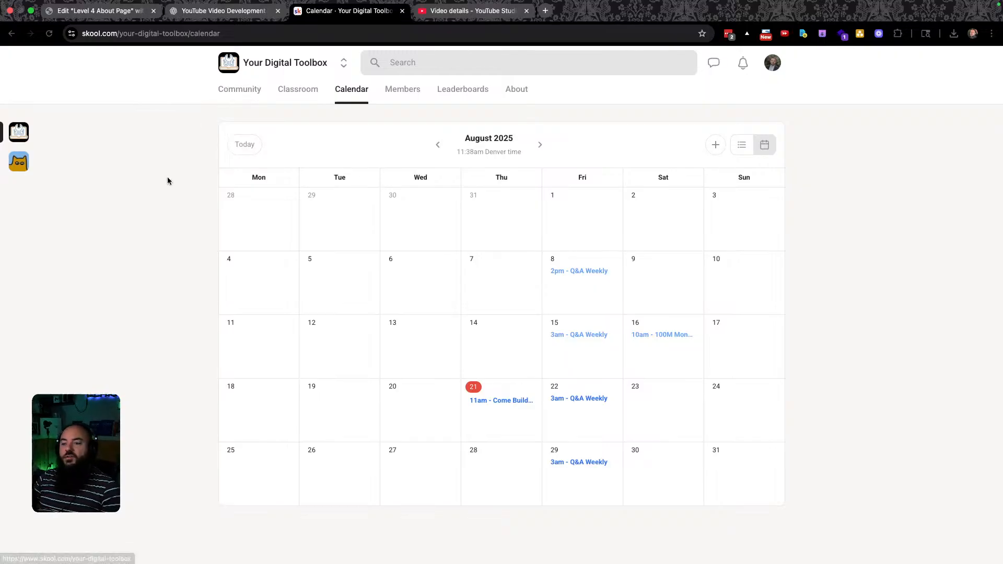
# Switch from the Skool calendar to the Your Digital Toolbox community feed.
pyautogui.click(239, 90)
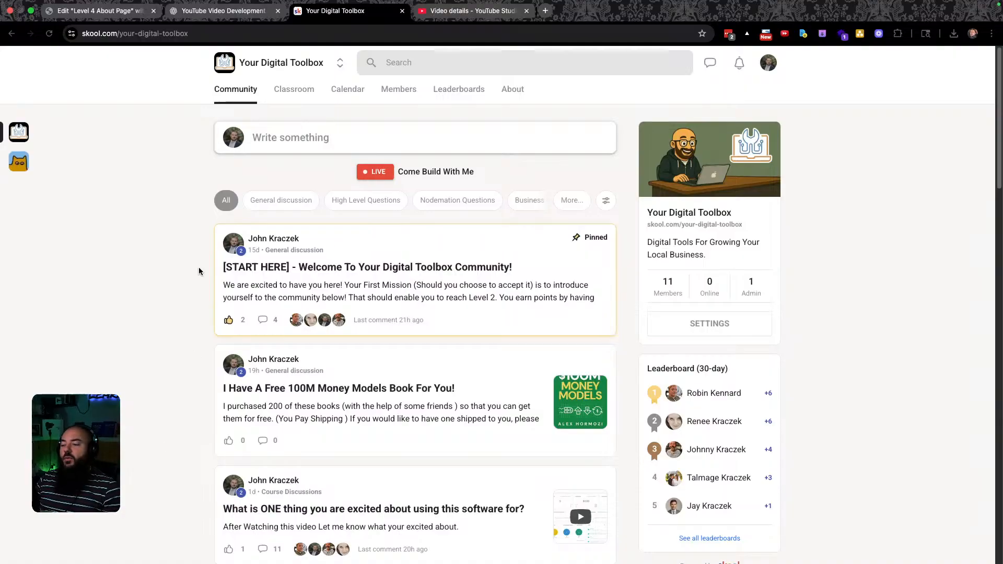
pyautogui.scroll(-1, 199, 268)
pyautogui.scroll(-10, 198, 267)
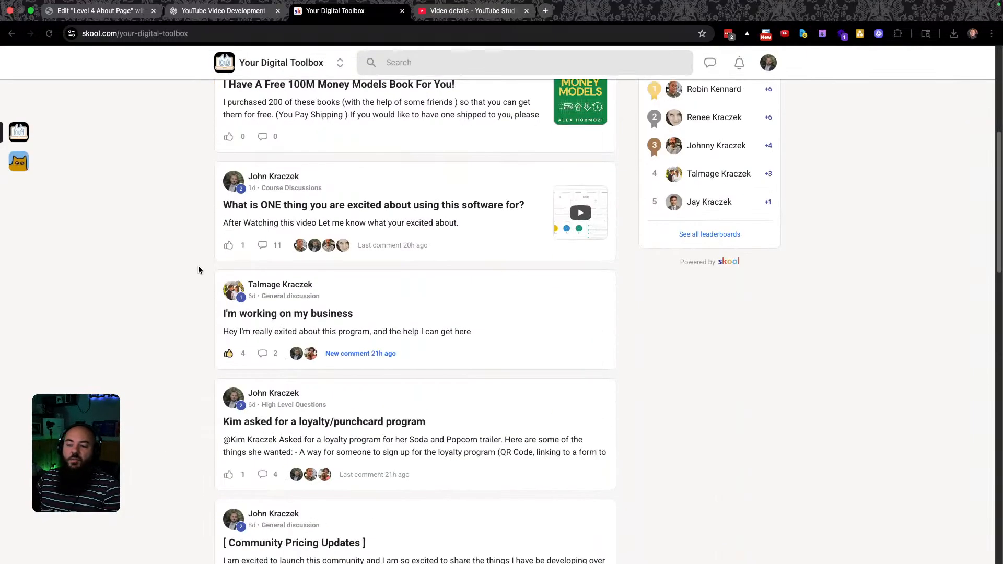
pyautogui.scroll(10, 202, 286)
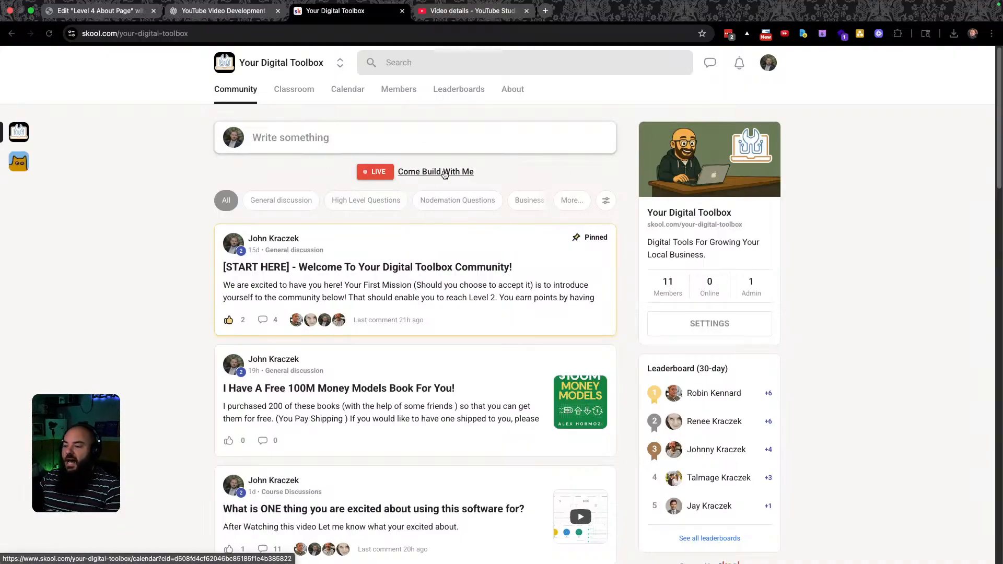
# View the Come Build With Me live event details, then hide Chrome to show the desktop.
pyautogui.click(422, 176)
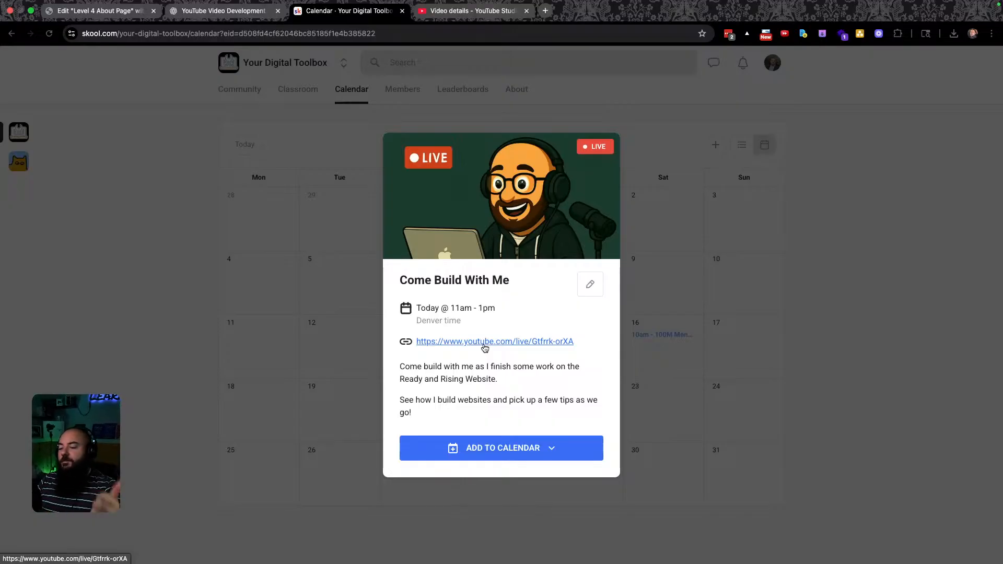
pyautogui.click(193, 256)
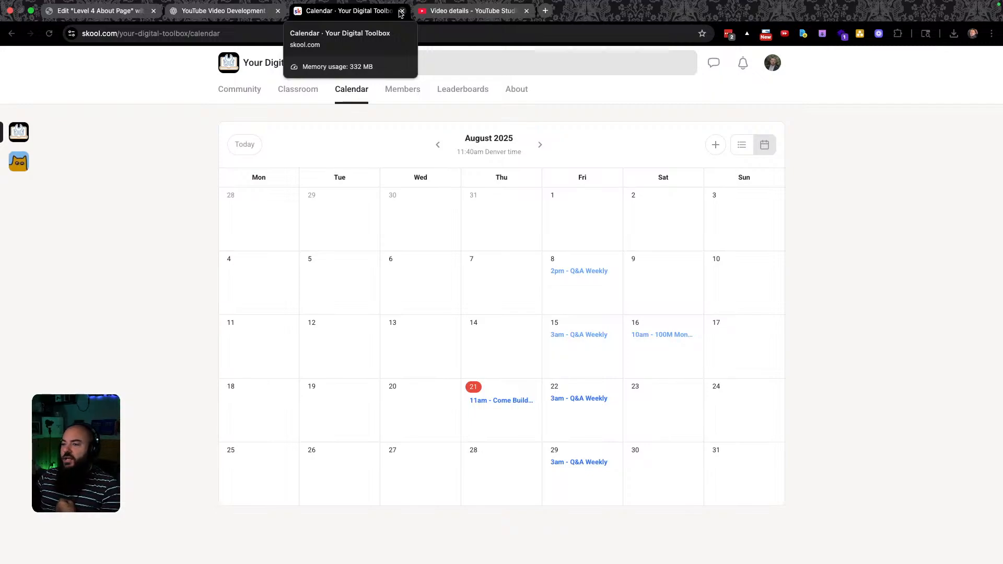
pyautogui.press('super+h')
pyautogui.moveTo(337, 562)
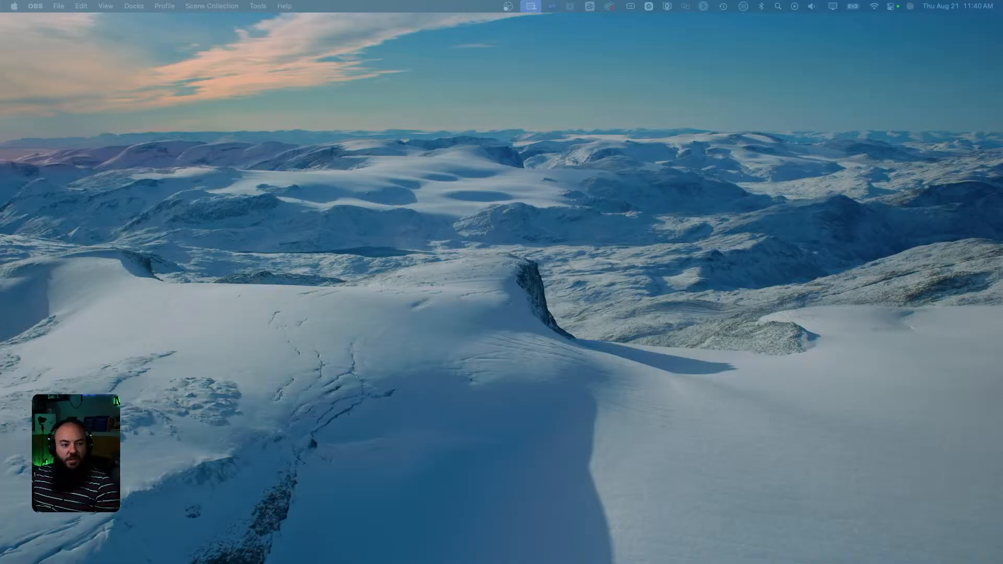
# Check the Meet With Ready event in Calendar, then bring the Figma window here maximised.
pyautogui.moveTo(0, 75); pyautogui.dragTo(57, 37)
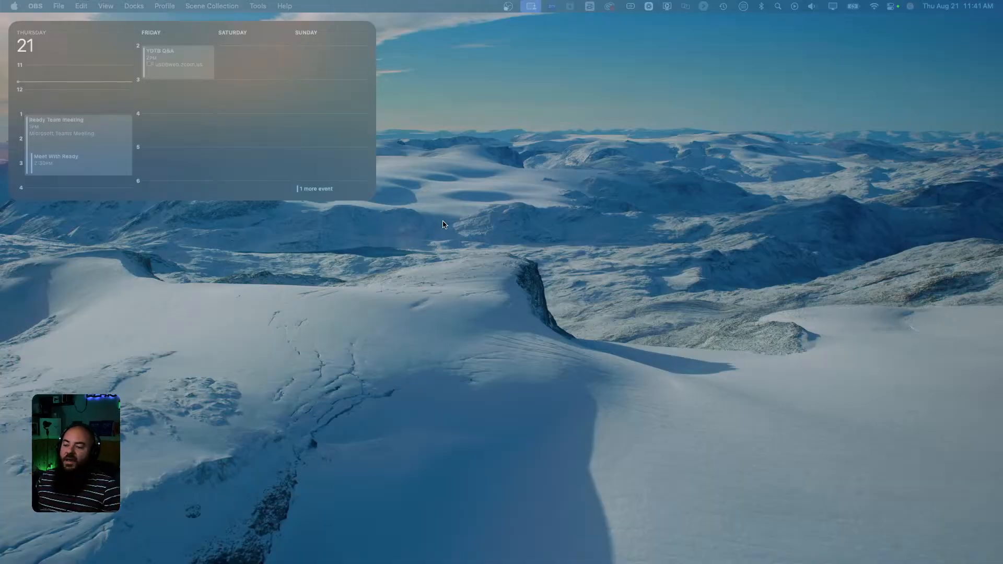
pyautogui.hotkey('ctrl', 'Right')
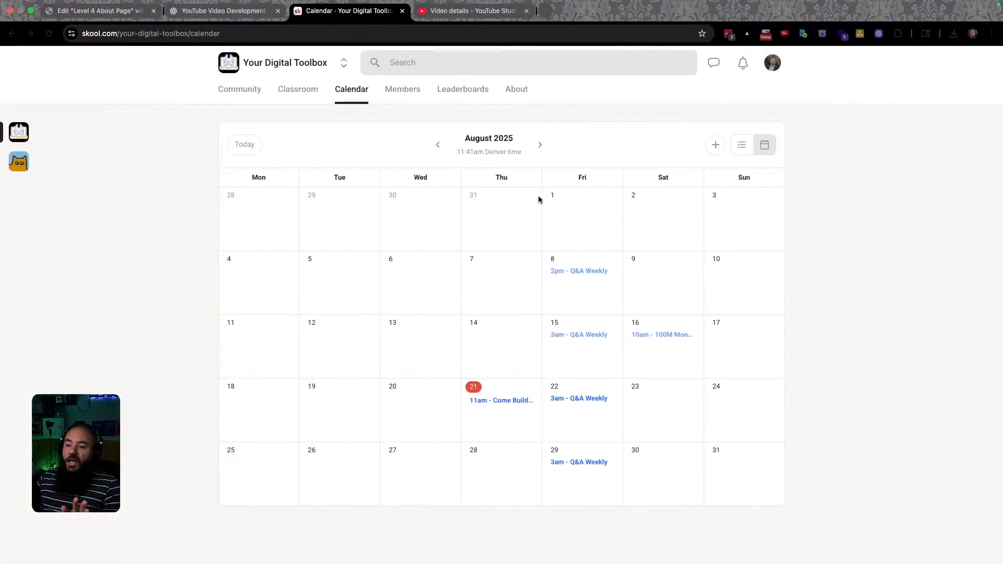
pyautogui.hotkey('ctrl', 'Left')
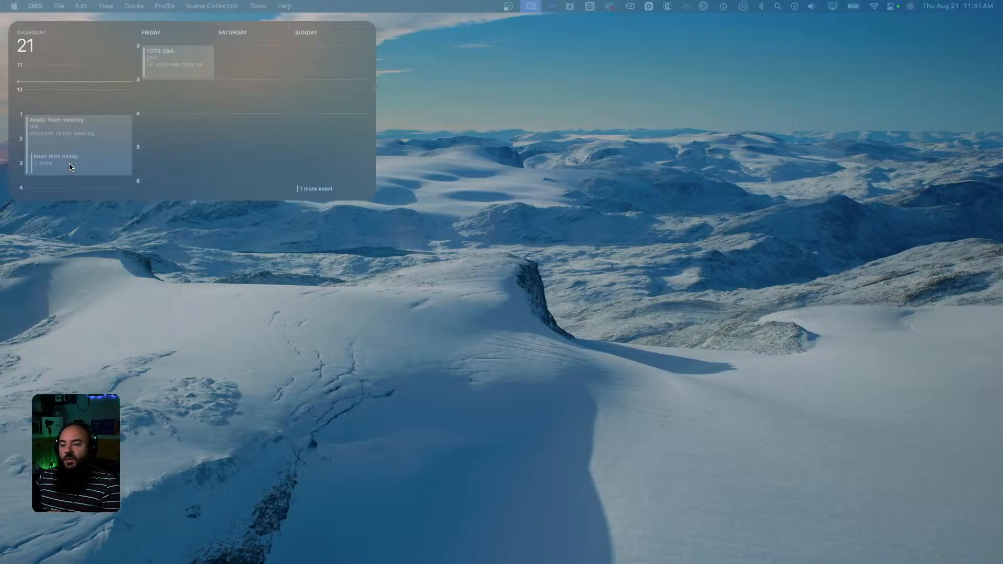
pyautogui.click(54, 162)
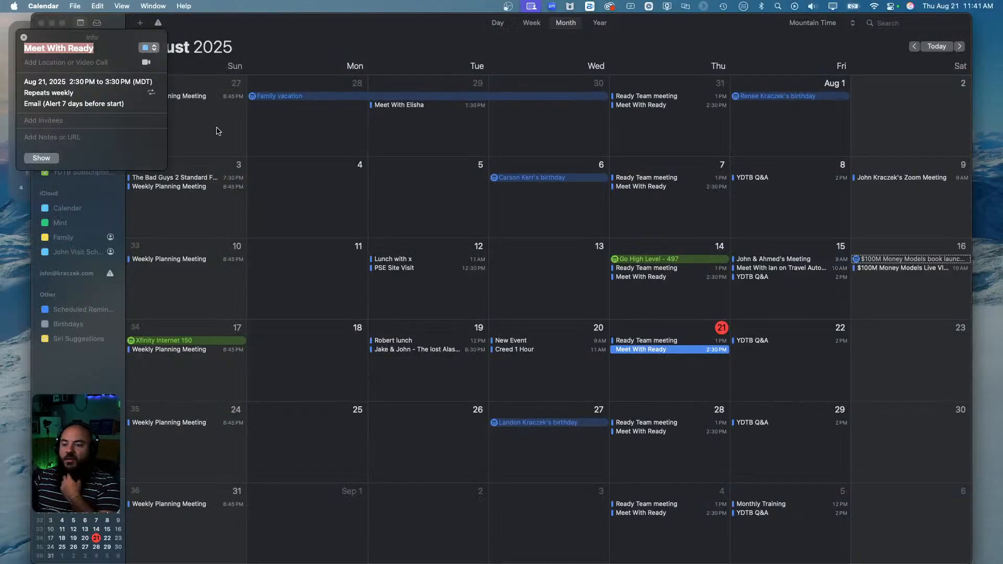
pyautogui.click(41, 23)
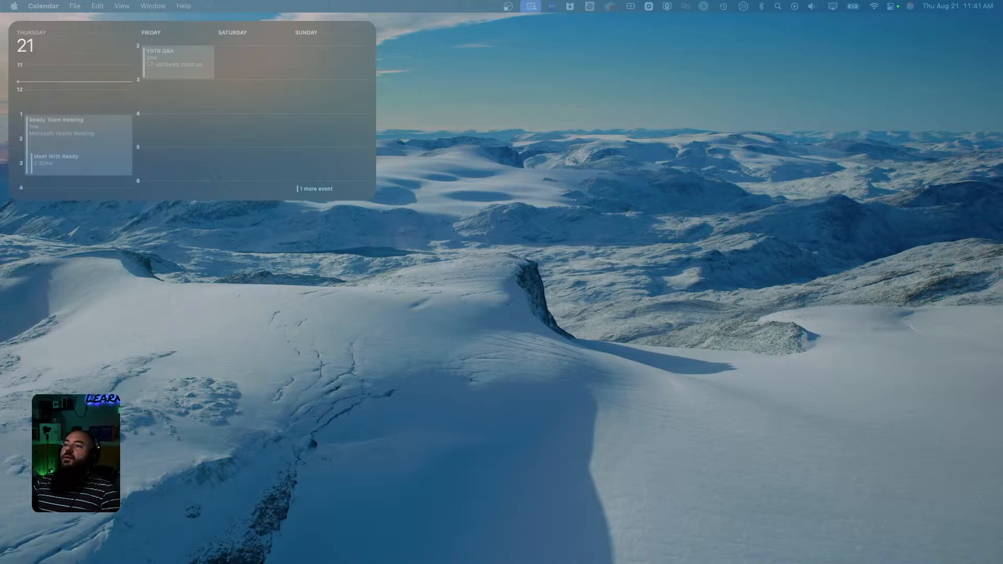
pyautogui.moveTo(0, 42); pyautogui.dragTo(389, 41)
pyautogui.doubleClick(663, 46)
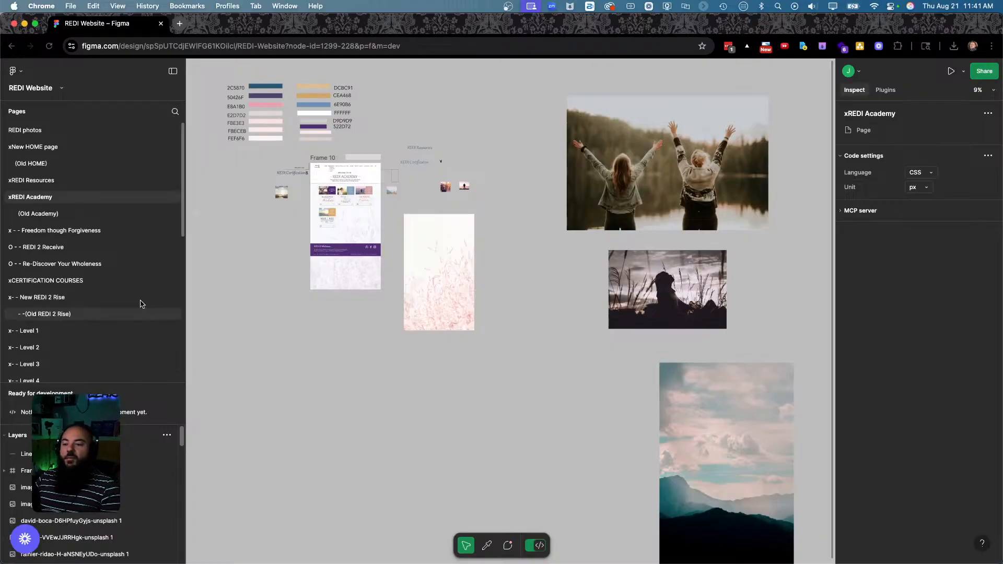
# Open the 'x- - Level 4' page to show the REDI Level 4 Practitioner design.
pyautogui.scroll(-4, 26, 350)
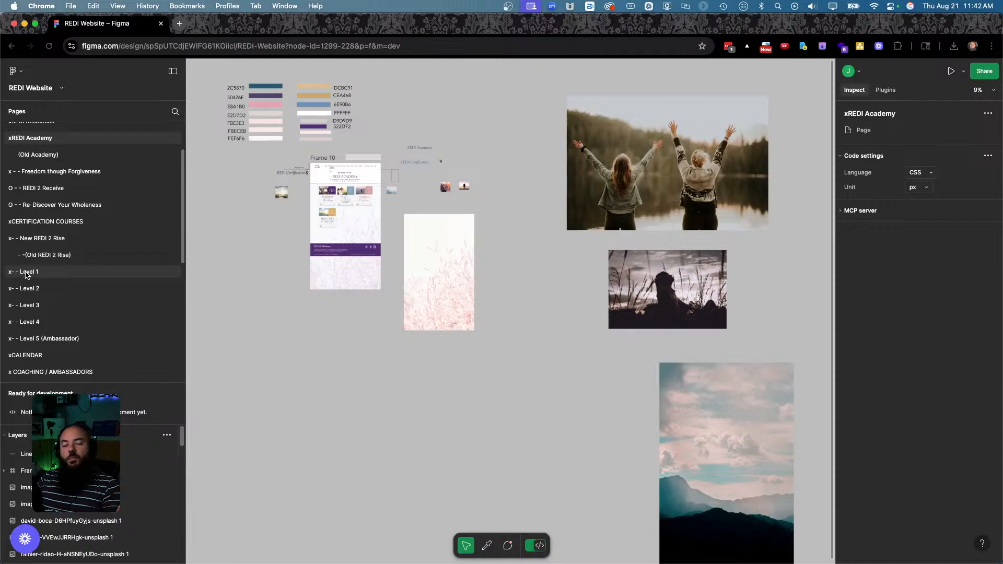
pyautogui.click(27, 306)
pyautogui.click(29, 322)
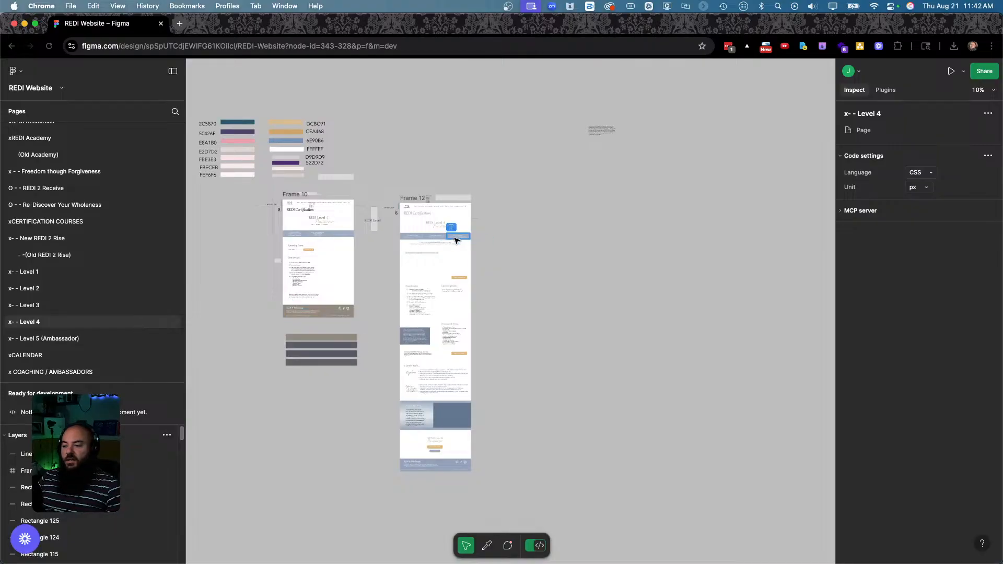
pyautogui.scroll(10, 456, 239)
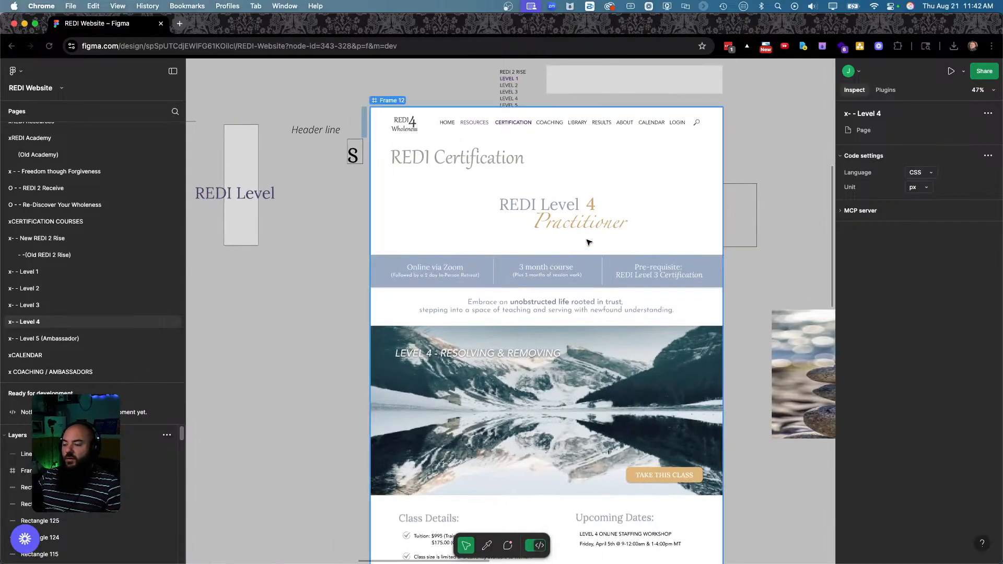
pyautogui.scroll(-4, 612, 230)
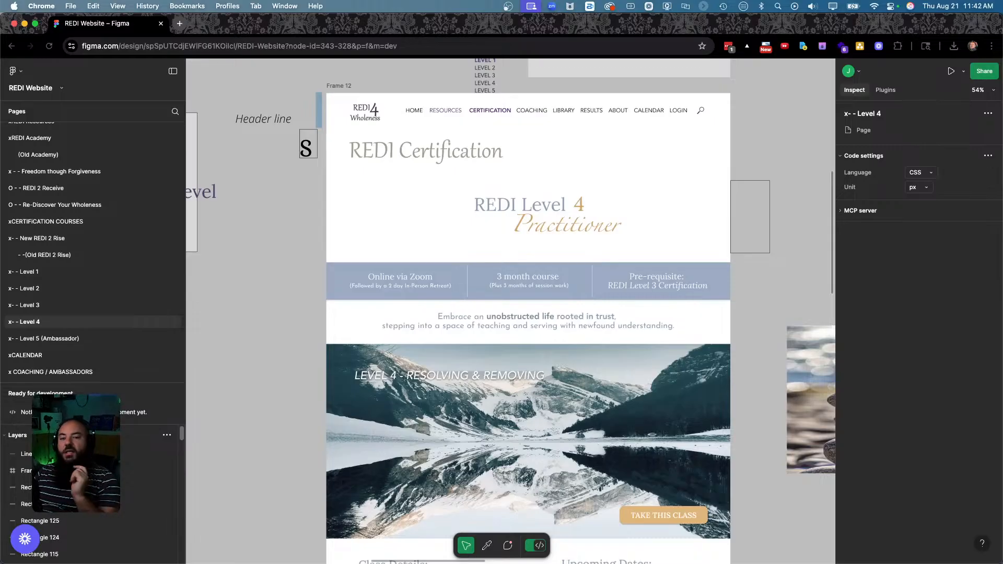
# Turn Wi-Fi off from the menu bar, then close the Network settings window.
pyautogui.click(875, 8)
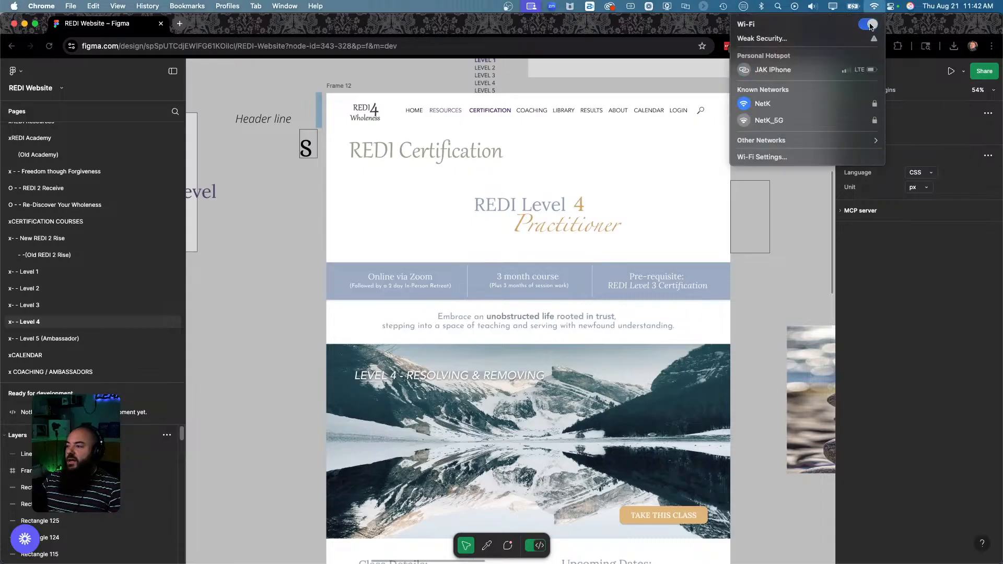
pyautogui.click(869, 25)
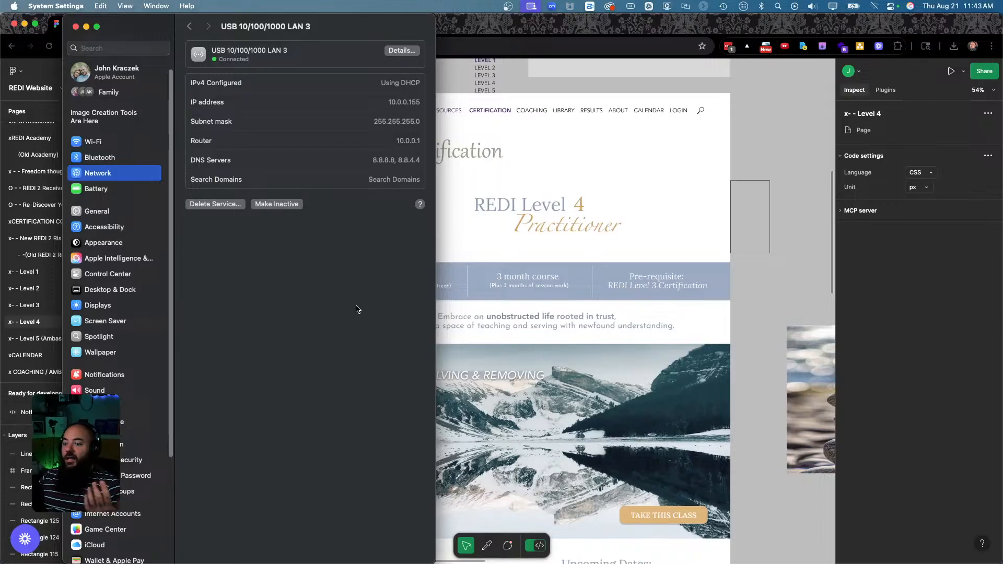
pyautogui.click(76, 26)
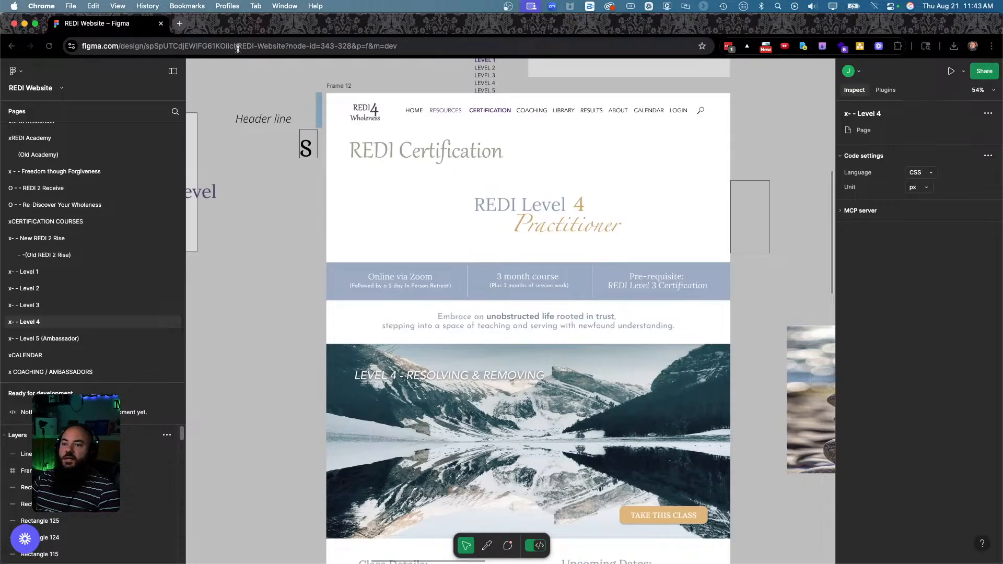
# Move the Skool browser window onto this screen and maximise it to full width.
pyautogui.moveTo(243, 32); pyautogui.dragTo(1002, 59)
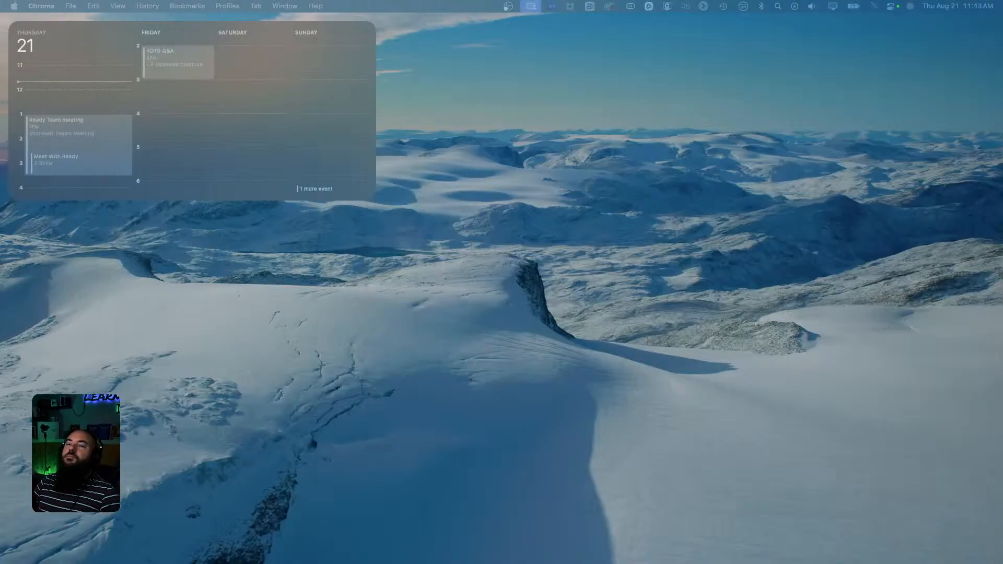
pyautogui.moveTo(1002, 59); pyautogui.dragTo(931, 24)
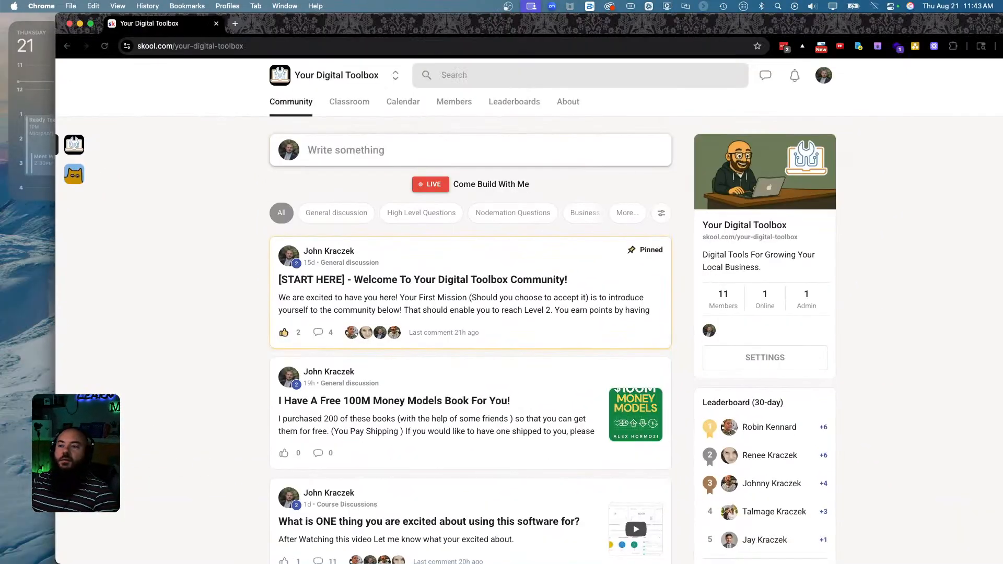
pyautogui.doubleClick(284, 25)
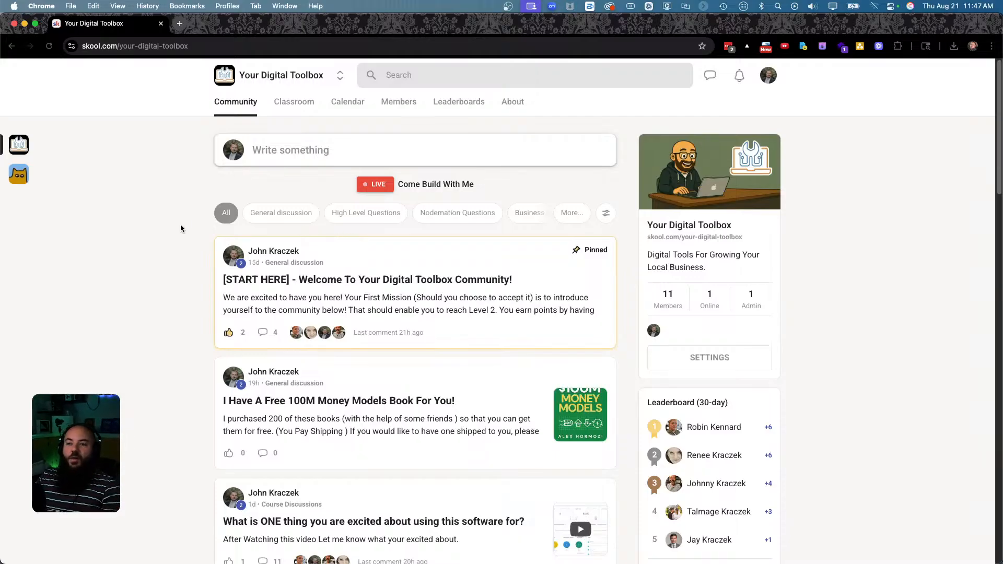
# Bring back and maximise the Chrome window, then minimise Skool to reveal the Figma design.
pyautogui.press('F11')
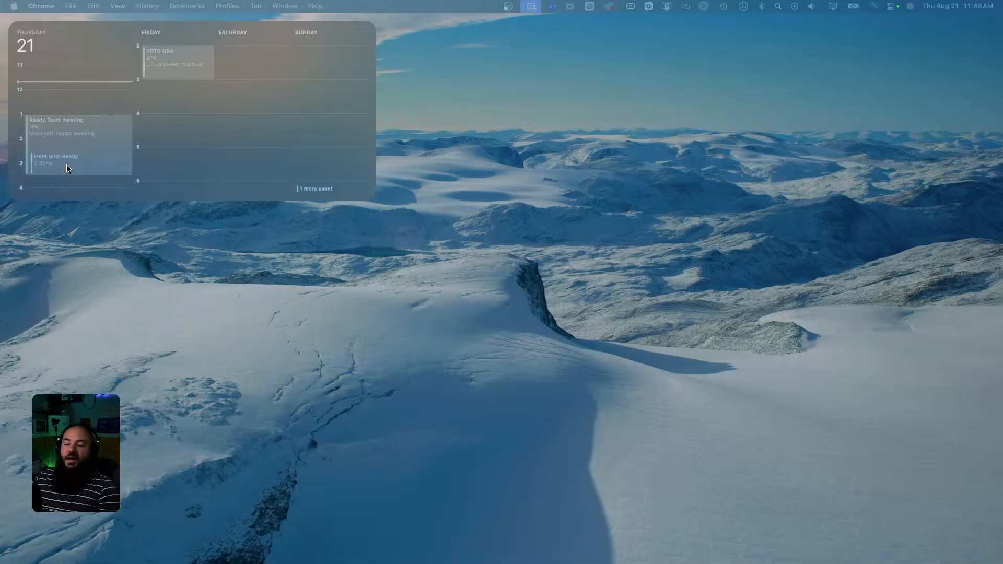
pyautogui.moveTo(1002, 47); pyautogui.dragTo(668, 47)
pyautogui.doubleClick(667, 49)
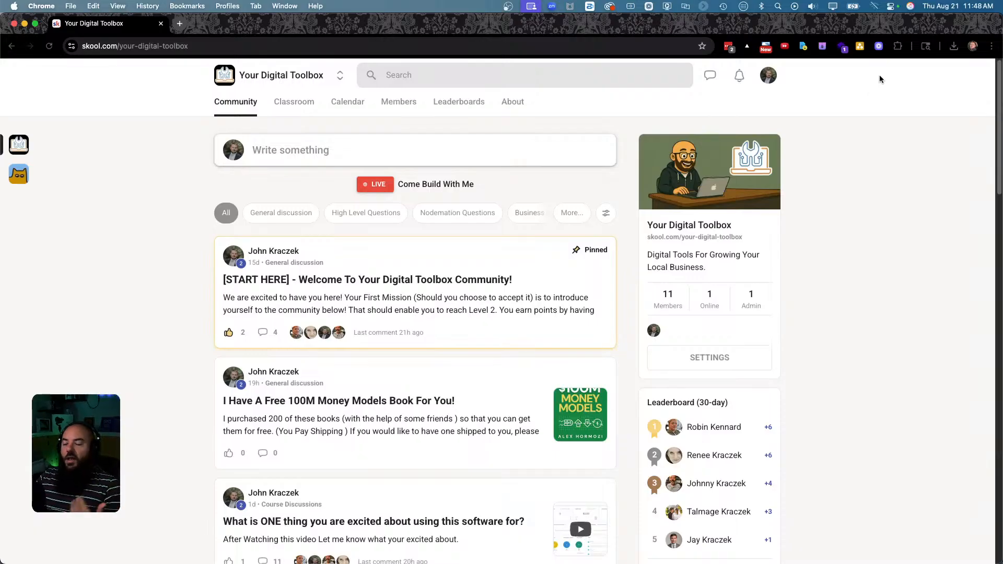
pyautogui.click(24, 24)
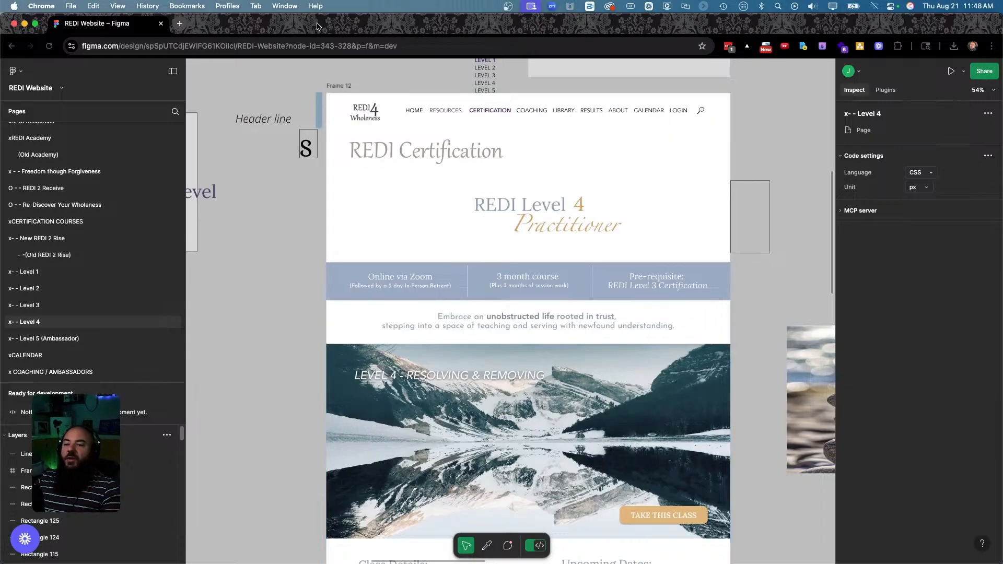
# Make Figma full-screen and flip between it and the Level 4 About Page editor to compare.
pyautogui.click(37, 25)
pyautogui.hotkey('ctrl', 'Left')
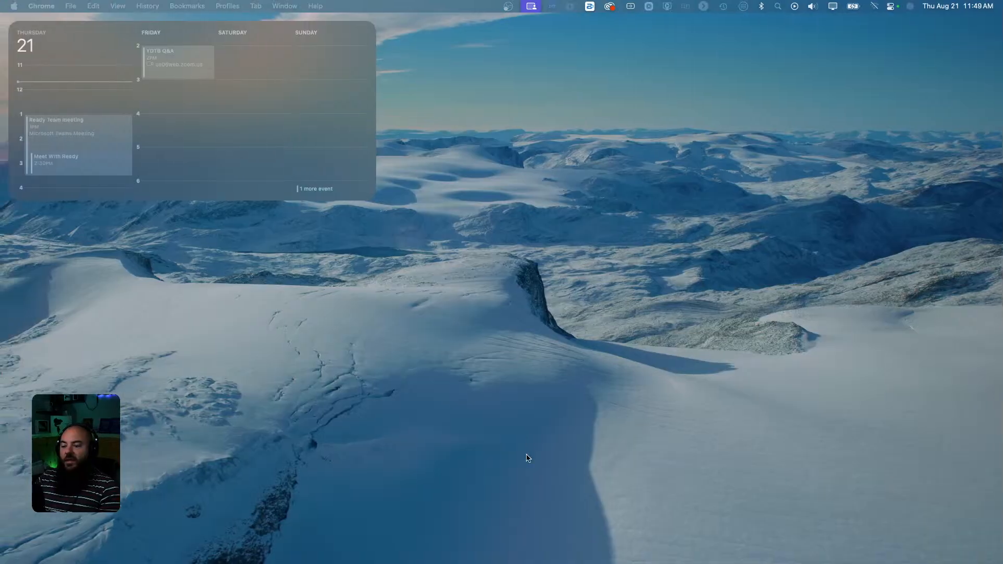
pyautogui.hotkey('ctrl', 'Right')
pyautogui.hotkey('ctrl', 'Right')
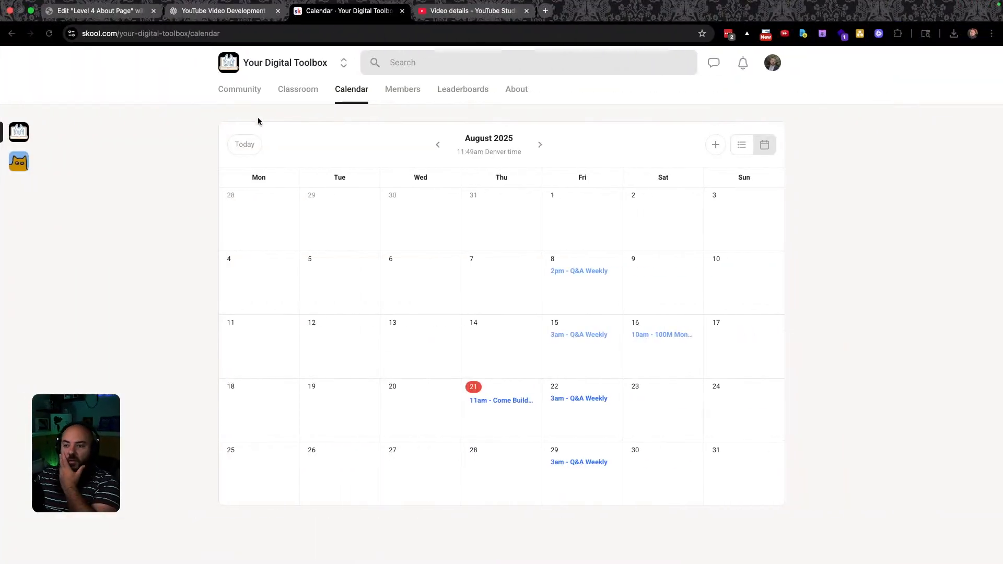
pyautogui.click(110, 13)
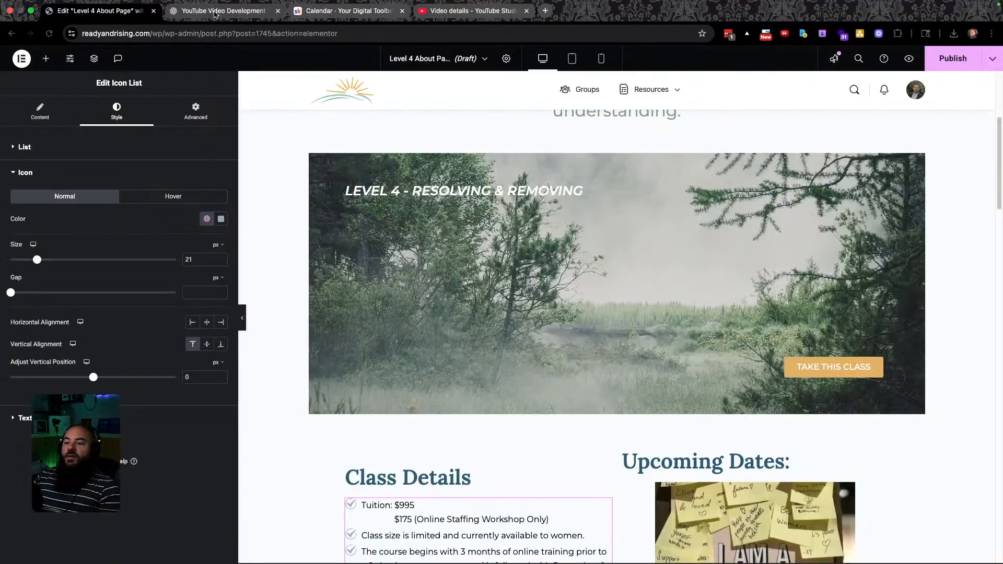
pyautogui.scroll(5, 449, 265)
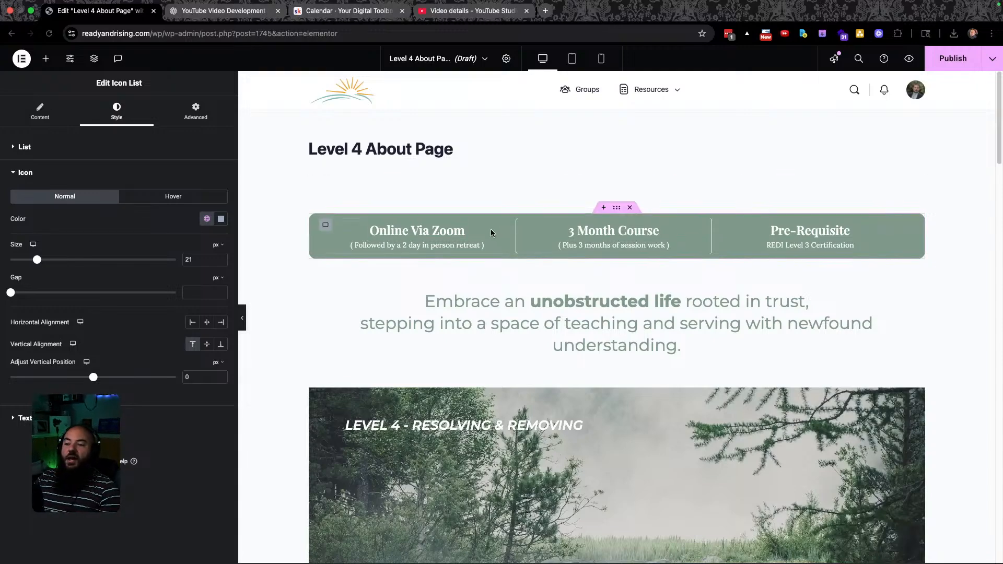
pyautogui.hotkey('ctrl', 'Left')
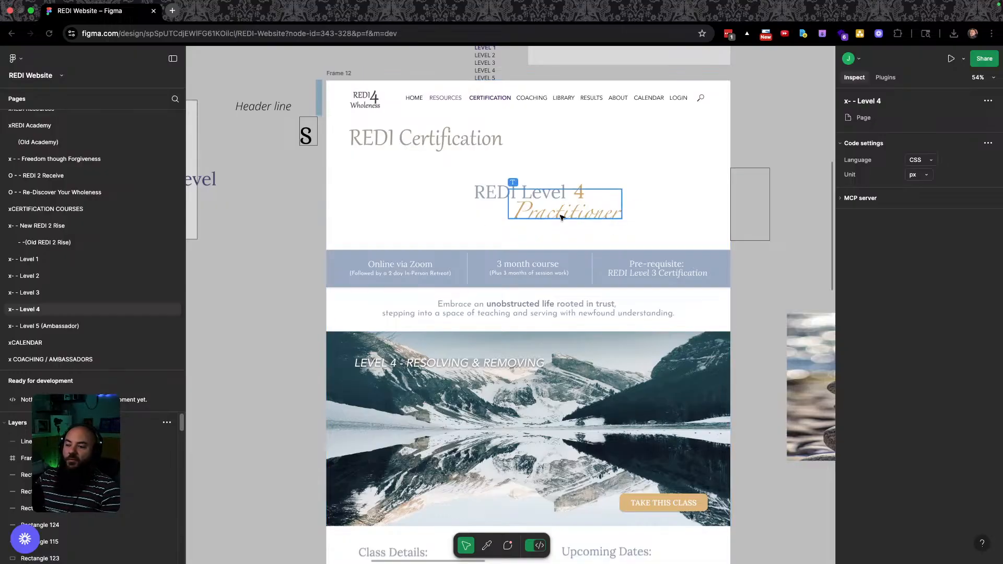
pyautogui.hotkey('ctrl', 'Right')
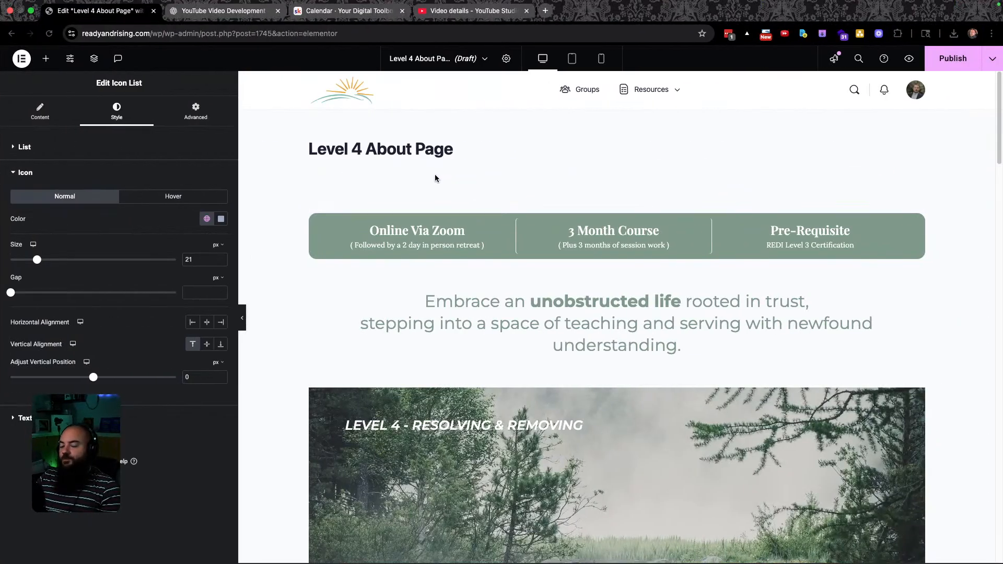
pyautogui.hotkey('ctrl', 'Left')
# Select the Figma info banner rectangle and copy its #9AAAC1 background, then return to Elementor.
pyautogui.click(340, 260)
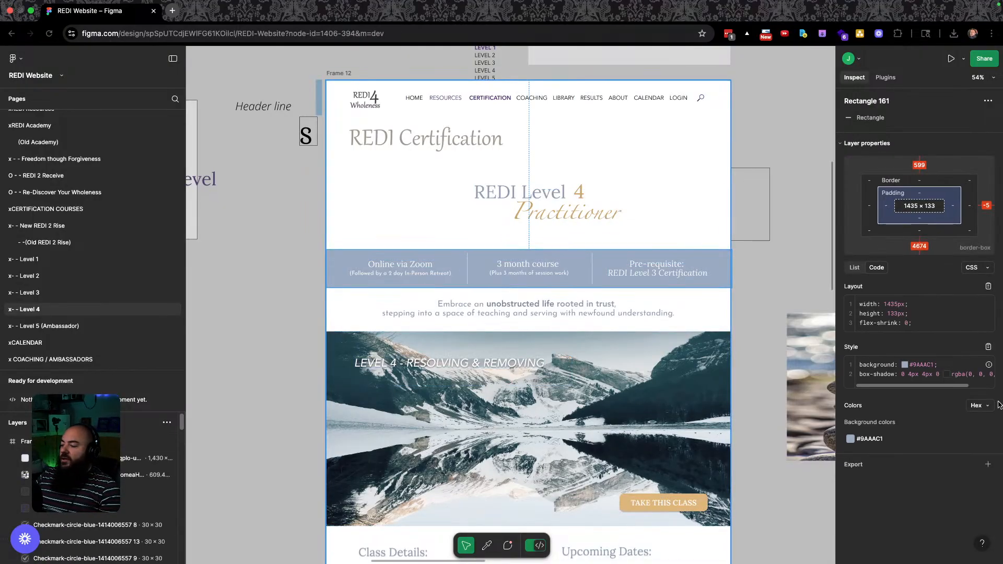
pyautogui.click(869, 439)
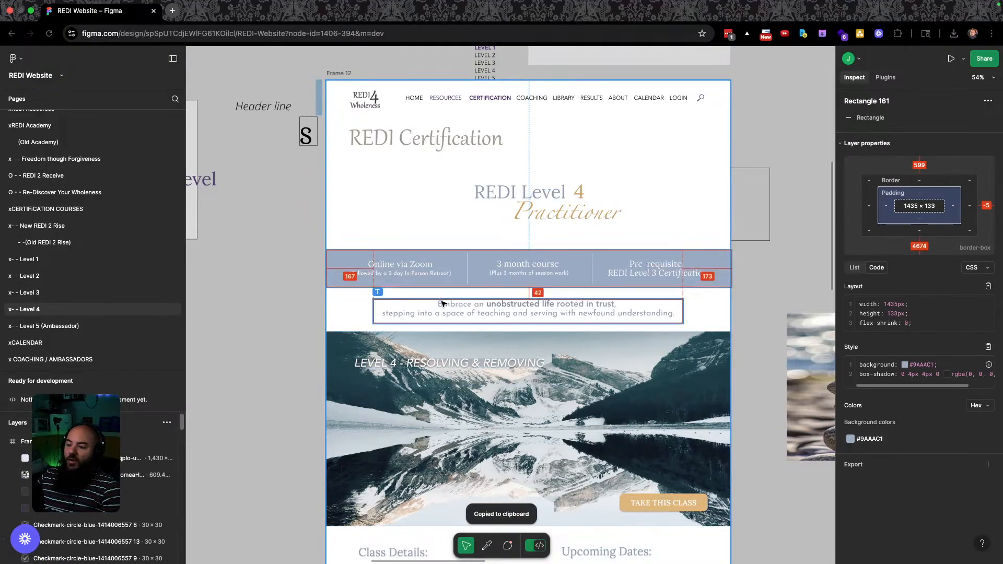
pyautogui.hotkey('ctrl', 'Right')
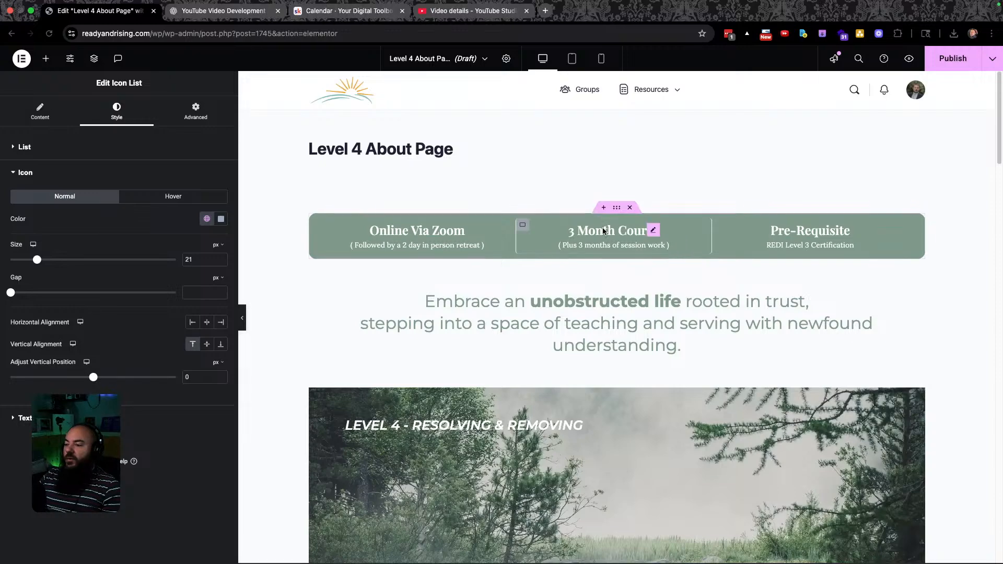
# Set the info bar container's background to the global Level 3 Color (#9AAAC1).
pyautogui.click(616, 209)
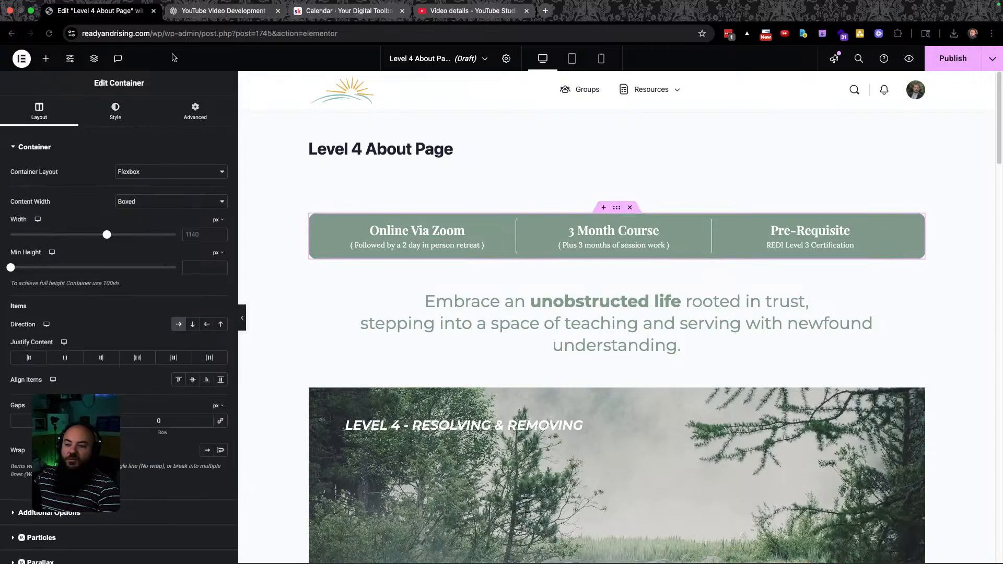
pyautogui.scroll(-2, 103, 284)
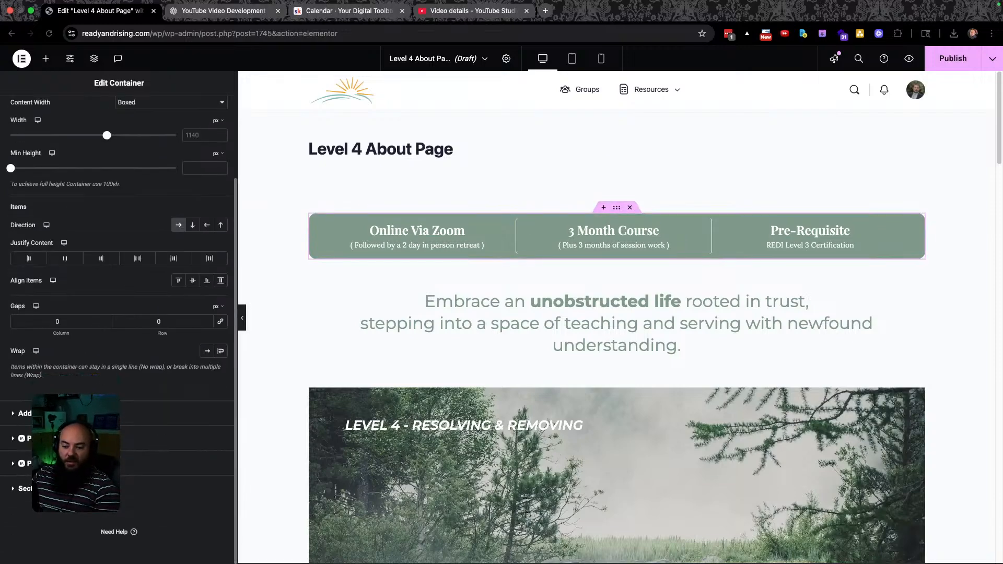
pyautogui.scroll(2, 119, 235)
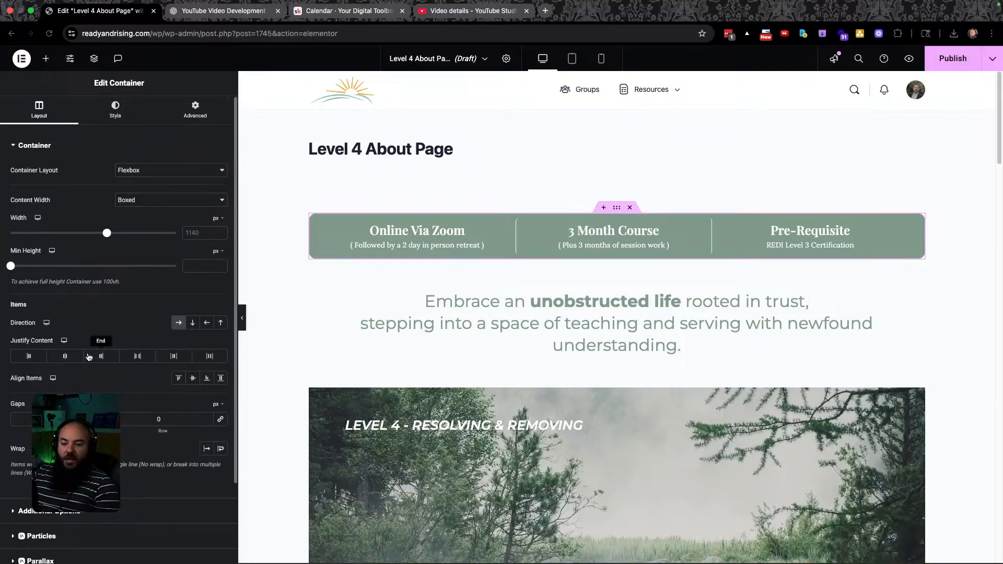
pyautogui.click(117, 107)
pyautogui.click(206, 216)
pyautogui.click(208, 217)
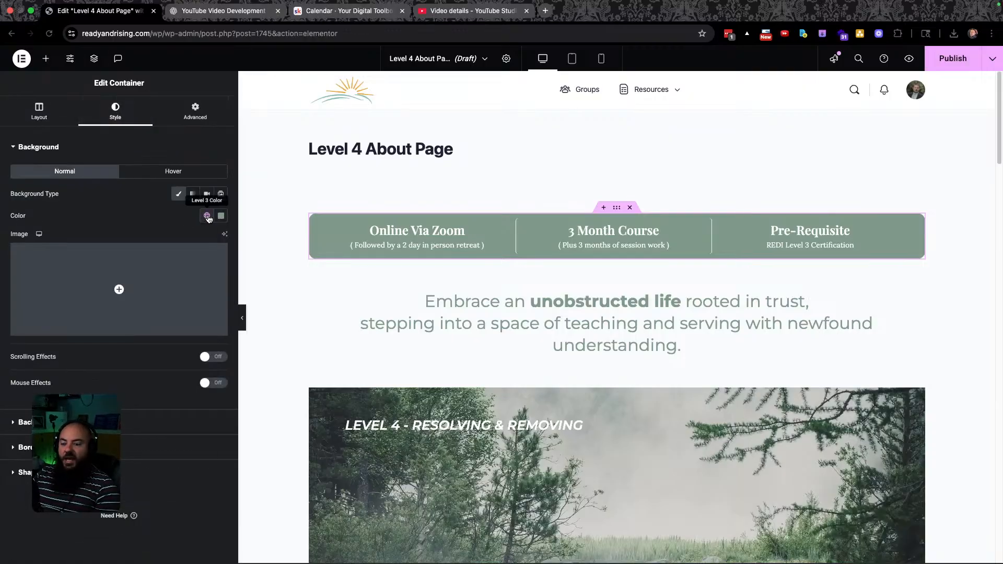
pyautogui.click(208, 217)
pyautogui.scroll(-5, 141, 366)
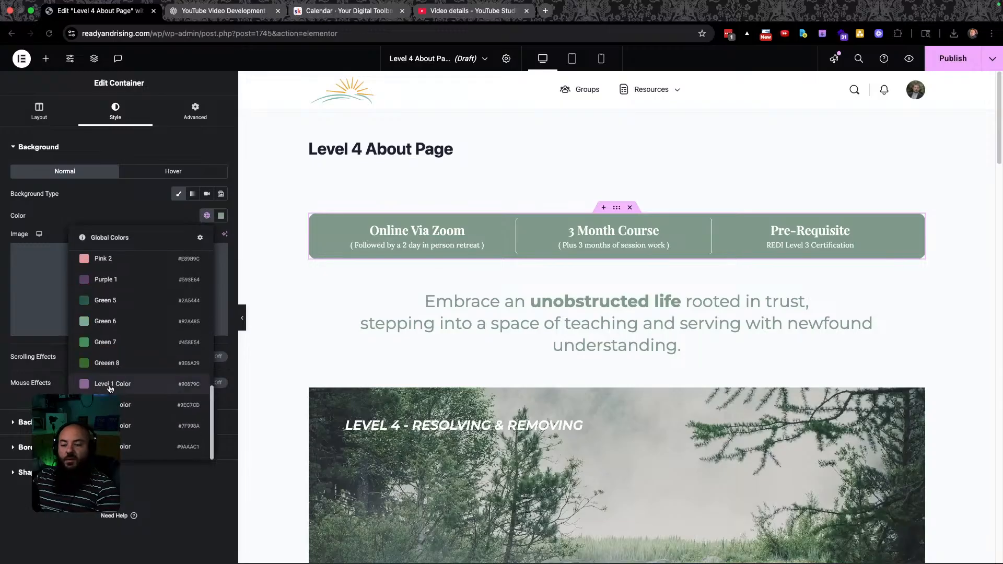
pyautogui.click(121, 447)
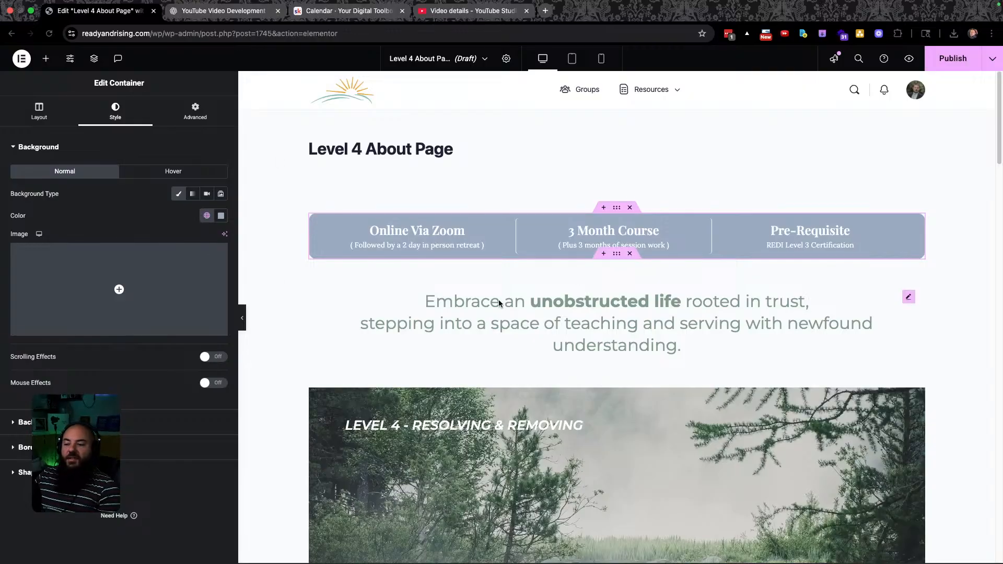
pyautogui.click(625, 325)
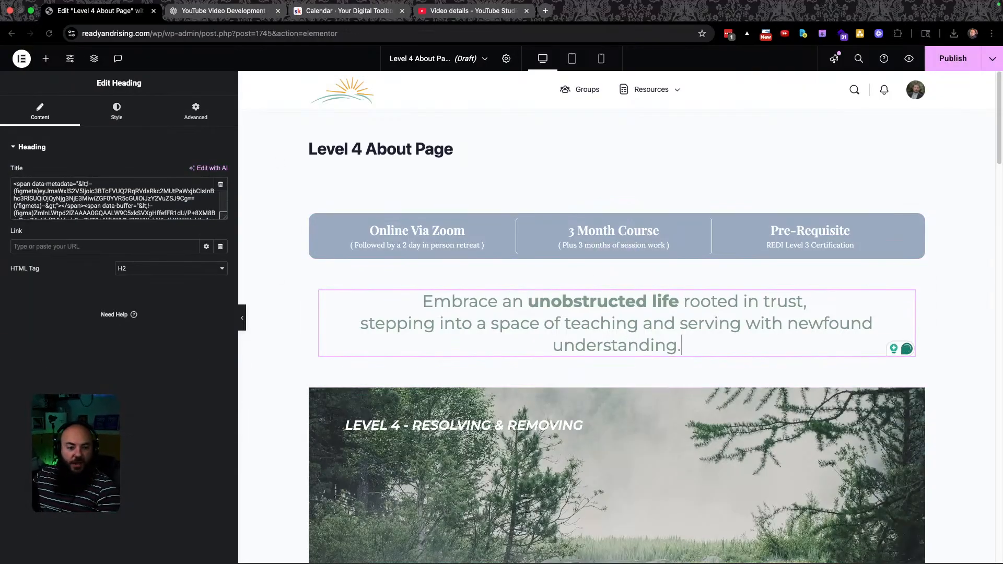
# In Figma, select and copy the 'Embrace an unobstructed life rooted in trust…' intro paragraph text.
pyautogui.hotkey('ctrl', 'Left')
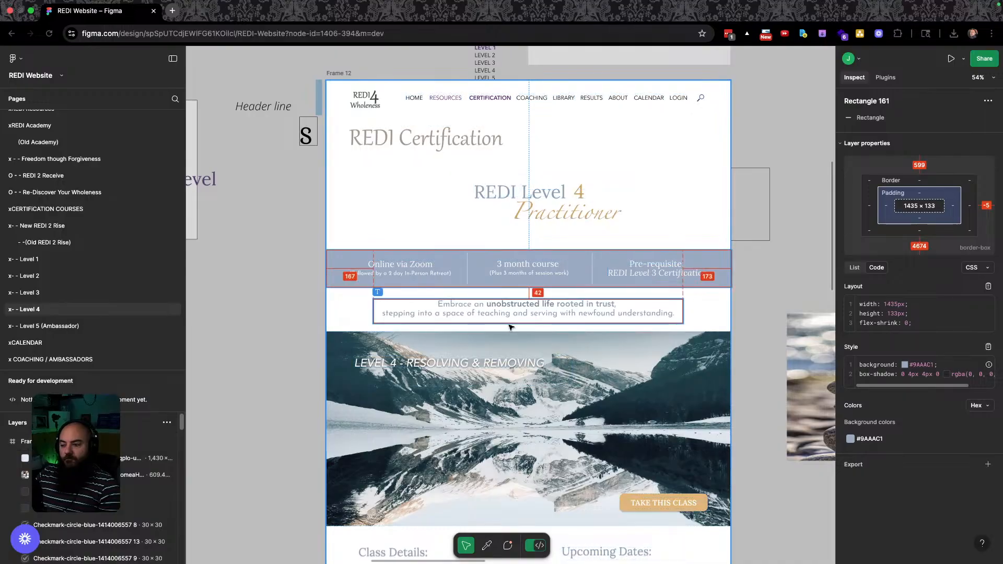
pyautogui.scroll(5, 516, 317)
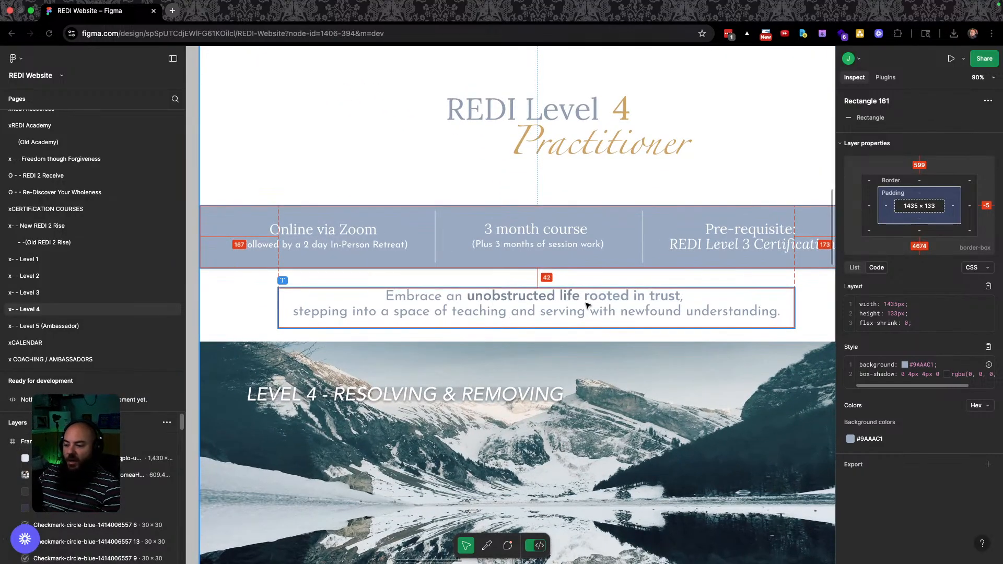
pyautogui.hotkey('ctrl', 'Right')
pyautogui.hotkey('ctrl', 'Left')
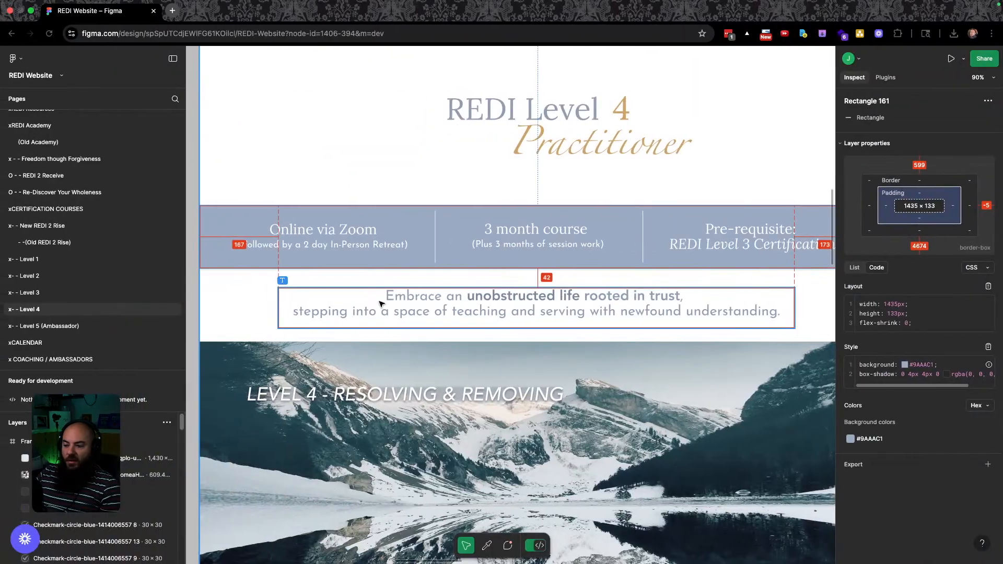
pyautogui.hotkey('ctrl', 'Right')
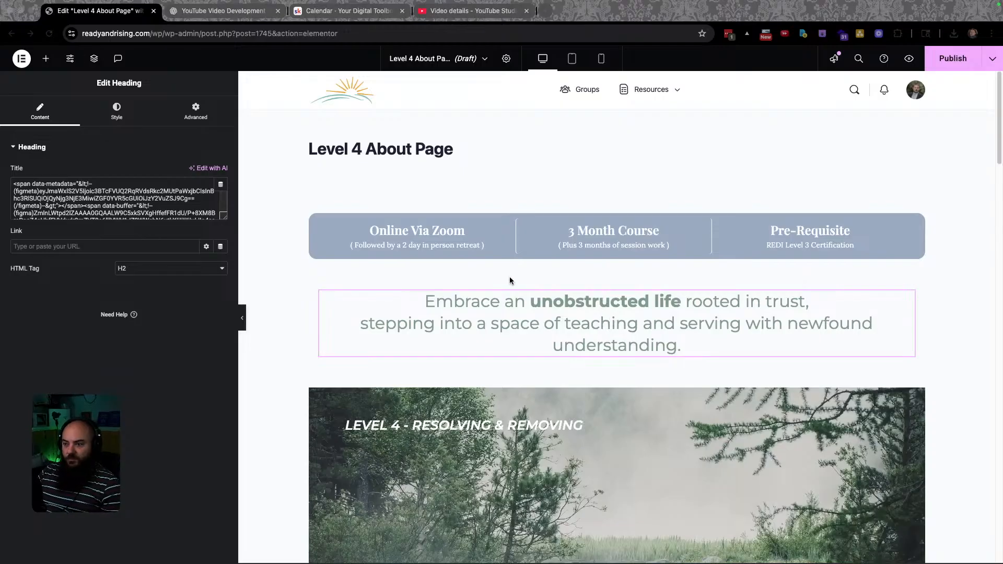
pyautogui.hotkey('ctrl', 'Left')
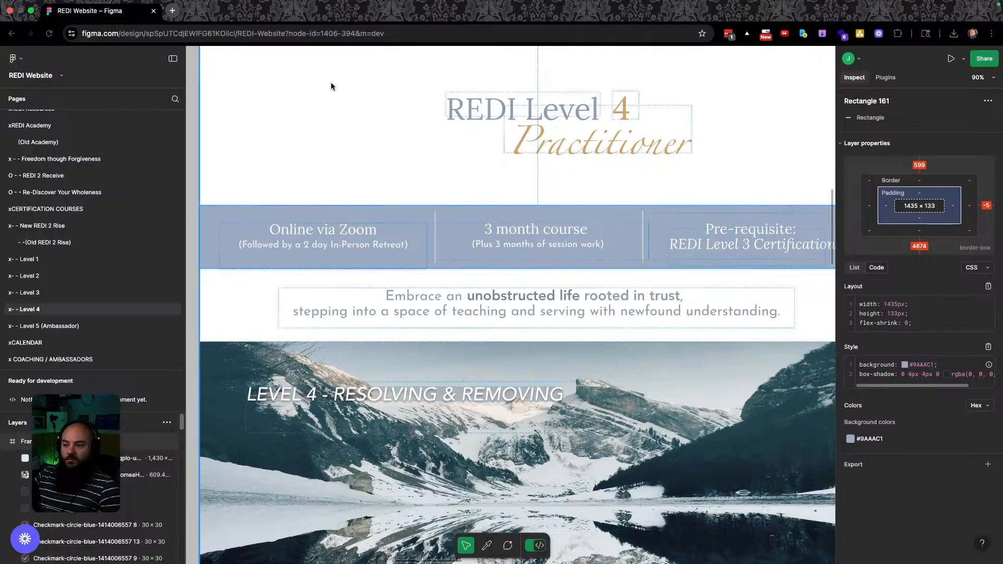
pyautogui.click(492, 295)
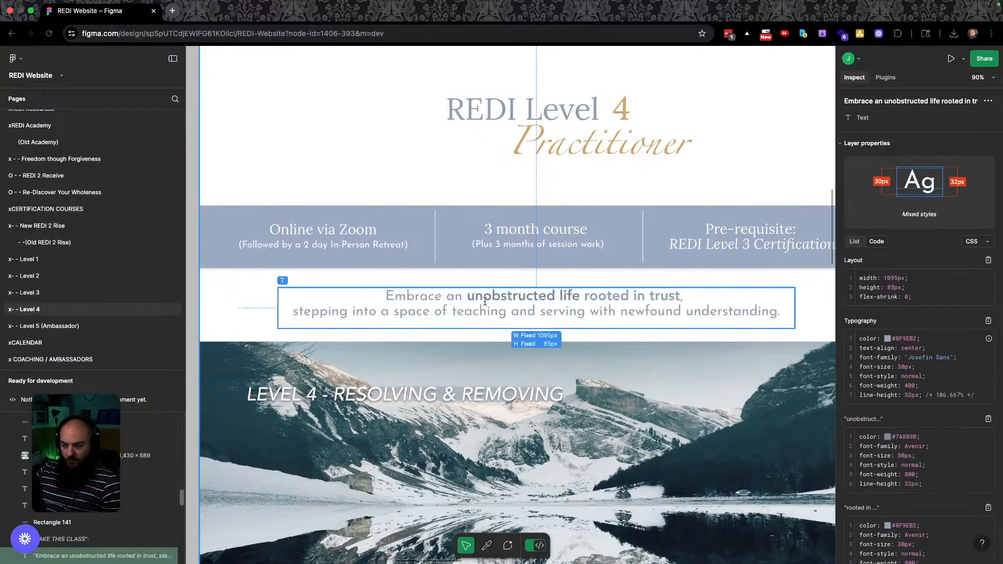
pyautogui.tripleClick(485, 309)
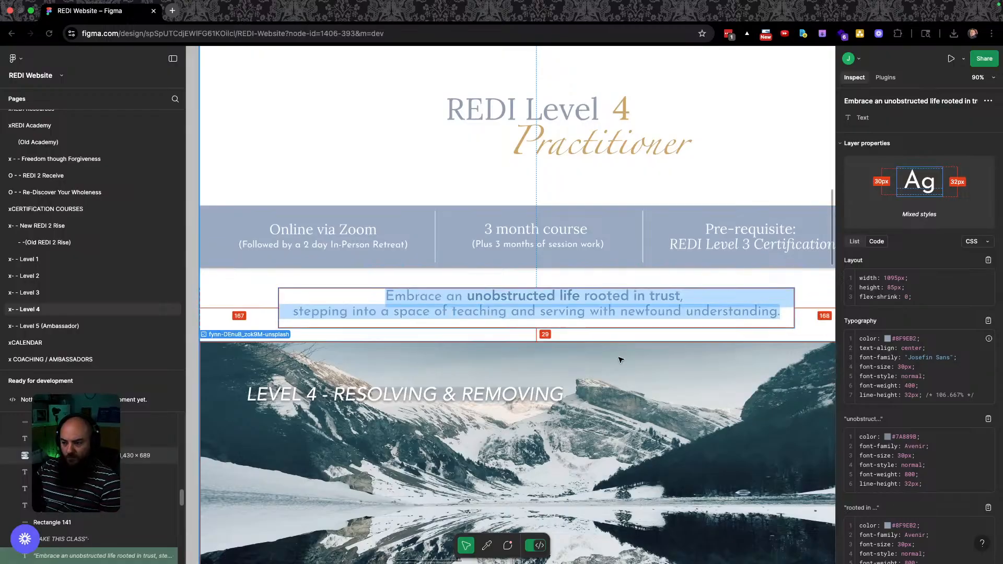
pyautogui.hotkey('ctrl', 'Right')
# Replace the heading's title code with the pasted intro paragraph text.
pyautogui.tripleClick(556, 304)
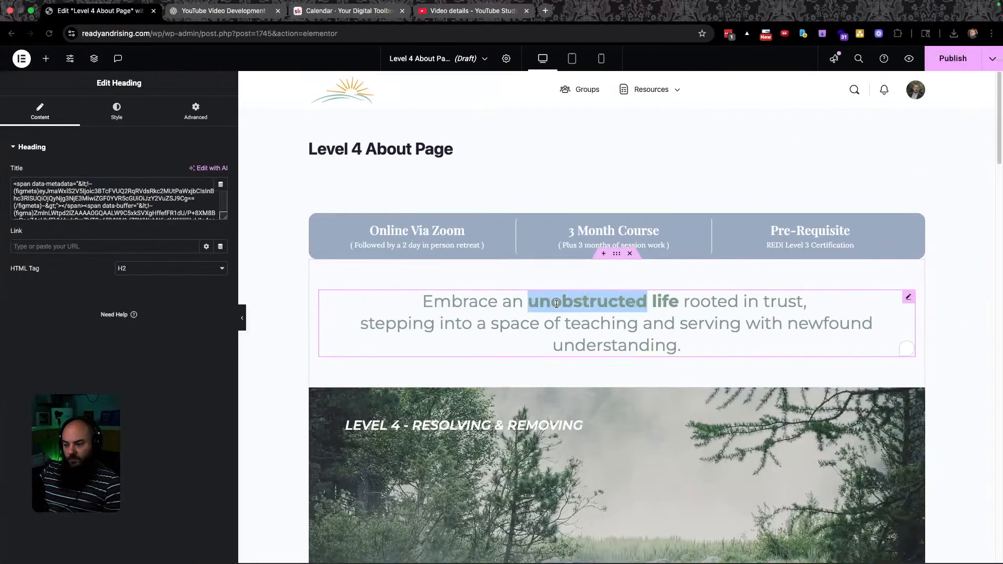
pyautogui.press('super+a')
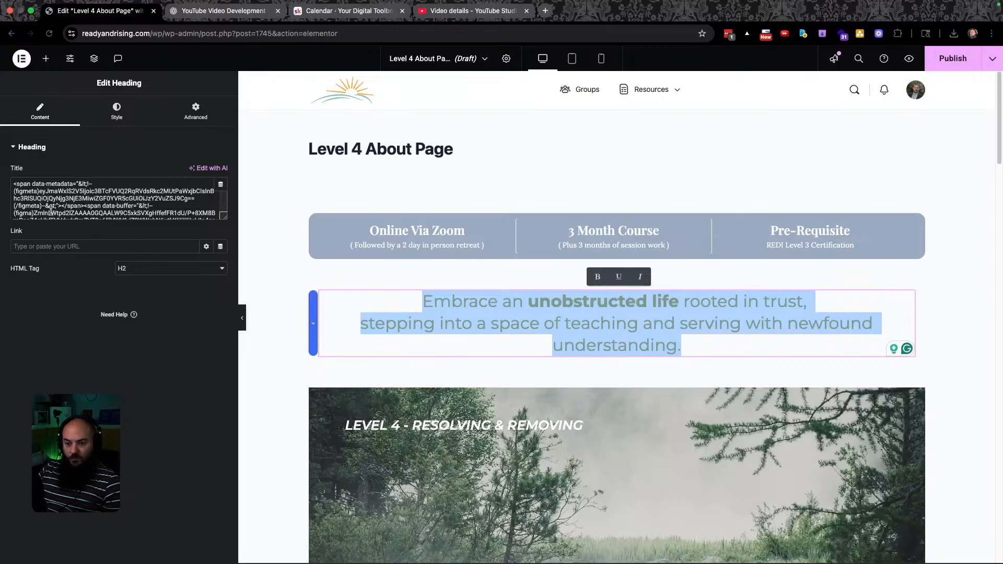
pyautogui.click(97, 189)
pyautogui.press('super+a')
pyautogui.press('super+v')
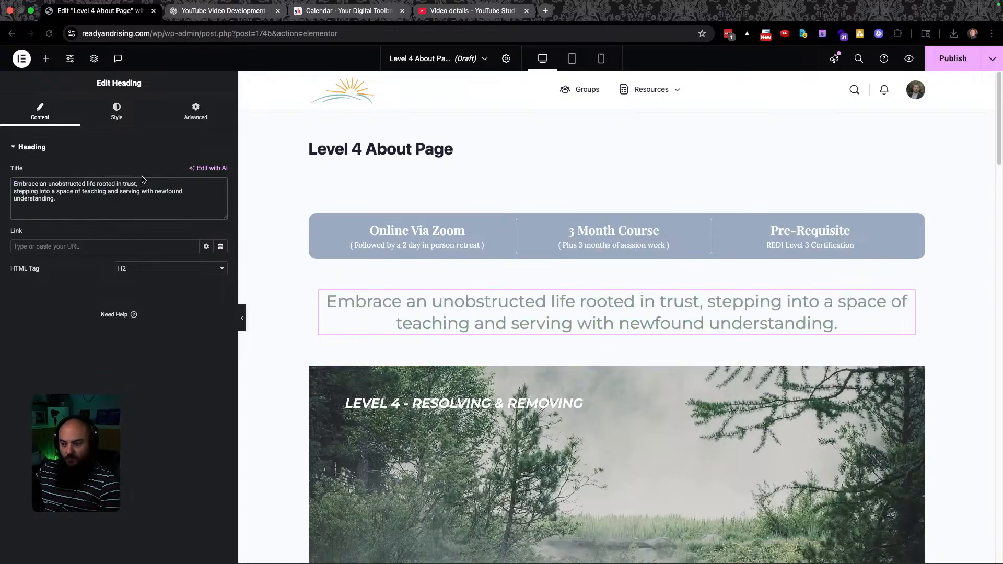
pyautogui.click(464, 307)
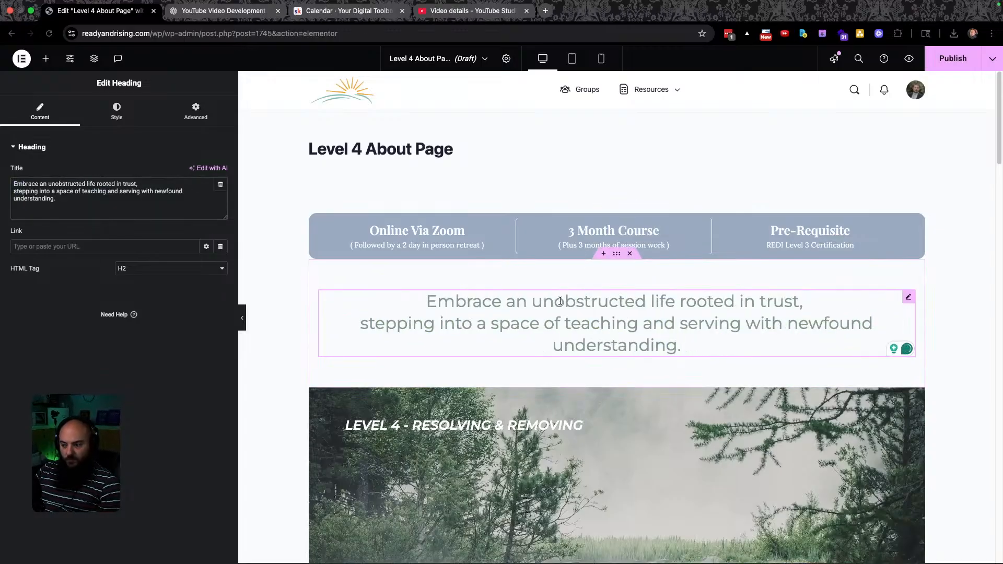
pyautogui.moveTo(532, 302); pyautogui.dragTo(675, 303)
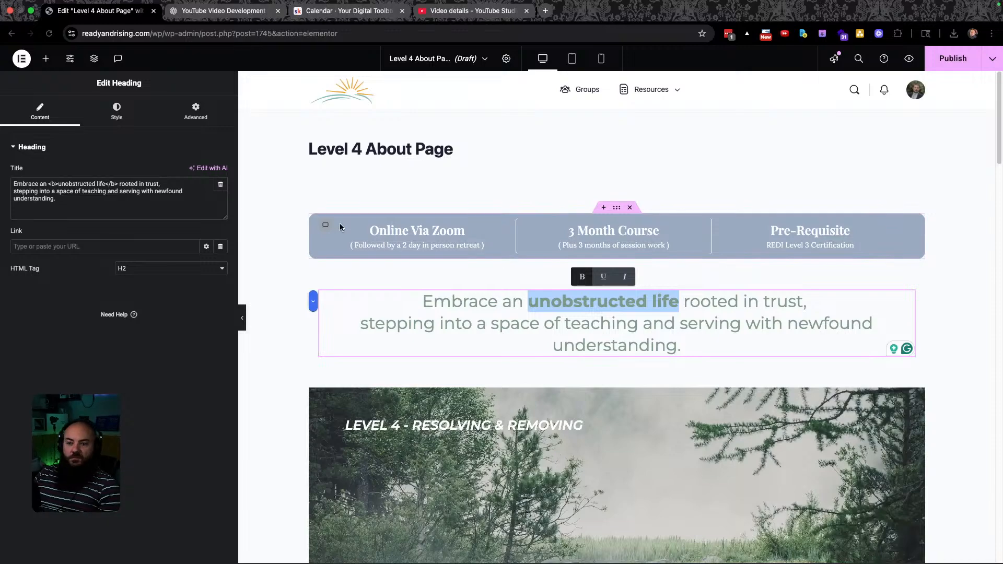
# Insert a <br> after 'trust,' in the heading title, matching the Figma line break.
pyautogui.click(89, 200)
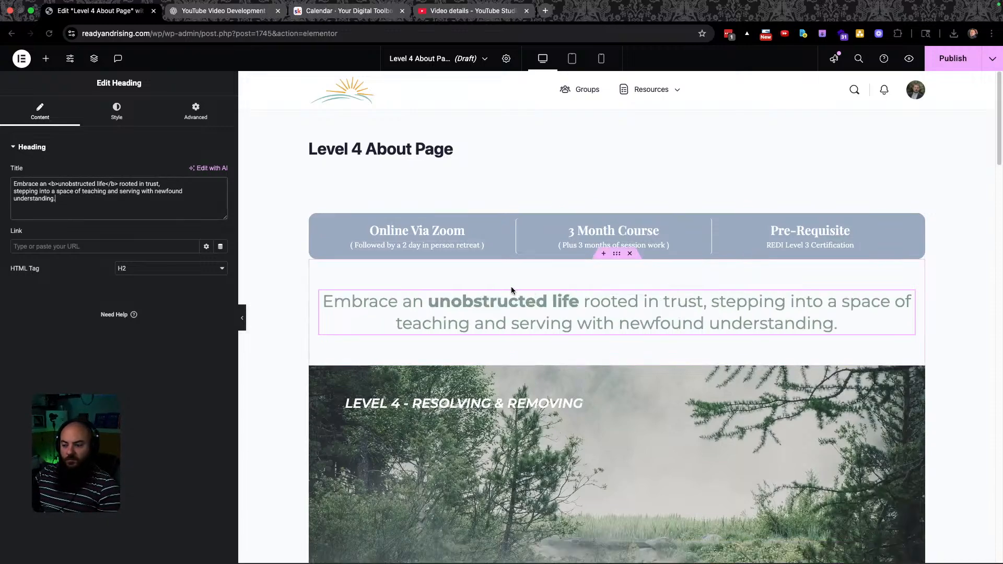
pyautogui.hotkey('ctrl', 'Left')
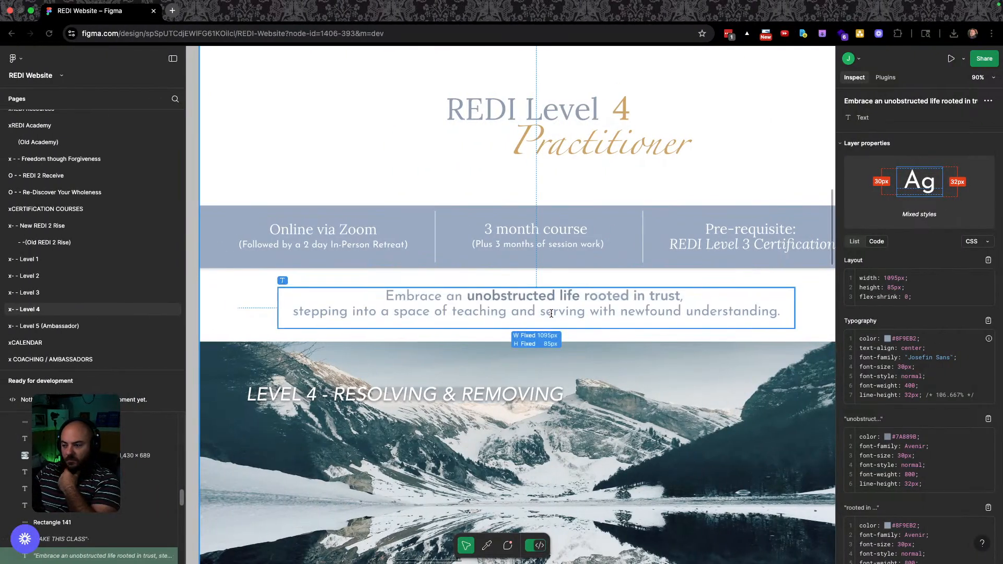
pyautogui.hotkey('ctrl', 'Right')
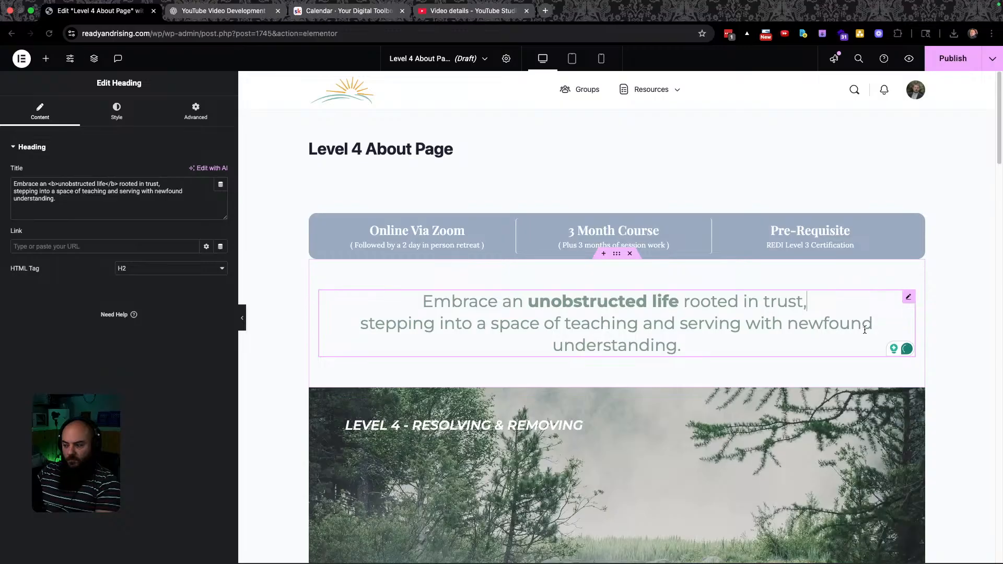
pyautogui.press('Return')
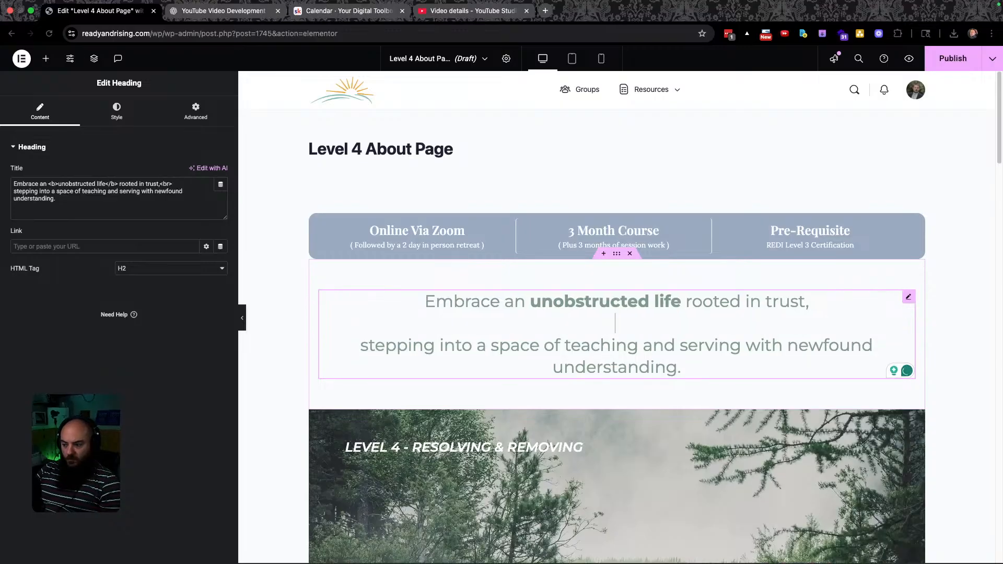
pyautogui.press('BackSpace')
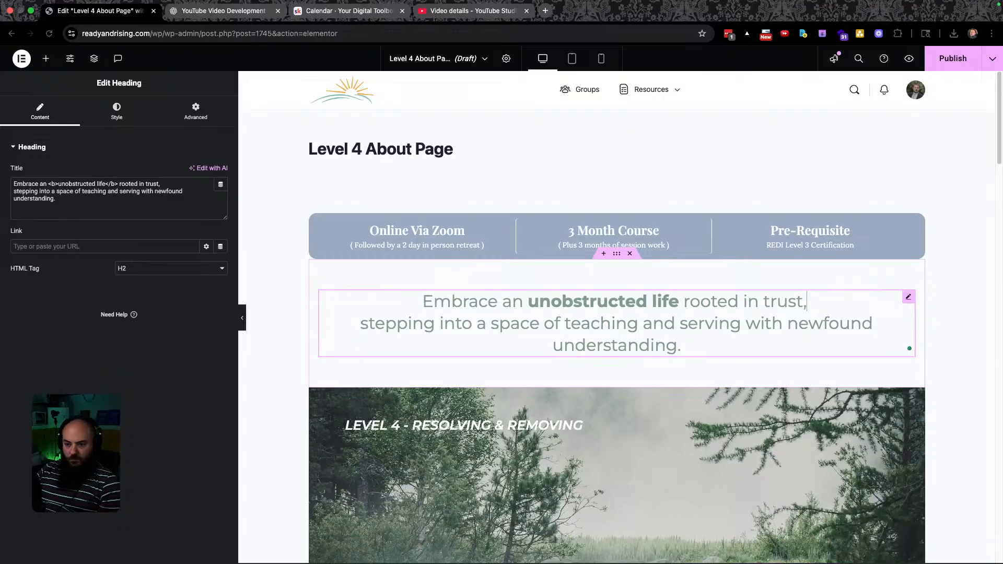
pyautogui.write('<br')
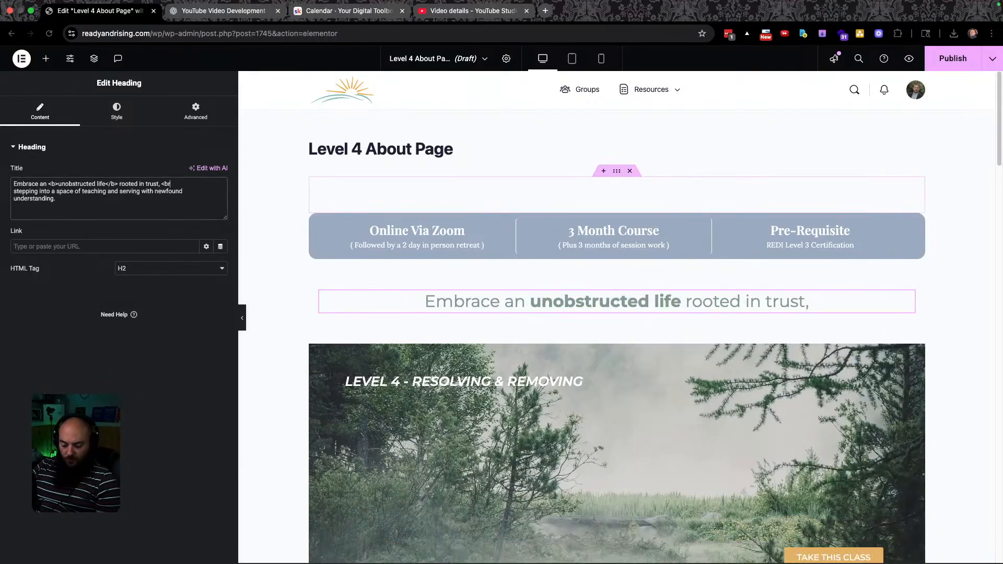
pyautogui.write('>')
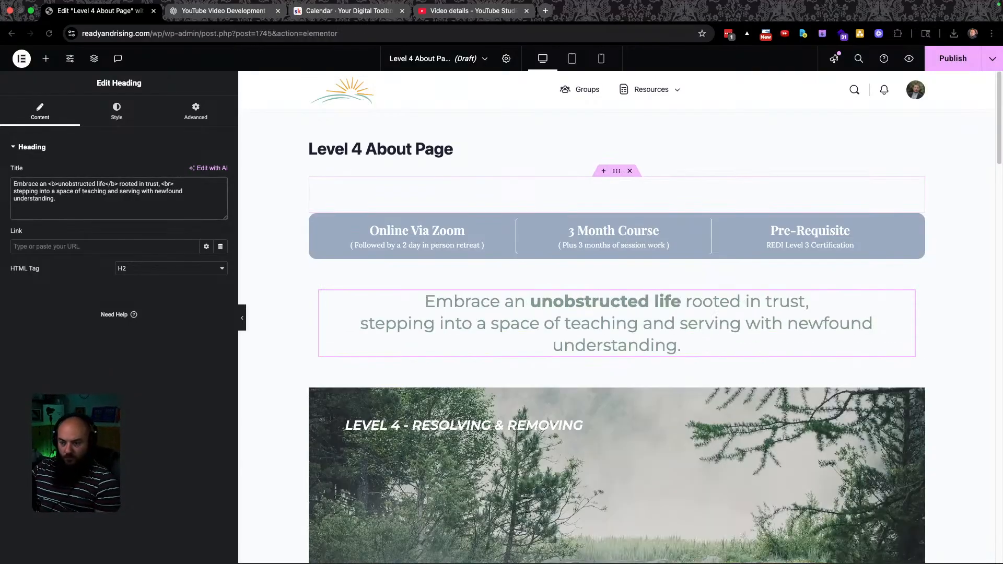
# Check the quote heading against Figma and bring up its Style settings.
pyautogui.click(598, 322)
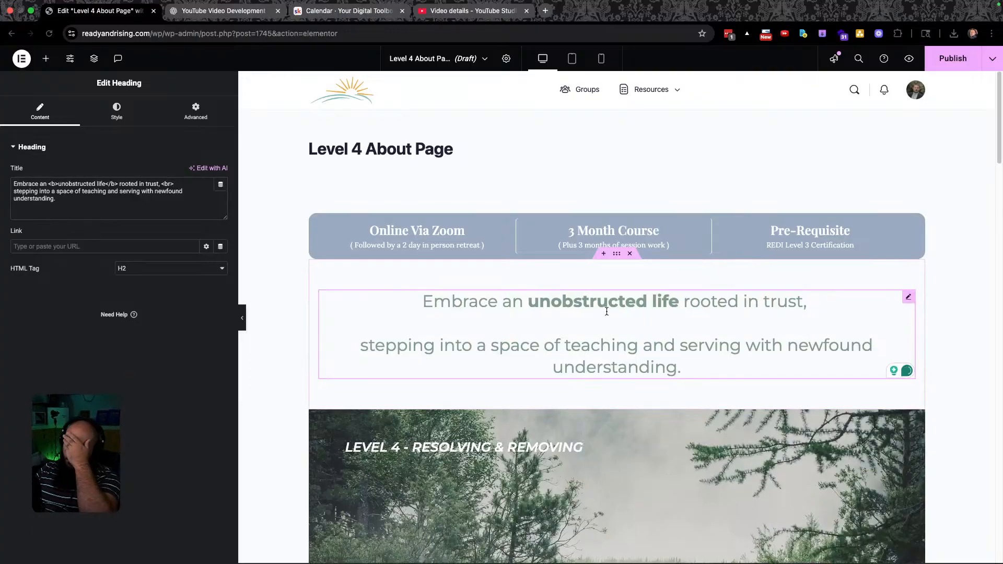
pyautogui.click(300, 311)
pyautogui.hotkey('ctrl', 'Left')
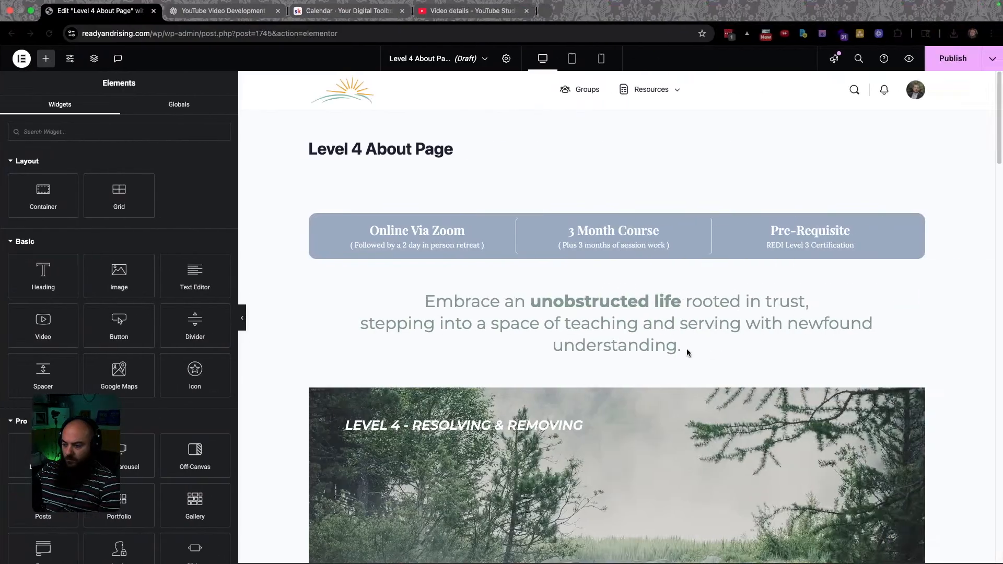
pyautogui.click(682, 365)
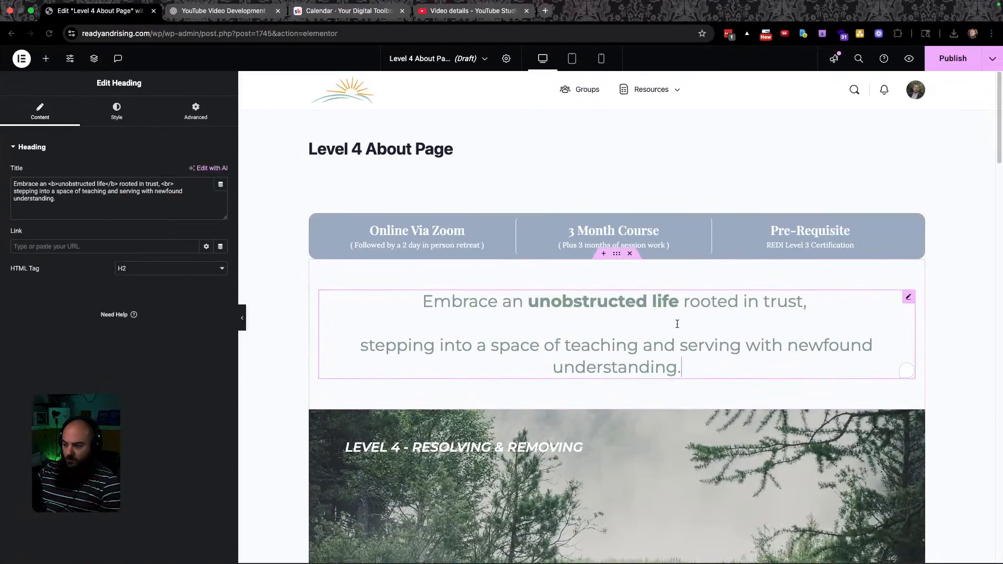
pyautogui.click(116, 110)
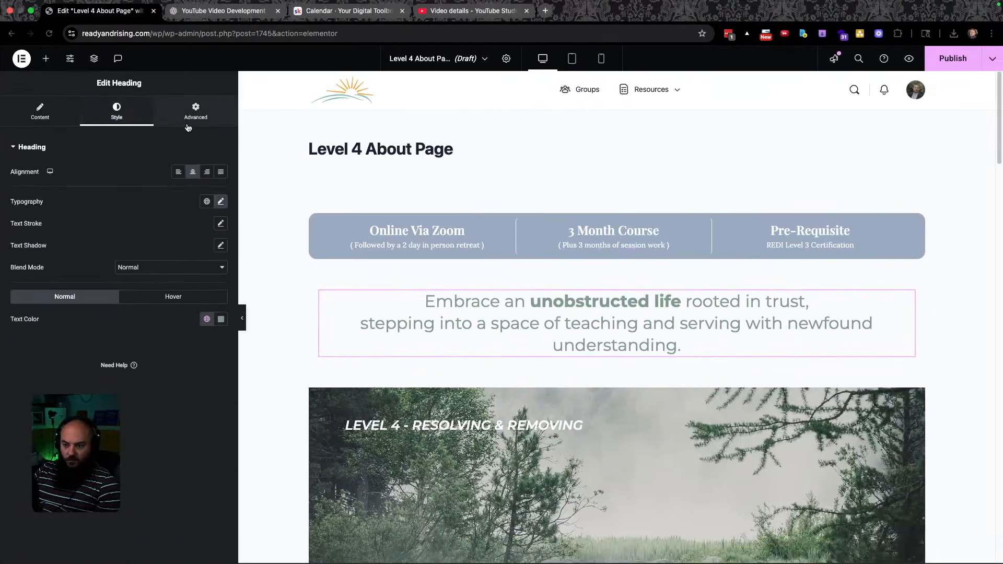
# Set the heading's typography size to 30 px and save the page as a draft.
pyautogui.click(221, 202)
pyautogui.moveTo(46, 284); pyautogui.dragTo(44, 285)
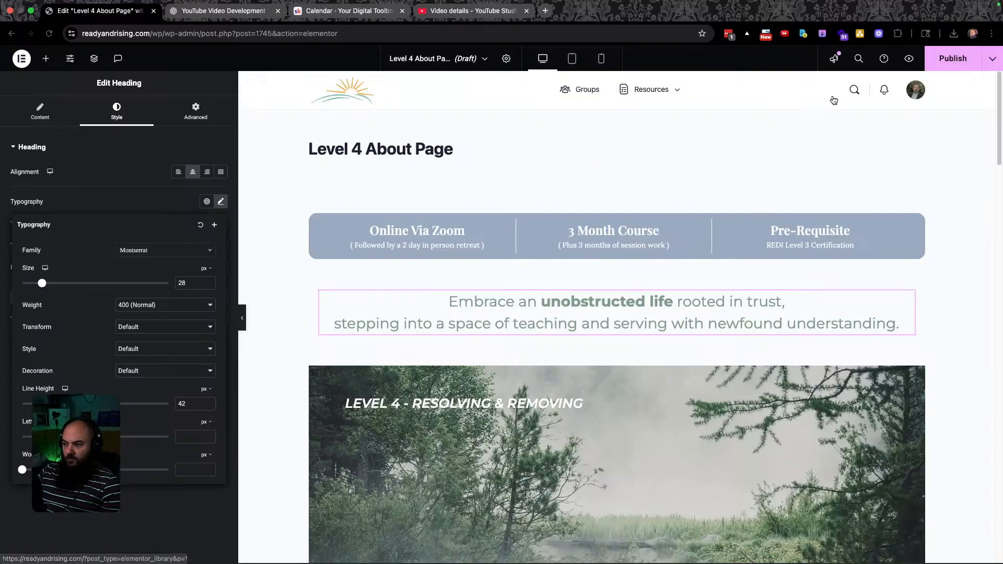
pyautogui.click(992, 59)
pyautogui.click(950, 98)
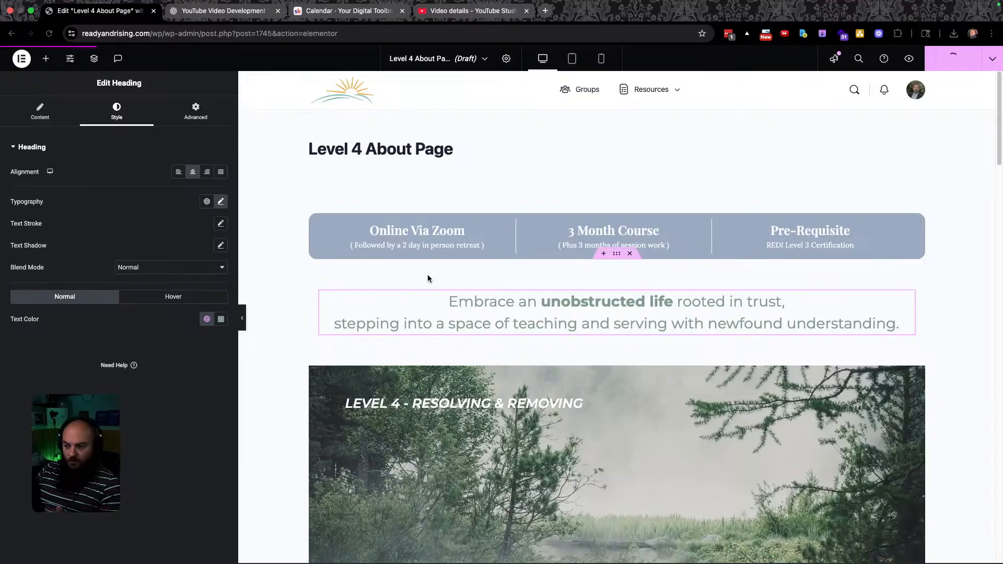
# Colour the heading text with the Level 4 Color global colour.
pyautogui.click(207, 319)
pyautogui.scroll(-3, 125, 470)
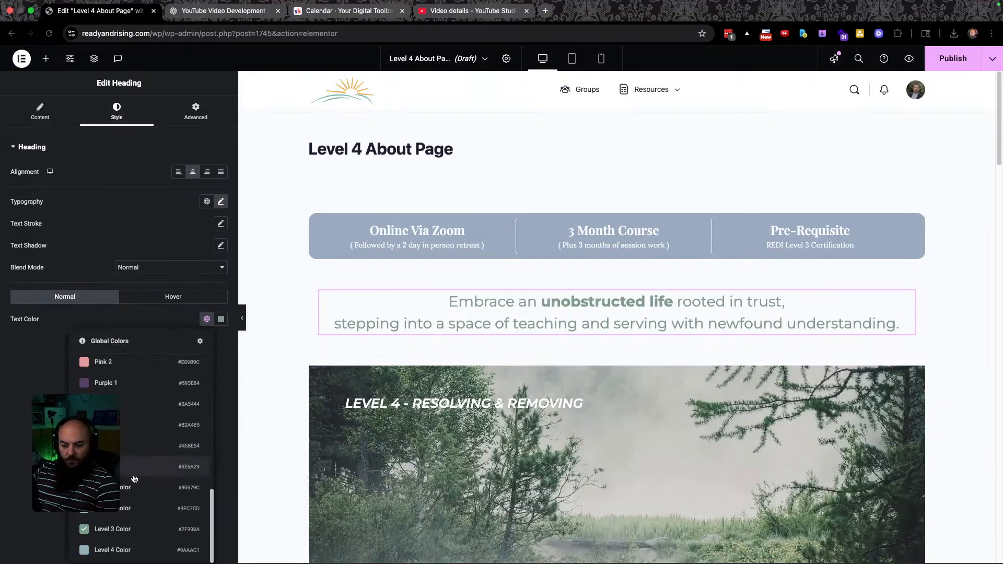
pyautogui.click(126, 550)
pyautogui.scroll(-2, 444, 237)
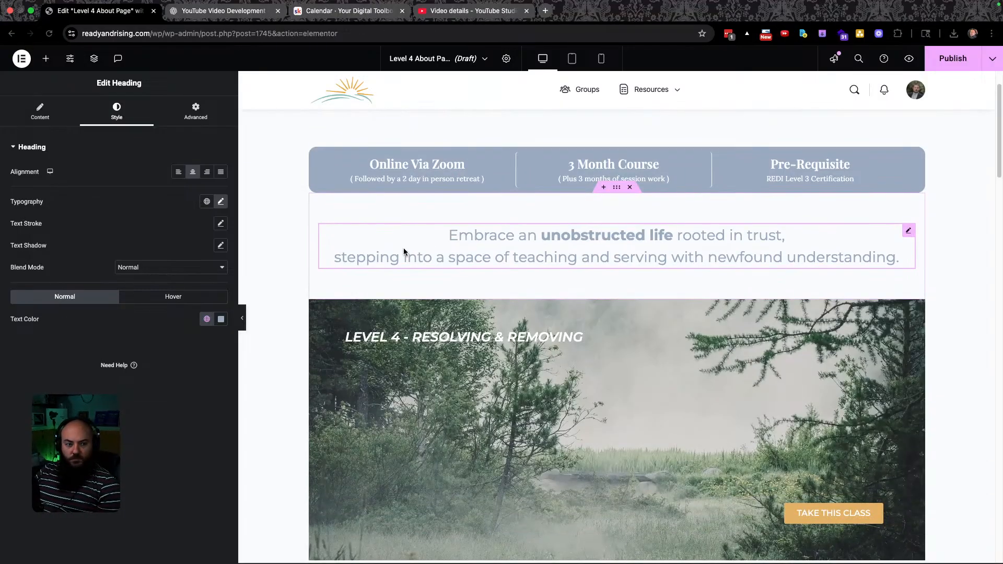
# Download the mountain image's original source file into Ready And Rising > Images.
pyautogui.hotkey('ctrl', 'Left')
pyautogui.scroll(-3, 579, 235)
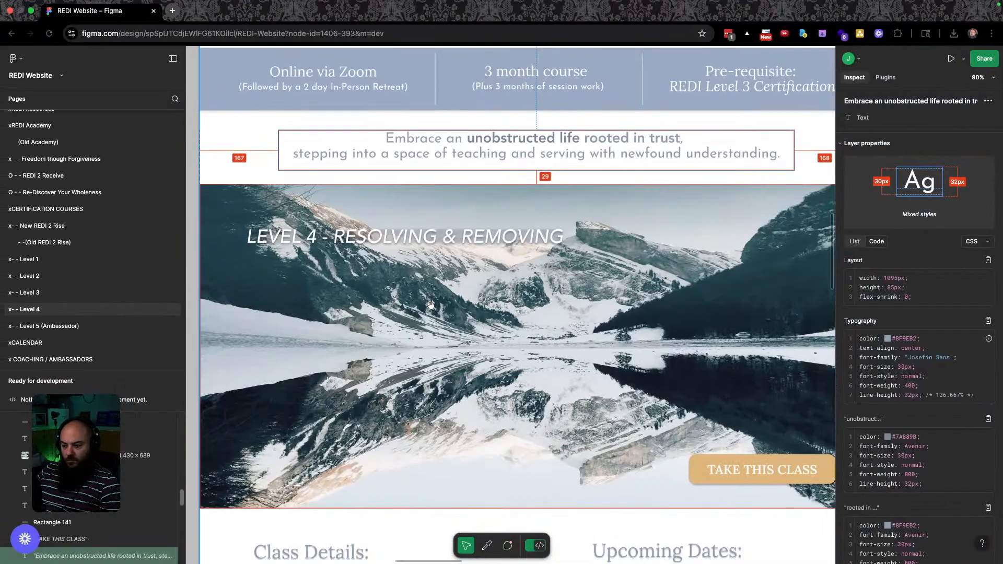
pyautogui.click(535, 201)
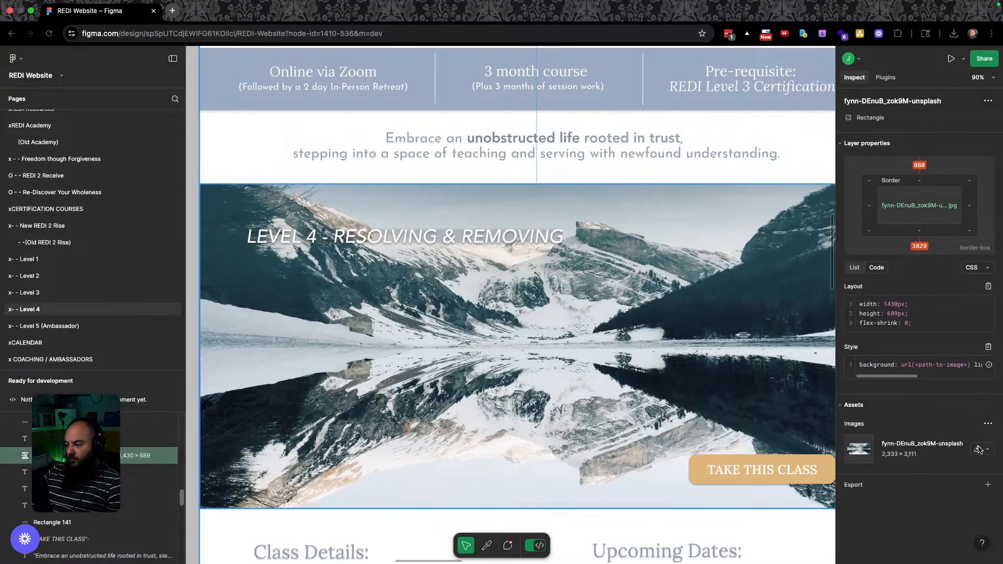
pyautogui.click(978, 449)
pyautogui.click(860, 466)
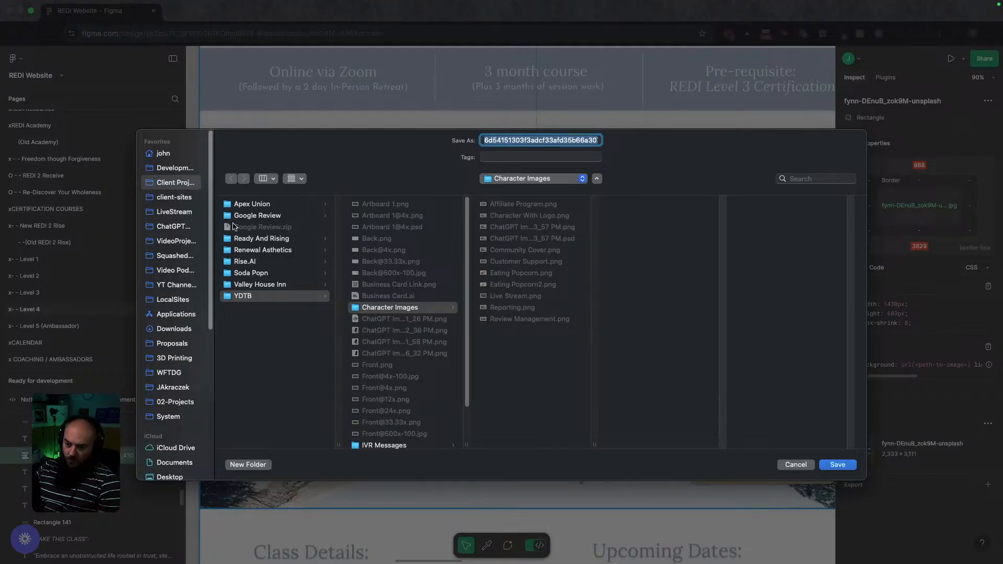
pyautogui.click(261, 238)
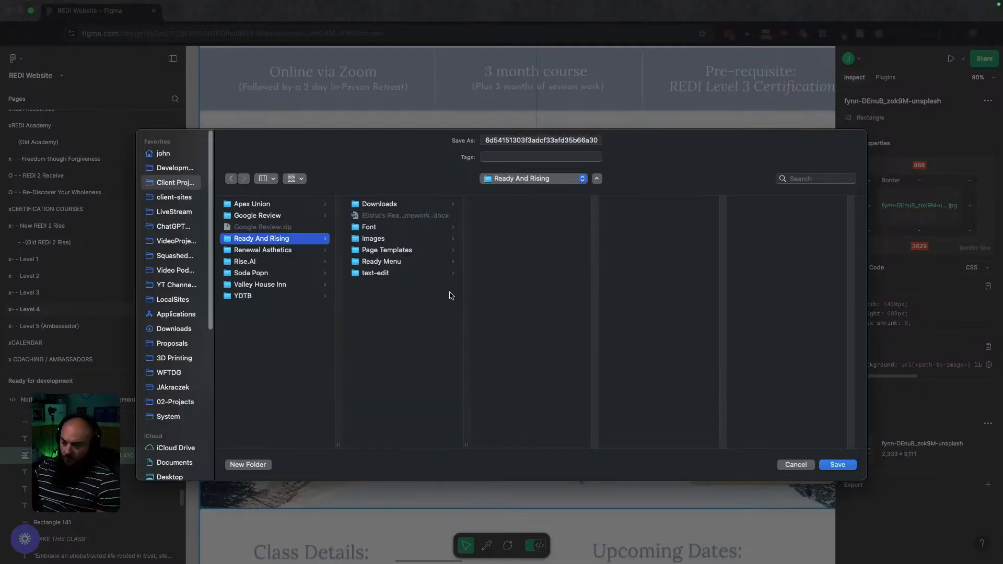
pyautogui.click(375, 241)
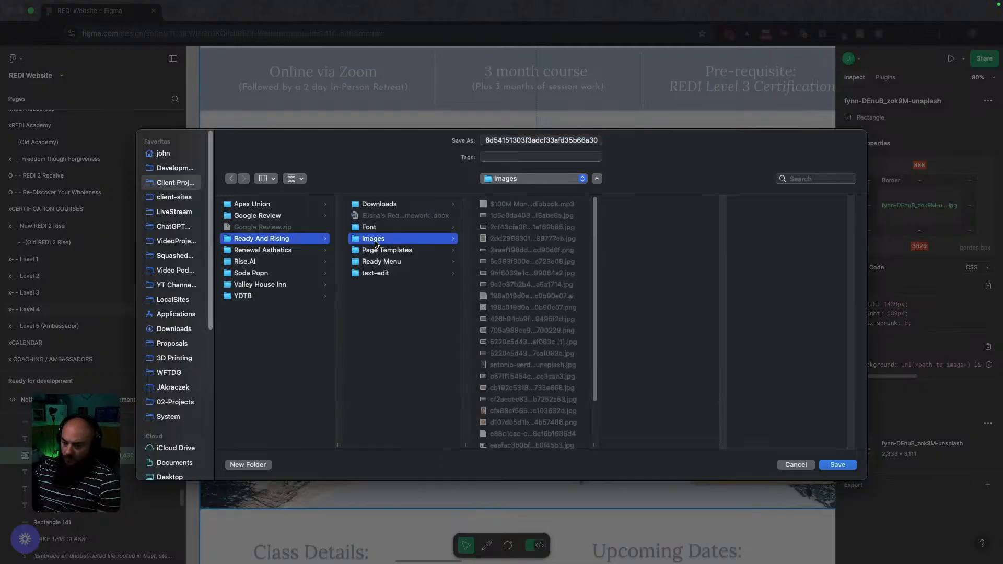
pyautogui.click(836, 465)
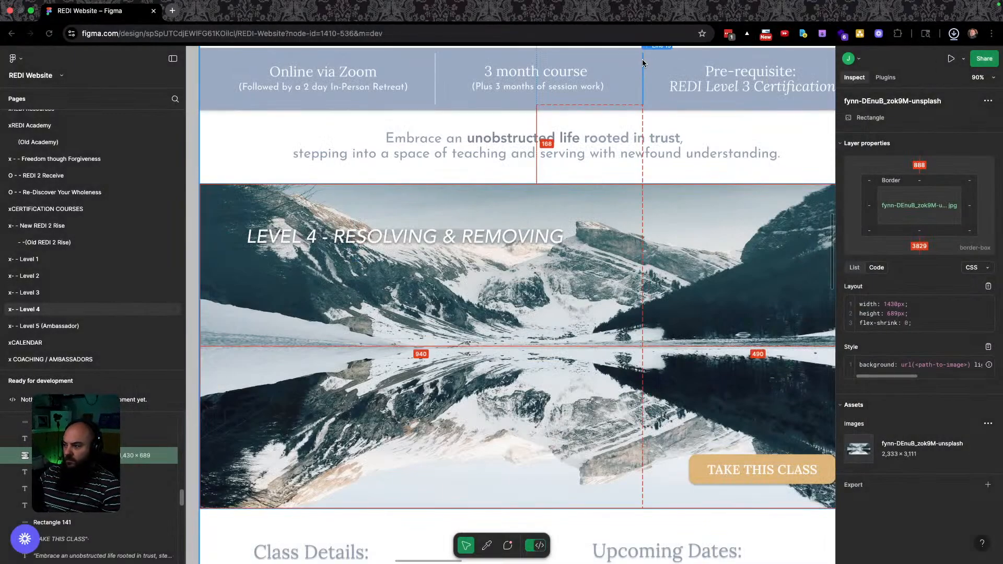
# Check the recent downloads and bring the Images folder window toward the screen centre.
pyautogui.click(953, 34)
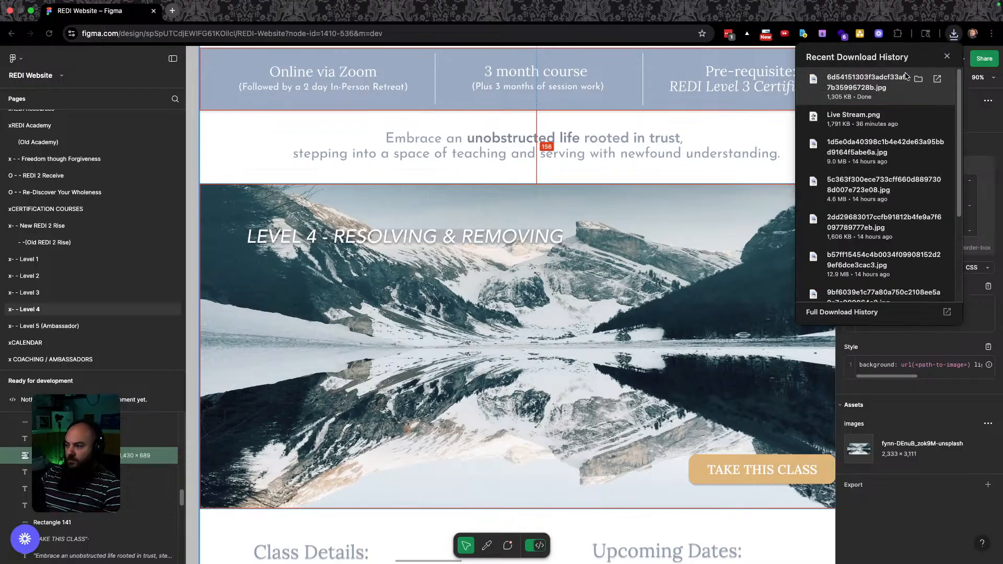
pyautogui.click(918, 81)
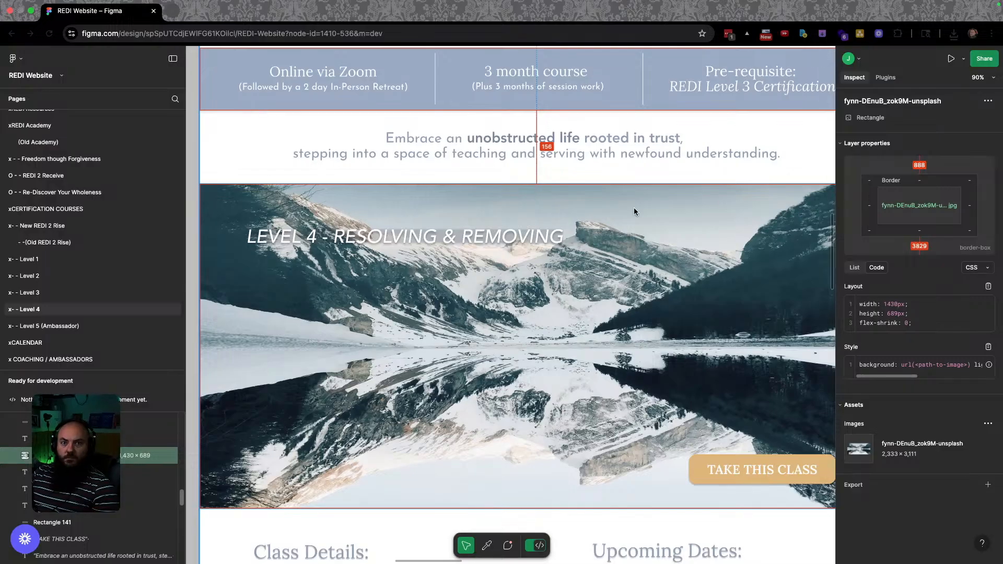
pyautogui.press('F11')
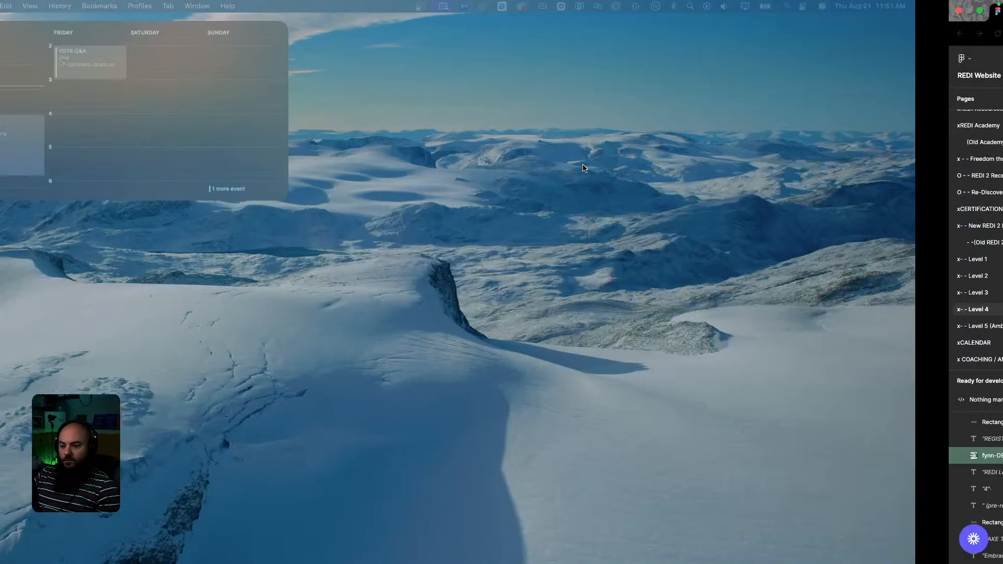
pyautogui.moveTo(318, 200); pyautogui.dragTo(369, 253)
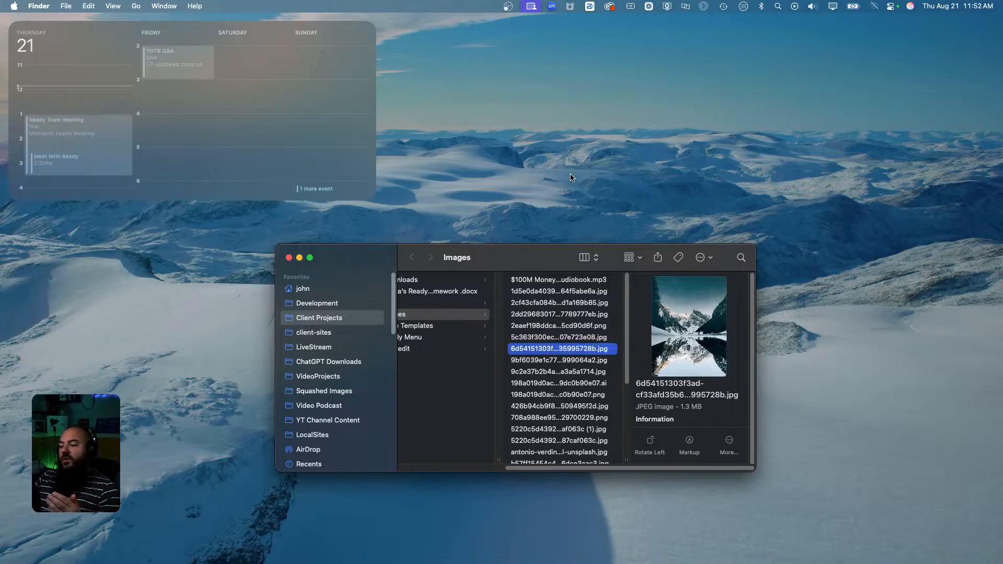
# Open the downloaded mountain JPEG in Preview.
pyautogui.rightClick(560, 348)
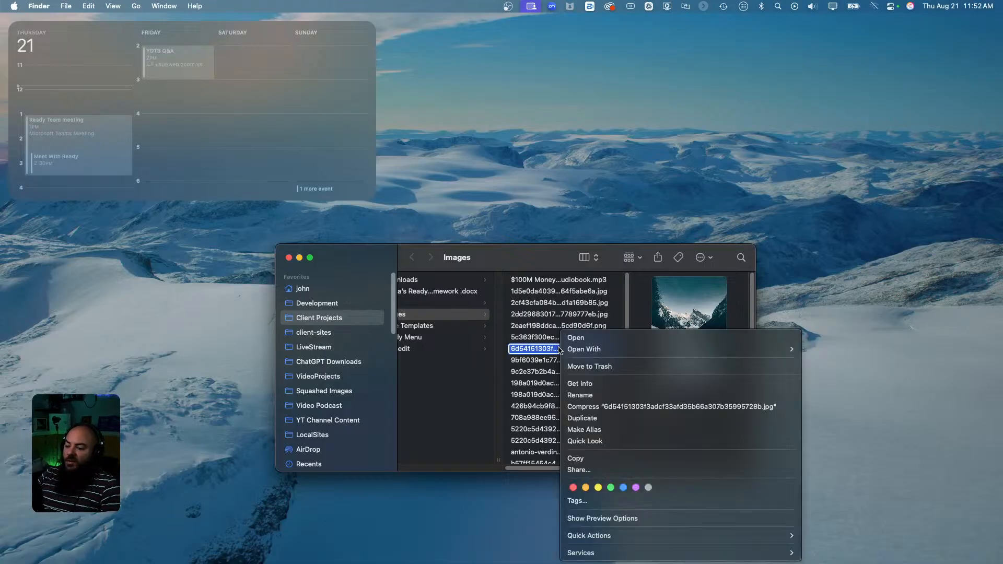
pyautogui.moveTo(679, 349)
pyautogui.click(860, 349)
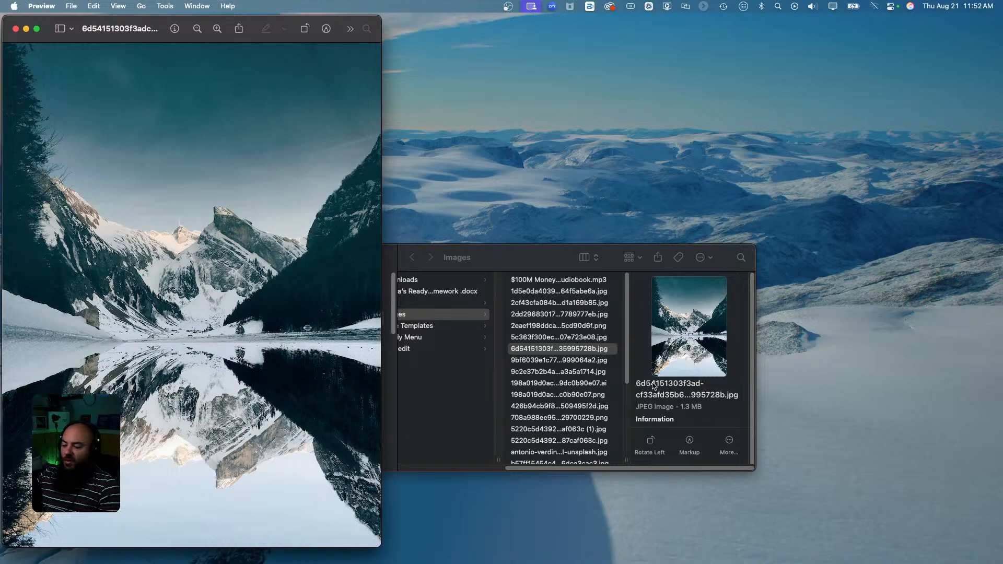
pyautogui.scroll(-2, 699, 384)
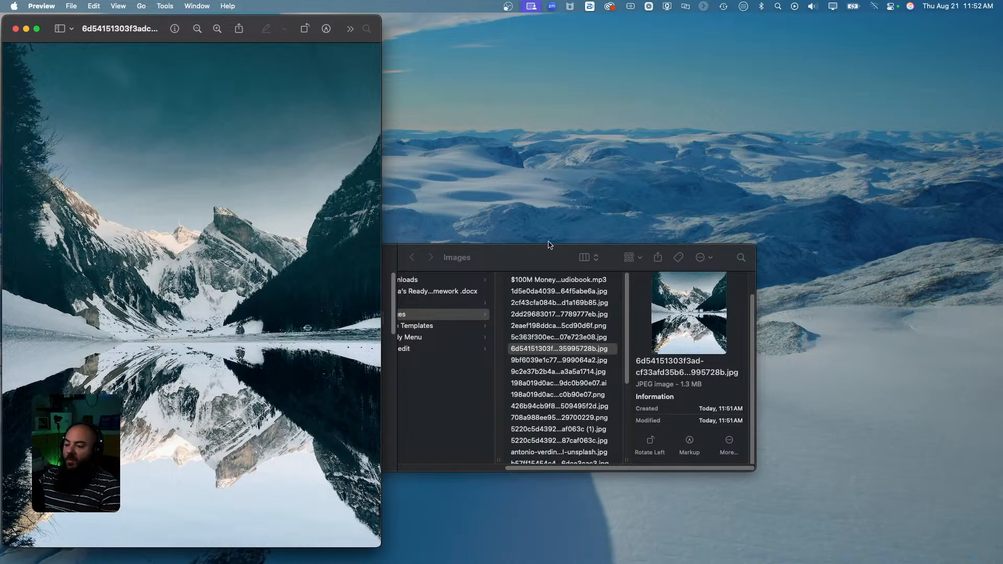
# Close the Finder Images window, centre the Preview window, and select the whole image.
pyautogui.click(524, 255)
pyautogui.moveTo(534, 245); pyautogui.dragTo(534, 107)
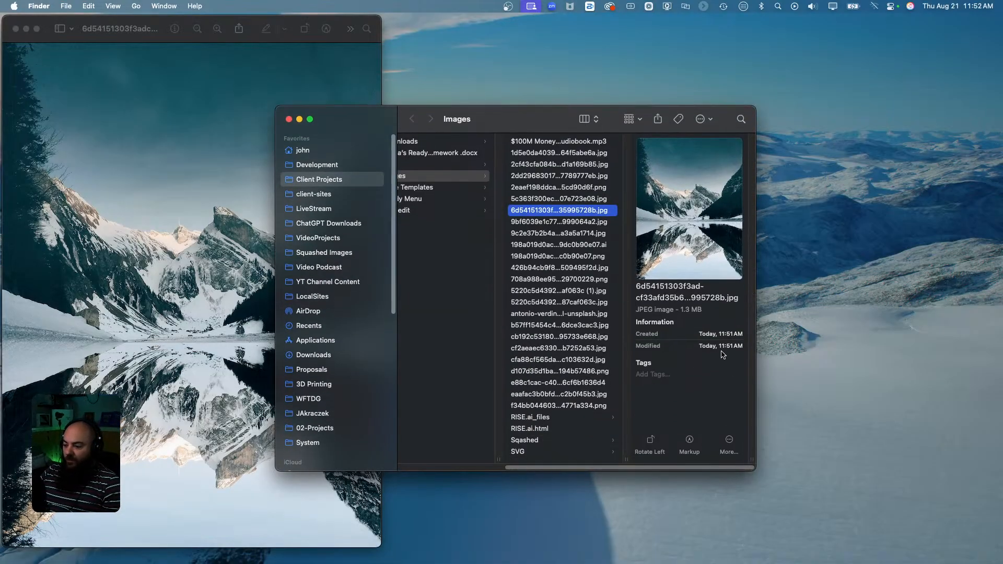
pyautogui.moveTo(757, 297); pyautogui.dragTo(892, 303)
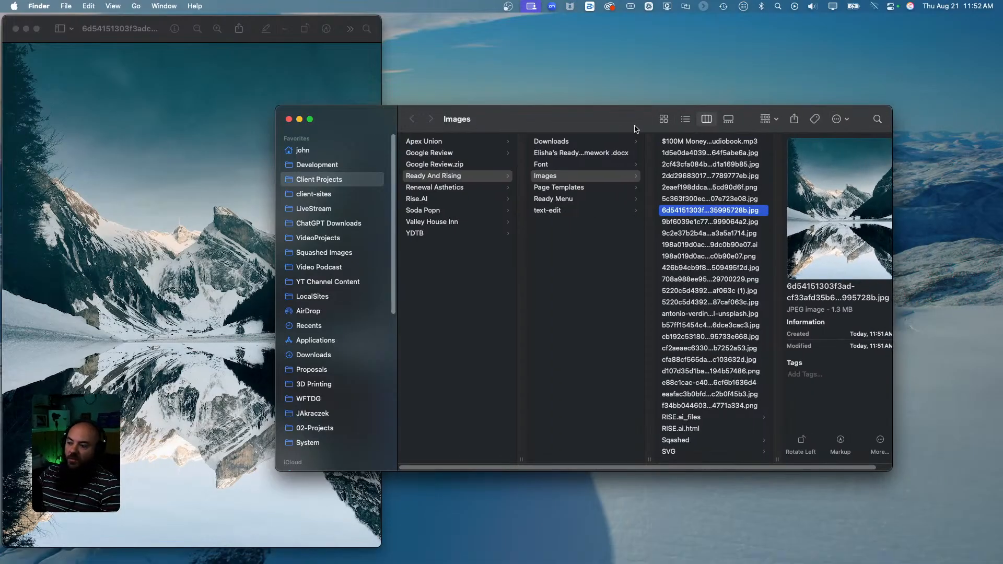
pyautogui.click(289, 119)
pyautogui.moveTo(119, 26); pyautogui.dragTo(437, 35)
pyautogui.press('super+a')
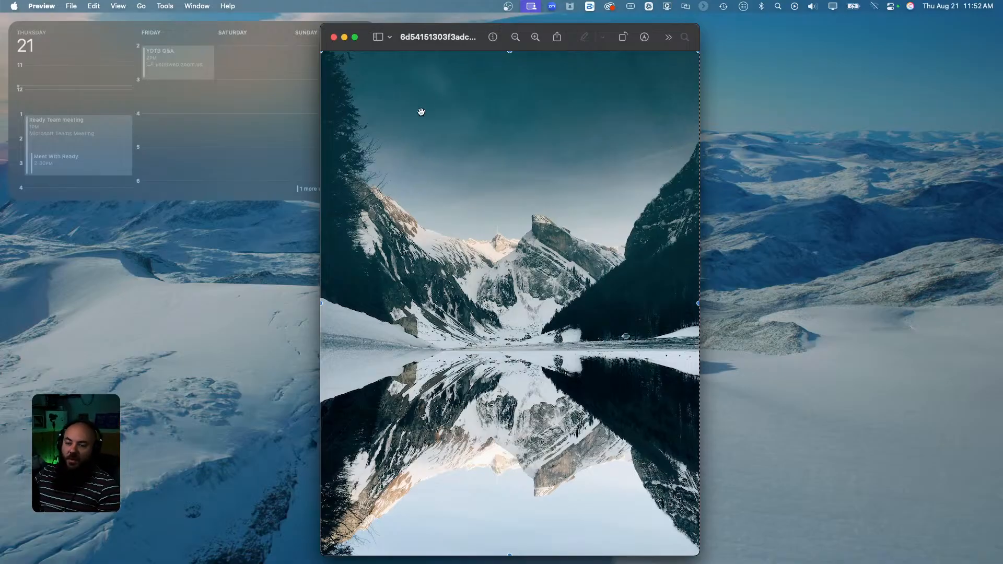
# Check the photo's size in Preview, then widen and reposition its window.
pyautogui.click(166, 6)
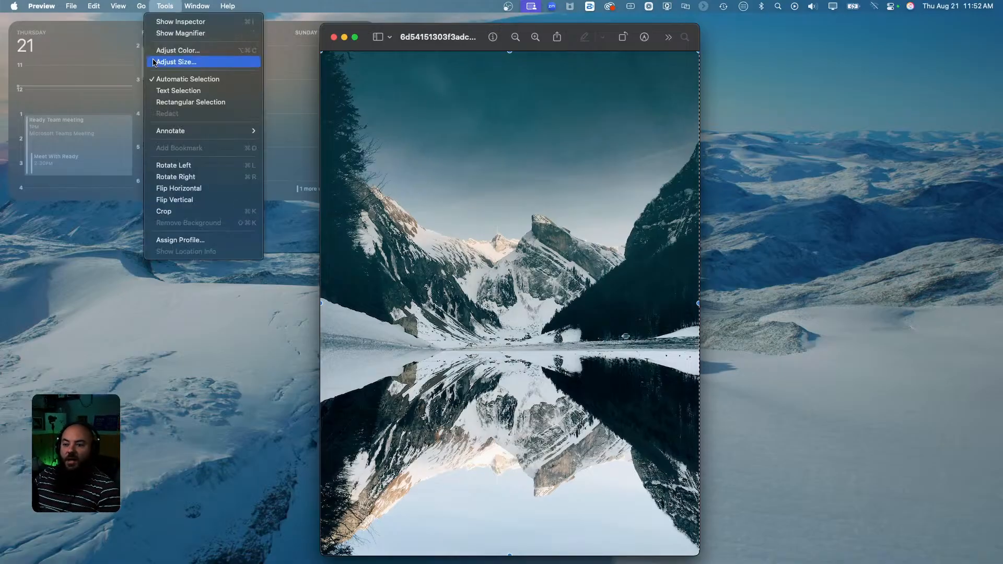
pyautogui.click(177, 62)
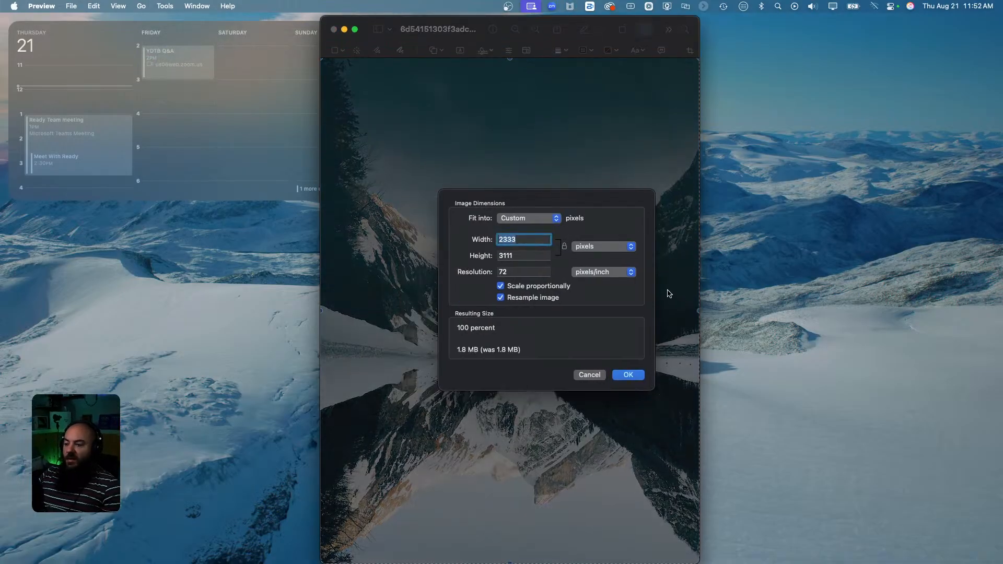
pyautogui.press('Escape')
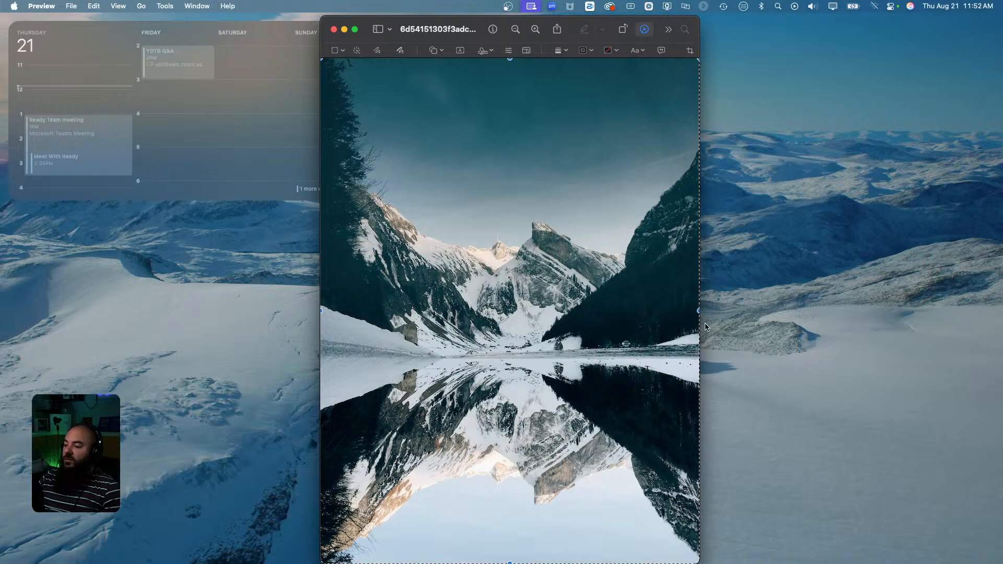
pyautogui.moveTo(701, 316); pyautogui.dragTo(929, 295)
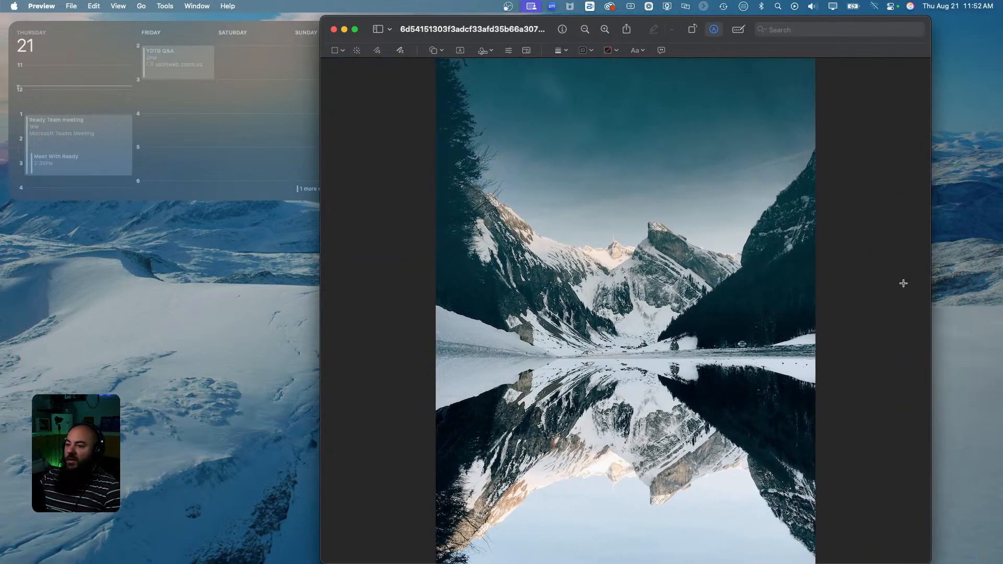
pyautogui.moveTo(414, 30); pyautogui.dragTo(279, 28)
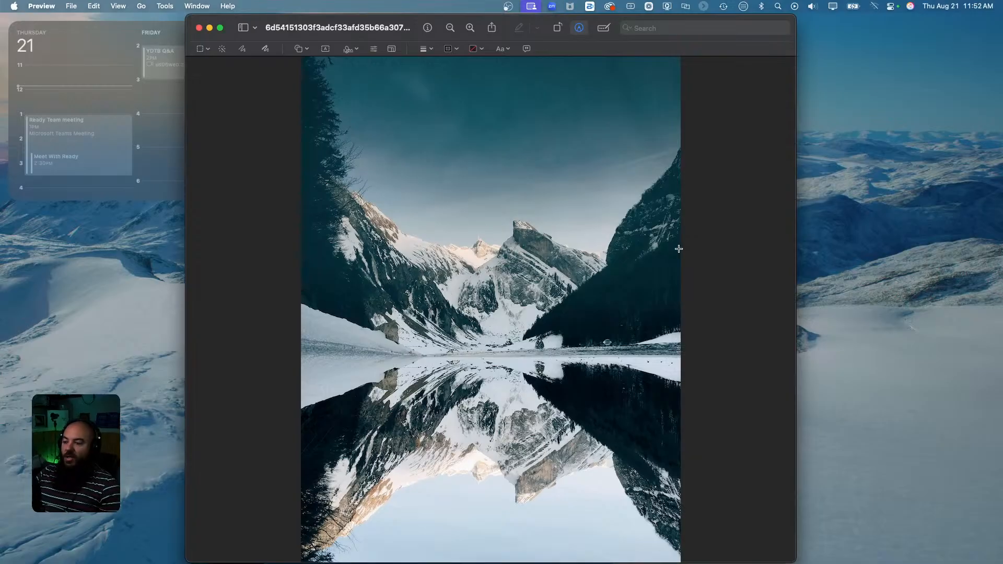
# Compare with the Figma hero and mark a wide crop area that leaves off the sky's top.
pyautogui.hotkey('ctrl', 'Right')
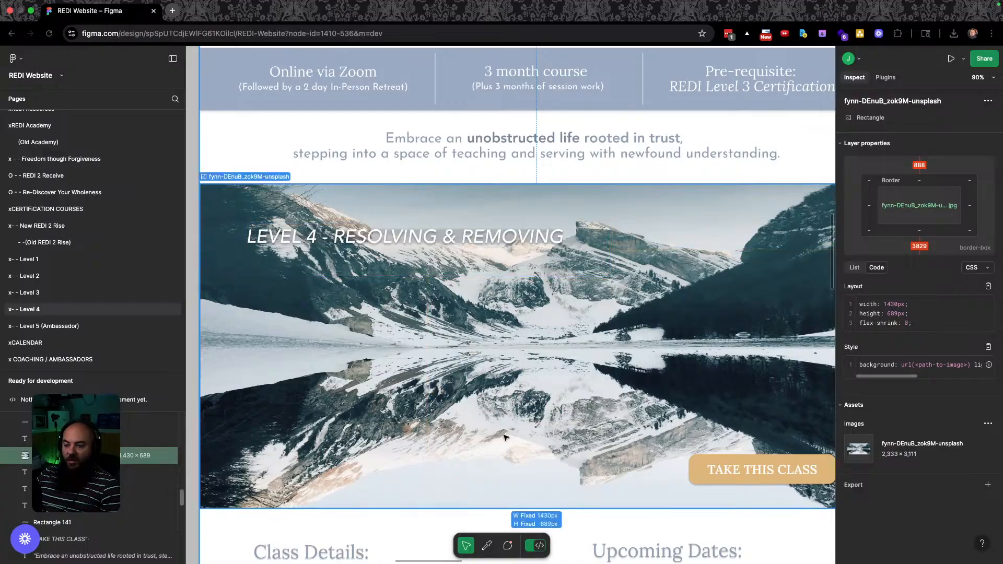
pyautogui.hotkey('ctrl', 'Left')
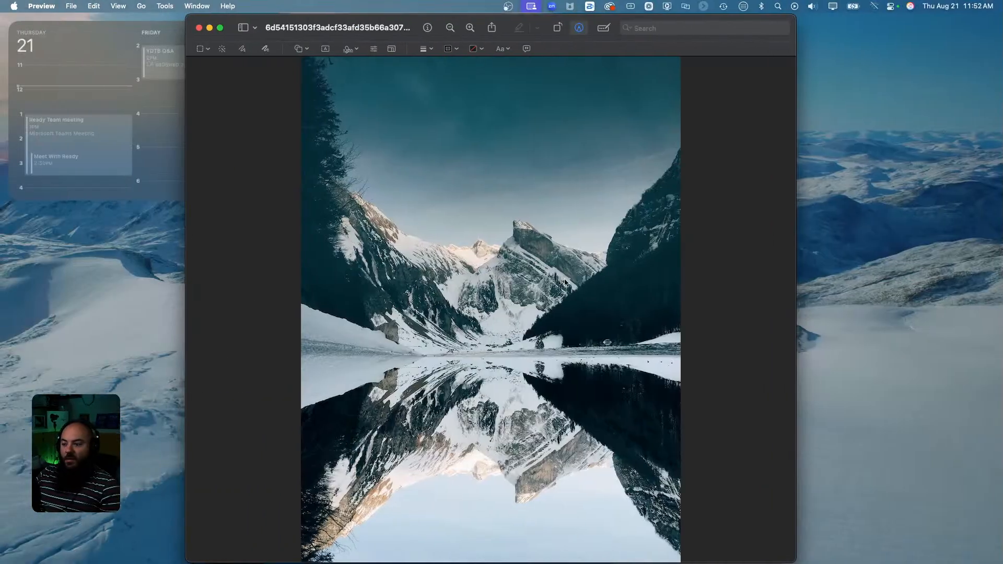
pyautogui.hotkey('ctrl', 'Right')
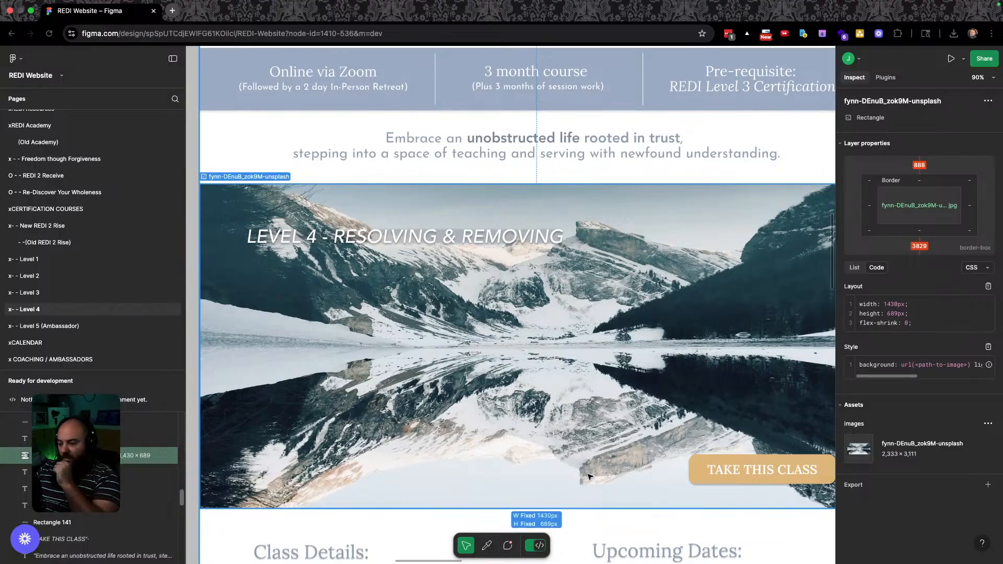
pyautogui.hotkey('ctrl', 'Left')
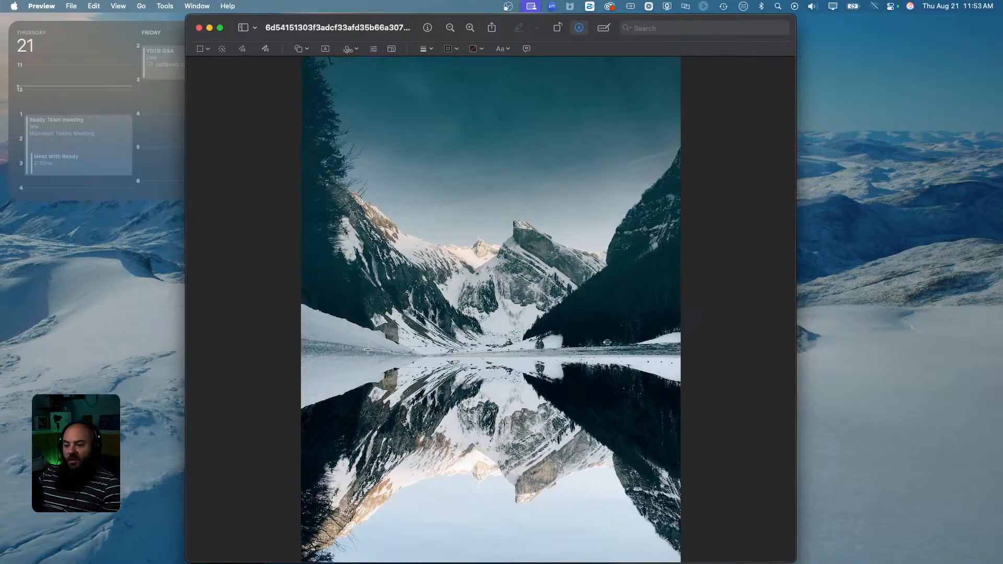
pyautogui.moveTo(261, 169); pyautogui.dragTo(749, 520)
pyautogui.moveTo(505, 169); pyautogui.dragTo(507, 201)
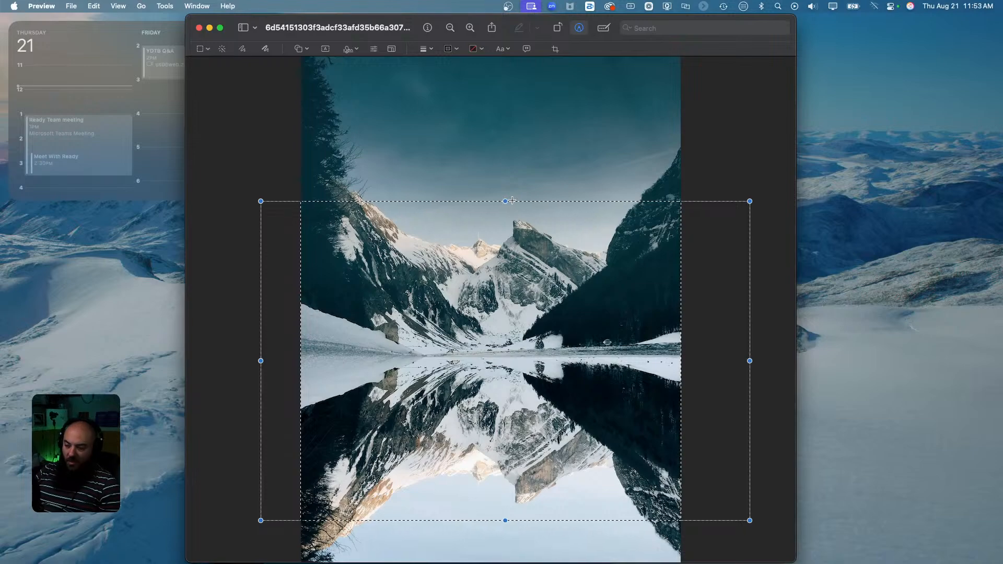
# Crop the mountain photo, resize it to 1920 px wide (1920 × 1614), and close it.
pyautogui.press('super+k')
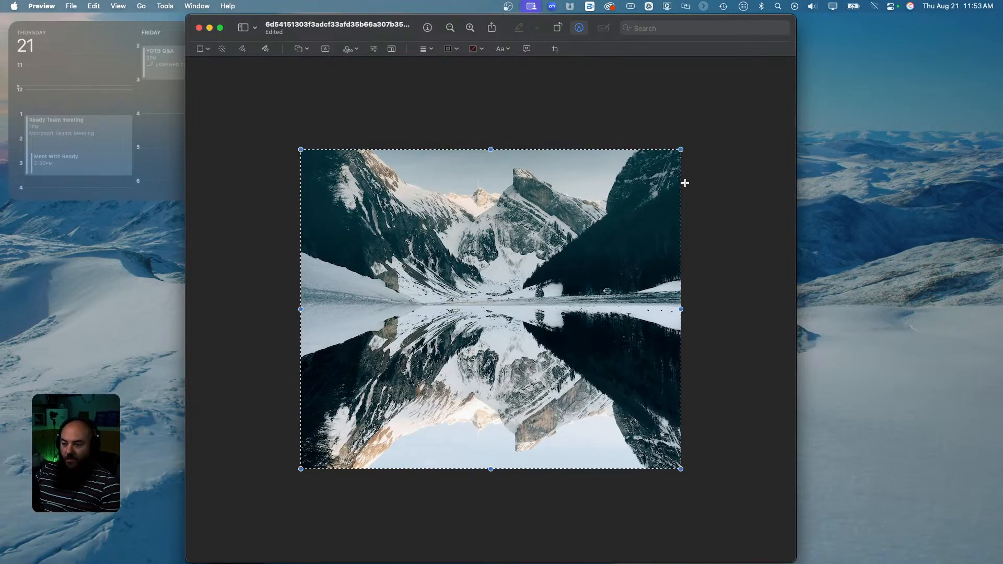
pyautogui.click(163, 7)
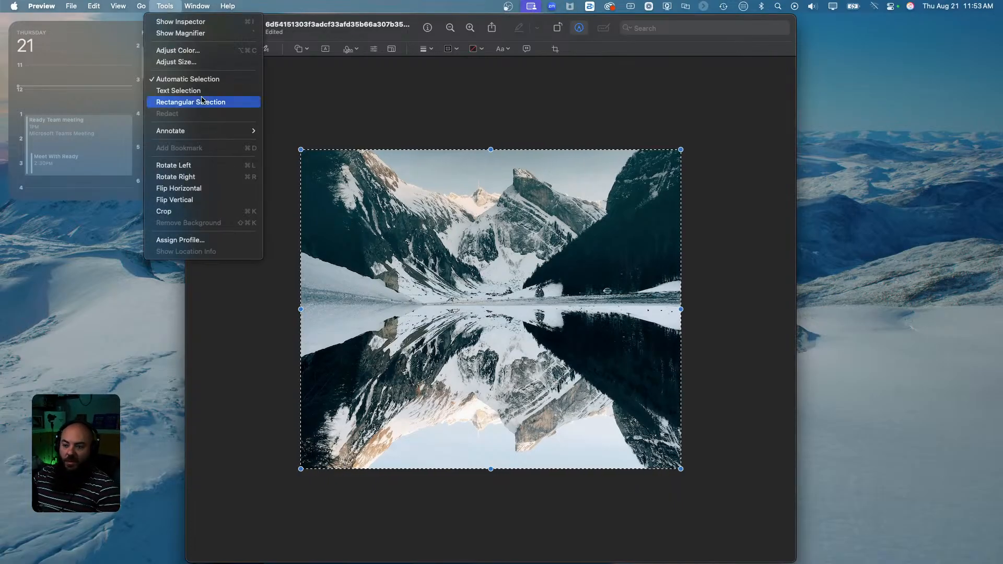
pyautogui.click(177, 63)
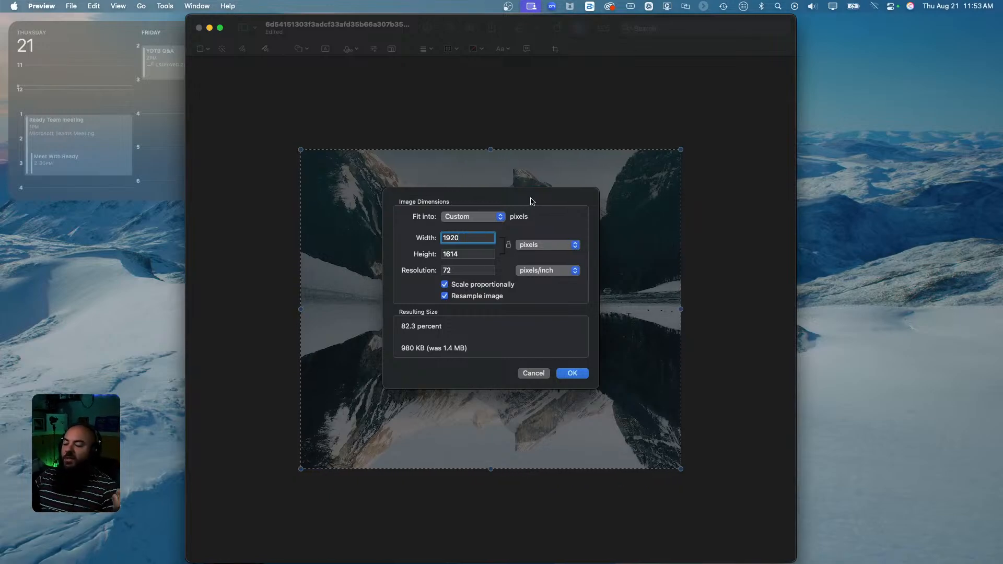
pyautogui.click(573, 373)
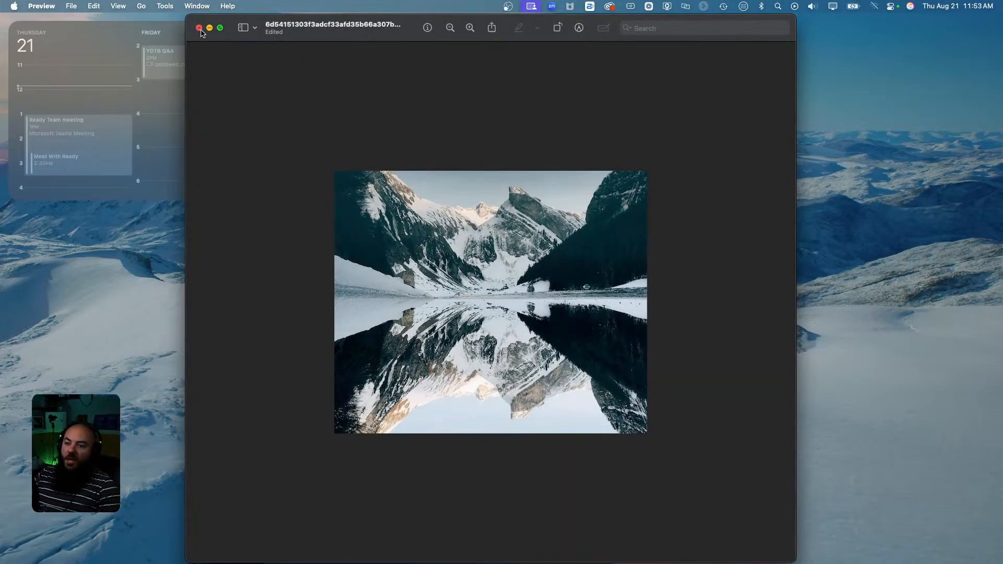
pyautogui.click(198, 28)
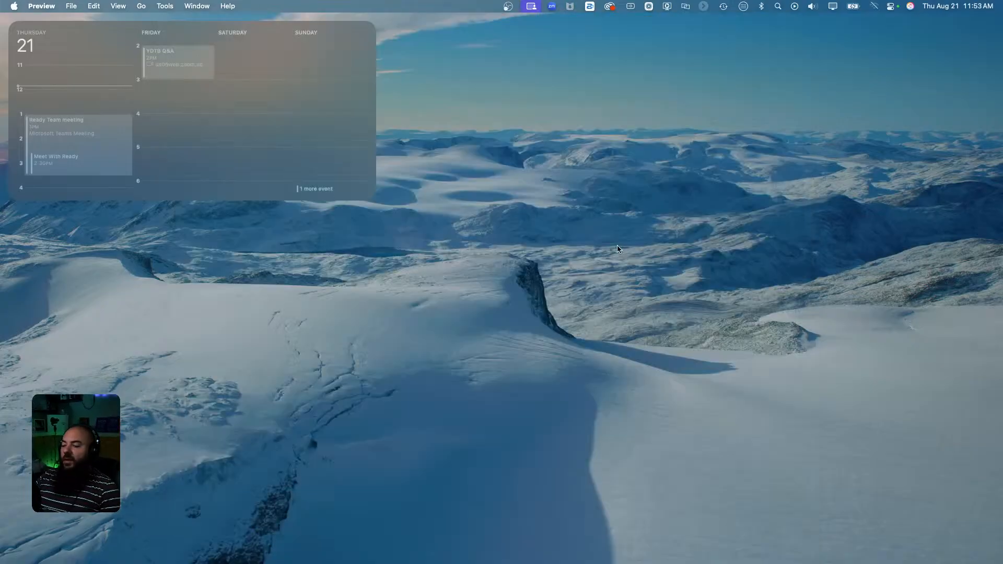
# Browse Finder to Client Projects > Ready And Rising > Images.
pyautogui.hotkey('ctrl', 'Right')
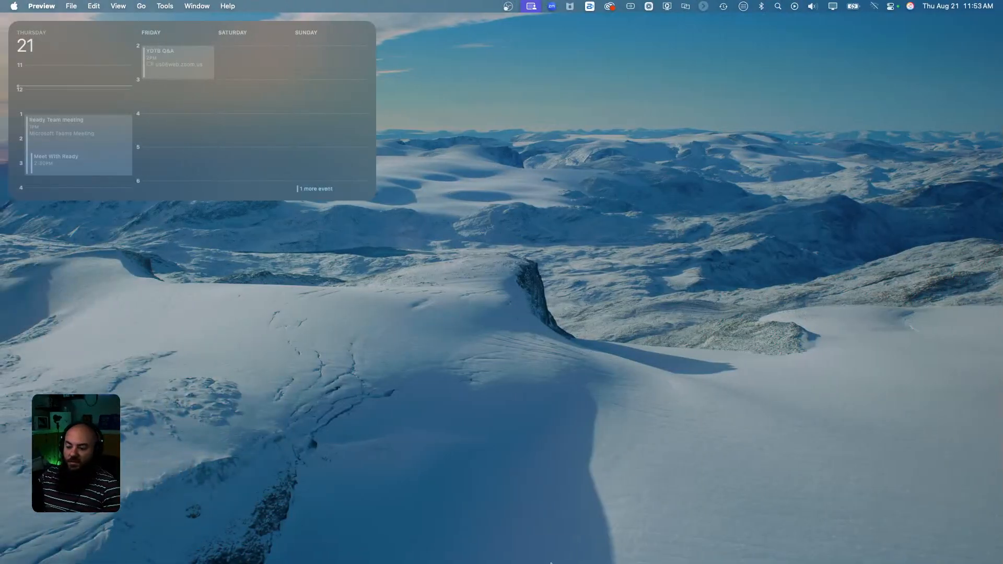
pyautogui.click(318, 549)
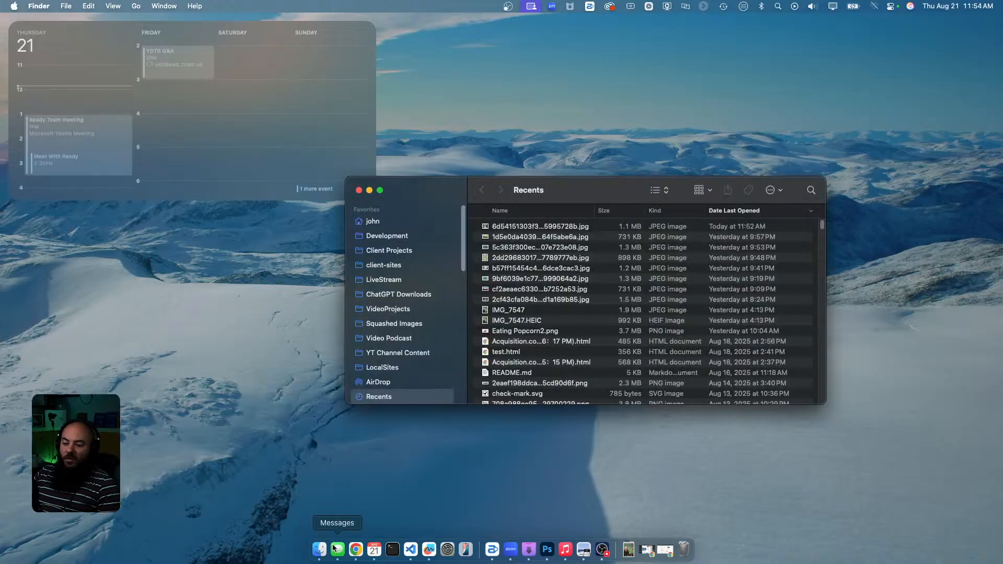
pyautogui.click(387, 251)
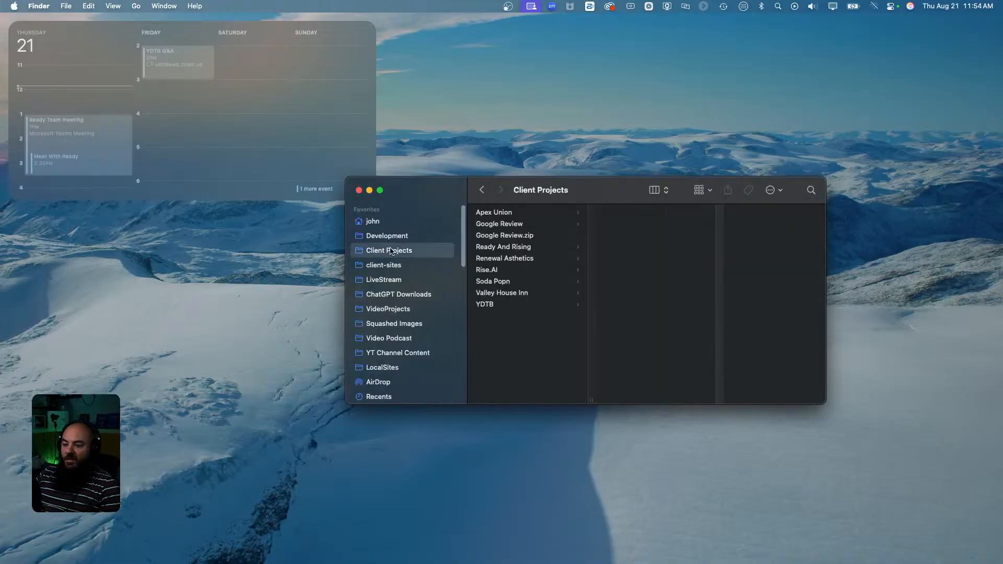
pyautogui.click(495, 246)
pyautogui.click(616, 248)
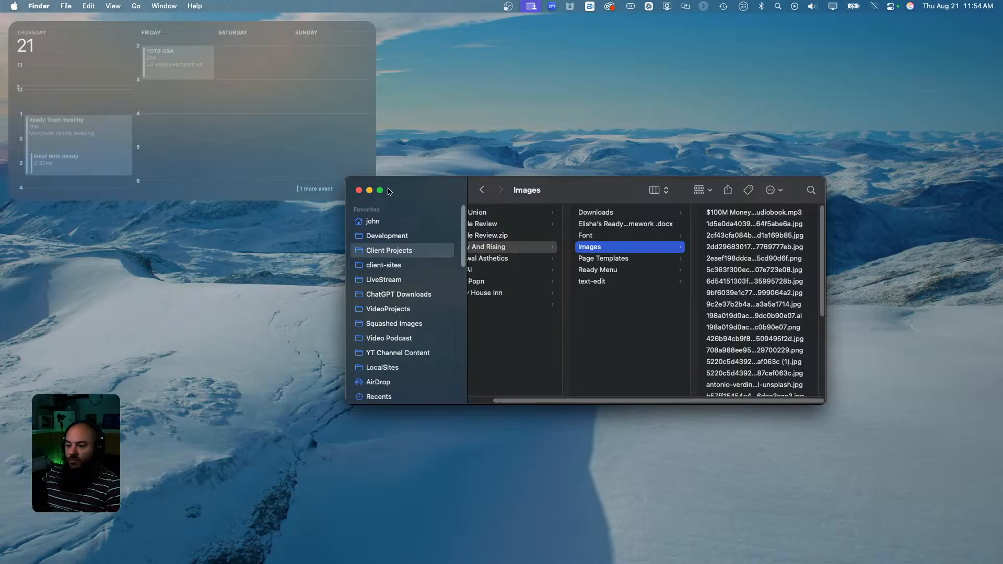
pyautogui.click(359, 191)
# Reveal the cropped mountain JPEG from the browser downloads and open it in Squash.
pyautogui.hotkey('ctrl', 'Right')
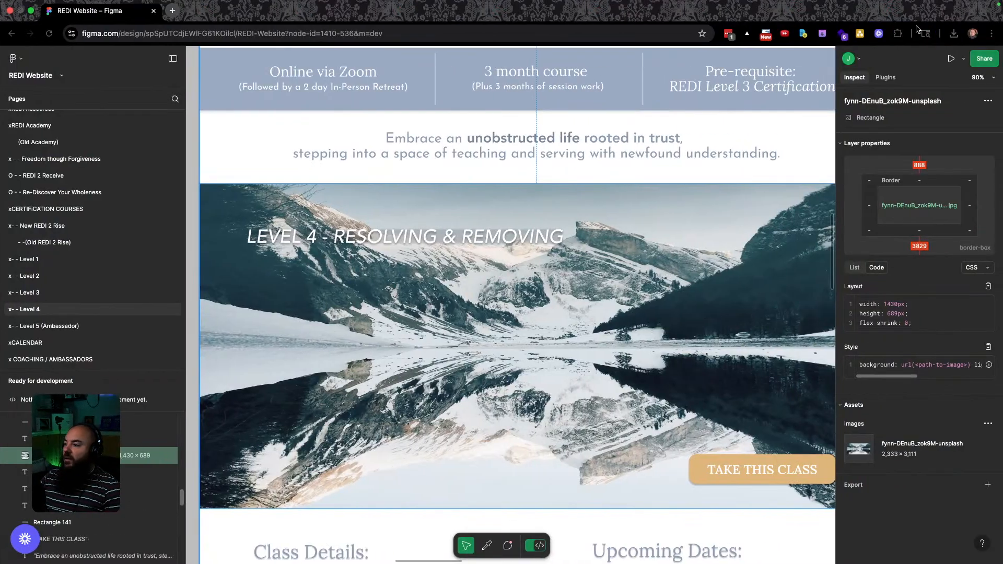
pyautogui.click(953, 32)
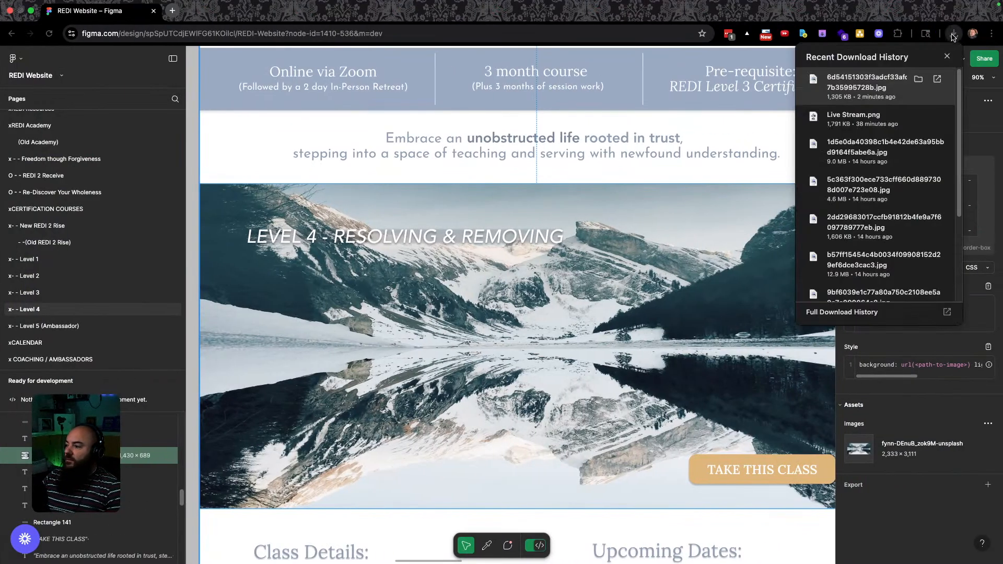
pyautogui.click(922, 80)
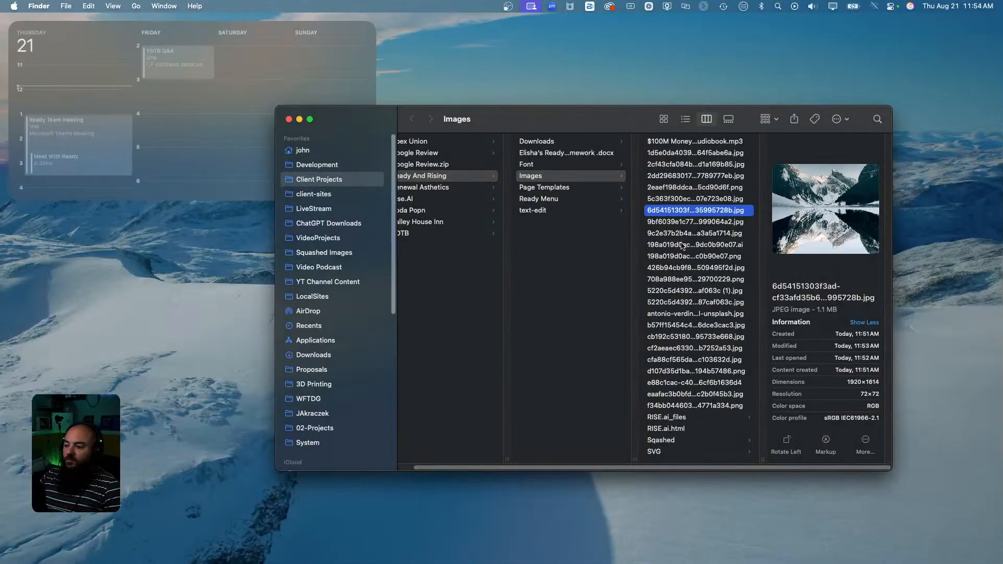
pyautogui.rightClick(684, 211)
pyautogui.moveTo(720, 226)
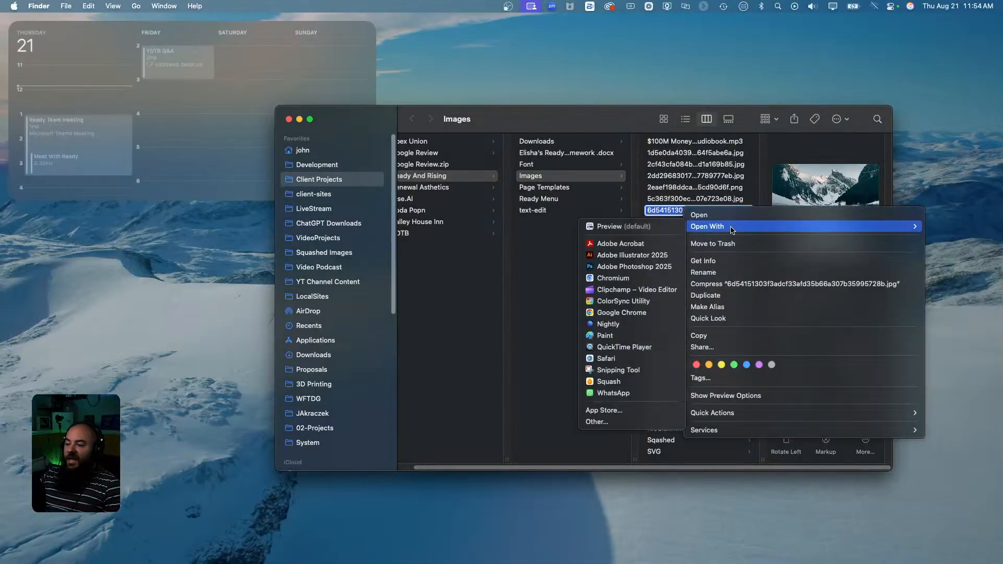
pyautogui.click(608, 383)
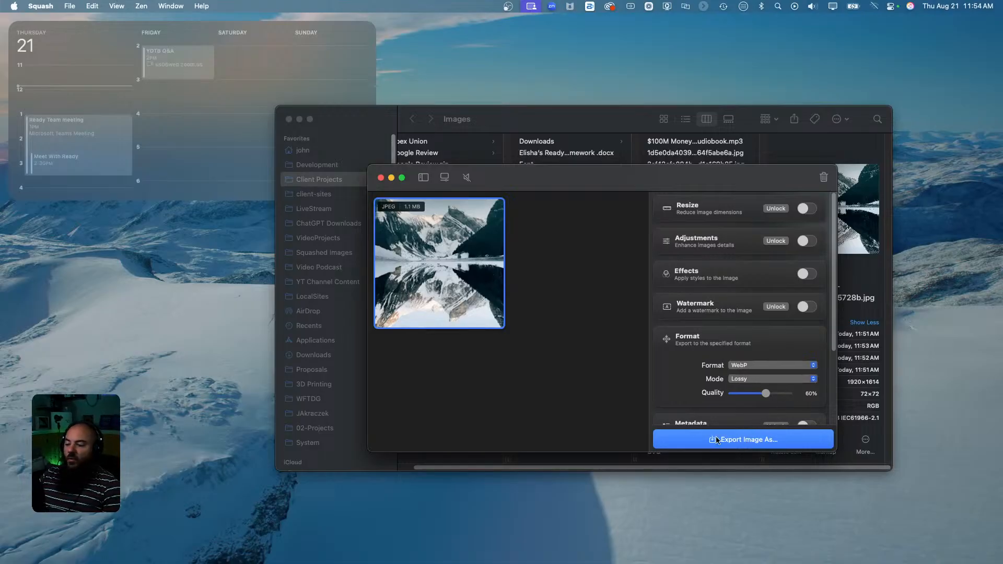
# Export the lossy WebP as 'mountain-lake' into the Sqashed folder and close Squash.
pyautogui.click(742, 441)
pyautogui.scroll(-2, 625, 335)
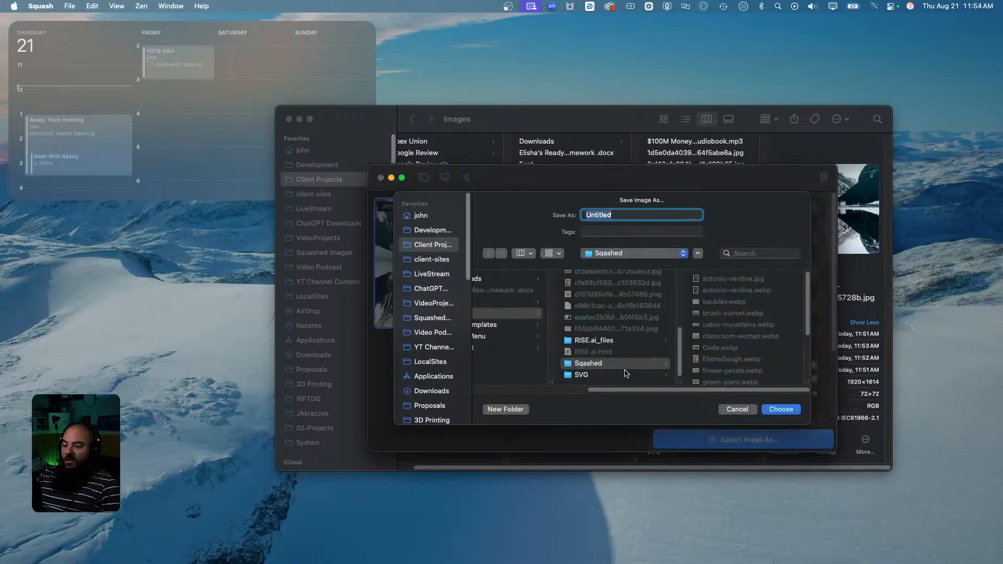
pyautogui.click(626, 215)
pyautogui.press('super+a')
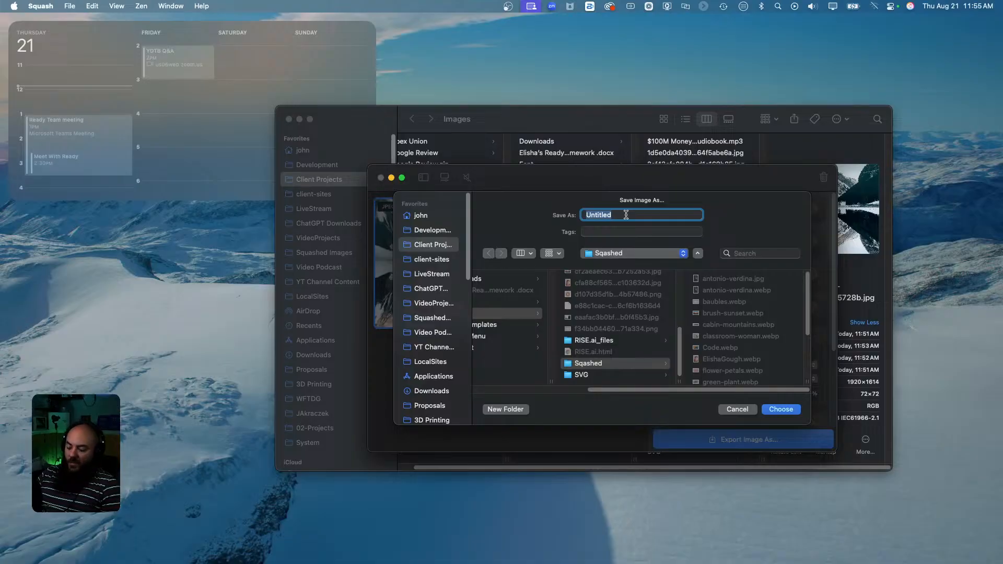
pyautogui.press('BackSpace')
pyautogui.write('Mountai')
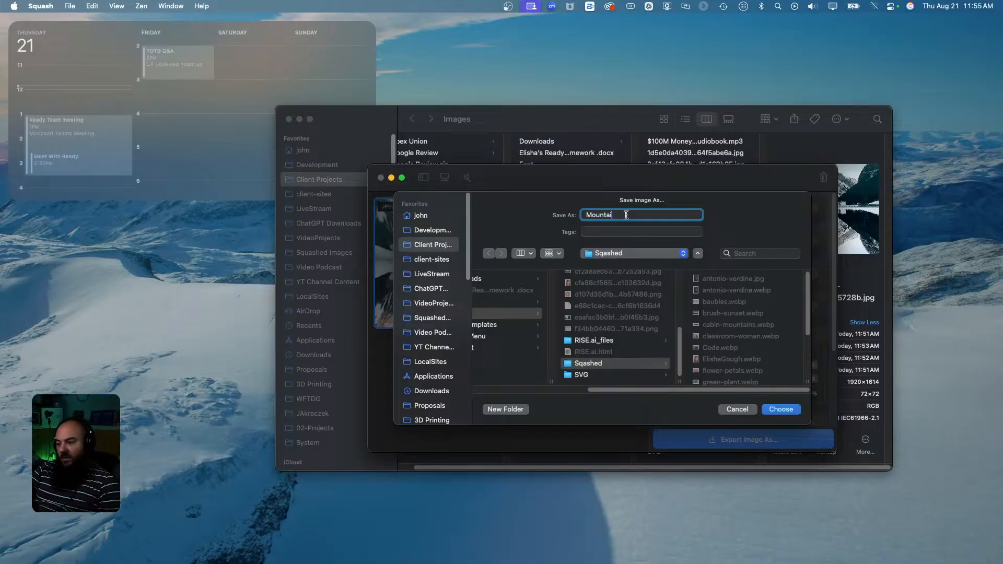
pyautogui.press('BackSpace')
pyautogui.write('mountain-lake')
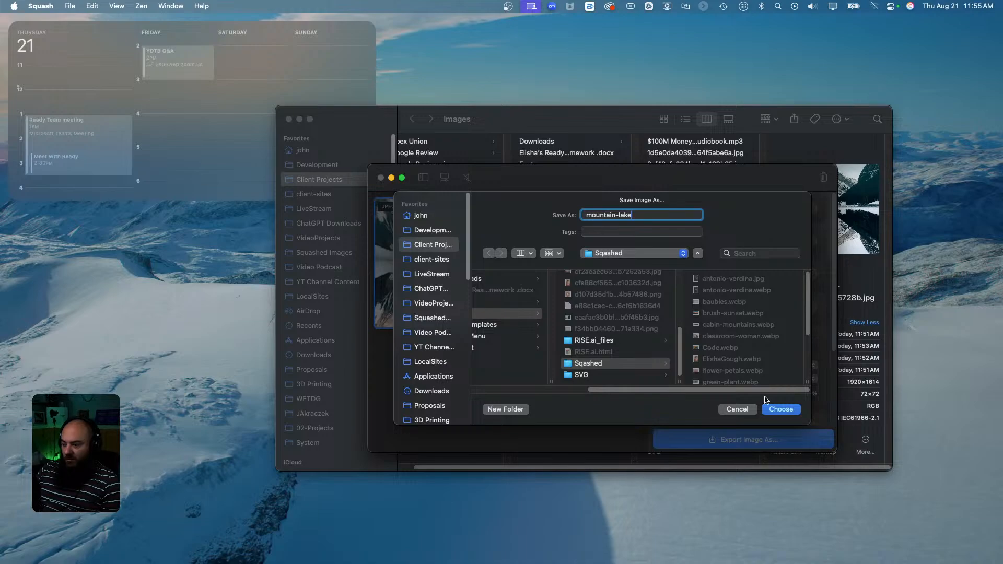
pyautogui.click(789, 409)
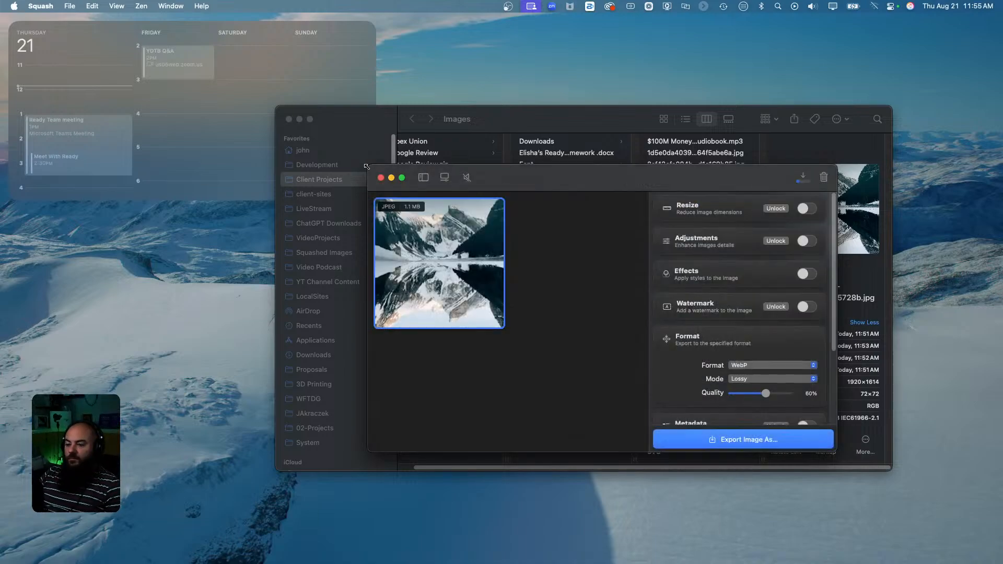
pyautogui.click(380, 178)
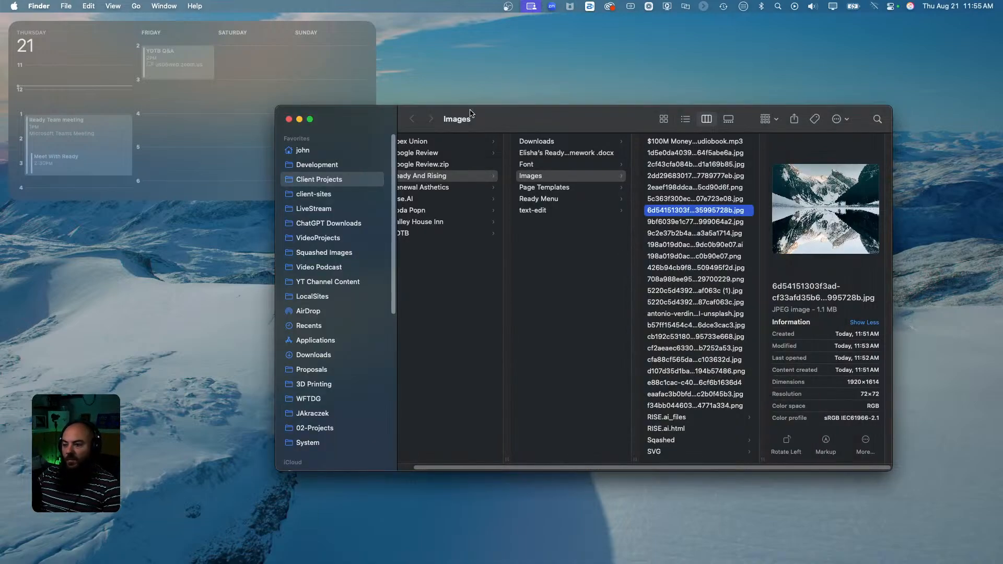
# Back in Elementor, select the Level 4 banner container and open its Style background image picker.
pyautogui.moveTo(513, 116); pyautogui.dragTo(832, 113)
pyautogui.press('super+w')
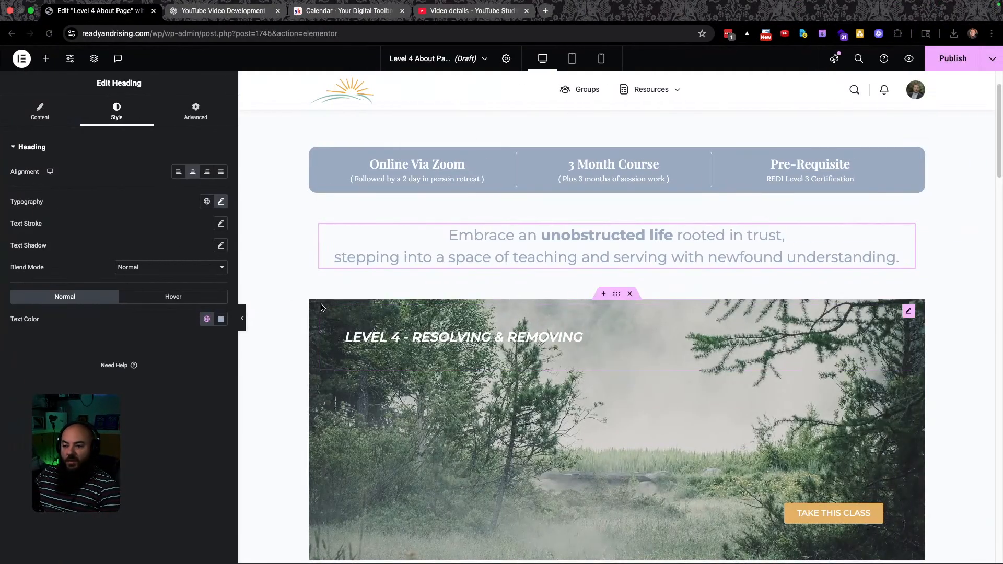
pyautogui.click(617, 295)
pyautogui.click(115, 110)
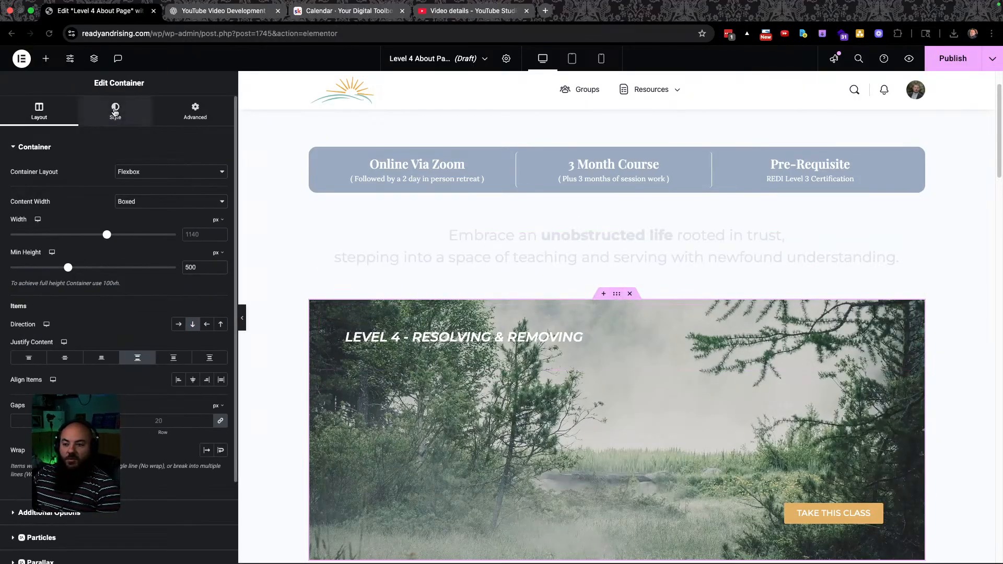
pyautogui.click(116, 278)
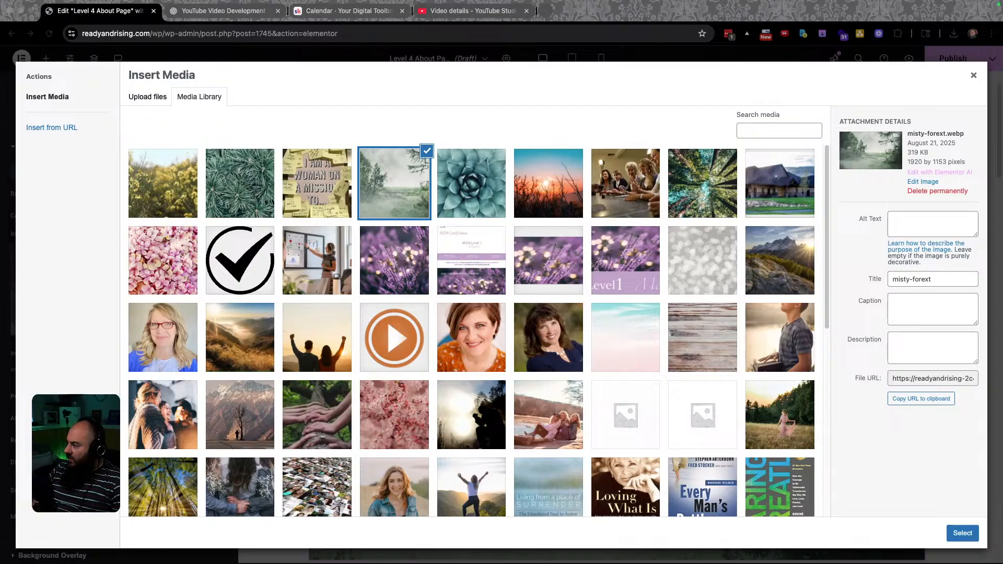
# Switch to the Figma mockup showing the Level 4 banner photo specs (1430 × 689 px).
pyautogui.moveTo(512, 563)
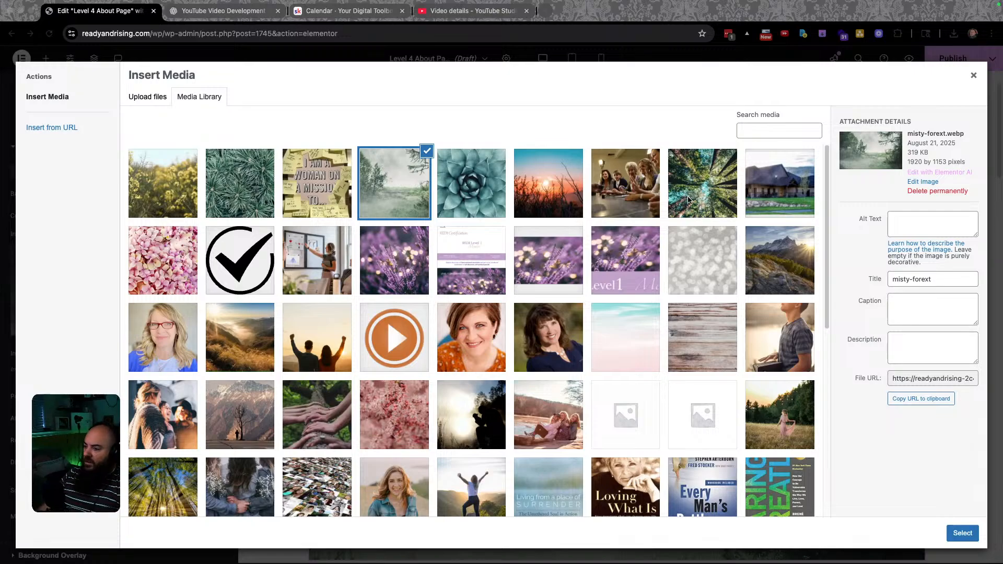
pyautogui.hotkey('ctrl', 'Left')
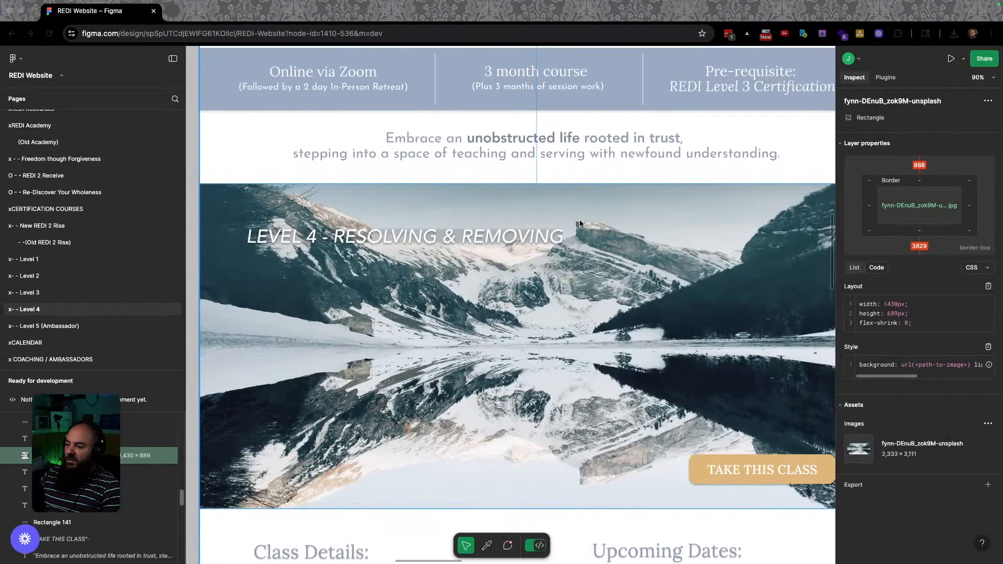
# Export the mountain lake photo from Squash as mountain-lake WebP into the Sqashed folder, then close Squash.
pyautogui.hotkey('ctrl', 'Right')
pyautogui.hotkey('ctrl', 'Left')
pyautogui.hotkey('ctrl', 'Left')
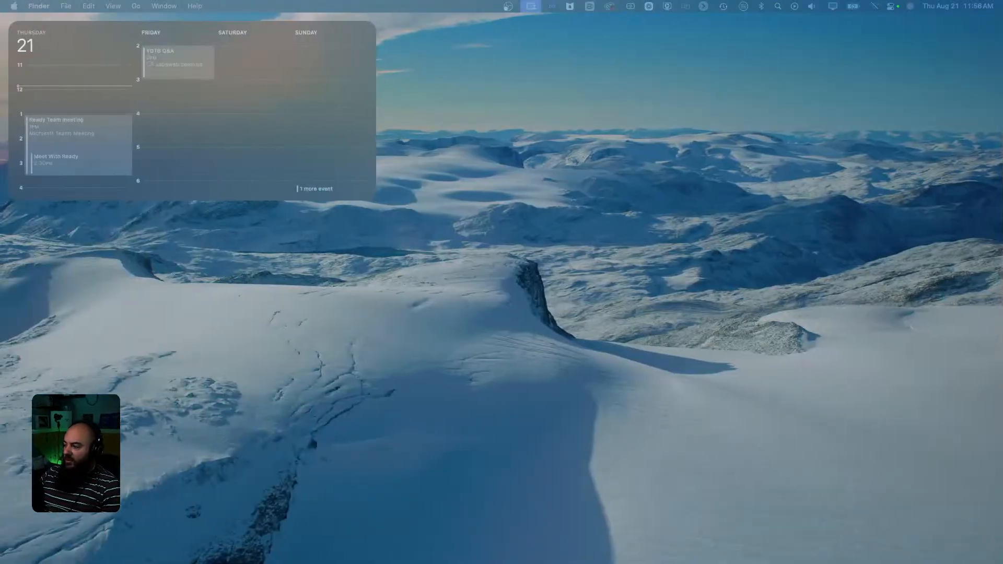
pyautogui.moveTo(1, 172); pyautogui.dragTo(363, 181)
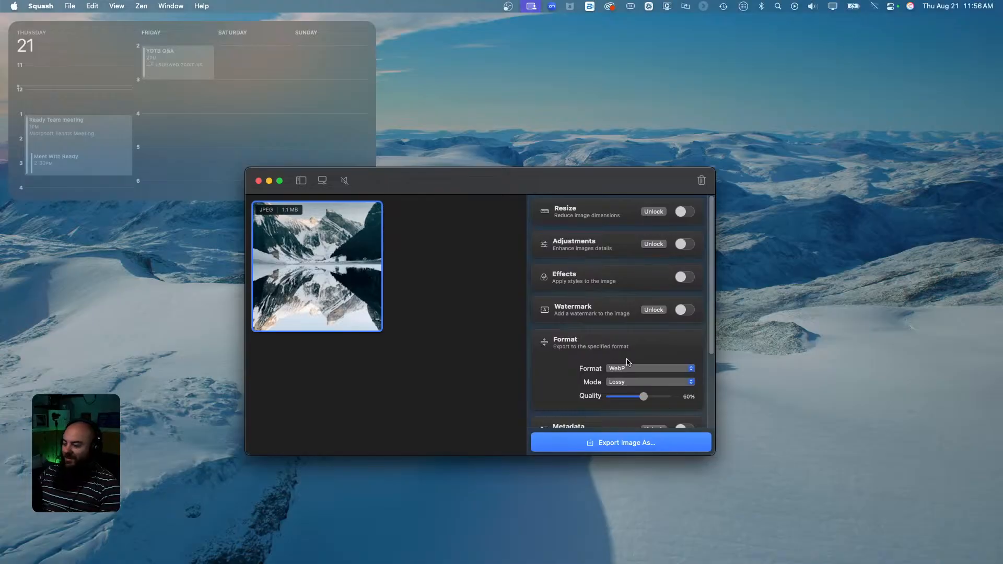
pyautogui.click(616, 444)
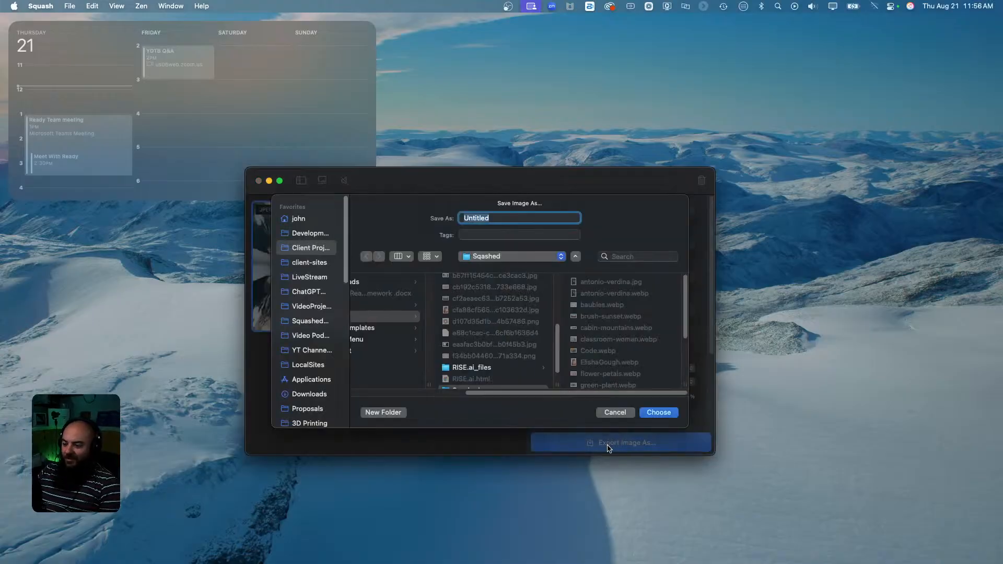
pyautogui.doubleClick(508, 218)
pyautogui.write('mounjhtain-lak')
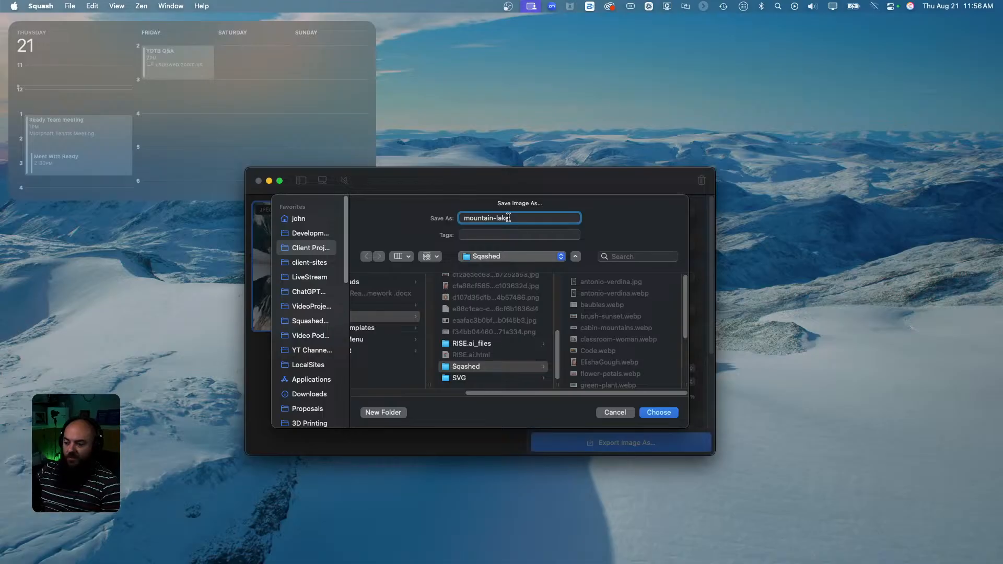
pyautogui.click(654, 414)
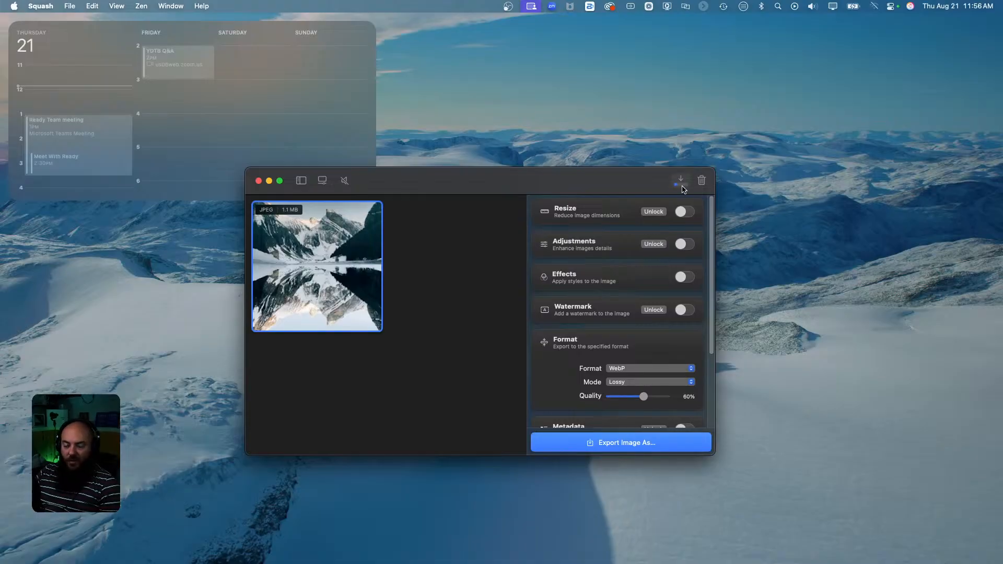
pyautogui.click(258, 180)
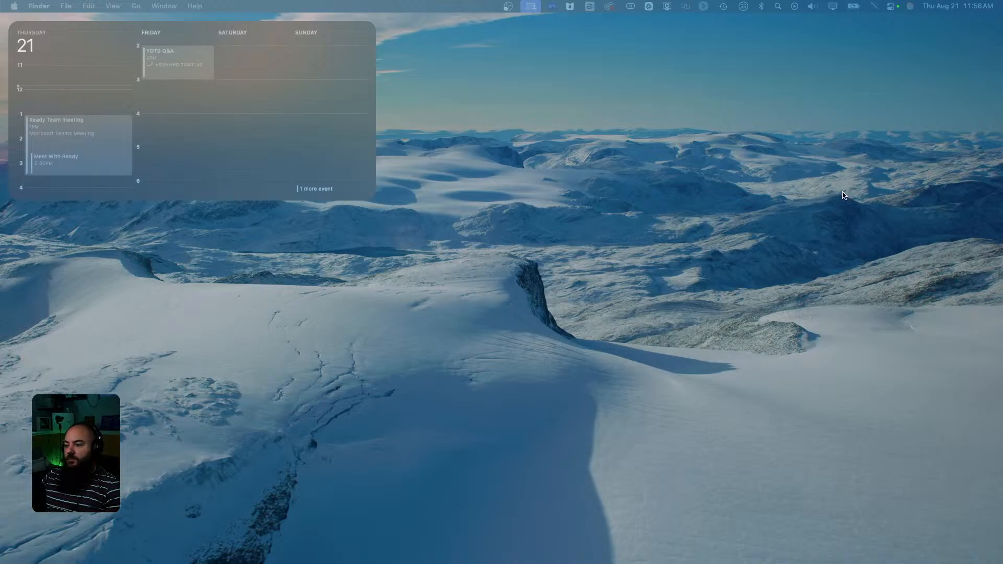
# Upload mountain-lake.webp to the media library and set it as the Level 4 banner background.
pyautogui.hotkey('ctrl', 'Right')
pyautogui.hotkey('ctrl', 'Right')
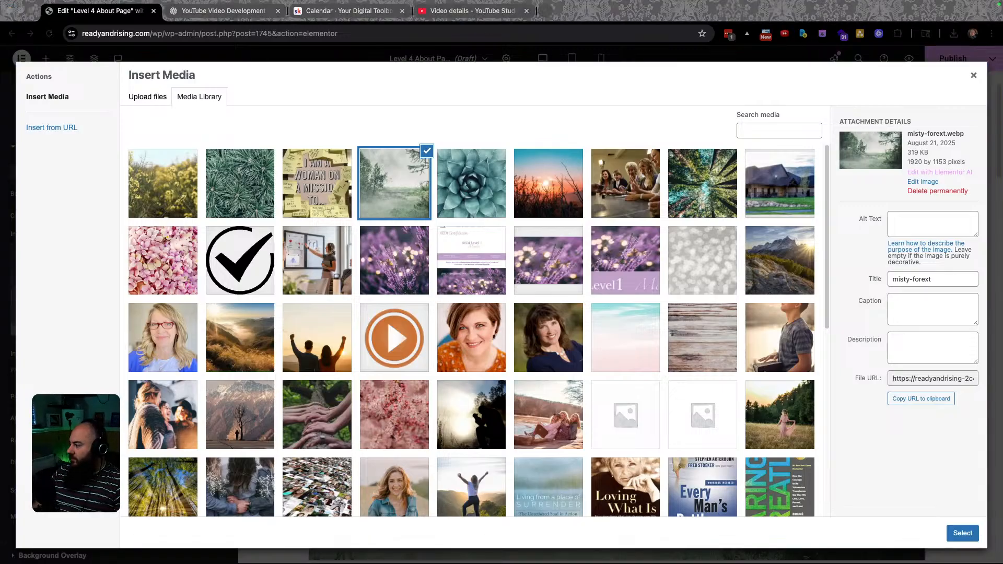
pyautogui.moveTo(1002, 219); pyautogui.dragTo(773, 220)
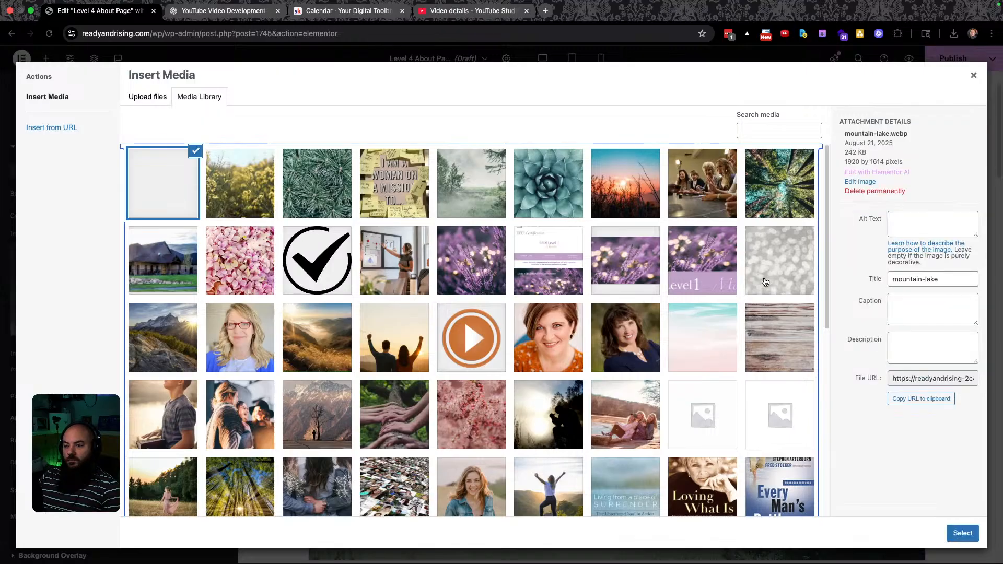
pyautogui.click(962, 533)
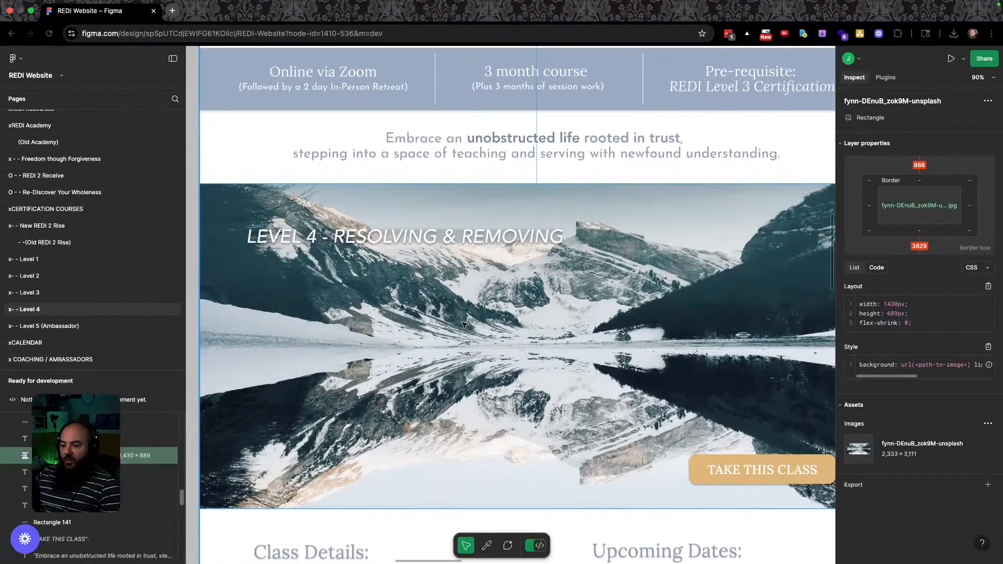
pyautogui.scroll(-3, 458, 329)
pyautogui.scroll(3, 459, 322)
pyautogui.scroll(-2, 460, 320)
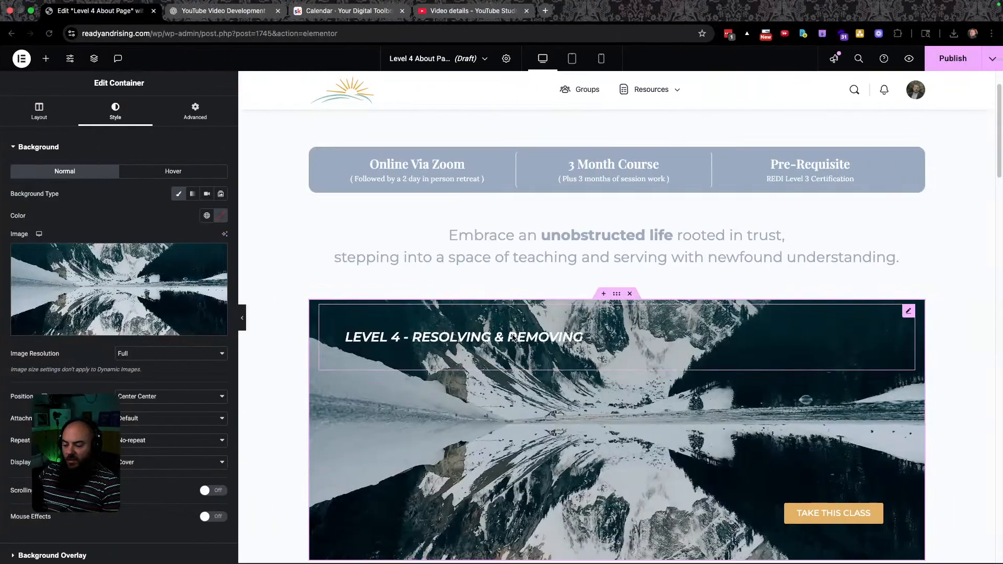
# Enlarge the 'LEVEL 4 - RESOLVING & REMOVING' heading text to about 30 px.
pyautogui.click(593, 334)
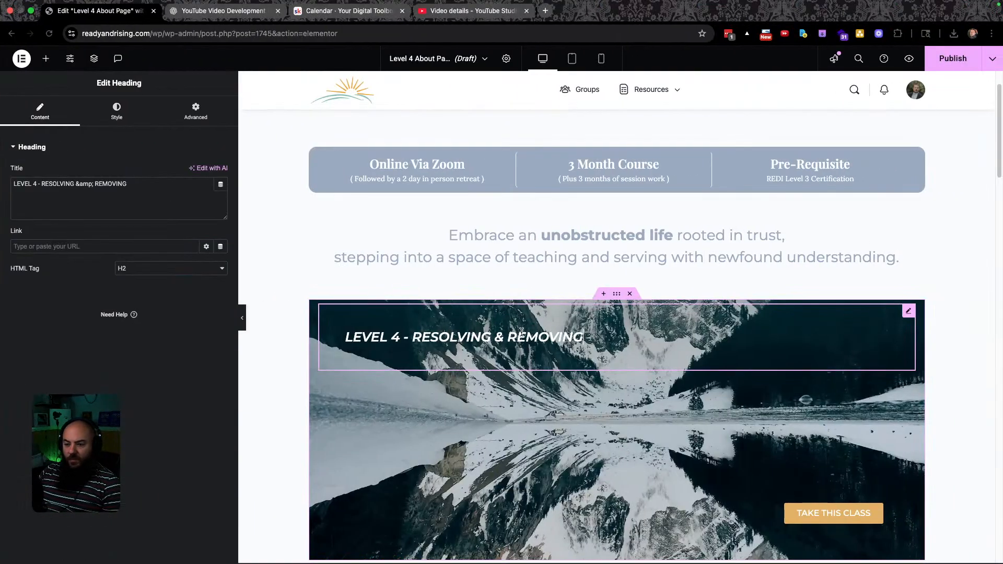
pyautogui.click(116, 111)
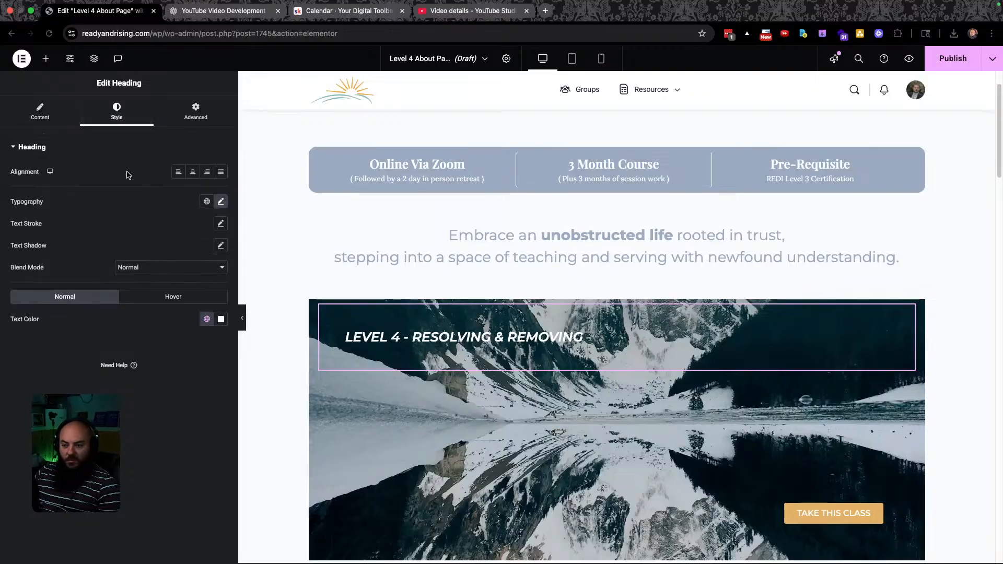
pyautogui.moveTo(41, 285); pyautogui.dragTo(45, 286)
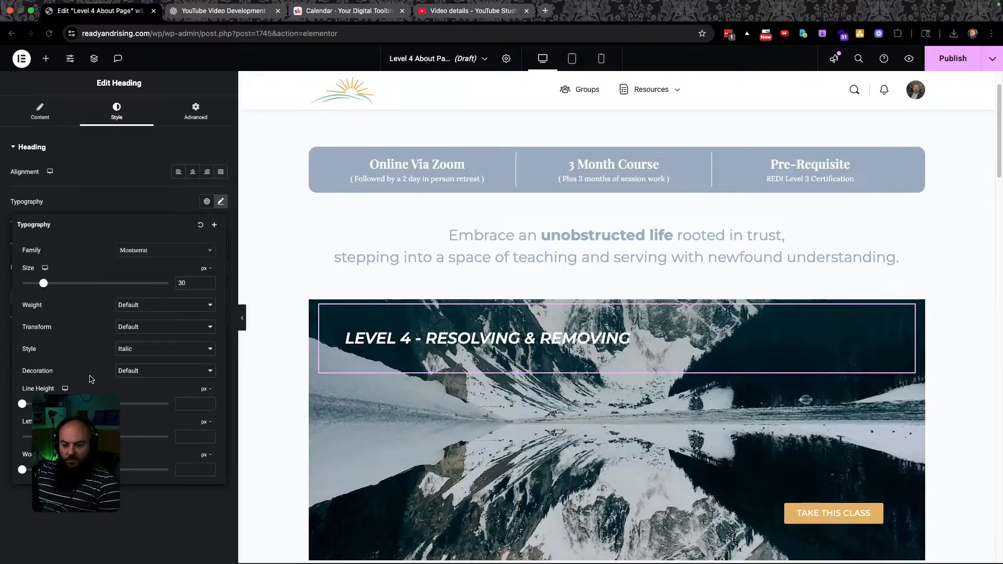
pyautogui.click(131, 475)
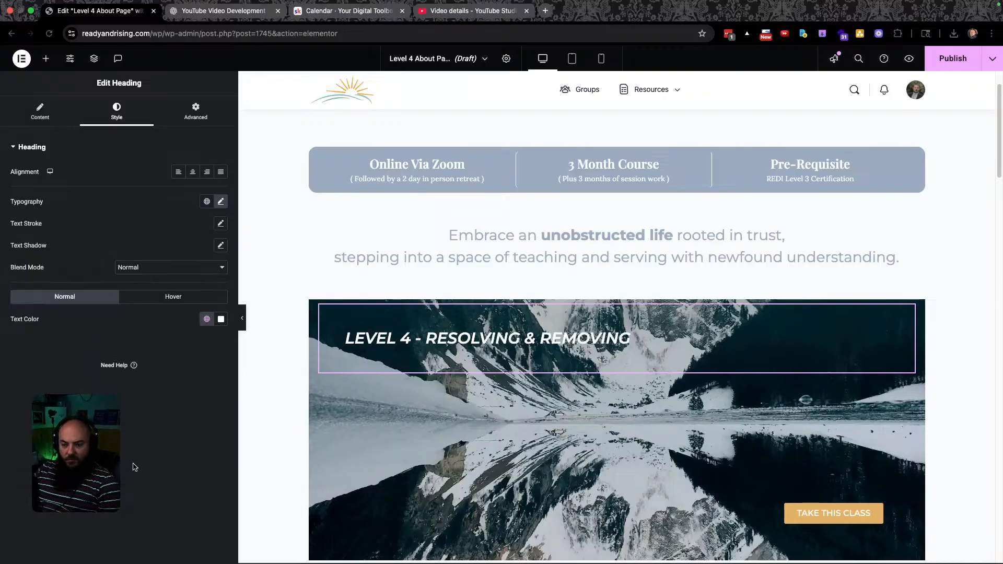
# Darken the heading's black text shadow to 0.59 opacity, then select the banner container.
pyautogui.click(221, 245)
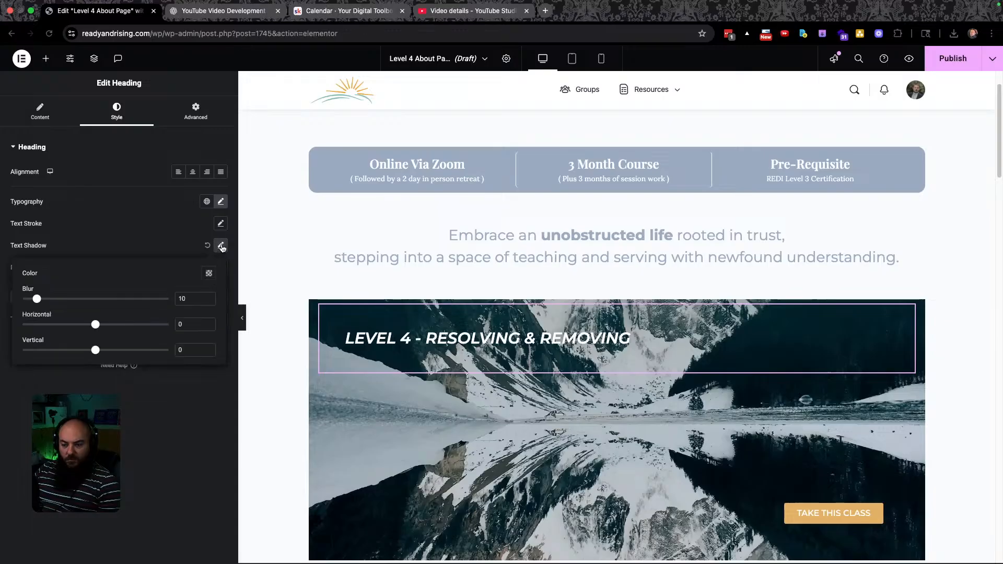
pyautogui.click(209, 273)
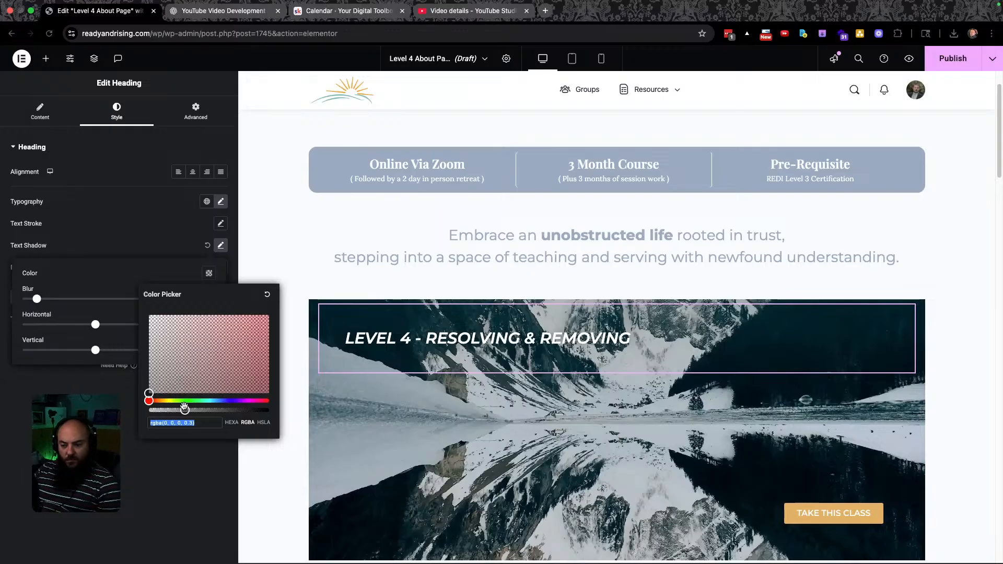
pyautogui.moveTo(185, 411); pyautogui.dragTo(220, 410)
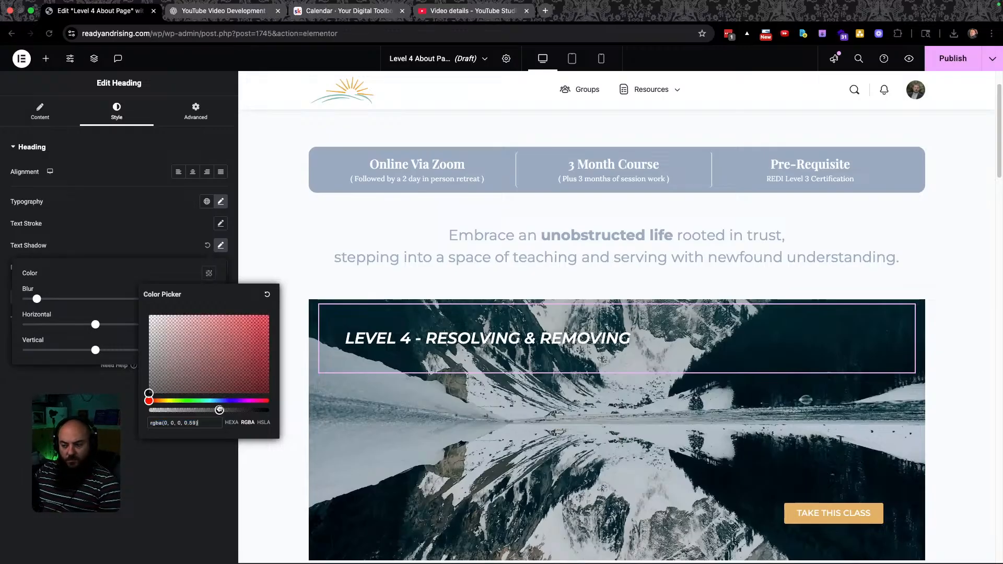
pyautogui.press('Escape')
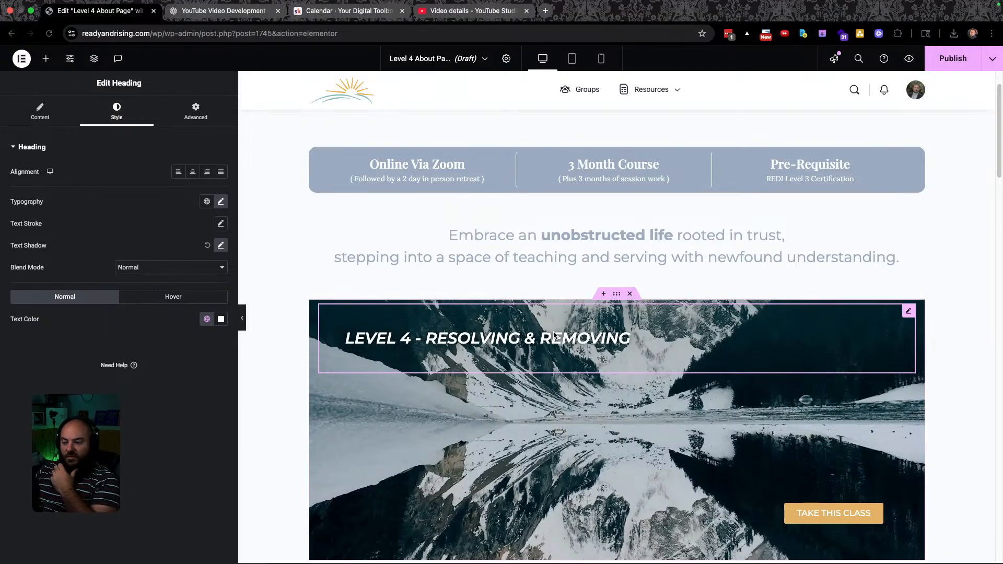
pyautogui.click(617, 293)
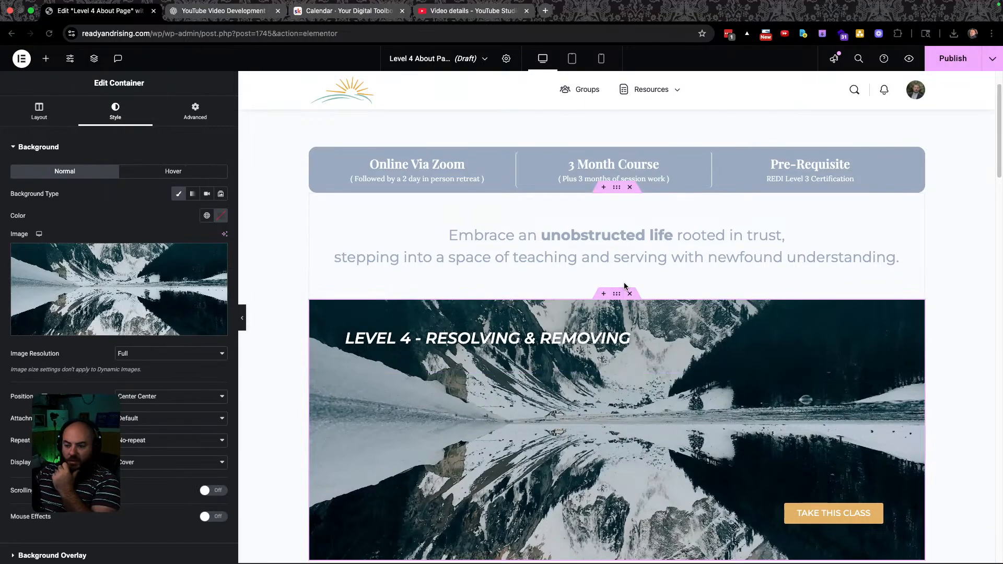
# Add a black #000000 background overlay at 0.4 opacity to the banner container.
pyautogui.click(58, 149)
pyautogui.click(53, 173)
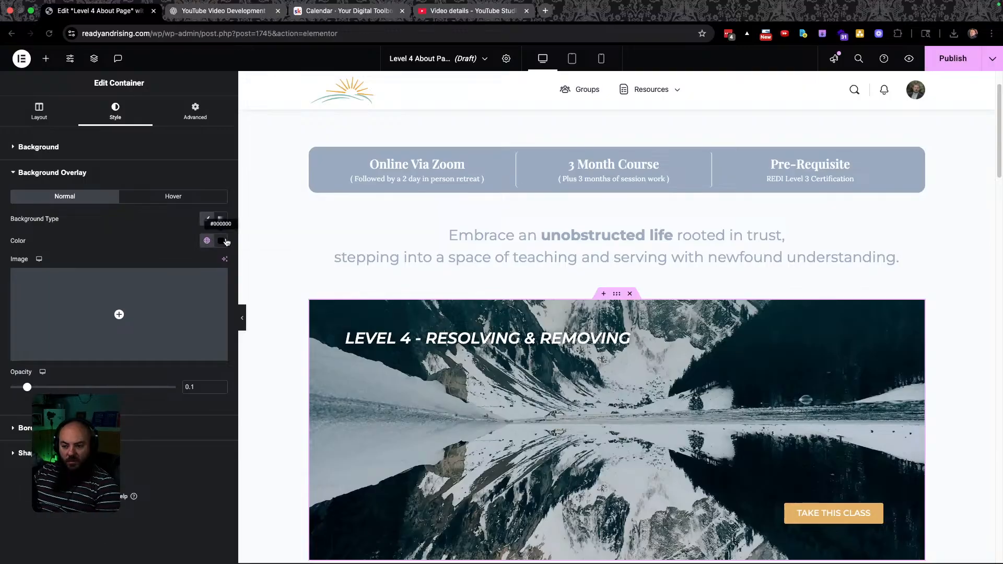
pyautogui.click(220, 241)
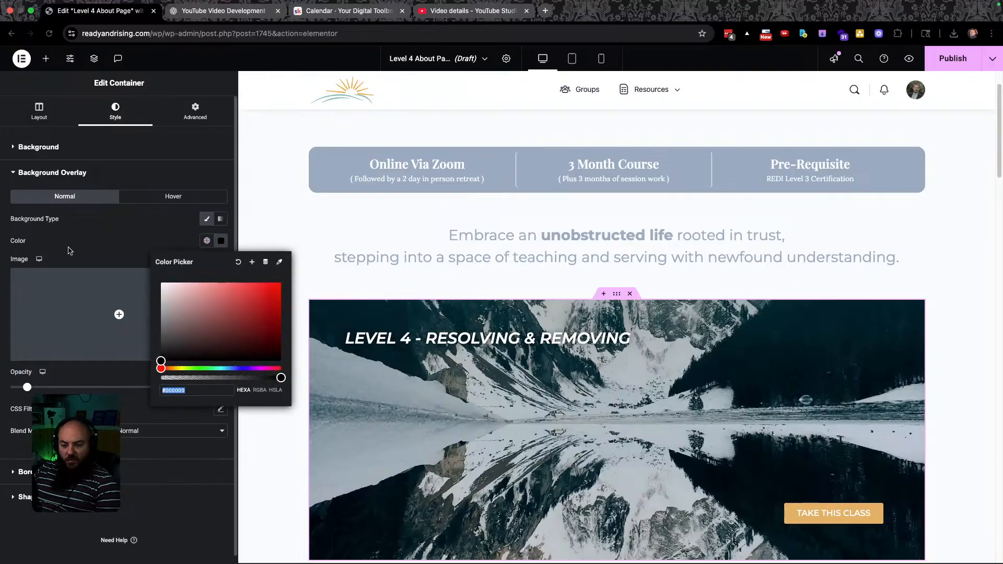
pyautogui.click(70, 250)
pyautogui.moveTo(27, 387); pyautogui.dragTo(62, 386)
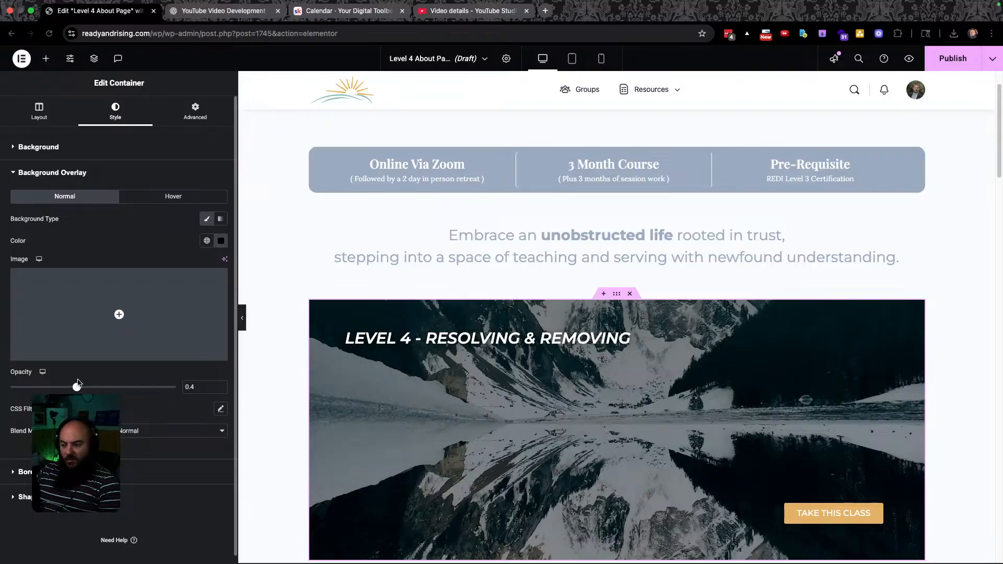
pyautogui.scroll(-2, 369, 271)
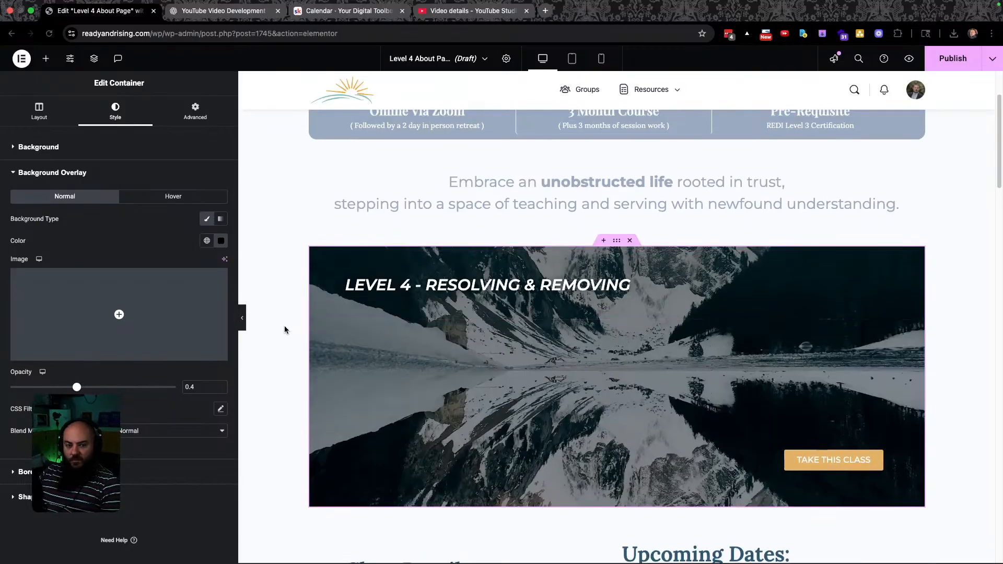
pyautogui.scroll(-5, 299, 329)
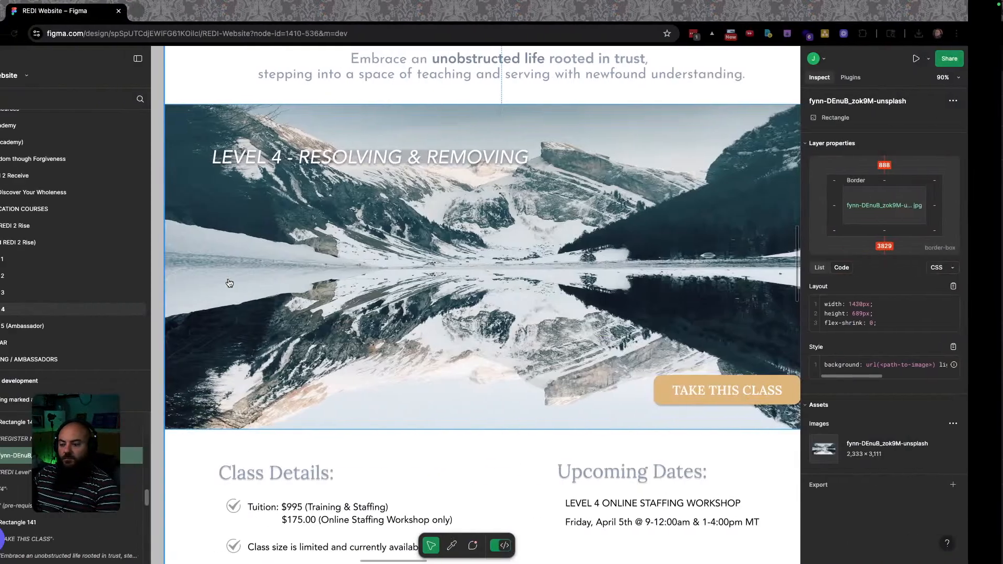
pyautogui.scroll(5, 531, 254)
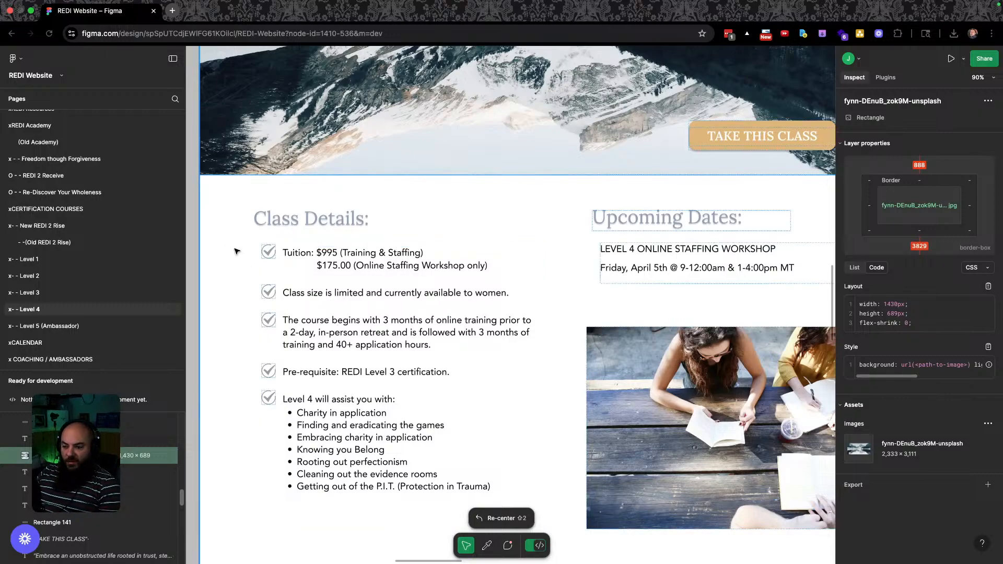
pyautogui.scroll(10, 365, 349)
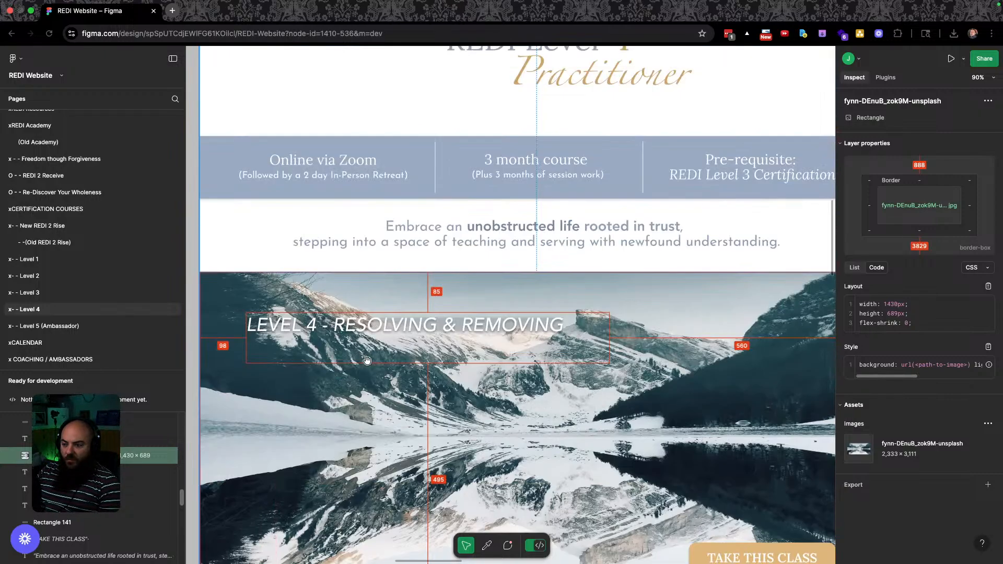
pyautogui.scroll(-7, 368, 360)
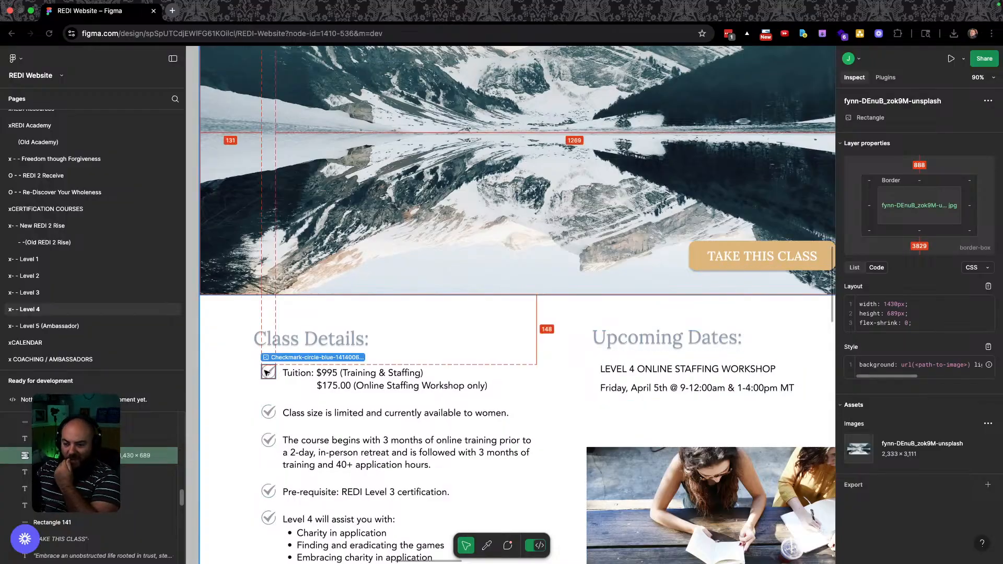
pyautogui.scroll(10, 268, 388)
pyautogui.scroll(-8, 298, 386)
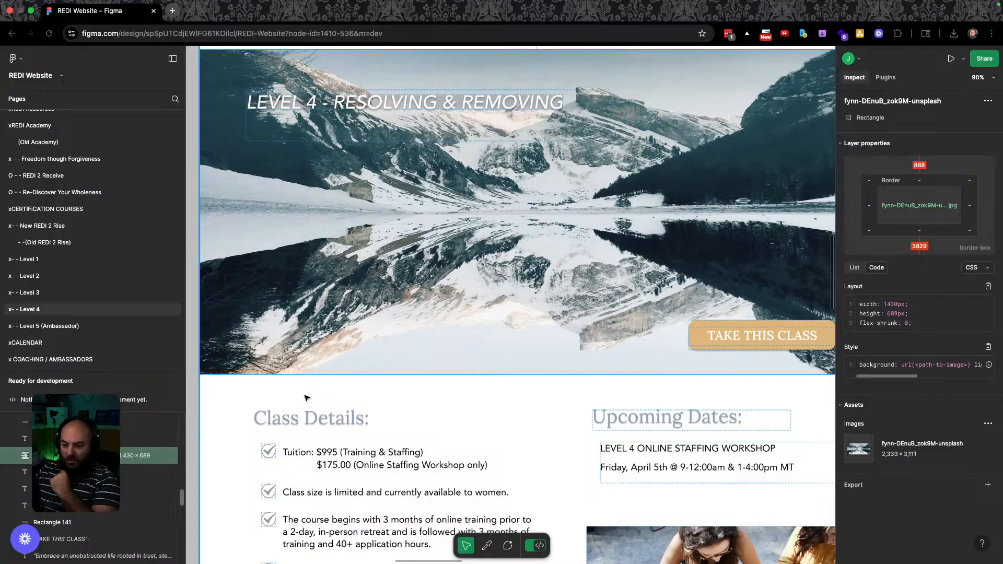
pyautogui.hotkey('ctrl', 'Right')
pyautogui.scroll(-5, 375, 366)
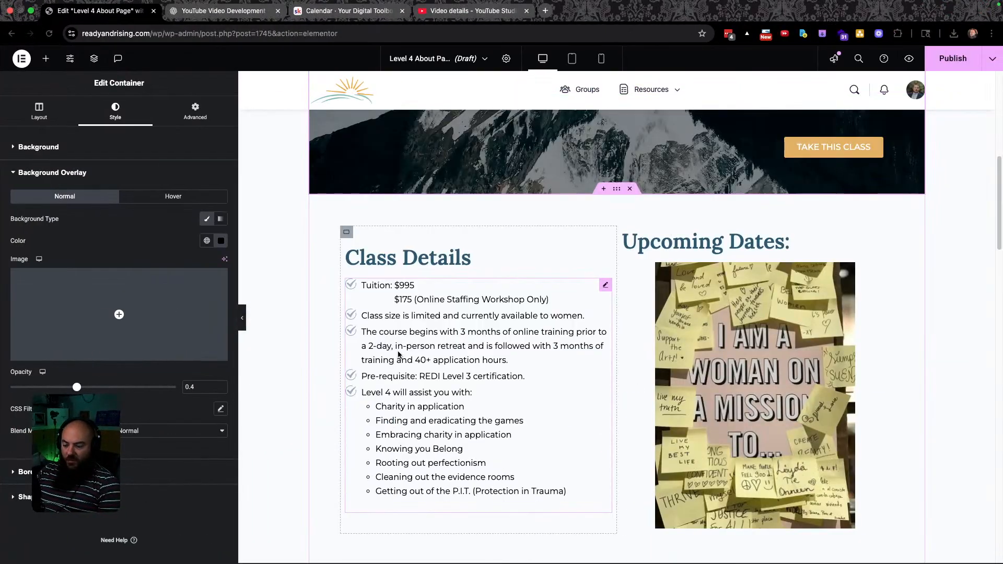
pyautogui.click(605, 285)
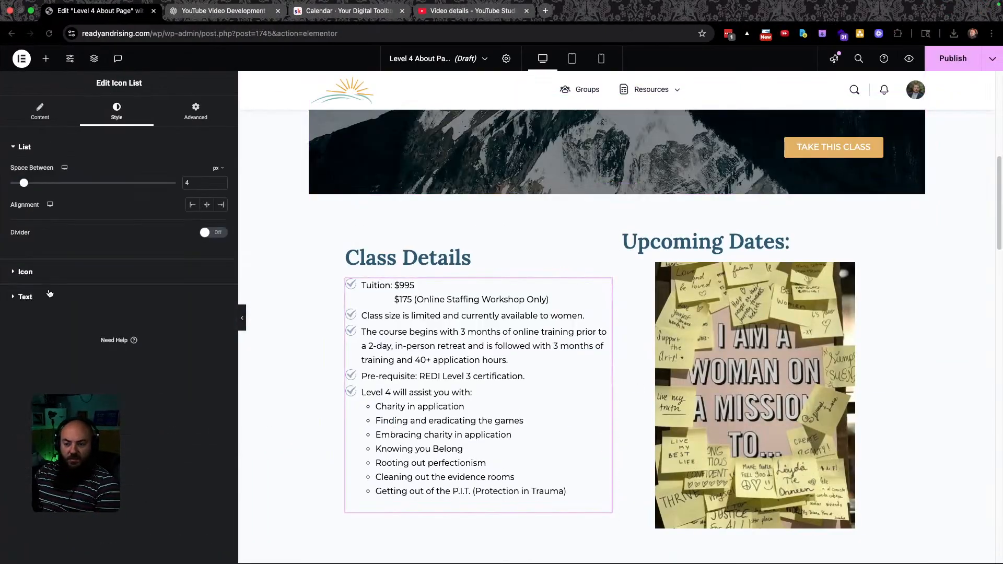
pyautogui.click(50, 272)
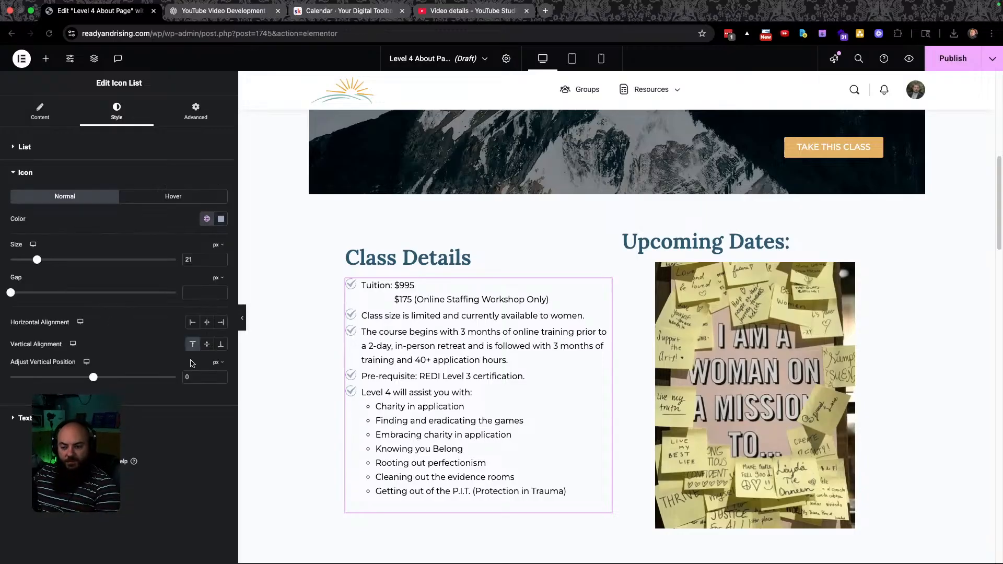
pyautogui.click(209, 220)
pyautogui.scroll(-5, 157, 313)
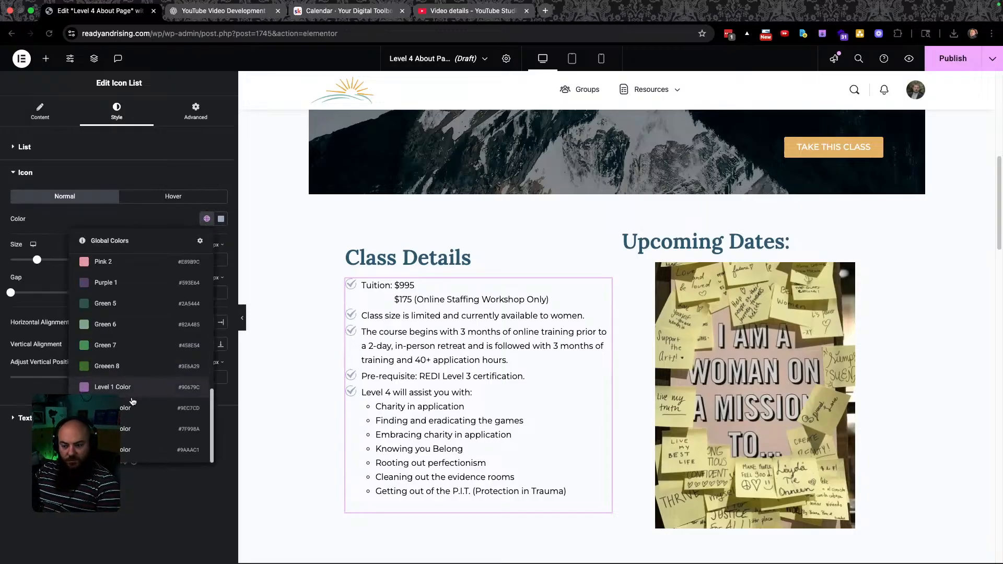
pyautogui.click(110, 450)
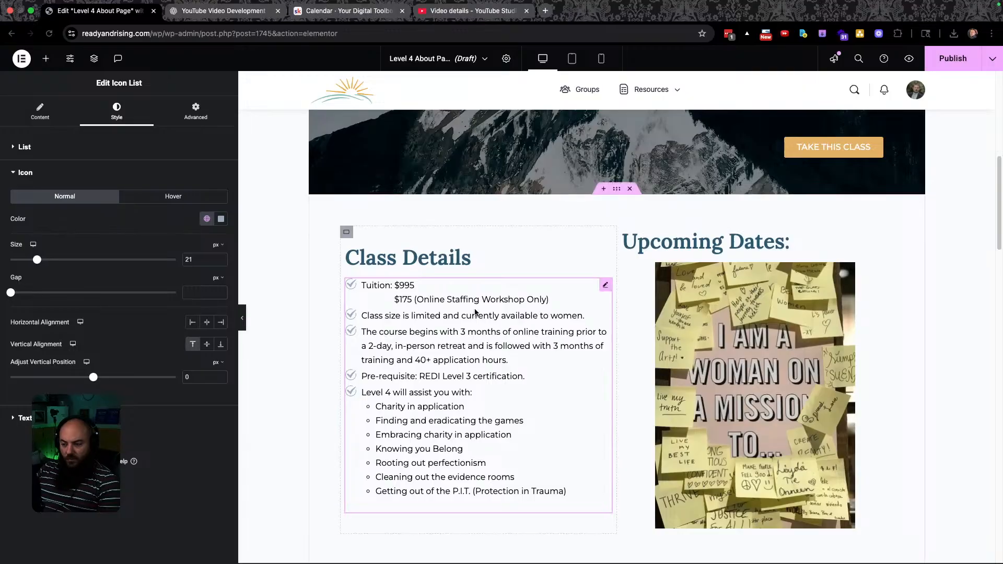
pyautogui.click(516, 246)
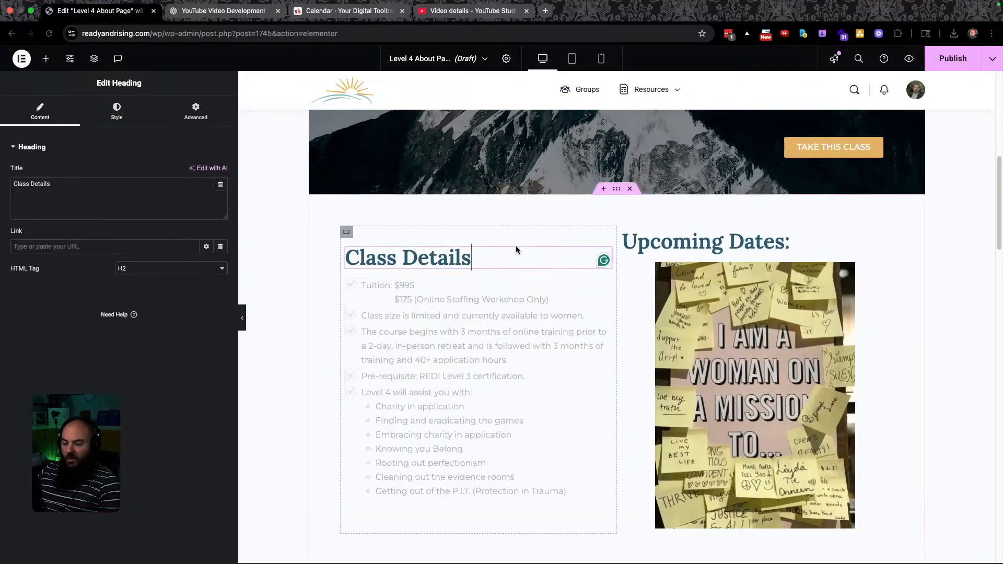
pyautogui.click(402, 284)
pyautogui.press('super+grave')
pyautogui.scroll(-5, 400, 276)
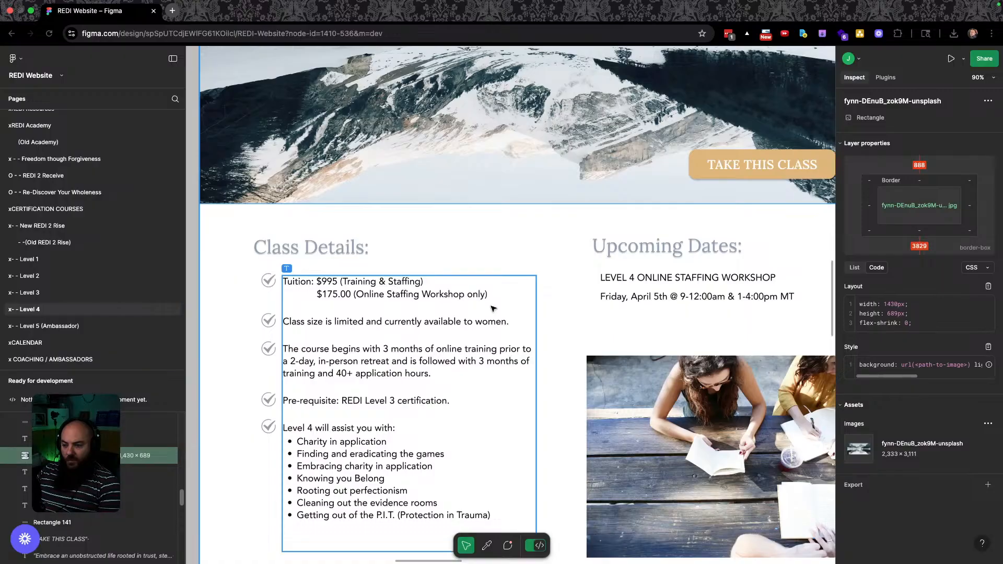
pyautogui.click(367, 358)
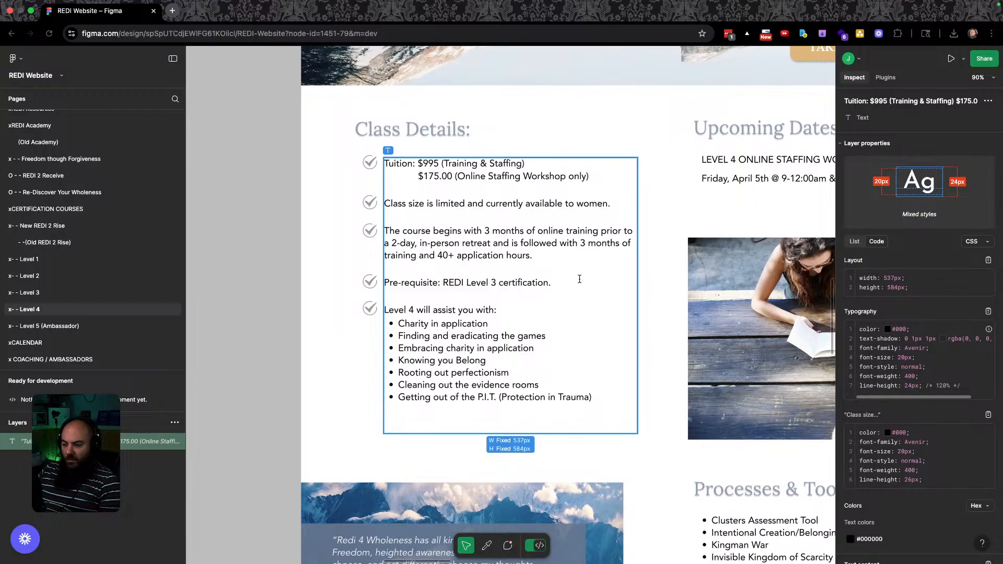
pyautogui.hotkey('ctrl', 'Right')
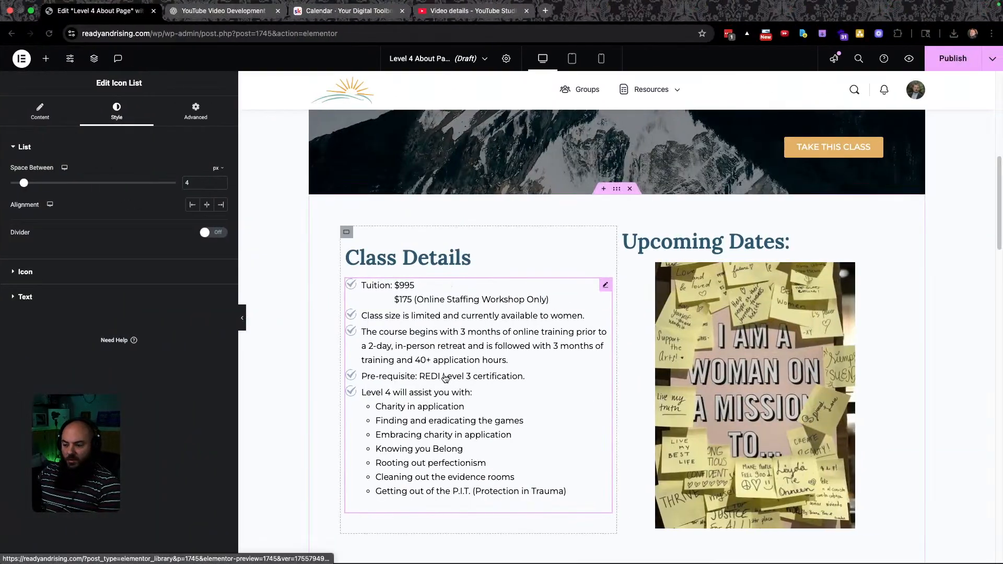
pyautogui.hotkey('ctrl', 'Left')
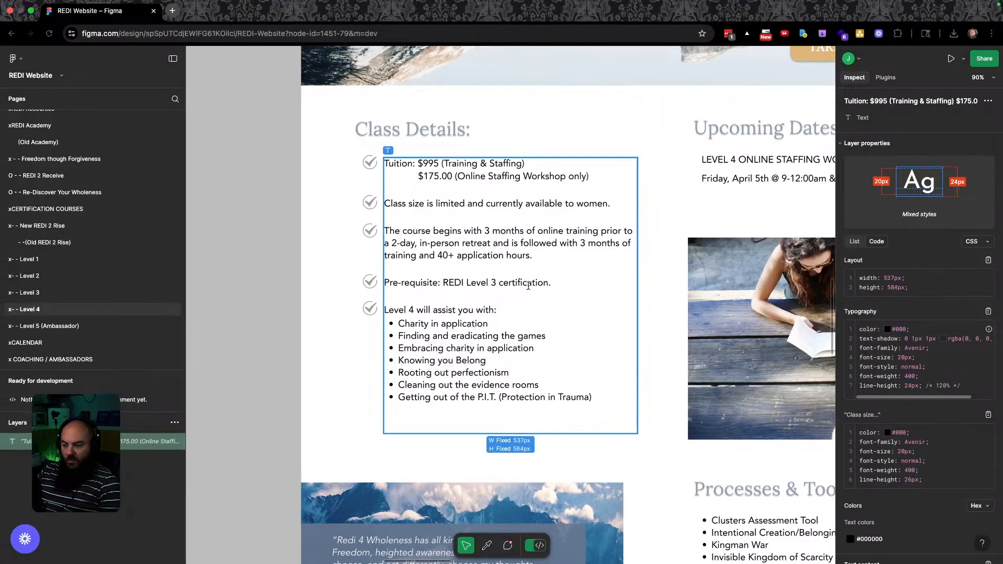
pyautogui.scroll(15, 542, 289)
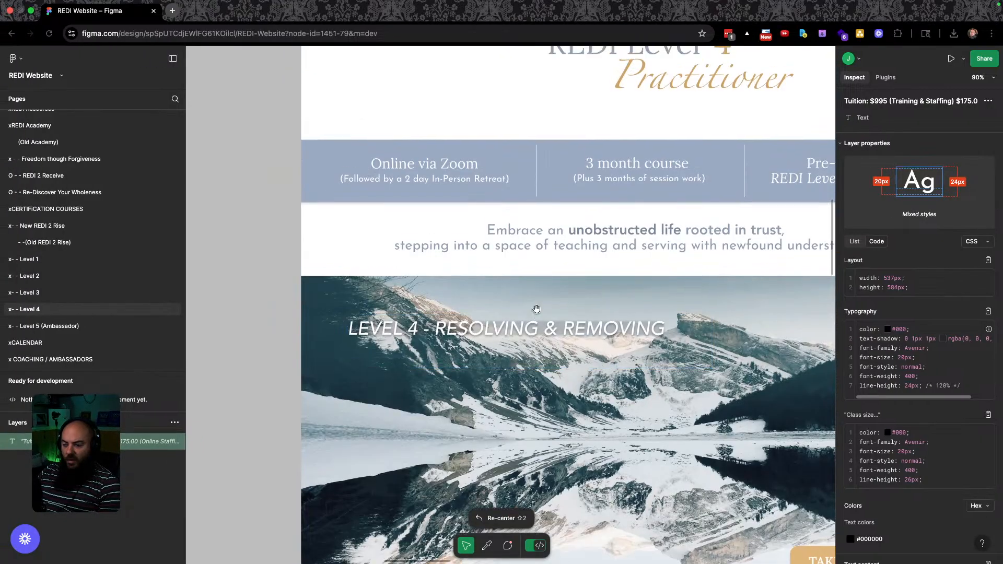
pyautogui.scroll(-15, 537, 312)
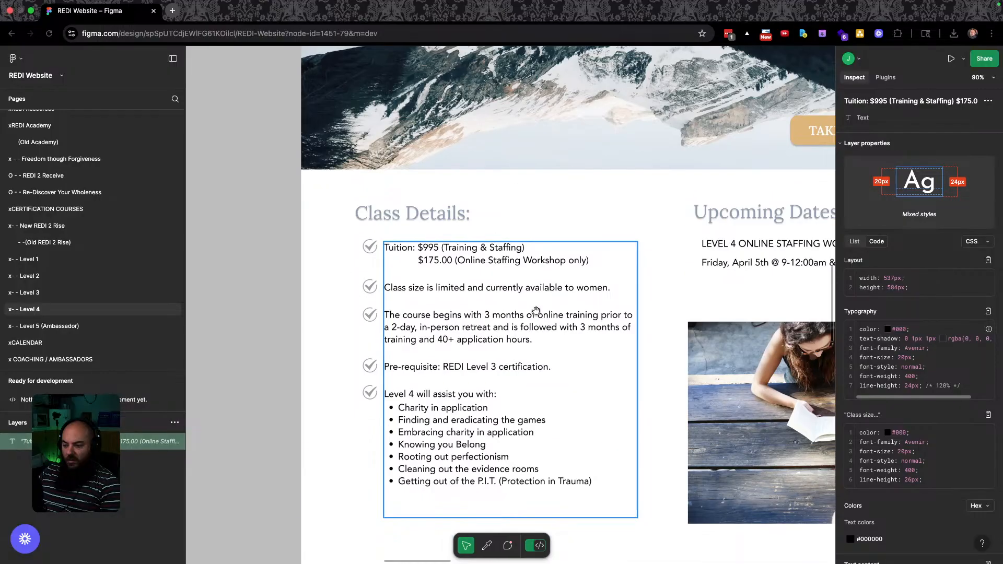
pyautogui.hscroll(6, 583, 337)
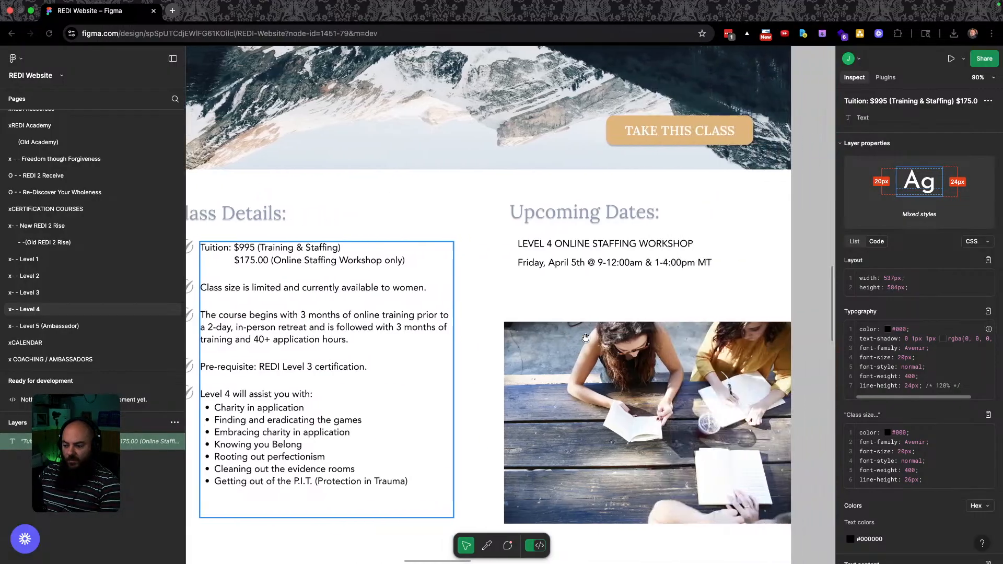
pyautogui.hscroll(-1, 585, 338)
pyautogui.hotkey('ctrl', 'Right')
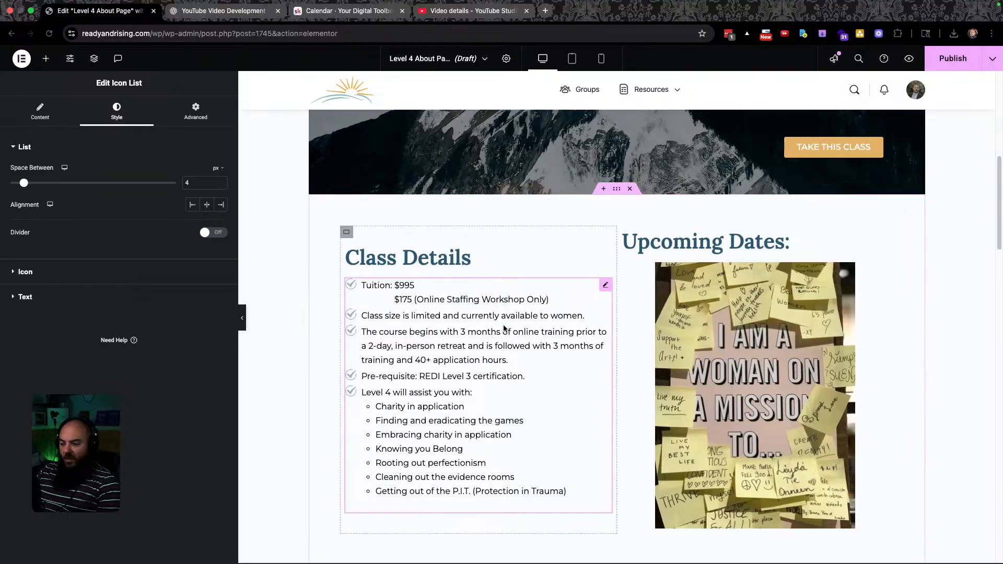
pyautogui.hotkey('ctrl', 'Left')
pyautogui.scroll(-1, 604, 359)
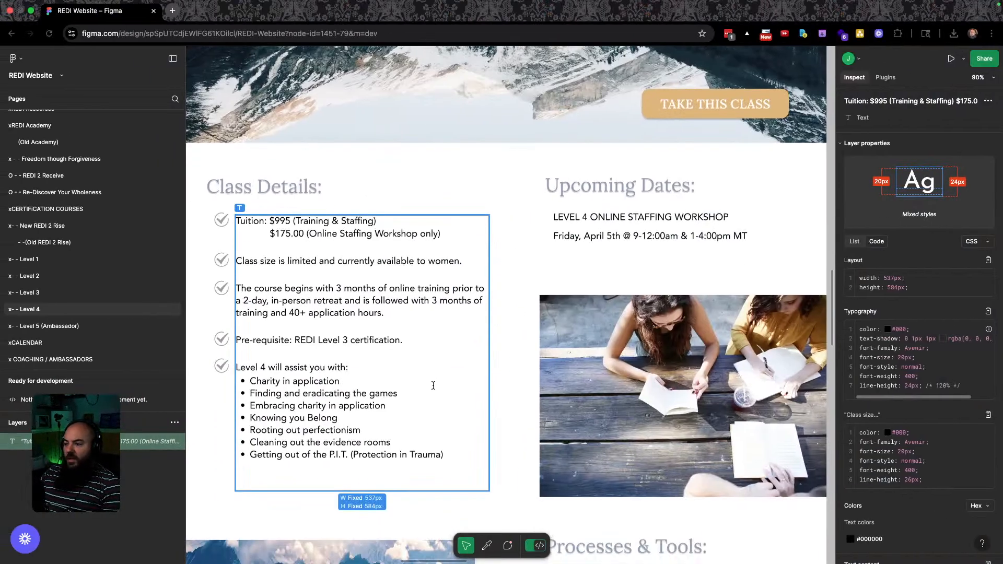
# Download the students-reading photo's original image from Figma's assets and open the file.
pyautogui.click(621, 365)
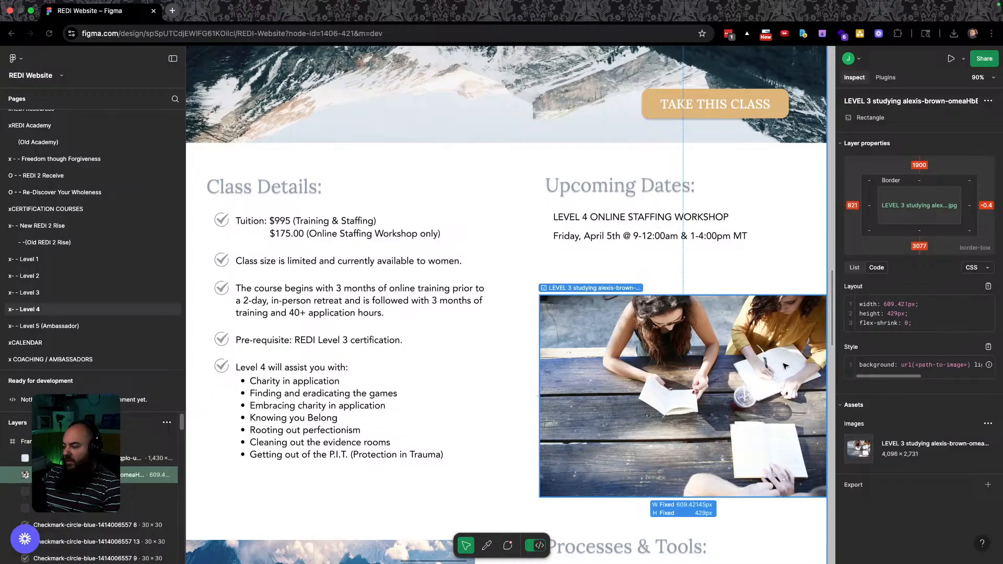
pyautogui.click(853, 458)
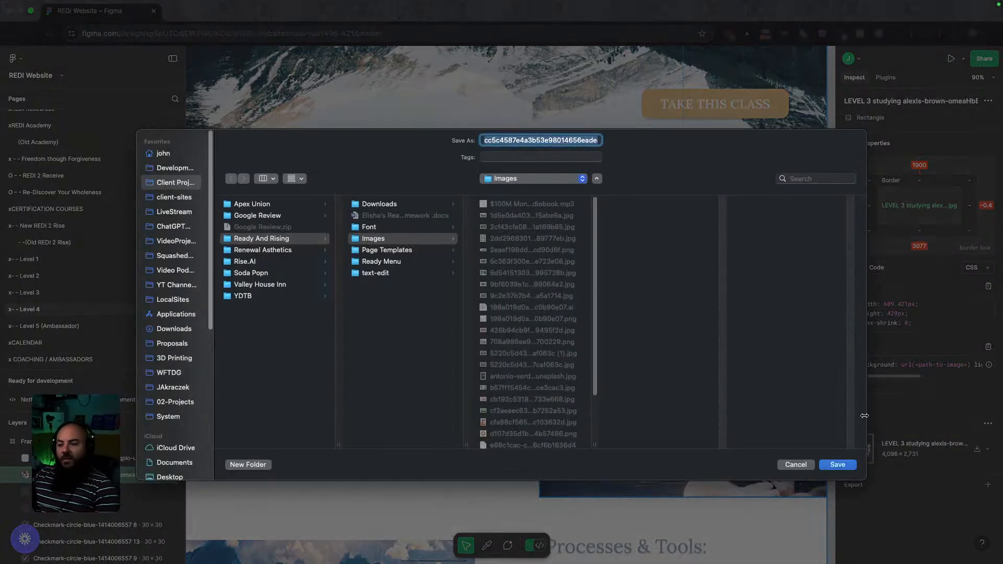
pyautogui.click(841, 469)
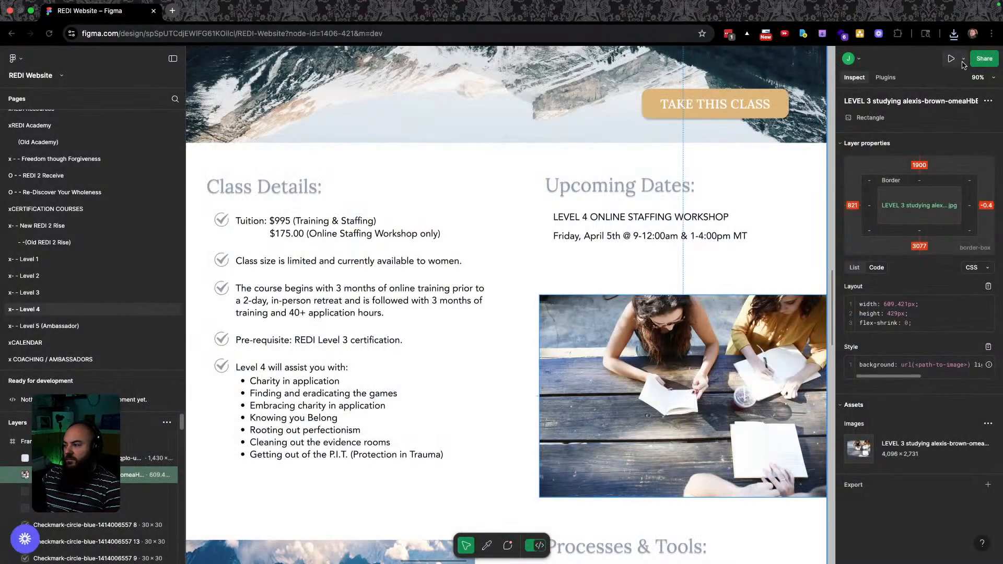
pyautogui.click(952, 34)
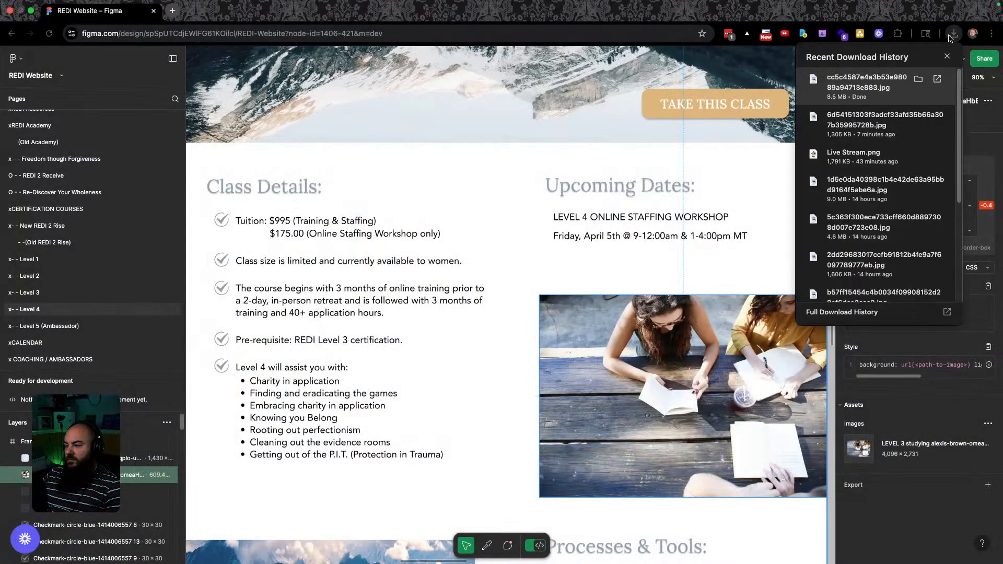
pyautogui.click(917, 79)
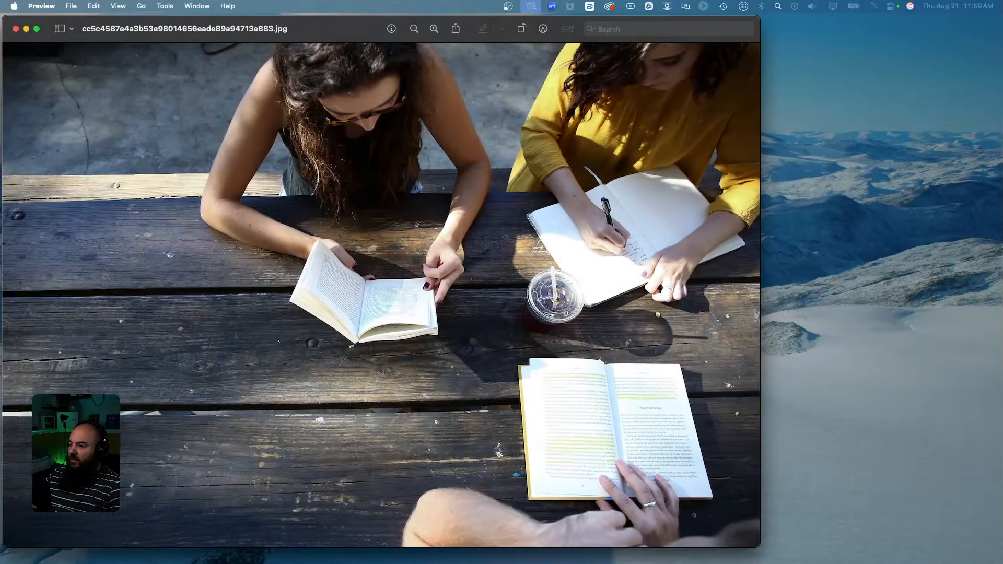
# Resize the students photo in Preview to 1024 px wide, then close it.
pyautogui.press('super+a')
pyautogui.click(165, 7)
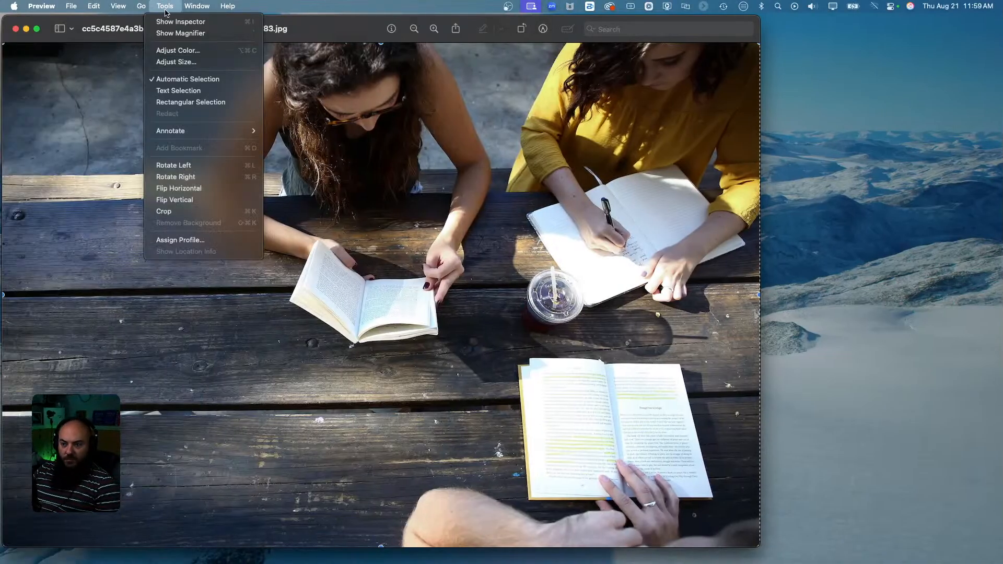
pyautogui.click(176, 62)
pyautogui.write('1024')
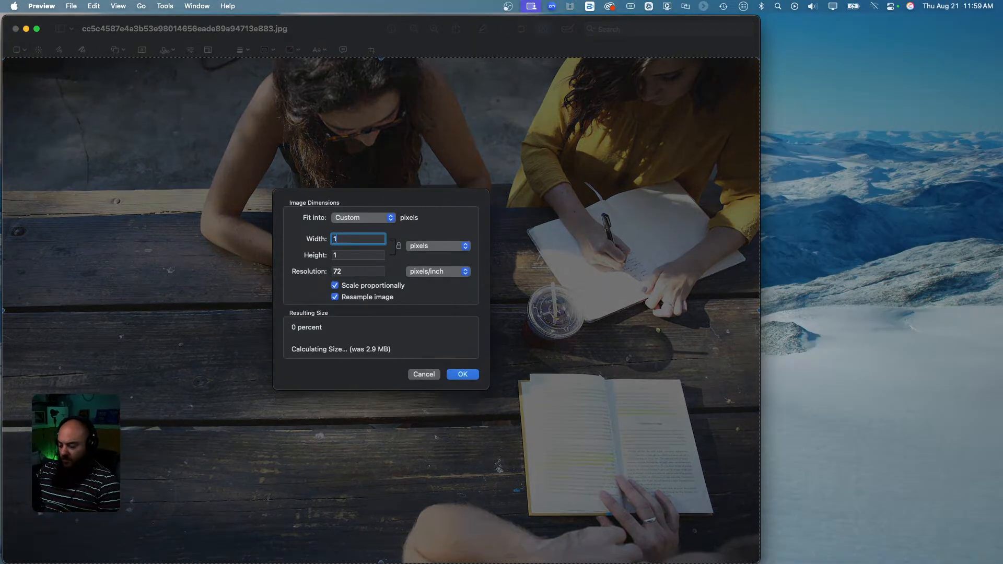
pyautogui.press('Return')
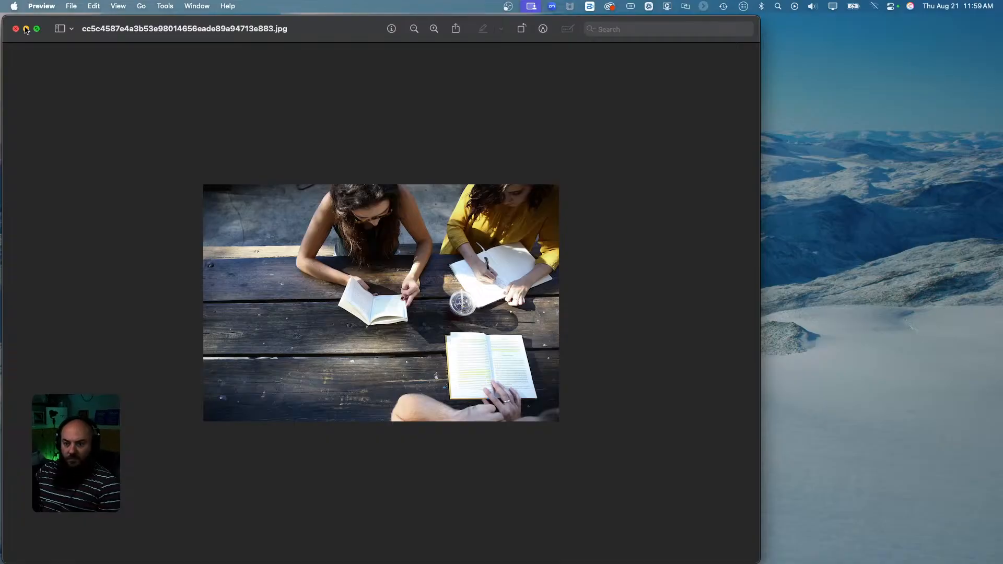
pyautogui.click(16, 29)
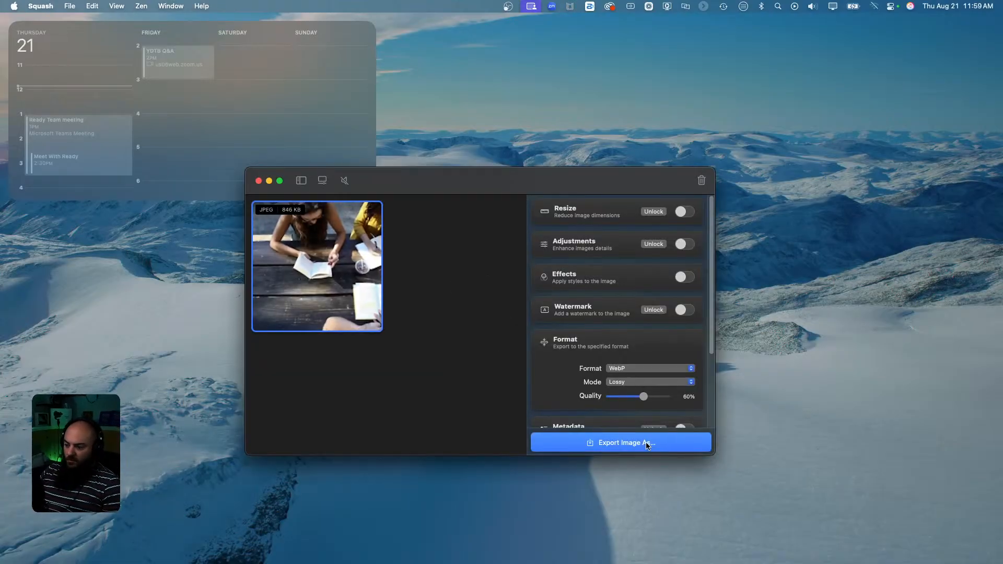
# Export the students photo from Squash as WebP named woman-reading-table, then close Squash.
pyautogui.click(651, 443)
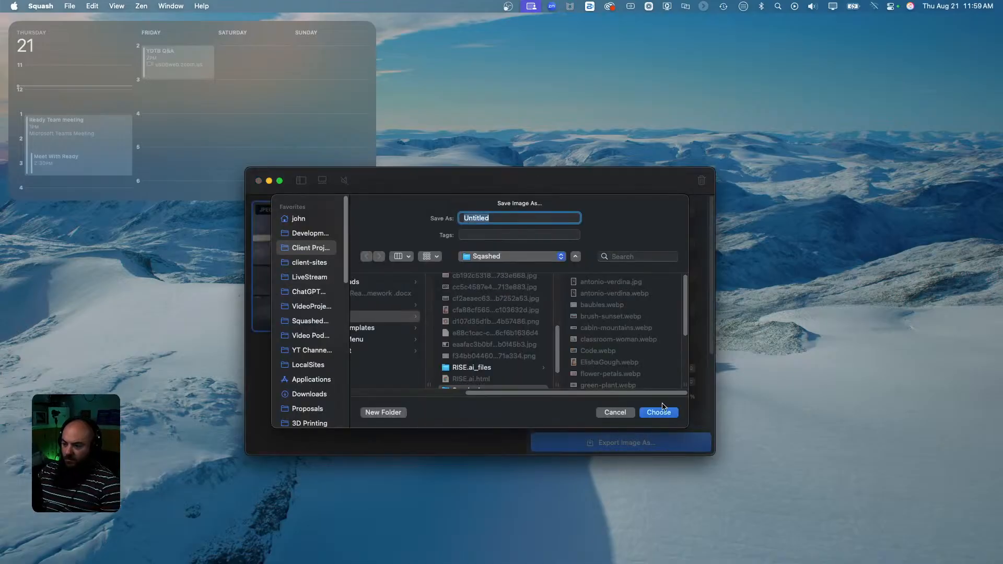
pyautogui.press('BackSpace')
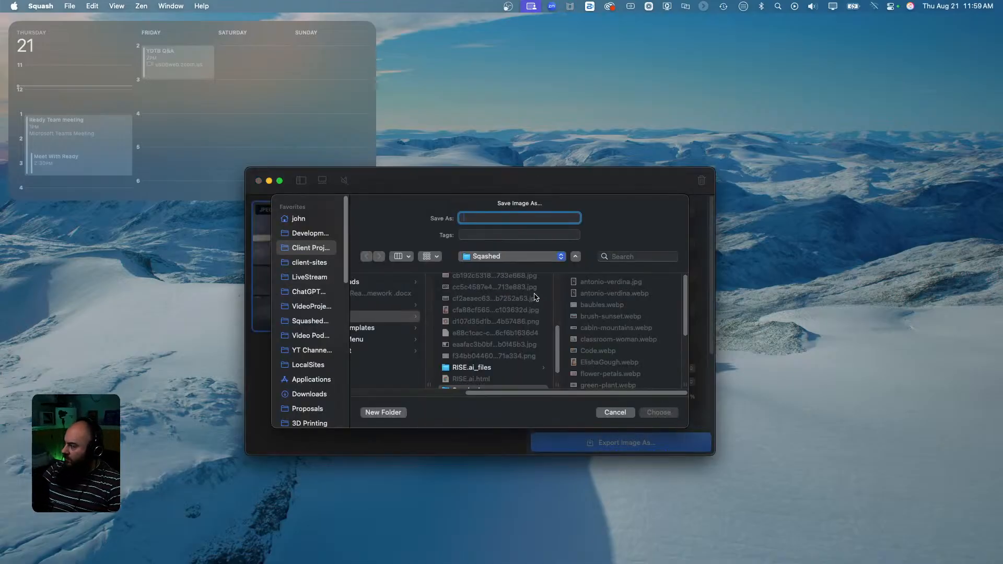
pyautogui.write('woman-reading-table')
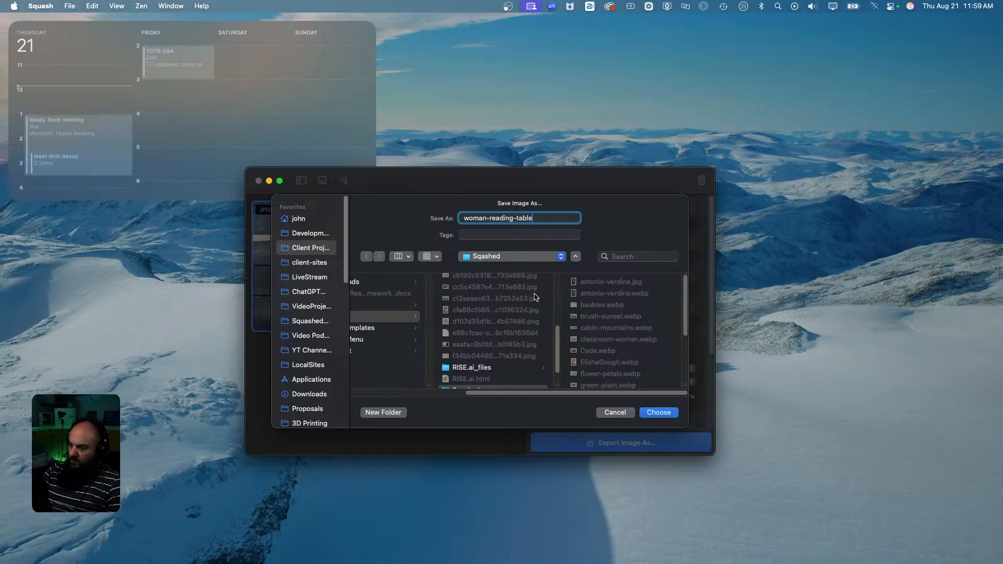
pyautogui.press('Return')
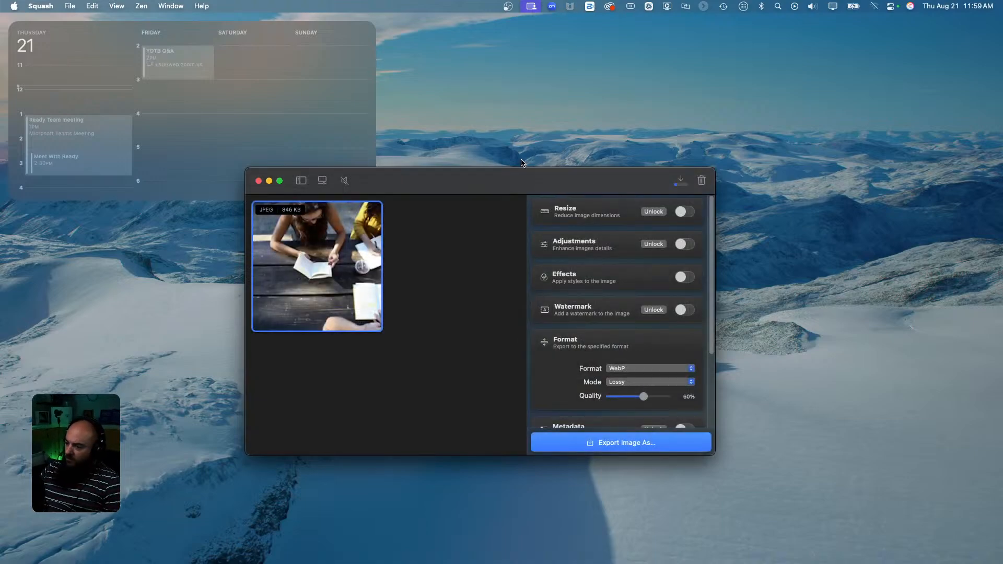
pyautogui.click(258, 181)
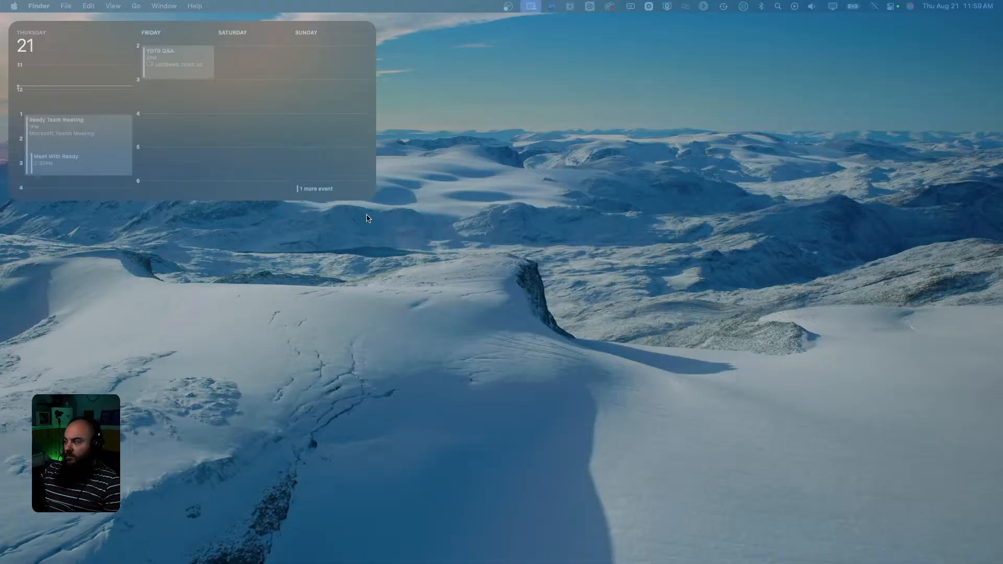
# Replace the sticky-notes image under Upcoming Dates with the uploaded woman-reading-table.webp.
pyautogui.hotkey('ctrl', 'Right')
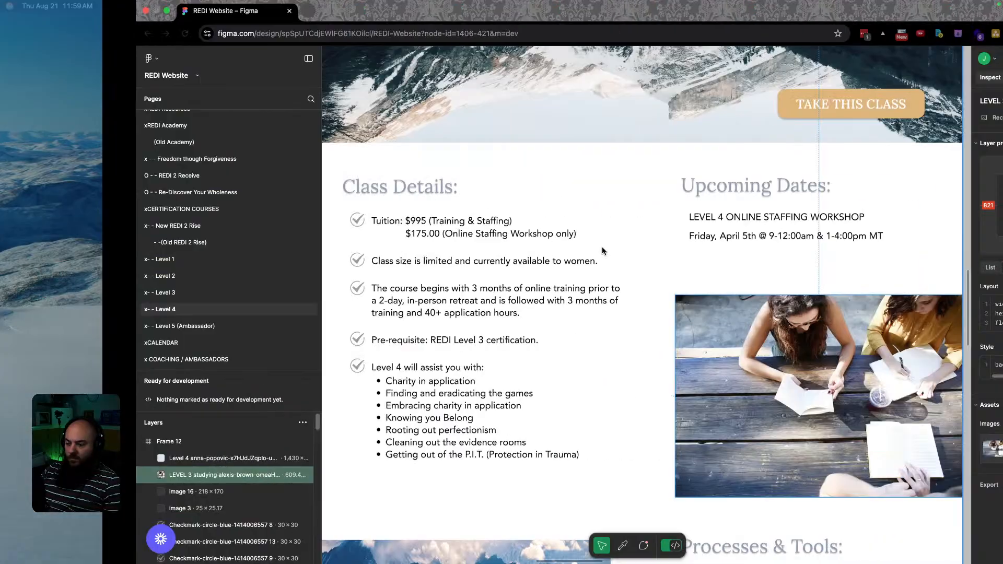
pyautogui.hotkey('ctrl', 'Right')
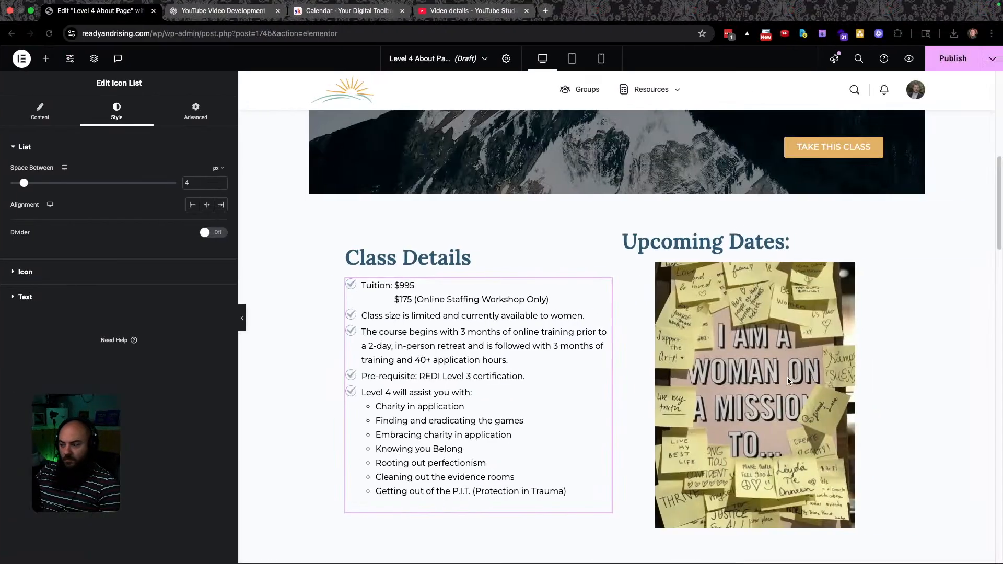
pyautogui.click(772, 371)
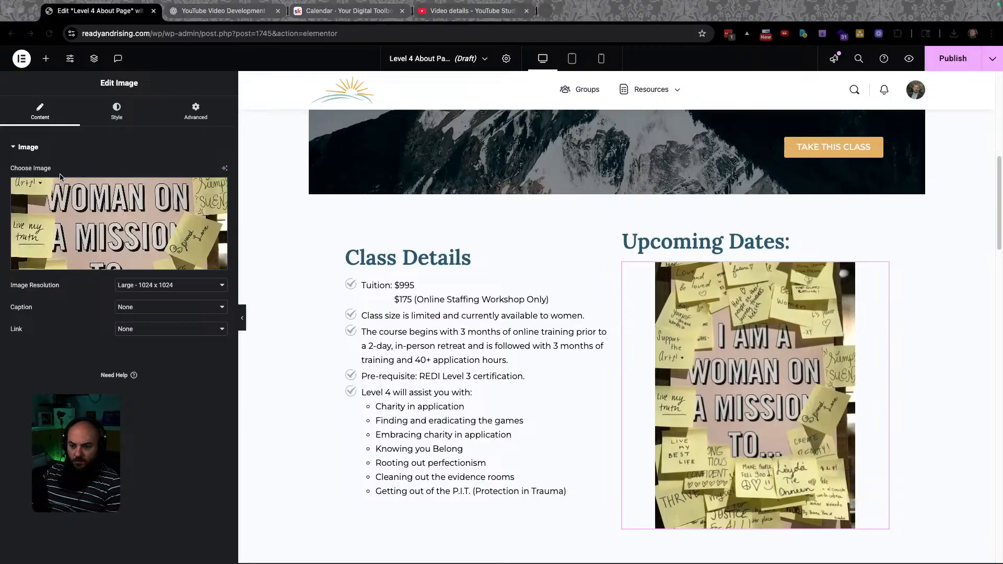
pyautogui.click(107, 222)
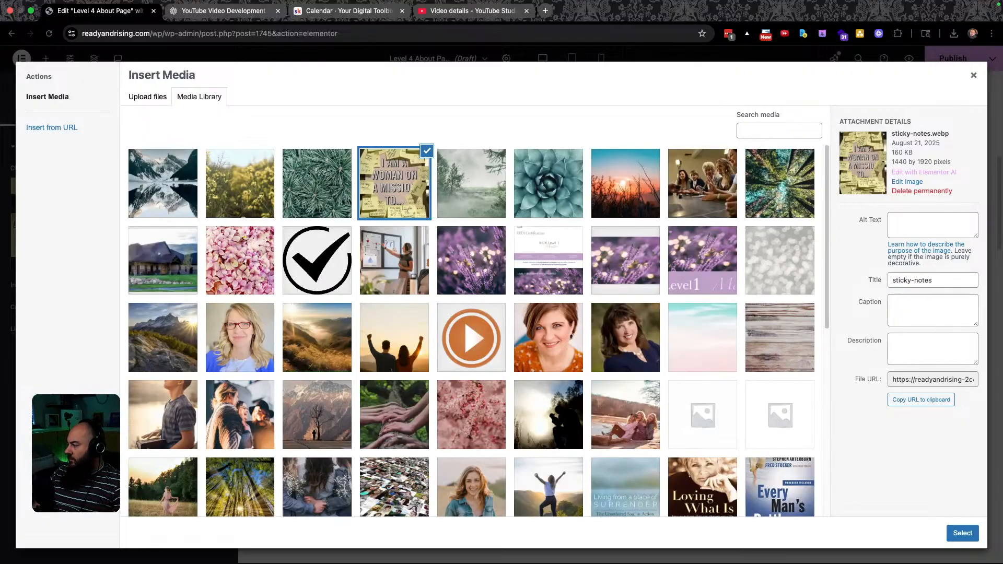
pyautogui.moveTo(842, 562); pyautogui.dragTo(463, 296)
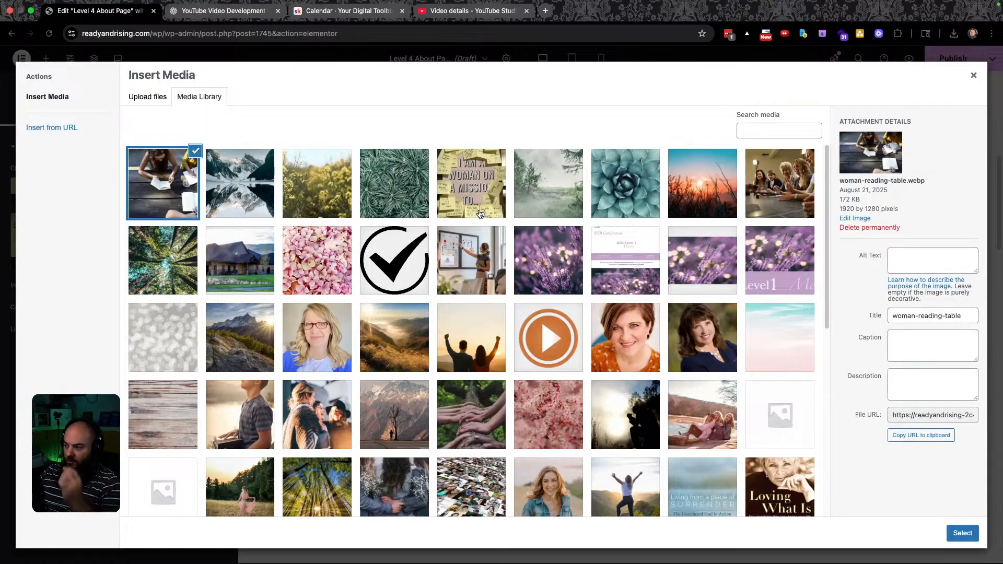
pyautogui.click(961, 533)
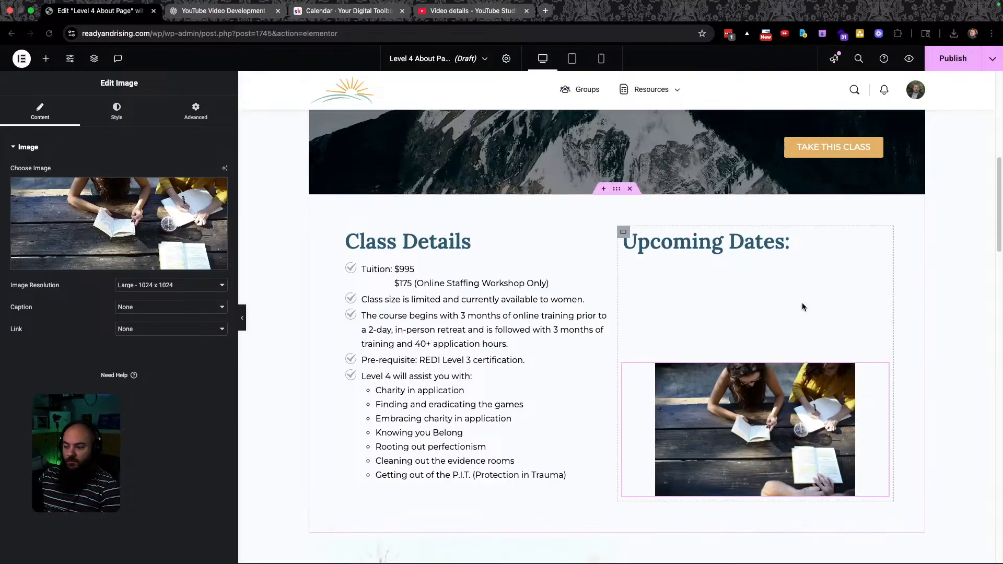
pyautogui.hotkey('ctrl', 'Left')
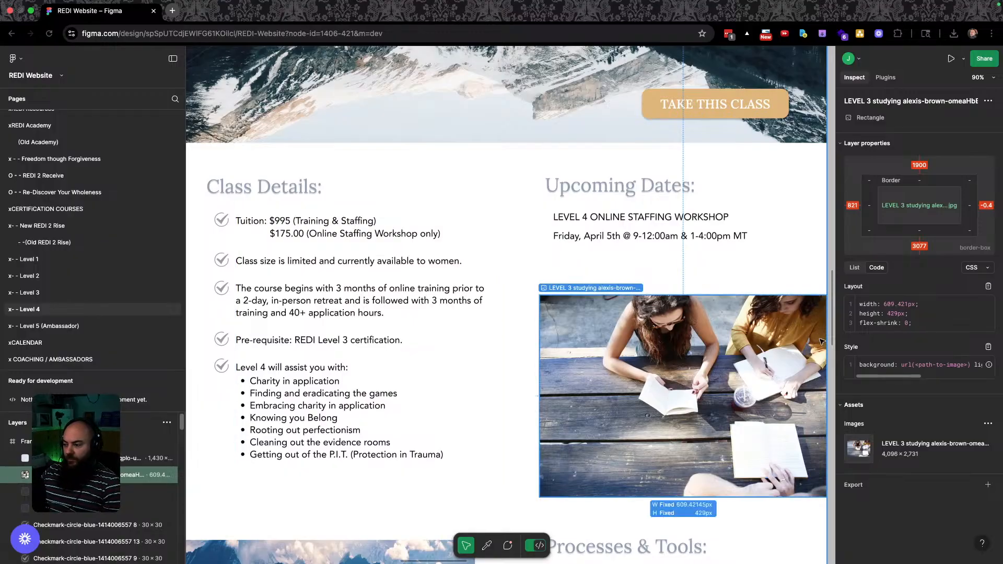
pyautogui.scroll(-3, 626, 313)
pyautogui.scroll(-5, 701, 275)
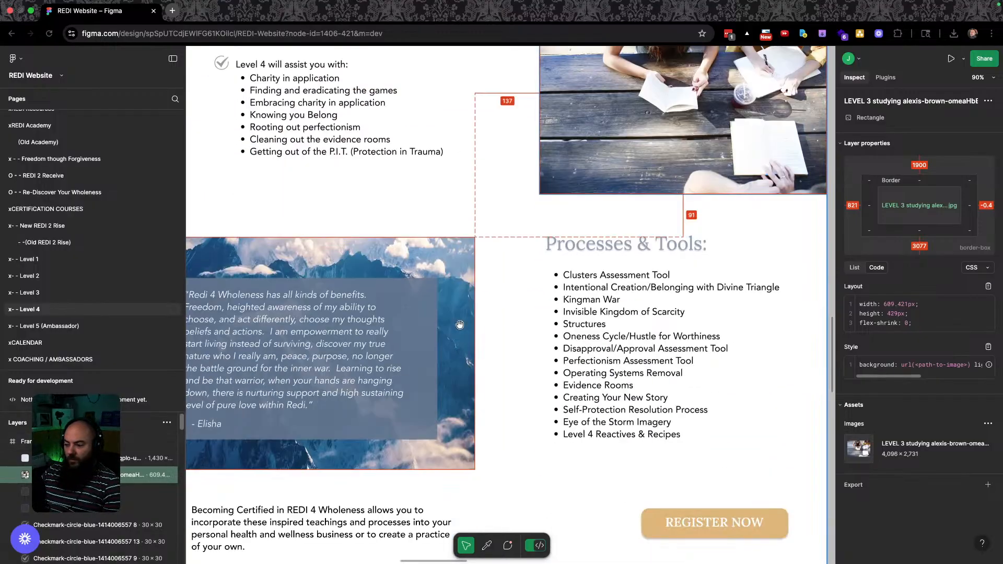
pyautogui.hotkey('ctrl', 'Right')
pyautogui.scroll(-6, 600, 330)
pyautogui.hotkey('ctrl', 'Left')
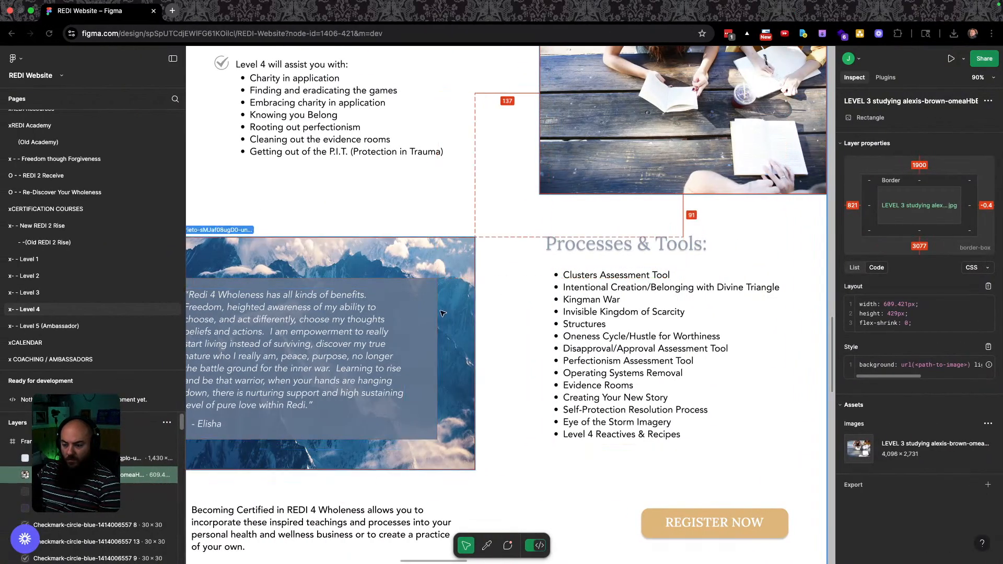
pyautogui.hscroll(-3, 441, 334)
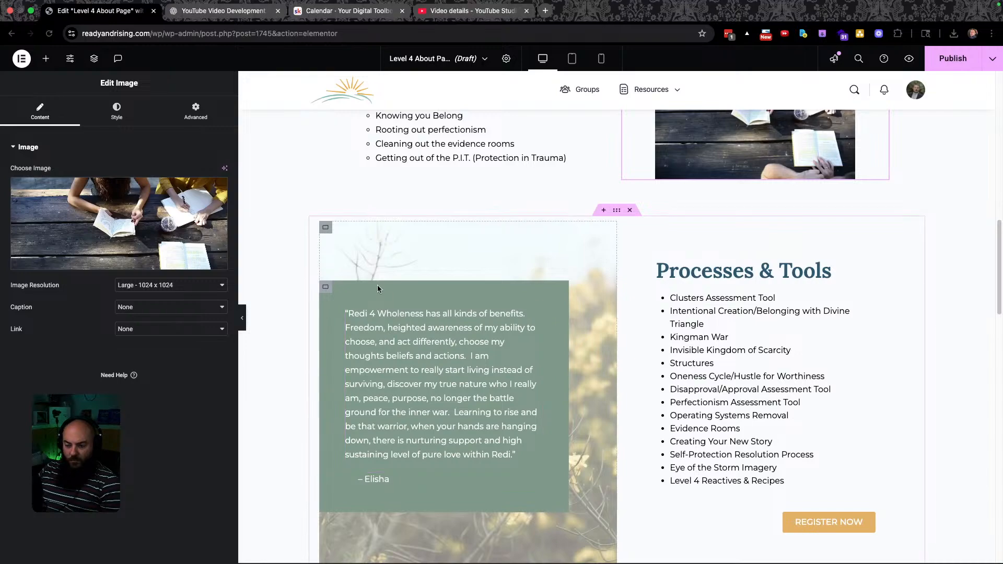
# Give the quote box the blue-grey global background colour, then select Figma's mountain background image.
pyautogui.click(325, 288)
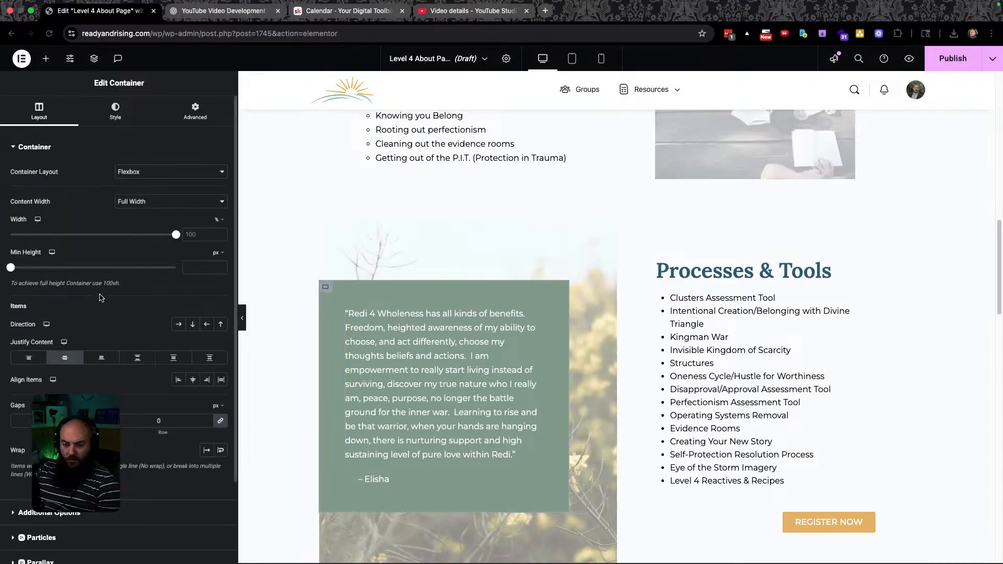
pyautogui.click(115, 111)
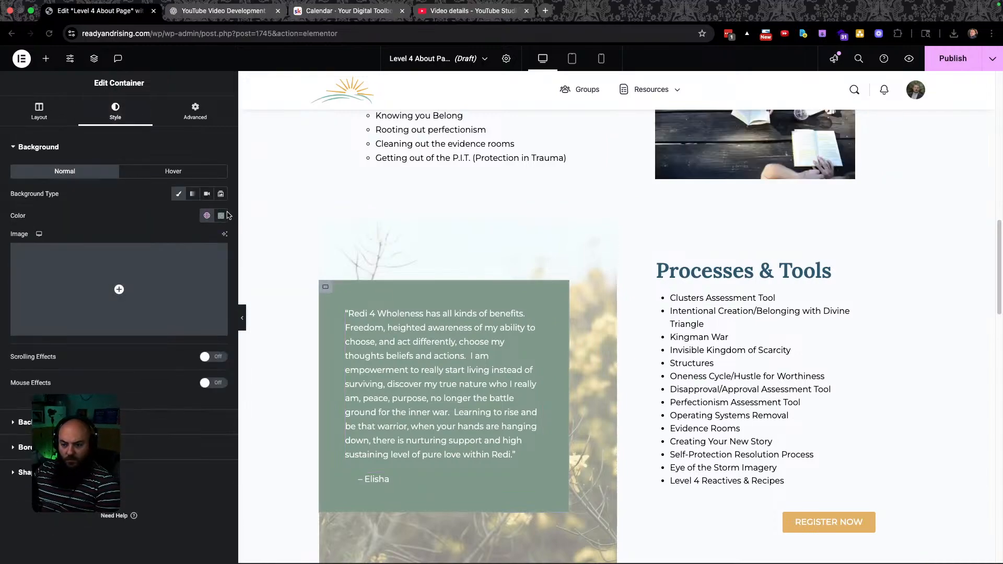
pyautogui.click(207, 215)
pyautogui.scroll(-5, 151, 407)
pyautogui.scroll(-1, 141, 408)
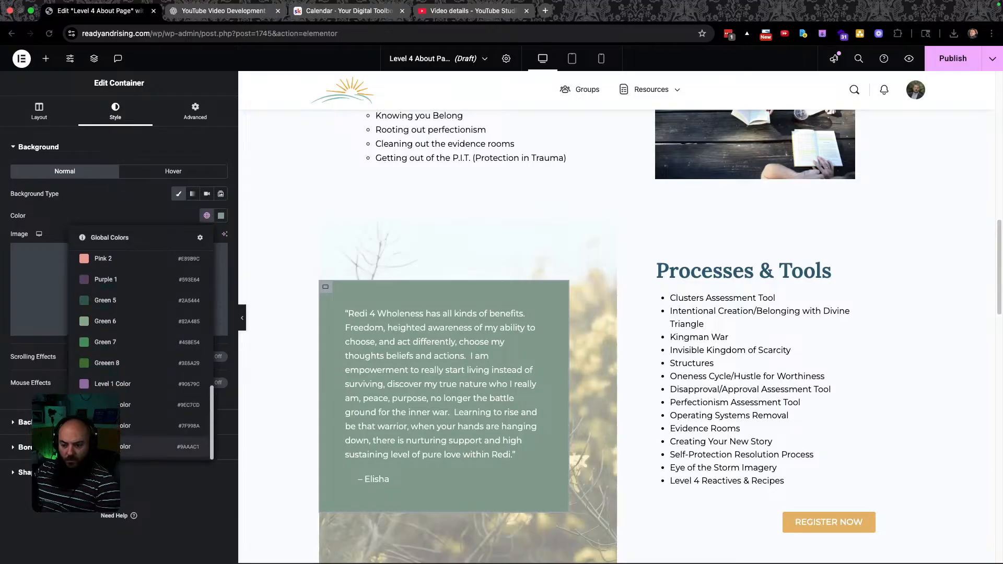
pyautogui.click(126, 441)
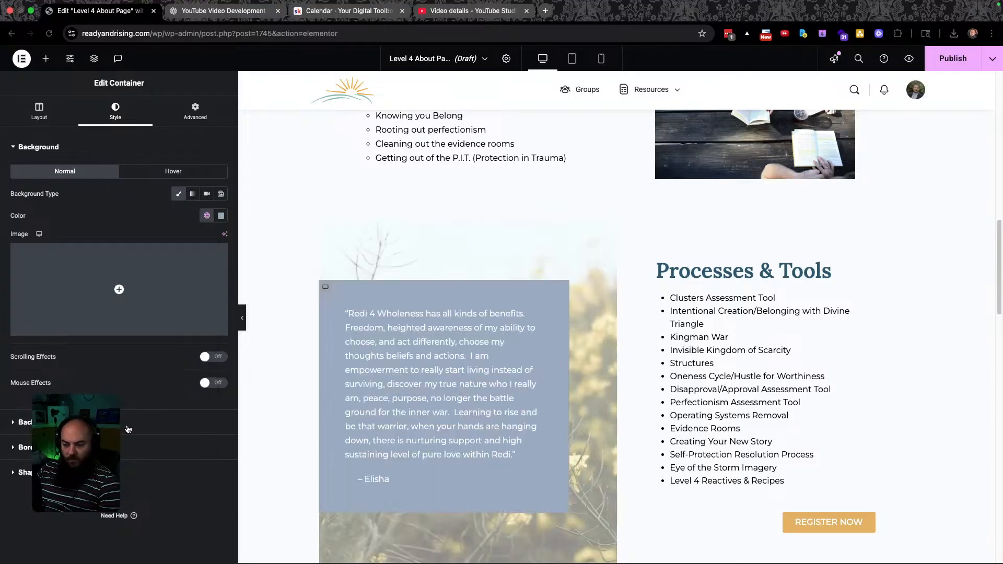
pyautogui.press('super+grave')
pyautogui.click(389, 250)
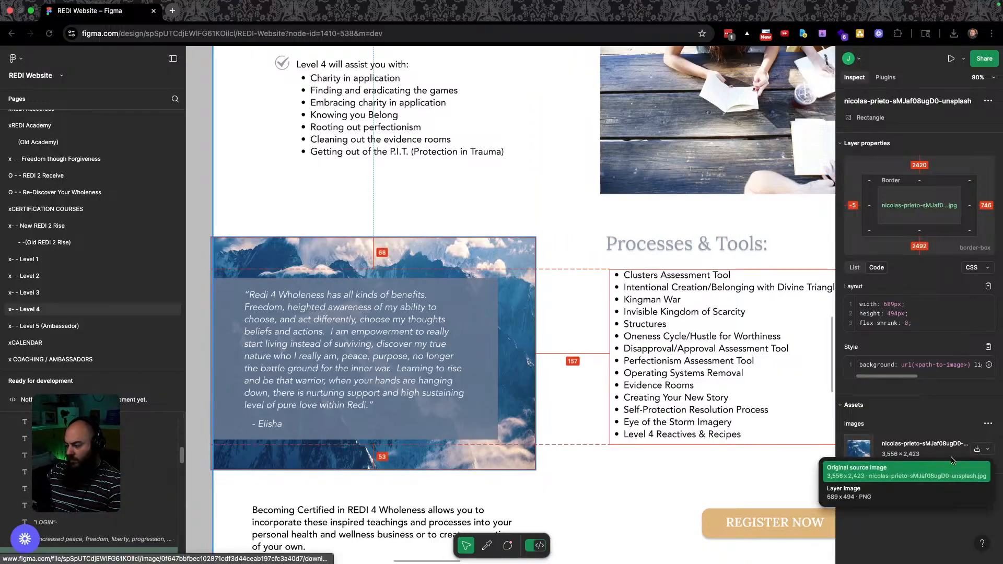
# Save Figma's original 3,556 × 2,423 mountain image into the Ready And Rising Images folder.
pyautogui.click(966, 470)
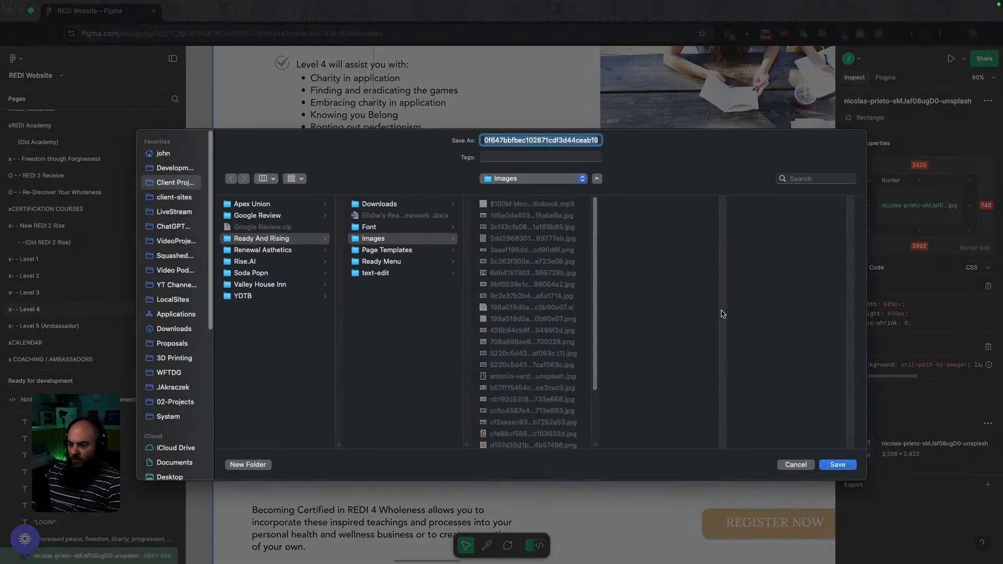
pyautogui.click(836, 464)
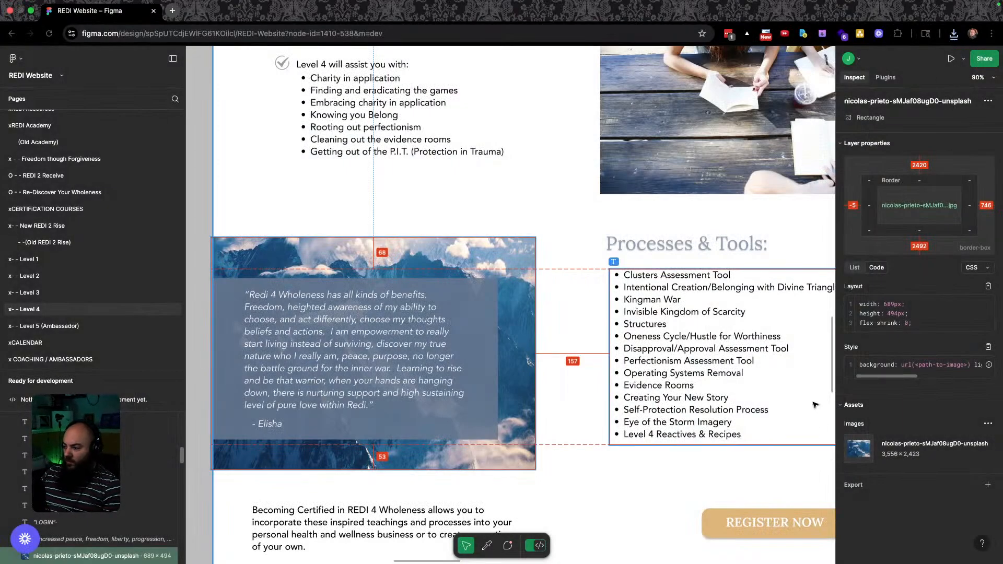
pyautogui.moveTo(973, 458)
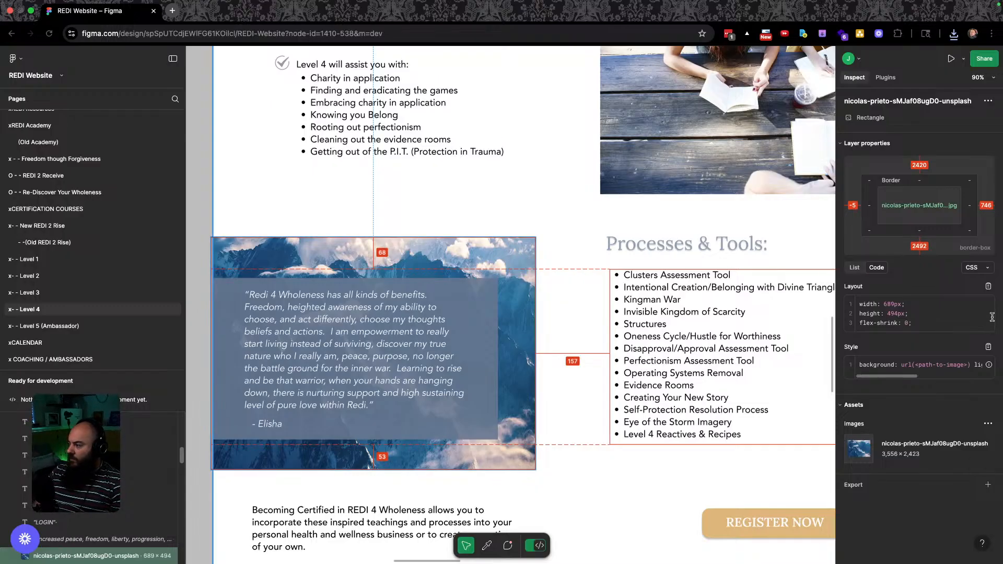
# Open the downloaded 3,556 px mountain photo in Preview, resize it to 1920 px wide, and save.
pyautogui.click(952, 35)
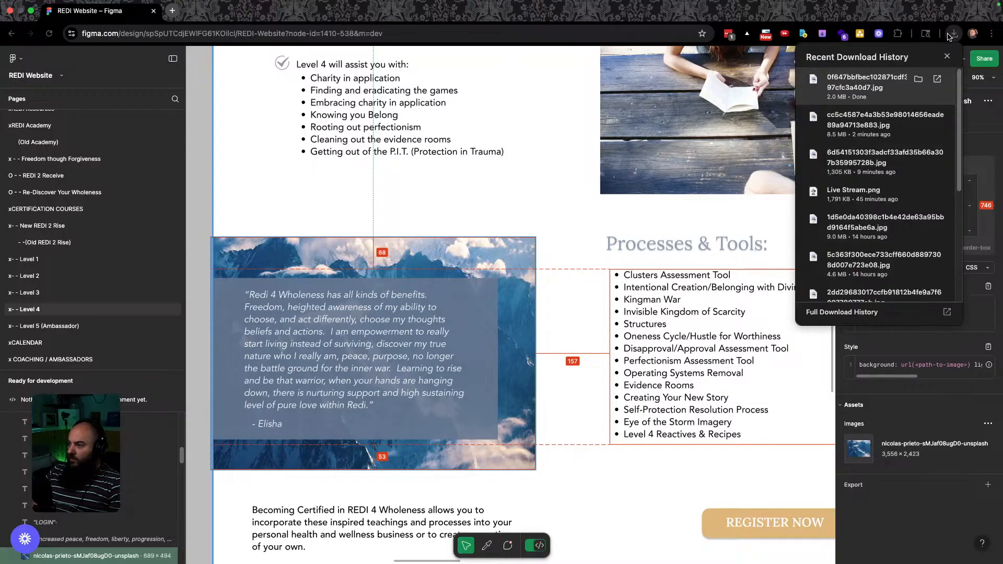
pyautogui.click(917, 79)
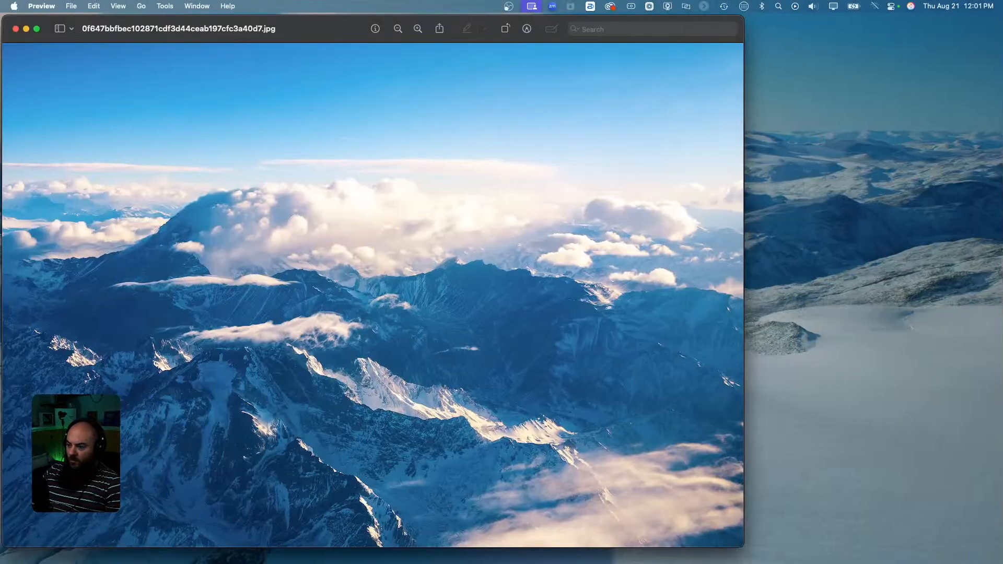
pyautogui.press('super+a')
pyautogui.click(165, 6)
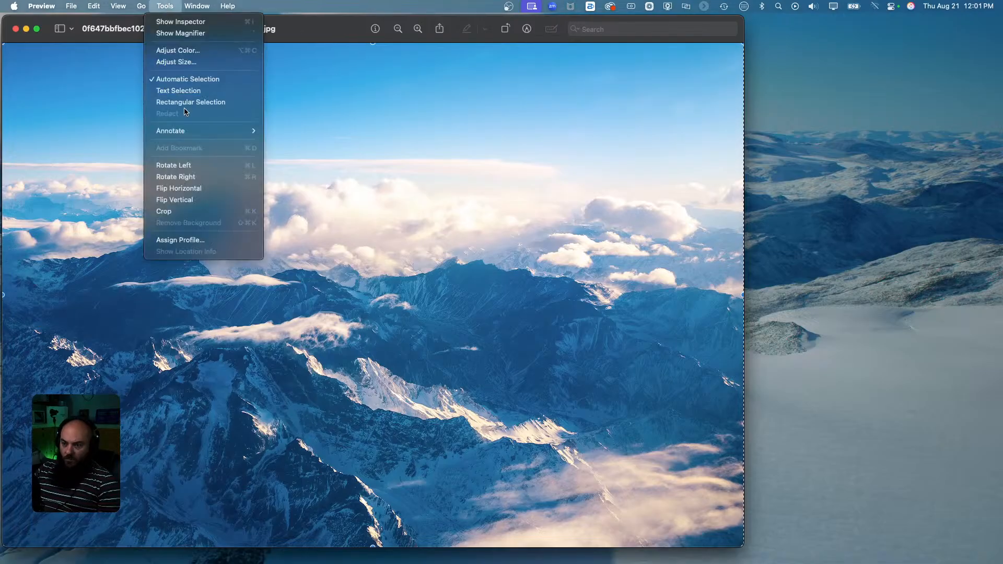
pyautogui.click(187, 62)
pyautogui.write('1920')
pyautogui.press('Return')
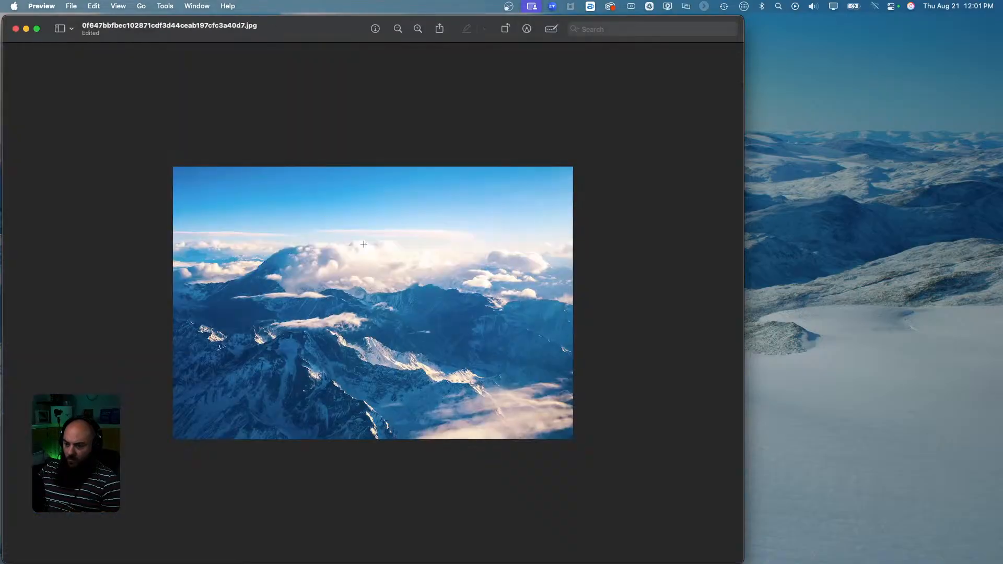
pyautogui.press('super+s')
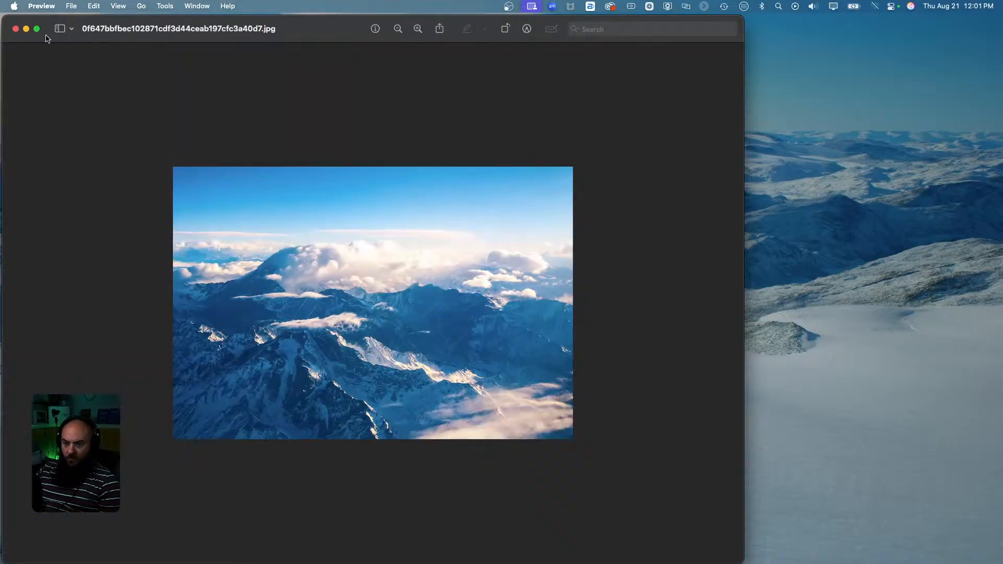
# Export the mountain photo from Squash as a 60% lossy WebP into the Sqashed folder.
pyautogui.click(16, 30)
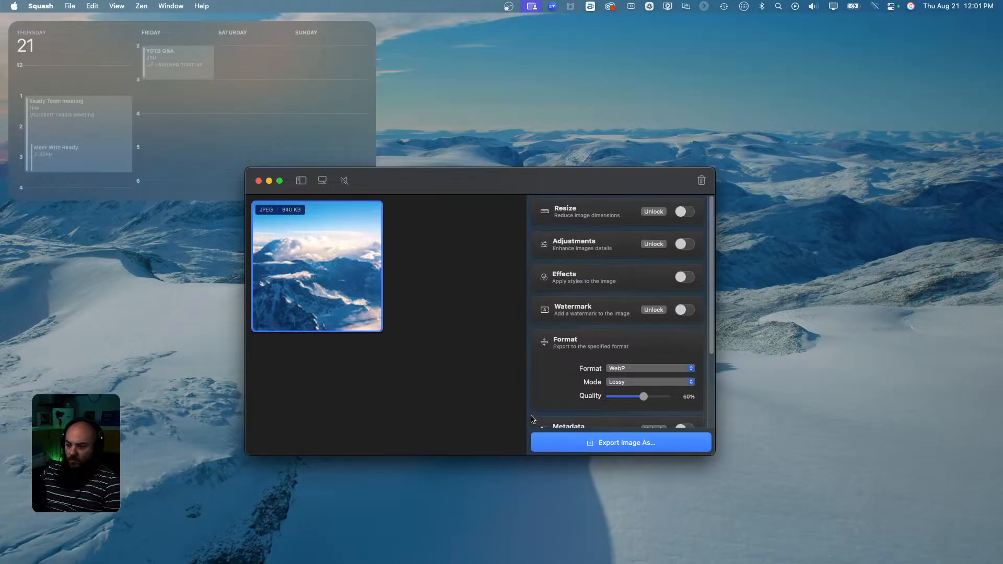
pyautogui.click(651, 443)
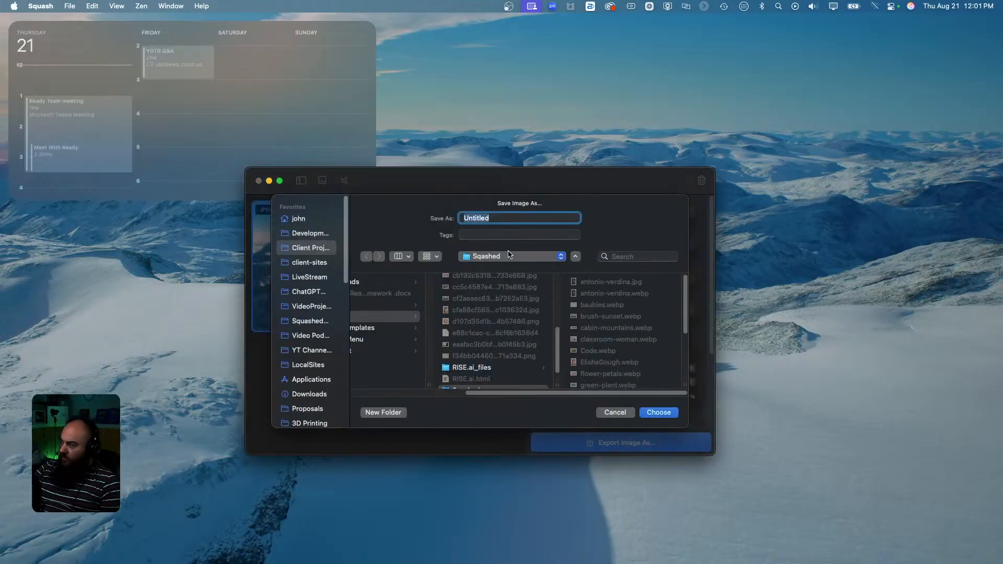
pyautogui.write('mountain-cloud-horizon')
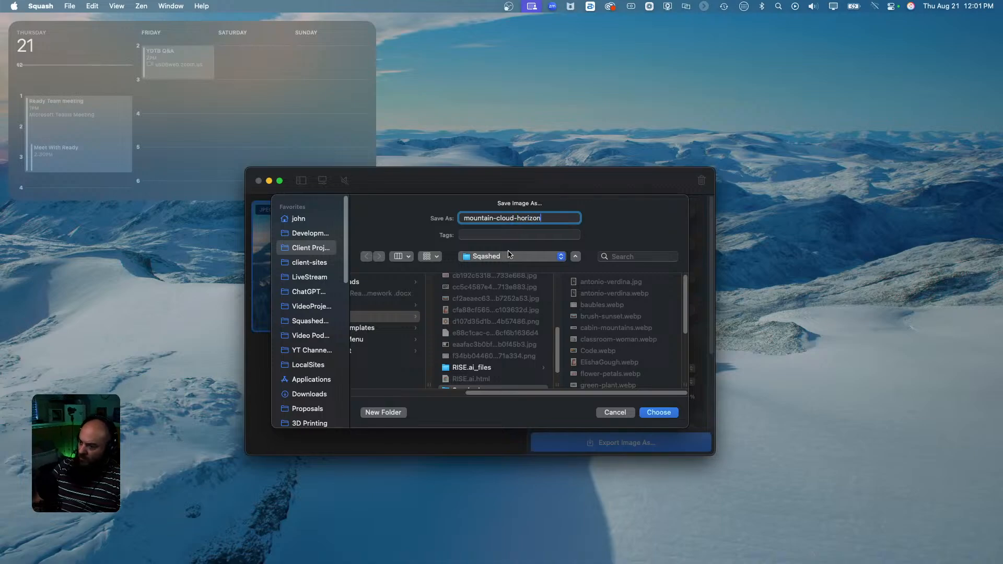
pyautogui.press('Return')
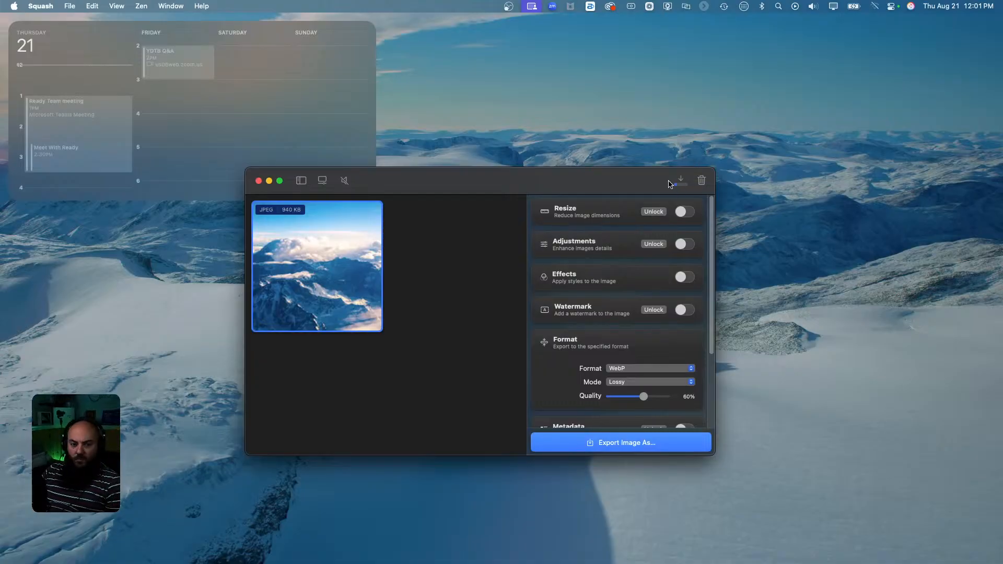
pyautogui.click(258, 180)
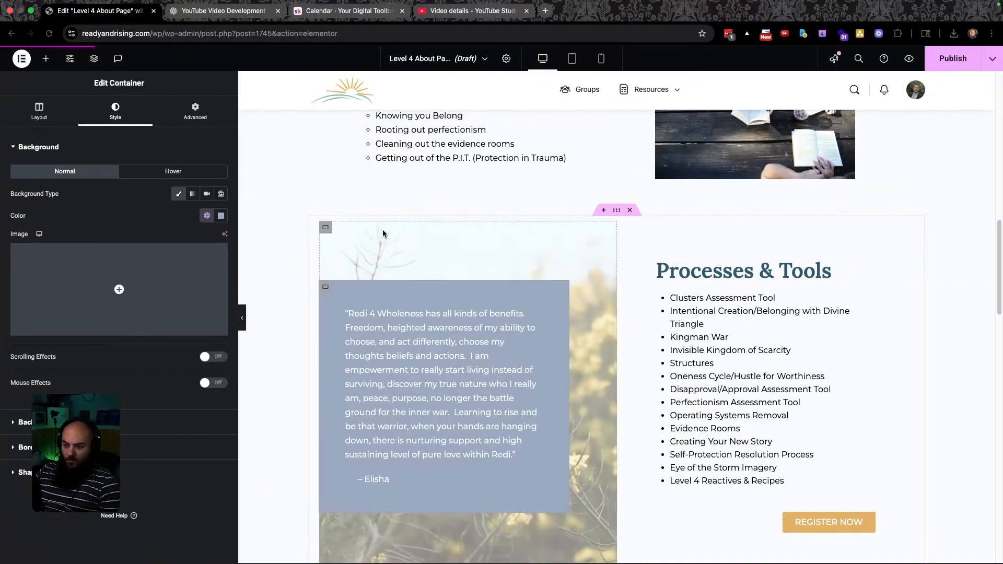
# Upload mountain-cloud-horizon.webp and set it as the quote container's Style background image.
pyautogui.click(323, 232)
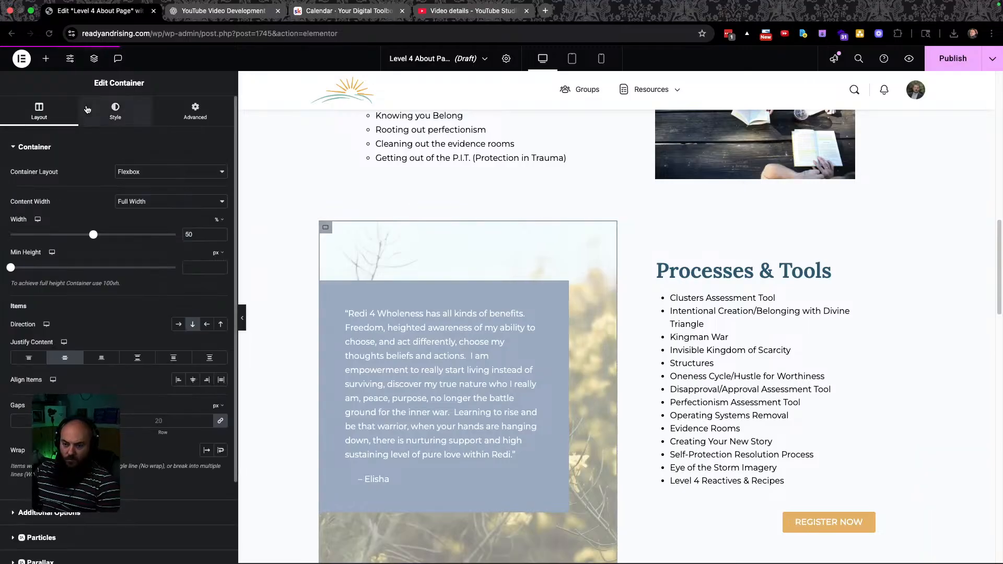
pyautogui.click(112, 113)
pyautogui.click(131, 292)
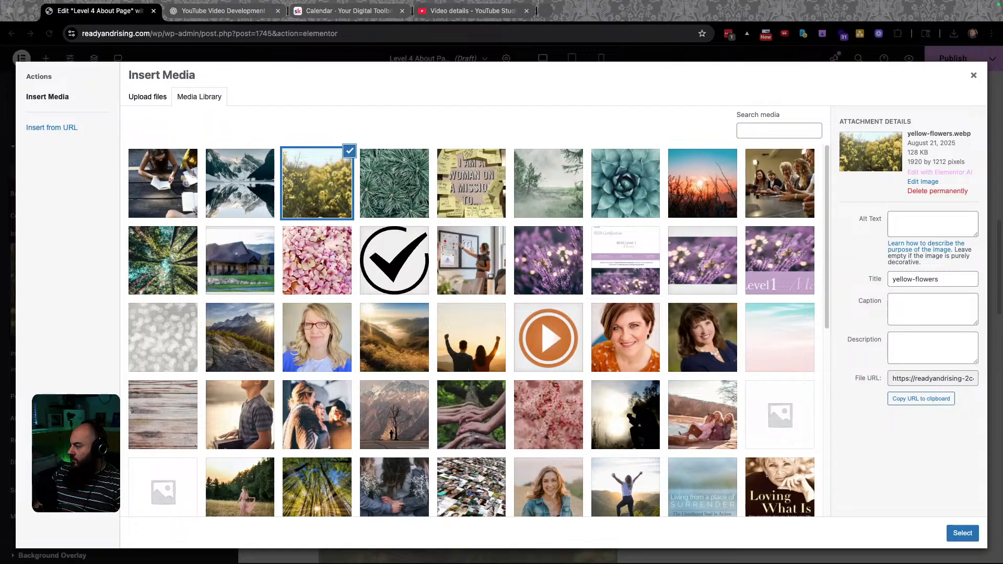
pyautogui.moveTo(997, 272); pyautogui.dragTo(524, 271)
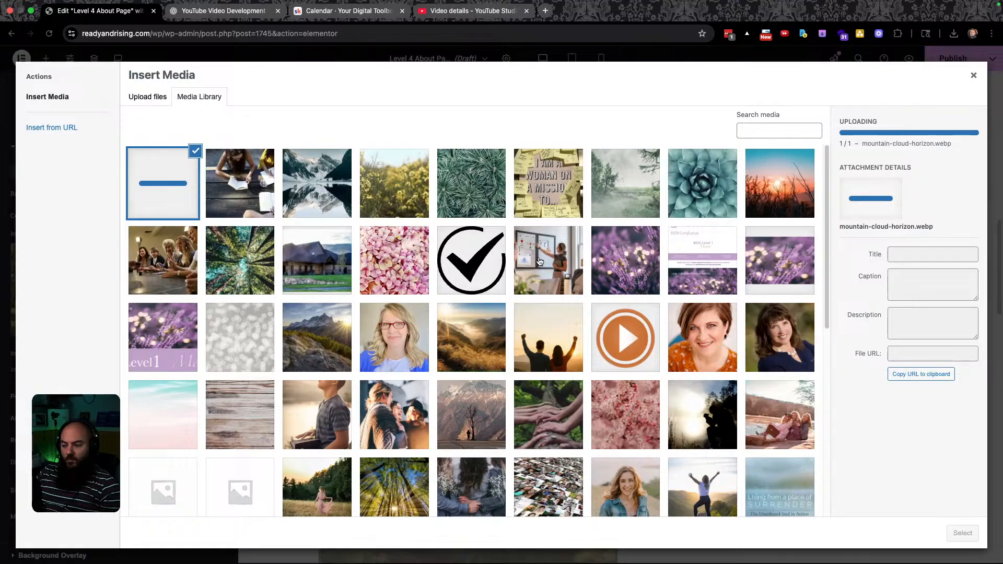
pyautogui.click(956, 532)
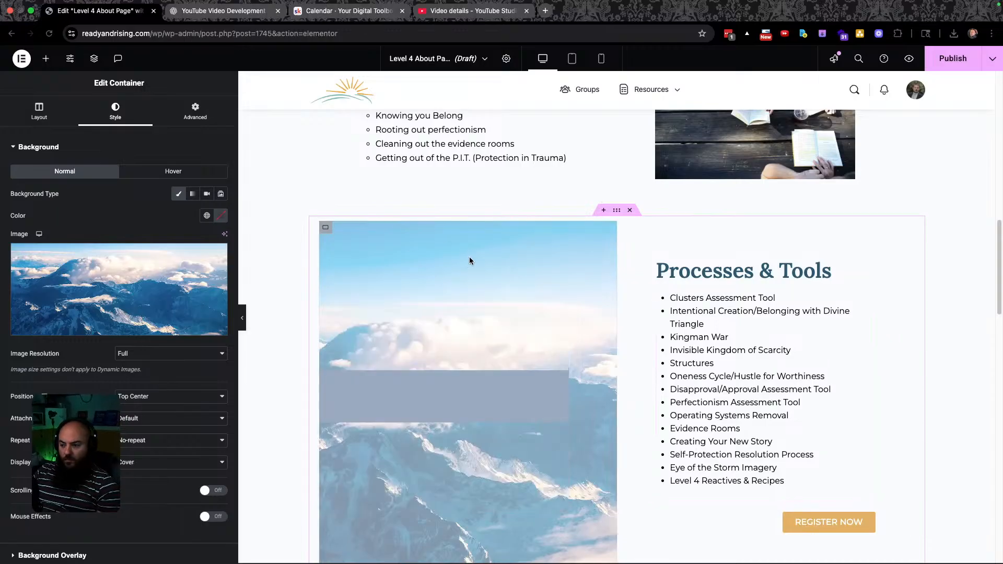
# Check the quote section against Figma and scroll to the container's background overlay settings.
pyautogui.hotkey('ctrl', 'Left')
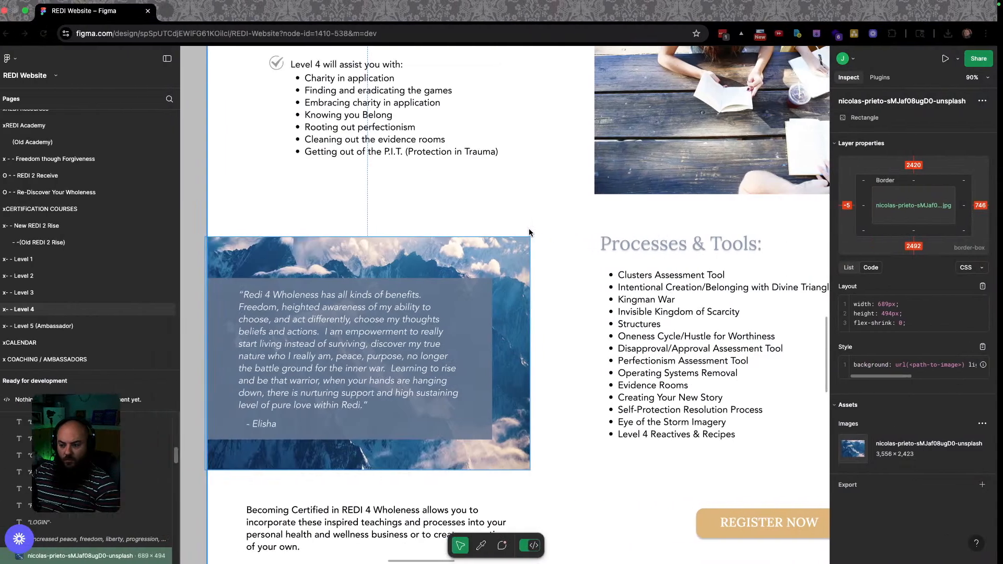
pyautogui.hotkey('ctrl', 'Right')
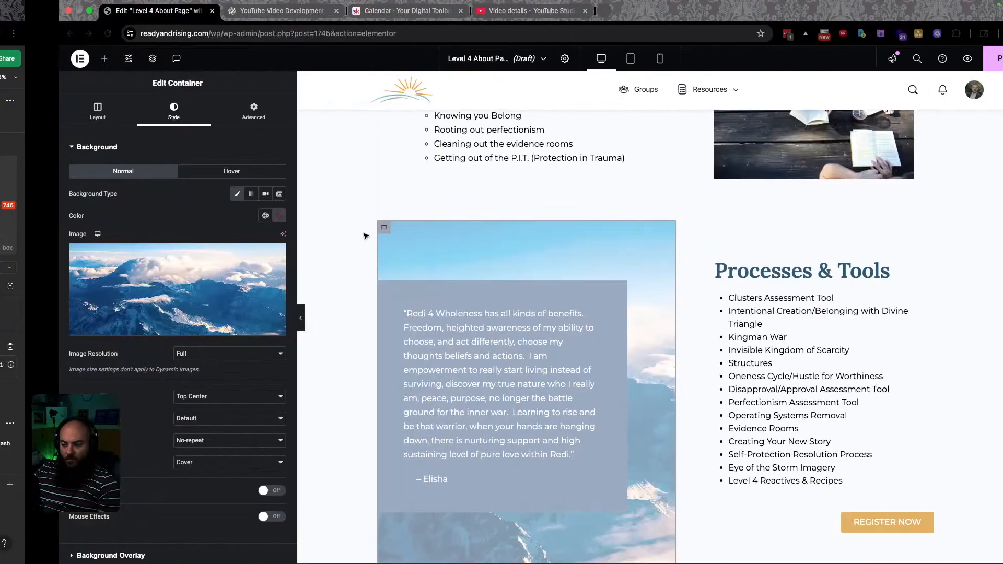
pyautogui.scroll(-4, 501, 277)
pyautogui.scroll(6, 514, 263)
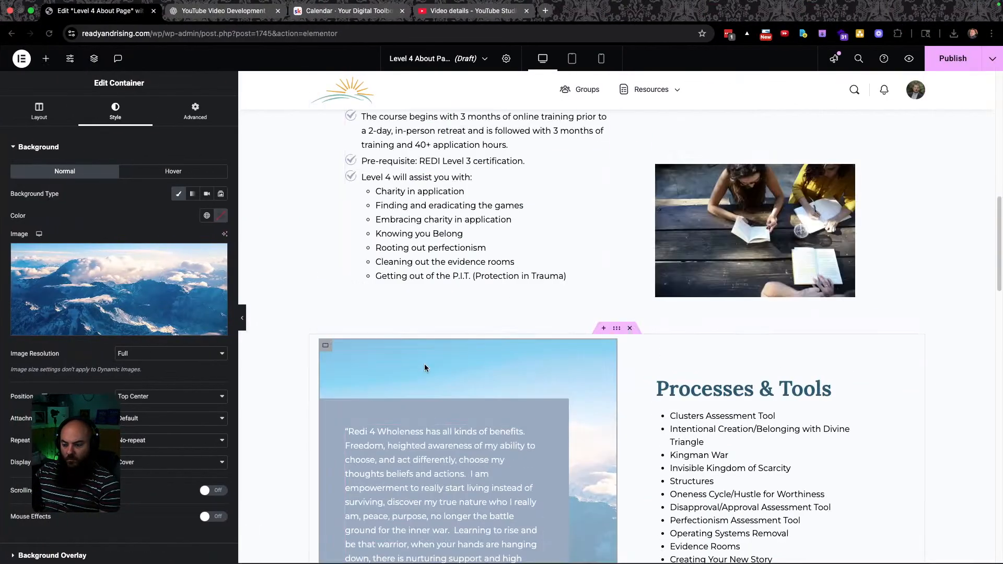
pyautogui.scroll(-5, 423, 367)
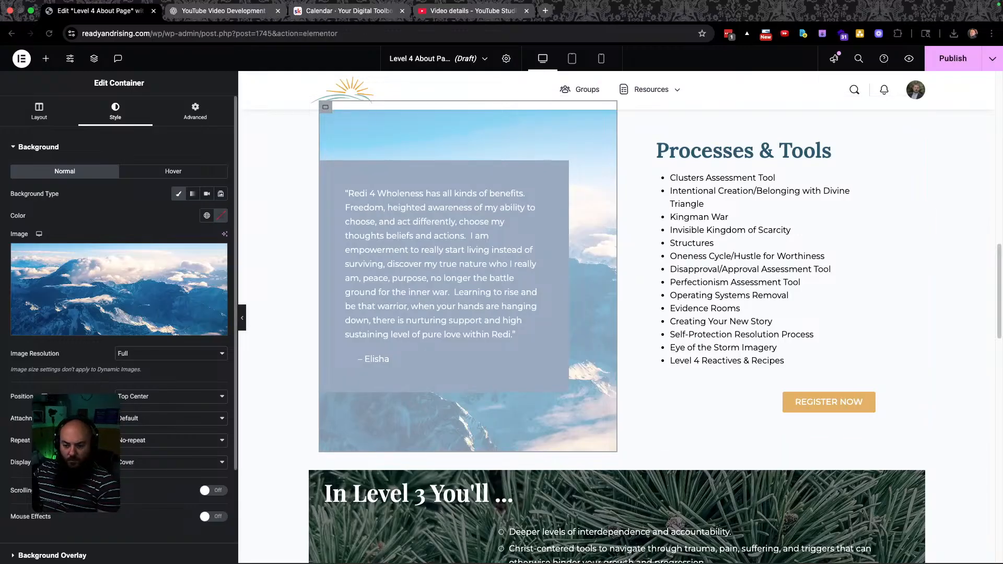
pyautogui.scroll(-5, 119, 314)
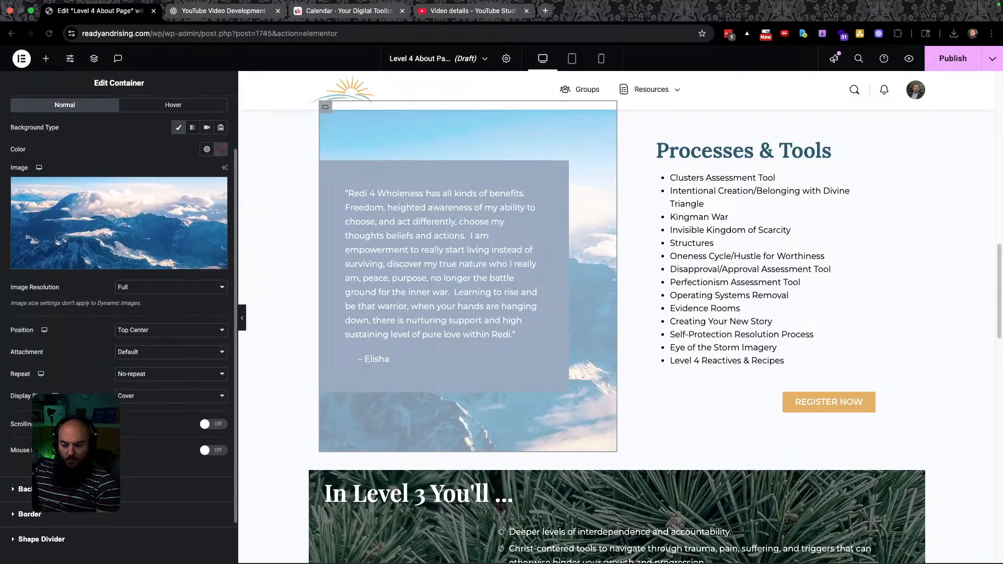
# Give the quote container a Classic Black background overlay at 0.5 opacity.
pyautogui.click(62, 437)
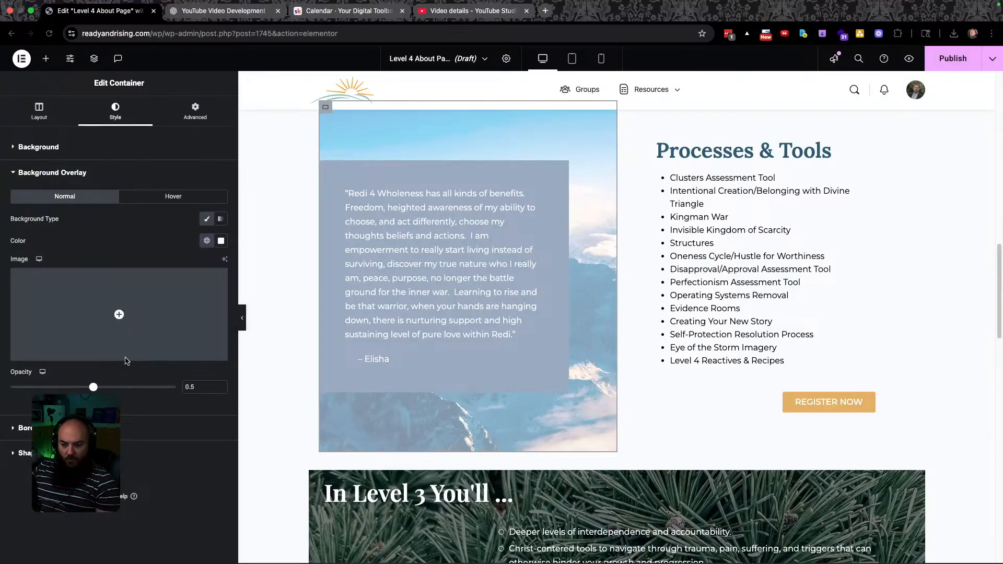
pyautogui.click(207, 220)
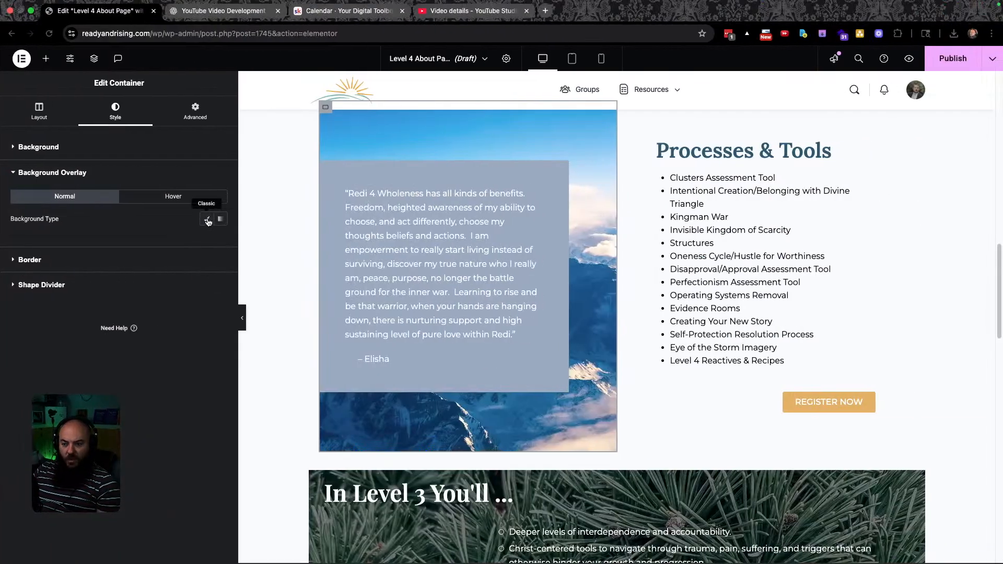
pyautogui.click(219, 219)
pyautogui.click(206, 241)
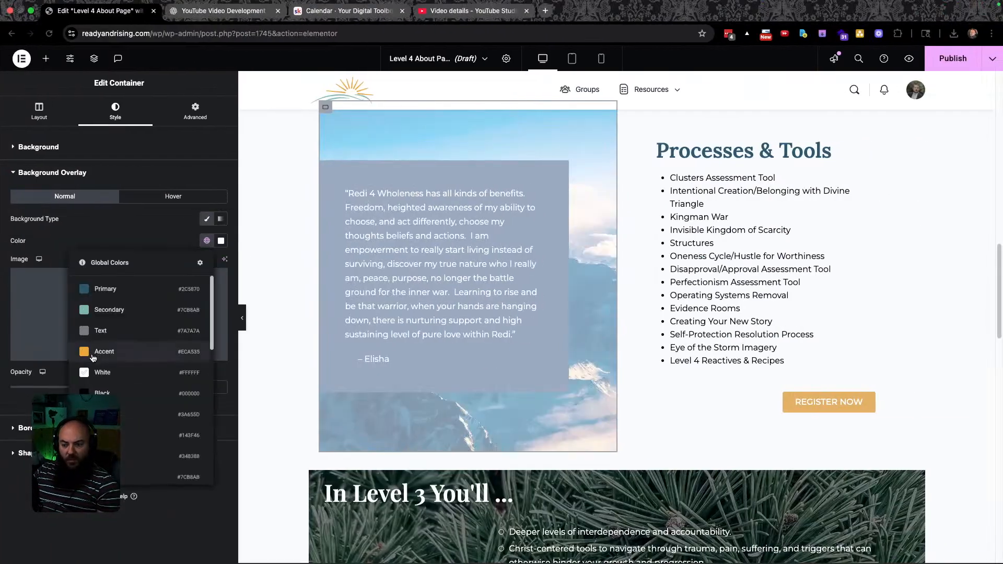
pyautogui.click(100, 393)
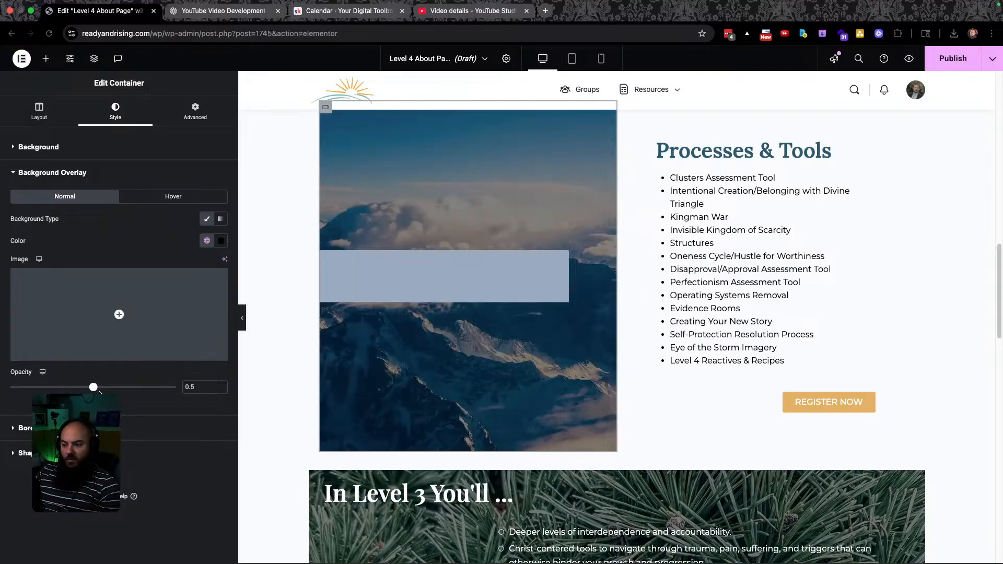
# Compare the darkened mountain background with the Figma design.
pyautogui.hotkey('ctrl', 'Right')
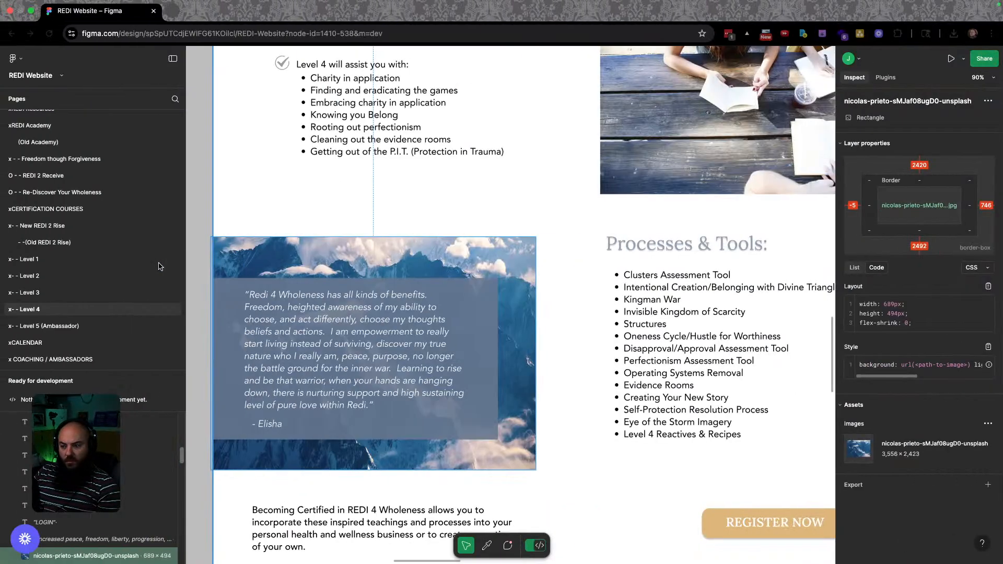
pyautogui.hotkey('ctrl', 'Left')
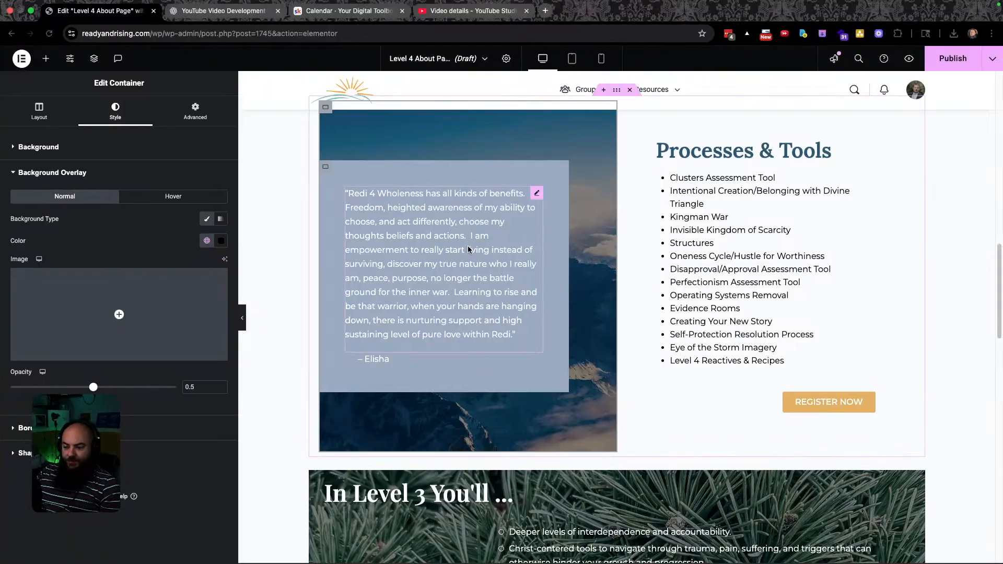
pyautogui.hotkey('ctrl', 'Right')
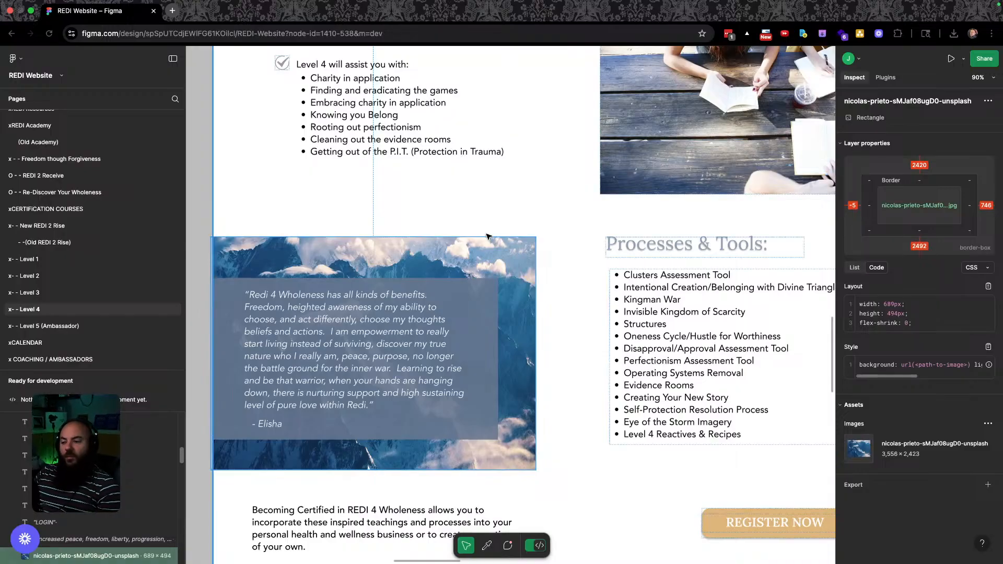
pyautogui.scroll(-4, 600, 245)
pyautogui.hotkey('ctrl', 'Left')
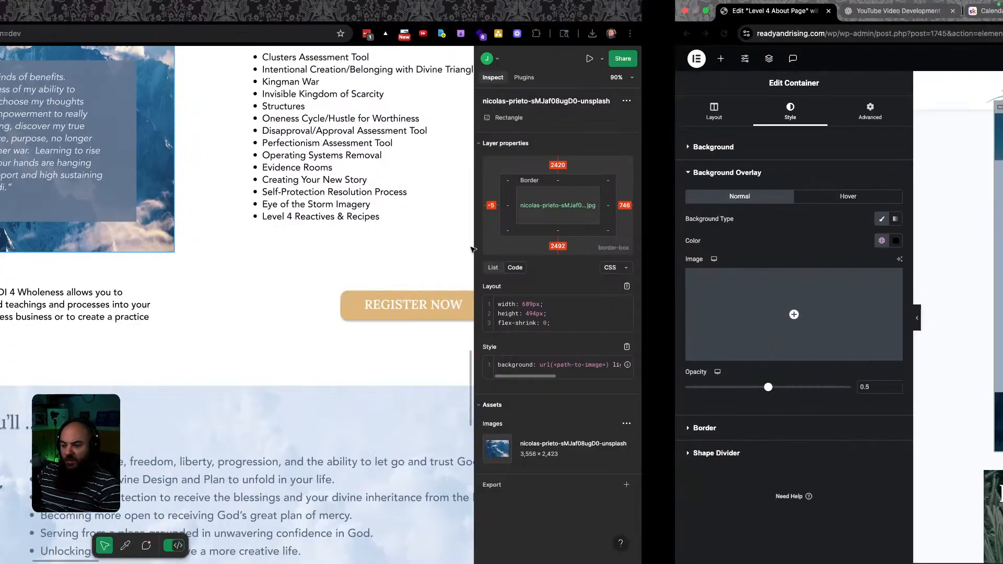
pyautogui.scroll(-3, 484, 302)
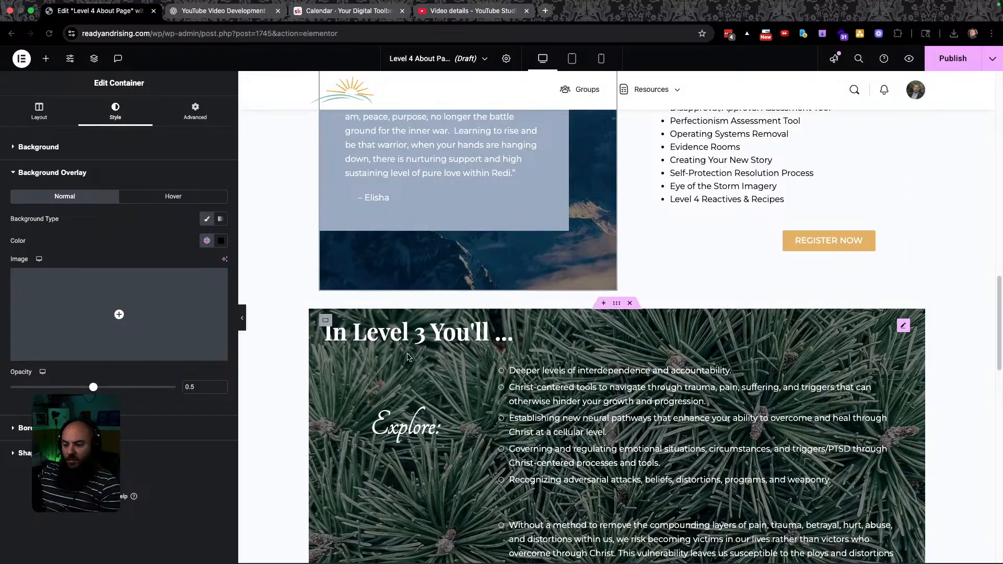
pyautogui.hotkey('ctrl', 'Right')
pyautogui.hotkey('ctrl', 'Left')
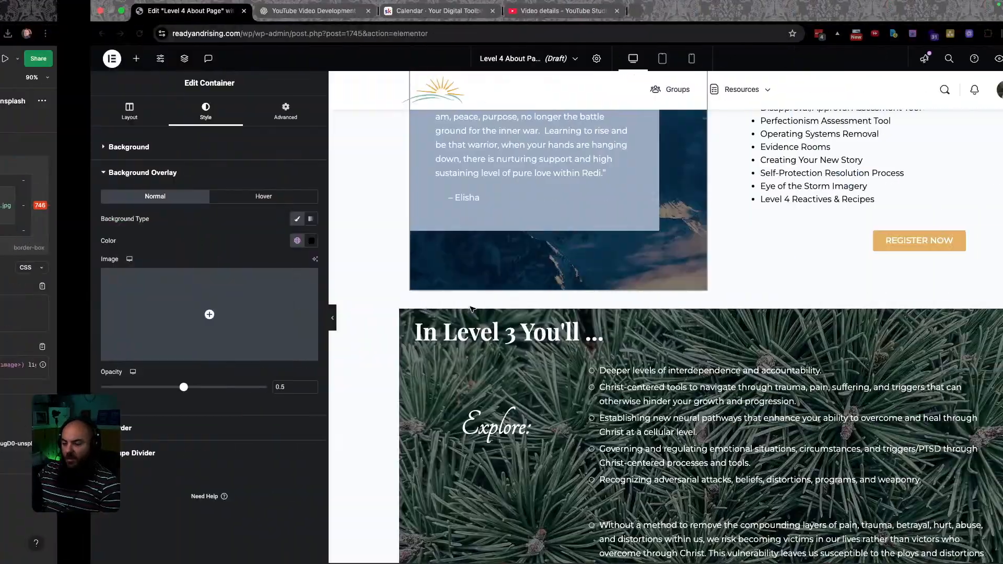
# Edit the heading so it reads 'In Level 4 You'll' instead of Level 3.
pyautogui.click(420, 336)
pyautogui.click(422, 337)
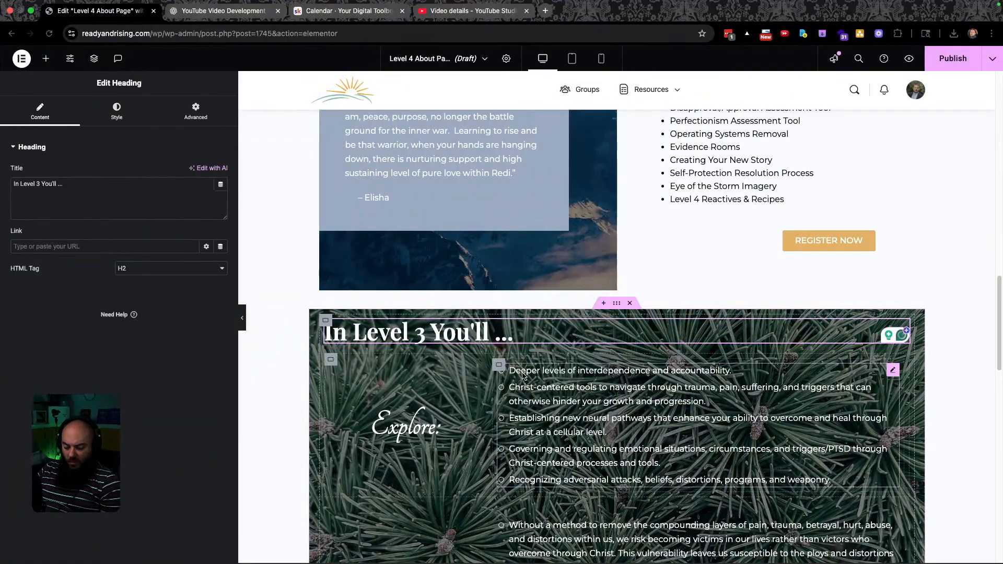
pyautogui.press('BackSpace')
pyautogui.write('4')
# Compare the updated heading section against the Figma design.
pyautogui.scroll(-3, 606, 372)
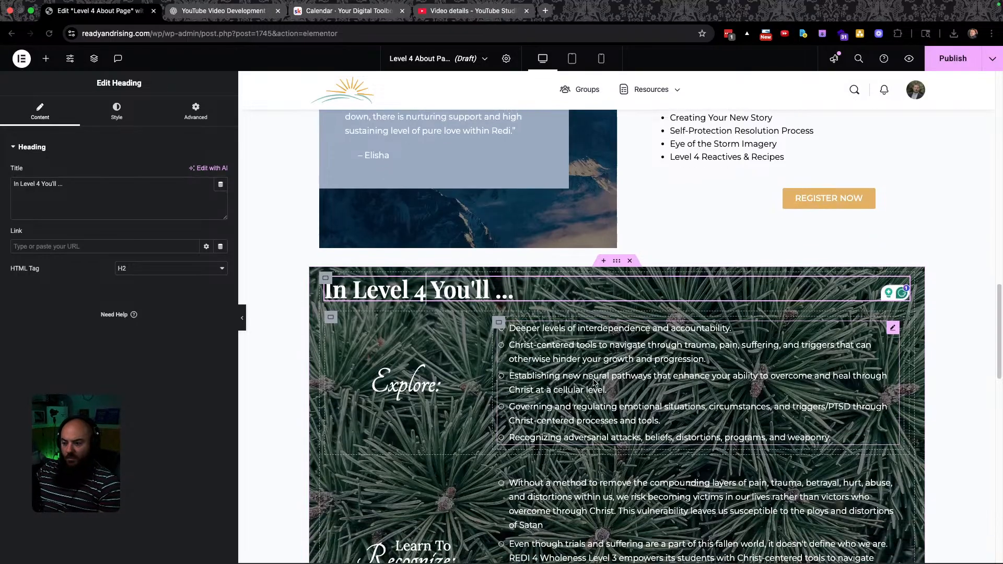
pyautogui.hotkey('ctrl', 'Right')
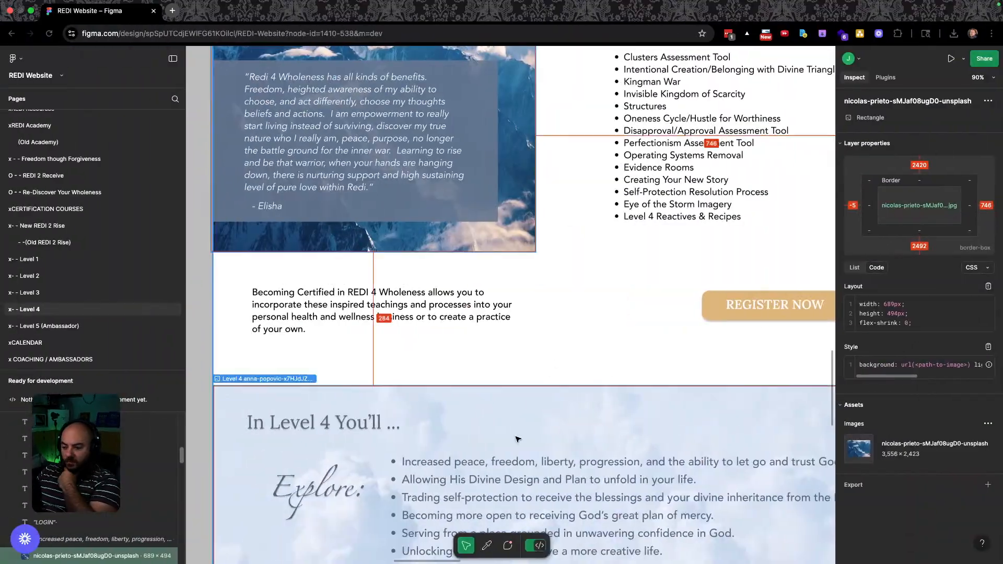
pyautogui.scroll(-5, 520, 396)
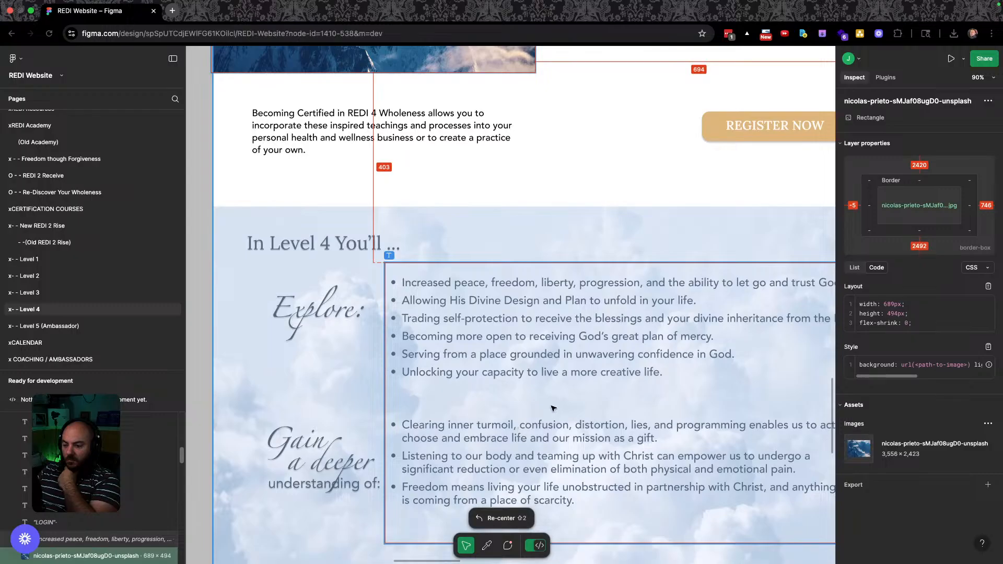
pyautogui.hotkey('ctrl', 'Right')
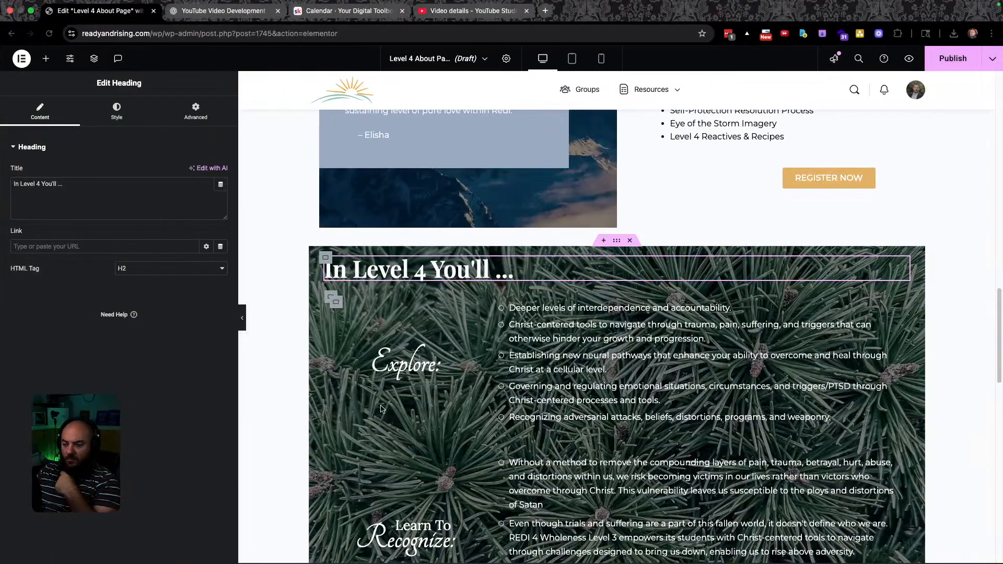
pyautogui.hotkey('ctrl', 'Left')
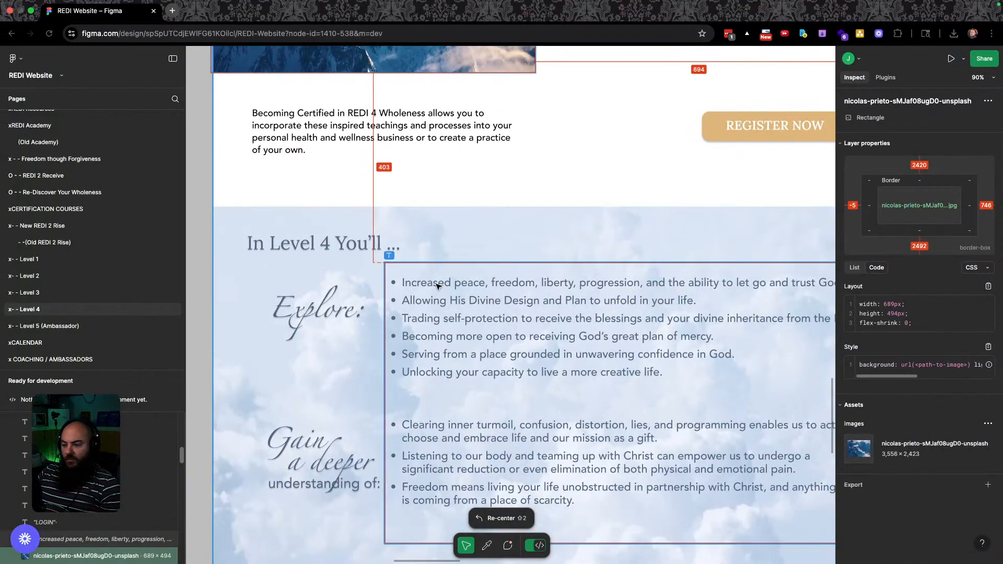
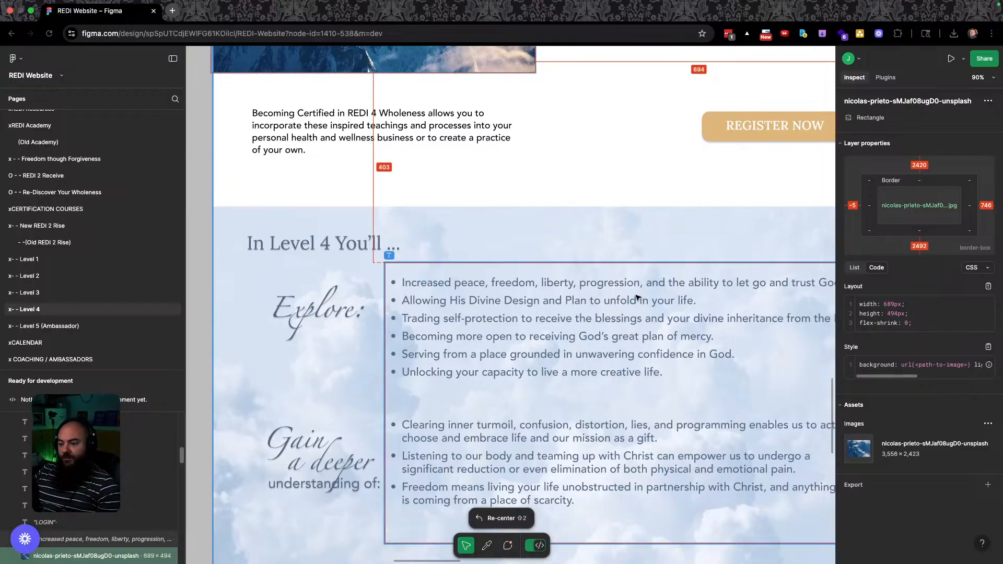
# Paste the first two Figma bullets, including 'Allowing His Divine Design', over the first two list items.
pyautogui.tripleClick(466, 284)
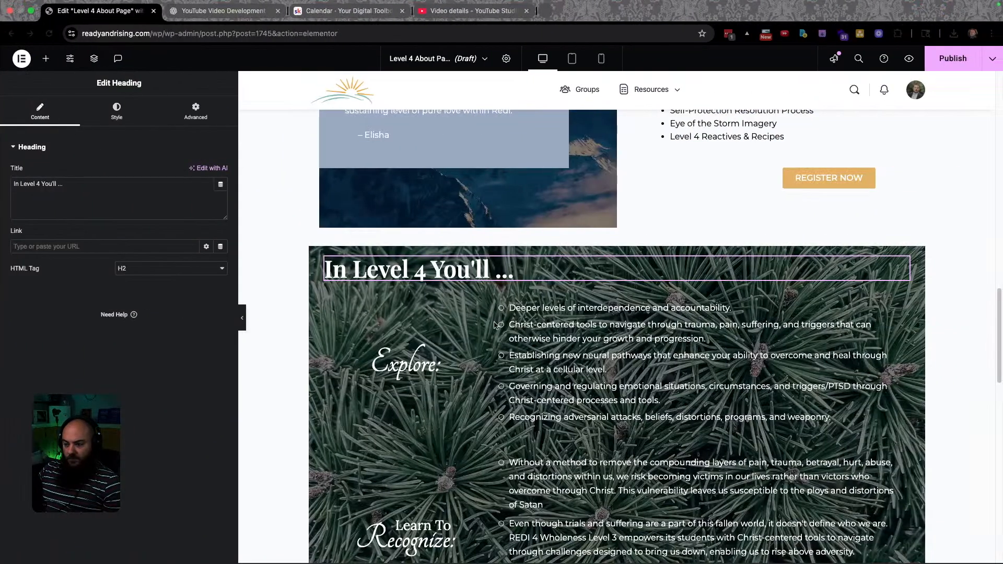
pyautogui.tripleClick(590, 303)
pyautogui.write('Increased peace, freedom, liberty, progression, and the ability to let go and trust God. Allowing His Divine Design and Plan to unfold in your life. Trading self-protection to receive the blessings and your divine inheritance from the Lord. Becoming more open to receiving God’s great plan of mercy. Serving from a place grounded in unwavering confidence in God. Unlocking your capacity to live a more creative life.')
pyautogui.hotkey('ctrl', 'Left')
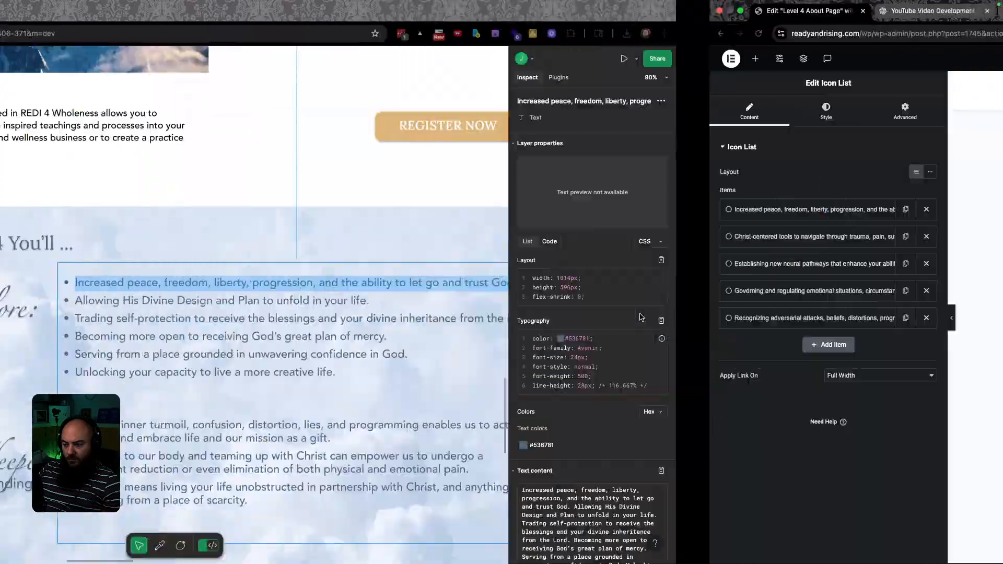
pyautogui.tripleClick(486, 301)
pyautogui.press('super+c')
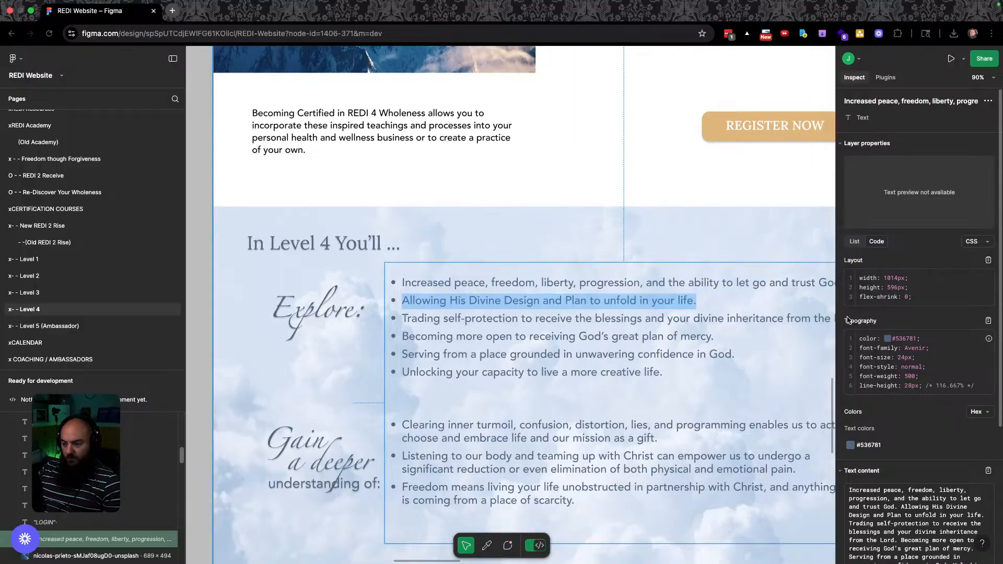
pyautogui.hotkey('ctrl', 'Right')
pyautogui.tripleClick(554, 325)
pyautogui.press('super+v')
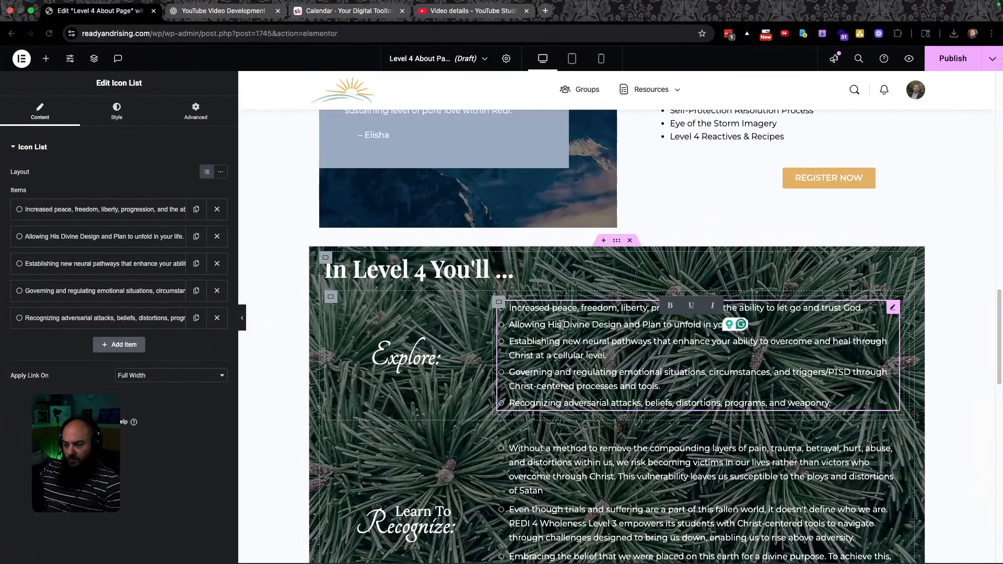
# Replace the third and fourth list items with the 'Trading self-protection' and 'Becoming more open' bullets.
pyautogui.hotkey('ctrl', 'Left')
pyautogui.tripleClick(434, 319)
pyautogui.press('super+c')
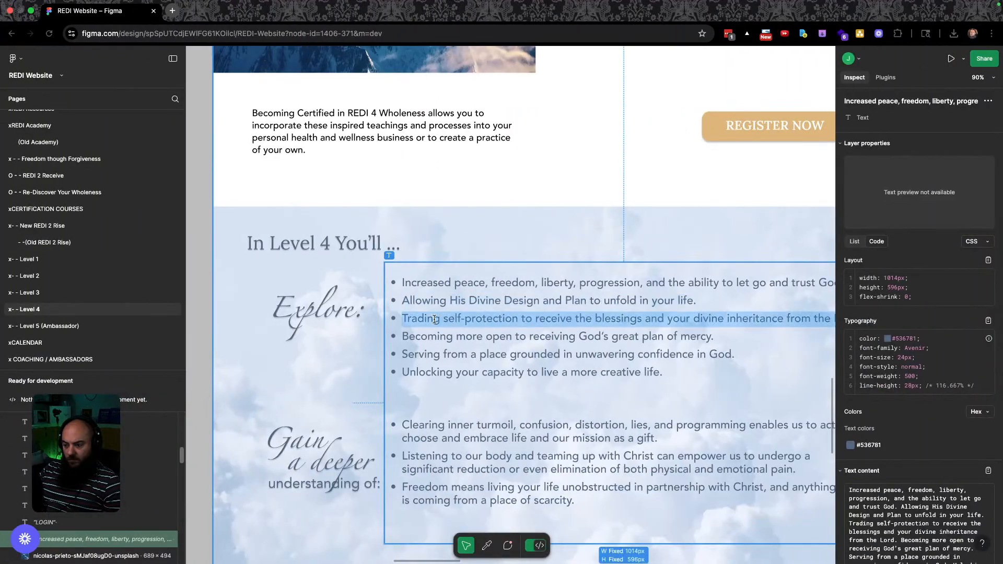
pyautogui.hotkey('ctrl', 'Right')
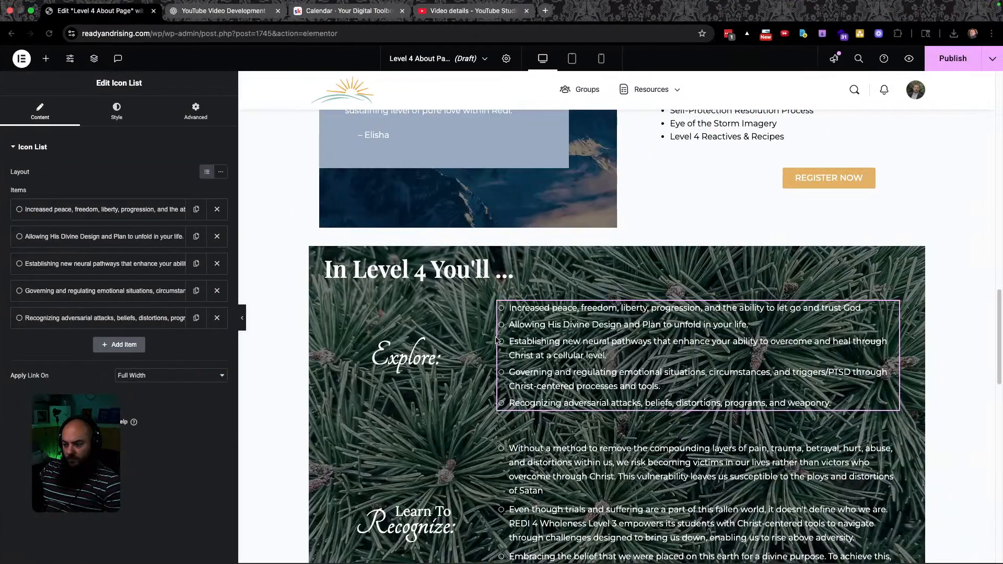
pyautogui.tripleClick(584, 349)
pyautogui.press('super+v')
pyautogui.hotkey('ctrl', 'Left')
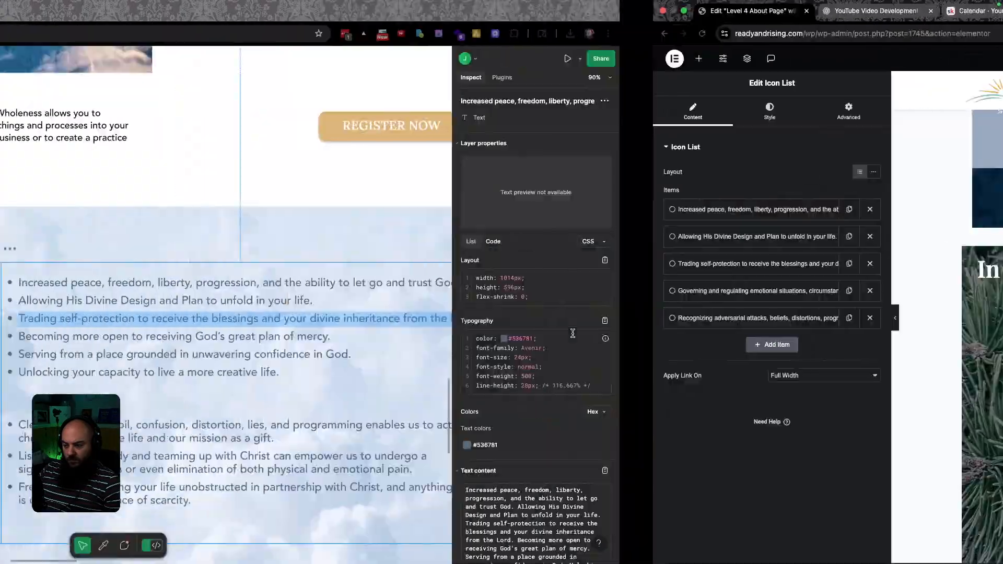
pyautogui.tripleClick(447, 337)
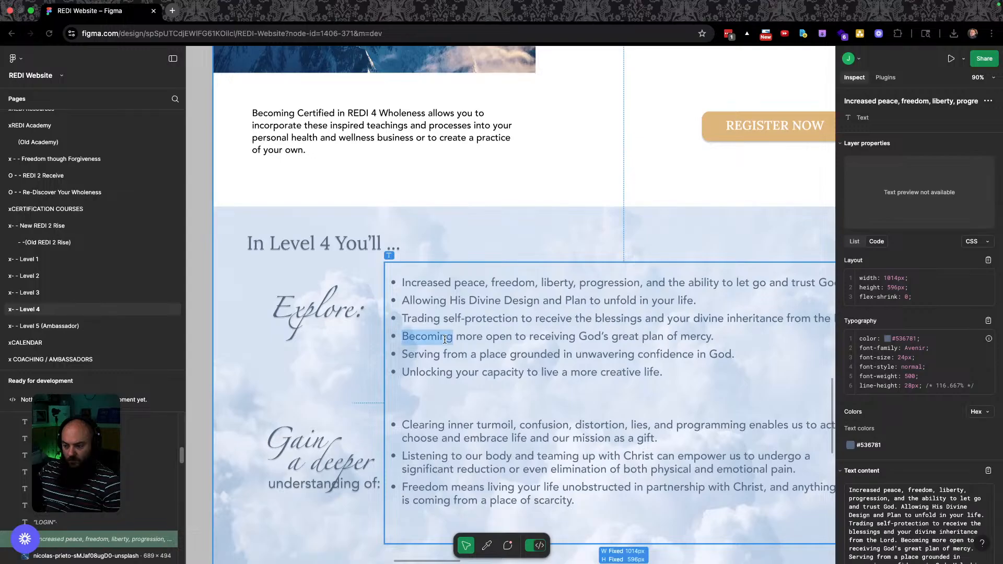
pyautogui.press('super+c')
pyautogui.hotkey('ctrl', 'Right')
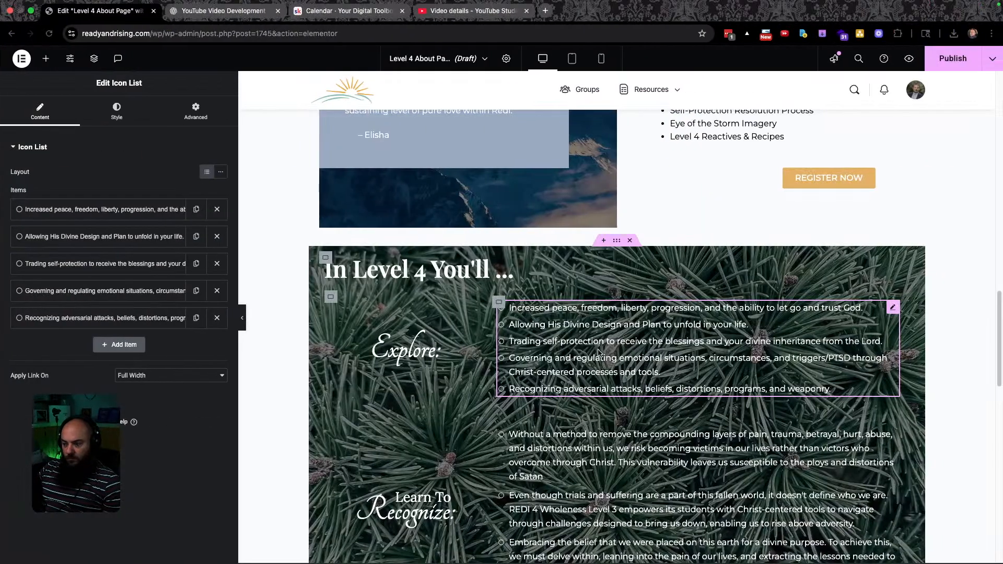
pyautogui.tripleClick(558, 357)
pyautogui.press('super+v')
# Replace the 'Recognizing adversarial attacks' item with the 'Serving from a place grounded' bullet.
pyautogui.hotkey('ctrl', 'Left')
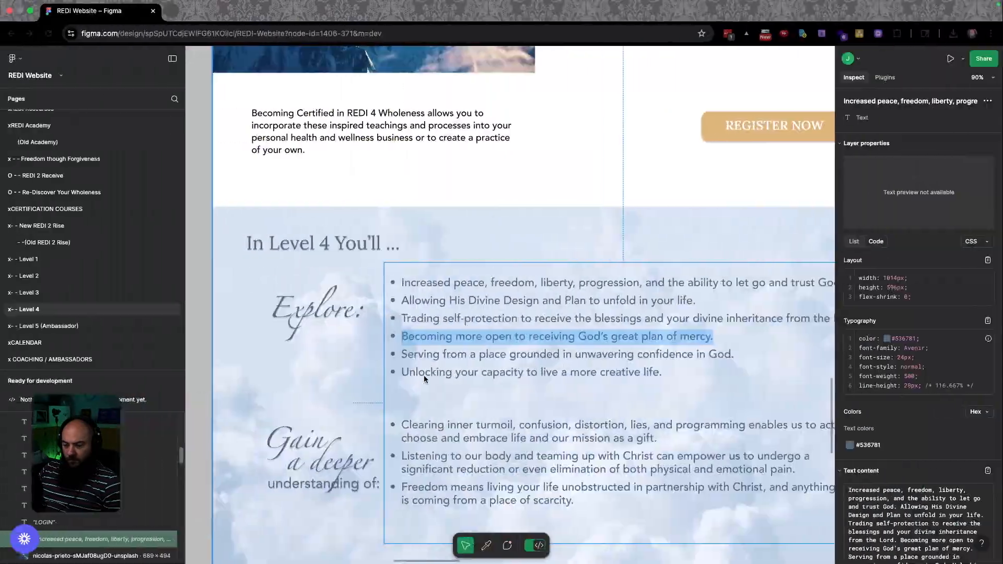
pyautogui.tripleClick(450, 354)
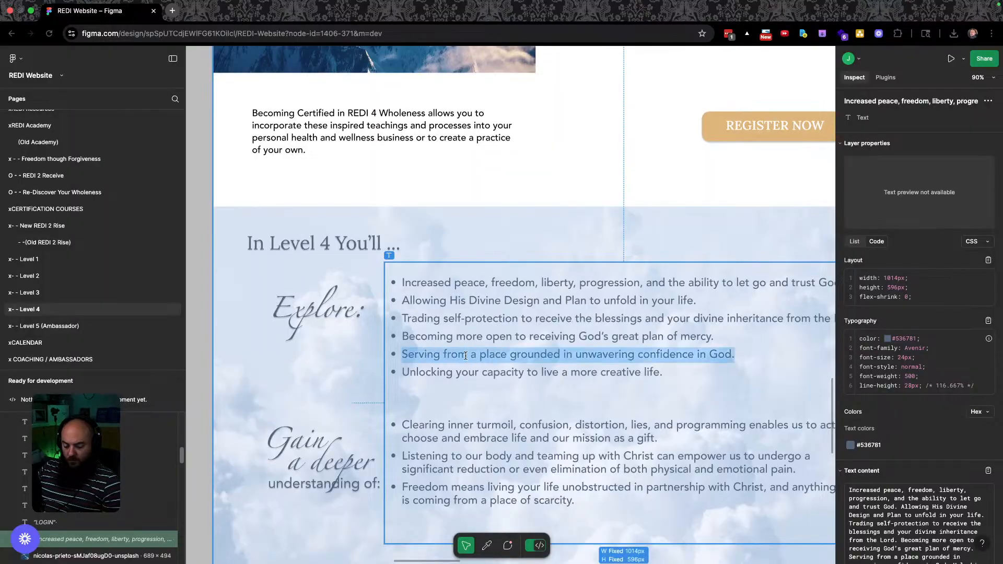
pyautogui.press('super+c')
pyautogui.hotkey('ctrl', 'Right')
pyautogui.tripleClick(560, 369)
pyautogui.press('super+v')
# Duplicate the fifth item and fill it with 'Unlocking your capacity to live a more creative life.'.
pyautogui.hotkey('ctrl', 'Left')
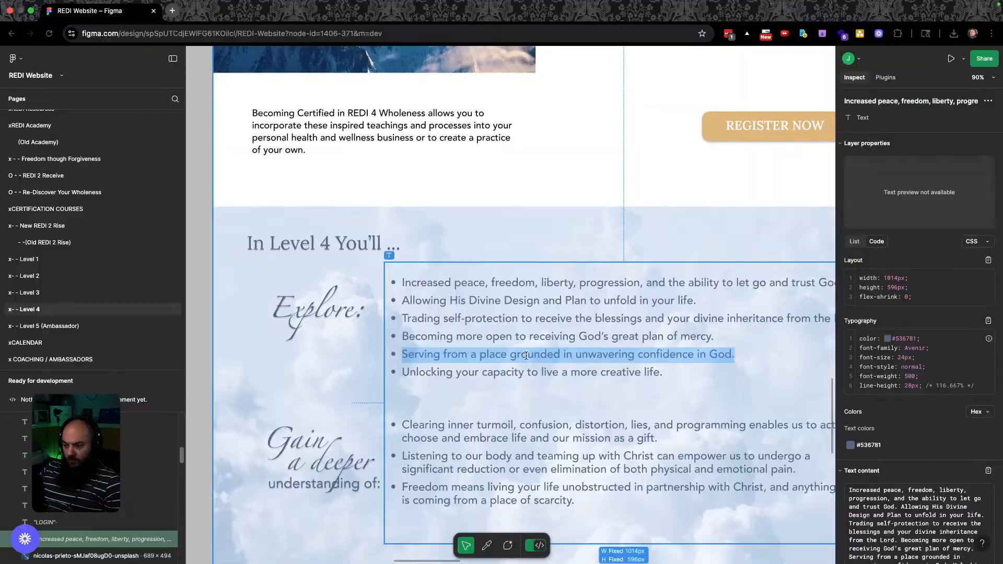
pyautogui.click(445, 377)
pyautogui.tripleClick(445, 374)
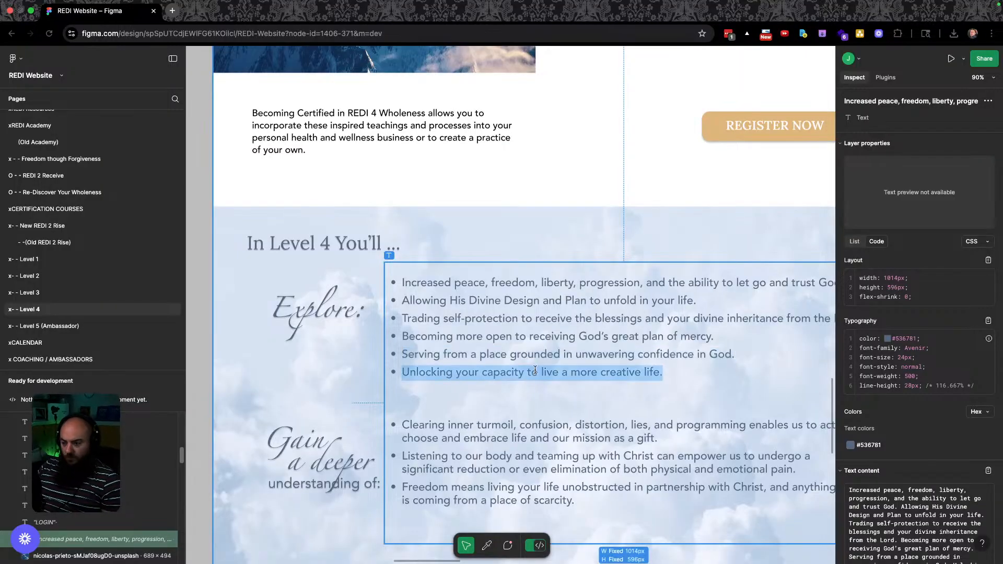
pyautogui.hotkey('ctrl', 'Right')
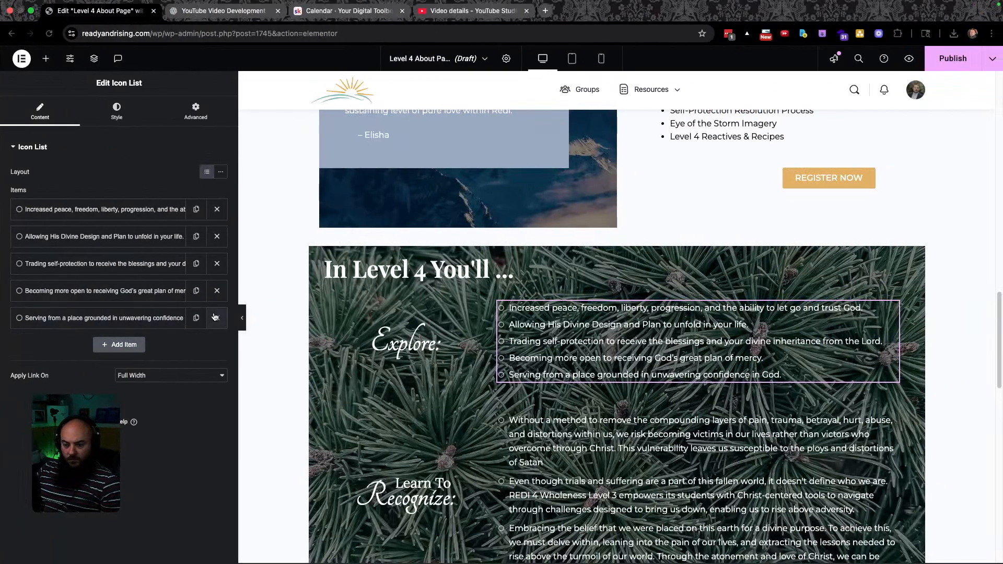
pyautogui.click(196, 317)
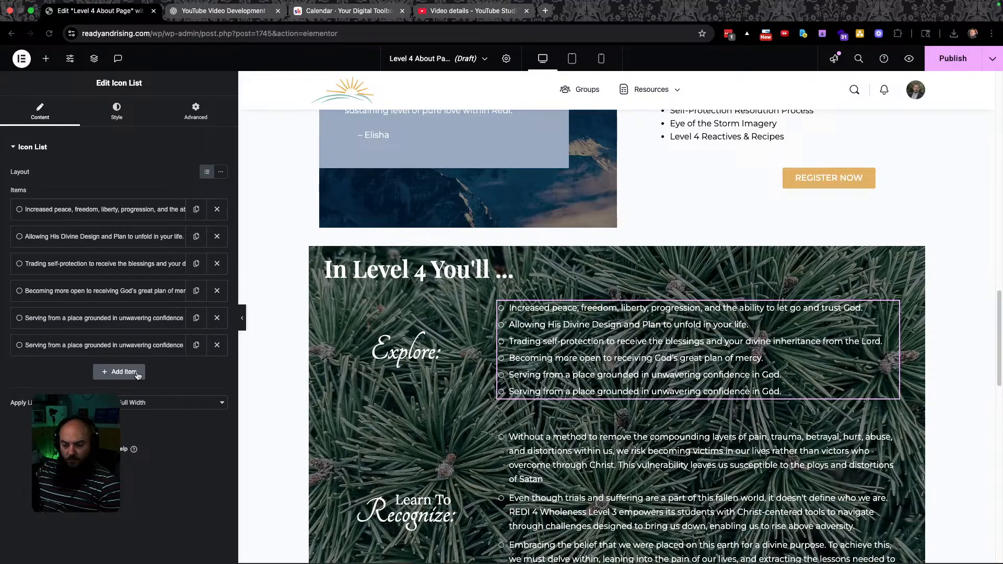
pyautogui.tripleClick(621, 389)
pyautogui.press('super+v')
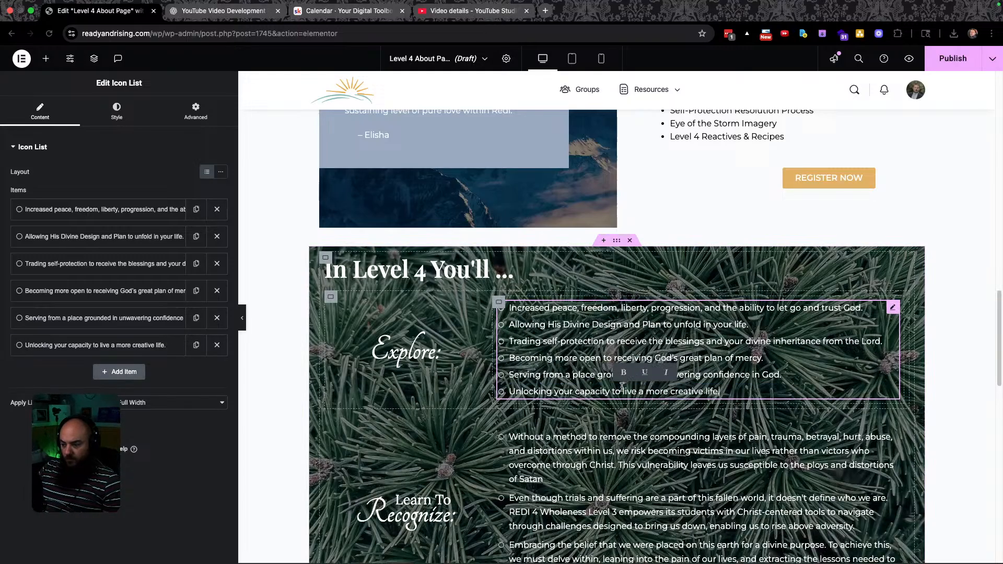
# Compare the six-item Explore list against the Figma design, scrolling down both.
pyautogui.press('super+grave')
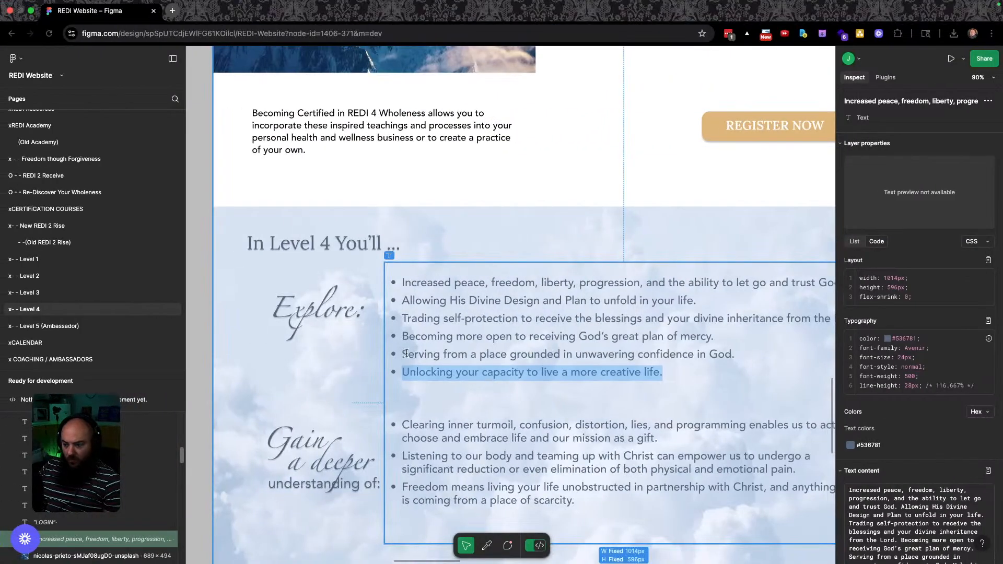
pyautogui.press('super+grave')
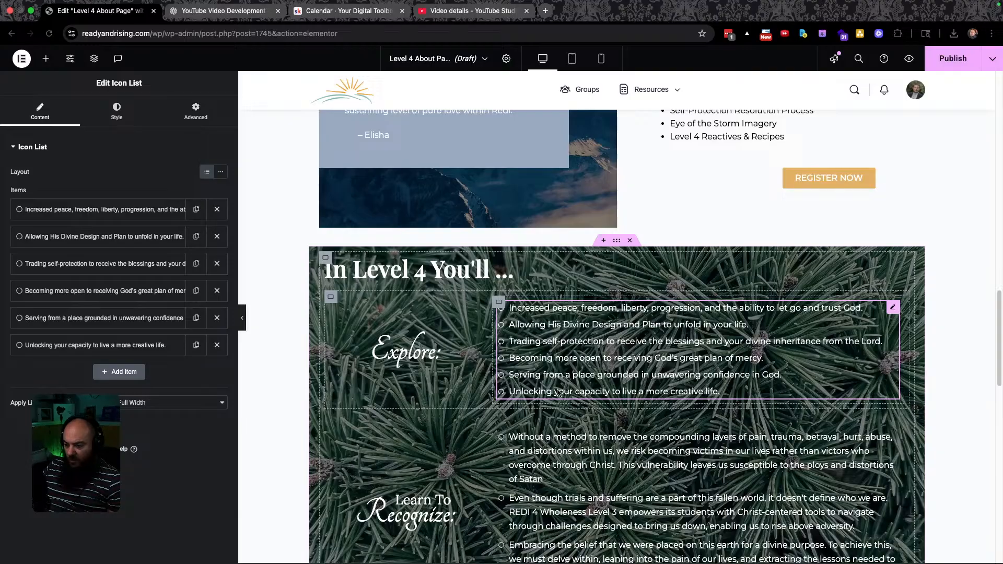
pyautogui.scroll(-2, 525, 337)
pyautogui.press('super+grave')
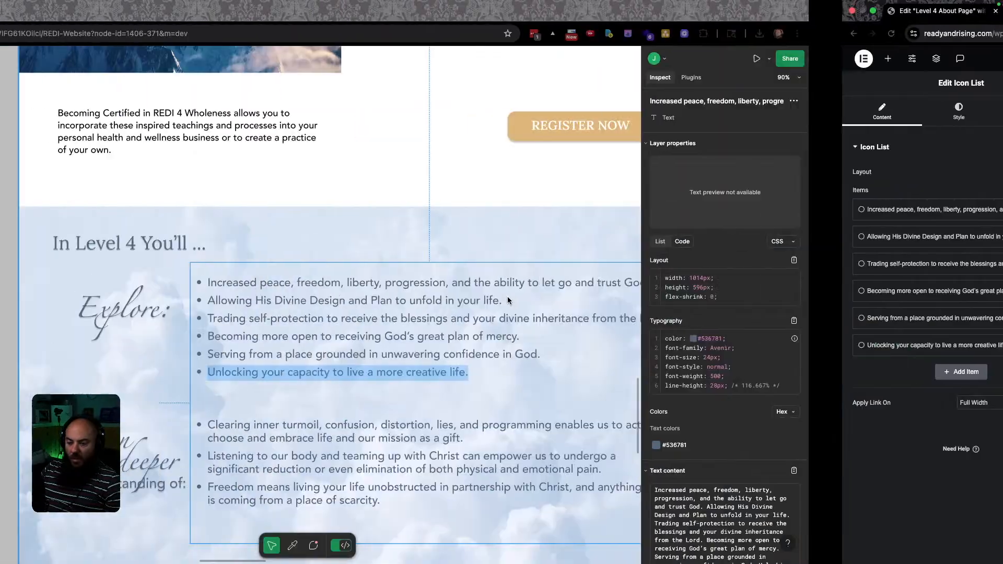
pyautogui.scroll(-5, 450, 307)
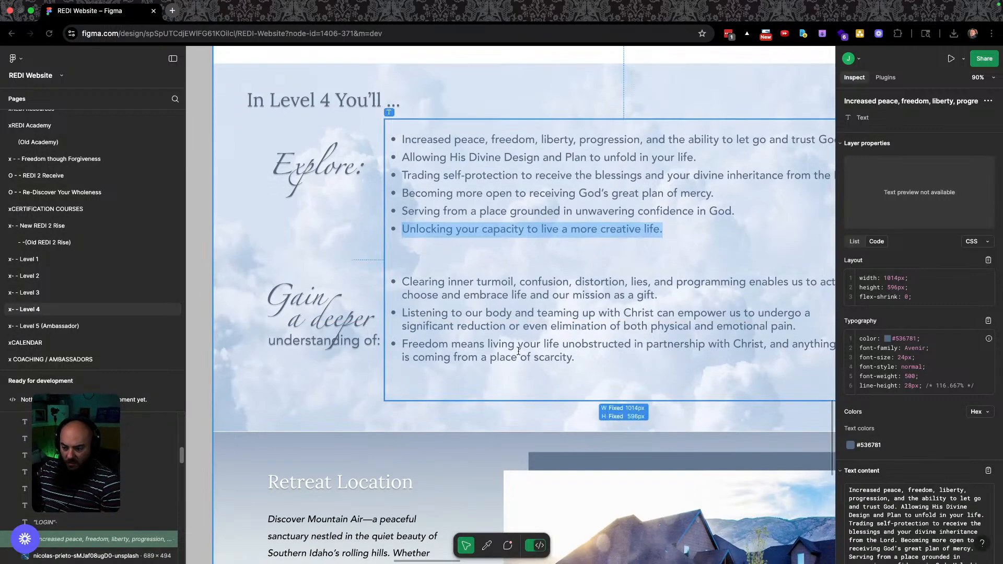
pyautogui.press('super+grave')
pyautogui.scroll(-5, 426, 271)
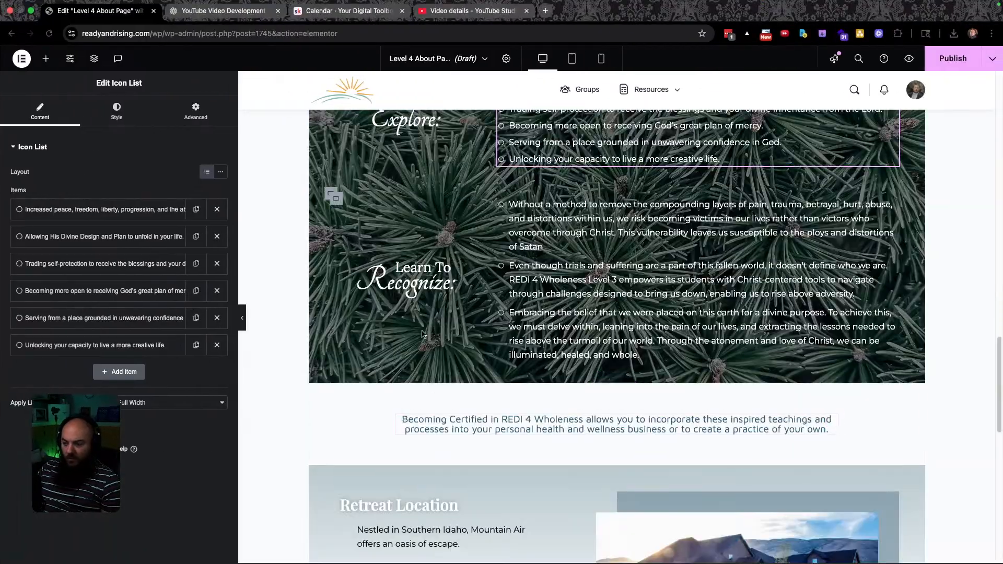
# Retype the word 'Recognize:' in the heading as 'Gain'.
pyautogui.click(450, 269)
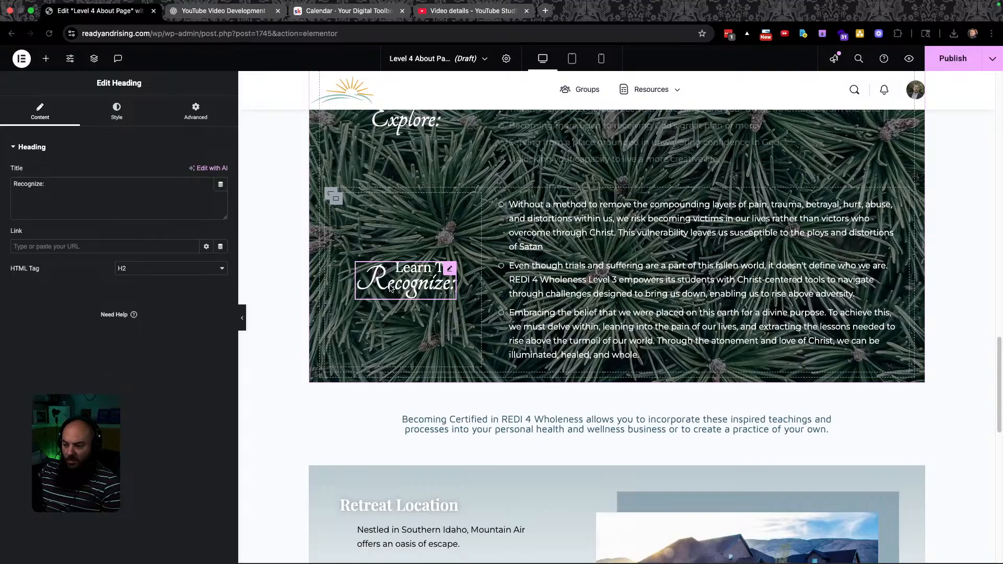
pyautogui.press('super+grave')
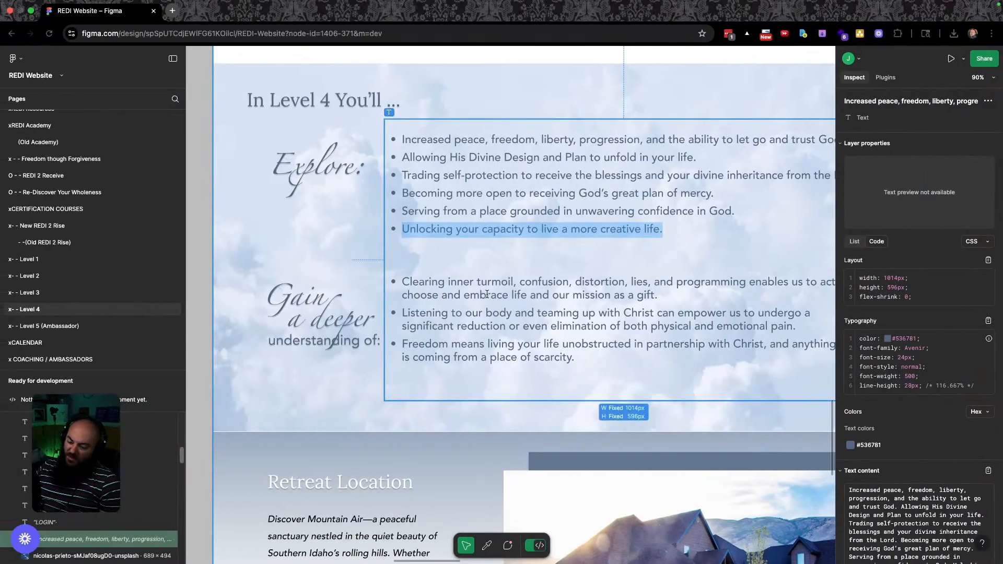
pyautogui.press('super+grave')
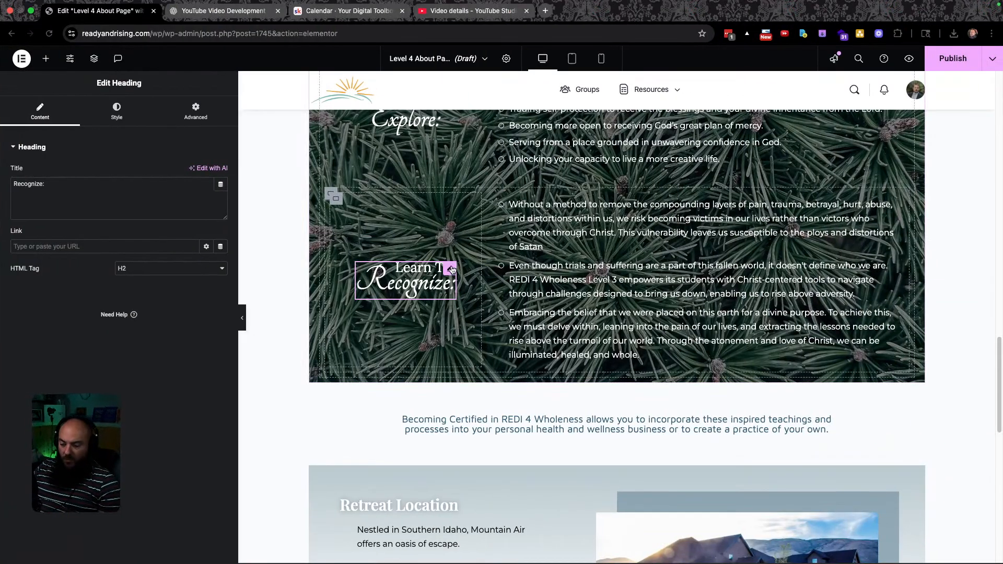
pyautogui.doubleClick(418, 305)
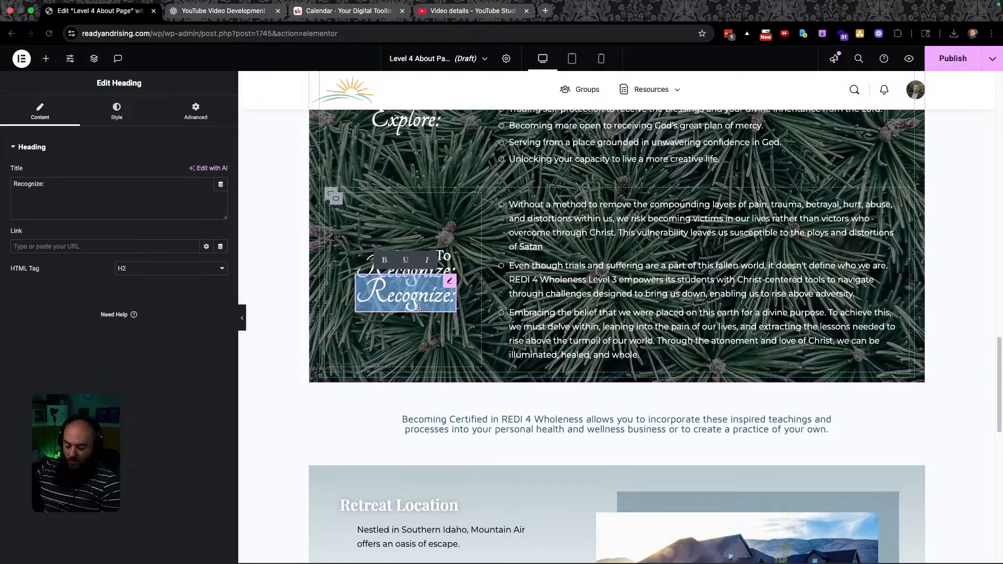
pyautogui.write('Gaionm')
pyautogui.press('BackSpace')
pyautogui.press('BackSpace')
pyautogui.press('BackSpace')
pyautogui.write('n')
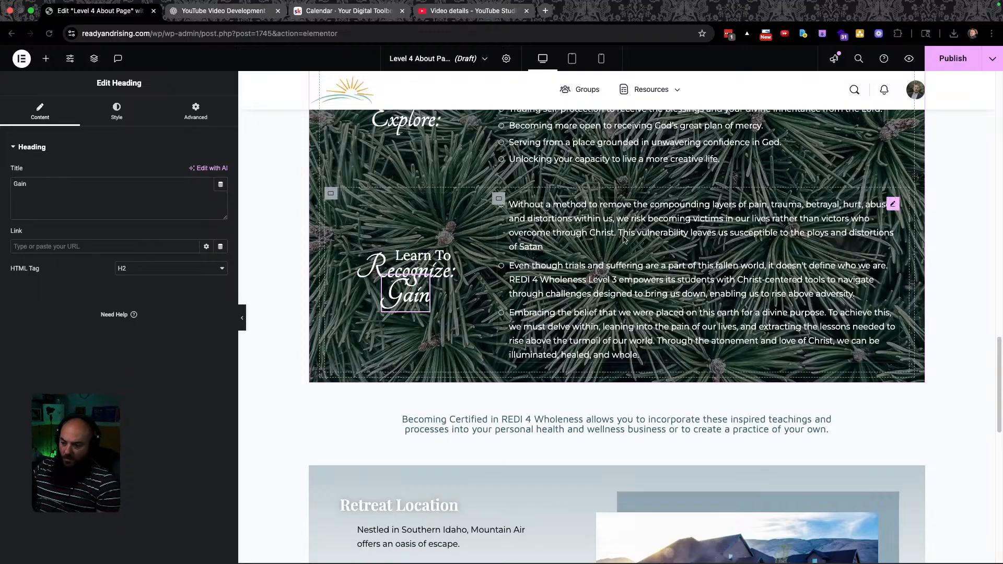
pyautogui.hotkey('ctrl', 'Left')
pyautogui.hotkey('ctrl', 'Right')
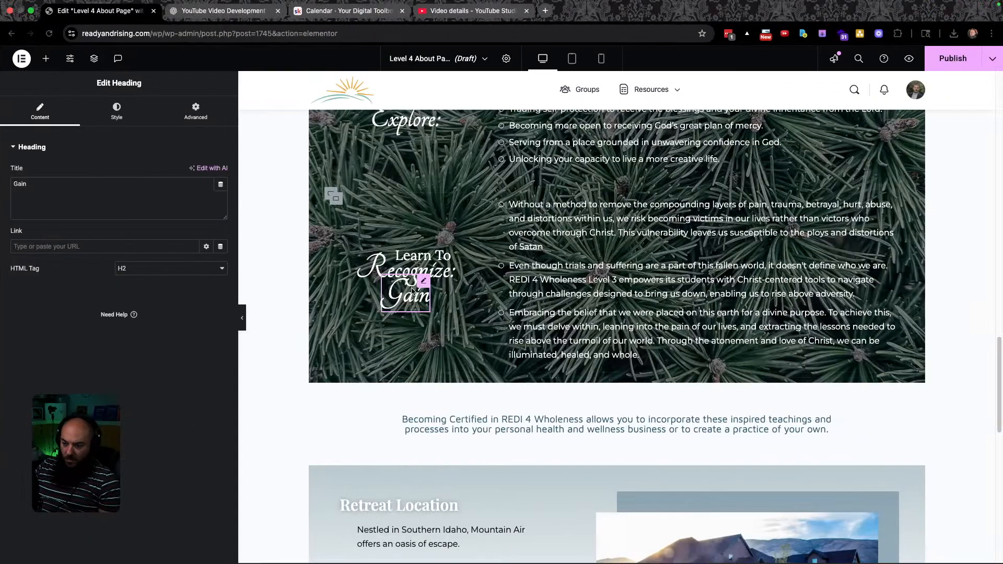
# Delete the leftover 'Recognize' text, leaving only a colon heading.
pyautogui.doubleClick(373, 272)
pyautogui.press('BackSpace')
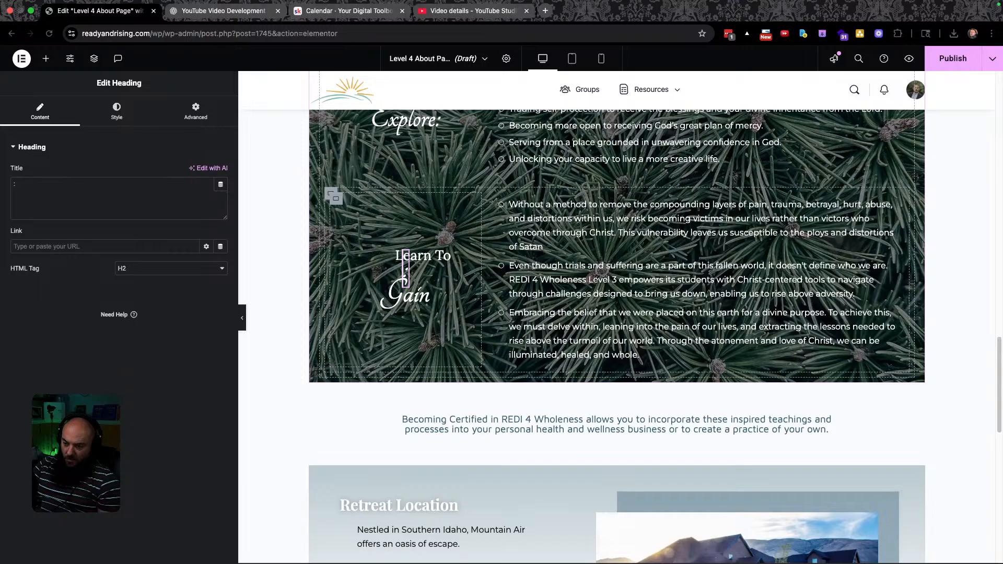
pyautogui.hotkey('ctrl', 'Left')
pyautogui.hotkey('ctrl', 'Right')
pyautogui.write('A')
pyautogui.press('BackSpace')
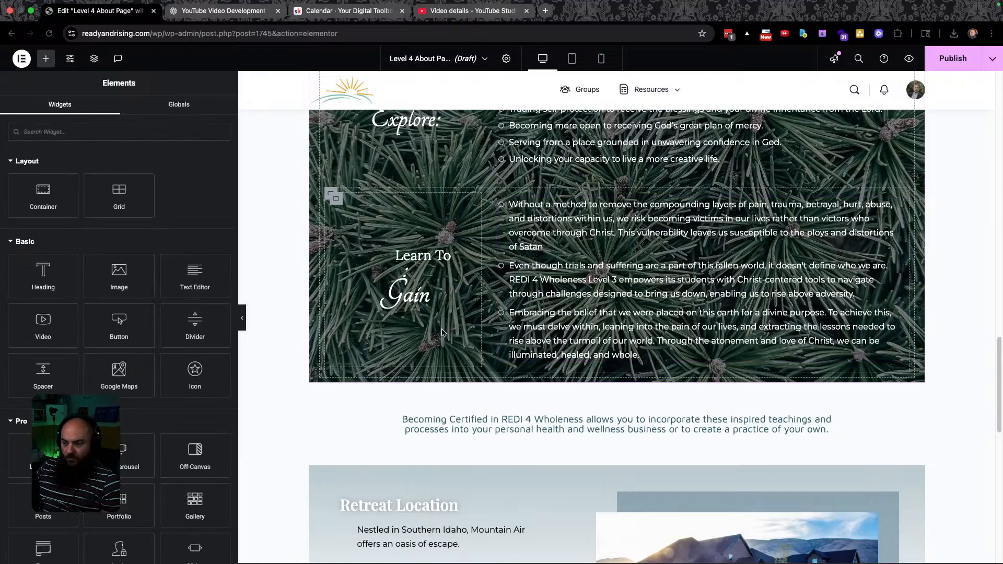
# Rewrite the small colon heading above Gain as 'a Deeper'.
pyautogui.click(408, 269)
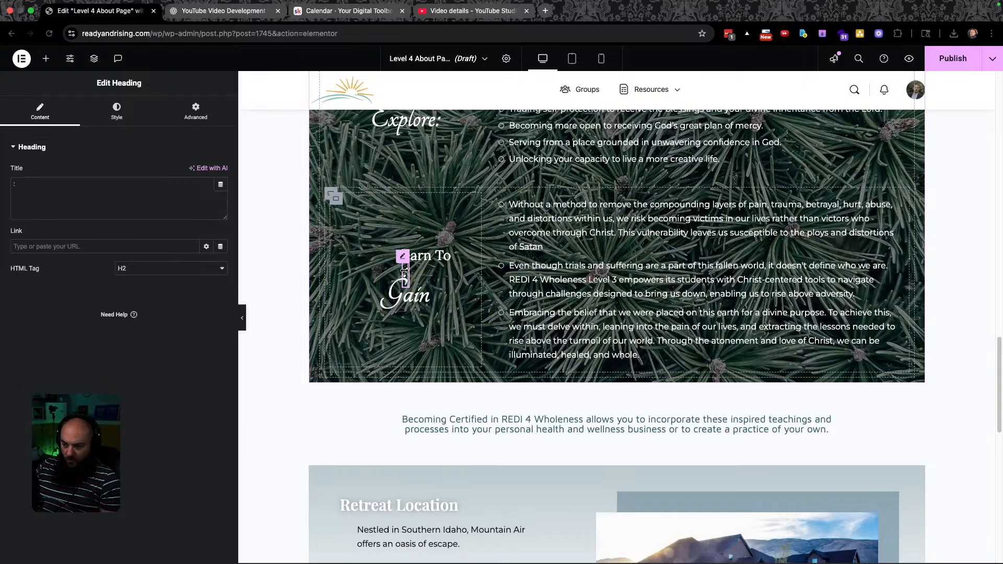
pyautogui.doubleClick(406, 269)
pyautogui.write('a Deepr')
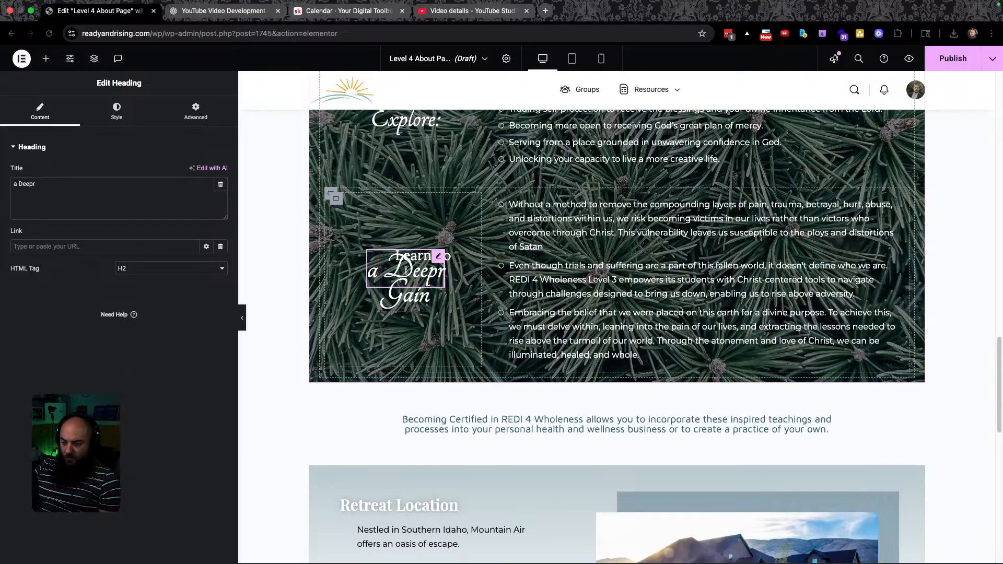
pyautogui.press('BackSpace')
pyautogui.write('er')
pyautogui.hotkey('ctrl', 'Left')
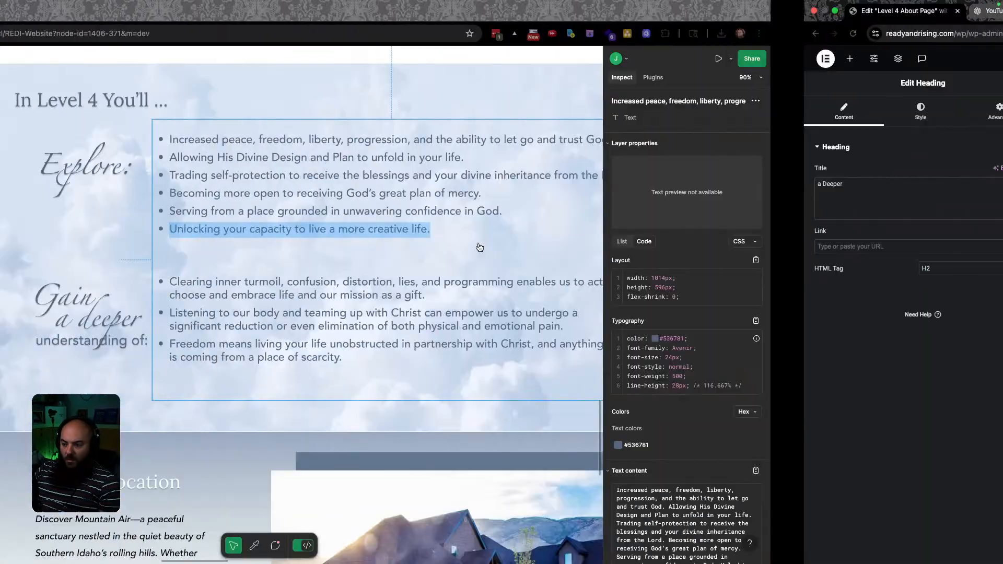
pyautogui.hotkey('ctrl', 'Right')
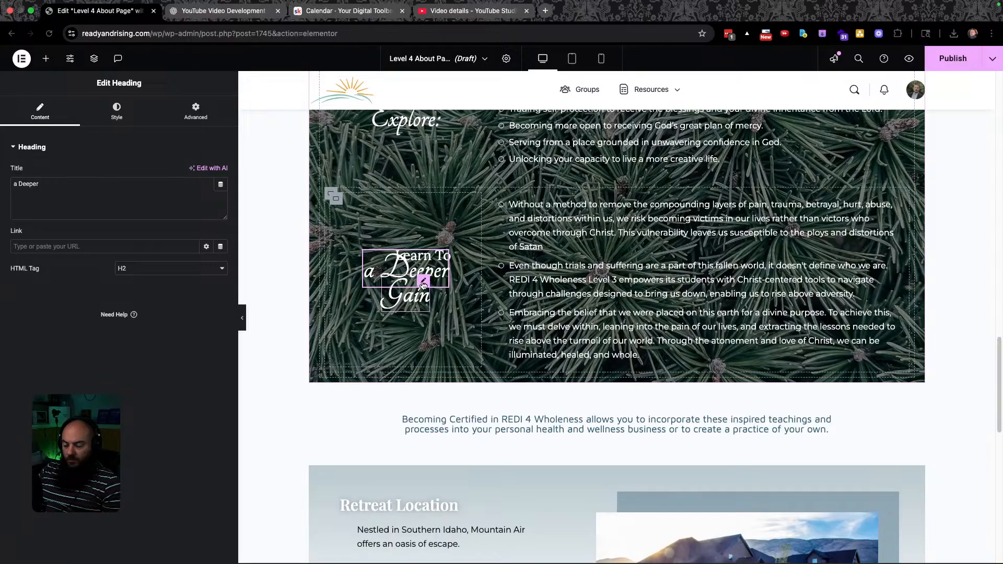
pyautogui.click(94, 60)
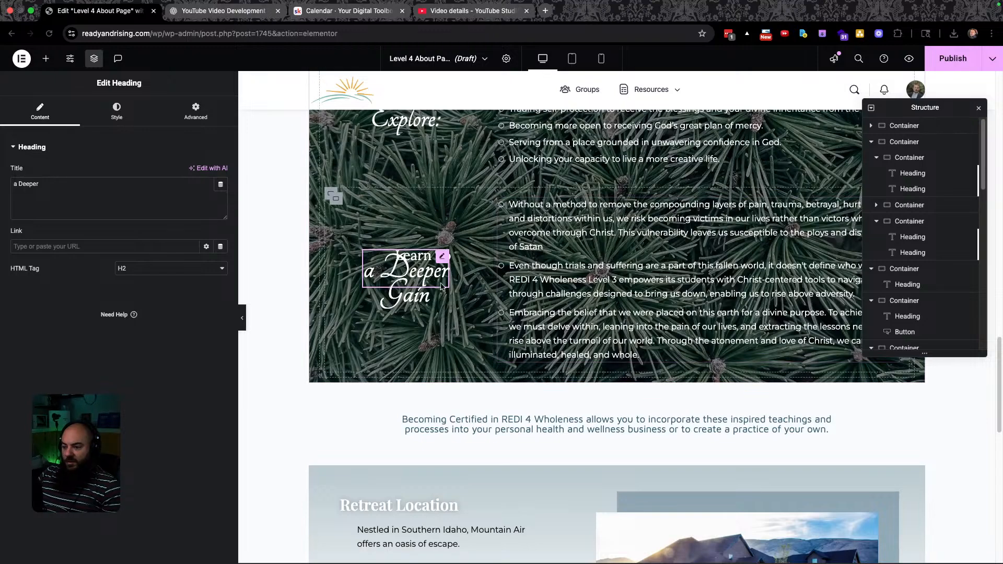
# In the Structure outline, move the Gain heading to the top and Learn To to the bottom.
pyautogui.scroll(-5, 935, 245)
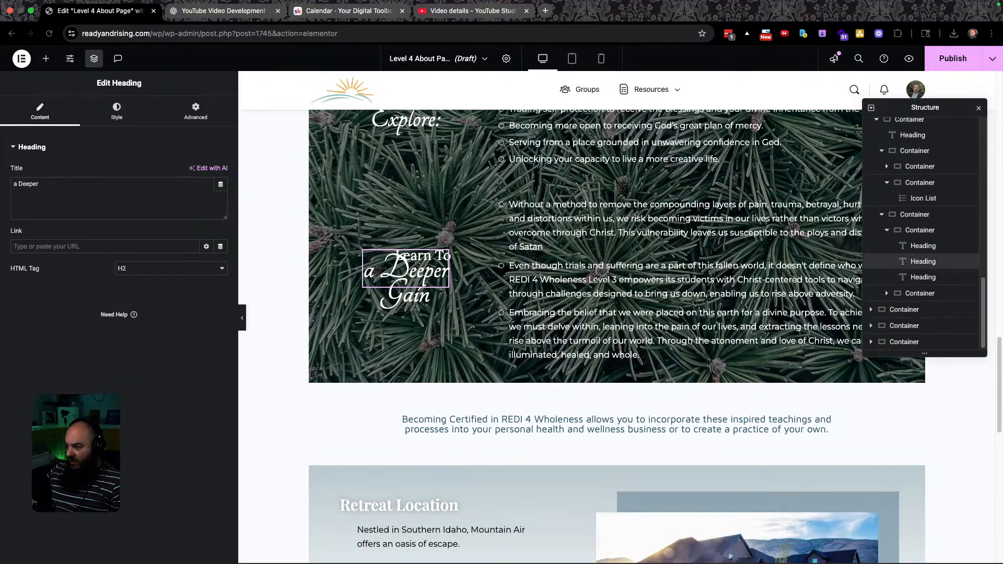
pyautogui.click(921, 258)
pyautogui.moveTo(920, 258); pyautogui.dragTo(921, 268)
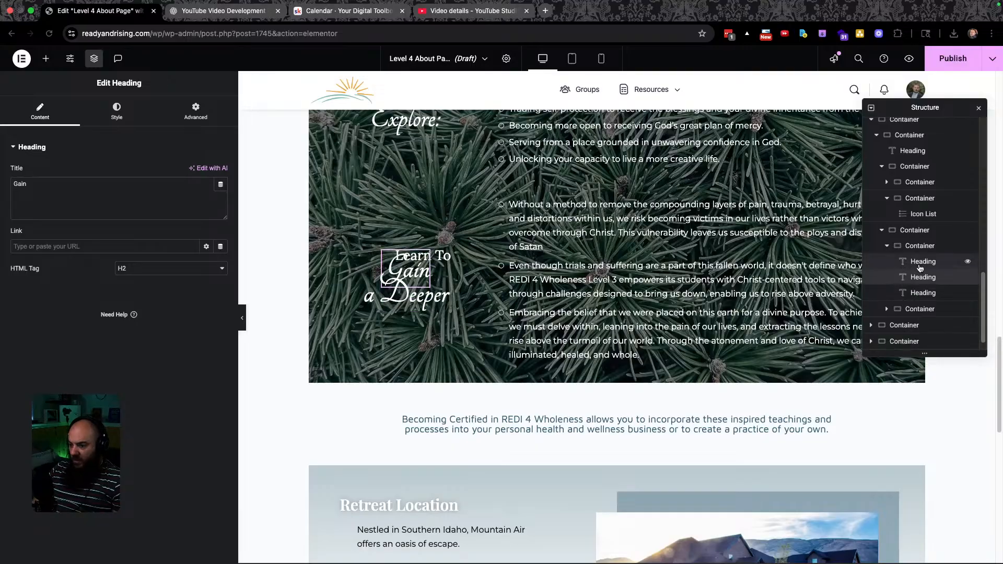
pyautogui.hotkey('ctrl', 'Left')
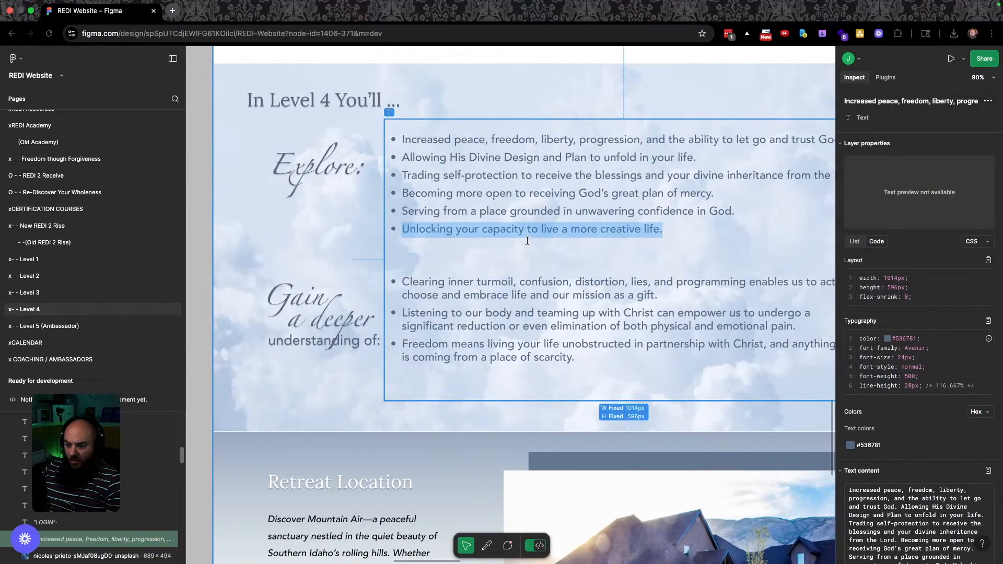
pyautogui.hotkey('ctrl', 'Right')
pyautogui.moveTo(933, 266); pyautogui.dragTo(938, 303)
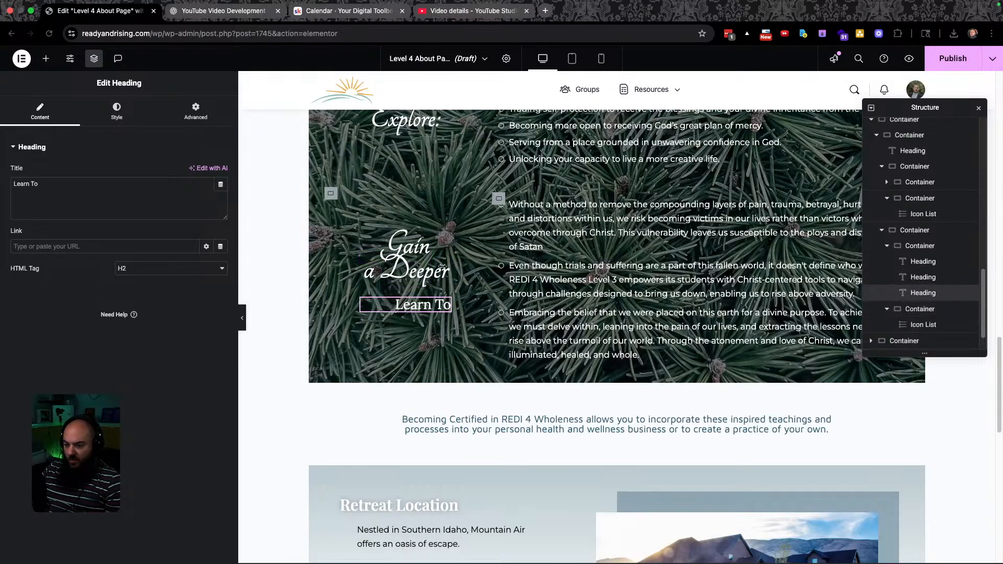
# Replace the Learn To heading text with 'understanding of'.
pyautogui.tripleClick(410, 307)
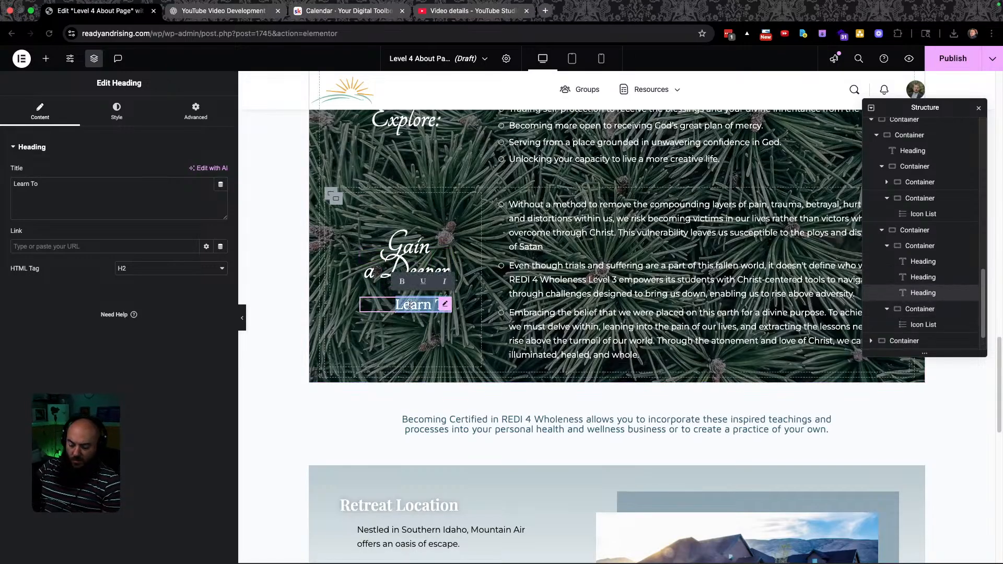
pyautogui.press('BackSpace')
pyautogui.write('Unde')
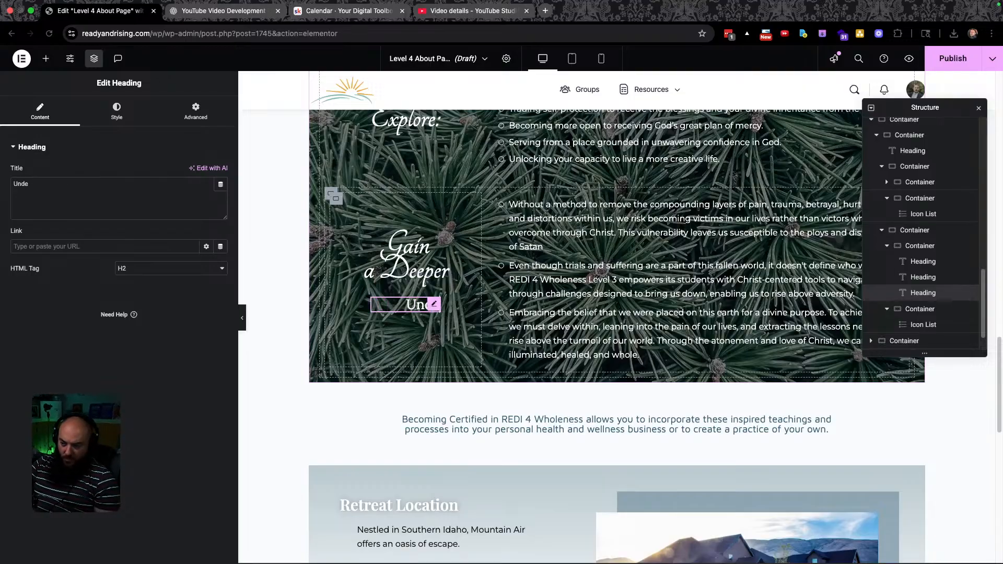
pyautogui.hotkey('ctrl', 'Left')
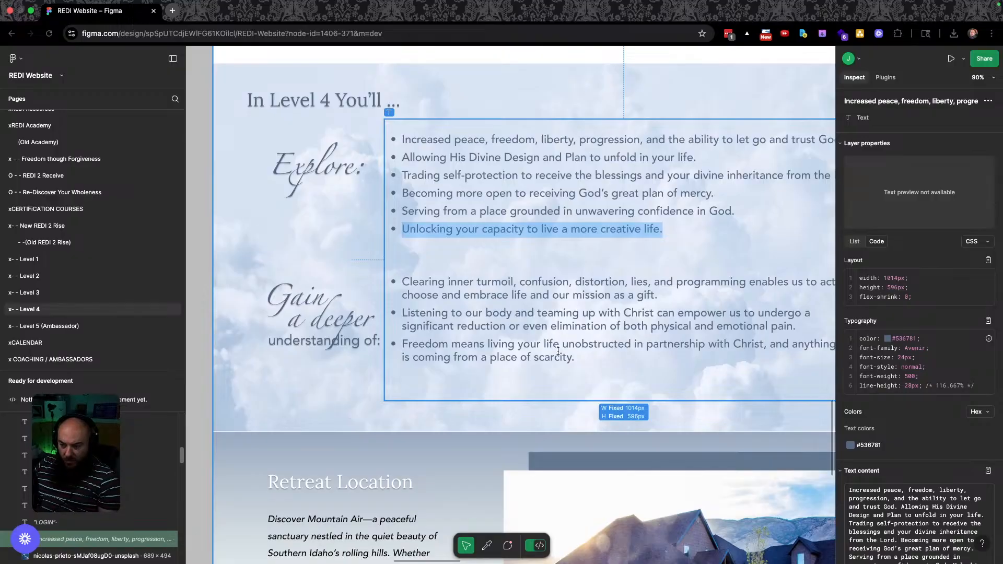
pyautogui.hotkey('ctrl', 'Right')
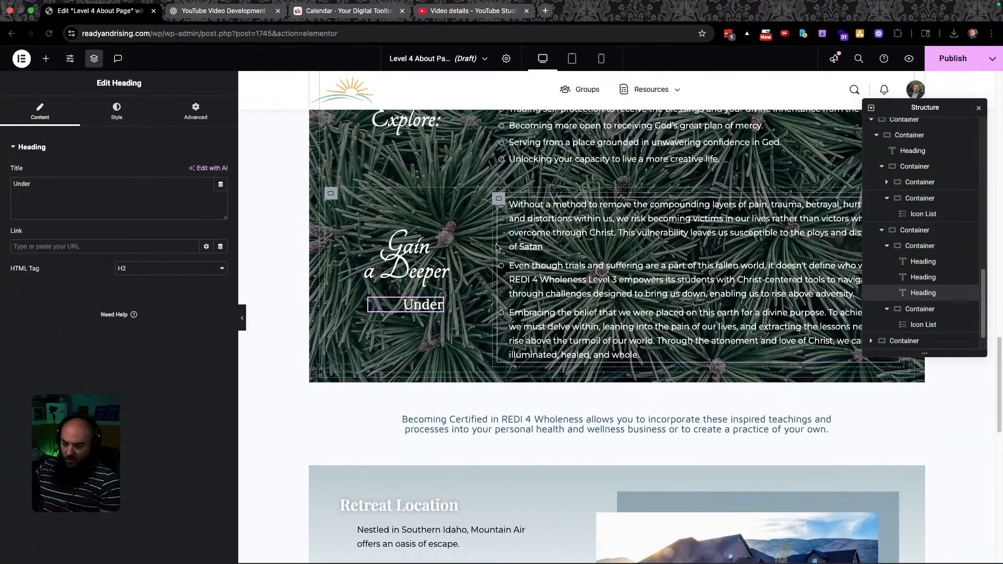
pyautogui.write('understani')
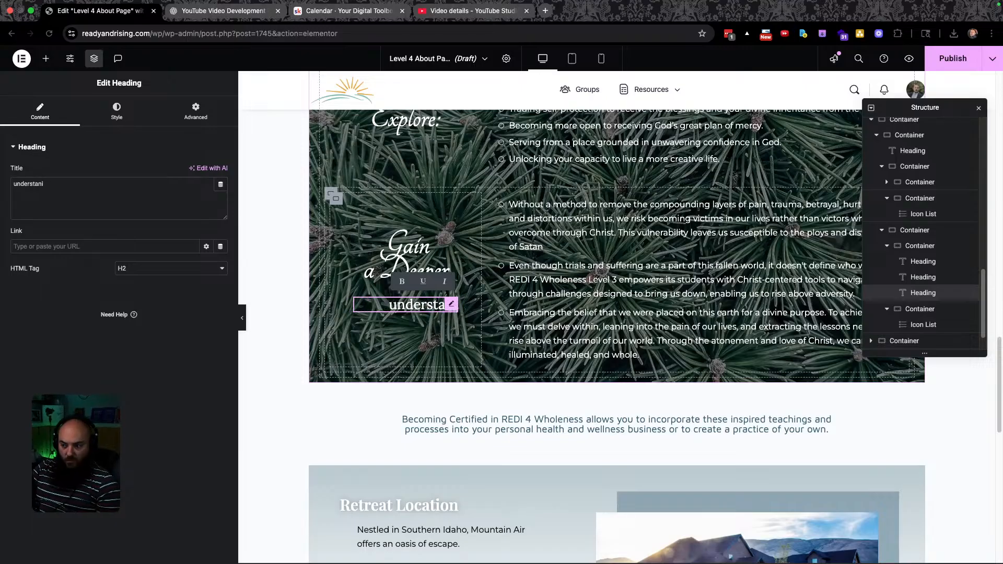
pyautogui.press('BackSpace')
pyautogui.press('BackSpace')
pyautogui.write('tanding')
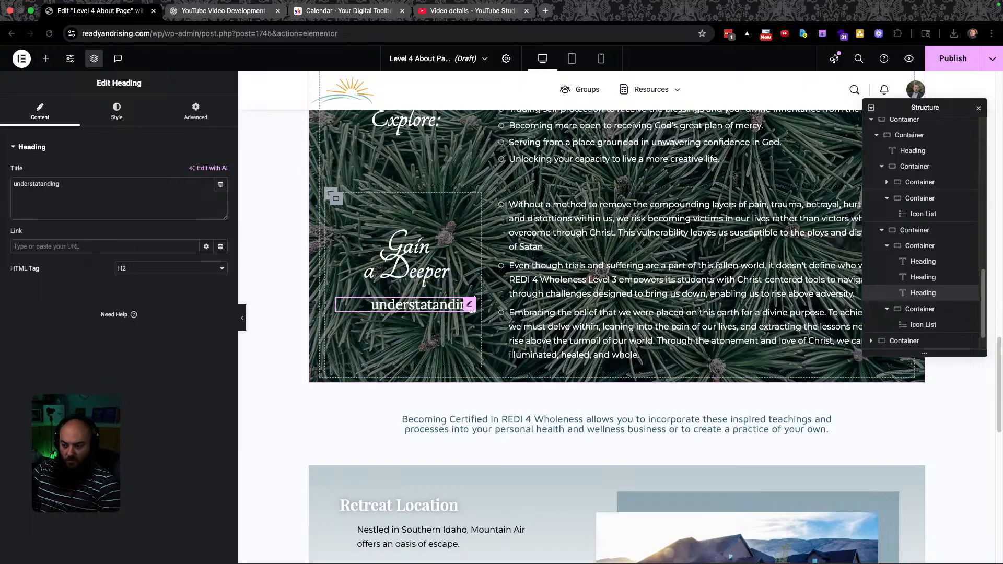
pyautogui.press('BackSpace')
pyautogui.press('BackSpace')
pyautogui.press('BackSpace')
pyautogui.press('BackSpace')
pyautogui.press('BackSpace')
pyautogui.press('BackSpace')
pyautogui.press('BackSpace')
pyautogui.press('BackSpace')
pyautogui.press('BackSpace')
pyautogui.press('BackSpace')
pyautogui.press('BackSpace')
pyautogui.press('BackSpace')
pyautogui.press('BackSpace')
pyautogui.press('BackSpace')
pyautogui.press('BackSpace')
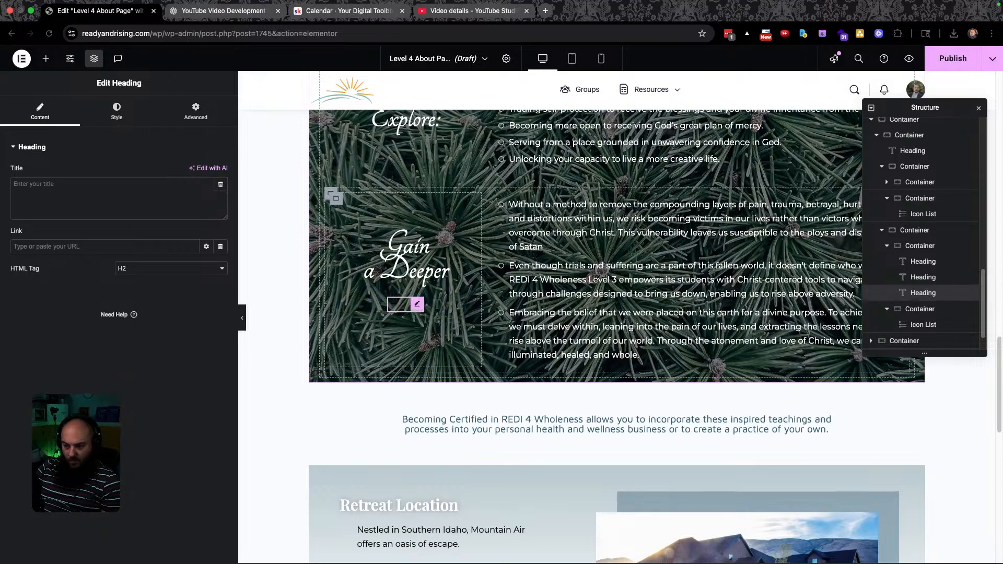
pyautogui.write('under')
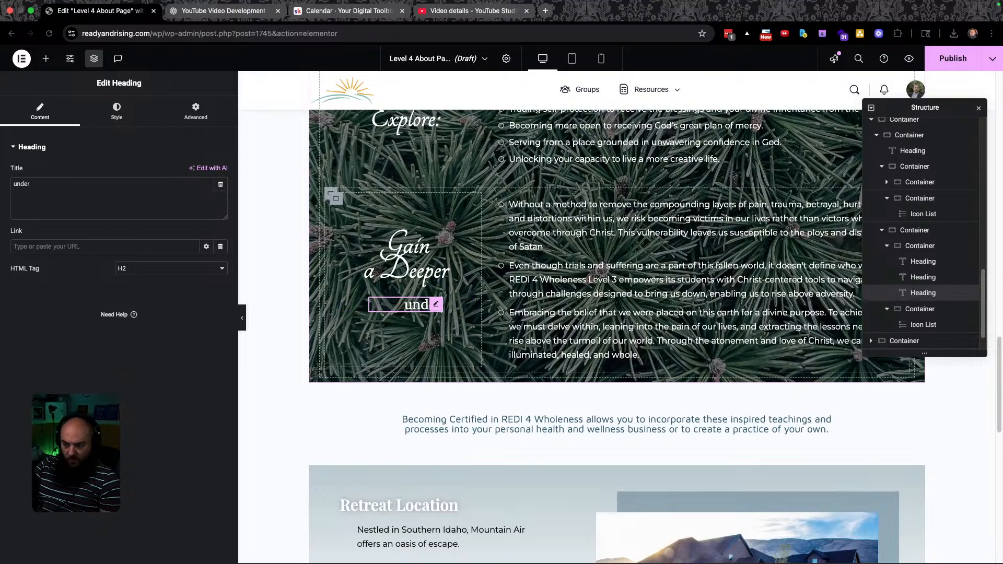
pyautogui.write('standing of')
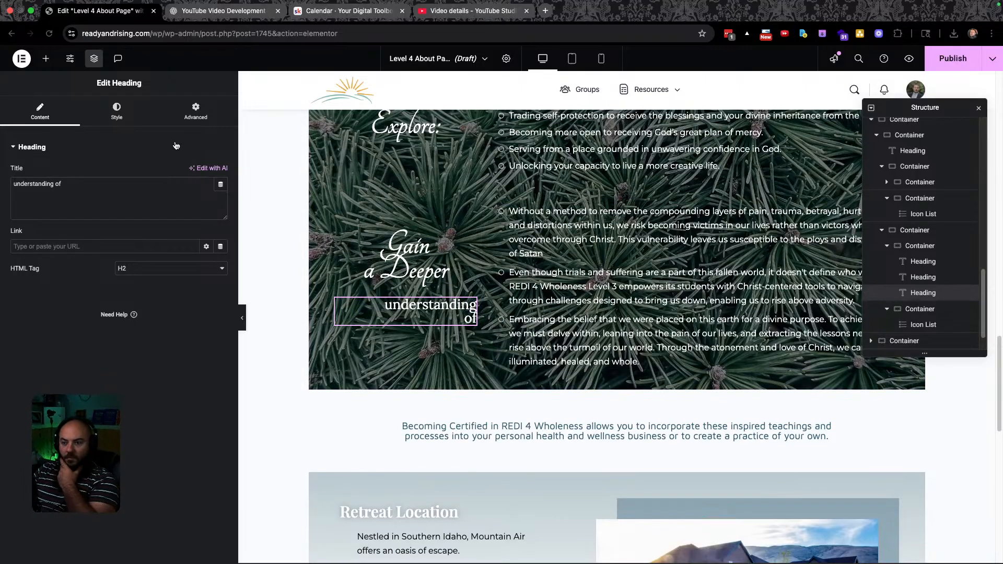
# Set the 'understanding of' heading's left padding to 0.
pyautogui.click(116, 111)
pyautogui.click(195, 111)
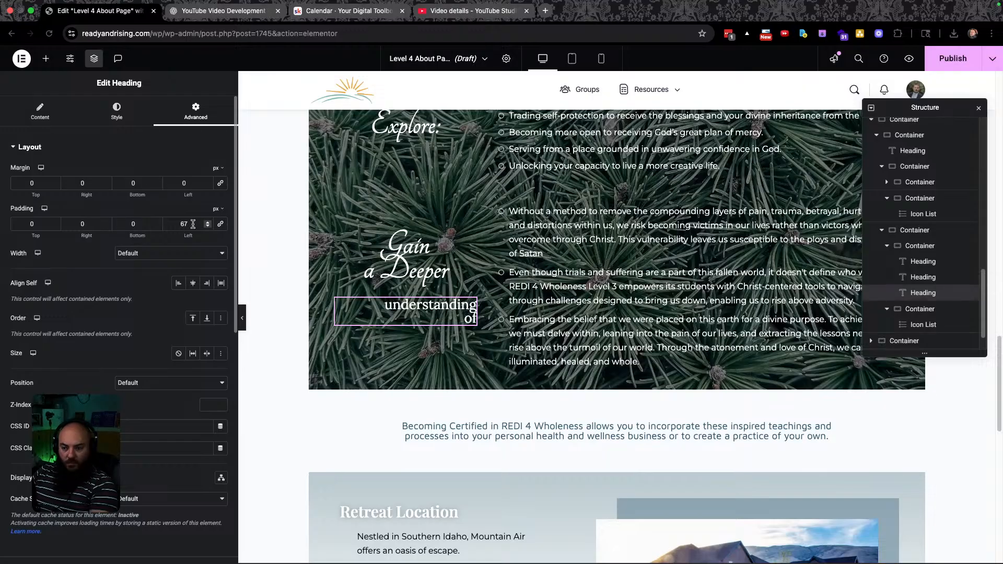
pyautogui.write('0')
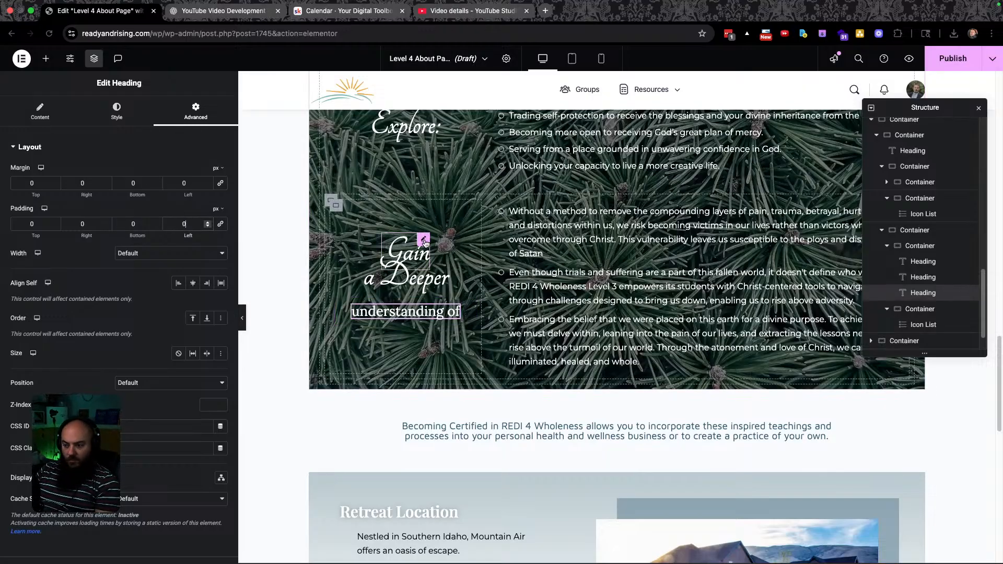
pyautogui.click(424, 240)
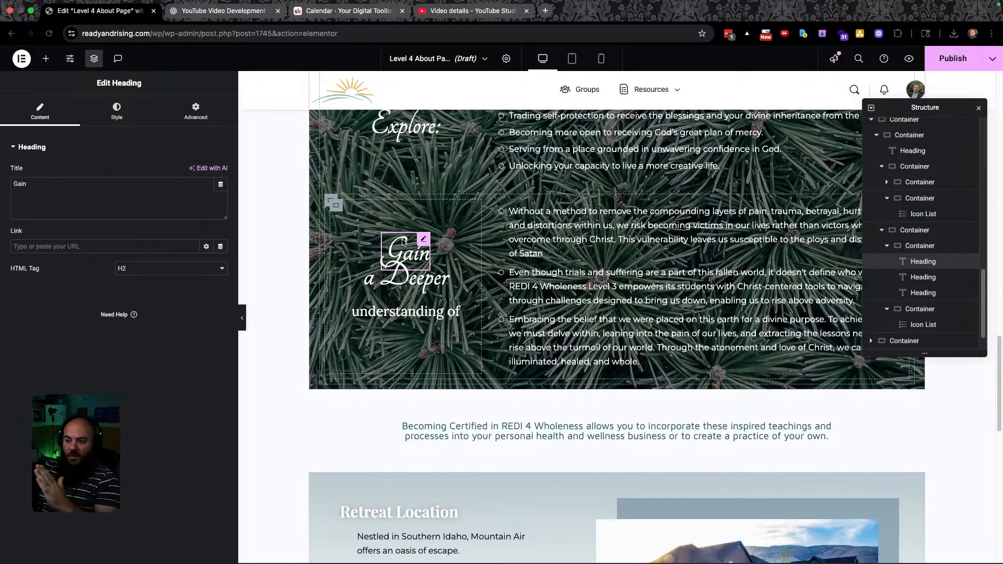
# Tune the Gain heading's padding, stepping the right padding up to 168, then entering 0.
pyautogui.click(197, 116)
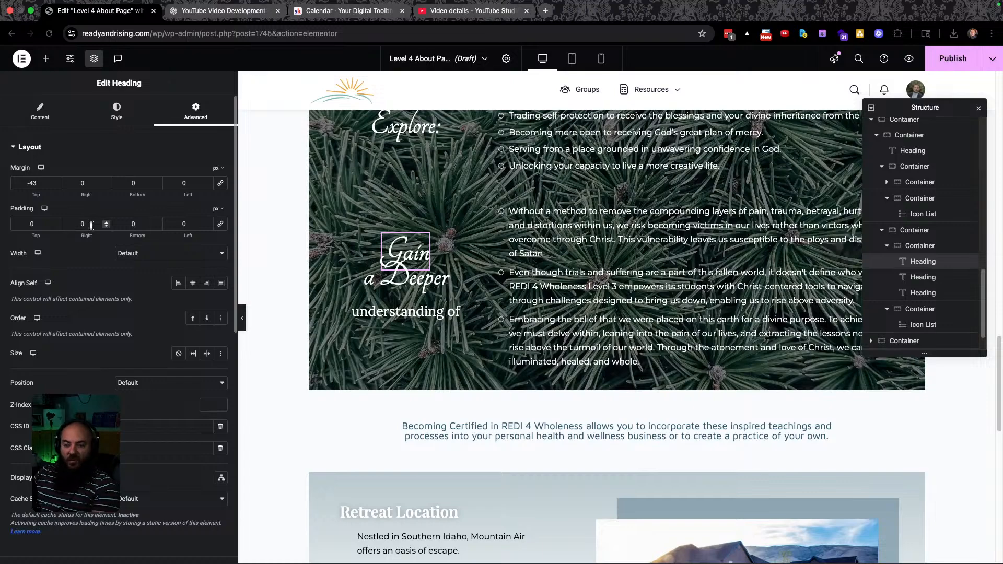
pyautogui.press('Up')
pyautogui.press('Up')
pyautogui.press('Up')
pyautogui.press('Up')
pyautogui.press('Up')
pyautogui.press('Up')
pyautogui.press('Up')
pyautogui.press('Up')
pyautogui.press('Up')
pyautogui.press('Up')
pyautogui.press('Up')
pyautogui.press('Up')
pyautogui.press('Up')
pyautogui.press('Up')
pyautogui.press('Up')
pyautogui.press('Up')
pyautogui.press('Up')
pyautogui.press('Up')
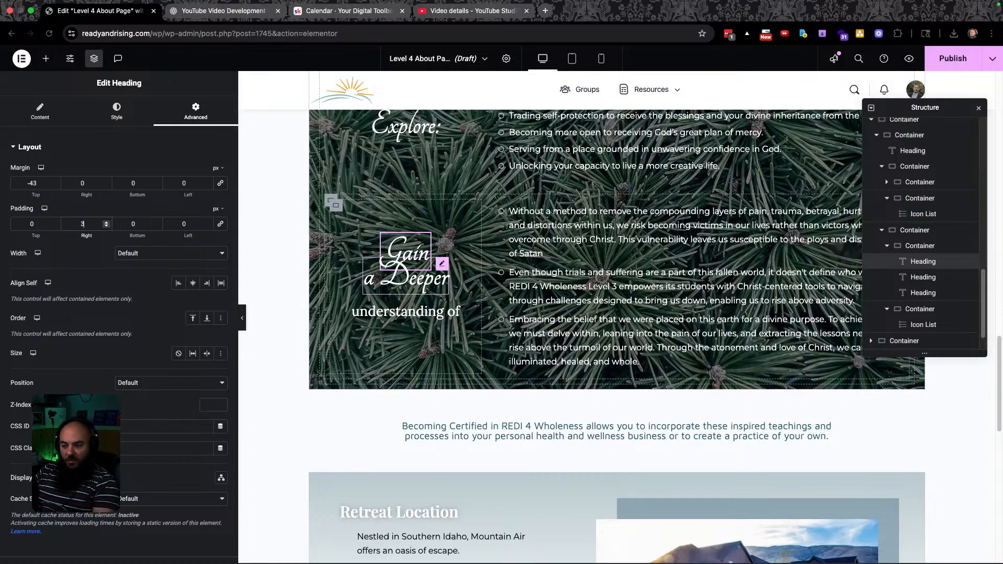
pyautogui.press('Up')
pyautogui.press('Up')
pyautogui.press('Up')
pyautogui.press('Up')
pyautogui.press('Up')
pyautogui.press('Up')
pyautogui.press('Up')
pyautogui.press('Up')
pyautogui.press('Up')
pyautogui.press('Up')
pyautogui.press('Up')
pyautogui.press('Up')
pyautogui.press('Up')
pyautogui.press('Up')
pyautogui.press('Up')
pyautogui.press('Up')
pyautogui.press('Up')
pyautogui.press('Up')
pyautogui.press('Up')
pyautogui.press('Up')
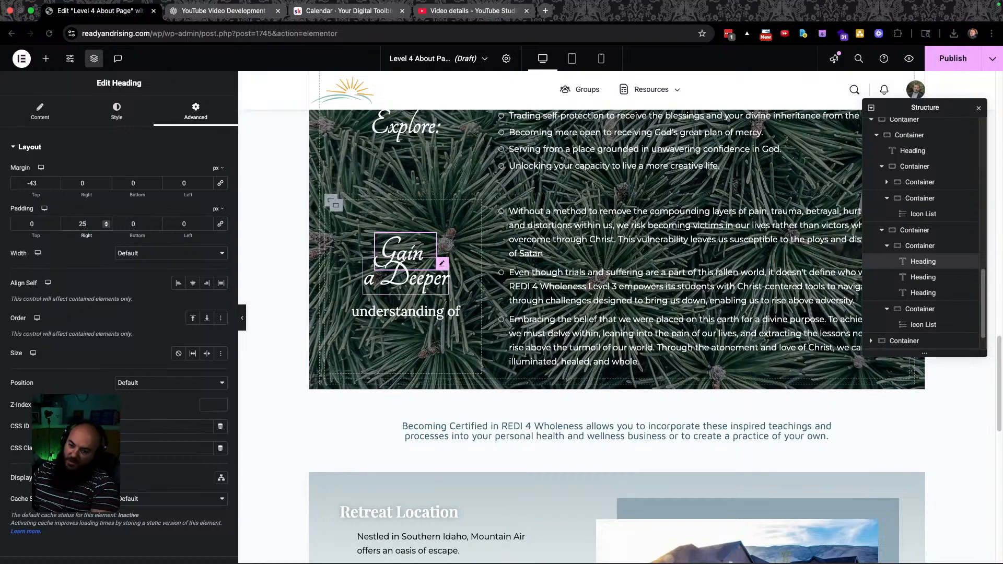
pyautogui.press('Up')
pyautogui.press('Up')
pyautogui.press('Up')
pyautogui.press('Up')
pyautogui.press('Up')
pyautogui.press('Up')
pyautogui.press('Up')
pyautogui.press('Up')
pyautogui.press('Up')
pyautogui.press('Up')
pyautogui.press('Up')
pyautogui.press('Up')
pyautogui.press('Up')
pyautogui.press('Up')
pyautogui.press('Up')
pyautogui.press('Up')
pyautogui.press('Up')
pyautogui.press('Up')
pyautogui.press('Up')
pyautogui.press('Up')
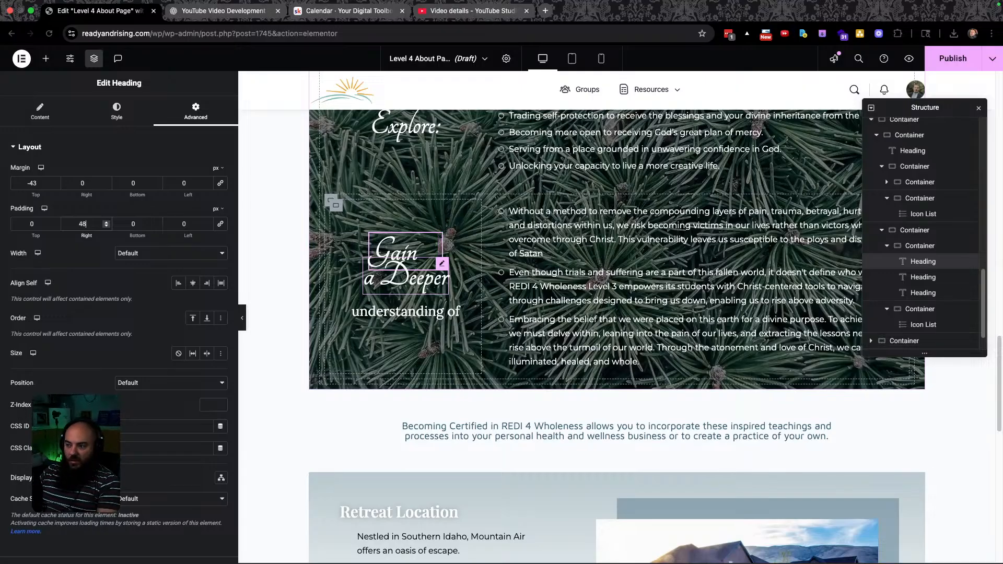
pyautogui.press('Up')
pyautogui.press('Up')
pyautogui.press('Up')
pyautogui.press('Up')
pyautogui.press('Up')
pyautogui.press('Up')
pyautogui.press('Up')
pyautogui.press('Up')
pyautogui.press('Up')
pyautogui.press('Up')
pyautogui.press('Up')
pyautogui.press('Up')
pyautogui.press('Up')
pyautogui.press('Up')
pyautogui.press('Up')
pyautogui.press('Up')
pyautogui.press('Up')
pyautogui.press('Up')
pyautogui.press('Up')
pyautogui.press('Up')
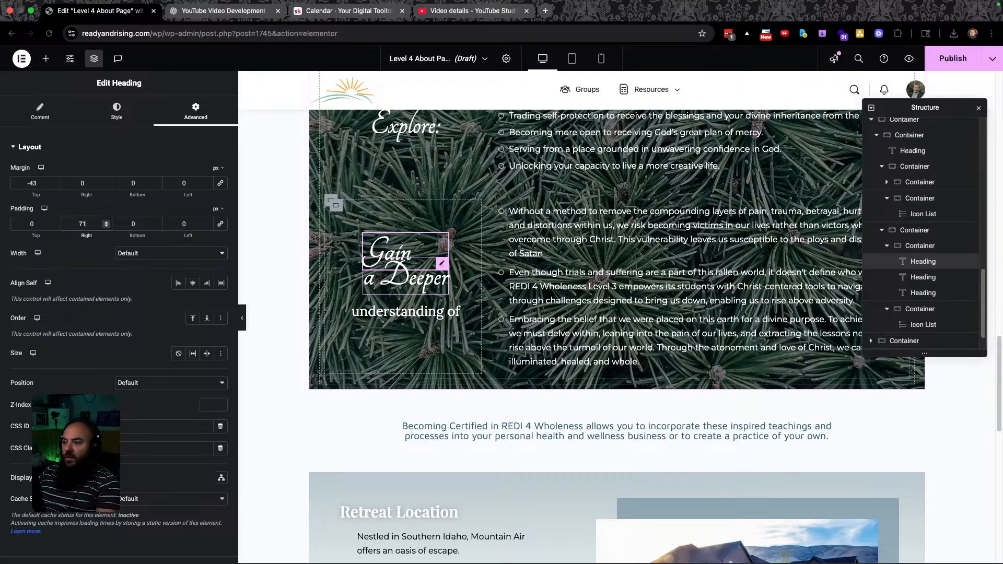
pyautogui.press('Up')
pyautogui.press('Up')
pyautogui.press('Up')
pyautogui.press('Up')
pyautogui.press('Up')
pyautogui.press('Up')
pyautogui.press('Up')
pyautogui.press('Up')
pyautogui.press('Up')
pyautogui.press('Up')
pyautogui.press('Up')
pyautogui.press('Up')
pyautogui.press('Up')
pyautogui.press('Up')
pyautogui.press('Up')
pyautogui.press('Up')
pyautogui.press('Up')
pyautogui.press('Up')
pyautogui.press('Up')
pyautogui.press('Up')
pyautogui.press('Up')
pyautogui.press('Up')
pyautogui.press('Up')
pyautogui.press('Up')
pyautogui.press('Up')
pyautogui.press('Up')
pyautogui.press('Up')
pyautogui.press('Up')
pyautogui.press('Up')
pyautogui.press('Up')
pyautogui.press('Up')
pyautogui.press('Up')
pyautogui.press('Up')
pyautogui.press('Up')
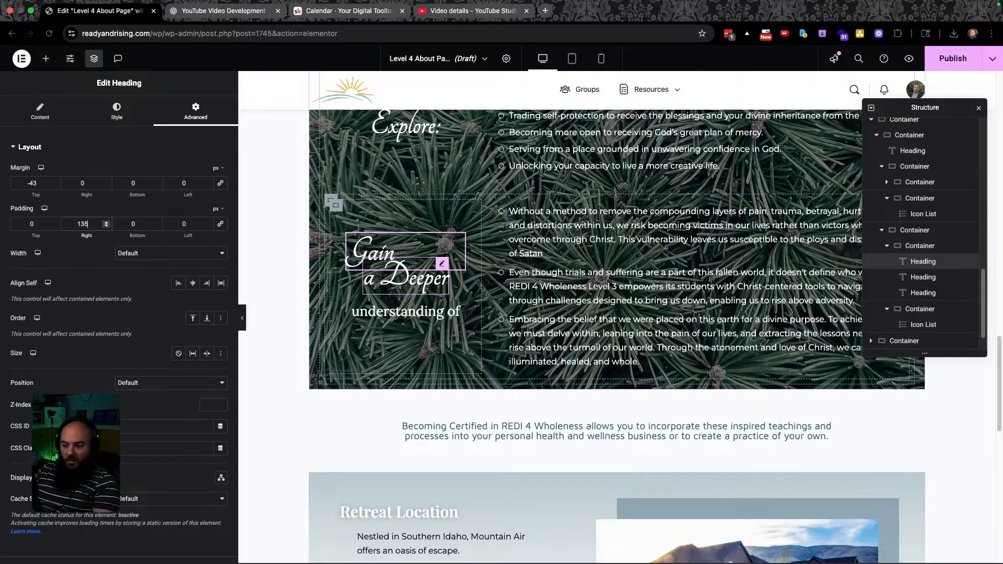
pyautogui.press('Up')
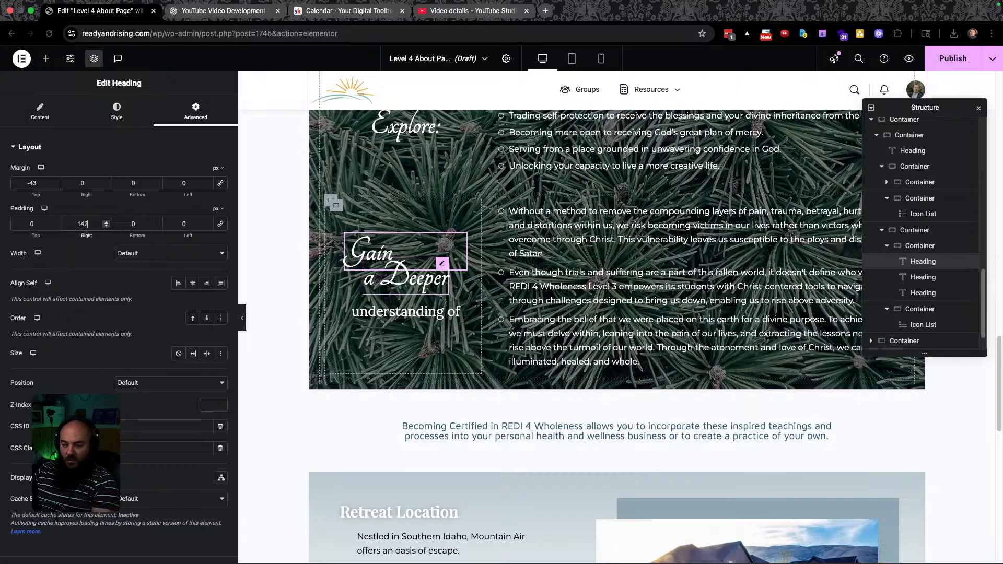
pyautogui.press('Up')
pyautogui.press('Up')
pyautogui.press('Up')
pyautogui.press('Up')
pyautogui.press('Up')
pyautogui.press('Up')
pyautogui.press('Up')
pyautogui.press('Up')
pyautogui.press('Up')
pyautogui.press('Up')
pyautogui.press('Up')
pyautogui.press('Up')
pyautogui.press('Up')
pyautogui.press('Up')
pyautogui.press('Up')
pyautogui.press('Up')
pyautogui.press('Up')
pyautogui.press('Up')
pyautogui.press('Up')
pyautogui.press('Up')
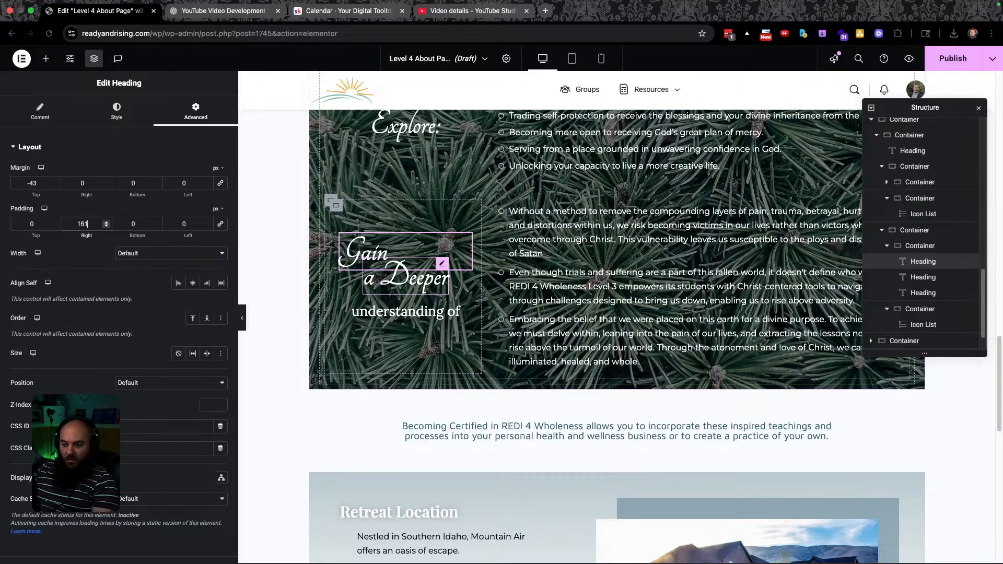
pyautogui.press('Up')
pyautogui.press('Up')
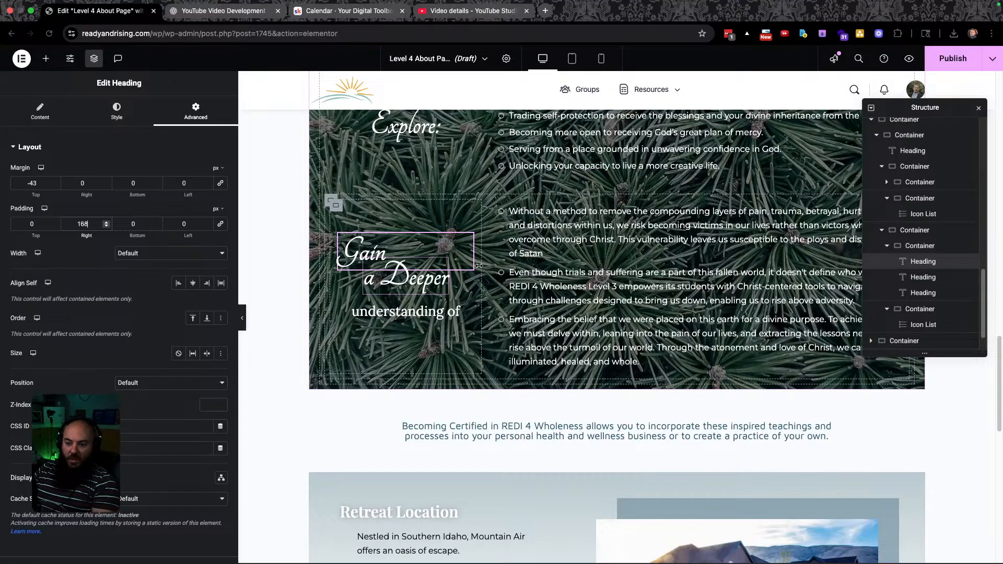
pyautogui.click(445, 285)
pyautogui.click(371, 236)
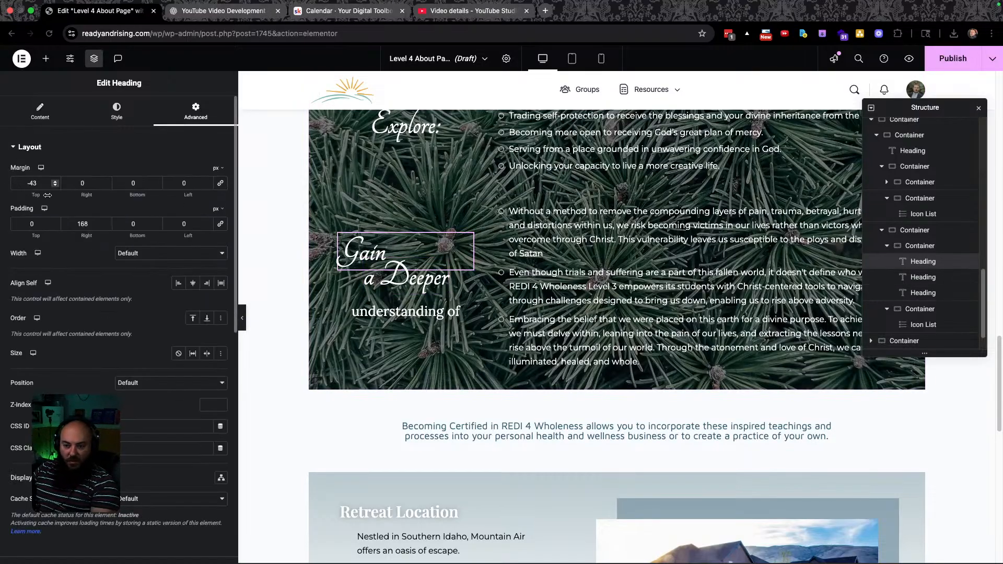
pyautogui.write('0')
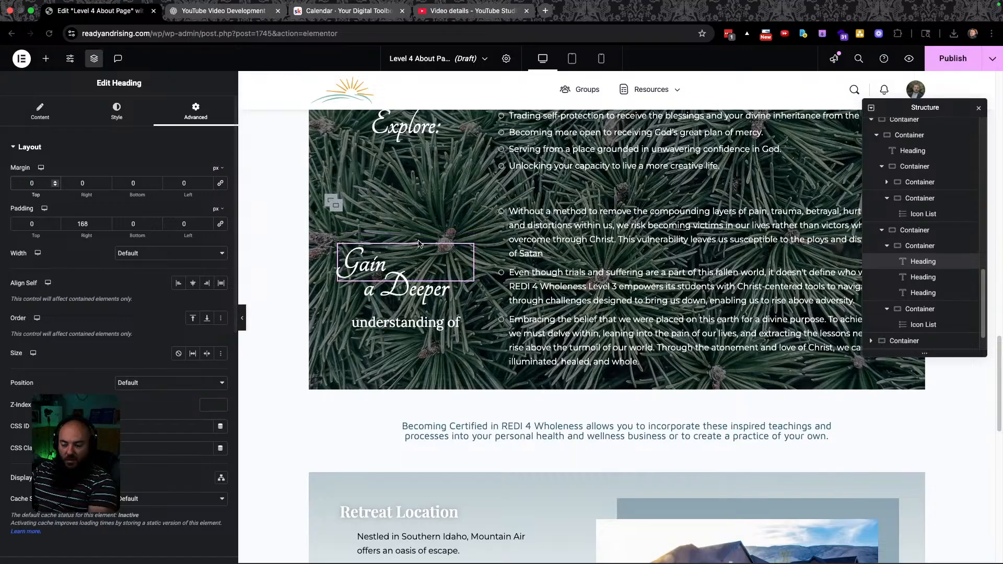
# Set the 'a Deeper' heading's top margin to -50.
pyautogui.click(379, 296)
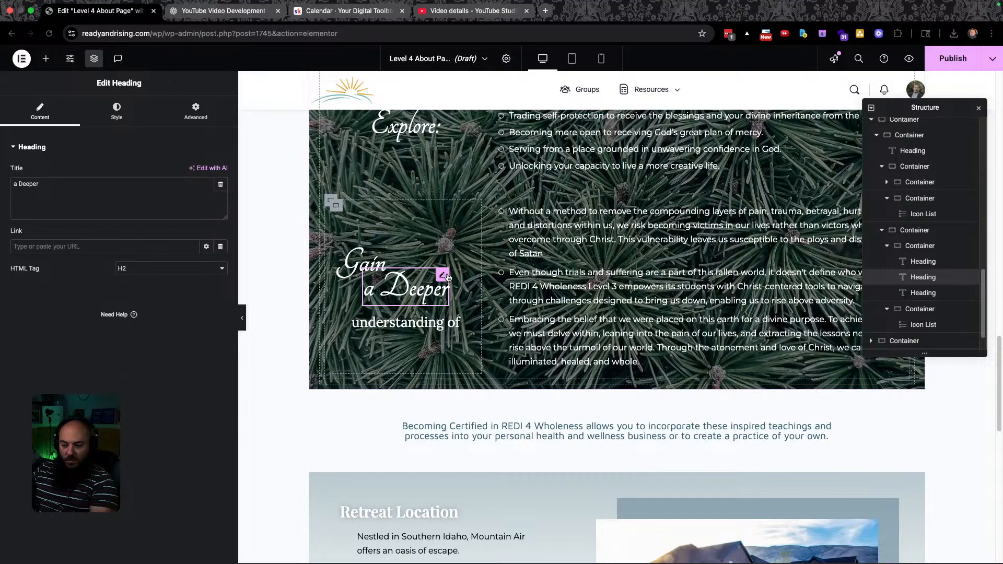
pyautogui.click(195, 112)
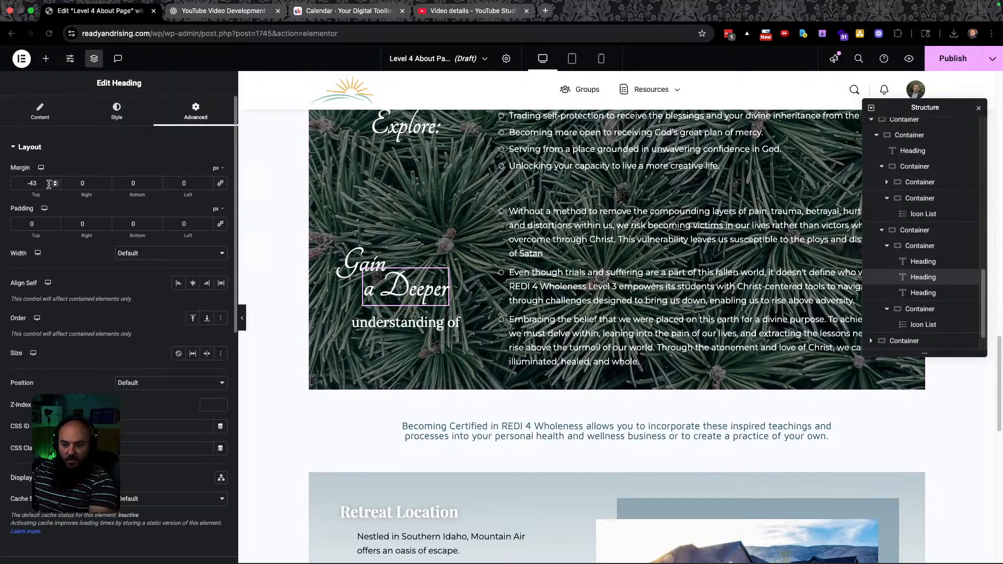
pyautogui.press('Down')
pyautogui.press('Down')
pyautogui.press('Down')
pyautogui.press('Down')
pyautogui.press('Down')
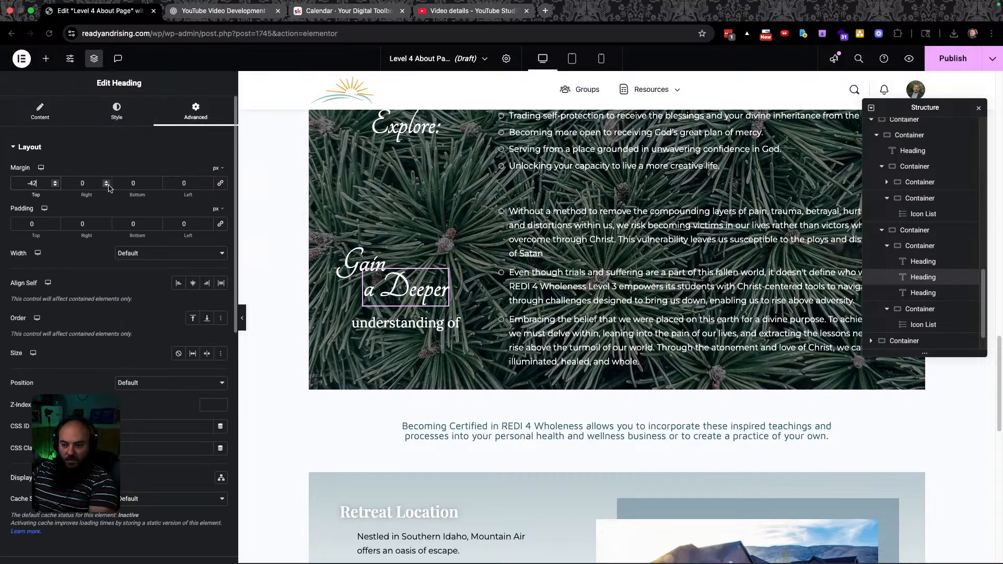
pyautogui.press('Down')
pyautogui.press('Down')
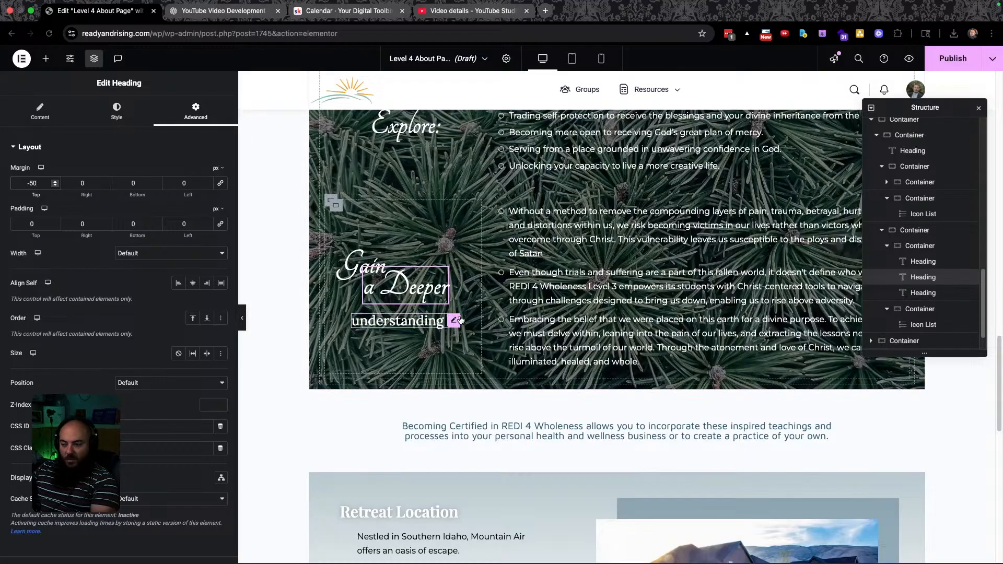
# Set the 'understanding of' heading's top margin to -20.
pyautogui.click(457, 321)
pyautogui.doubleClick(33, 183)
pyautogui.write('-10')
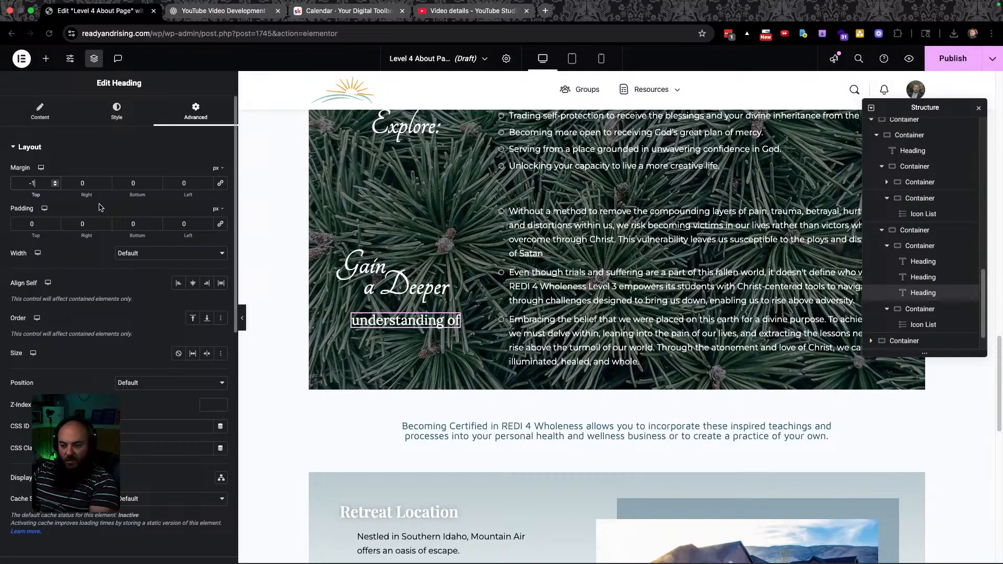
pyautogui.press('BackSpace')
pyautogui.press('BackSpace')
pyautogui.write('20')
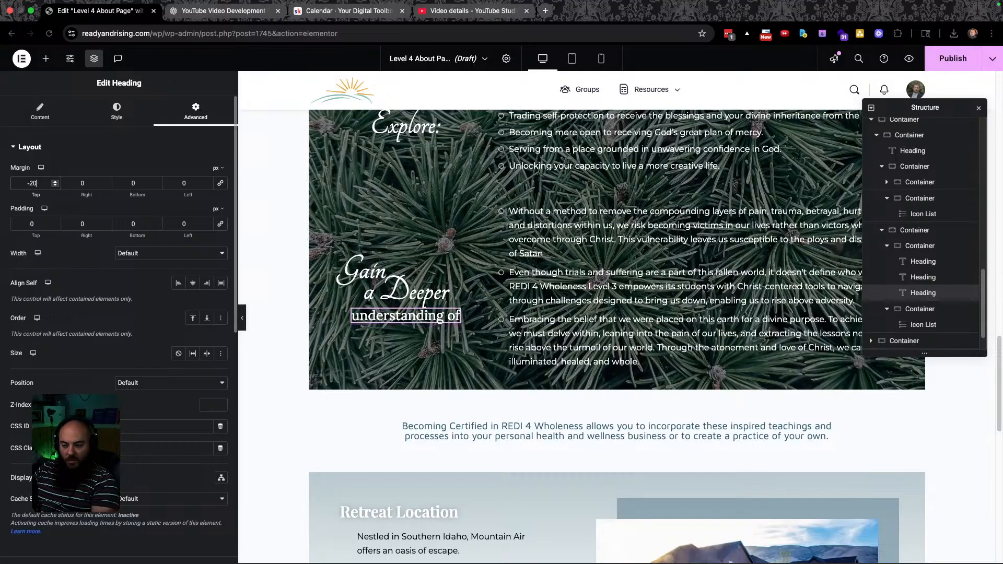
pyautogui.hotkey('ctrl', 'Left')
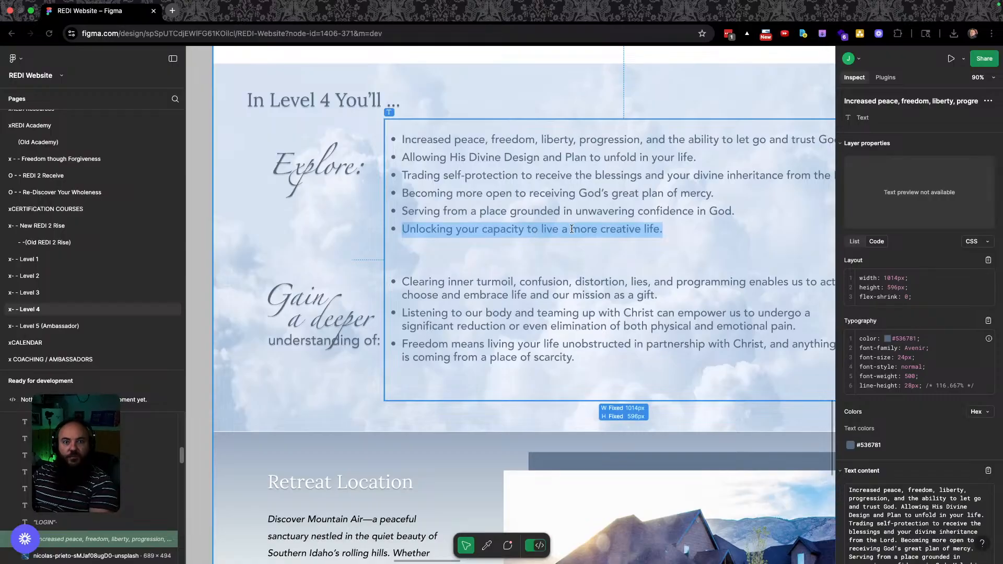
# Paste the 'Clearing inner turmoil' paragraph over the first Gain a Deeper list item.
pyautogui.hotkey('ctrl', 'Right')
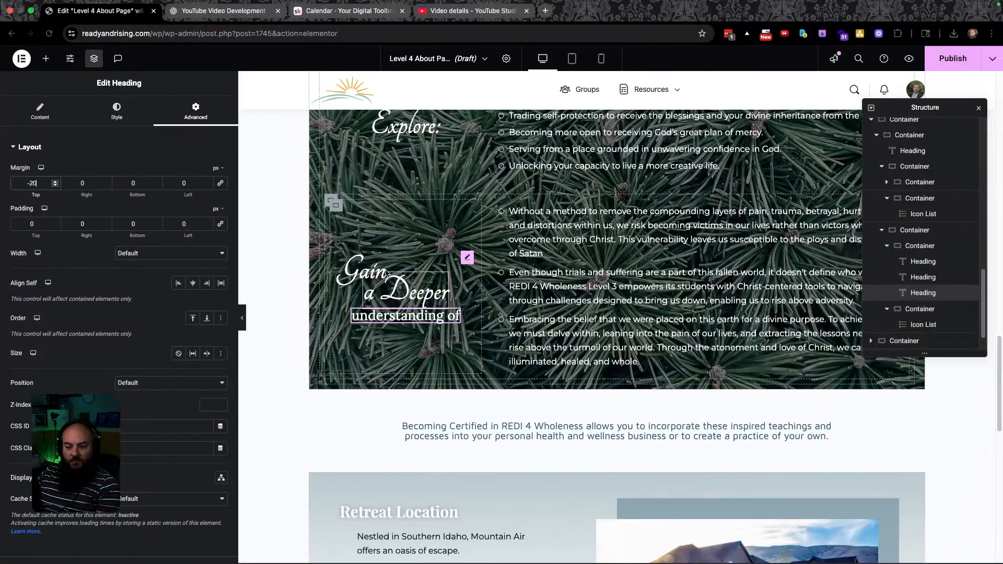
pyautogui.hotkey('ctrl', 'Left')
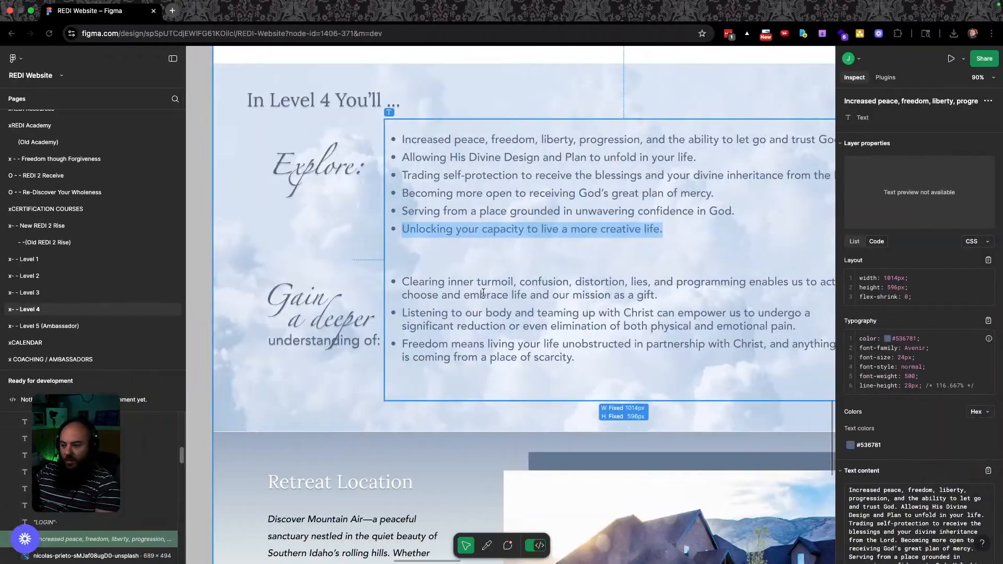
pyautogui.tripleClick(483, 291)
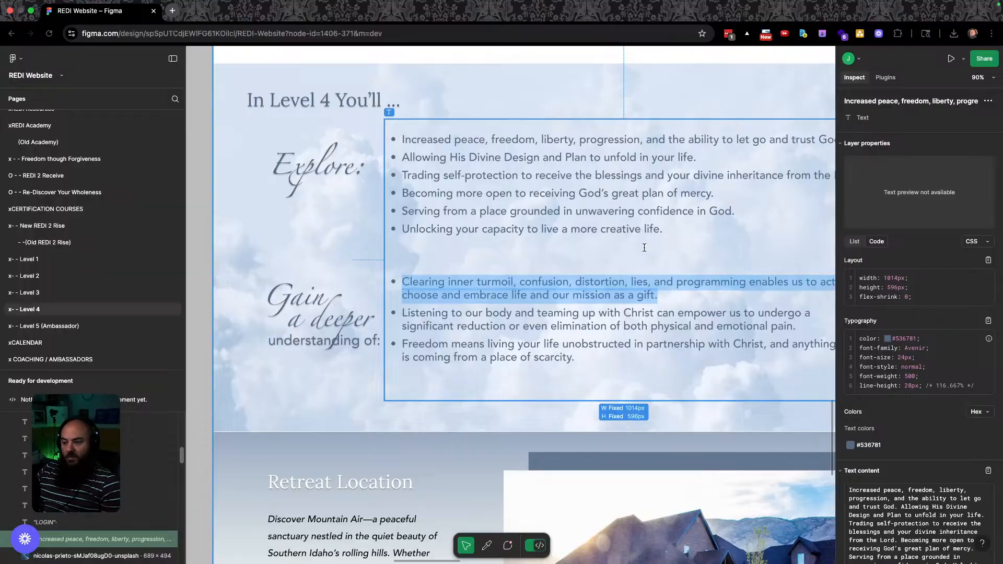
pyautogui.hotkey('ctrl', 'Right')
pyautogui.click(558, 217)
pyautogui.tripleClick(557, 217)
pyautogui.hotkey('ctrl', 'v')
# Paste the 'Listening to our body' paragraph over the second list item.
pyautogui.hotkey('ctrl', 'Left')
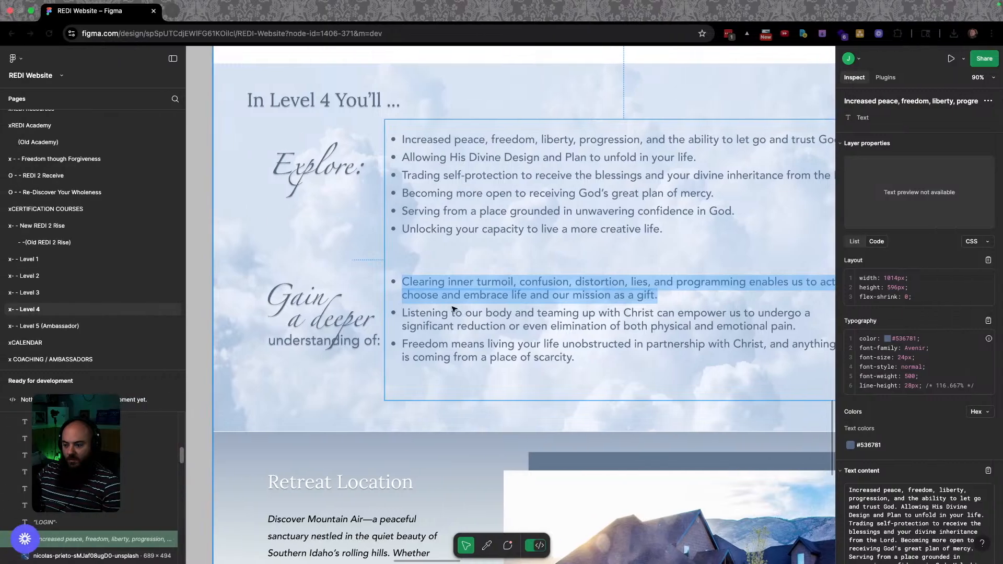
pyautogui.click(454, 313)
pyautogui.tripleClick(455, 314)
pyautogui.hotkey('ctrl', 'c')
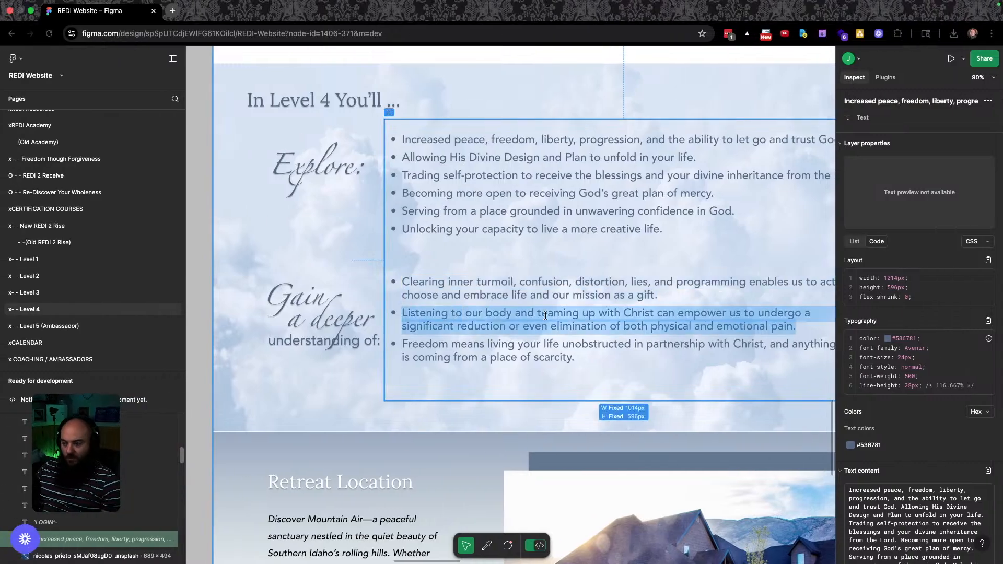
pyautogui.hotkey('ctrl', 'Right')
pyautogui.tripleClick(586, 258)
pyautogui.hotkey('ctrl', 'v')
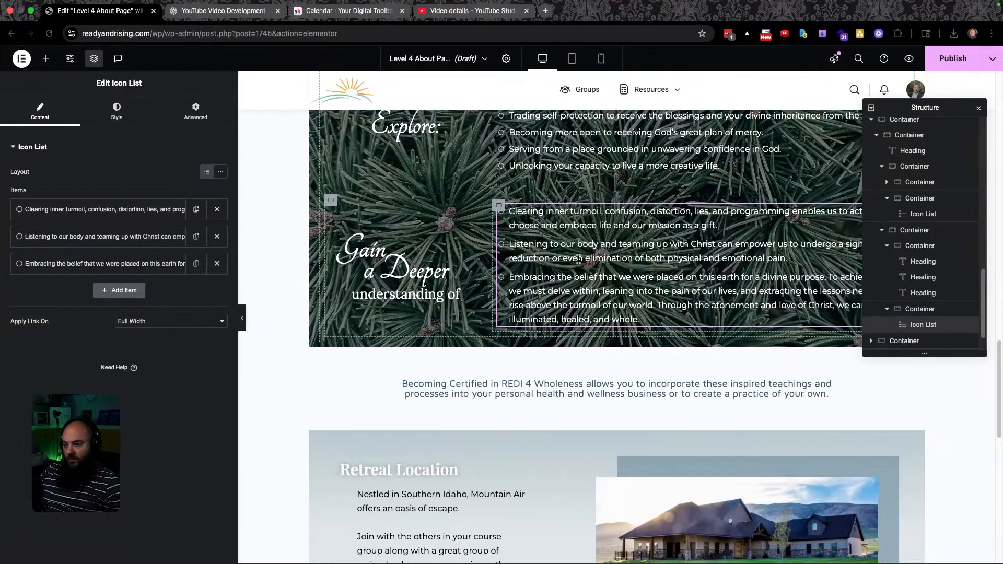
# Paste the 'Freedom means living' paragraph over the third item and compare with Figma.
pyautogui.hotkey('ctrl', 'Left')
pyautogui.tripleClick(434, 350)
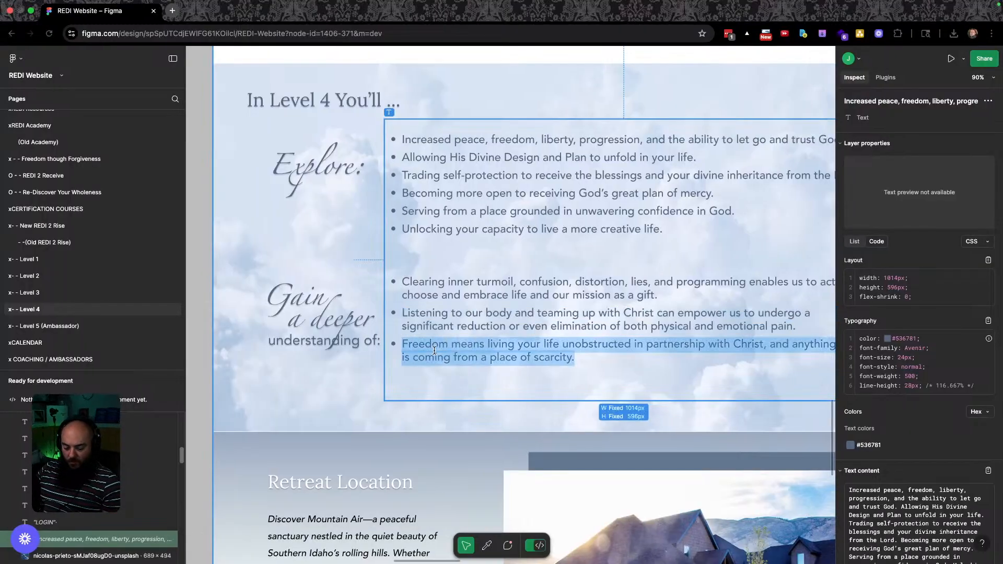
pyautogui.hotkey('ctrl', 'Right')
pyautogui.tripleClick(572, 308)
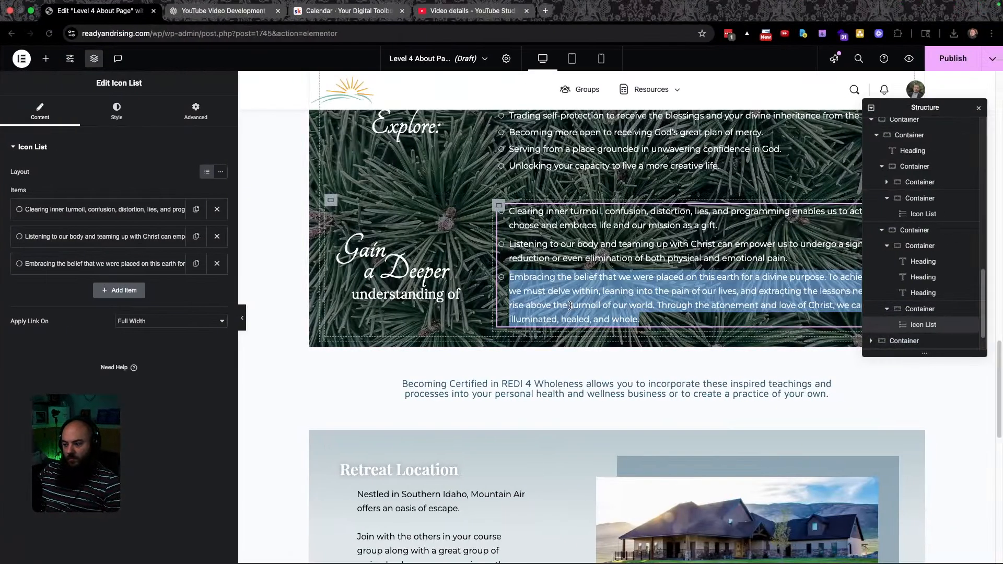
pyautogui.hotkey('ctrl', 'v')
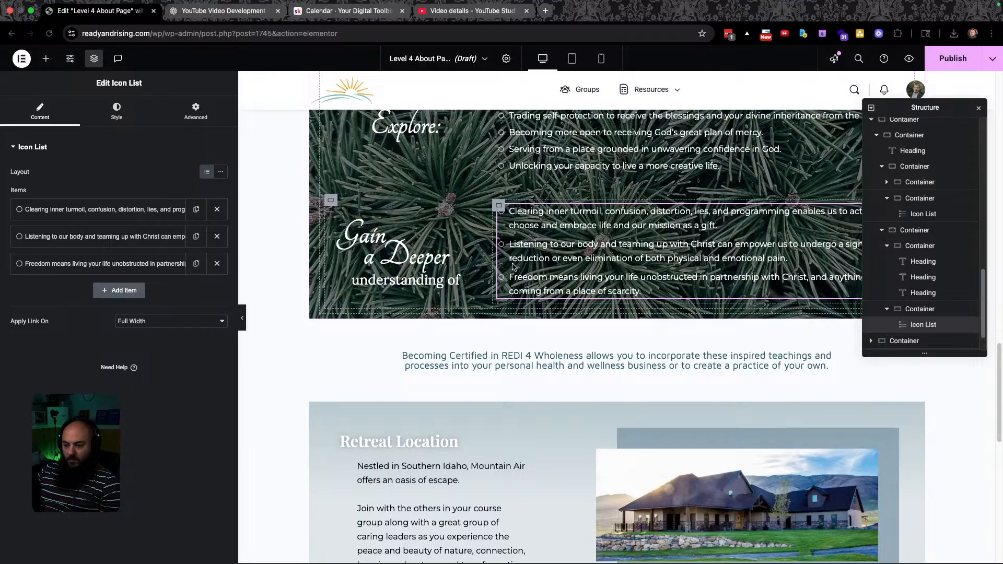
pyautogui.scroll(4, 556, 324)
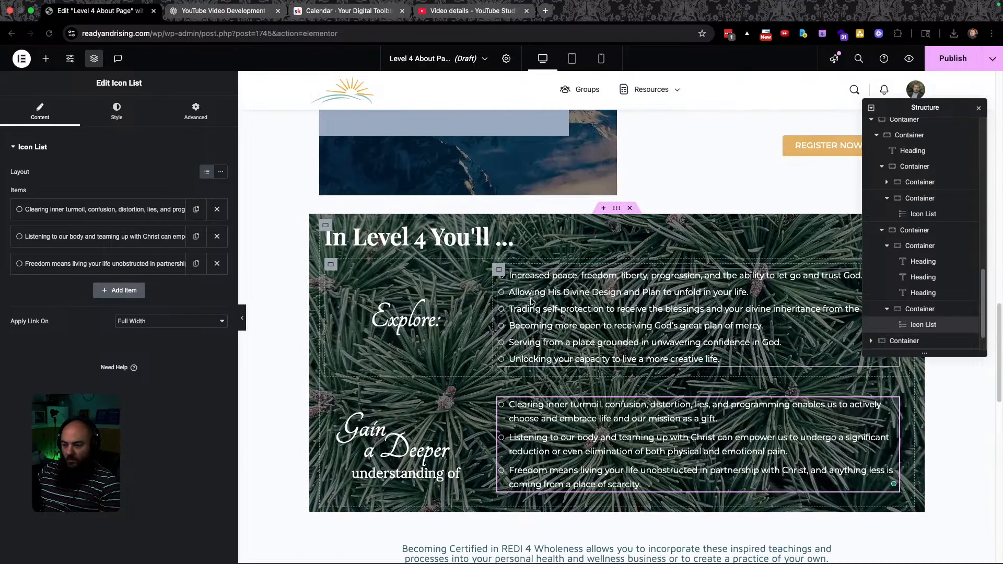
pyautogui.hotkey('ctrl', 'Left')
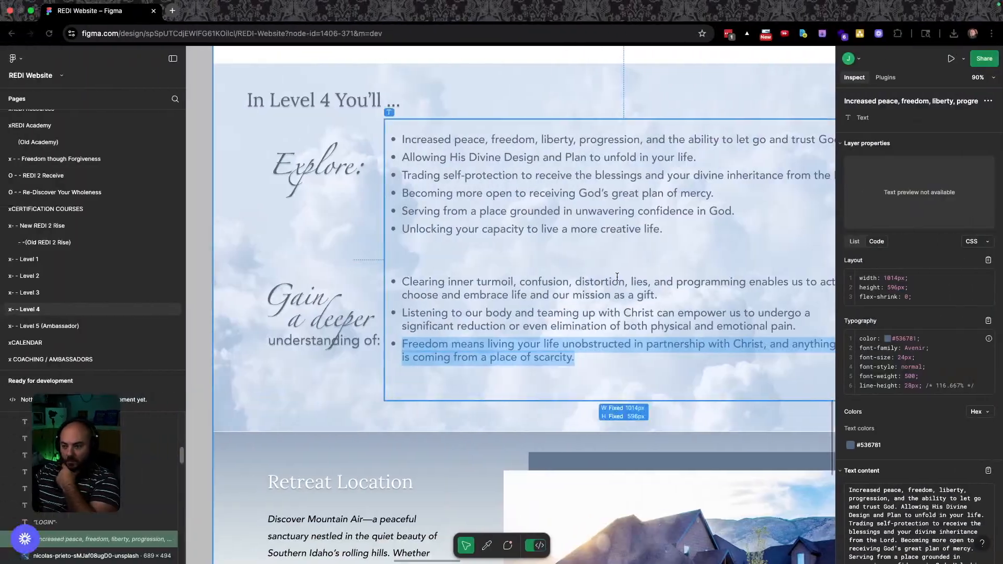
pyautogui.hotkey('ctrl', 'Right')
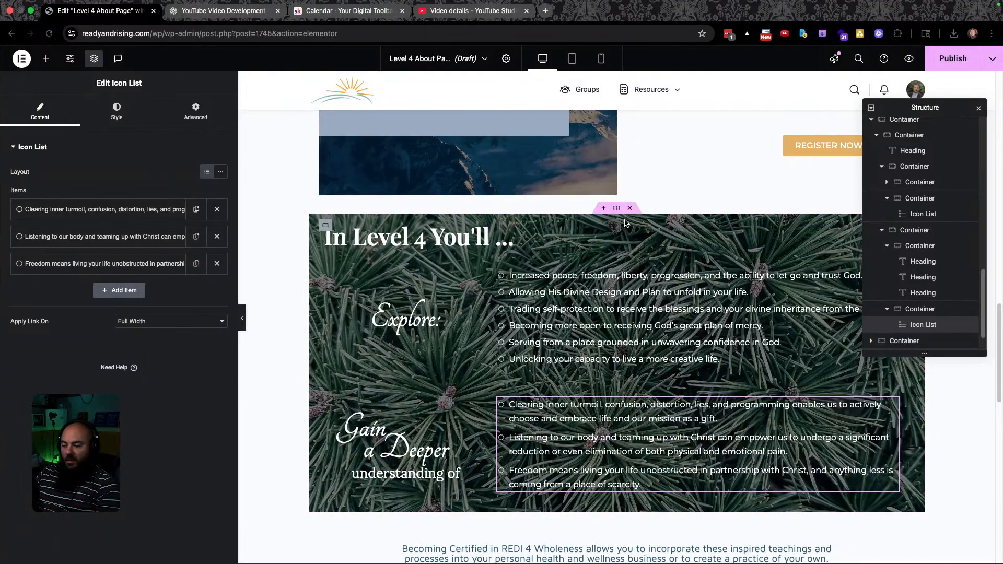
# Select the In Level 4 You'll section container and raise its linked padding to 45 px.
pyautogui.click(623, 206)
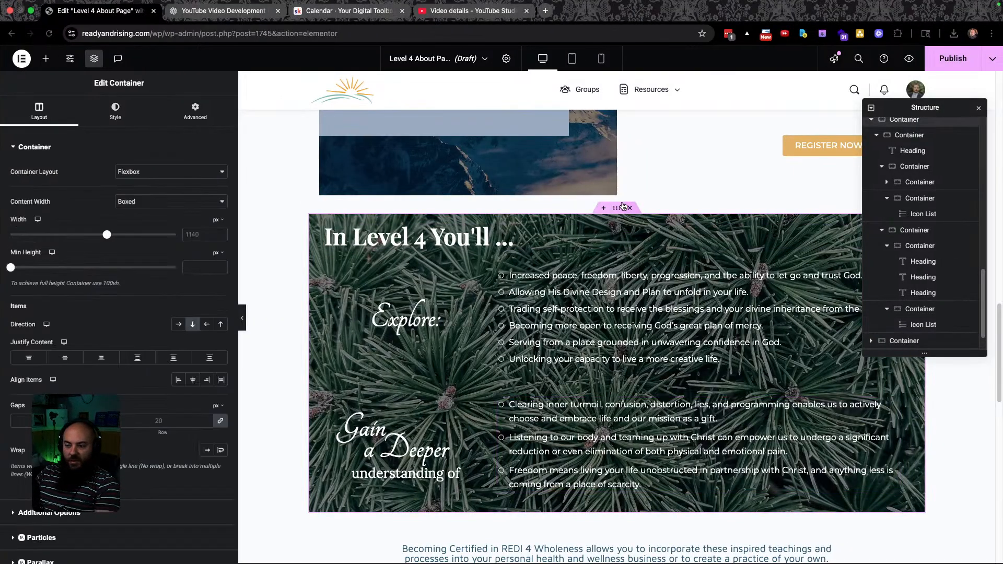
pyautogui.click(195, 110)
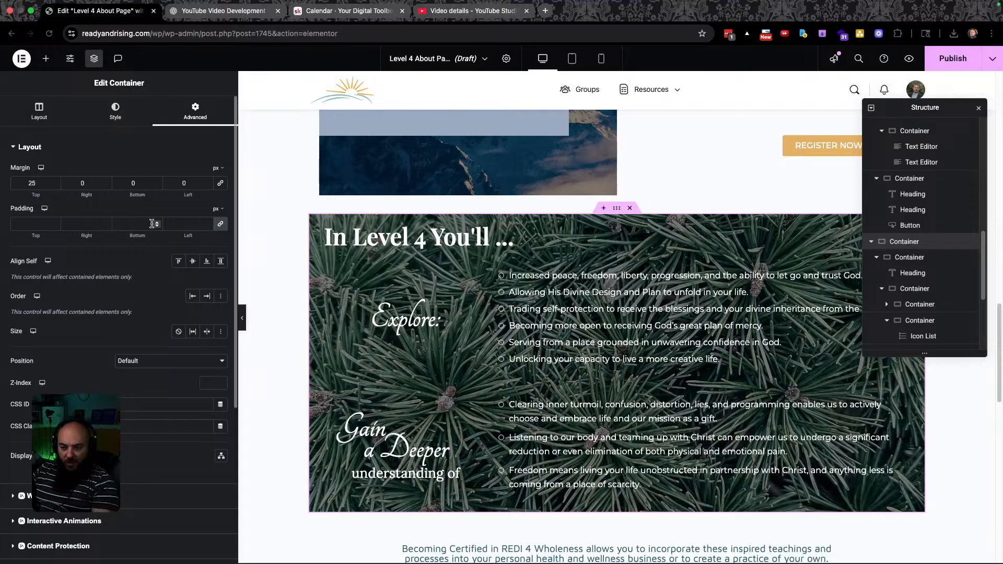
pyautogui.write('10')
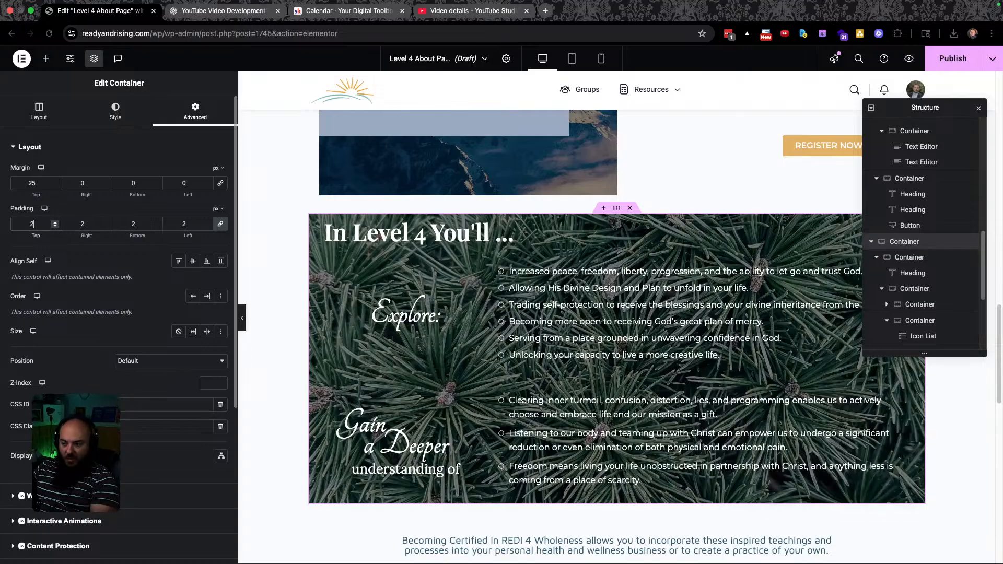
pyautogui.press('Up')
pyautogui.press('Up')
pyautogui.press('Up')
pyautogui.press('Up')
pyautogui.press('Up')
pyautogui.press('Up')
pyautogui.press('Up')
pyautogui.press('Up')
pyautogui.press('Up')
pyautogui.press('Up')
pyautogui.press('Up')
pyautogui.press('Up')
pyautogui.press('Up')
pyautogui.press('Up')
pyautogui.press('Up')
pyautogui.press('Up')
pyautogui.press('Up')
pyautogui.press('Up')
pyautogui.press('Up')
pyautogui.press('Up')
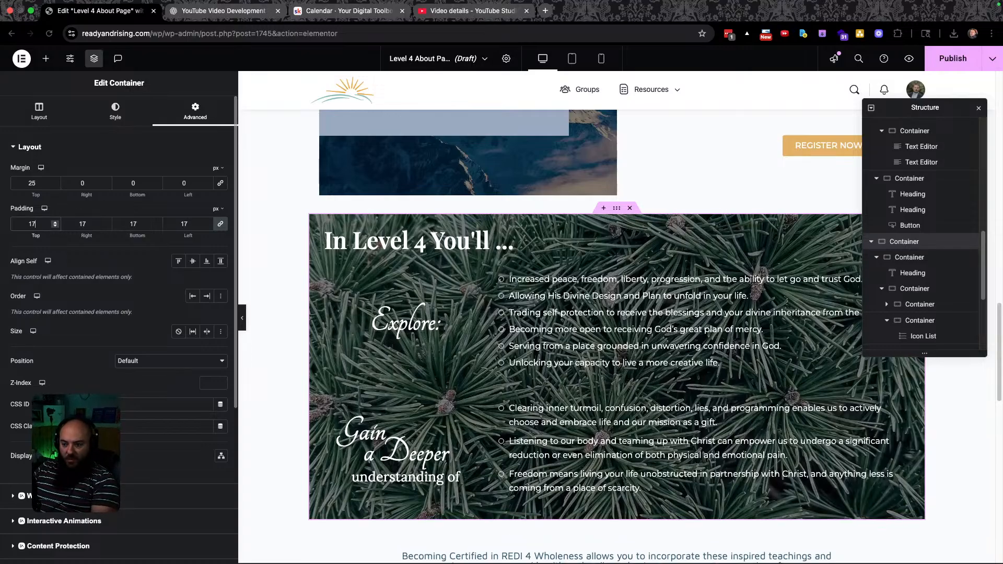
pyautogui.press('Up')
pyautogui.press('Up')
pyautogui.press('Up')
pyautogui.press('Up')
pyautogui.press('Up')
pyautogui.press('Up')
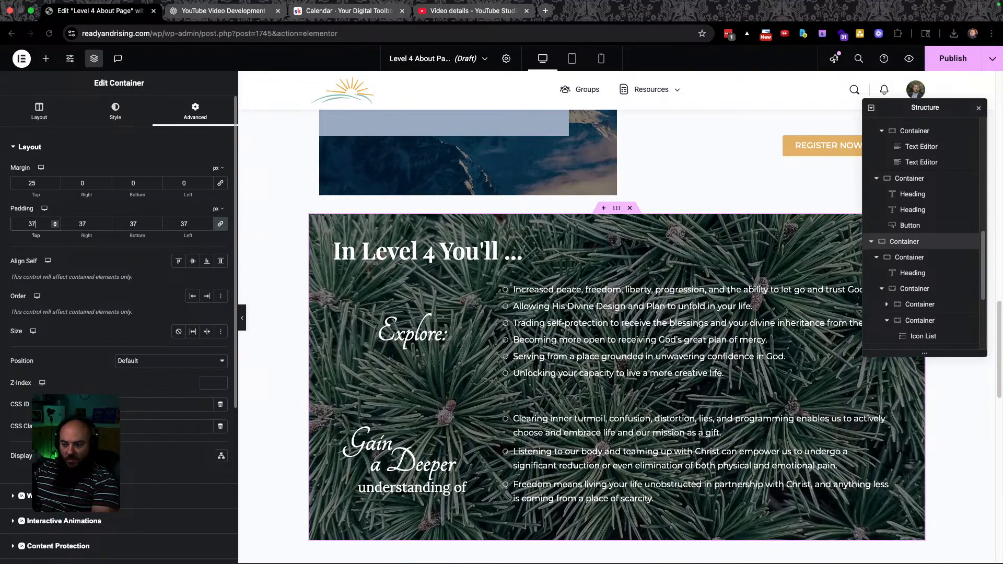
pyautogui.press('Up')
pyautogui.press('Up')
pyautogui.press('Up')
pyautogui.press('Up')
pyautogui.press('Up')
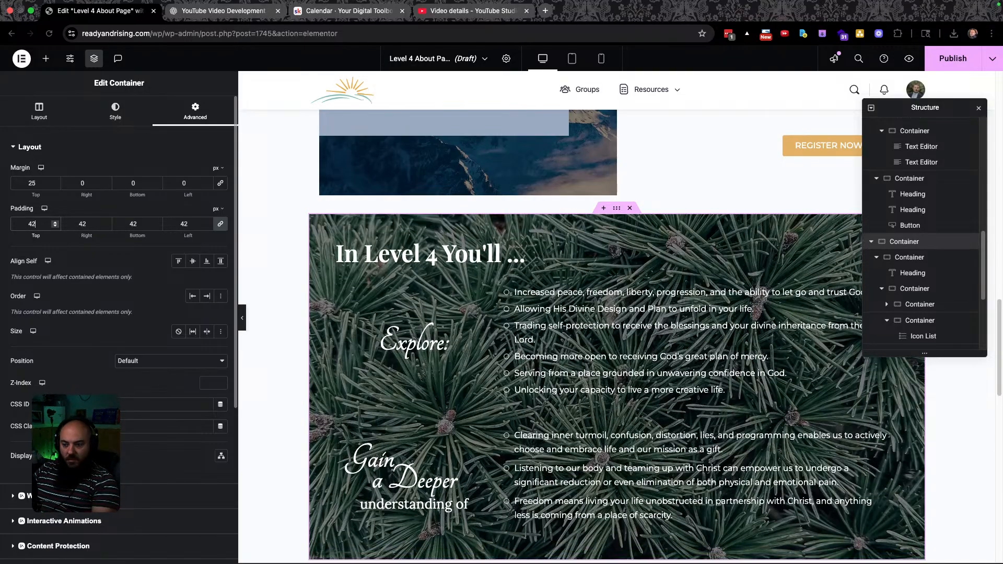
pyautogui.scroll(-3, 271, 245)
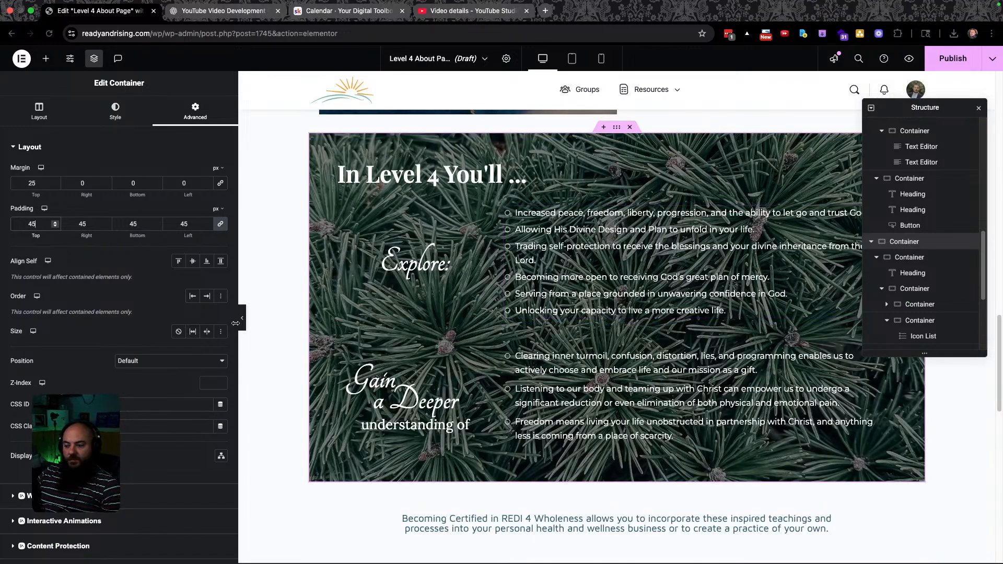
pyautogui.scroll(2, 557, 253)
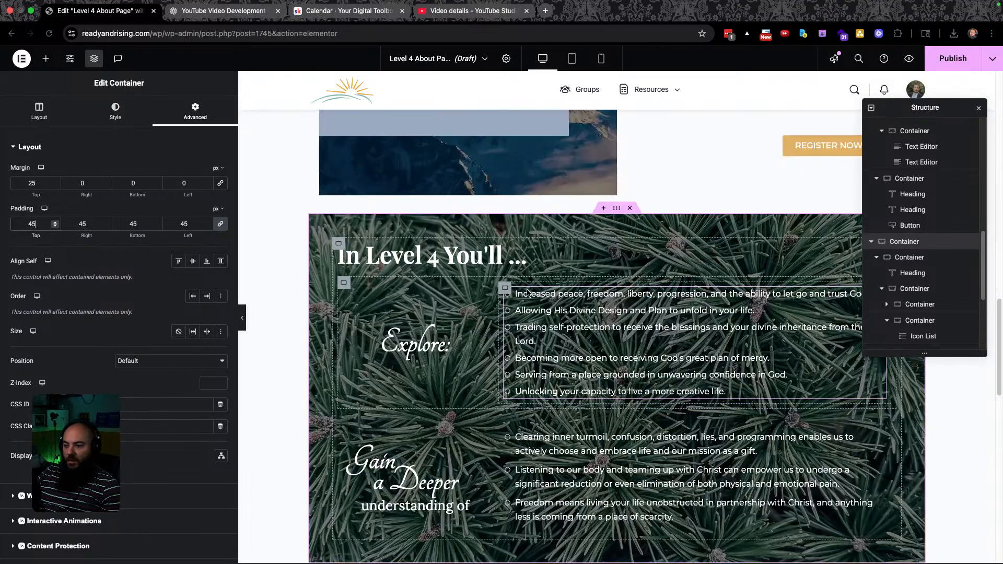
pyautogui.scroll(-1, 557, 254)
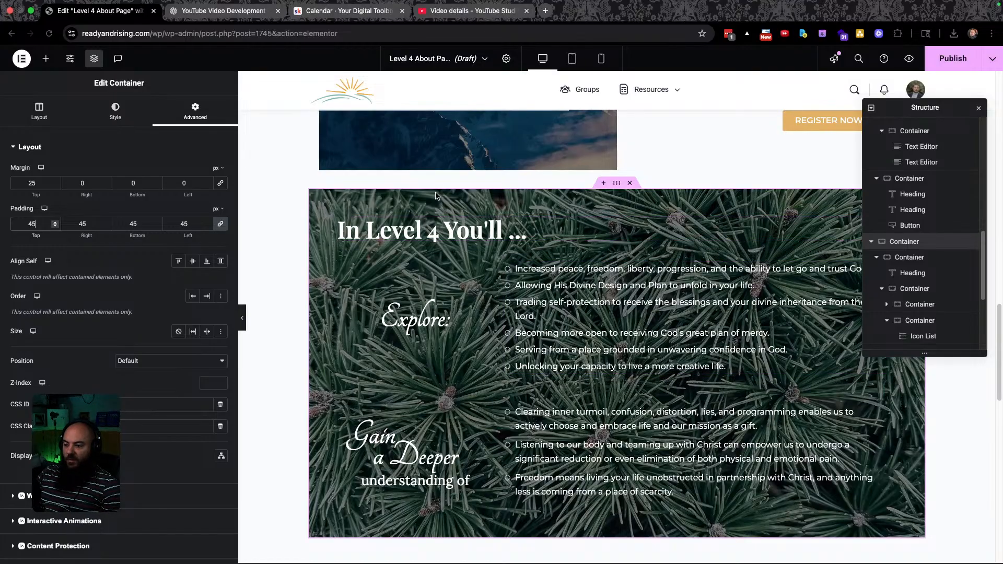
pyautogui.hotkey('ctrl', 'Left')
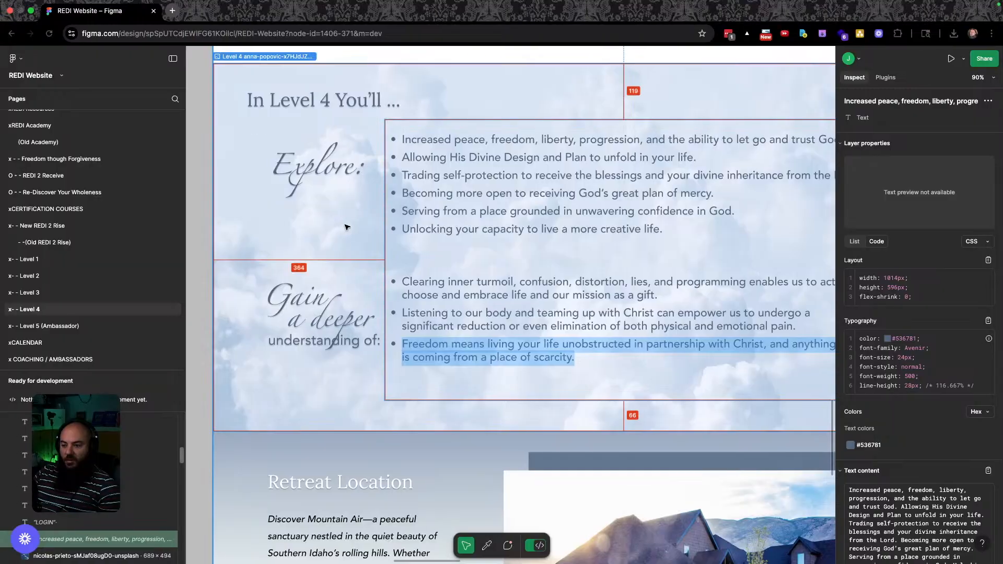
# Download the original cloud background image from Figma as a JPG and show it in its folder.
pyautogui.click(481, 77)
pyautogui.click(976, 450)
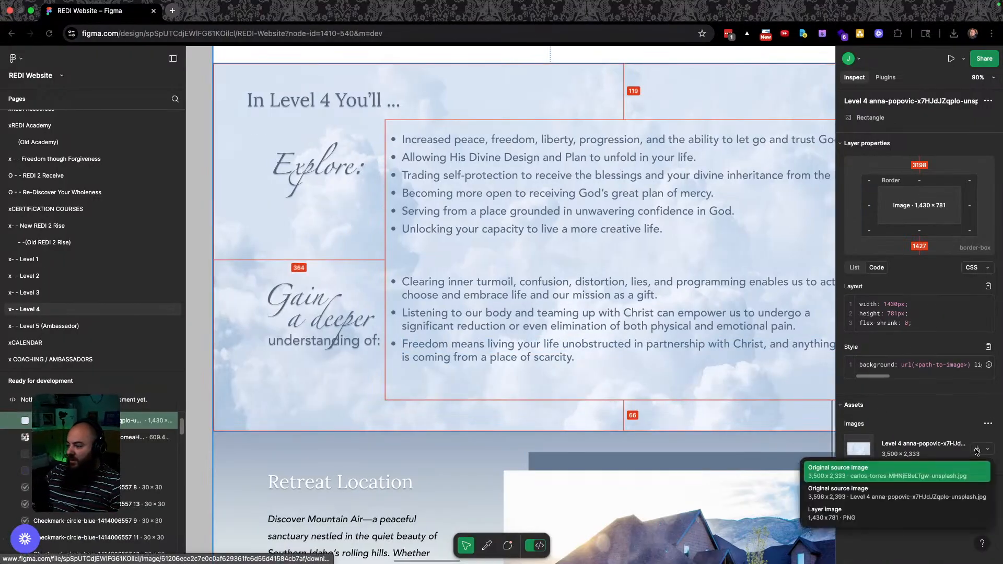
pyautogui.click(860, 471)
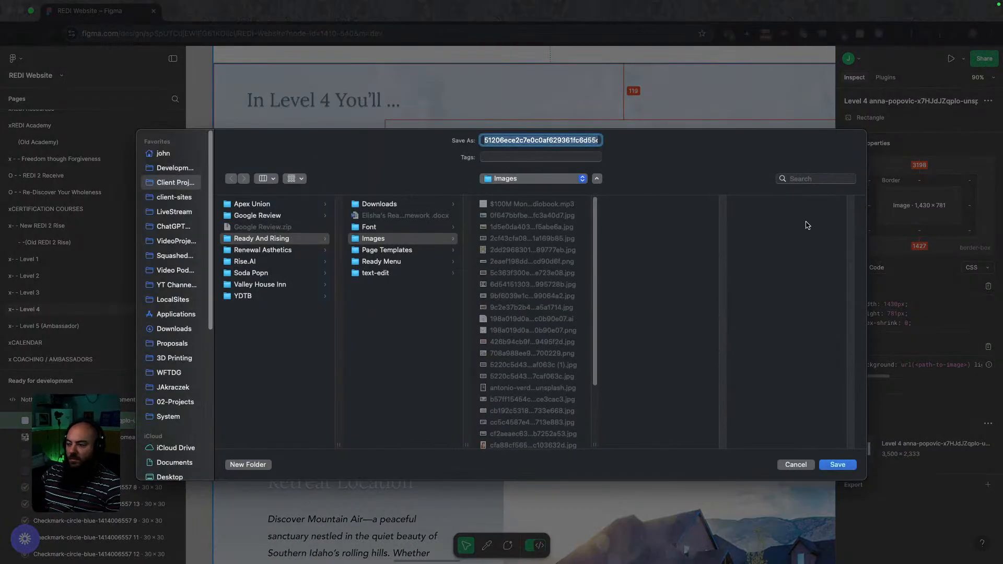
pyautogui.click(831, 466)
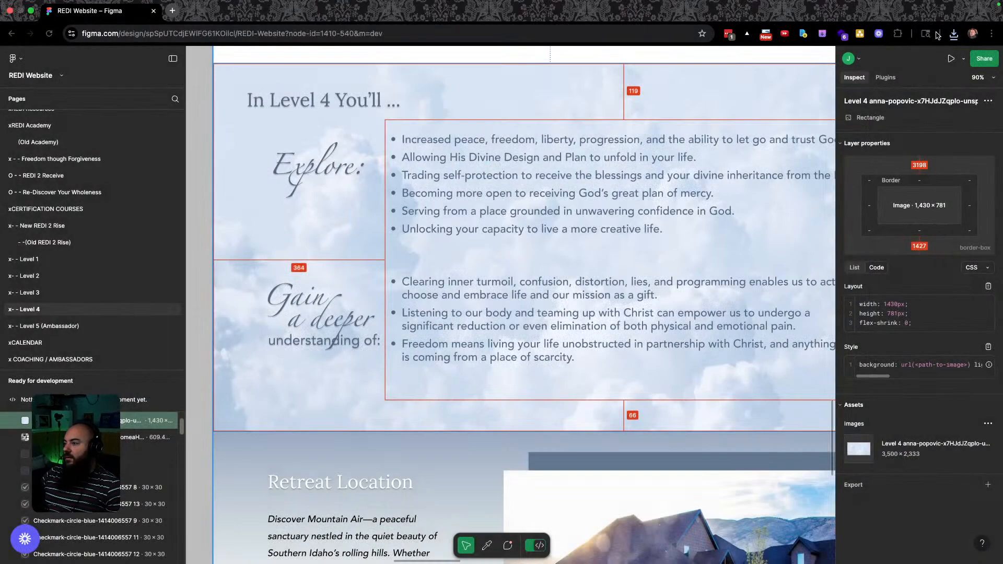
pyautogui.click(953, 34)
pyautogui.click(918, 79)
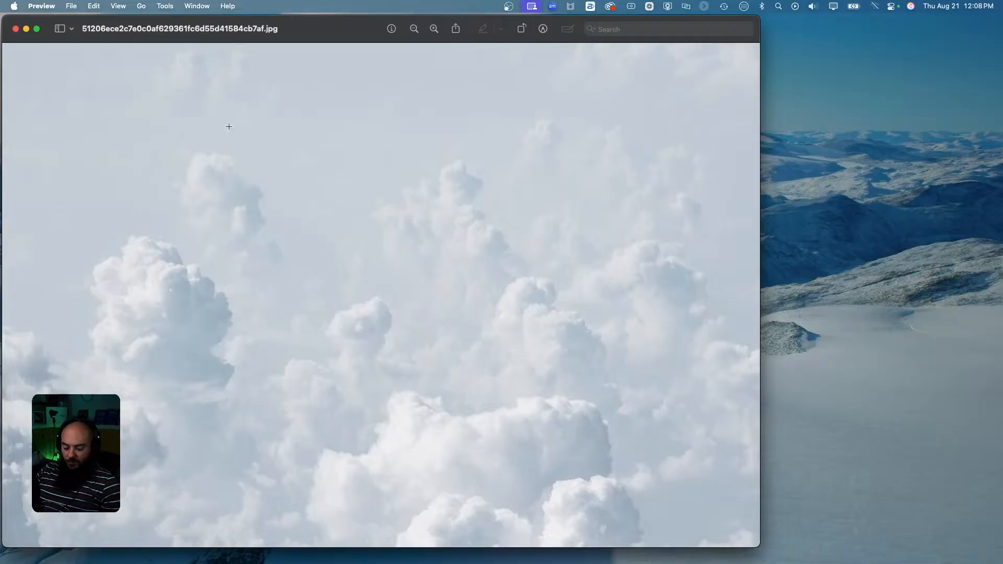
# Resize the cloud image to 1920 × 1280 px in Preview, save it, and close it.
pyautogui.press('super+a')
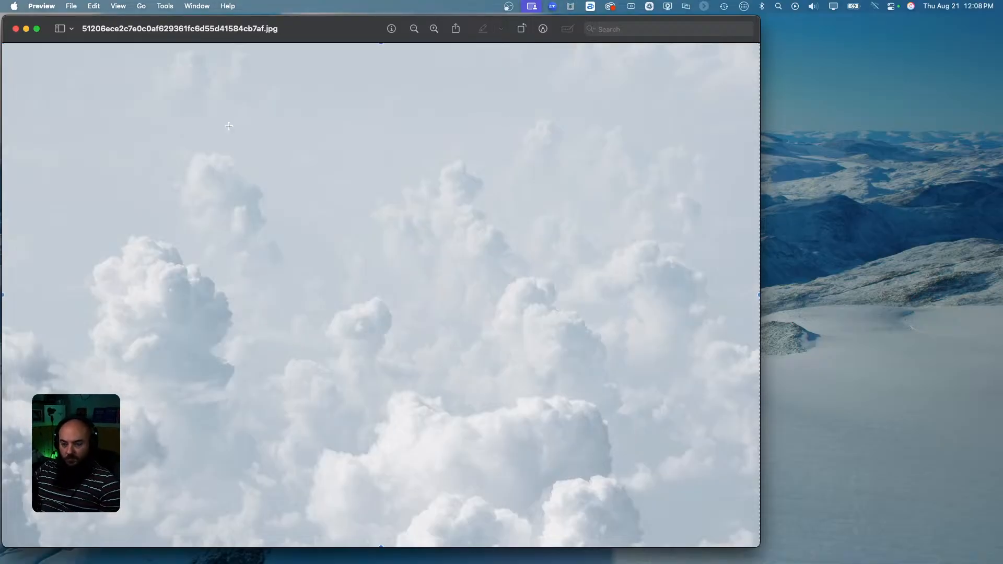
pyautogui.click(165, 7)
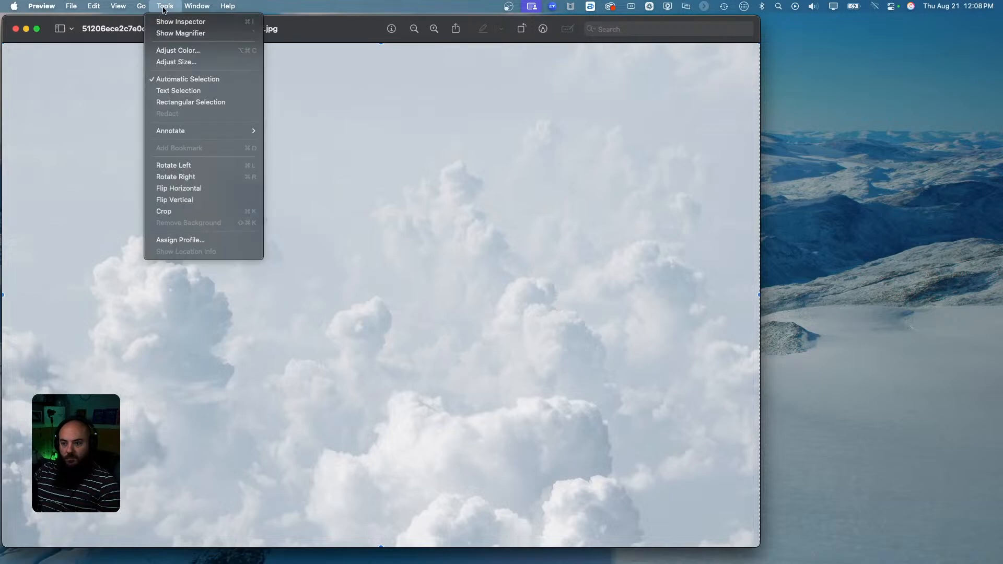
pyautogui.click(186, 62)
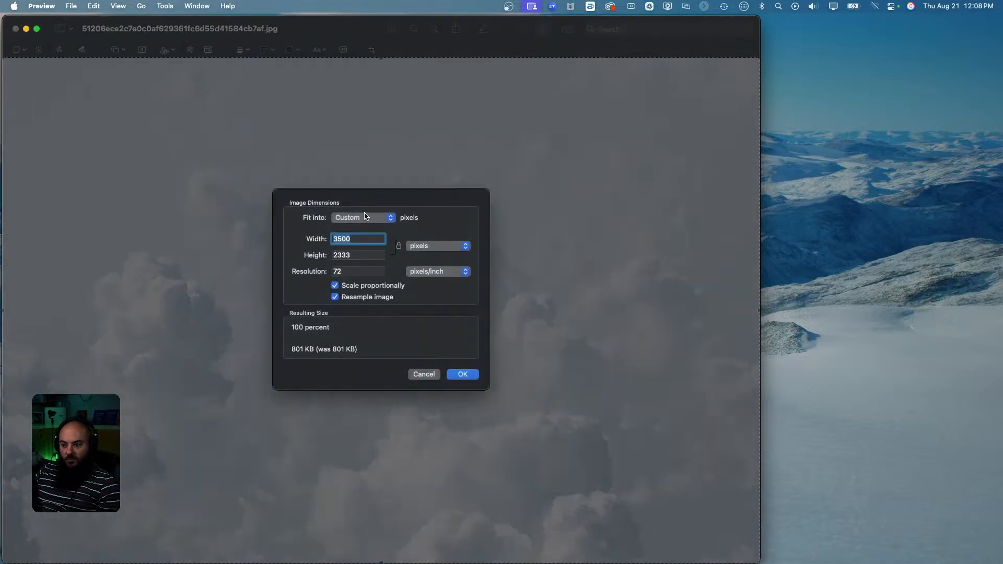
pyautogui.write('1920')
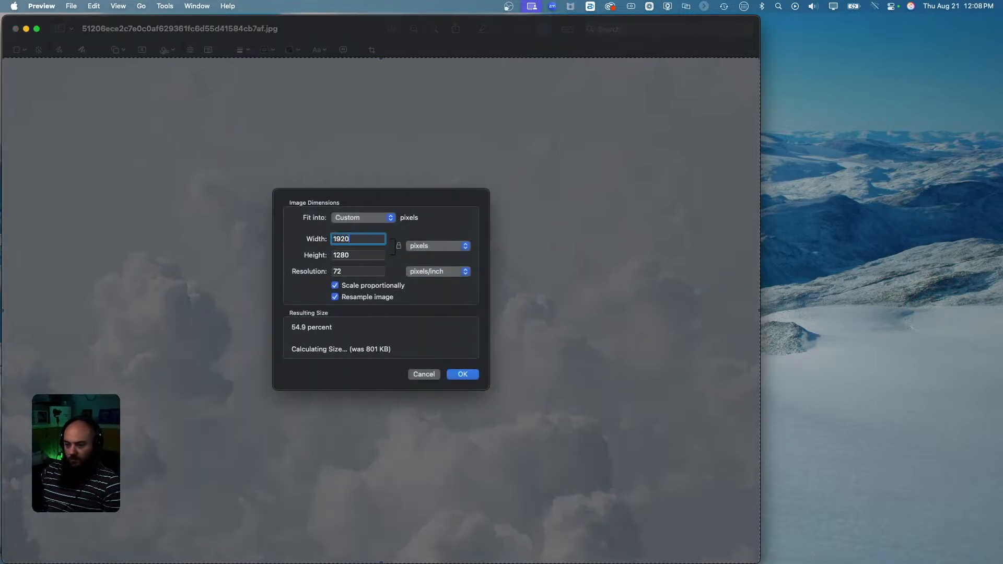
pyautogui.press('Return')
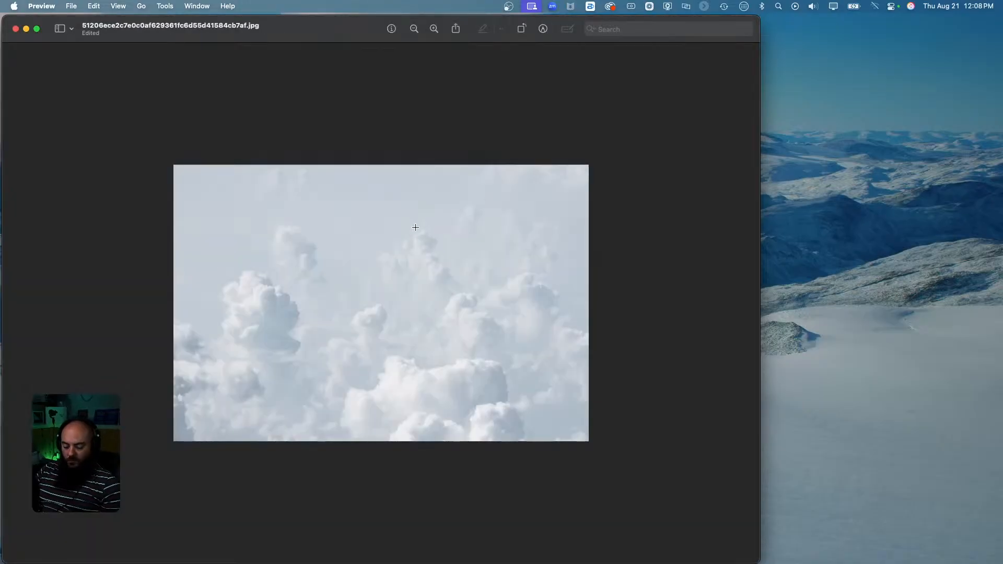
pyautogui.press('super+s')
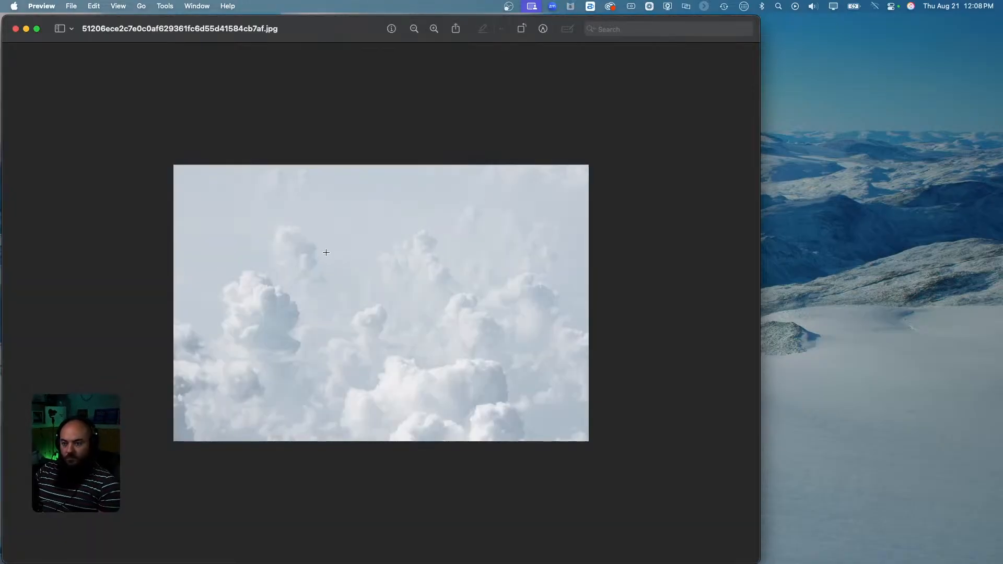
pyautogui.click(16, 28)
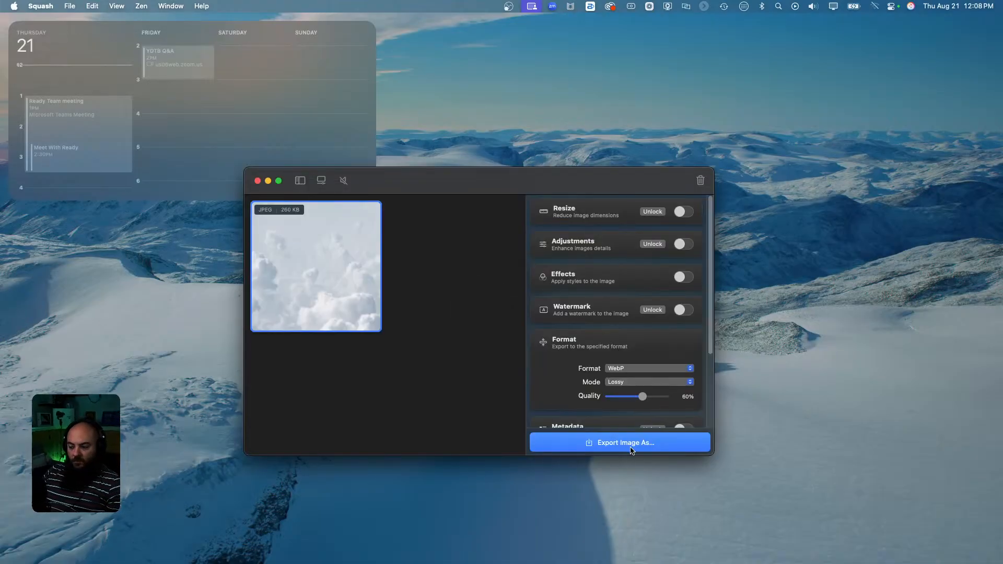
# Export the cloud image from Squash as the WebP 'fluffy-clouds' and close Squash.
pyautogui.click(632, 444)
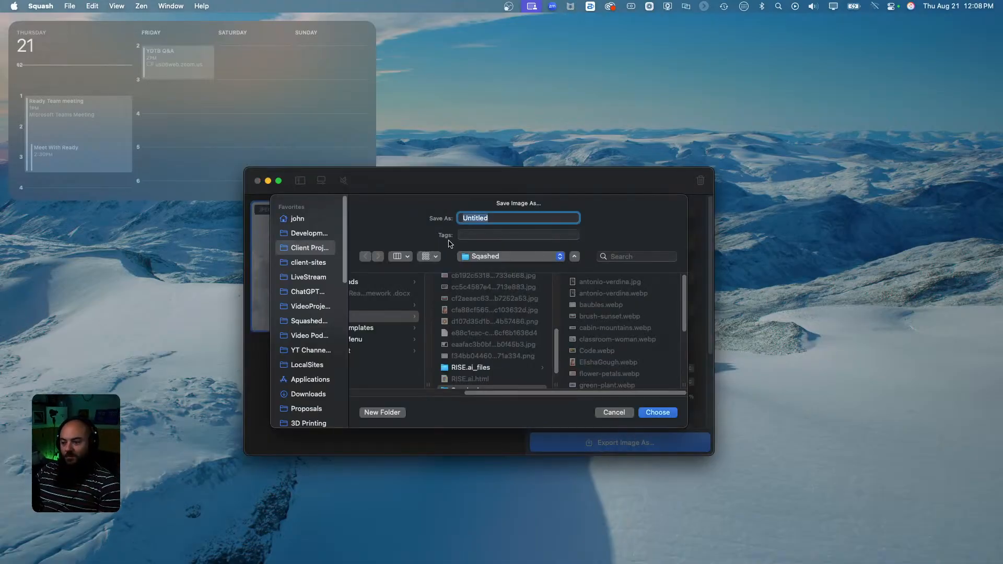
pyautogui.write('fluffy-clouds')
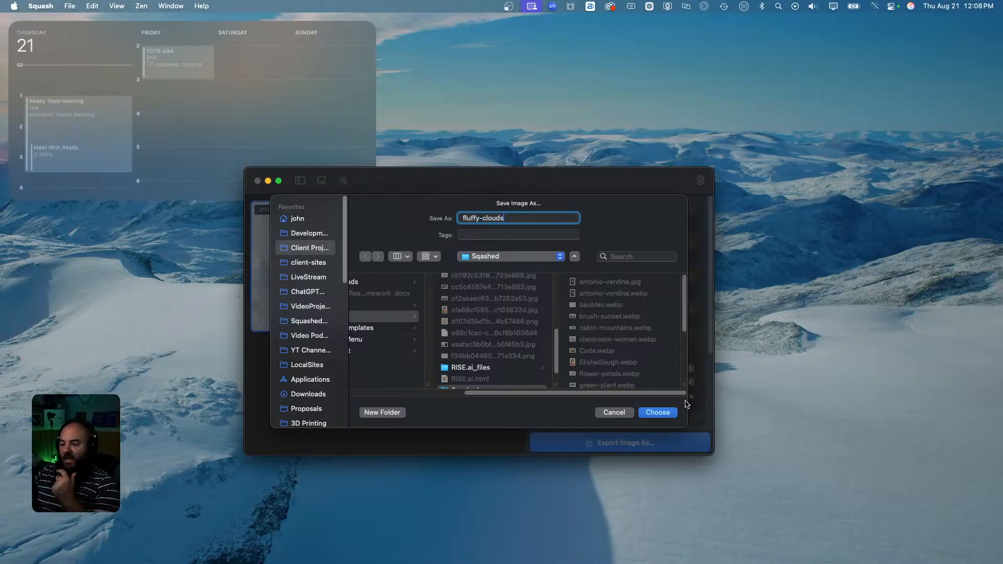
pyautogui.click(660, 414)
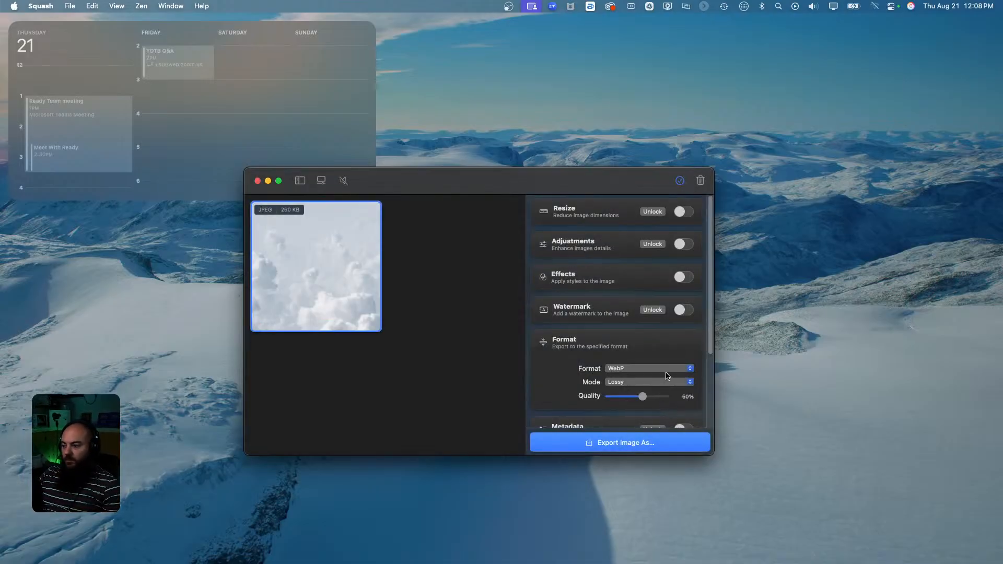
pyautogui.click(258, 180)
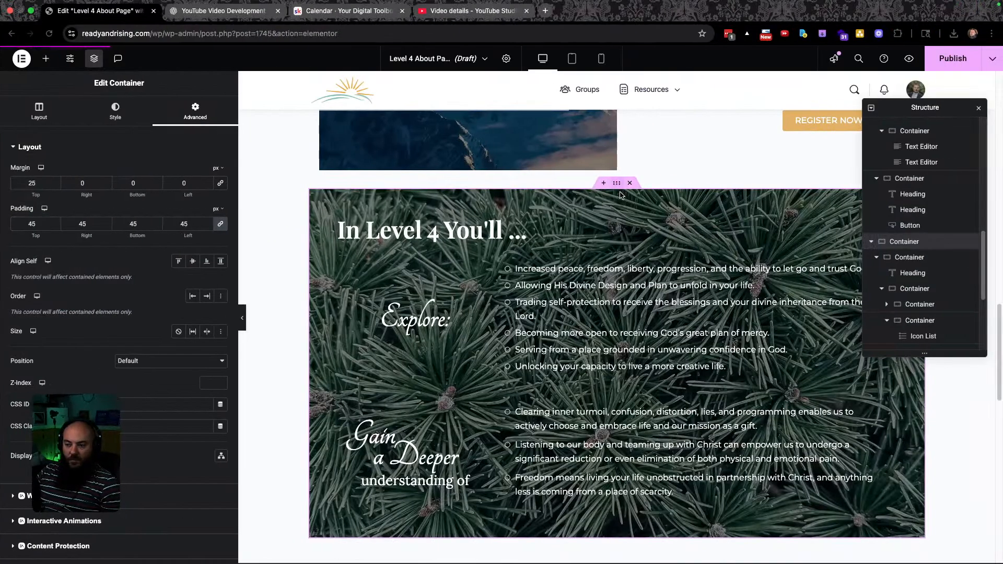
# Upload fluffy-clouds.webp (1920 × 1280) and select it as the section's background image.
pyautogui.click(115, 111)
pyautogui.click(119, 270)
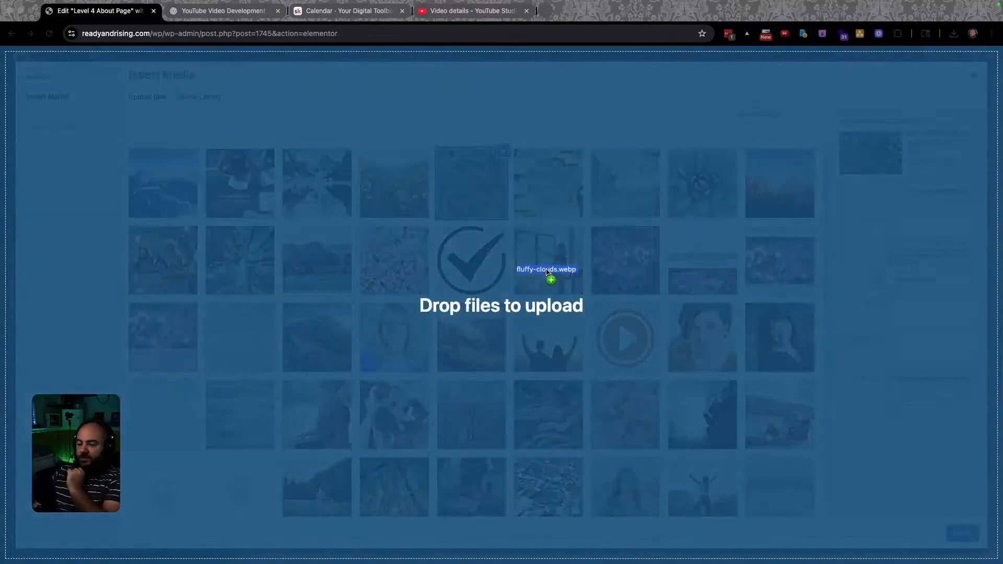
pyautogui.moveTo(550, 280); pyautogui.dragTo(551, 280)
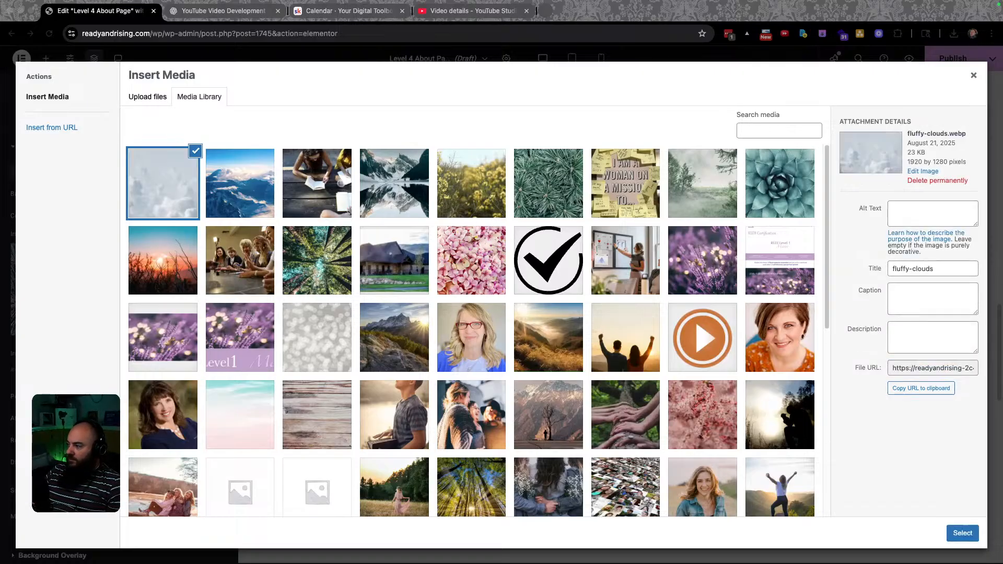
pyautogui.click(960, 535)
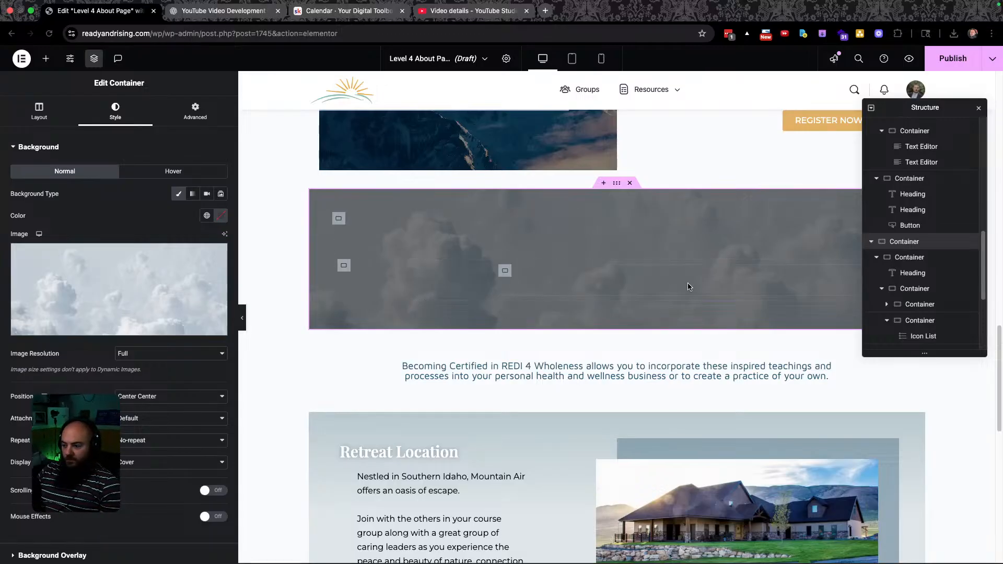
# Copy the heading colour #536781 from the Figma design.
pyautogui.moveTo(154, 269)
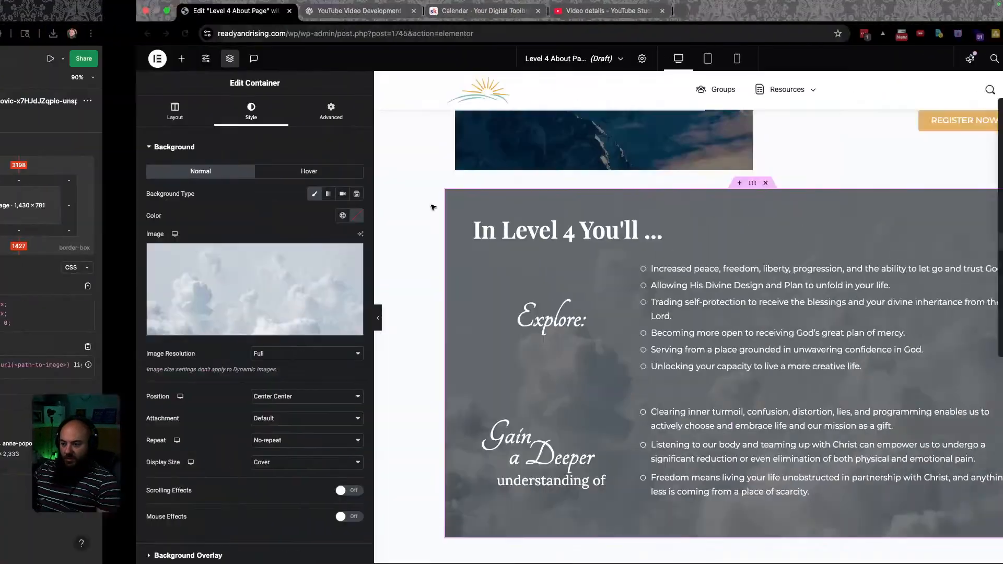
pyautogui.hotkey('ctrl', 'Left')
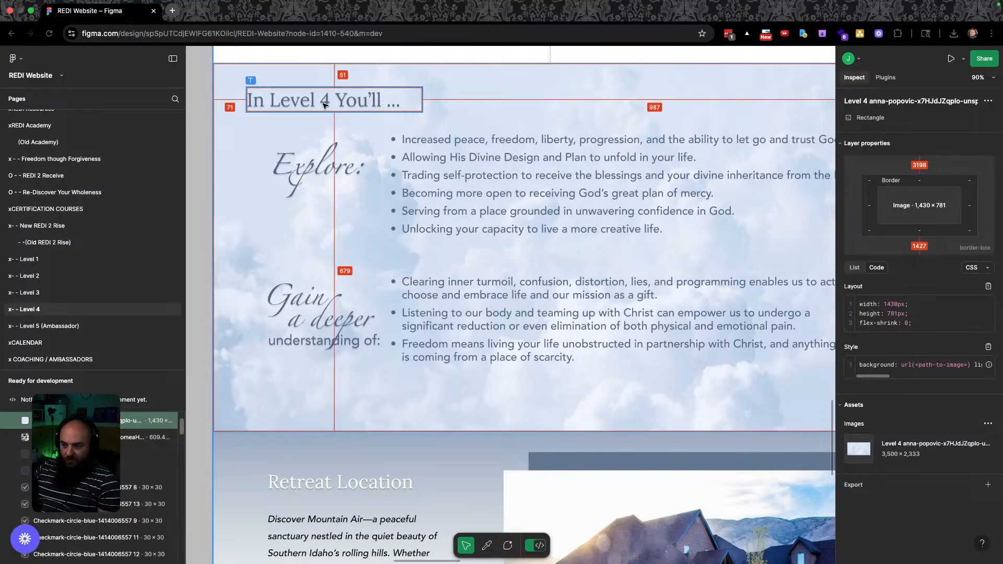
pyautogui.click(323, 105)
pyautogui.click(861, 461)
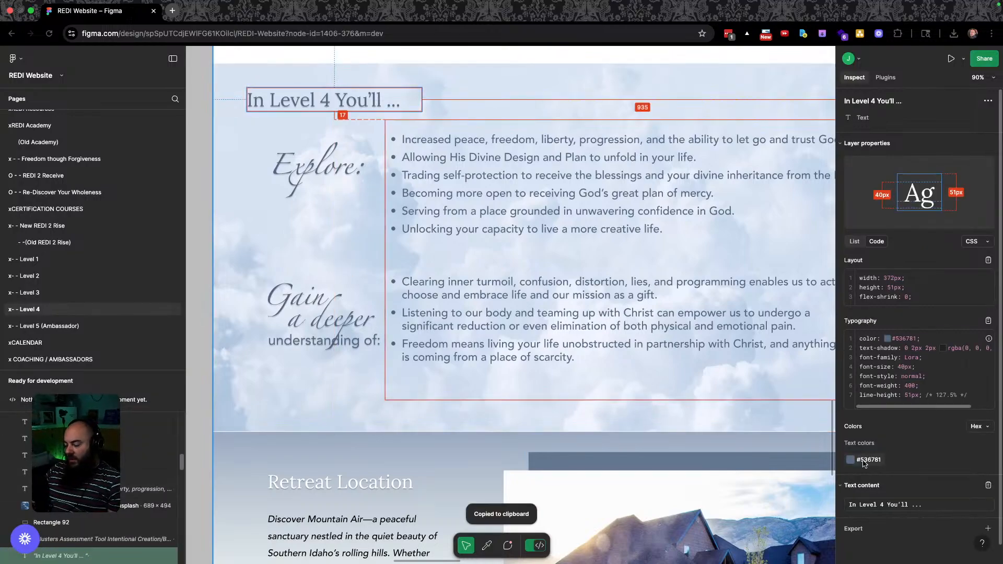
pyautogui.hotkey('ctrl', 'Right')
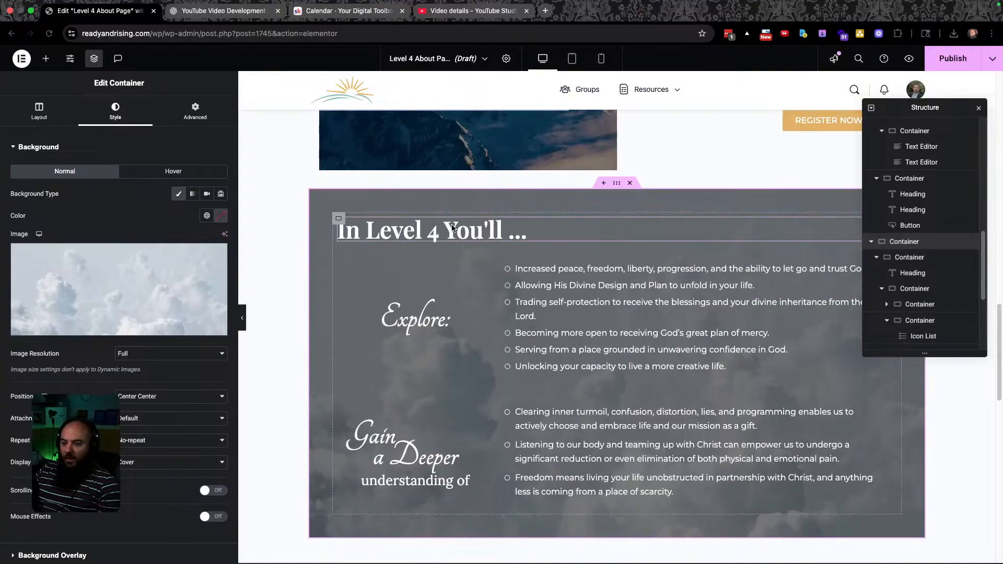
# Turn off the Classic background overlay so the cloud background appears bright.
pyautogui.click(979, 108)
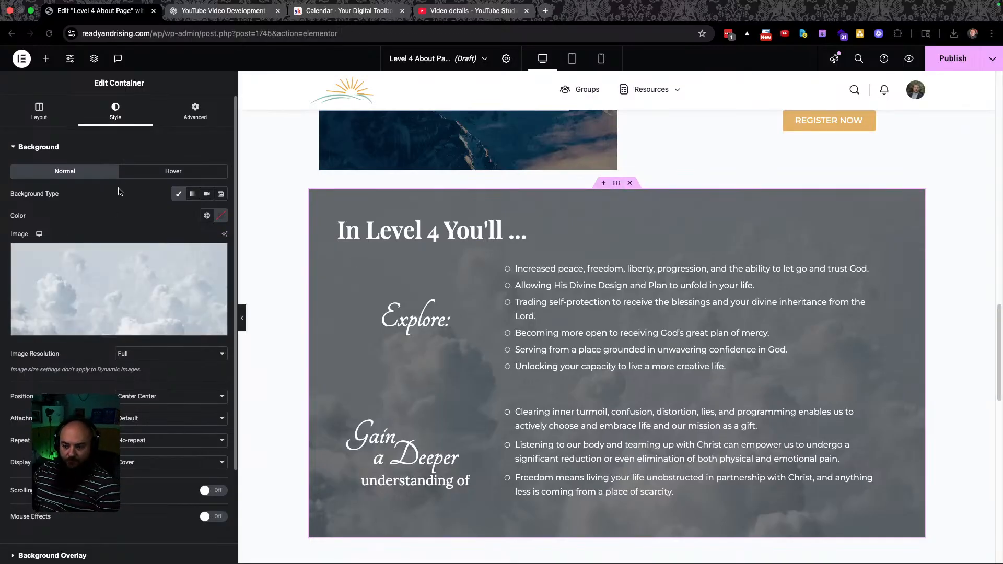
pyautogui.scroll(-5, 120, 192)
pyautogui.click(52, 438)
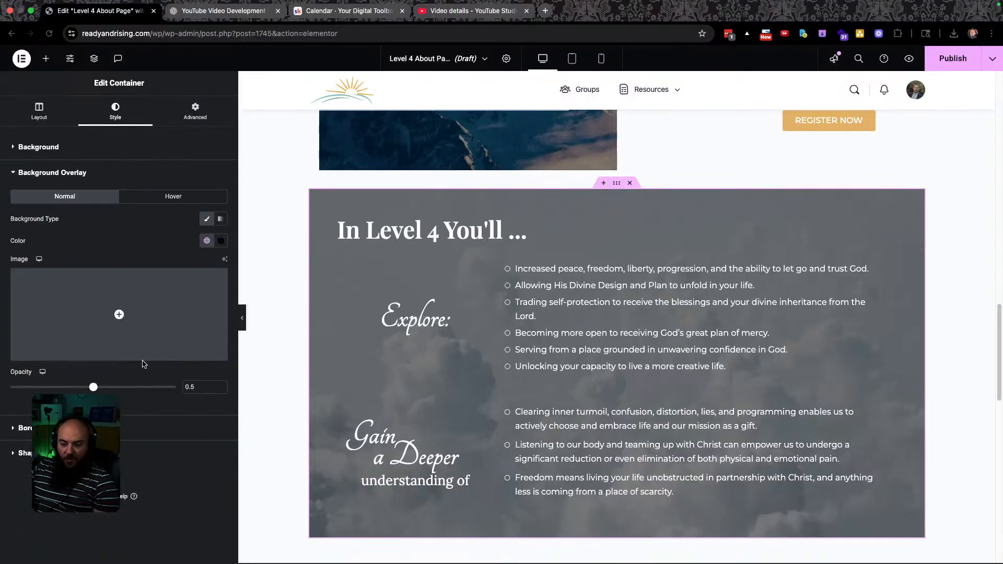
pyautogui.click(203, 220)
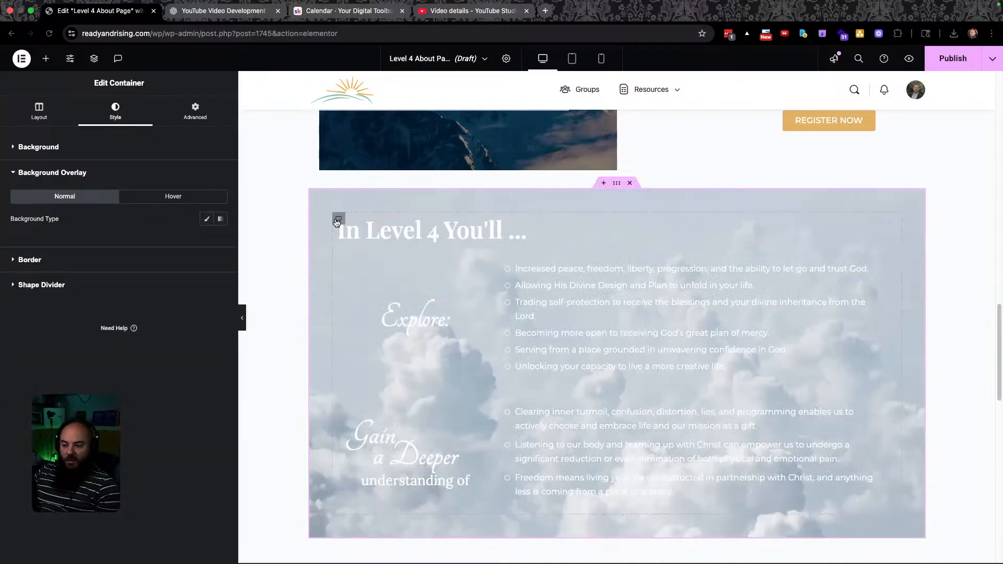
pyautogui.click(337, 222)
# Compare the heading's global text colours with the Figma design, then open Manage Global Colors.
pyautogui.click(106, 114)
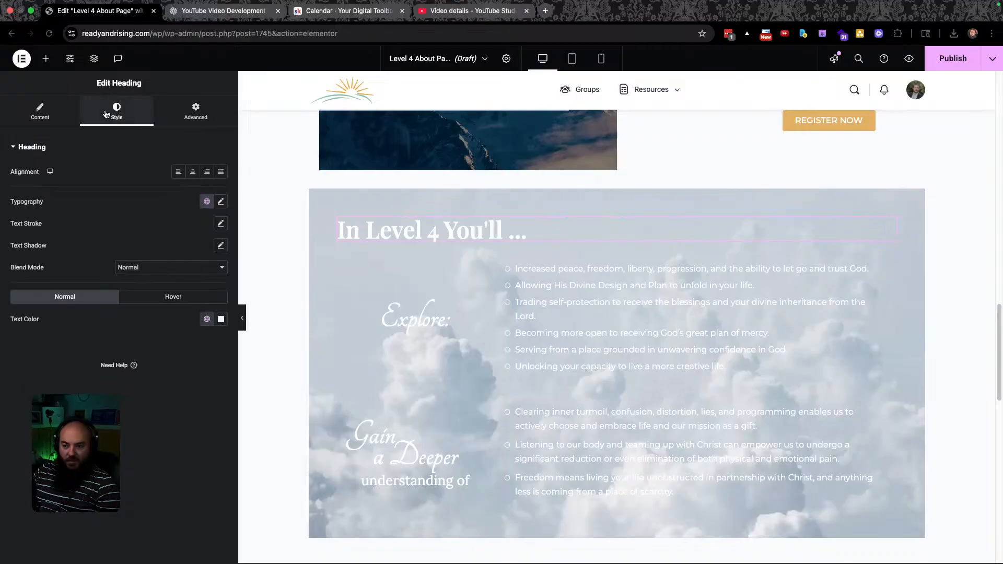
pyautogui.click(206, 320)
pyautogui.scroll(-5, 168, 422)
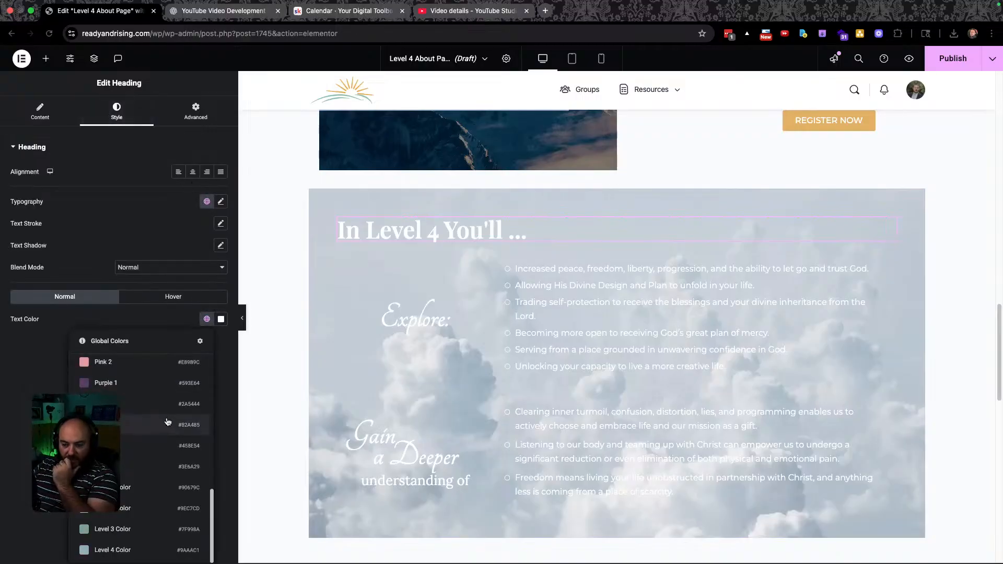
pyautogui.scroll(5, 168, 421)
pyautogui.scroll(-5, 167, 421)
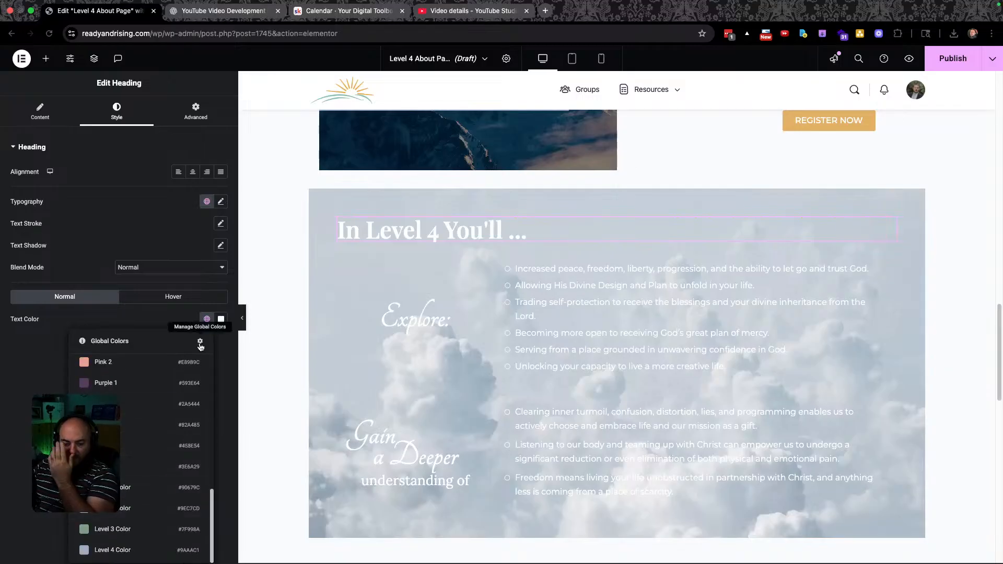
pyautogui.scroll(5, 161, 515)
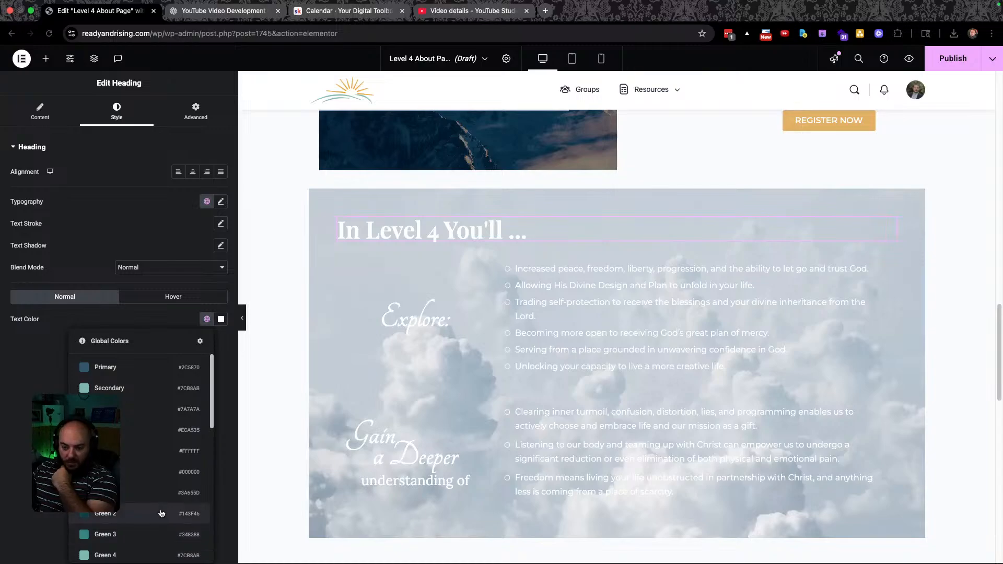
pyautogui.hotkey('ctrl', 'Left')
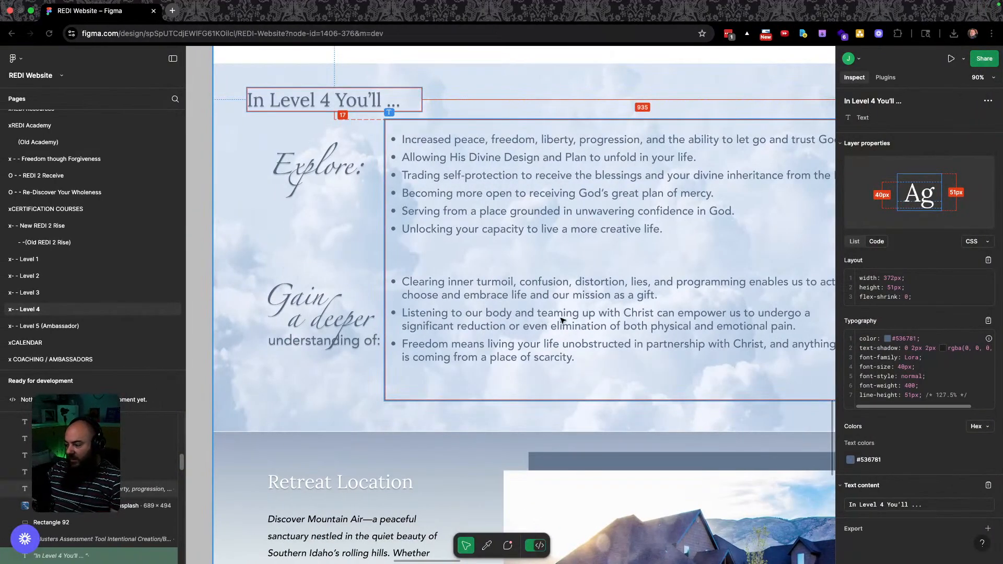
pyautogui.hotkey('ctrl', 'Right')
pyautogui.scroll(-10, 157, 408)
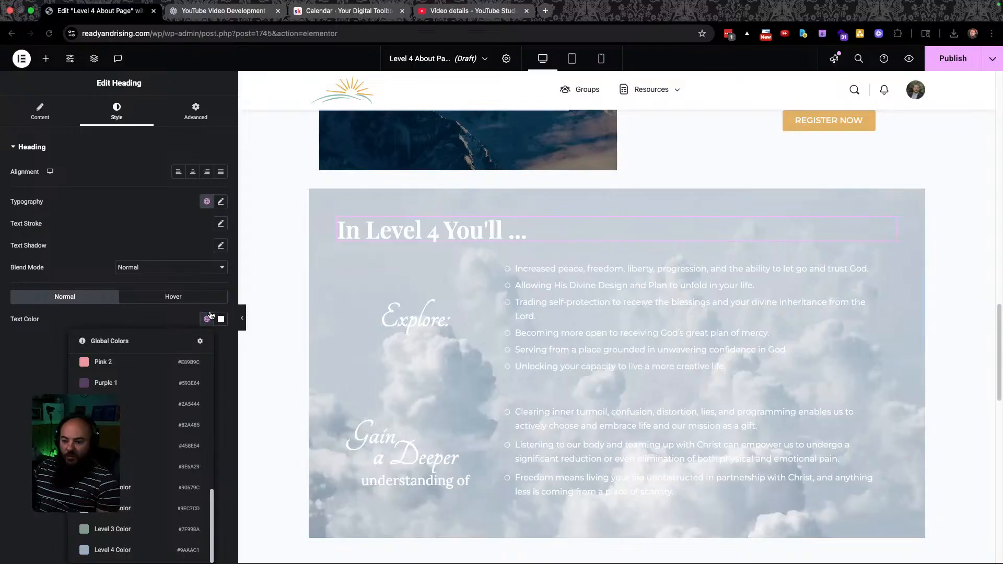
pyautogui.click(199, 341)
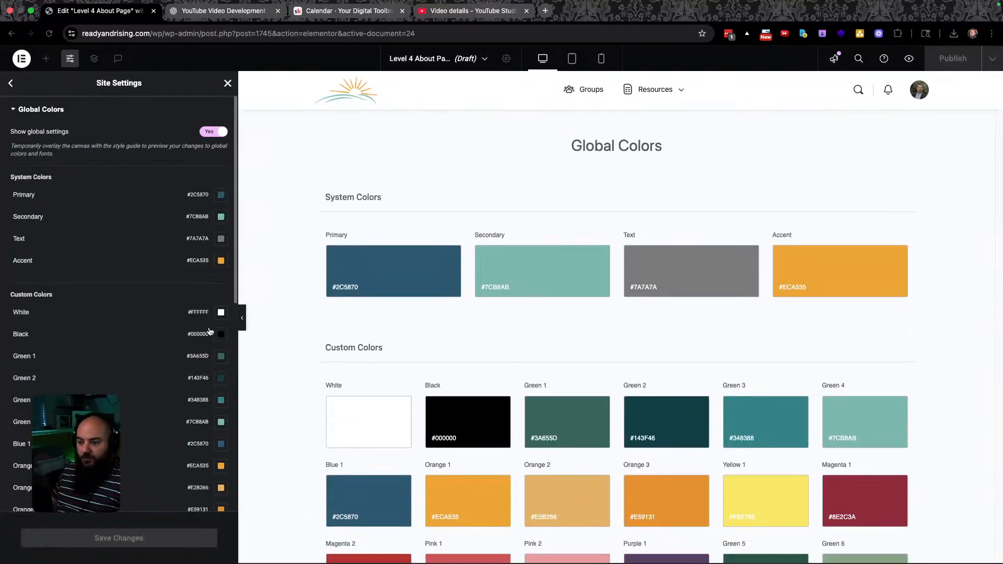
# Add a custom global colour 'Level 4 Dark' set to #536781, save, and return to the editor.
pyautogui.scroll(-10, 159, 284)
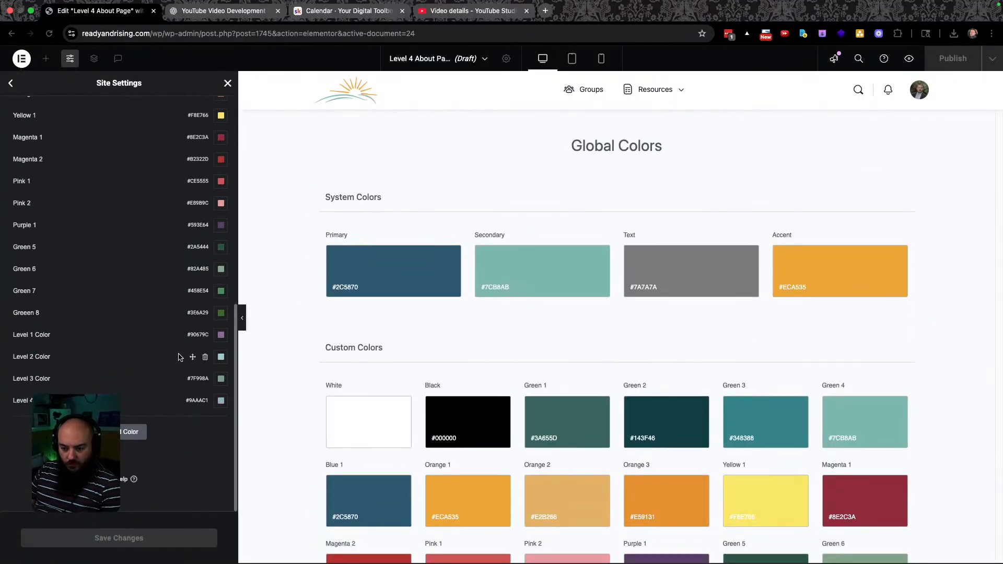
pyautogui.click(129, 432)
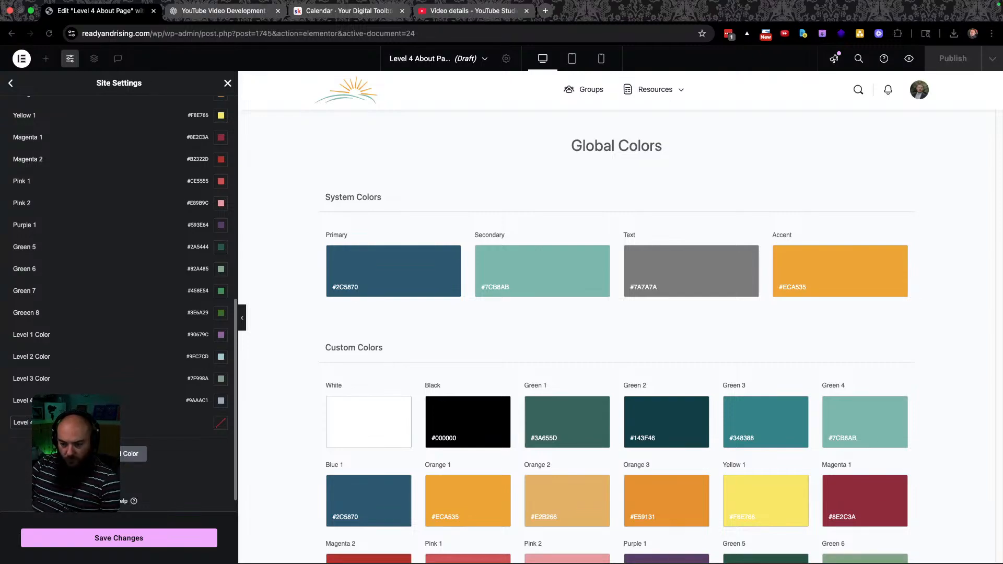
pyautogui.click(221, 423)
pyautogui.press('super+v')
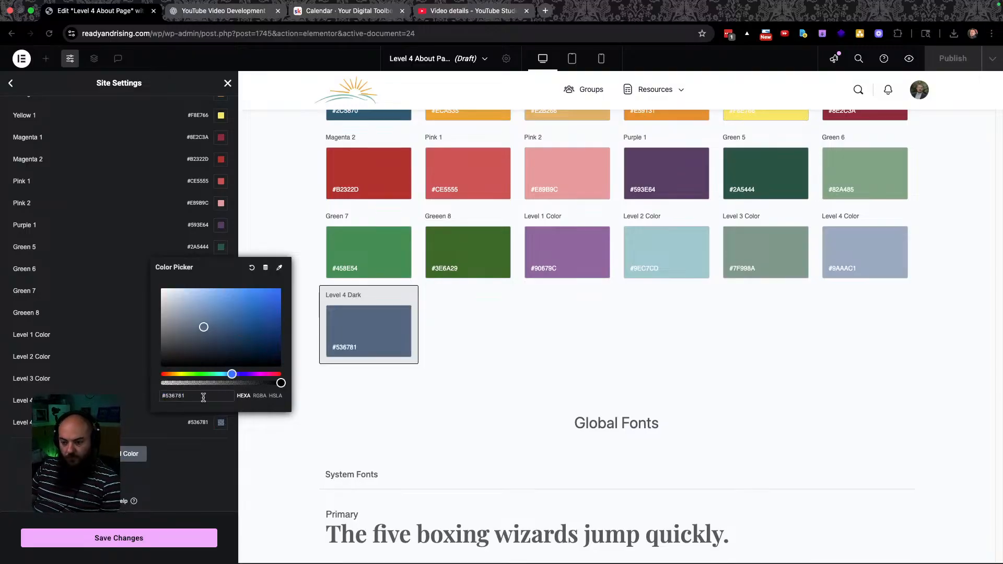
pyautogui.click(193, 486)
pyautogui.click(145, 540)
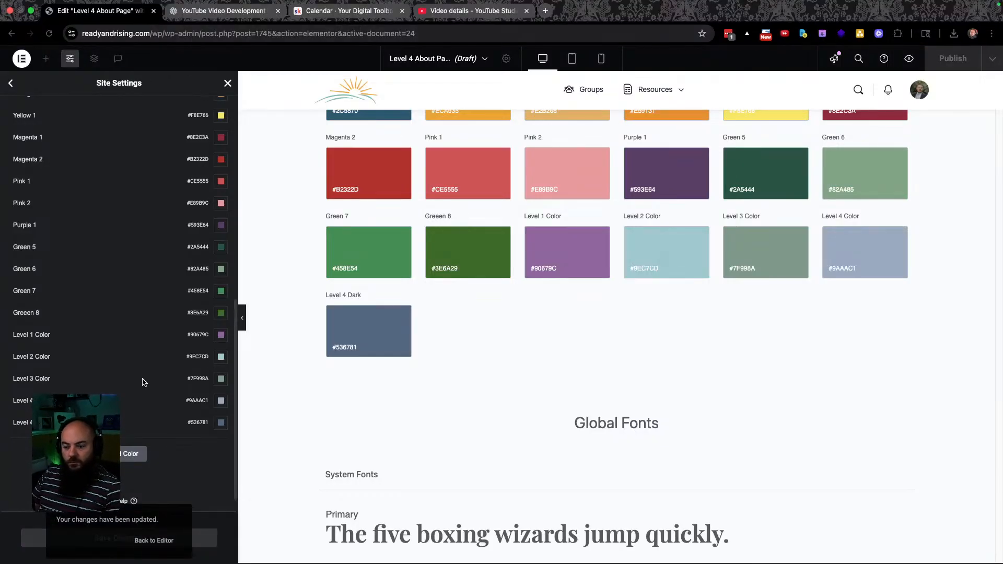
pyautogui.click(142, 547)
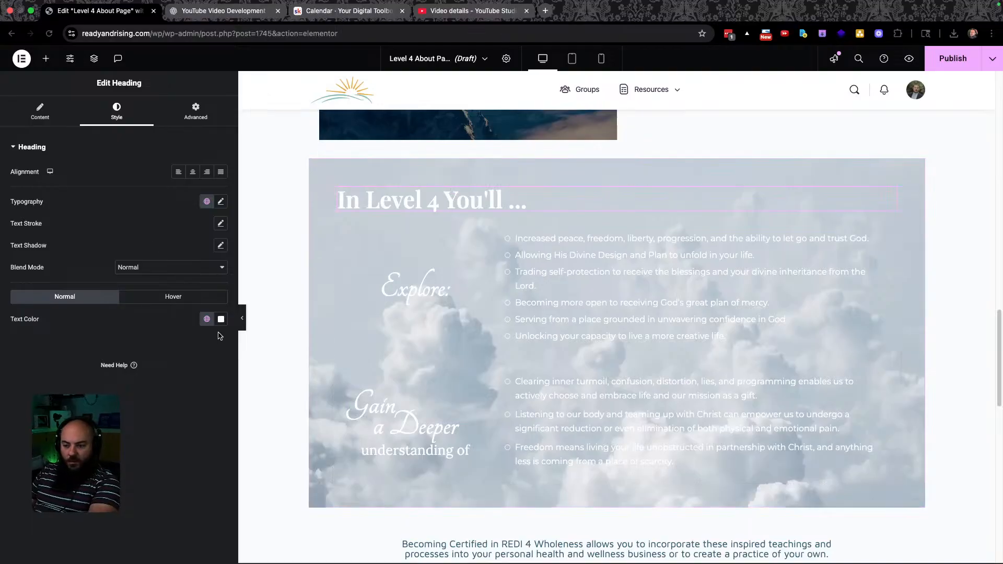
# Apply Level 4 Dark to the 'In Level 4 You'll' heading and the first bullet list text.
pyautogui.click(207, 319)
pyautogui.scroll(-5, 131, 498)
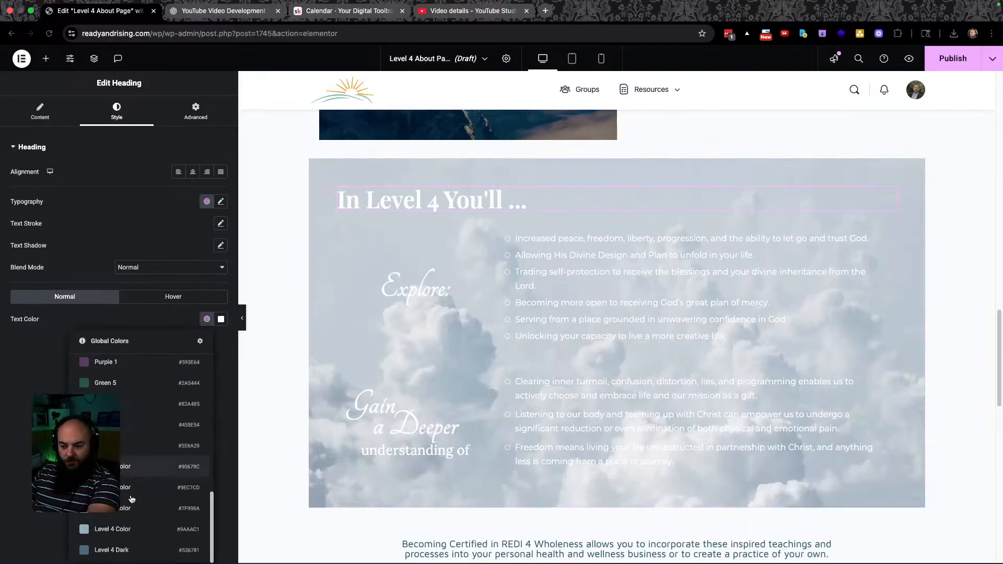
pyautogui.click(112, 549)
pyautogui.click(559, 251)
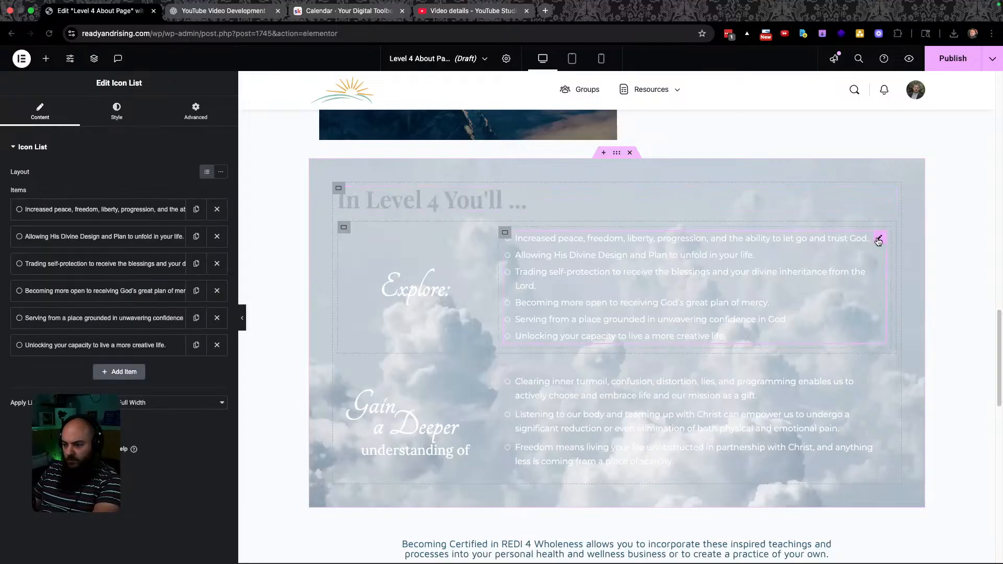
pyautogui.click(116, 110)
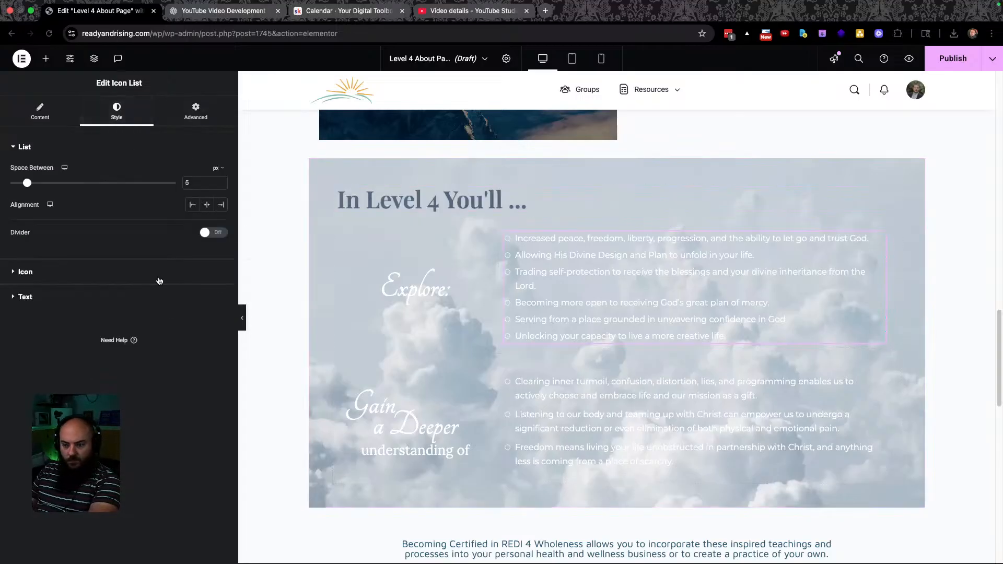
pyautogui.click(15, 296)
pyautogui.click(207, 288)
pyautogui.scroll(-5, 156, 410)
pyautogui.click(156, 519)
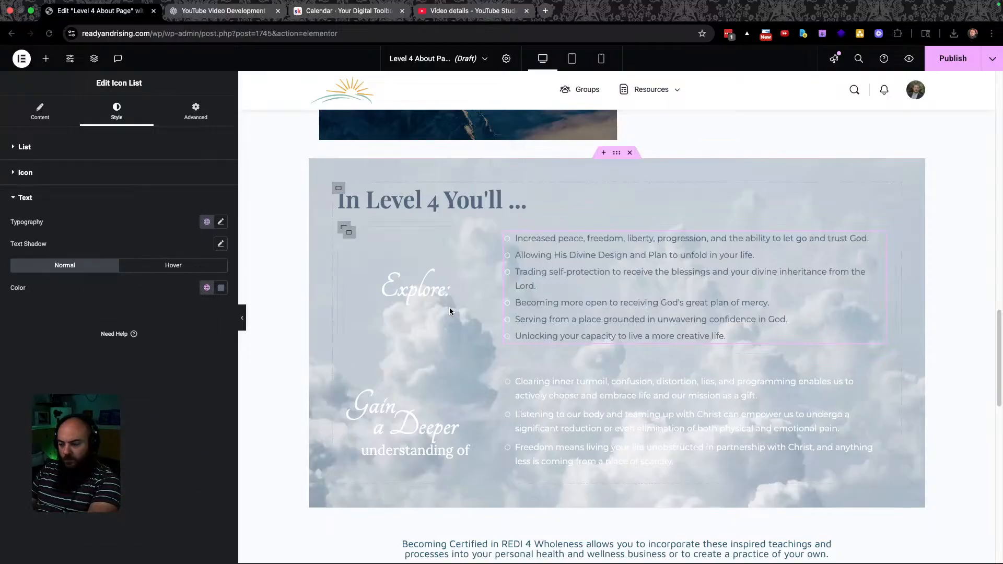
# Make the 'Explore:' heading Level 4 Dark.
pyautogui.click(440, 285)
pyautogui.click(113, 112)
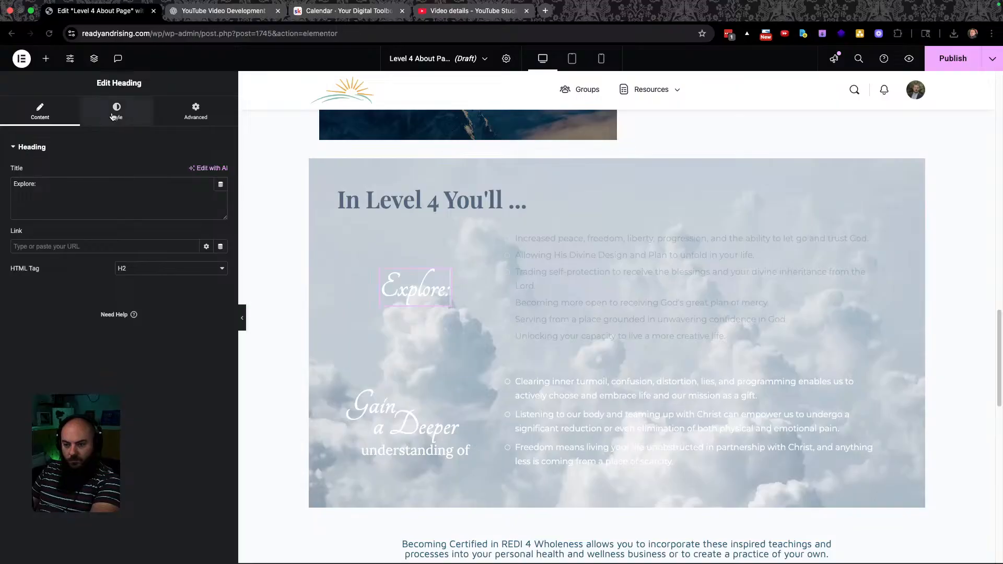
pyautogui.click(207, 319)
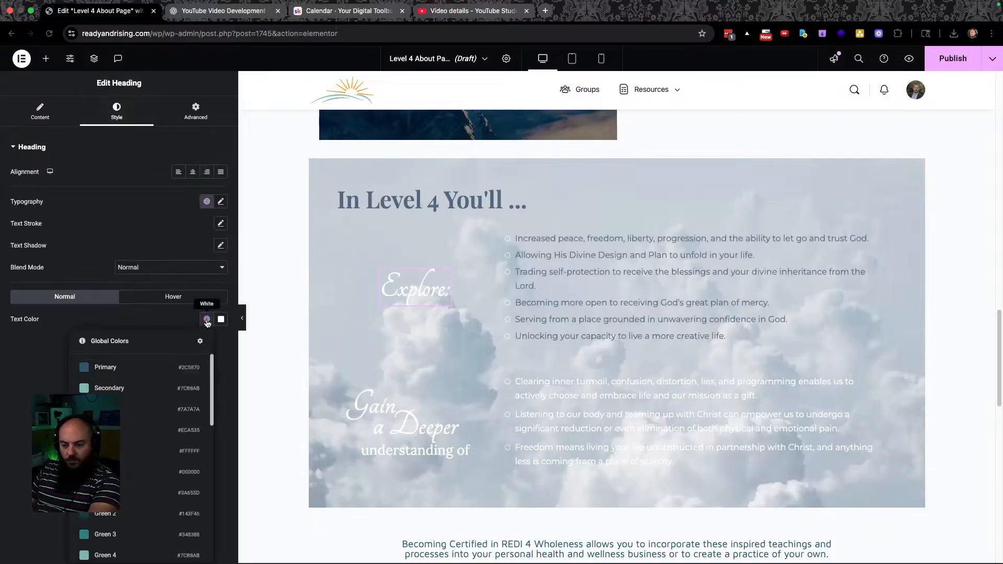
pyautogui.scroll(-5, 152, 459)
pyautogui.click(126, 550)
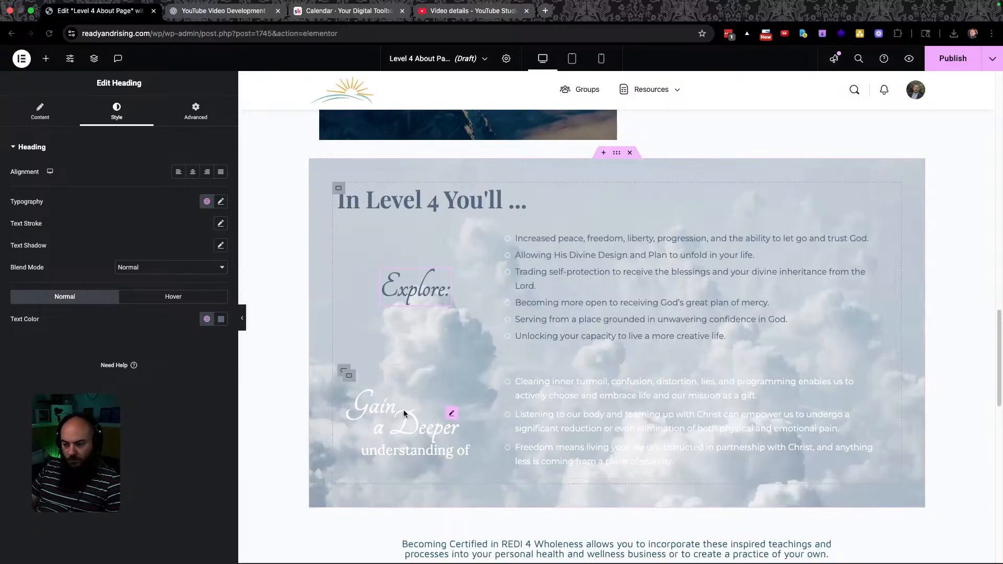
# Paste the copied style onto a heading, rejoin the split word 'Gain', and make it Level 4 Dark.
pyautogui.rightClick(475, 393)
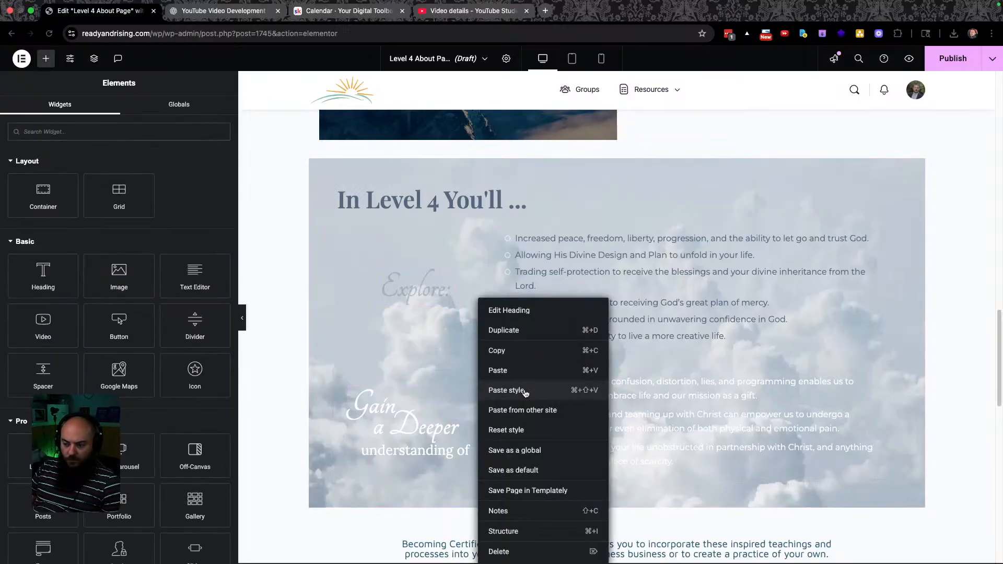
pyautogui.click(526, 391)
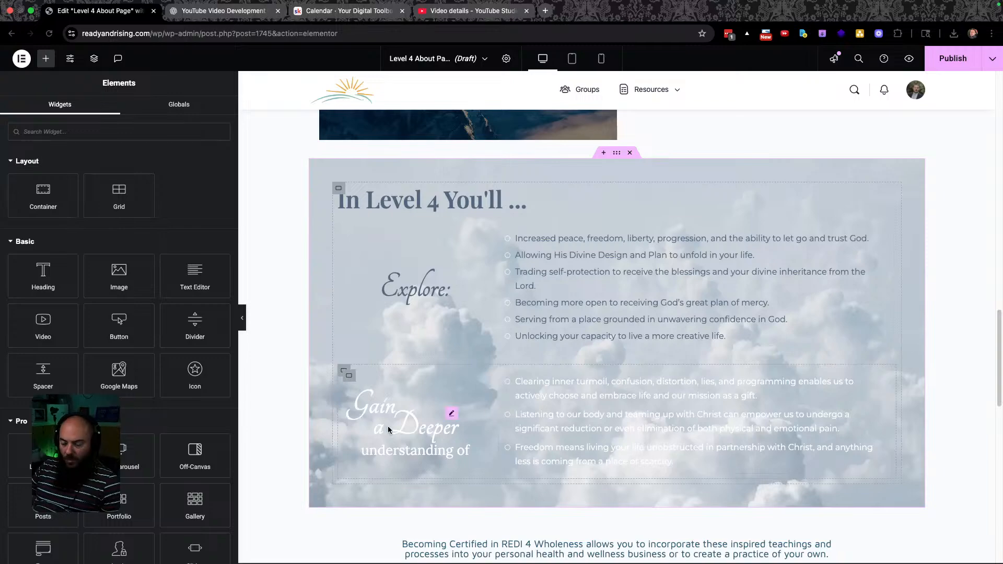
pyautogui.click(452, 413)
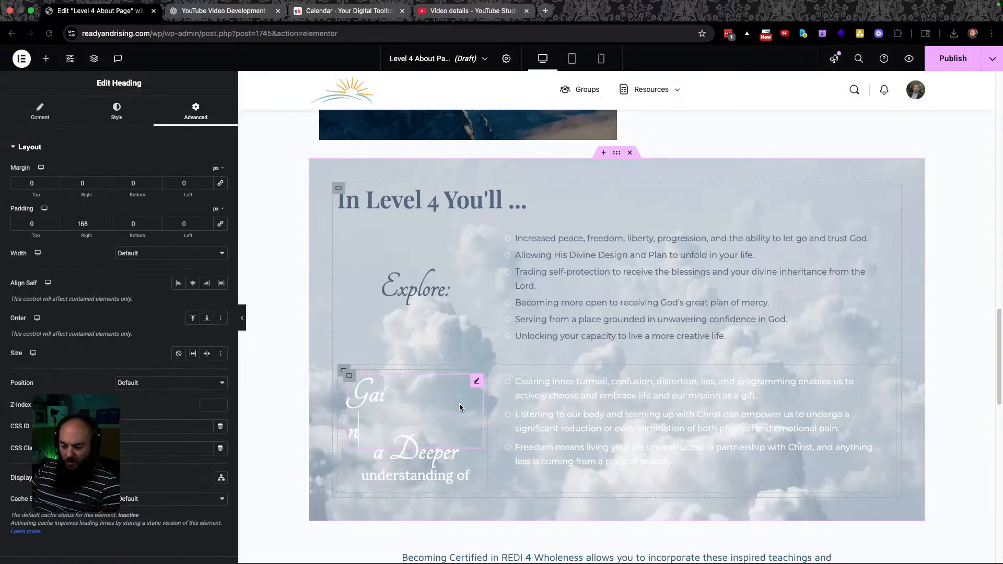
pyautogui.press('Left')
pyautogui.press('Left')
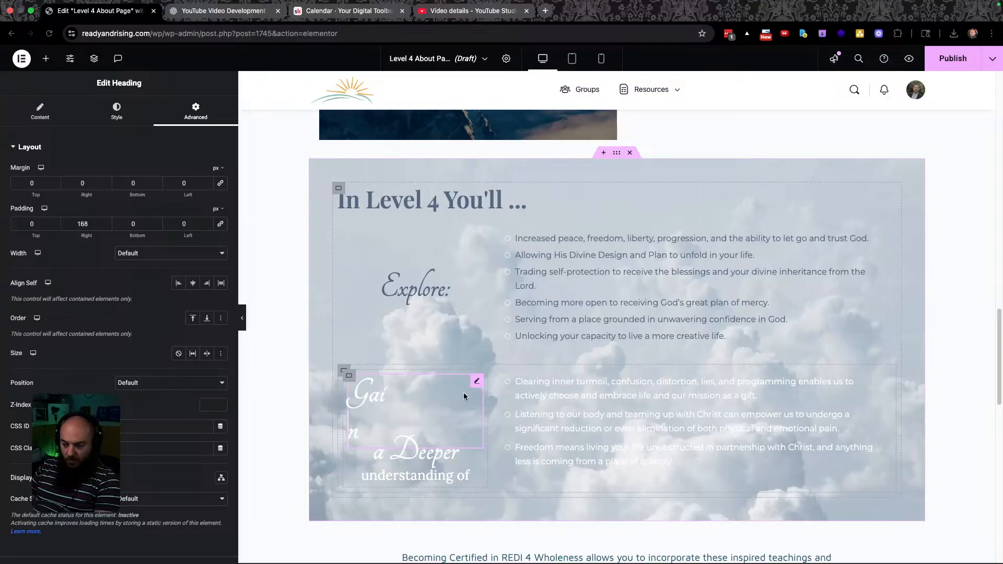
pyautogui.click(409, 326)
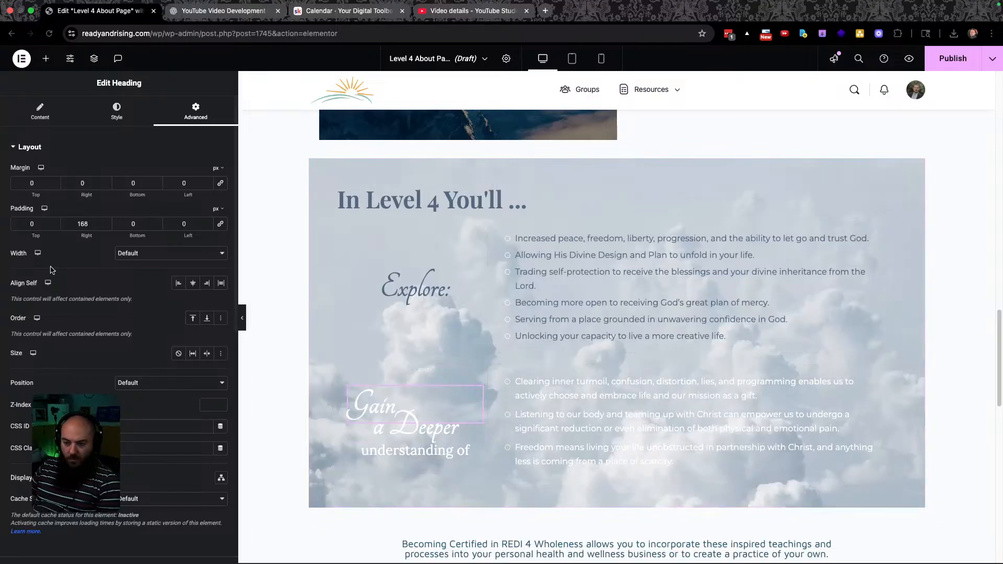
pyautogui.click(117, 110)
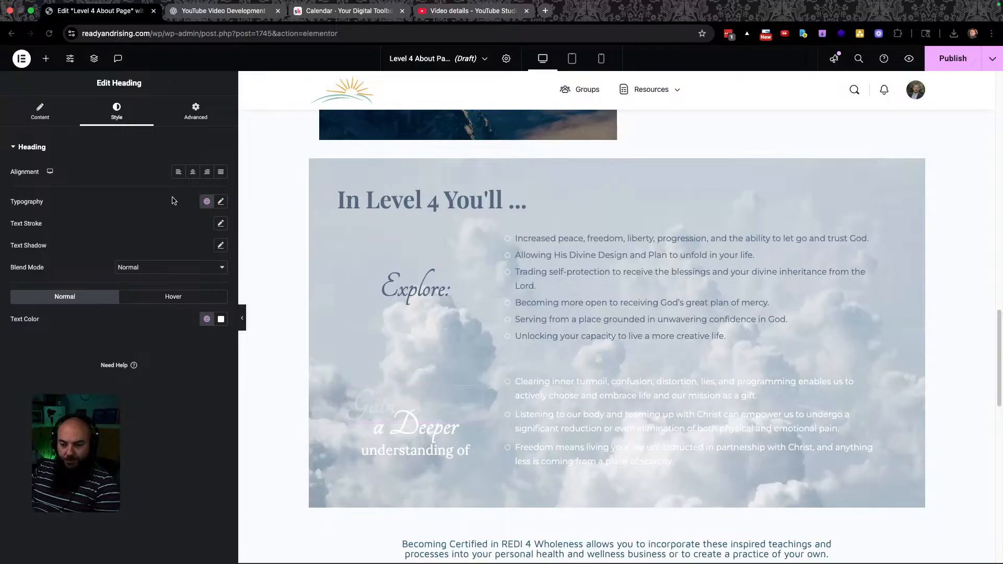
pyautogui.click(207, 320)
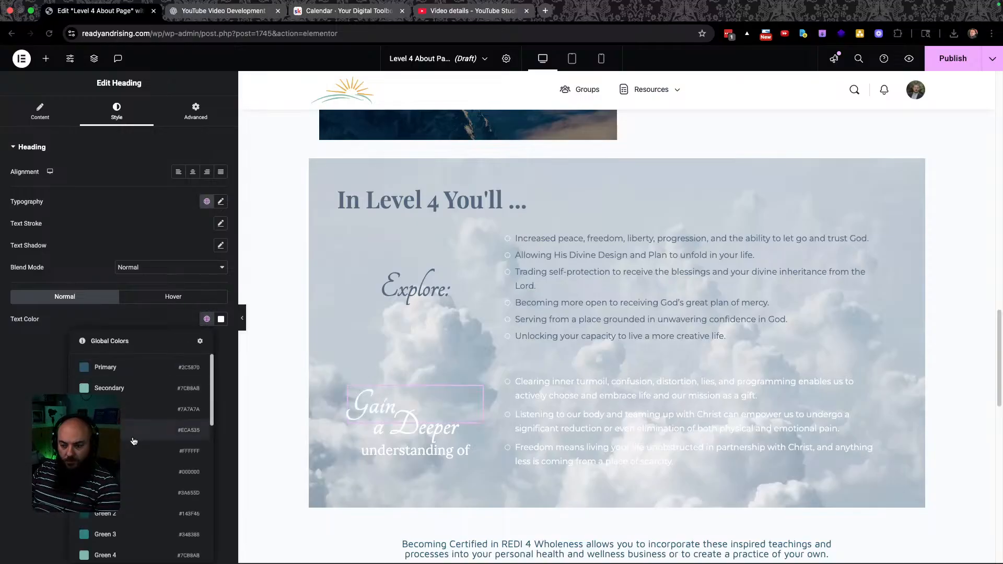
pyautogui.scroll(-5, 150, 512)
pyautogui.click(130, 553)
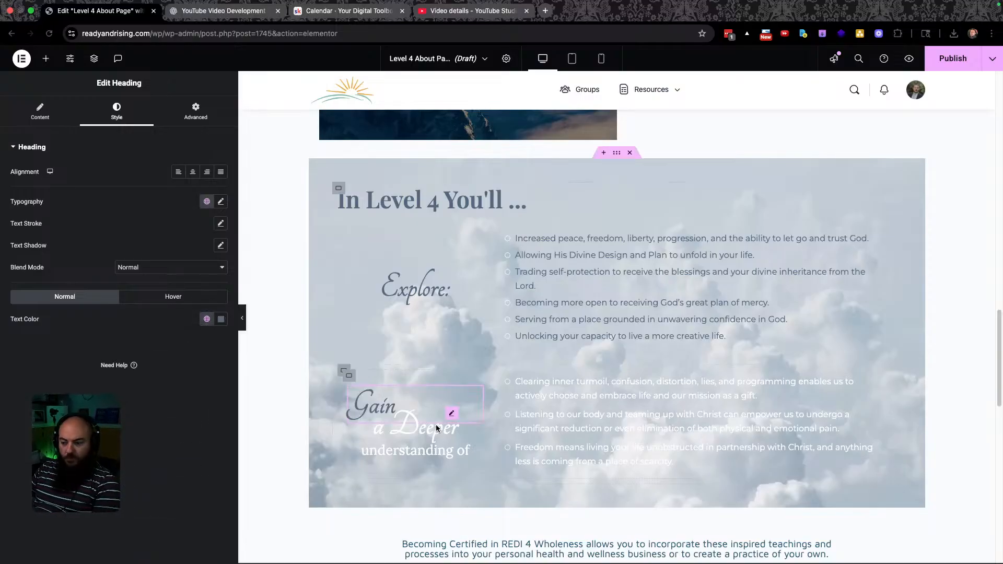
# Make the 'a Deeper' and 'understanding of' headings Level 4 Dark.
pyautogui.click(443, 429)
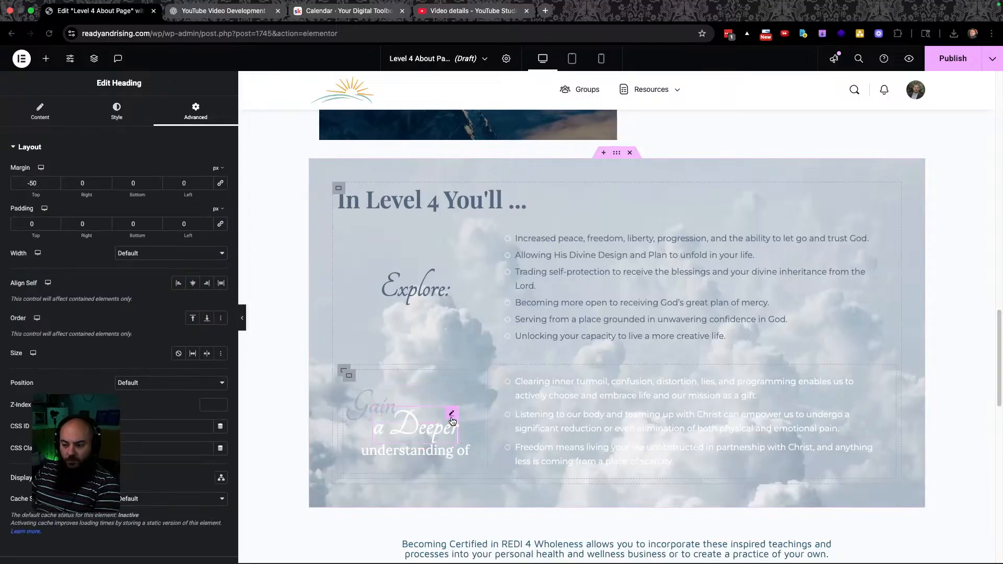
pyautogui.click(116, 108)
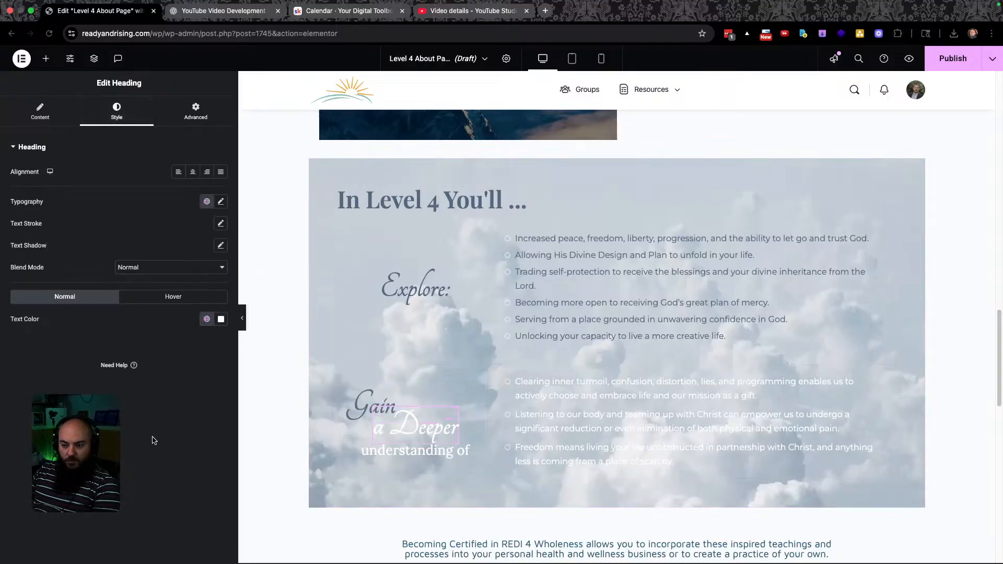
pyautogui.click(205, 322)
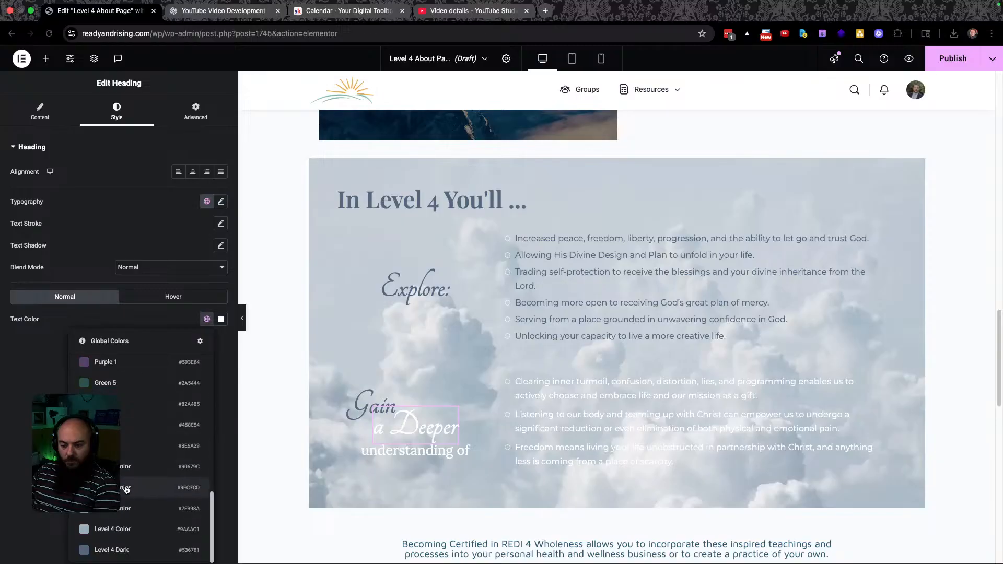
pyautogui.click(137, 550)
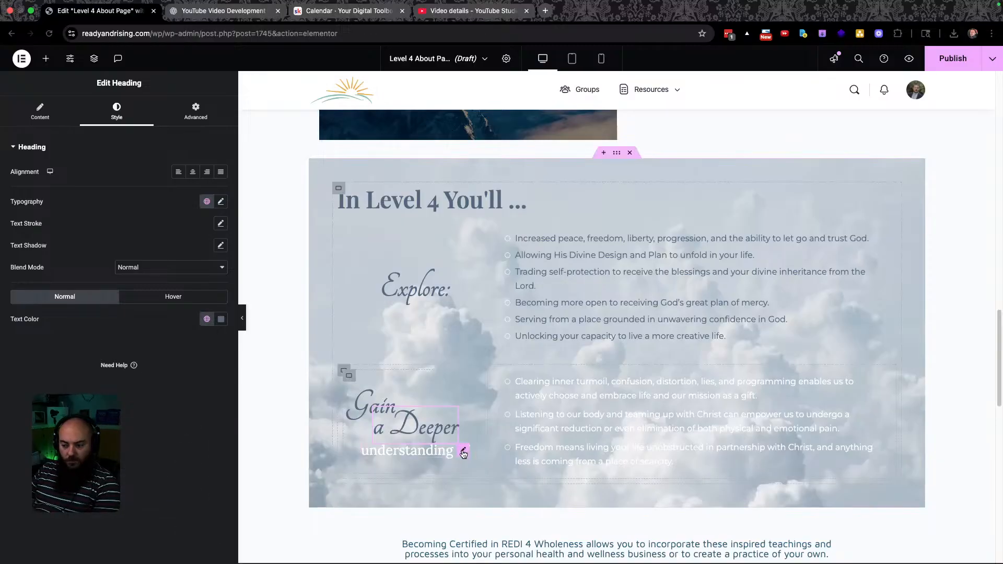
pyautogui.click(441, 454)
pyautogui.click(128, 124)
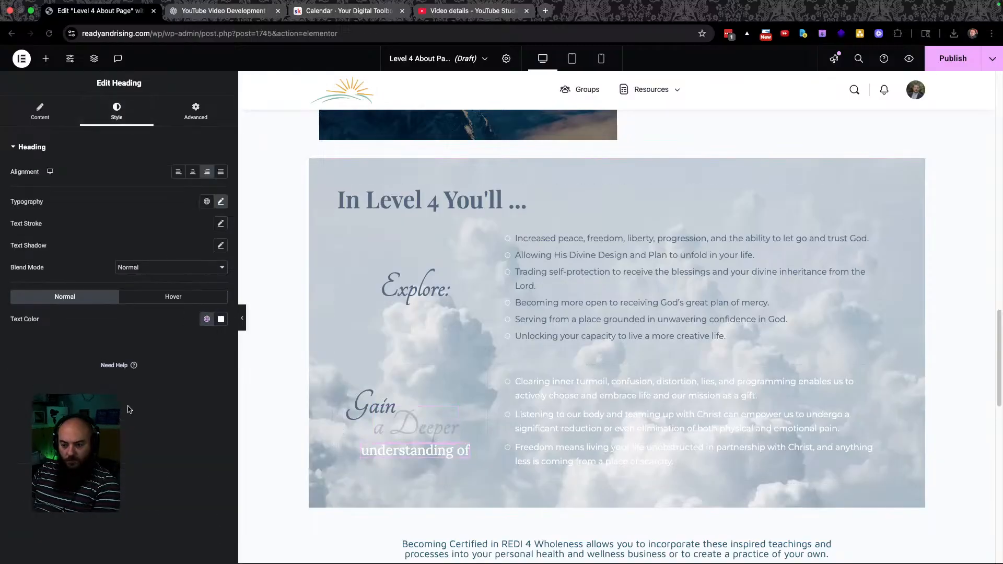
pyautogui.click(206, 319)
pyautogui.scroll(-5, 139, 501)
pyautogui.click(136, 548)
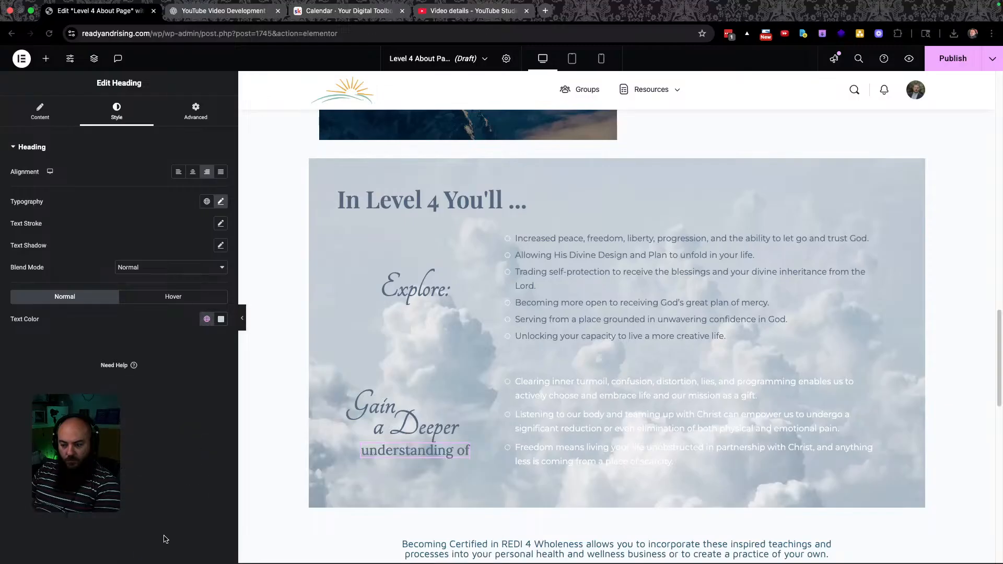
# Make the lower bullet list text Level 4 Dark.
pyautogui.click(563, 384)
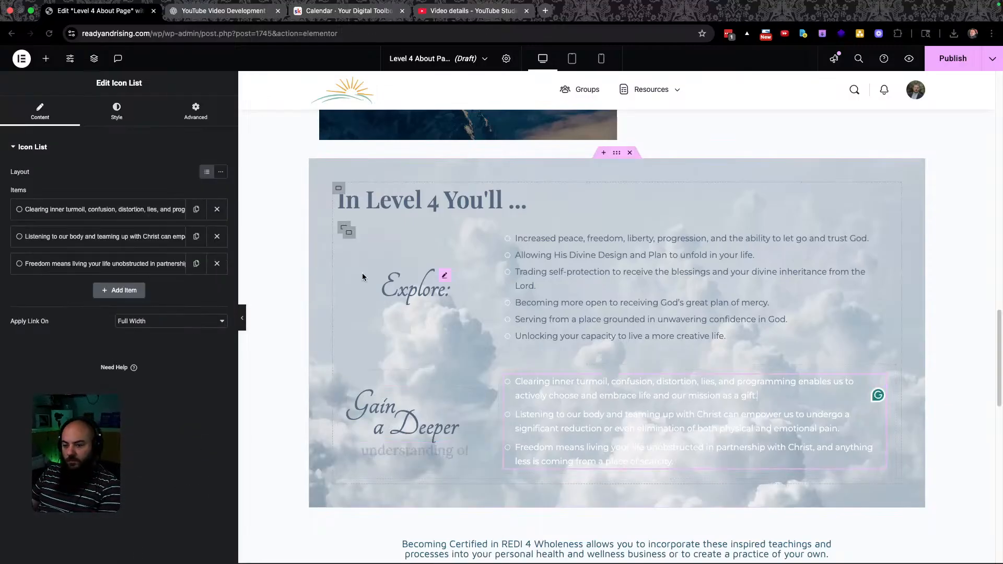
pyautogui.click(116, 110)
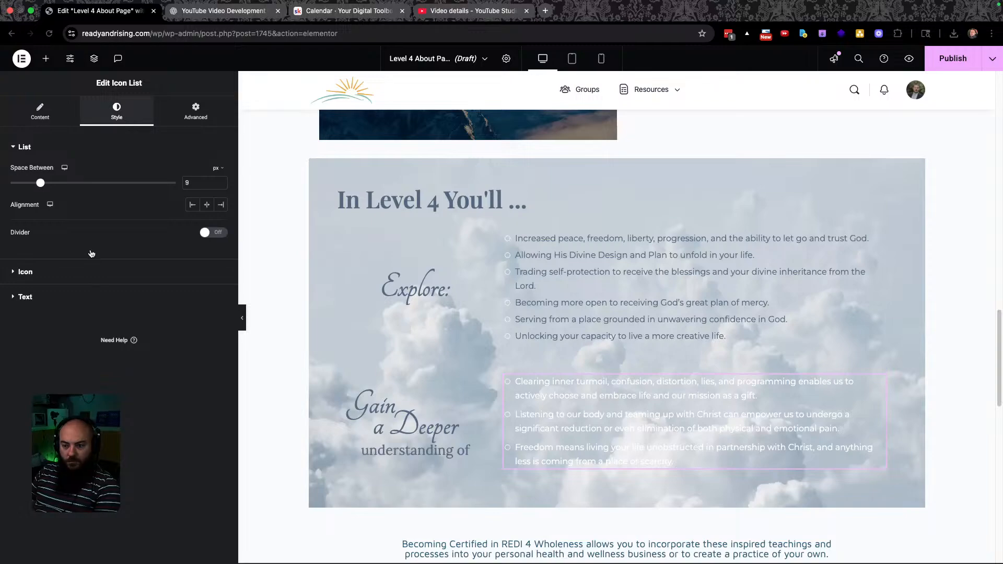
pyautogui.click(25, 296)
pyautogui.click(207, 287)
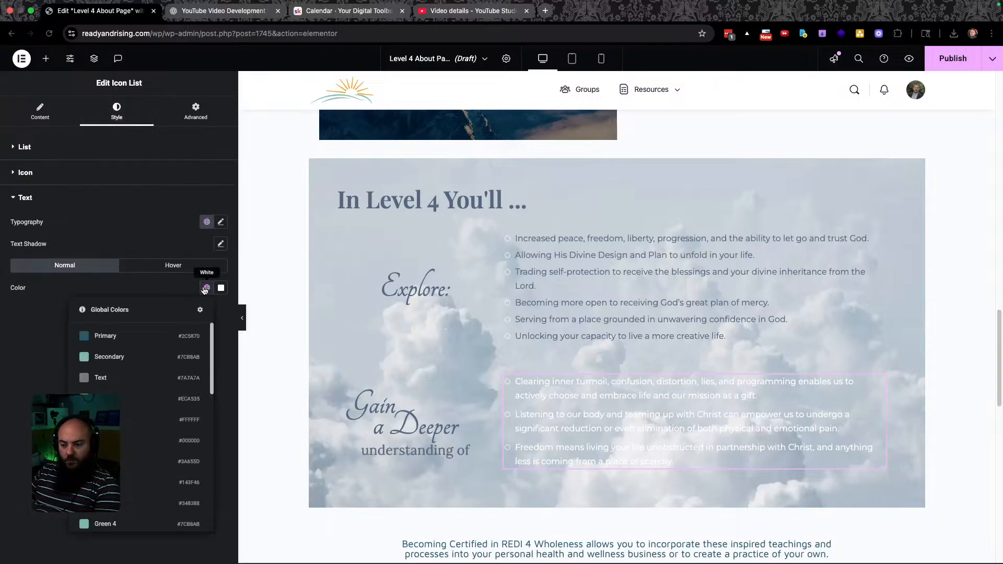
pyautogui.scroll(-10, 111, 522)
pyautogui.click(110, 518)
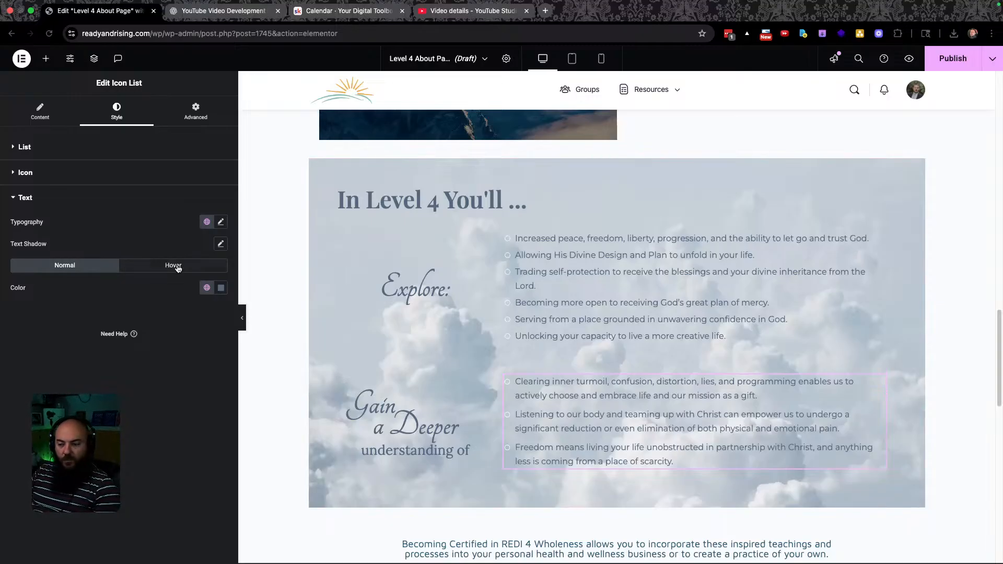
pyautogui.hotkey('ctrl', 'Left')
# Compare the Retreat Location area in the Figma design with the Elementor page.
pyautogui.scroll(-4, 312, 342)
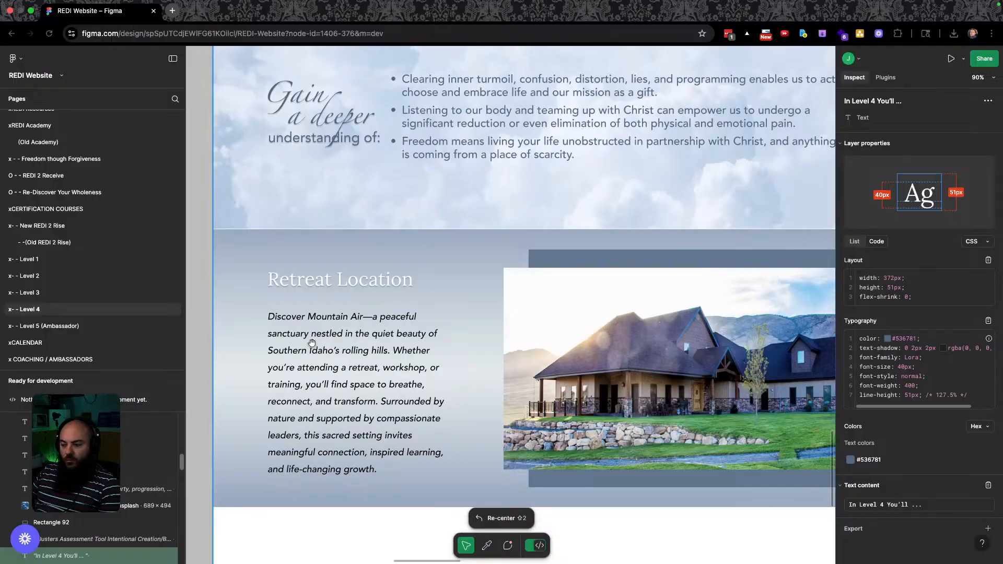
pyautogui.scroll(-5, 345, 343)
pyautogui.scroll(4, 365, 338)
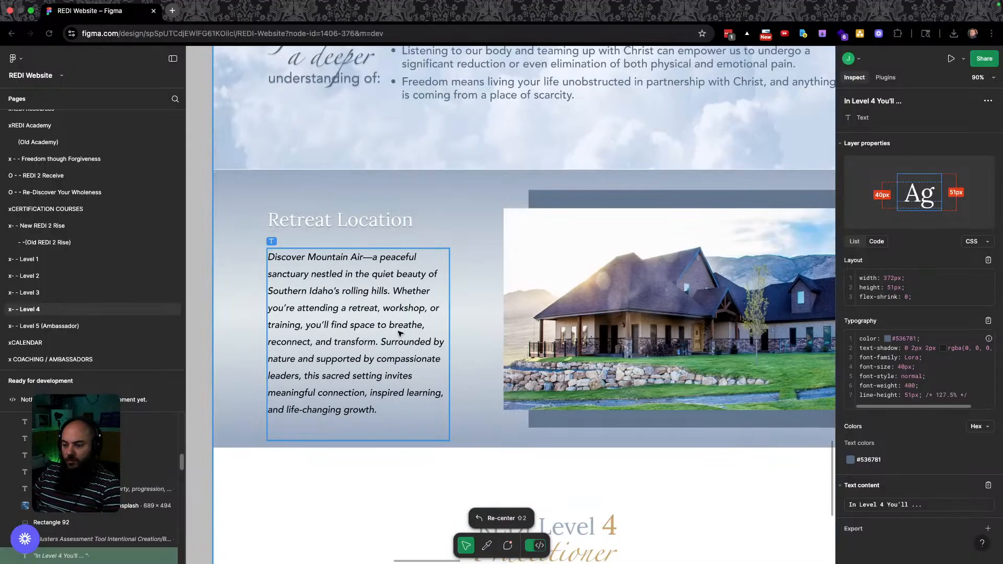
pyautogui.hotkey('ctrl', 'Right')
pyautogui.scroll(-7, 417, 368)
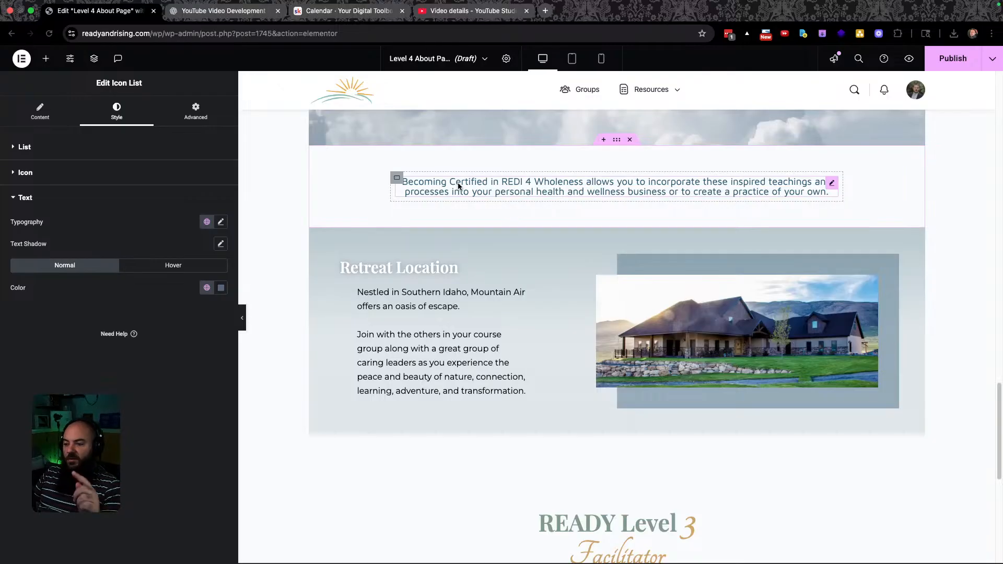
pyautogui.scroll(7, 459, 186)
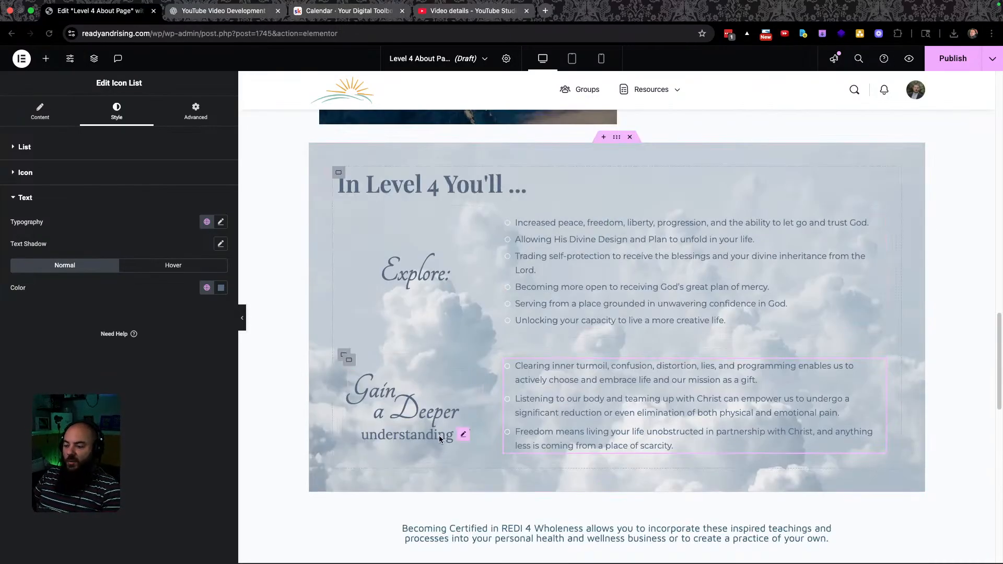
pyautogui.scroll(-4, 434, 433)
pyautogui.hotkey('ctrl', 'Left')
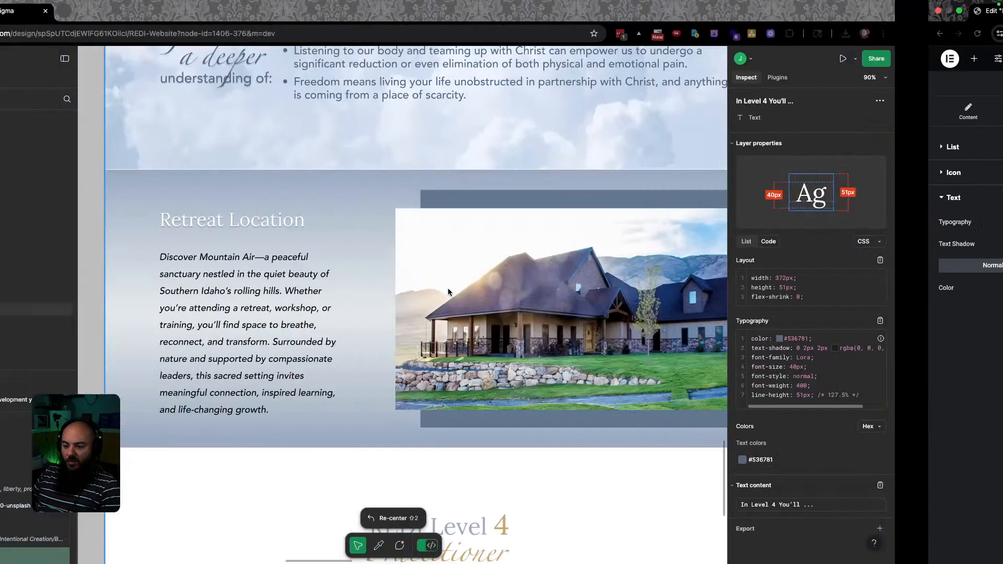
pyautogui.scroll(9, 402, 351)
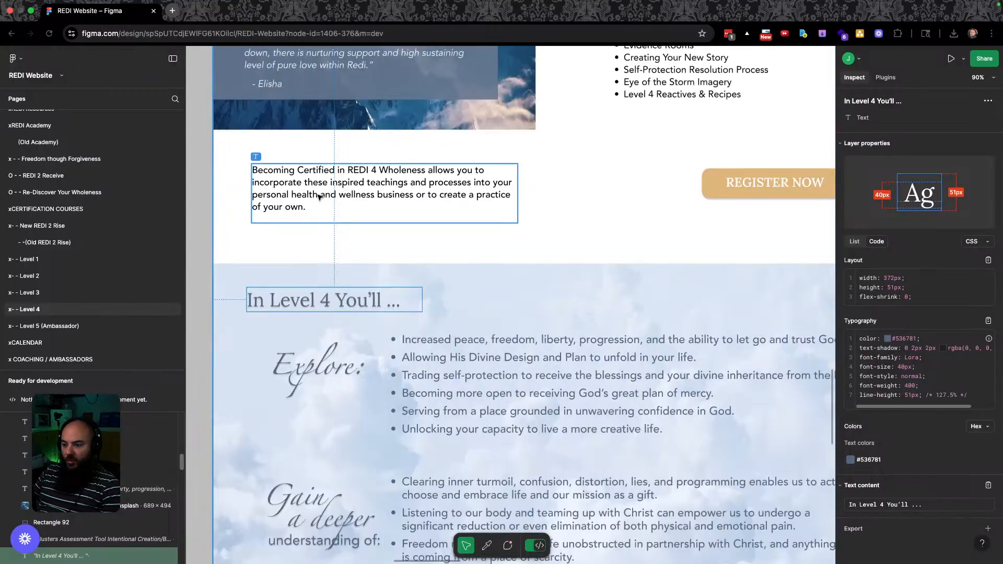
pyautogui.scroll(-8, 438, 343)
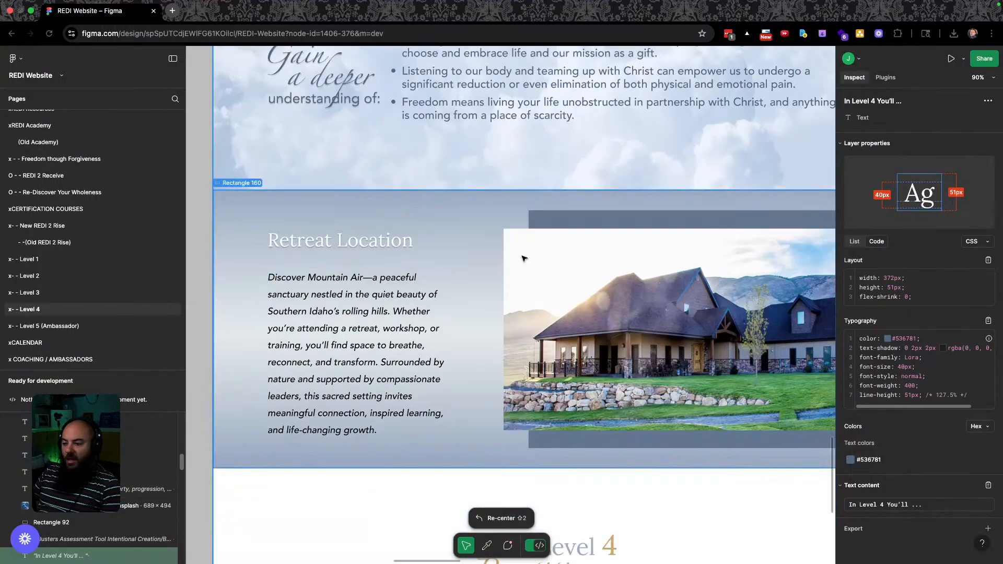
pyautogui.scroll(3, 565, 377)
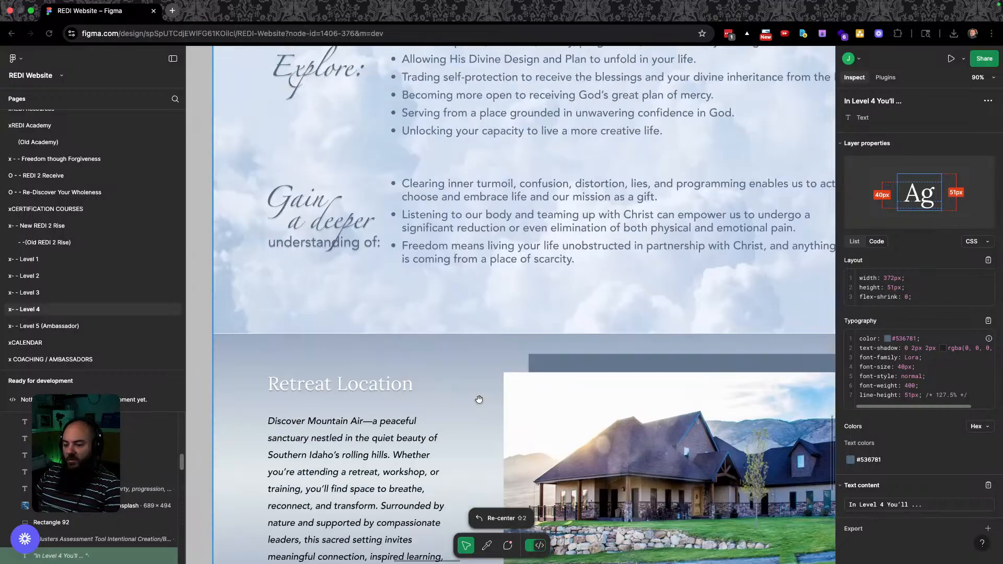
pyautogui.scroll(-3, 566, 377)
pyautogui.hotkey('ctrl', 'Right')
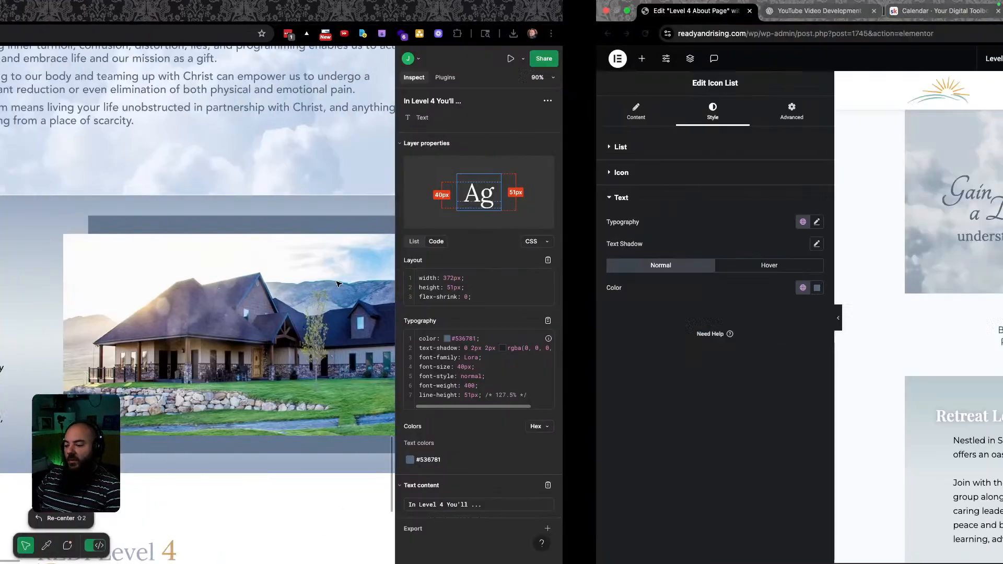
pyautogui.scroll(-3, 366, 267)
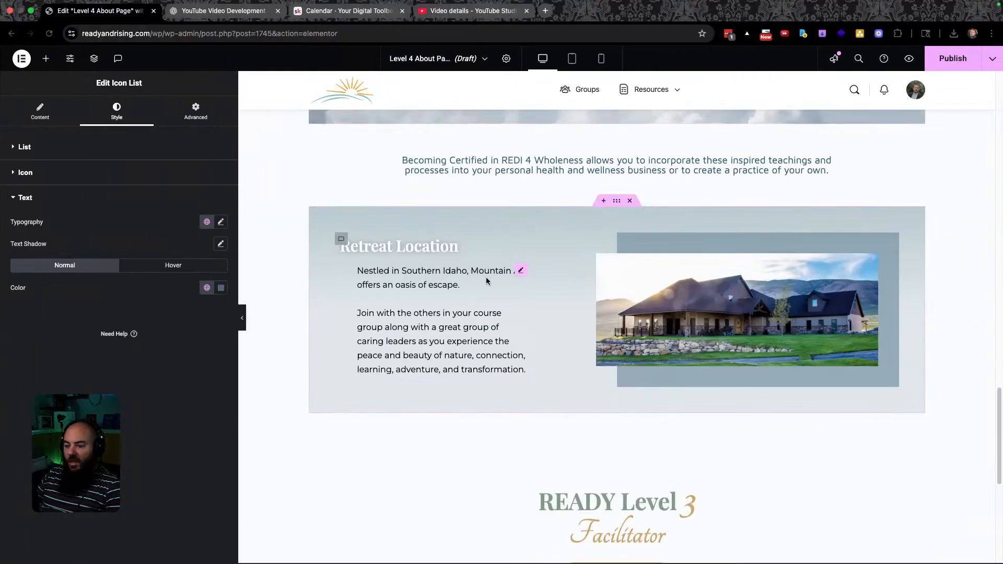
# Copy the #9AAAC1 colour from the Retreat Location background rectangle in Figma.
pyautogui.hotkey('ctrl', 'Left')
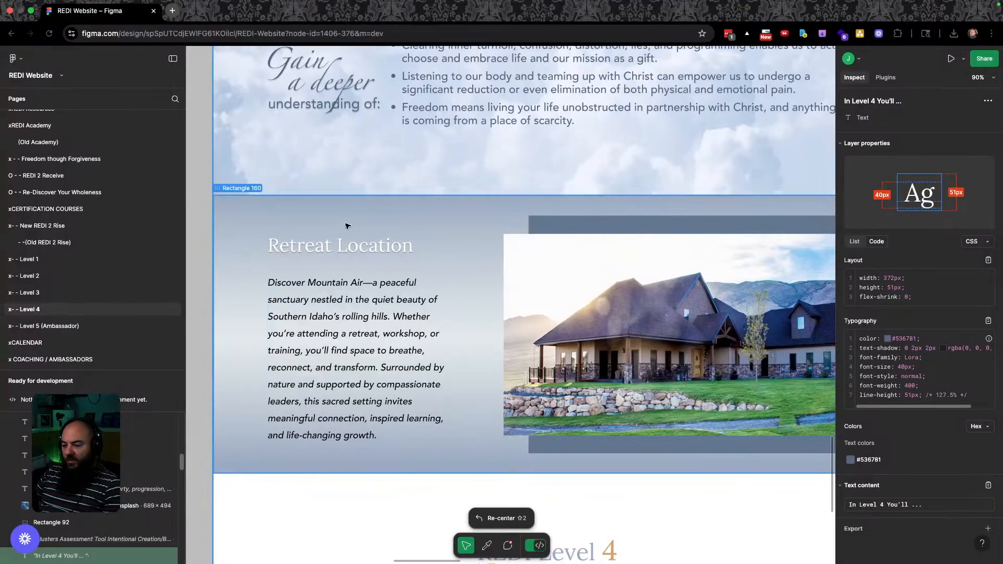
pyautogui.click(467, 235)
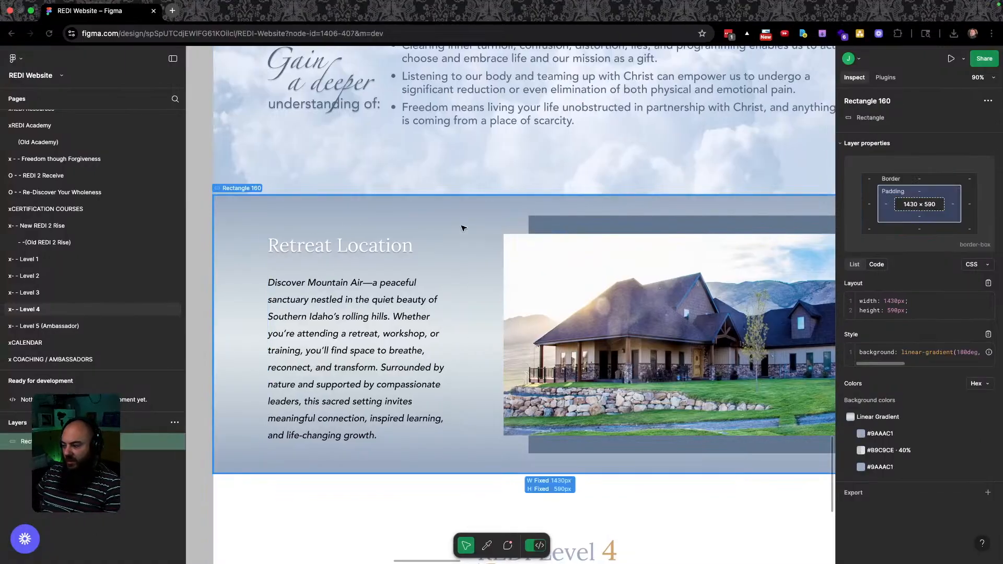
pyautogui.click(863, 434)
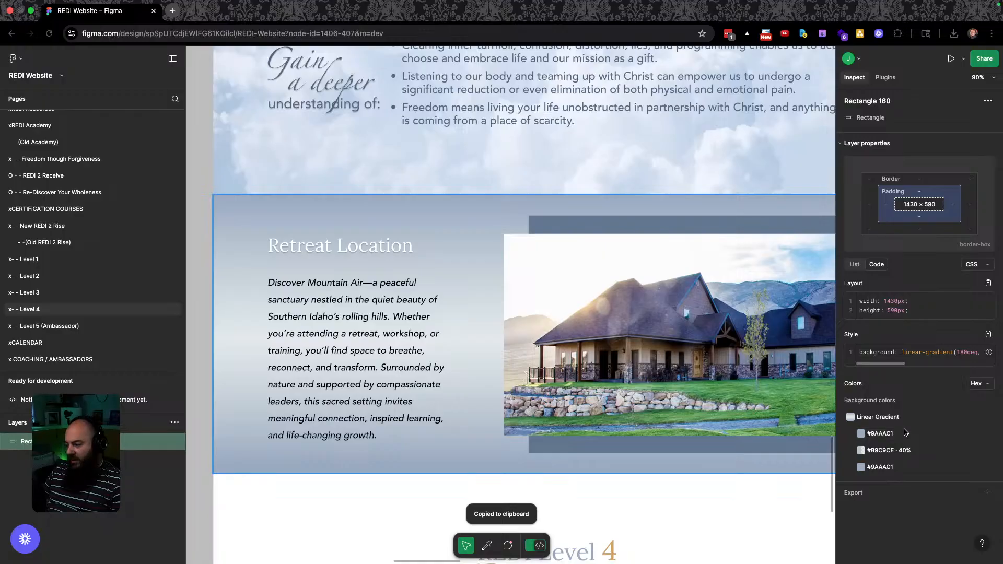
pyautogui.hotkey('ctrl', 'Right')
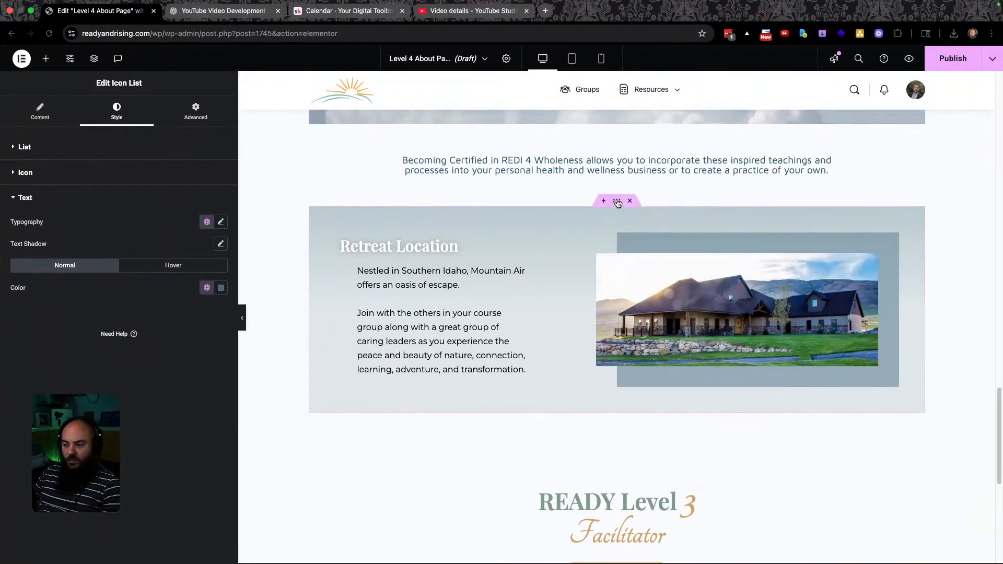
pyautogui.click(617, 202)
# Paste #9AAAC1 as the first gradient colour and copy #B9C9CE from Figma for the second.
pyautogui.click(120, 123)
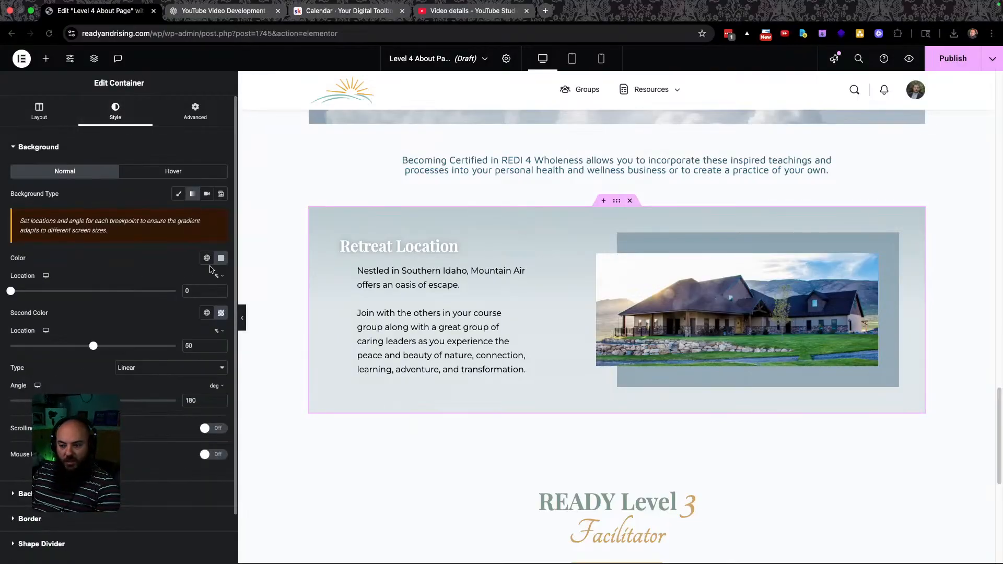
pyautogui.click(220, 258)
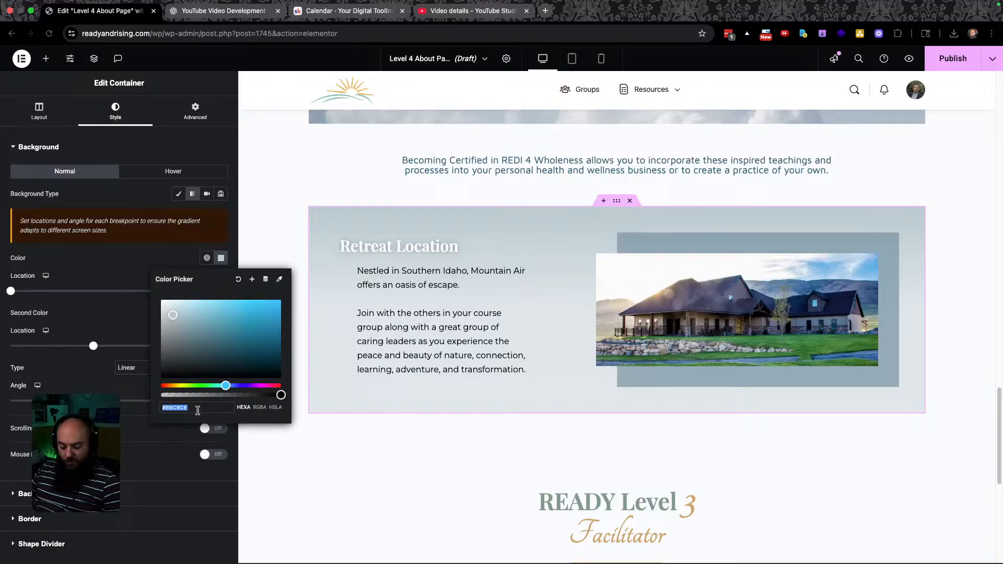
pyautogui.press('super+v')
pyautogui.hotkey('ctrl', 'Left')
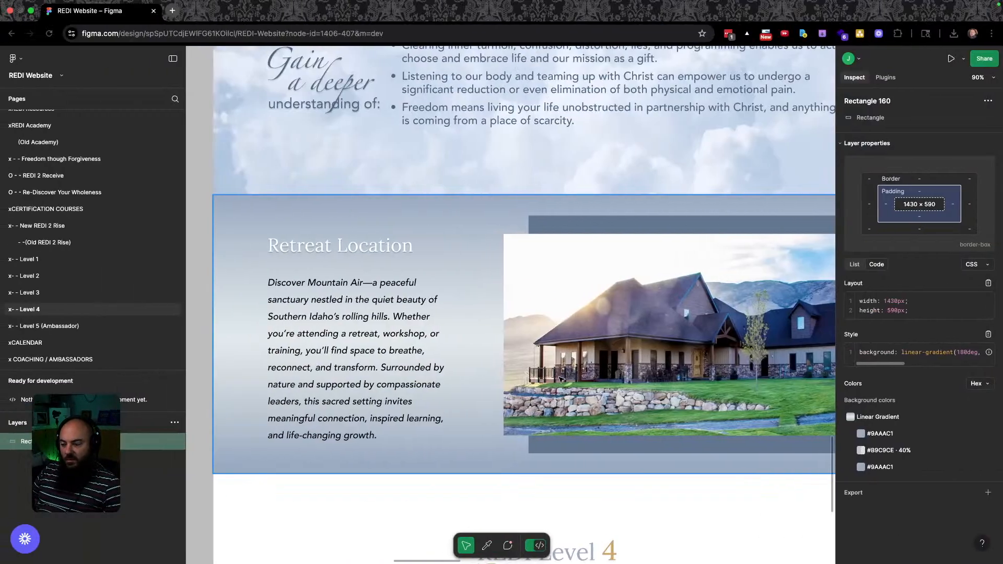
pyautogui.click(894, 452)
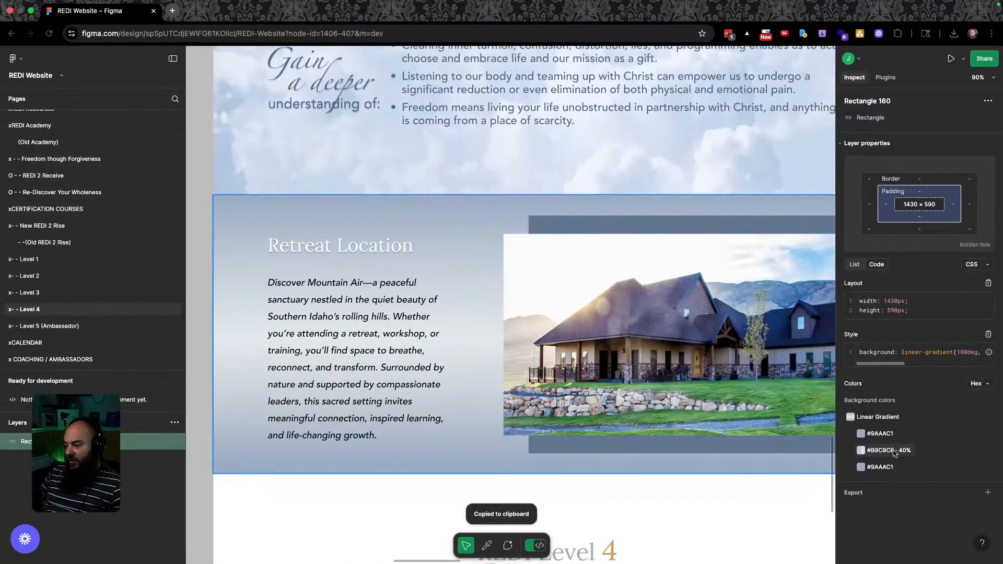
pyautogui.hotkey('ctrl', 'Right')
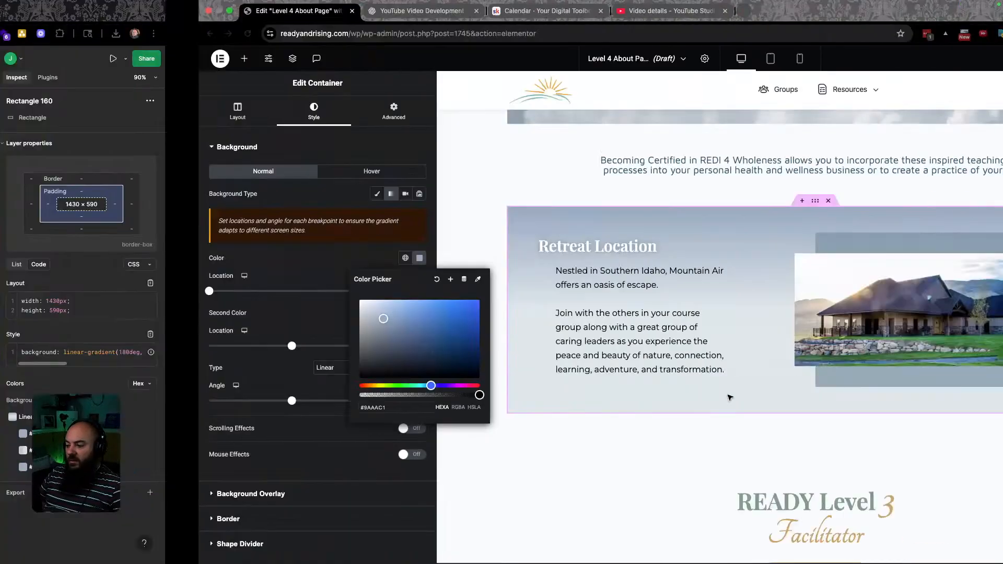
pyautogui.click(76, 313)
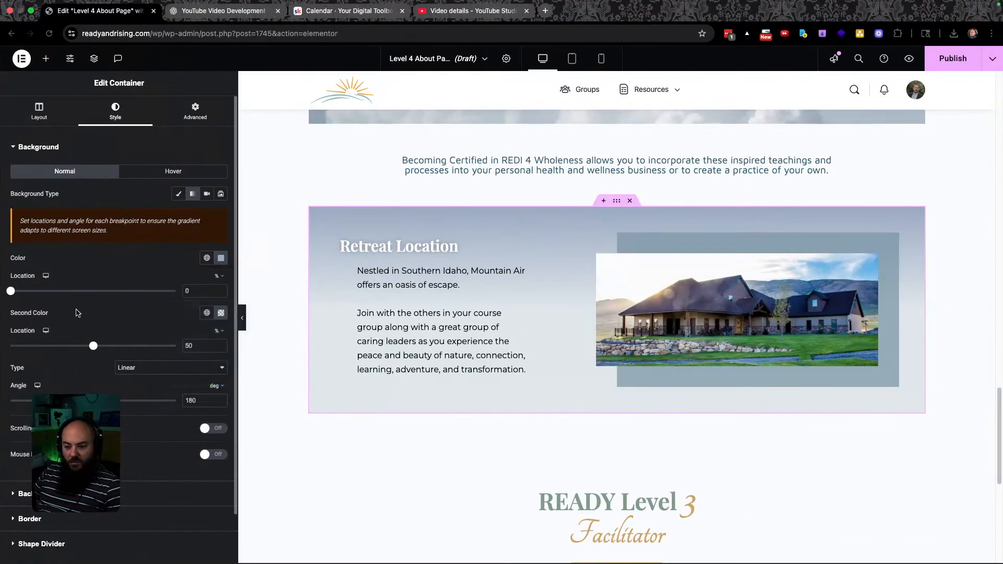
pyautogui.click(220, 313)
pyautogui.click(220, 462)
pyautogui.click(355, 480)
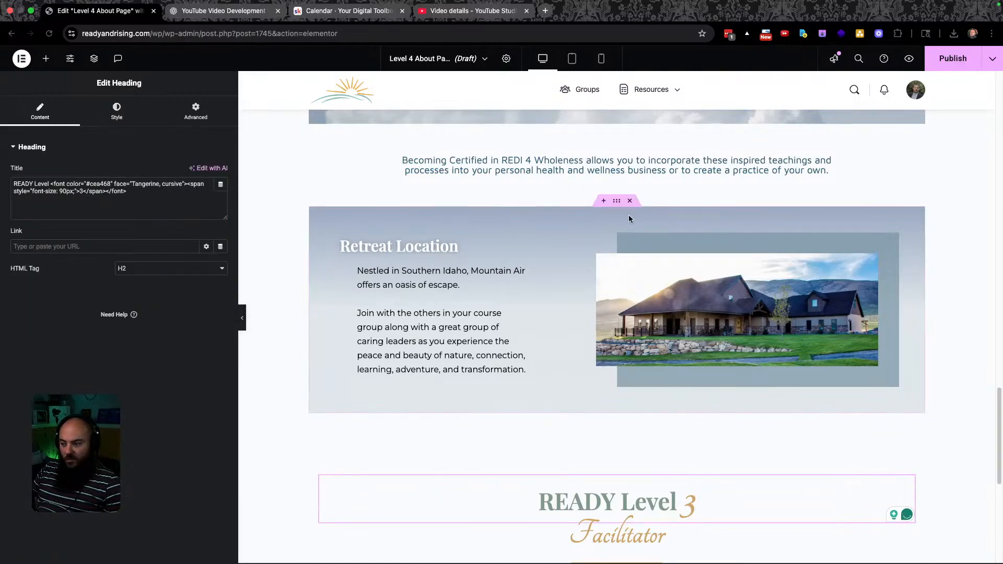
# Set the background to a linear 180° gradient with the first colour stop at 0%.
pyautogui.click(616, 201)
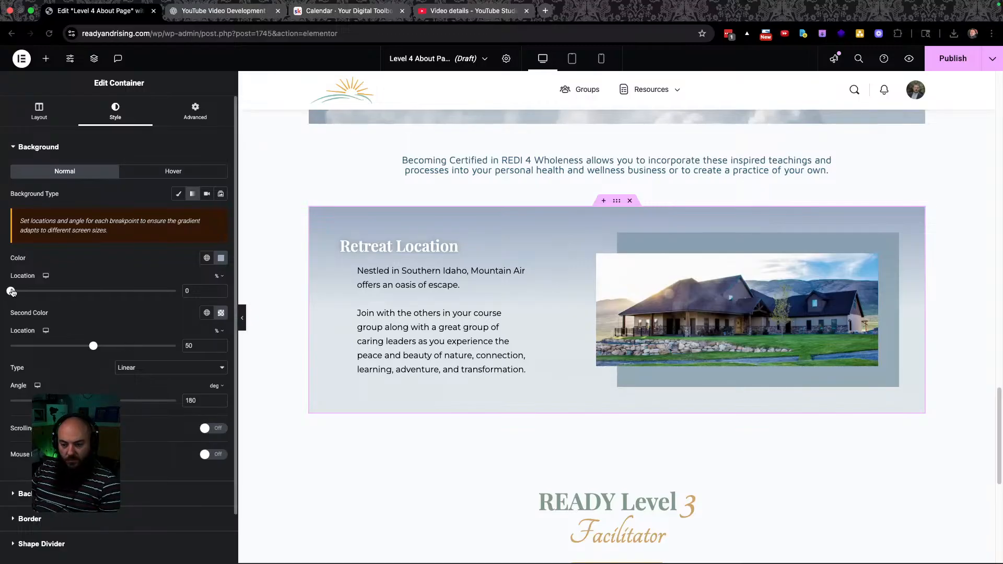
pyautogui.moveTo(12, 292); pyautogui.dragTo(41, 288)
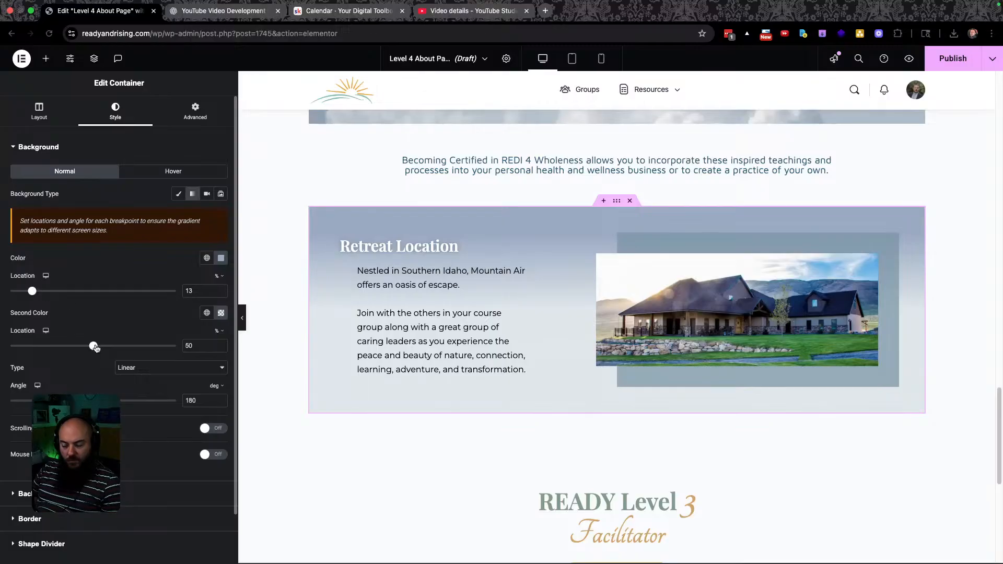
pyautogui.moveTo(93, 400)
pyautogui.mouseDown()
pyautogui.moveTo(185, 395)
pyautogui.moveTo(93, 391)
pyautogui.mouseUp()
pyautogui.doubleClick(189, 400)
pyautogui.write('180')
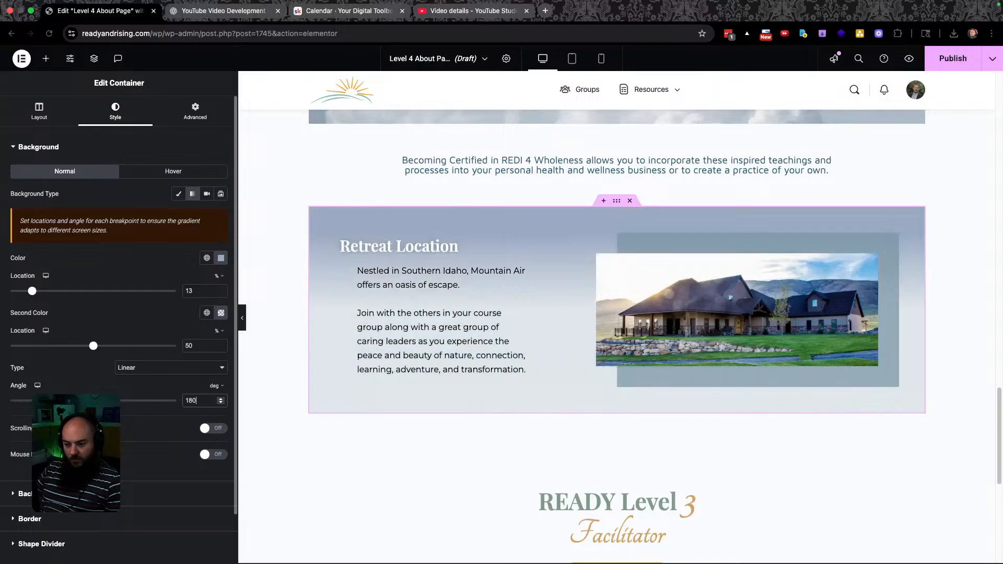
pyautogui.click(147, 368)
pyautogui.click(126, 369)
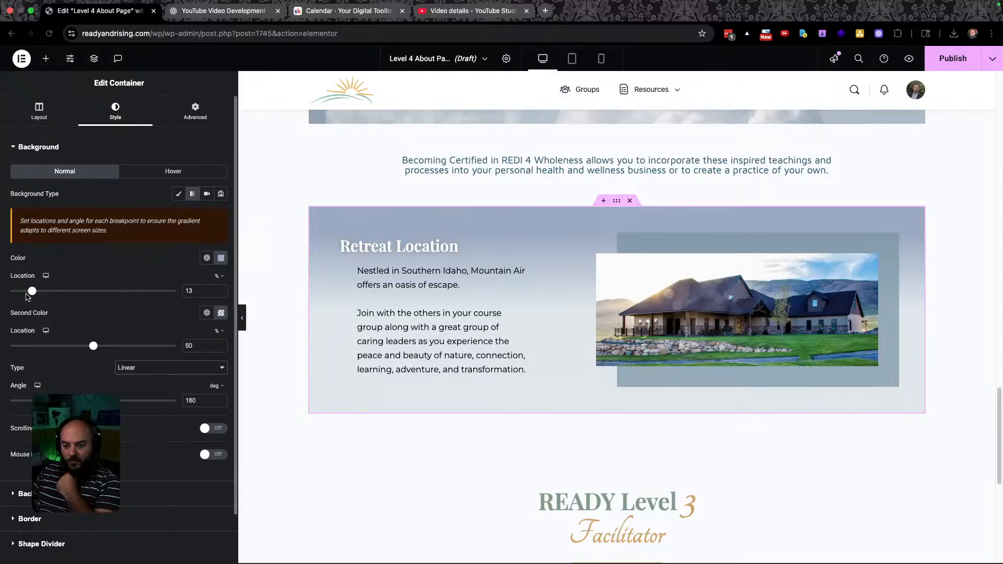
pyautogui.moveTo(32, 293); pyautogui.dragTo(9, 292)
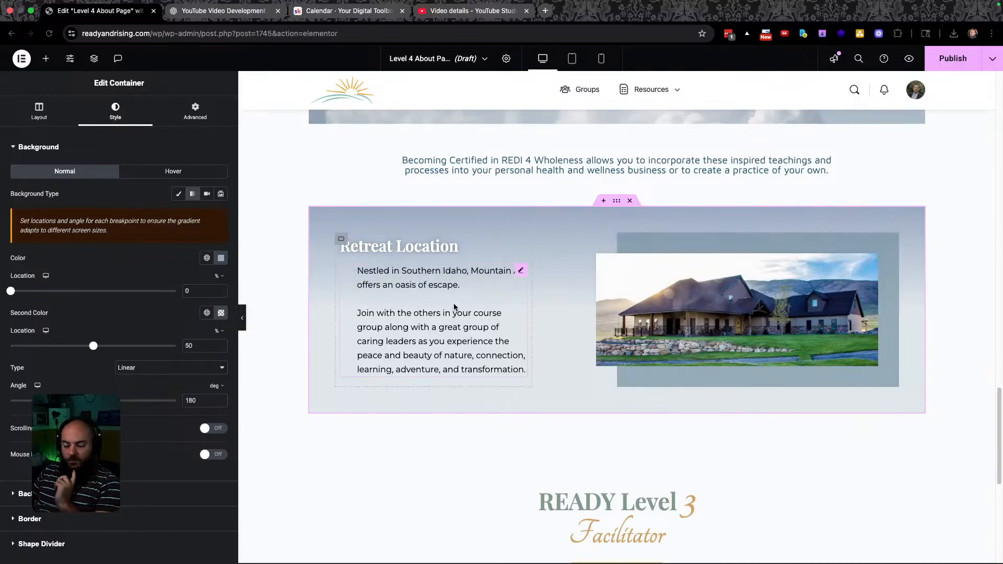
# Change the hero heading from Level 3 Facilitator to 'READY Level 4 Practitioner'.
pyautogui.scroll(-6, 515, 359)
pyautogui.scroll(1, 578, 372)
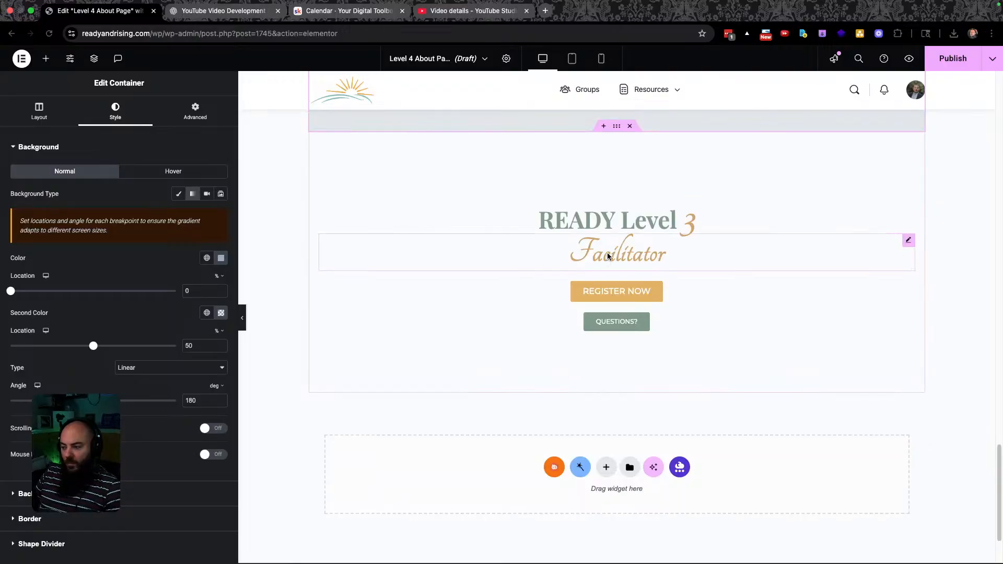
pyautogui.click(386, 230)
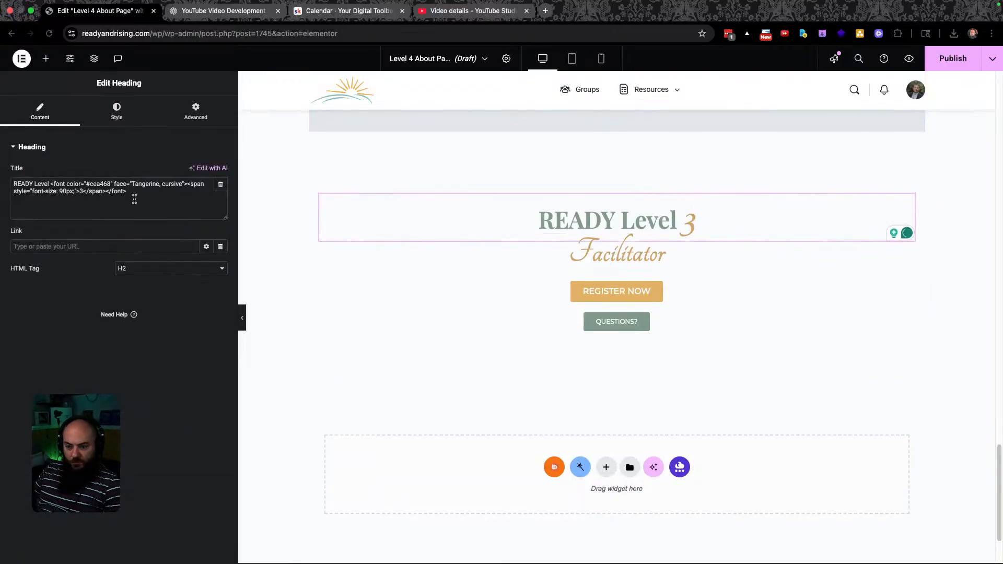
pyautogui.click(82, 191)
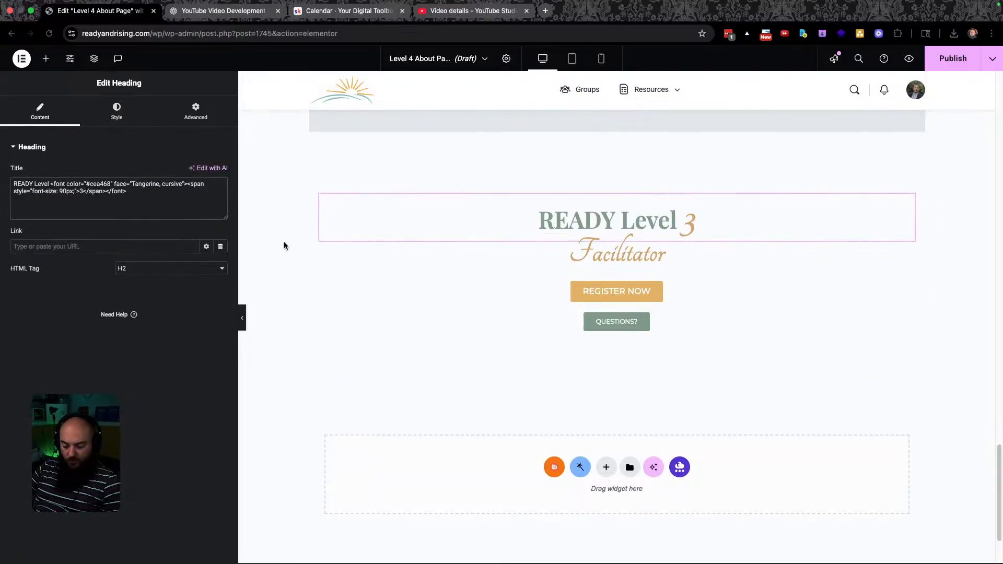
pyautogui.press('BackSpace')
pyautogui.write('4')
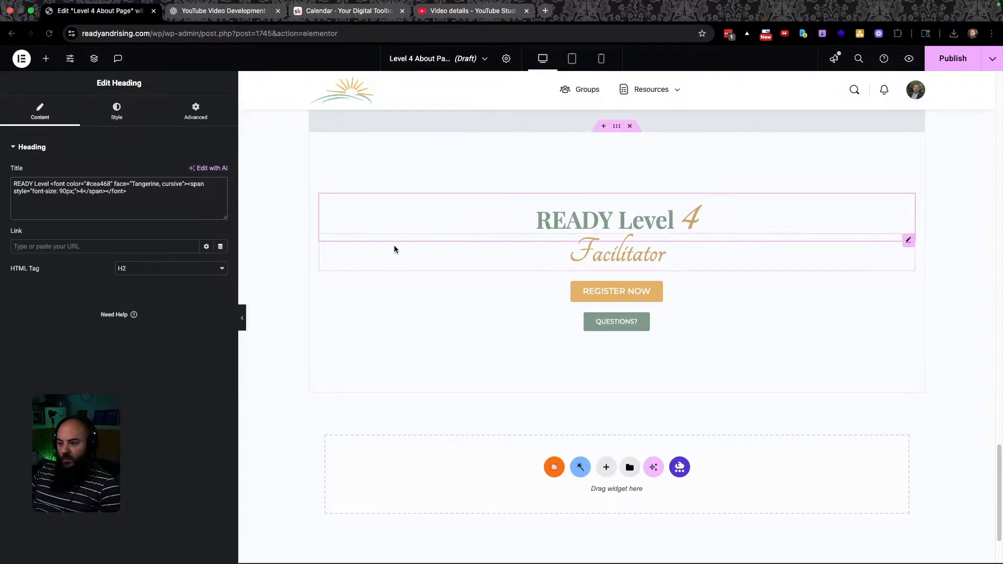
pyautogui.press('super+grave')
pyautogui.scroll(-5, 512, 284)
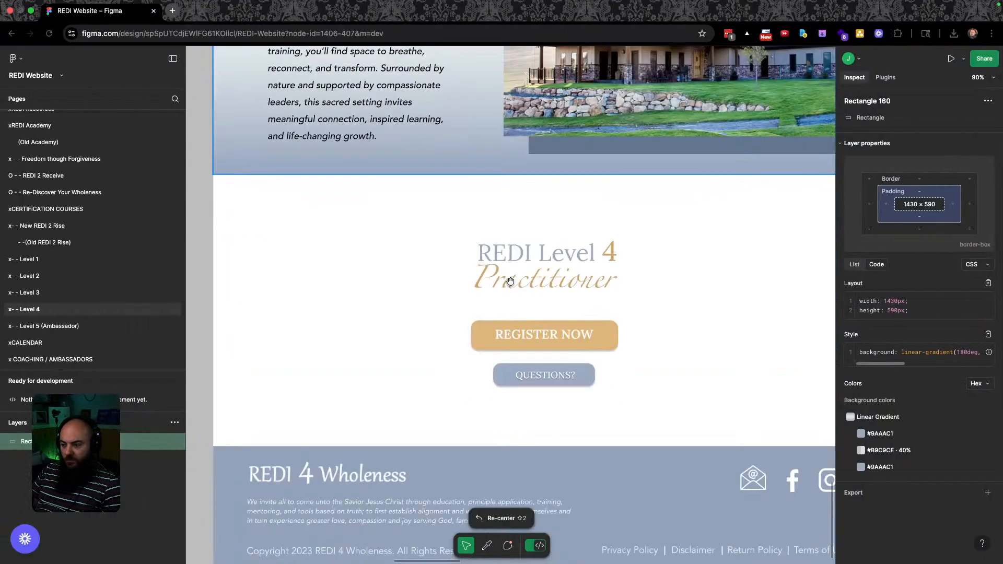
pyautogui.press('super+grave')
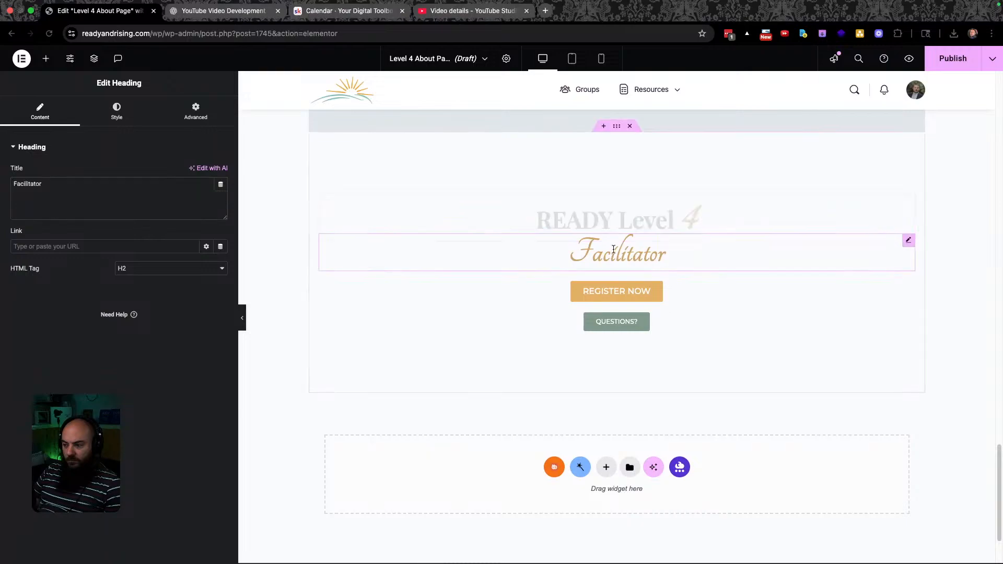
pyautogui.doubleClick(612, 248)
pyautogui.write('Pr')
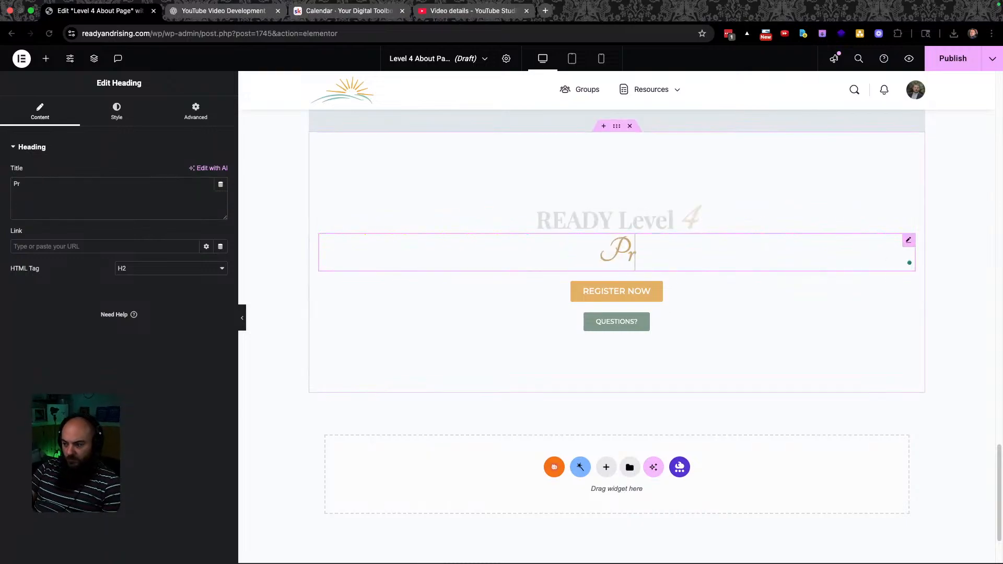
pyautogui.write('actitioner')
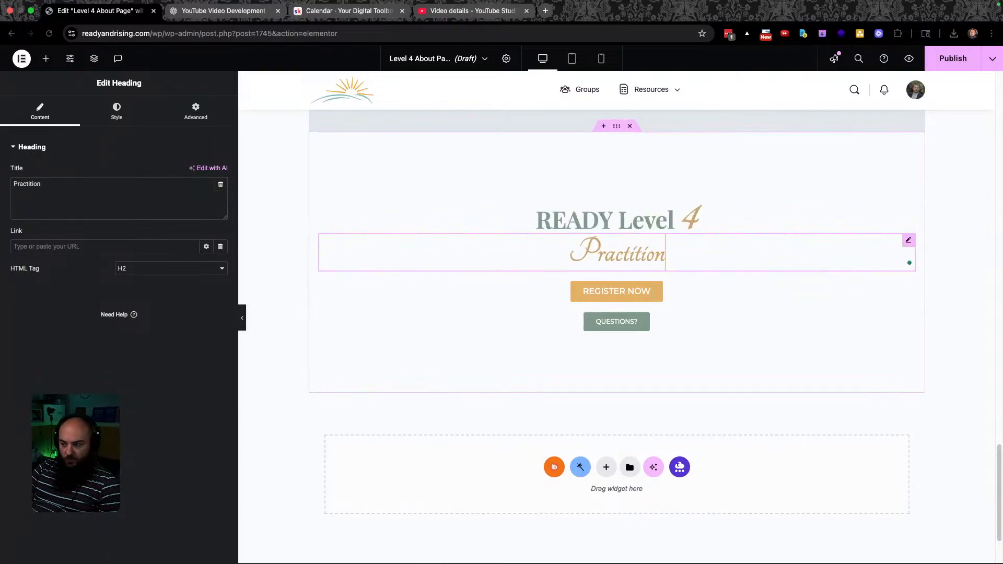
# Apply the Level 4 Dark global colour to the 'READY Level' heading text.
pyautogui.click(617, 215)
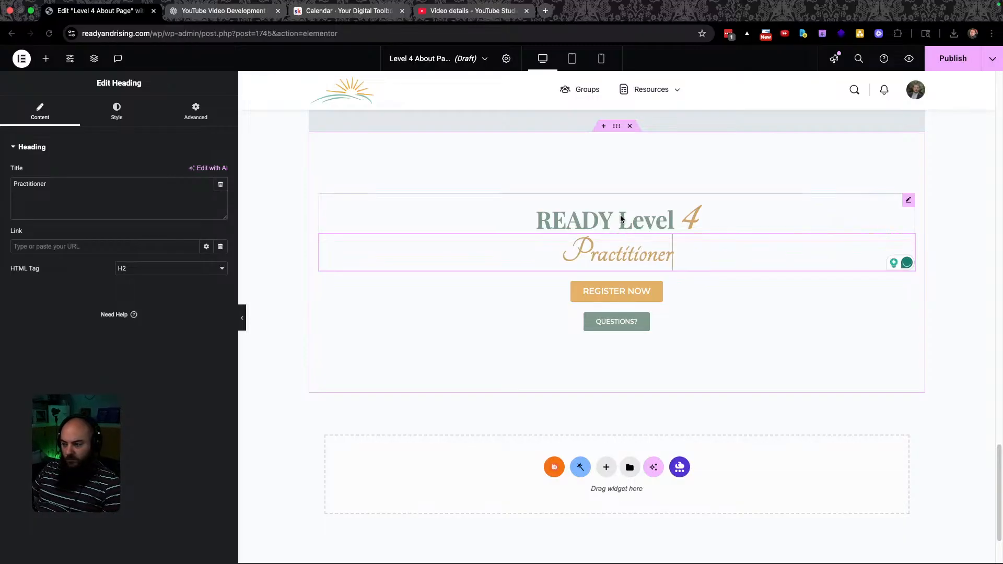
pyautogui.click(117, 111)
pyautogui.click(206, 319)
pyautogui.scroll(-5, 134, 414)
pyautogui.click(134, 553)
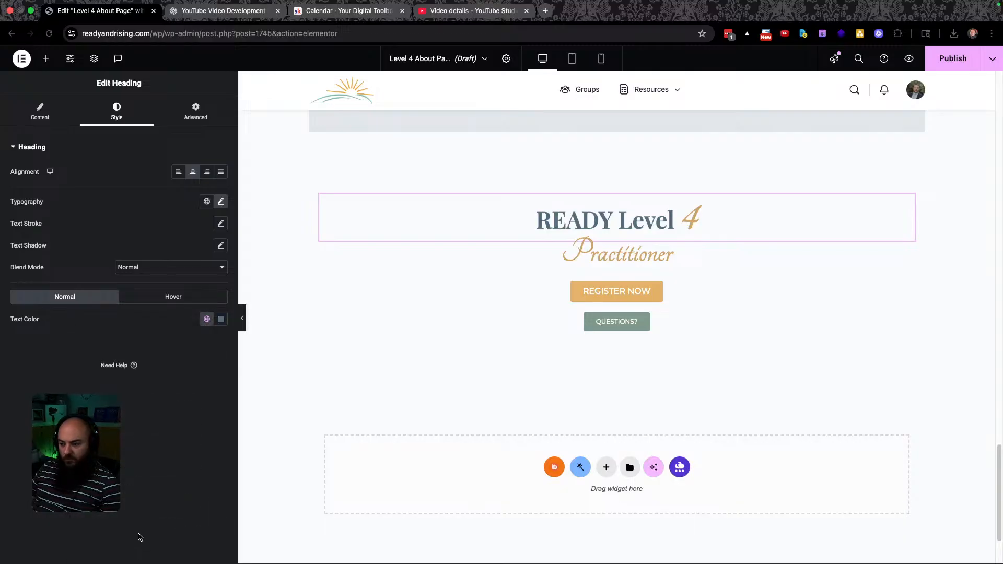
pyautogui.click(615, 299)
pyautogui.click(119, 109)
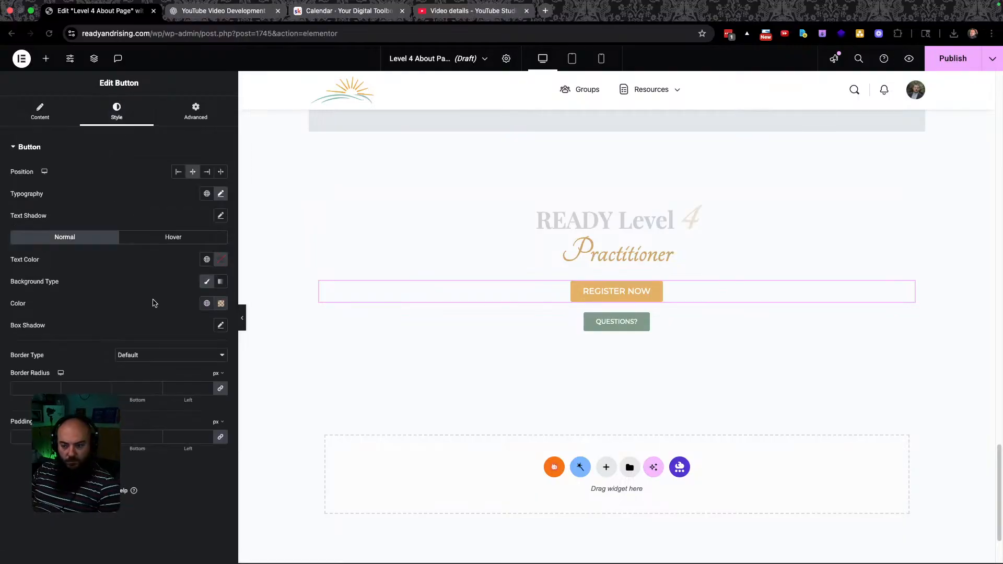
# Give the REGISTER NOW button the Level 4 Dark background colour and compare with Figma.
pyautogui.click(207, 303)
pyautogui.scroll(-8, 135, 472)
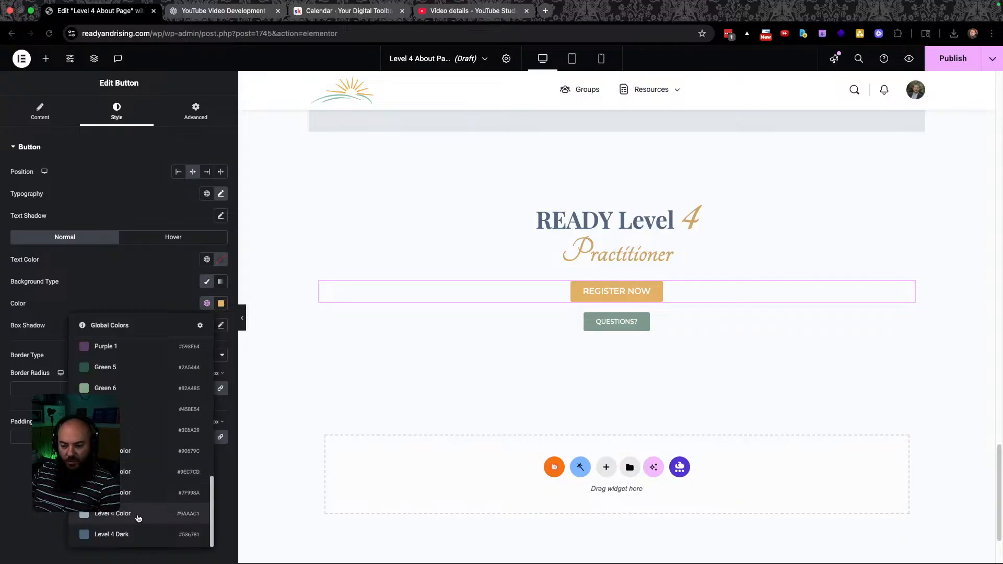
pyautogui.click(136, 534)
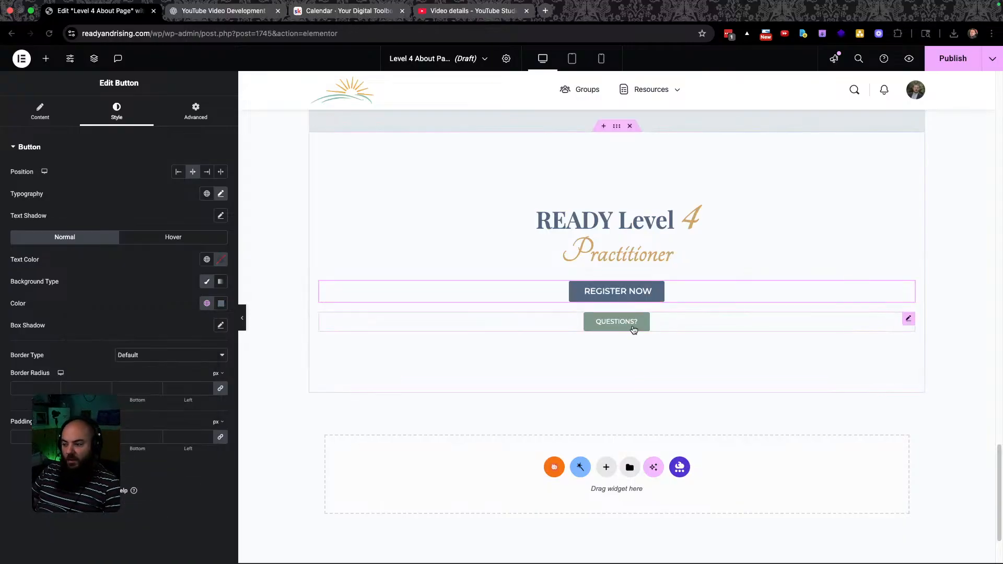
pyautogui.press('super+grave')
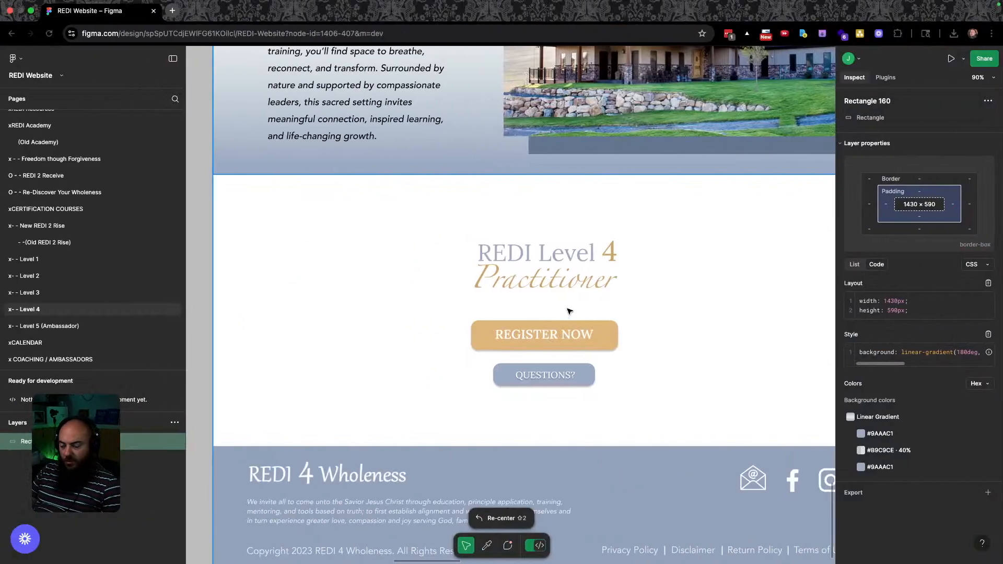
pyautogui.hotkey('ctrl', 'Right')
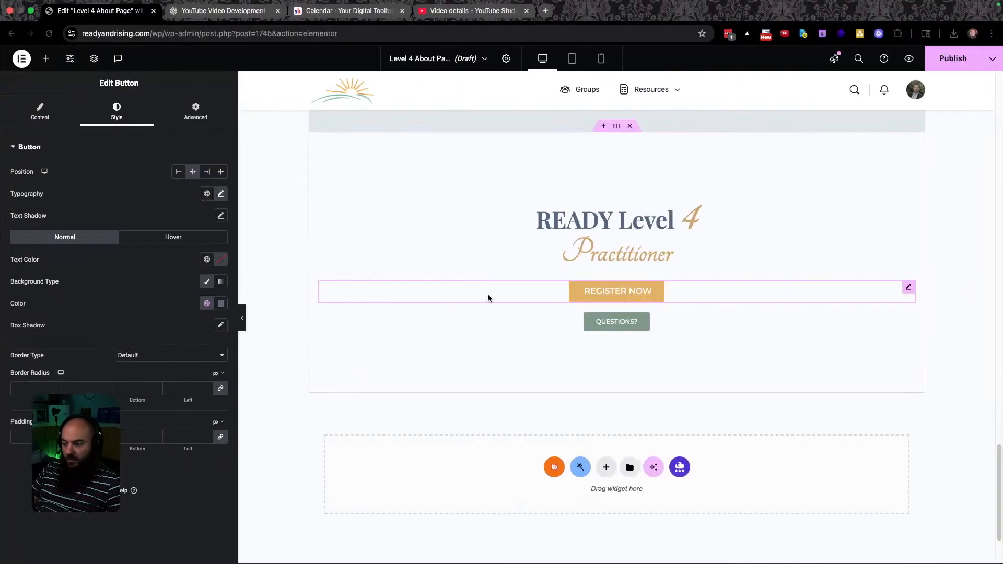
# Set the QUESTIONS? button background to Level 4 Dark and publish the page.
pyautogui.click(616, 321)
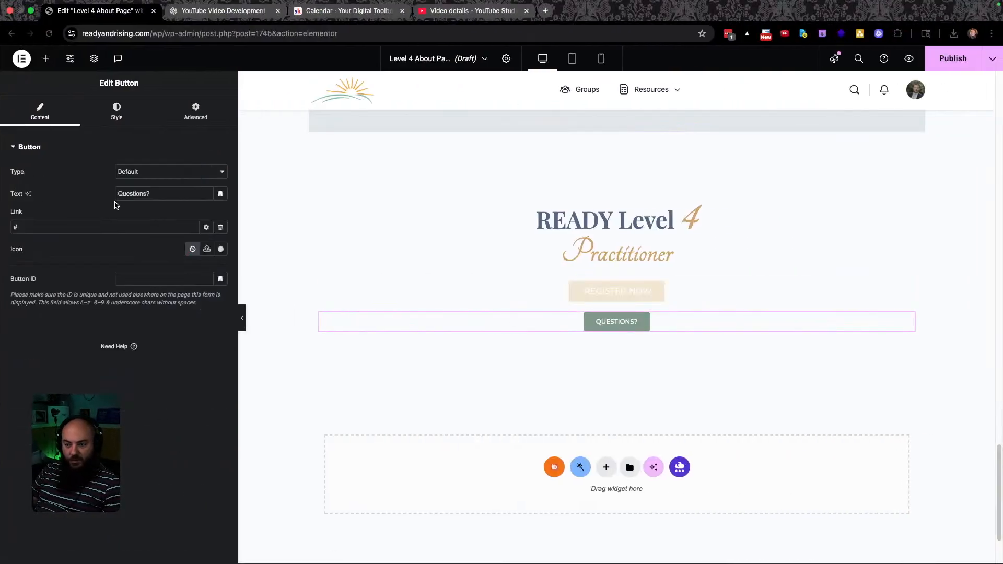
pyautogui.click(116, 112)
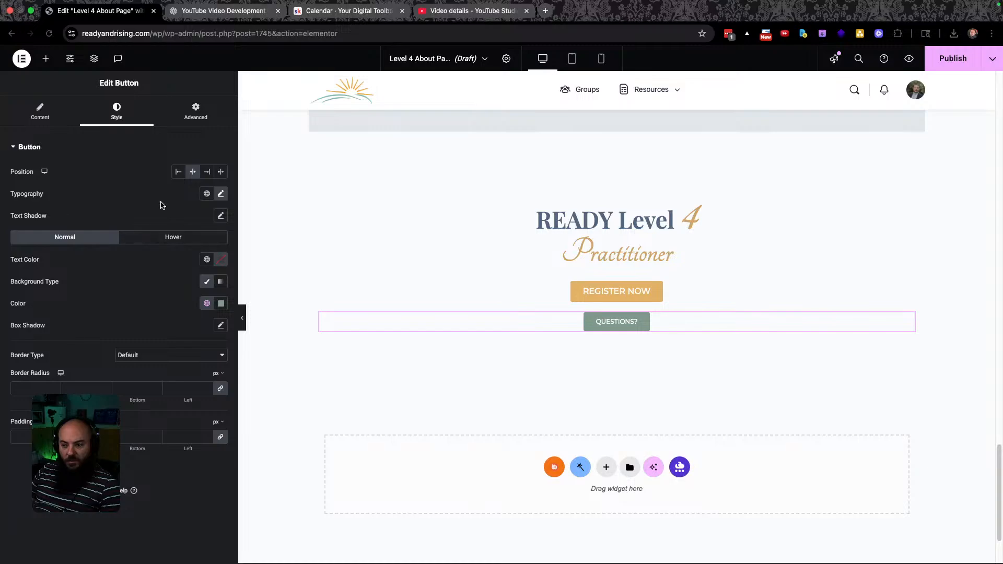
pyautogui.click(207, 303)
pyautogui.scroll(-5, 136, 470)
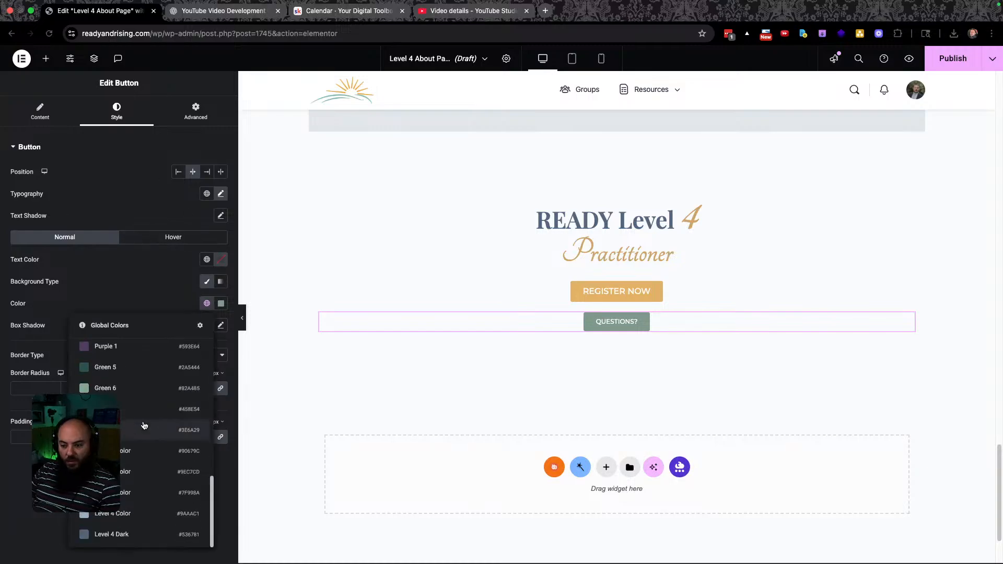
pyautogui.click(114, 534)
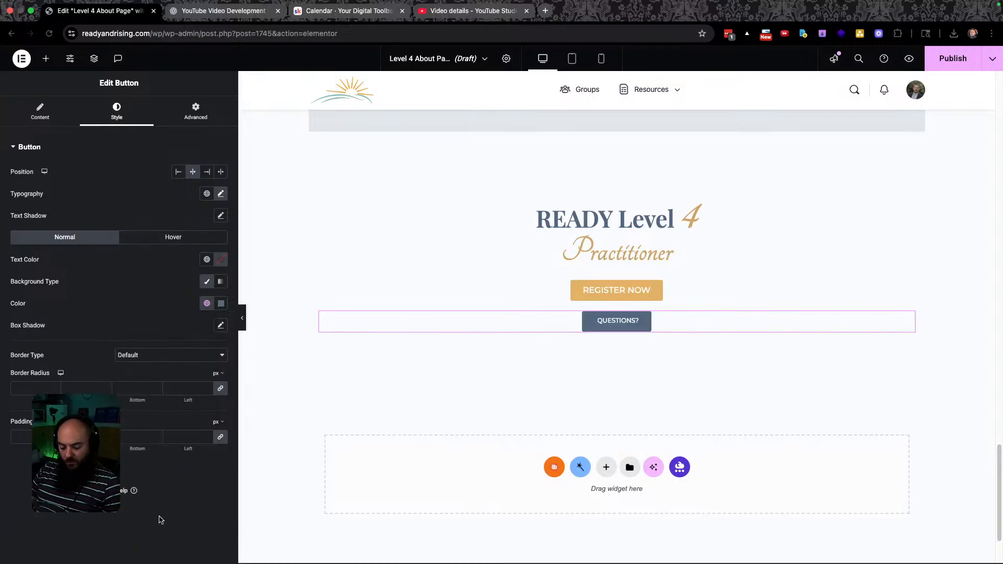
pyautogui.press('super+grave')
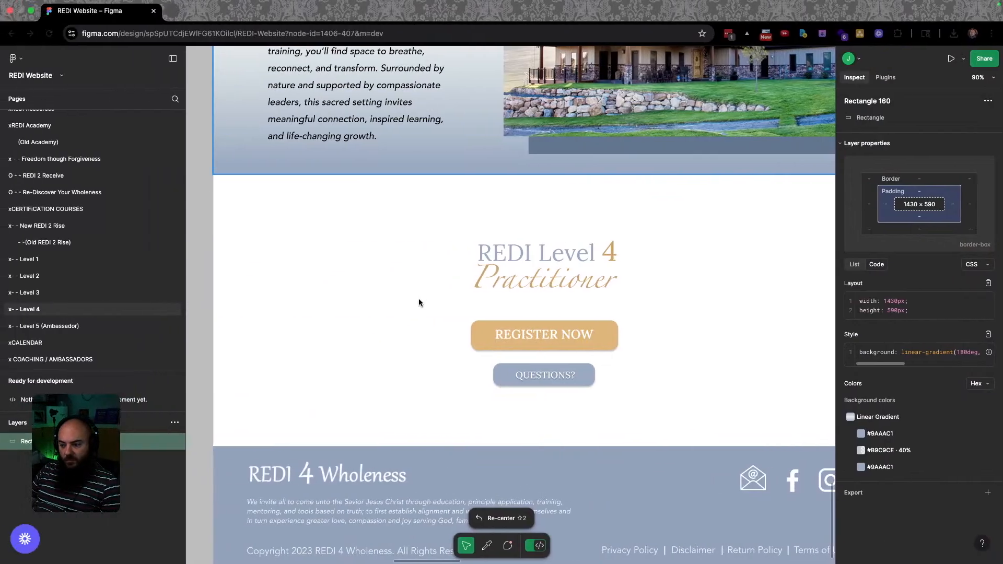
pyautogui.press('super+grave')
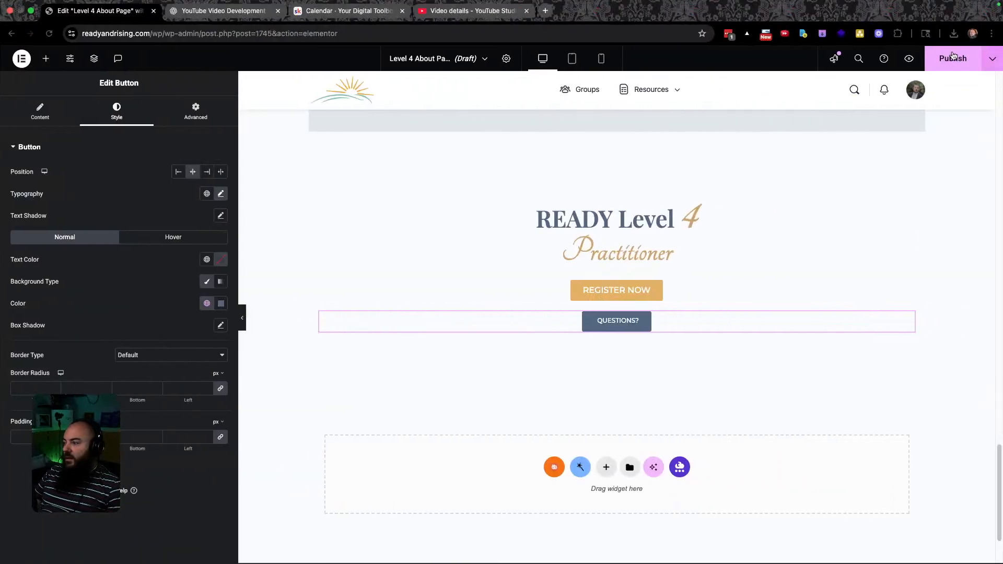
pyautogui.click(947, 57)
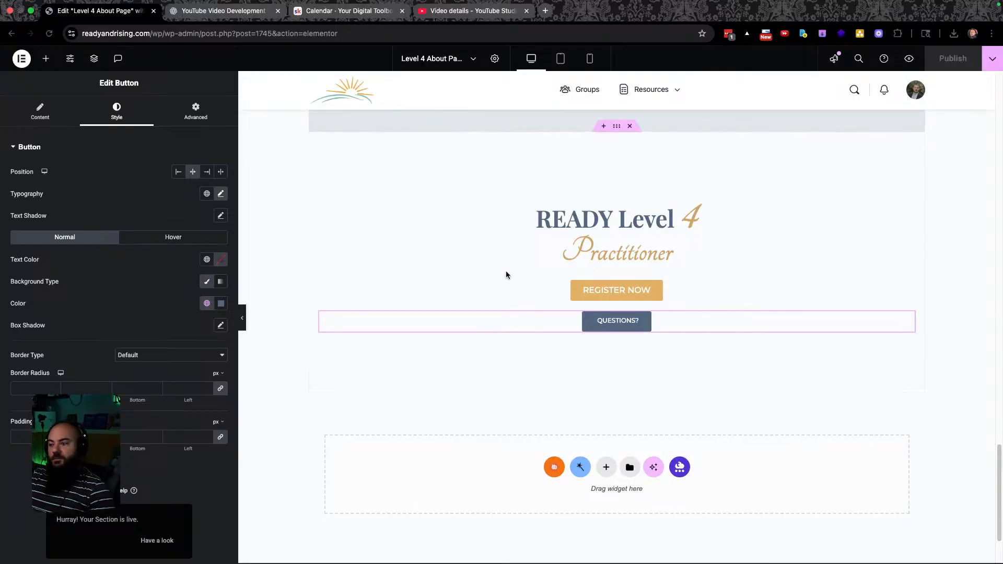
pyautogui.press('super+grave')
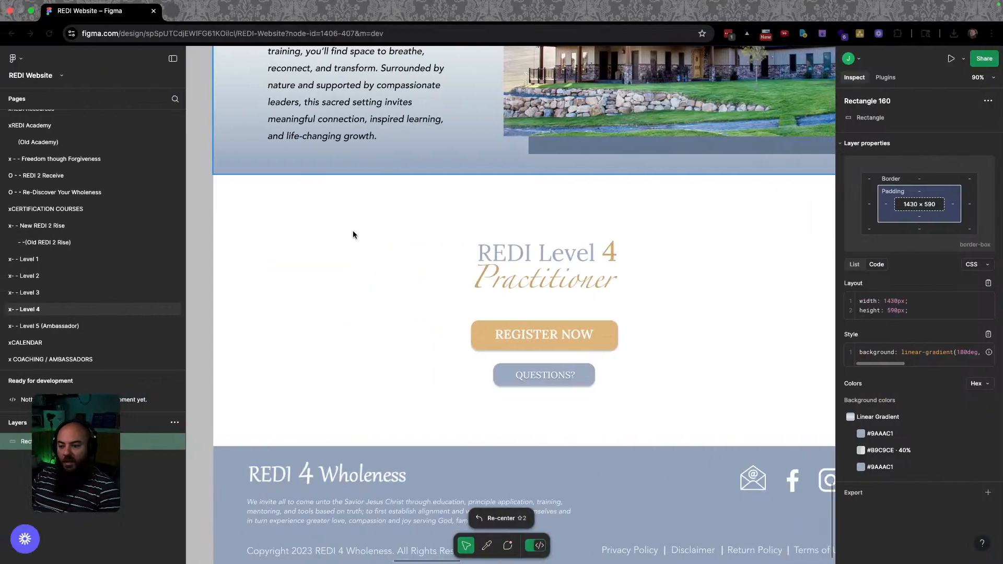
# Open the Level 5 (Ambassador) design and copy the Rectangle 161 info bar colour #6076C3.
pyautogui.click(31, 326)
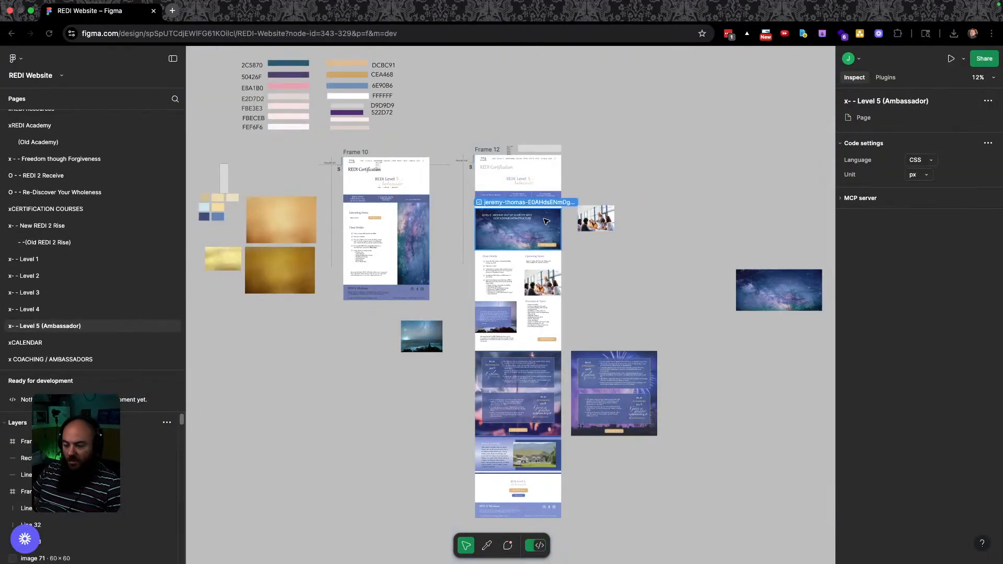
pyautogui.scroll(5, 517, 211)
pyautogui.scroll(10, 561, 163)
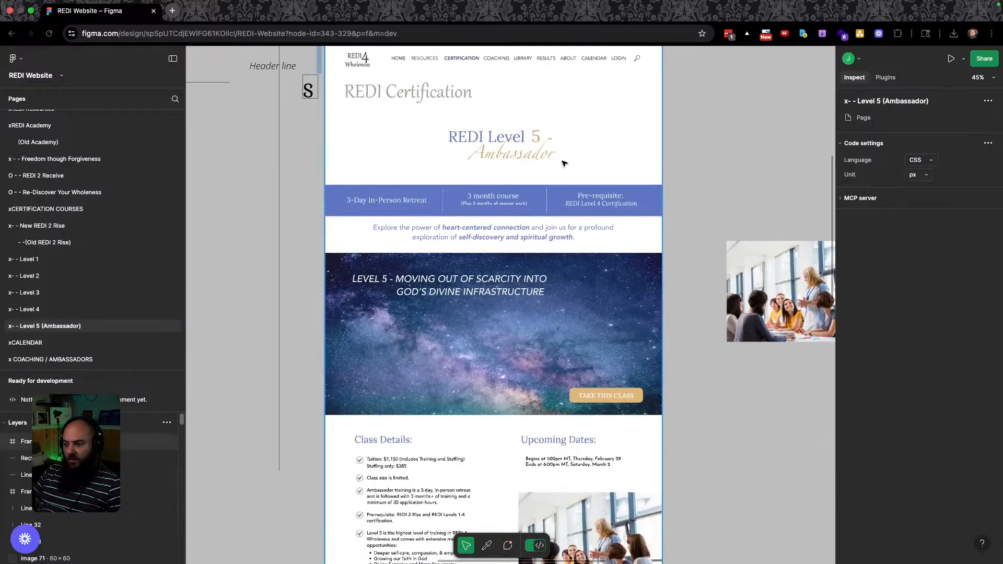
pyautogui.scroll(-3, 492, 202)
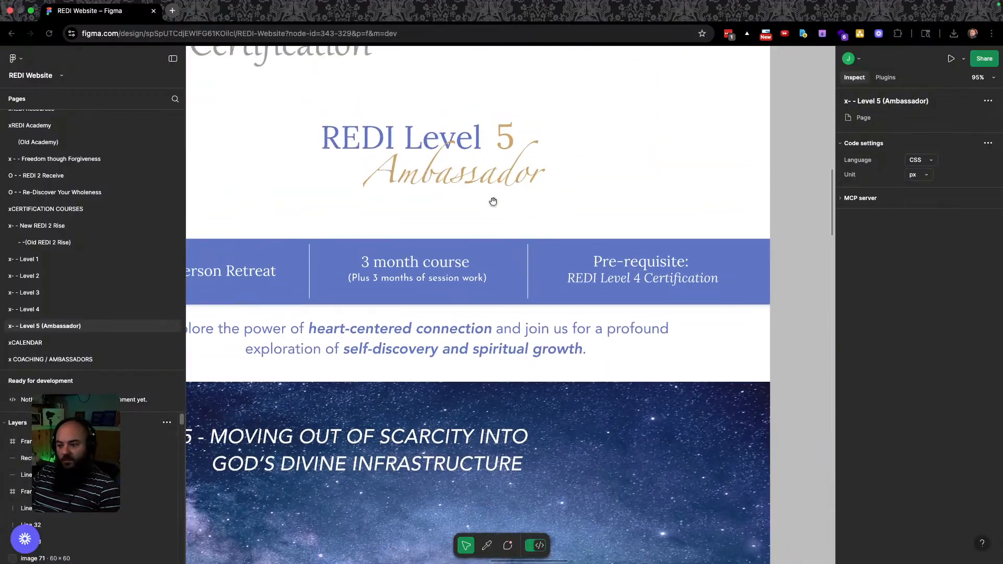
pyautogui.hscroll(-3, 475, 241)
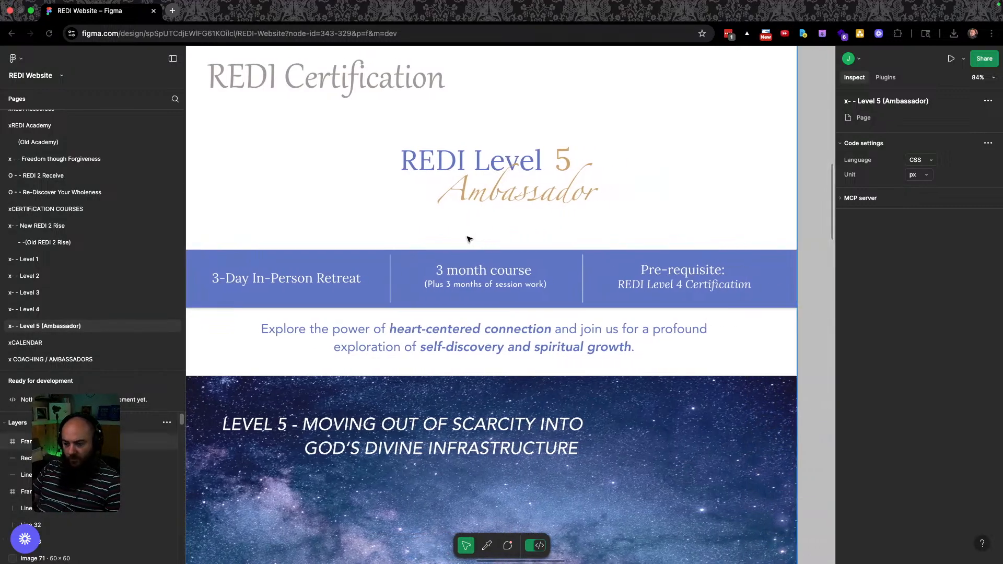
pyautogui.hscroll(-2, 473, 238)
pyautogui.click(206, 263)
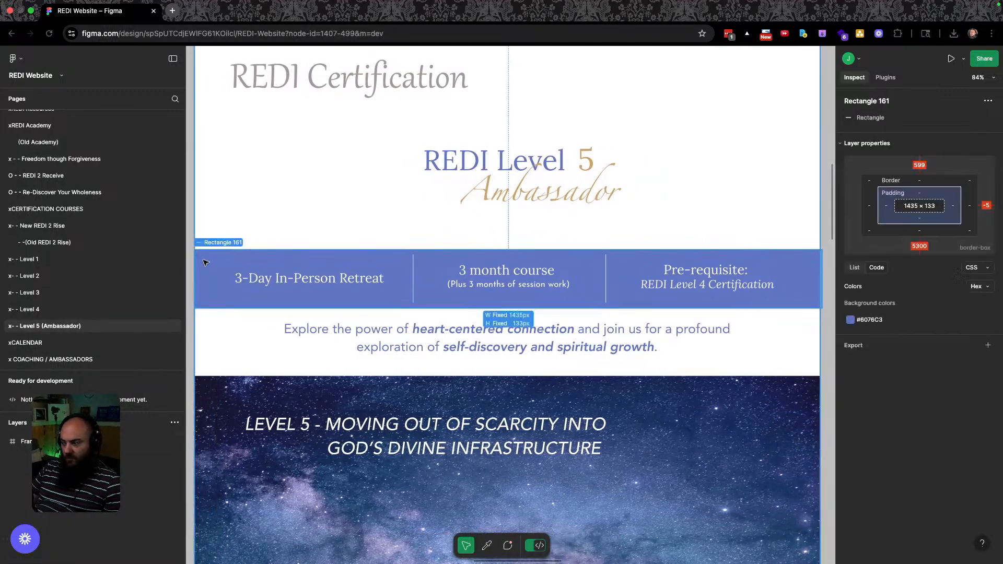
pyautogui.click(869, 441)
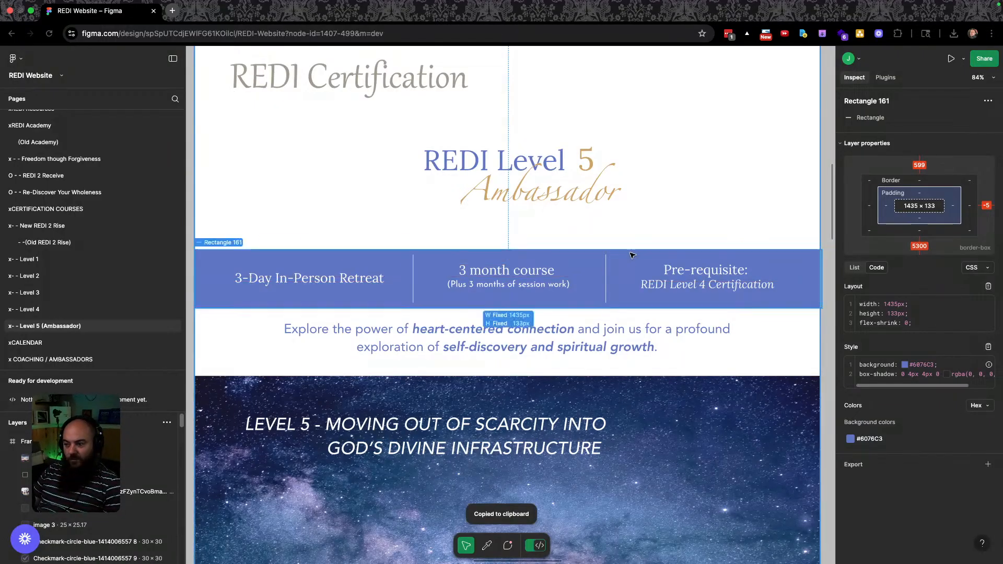
pyautogui.press('super+grave')
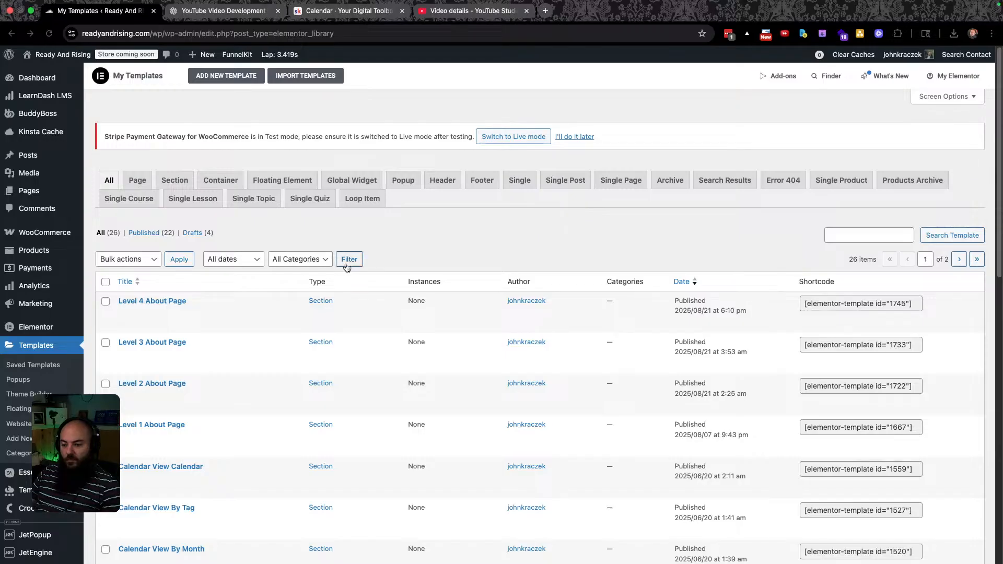
# Duplicate the Level 4 About Page template and strip 'Copy' from the duplicate's title.
pyautogui.click(245, 316)
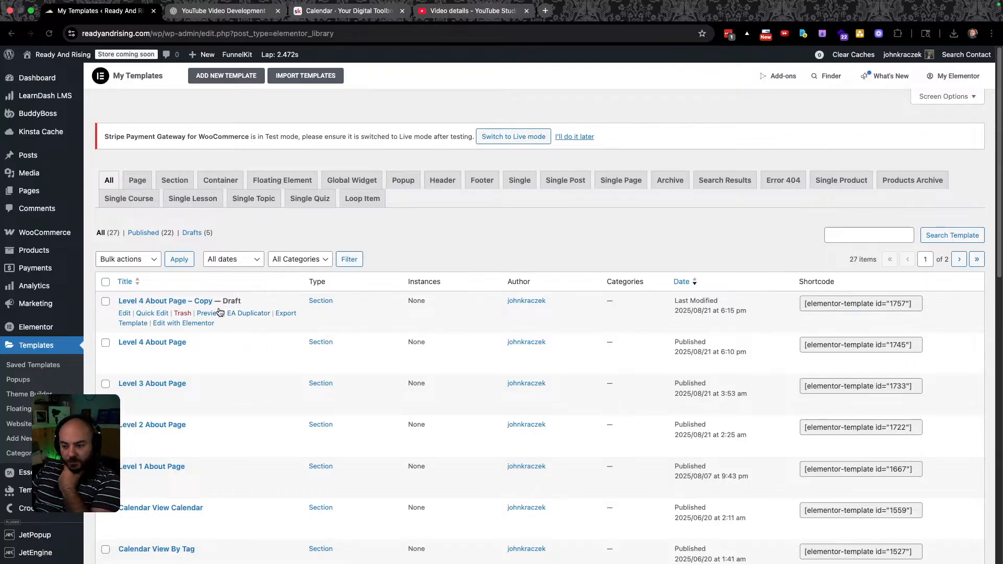
pyautogui.click(153, 313)
pyautogui.moveTo(249, 319); pyautogui.dragTo(215, 321)
pyautogui.press('BackSpace')
pyautogui.click(345, 364)
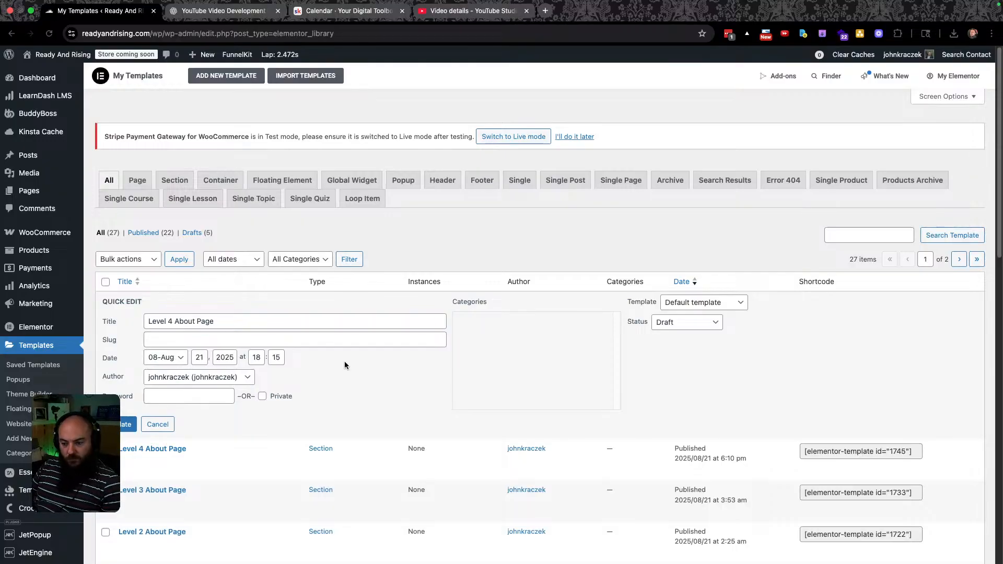
pyautogui.click(128, 424)
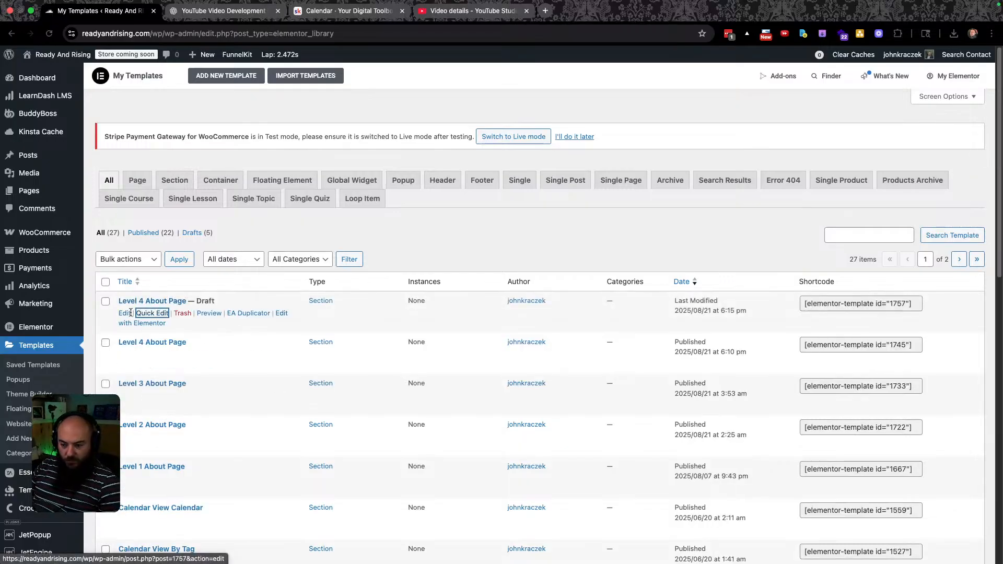
# Retitle the draft copy 'Level 5 About Page' and open it in Elementor.
pyautogui.click(151, 314)
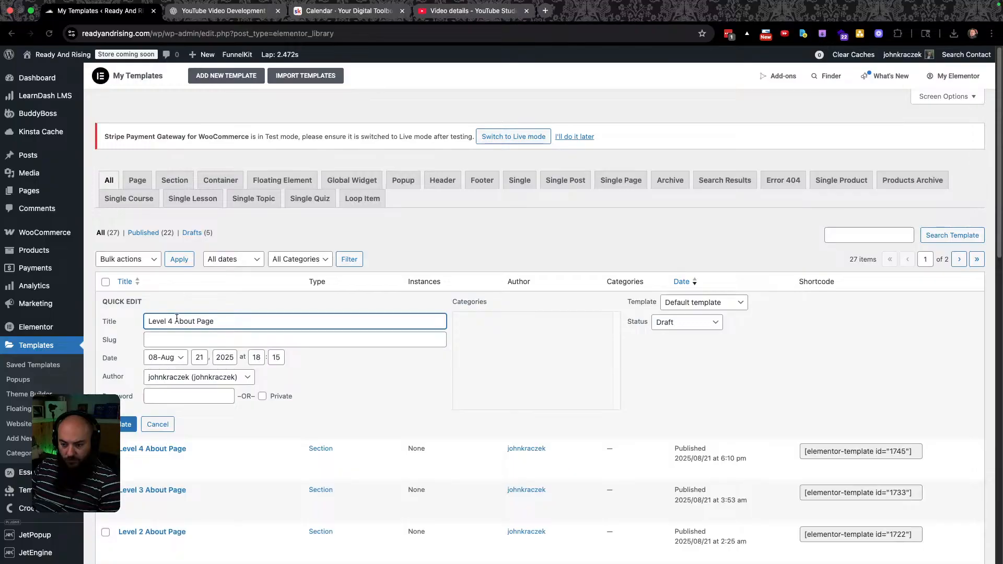
pyautogui.press('BackSpace')
pyautogui.write('5')
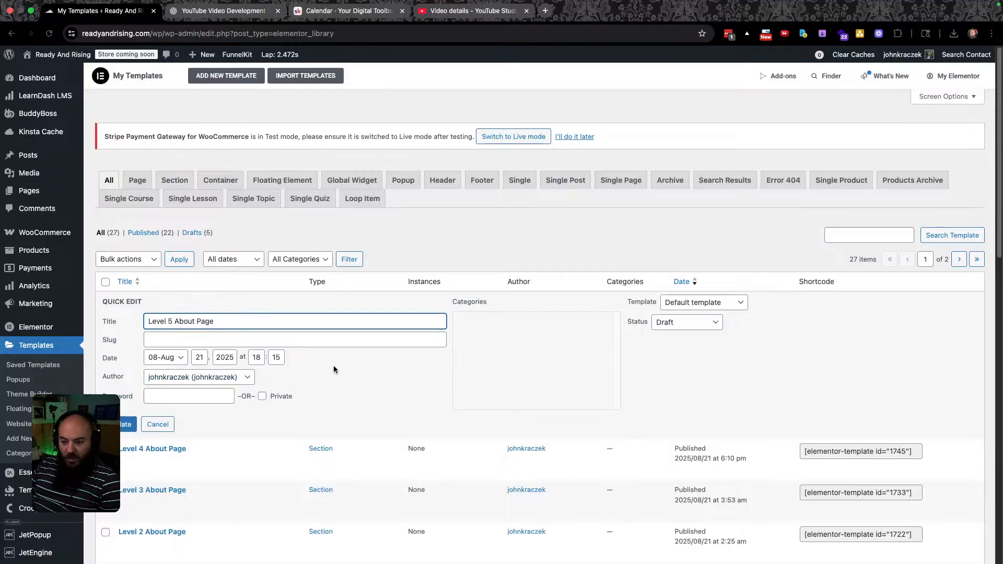
pyautogui.click(129, 424)
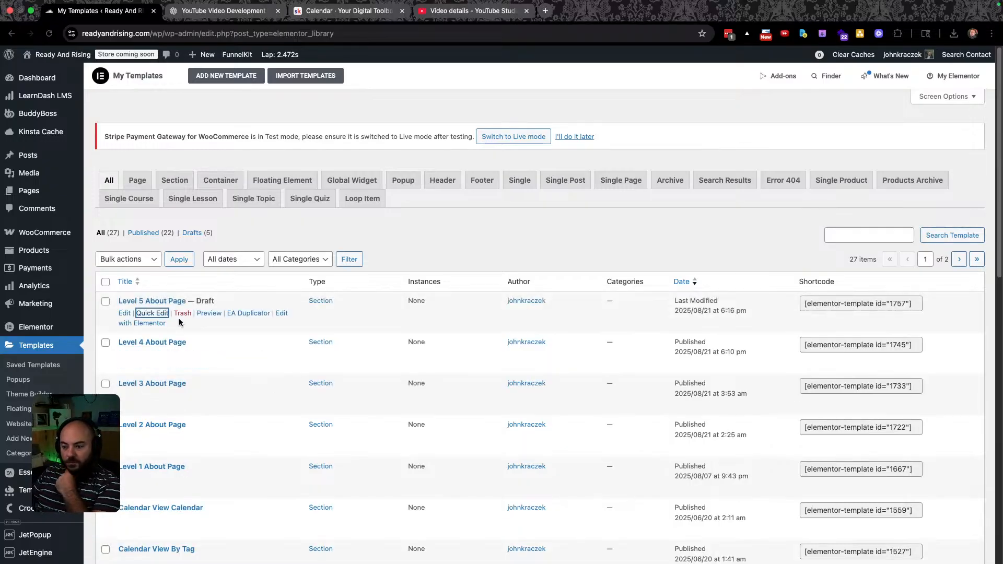
pyautogui.click(142, 323)
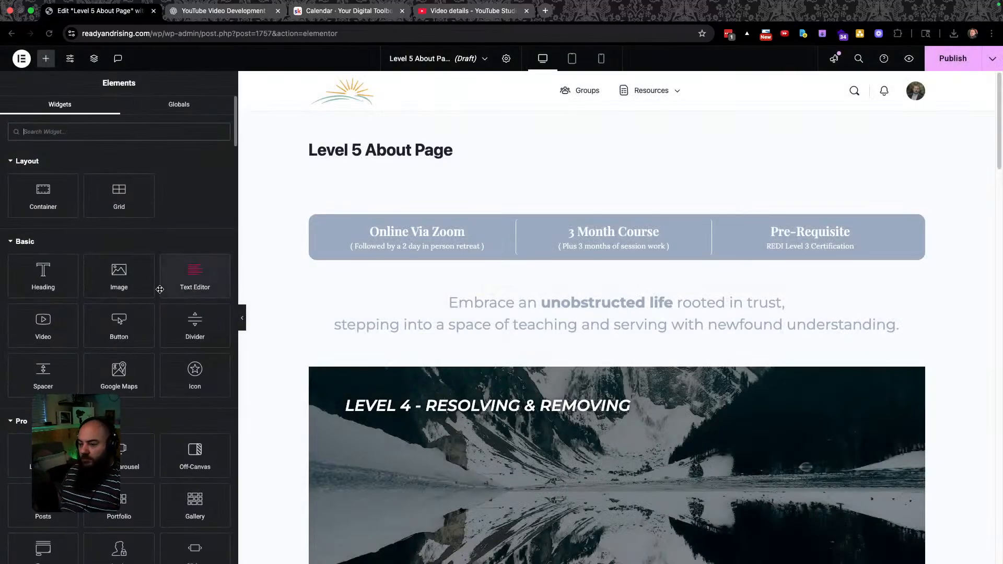
# Recopy #6076C3 and review the Level 5 design's sections down to Retreat Location.
pyautogui.hotkey('ctrl', 'Left')
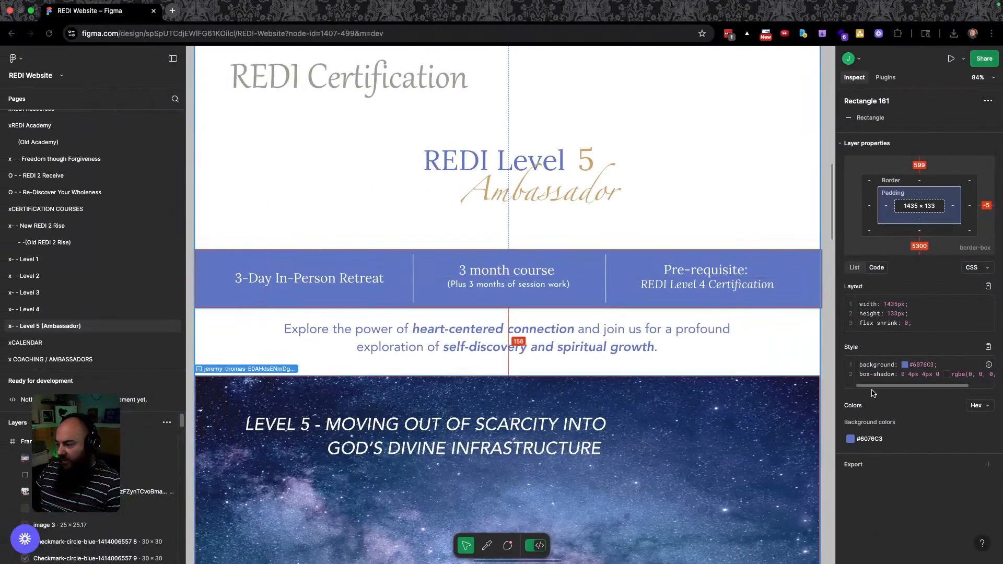
pyautogui.click(869, 439)
pyautogui.scroll(-10, 372, 324)
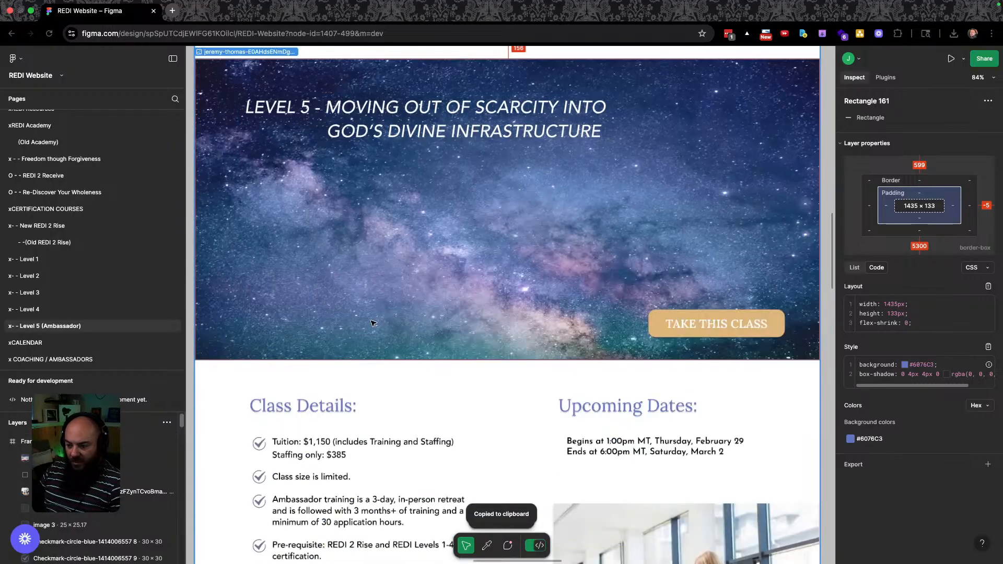
pyautogui.scroll(-10, 364, 314)
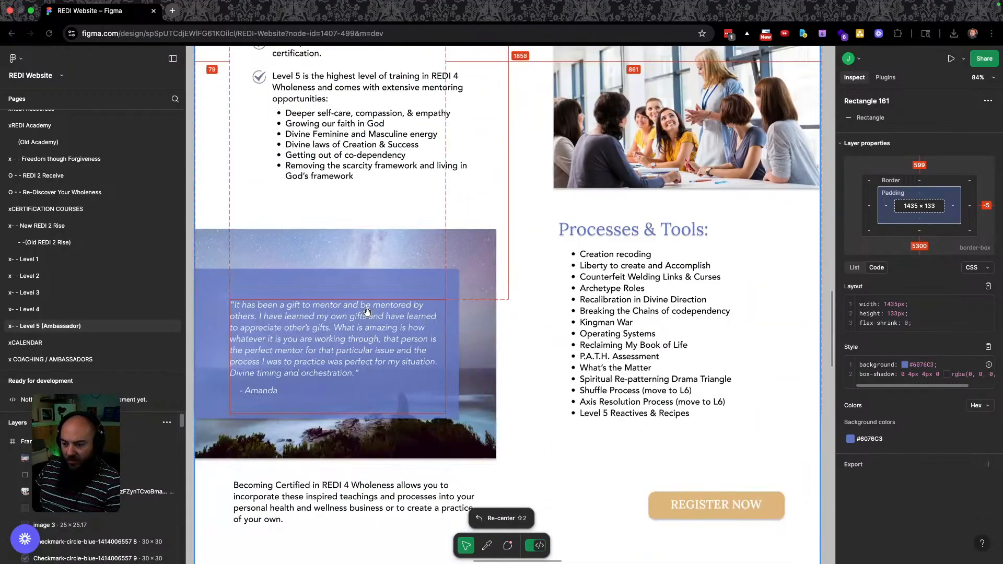
pyautogui.scroll(9, 371, 314)
pyautogui.scroll(-2, 376, 327)
pyautogui.scroll(-15, 376, 326)
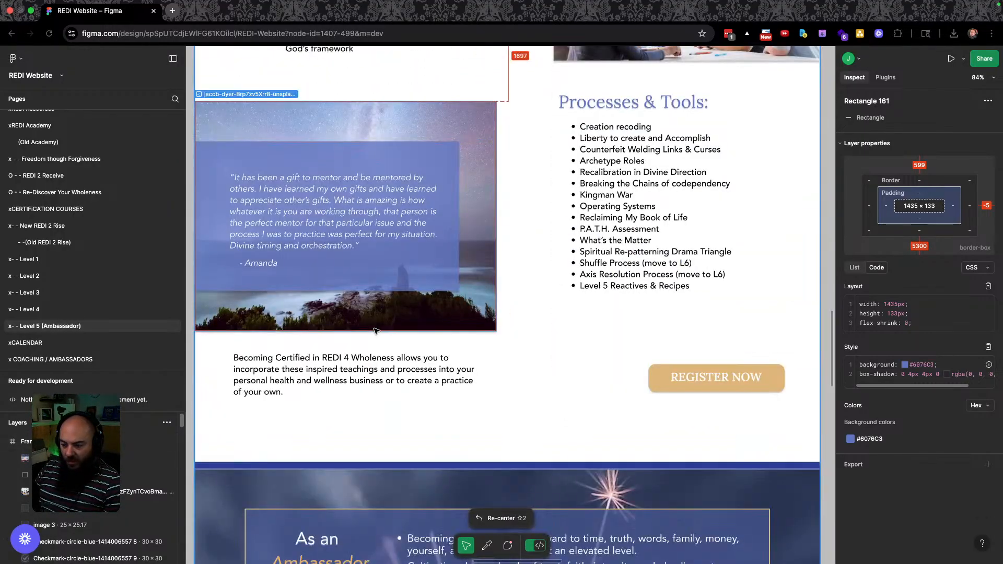
pyautogui.scroll(-8, 373, 328)
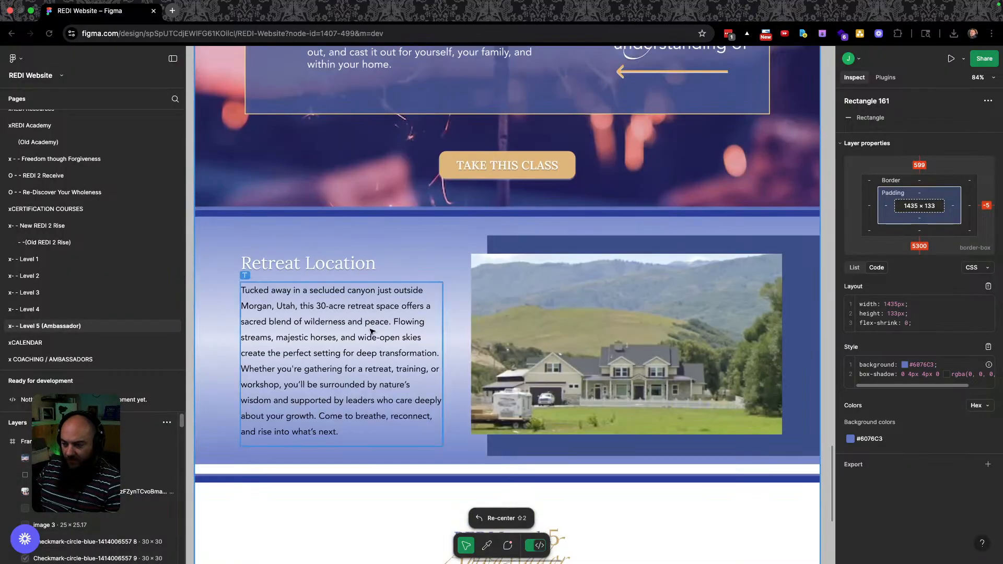
pyautogui.scroll(1, 370, 328)
pyautogui.scroll(15, 375, 314)
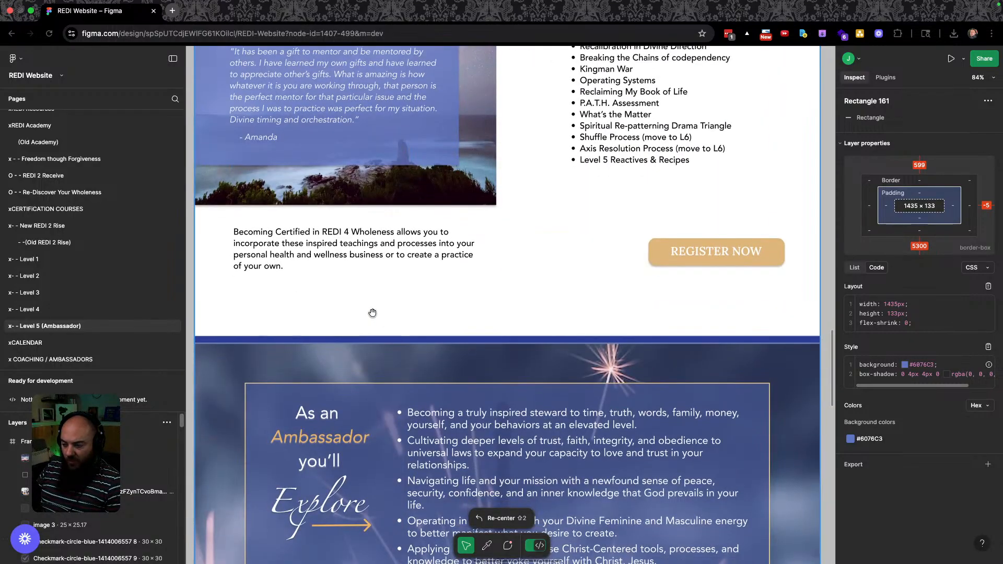
pyautogui.scroll(20, 373, 311)
pyautogui.scroll(12, 376, 306)
pyautogui.hotkey('ctrl', 'Right')
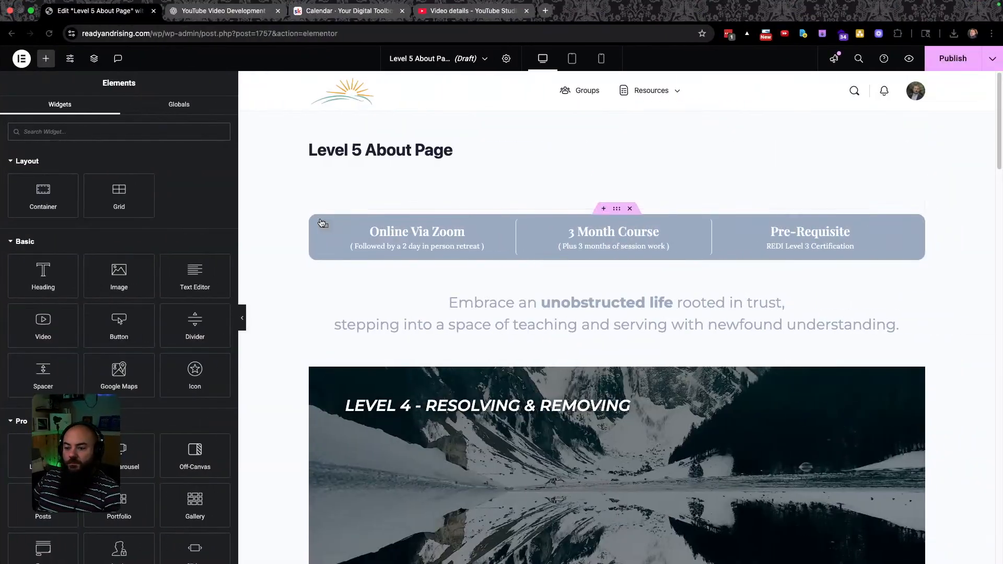
# Add a new global colour named Level 5 Color with hex #6076C3.
pyautogui.click(616, 208)
pyautogui.scroll(-2, 121, 489)
pyautogui.scroll(3, 121, 490)
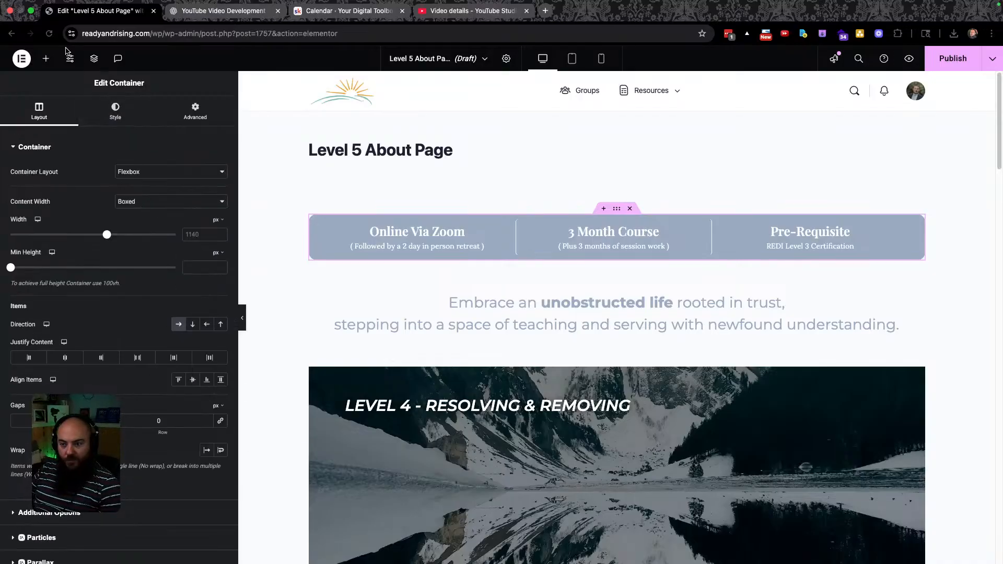
pyautogui.click(46, 59)
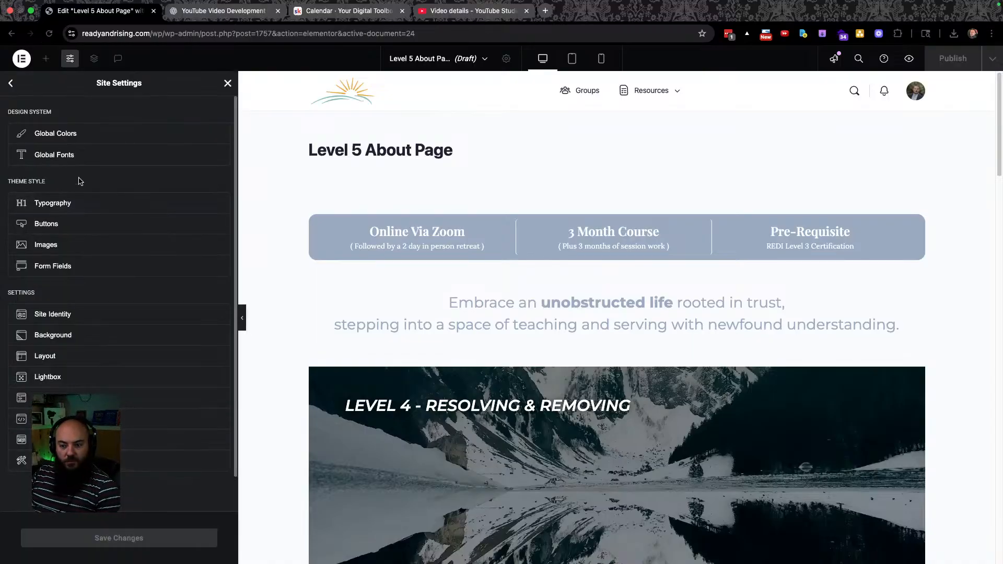
pyautogui.click(56, 134)
pyautogui.scroll(-10, 120, 338)
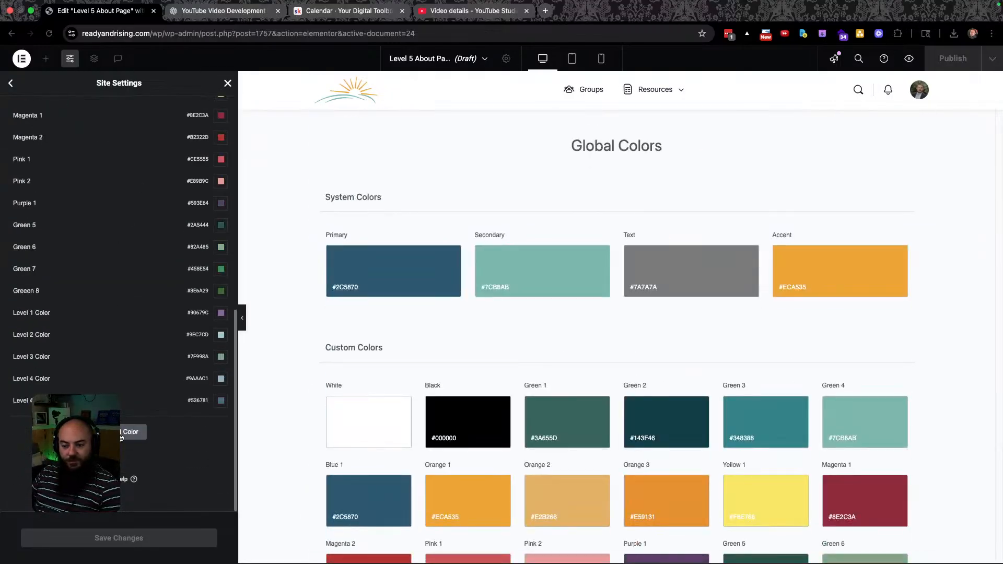
pyautogui.click(124, 430)
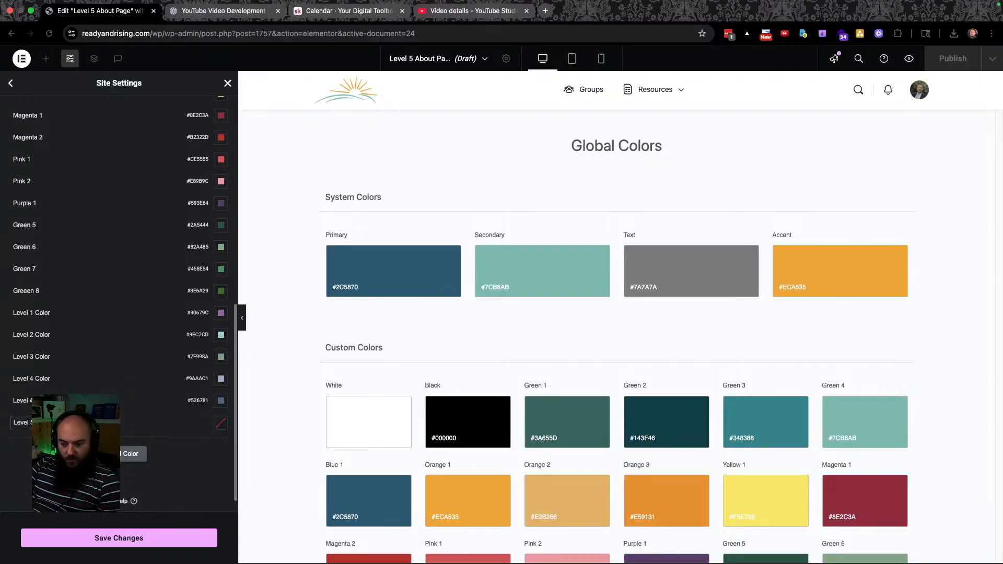
pyautogui.click(221, 422)
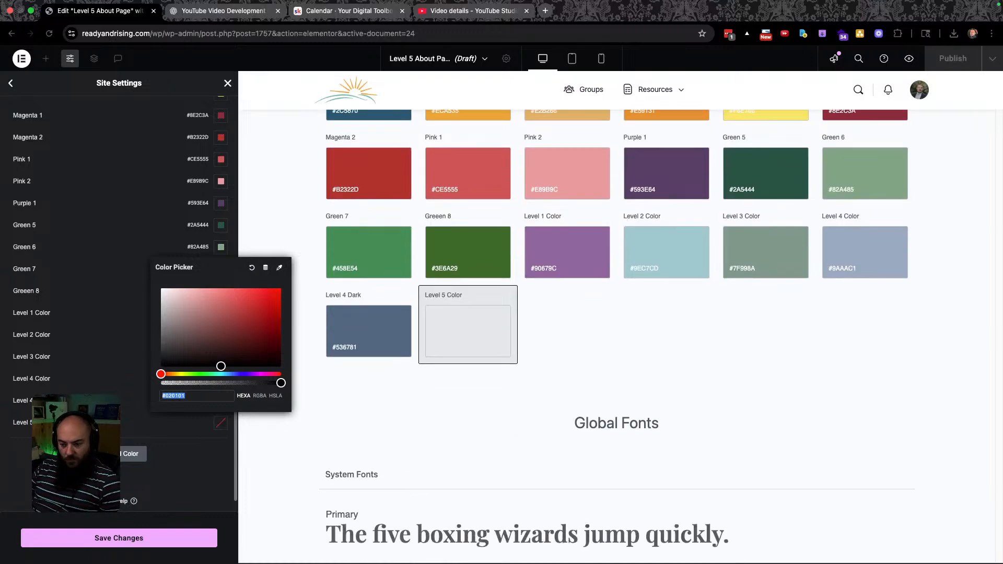
pyautogui.press('super+v')
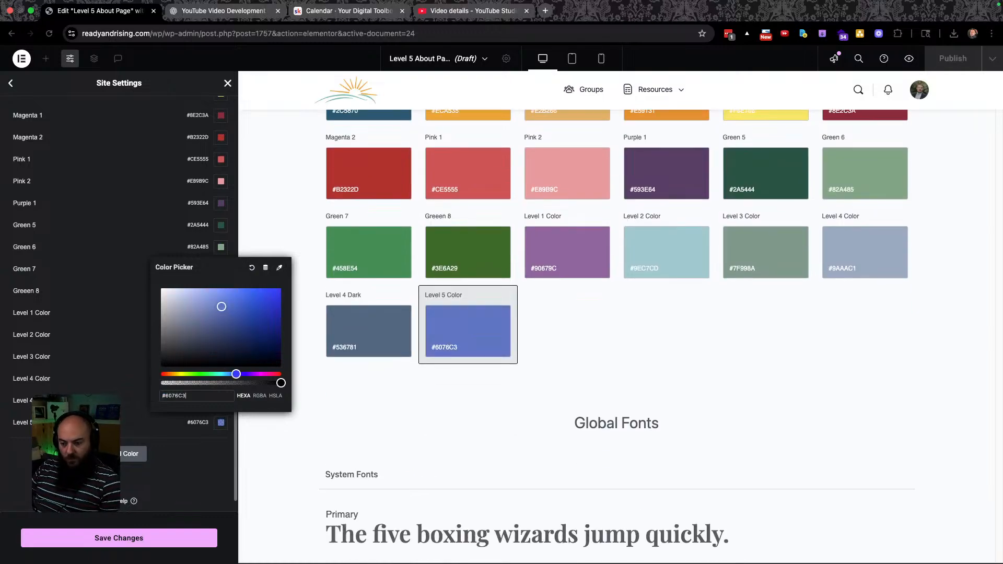
pyautogui.click(180, 468)
# Save the new colour, move Green 5 below Level 4 Color, and save the palette.
pyautogui.scroll(10, 140, 426)
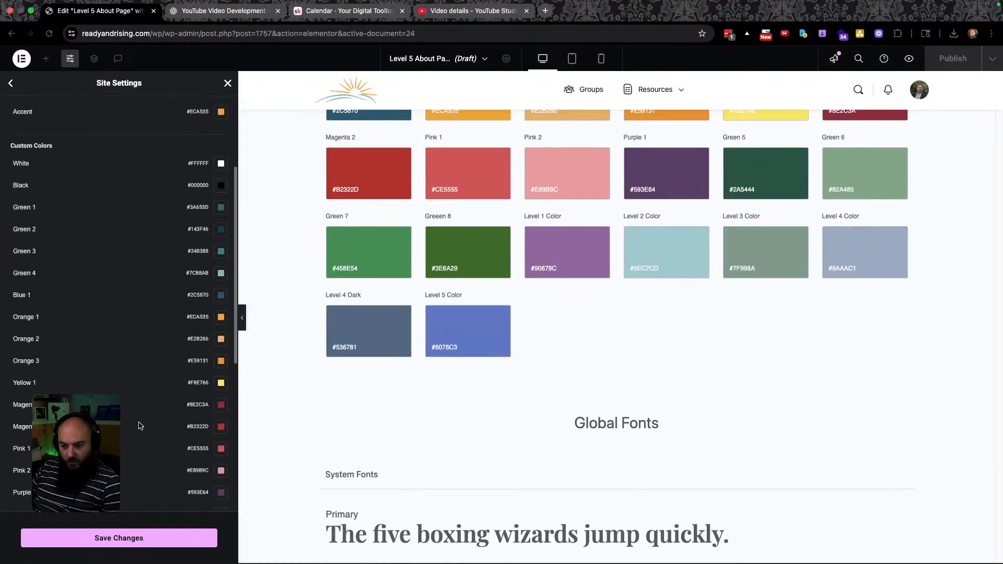
pyautogui.scroll(-10, 139, 426)
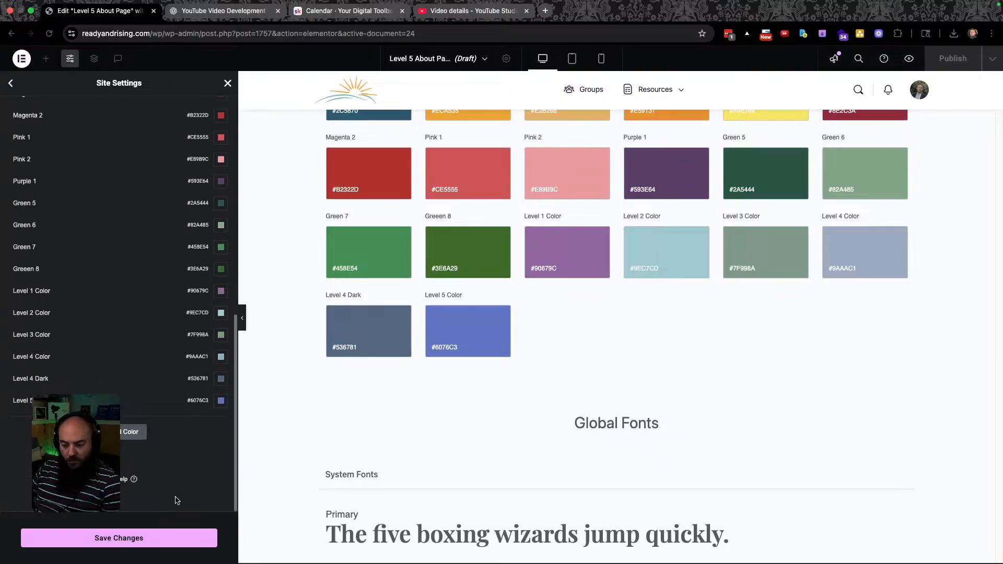
pyautogui.click(136, 539)
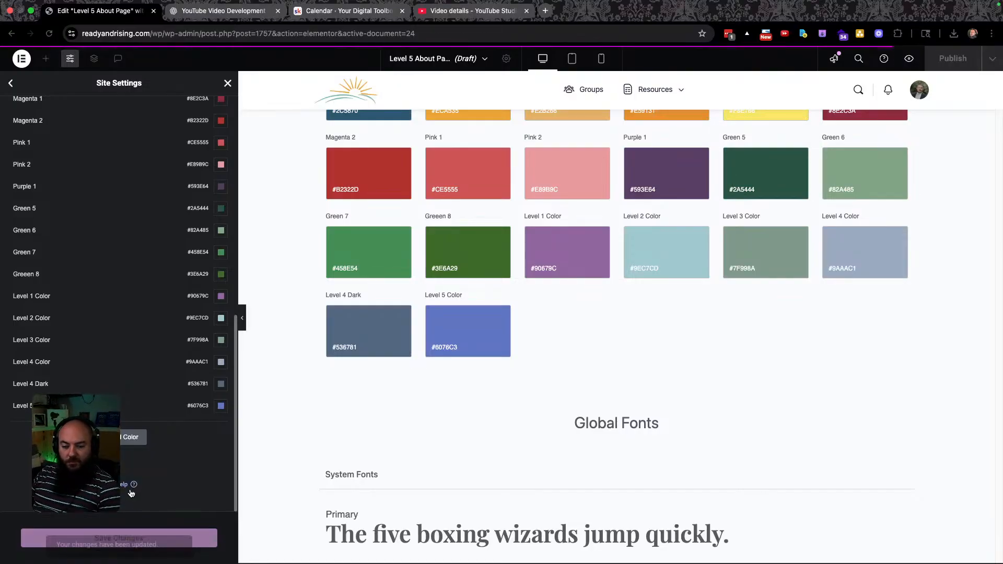
pyautogui.moveTo(104, 208); pyautogui.dragTo(105, 372)
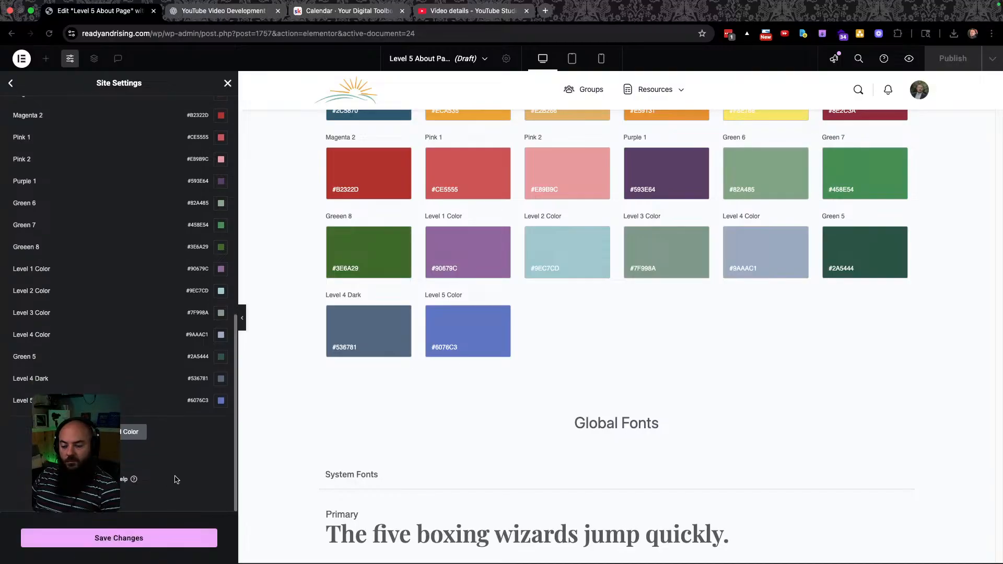
pyautogui.click(174, 530)
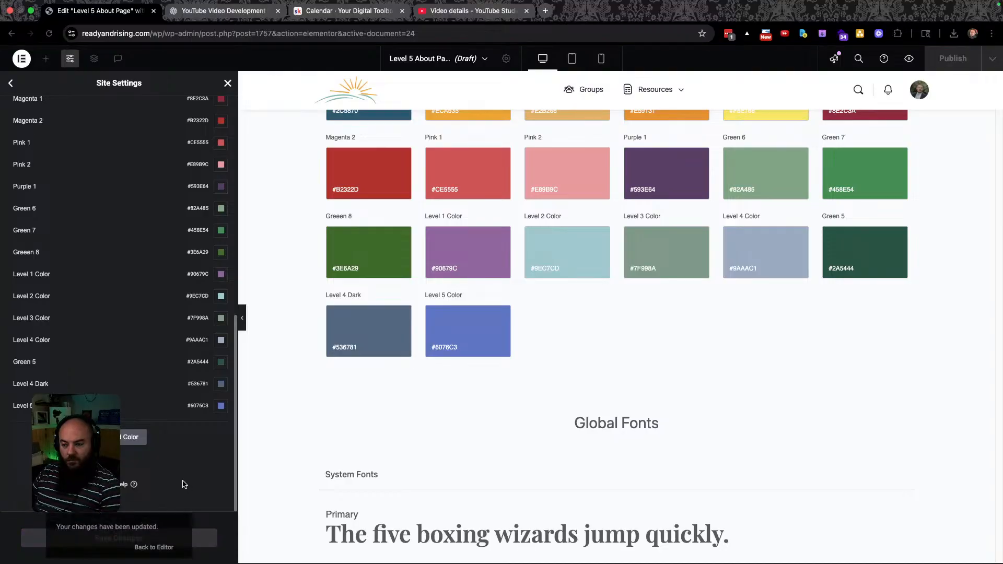
pyautogui.click(180, 539)
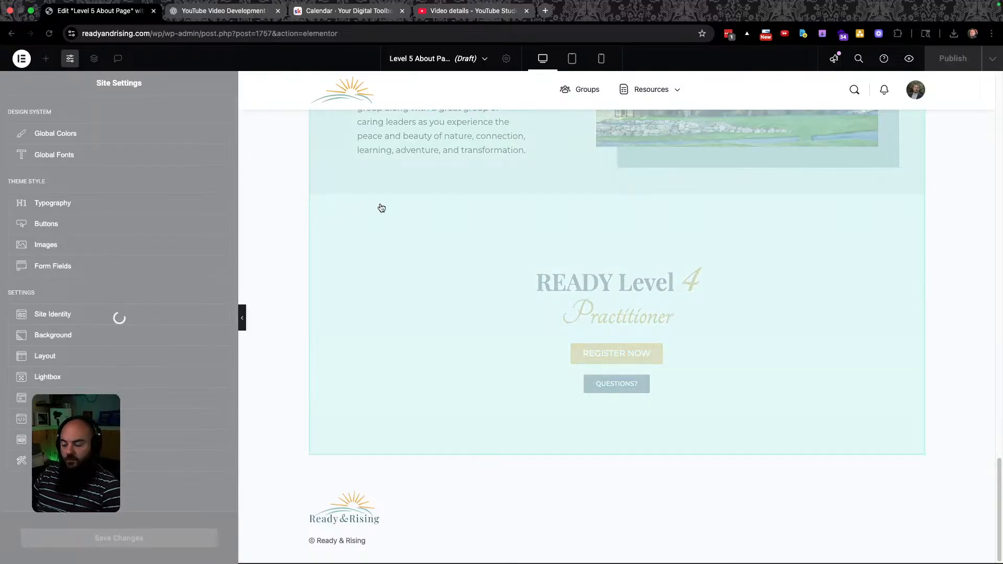
# Restore the accidentally deleted info bar and set its background to the global Level 5 Color.
pyautogui.scroll(20, 410, 259)
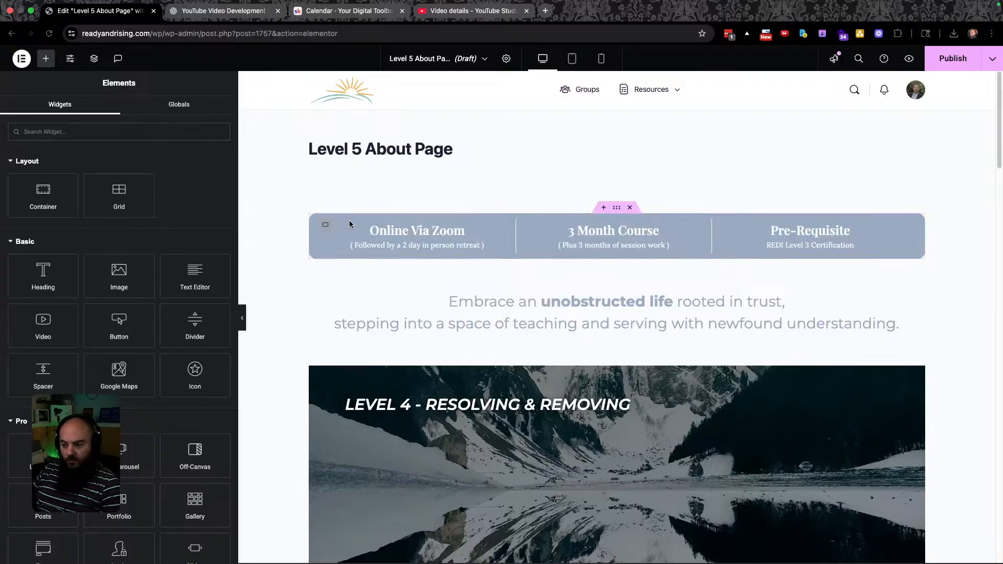
pyautogui.click(628, 208)
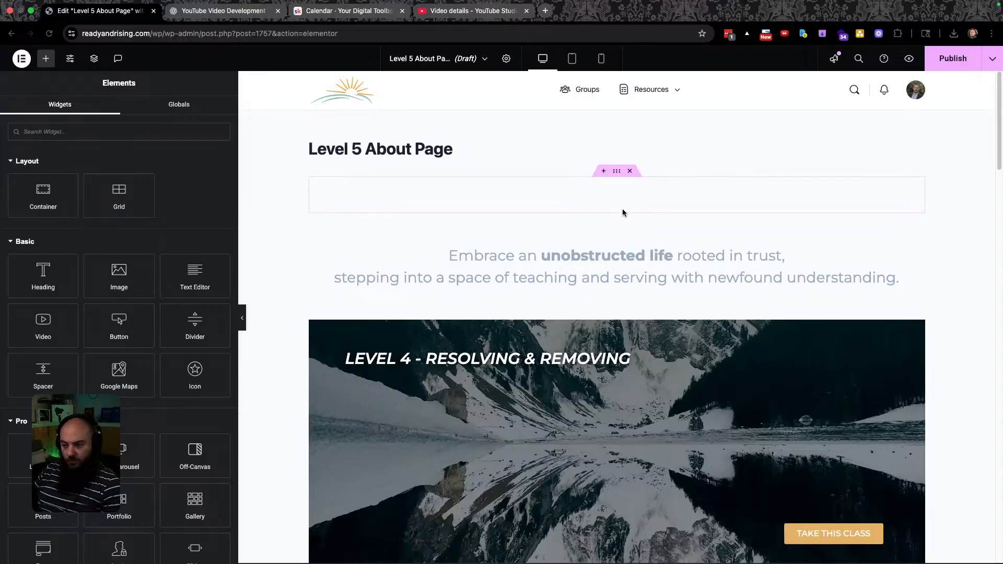
pyautogui.press('super+z')
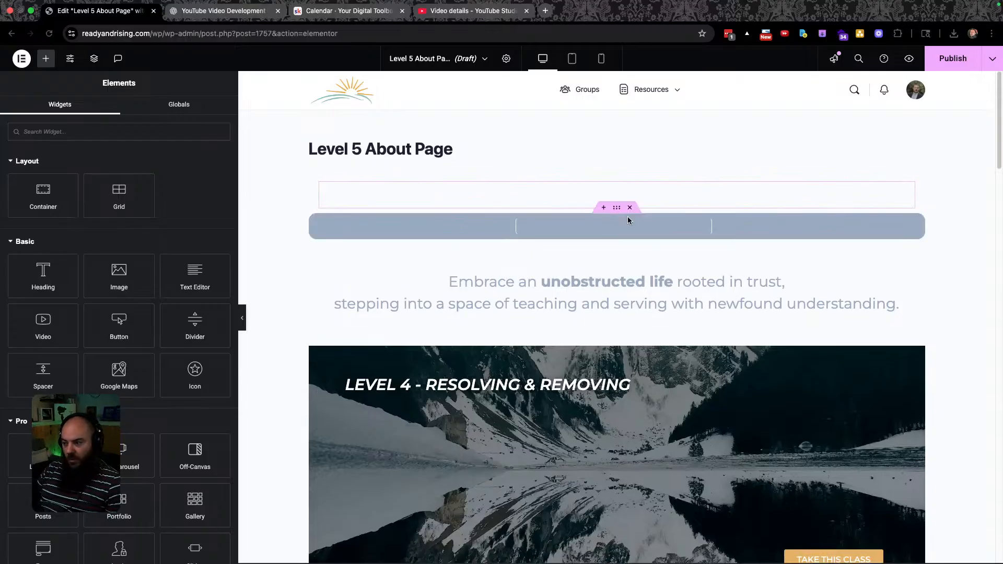
pyautogui.click(616, 208)
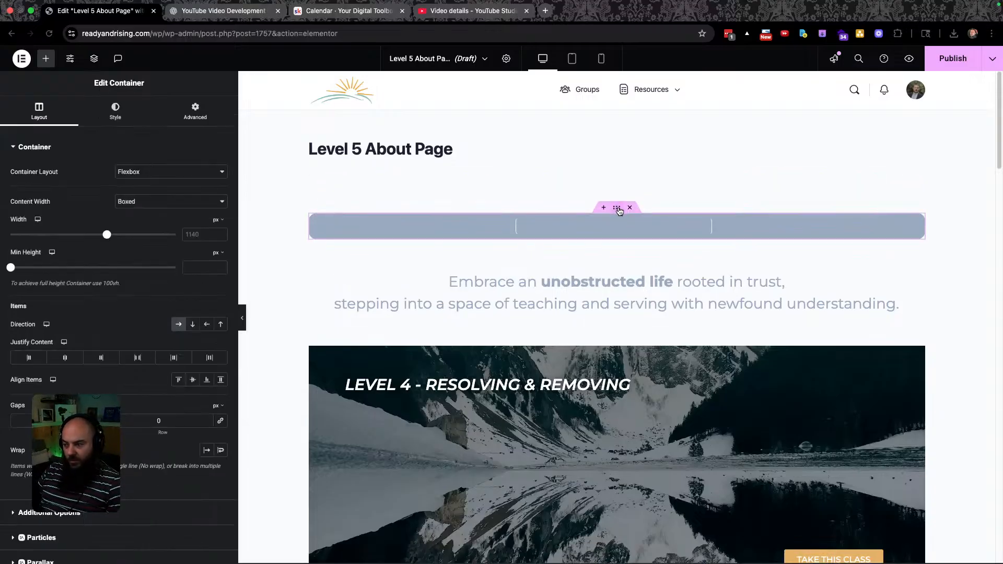
pyautogui.click(114, 113)
pyautogui.moveTo(134, 313)
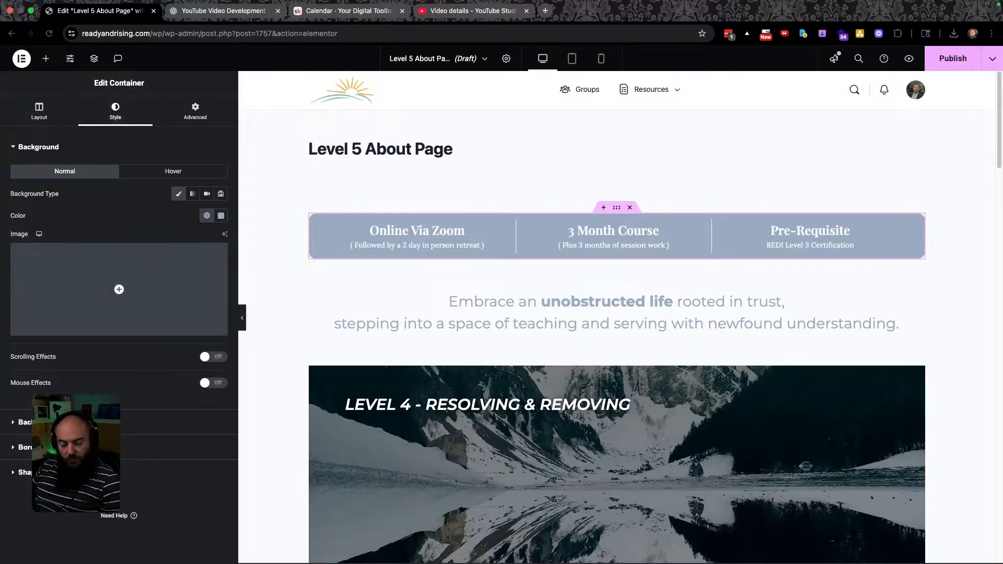
pyautogui.click(206, 217)
pyautogui.scroll(-3, 136, 340)
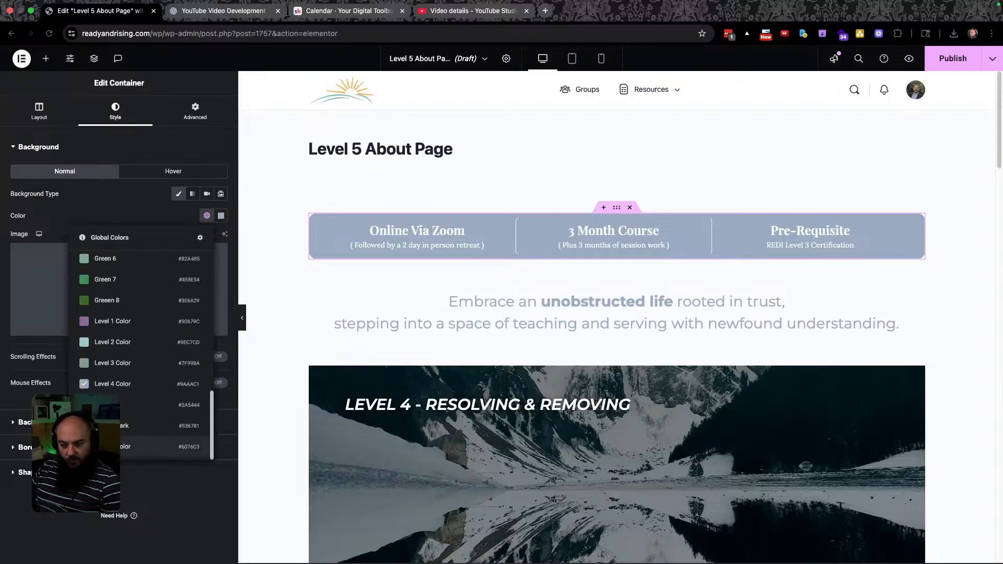
pyautogui.click(120, 446)
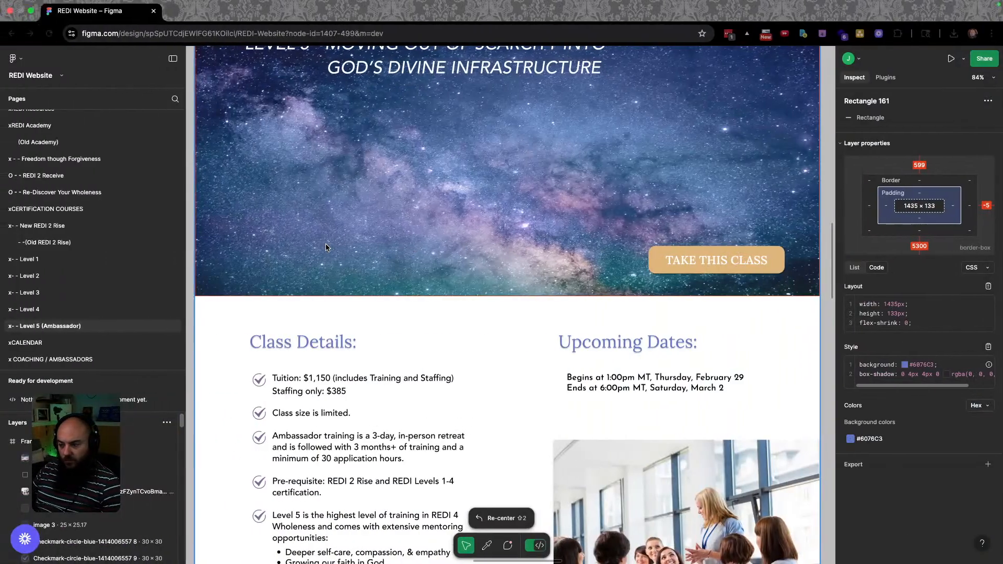
# Compare the blue info bar and Pre-requisite certification text against the Figma design.
pyautogui.scroll(5, 365, 261)
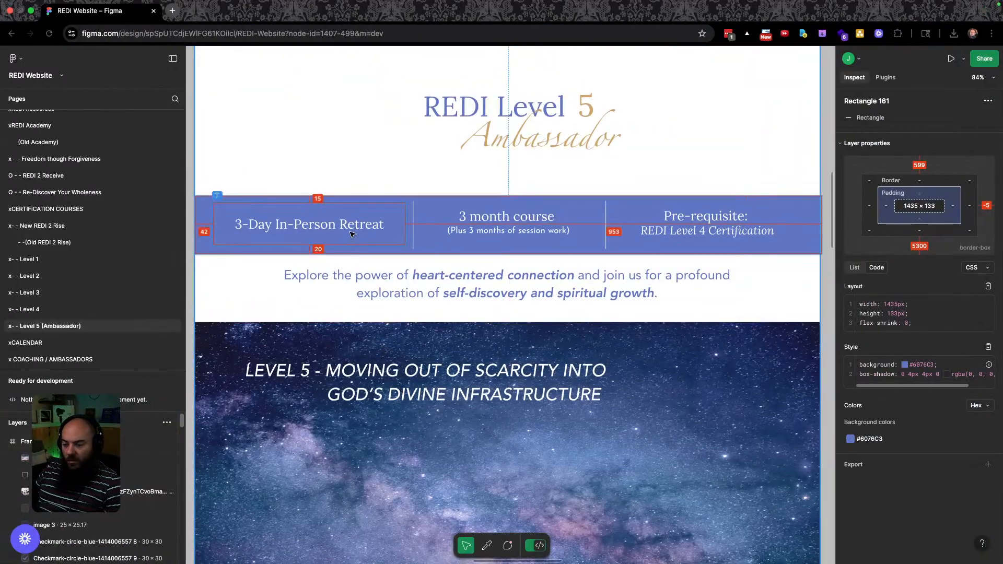
pyautogui.hotkey('ctrl', 'Right')
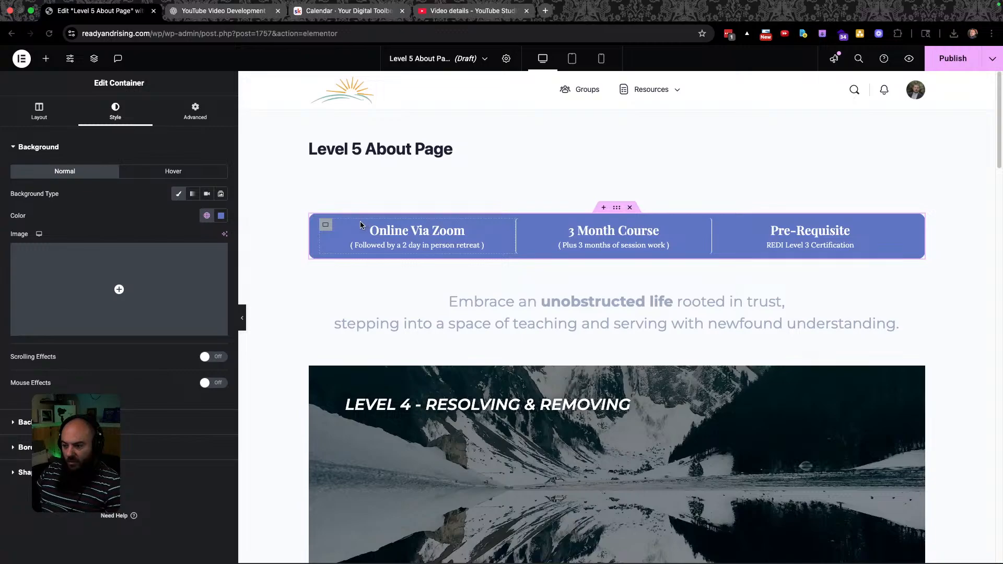
pyautogui.hotkey('ctrl', 'Left')
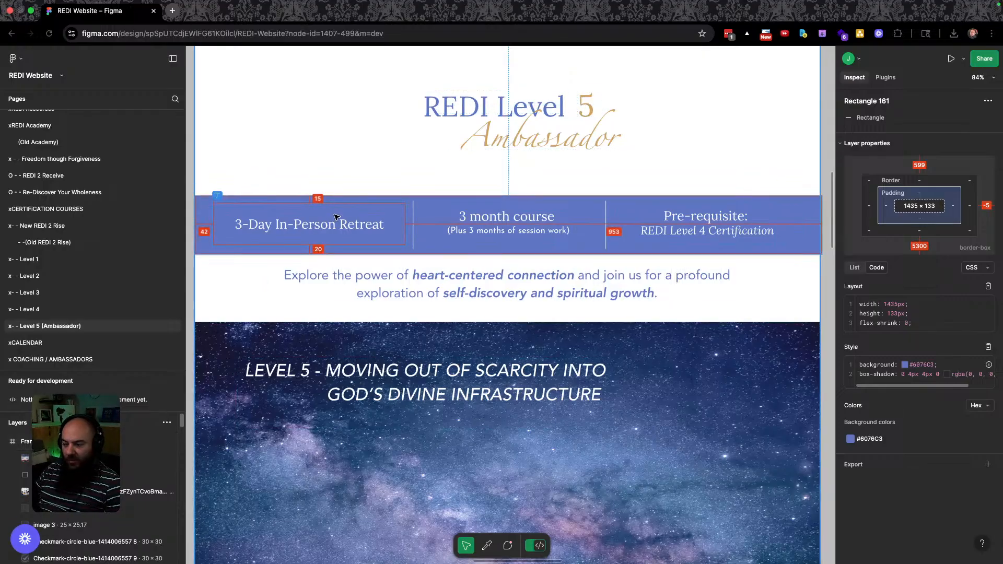
pyautogui.click(709, 230)
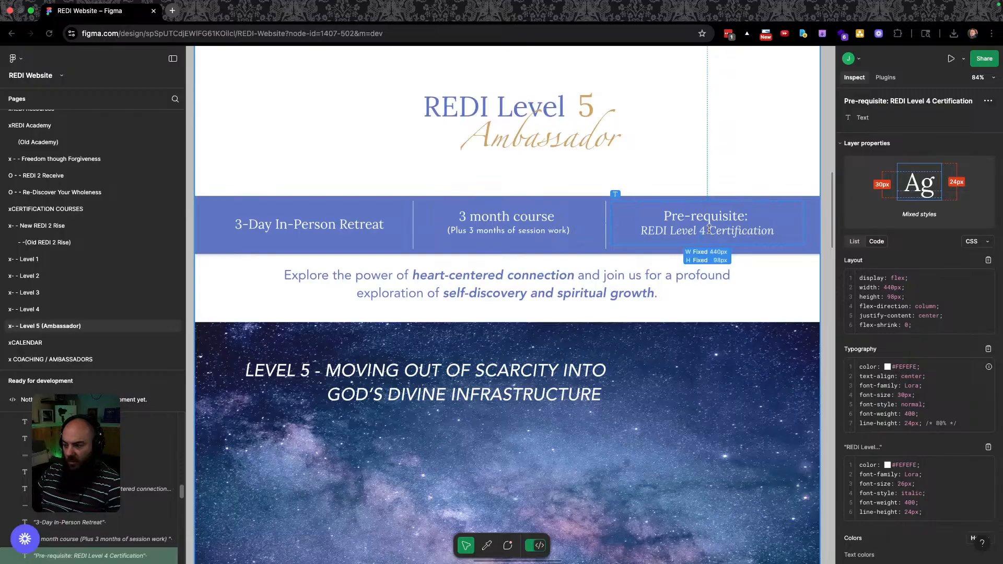
pyautogui.press('super+grave')
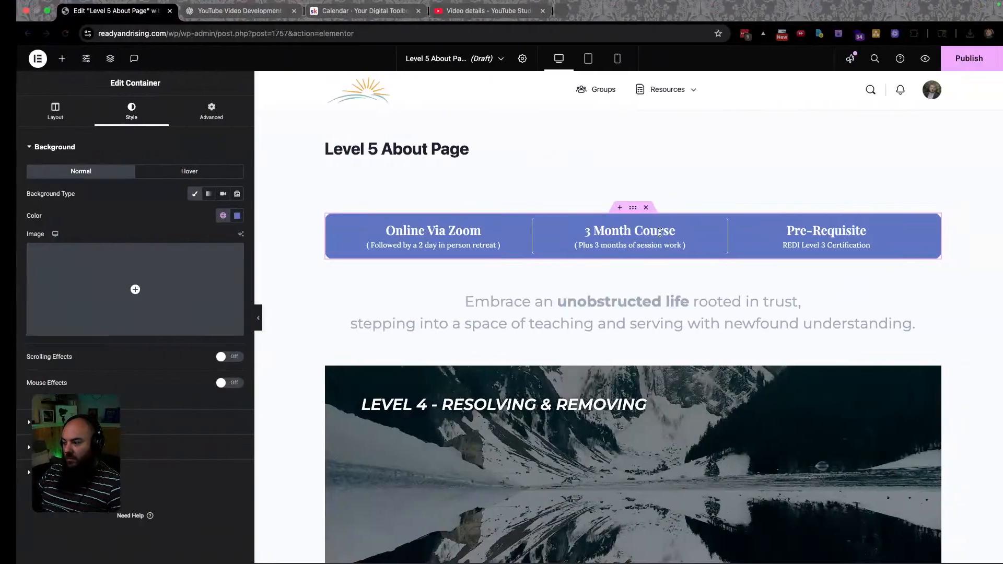
# Copy the intro paragraph text from the Figma design.
pyautogui.tripleClick(807, 245)
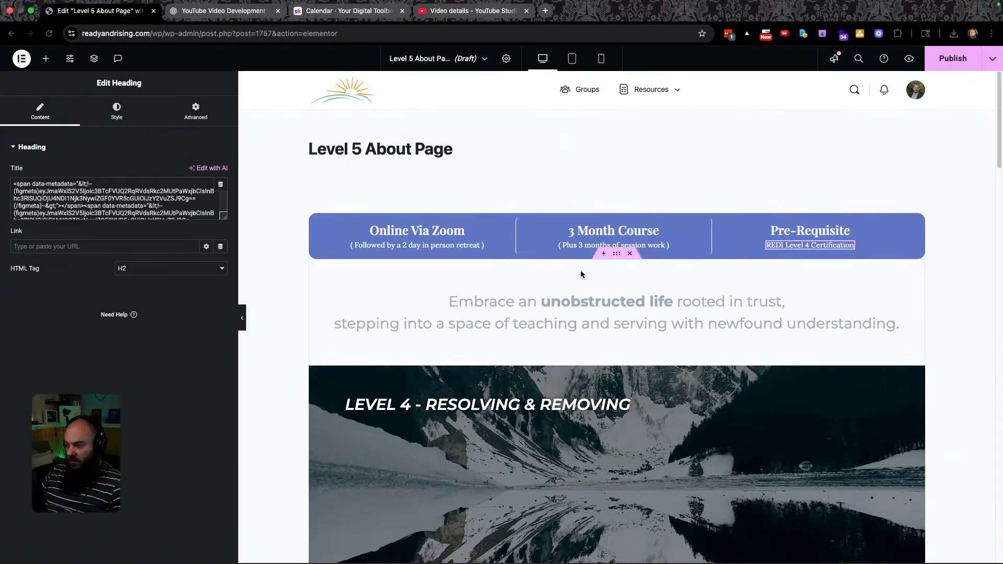
pyautogui.press('super+grave')
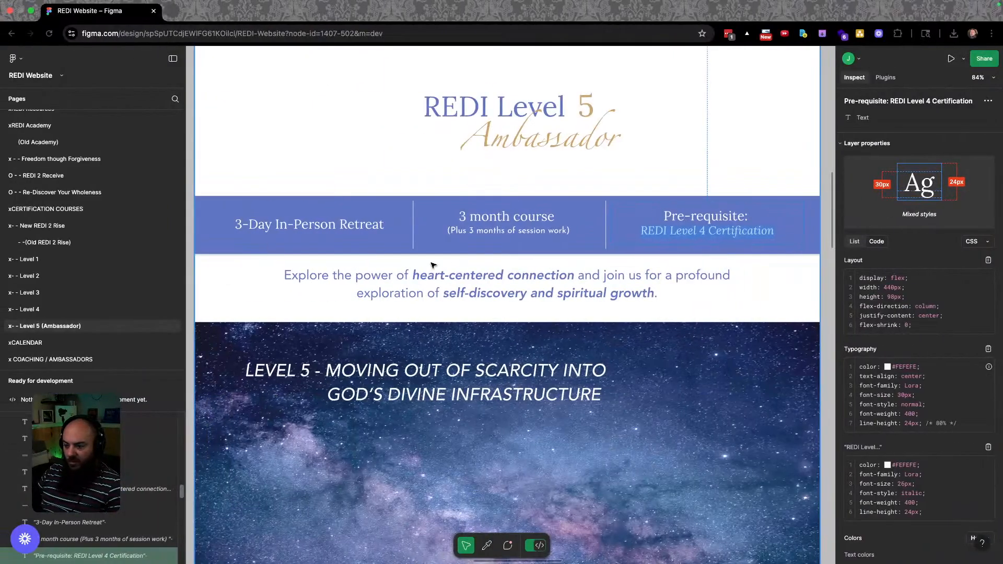
pyautogui.click(439, 282)
pyautogui.click(439, 281)
pyautogui.press('super+c')
pyautogui.press('super+grave')
# Replace the intro heading's title text with the copied Figma sentence.
pyautogui.click(544, 314)
pyautogui.click(545, 304)
pyautogui.tripleClick(546, 304)
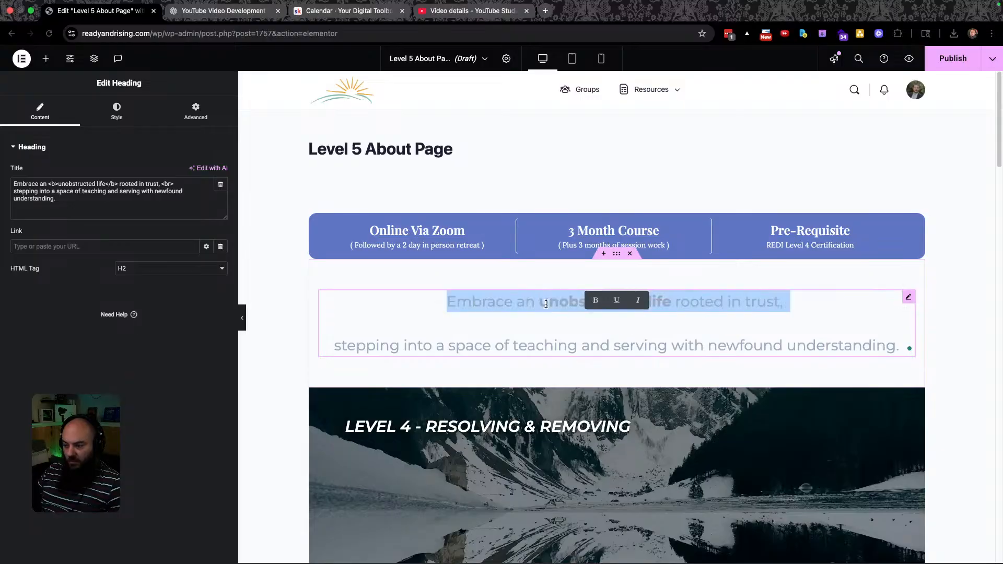
pyautogui.press('super+a')
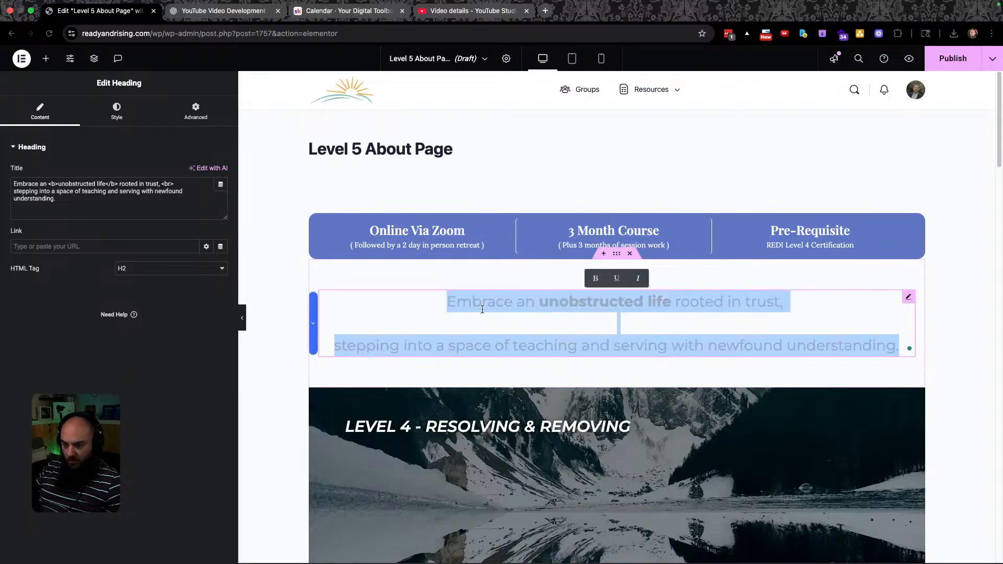
pyautogui.click(86, 210)
pyautogui.press('super+a')
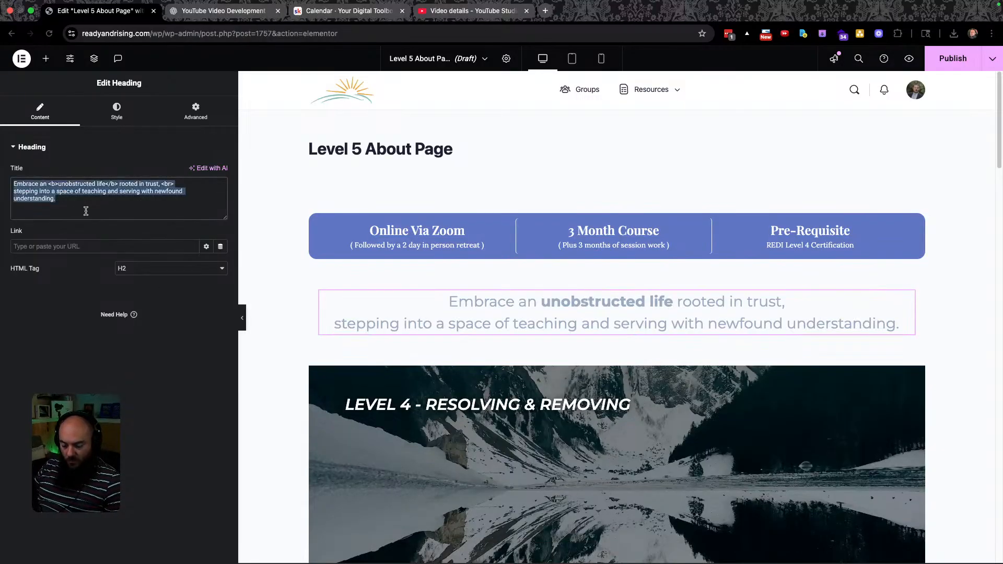
pyautogui.press('super+v')
pyautogui.hotkey('ctrl', 'Left')
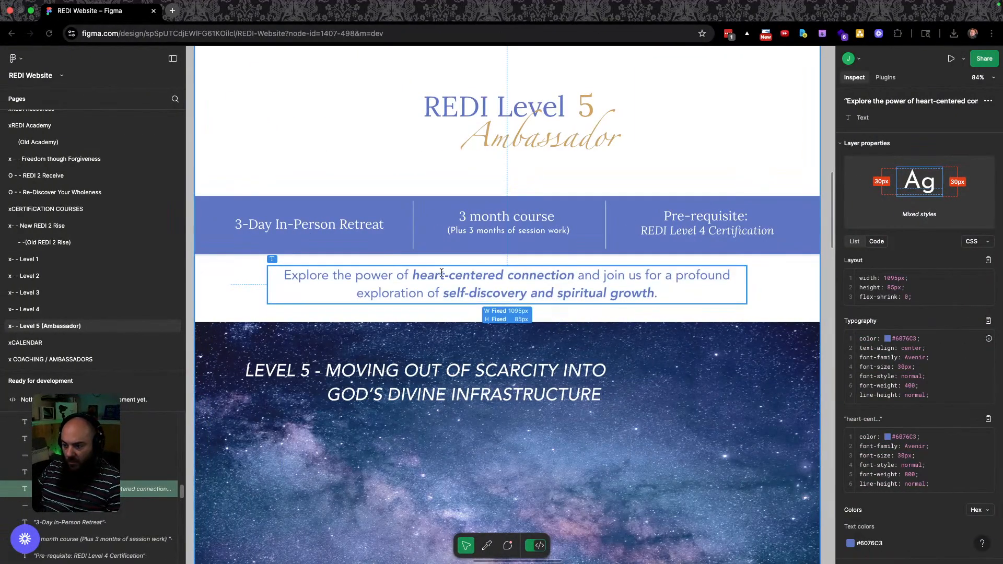
pyautogui.hotkey('ctrl', 'Right')
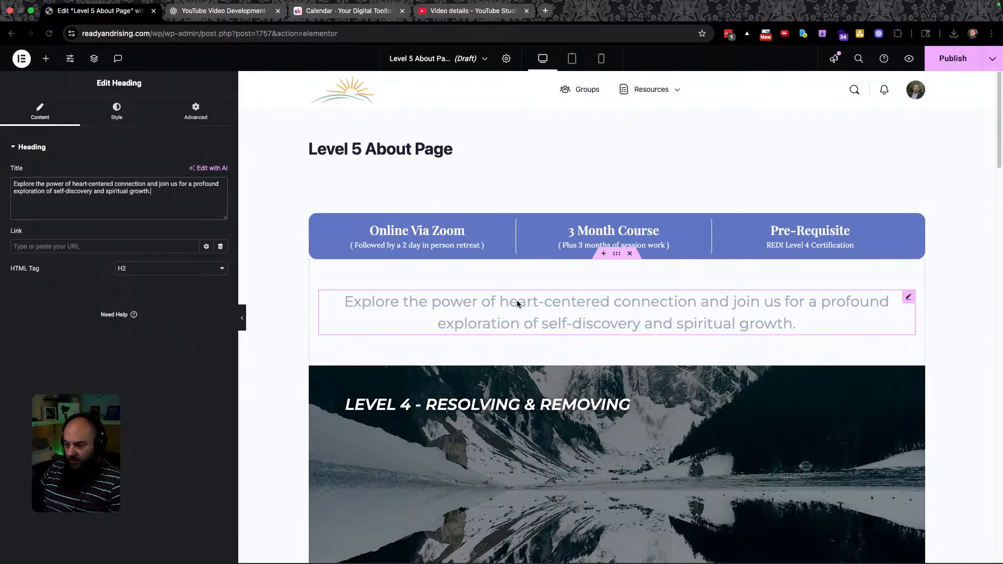
# Bold 'heart-centered connection' and 'self-discovery and spiritual growth' in the intro sentence.
pyautogui.moveTo(500, 301); pyautogui.dragTo(698, 307)
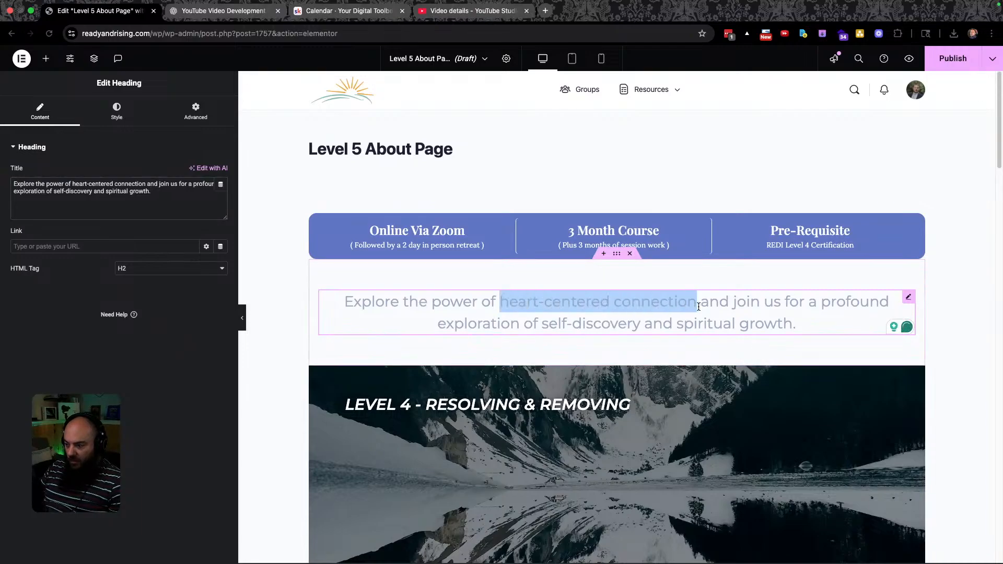
pyautogui.hotkey('ctrl', 'b')
pyautogui.hotkey('ctrl', 'Left')
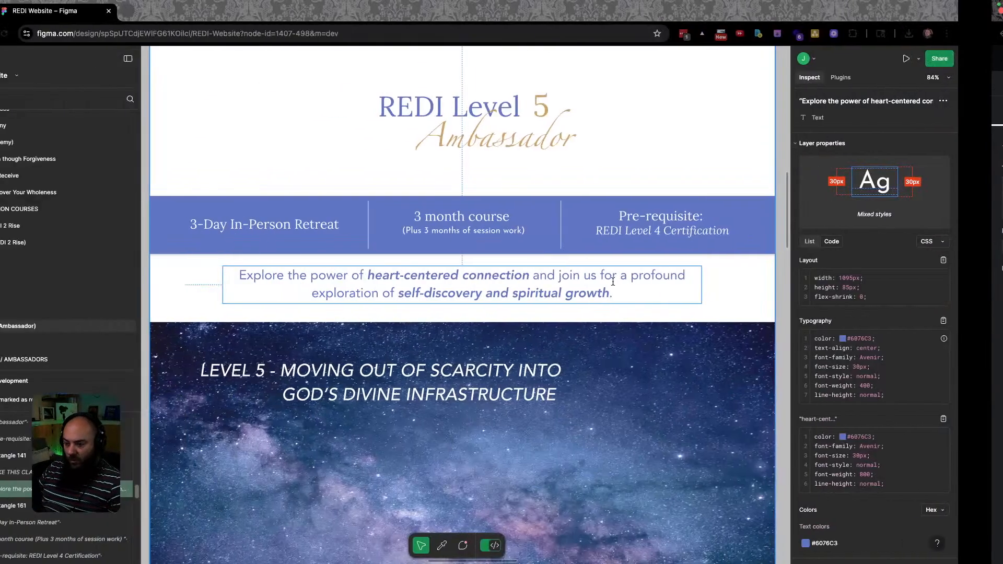
pyautogui.hotkey('ctrl', 'Right')
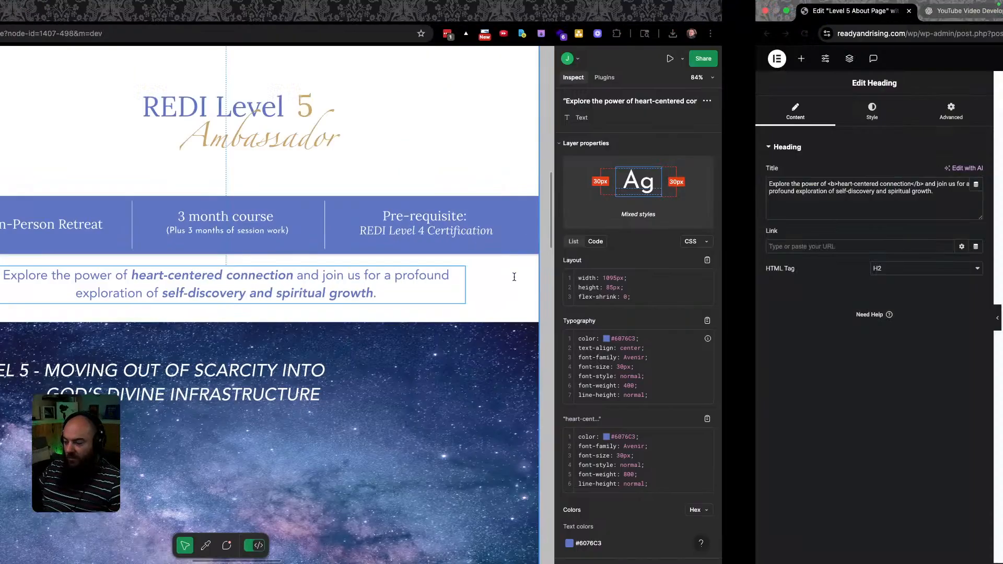
pyautogui.moveTo(543, 324); pyautogui.dragTo(790, 322)
pyautogui.hotkey('ctrl', 'b')
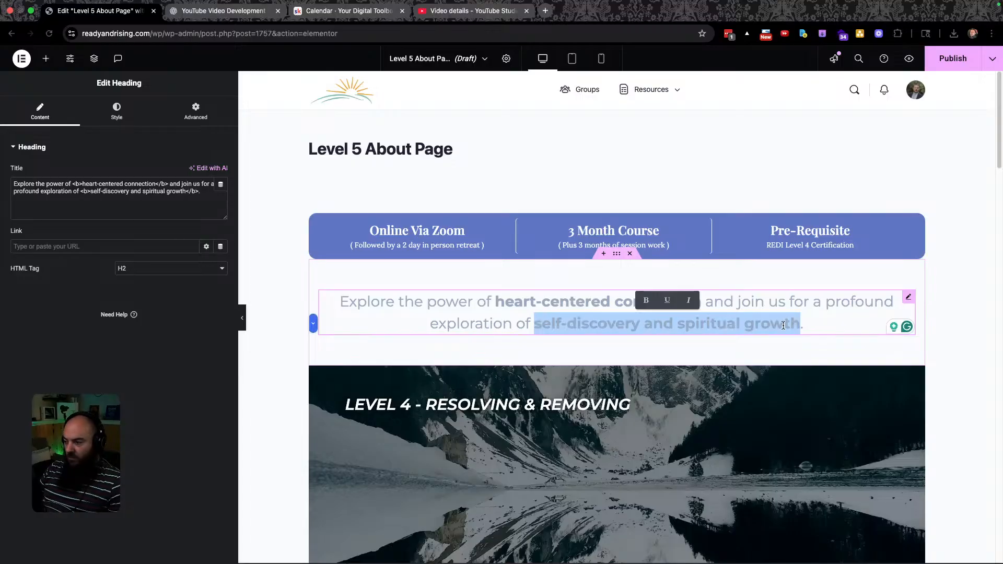
pyautogui.hotkey('ctrl', 'Left')
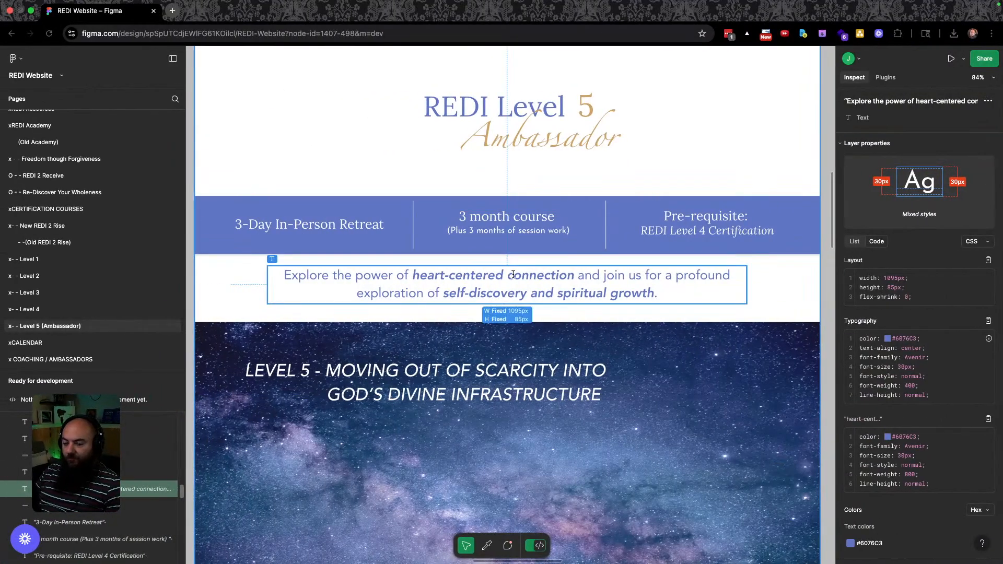
# Download the starry header image from Assets and save it to the Images folder.
pyautogui.scroll(-5, 573, 295)
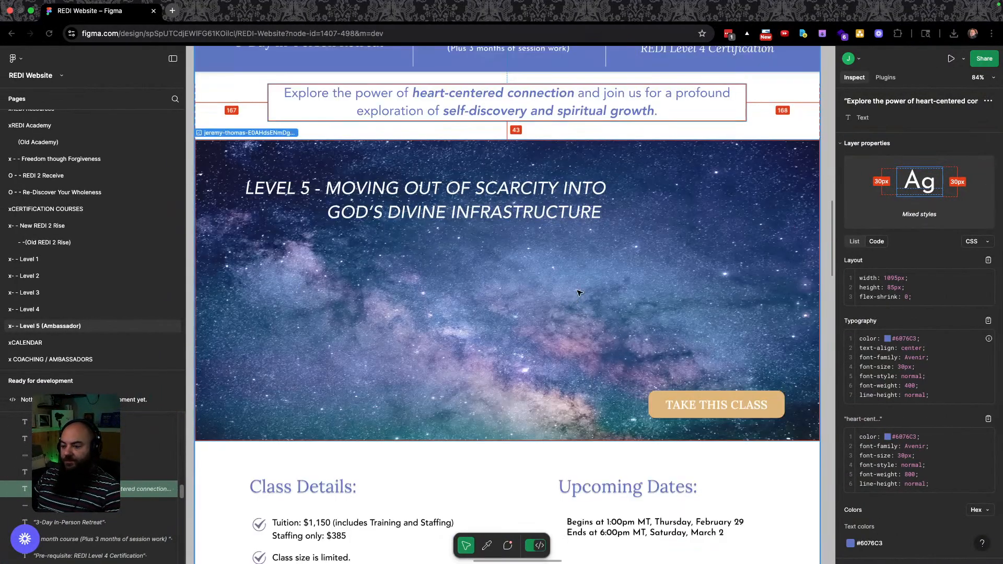
pyautogui.click(460, 158)
pyautogui.rightClick(463, 158)
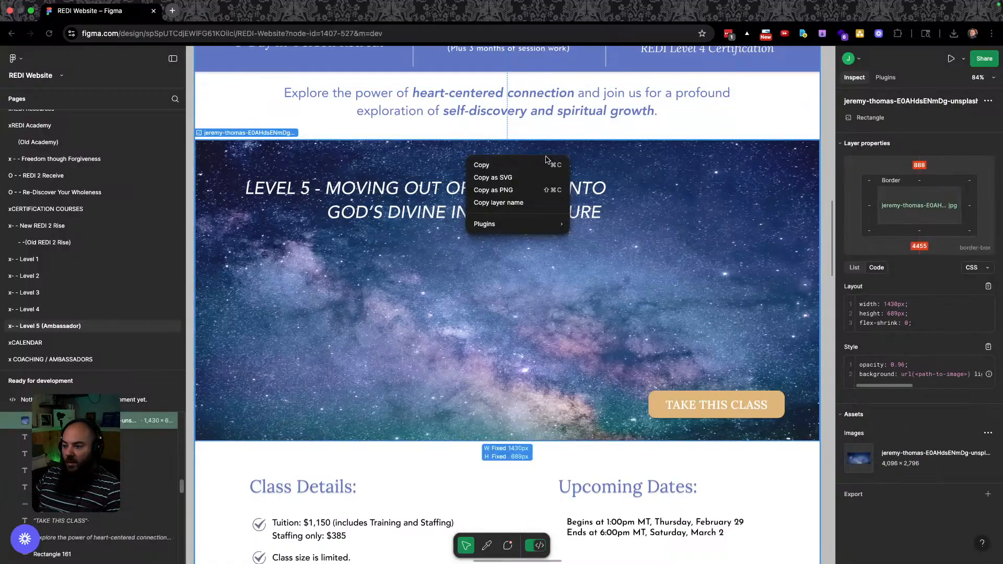
pyautogui.click(686, 176)
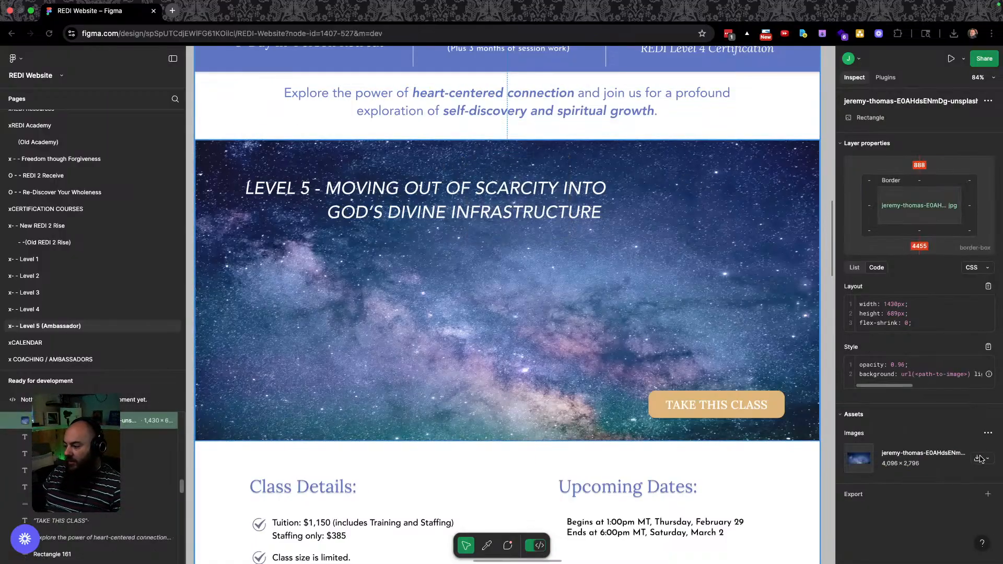
pyautogui.click(879, 474)
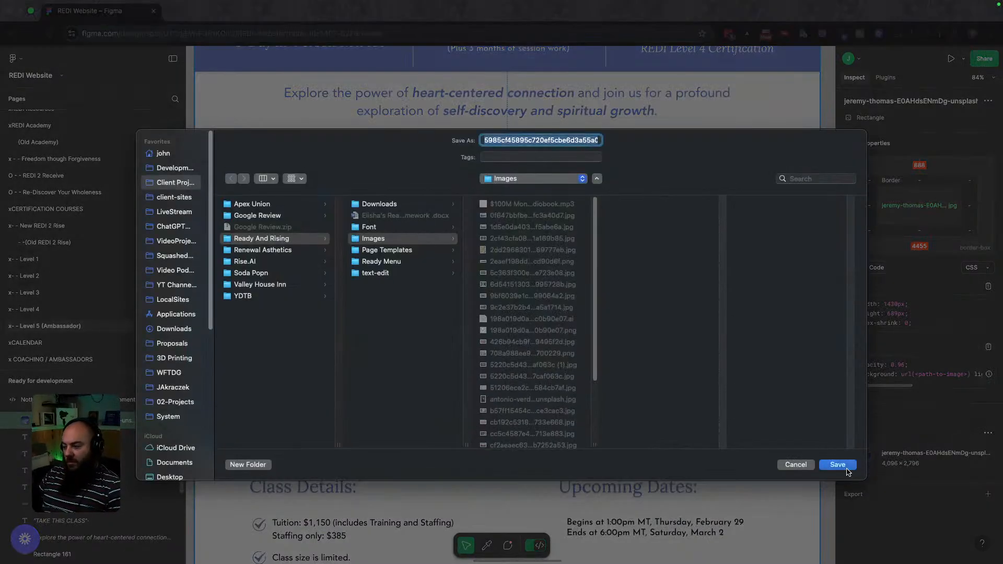
pyautogui.click(847, 469)
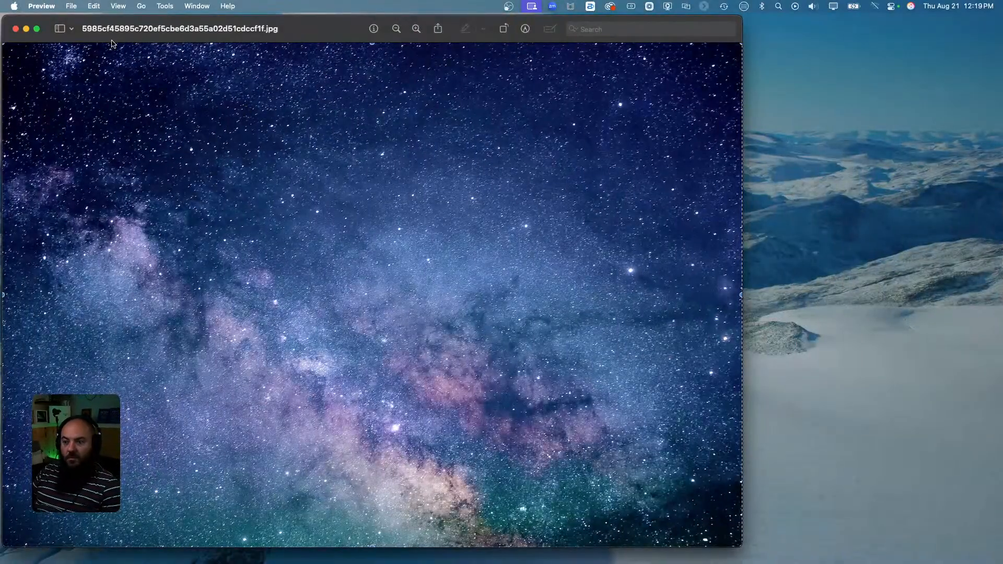
# Resize the starry image to 1920 px wide in Preview, save it, and close it.
pyautogui.click(165, 5)
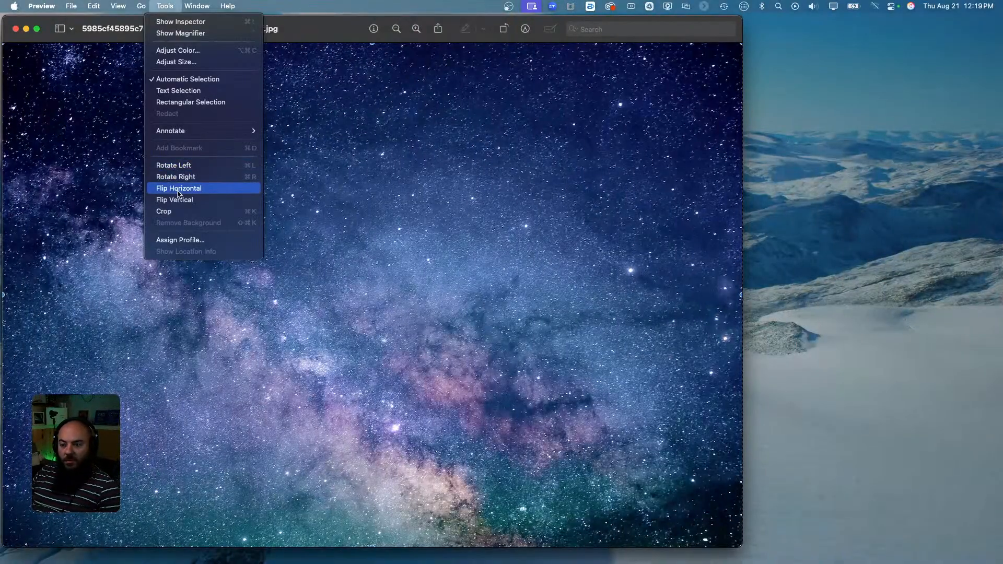
pyautogui.click(190, 63)
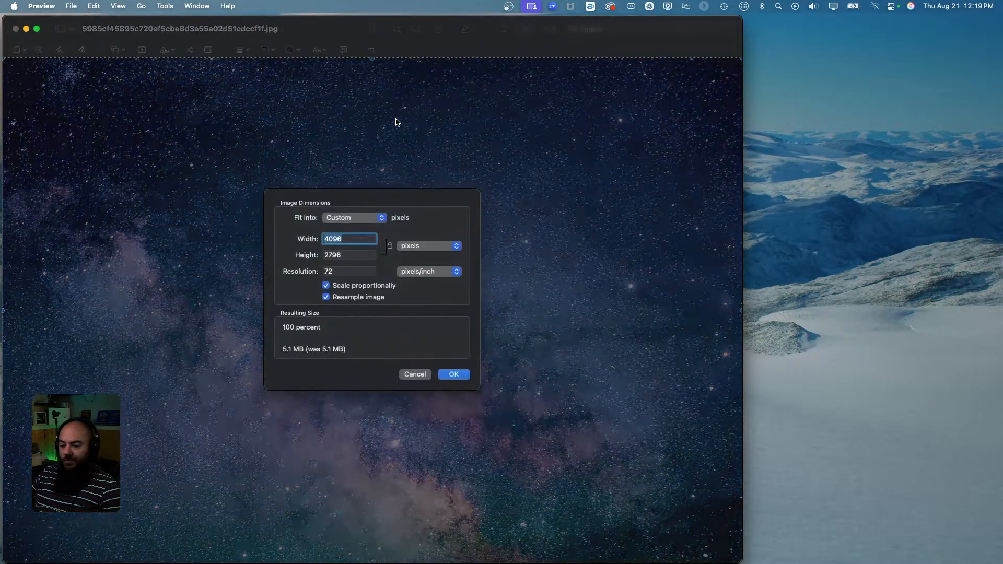
pyautogui.write('1920')
pyautogui.press('Return')
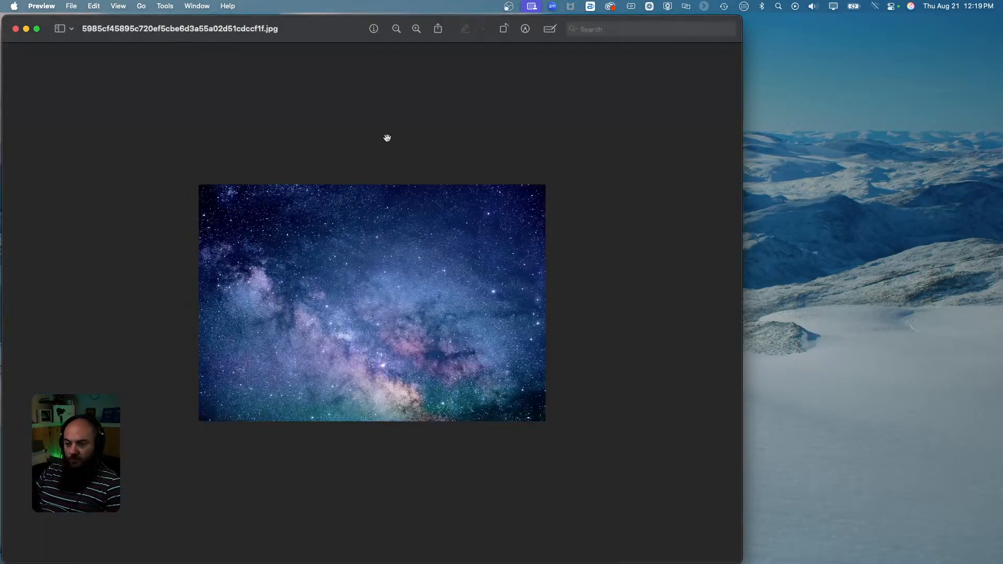
pyautogui.press('super+s')
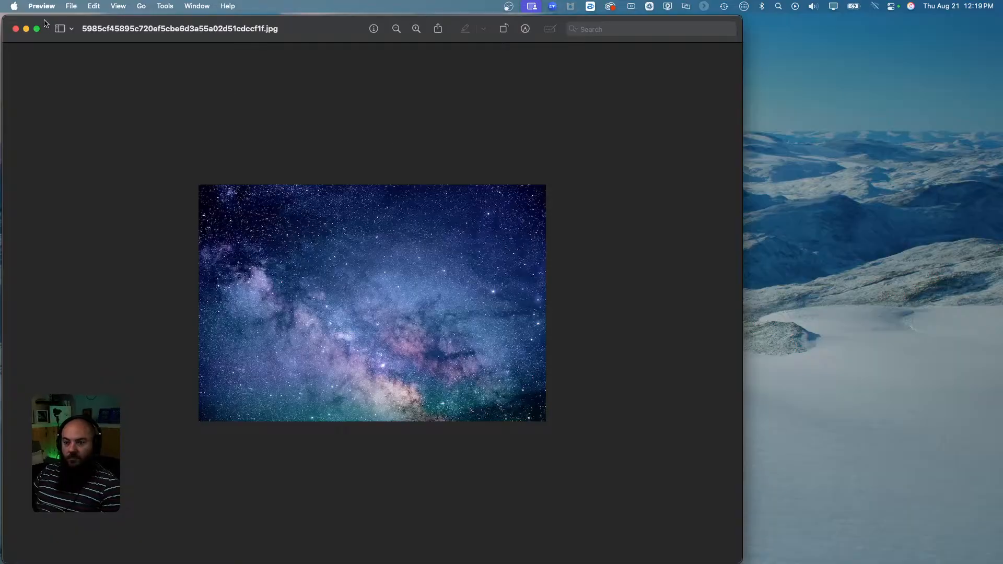
pyautogui.click(16, 29)
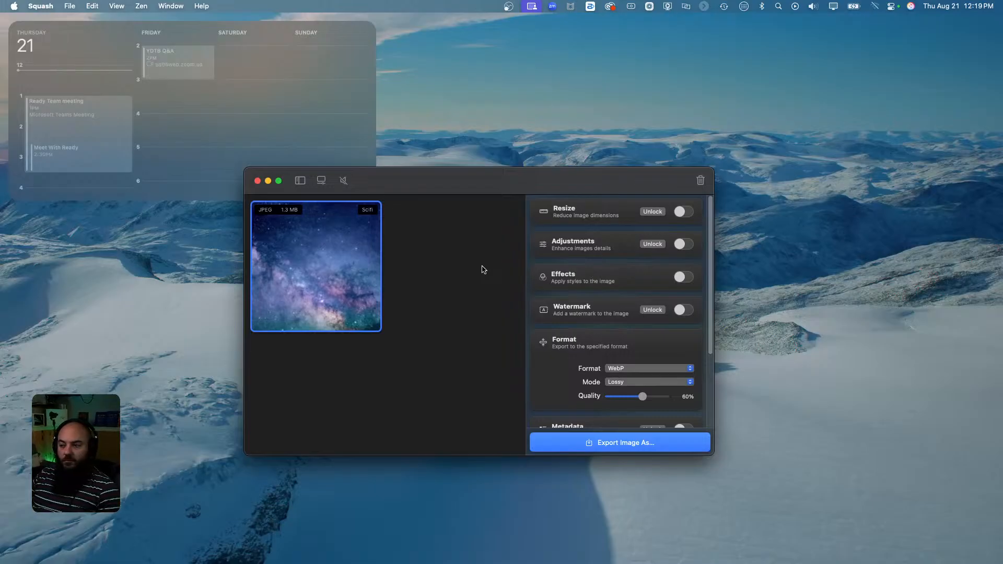
# Glance at the Figma space, return to Squash, and show all desktops in Mission Control.
pyautogui.hotkey('ctrl', 'Right')
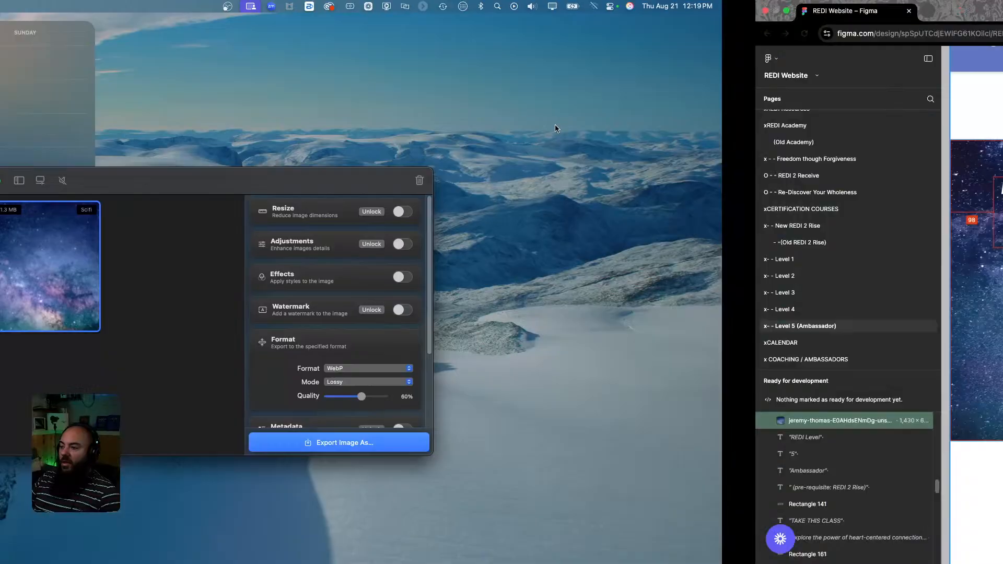
pyautogui.hotkey('ctrl', 'Left')
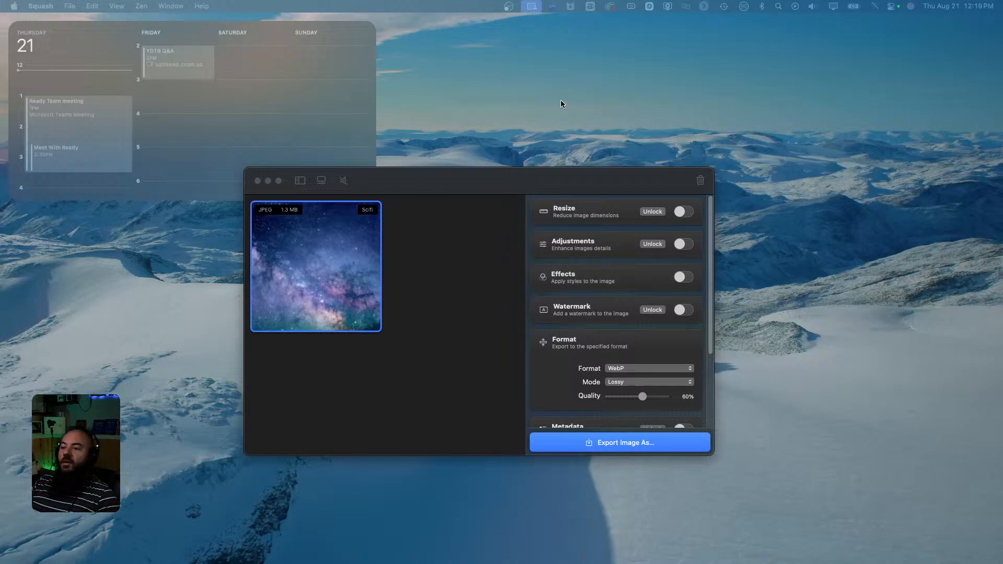
pyautogui.moveTo(474, 562)
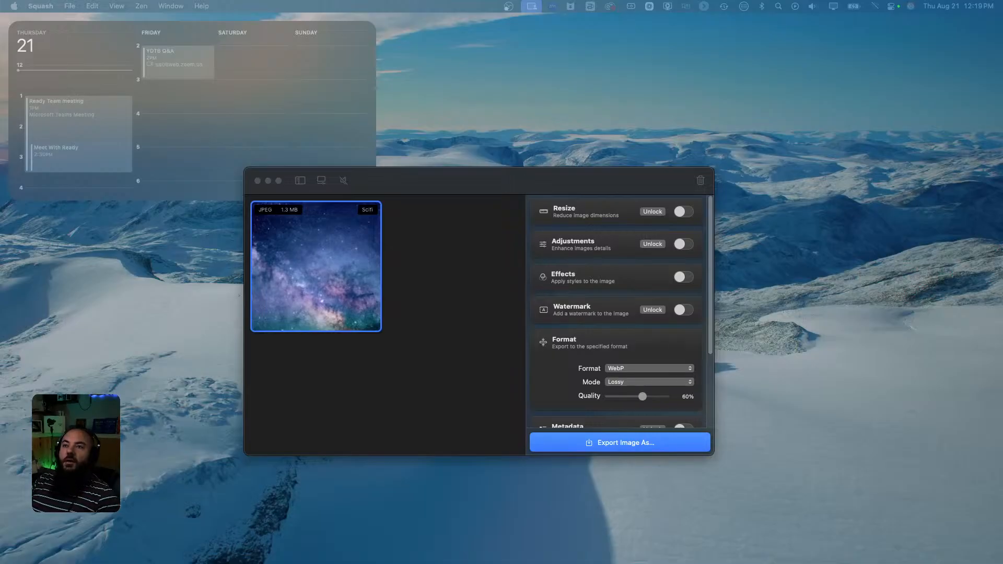
pyautogui.hotkey('ctrl', 'Up')
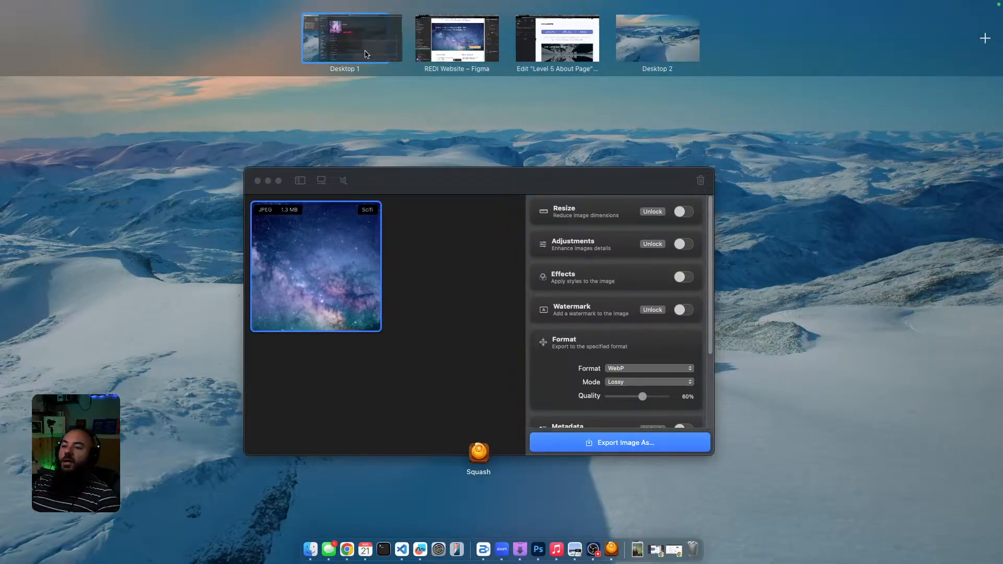
# In Music, play the StreamBeats album 'Electric' starting with 'Twinkle Tunes'.
pyautogui.click(306, 48)
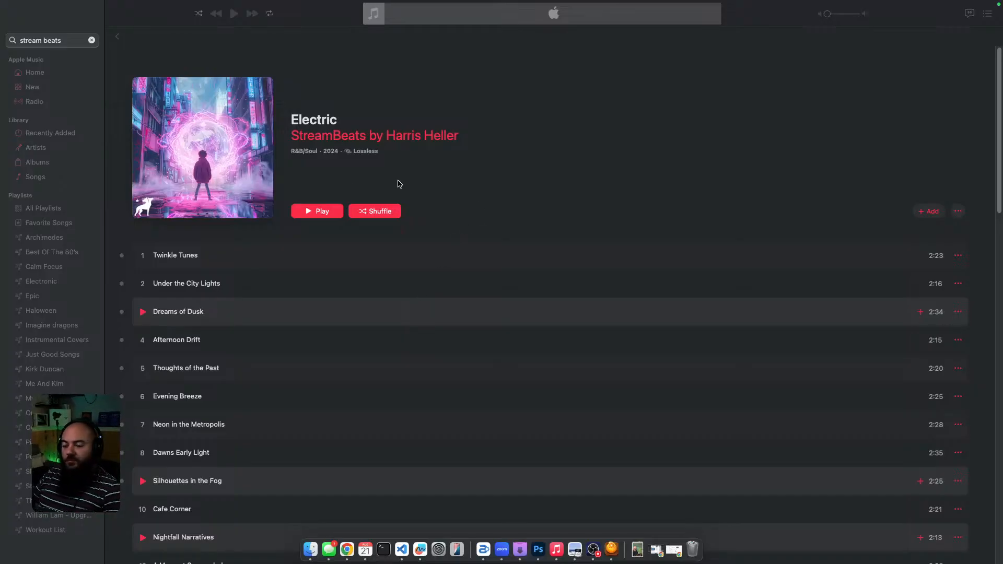
pyautogui.click(322, 212)
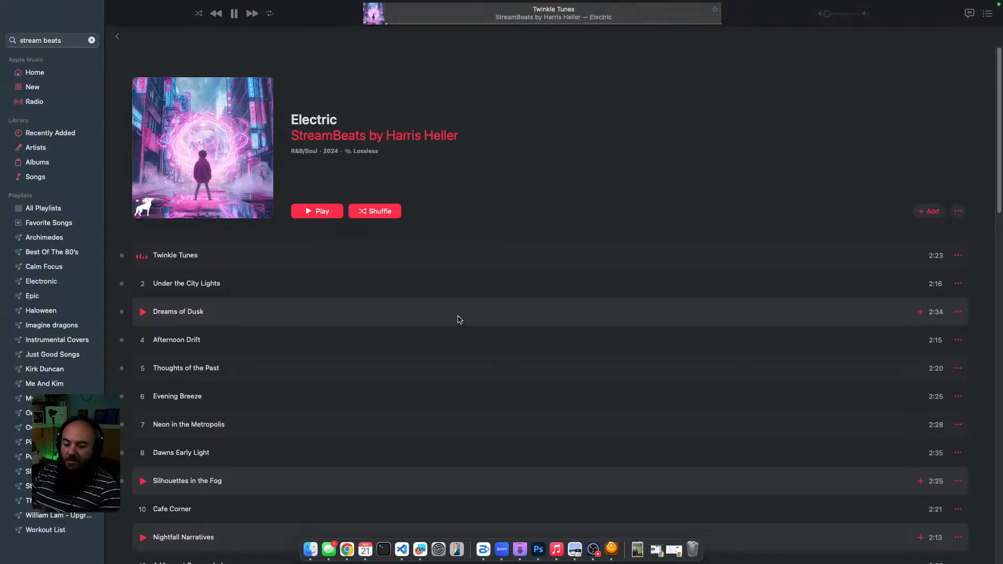
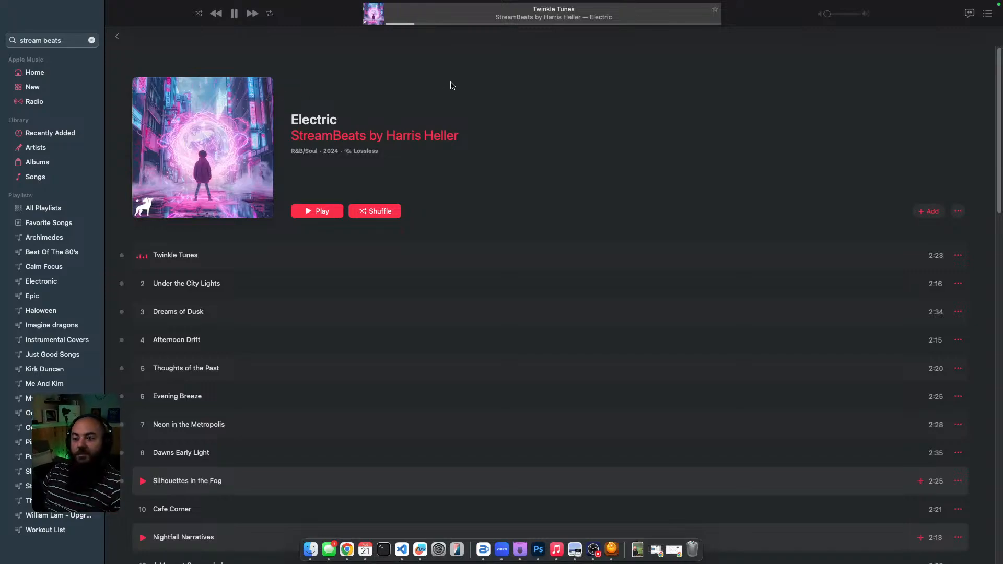
# In Mission Control, drag the Music full-screen space onto the other display.
pyautogui.hotkey('ctrl', 'Up')
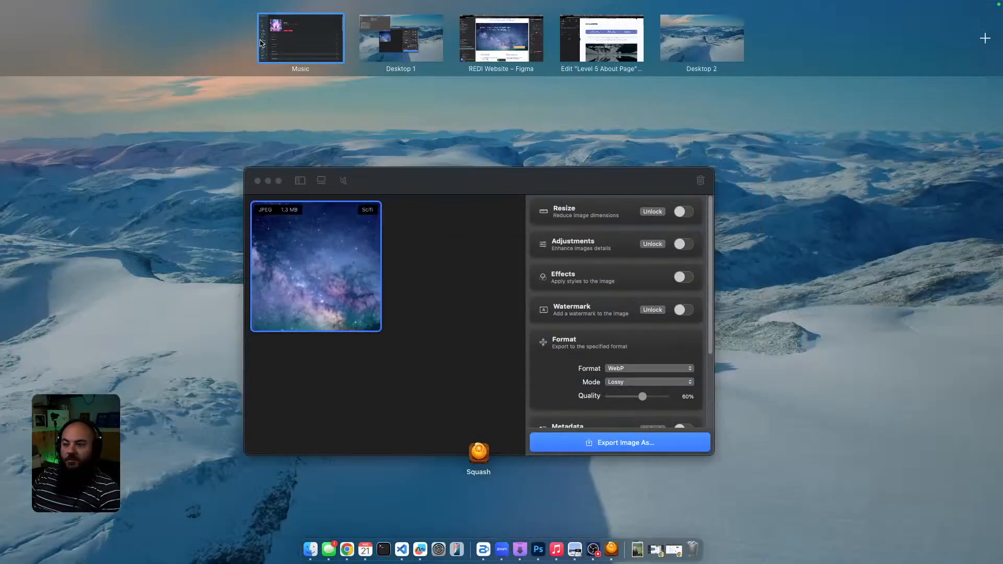
pyautogui.moveTo(312, 41); pyautogui.dragTo(314, 0)
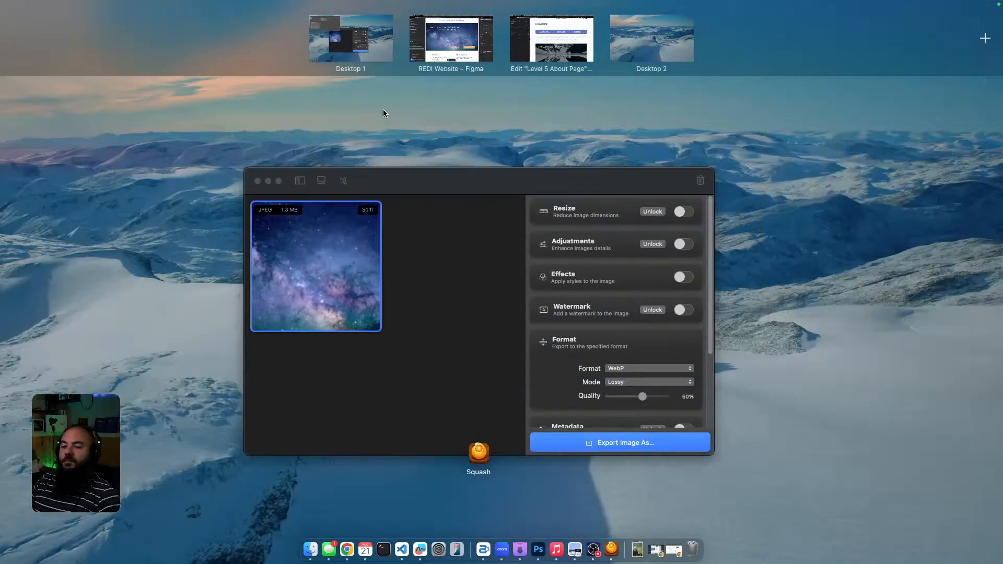
# Export the compressed starry image from Squash as WebP named cosmere, then close Squash.
pyautogui.click(343, 115)
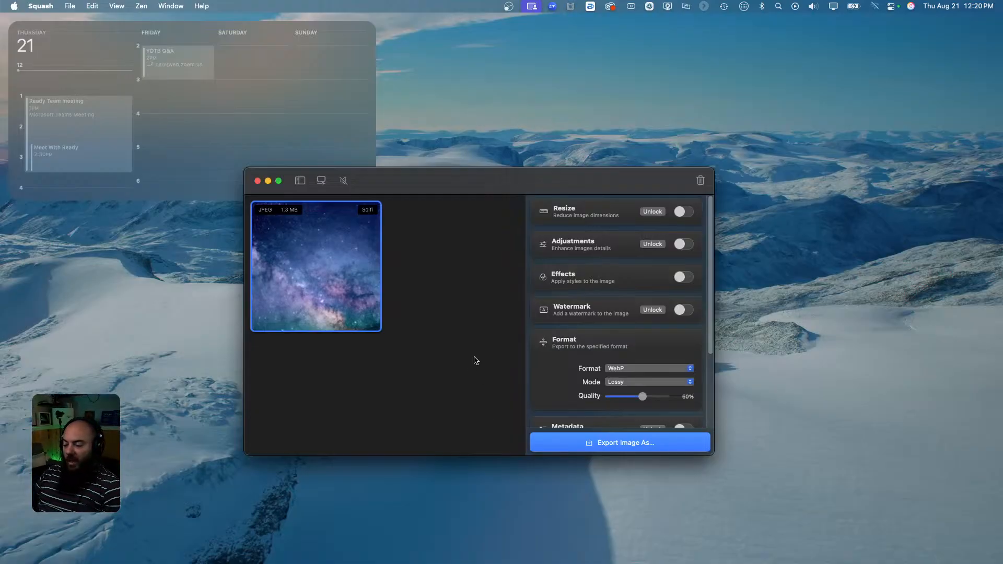
pyautogui.click(606, 444)
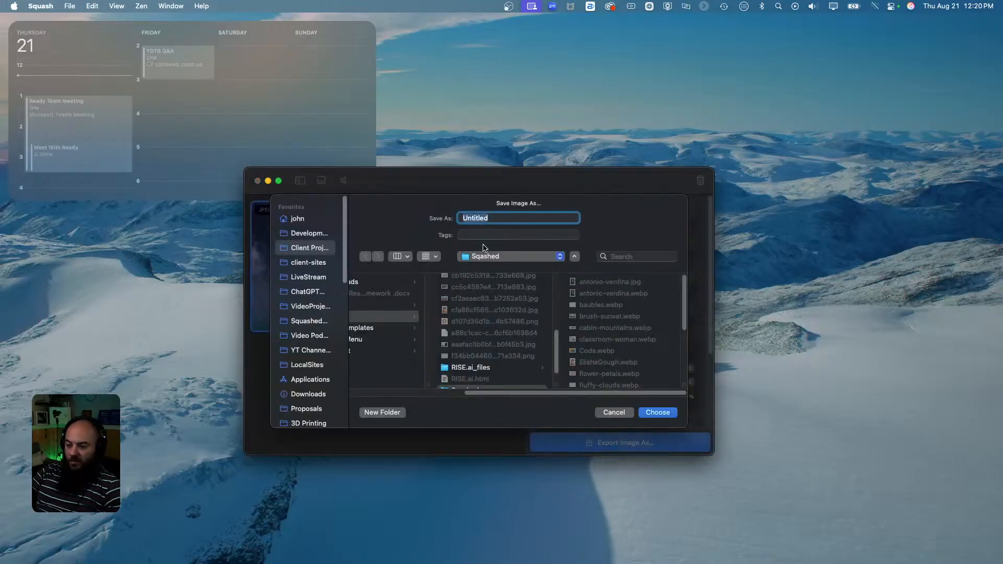
pyautogui.write('cosmere')
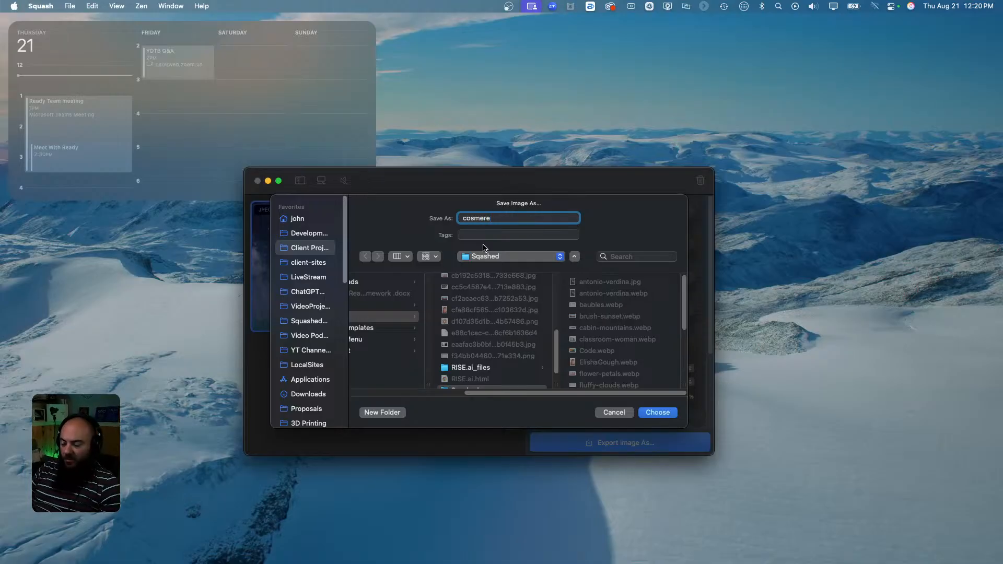
pyautogui.click(667, 413)
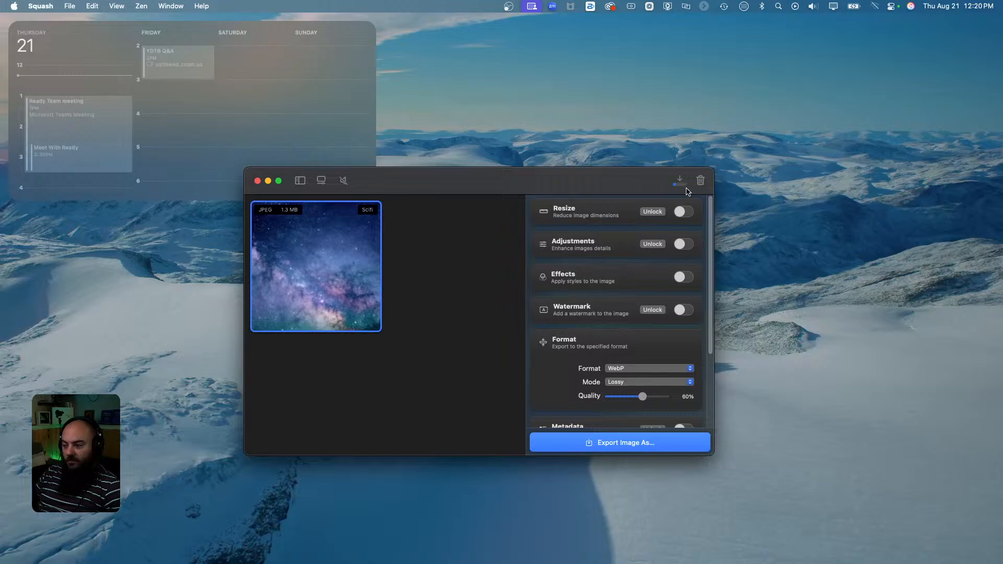
pyautogui.click(257, 181)
pyautogui.hotkey('ctrl', 'Right')
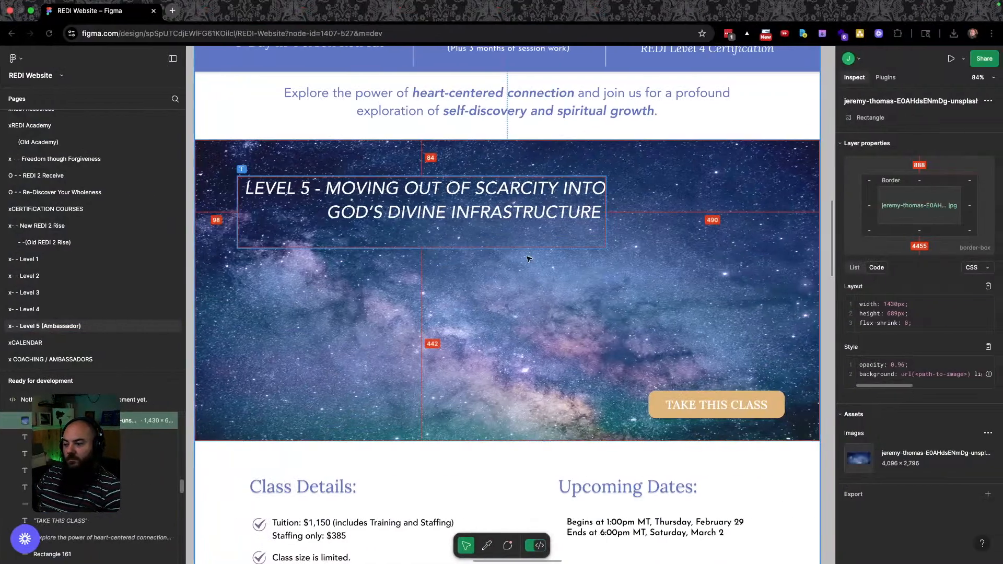
# Upload cosmere.webp to the Media Library and set it as the banner container's background.
pyautogui.hotkey('ctrl', 'Right')
pyautogui.hotkey('ctrl', 'Right')
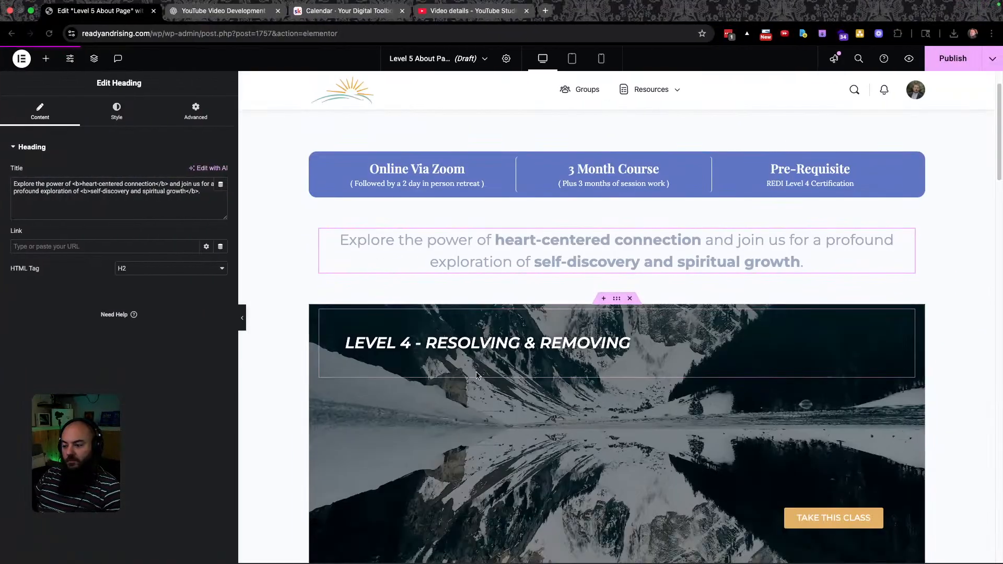
pyautogui.click(617, 302)
pyautogui.click(125, 118)
pyautogui.moveTo(123, 265)
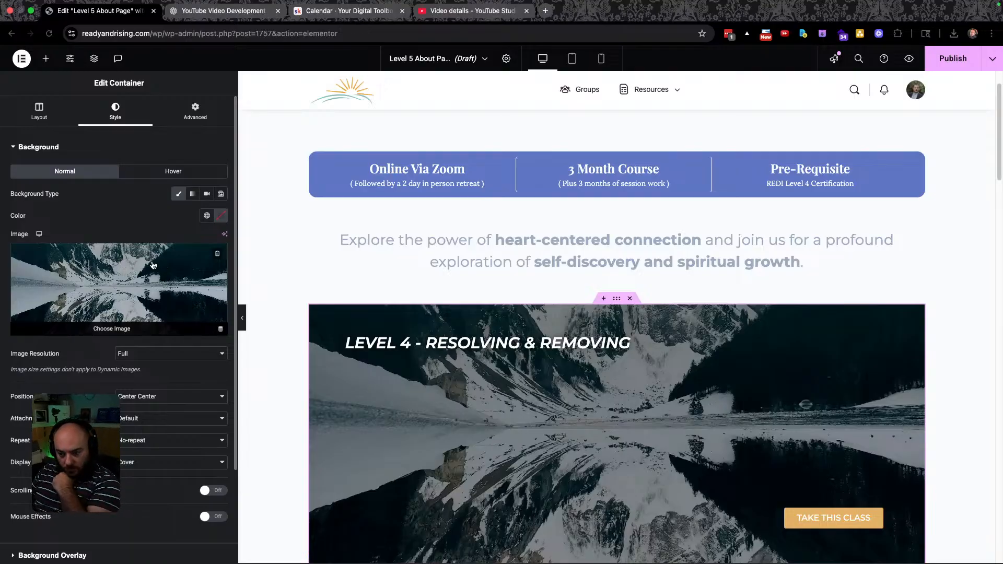
pyautogui.click(140, 274)
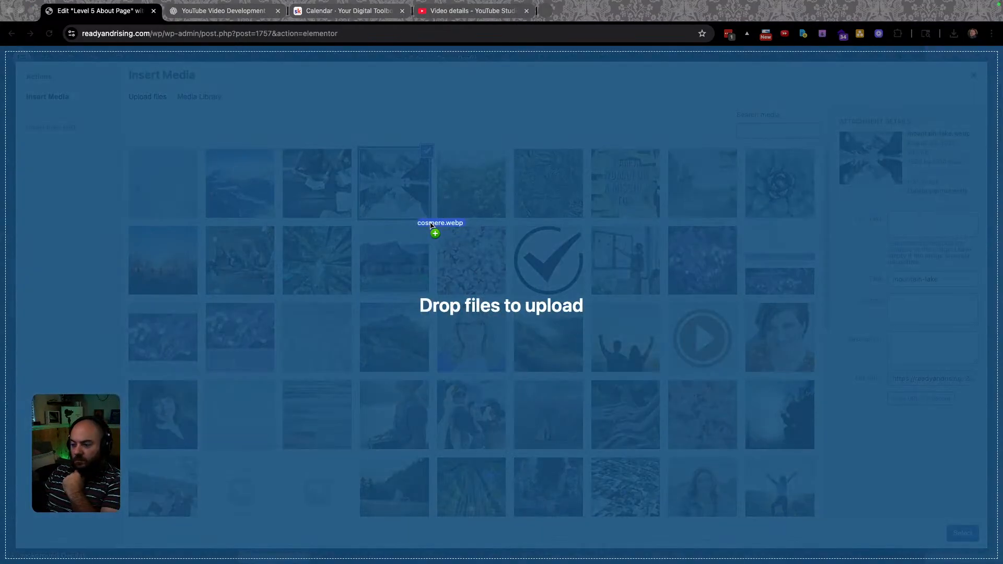
pyautogui.moveTo(434, 231); pyautogui.dragTo(434, 230)
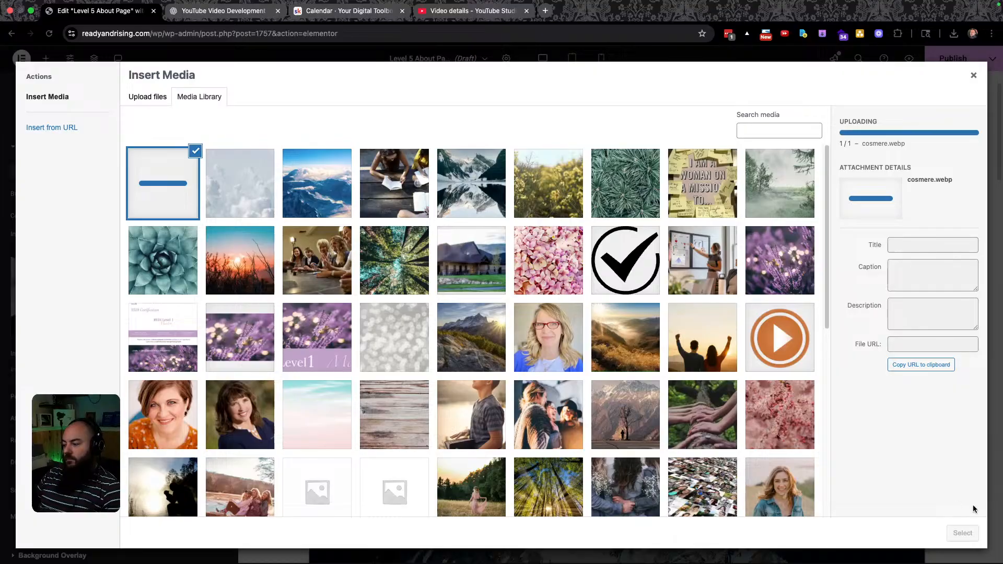
pyautogui.click(964, 532)
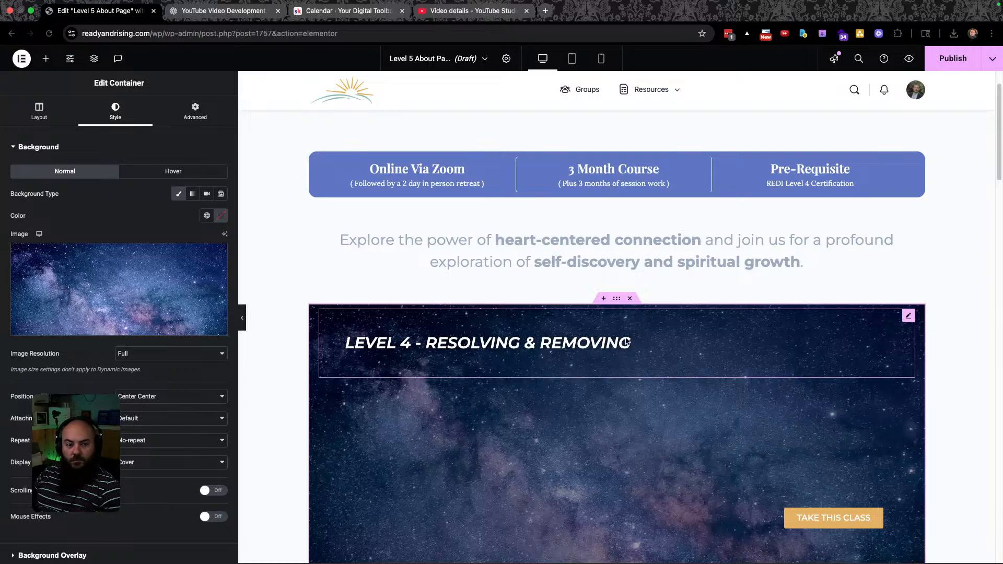
# Replace the Level 4 heading title with the Level 5 title from the Figma design.
pyautogui.hotkey('ctrl', 'Left')
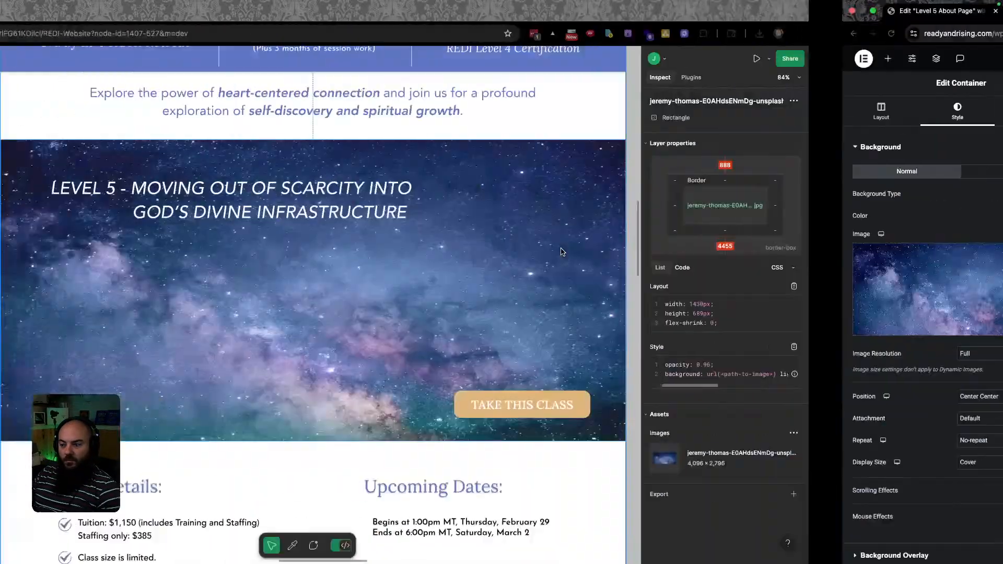
pyautogui.click(362, 193)
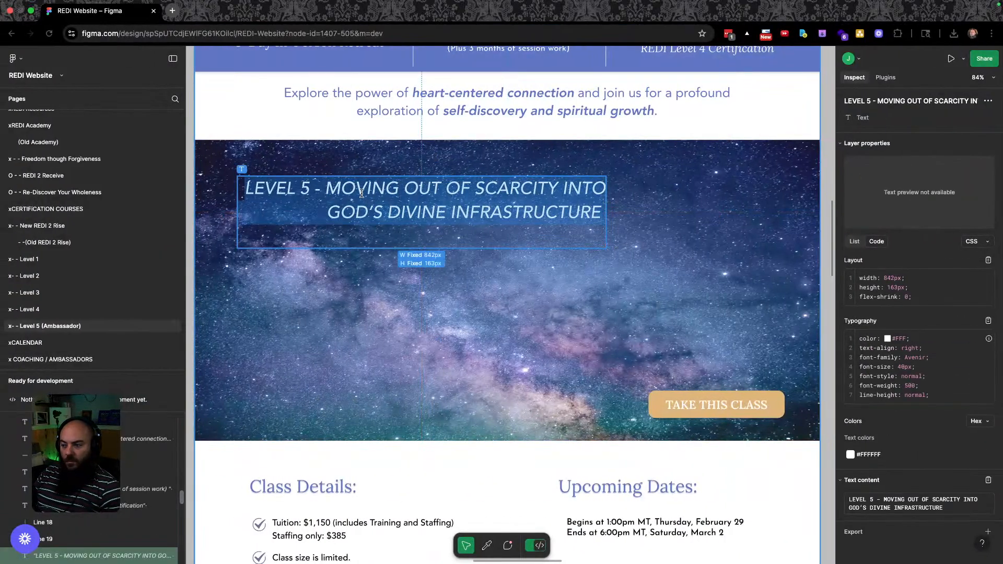
pyautogui.hotkey('ctrl', 'Right')
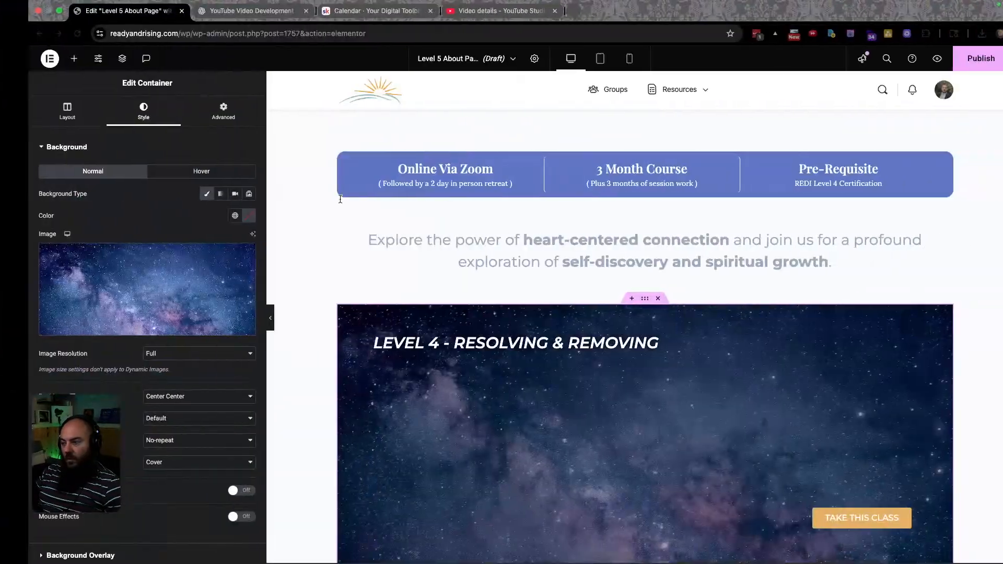
pyautogui.tripleClick(449, 341)
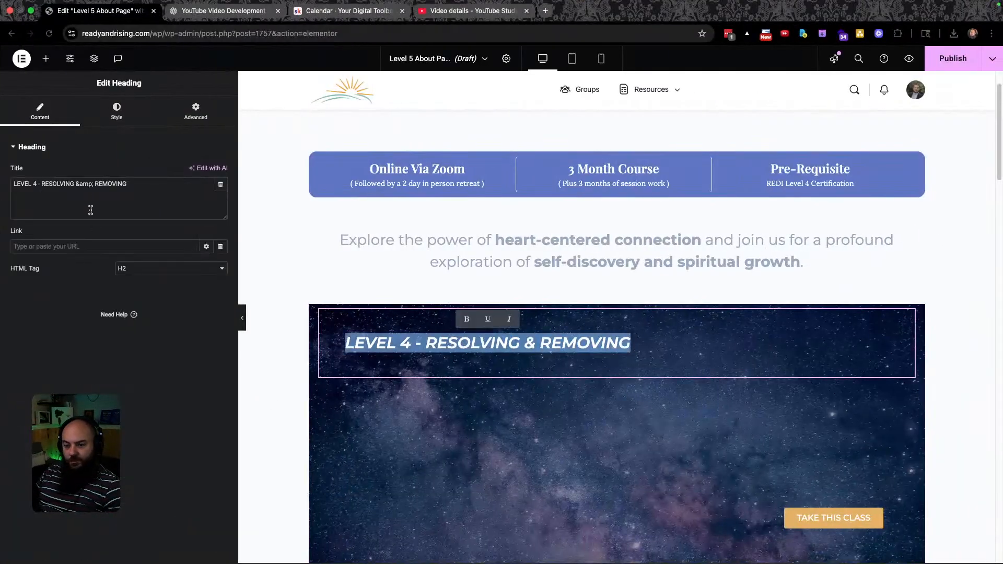
pyautogui.tripleClick(140, 186)
pyautogui.write("LEVEL 5 - MOVING OUT OF SCARCITY INTO GOD'S DIVINE INFRASTRUCTURE")
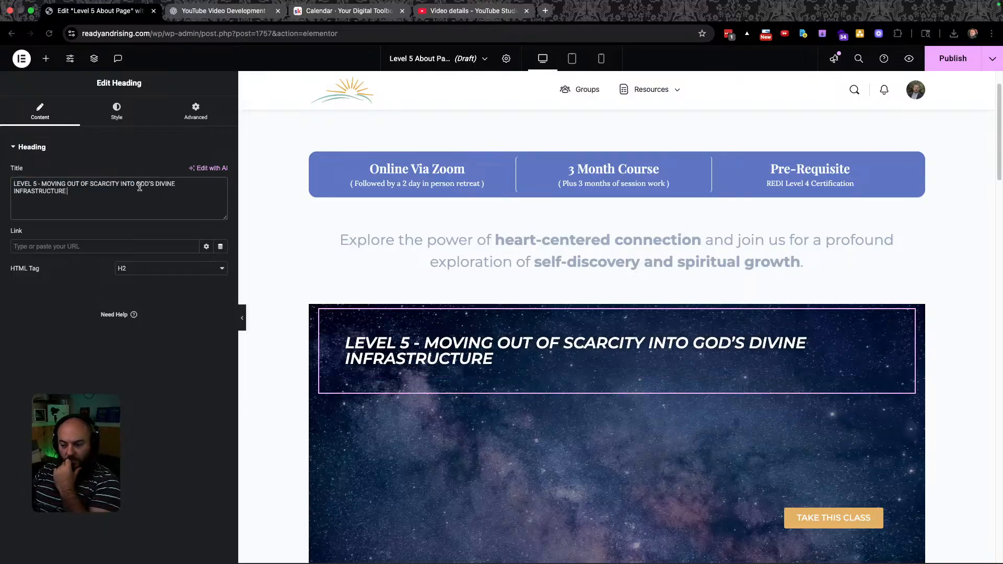
# Break the heading onto two lines with a <br> after INTO.
pyautogui.hotkey('ctrl', 'Left')
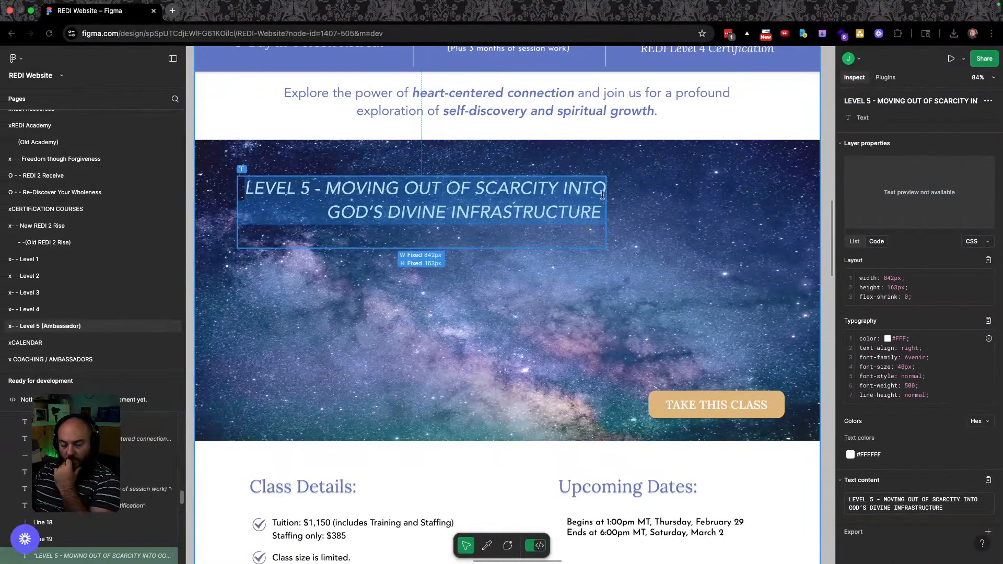
pyautogui.hotkey('ctrl', 'Right')
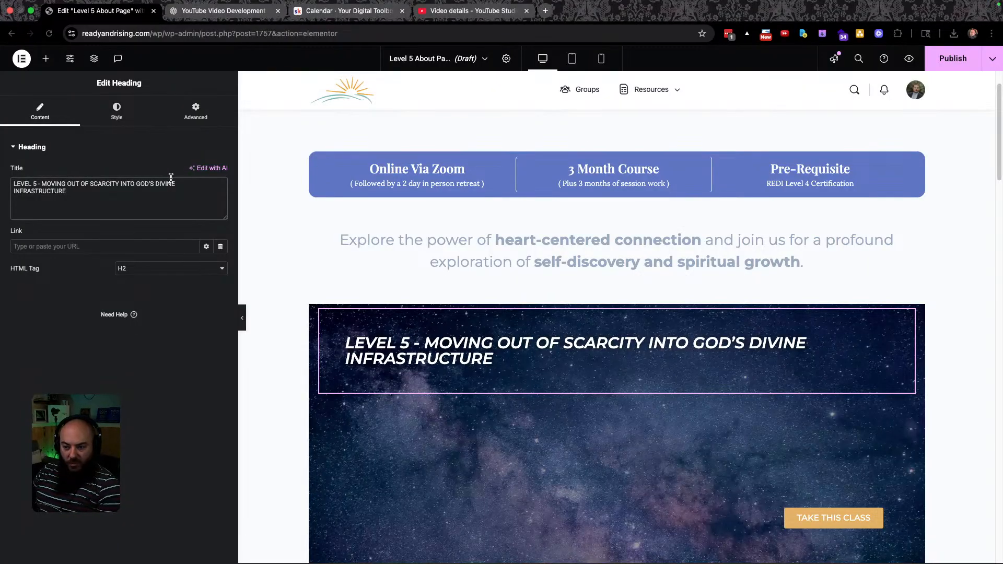
pyautogui.click(136, 184)
pyautogui.write('<br>')
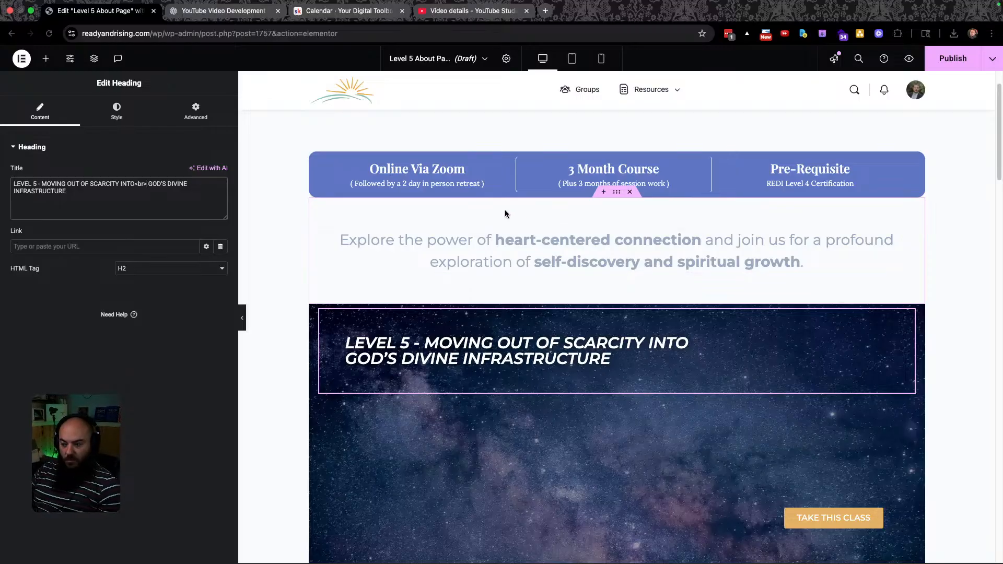
# Indent the second heading line with several &nbsp; entities before GOD'S.
pyautogui.press('super+grave')
pyautogui.press('super+grave')
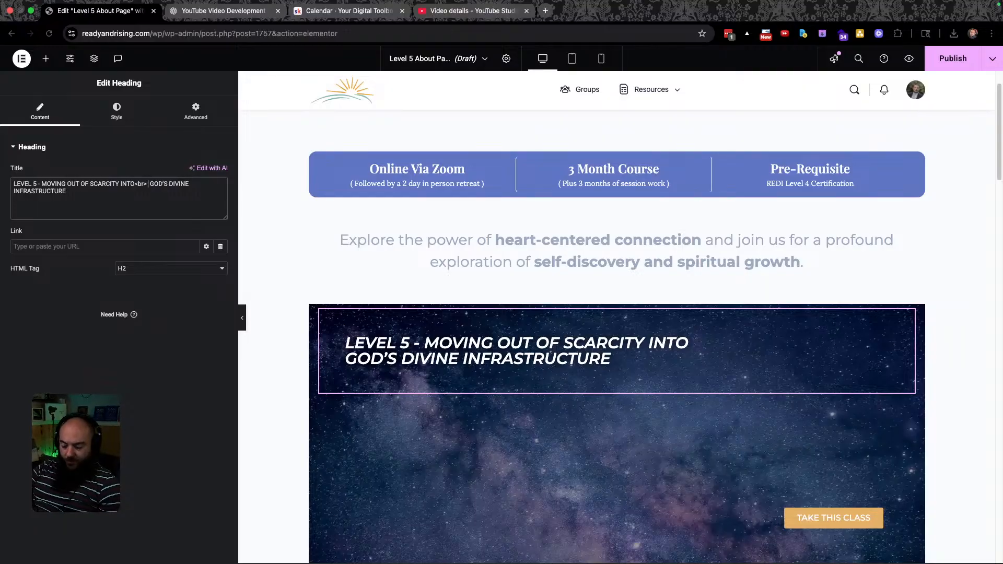
pyautogui.write('&nbsp ')
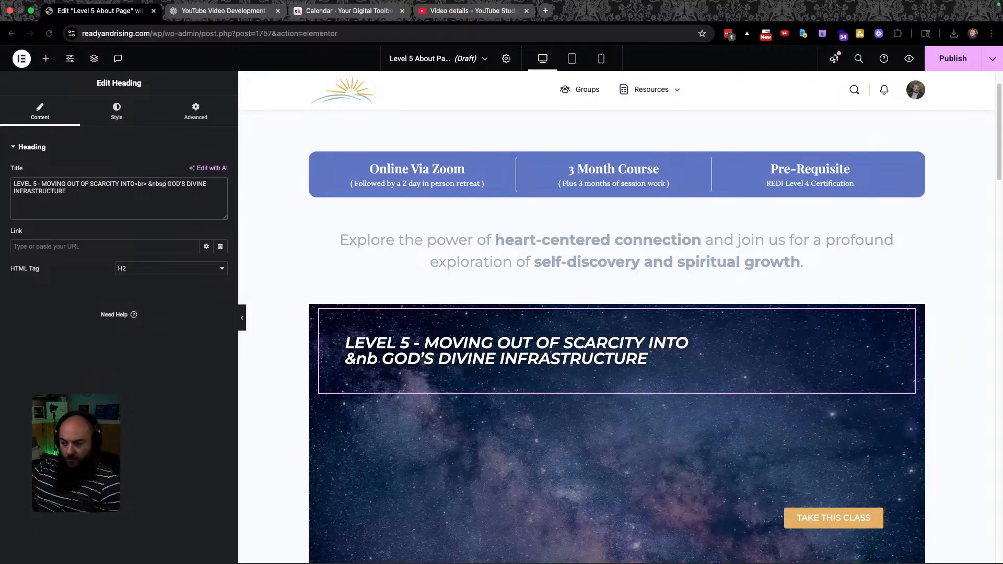
pyautogui.write(';')
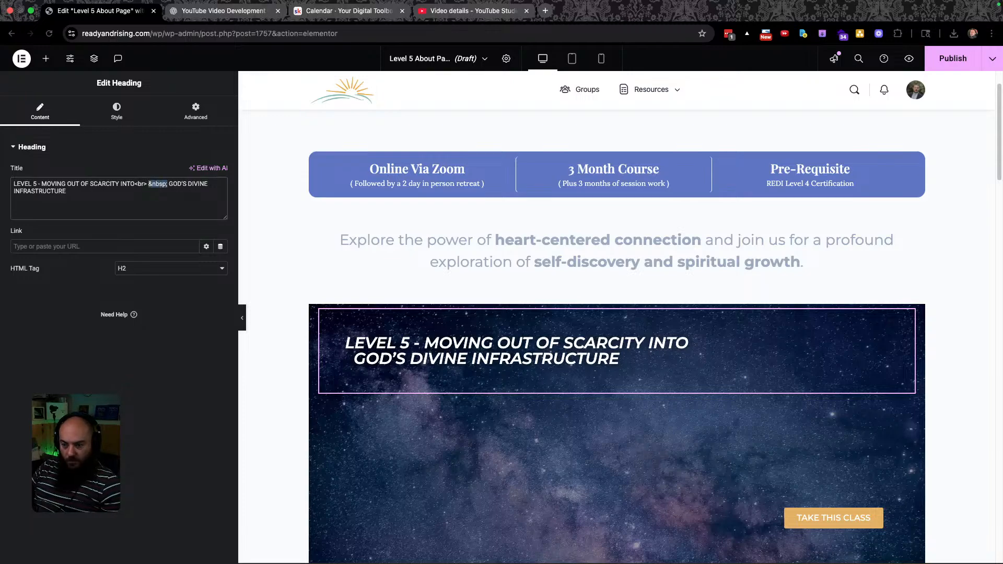
pyautogui.click(168, 184)
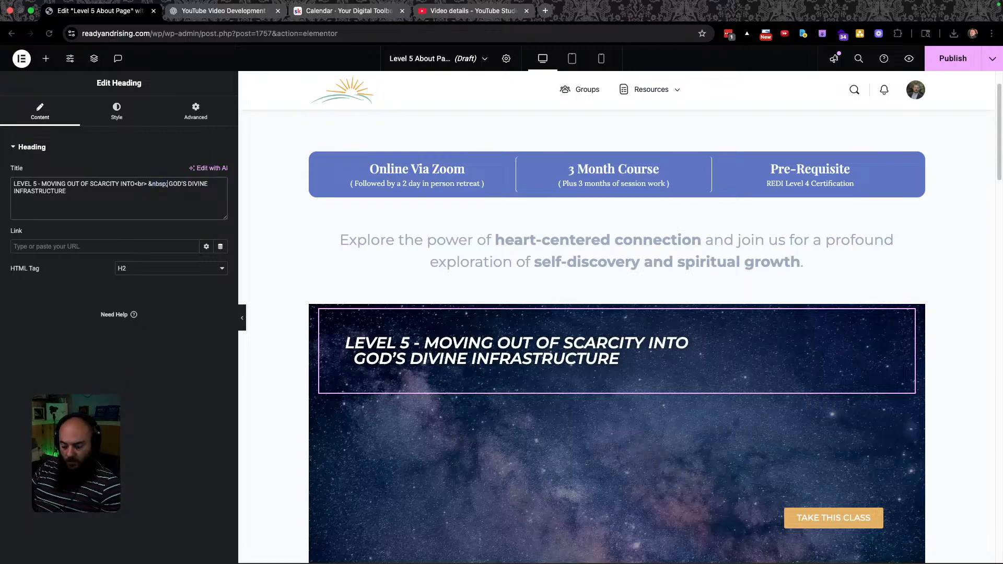
pyautogui.press('super+v')
pyautogui.press('super+v')
pyautogui.press('super+v')
pyautogui.press('super+v')
pyautogui.press('super+v')
pyautogui.press('super+v')
pyautogui.press('super+v')
pyautogui.press('super+v')
pyautogui.press('super+v')
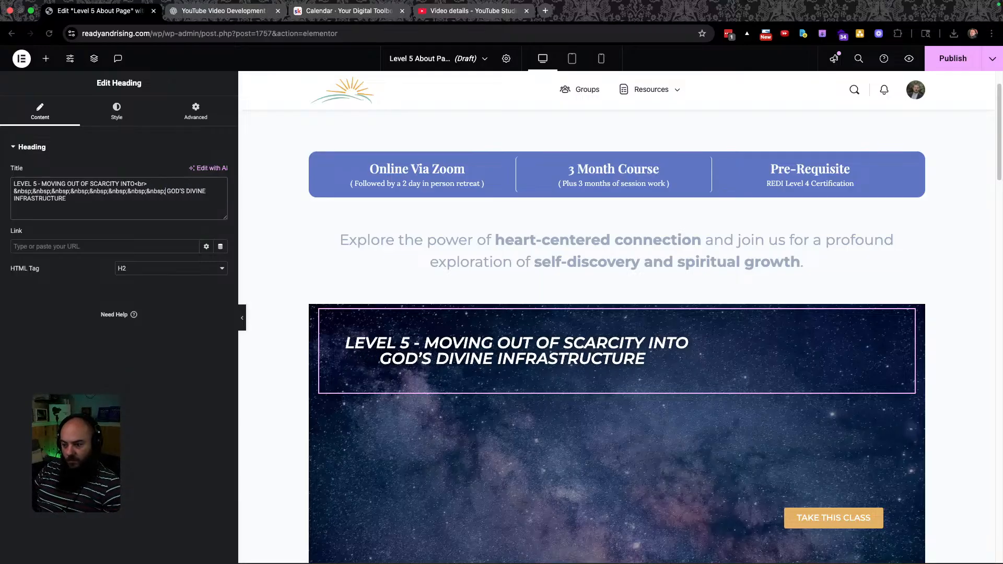
pyautogui.press('super+v')
pyautogui.press('super+v')
pyautogui.press('super+v')
pyautogui.press('super+v')
pyautogui.press('super+v')
pyautogui.press('super+v')
pyautogui.press('super+v')
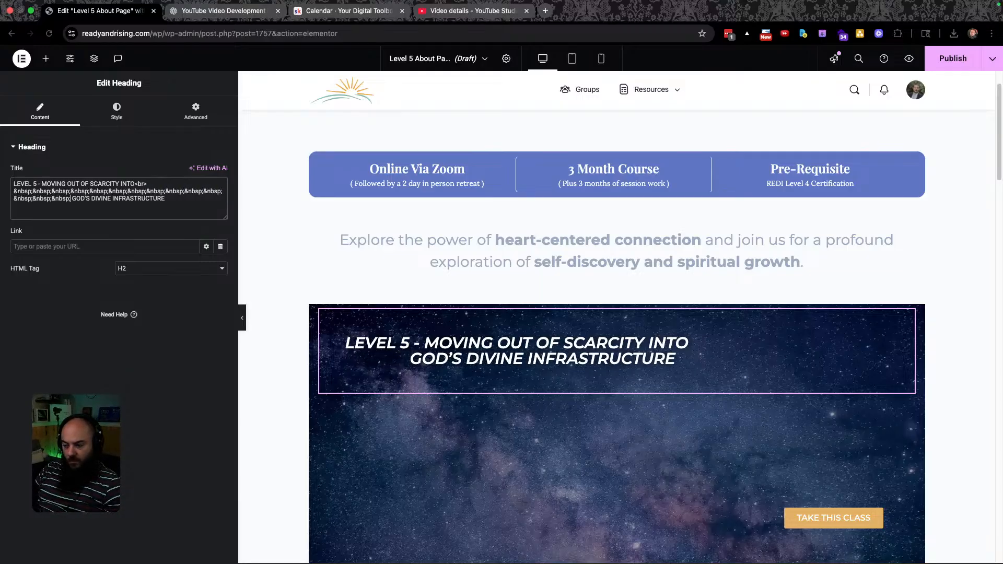
pyautogui.write('&nbsp;')
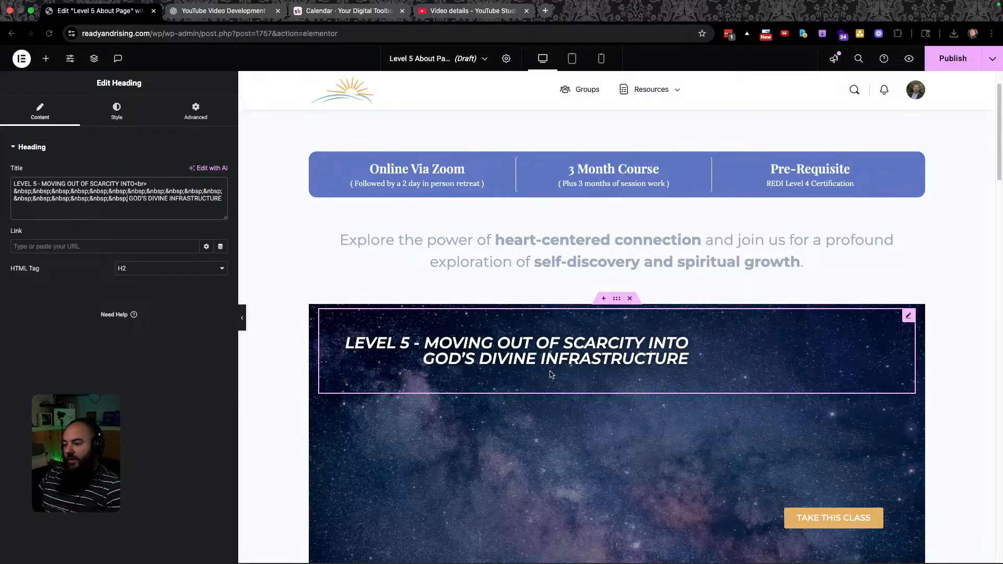
pyautogui.scroll(-3, 580, 353)
pyautogui.hotkey('ctrl', 'Left')
pyautogui.scroll(-2, 592, 334)
# Replace the $995 tuition with '$1,150 (includes Training and Staffing)' copied from the design.
pyautogui.scroll(5, 592, 335)
pyautogui.hotkey('ctrl', 'Right')
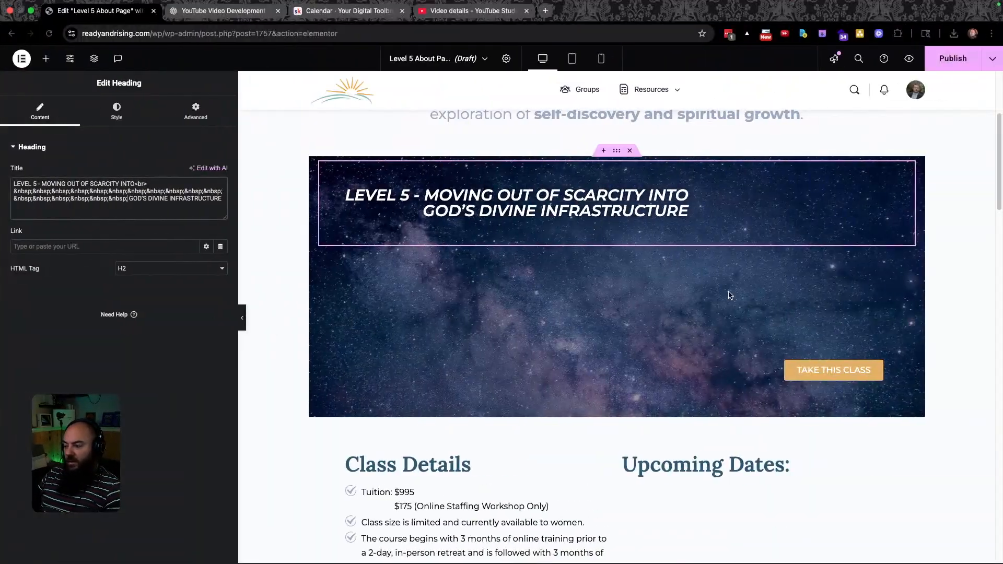
pyautogui.scroll(-5, 565, 287)
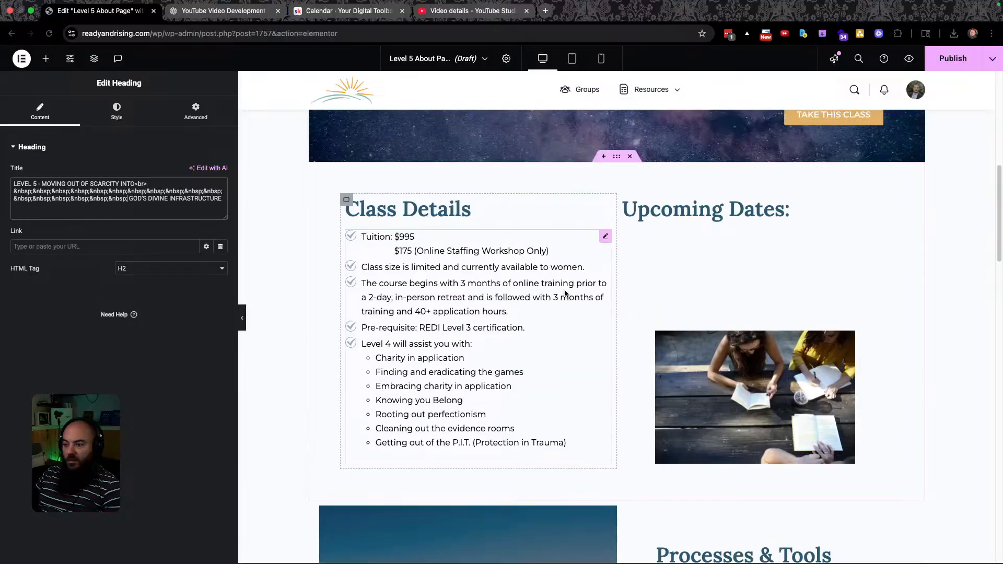
pyautogui.hotkey('ctrl', 'Left')
pyautogui.scroll(-5, 425, 357)
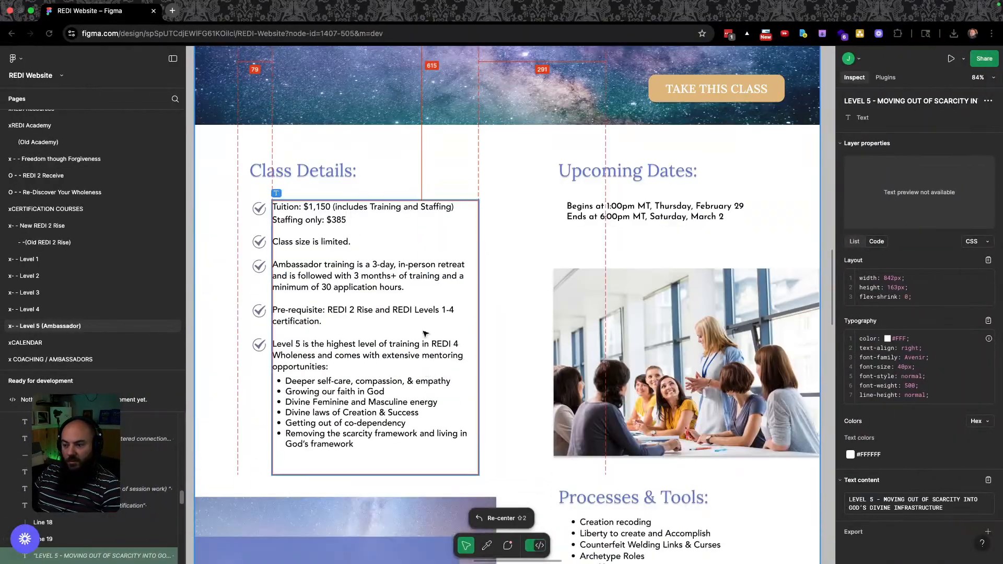
pyautogui.click(316, 206)
pyautogui.click(312, 204)
pyautogui.moveTo(453, 208); pyautogui.dragTo(303, 207)
pyautogui.press('super+c')
pyautogui.hotkey('ctrl', 'Right')
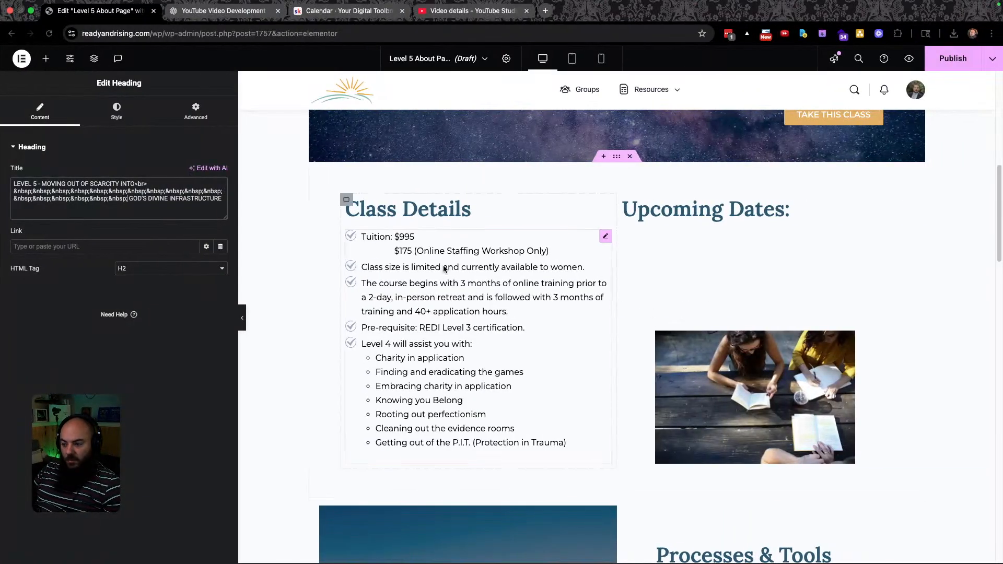
pyautogui.tripleClick(404, 238)
pyautogui.moveTo(418, 237); pyautogui.dragTo(413, 234)
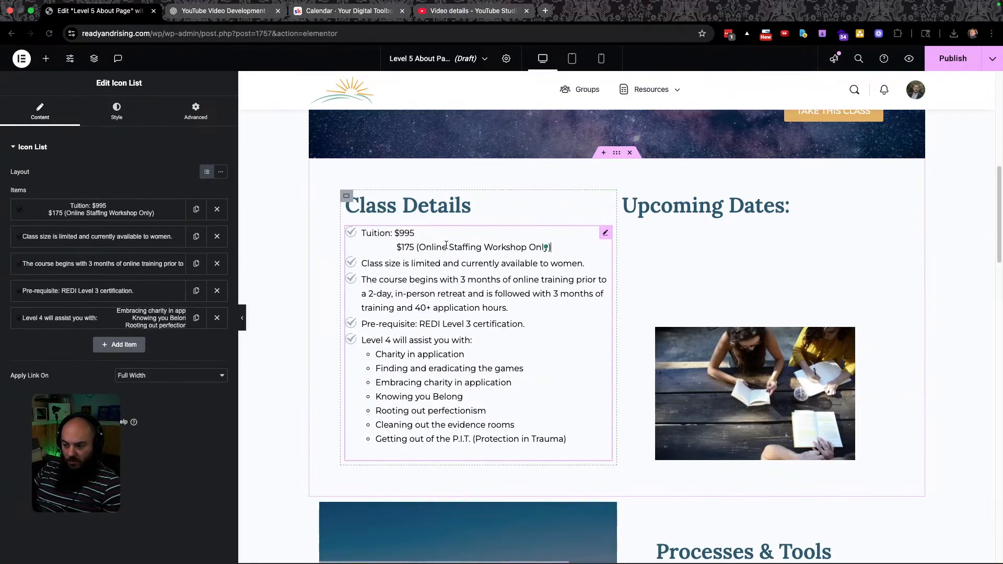
pyautogui.press('BackSpace')
pyautogui.press('BackSpace')
pyautogui.press('BackSpace')
pyautogui.press('BackSpace')
pyautogui.press('super+v')
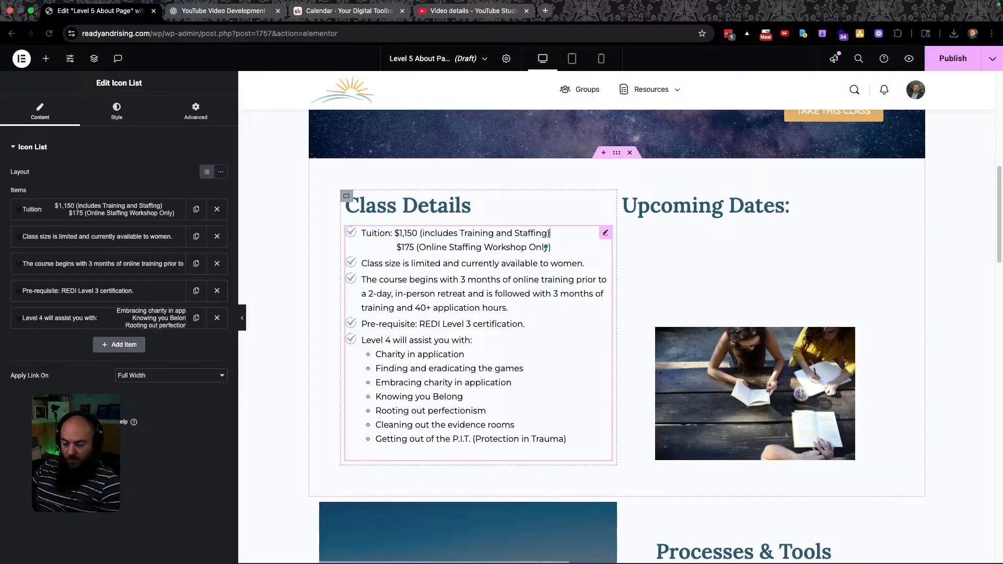
# Change the staffing price from $175 to $385.
pyautogui.hotkey('ctrl', 'Left')
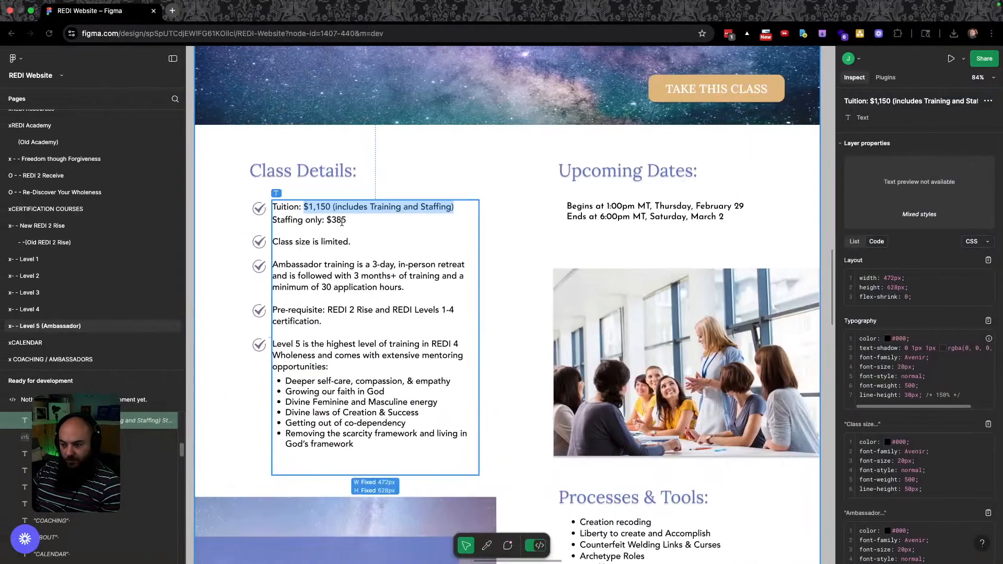
pyautogui.moveTo(346, 219); pyautogui.dragTo(275, 221)
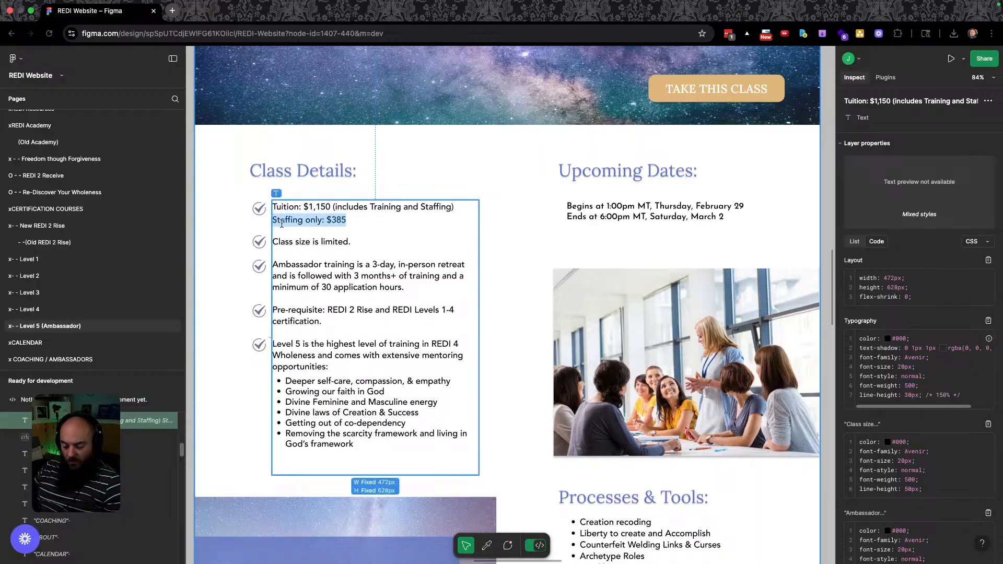
pyautogui.hotkey('ctrl', 'Right')
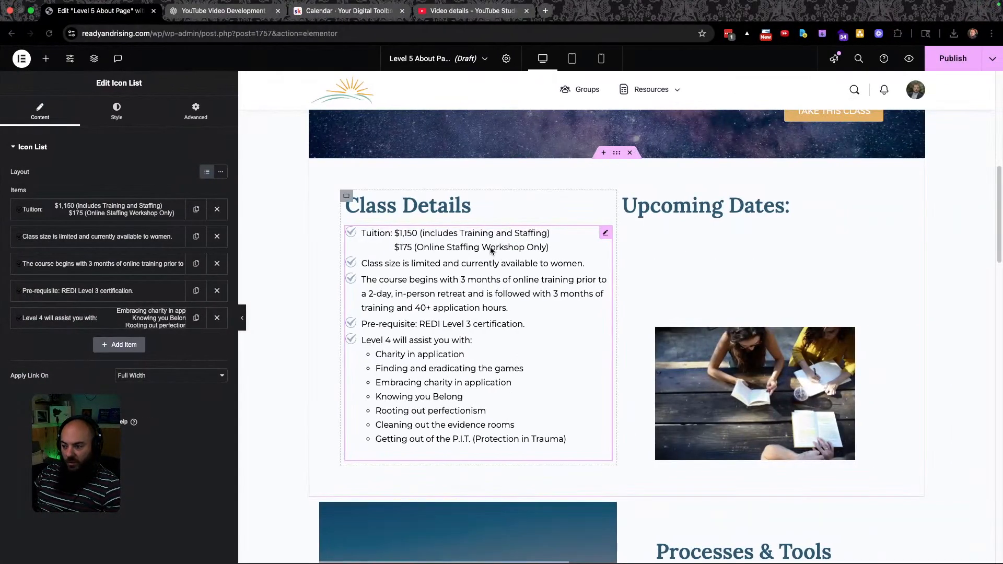
pyautogui.hotkey('ctrl', 'Left')
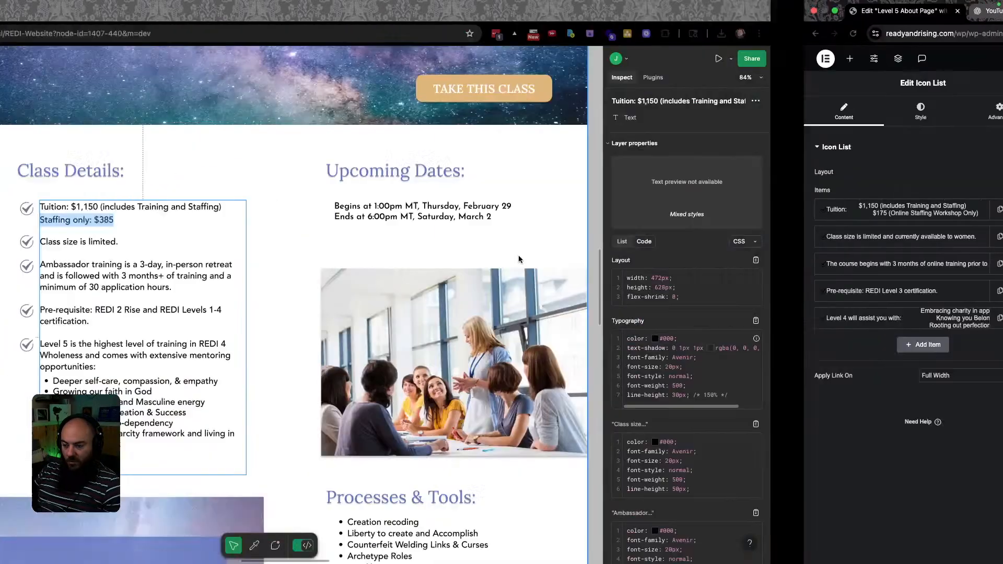
pyautogui.hotkey('ctrl', 'Right')
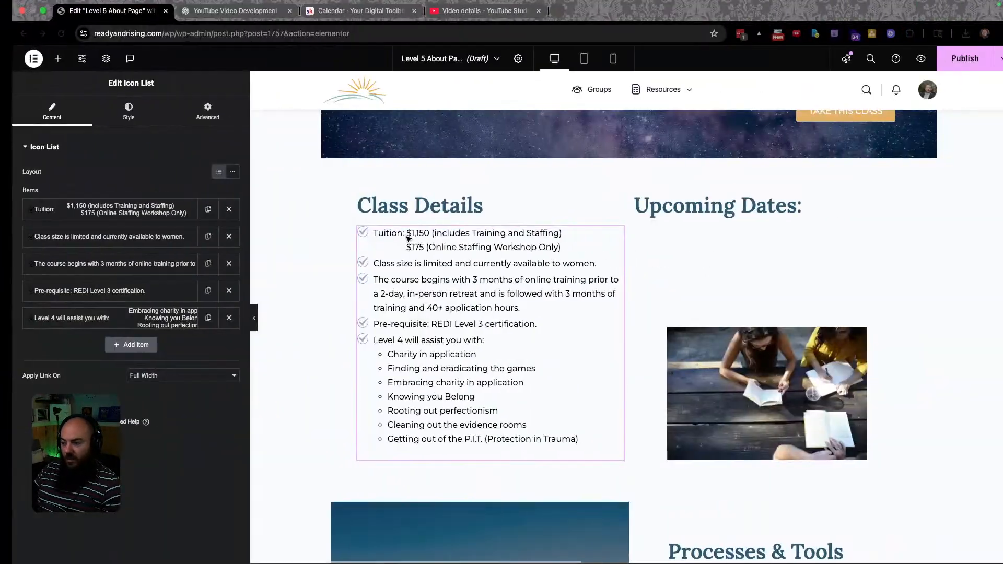
pyautogui.doubleClick(408, 247)
pyautogui.write('385')
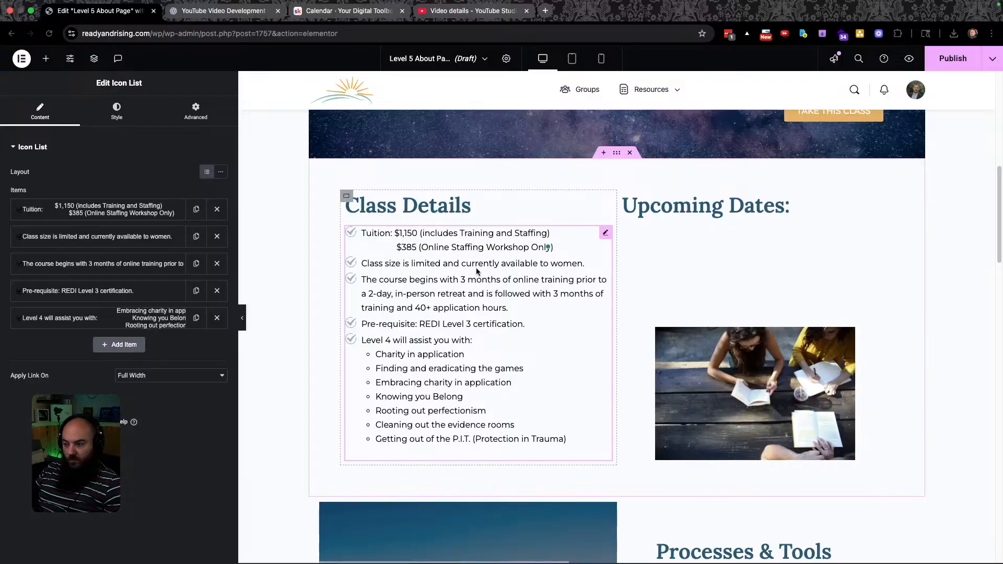
# Compare the Class Details against Figma and select the Ambassador training paragraph there.
pyautogui.hotkey('ctrl', 'Left')
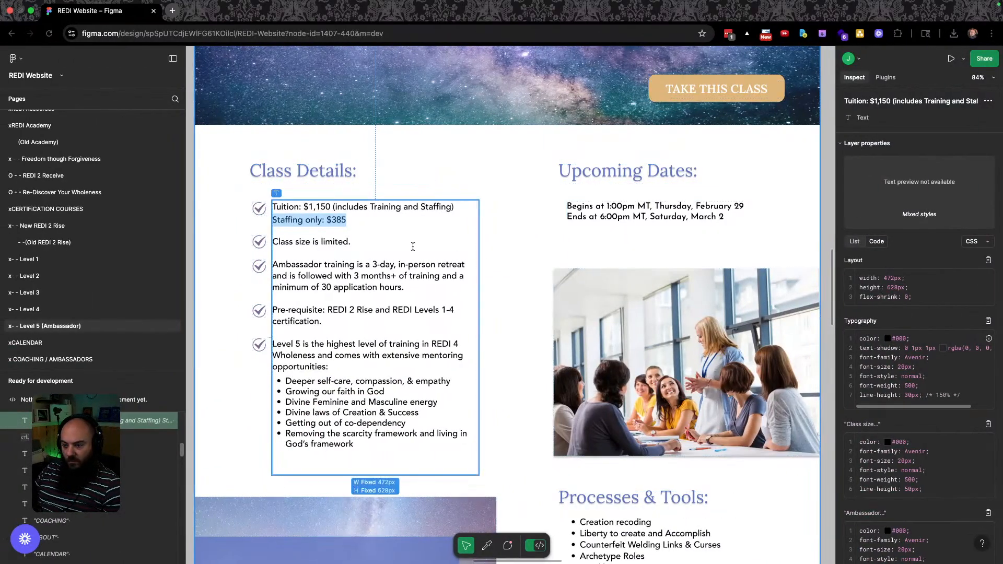
pyautogui.hotkey('ctrl', 'Right')
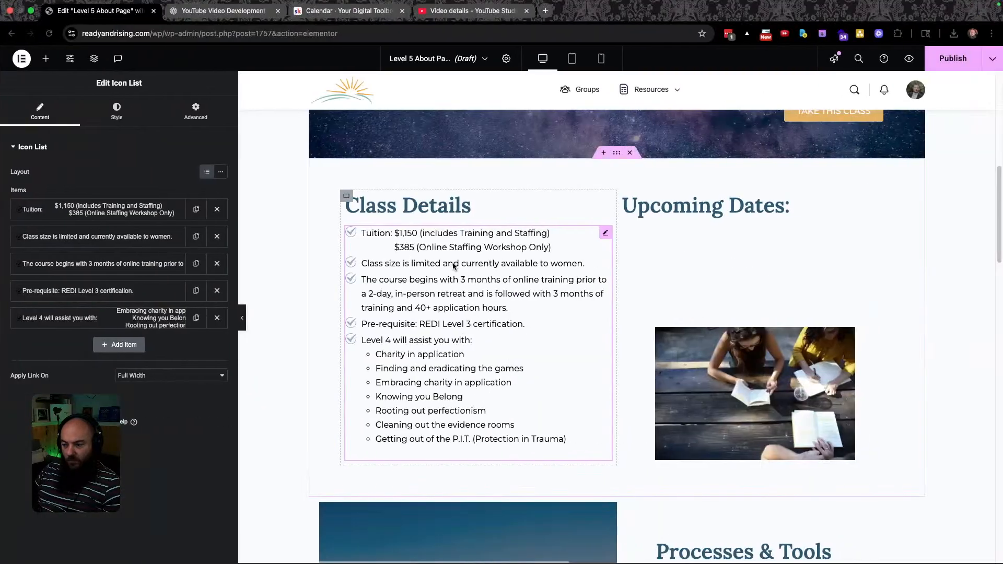
pyautogui.scroll(-1, 455, 268)
pyautogui.hotkey('ctrl', 'Left')
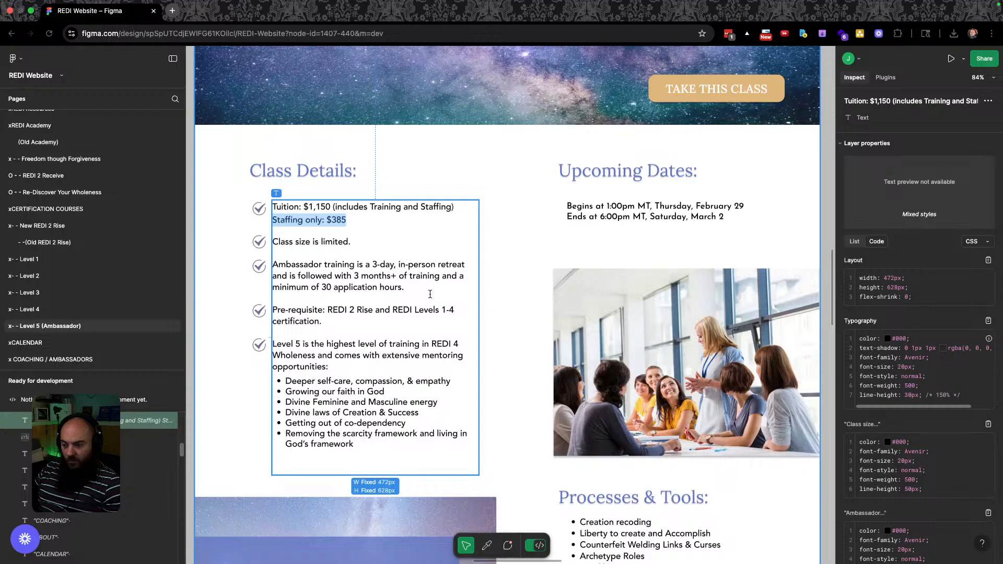
pyautogui.moveTo(405, 289); pyautogui.dragTo(271, 263)
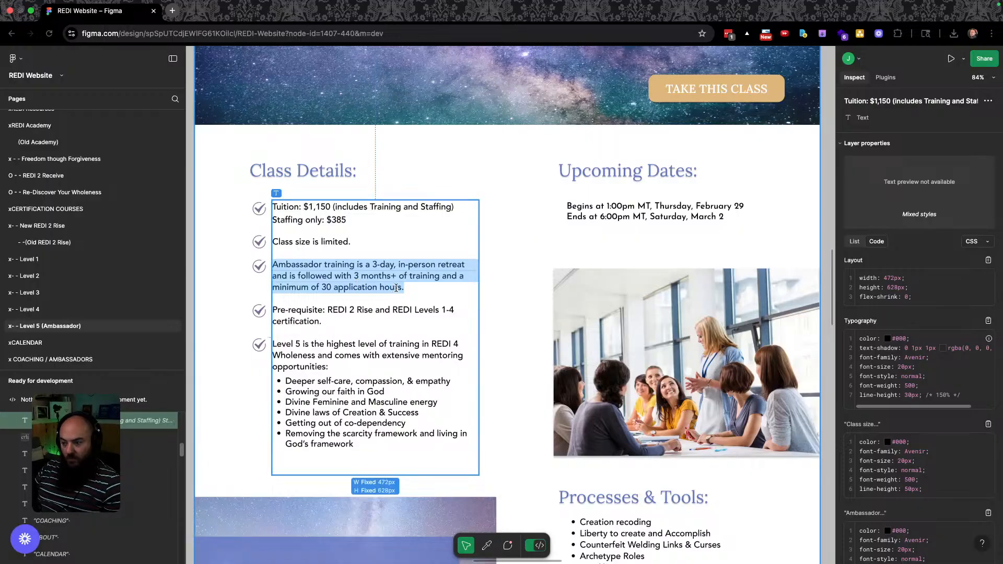
pyautogui.scroll(1, 405, 293)
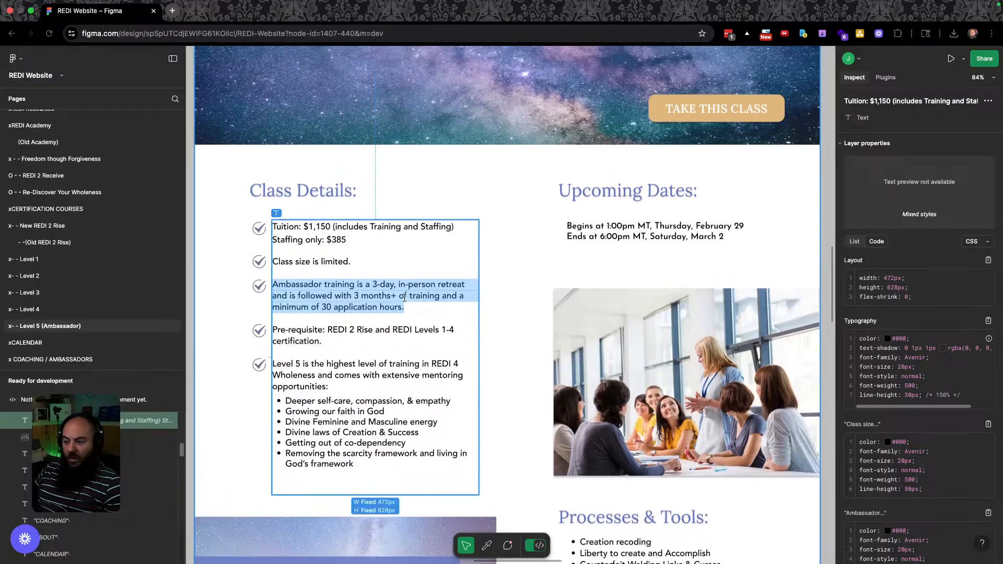
pyautogui.scroll(10, 351, 310)
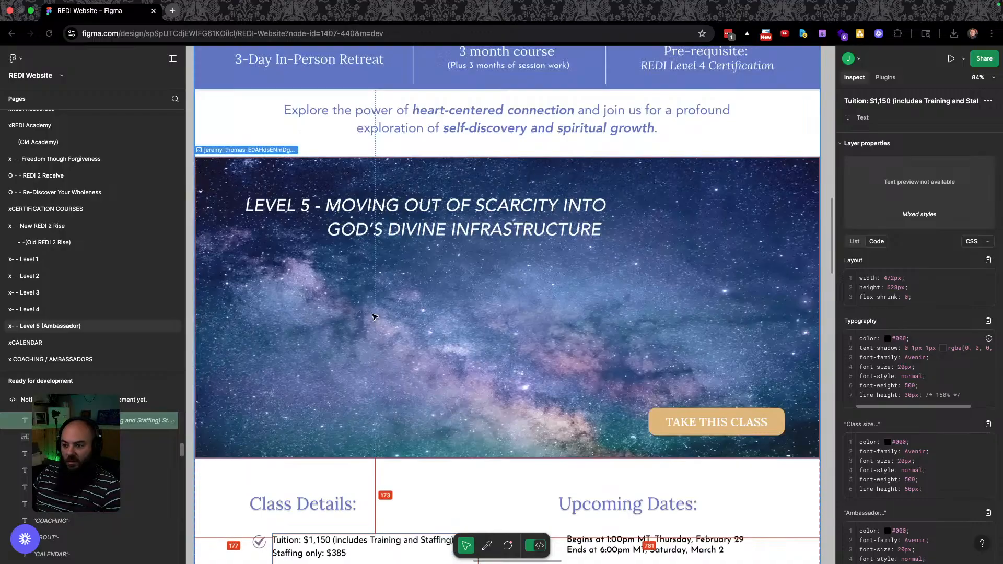
pyautogui.scroll(-6, 375, 326)
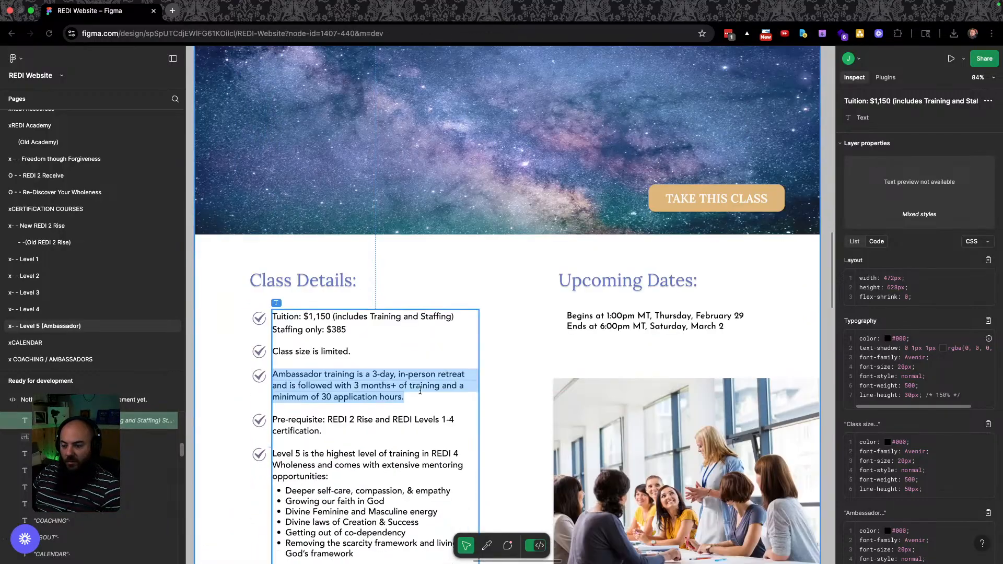
pyautogui.hotkey('ctrl', 'Right')
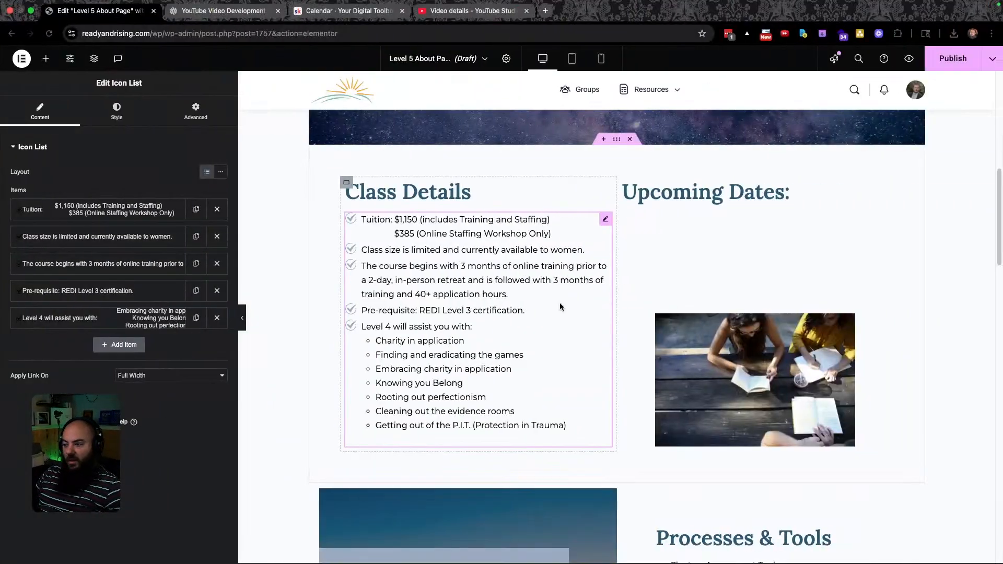
pyautogui.scroll(6, 522, 285)
pyautogui.scroll(7, 485, 296)
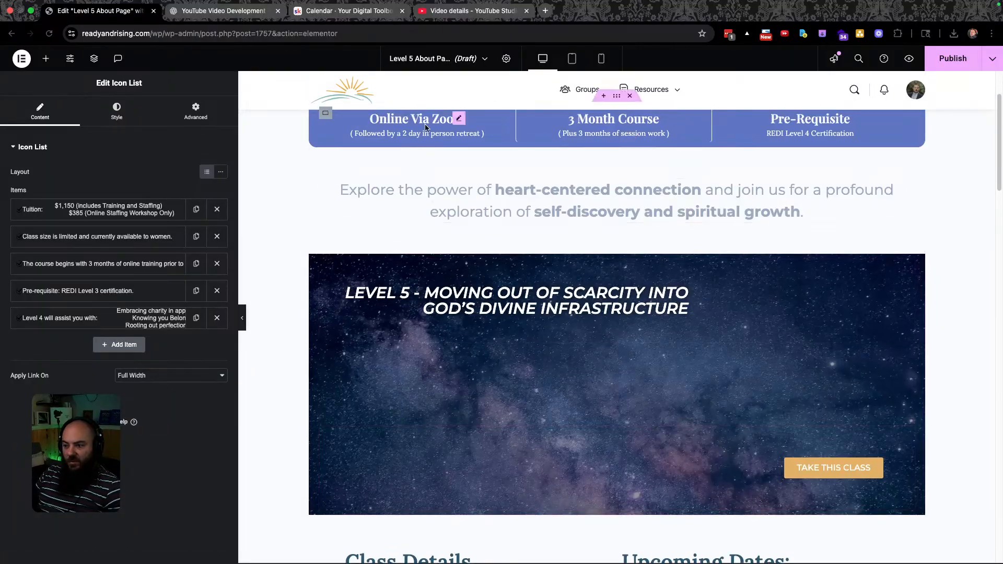
pyautogui.hotkey('ctrl', 'Left')
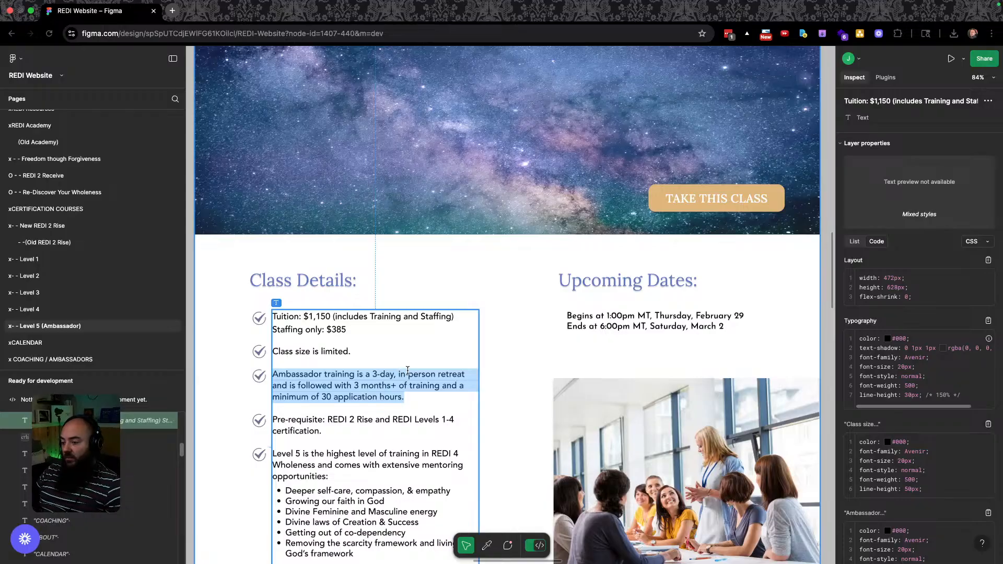
pyautogui.hotkey('ctrl', 'Right')
# Change the subtitle to read '( Followed by a 3 day in person retreat )'.
pyautogui.click(411, 246)
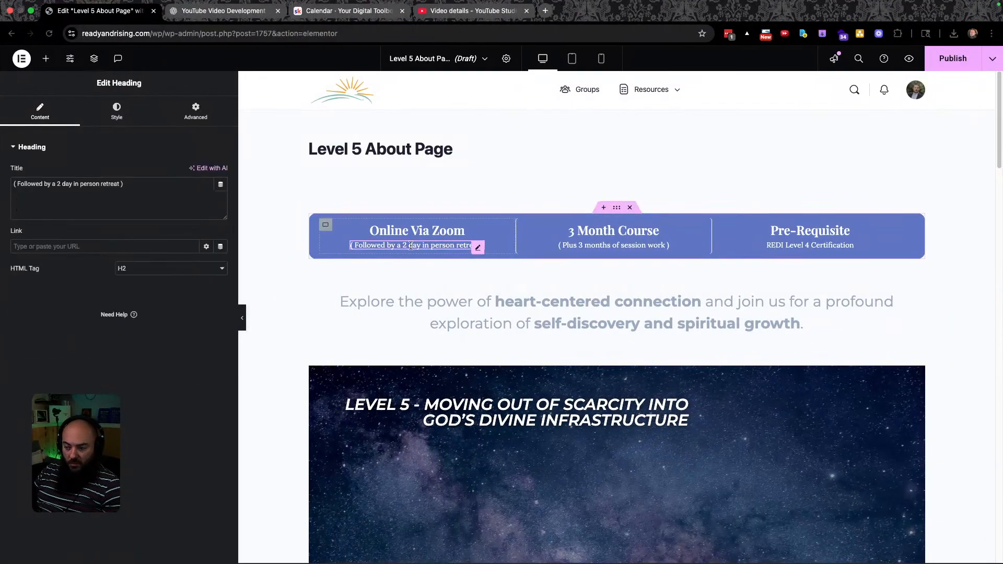
pyautogui.press('BackSpace')
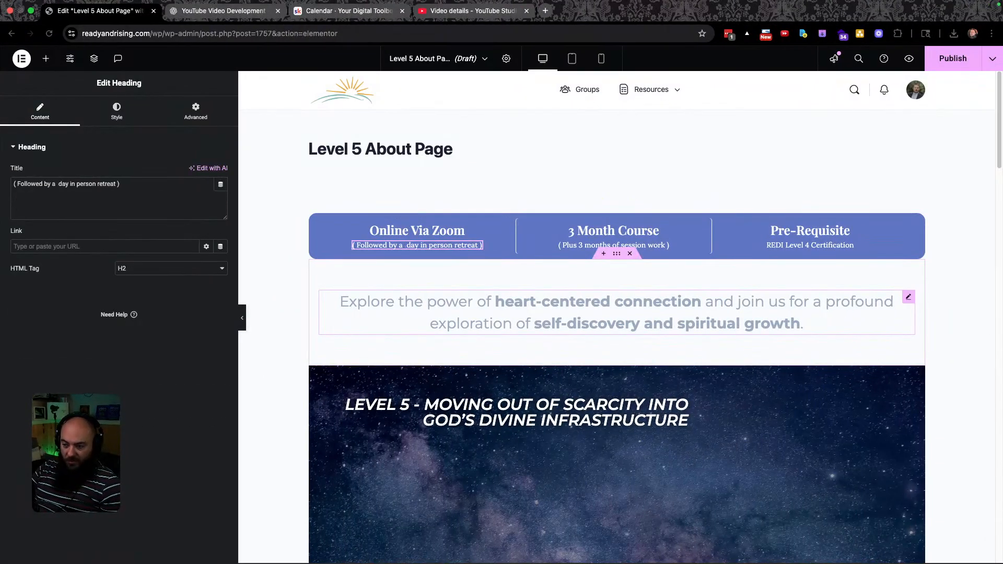
pyautogui.write('3')
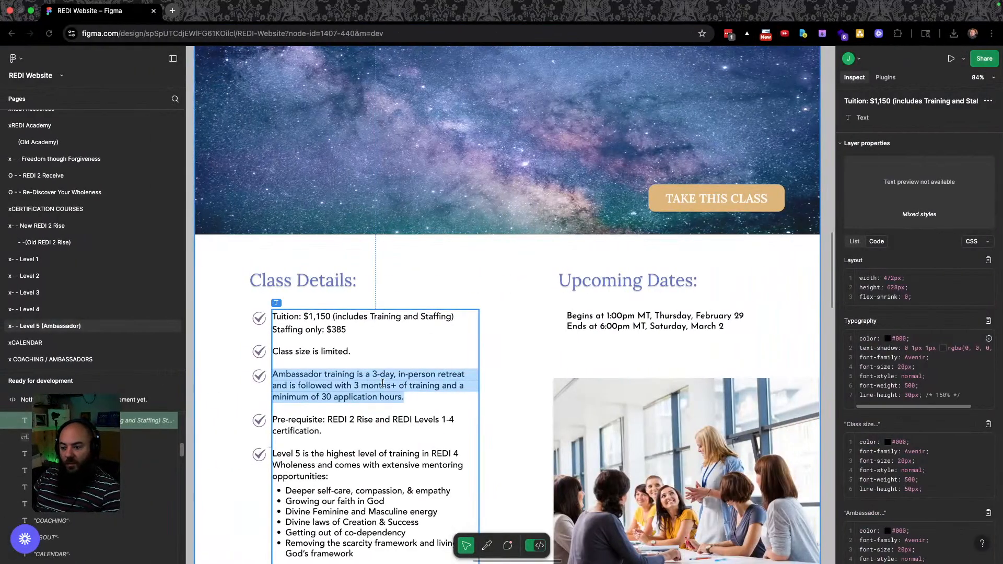
# Reselect the Ambassador paragraph in Figma and open the Class Details list for editing.
pyautogui.scroll(-2, 372, 381)
pyautogui.moveTo(442, 365); pyautogui.dragTo(272, 339)
pyautogui.hotkey('ctrl', 'c')
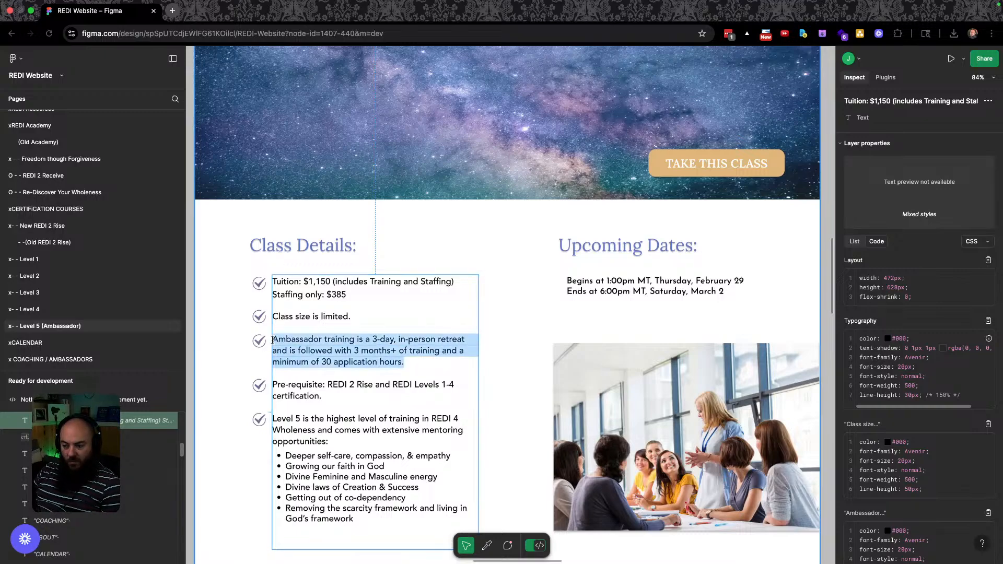
pyautogui.hotkey('ctrl', 'Right')
pyautogui.scroll(-10, 518, 325)
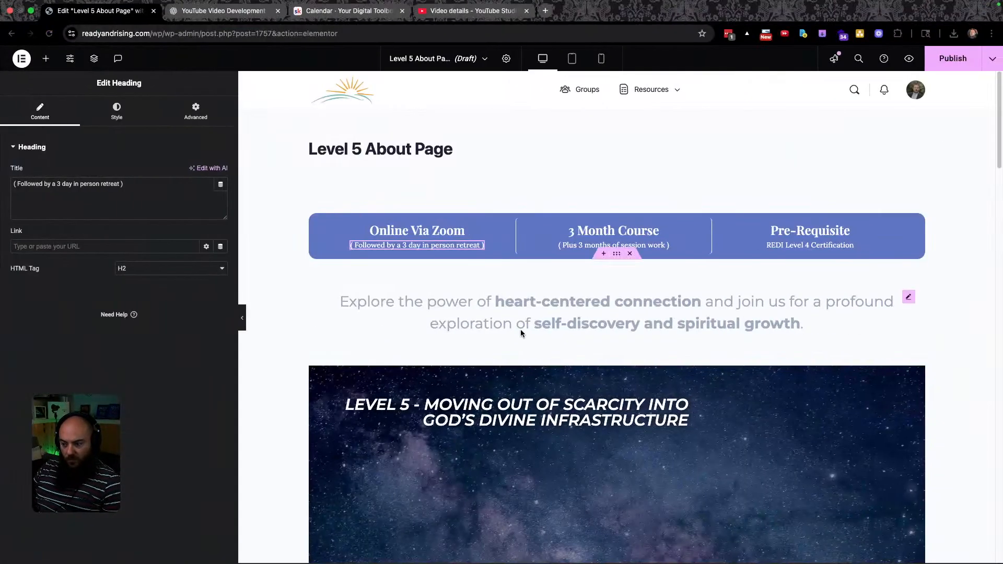
pyautogui.scroll(4, 502, 398)
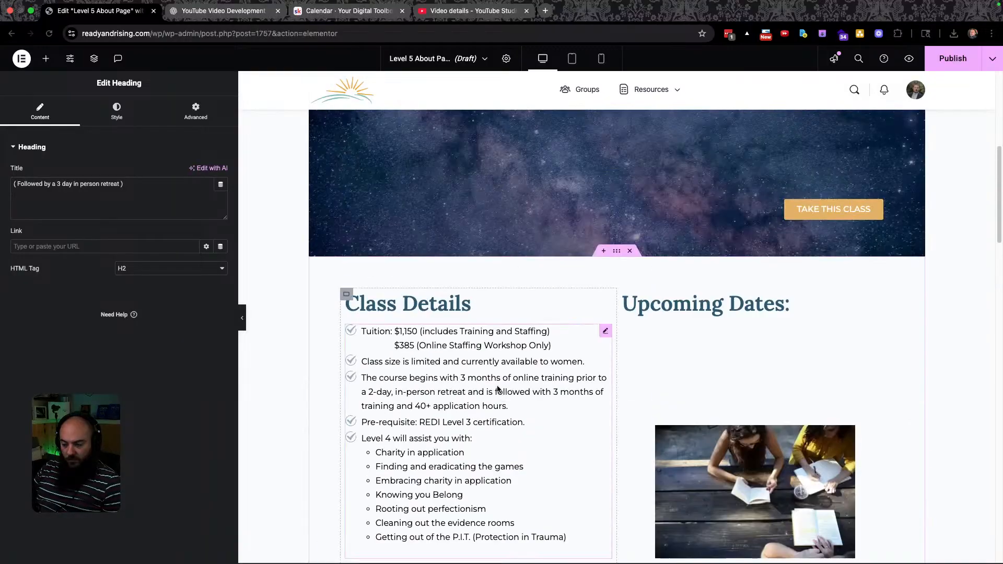
pyautogui.click(410, 384)
# Paste the Ambassador paragraph over the third list item and correct 'with' to 'by'.
pyautogui.tripleClick(410, 384)
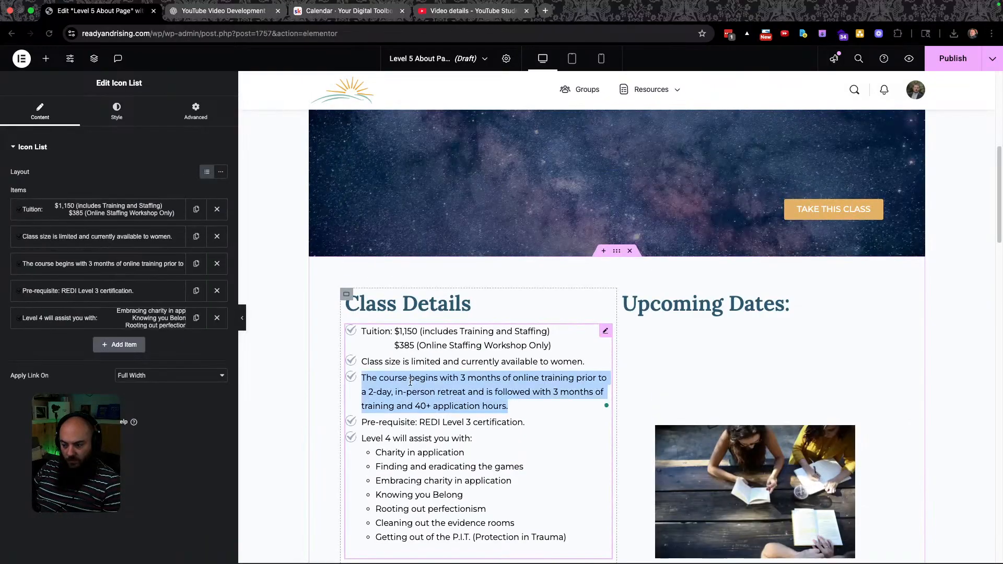
pyautogui.hotkey('ctrl', 'v')
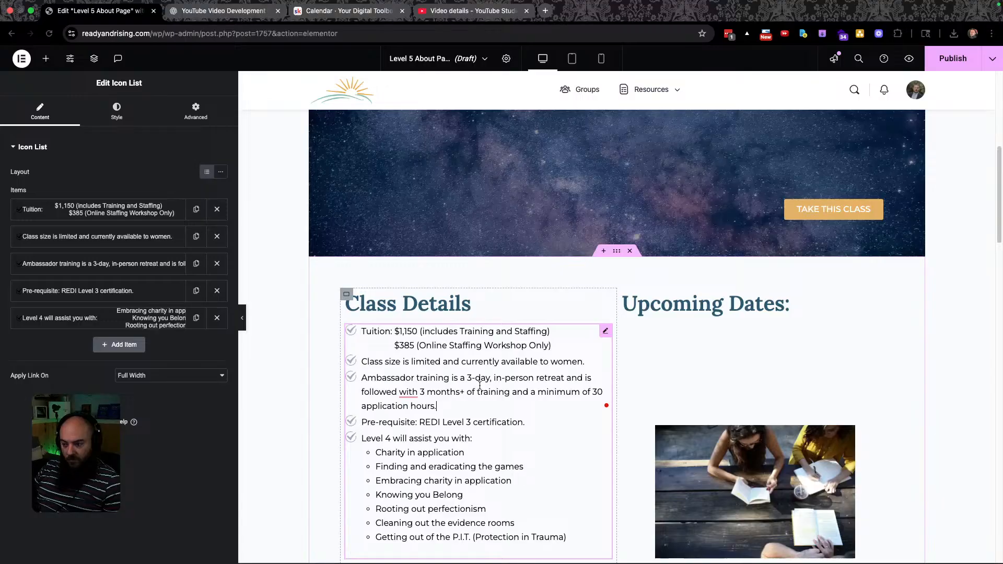
pyautogui.rightClick(409, 392)
pyautogui.click(422, 413)
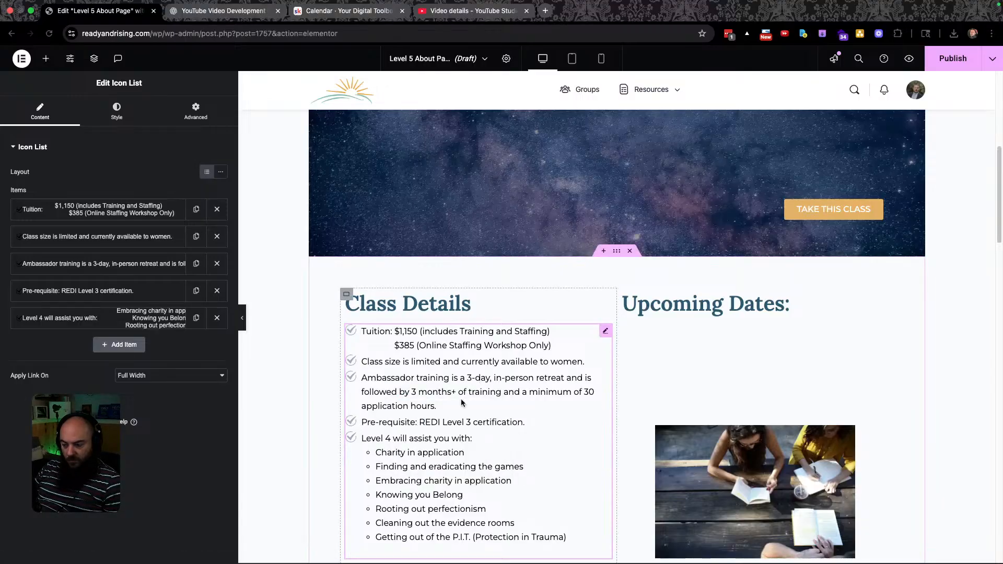
# Replace the Pre-requisite line with the new wording from the design.
pyautogui.hotkey('ctrl', 'Left')
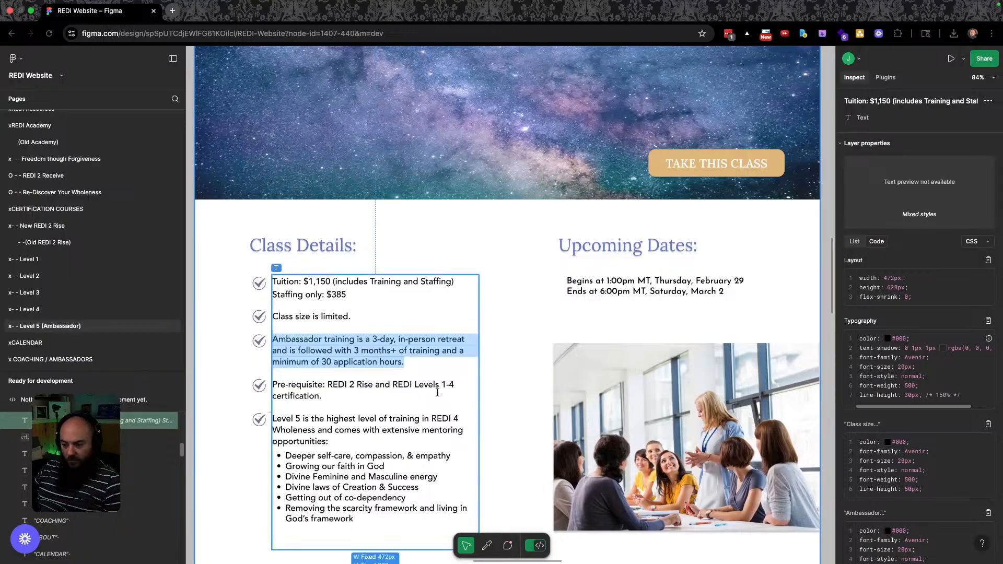
pyautogui.click(321, 396)
pyautogui.hotkey('ctrl', 'Right')
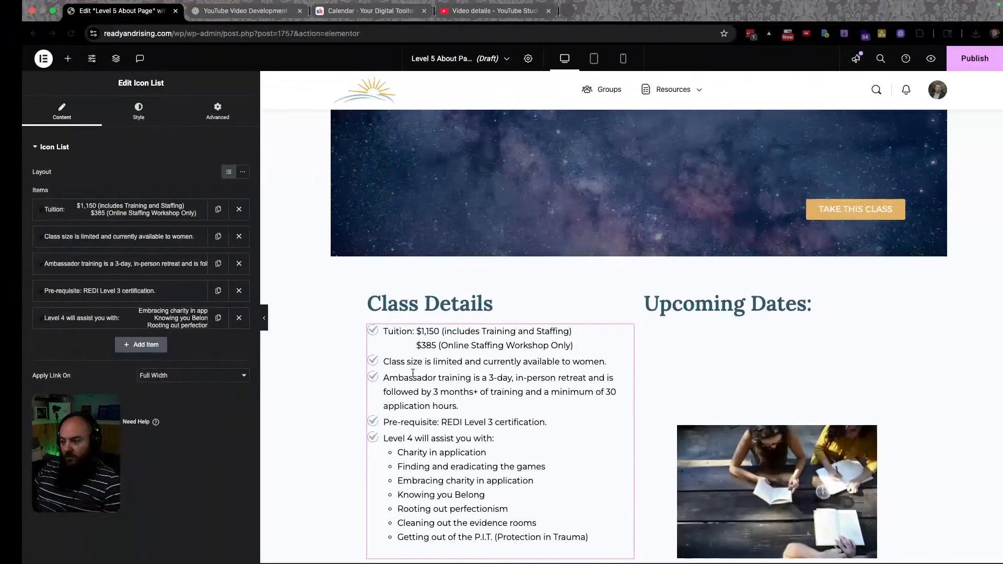
pyautogui.scroll(-1, 387, 386)
pyautogui.doubleClick(410, 401)
pyautogui.tripleClick(409, 401)
pyautogui.write('Pre-requisite: REDI 2 Rise and REDI Levels 1-4 certification')
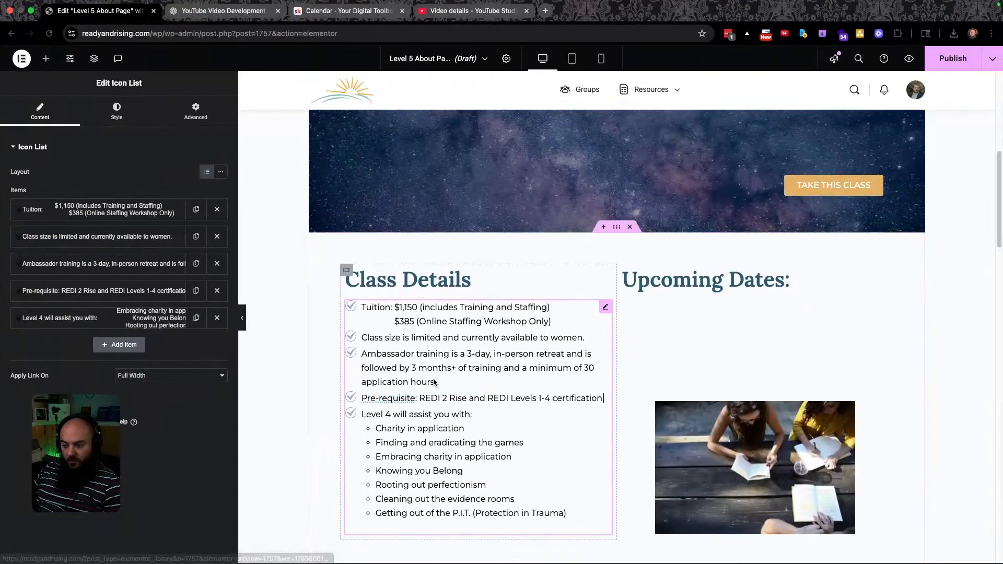
# Review the Level 5 list in Figma, then bring up 2.html in VS Code.
pyautogui.hotkey('ctrl', 'Left')
pyautogui.scroll(-3, 328, 391)
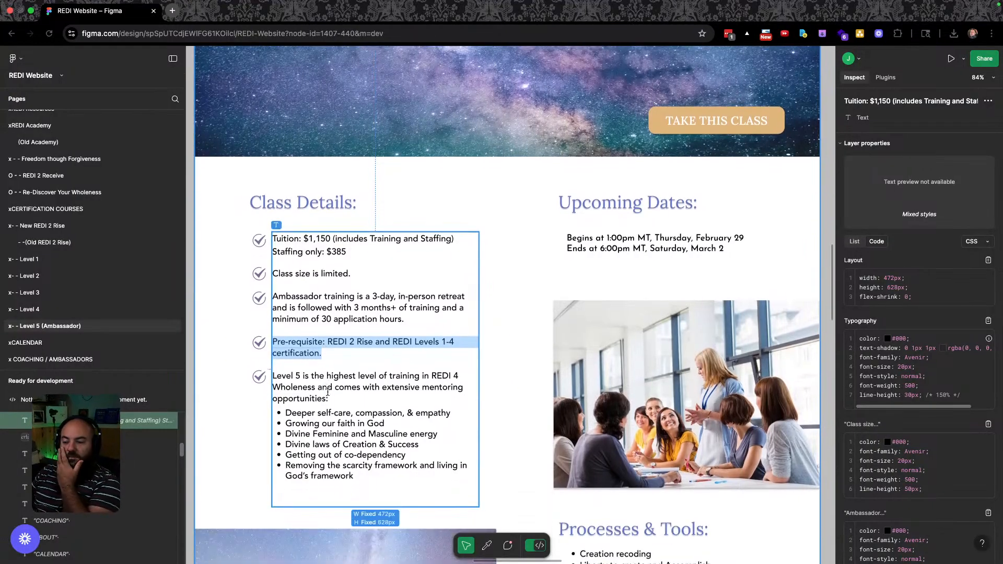
pyautogui.scroll(-1, 328, 392)
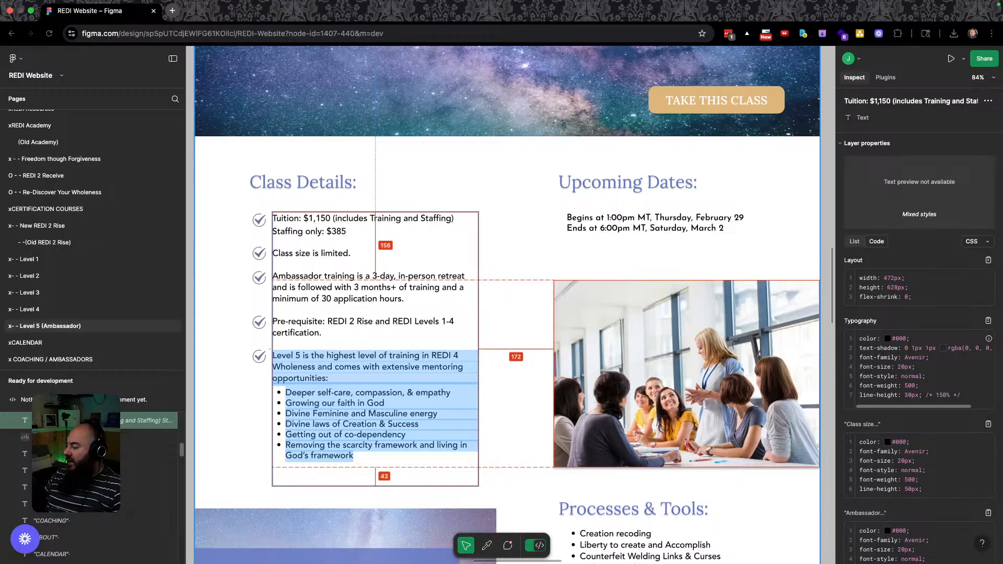
pyautogui.press('super+Tab')
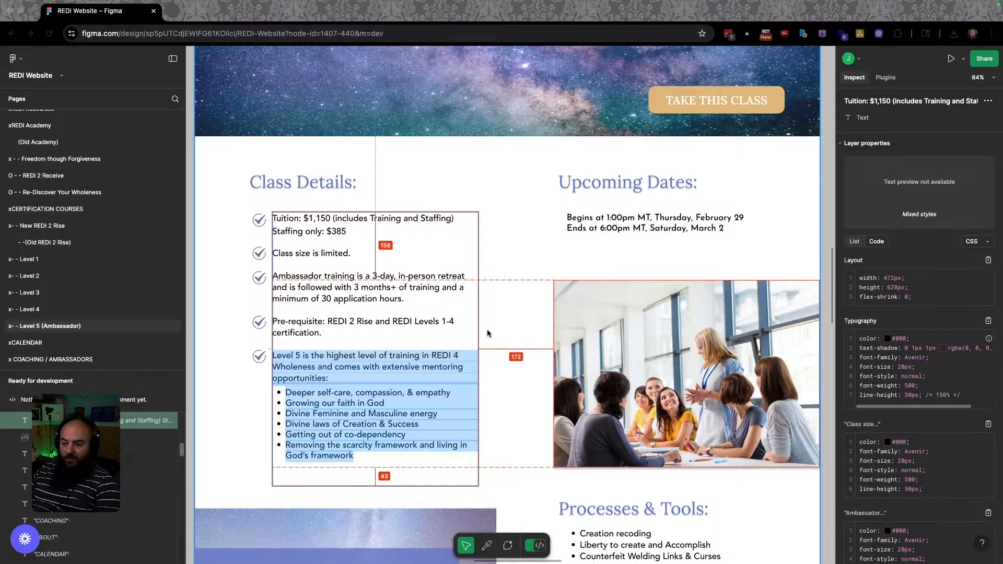
pyautogui.press('super+Tab')
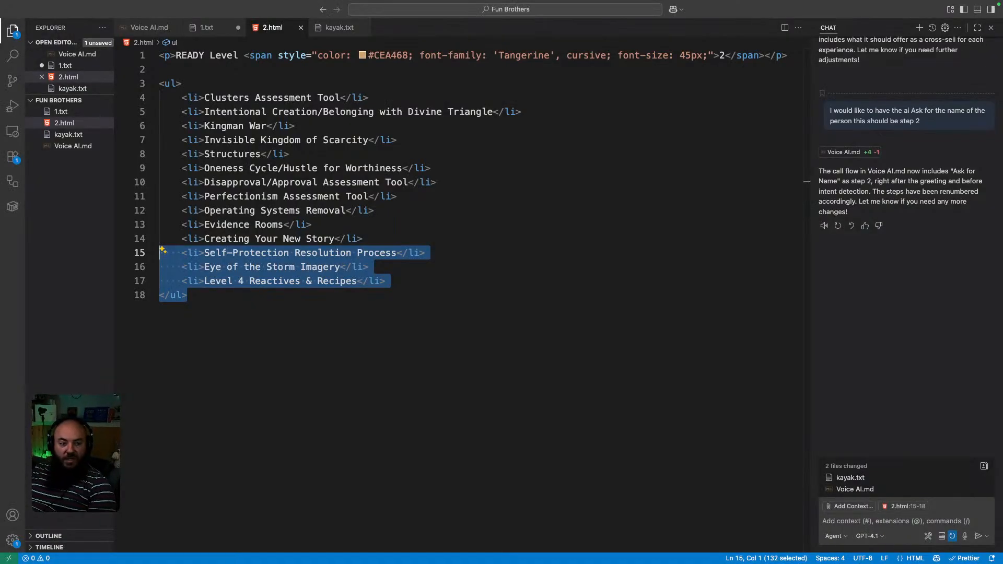
# Replace the old list block with the pasted Level 5 text and add <br> after 'opportunities:'.
pyautogui.moveTo(224, 296); pyautogui.dragTo(133, 86)
pyautogui.press('BackSpace')
pyautogui.write('Level 5 is the highest level of training in REDI 4 Wholeness and comes with extensive mentoring opportunities:  Deeper self-care, compassion, & empathy Growing our faith in God Divine Feminine and Masculine energy Divine laws of Creation & Success Getting out of co-dependency Removing the scarcity framework and living in God’s framework')
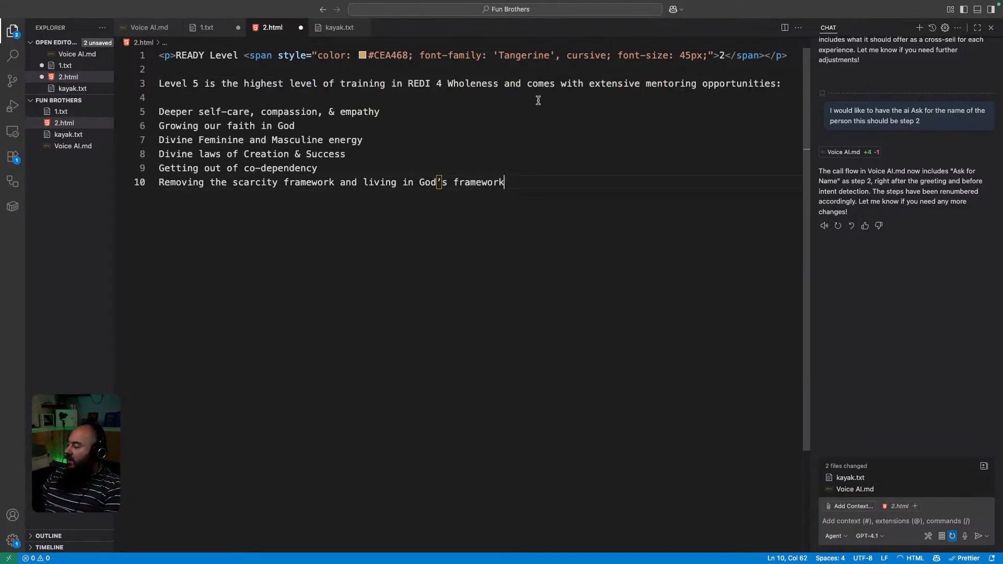
pyautogui.click(218, 69)
pyautogui.press('Return')
pyautogui.press('Return')
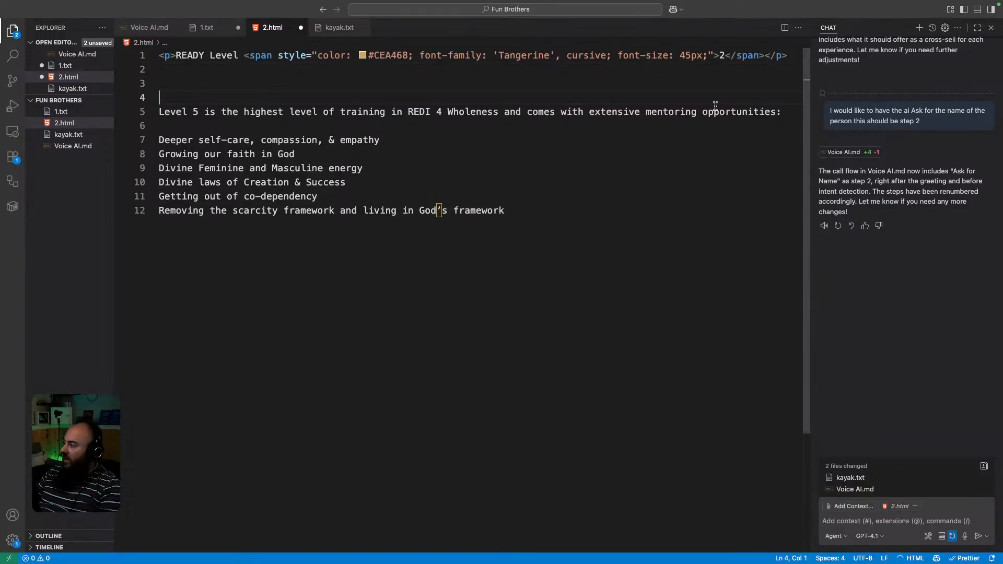
pyautogui.click(790, 111)
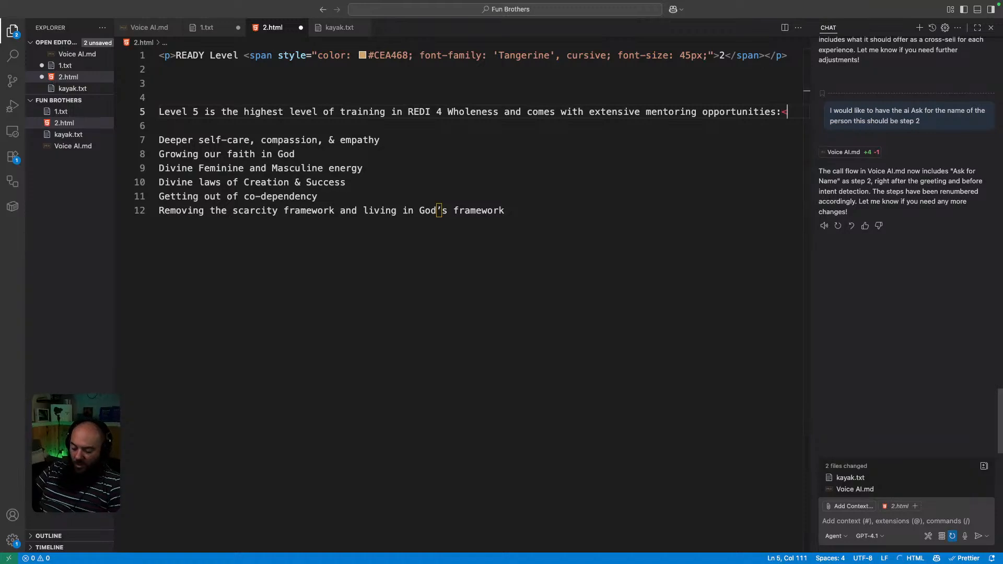
pyautogui.write('<br>')
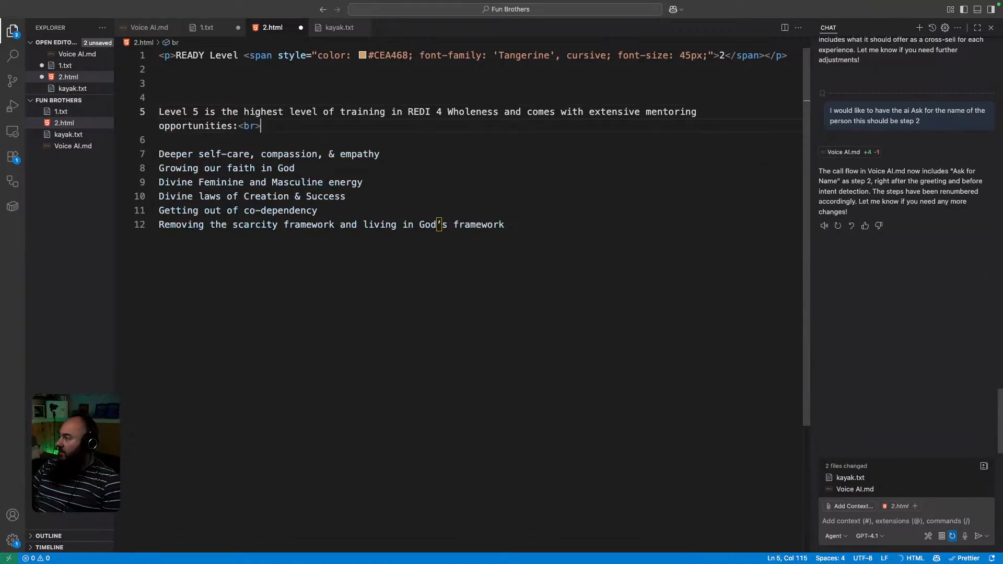
# Clear the Copilot chat and start a <ul> on a new line above the points.
pyautogui.rightClick(825, 201)
pyautogui.click(850, 239)
pyautogui.click(209, 140)
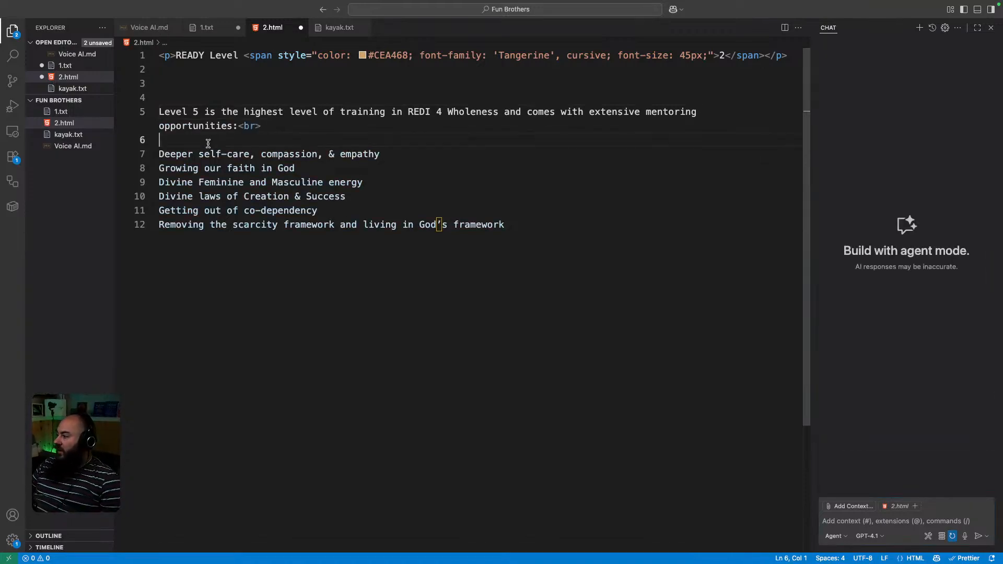
pyautogui.press('Return')
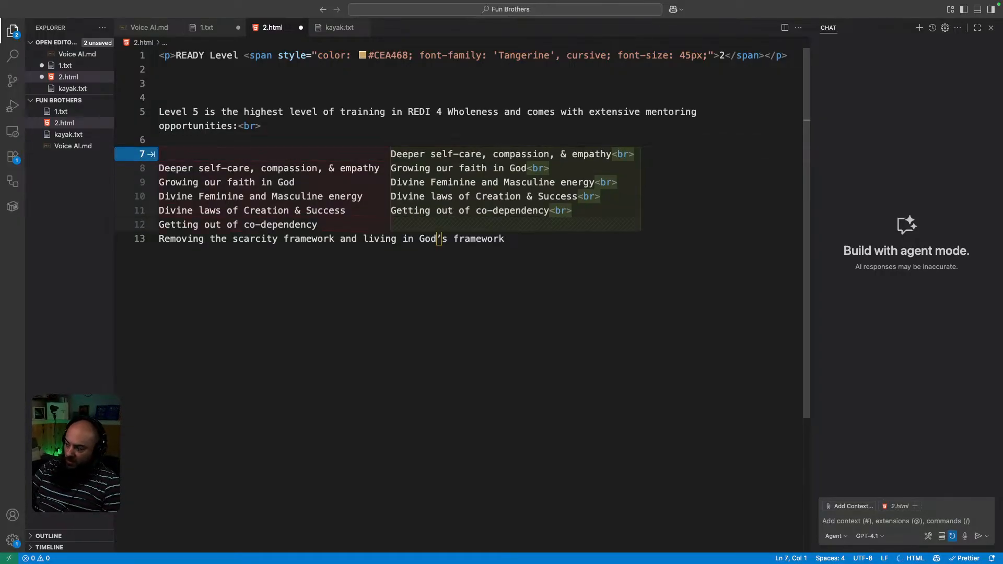
pyautogui.write('<ul>')
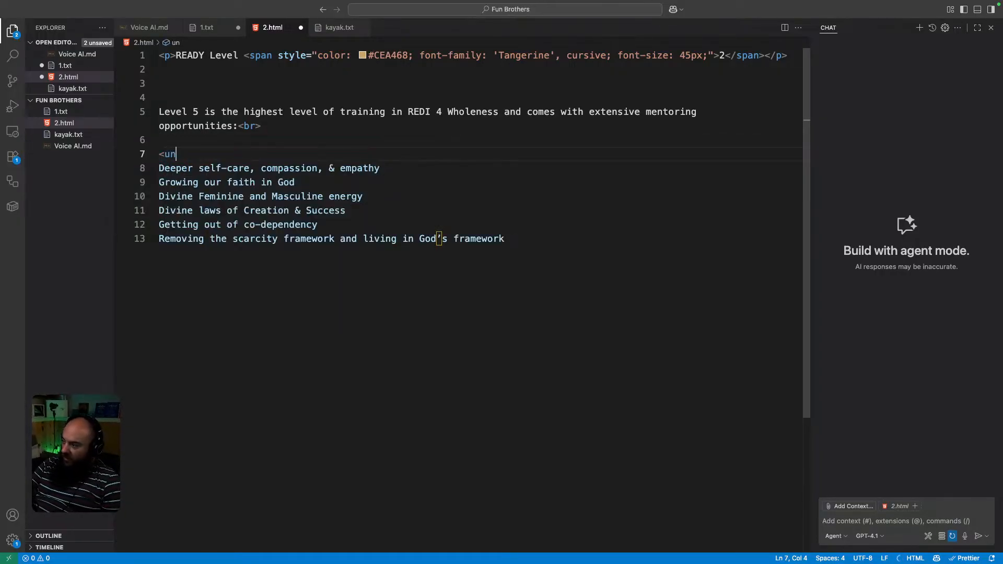
# Move the six points inside the <ul> and fix the apostrophe in God's.
pyautogui.press('Return')
pyautogui.press('Return')
pyautogui.press('Return')
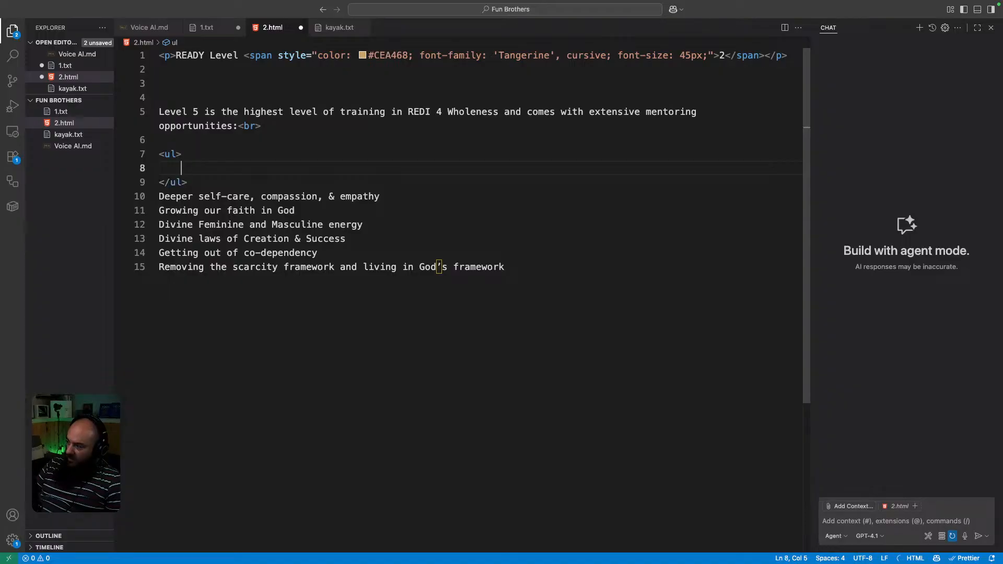
pyautogui.moveTo(510, 296); pyautogui.dragTo(123, 219)
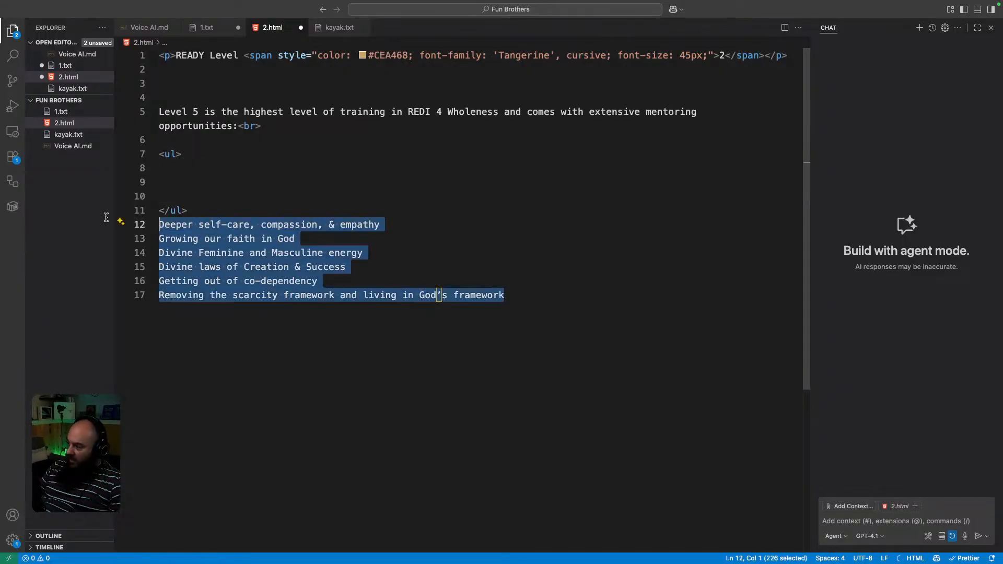
pyautogui.press('super+x')
pyautogui.click(228, 178)
pyautogui.press('super+v')
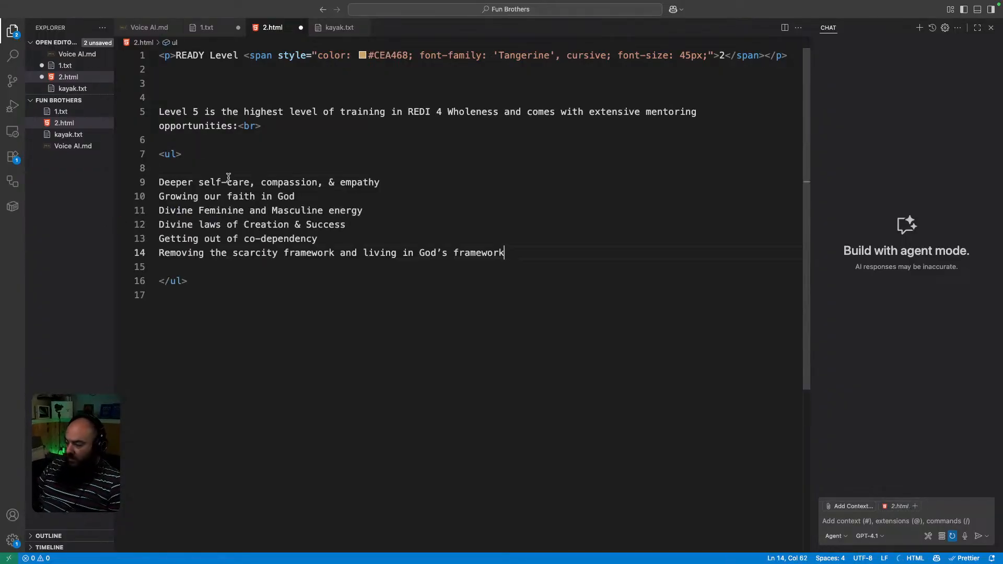
pyautogui.click(438, 252)
pyautogui.press('BackSpace')
pyautogui.write("'")
# Wrap each point in <li> tags by accepting Copilot's suggestions and tidy the list.
pyautogui.click(162, 182)
pyautogui.write('<li')
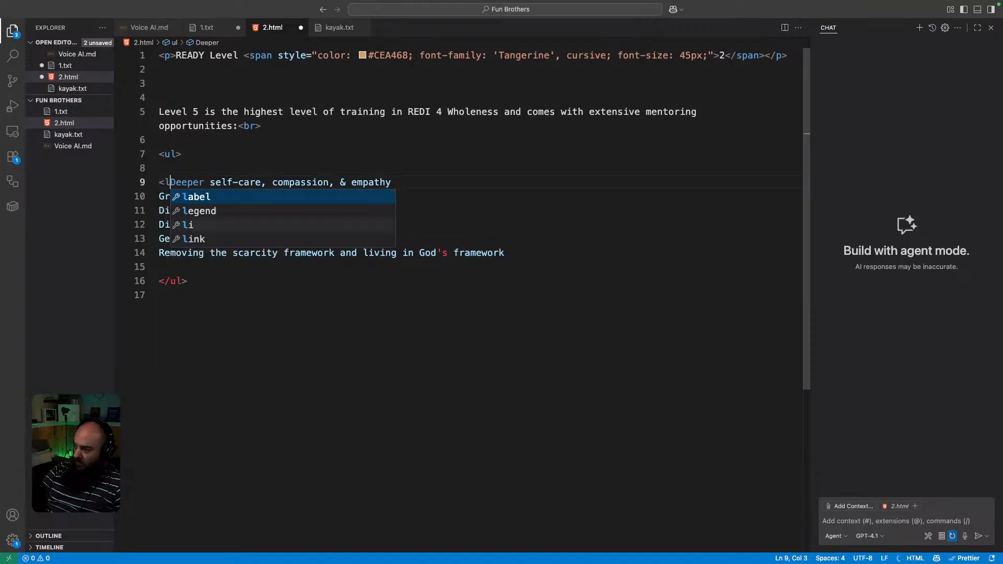
pyautogui.write('></li>')
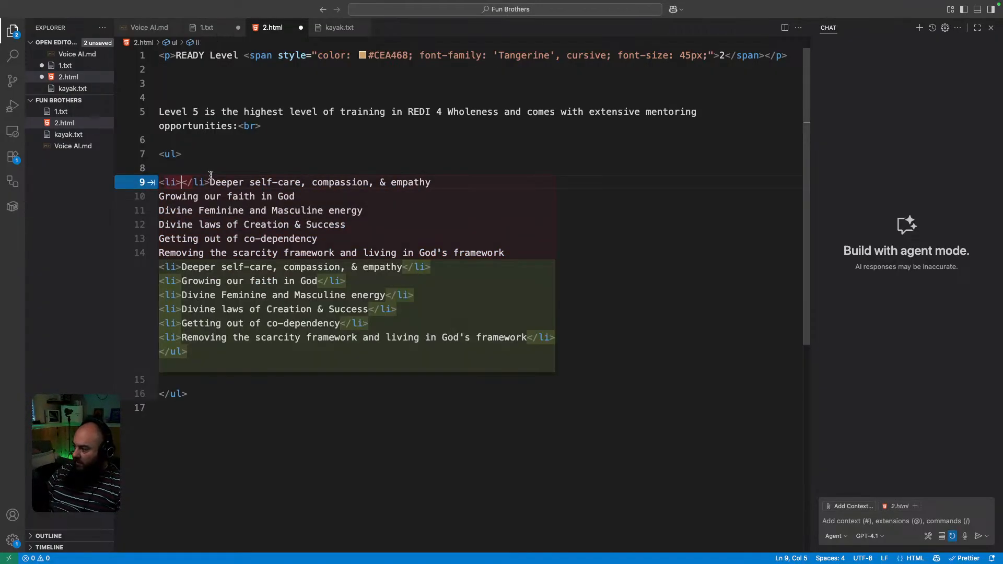
pyautogui.press('Tab')
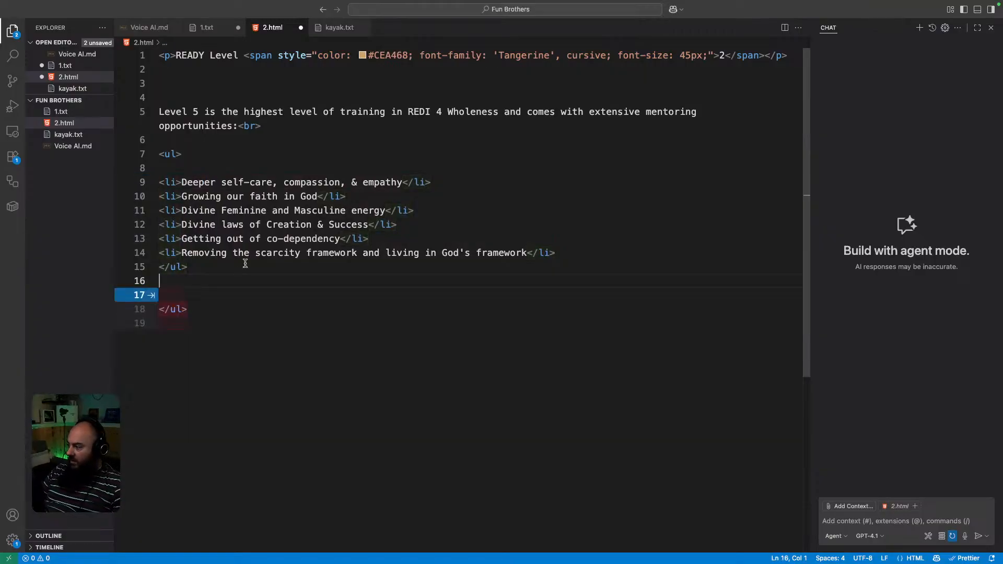
pyautogui.press('Tab')
pyautogui.press('Tab')
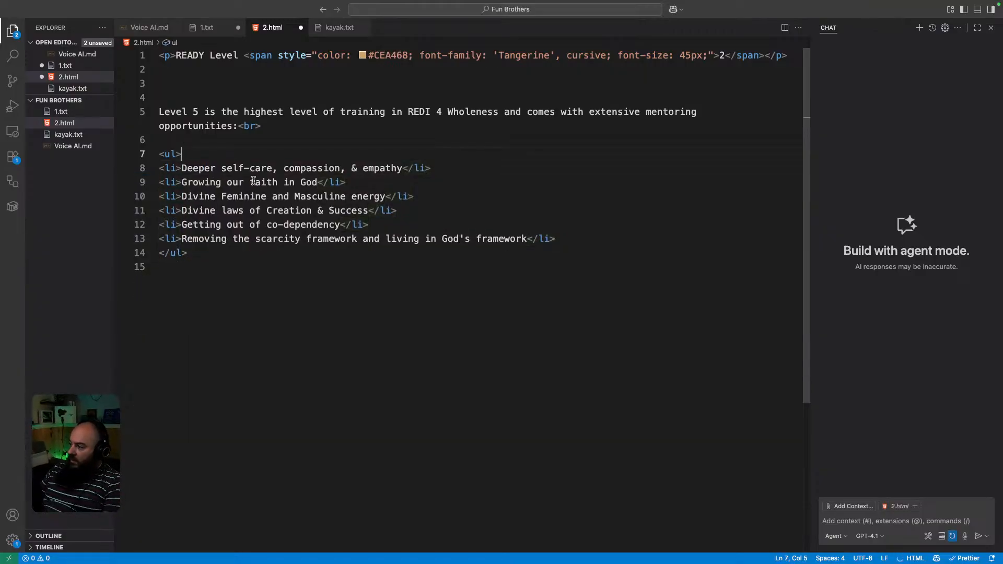
pyautogui.click(218, 255)
pyautogui.press('Tab')
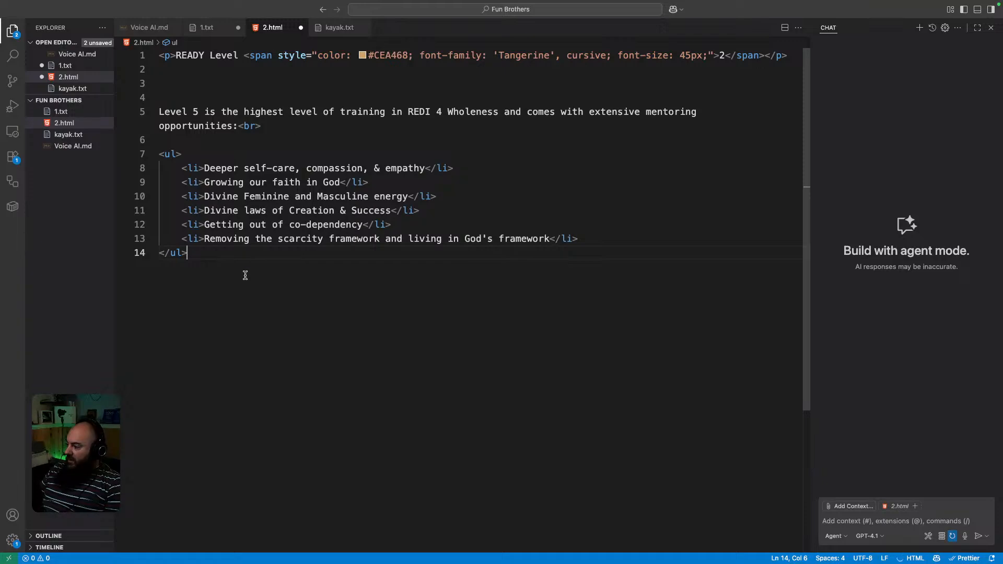
# Select the intro sentence and full list, then return to the Elementor editor.
pyautogui.moveTo(207, 251); pyautogui.dragTo(118, 111)
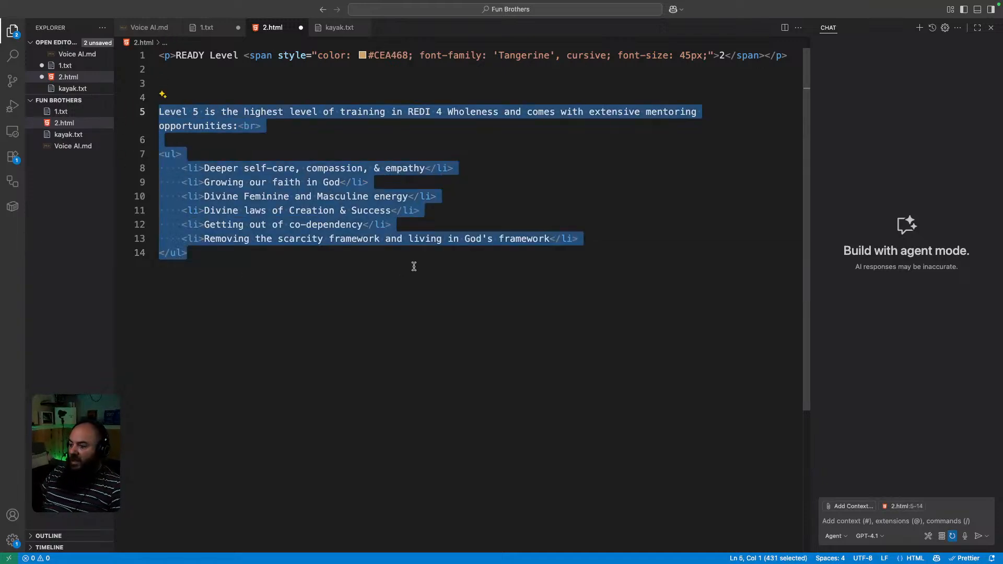
pyautogui.press('super+Tab')
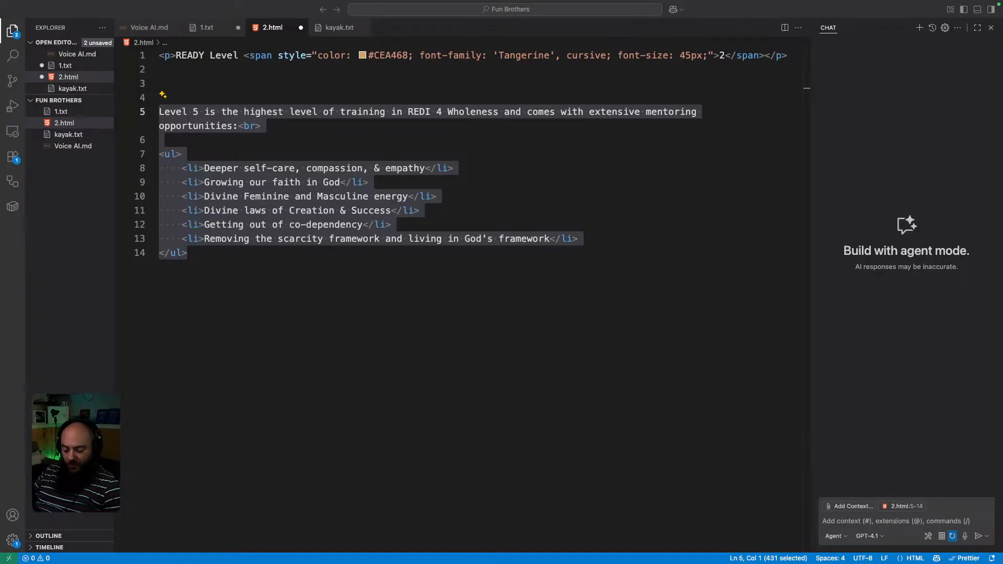
pyautogui.press('super+Tab')
pyautogui.press('super+grave')
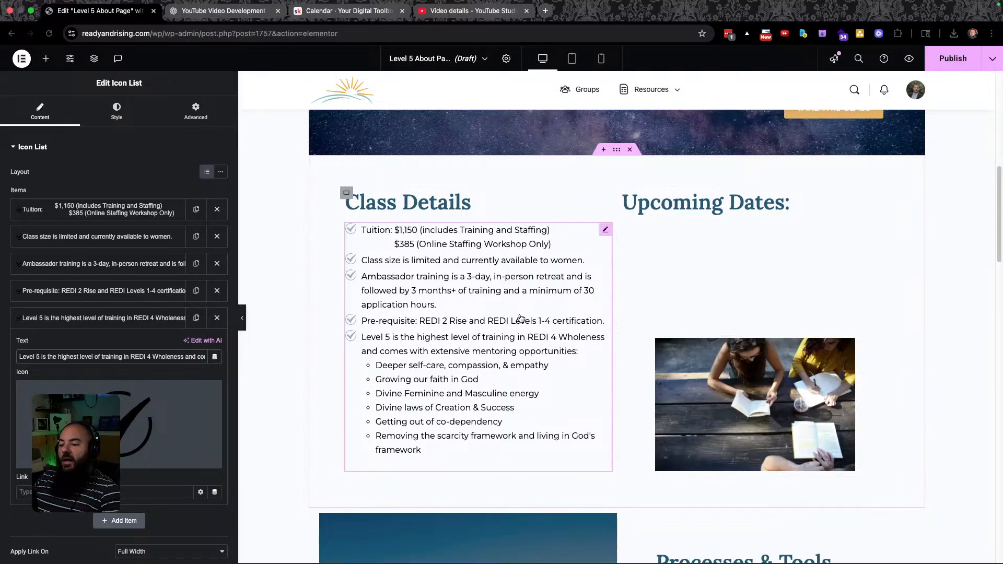
# Download the classroom photo's original 1,600 × 900 source image into the Images folder.
pyautogui.press('super+grave')
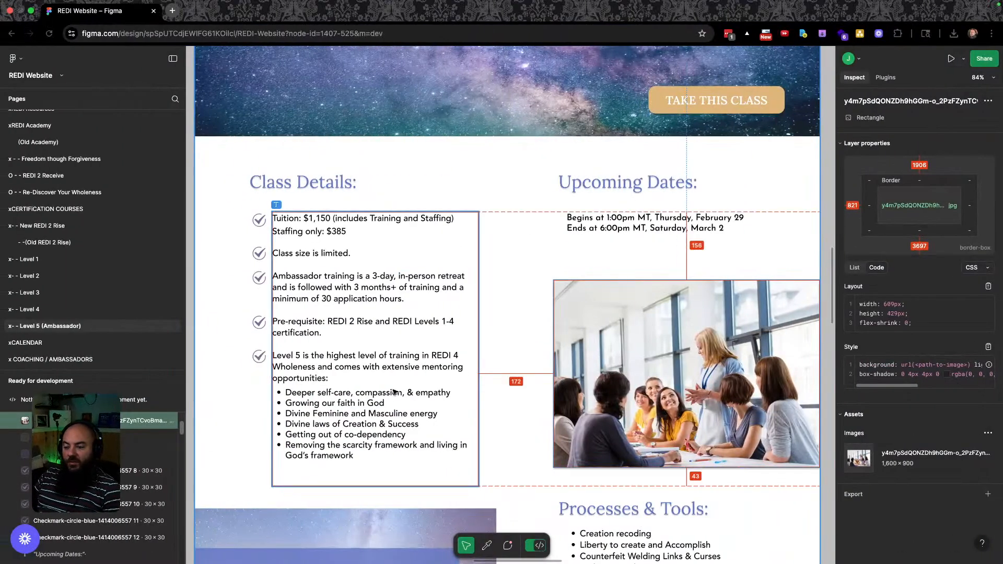
pyautogui.press('super+grave')
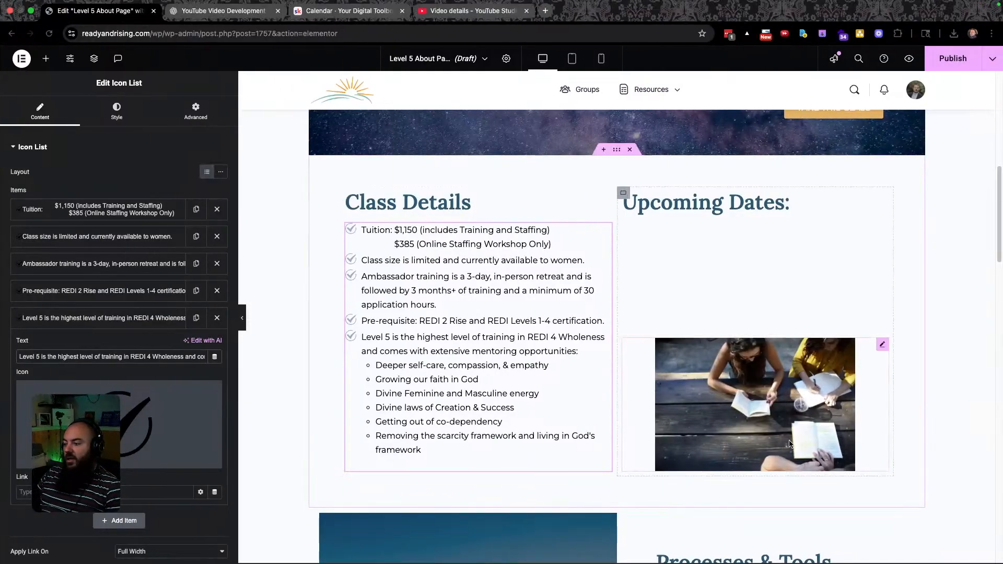
pyautogui.press('super+grave')
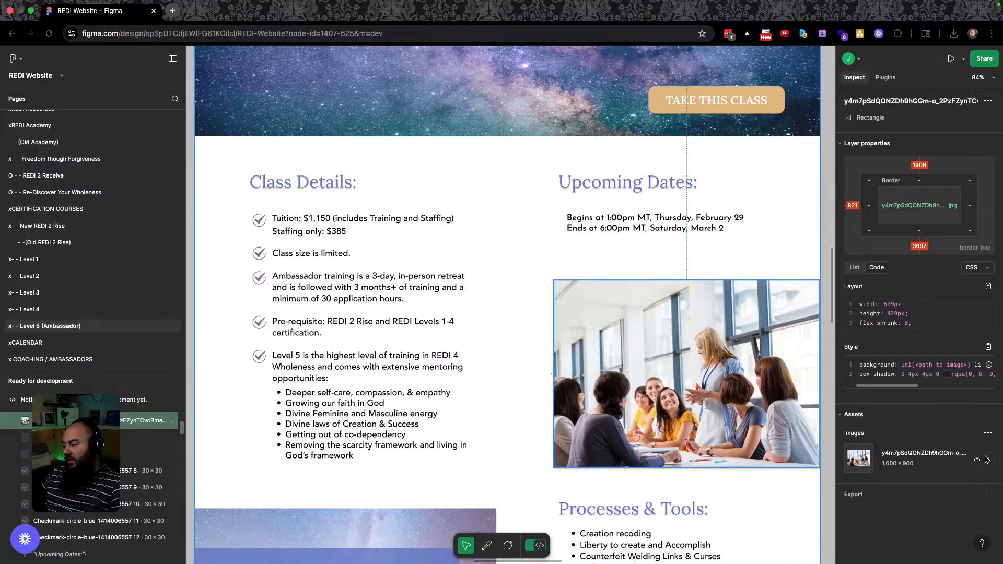
pyautogui.click(977, 459)
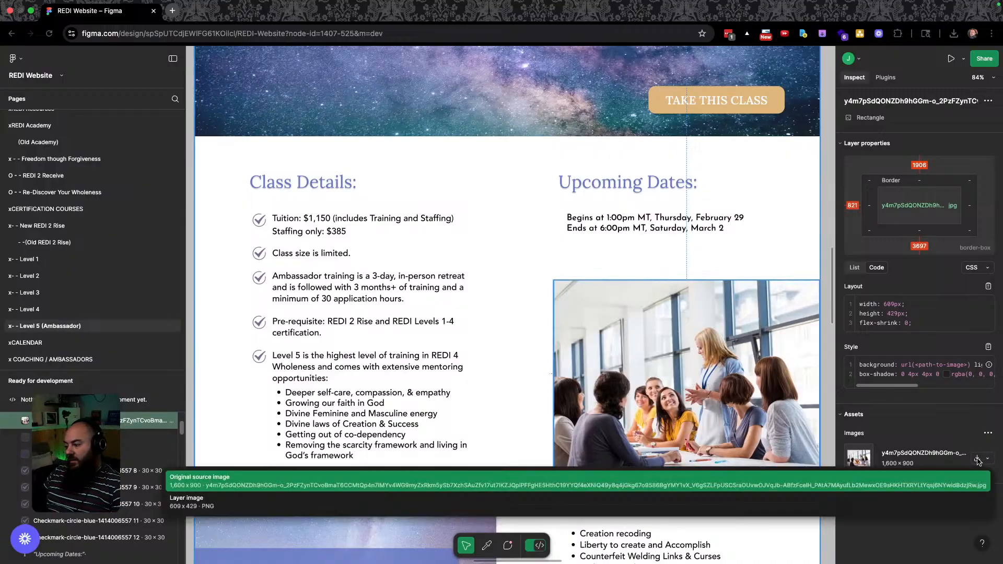
pyautogui.click(281, 489)
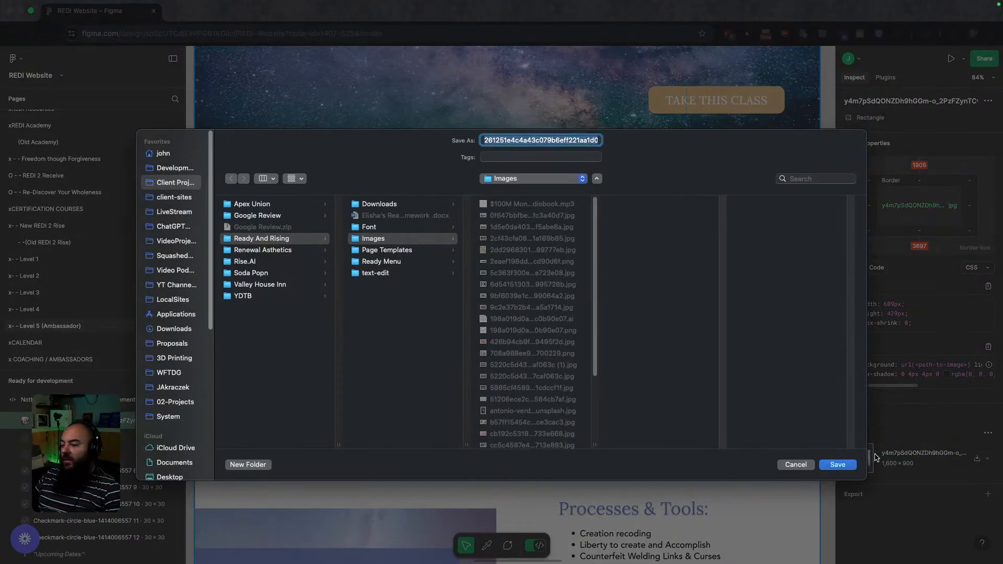
pyautogui.click(853, 469)
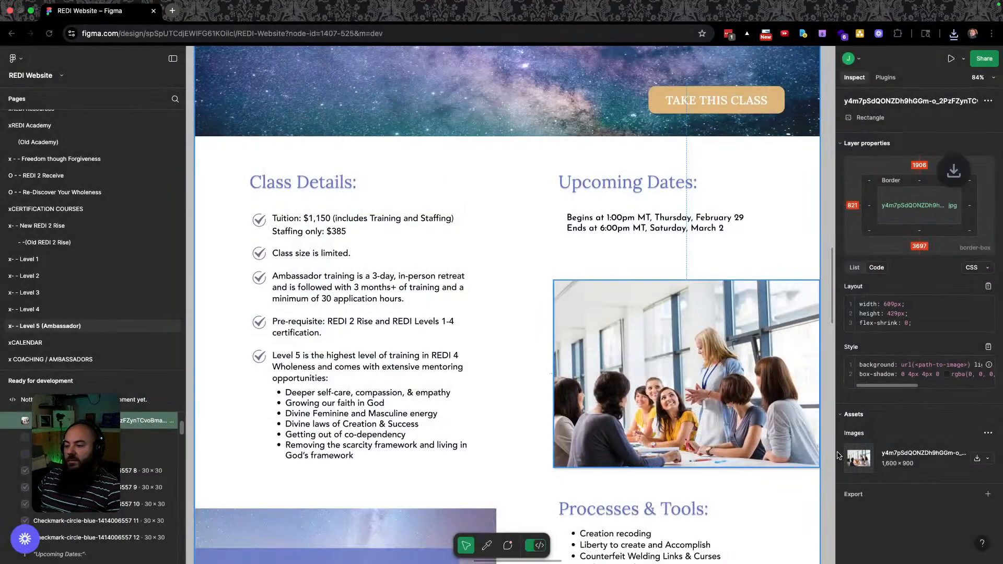
pyautogui.click(953, 35)
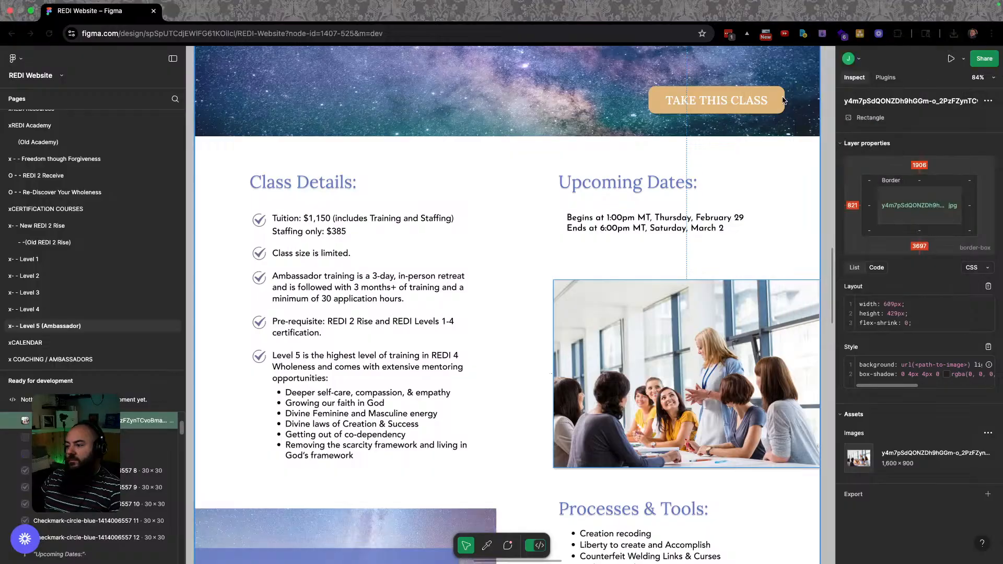
pyautogui.click(799, 175)
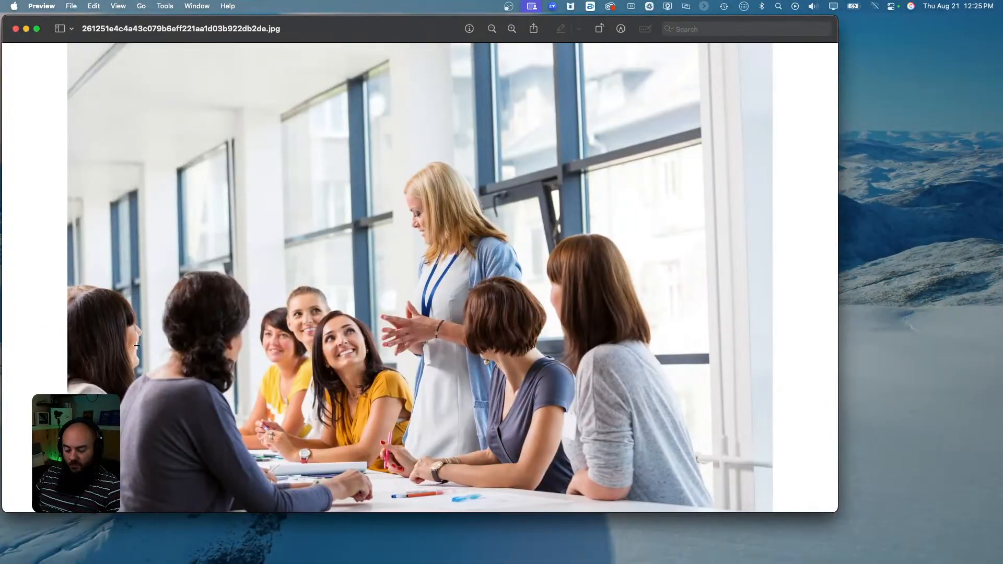
# Check the classroom photo's 1600 × 900 size in Preview, leave it unresized, and close it.
pyautogui.press('super+a')
pyautogui.click(165, 6)
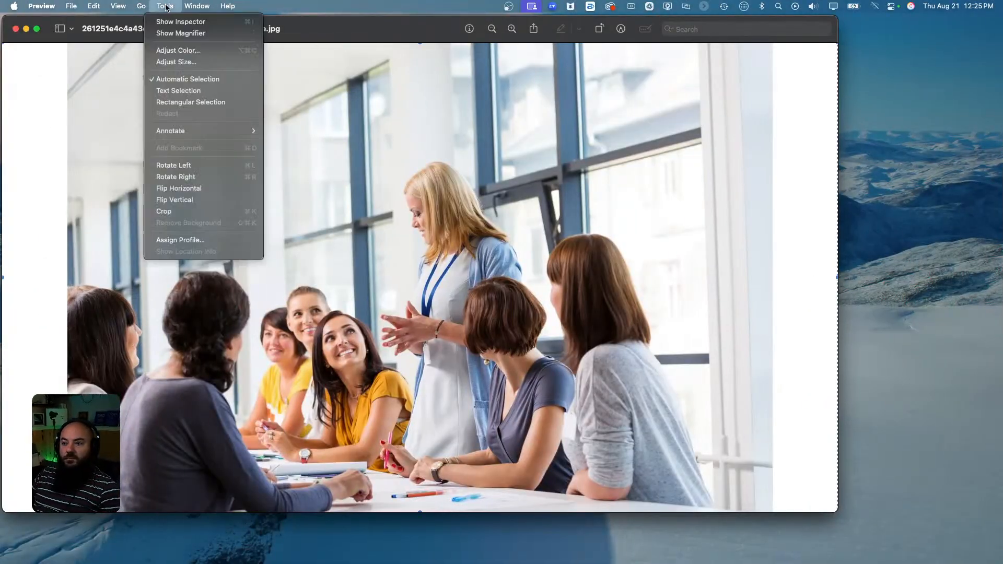
pyautogui.click(177, 62)
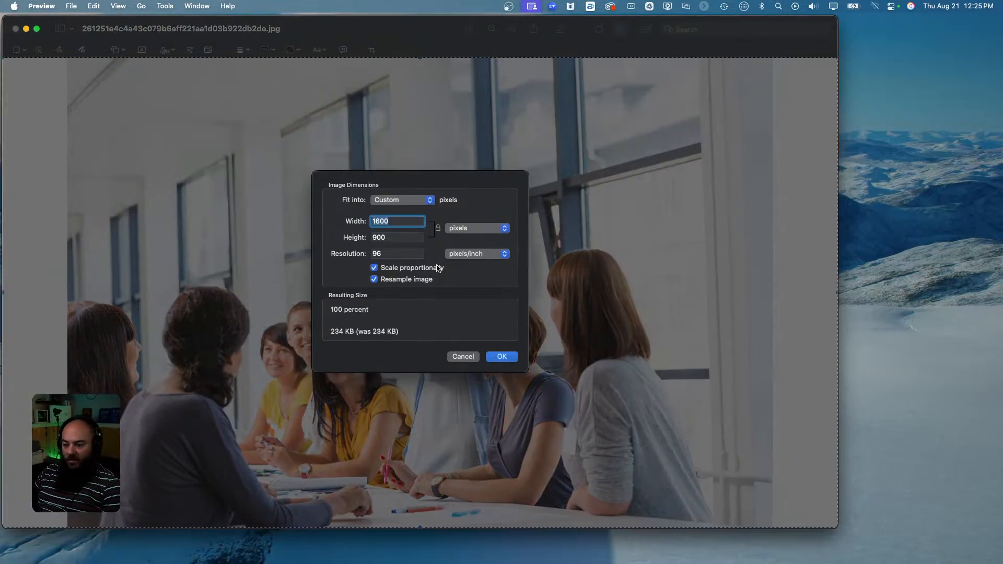
pyautogui.click(461, 357)
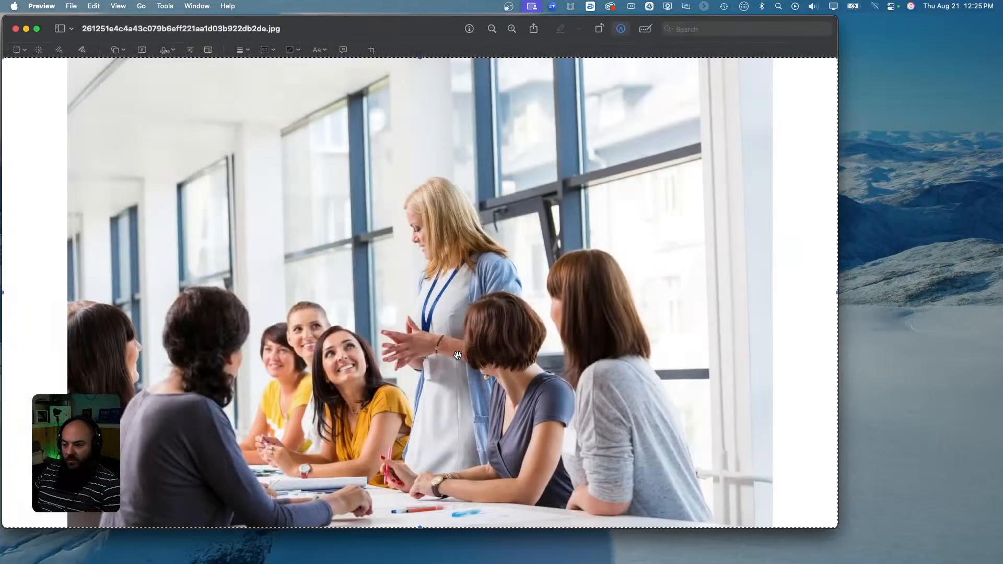
pyautogui.click(15, 29)
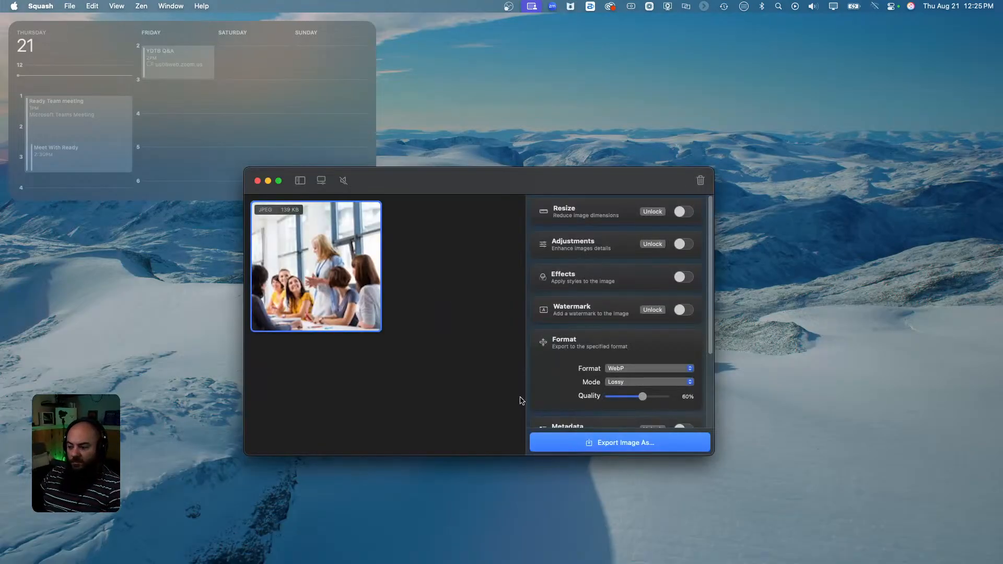
# Export the classroom photo from Squash as WebP 'women-teaching-class' into Sqashed, then close Squash.
pyautogui.click(619, 442)
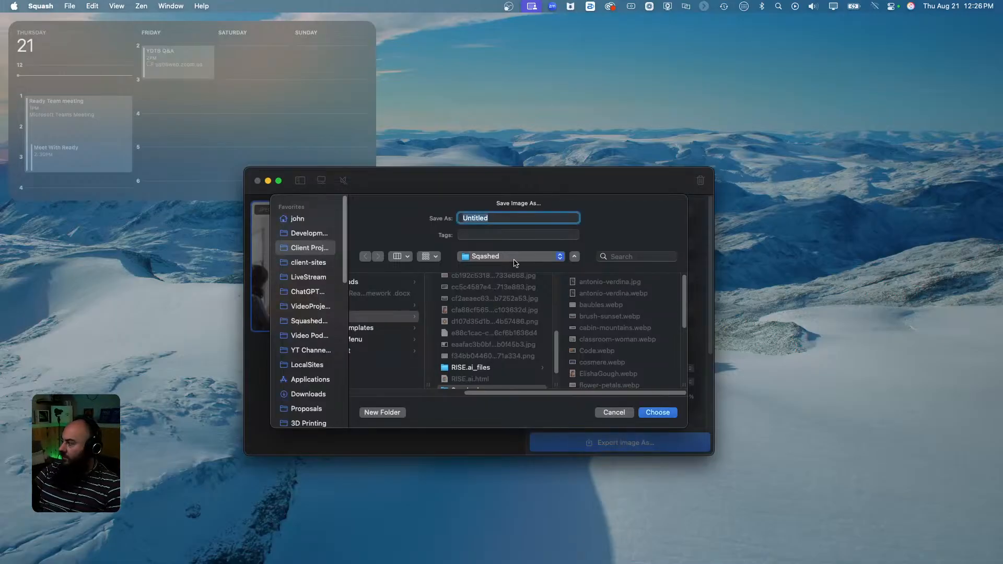
pyautogui.write('women-')
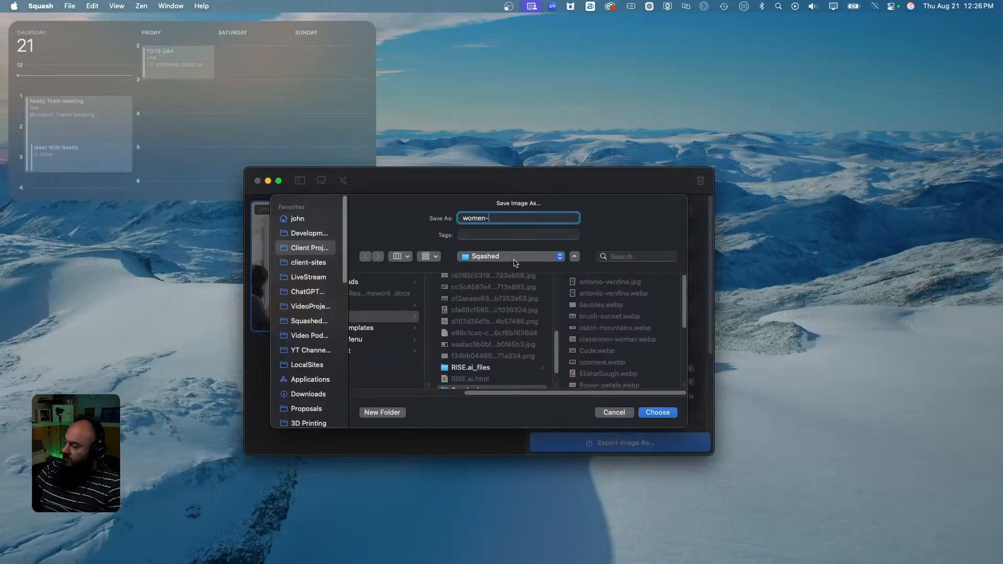
pyautogui.write('teaching-')
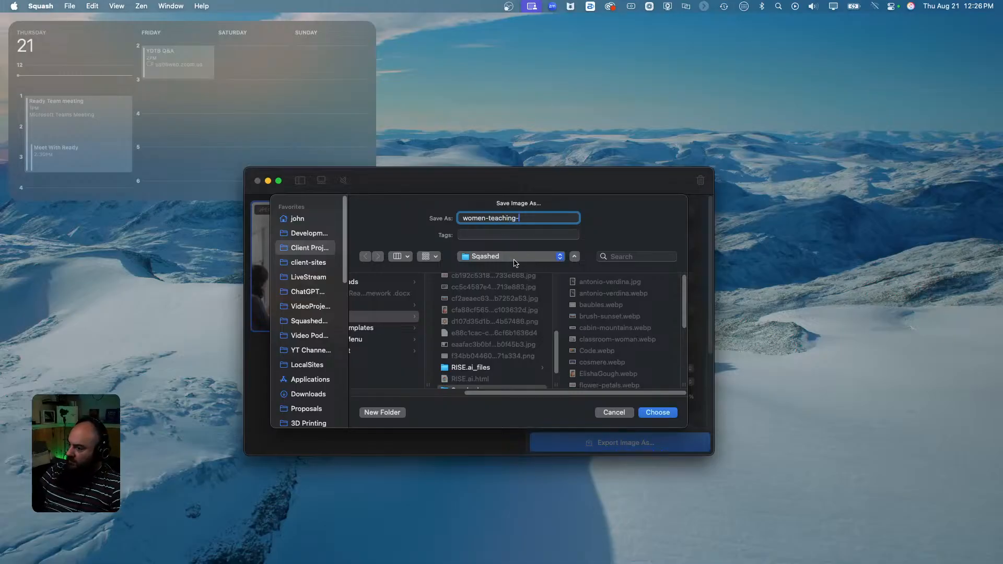
pyautogui.write('class')
pyautogui.press('Return')
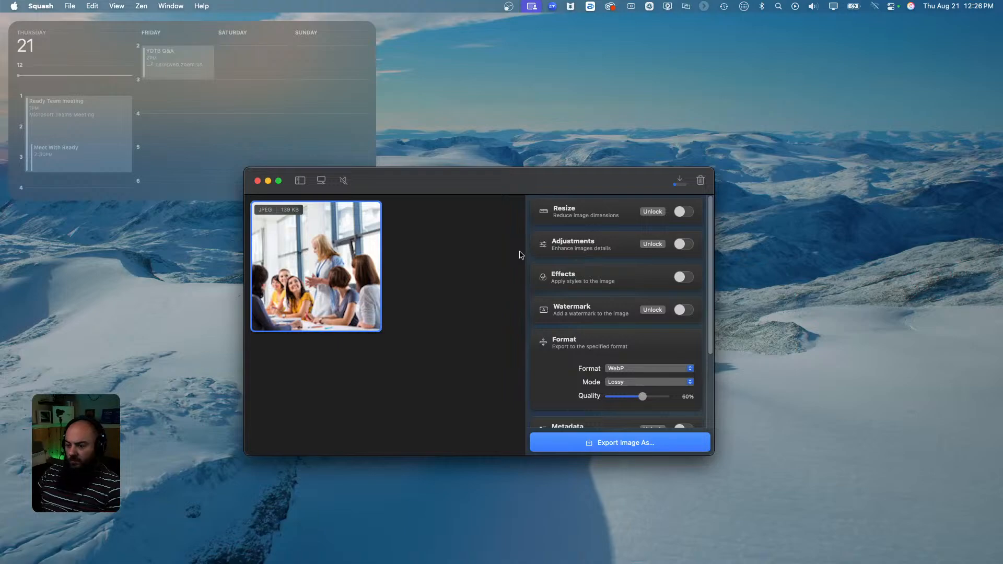
pyautogui.click(258, 181)
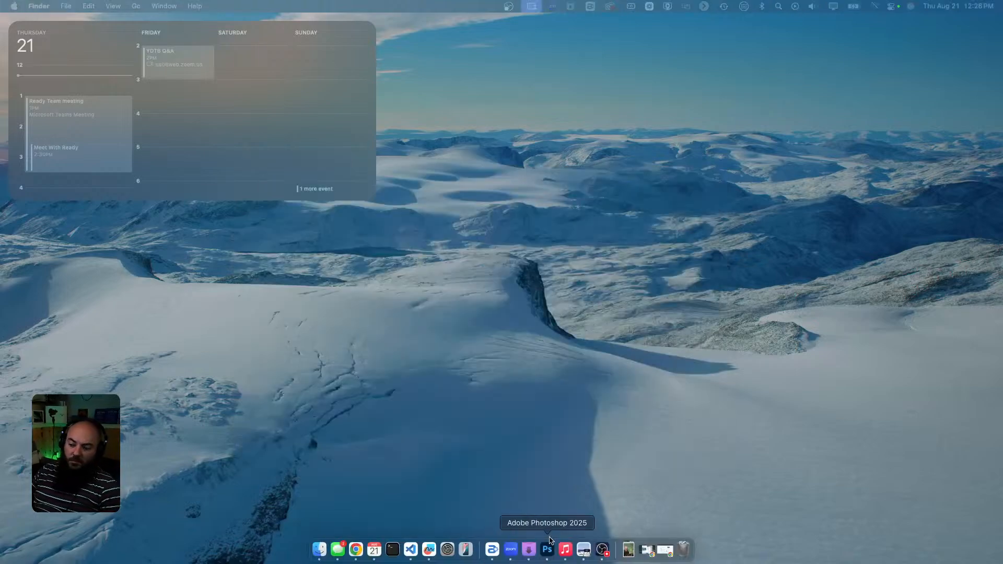
# Upload women-teaching-class.webp and set it as the image beside Class Details.
pyautogui.hotkey('ctrl', 'Right')
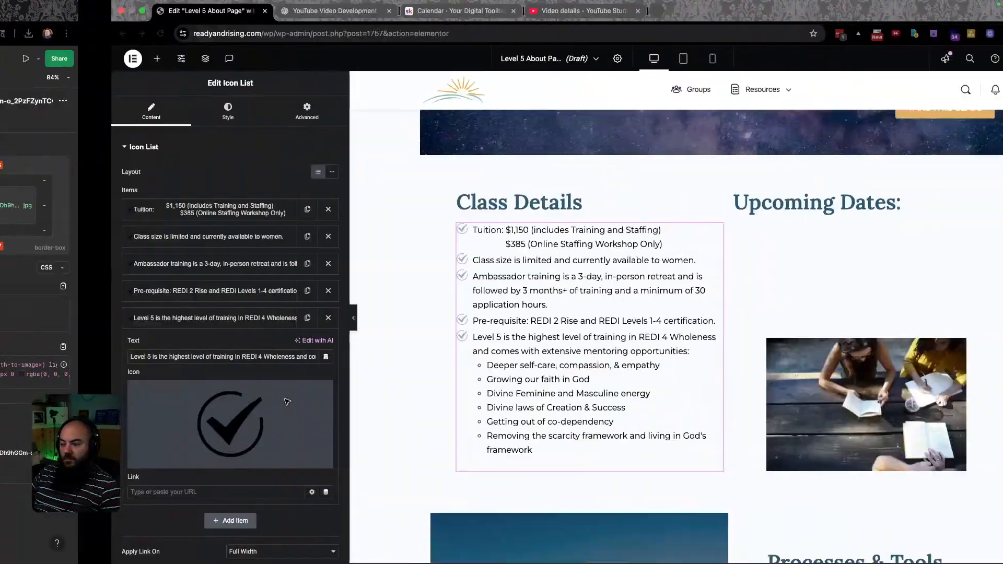
pyautogui.click(729, 383)
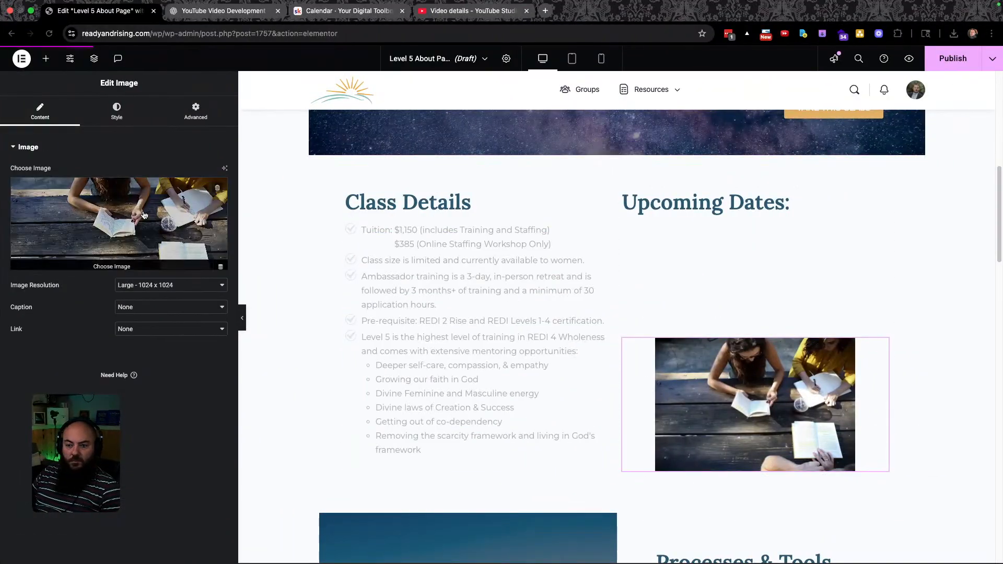
pyautogui.click(120, 201)
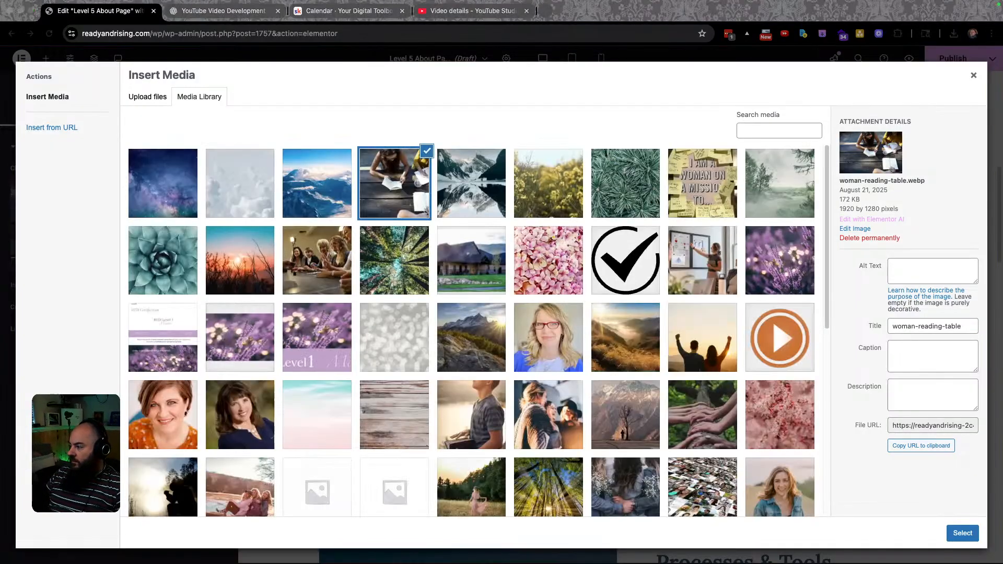
pyautogui.moveTo(1002, 308); pyautogui.dragTo(505, 288)
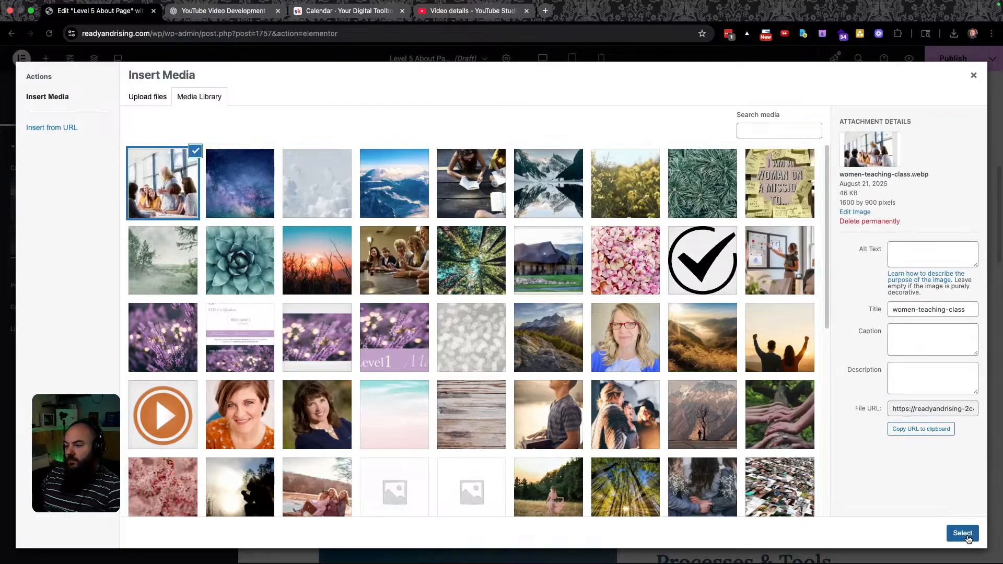
pyautogui.click(964, 534)
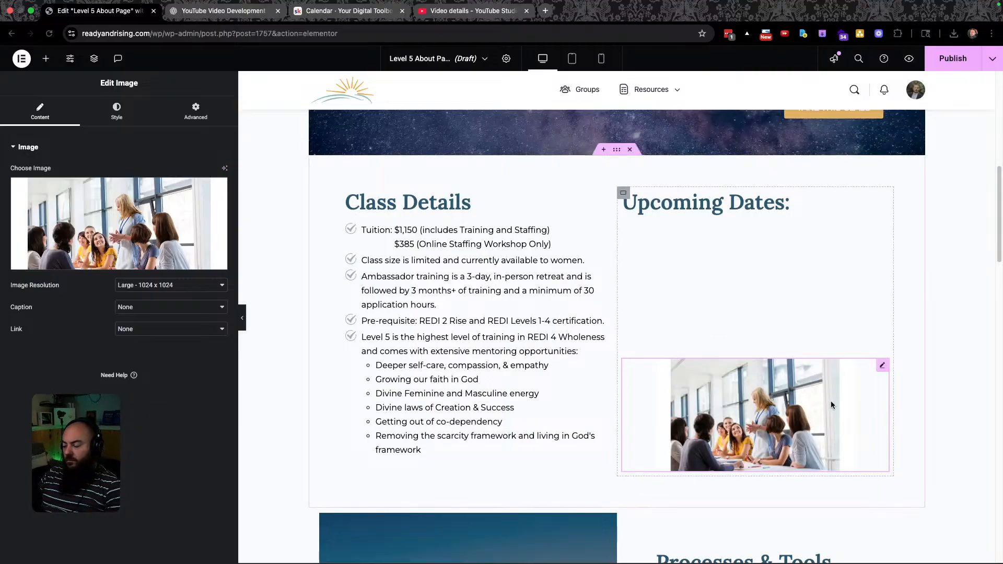
pyautogui.scroll(-5, 695, 429)
# Download the Figma testimonial's starry background as its original source image into Images.
pyautogui.hotkey('ctrl', 'Left')
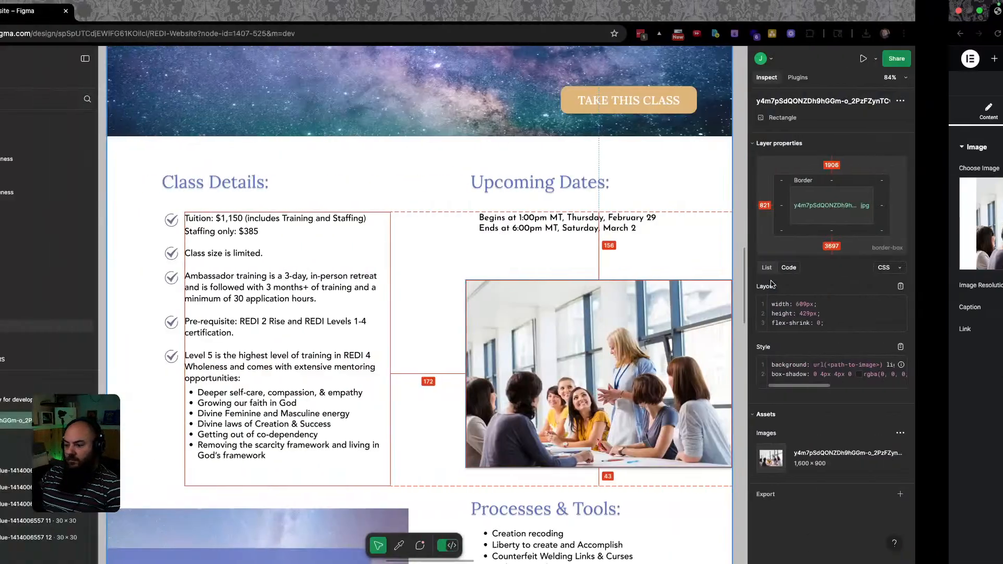
pyautogui.scroll(-5, 600, 317)
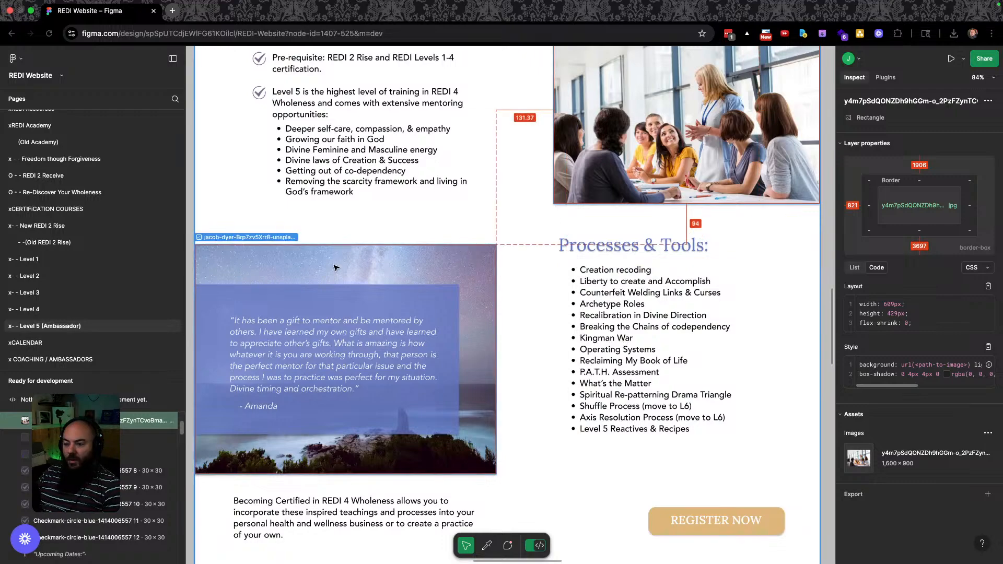
pyautogui.click(335, 267)
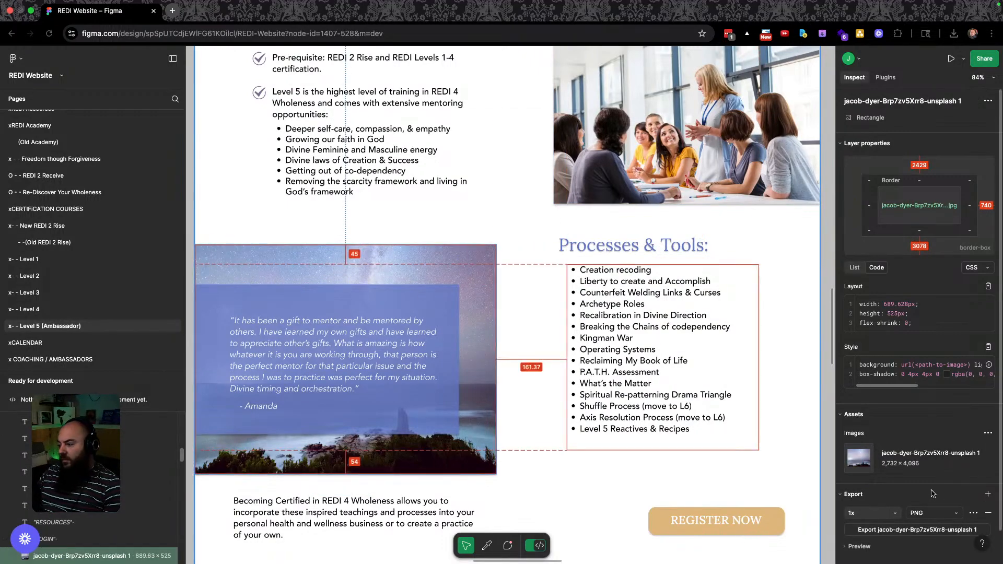
pyautogui.click(976, 458)
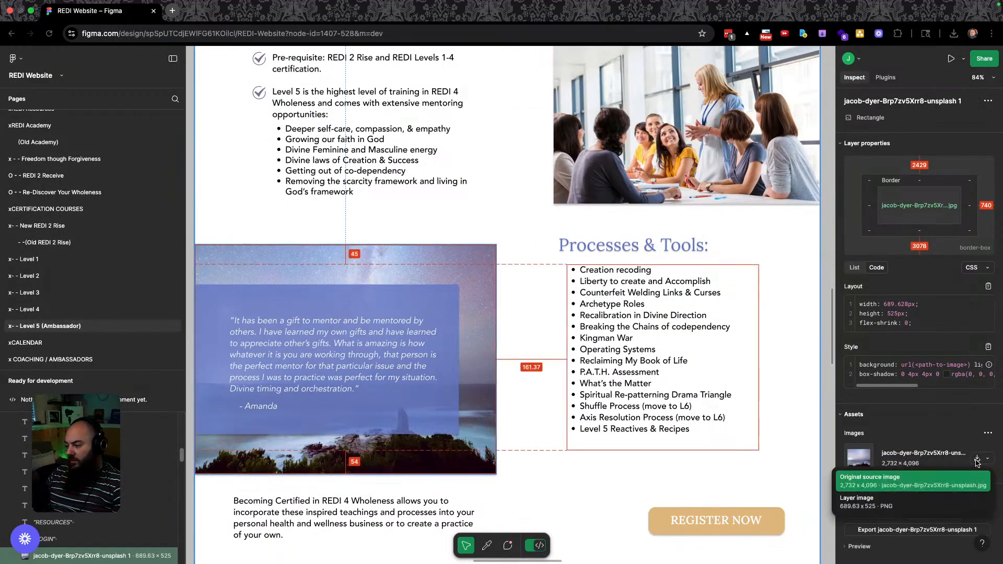
pyautogui.click(917, 481)
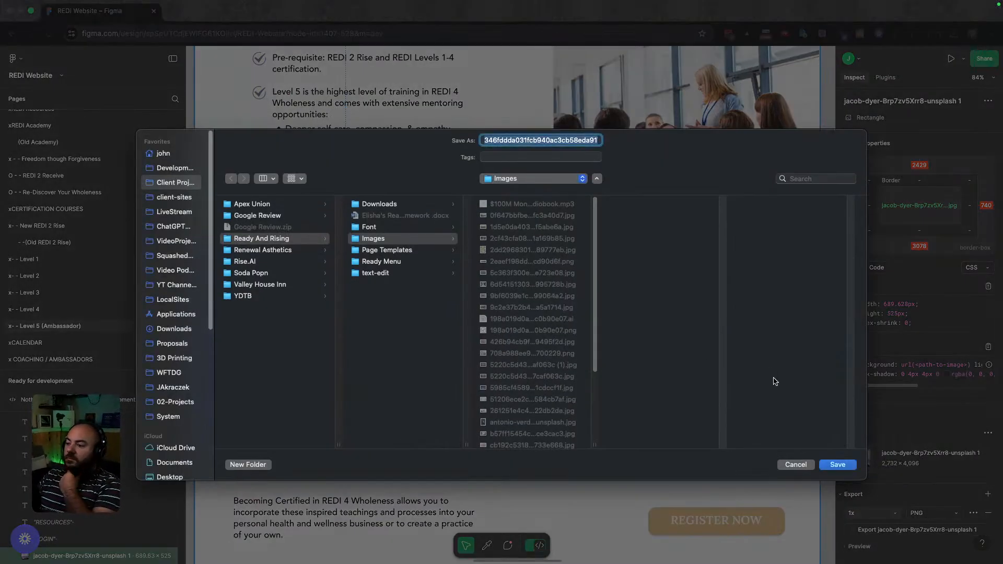
pyautogui.click(837, 464)
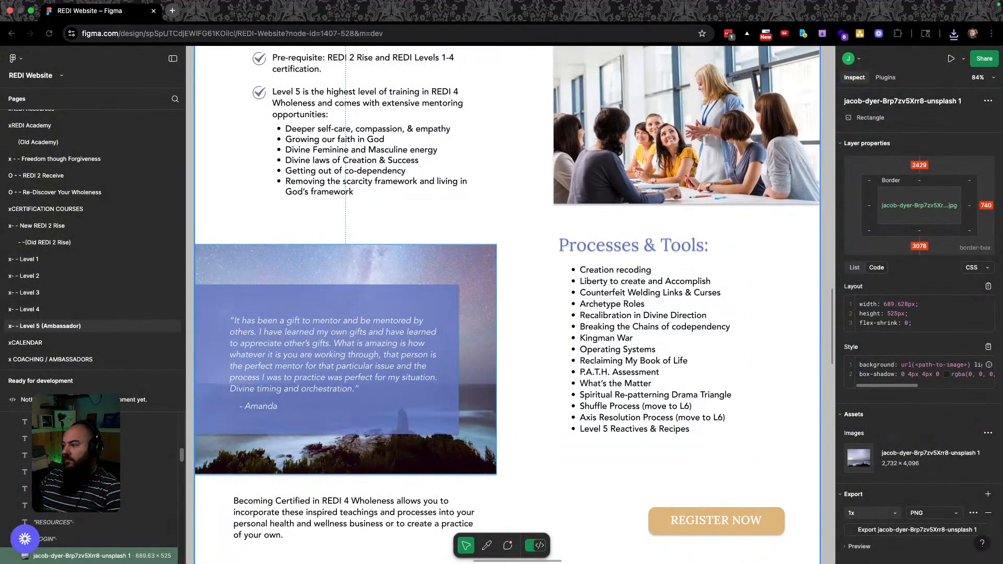
# Reveal the downloaded starry-sky jpg in Finder from the browser's recent downloads.
pyautogui.click(953, 33)
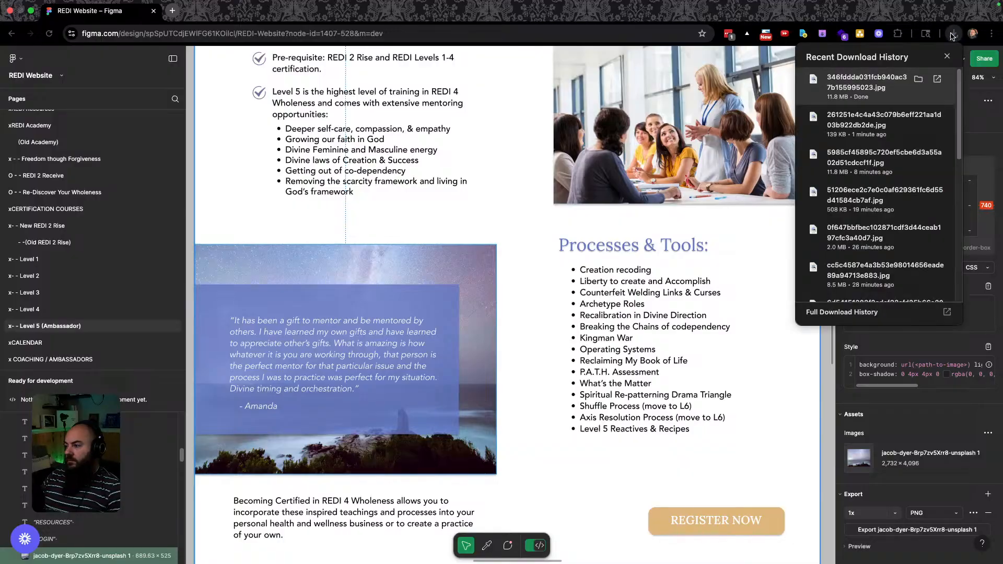
pyautogui.click(917, 82)
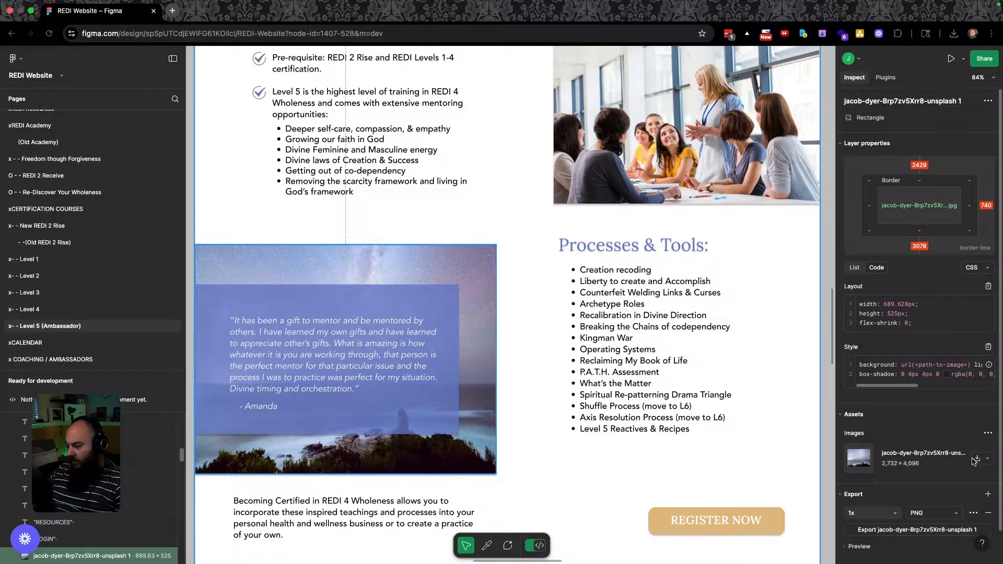
pyautogui.click(977, 459)
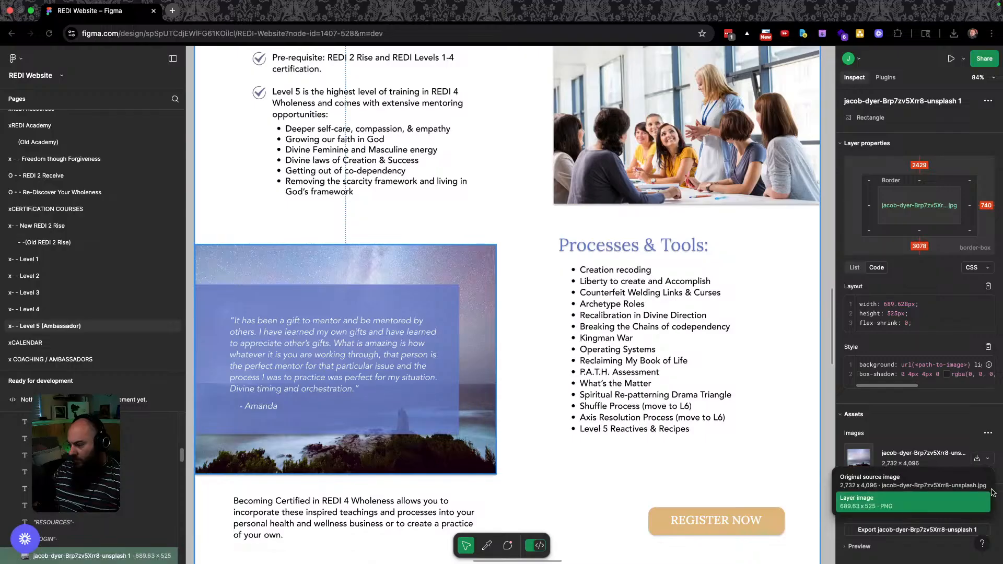
pyautogui.click(949, 443)
pyautogui.moveTo(951, 445)
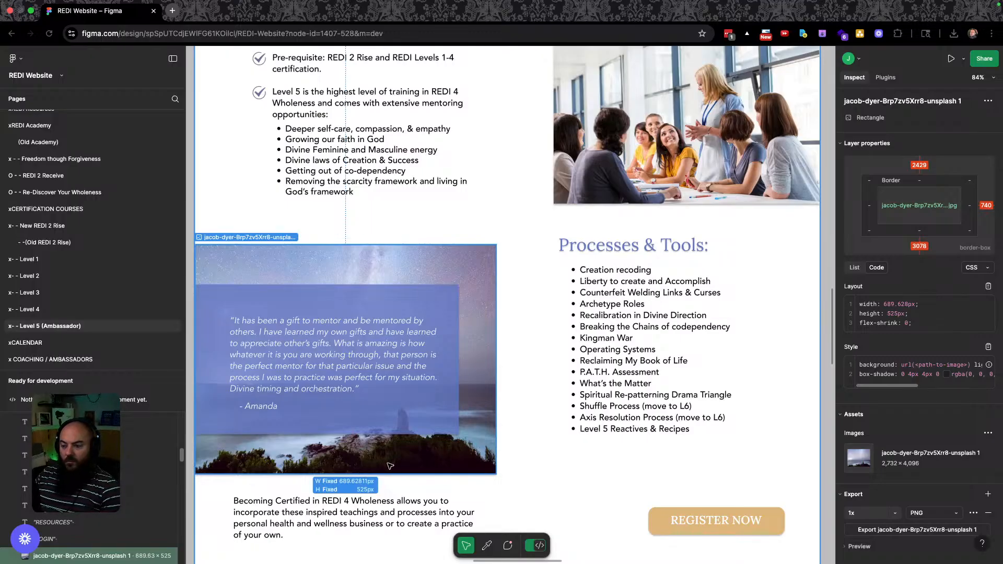
pyautogui.moveTo(989, 456)
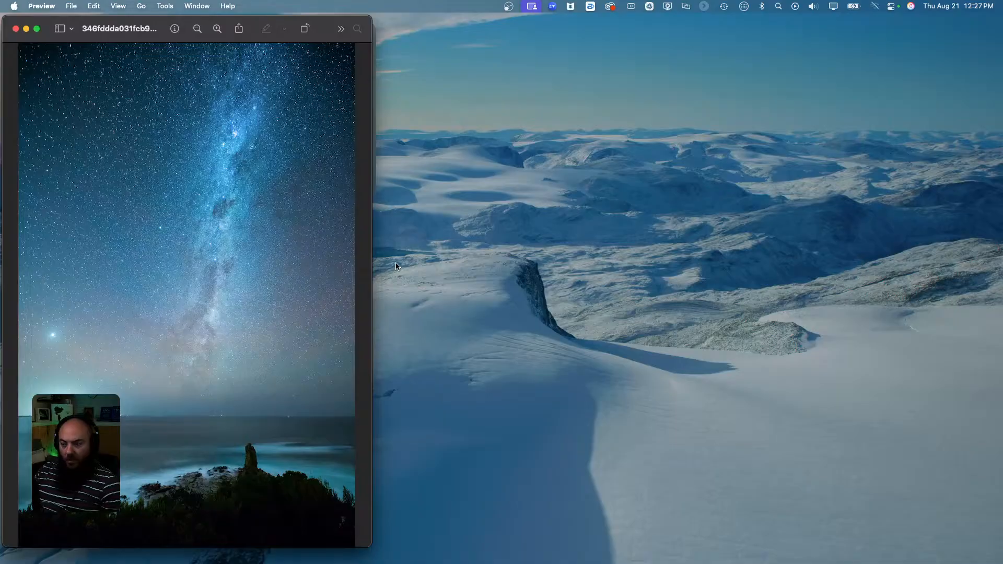
# Crop the starry-sky image in Preview to a 2,732 × 1,857 landscape and save it.
pyautogui.moveTo(372, 266); pyautogui.dragTo(581, 261)
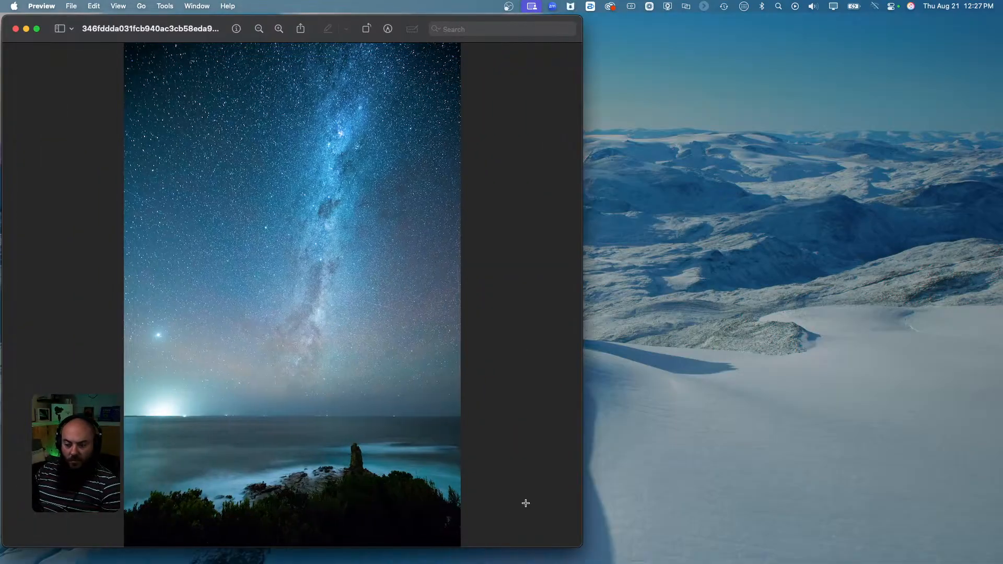
pyautogui.moveTo(548, 512); pyautogui.dragTo(66, 298)
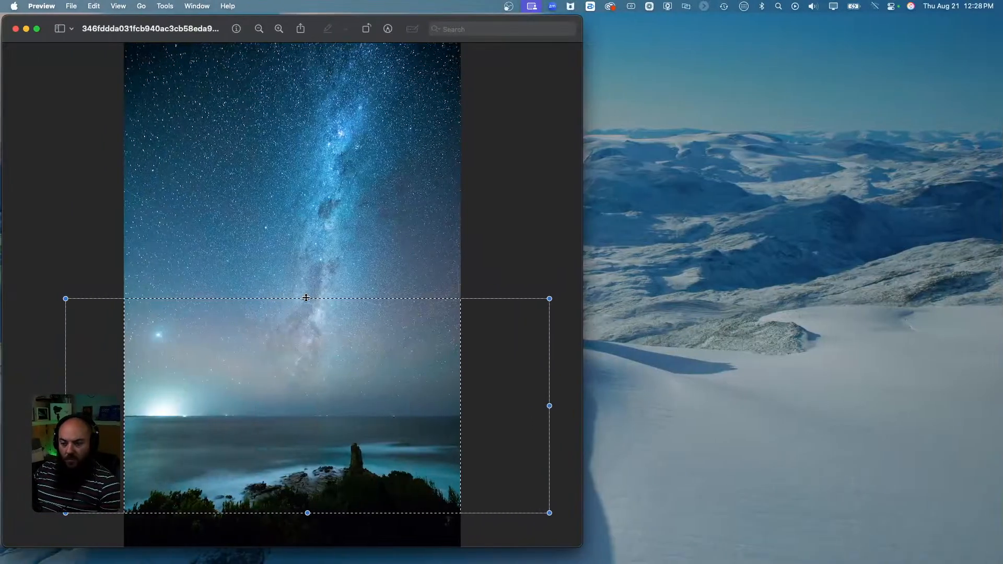
pyautogui.moveTo(306, 298); pyautogui.dragTo(305, 283)
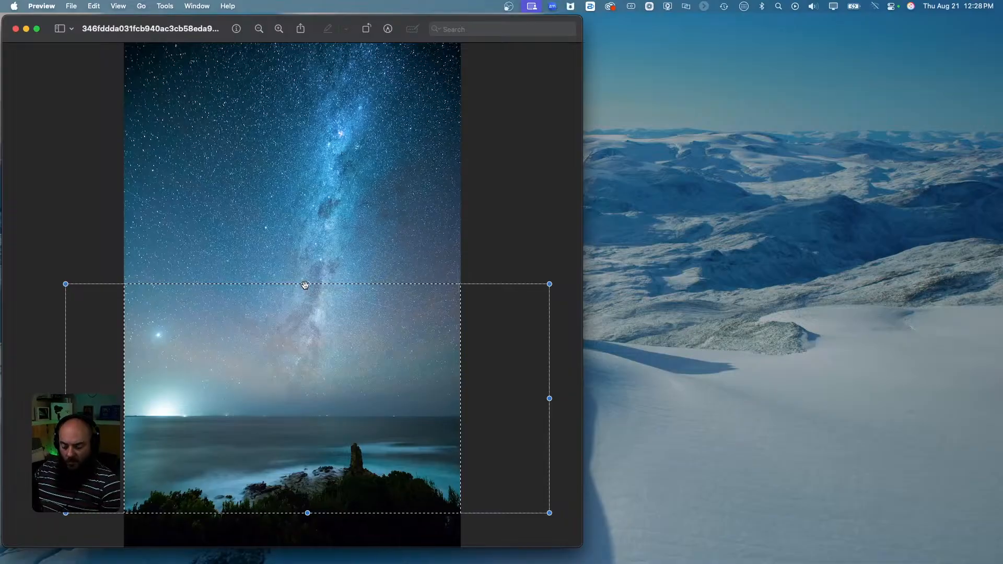
pyautogui.press('super+k')
pyautogui.press('super+s')
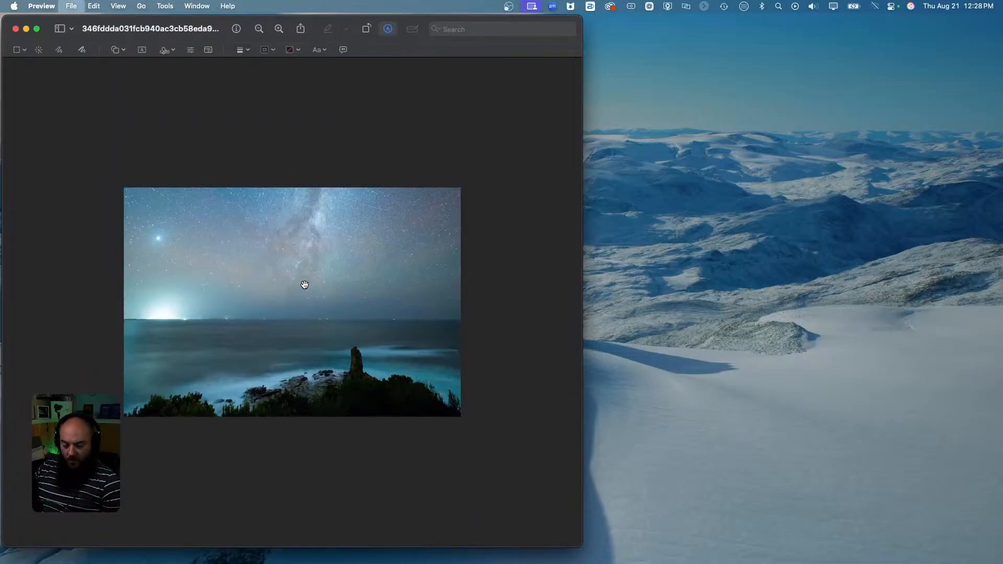
# Resize the cropped image to 1920 px wide, save it, and close Preview.
pyautogui.click(198, 7)
pyautogui.moveTo(165, 6)
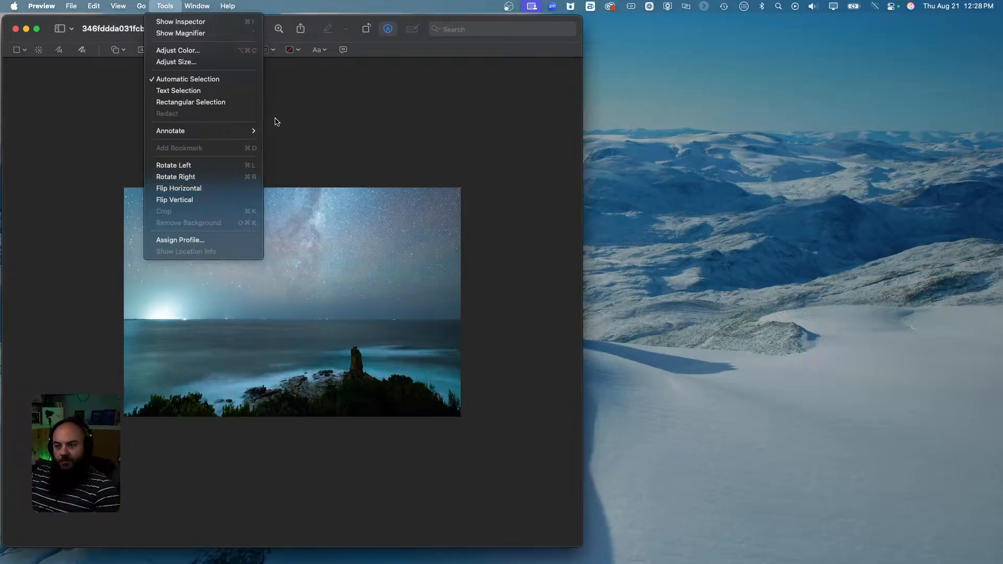
pyautogui.click(199, 62)
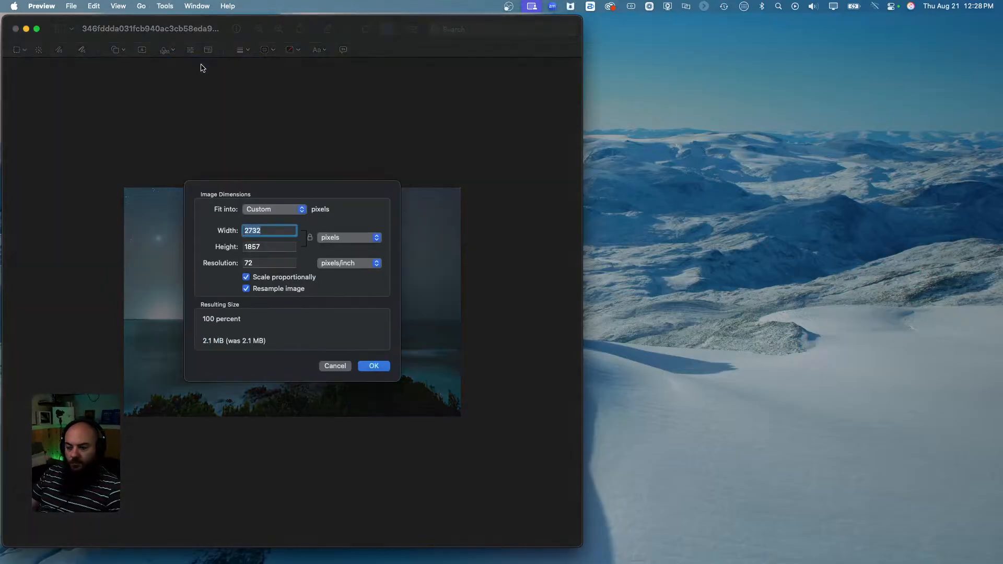
pyautogui.write('1920')
pyautogui.press('Return')
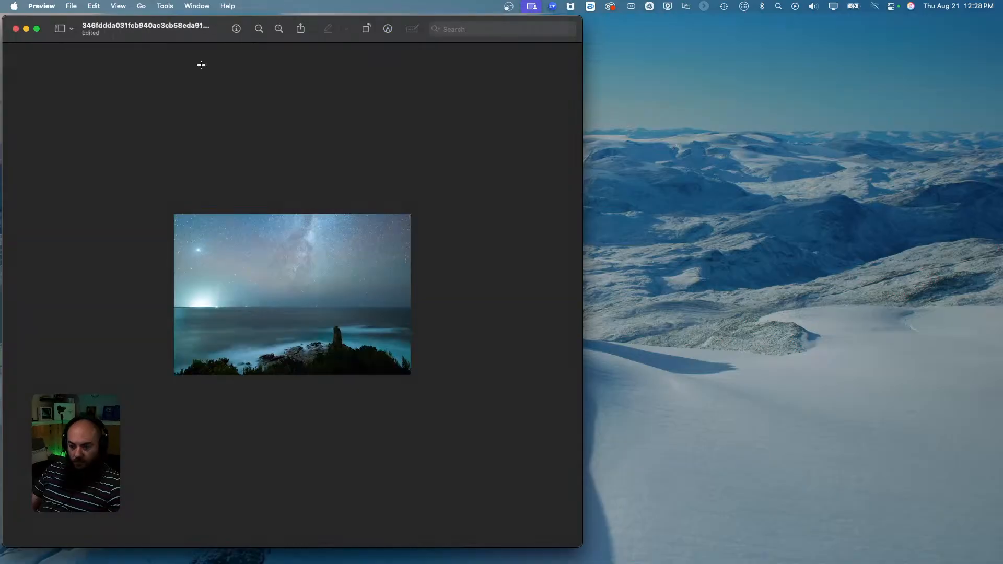
pyautogui.press('super+s')
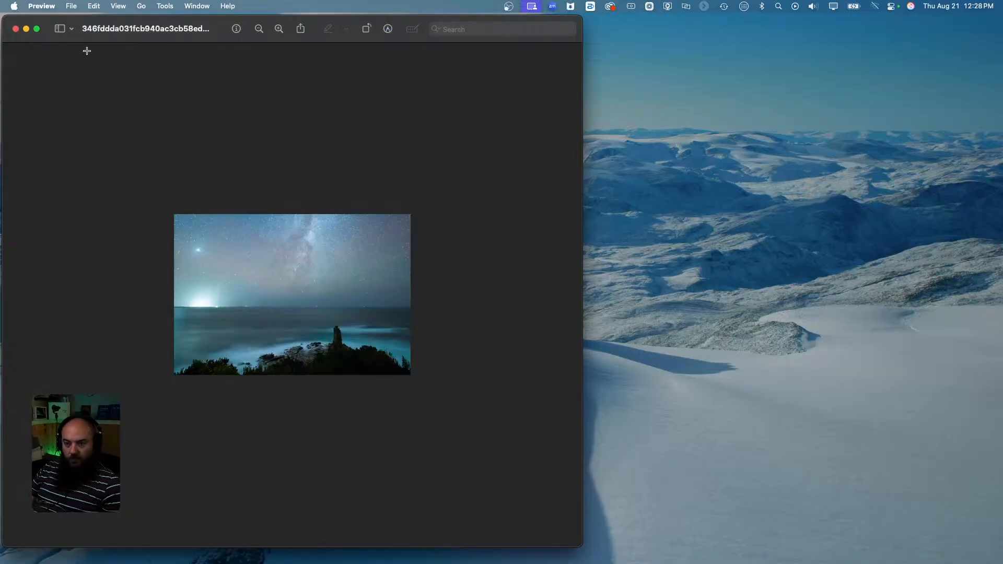
pyautogui.click(15, 29)
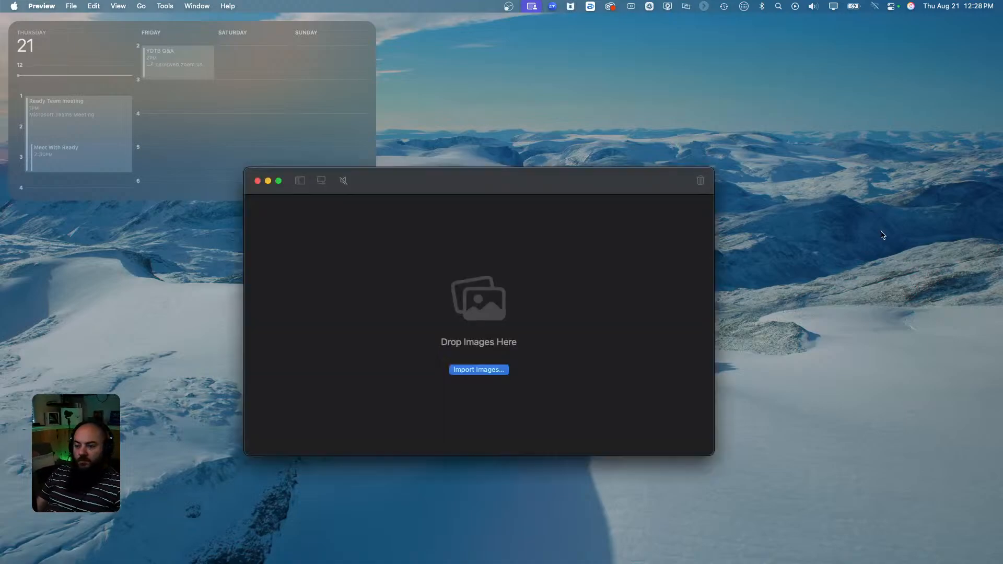
# Import the cropped starry-sky photo into Squash, export it as WebP 'cosmere-perspective', and close Squash.
pyautogui.click(474, 369)
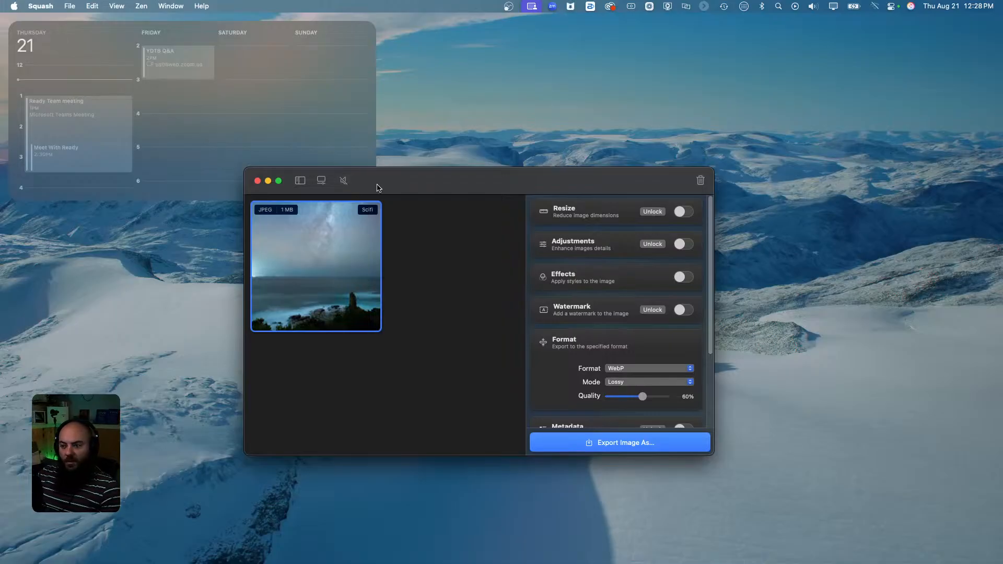
pyautogui.click(623, 443)
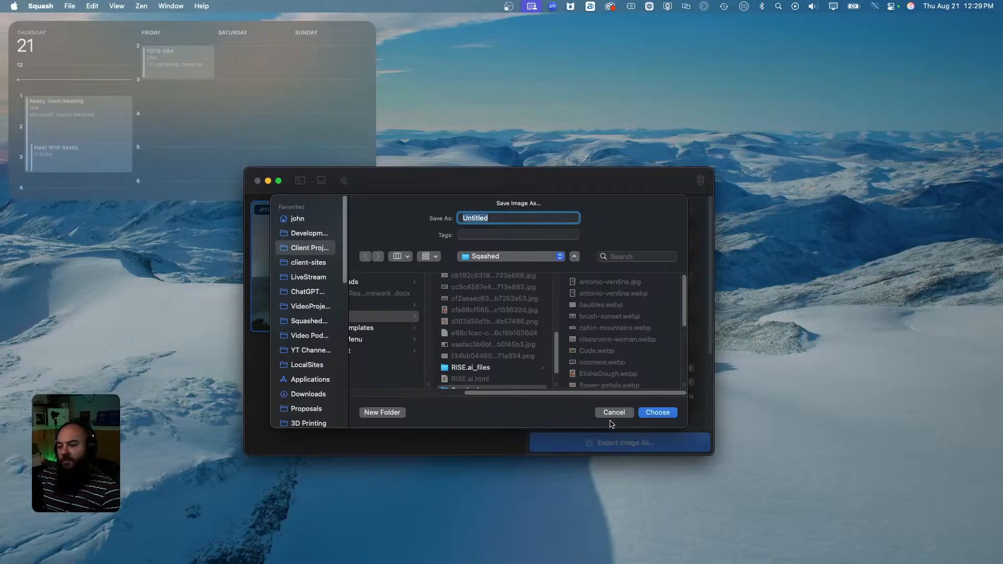
pyautogui.write('com')
pyautogui.write('mee')
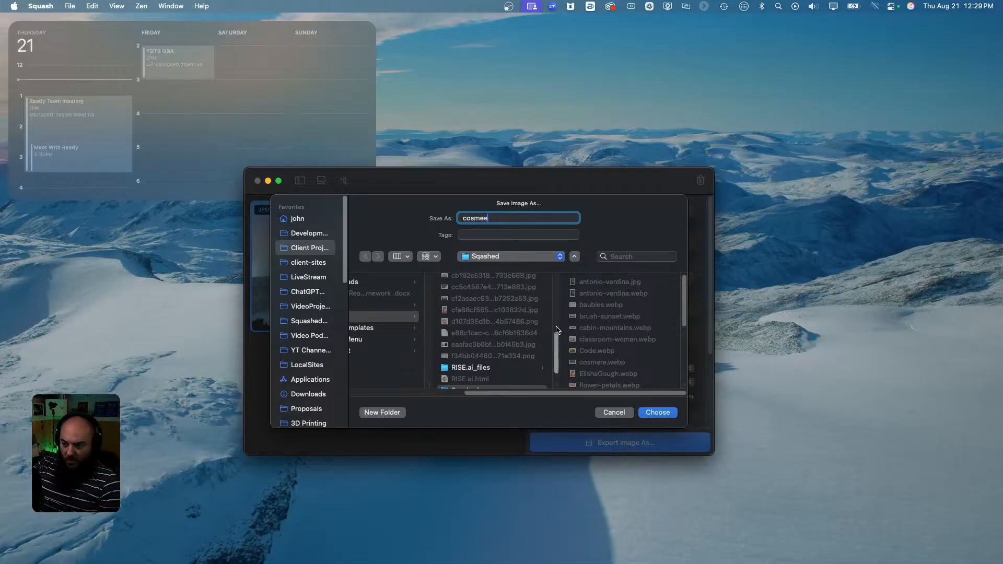
pyautogui.press('BackSpace')
pyautogui.write('re-perspective')
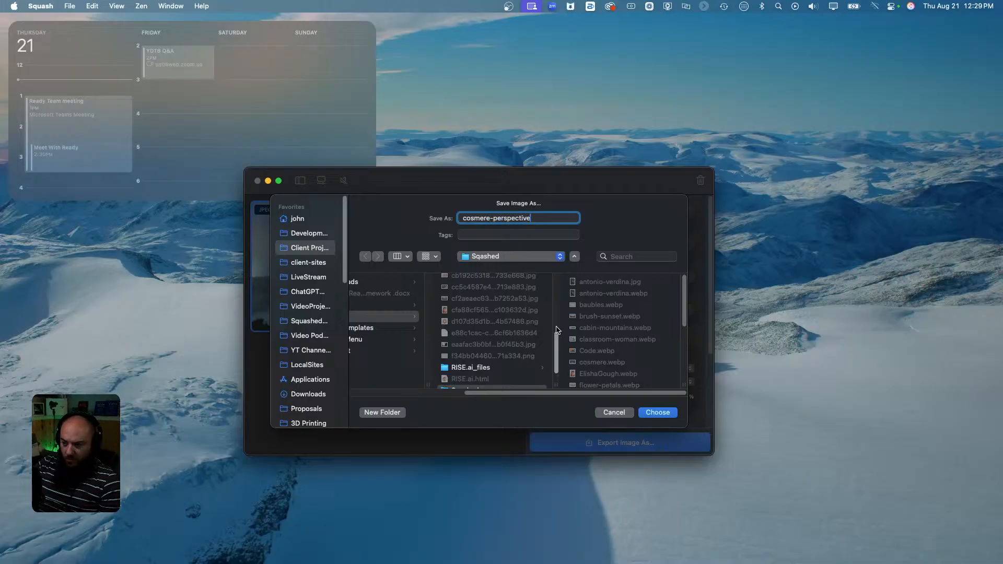
pyautogui.press('Return')
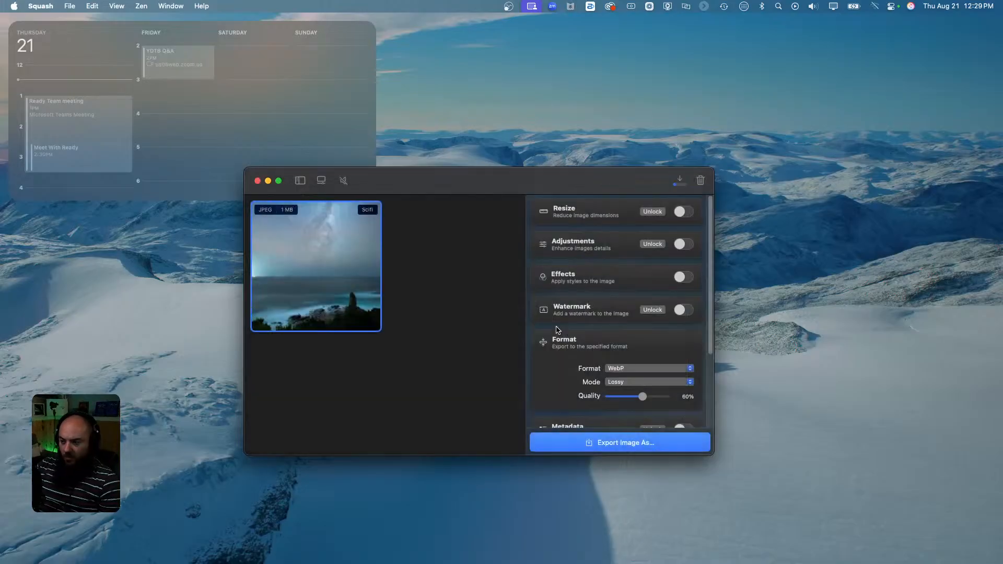
pyautogui.click(643, 443)
pyautogui.click(624, 413)
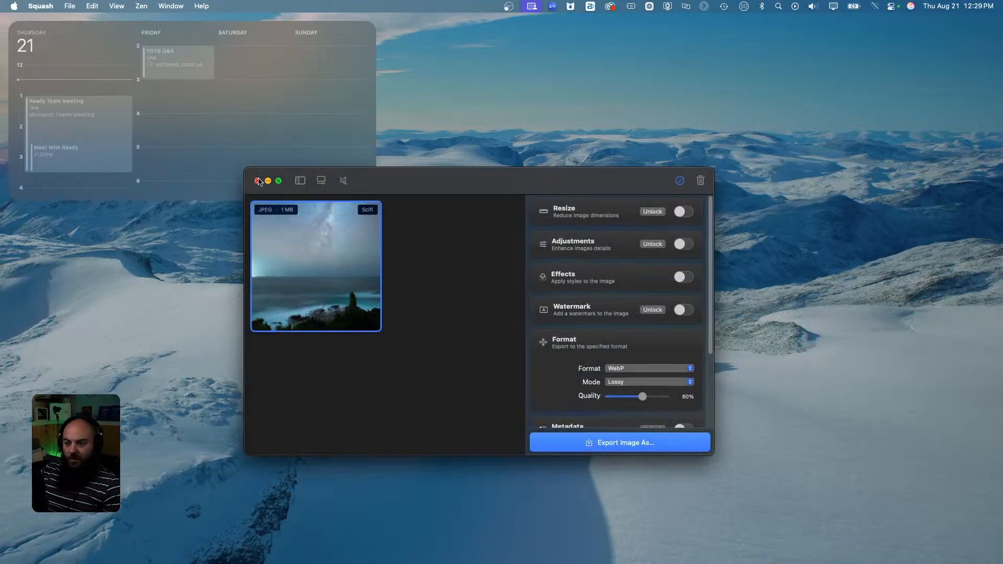
pyautogui.click(258, 180)
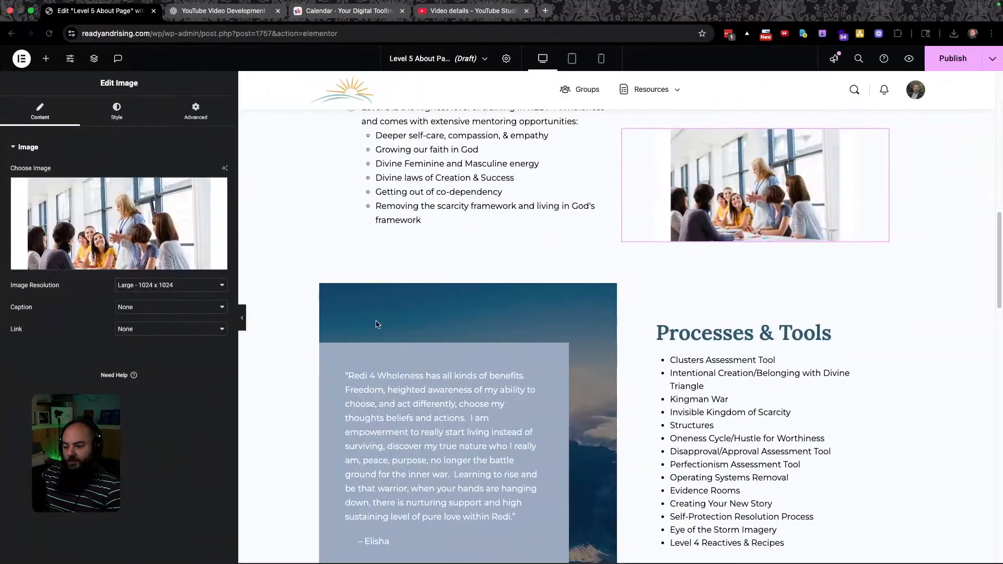
# Upload cosmere-perspective.webp and set it as the testimonial container's background image.
pyautogui.click(325, 290)
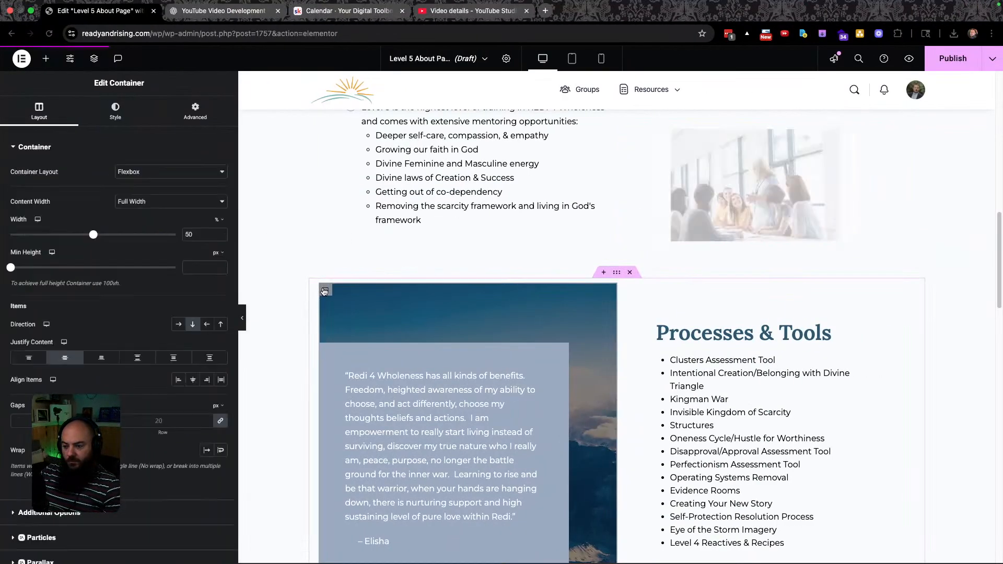
pyautogui.click(115, 111)
pyautogui.click(129, 303)
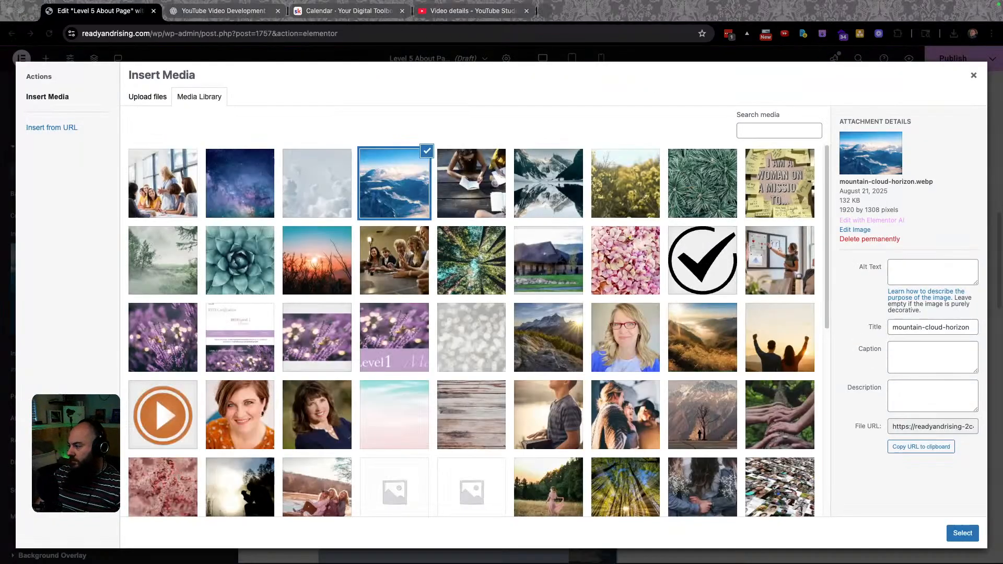
pyautogui.moveTo(874, 1); pyautogui.dragTo(709, 284)
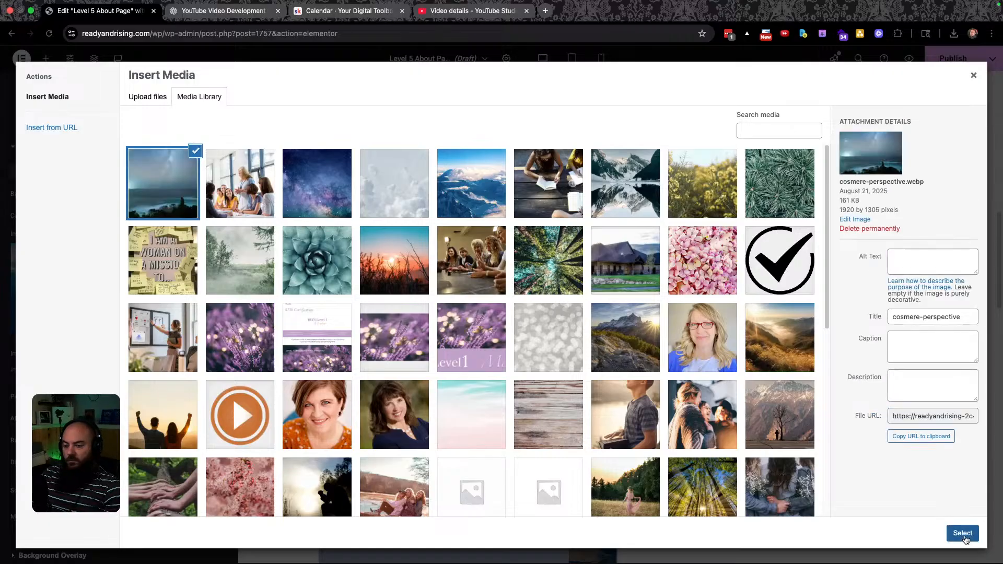
pyautogui.click(962, 534)
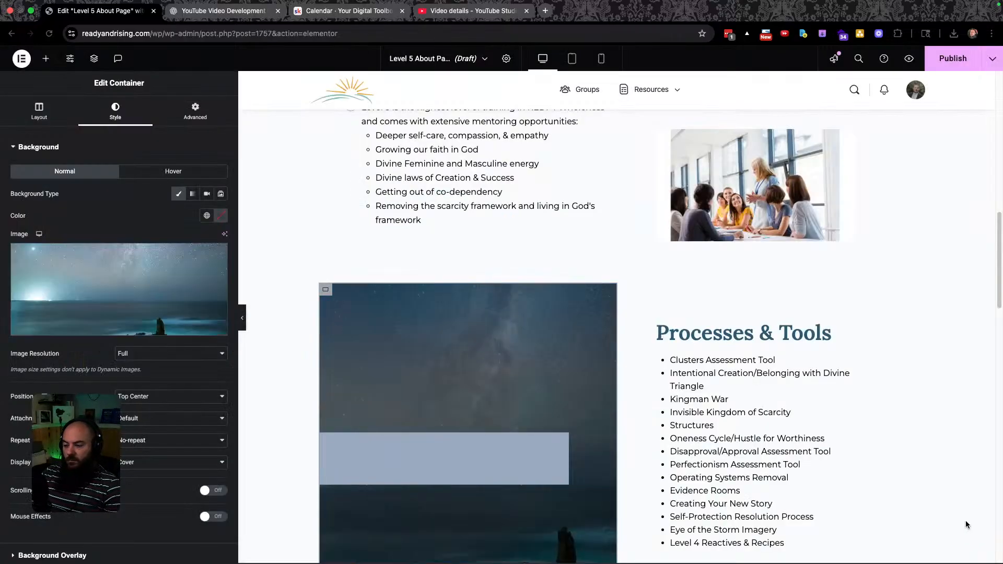
# Compare the testimonial quote with the Figma design, select the quote paragraph, and open a new tab.
pyautogui.scroll(-3, 932, 385)
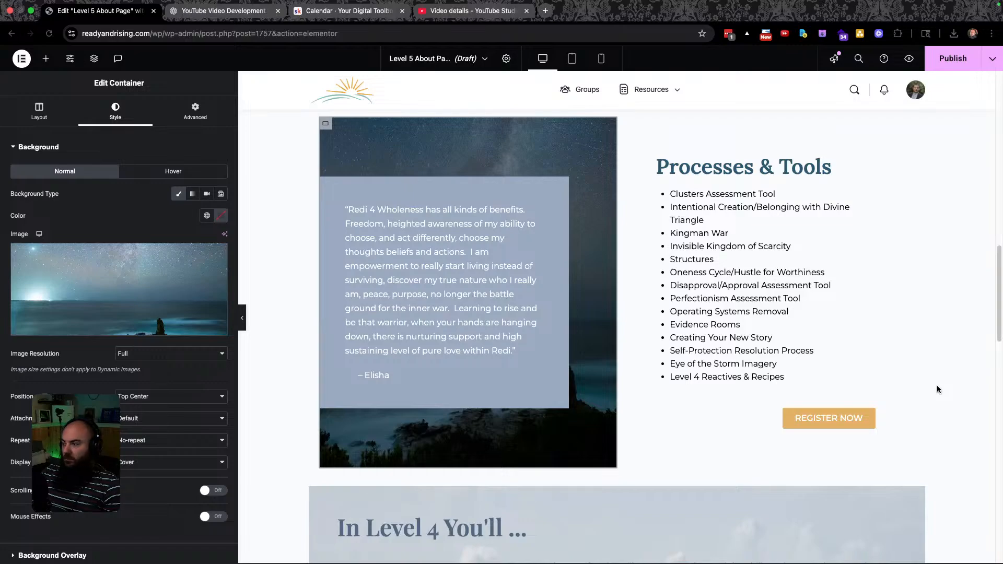
pyautogui.scroll(3, 918, 349)
pyautogui.scroll(-2, 917, 348)
pyautogui.hotkey('ctrl', 'Left')
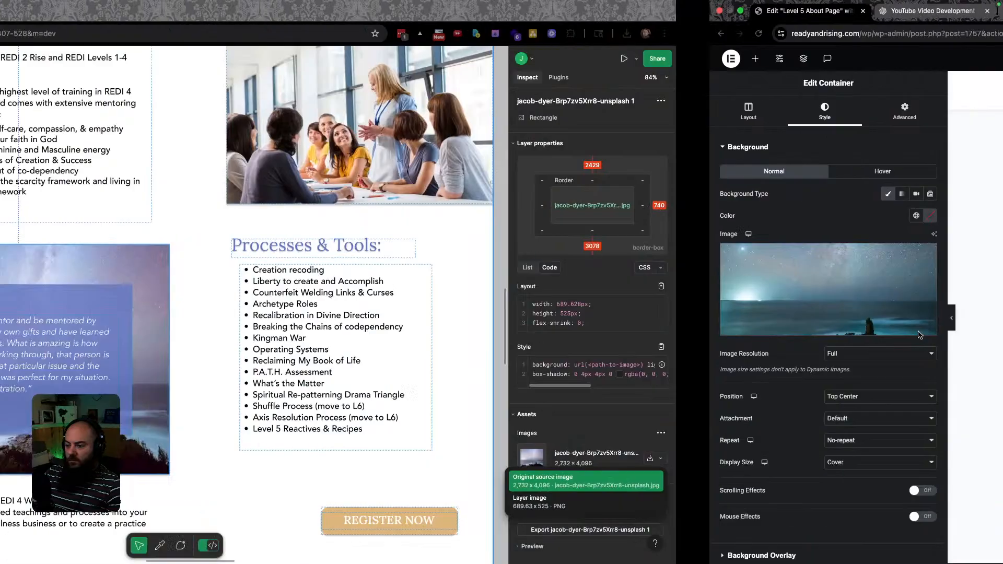
pyautogui.hotkey('ctrl', 'Right')
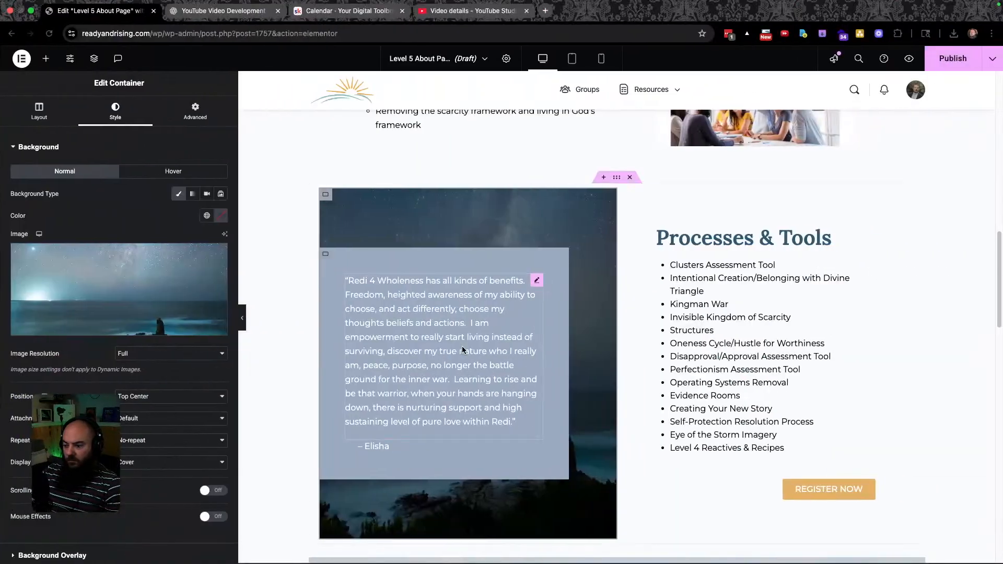
pyautogui.hotkey('ctrl', 'Left')
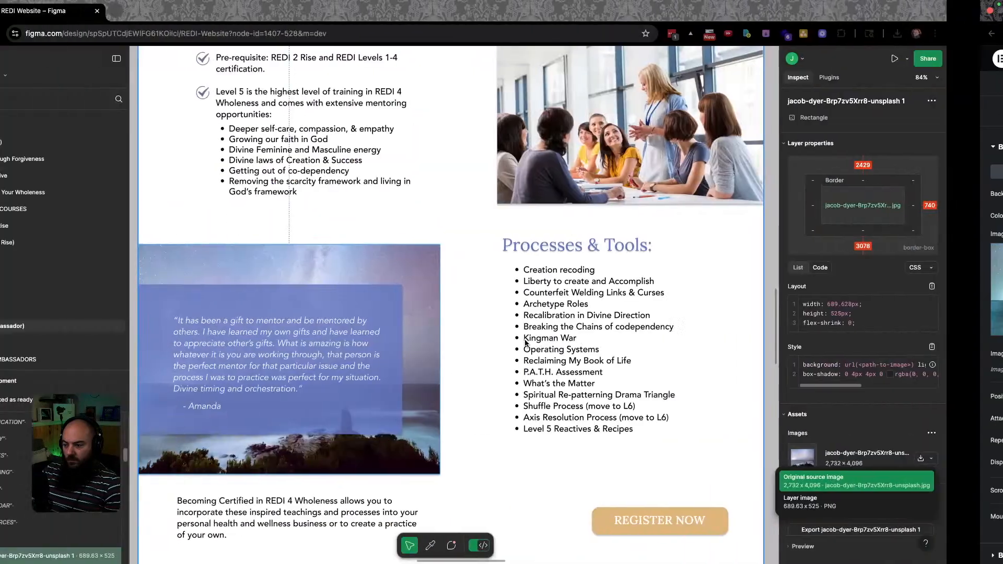
pyautogui.click(288, 340)
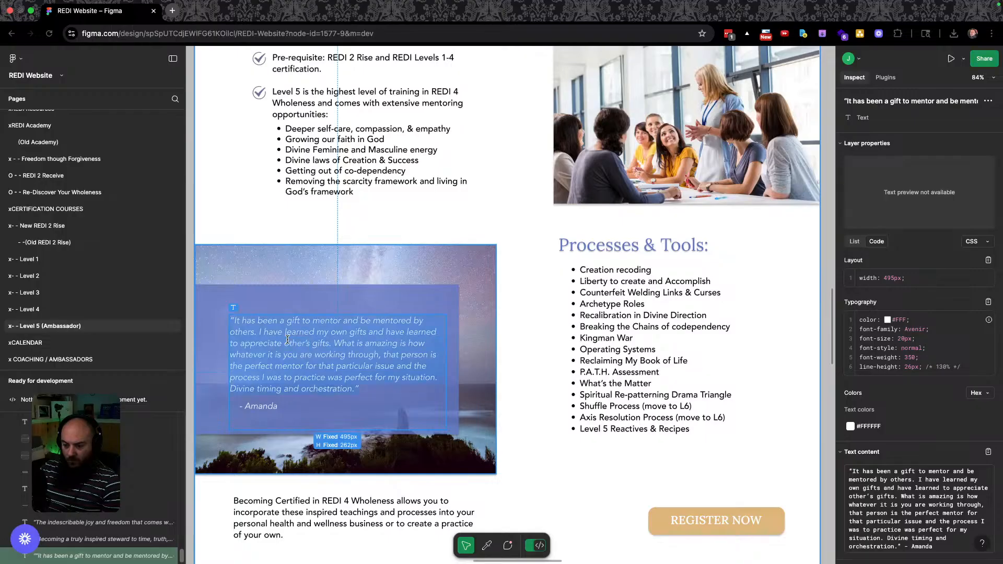
pyautogui.hotkey('ctrl', 'Right')
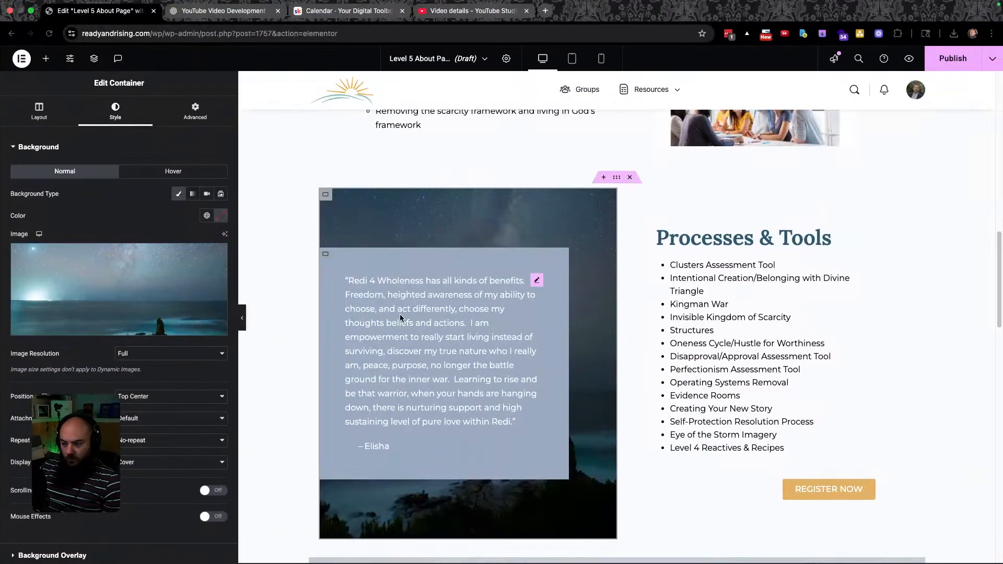
pyautogui.tripleClick(410, 310)
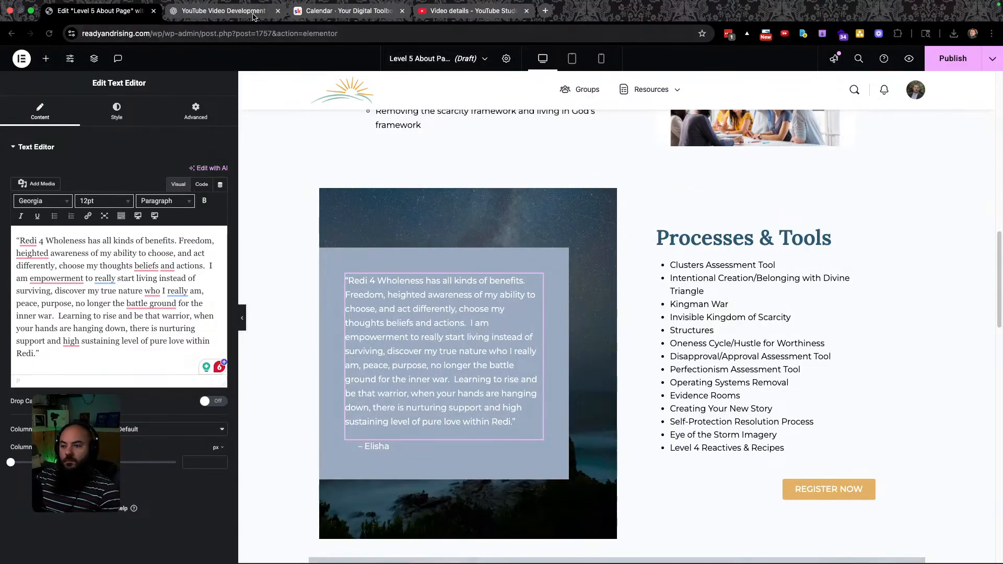
pyautogui.click(546, 10)
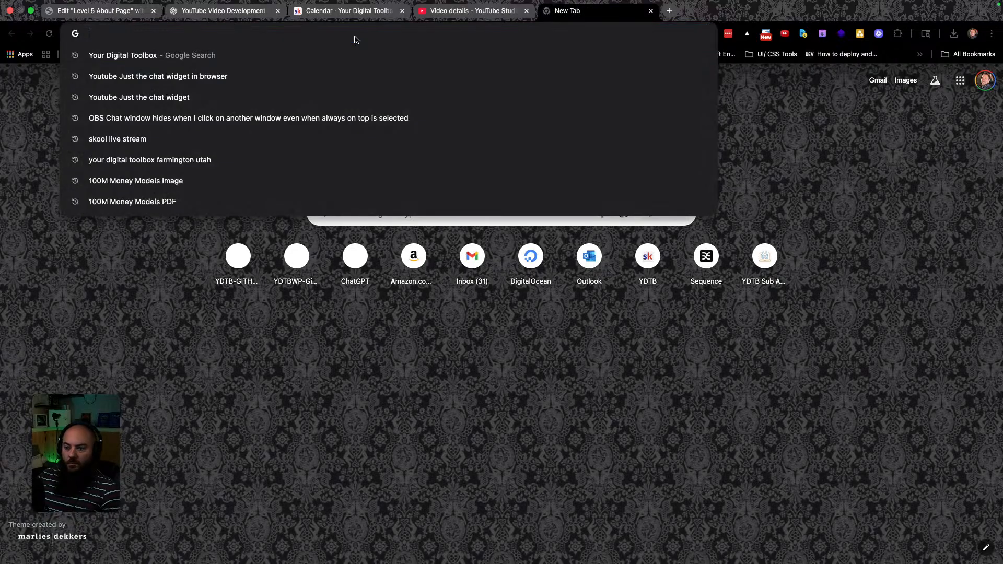
# Reply 'Good Catch! no, its at 3pm' to the member's Q&A-time direct message, then close the chat.
pyautogui.click(348, 15)
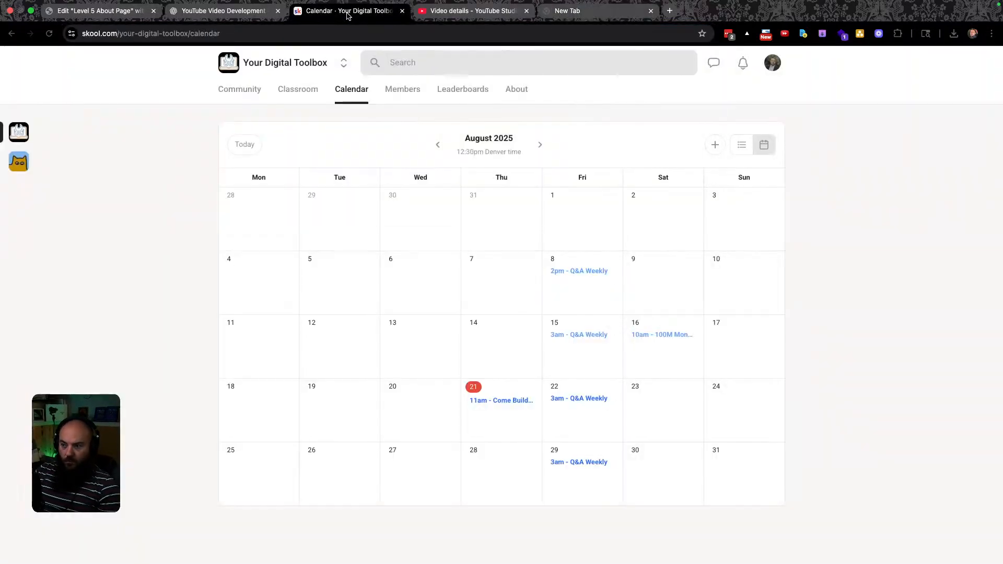
pyautogui.click(719, 64)
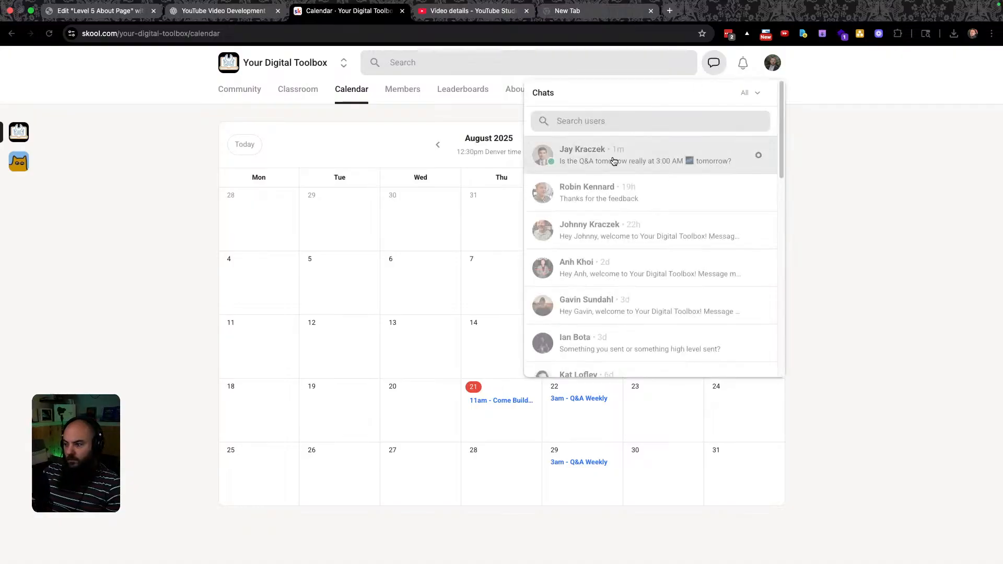
pyautogui.click(611, 161)
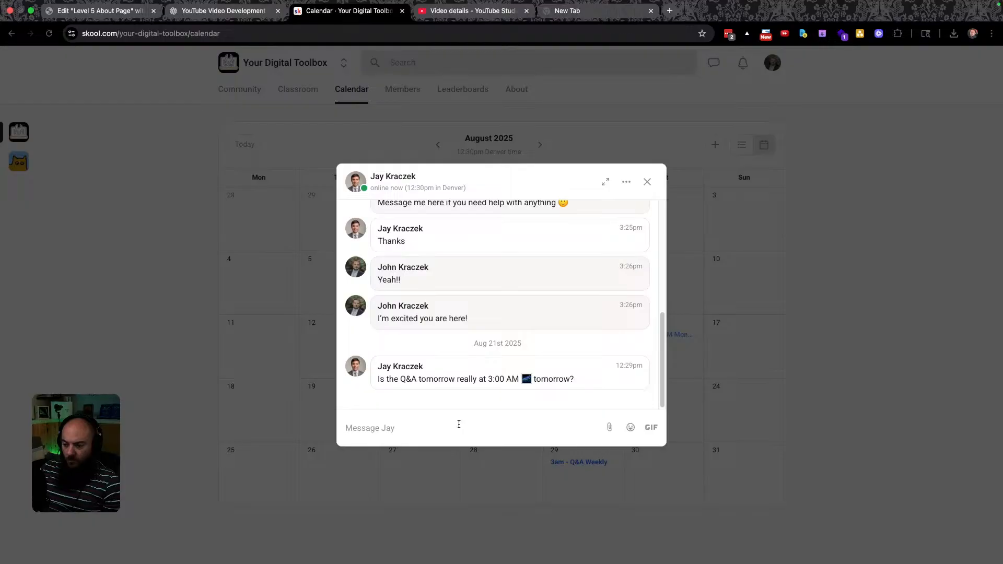
pyautogui.write('Go')
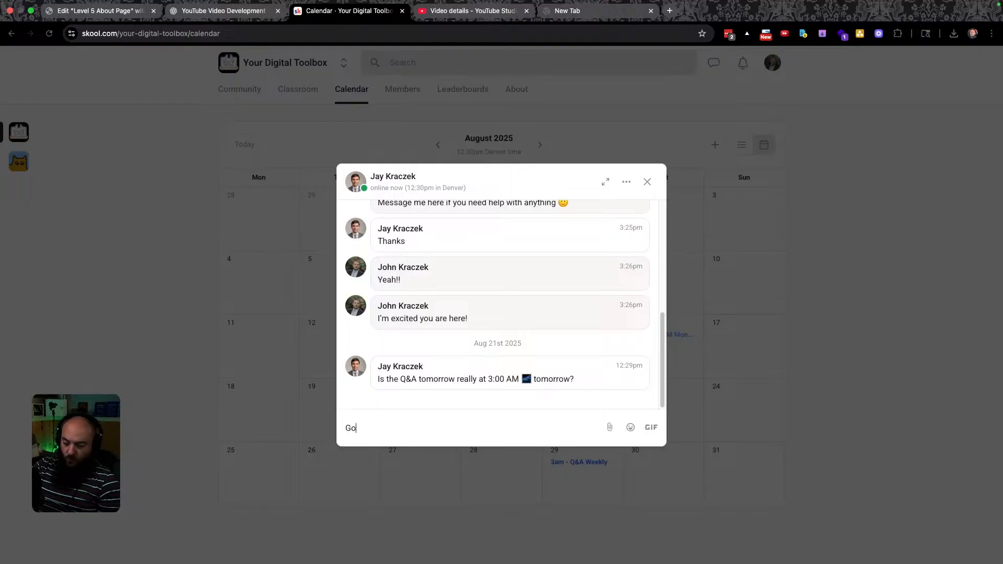
pyautogui.write('od Catch! no, its a')
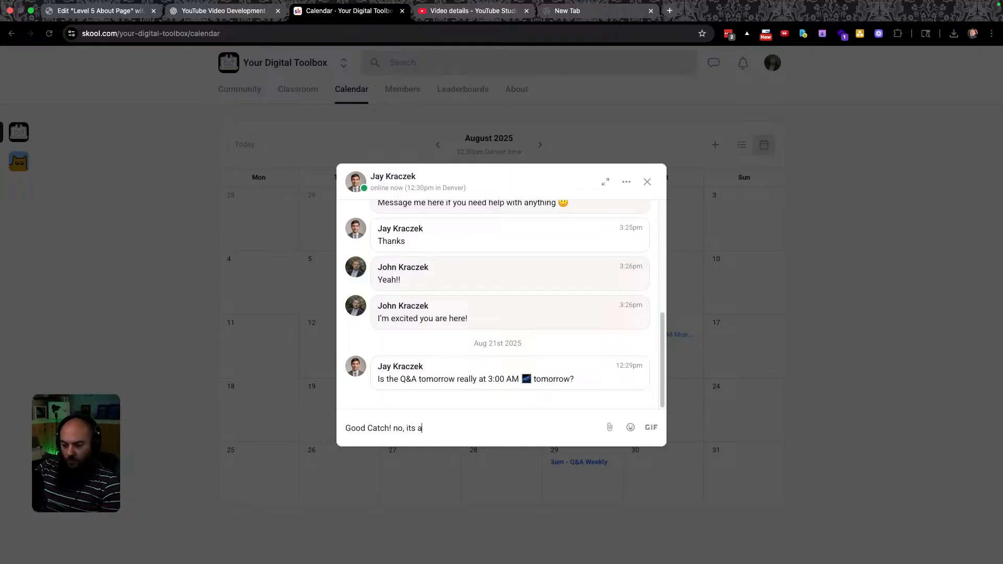
pyautogui.write('t 3pm')
pyautogui.press('Return')
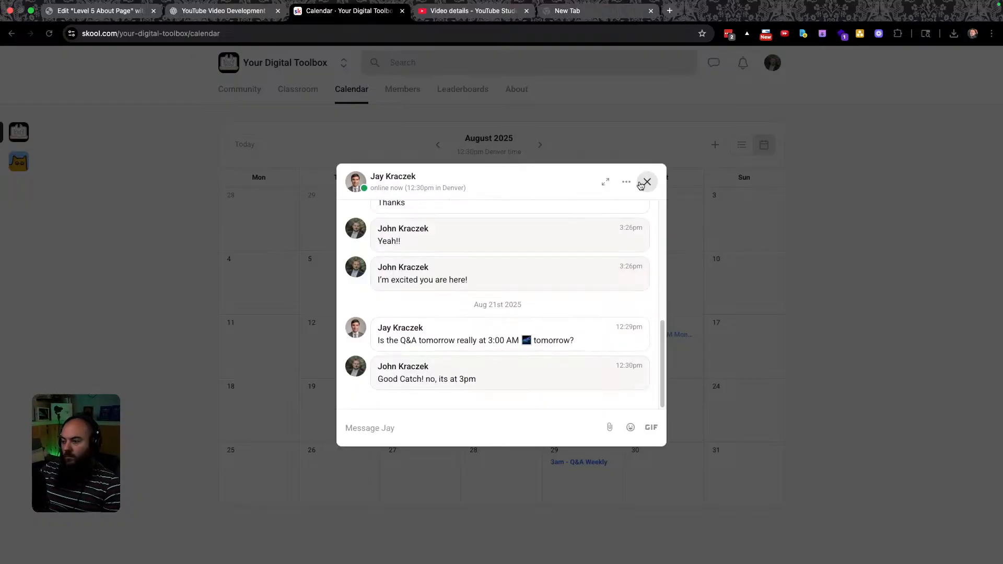
pyautogui.click(839, 239)
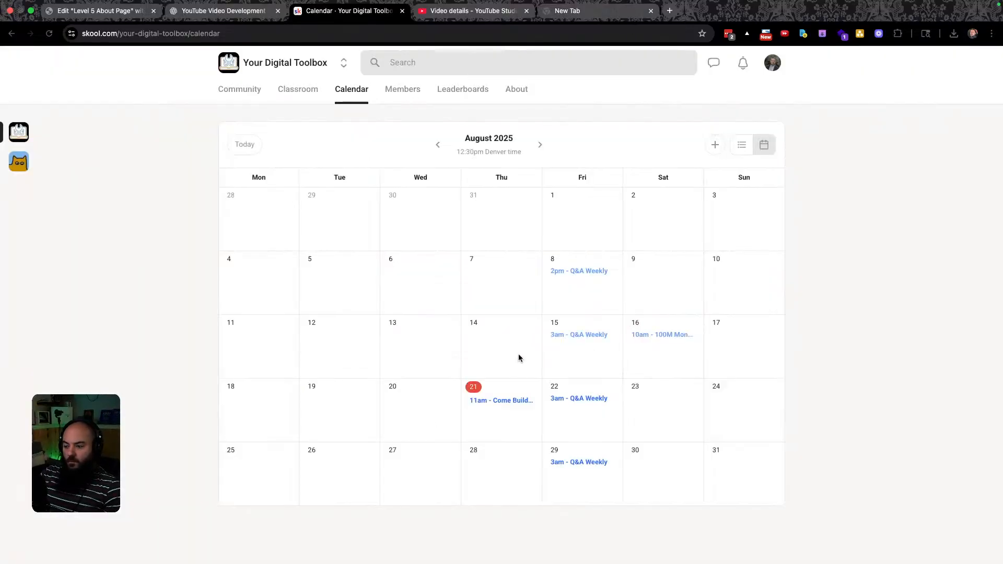
# Change the Q&A Weekly event's start time to 3pm for all events in the series and save.
pyautogui.click(583, 400)
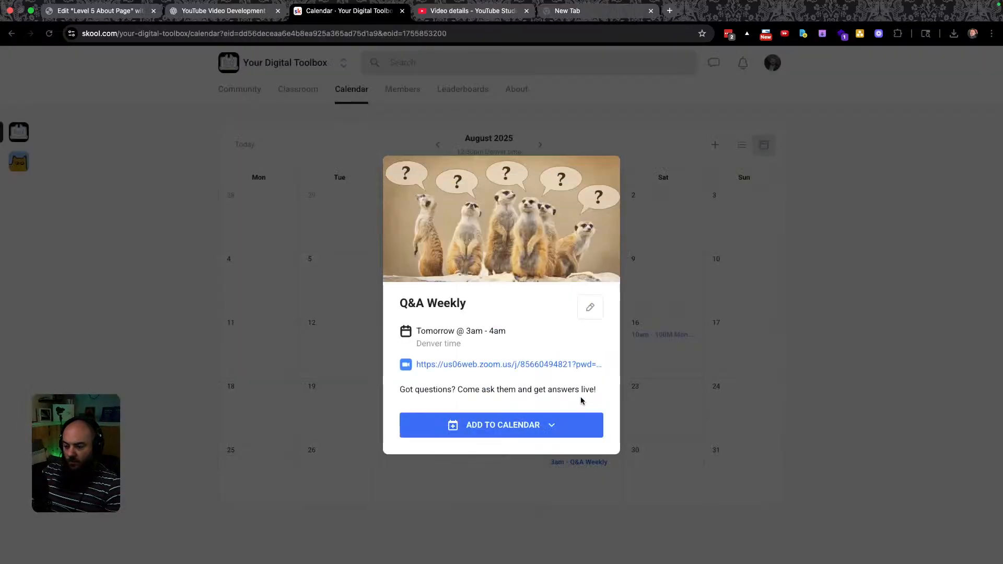
pyautogui.click(590, 306)
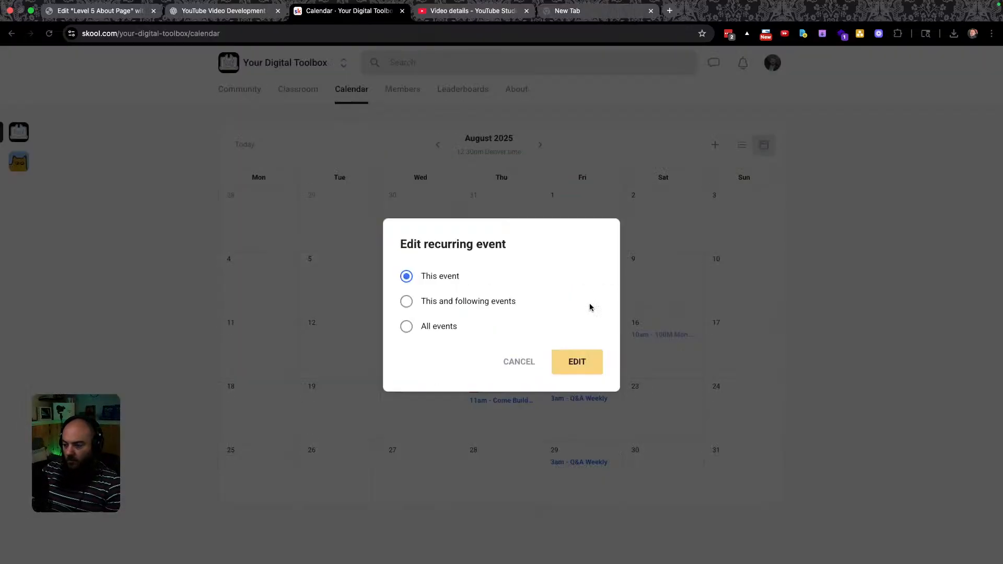
pyautogui.click(446, 300)
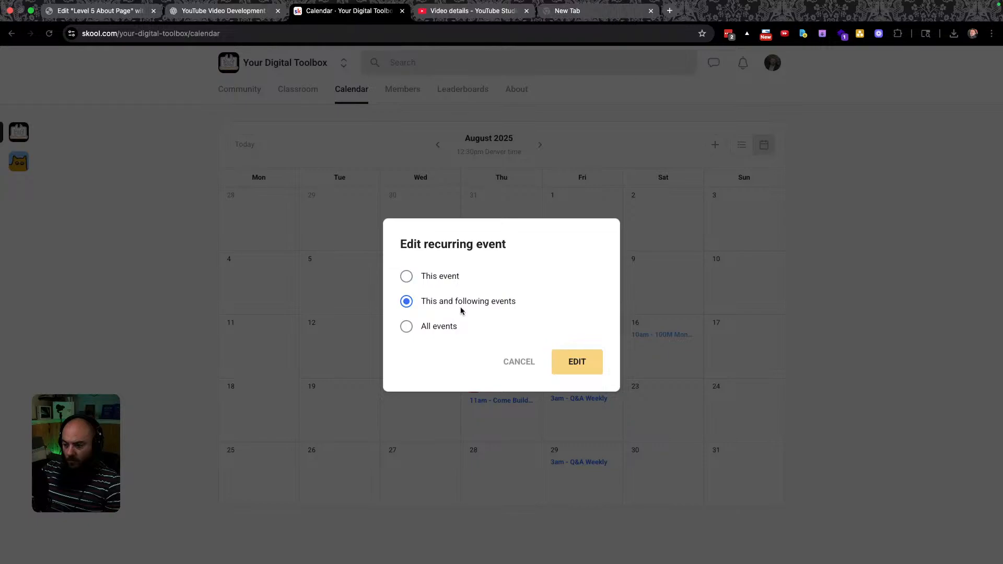
pyautogui.click(429, 329)
pyautogui.click(577, 363)
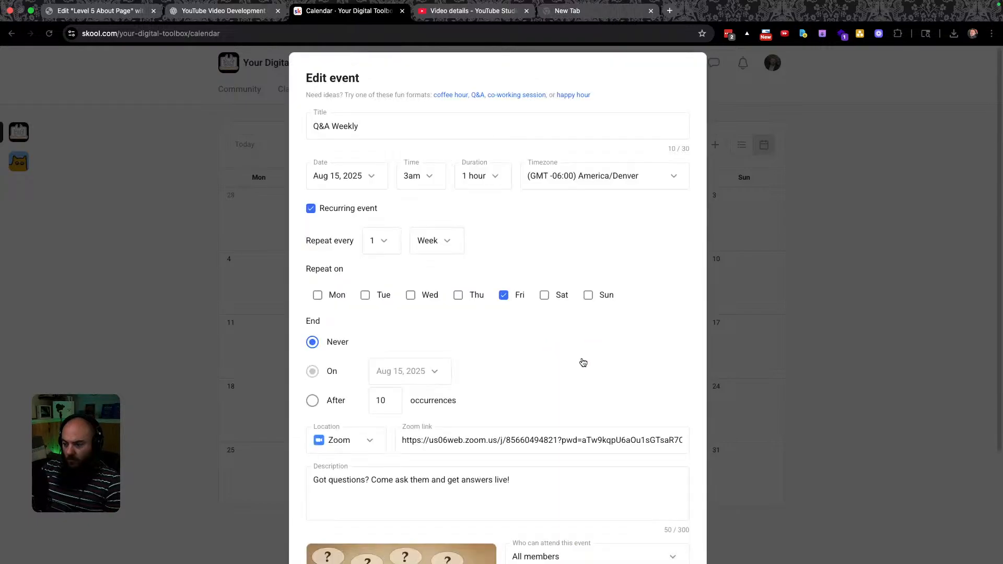
pyautogui.click(423, 184)
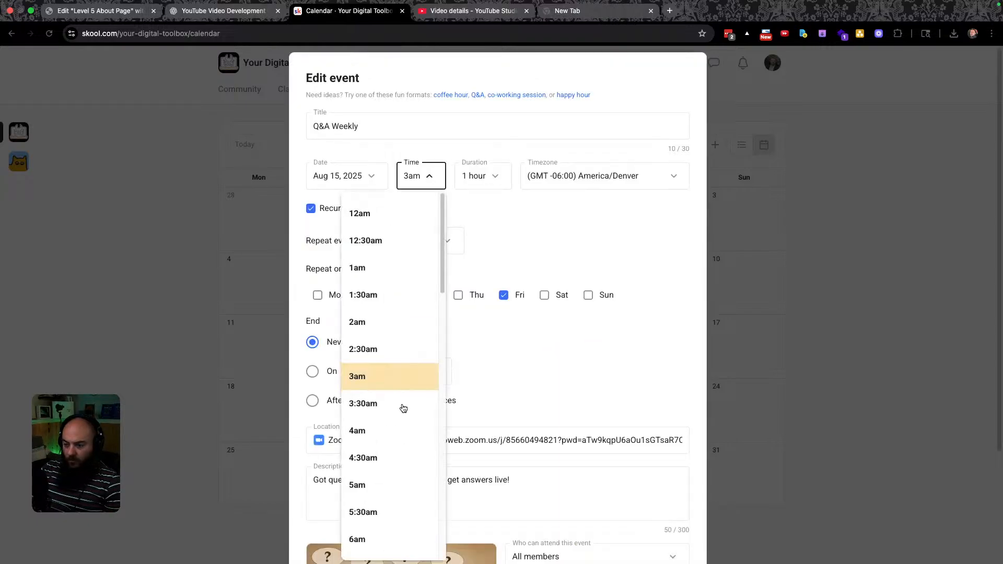
pyautogui.scroll(-10, 400, 407)
pyautogui.scroll(-3, 403, 453)
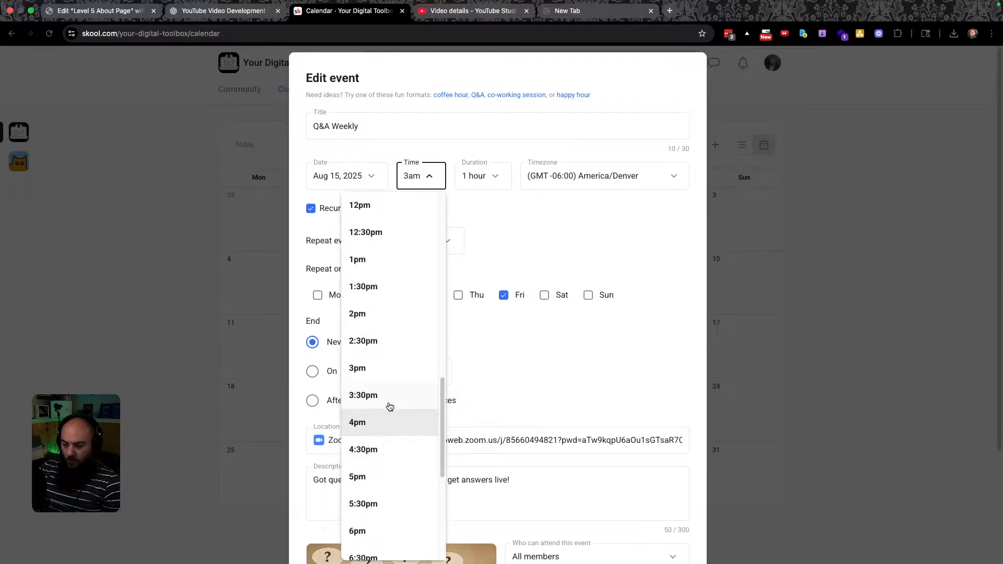
pyautogui.click(388, 368)
pyautogui.scroll(-3, 477, 501)
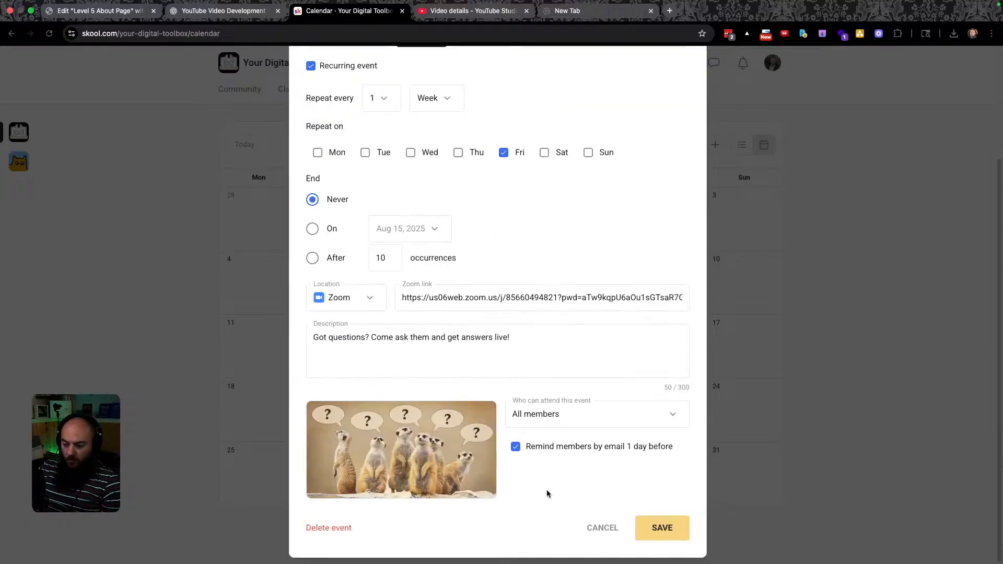
pyautogui.click(663, 529)
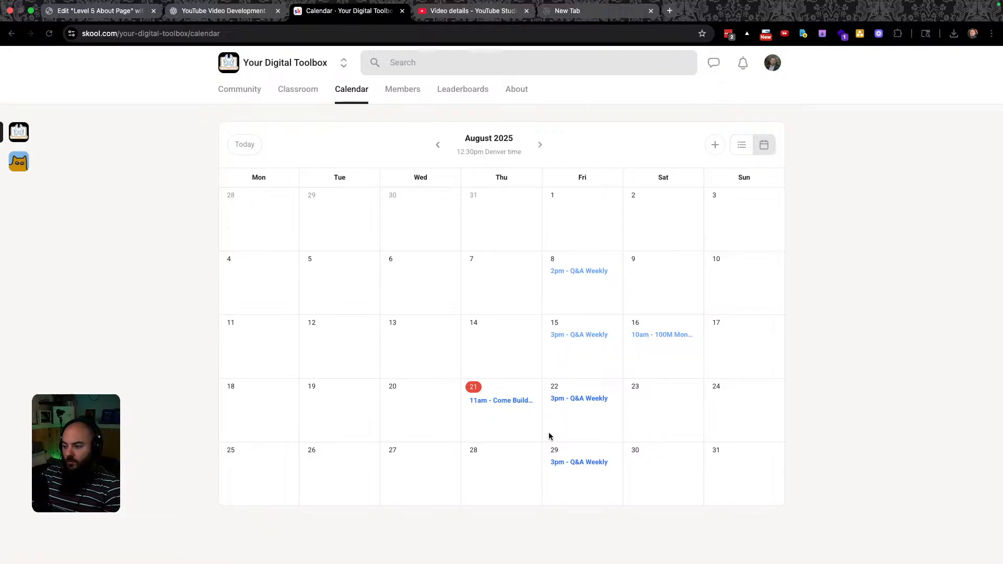
# Reply 'Should Be Fixed Now' in the member's Skool chat about the Q&A time.
pyautogui.click(711, 64)
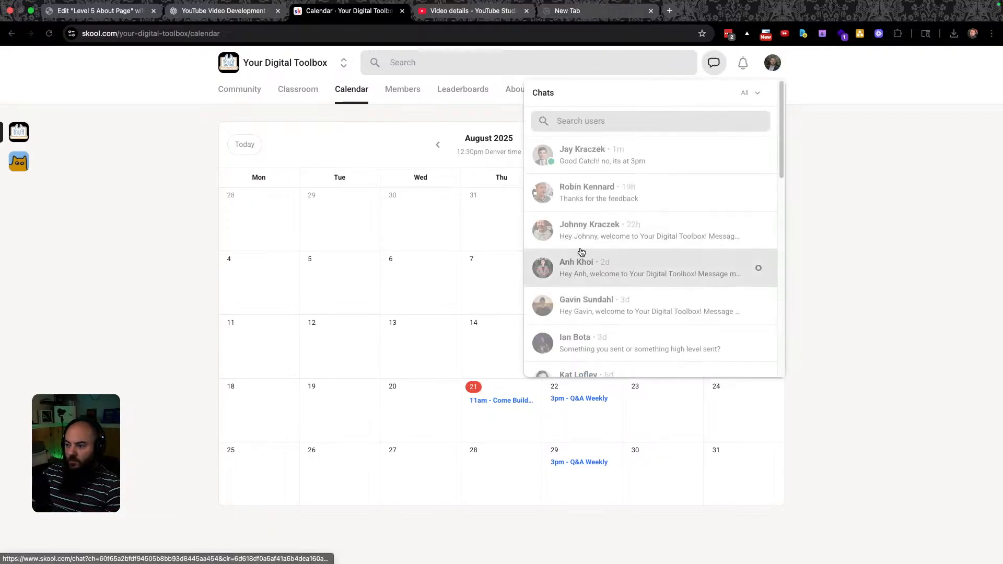
pyautogui.click(651, 156)
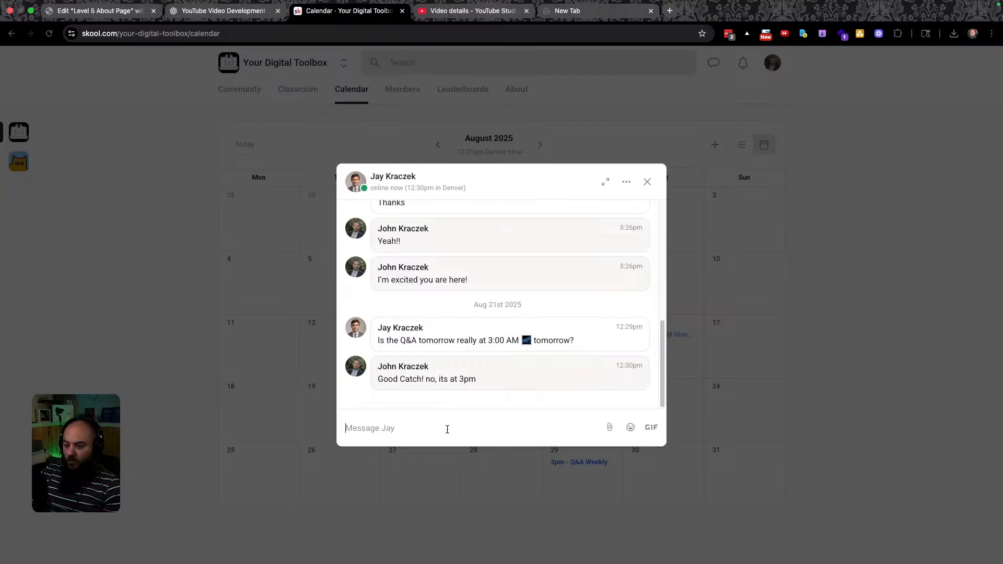
pyautogui.write('Should Be')
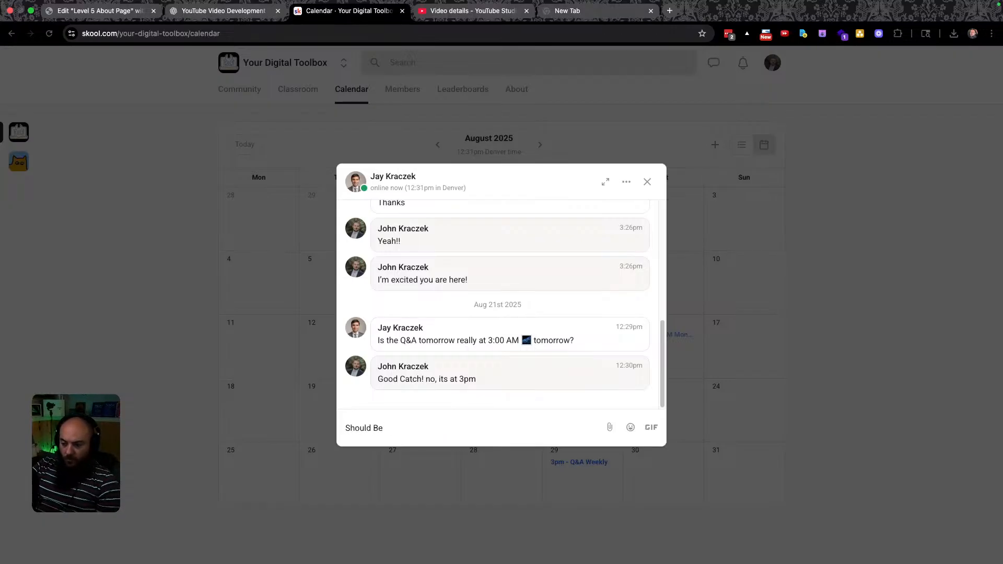
pyautogui.write(' Fixed Now')
pyautogui.press('Return')
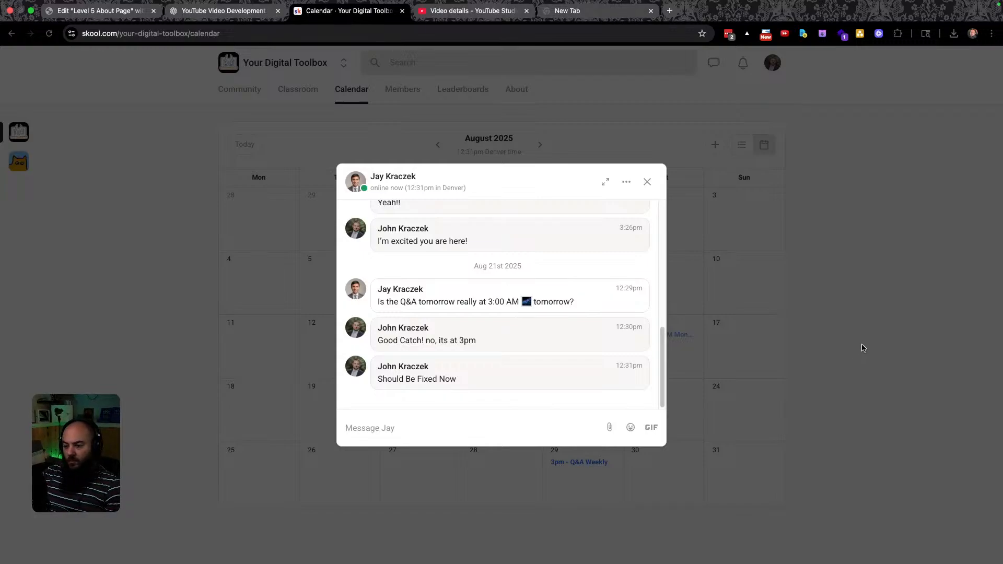
# Close the chat and the Calendar tab, returning to the Elementor page editor.
pyautogui.click(863, 348)
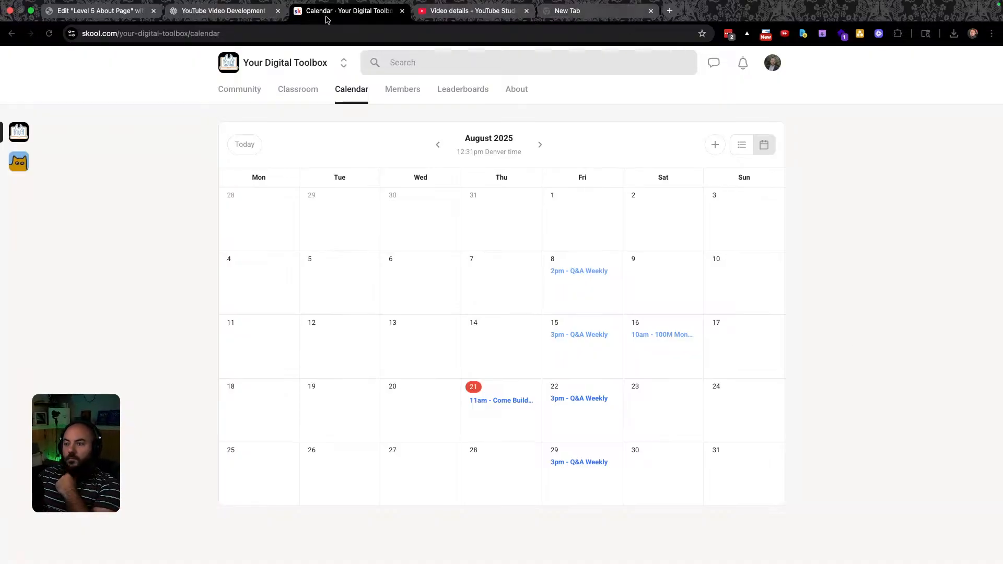
pyautogui.press('super+w')
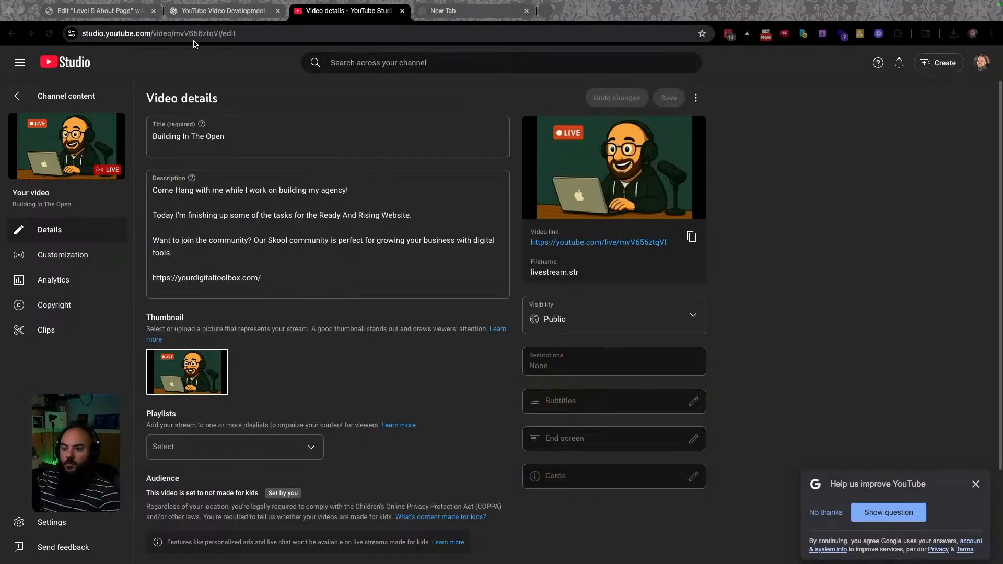
pyautogui.click(92, 10)
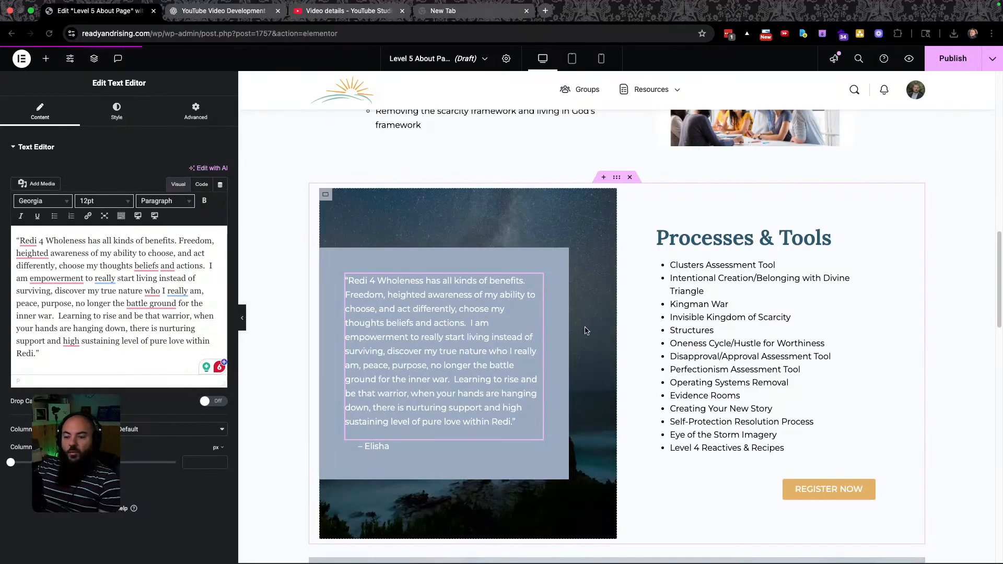
# Paste the Figma quote 'It has been a gift to mentor…' over the old testimonial text.
pyautogui.press('super+grave')
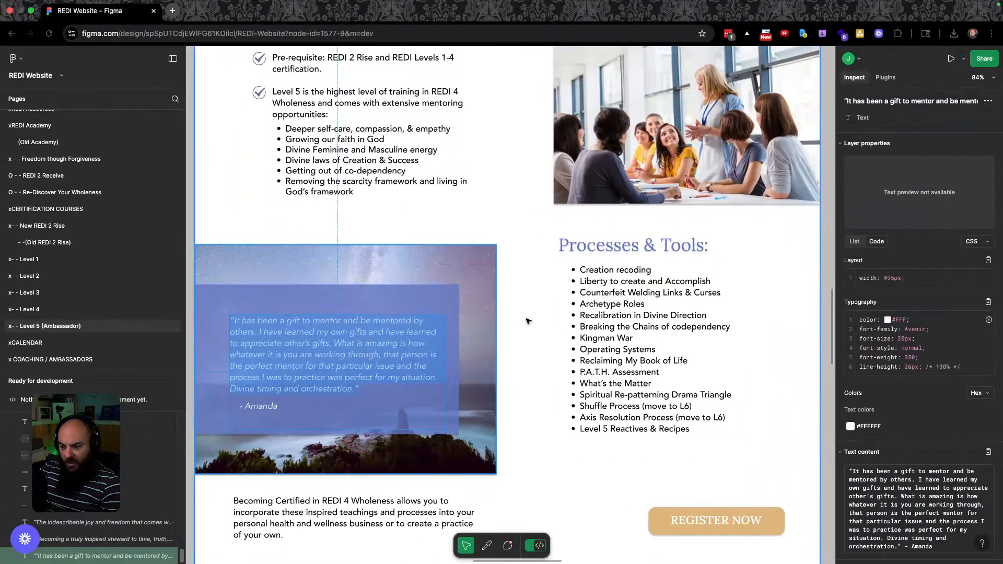
pyautogui.hotkey('ctrl', 'Right')
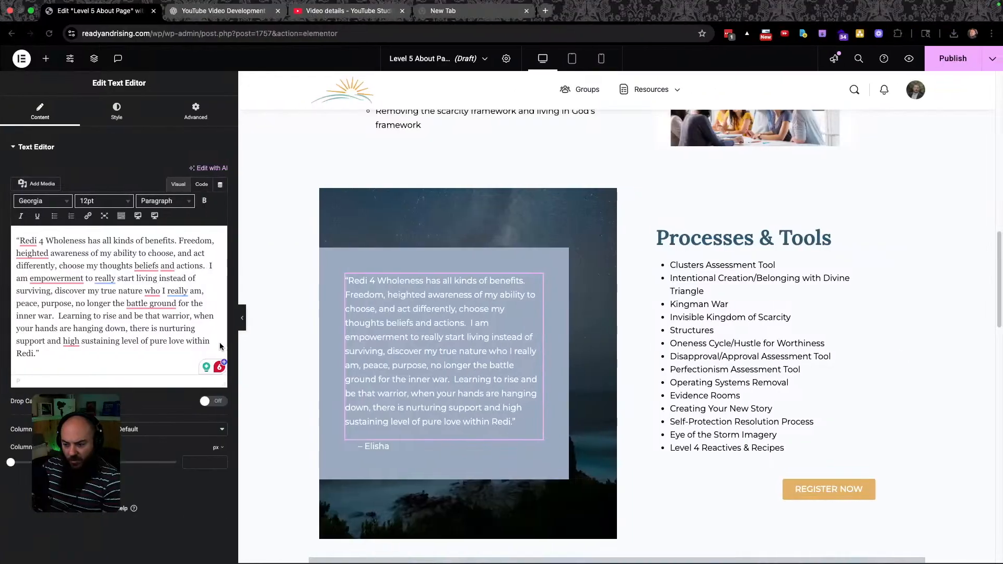
pyautogui.hotkey('ctrl', 'Left')
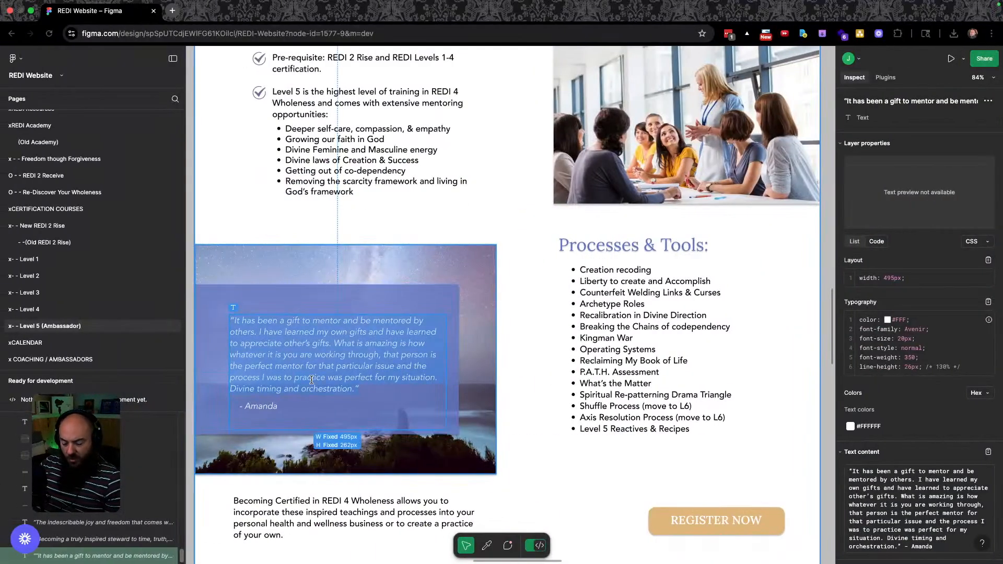
pyautogui.hotkey('ctrl', 'Right')
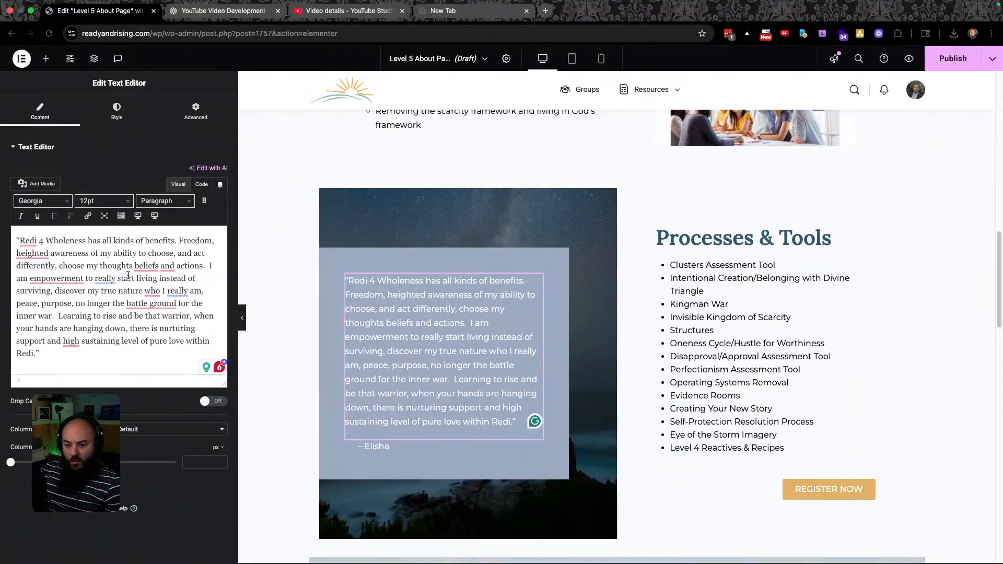
pyautogui.click(127, 275)
pyautogui.press('super+a')
pyautogui.write('"It has been a gift to mentor and be mentored by others. I have learned my own gifts and have learned to appreciate other’s gifts. What is amazing is how whatever it is you are working through, that person is the perfect mentor for that particular issue and the process I was to practice was perfect for my situation. Divine timing and orchestration."')
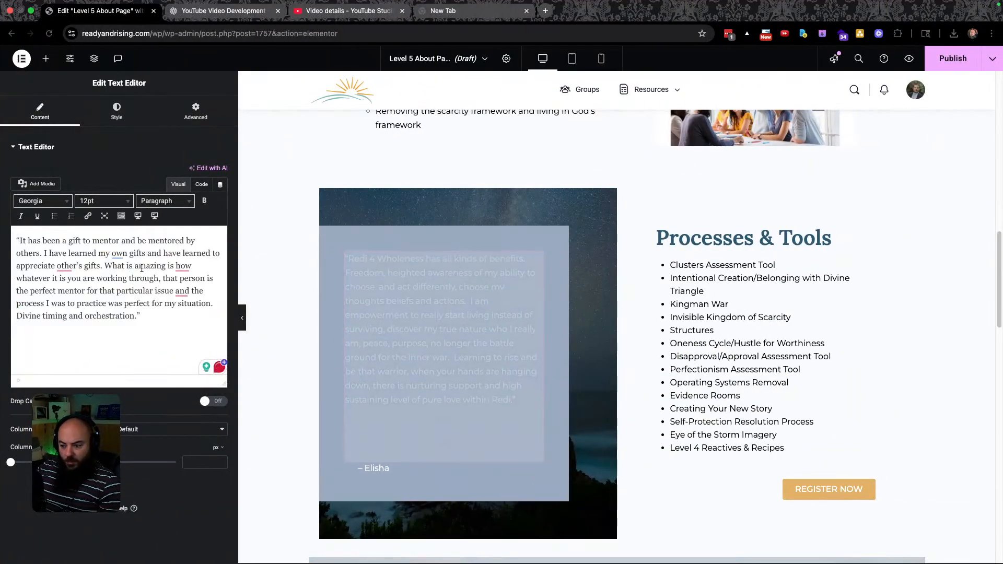
# Change the author line from Elisha to '- Amanda' as plain text without a bullet.
pyautogui.hotkey('ctrl', 'Left')
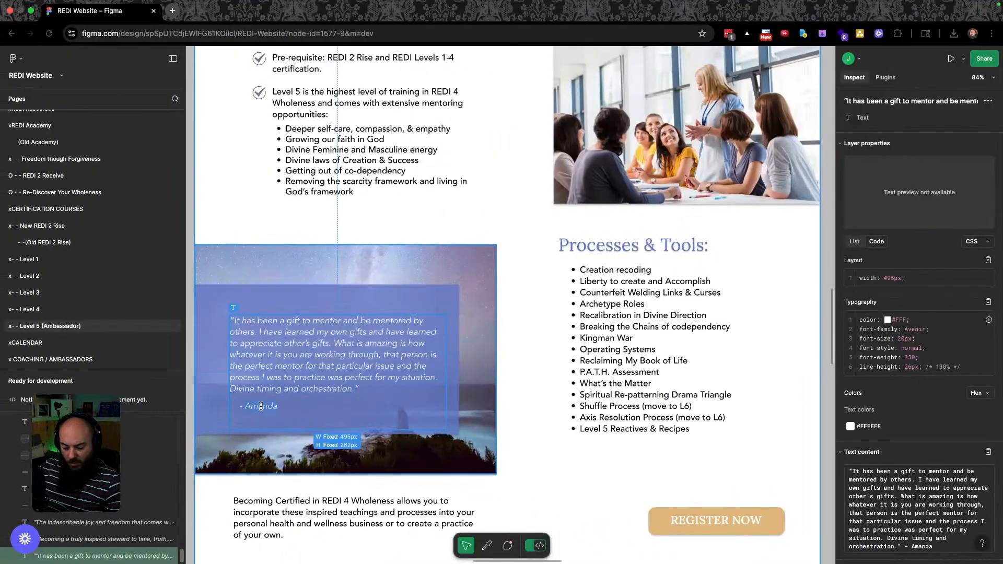
pyautogui.hotkey('ctrl', 'Right')
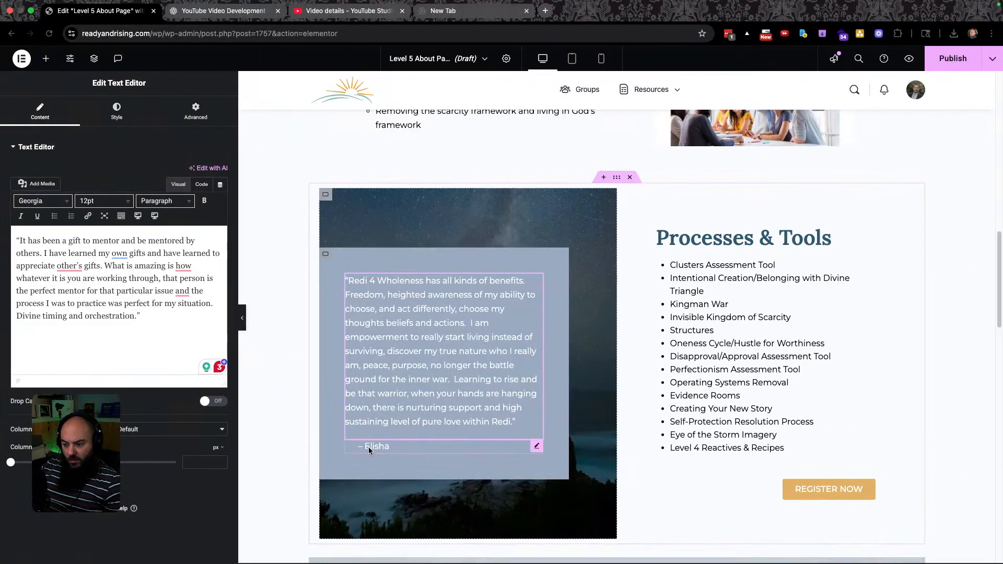
pyautogui.click(368, 447)
pyautogui.write('Amanda- Elisha')
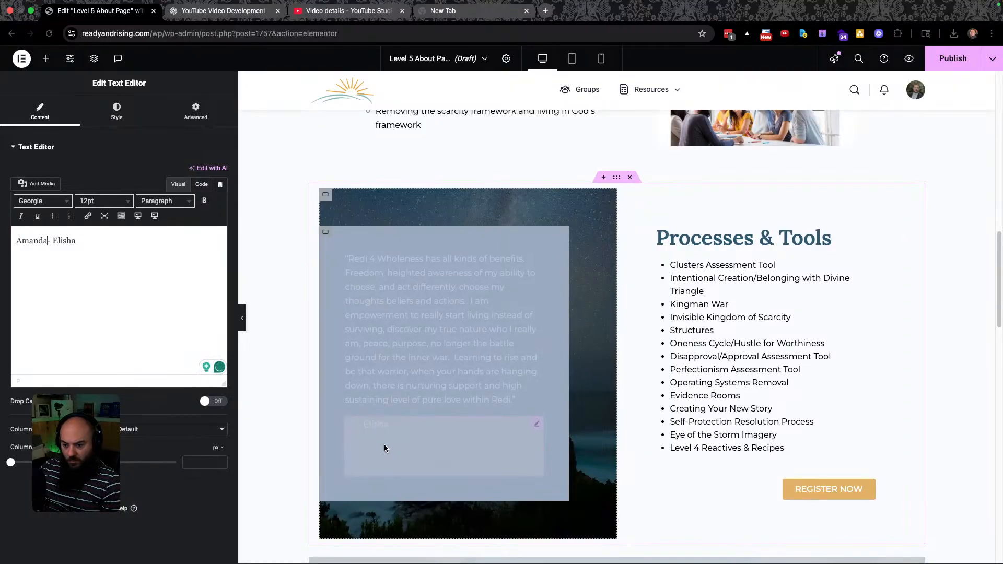
pyautogui.tripleClick(71, 253)
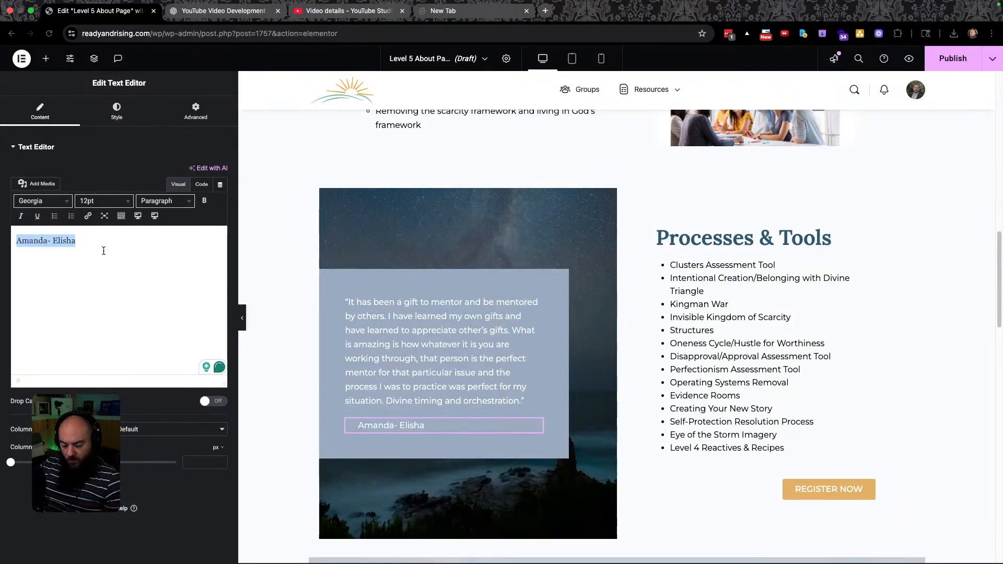
pyautogui.press('BackSpace')
pyautogui.write('- ')
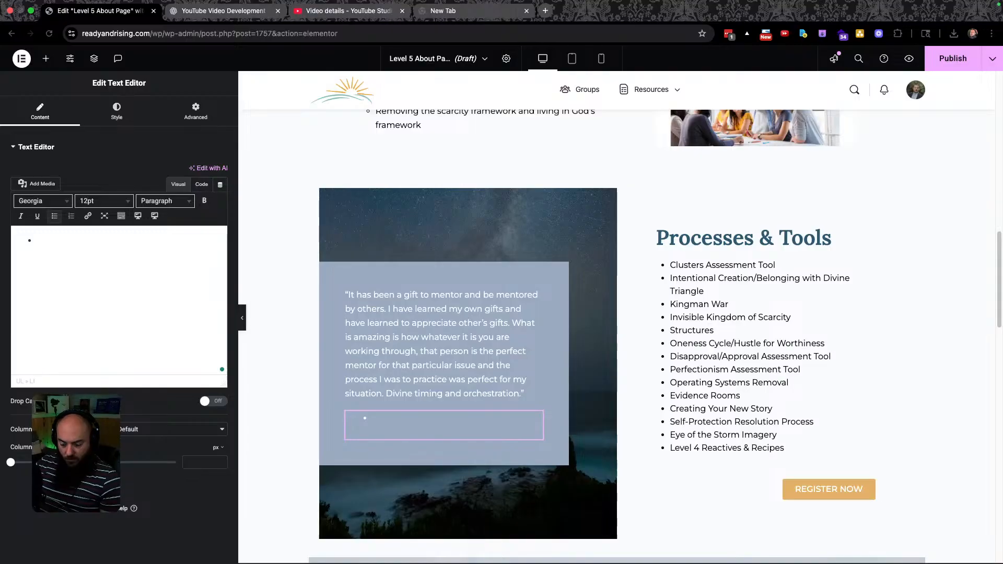
pyautogui.write('Amanda')
pyautogui.press('BackSpace')
pyautogui.write('-')
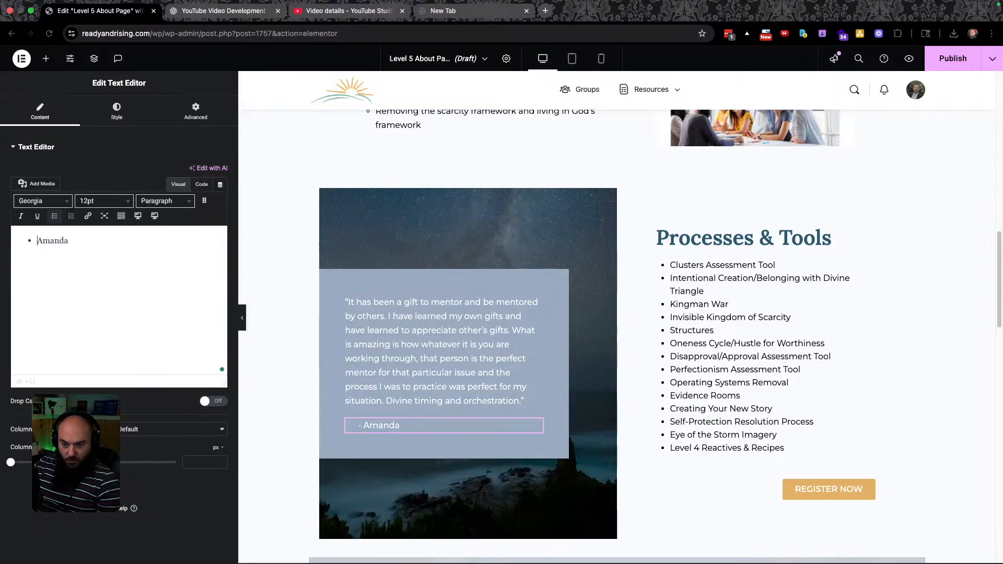
pyautogui.hotkey('ctrl', 'z')
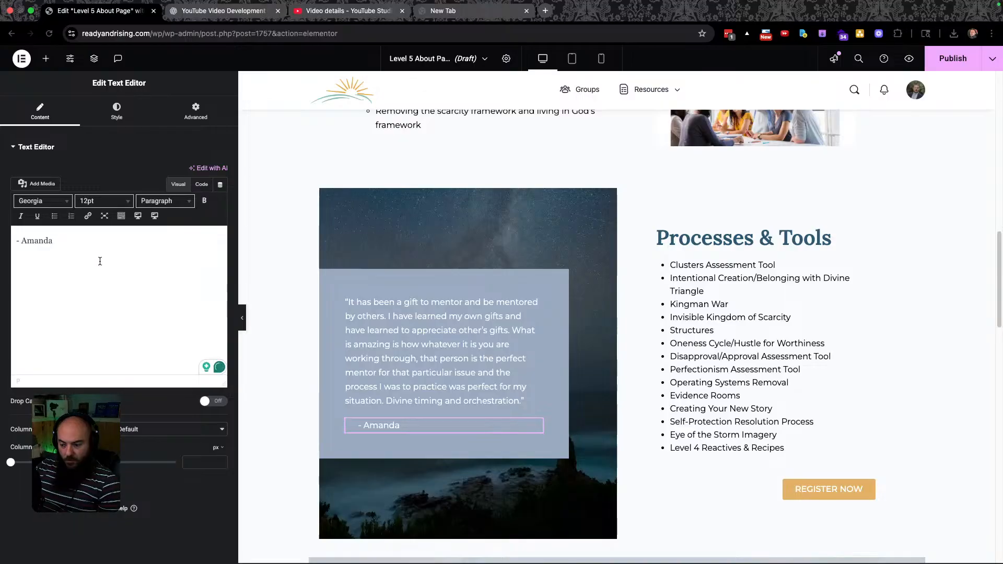
pyautogui.hotkey('ctrl', 'Left')
pyautogui.hotkey('ctrl', 'Right')
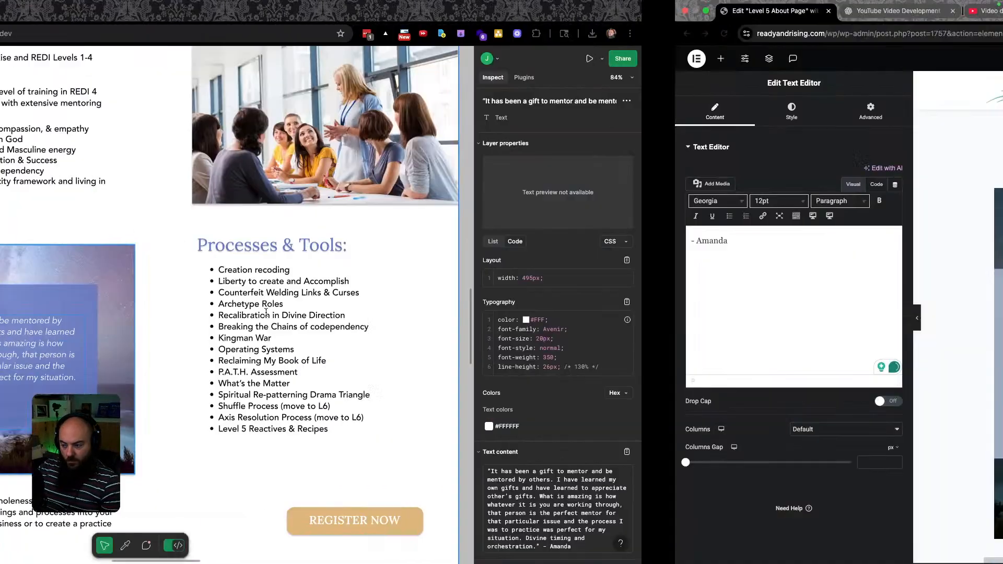
pyautogui.hotkey('ctrl', 'Left')
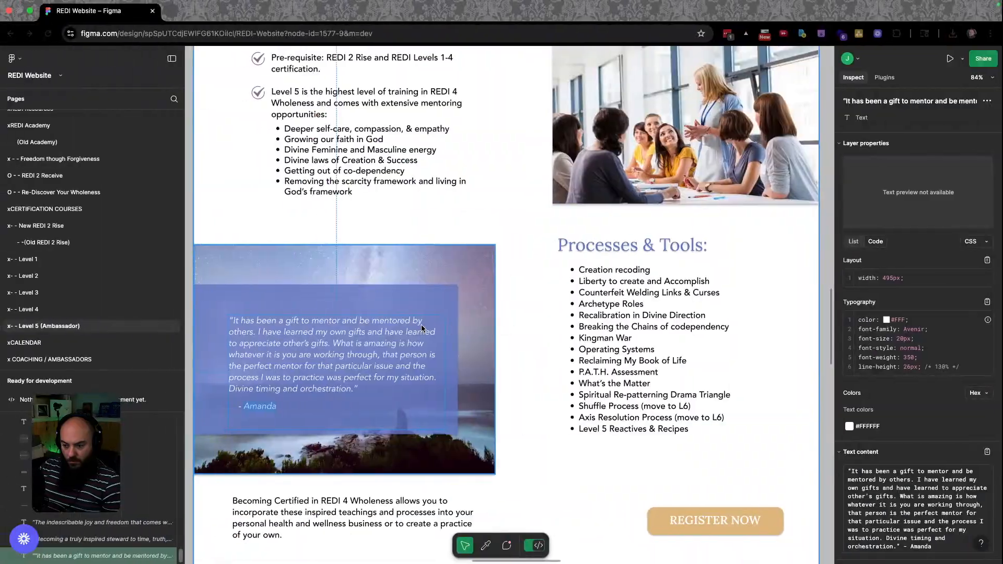
pyautogui.hotkey('ctrl', 'Right')
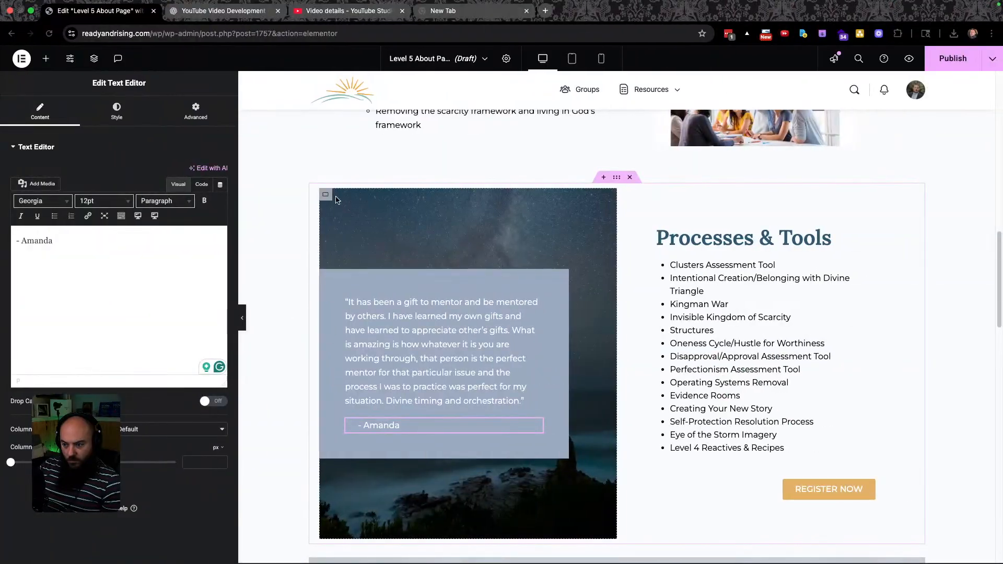
# Remove the dark background overlay from the starry image container.
pyautogui.click(325, 195)
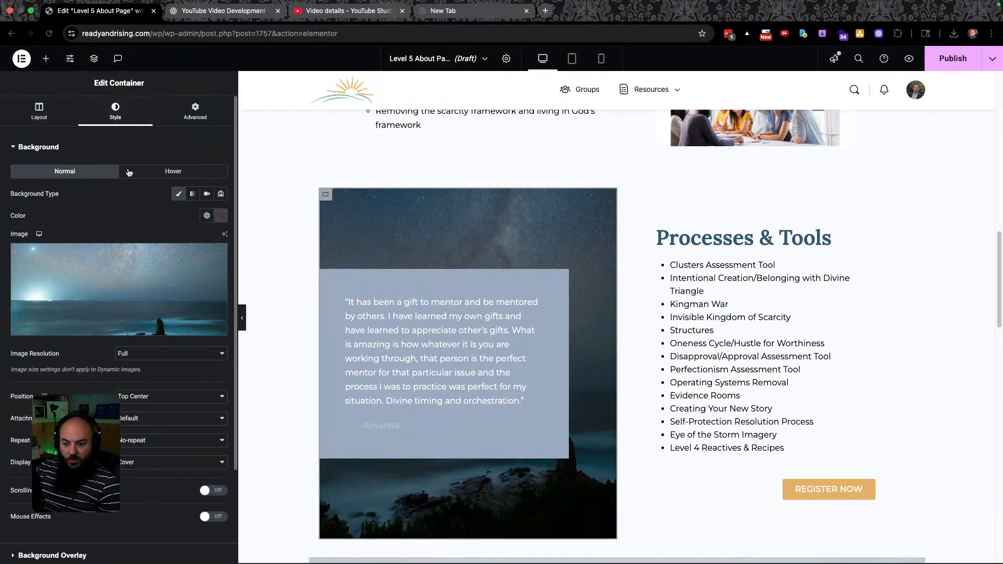
pyautogui.scroll(-3, 129, 282)
pyautogui.click(128, 436)
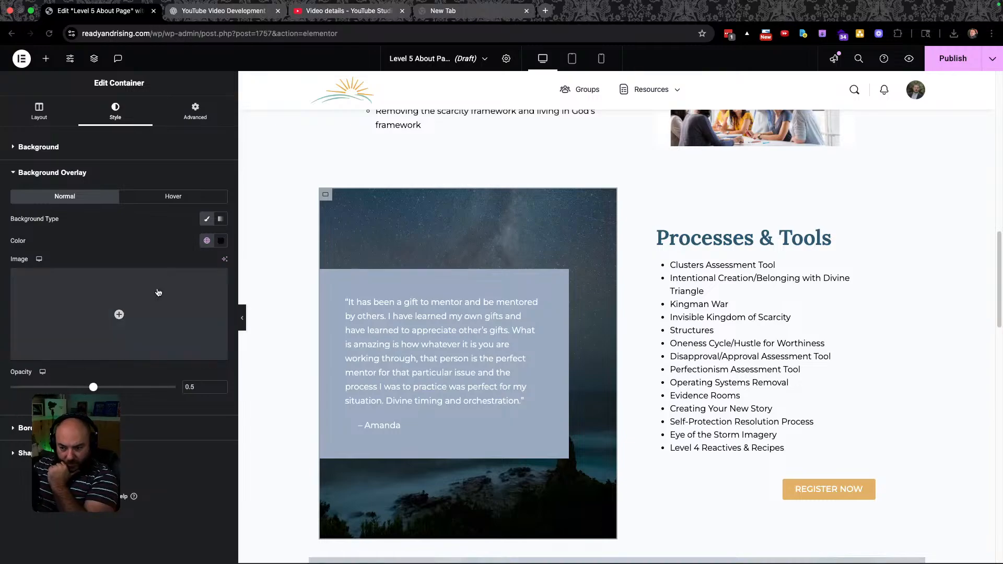
pyautogui.click(208, 221)
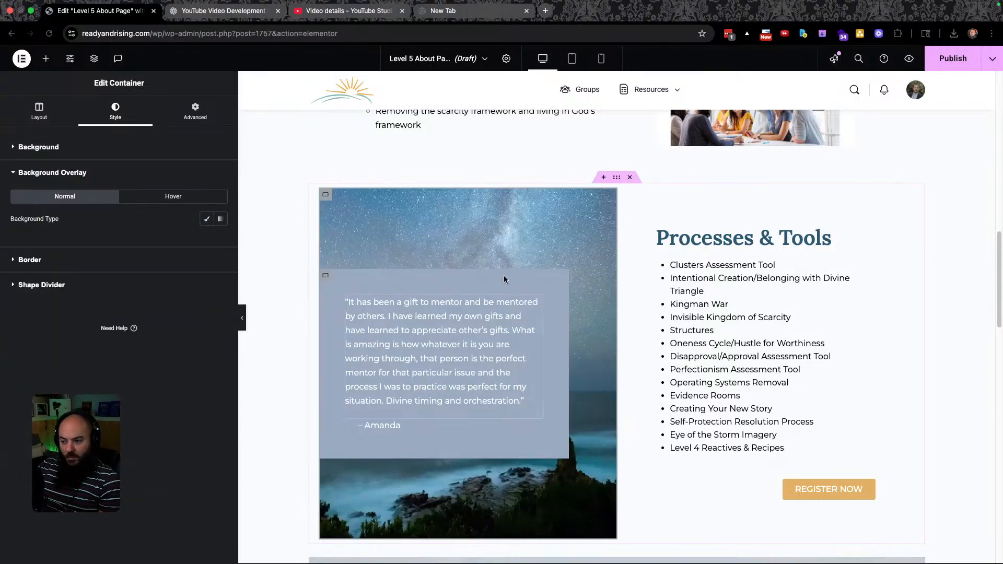
pyautogui.hotkey('ctrl', 'Left')
pyautogui.hotkey('ctrl', 'Right')
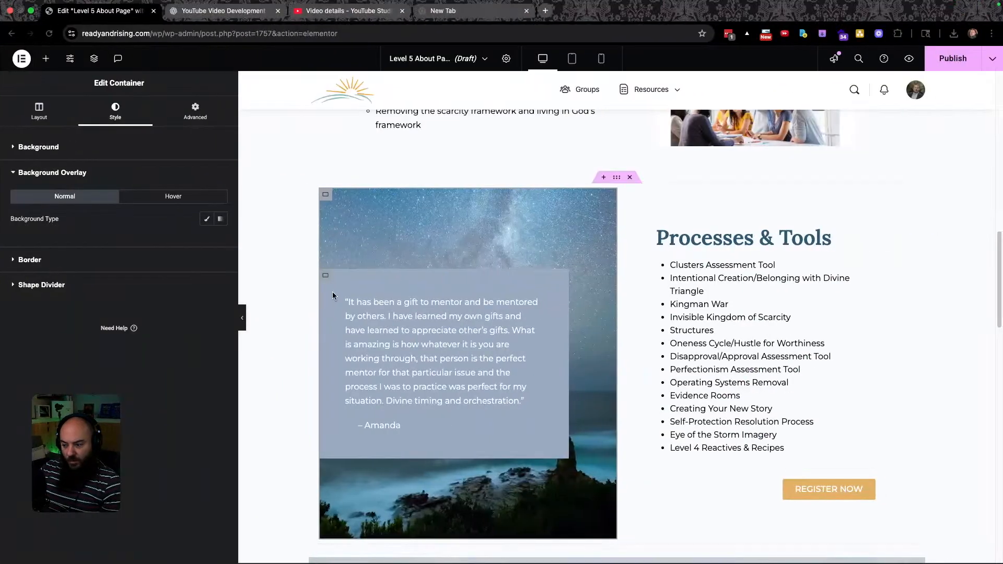
pyautogui.hotkey('ctrl', 'Left')
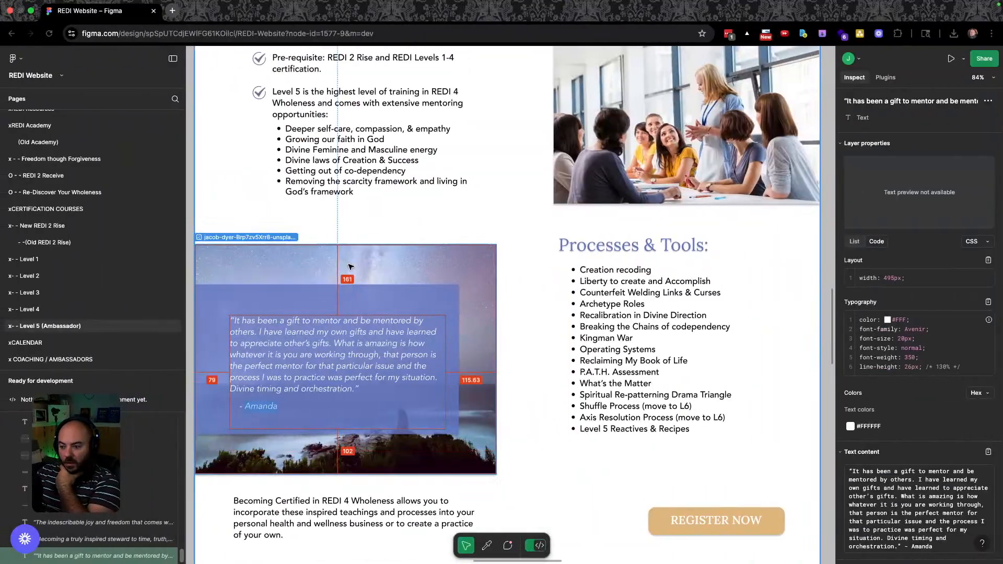
pyautogui.hotkey('ctrl', 'Right')
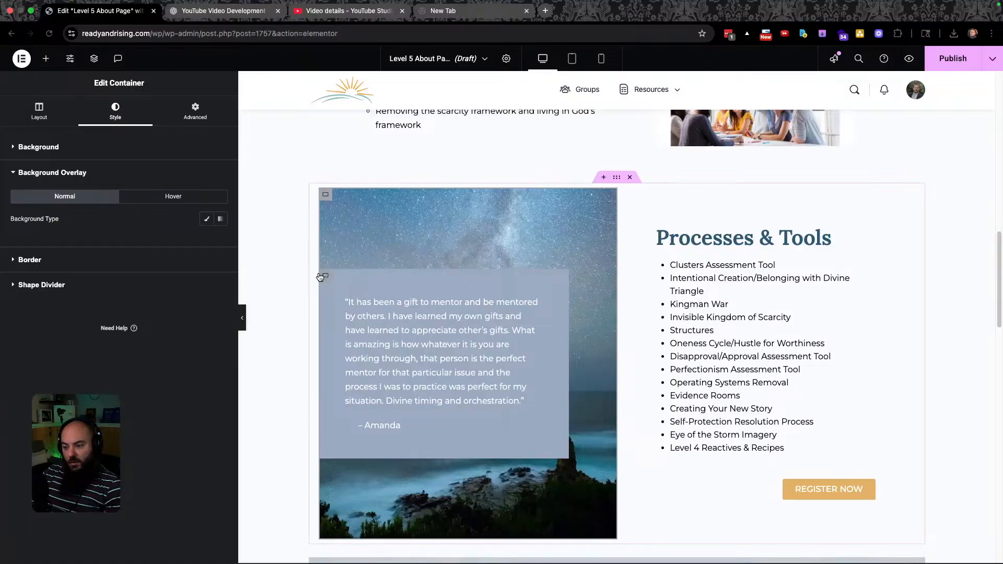
# Set the quote box background to global blue #6076C3, lowering alpha to about 69.
pyautogui.click(324, 278)
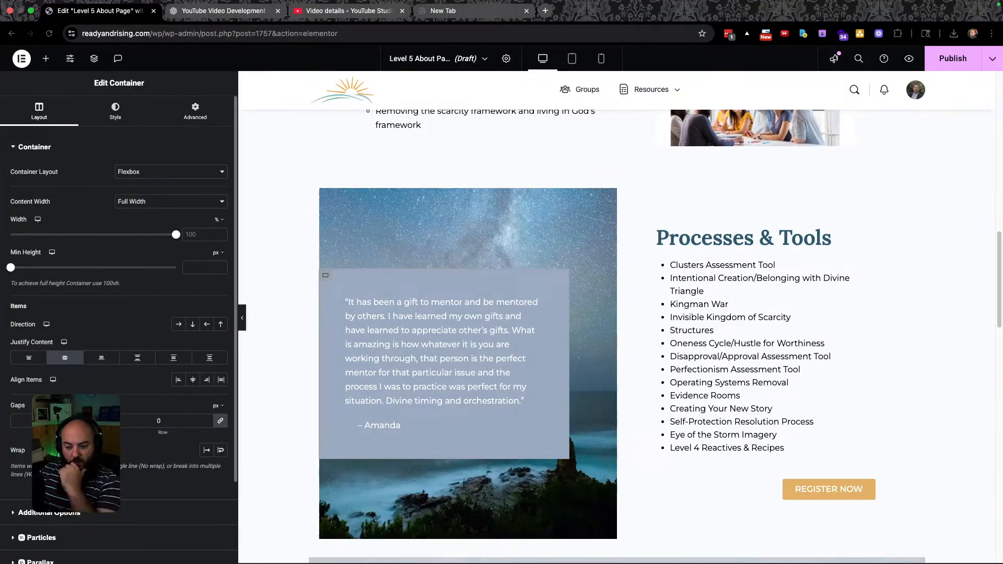
pyautogui.click(115, 111)
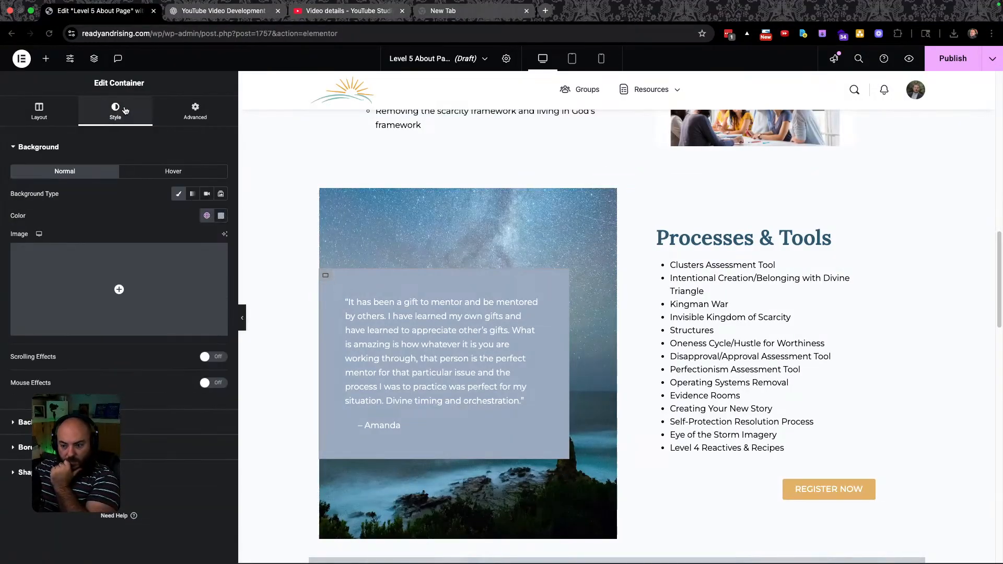
pyautogui.click(207, 216)
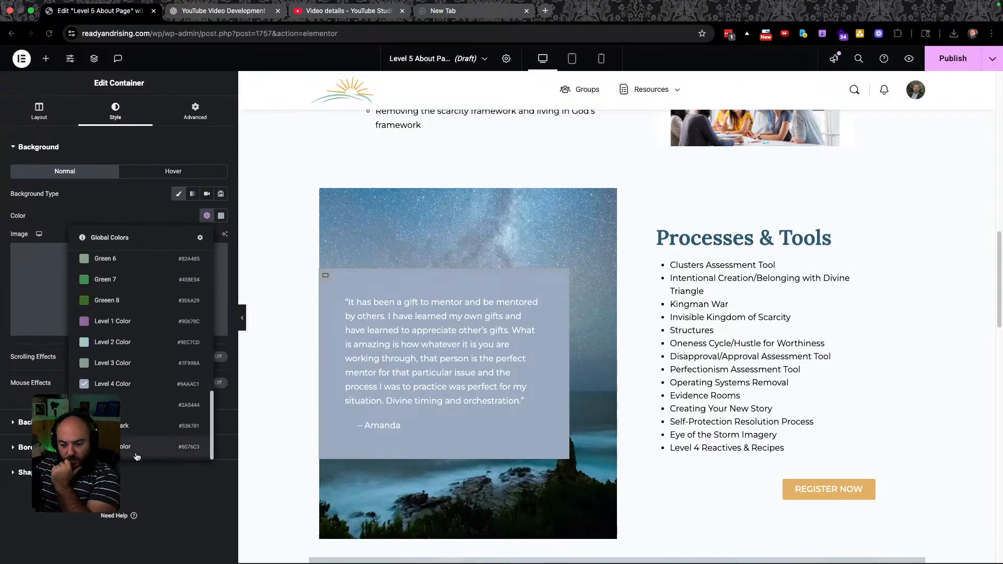
pyautogui.click(136, 452)
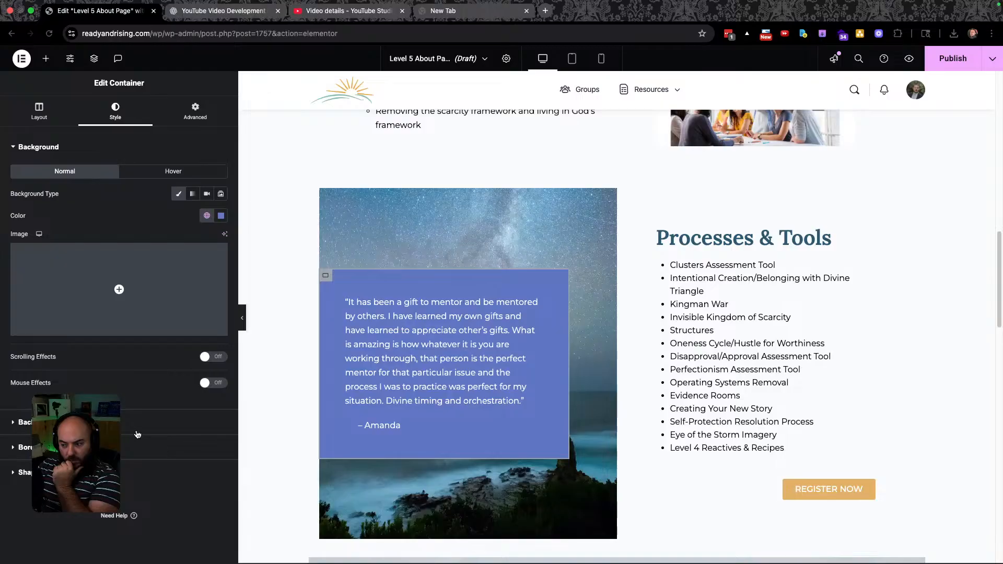
pyautogui.hotkey('ctrl', 'Left')
pyautogui.hotkey('ctrl', 'Right')
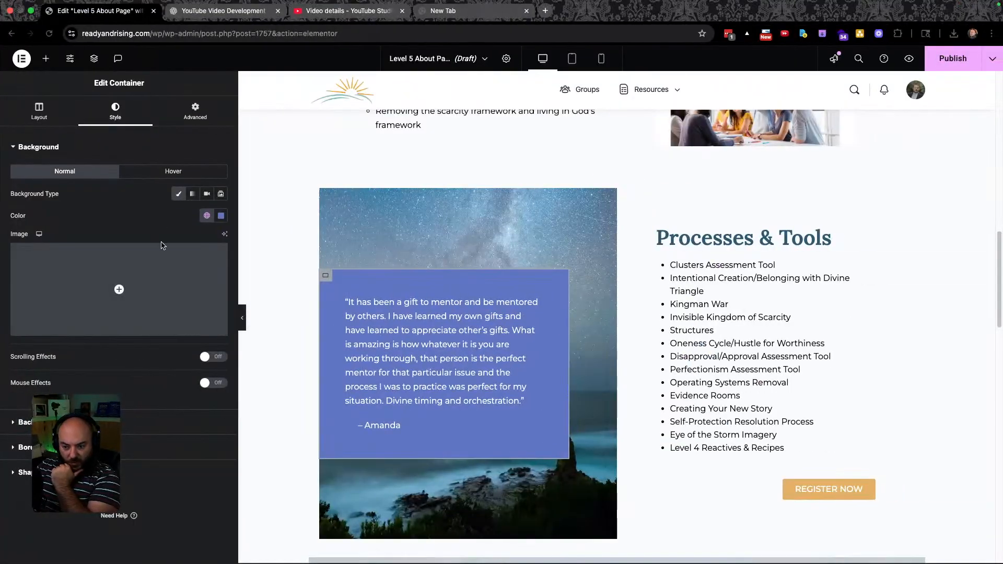
pyautogui.click(221, 216)
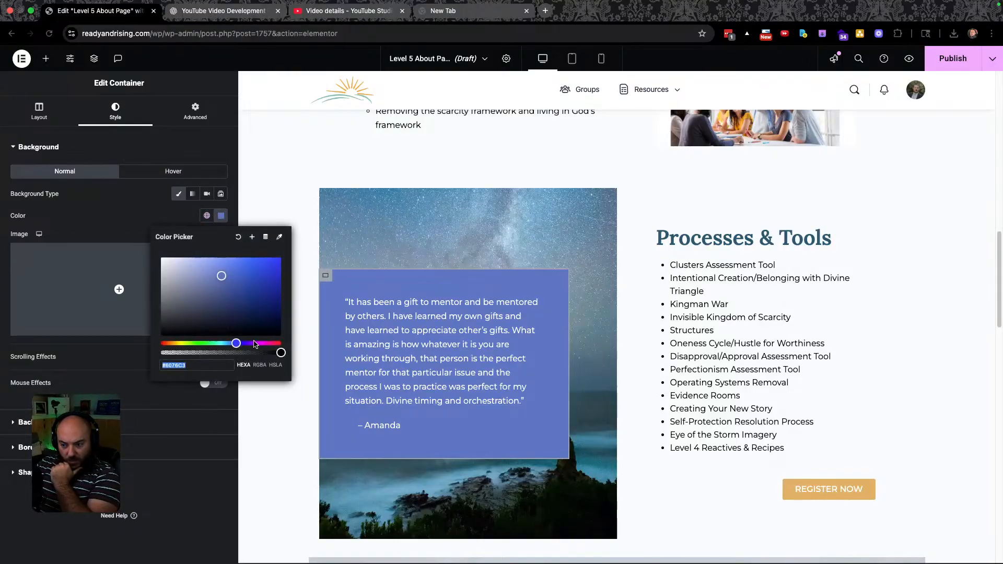
pyautogui.moveTo(281, 352); pyautogui.dragTo(220, 352)
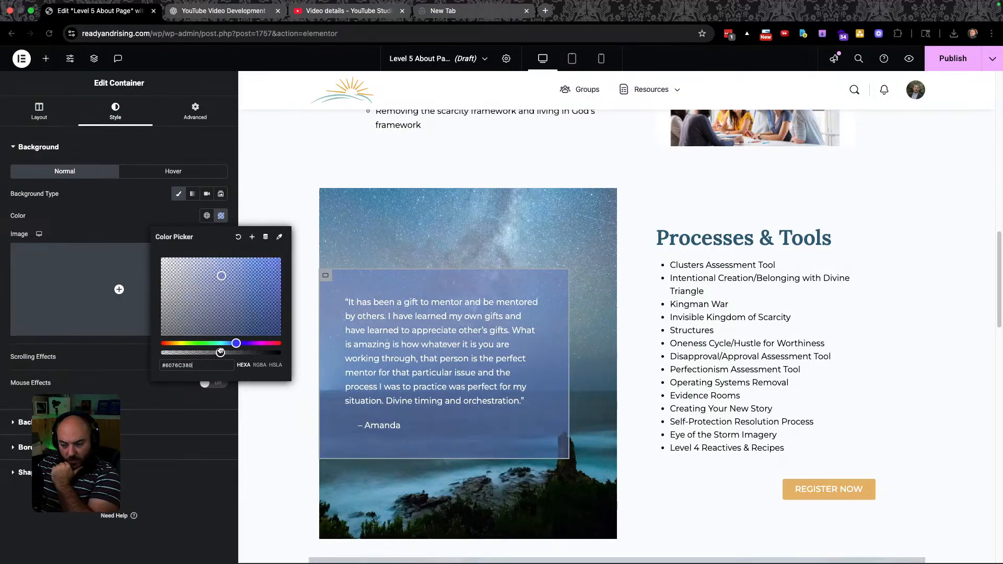
pyautogui.click(205, 512)
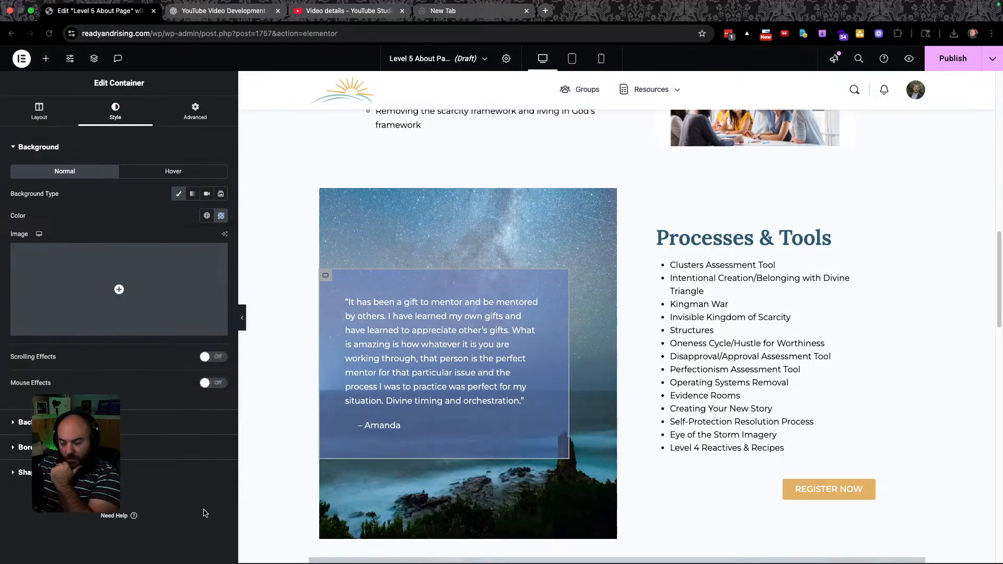
pyautogui.hotkey('ctrl', 'Left')
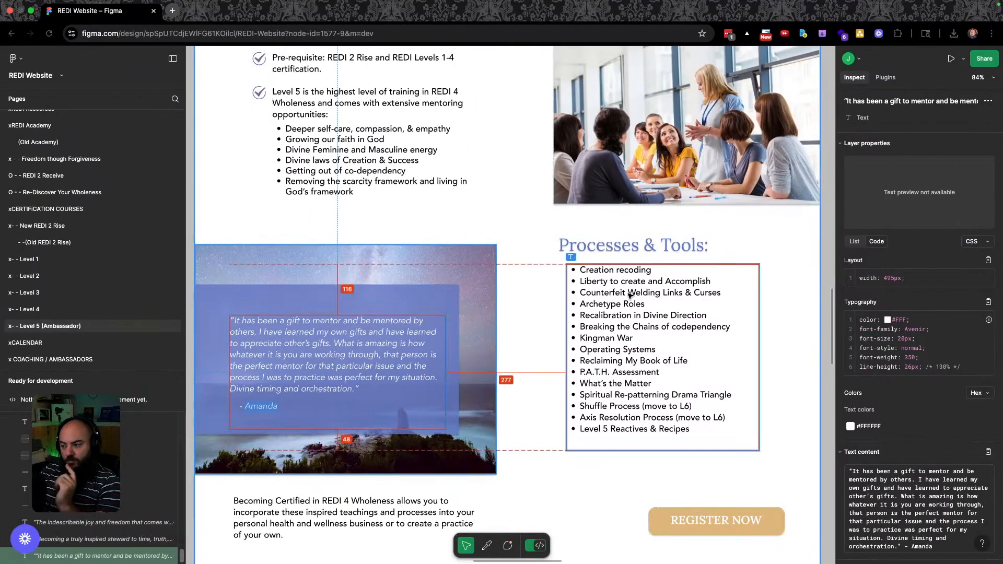
# Select all lines of the Processes & Tools list text in the Figma design.
pyautogui.doubleClick(628, 293)
pyautogui.tripleClick(628, 293)
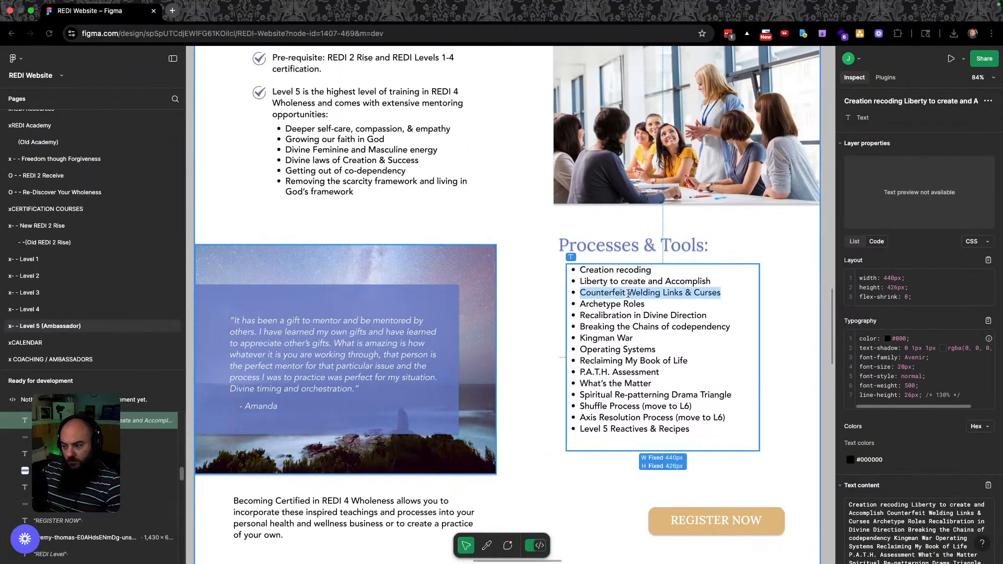
pyautogui.click(672, 423)
pyautogui.moveTo(691, 429); pyautogui.dragTo(574, 268)
pyautogui.press('super+c')
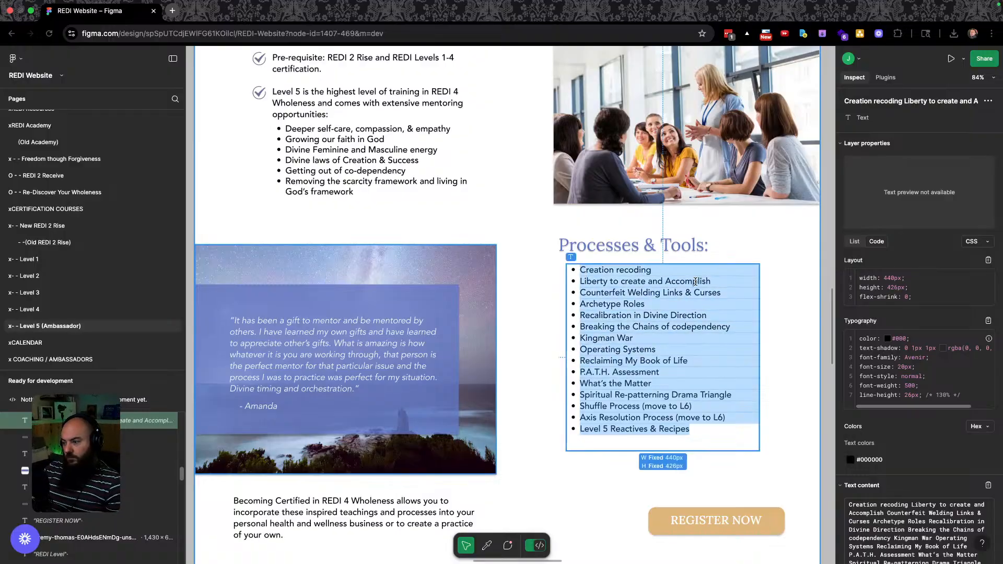
pyautogui.hotkey('ctrl', 'Right')
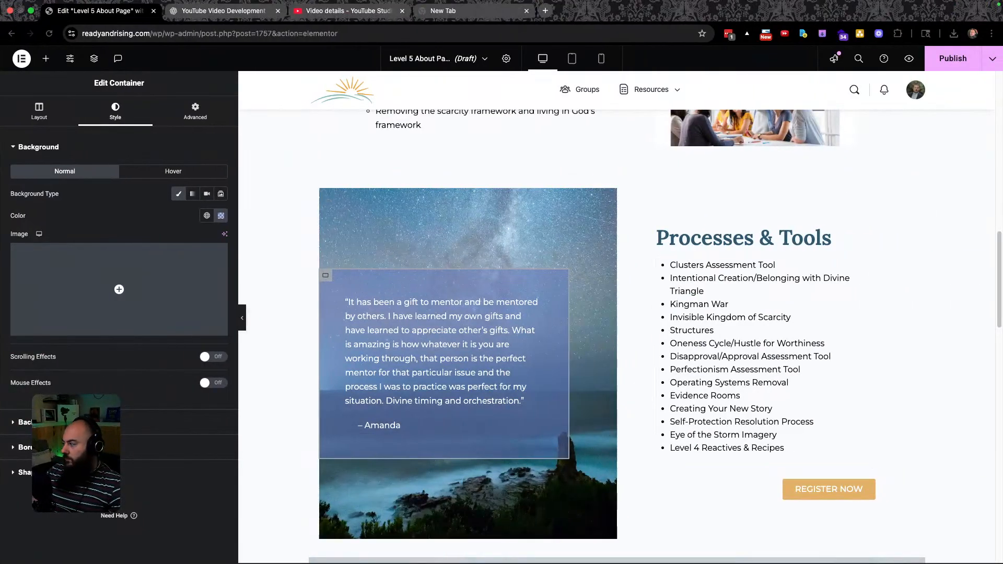
pyautogui.press('super+Tab')
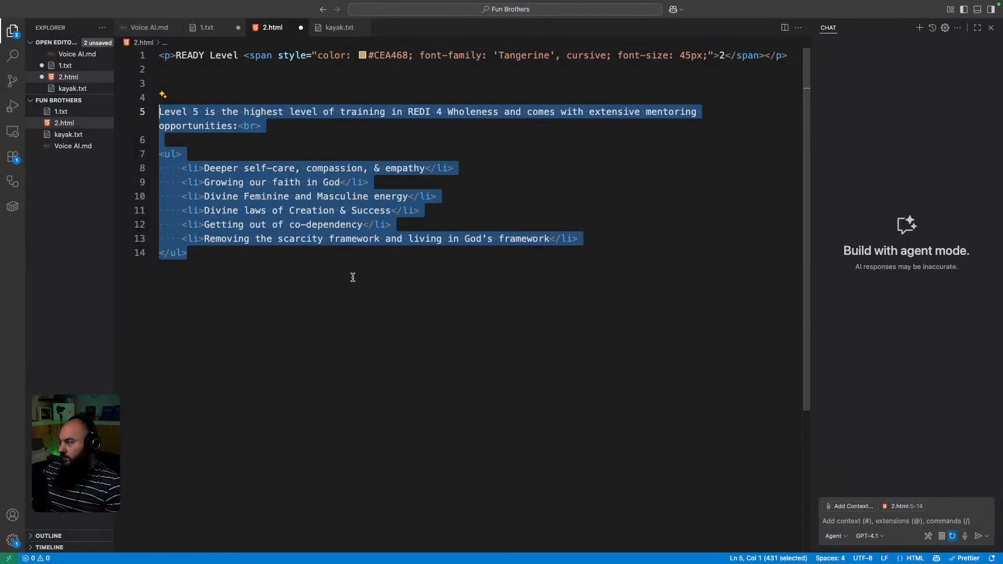
# Replace the old Level 5 list in 2.html with the pasted titles inside a <ul>.
pyautogui.moveTo(219, 275); pyautogui.dragTo(78, 109)
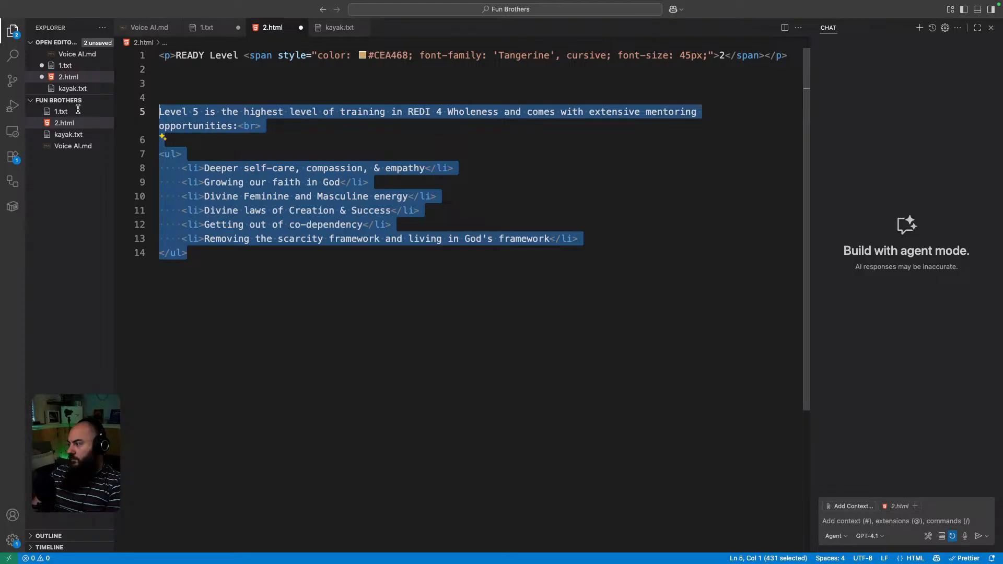
pyautogui.press('BackSpace')
pyautogui.press('super+v')
pyautogui.click(179, 98)
pyautogui.write('<ul')
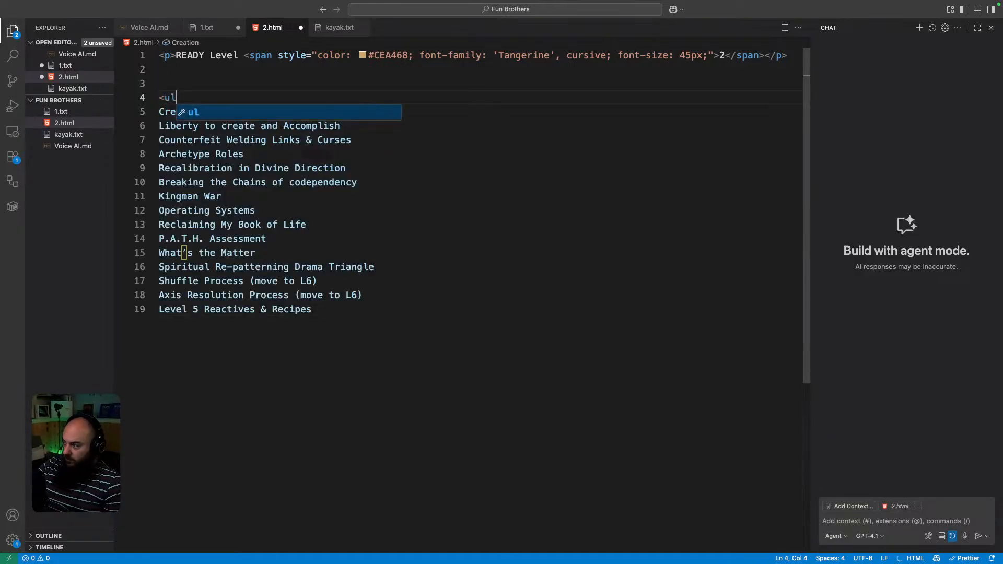
pyautogui.write('>')
pyautogui.press('Return')
pyautogui.press('Return')
pyautogui.press('Return')
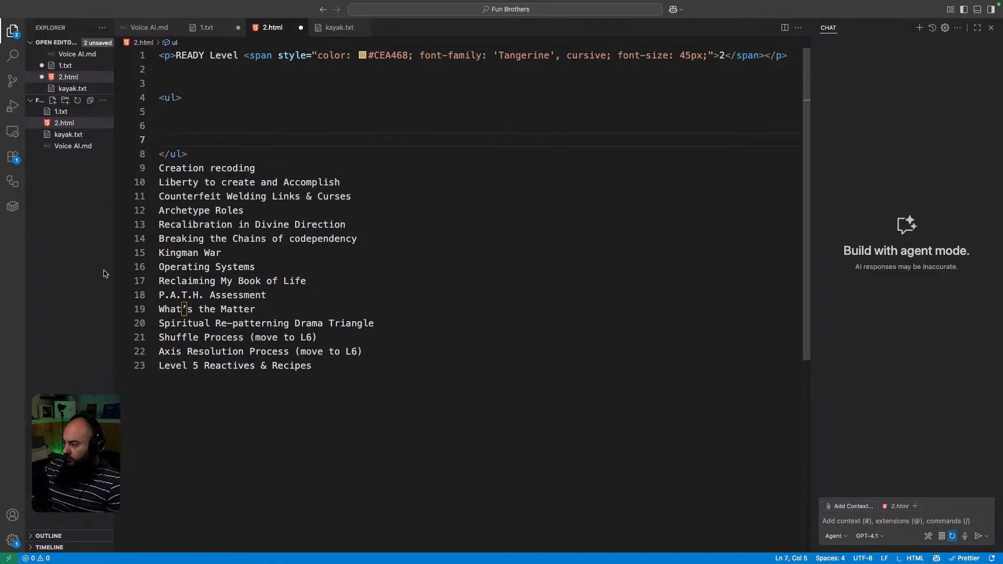
pyautogui.moveTo(328, 362); pyautogui.dragTo(110, 169)
pyautogui.hotkey('ctrl', 'c')
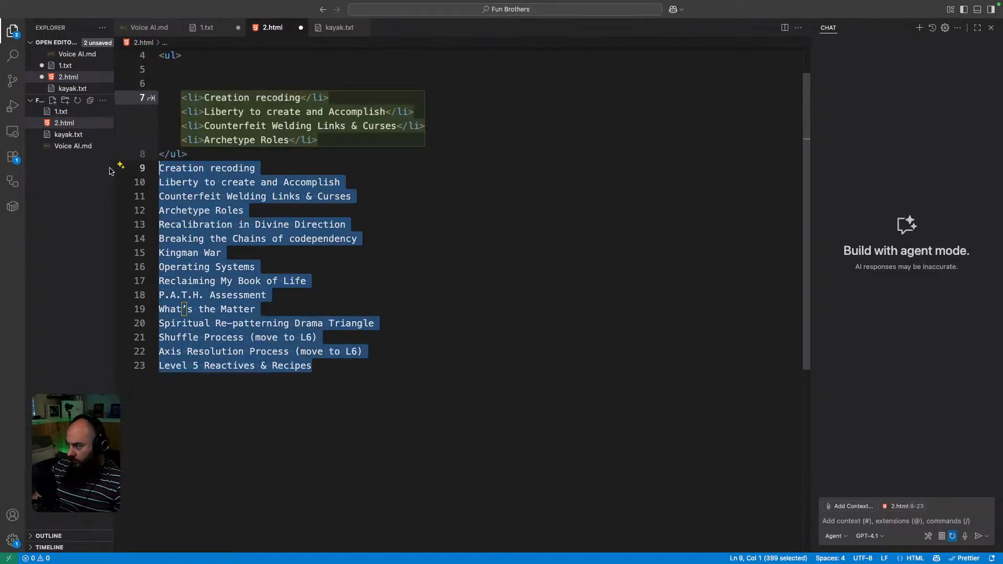
pyautogui.press('BackSpace')
pyautogui.click(197, 124)
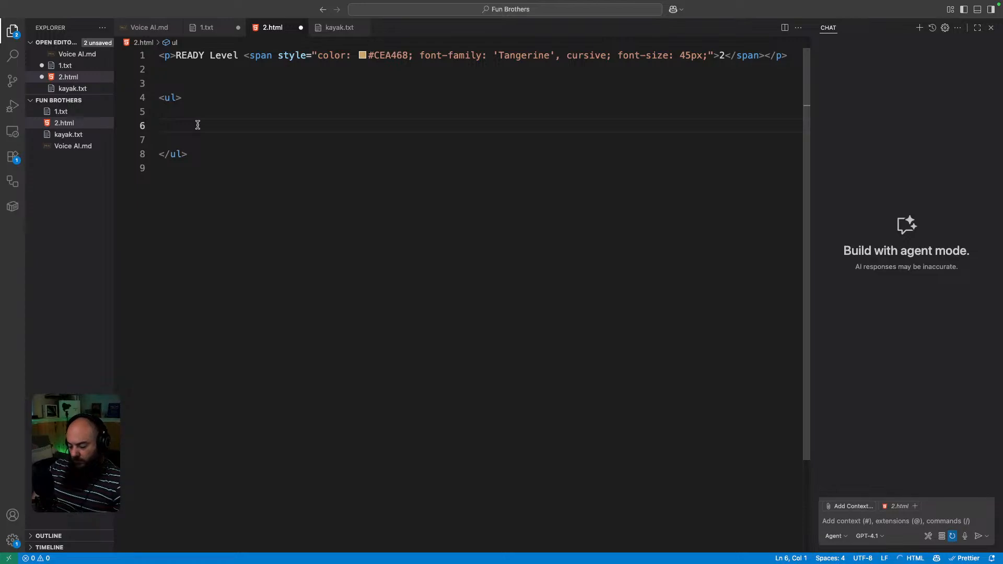
pyautogui.hotkey('ctrl', 'v')
# Wrap the fifteen titles in <li> tags, remove stray tags, and select the list markup.
pyautogui.click(163, 126)
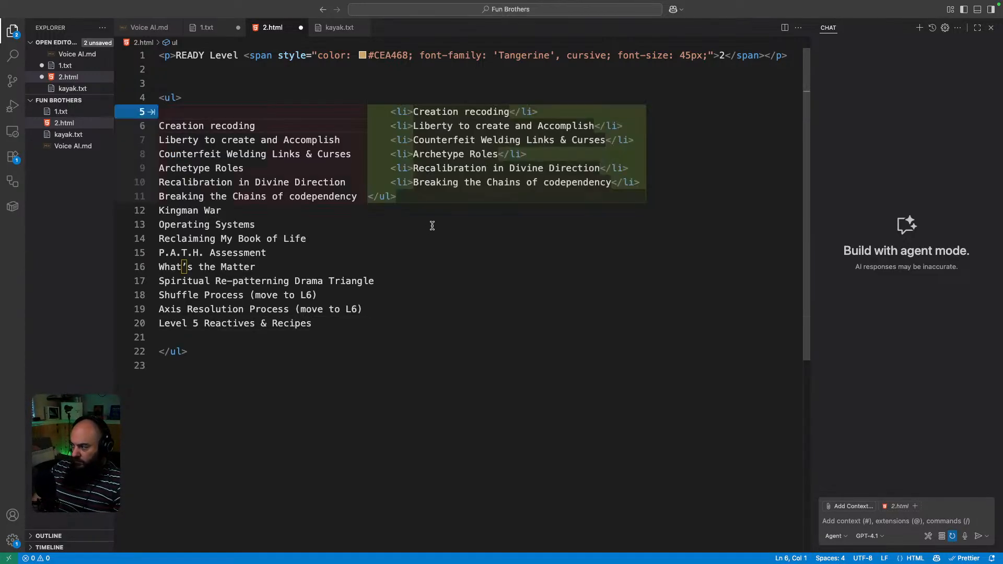
pyautogui.press('Tab')
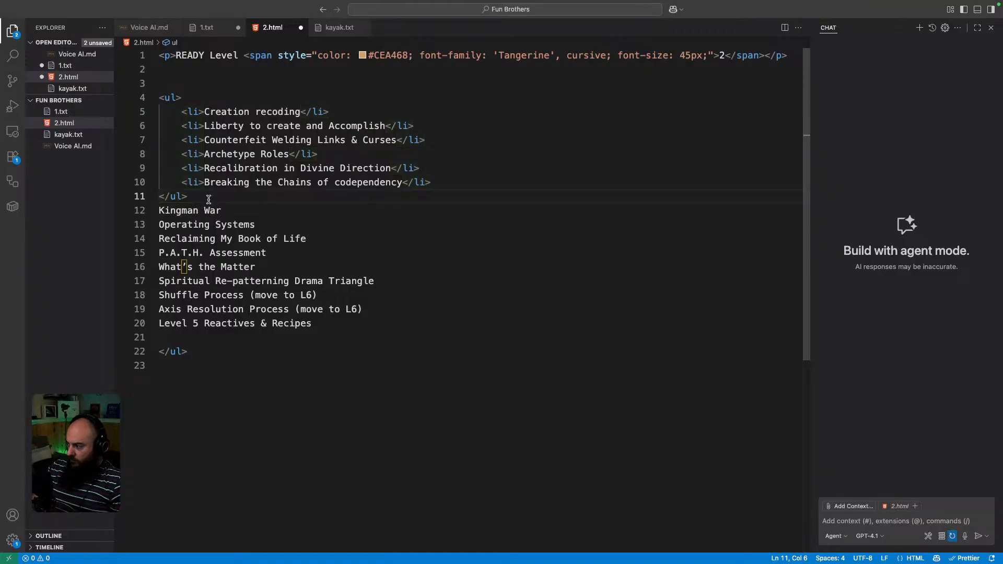
pyautogui.moveTo(203, 196); pyautogui.dragTo(99, 195)
pyautogui.press('BackSpace')
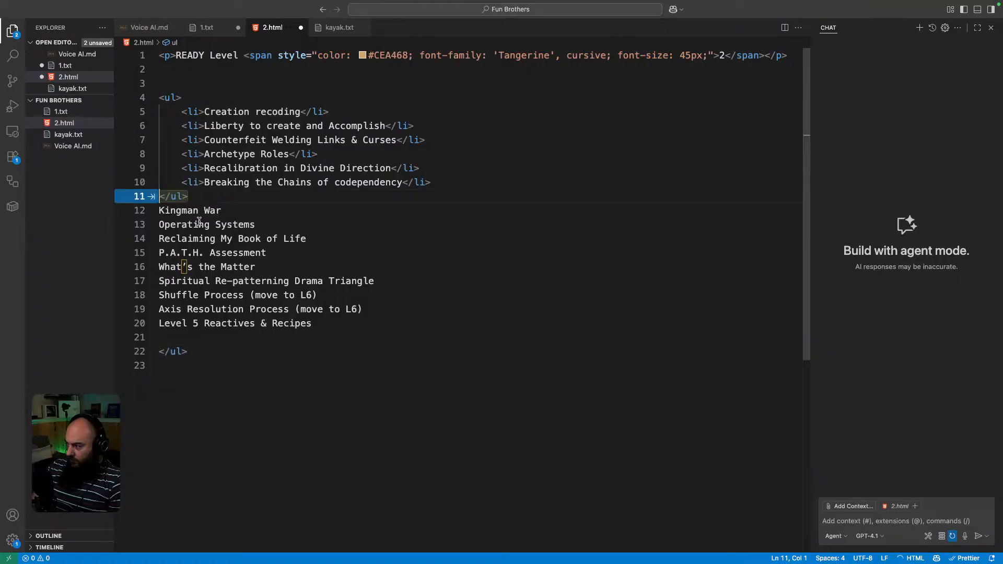
pyautogui.write('`')
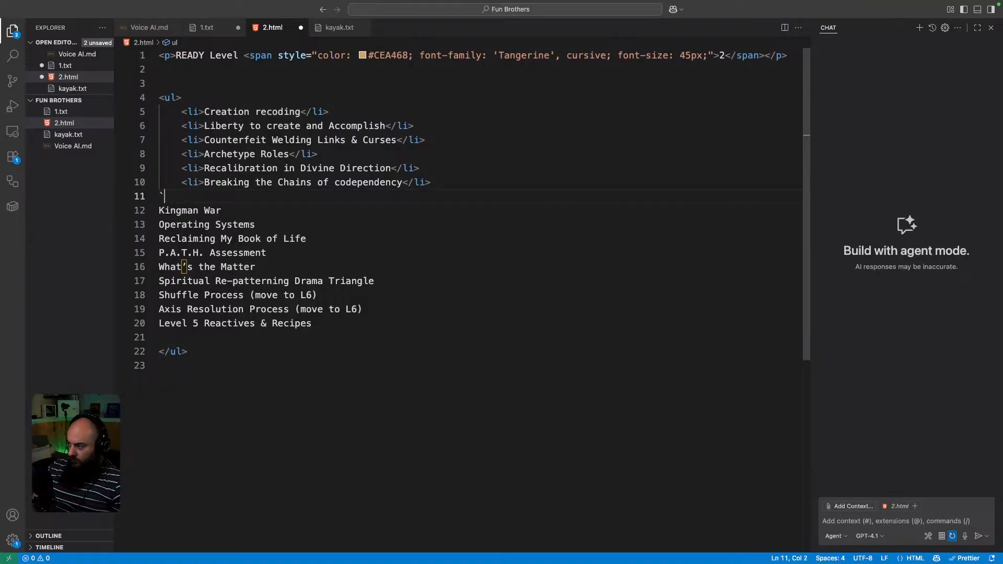
pyautogui.press('BackSpace')
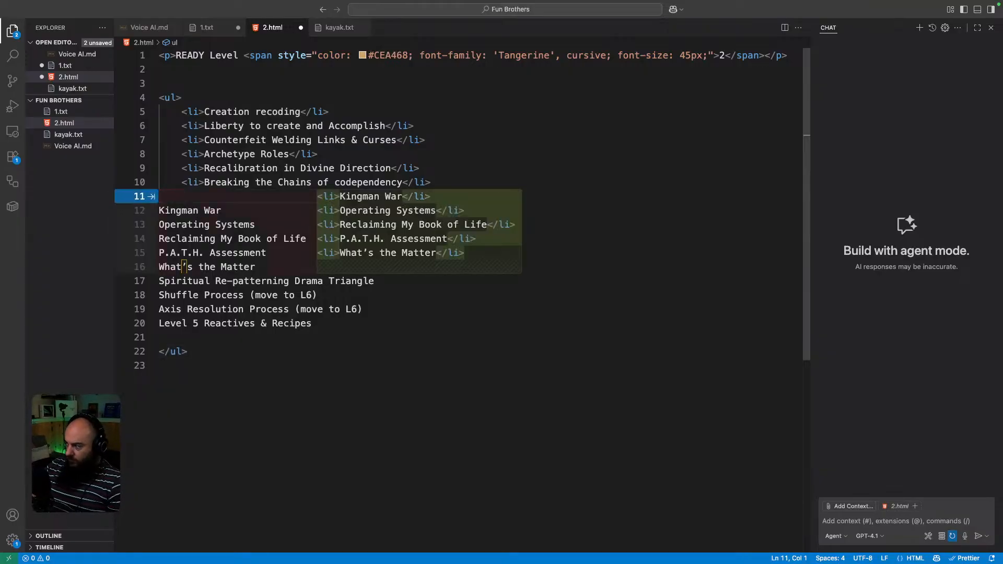
pyautogui.press('Tab')
pyautogui.press('Tab')
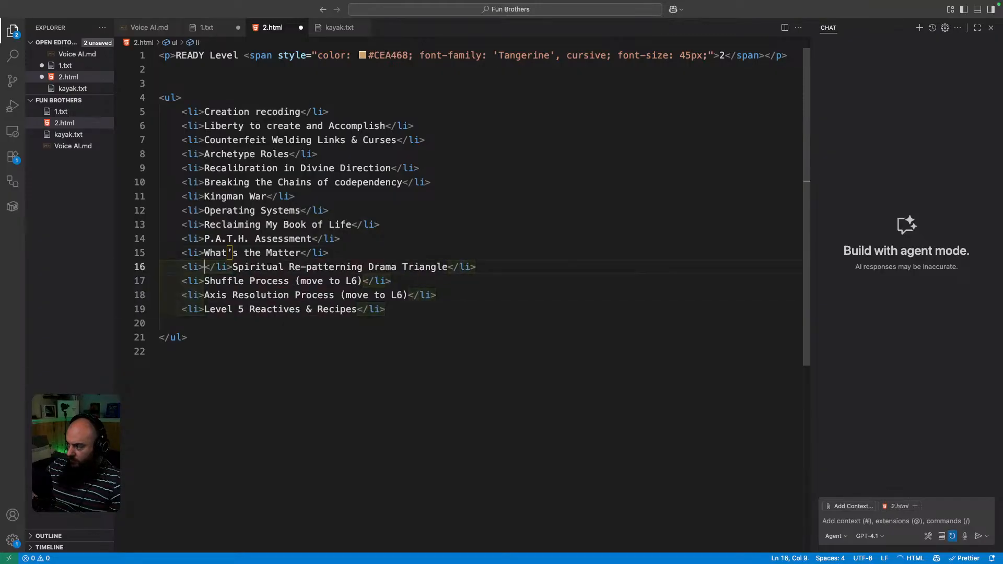
pyautogui.press('super+z')
pyautogui.click(204, 333)
pyautogui.click(203, 325)
pyautogui.press('BackSpace')
pyautogui.moveTo(215, 295); pyautogui.dragTo(152, 98)
pyautogui.press('super+c')
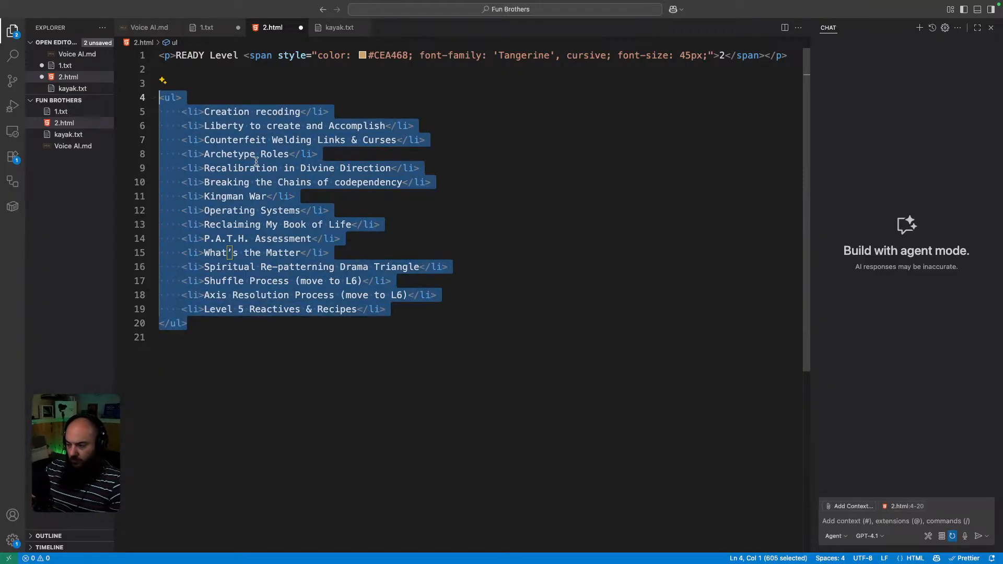
pyautogui.press('super+Tab')
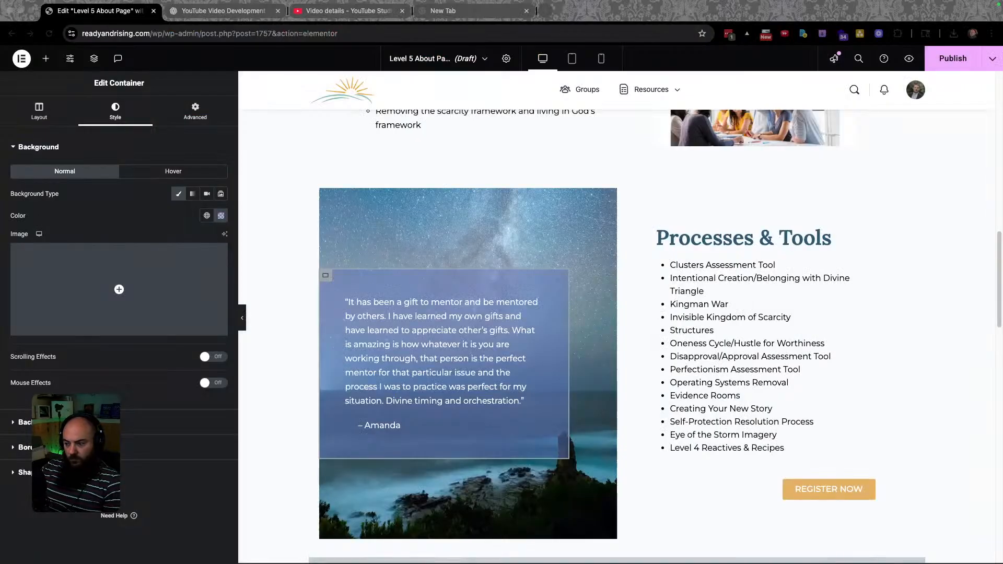
# Replace the Processes & Tools widget's HTML with the new fifteen-item list.
pyautogui.click(768, 358)
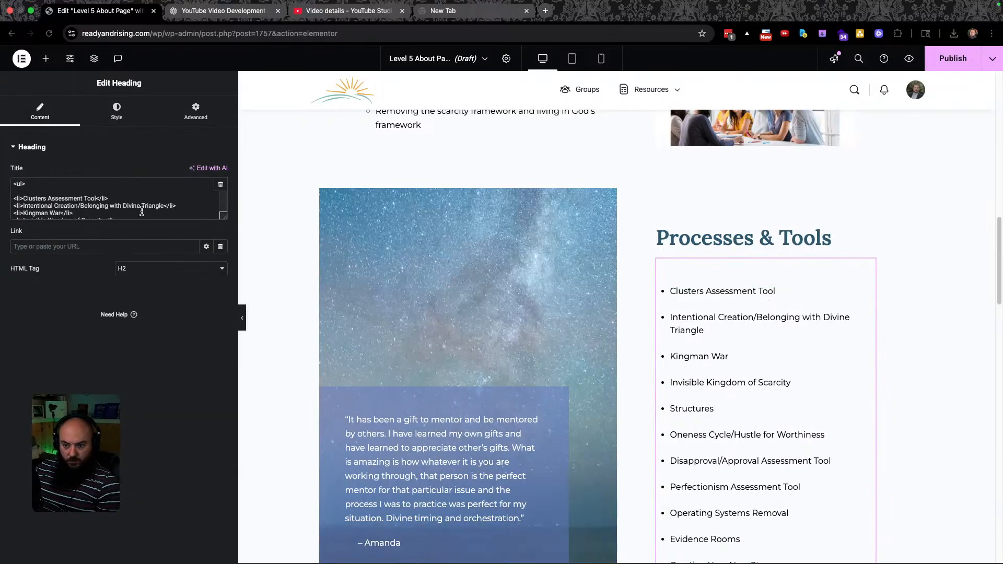
pyautogui.tripleClick(101, 214)
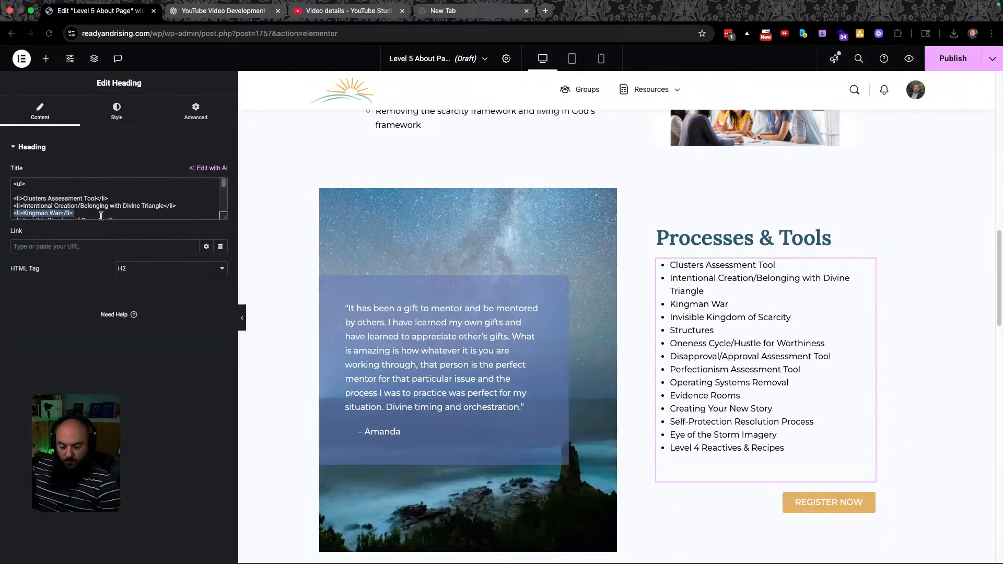
pyautogui.press('super+a')
pyautogui.press('BackSpace')
pyautogui.press('super+v')
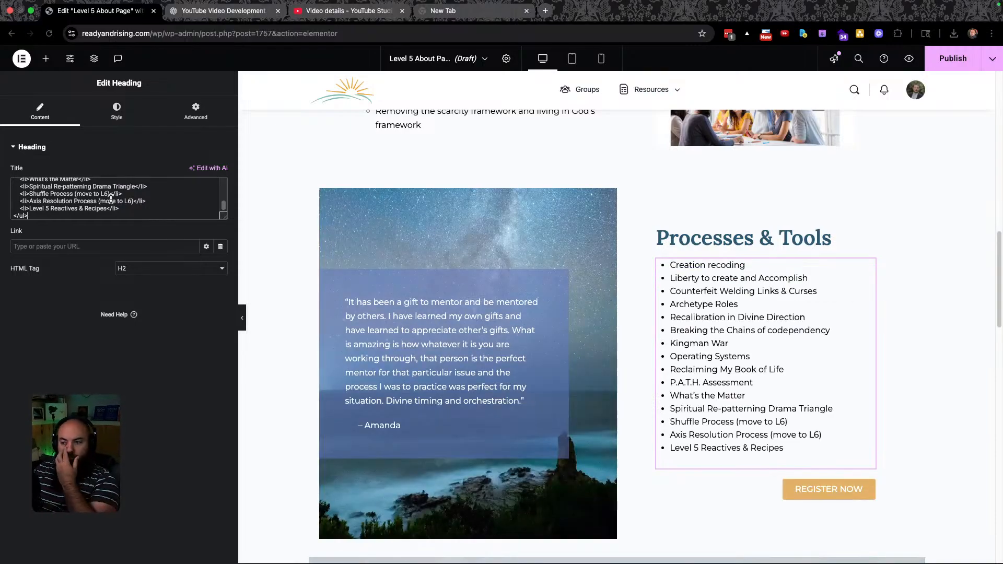
# Scroll the Elementor preview past the list, then scroll Figma to the Ambassador section.
pyautogui.hotkey('ctrl', 'Left')
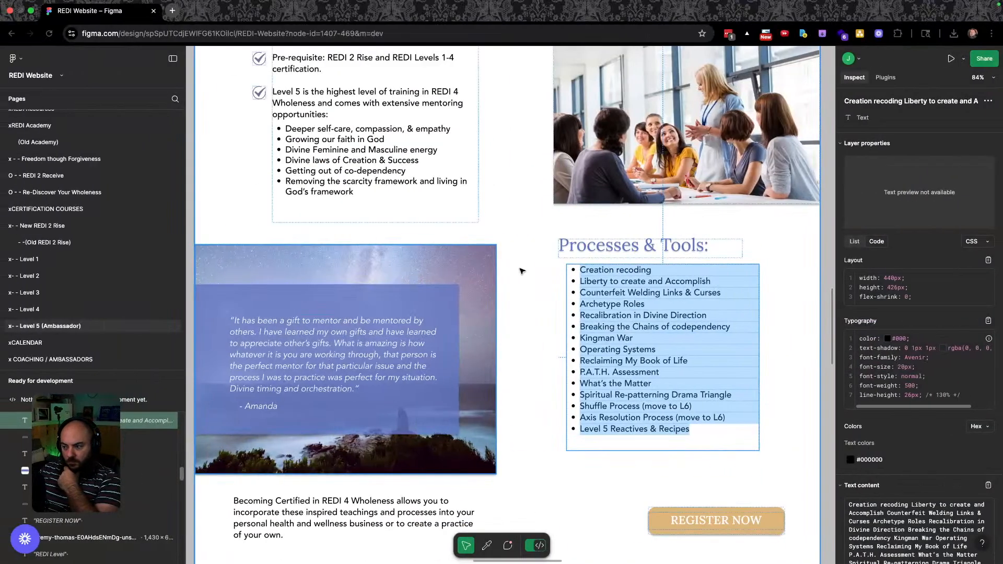
pyautogui.scroll(3, 494, 300)
pyautogui.hotkey('ctrl', 'Right')
pyautogui.scroll(10, 717, 338)
pyautogui.scroll(-7, 718, 336)
pyautogui.scroll(-7, 717, 337)
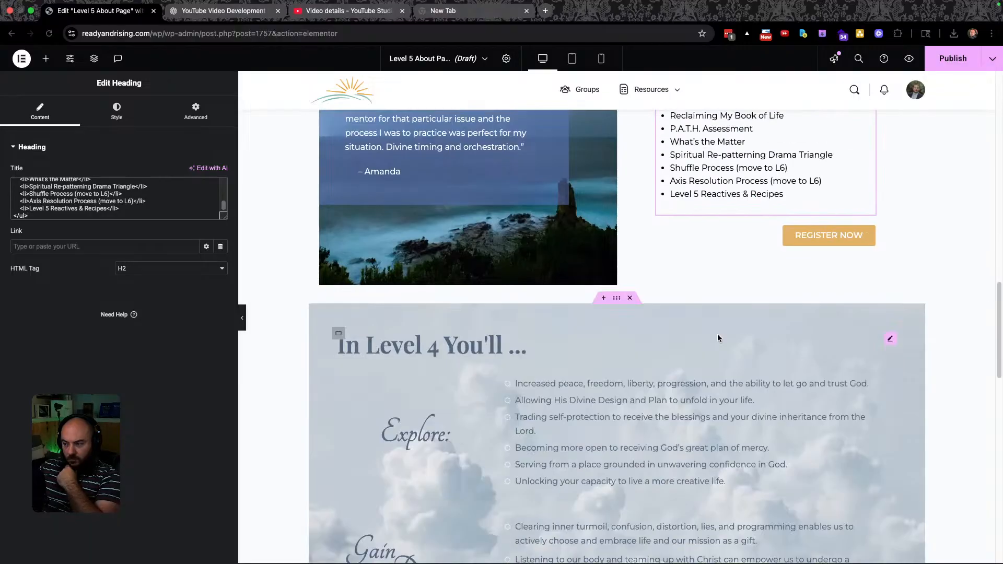
pyautogui.scroll(-2, 660, 316)
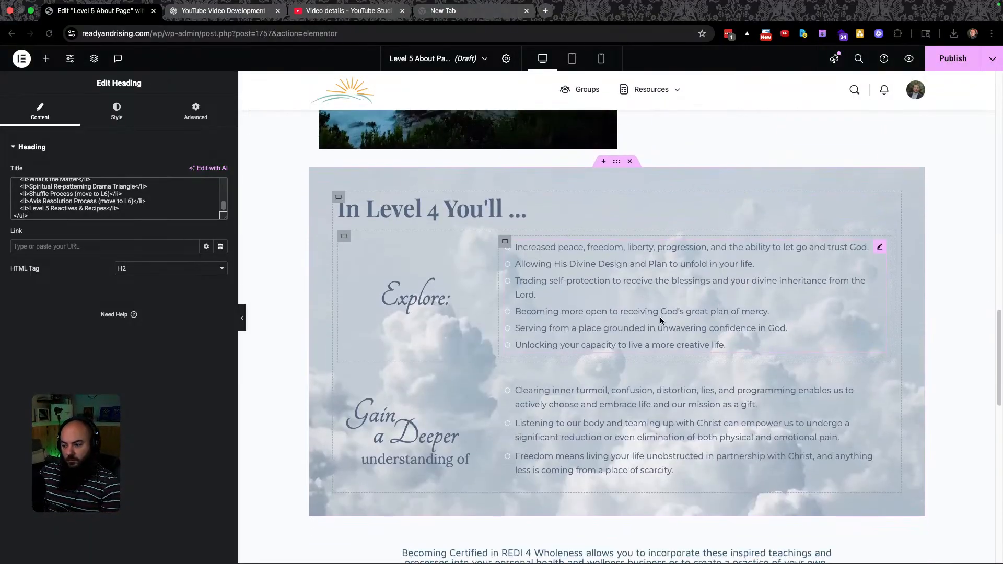
pyautogui.hotkey('ctrl', 'Left')
pyautogui.scroll(-8, 712, 305)
pyautogui.scroll(-3, 583, 357)
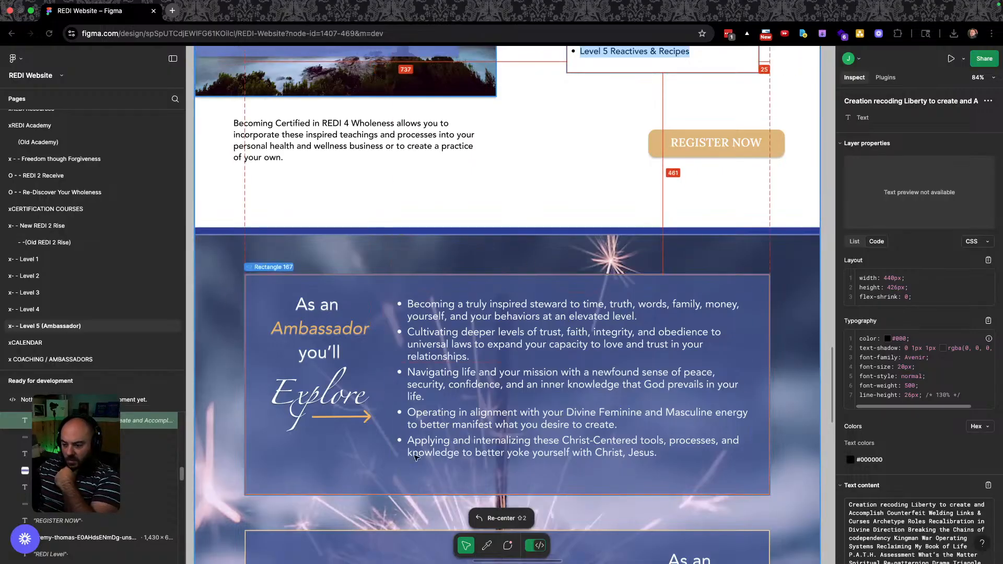
# Inspect the Ambassador heading and its 1430×1412 background rectangle in Figma.
pyautogui.hotkey('ctrl', 'Right')
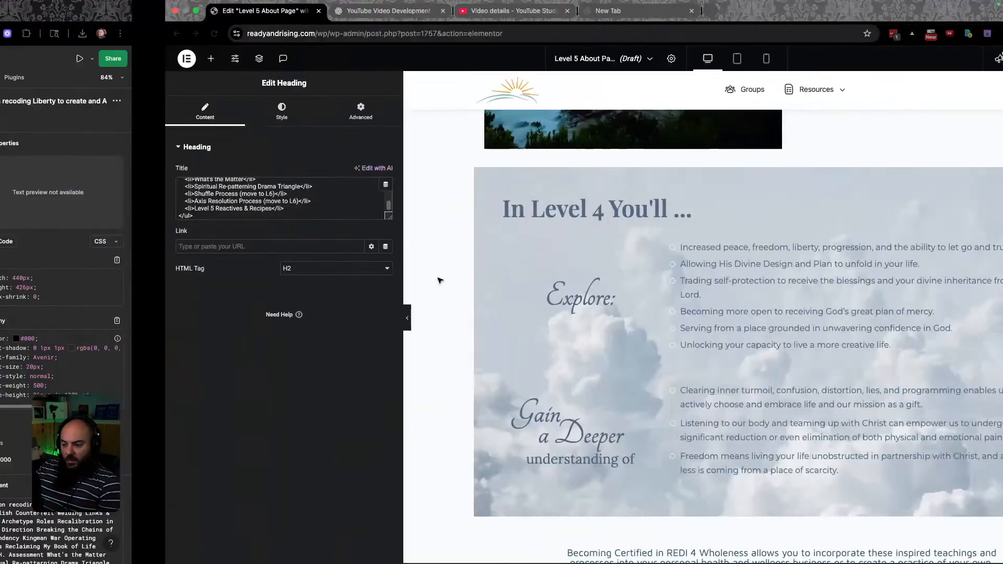
pyautogui.hotkey('ctrl', 'Left')
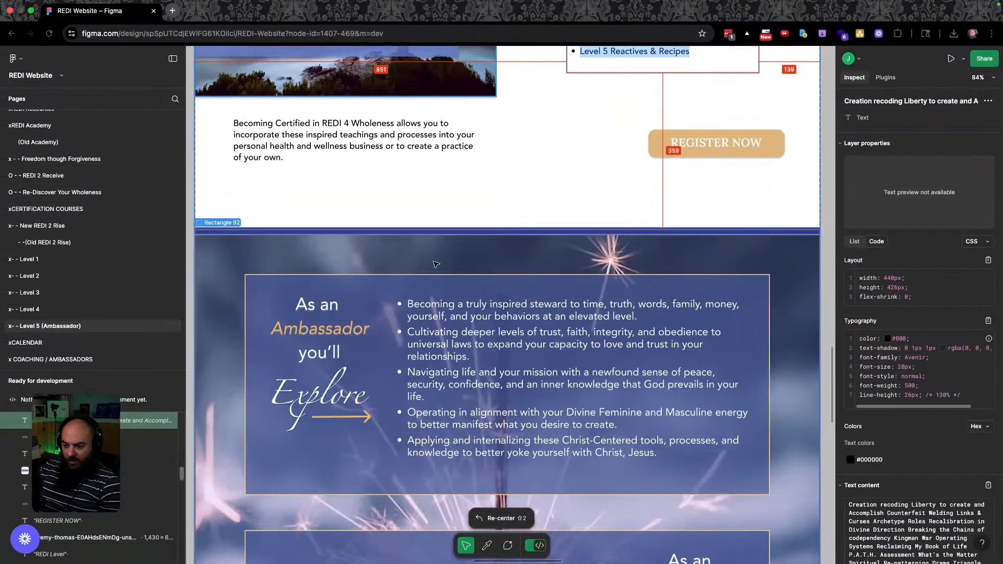
pyautogui.scroll(-3, 517, 316)
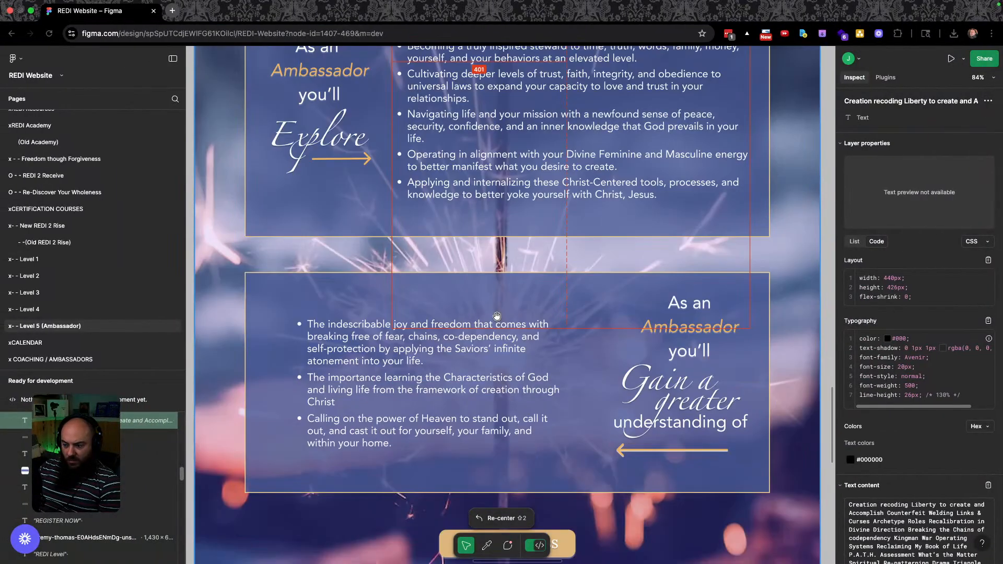
pyautogui.scroll(5, 470, 303)
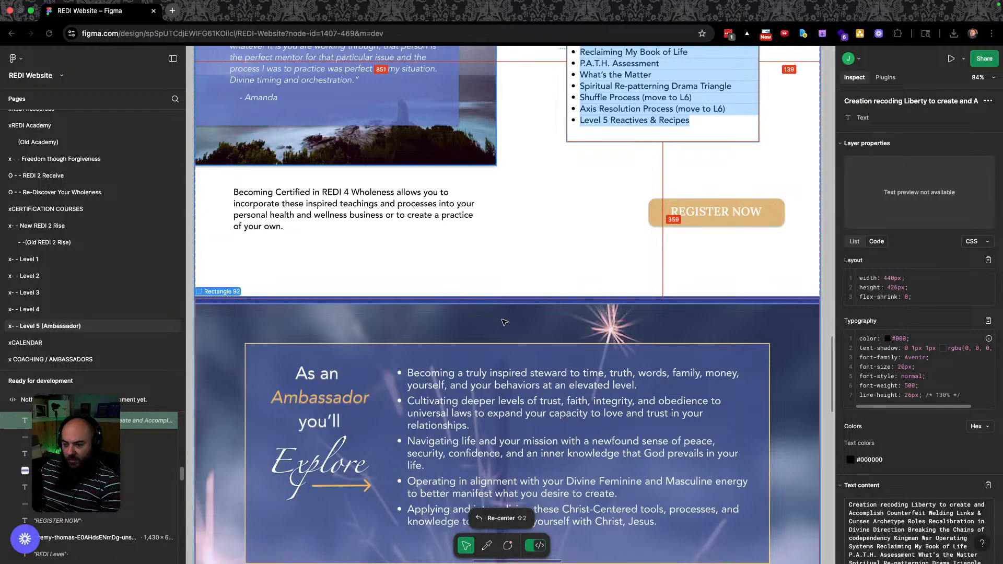
pyautogui.scroll(-5, 230, 425)
pyautogui.scroll(4, 231, 426)
pyautogui.click(229, 353)
pyautogui.click(226, 354)
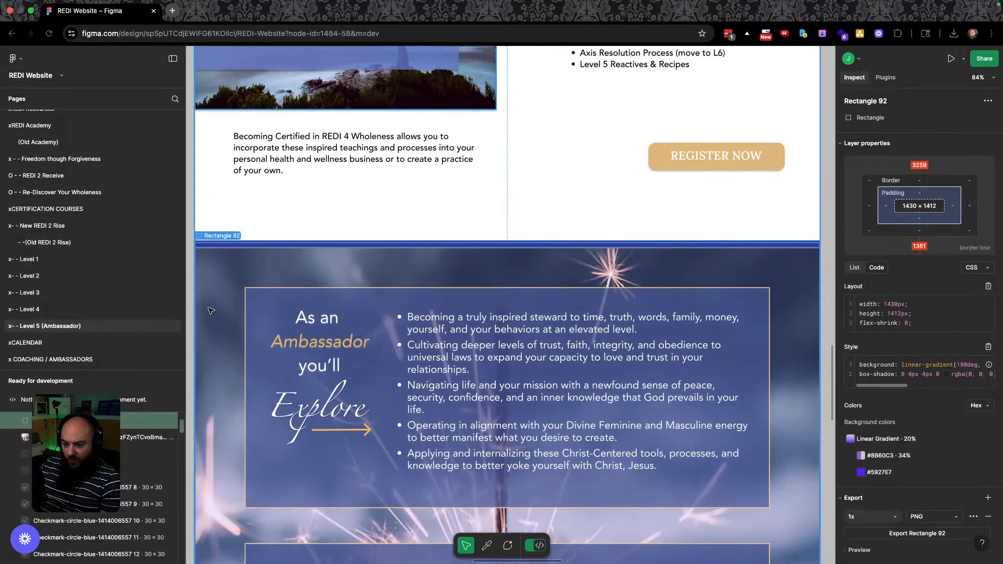
pyautogui.scroll(-1, 932, 436)
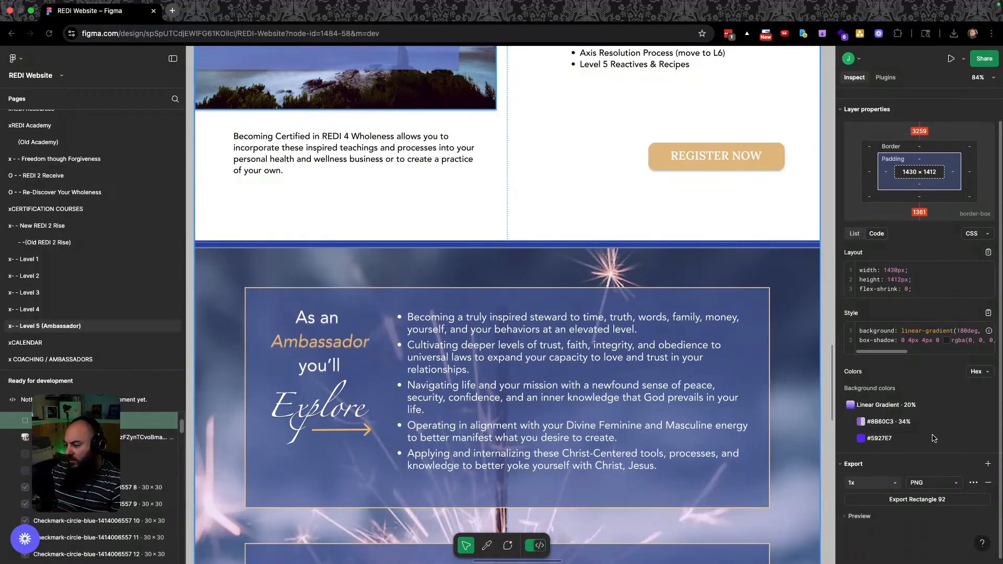
# Inspect the divider bar and bullet text, then recheck the background's gradient CSS.
pyautogui.click(223, 252)
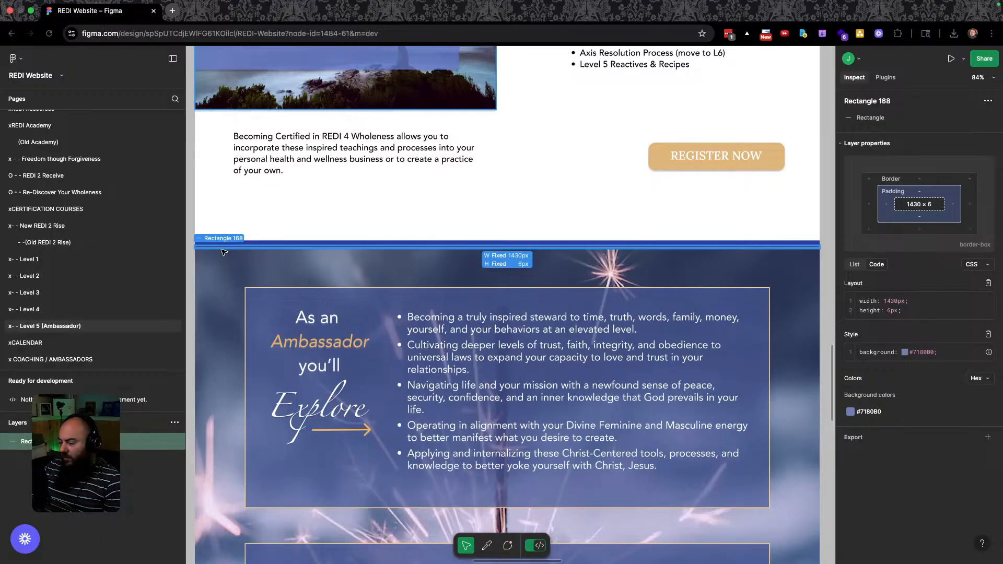
pyautogui.click(220, 268)
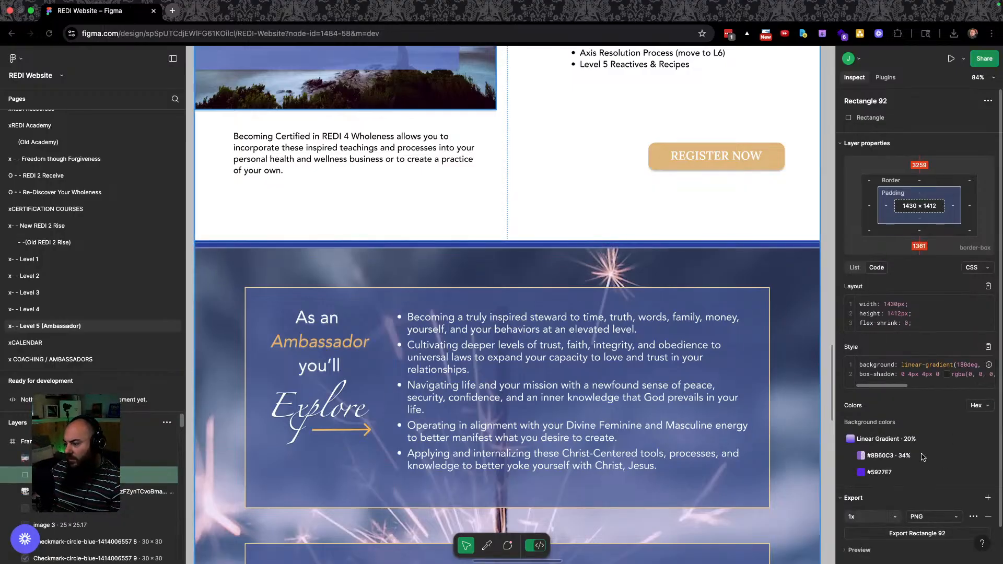
pyautogui.scroll(-2, 923, 457)
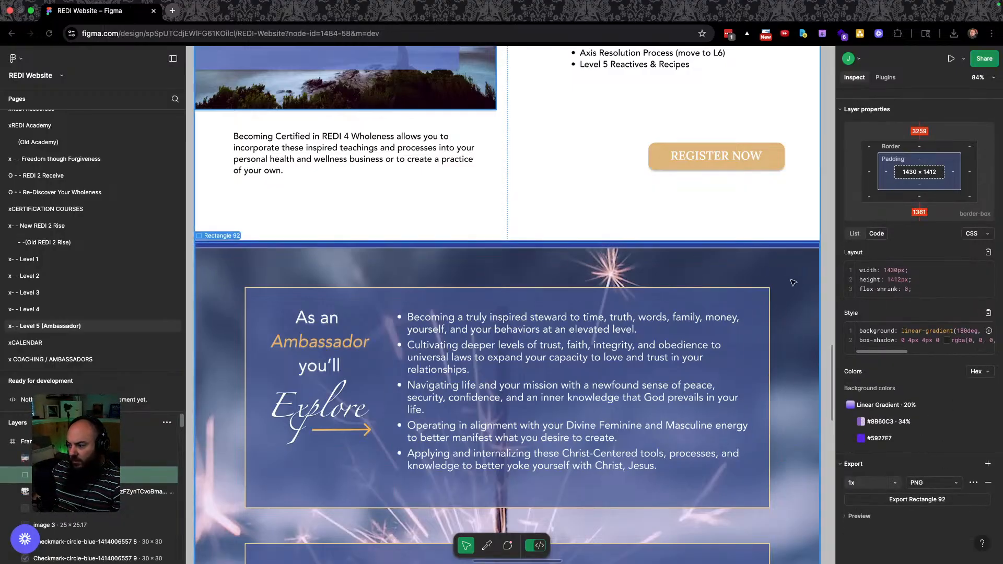
pyautogui.scroll(-10, 786, 355)
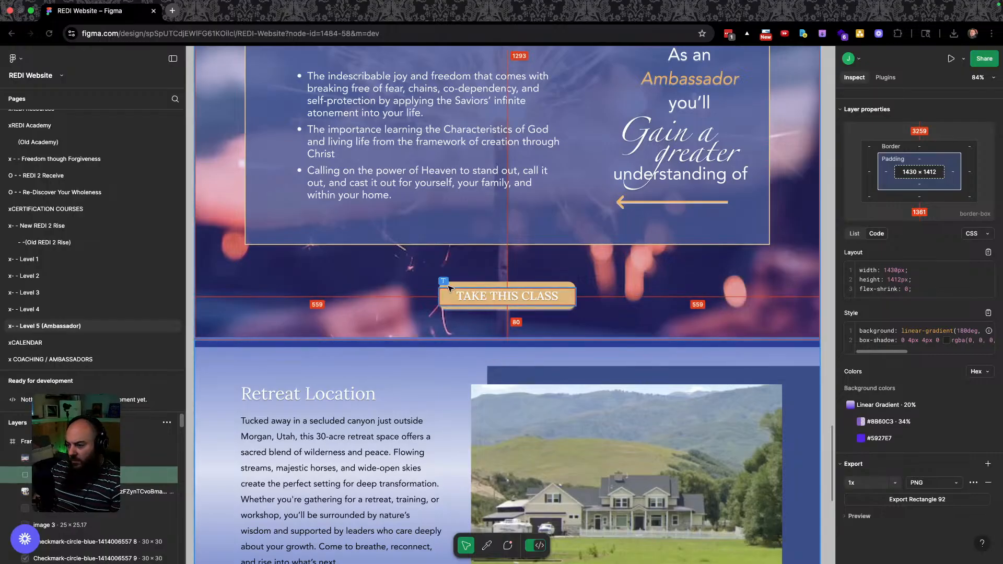
pyautogui.click(418, 271)
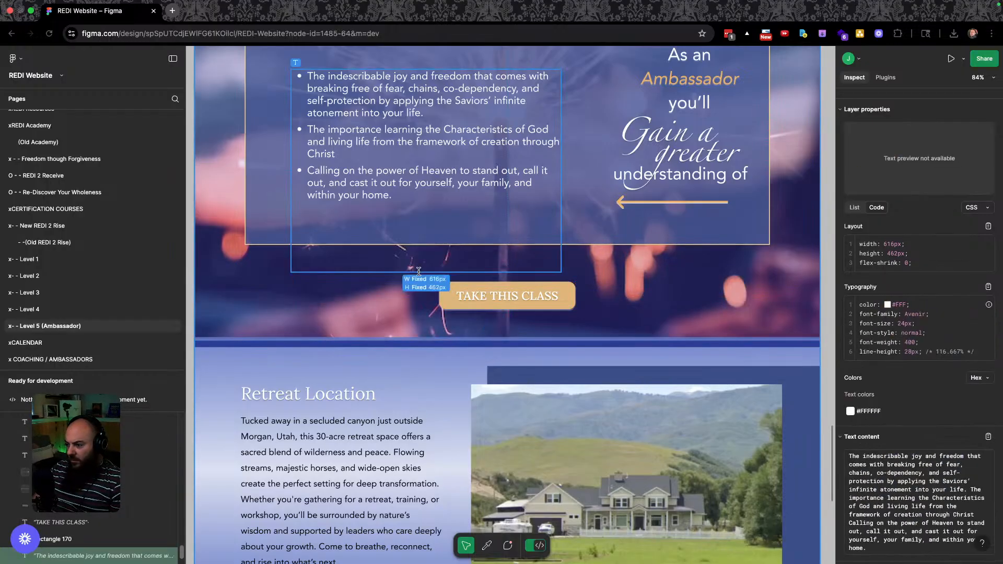
pyautogui.click(391, 285)
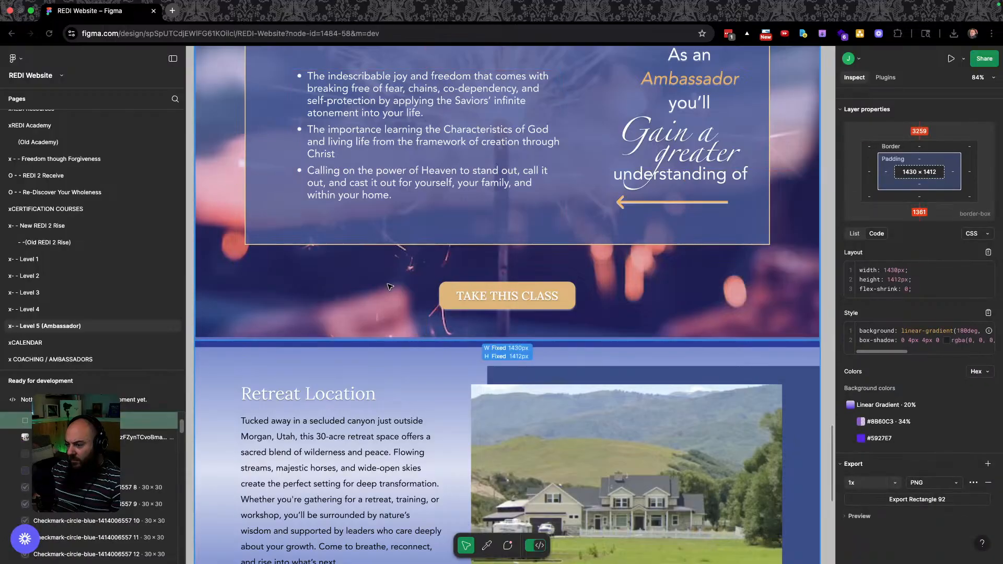
pyautogui.scroll(10, 293, 341)
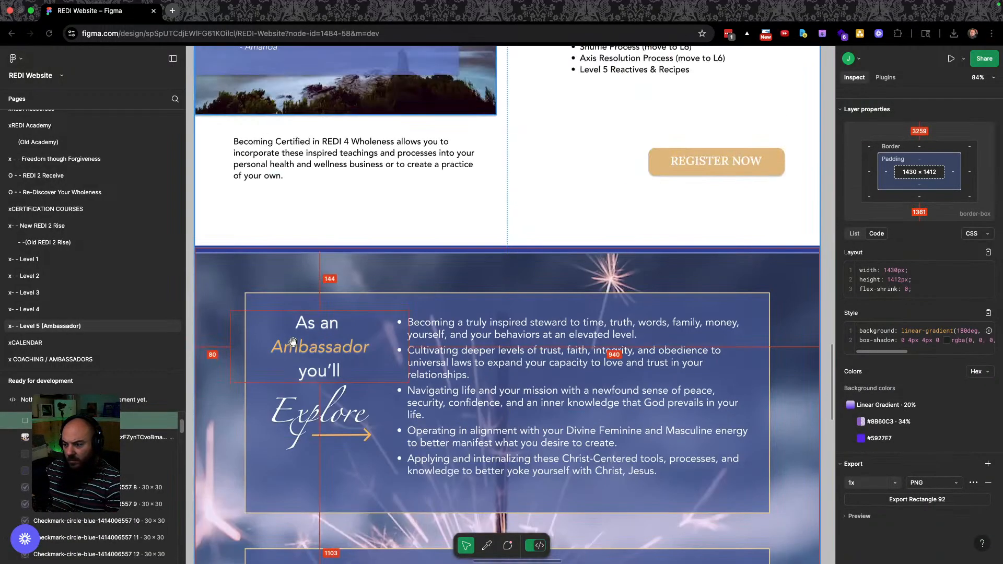
pyautogui.rightClick(453, 279)
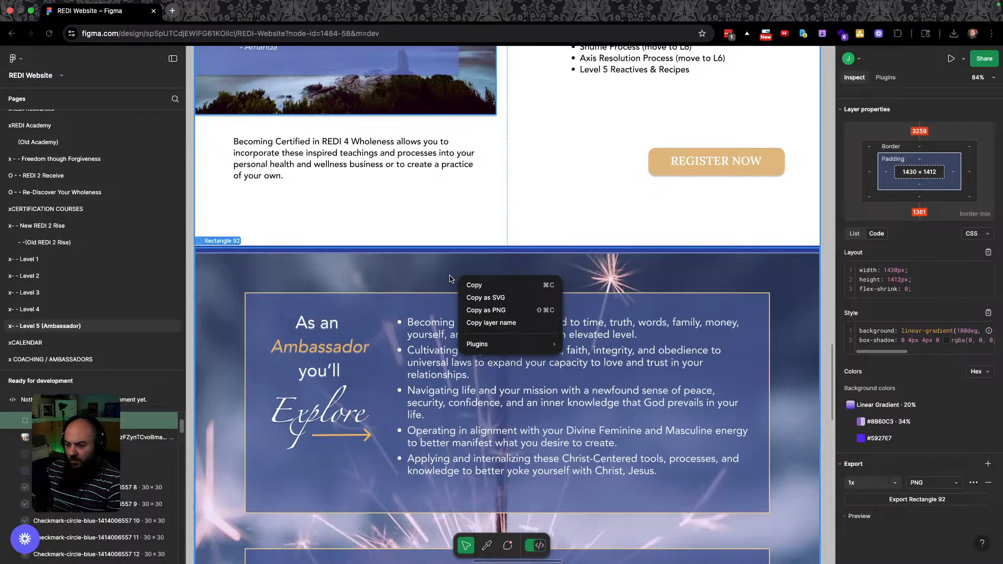
pyautogui.click(465, 284)
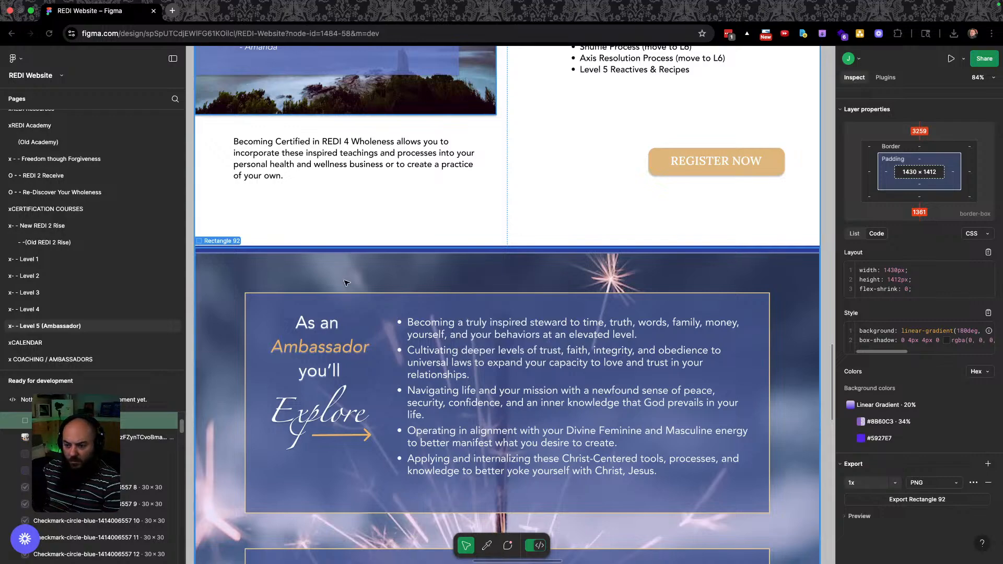
pyautogui.scroll(2, 157, 459)
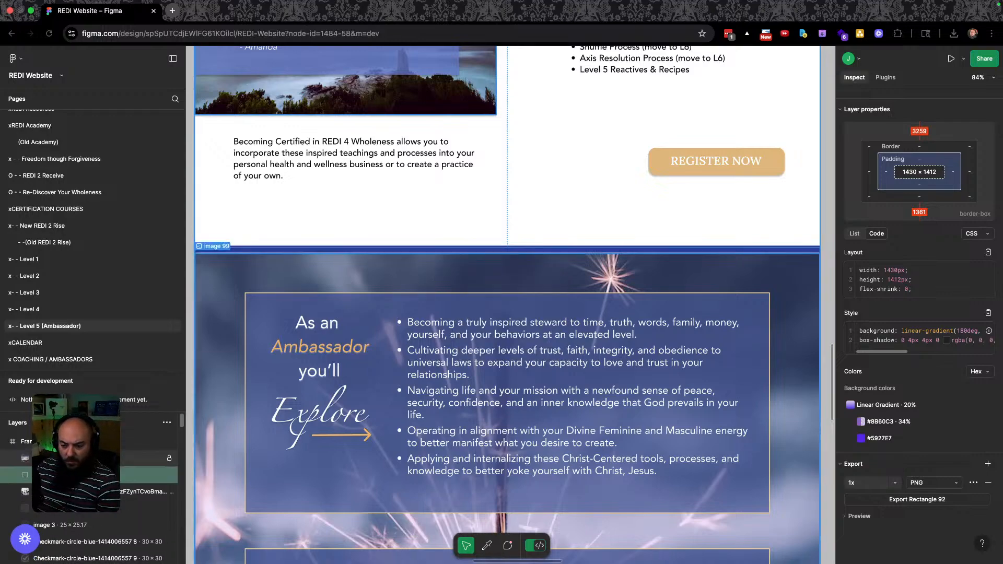
# Save image 99's original 1,000 × 1,356 sparkler background into the Images folder.
pyautogui.click(151, 490)
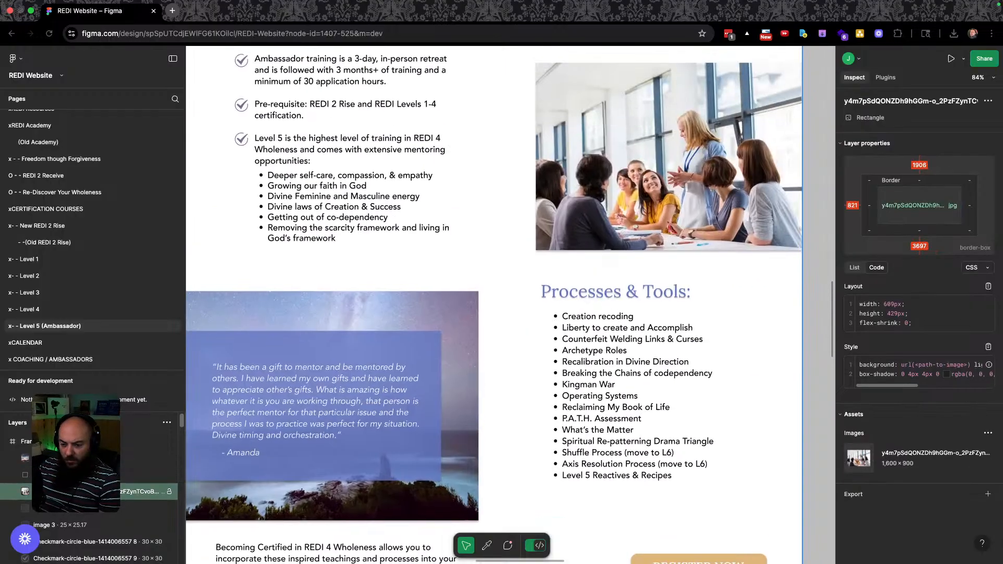
pyautogui.scroll(-1, 152, 470)
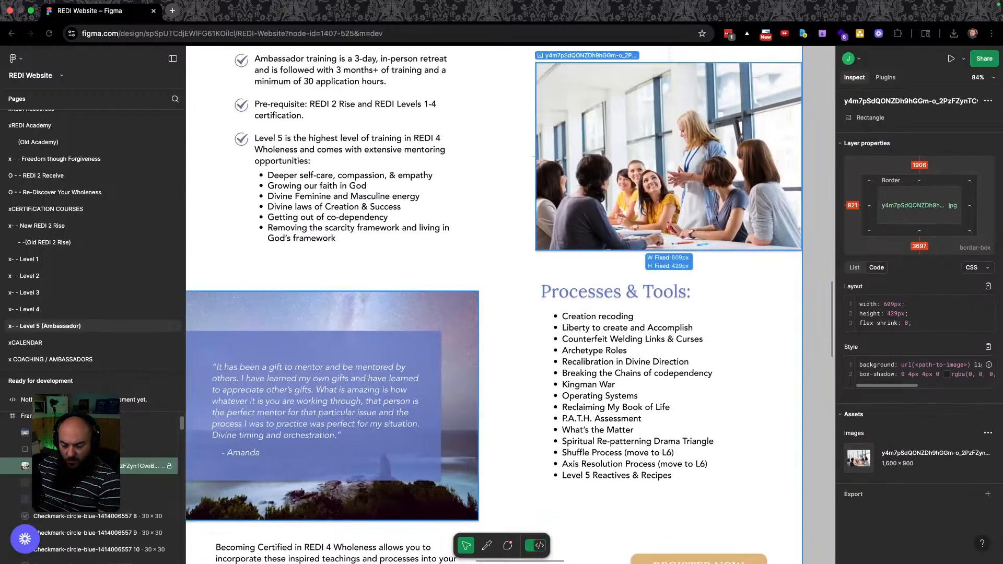
pyautogui.click(146, 432)
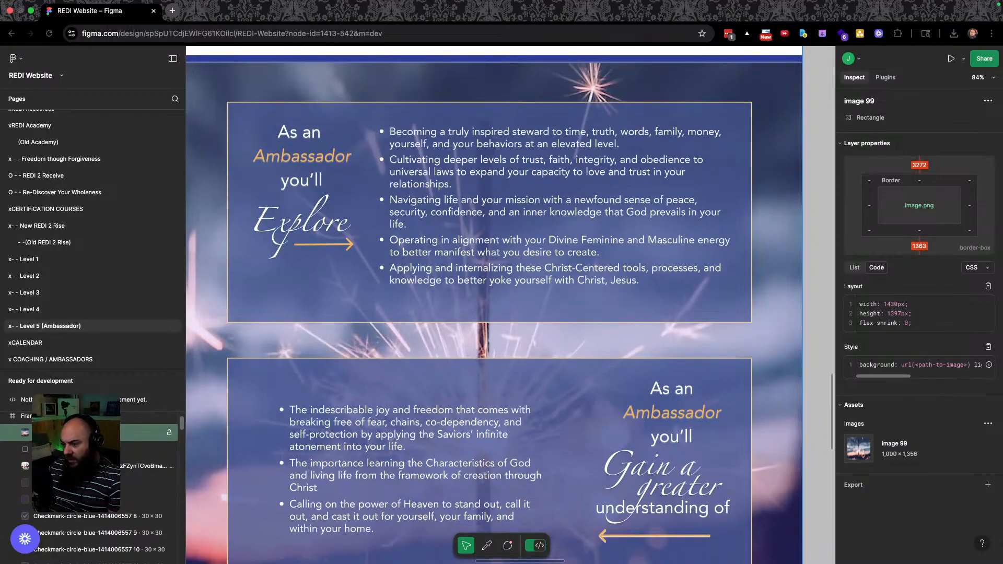
pyautogui.moveTo(893, 439)
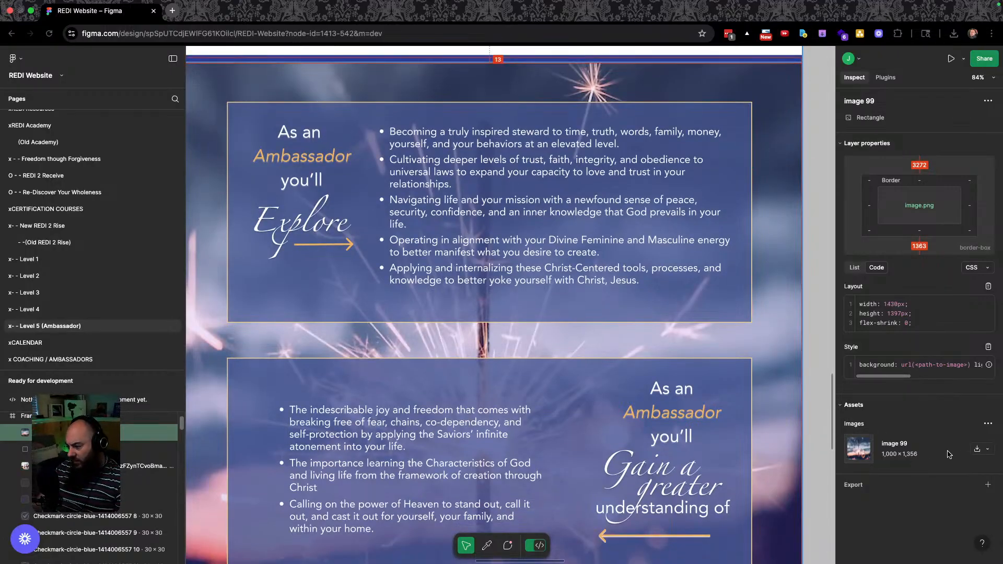
pyautogui.click(976, 450)
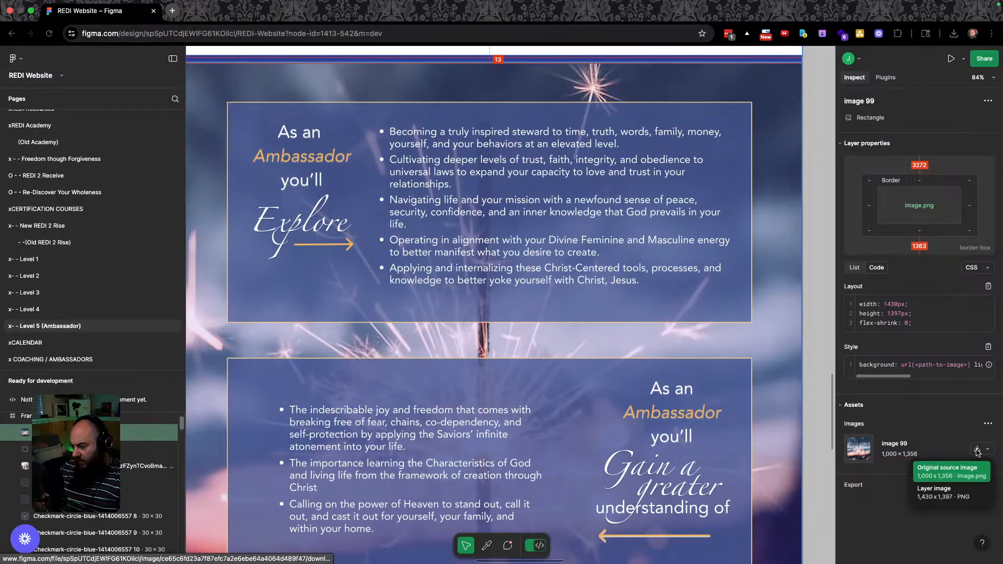
pyautogui.click(956, 473)
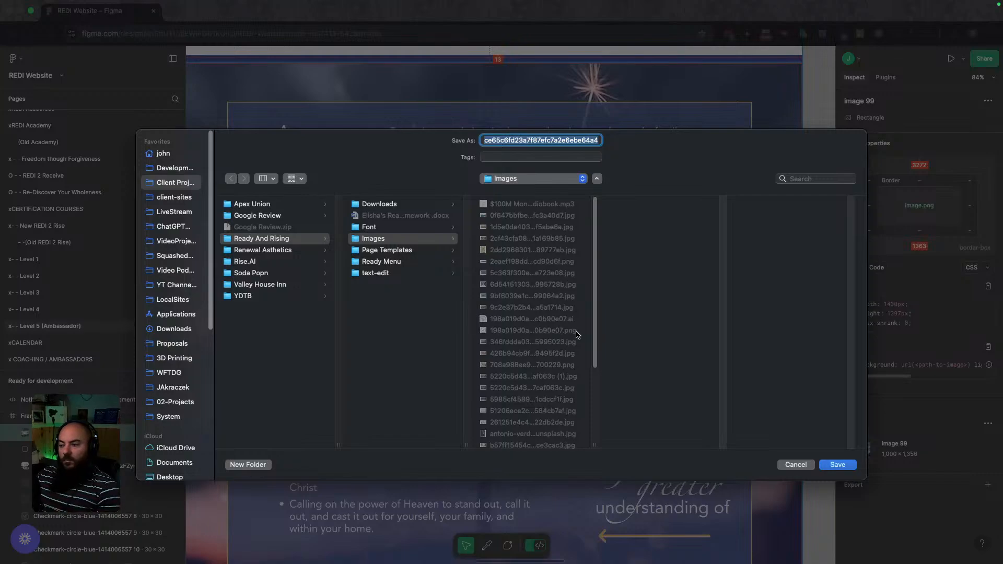
pyautogui.click(837, 466)
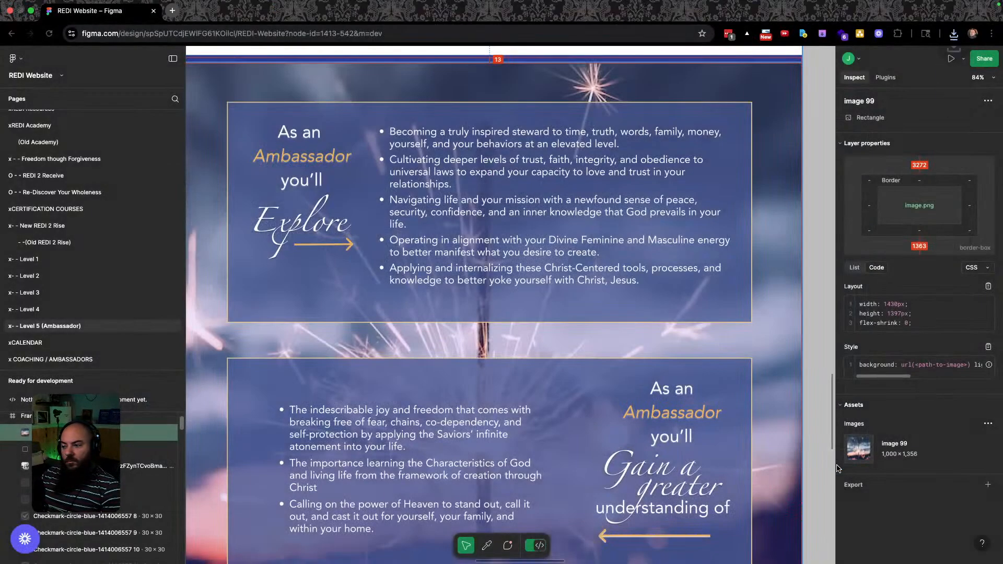
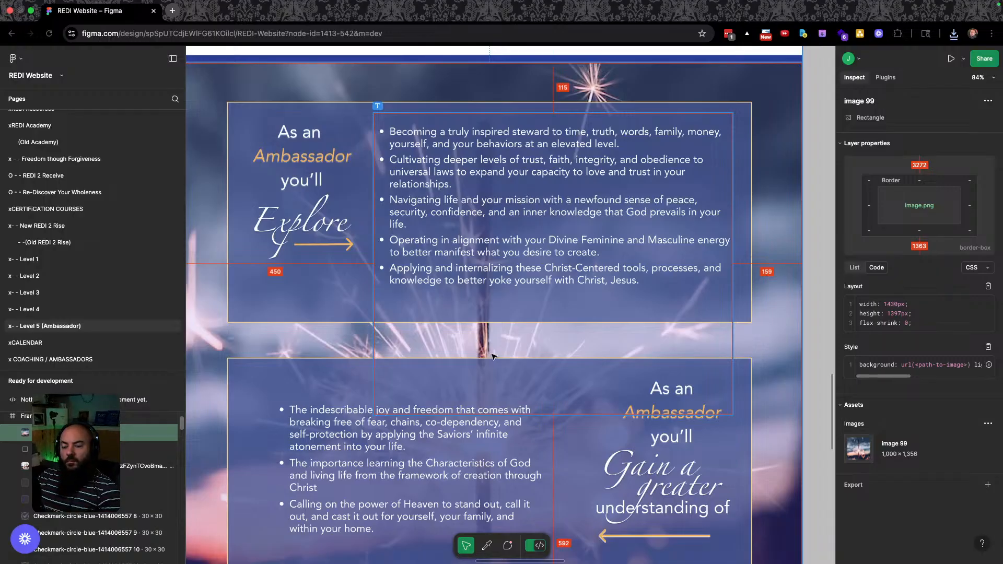
# Reveal the downloaded sparkler image from Chrome's downloads and open it in Preview, centred on screen.
pyautogui.click(954, 35)
pyautogui.click(919, 79)
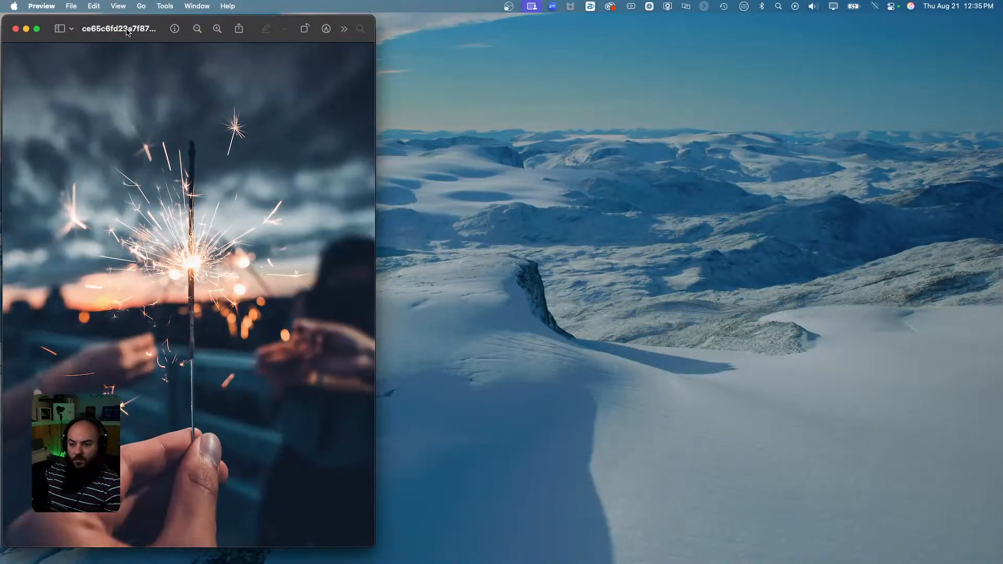
pyautogui.moveTo(127, 32); pyautogui.dragTo(402, 34)
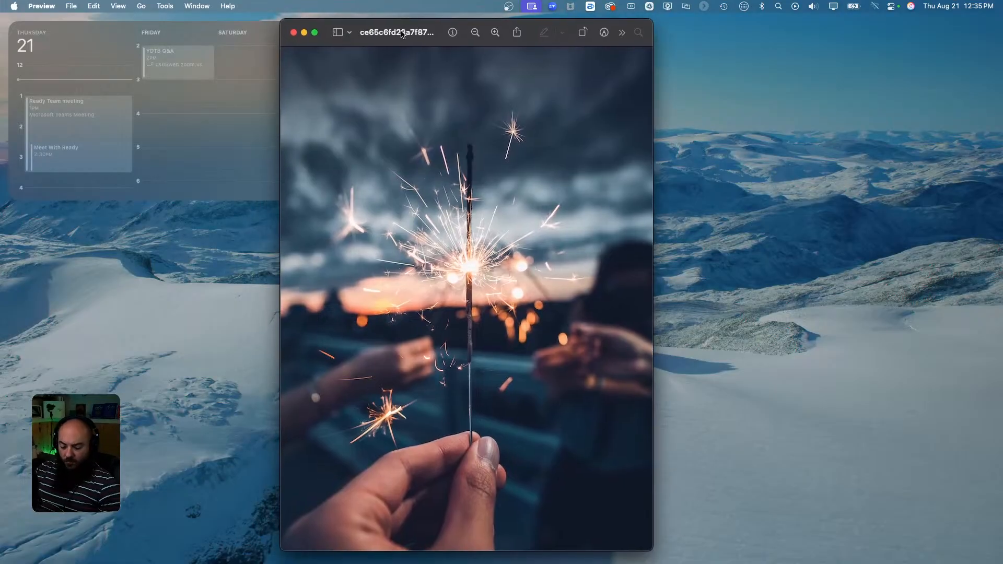
# Confirm in Adjust Size that the sparkler image is 1000 × 1356 pixels, then close Preview.
pyautogui.click(165, 6)
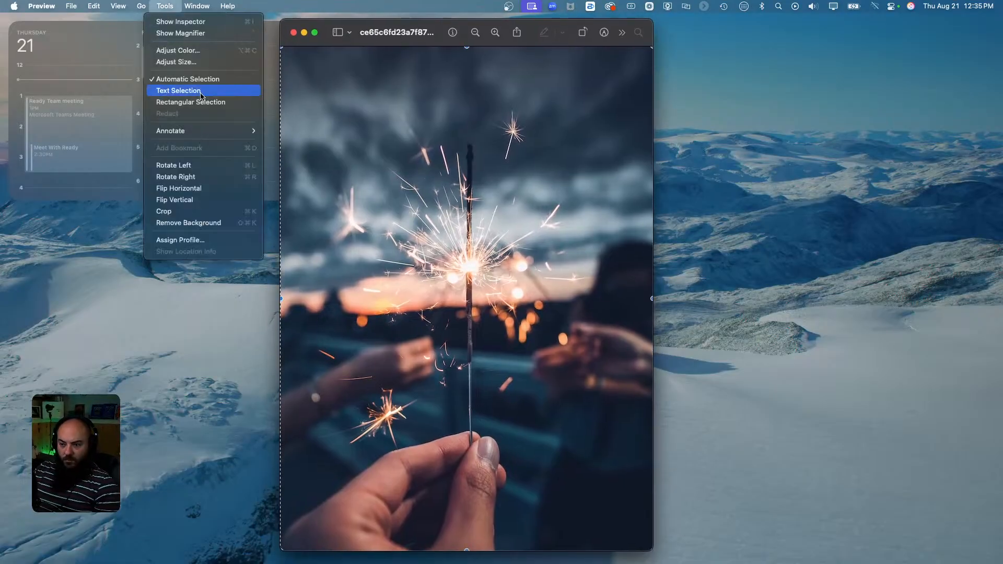
pyautogui.click(179, 61)
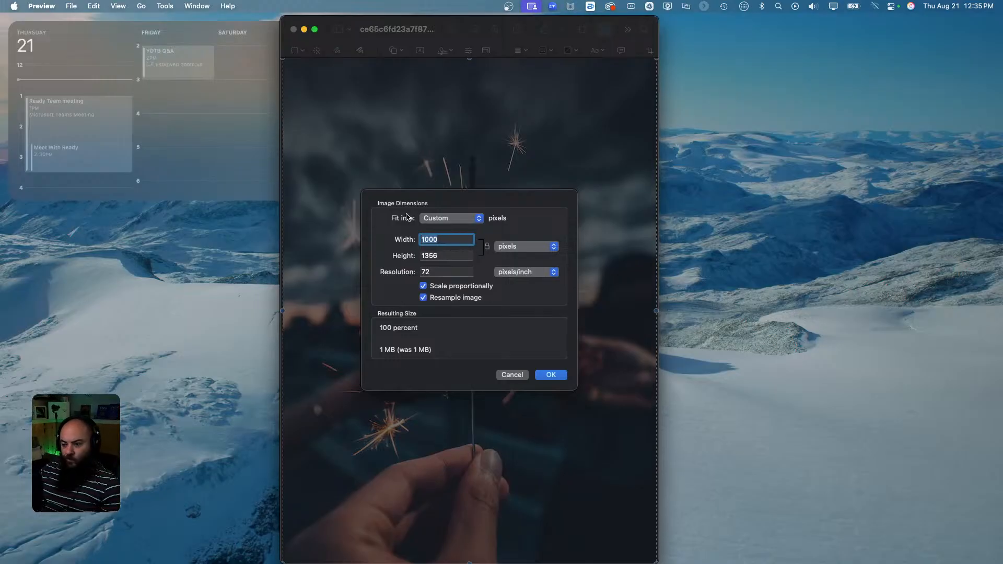
pyautogui.press('Return')
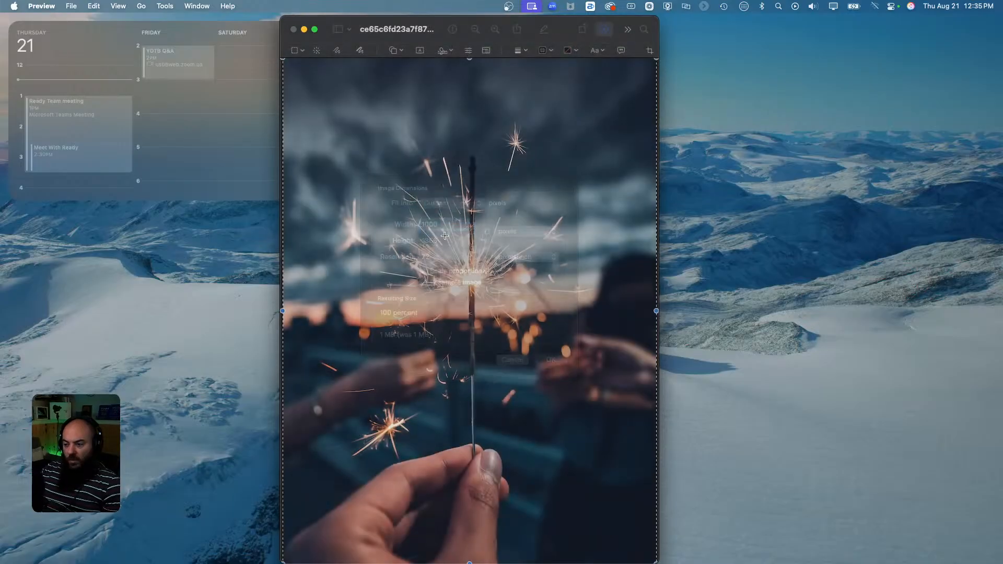
pyautogui.press('super+w')
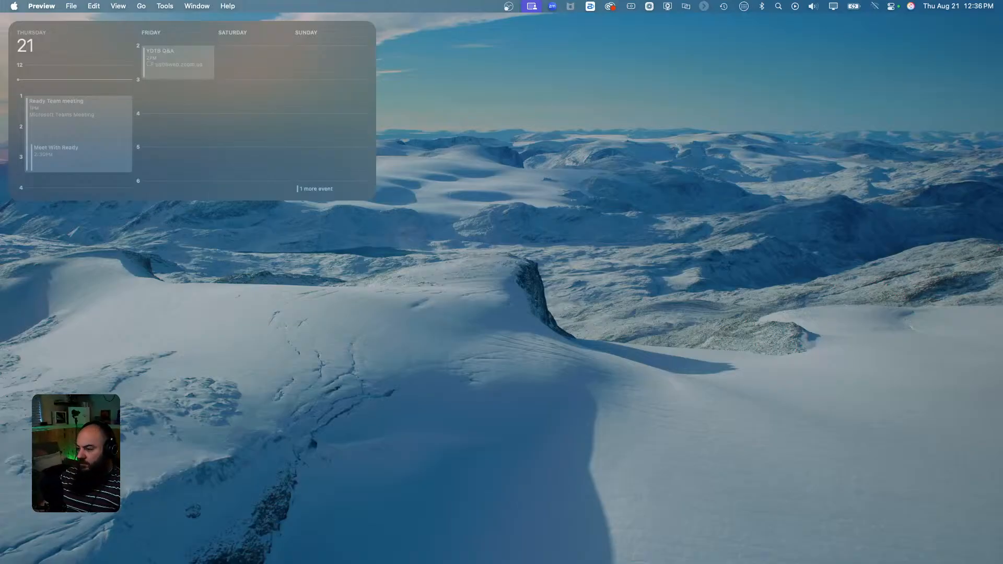
# Export the sparkler image from Squash as a 60% lossy WebP named sparkler-kids in the Sqashed folder.
pyautogui.press('super+Tab')
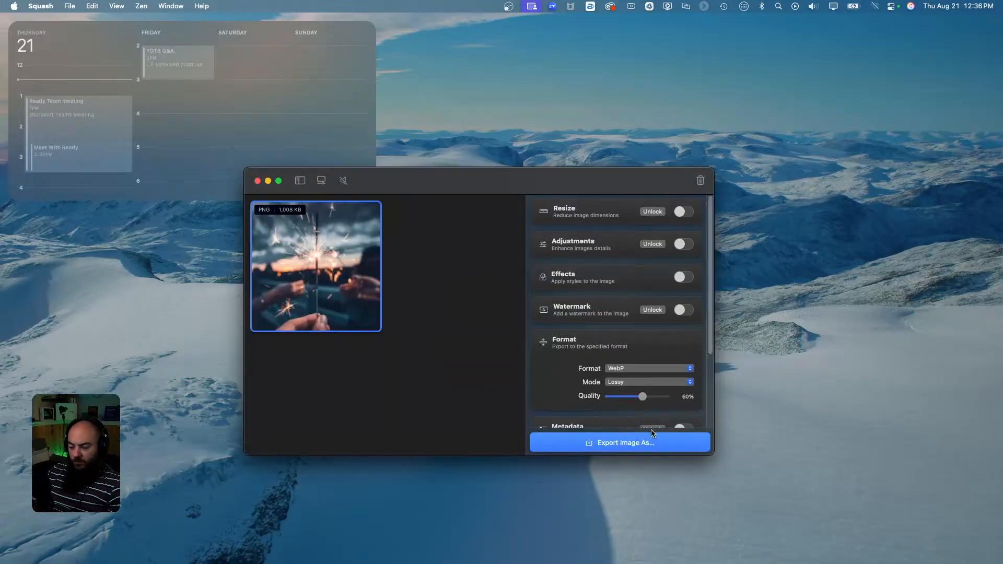
pyautogui.click(625, 443)
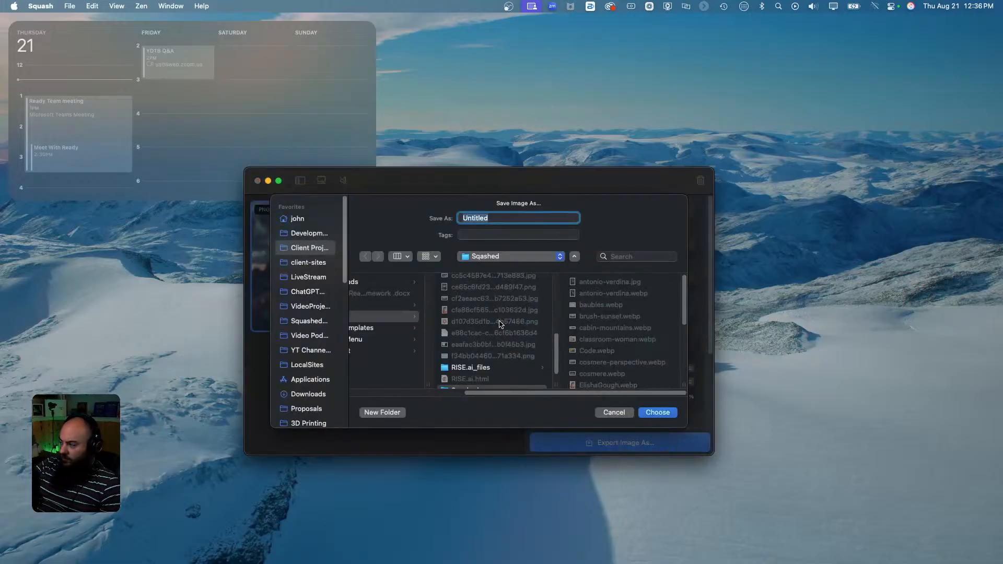
pyautogui.write('fir')
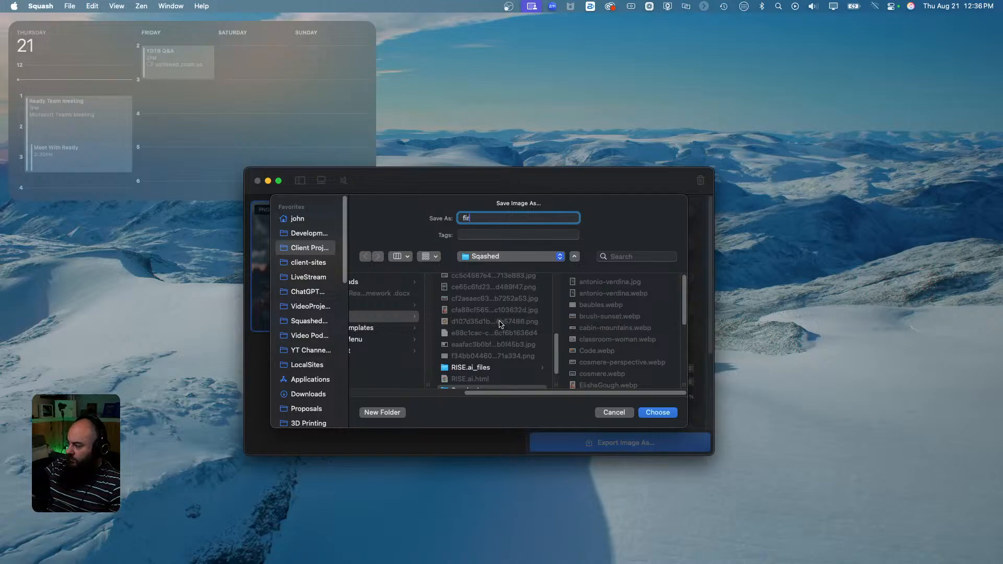
pyautogui.write('ewo')
pyautogui.press('BackSpace')
pyautogui.press('BackSpace')
pyautogui.press('BackSpace')
pyautogui.press('BackSpace')
pyautogui.press('BackSpace')
pyautogui.press('BackSpace')
pyautogui.write('sparkler-kids')
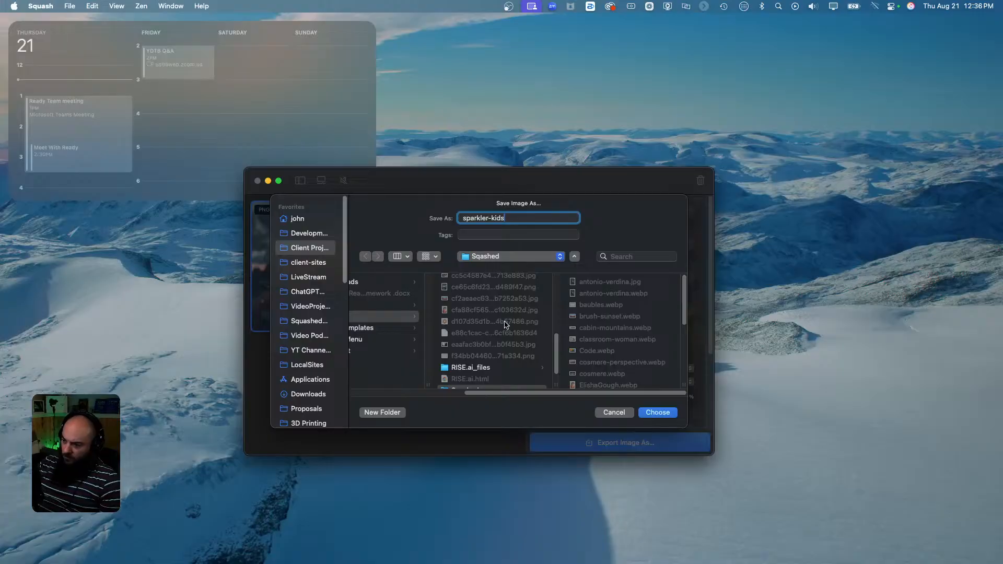
pyautogui.click(658, 414)
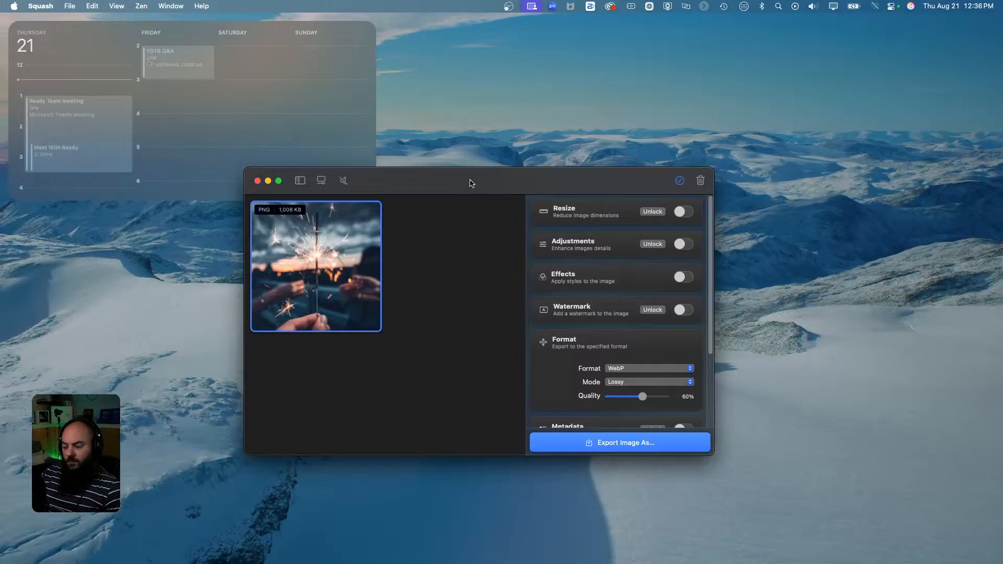
pyautogui.click(257, 181)
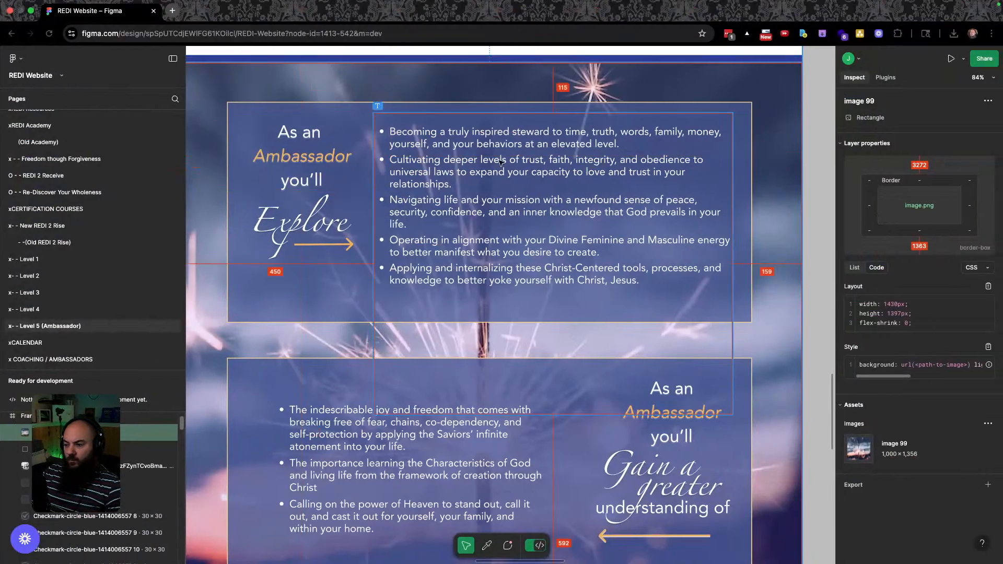
# Upload sparkler-kids.webp and set it as the Level 4 section container's background image.
pyautogui.hotkey('ctrl', 'Right')
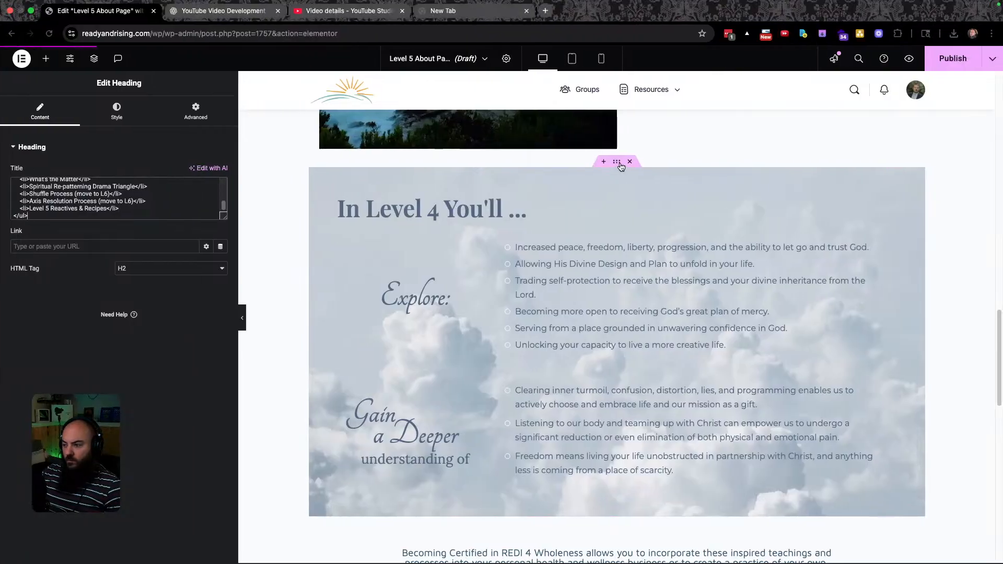
pyautogui.click(617, 163)
pyautogui.click(114, 110)
pyautogui.click(114, 274)
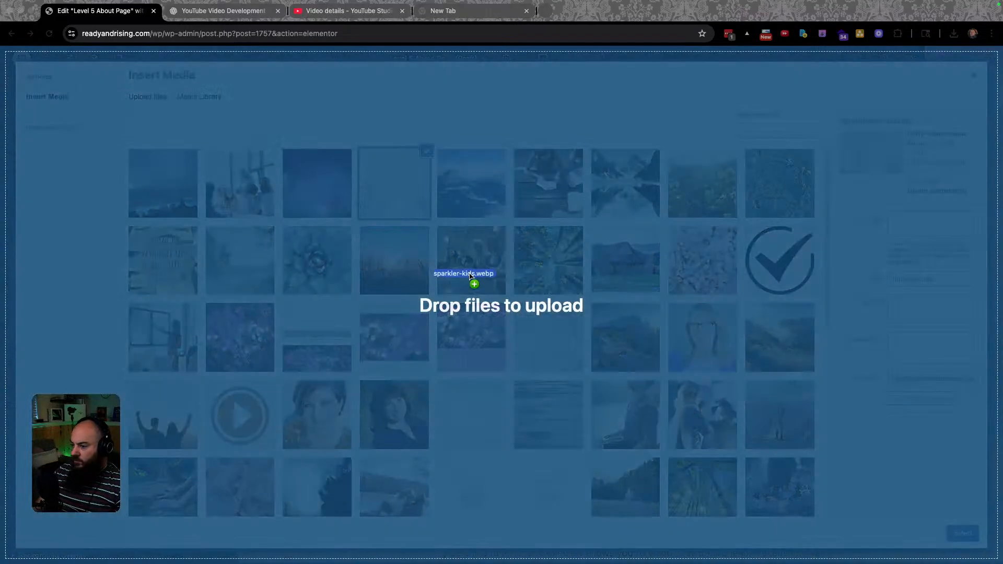
pyautogui.moveTo(475, 283); pyautogui.dragTo(477, 282)
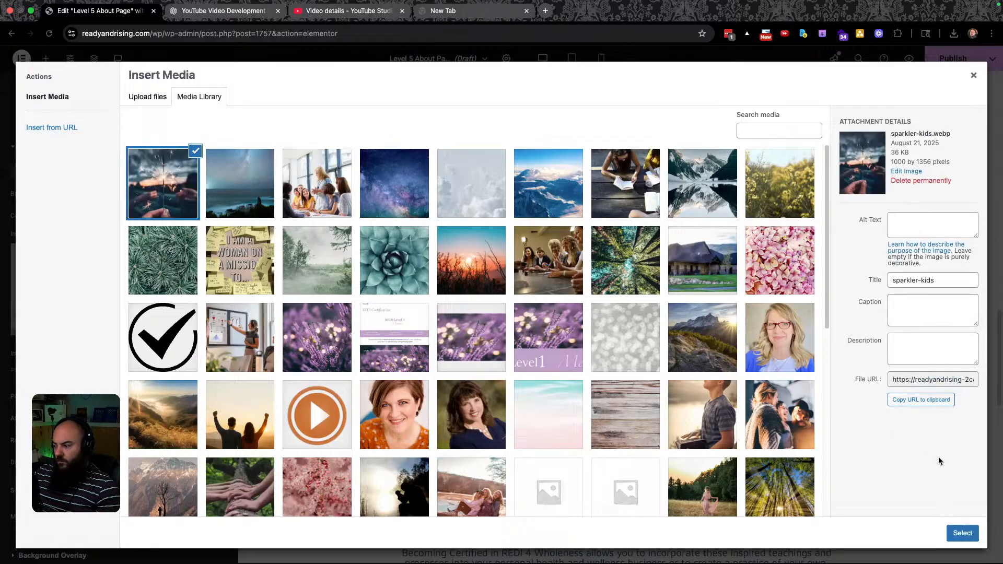
pyautogui.click(962, 533)
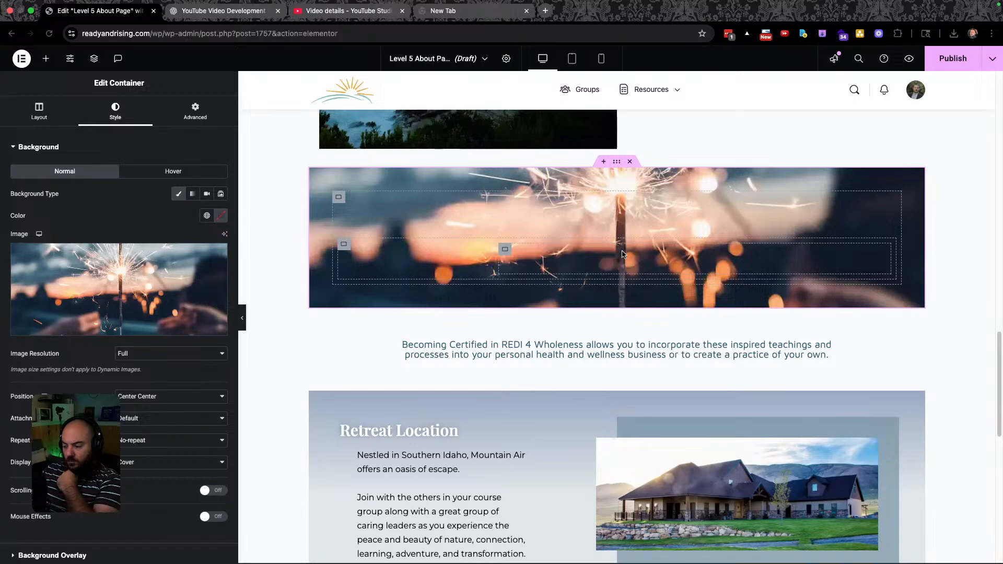
pyautogui.hotkey('ctrl', 'Left')
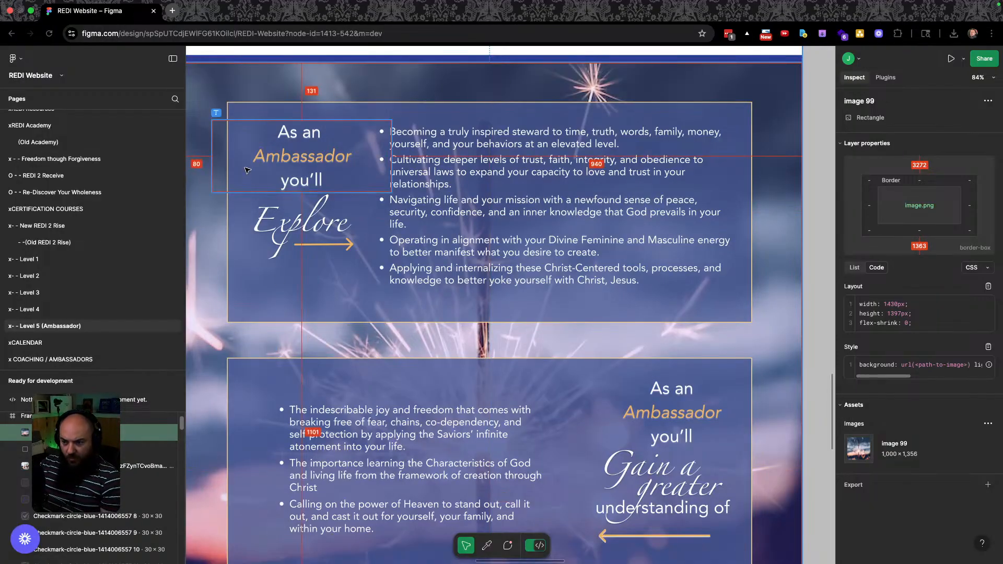
# Copy the #F2D18D border colour from Figma's Rectangle 167, then return to Elementor.
pyautogui.click(243, 108)
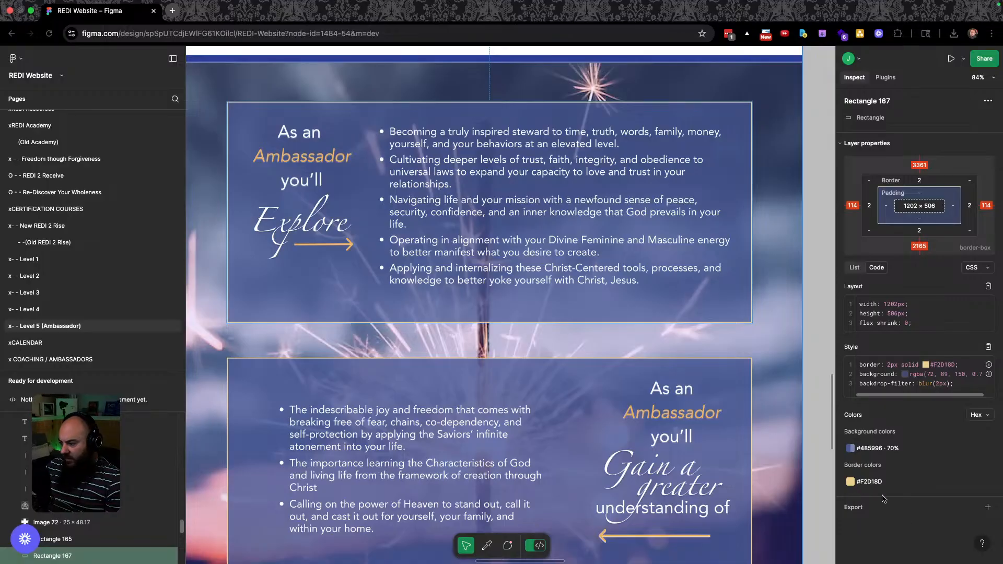
pyautogui.click(869, 482)
pyautogui.hotkey('ctrl', 'Right')
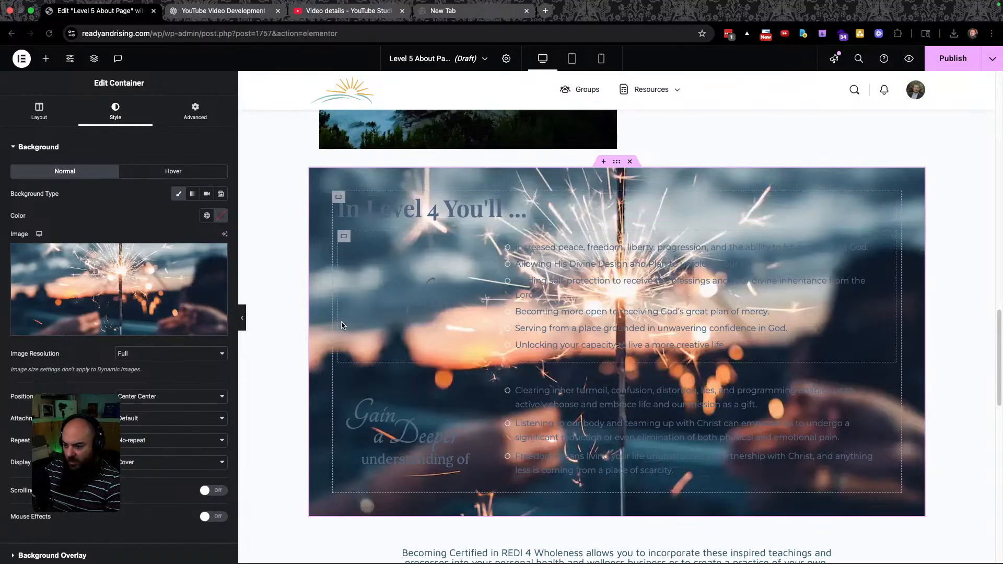
pyautogui.hotkey('ctrl', 'Left')
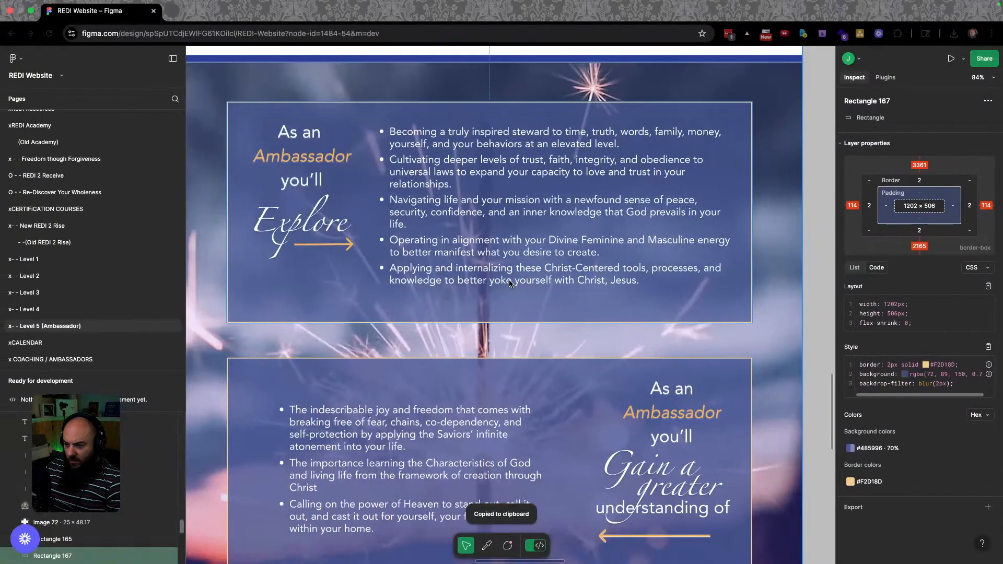
pyautogui.scroll(5, 479, 262)
pyautogui.scroll(-2, 522, 263)
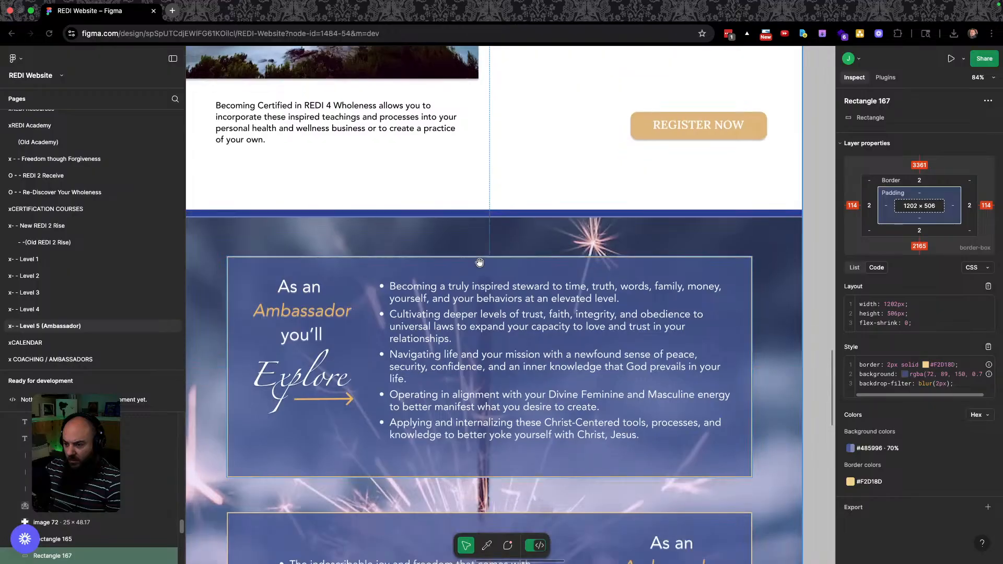
pyautogui.hotkey('ctrl', 'Right')
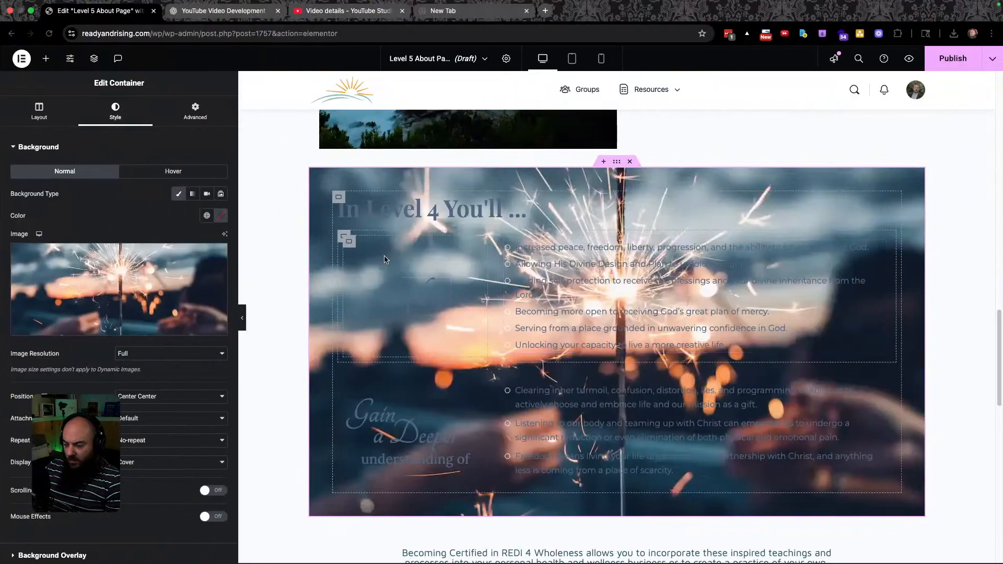
# Select the inner Explore container and set its border type to Solid.
pyautogui.hotkey('ctrl', 'Left')
pyautogui.hotkey('ctrl', 'Right')
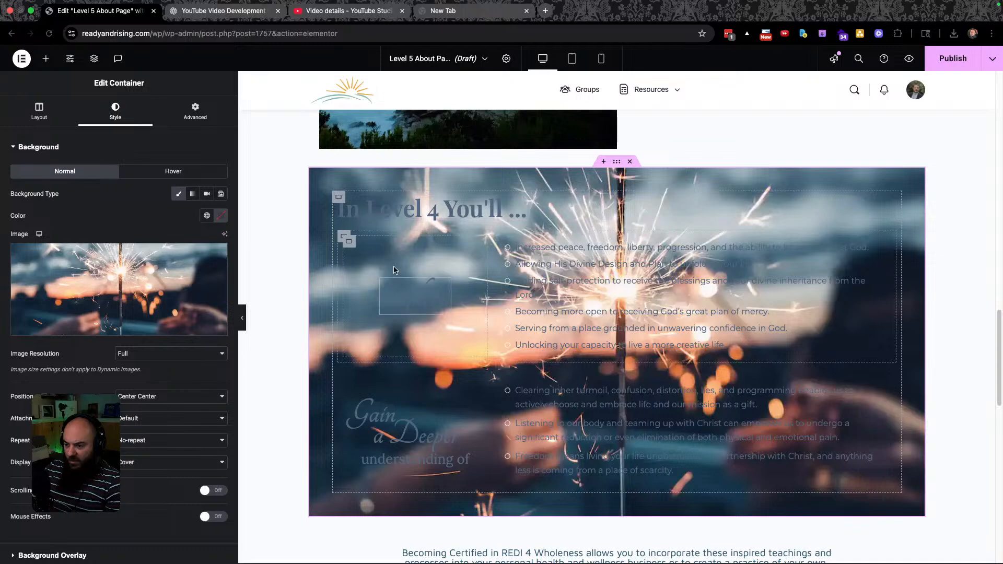
pyautogui.click(343, 237)
pyautogui.rightClick(342, 238)
pyautogui.press('Escape')
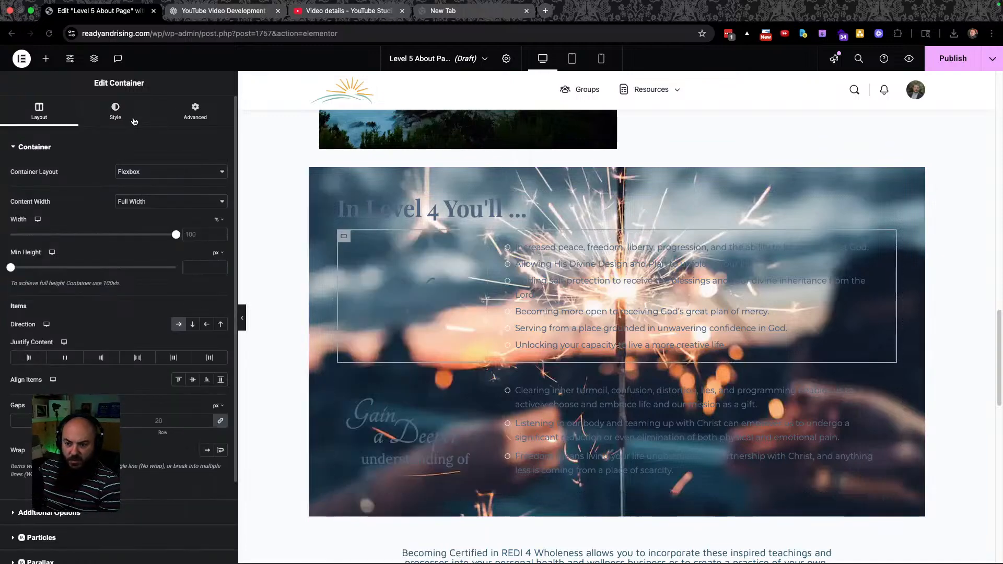
pyautogui.click(115, 113)
pyautogui.click(45, 264)
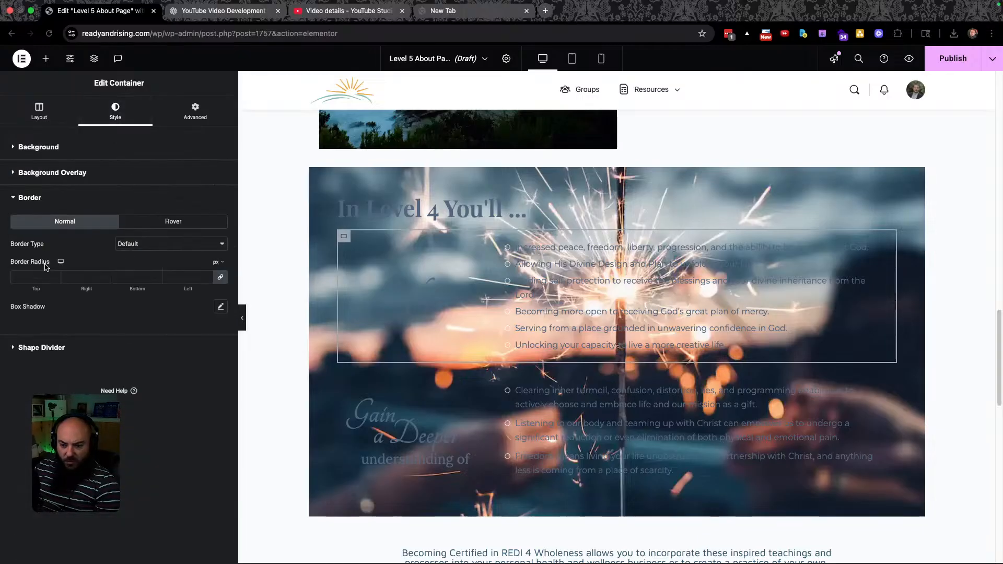
pyautogui.click(170, 244)
pyautogui.click(146, 264)
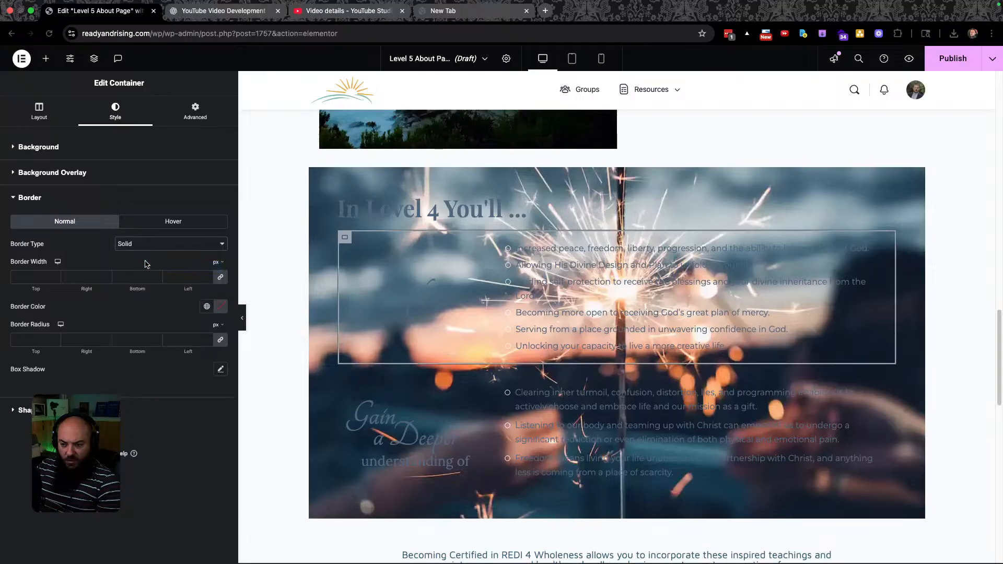
# Colour the border gold #ECA535 and make it 2 px wide on all sides.
pyautogui.click(207, 306)
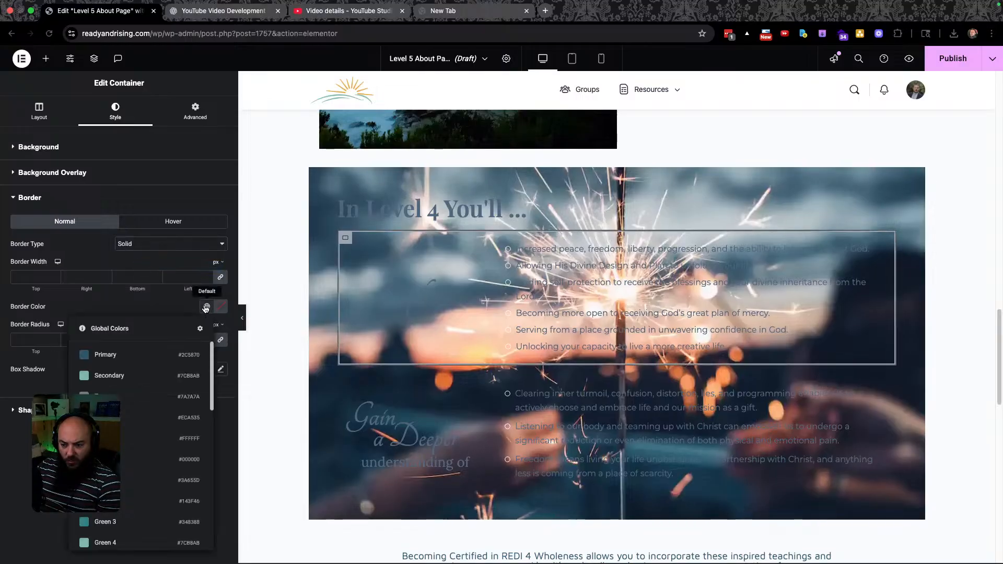
pyautogui.click(105, 417)
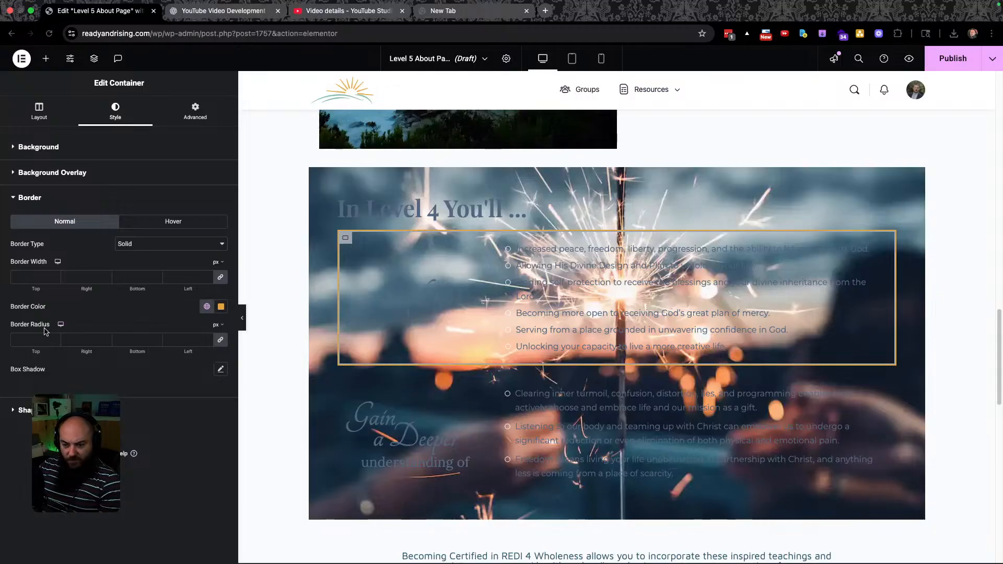
pyautogui.click(21, 277)
pyautogui.write('1')
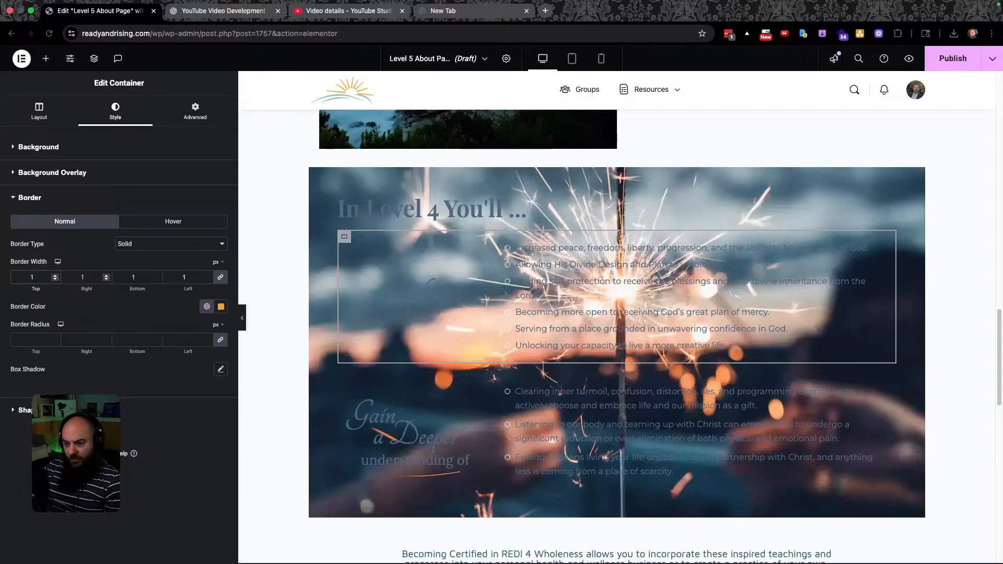
pyautogui.press('super+grave')
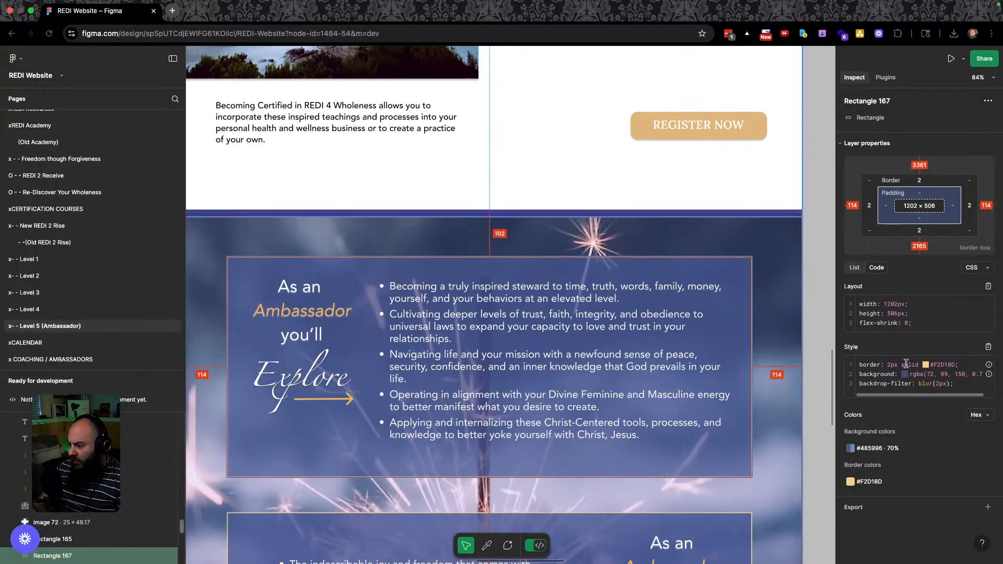
pyautogui.press('super+grave')
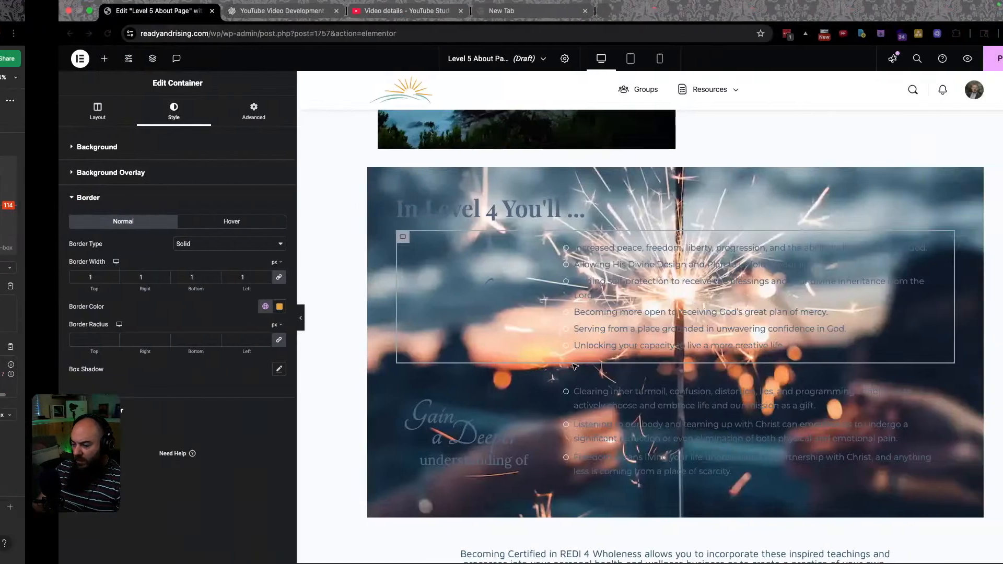
pyautogui.doubleClick(30, 277)
pyautogui.write('2')
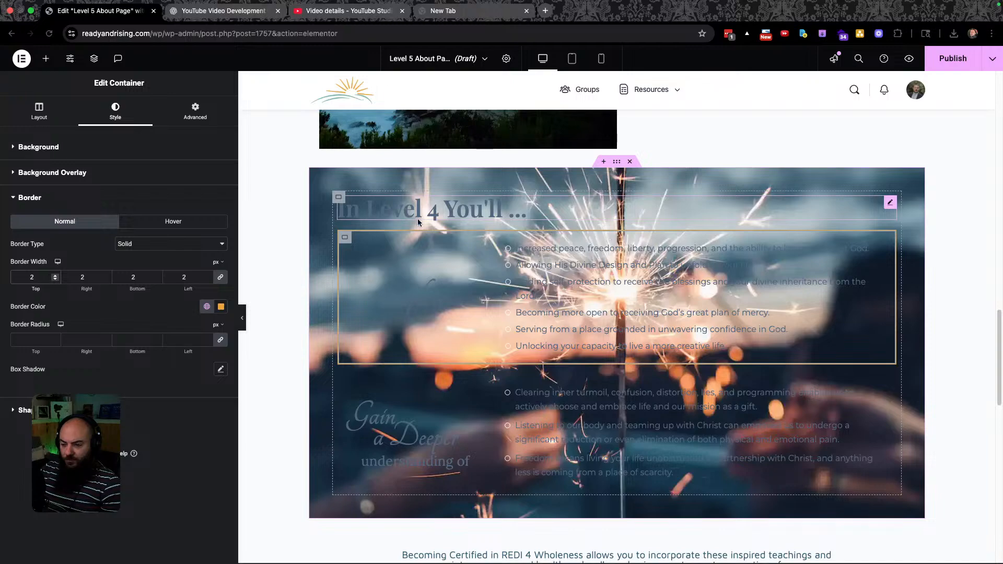
# Make the Explore: heading text the white global colour.
pyautogui.click(411, 309)
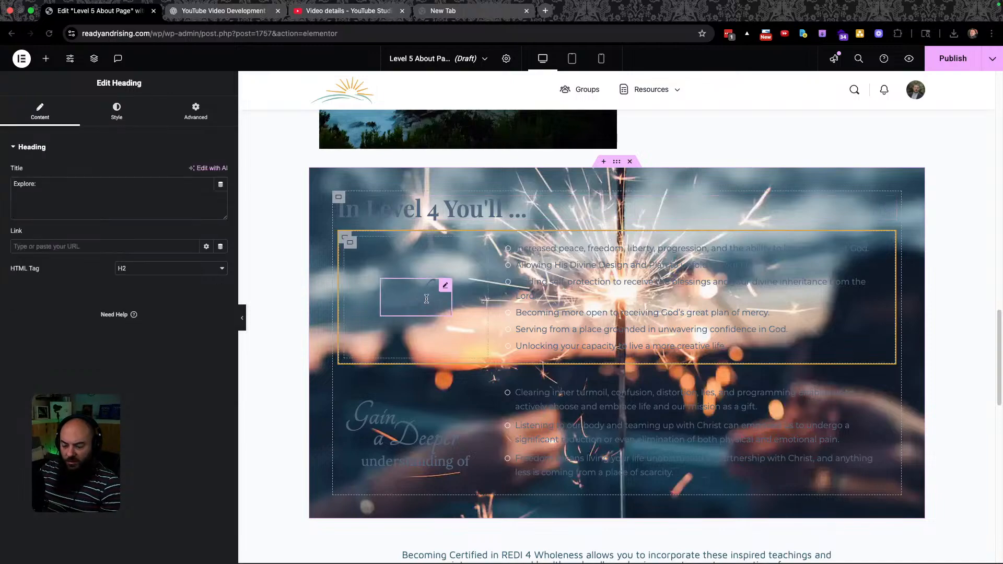
pyautogui.click(116, 111)
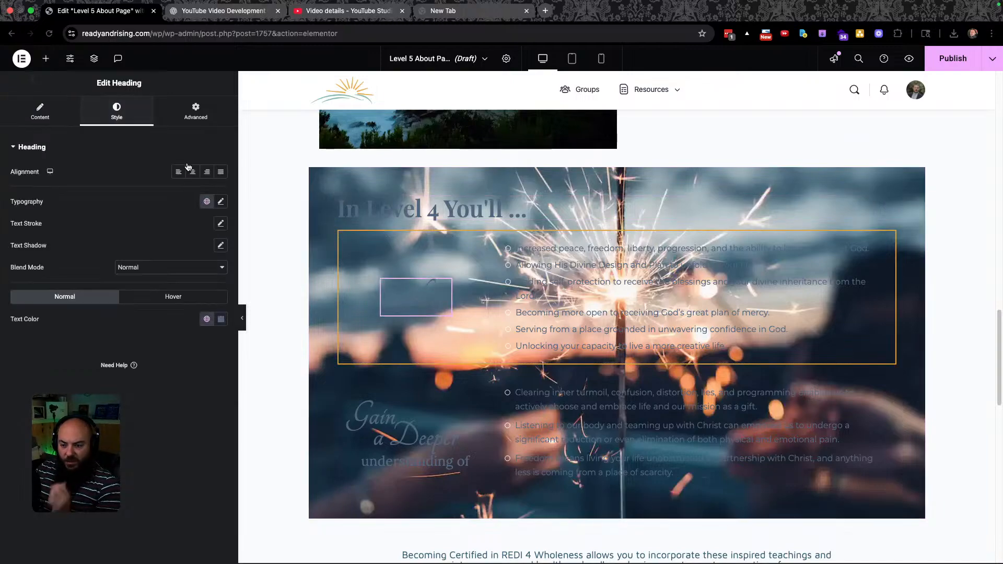
pyautogui.click(206, 318)
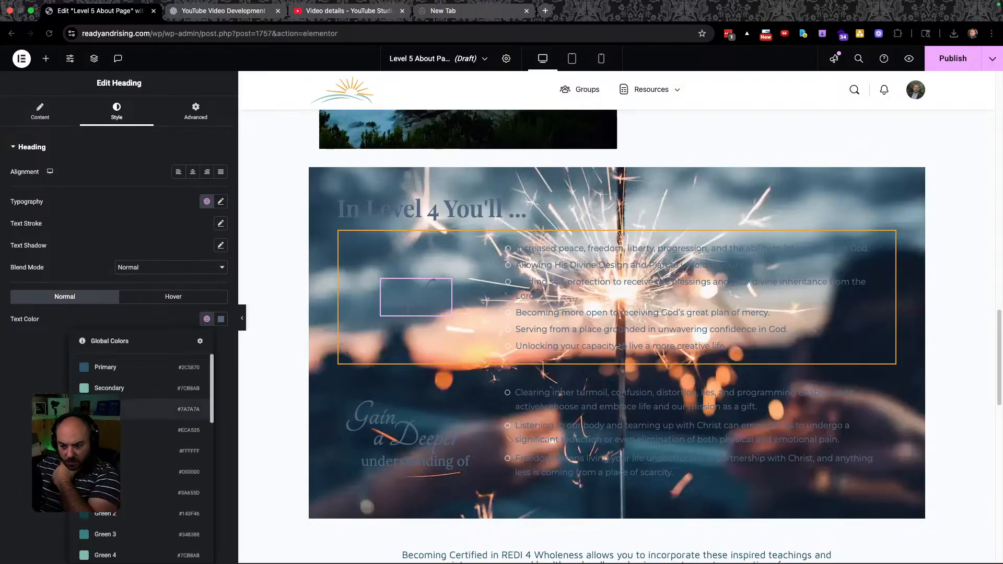
pyautogui.click(130, 450)
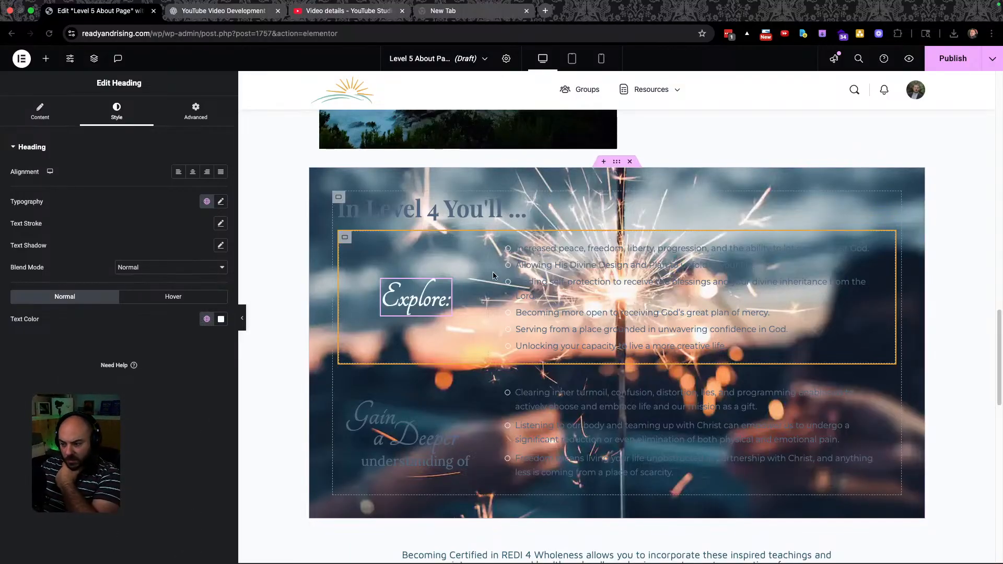
pyautogui.press('super+grave')
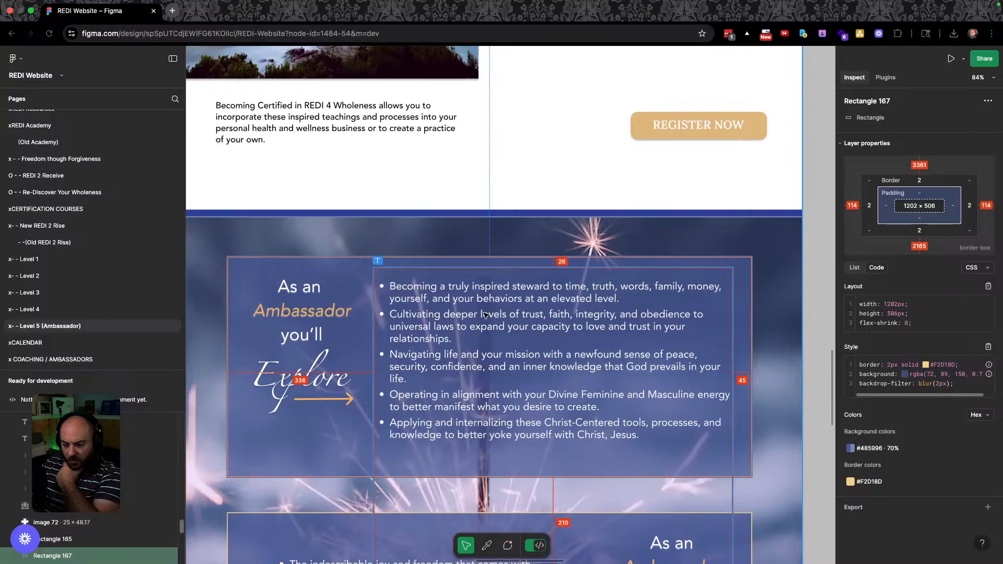
pyautogui.press('super+grave')
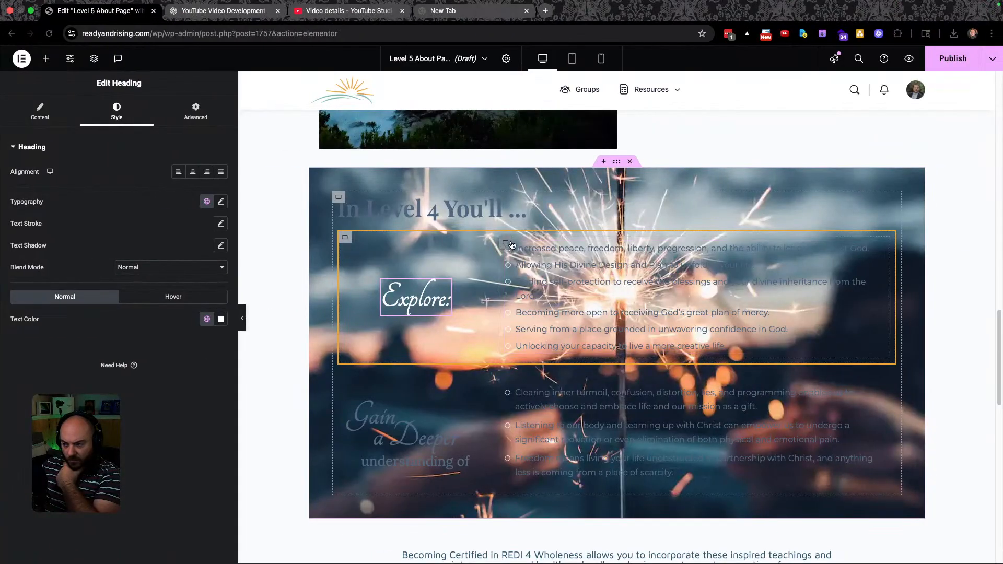
# Set the bullet list's text colour to the white global colour.
pyautogui.click(877, 245)
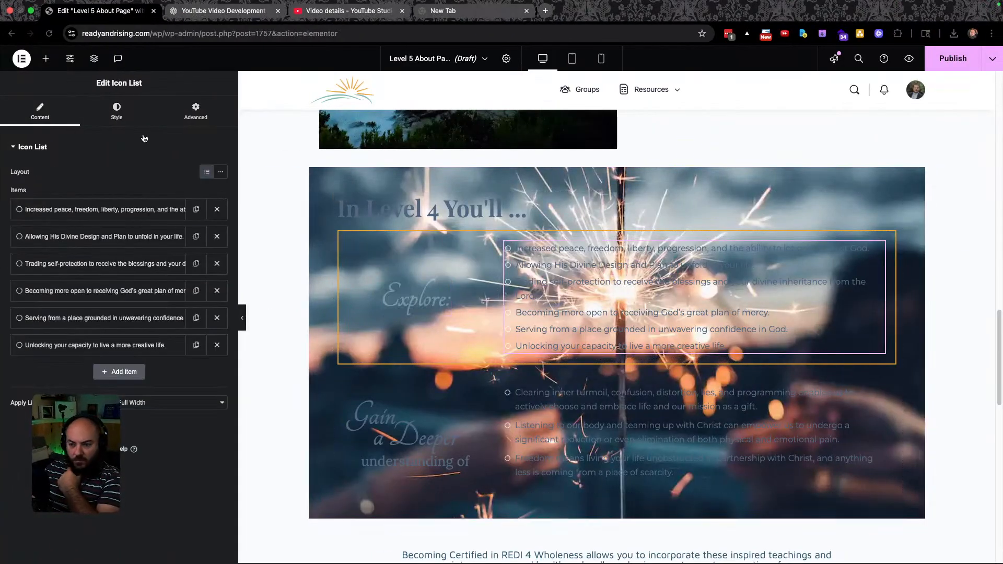
pyautogui.click(120, 110)
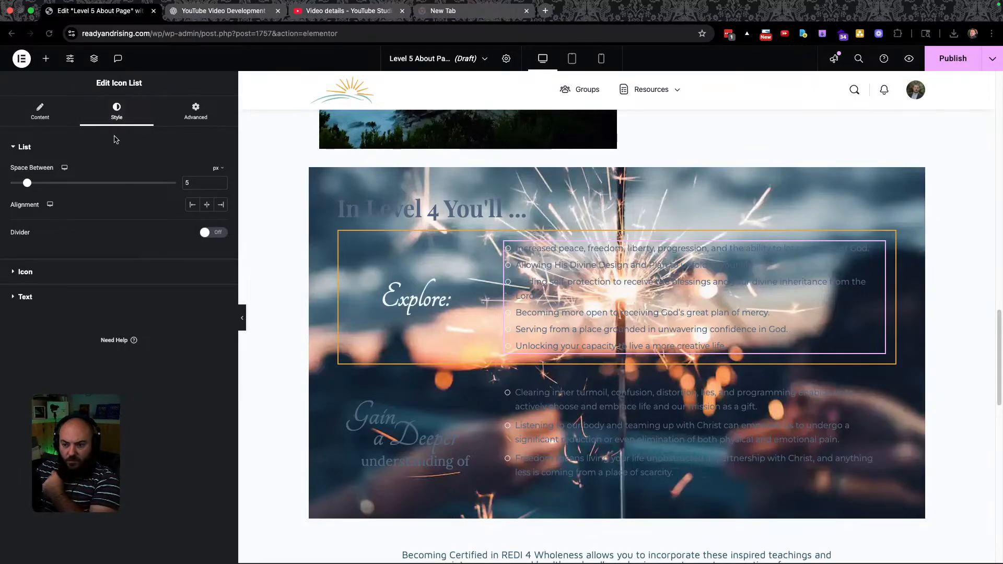
pyautogui.click(67, 300)
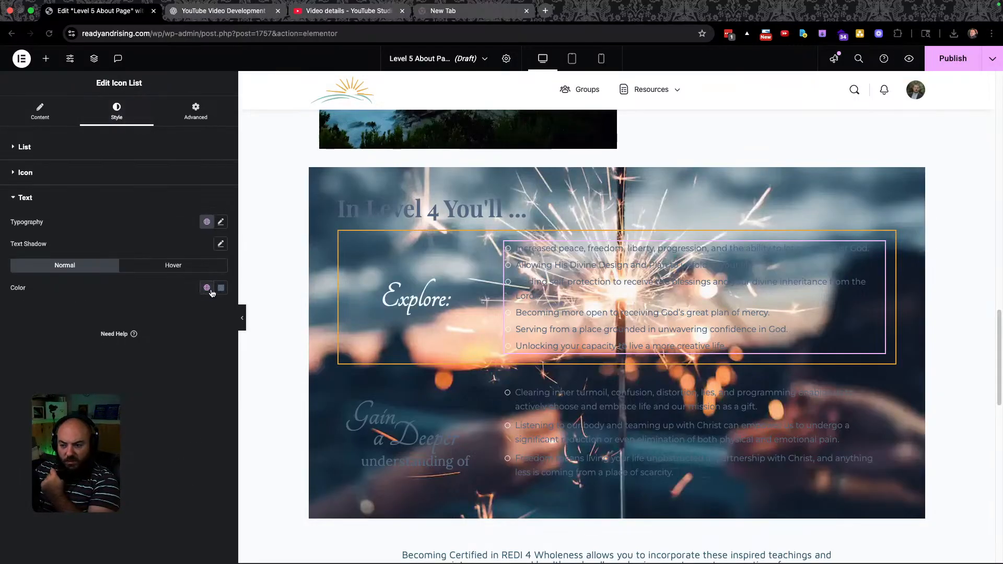
pyautogui.click(206, 288)
pyautogui.click(113, 420)
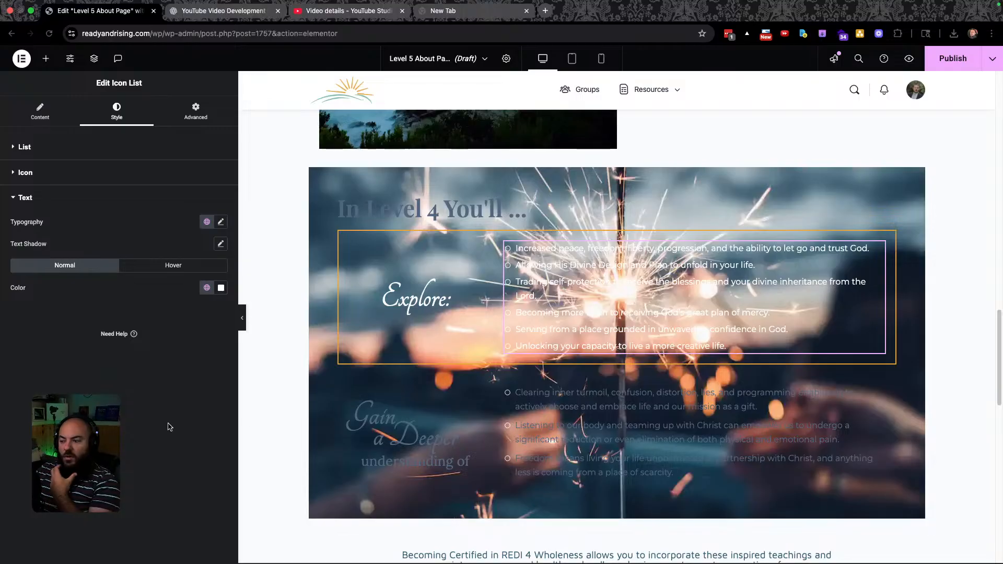
# Give the Explore box a classic colour background of #485996 copied from Figma.
pyautogui.hotkey('ctrl', 'Left')
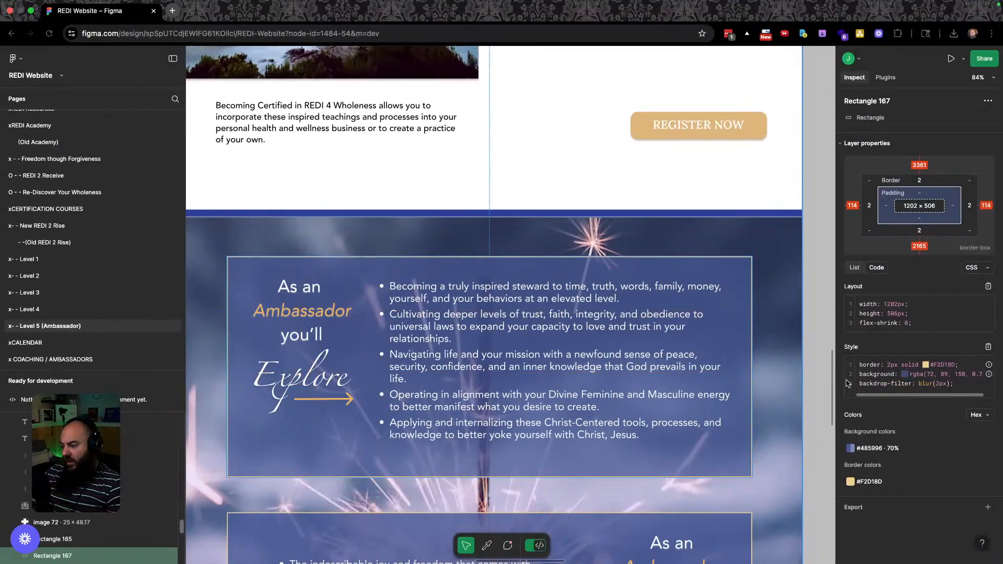
pyautogui.click(877, 448)
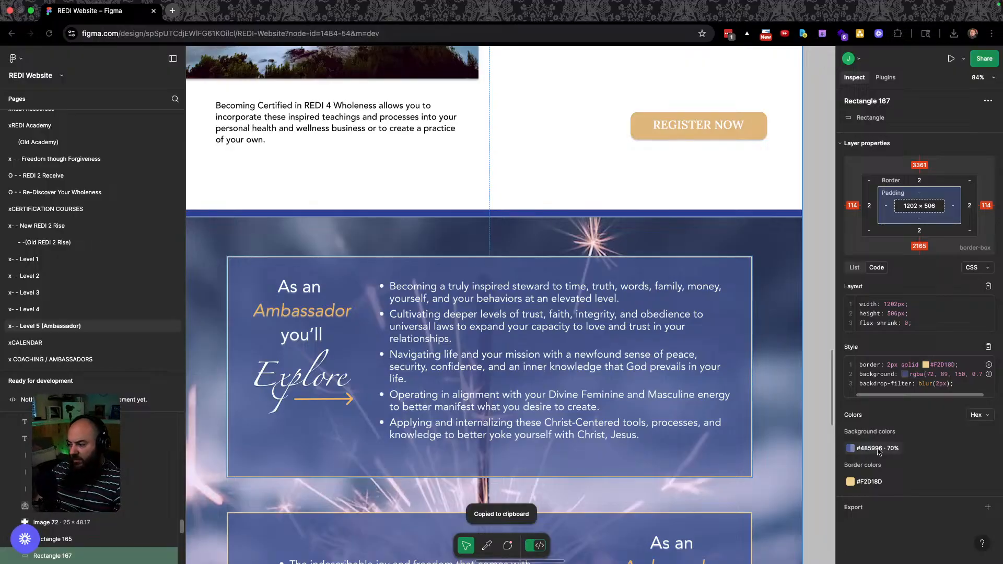
pyautogui.hotkey('ctrl', 'Right')
pyautogui.click(346, 241)
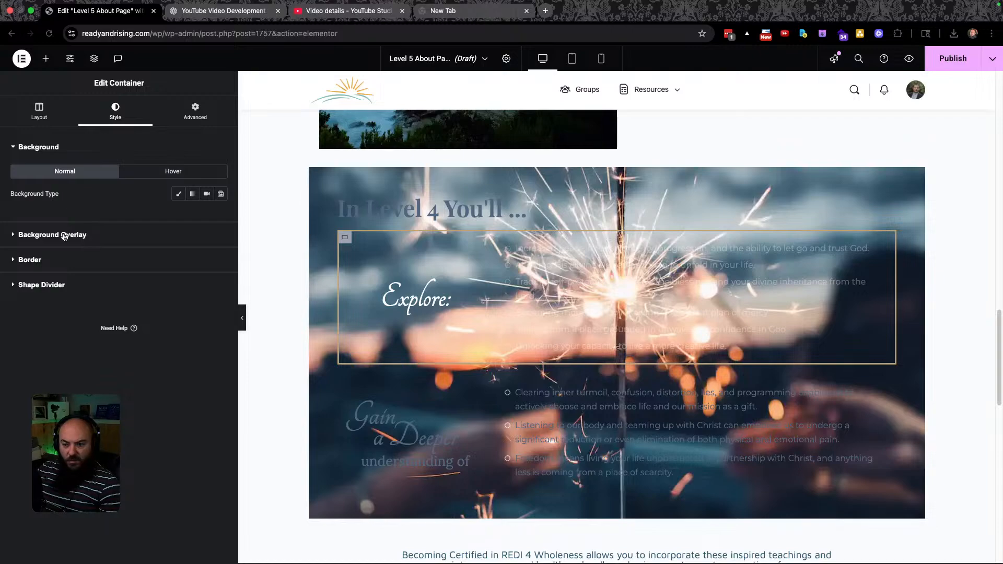
pyautogui.click(178, 193)
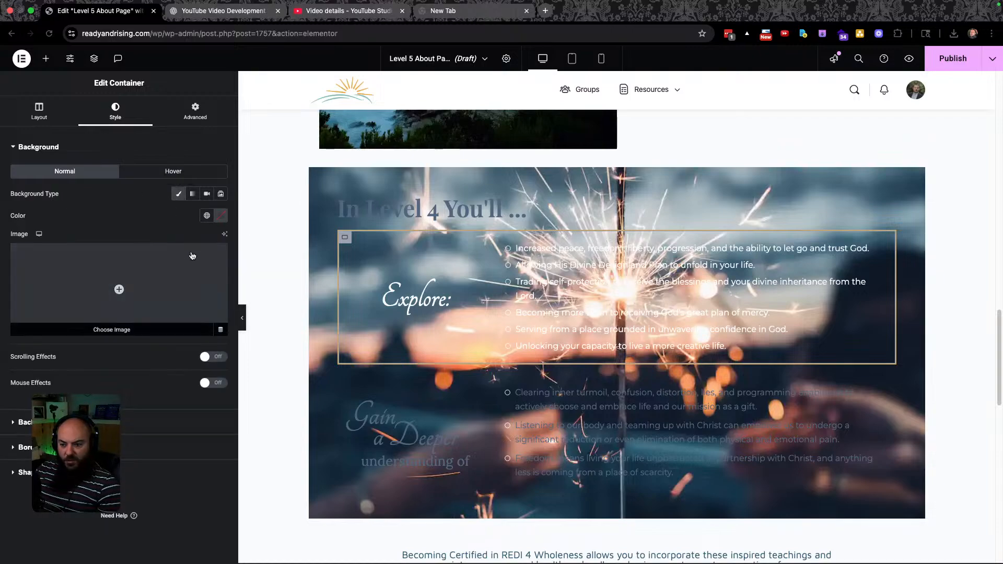
pyautogui.click(220, 215)
pyautogui.press('super+v')
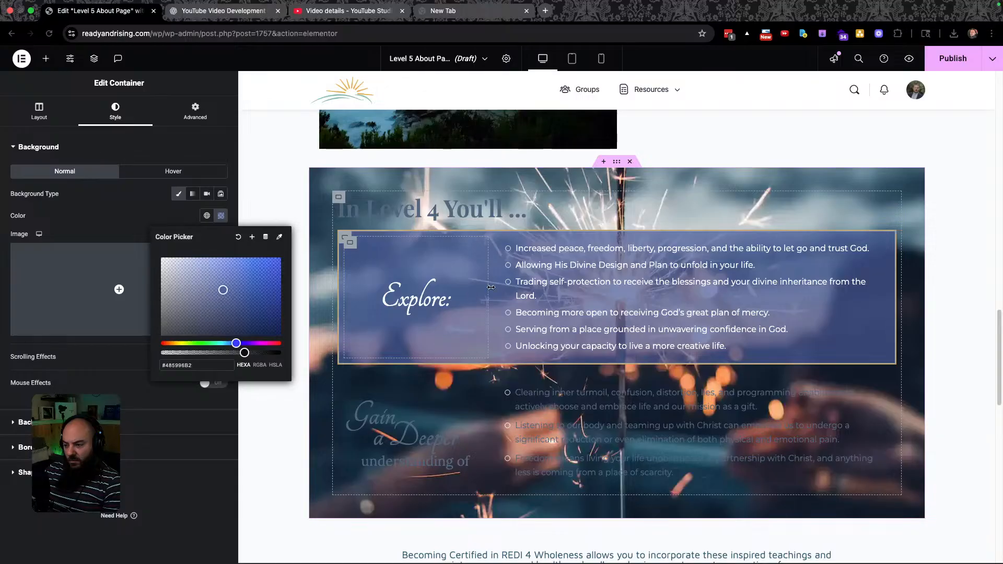
# Adjust the blue background's alpha so the sparkler photo shows faintly through, matching Figma.
pyautogui.press('super+grave')
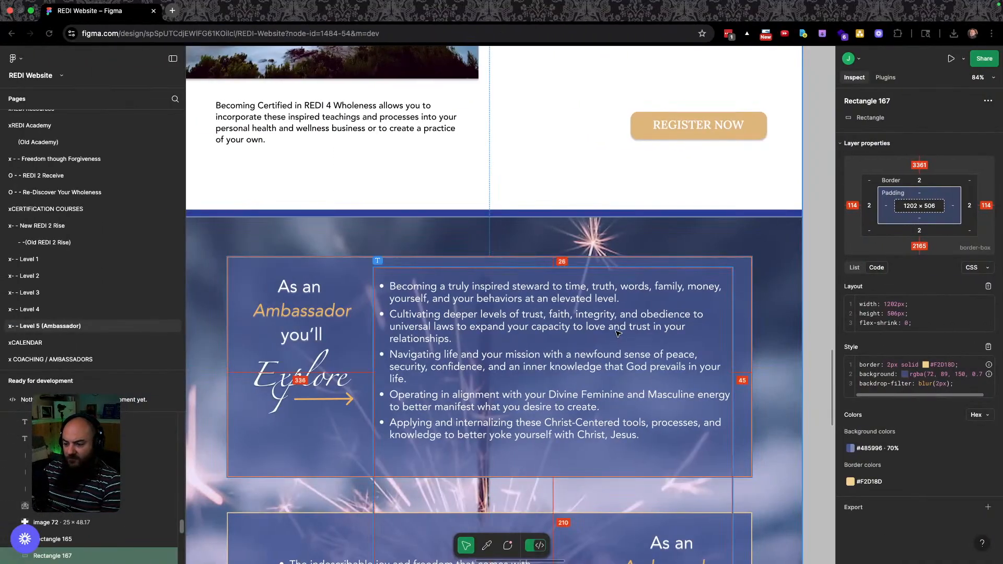
pyautogui.press('super+grave')
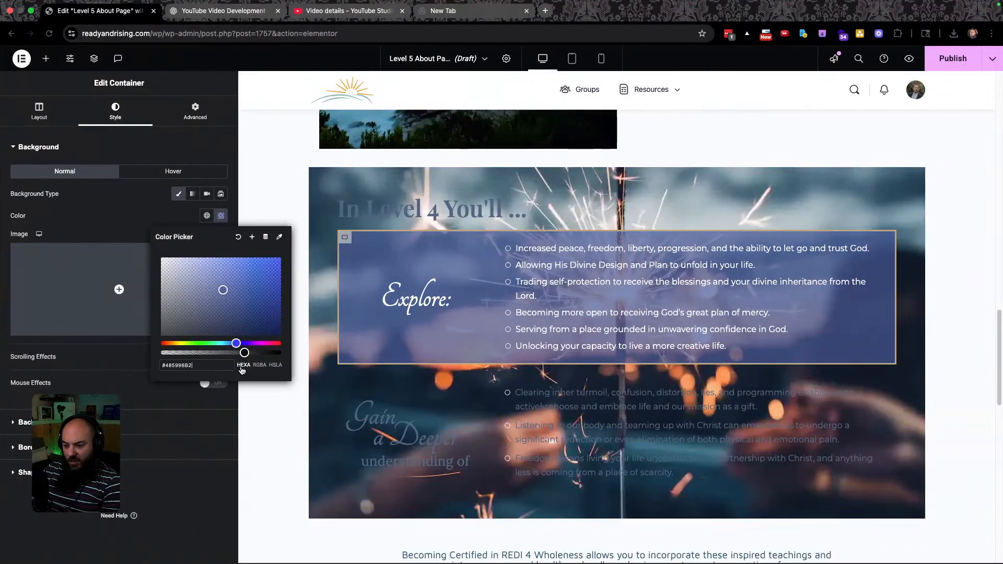
pyautogui.moveTo(244, 353); pyautogui.dragTo(264, 353)
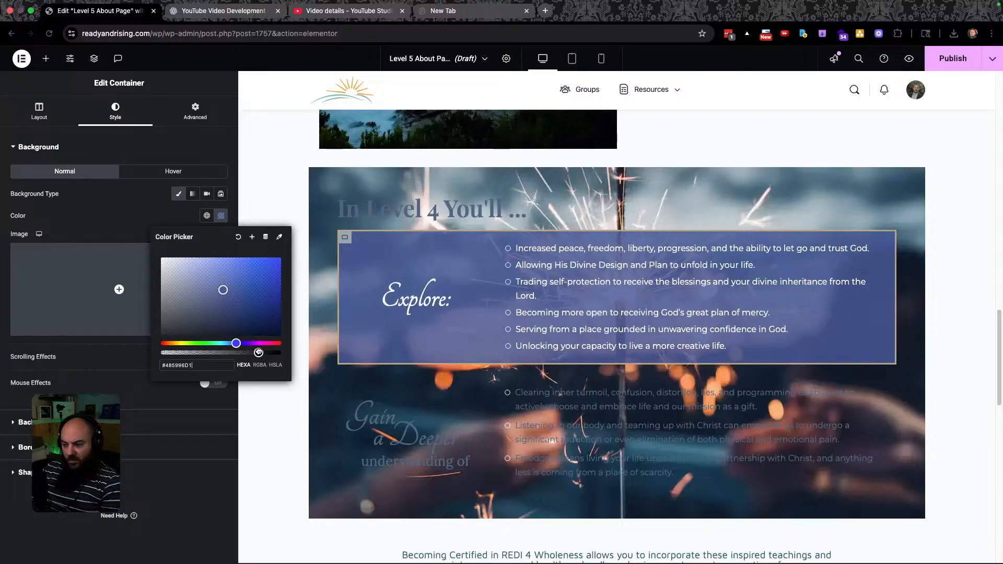
pyautogui.hotkey('ctrl', 'Left')
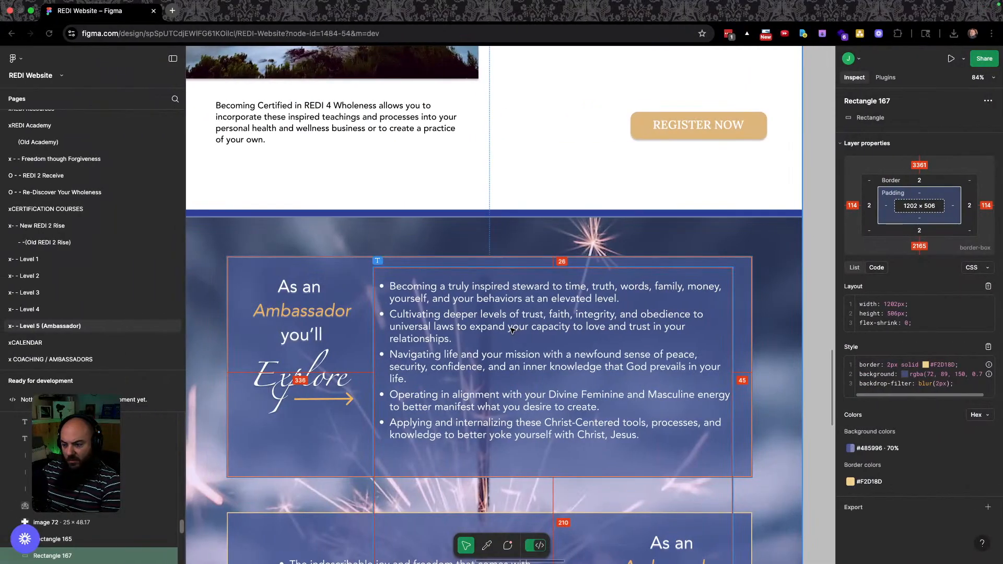
pyautogui.hotkey('ctrl', 'Right')
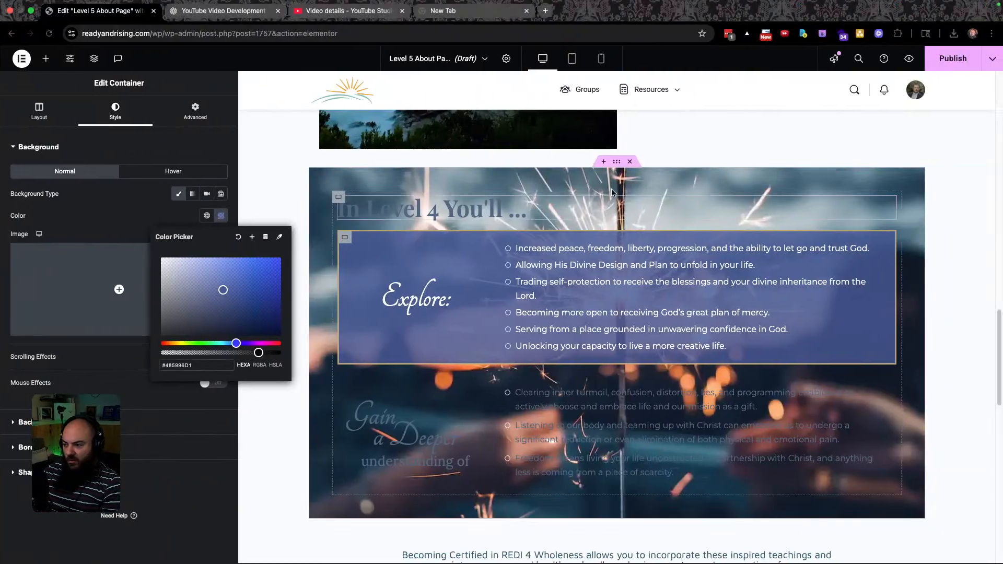
pyautogui.click(616, 173)
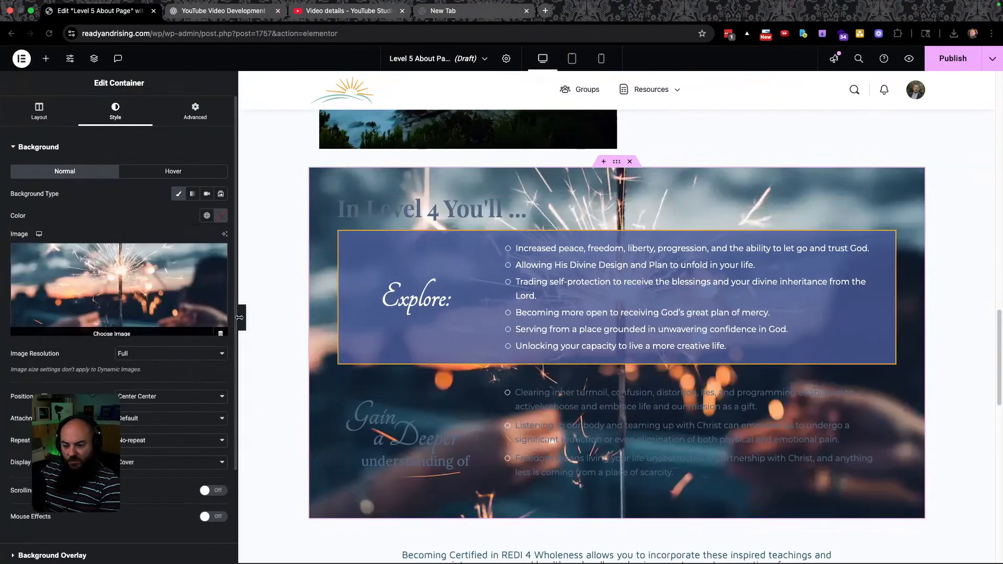
pyautogui.hotkey('ctrl', 'Left')
# Replace the first three Explore bullets with the wording copied from the Figma design.
pyautogui.click(475, 229)
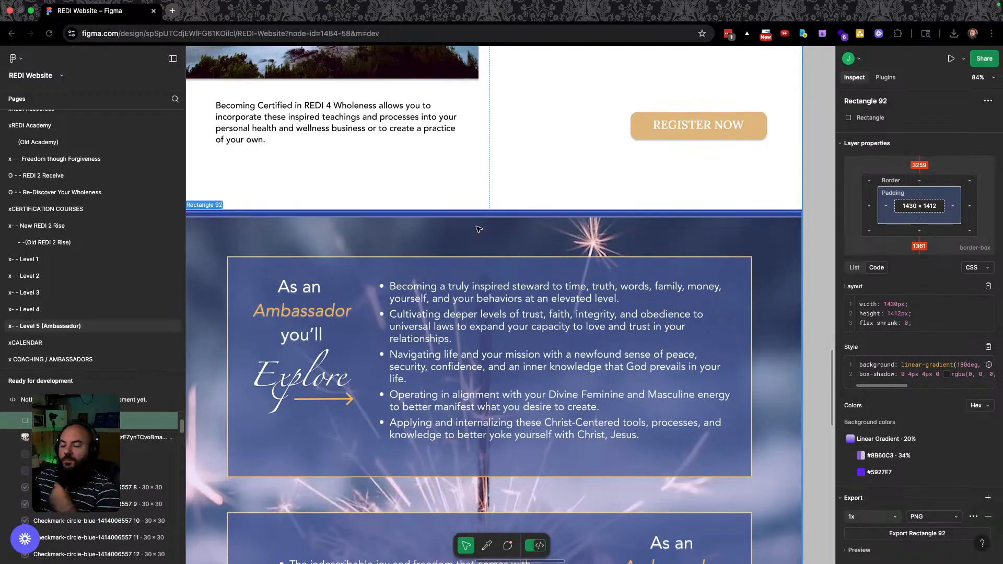
pyautogui.click(415, 292)
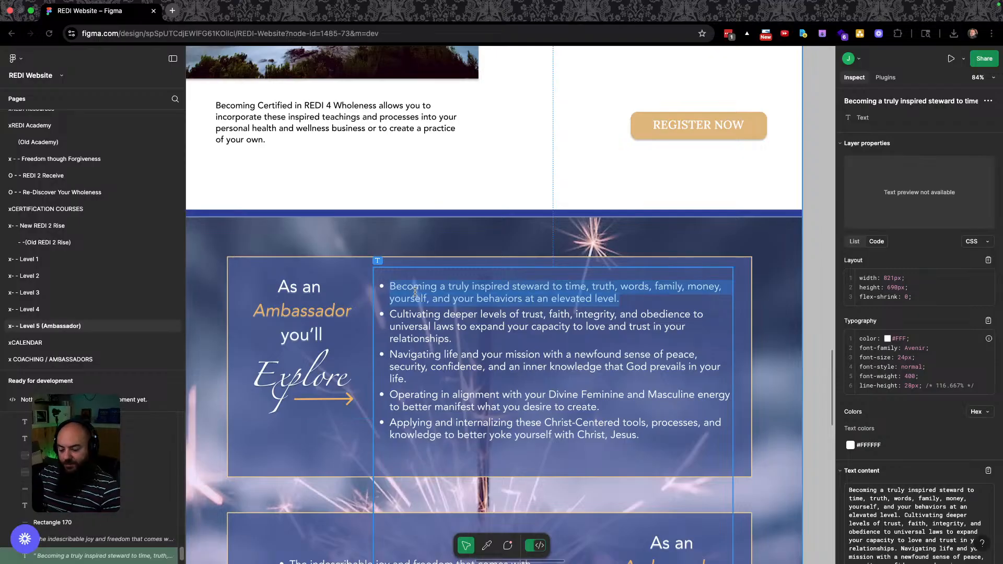
pyautogui.hotkey('ctrl', 'Right')
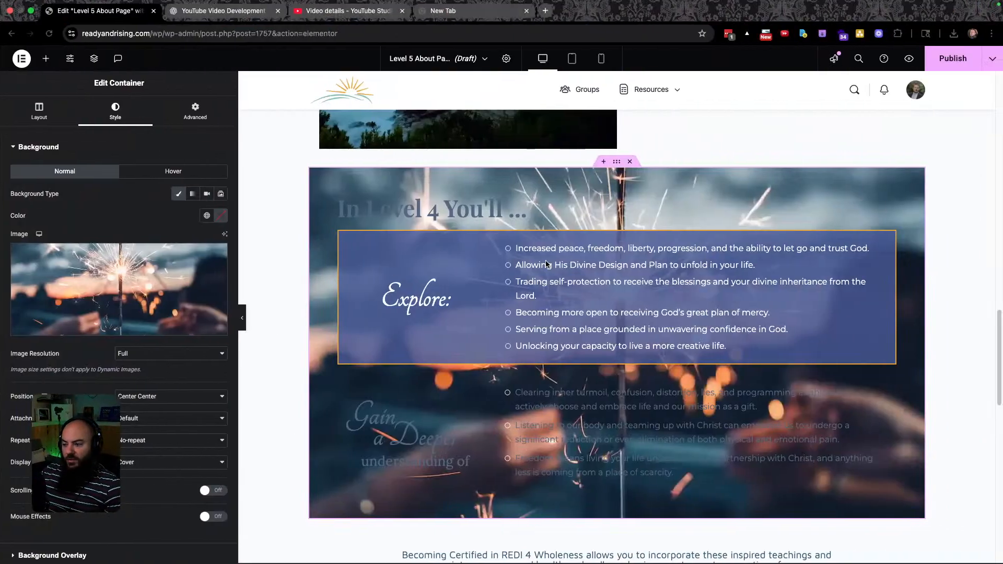
pyautogui.tripleClick(541, 253)
pyautogui.press('super+v')
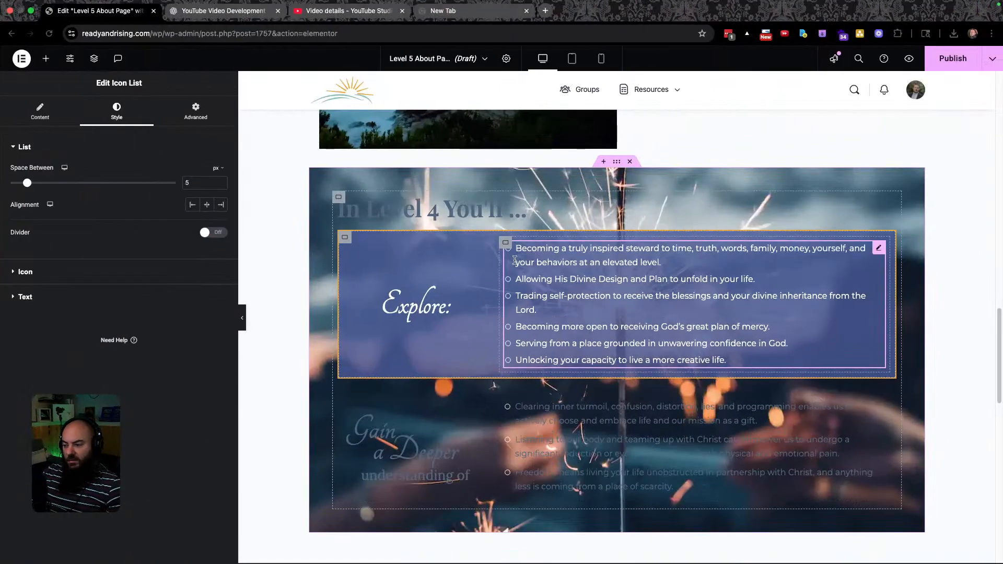
pyautogui.hotkey('ctrl', 'Left')
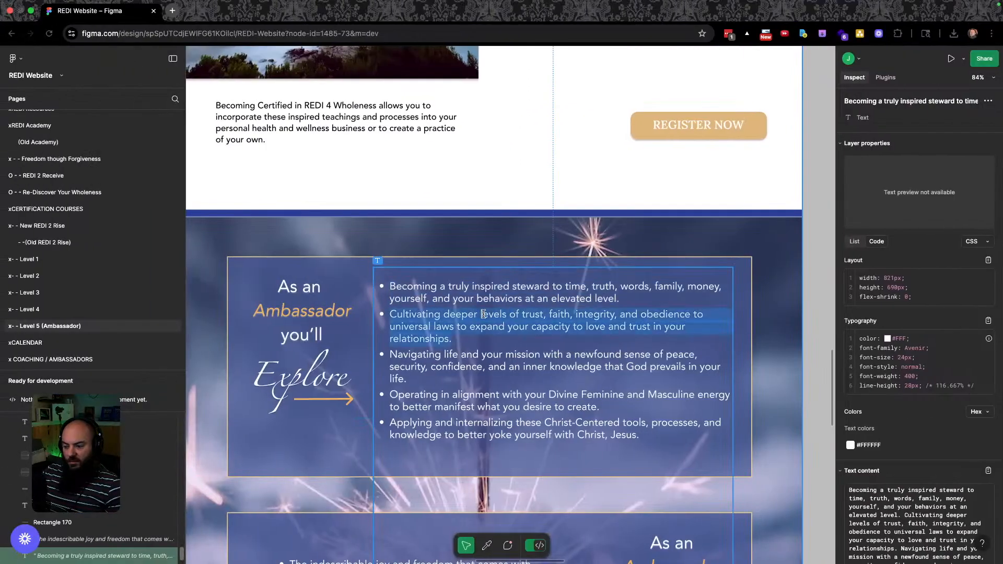
pyautogui.hotkey('ctrl', 'Right')
pyautogui.tripleClick(551, 279)
pyautogui.press('super+v')
pyautogui.hotkey('ctrl', 'Left')
pyautogui.hotkey('ctrl', 'Right')
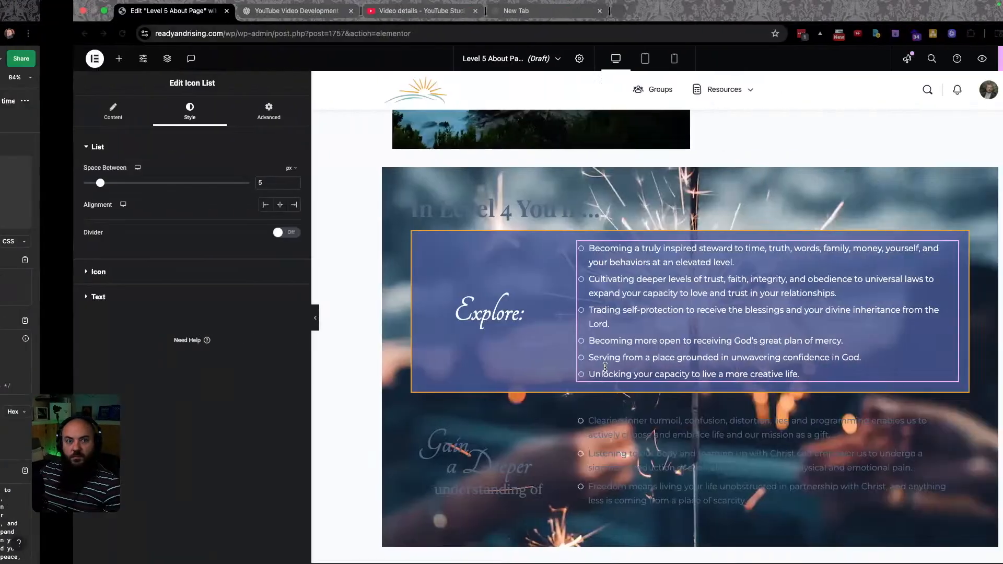
pyautogui.tripleClick(538, 309)
pyautogui.press('super+v')
# Replace the fourth and fifth bullets with the design's wording.
pyautogui.hotkey('ctrl', 'Left')
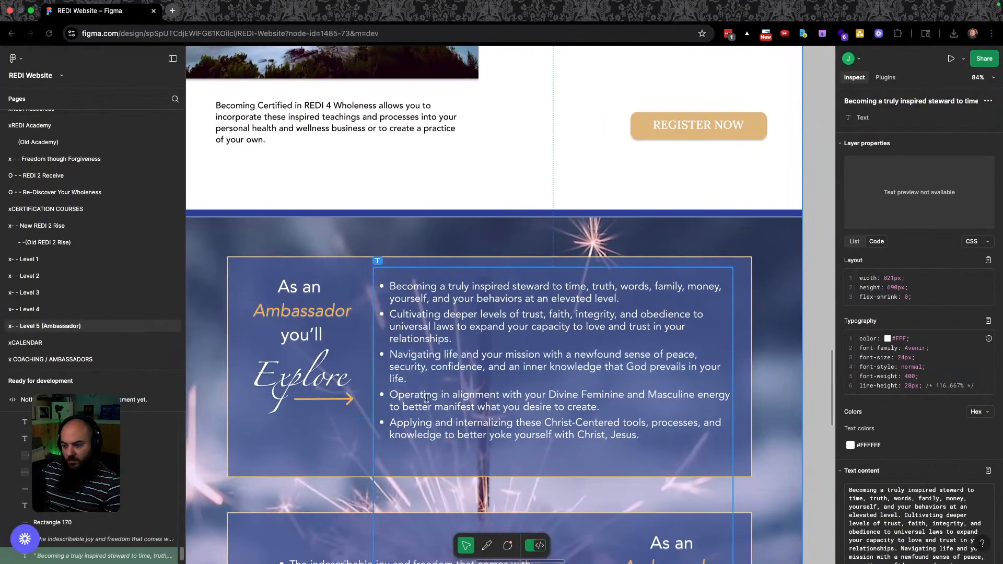
pyautogui.hotkey('ctrl', 'Right')
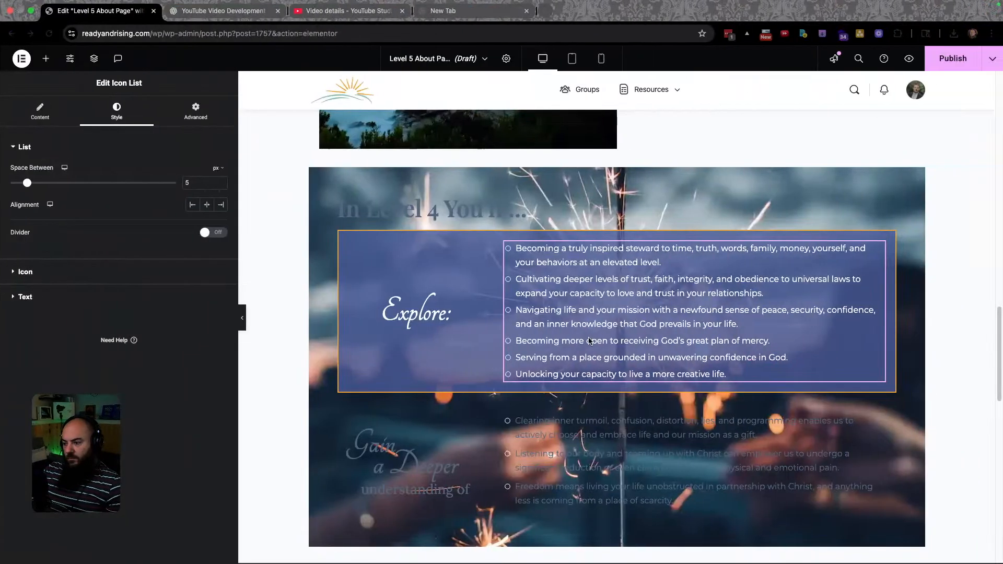
pyautogui.tripleClick(563, 334)
pyautogui.press('super+v')
pyautogui.hotkey('ctrl', 'Left')
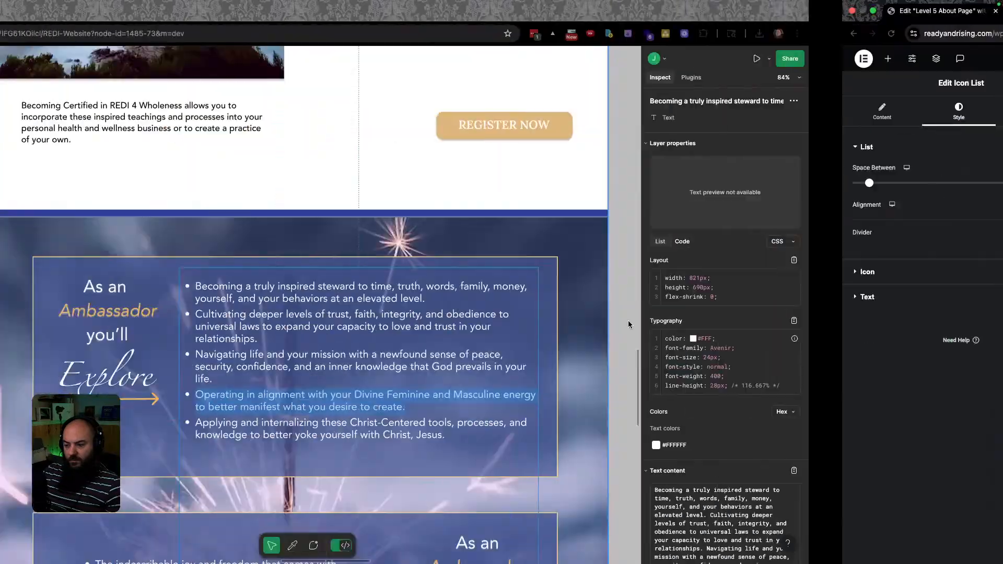
pyautogui.tripleClick(421, 430)
pyautogui.press('super+c')
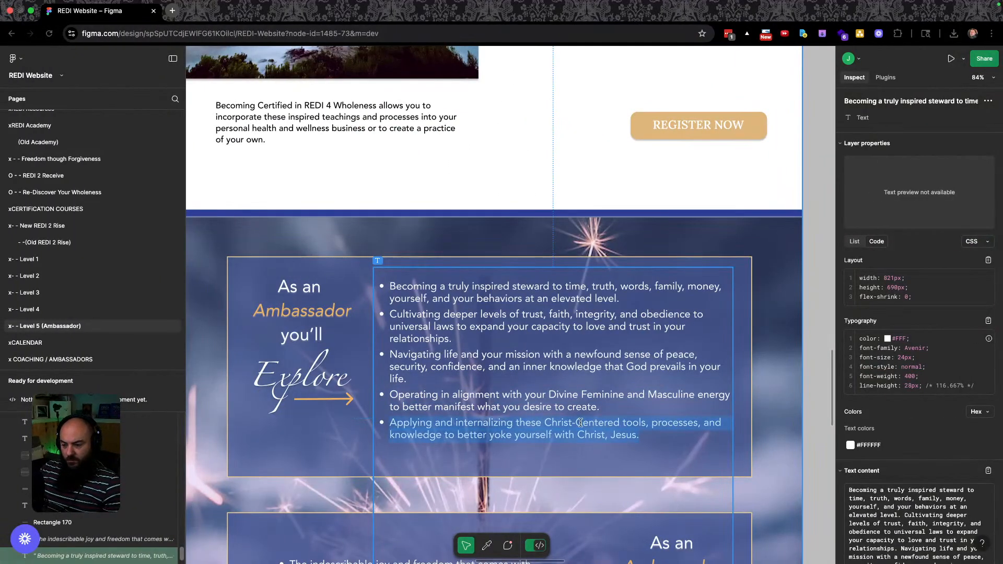
pyautogui.hotkey('ctrl', 'Right')
pyautogui.tripleClick(551, 369)
pyautogui.press('super+v')
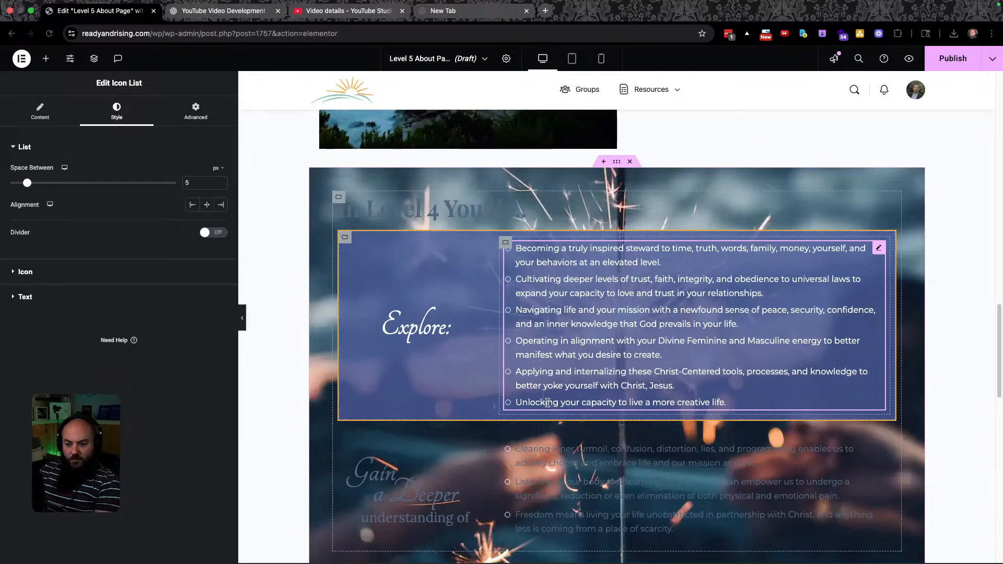
# Delete the last bullet, 'Unlocking your capacity to live a more creative life.', and compare with Figma.
pyautogui.click(41, 110)
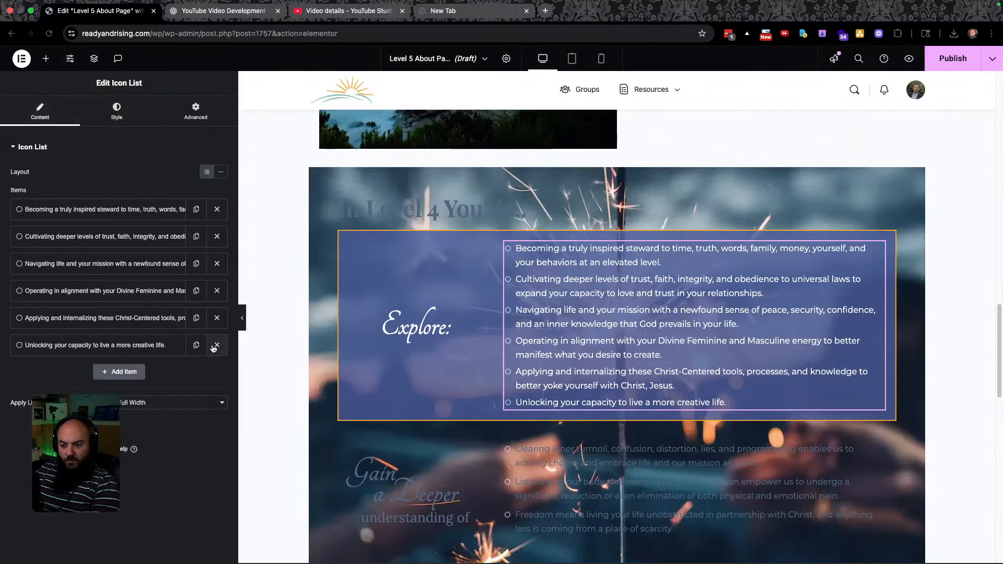
pyautogui.click(216, 345)
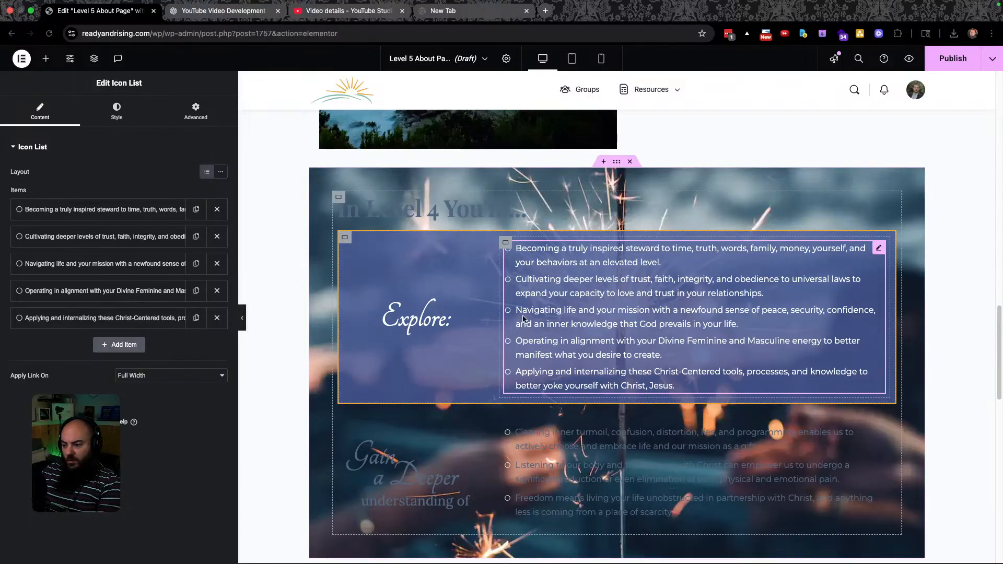
pyautogui.press('super+grave')
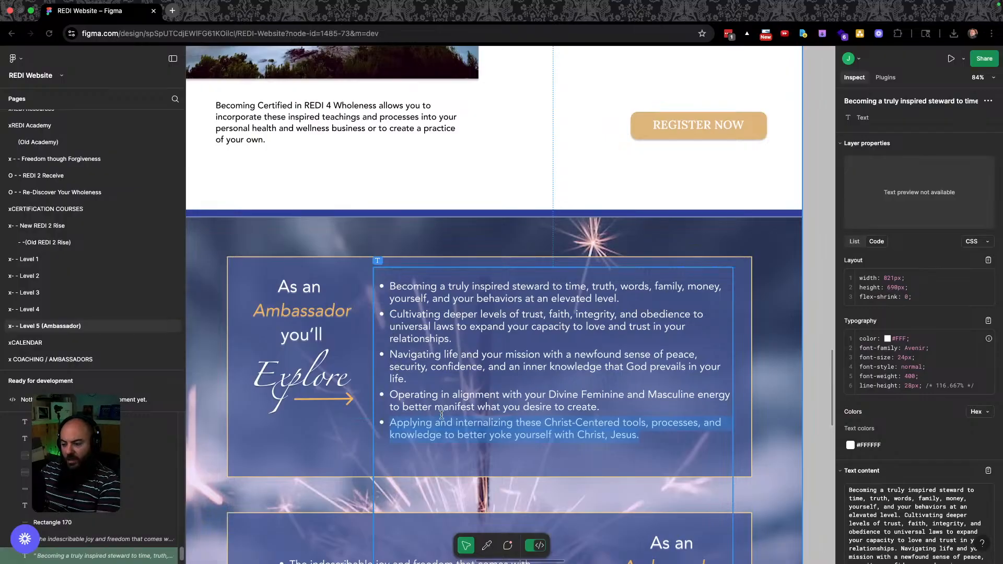
pyautogui.press('super+grave')
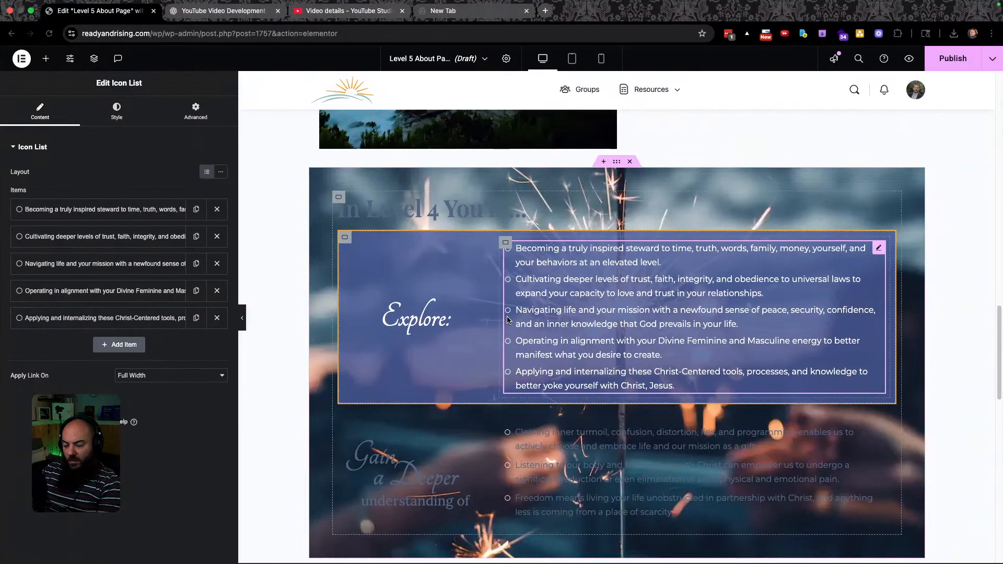
pyautogui.scroll(-1, 494, 334)
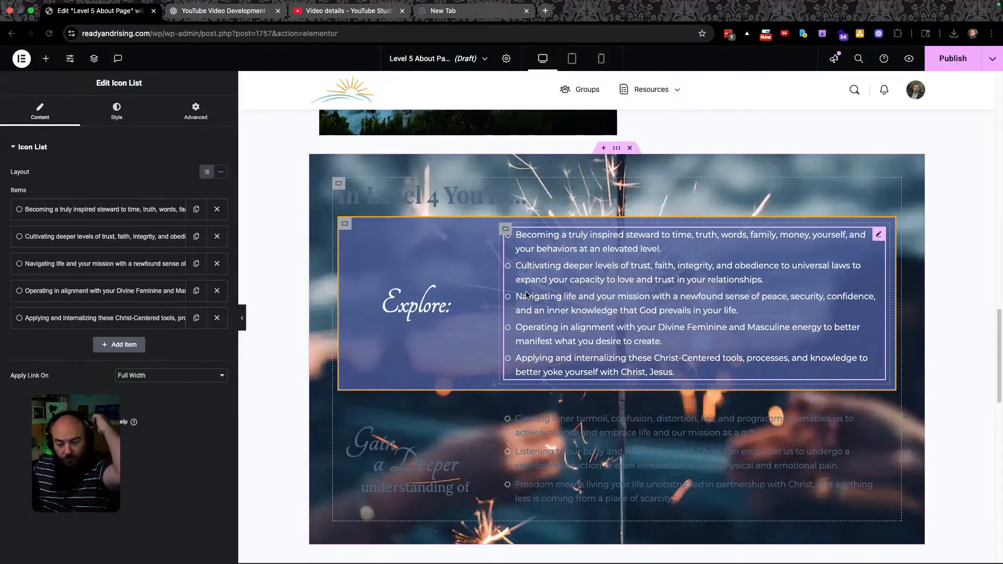
# Paste the Explore box's style onto the lower 'Gain a Deeper' container, then check it against Figma.
pyautogui.click(344, 226)
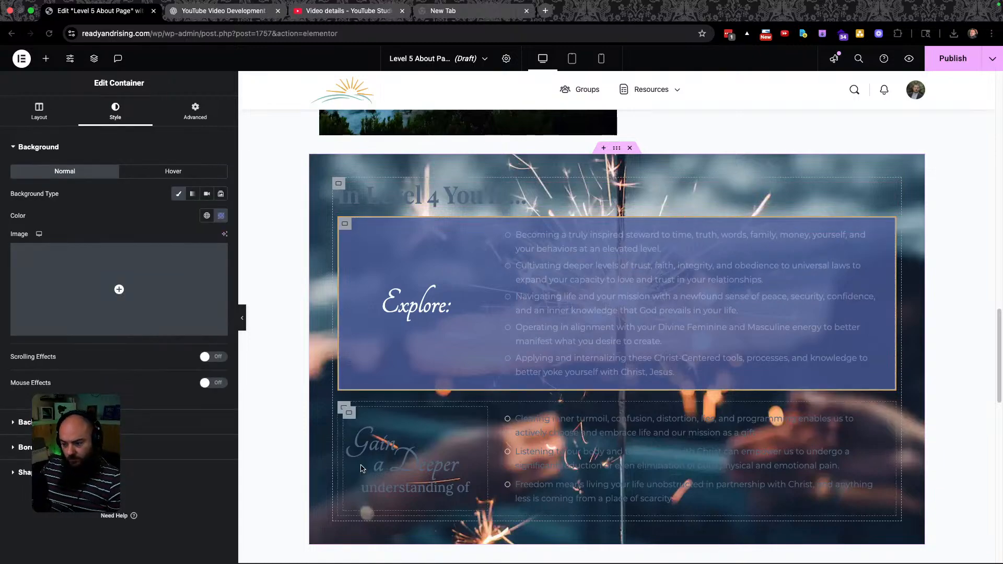
pyautogui.rightClick(344, 407)
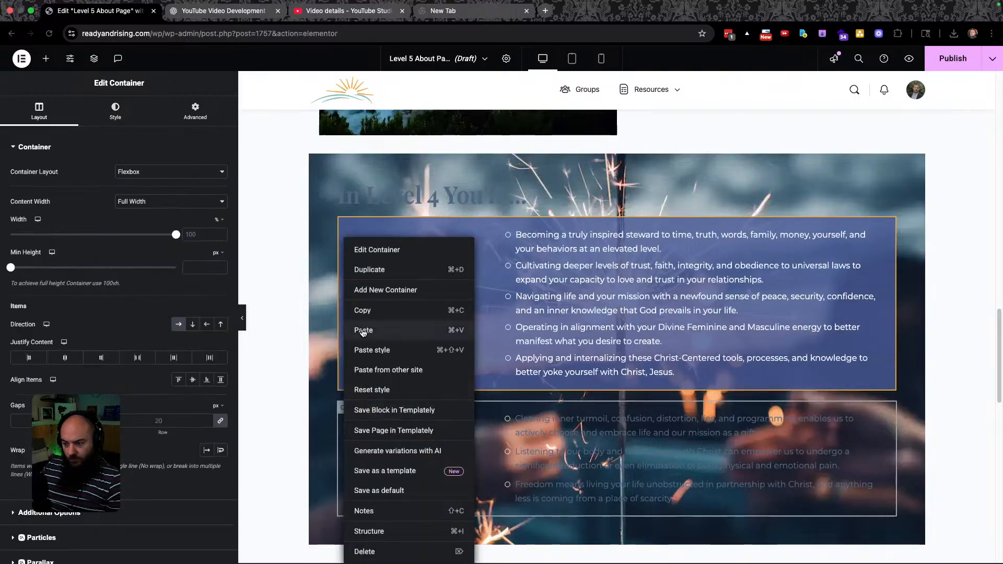
pyautogui.click(375, 349)
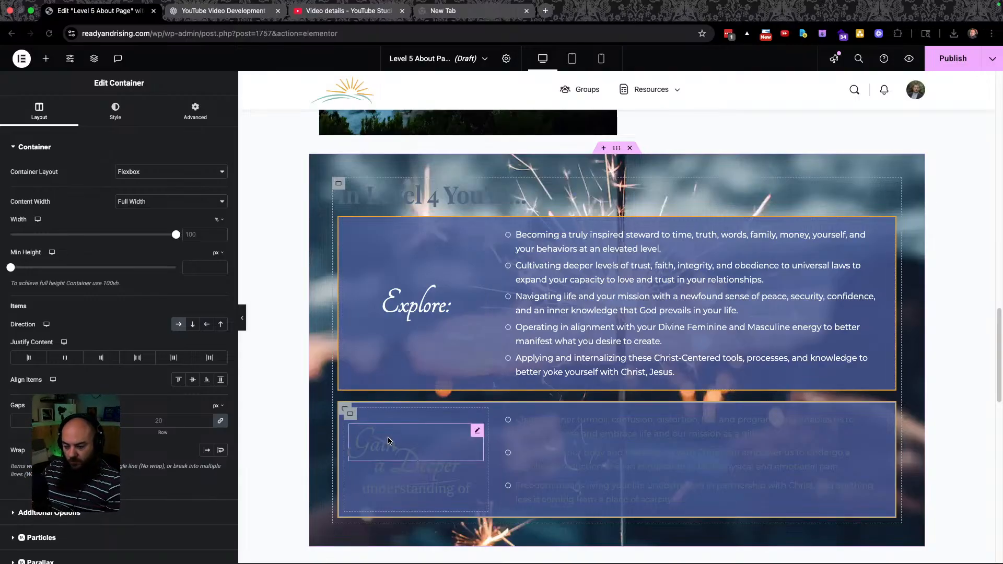
pyautogui.hotkey('ctrl', 'Left')
pyautogui.scroll(-5, 459, 422)
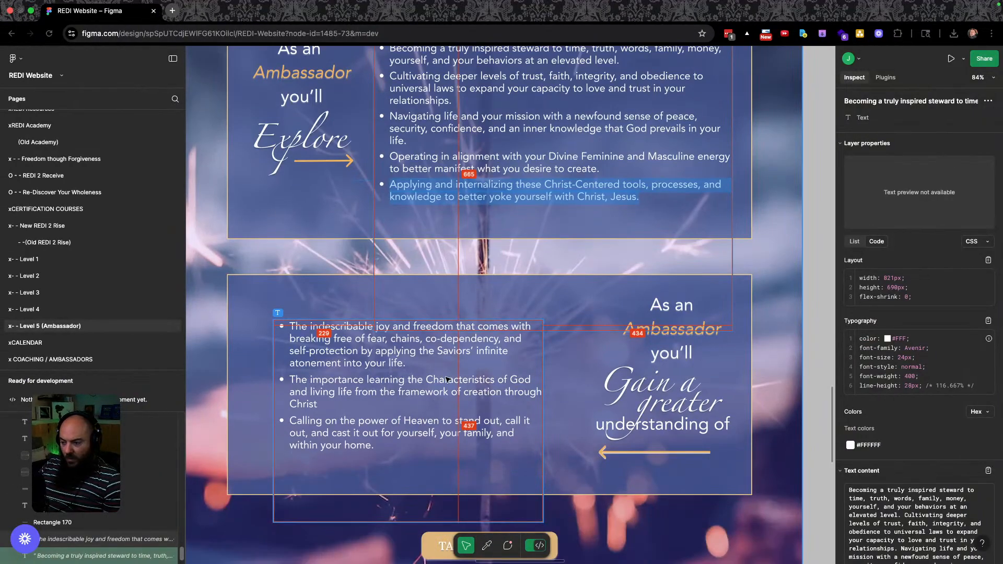
pyautogui.hotkey('ctrl', 'Right')
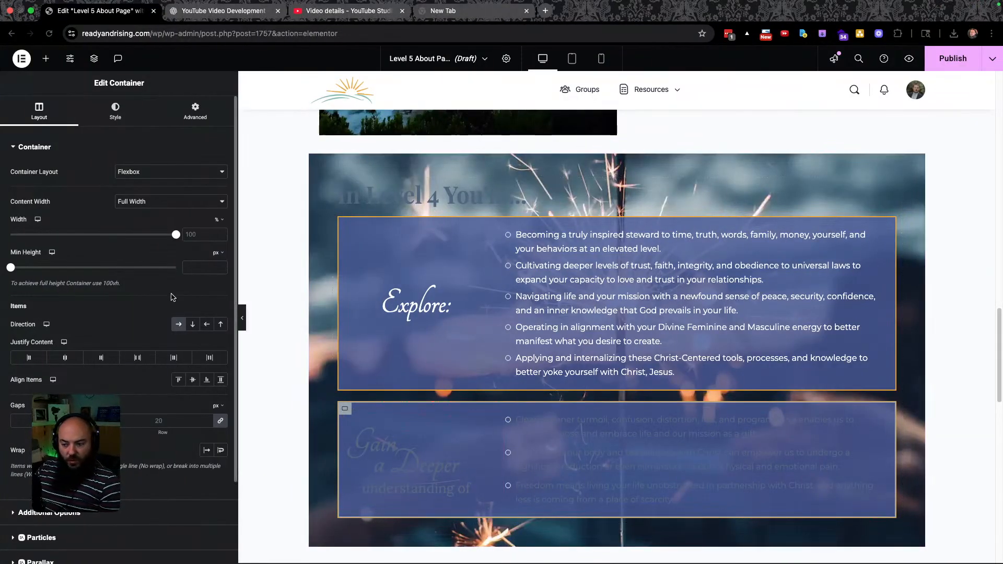
# Reverse the lower box's direction so the heading sits right, and narrow the list column.
pyautogui.click(207, 324)
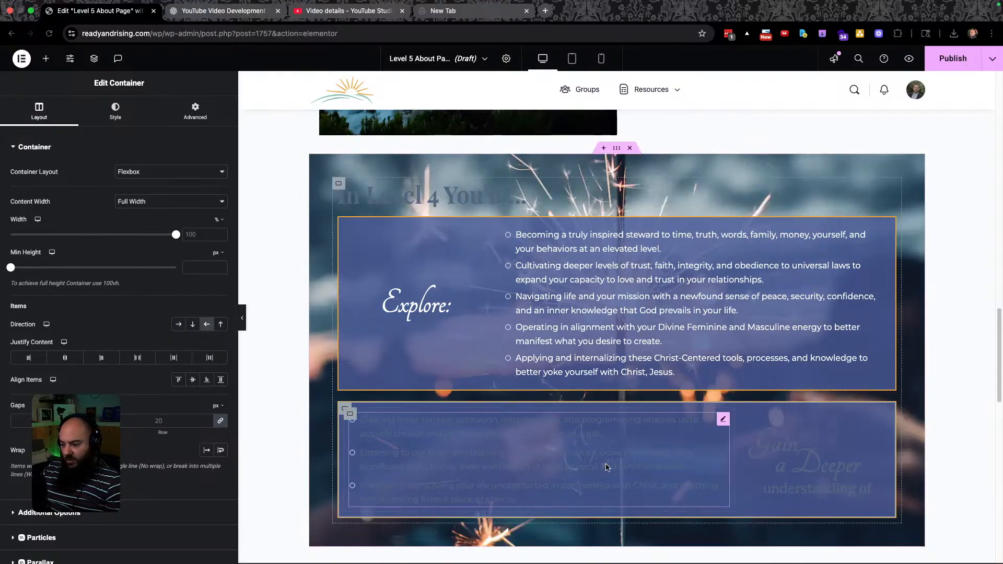
pyautogui.hotkey('ctrl', 'Left')
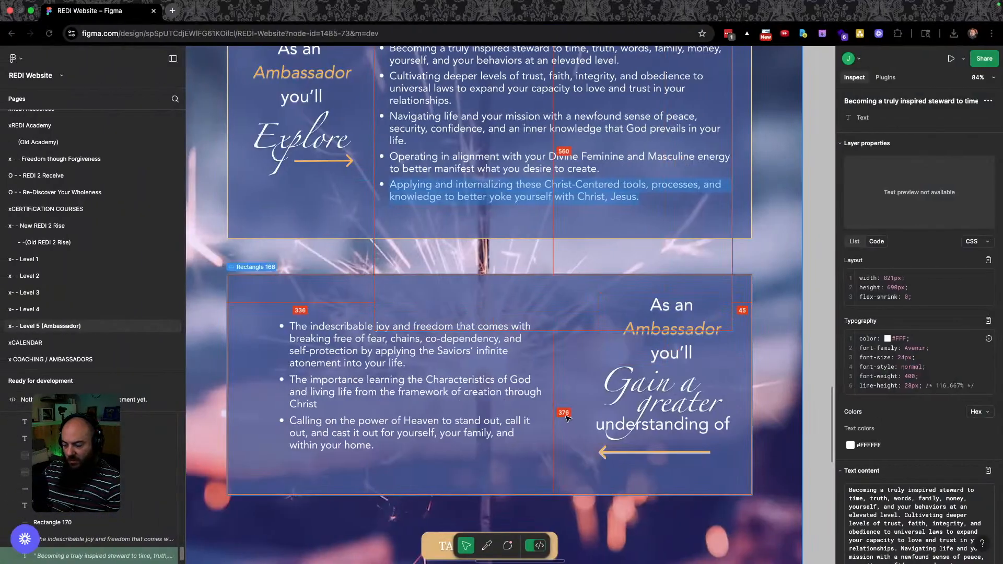
pyautogui.press('super+grave')
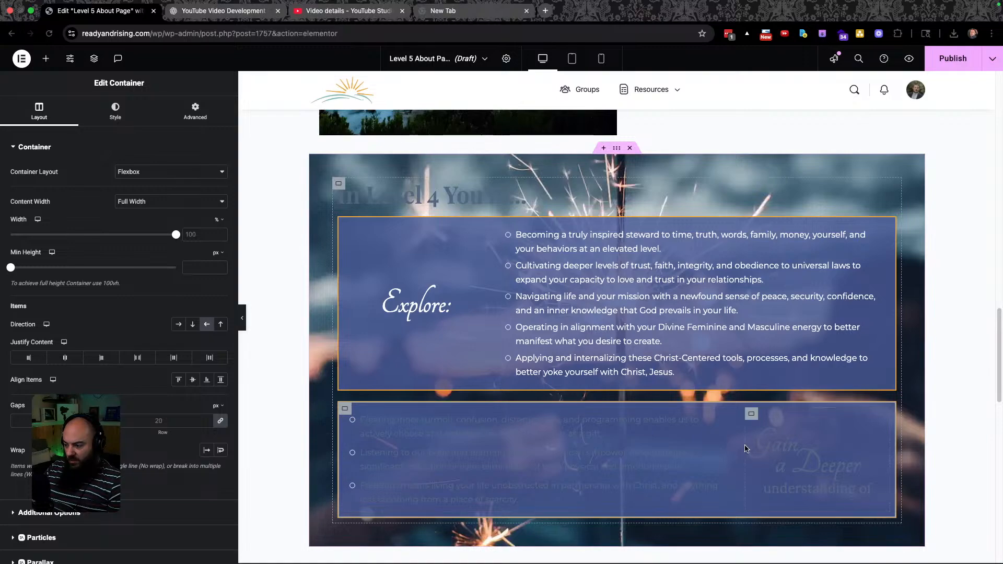
pyautogui.moveTo(732, 448); pyautogui.dragTo(684, 444)
# Set the inner container to Space Between and widen the 'Gain a Deeper' column to 34%.
pyautogui.click(410, 416)
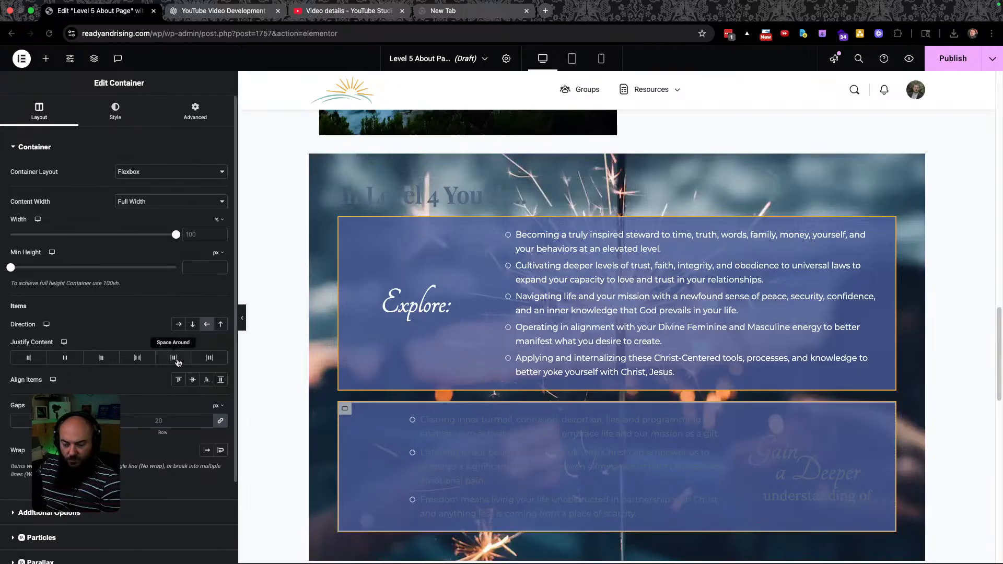
pyautogui.click(136, 358)
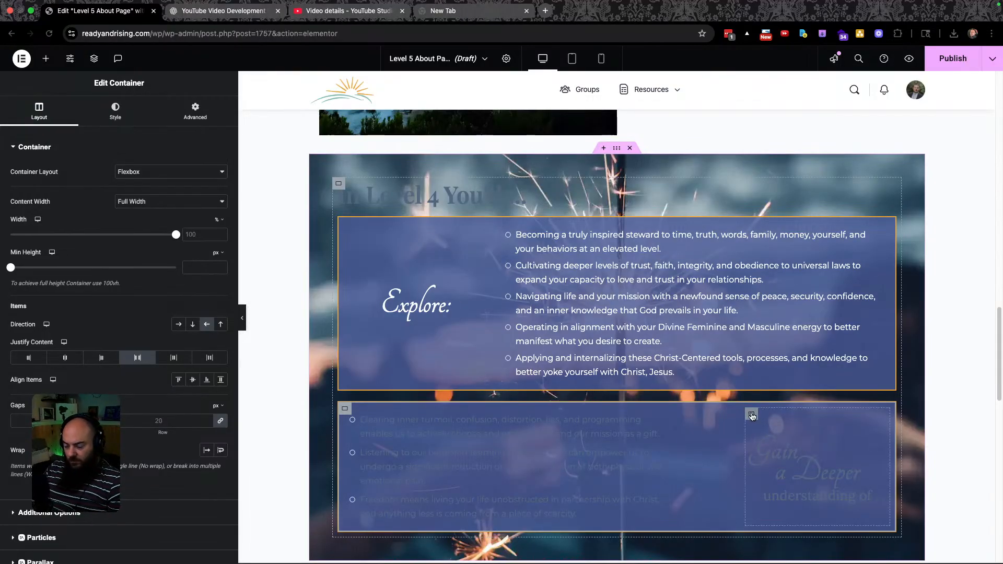
pyautogui.click(751, 415)
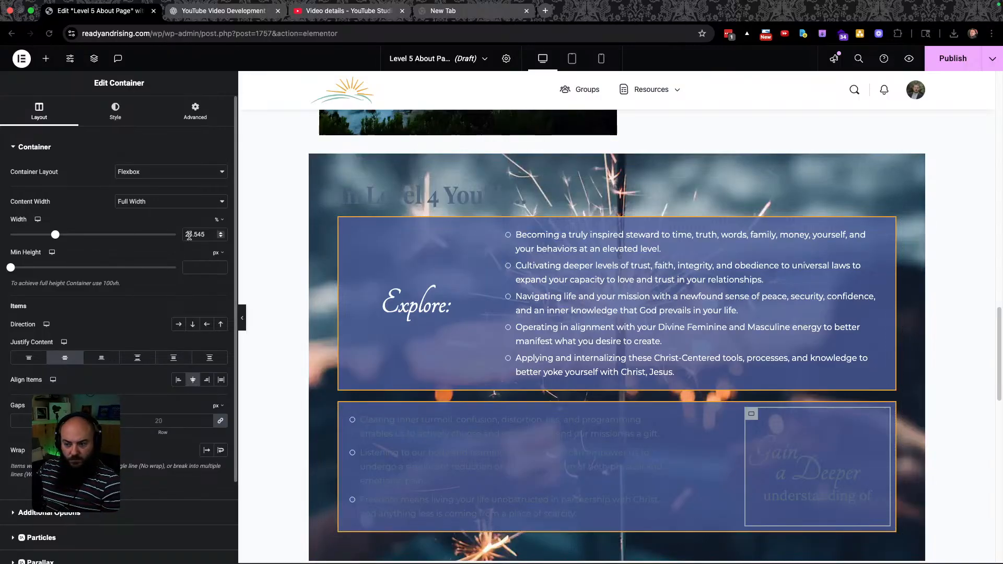
pyautogui.moveTo(56, 238); pyautogui.dragTo(67, 238)
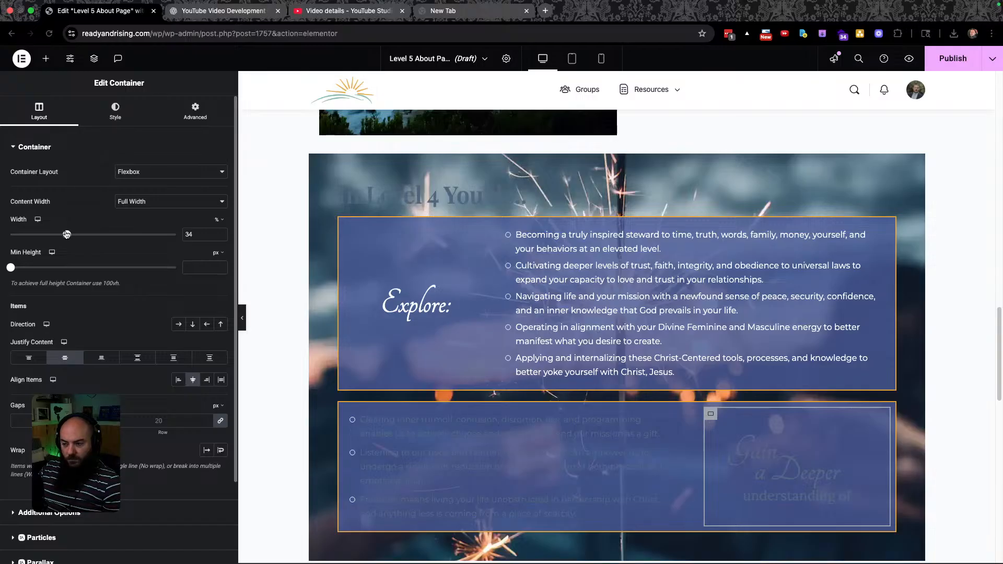
# Bring up the text colour settings for the lower bullet list.
pyautogui.click(409, 470)
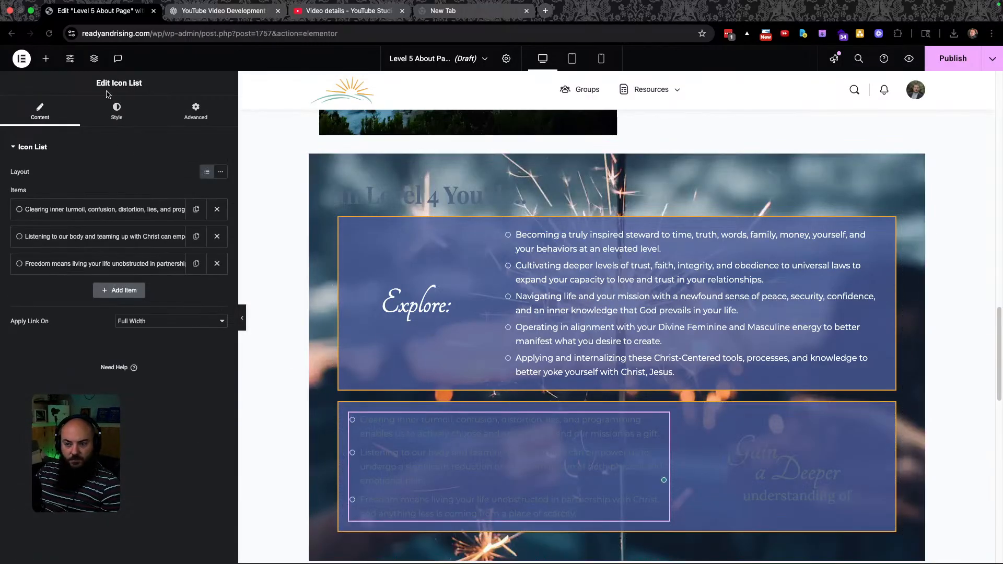
pyautogui.click(115, 110)
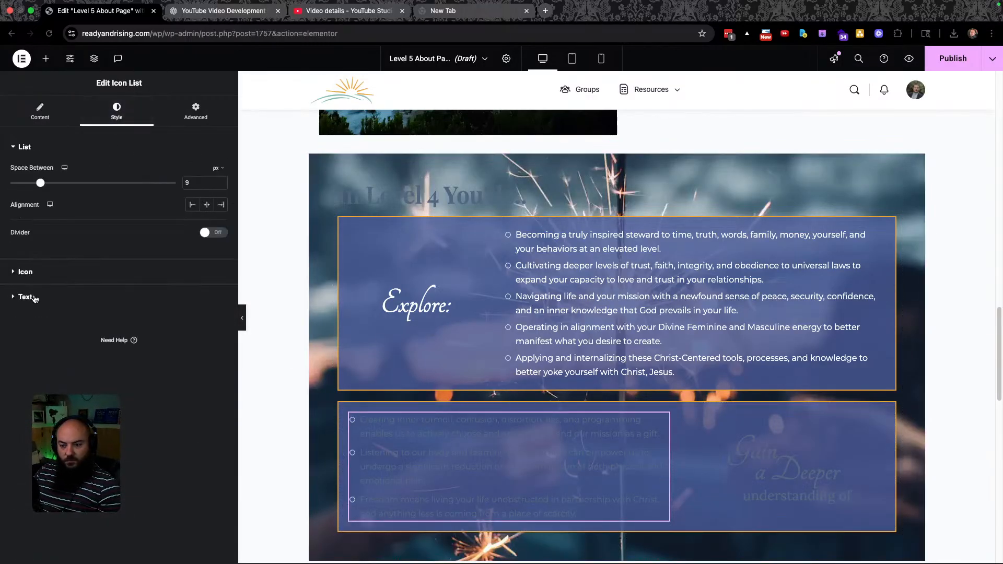
pyautogui.click(34, 297)
# Set the lower bullet text to the white global colour and review the heading container's background styling.
pyautogui.click(206, 289)
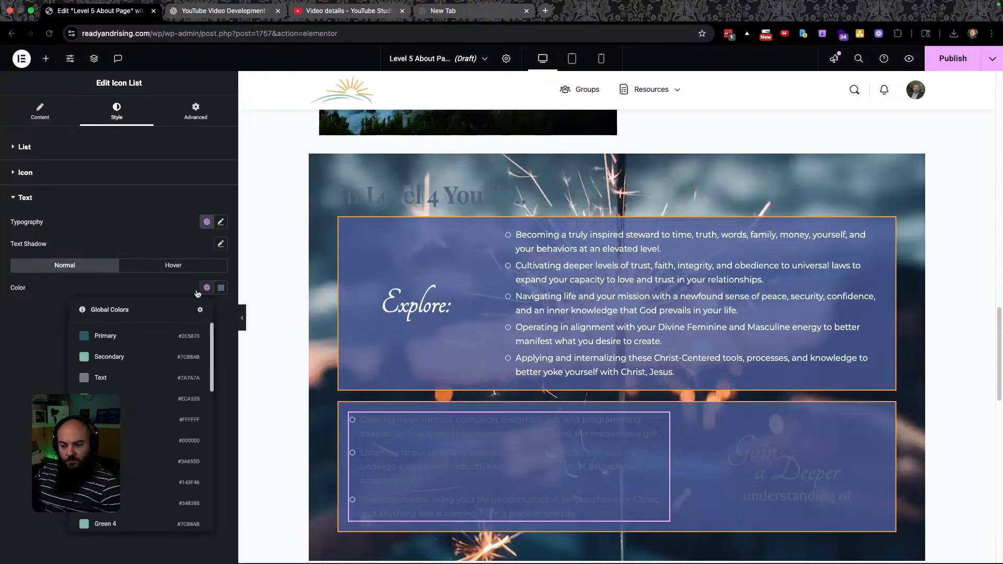
pyautogui.click(172, 419)
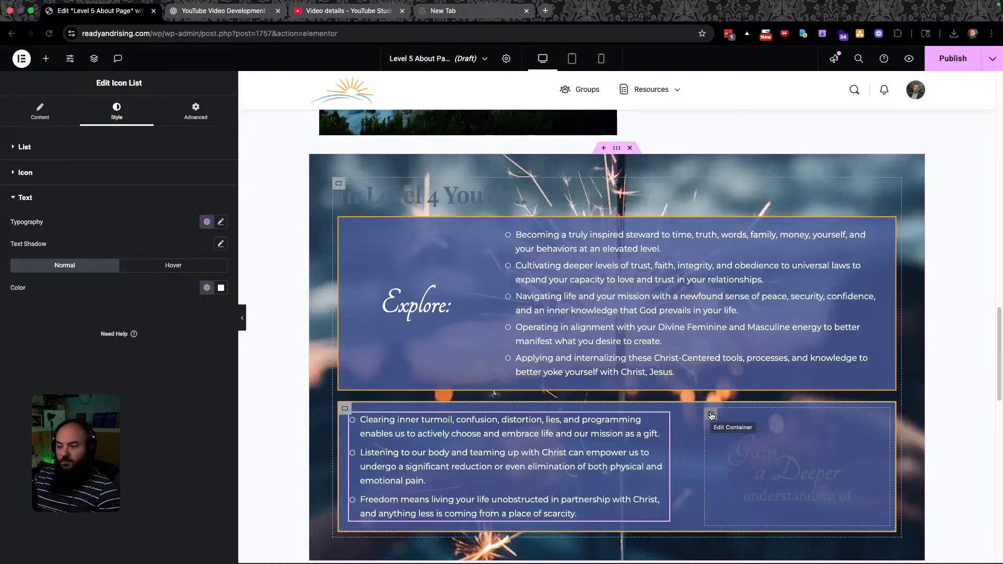
pyautogui.click(711, 416)
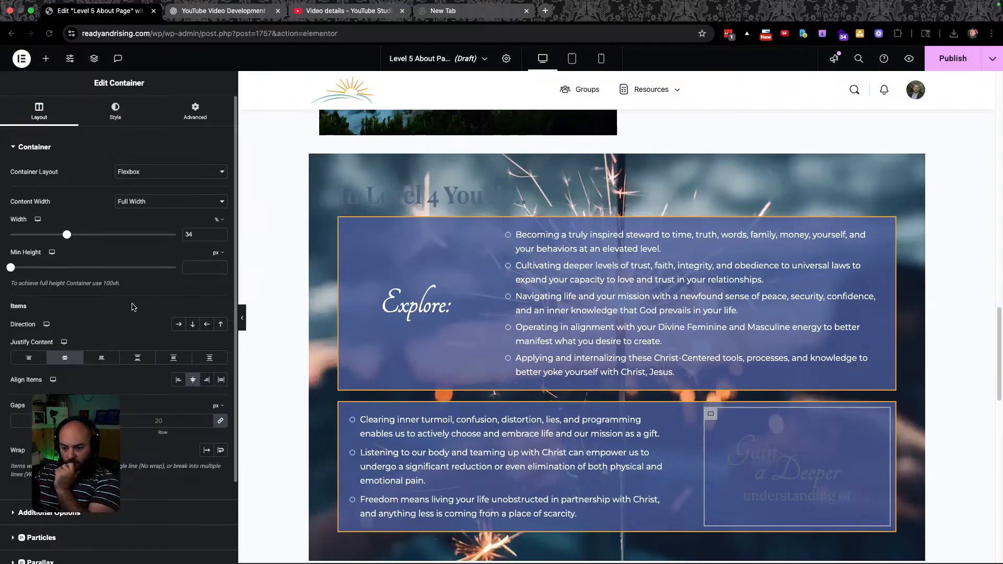
pyautogui.click(115, 112)
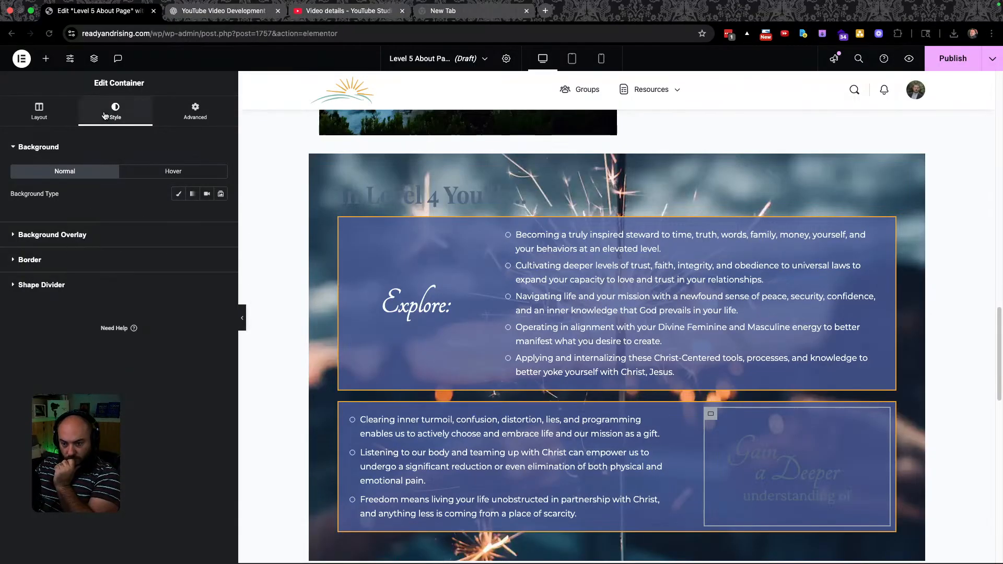
pyautogui.click(762, 459)
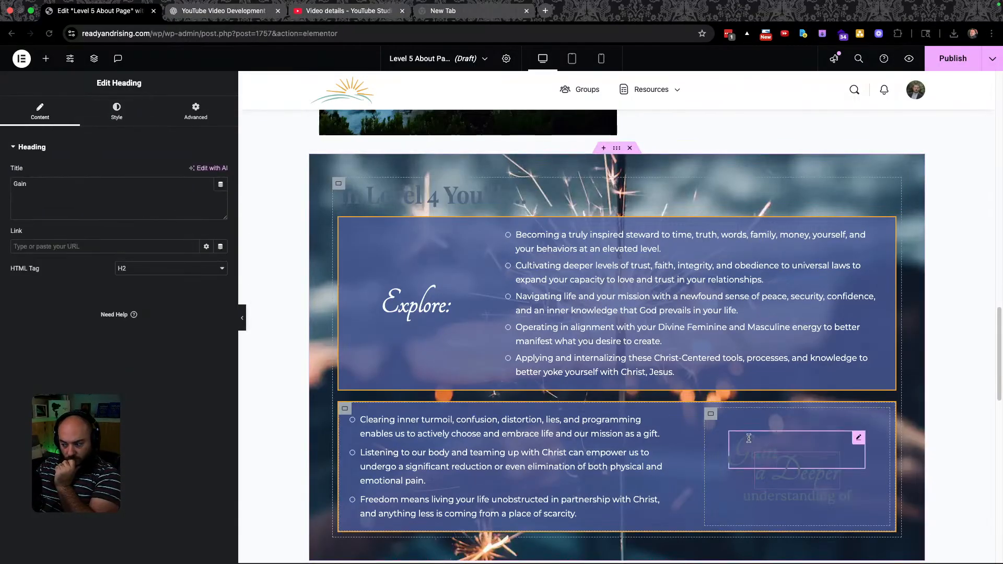
pyautogui.press('super+grave')
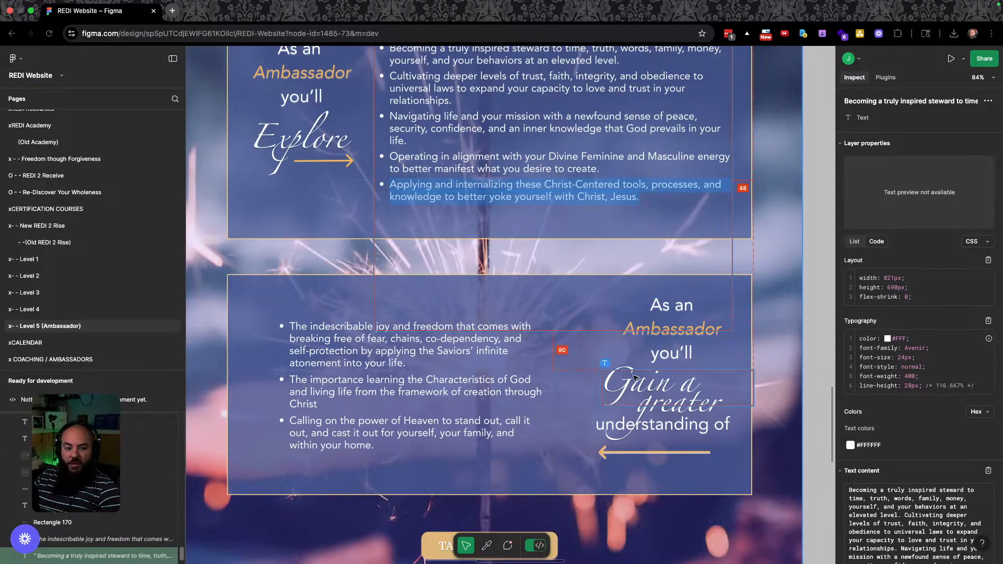
# Select all of the 'As an Ambassador you'll' heading text in Figma to inspect its styles.
pyautogui.scroll(5, 650, 373)
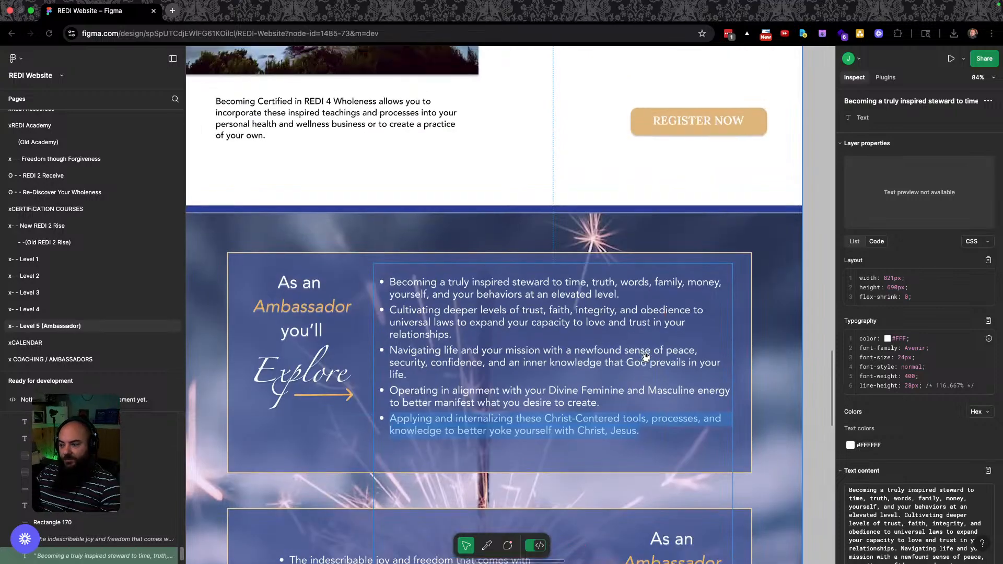
pyautogui.click(296, 282)
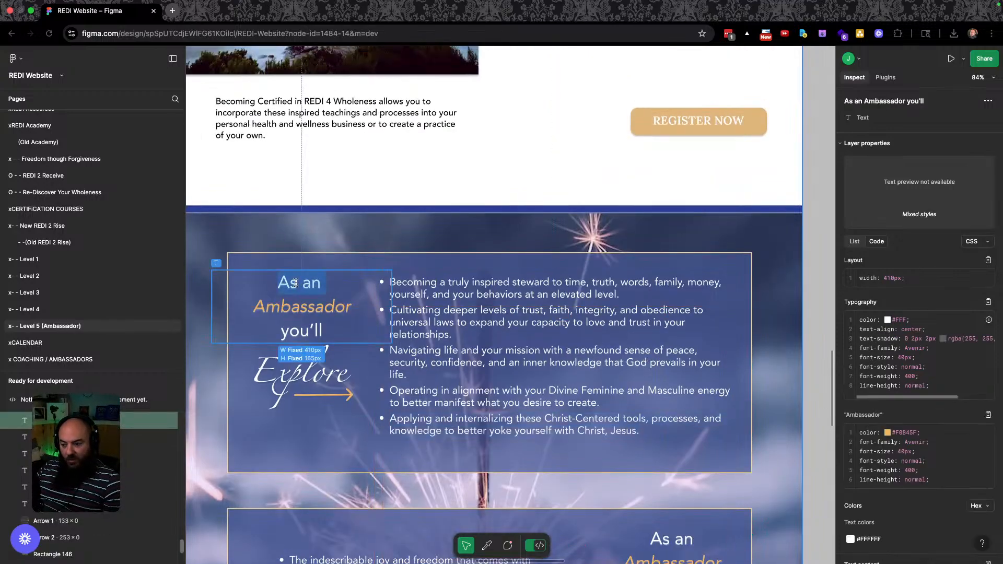
pyautogui.moveTo(321, 326); pyautogui.dragTo(227, 276)
pyautogui.press('super+c')
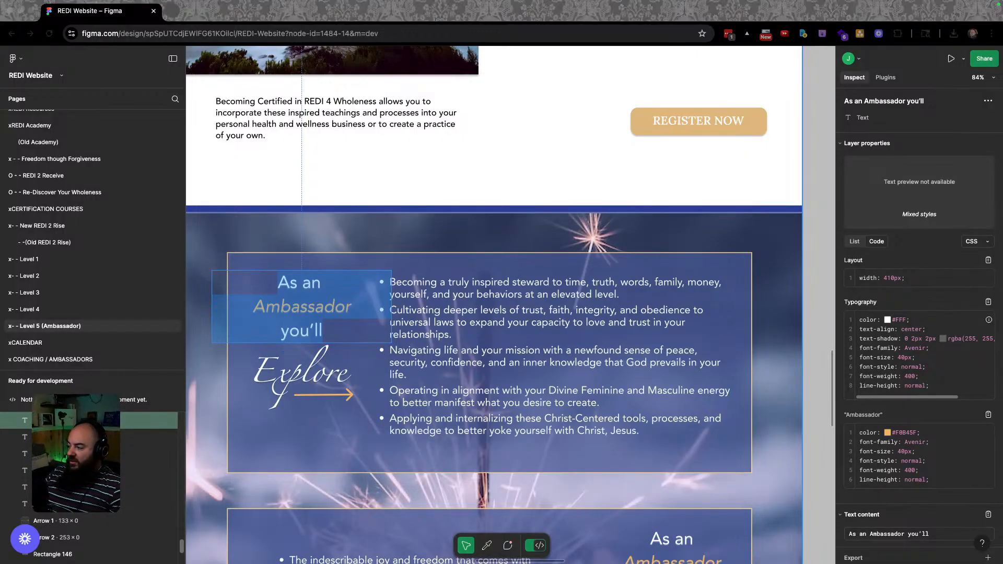
pyautogui.press('super+Tab')
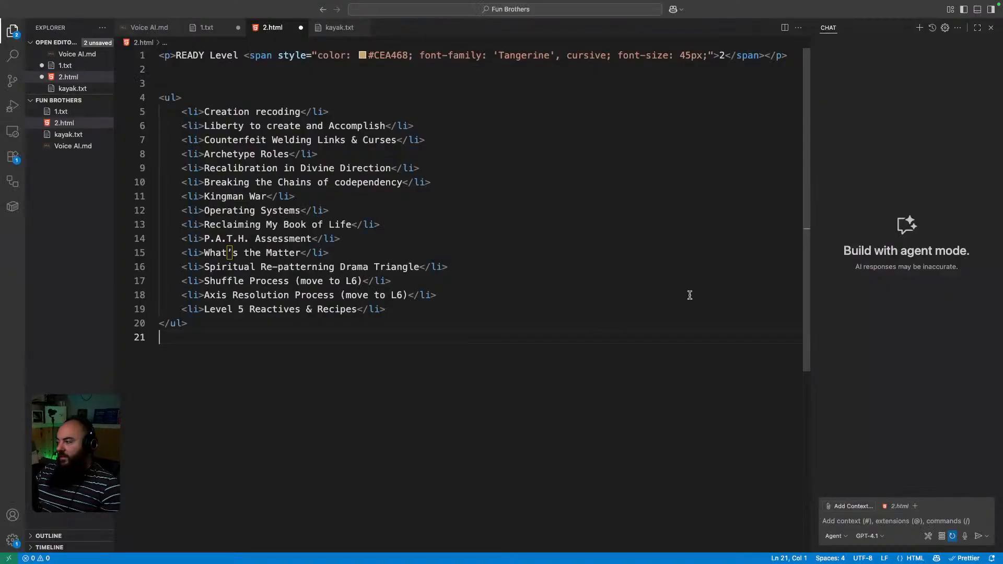
# Delete the bullet list from 2.html and inspect the styled span on line 1.
pyautogui.moveTo(229, 331); pyautogui.dragTo(157, 97)
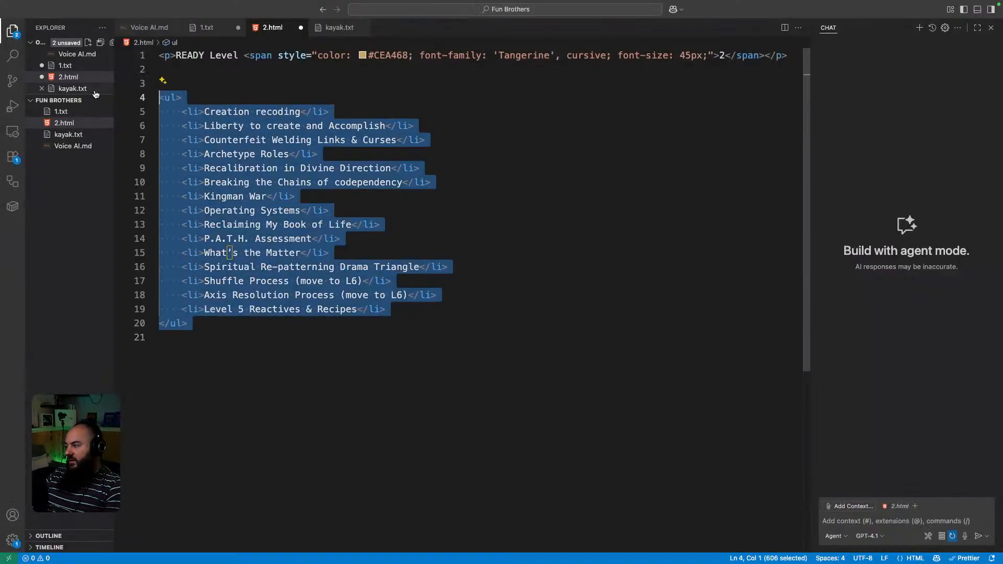
pyautogui.press('BackSpace')
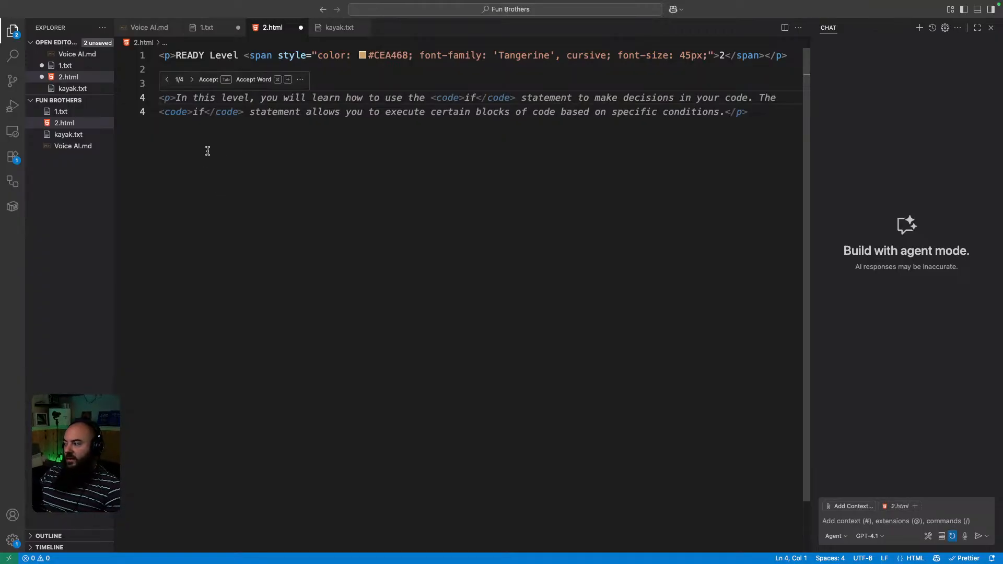
pyautogui.click(190, 68)
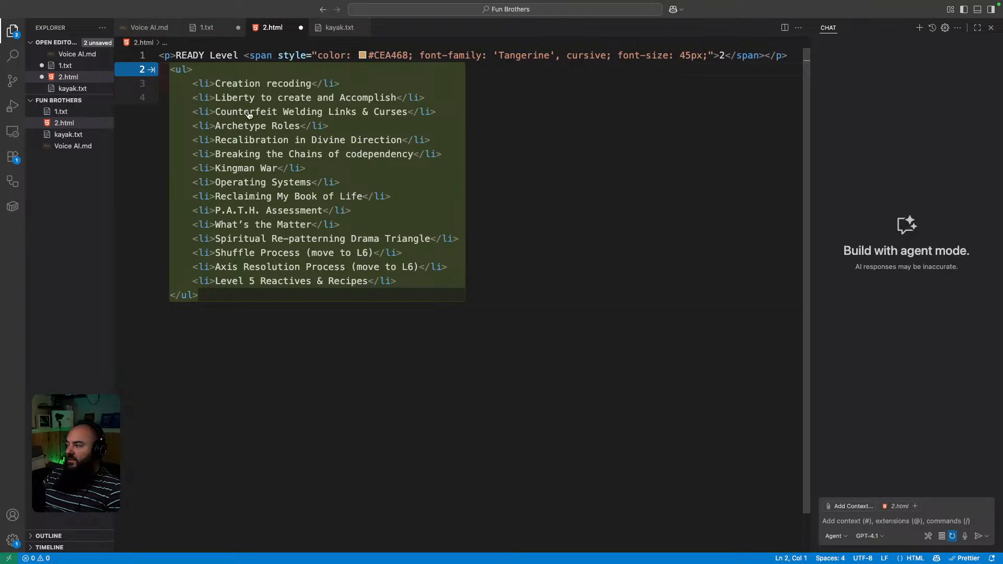
pyautogui.click(303, 96)
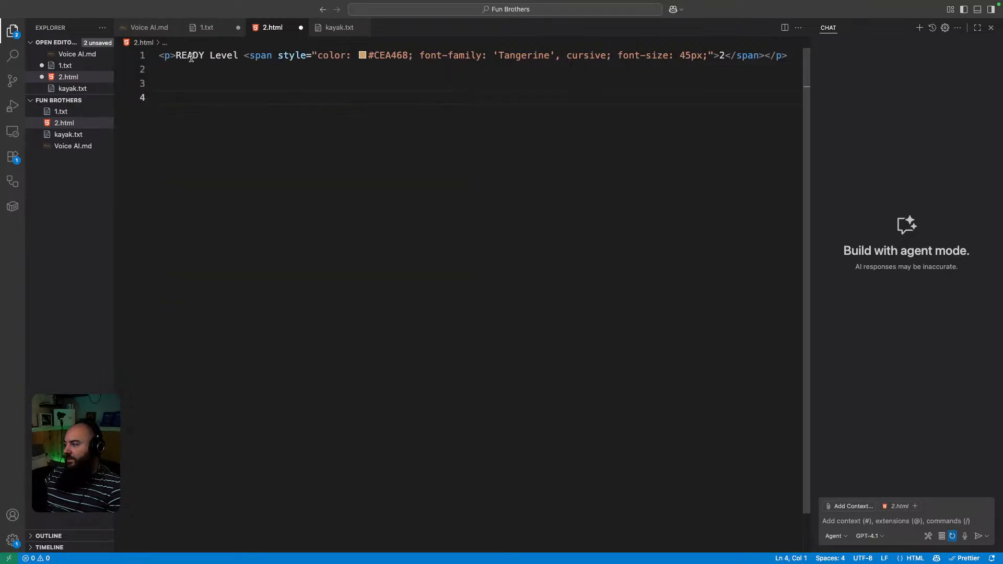
pyautogui.moveTo(239, 56); pyautogui.dragTo(175, 54)
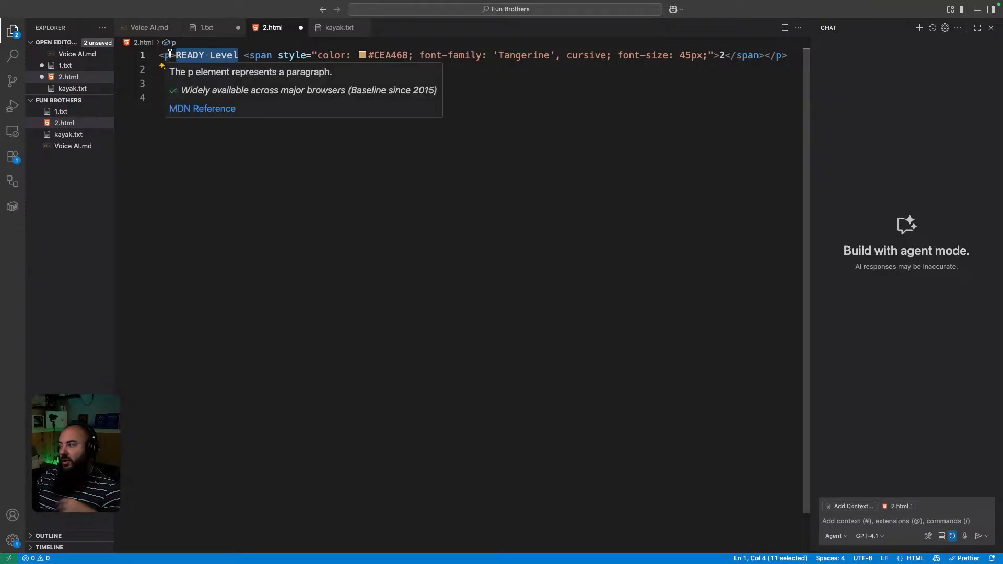
pyautogui.click(334, 158)
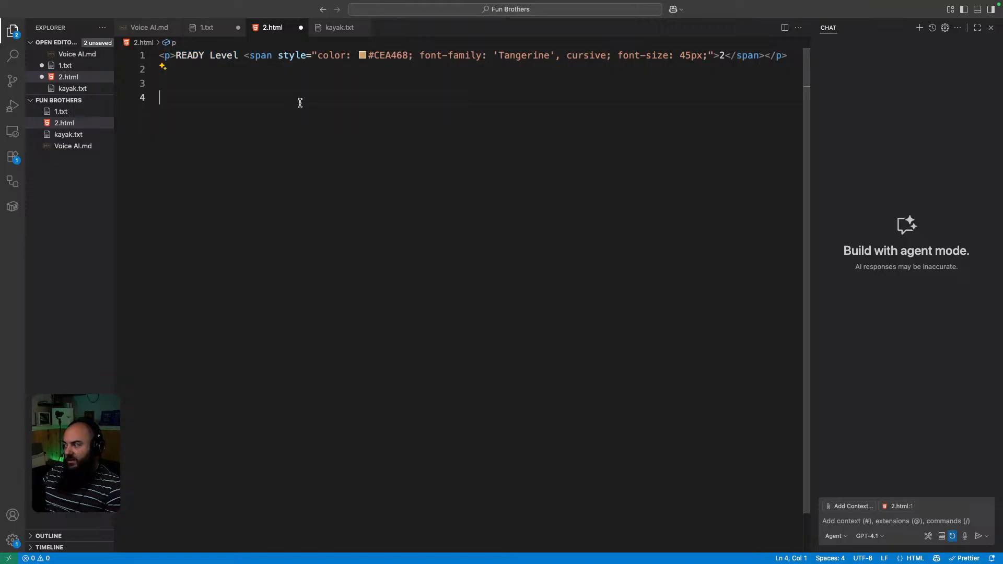
pyautogui.moveTo(248, 56); pyautogui.dragTo(713, 56)
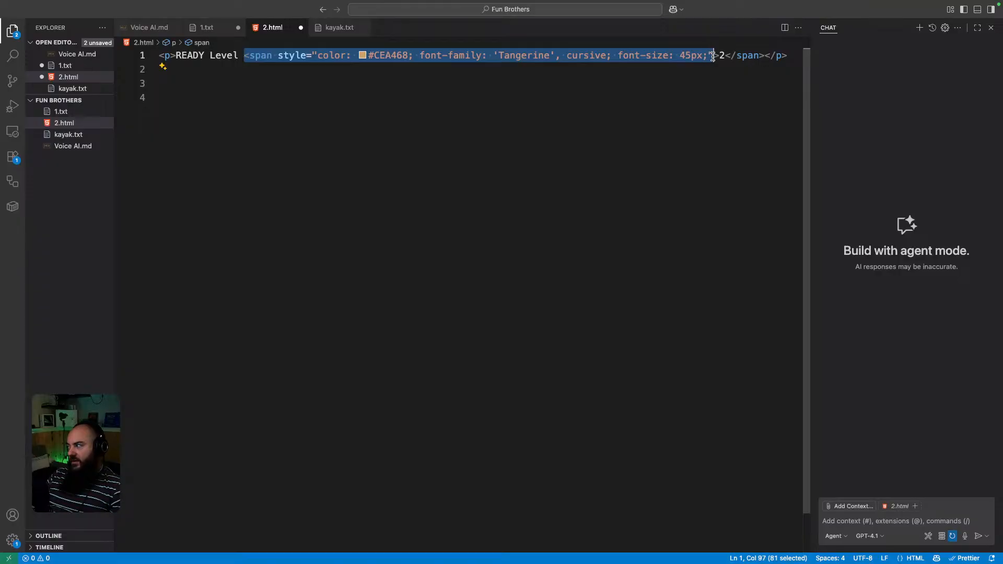
pyautogui.click(755, 55)
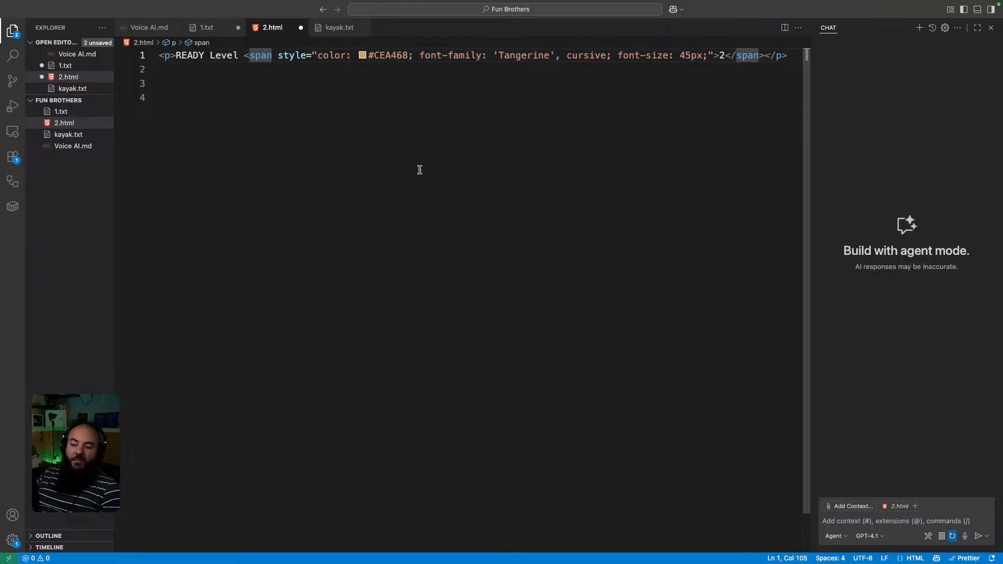
pyautogui.click(284, 162)
# Paste 'As an Ambassador you'll' on lines 4–6, straighten the apostrophe, and start an inline AI request.
pyautogui.press('super+v')
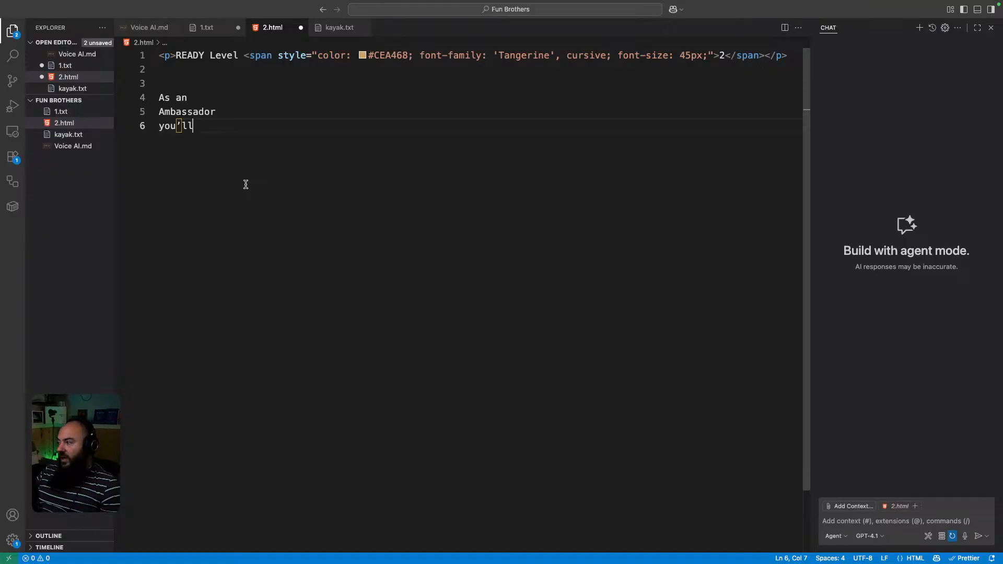
pyautogui.click(307, 148)
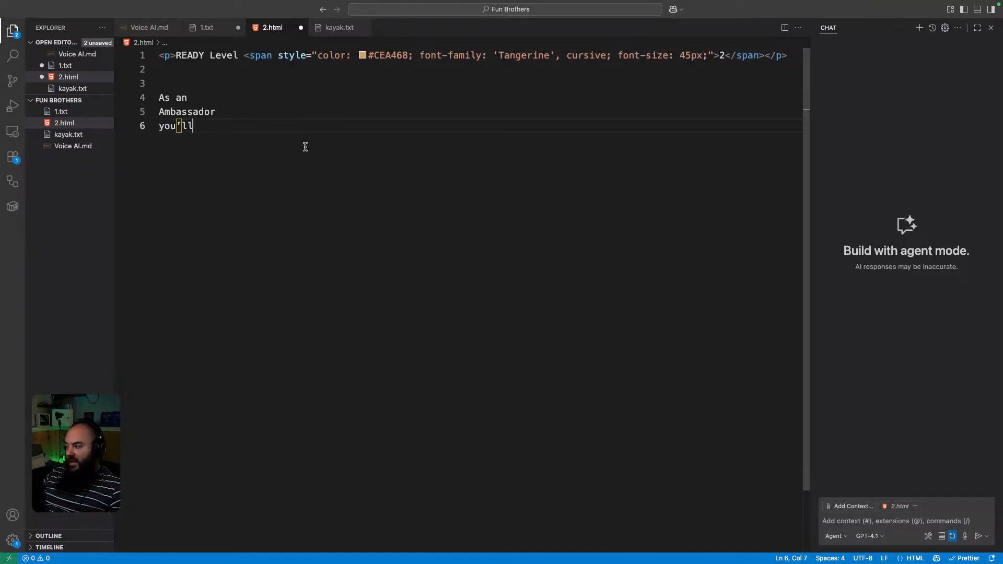
pyautogui.click(182, 126)
pyautogui.press('BackSpace')
pyautogui.write("'")
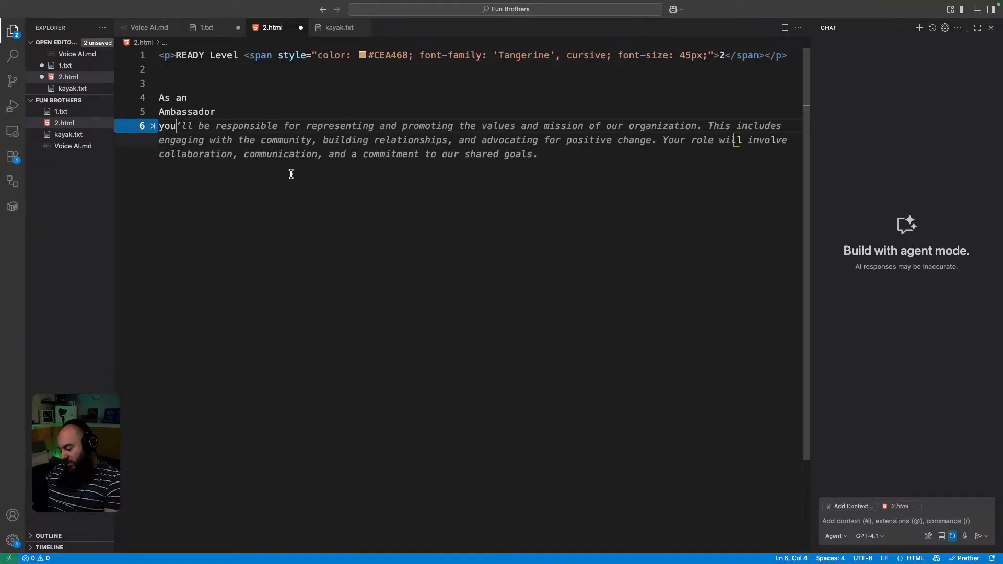
pyautogui.moveTo(251, 193); pyautogui.dragTo(125, 102)
pyautogui.press('super+i')
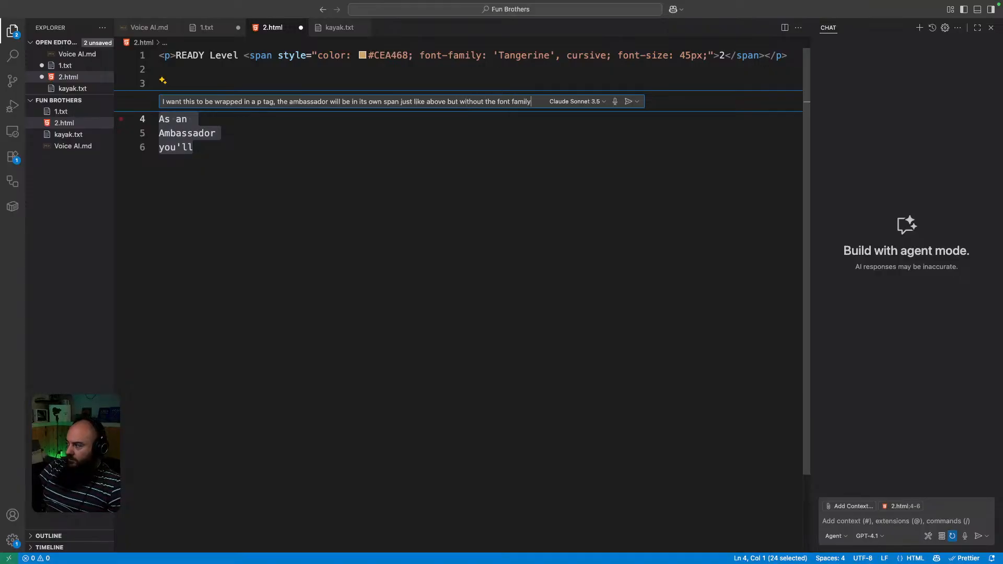
# Submit the paragraph-wrap request and close the inline chat after it returns nothing.
pyautogui.press('Return')
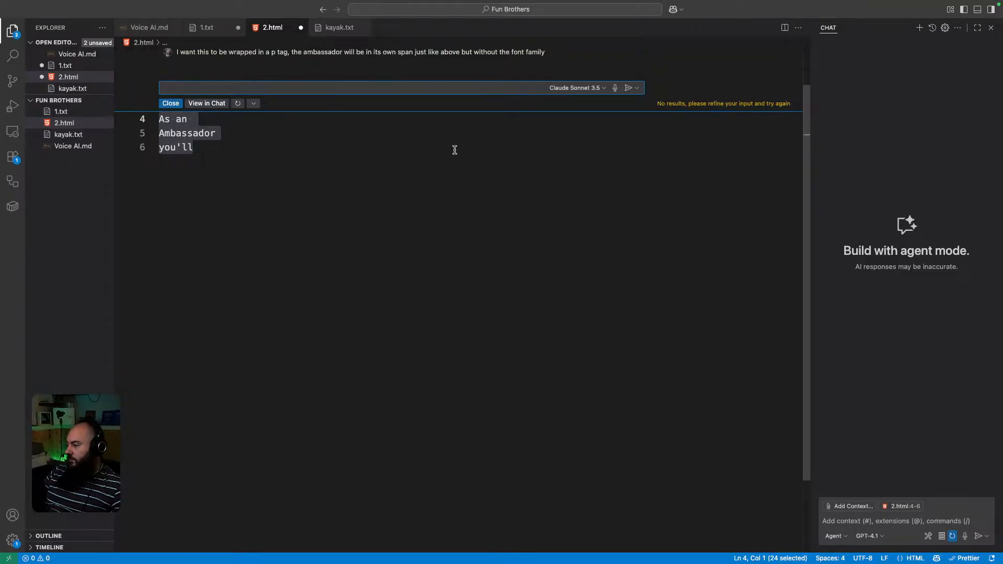
pyautogui.scroll(2, 327, 205)
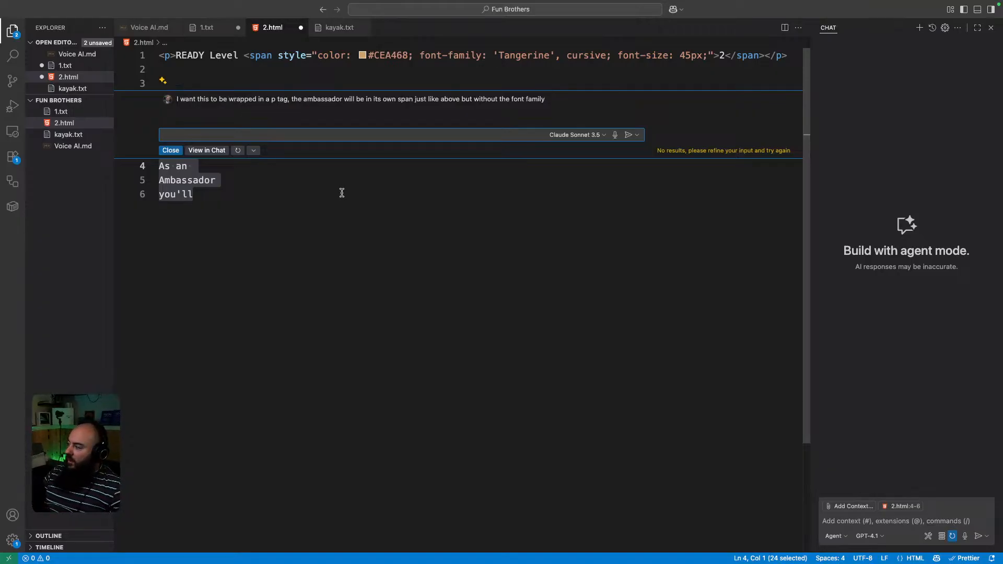
pyautogui.click(171, 150)
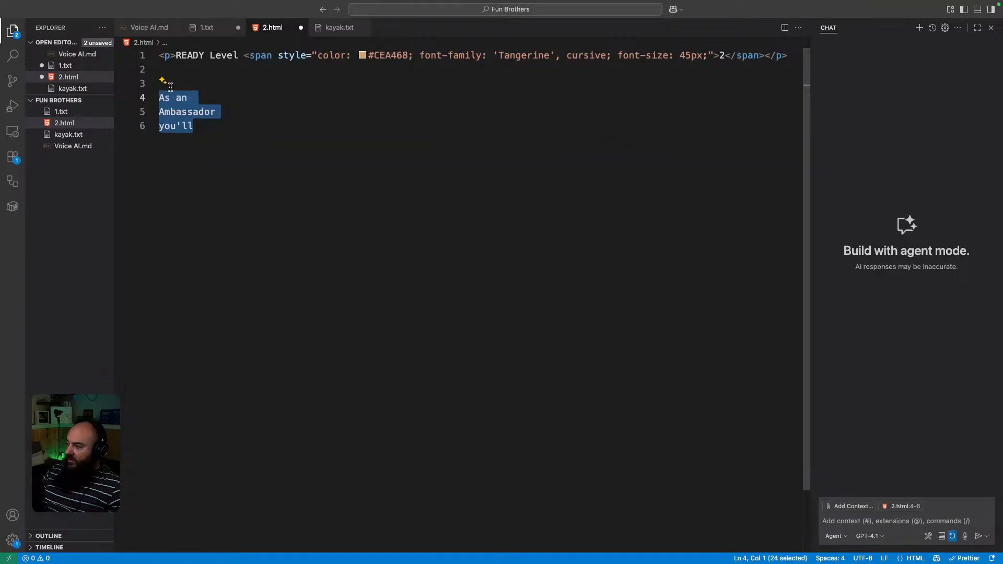
pyautogui.click(188, 83)
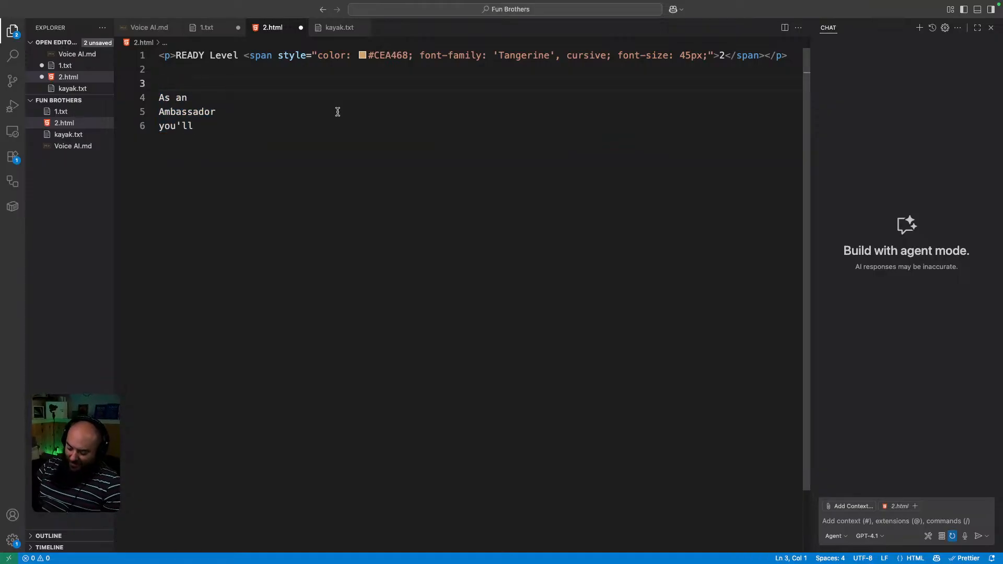
# Wrap Ambassador in the styled span tag copied from line 1.
pyautogui.press('Down')
pyautogui.press('Down')
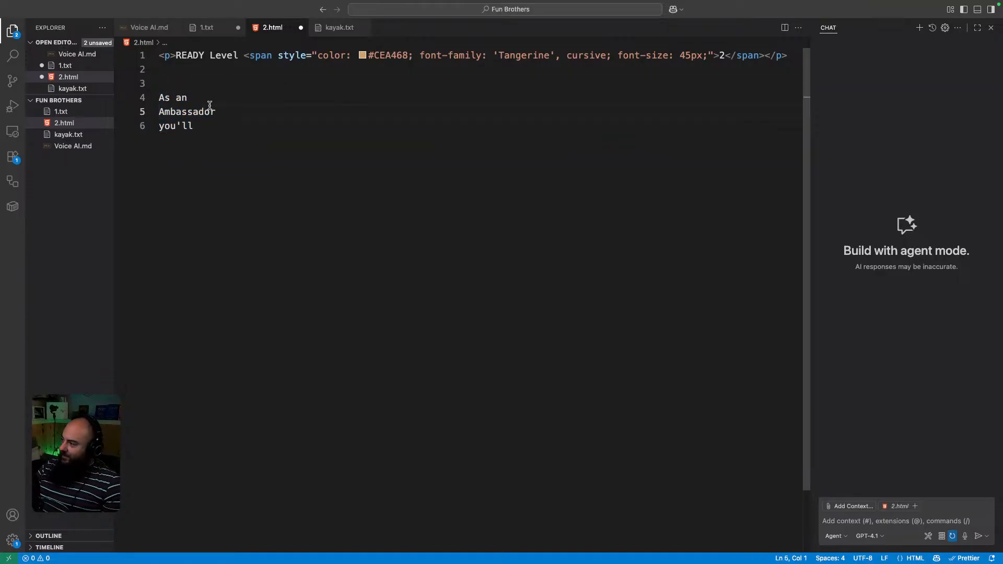
pyautogui.moveTo(250, 57); pyautogui.dragTo(720, 56)
pyautogui.press('super+c')
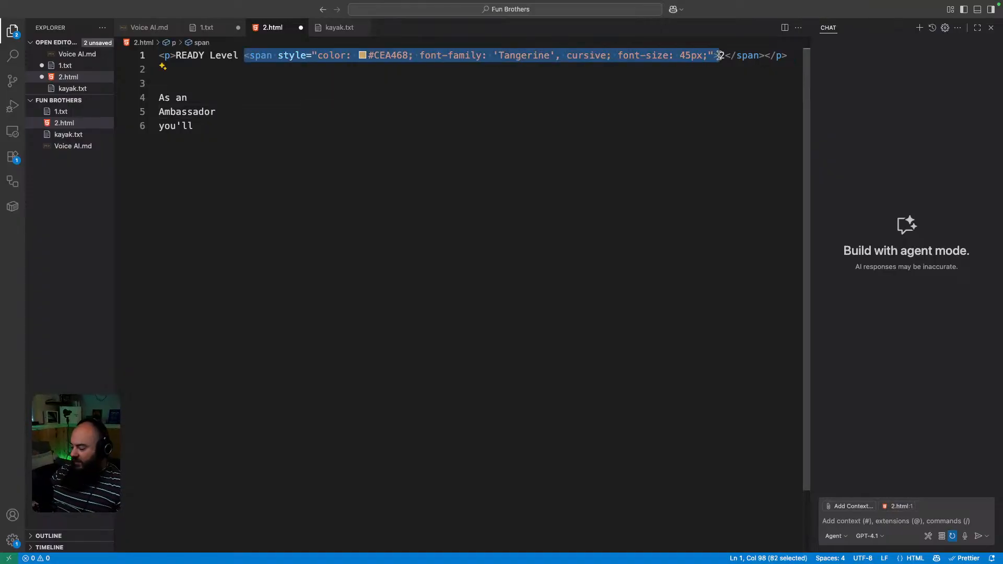
pyautogui.click(161, 111)
pyautogui.press('super+v')
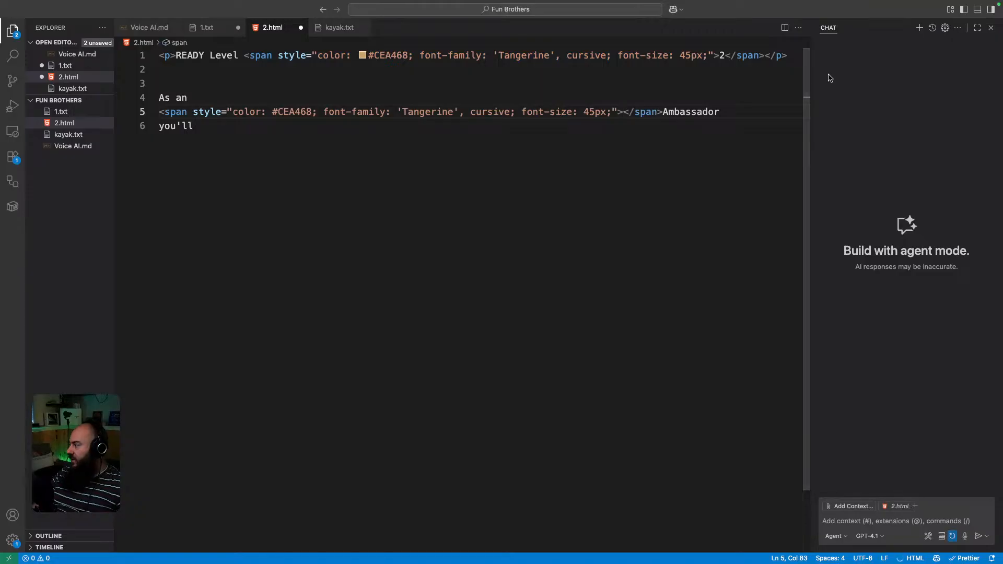
pyautogui.press('Delete')
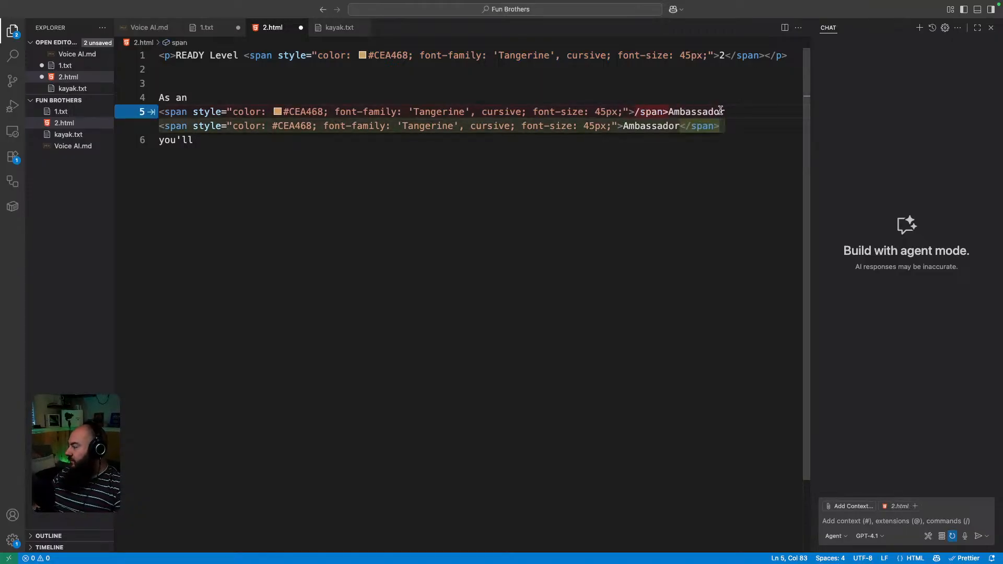
pyautogui.press('Tab')
pyautogui.click(720, 152)
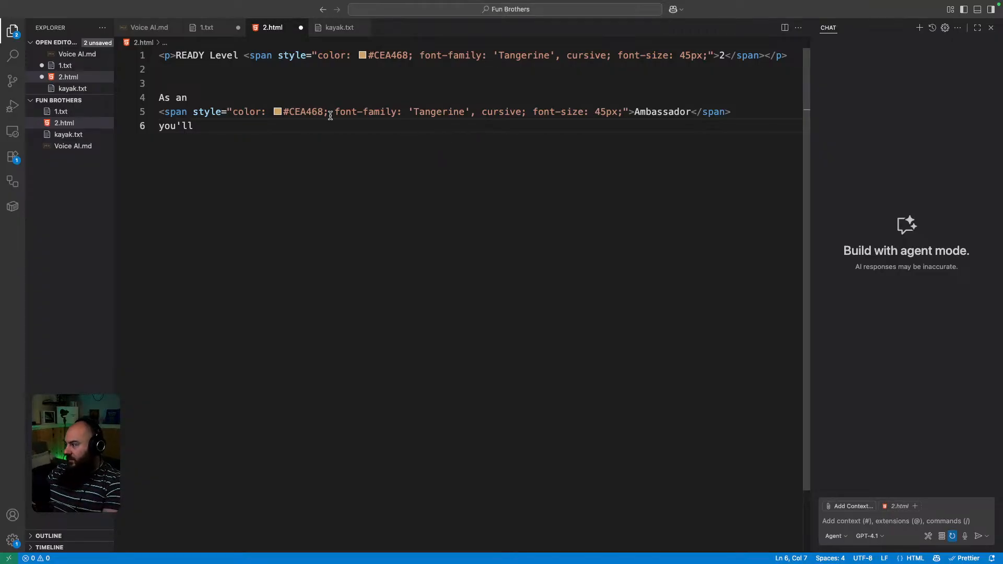
# Strip font-family and font-size from the Ambassador span, leaving only color #CEA468.
pyautogui.moveTo(336, 112); pyautogui.dragTo(526, 111)
pyautogui.press('BackSpace')
pyautogui.press('Delete')
pyautogui.press('BackSpace')
pyautogui.moveTo(330, 112); pyautogui.dragTo(419, 112)
pyautogui.press('BackSpace')
pyautogui.click(313, 131)
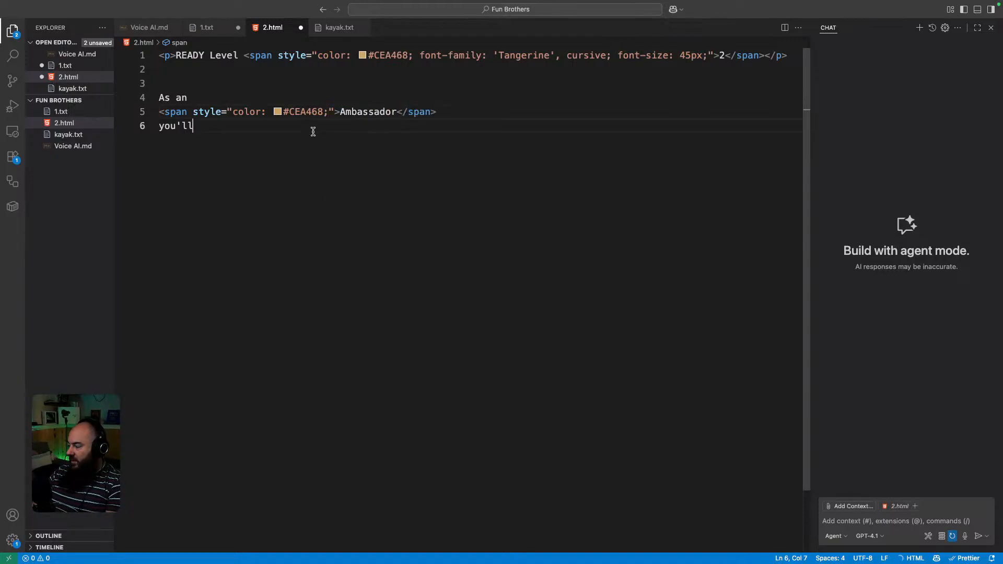
pyautogui.click(442, 113)
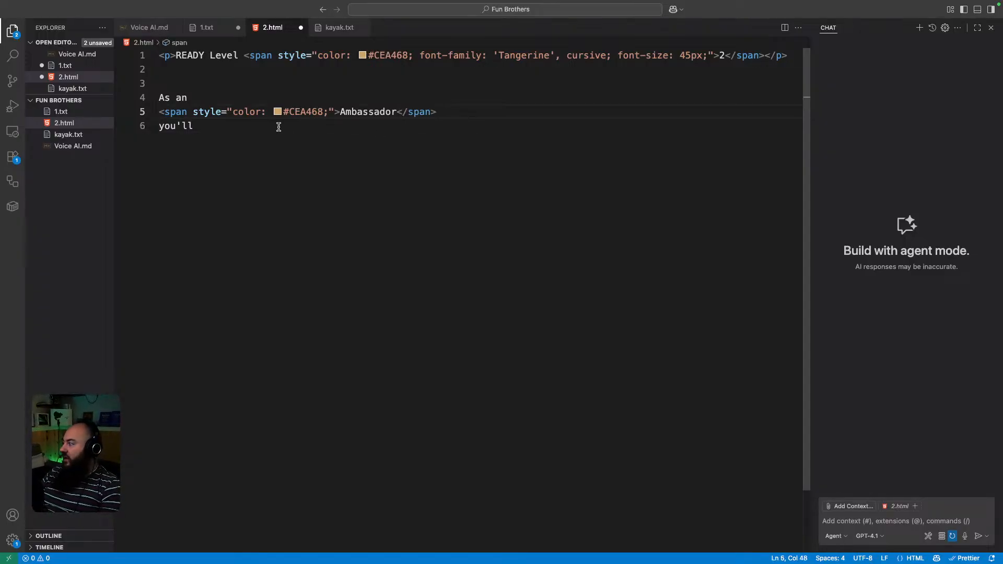
# Review the three heading lines in 2.html, then move to the Figma Ambassador box design.
pyautogui.moveTo(196, 126); pyautogui.dragTo(127, 97)
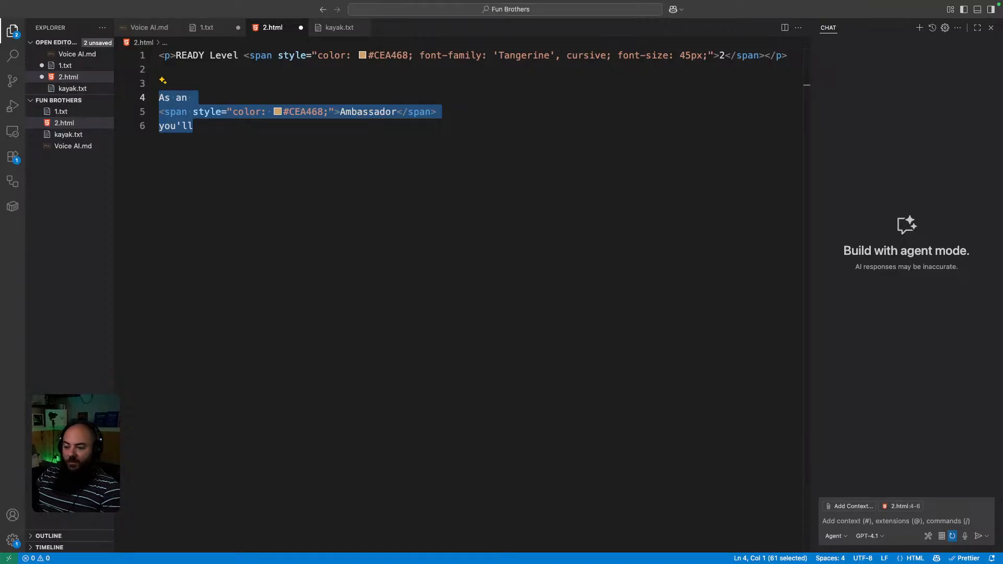
pyautogui.press('super+Tab')
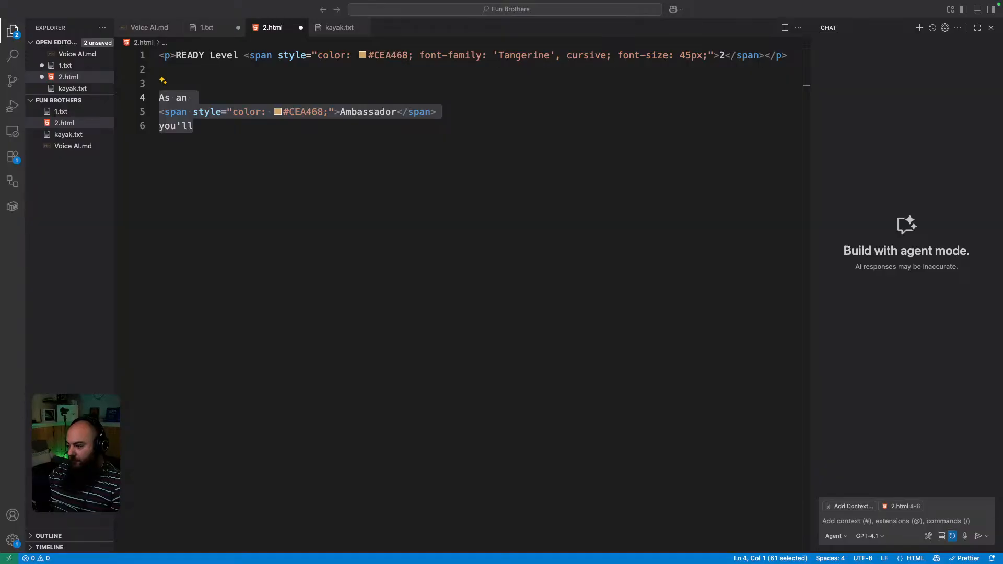
pyautogui.click(226, 352)
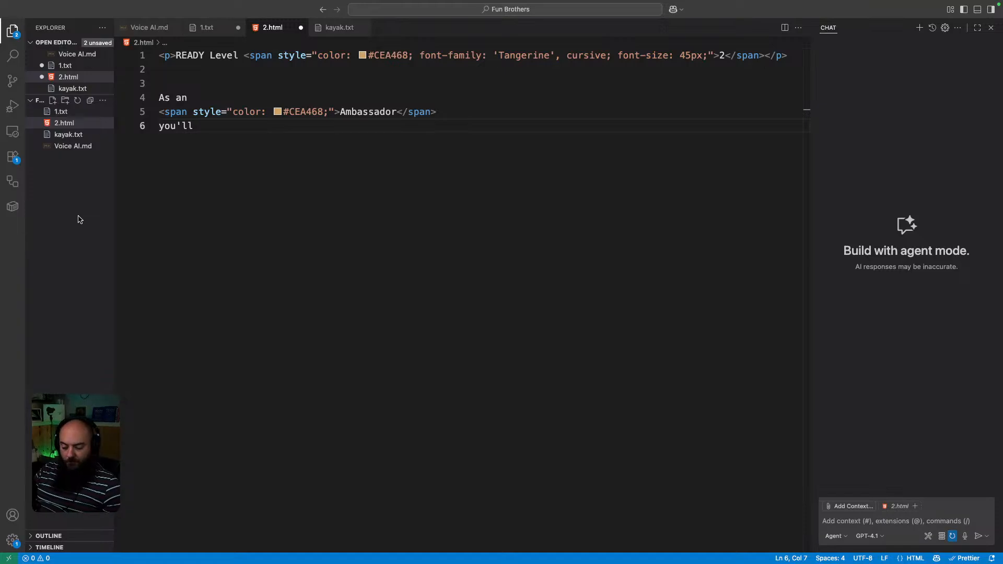
# Rearrange desktops so the code editor space sits beside the Elementor editor, then go to Elementor.
pyautogui.press('super+Tab')
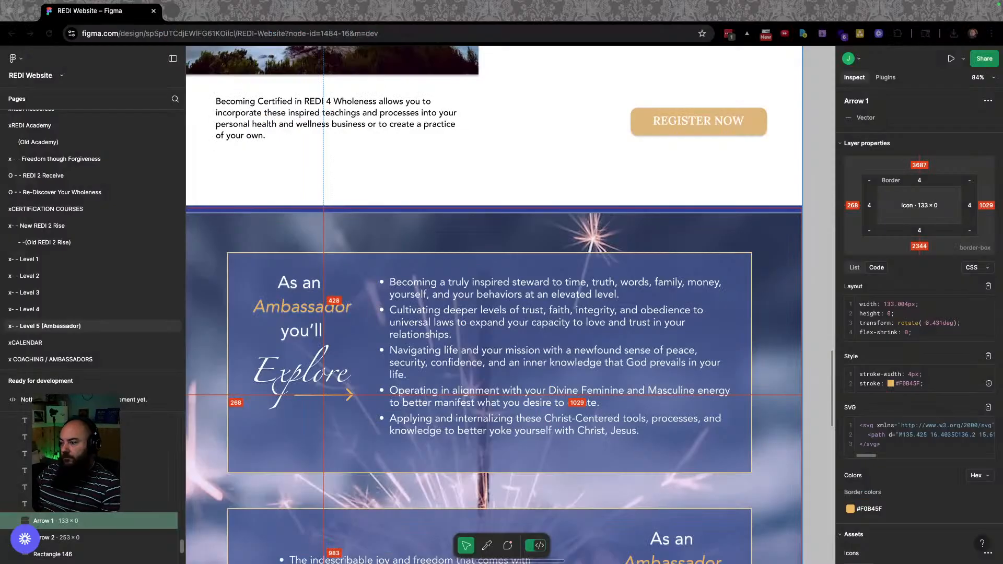
pyautogui.hotkey('ctrl', 'Up')
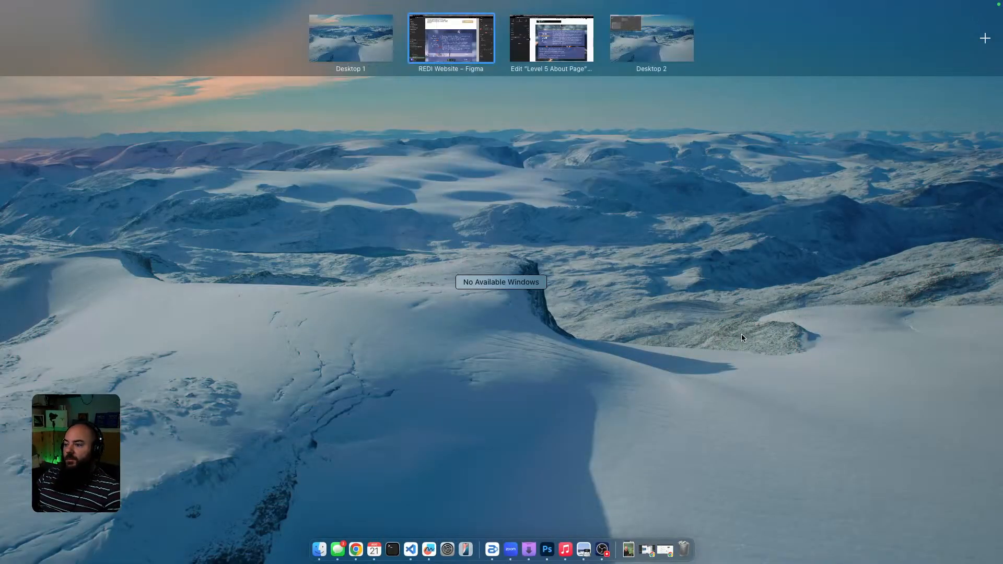
pyautogui.moveTo(796, 38); pyautogui.dragTo(613, 38)
pyautogui.click(612, 39)
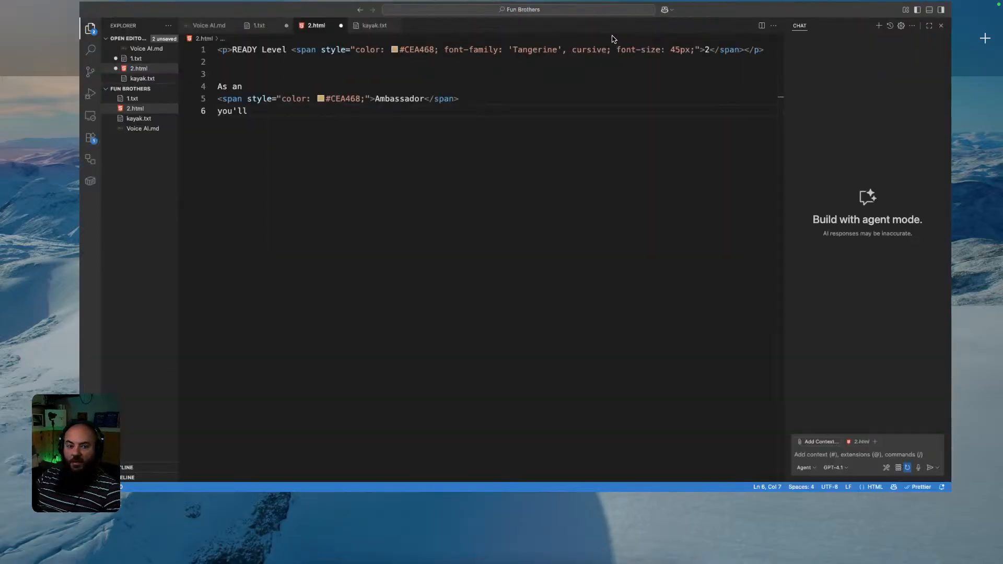
pyautogui.hotkey('ctrl', 'Left')
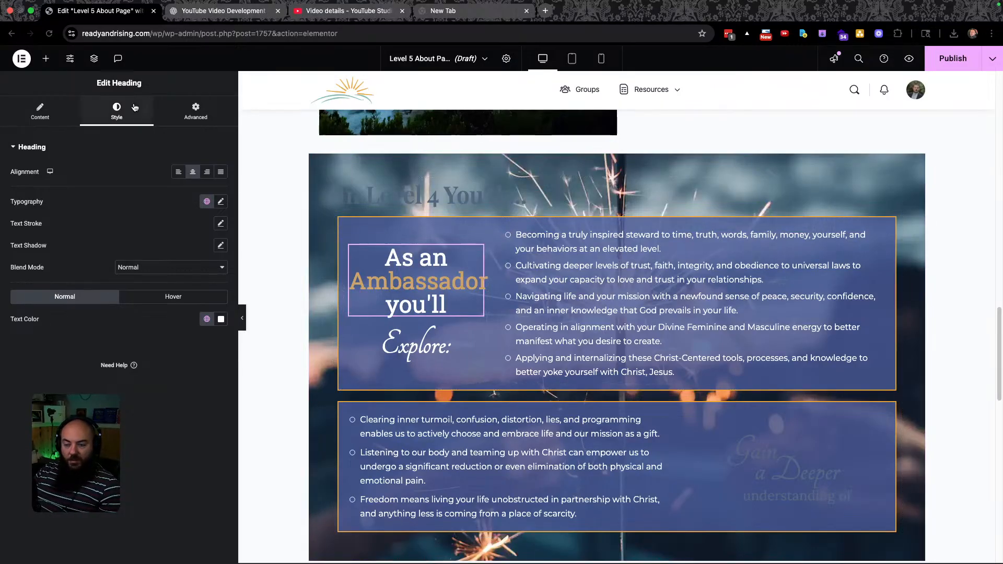
# Set the 'As an Ambassador you'll' heading's typography size to 31 px.
pyautogui.click(220, 201)
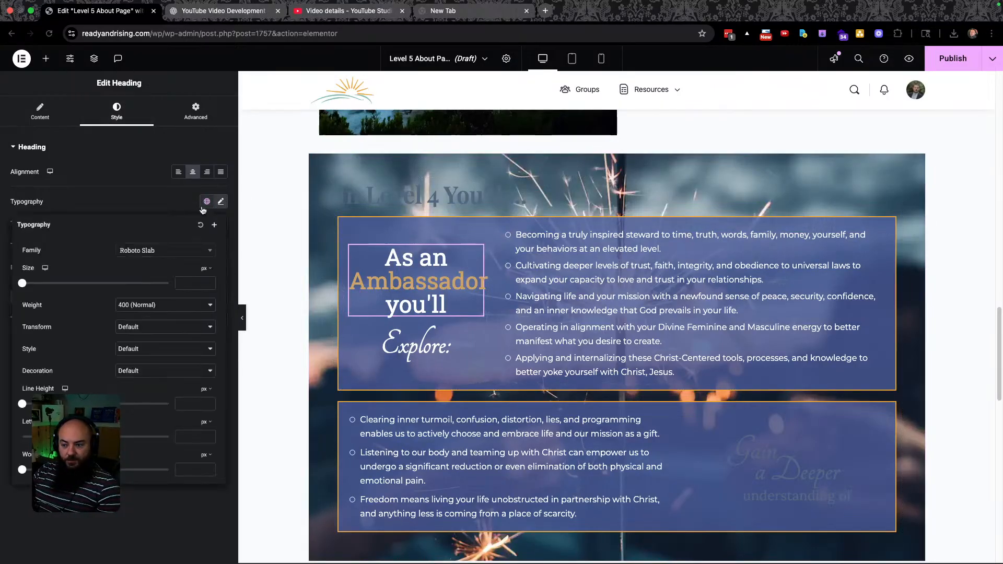
pyautogui.click(33, 284)
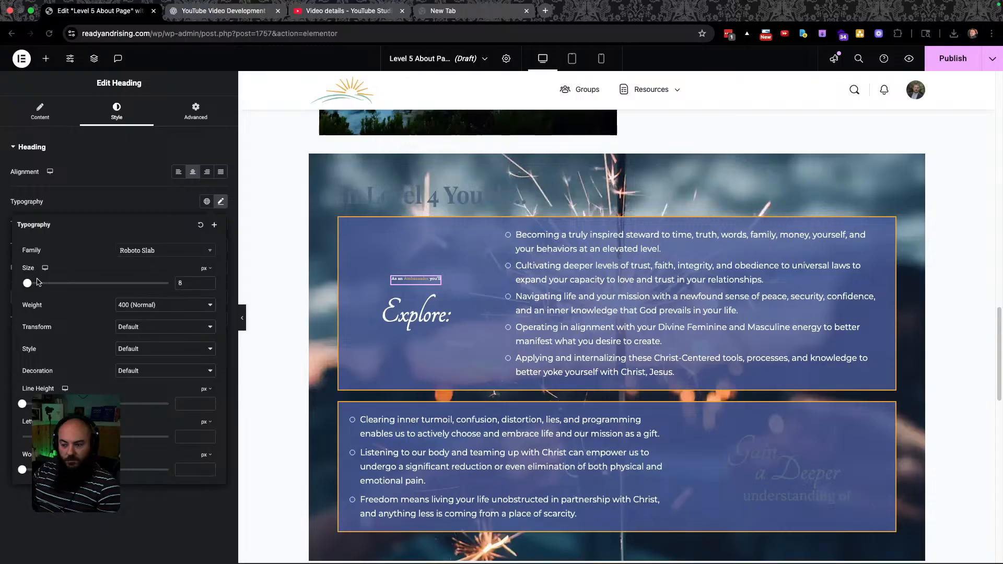
pyautogui.moveTo(28, 283); pyautogui.dragTo(45, 282)
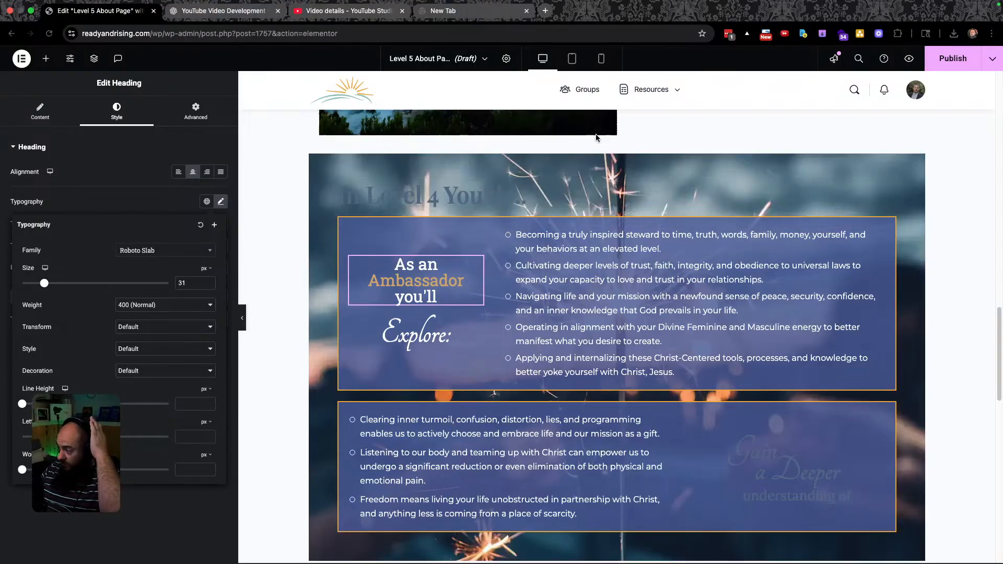
pyautogui.press('super+Tab')
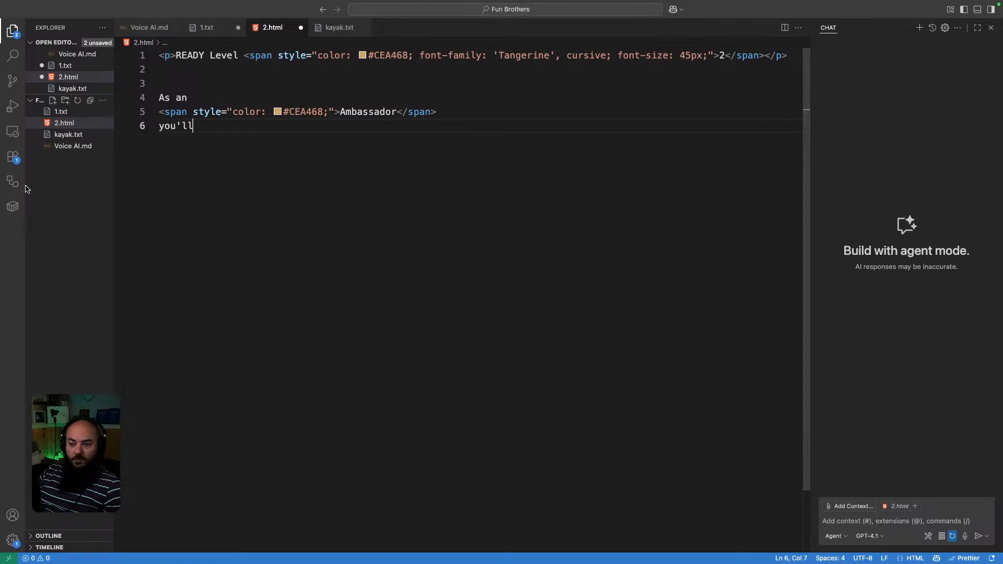
# Create arrow.svg in the project and paste the orange arrow's SVG markup into it.
pyautogui.rightClick(71, 185)
pyautogui.click(107, 189)
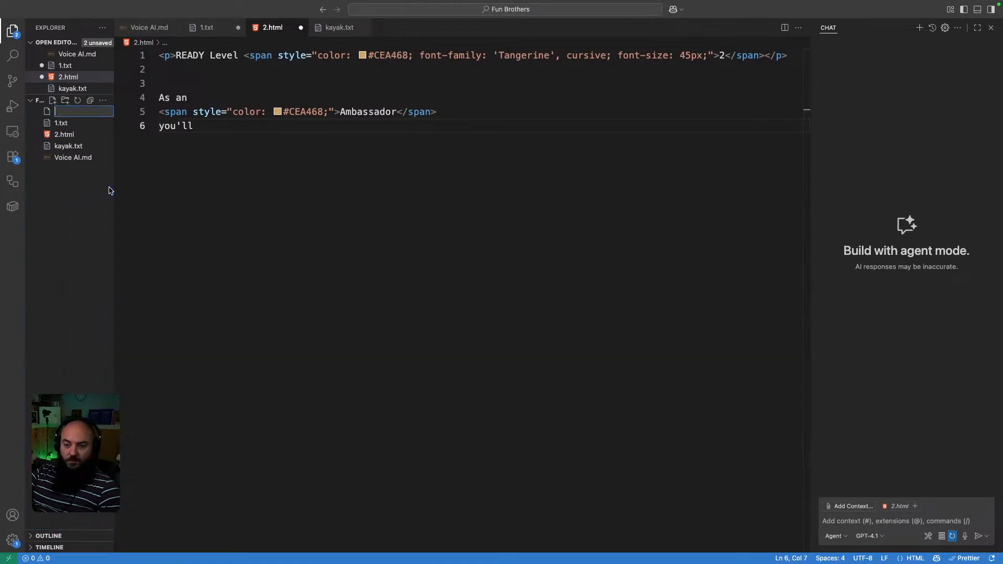
pyautogui.write('arrow.svg')
pyautogui.press('Return')
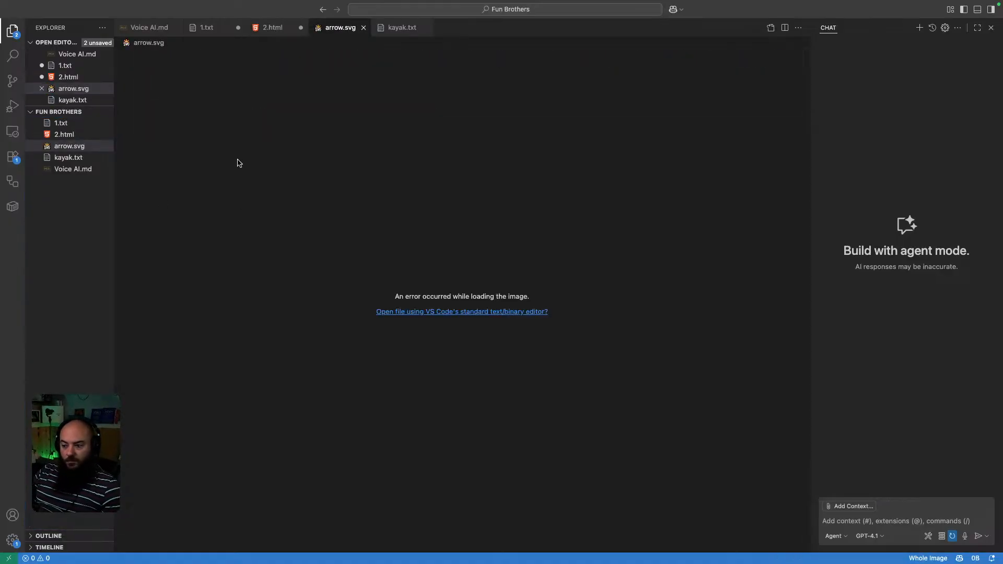
pyautogui.click(481, 312)
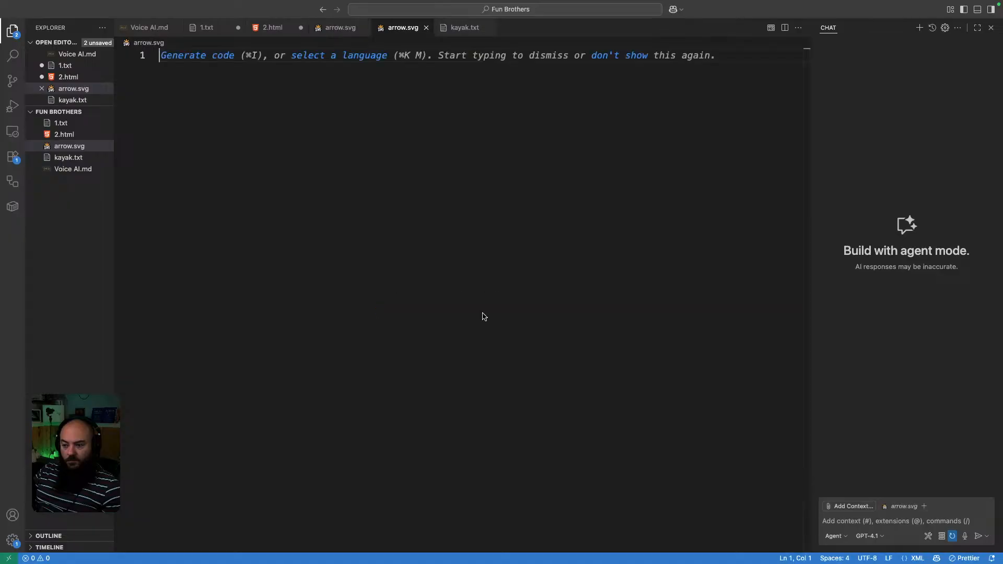
pyautogui.write('<svg xmlns="http://www.w3.org/2000/svg" width="136" height="30" viewBox="0 0 136 30" fill="none">   <path d="M135.425 16.4035C136.2 15.6166 136.19 14.3503 135.404 13.5752L122.58 0.943327C121.793 0.168173 120.527 0.177694 119.752 0.964593C118.977 1.75149 118.986 3.01779 119.773 3.79294L131.172 15.0213L119.943 26.4197C119.168 27.2066 119.178 28.4729 119.965 29.2481C120.751 30.0232 122.018 30.0137 122.793 29.2268L135.425 16.4035ZM1.01504 17.9999L134.015 16.9999L133.985 13.0001L0.984963 14.0001L1.01504 17.9999Z" fill="#F0B45F"/> </svg>')
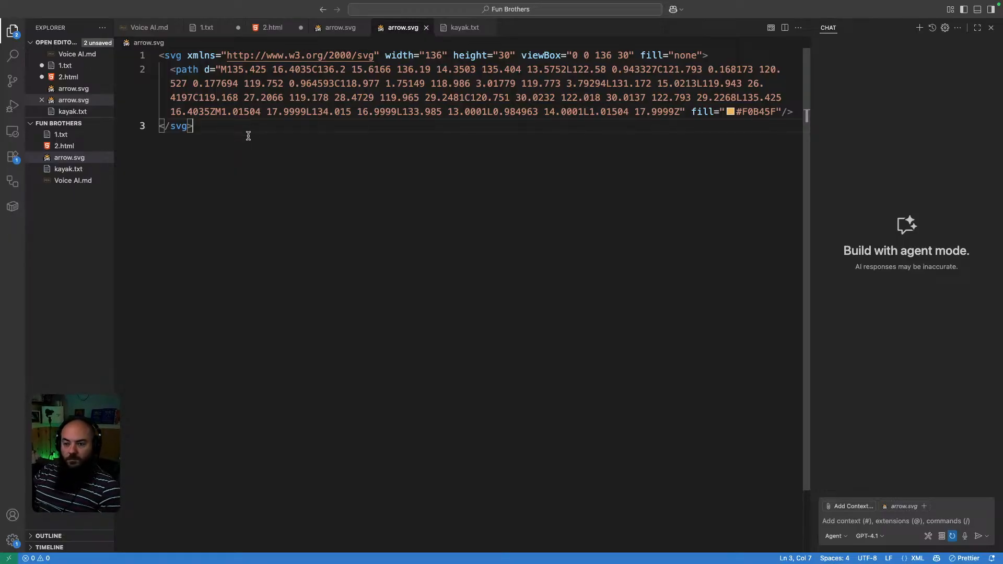
pyautogui.hotkey('ctrl', 'Left')
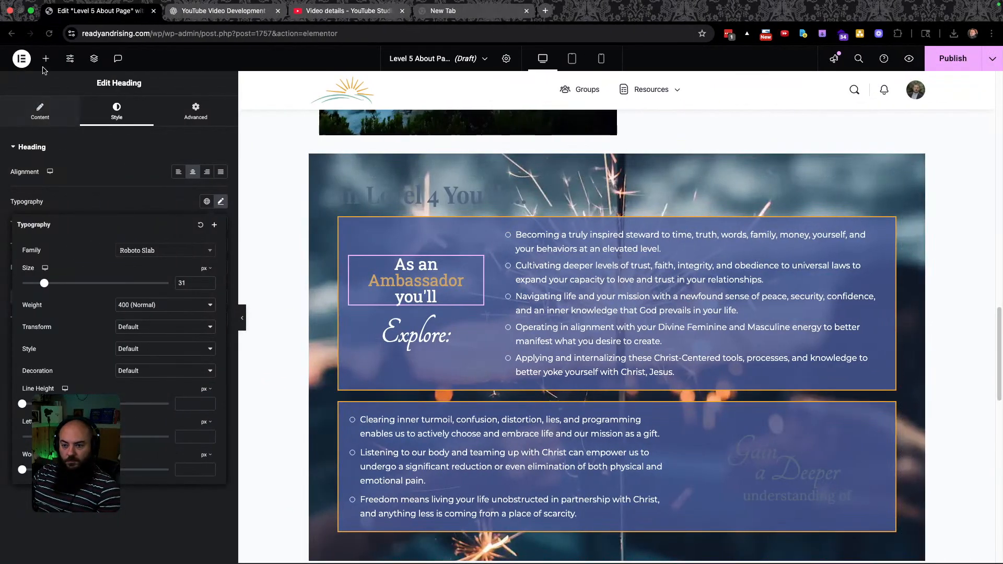
# Drag an Icon widget into the Ambassador box and choose Upload SVG for its icon.
pyautogui.click(45, 58)
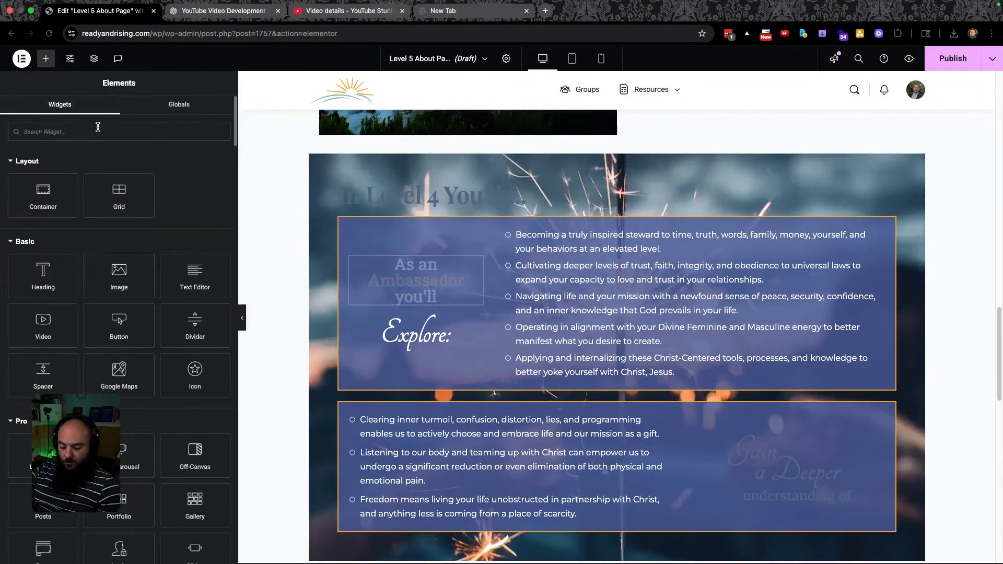
pyautogui.write('icon')
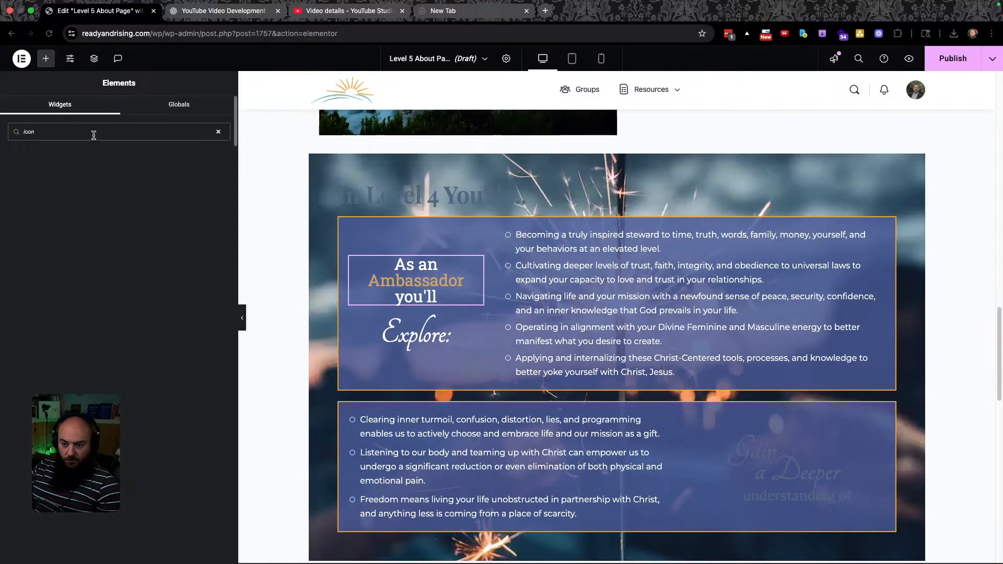
pyautogui.press('BackSpace')
pyautogui.press('BackSpace')
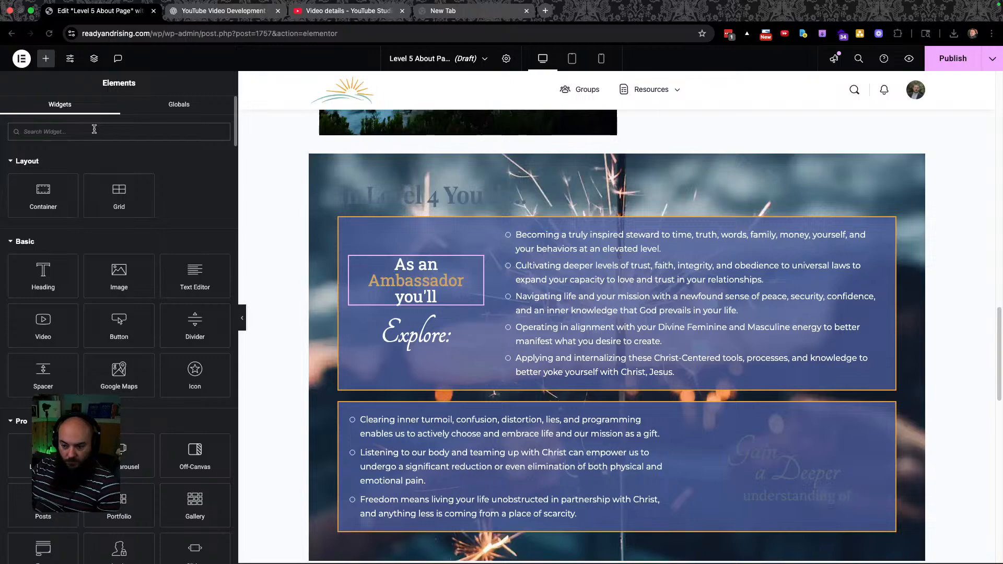
pyautogui.moveTo(195, 373); pyautogui.dragTo(479, 342)
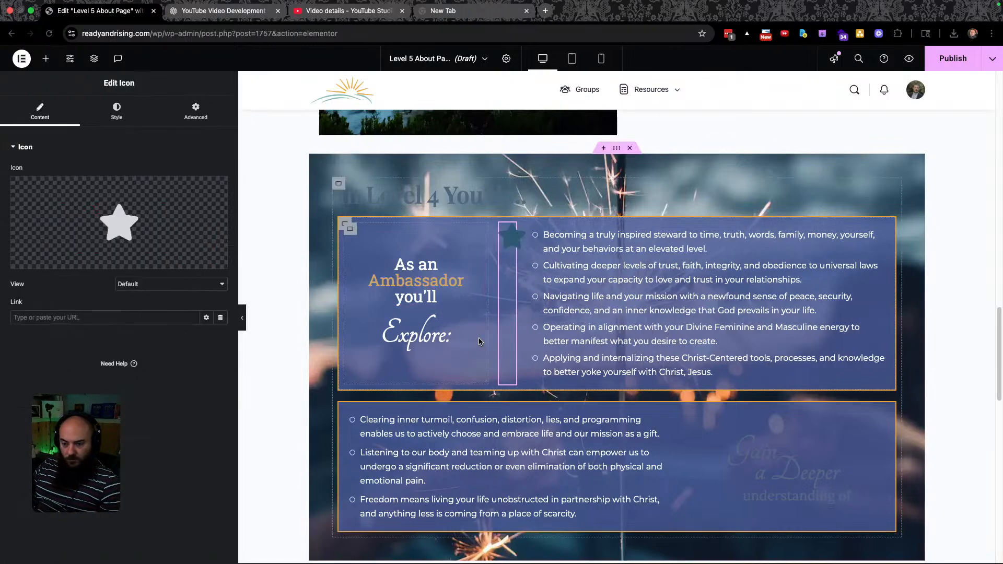
pyautogui.click(157, 228)
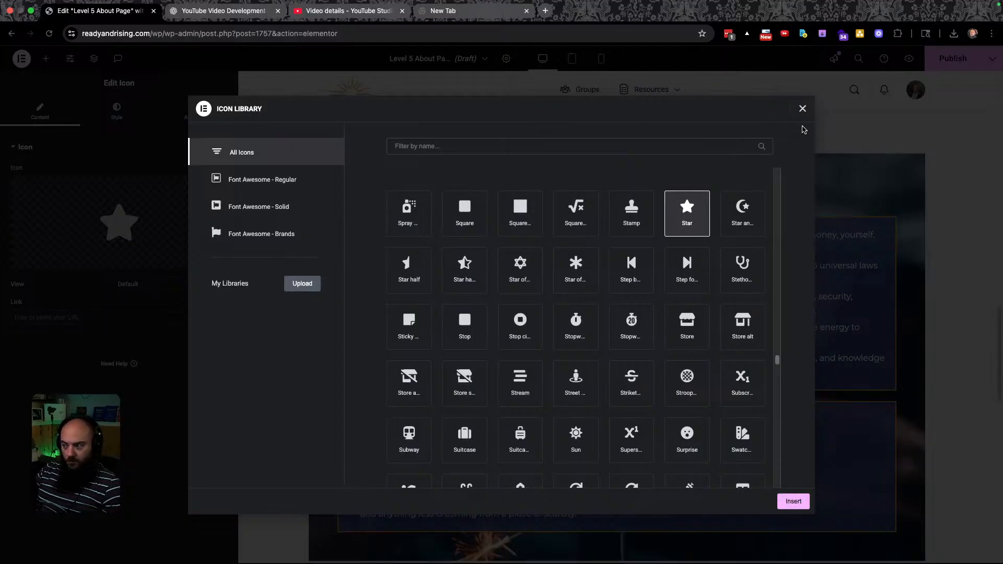
pyautogui.click(802, 108)
pyautogui.click(195, 266)
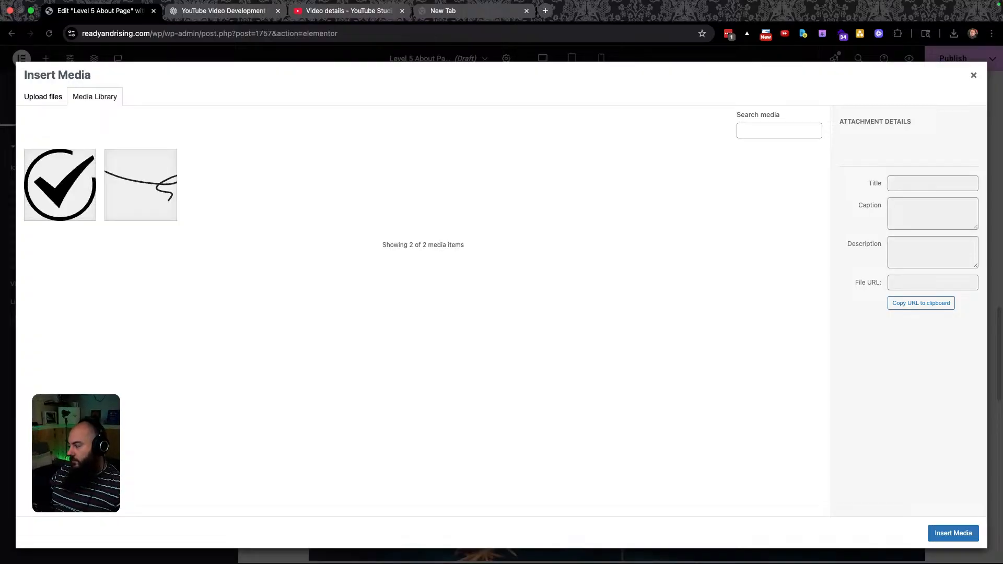
pyautogui.hotkey('ctrl', 'Right')
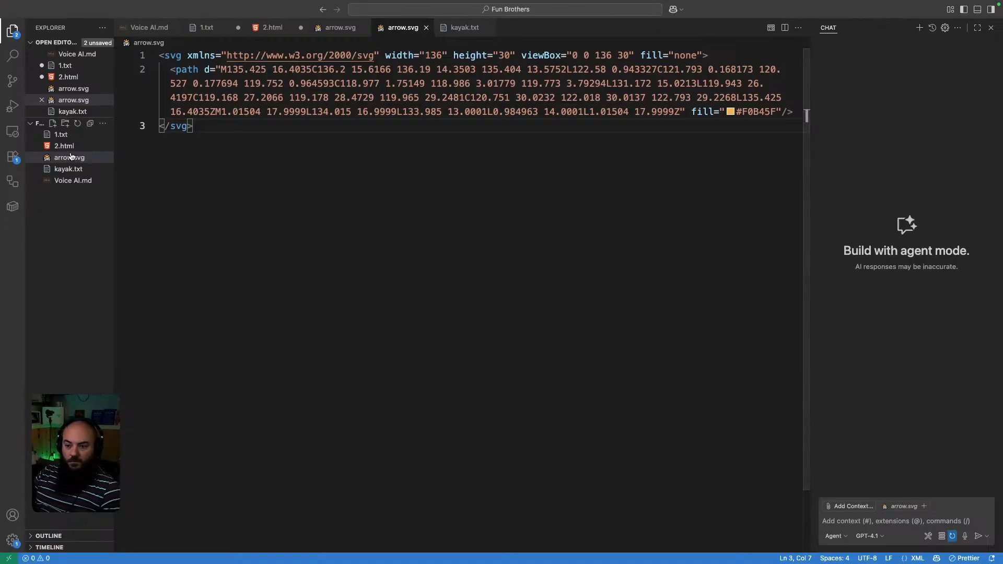
# Reveal arrow.svg in Finder and return to WordPress's Insert Media dialog.
pyautogui.rightClick(67, 157)
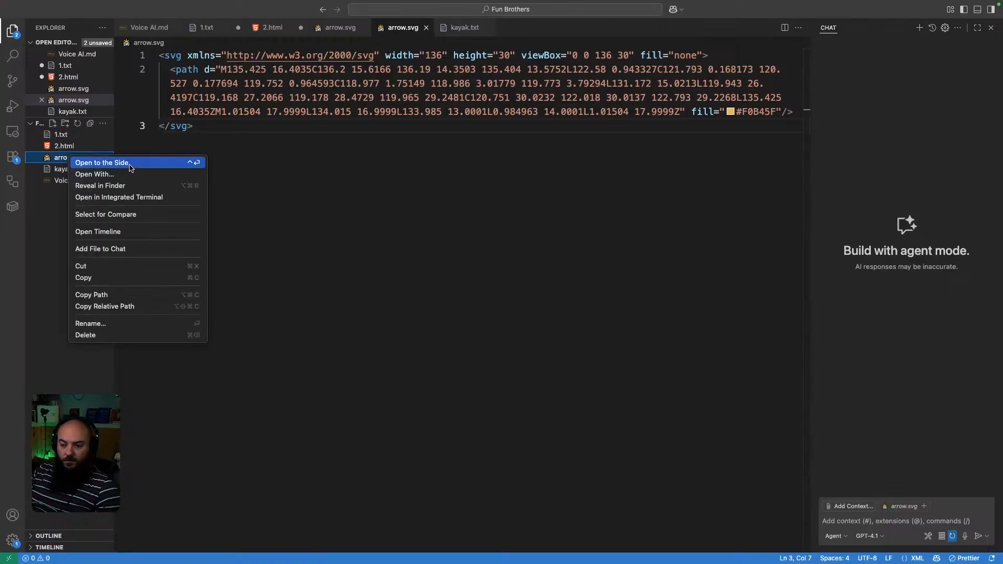
pyautogui.click(126, 187)
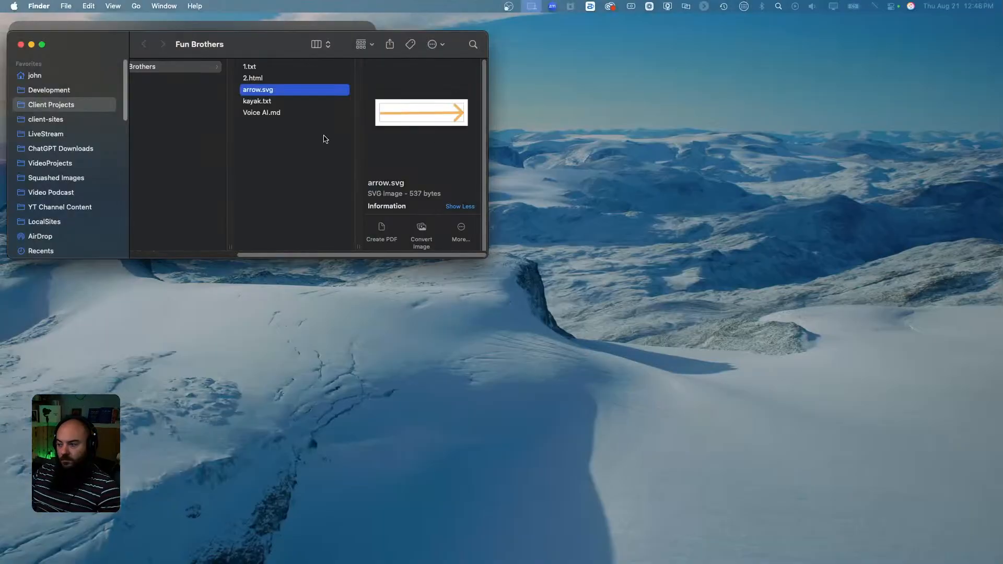
pyautogui.moveTo(255, 44); pyautogui.dragTo(1002, 156)
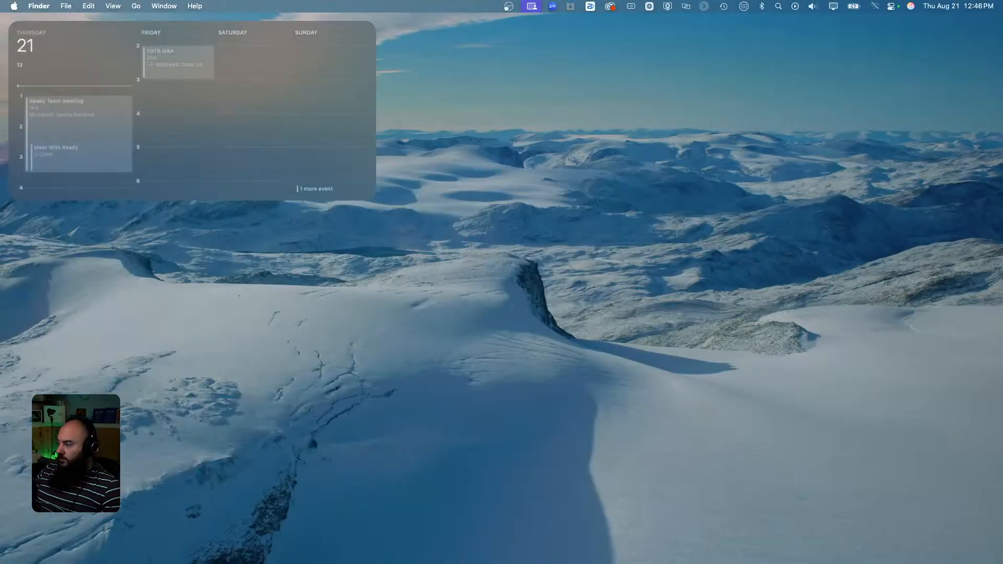
pyautogui.hotkey('ctrl', 'Right')
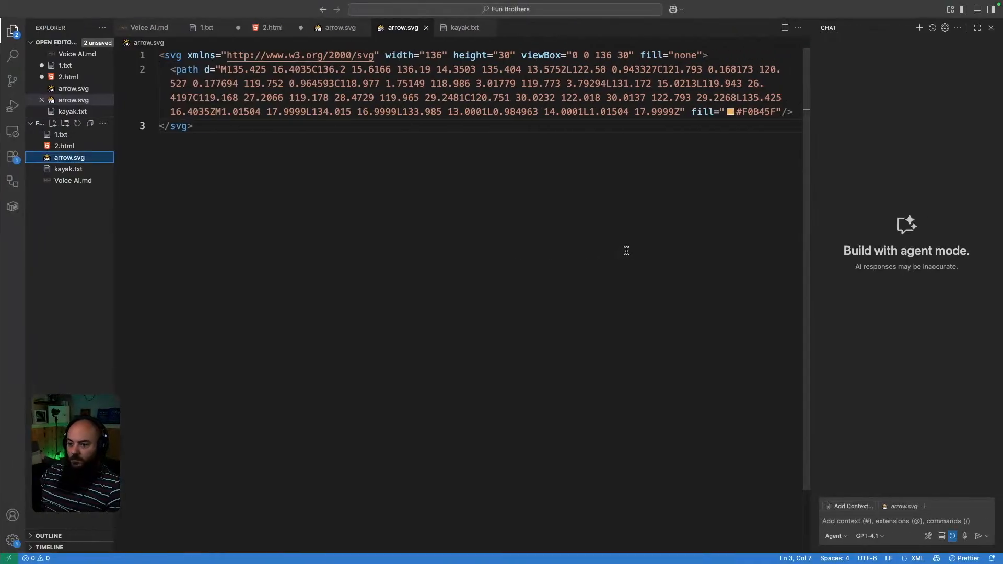
pyautogui.hotkey('ctrl', 'Right')
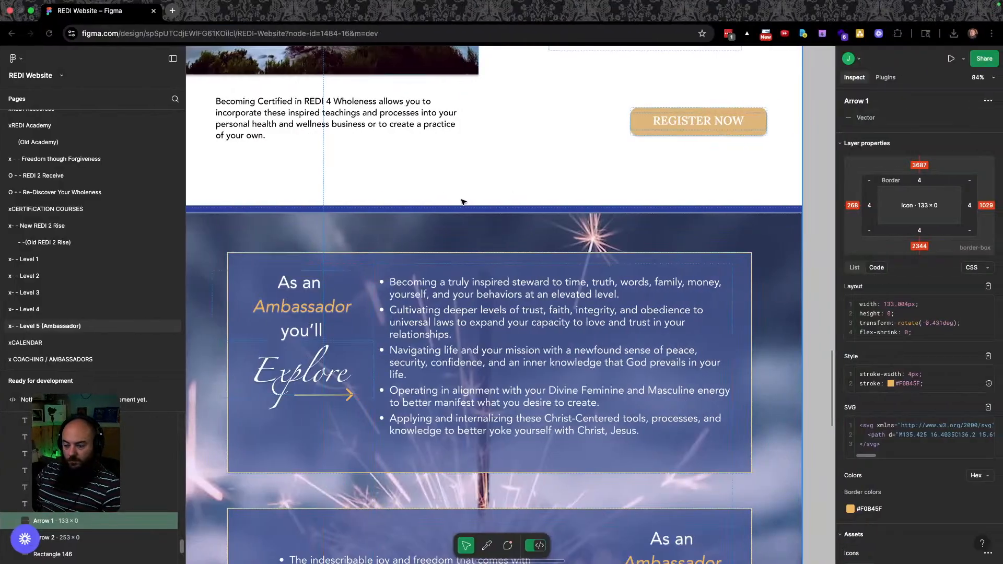
pyautogui.hotkey('ctrl', 'Right')
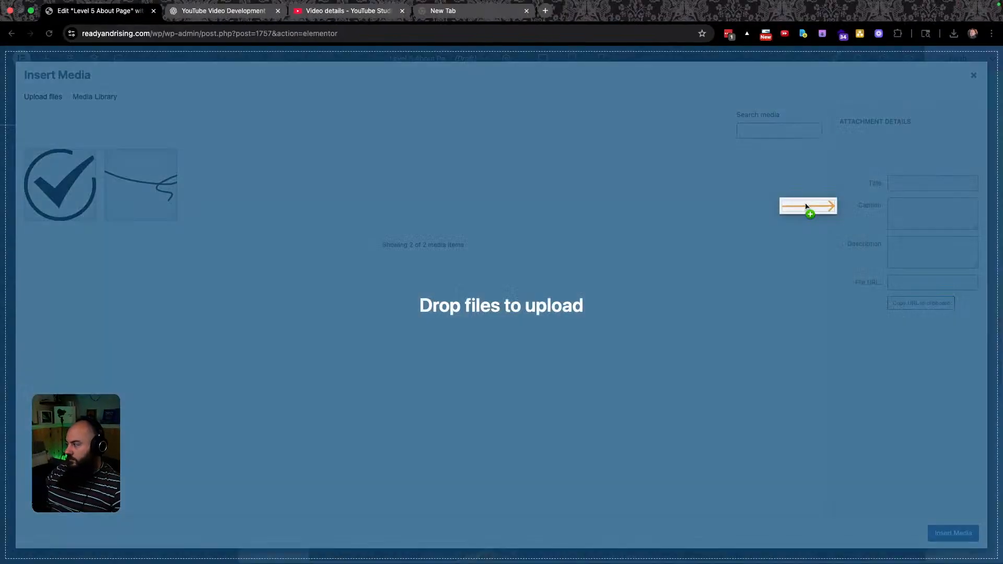
# Upload arrow.svg as the icon widget's custom icon and place it beneath the Explore: heading.
pyautogui.moveTo(806, 206); pyautogui.dragTo(701, 196)
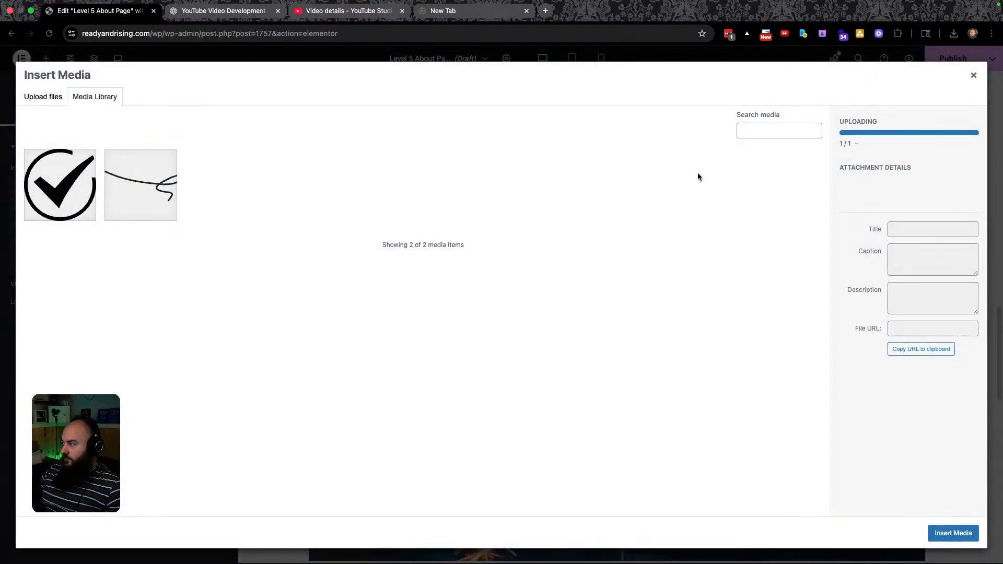
pyautogui.click(953, 532)
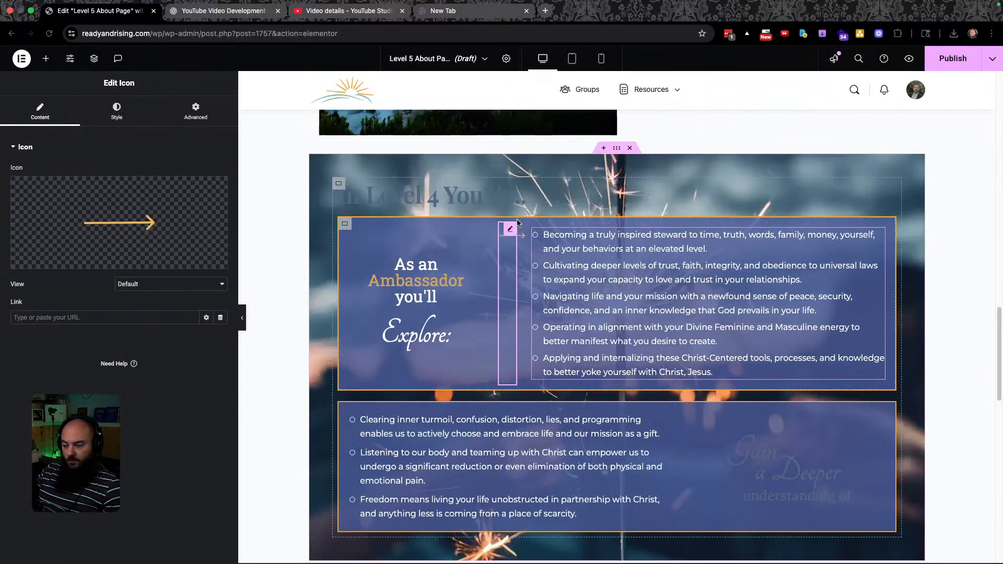
pyautogui.moveTo(511, 235); pyautogui.dragTo(411, 341)
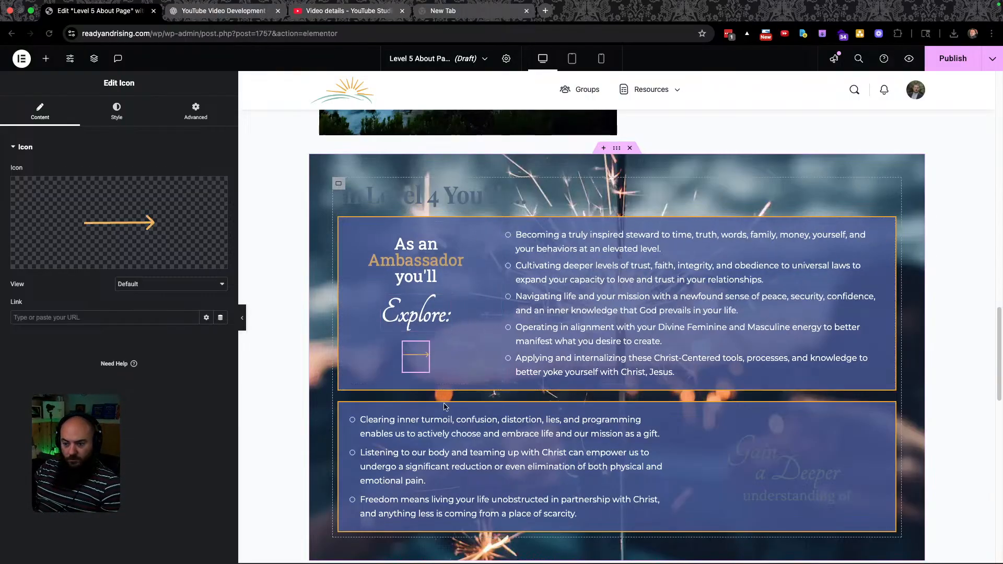
# Right-align the orange arrow icon and size it to about 93 px, checking against Figma.
pyautogui.click(117, 111)
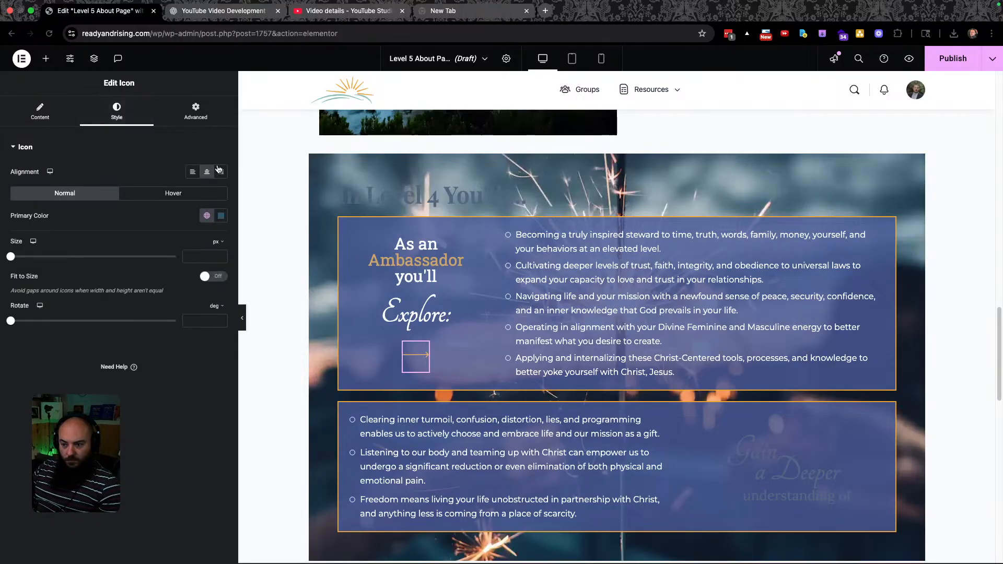
pyautogui.click(220, 172)
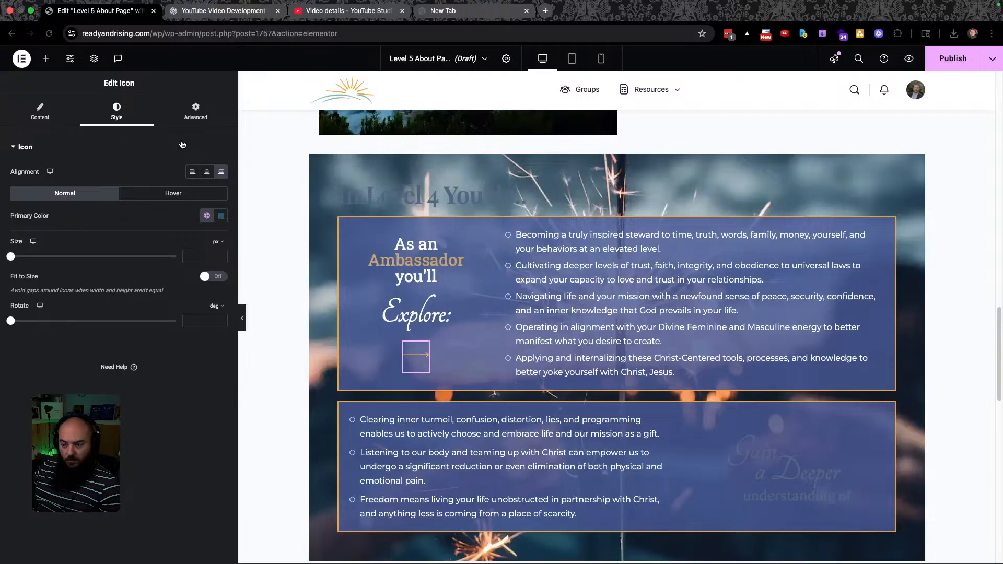
pyautogui.moveTo(11, 257); pyautogui.dragTo(72, 257)
pyautogui.hotkey('ctrl', 'Left')
pyautogui.hotkey('ctrl', 'Right')
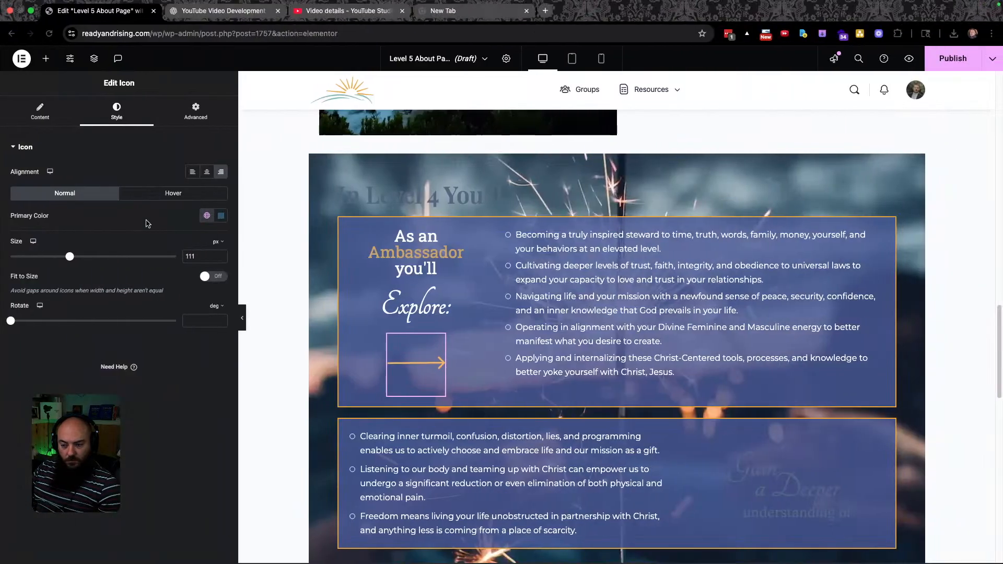
pyautogui.moveTo(69, 257); pyautogui.dragTo(60, 257)
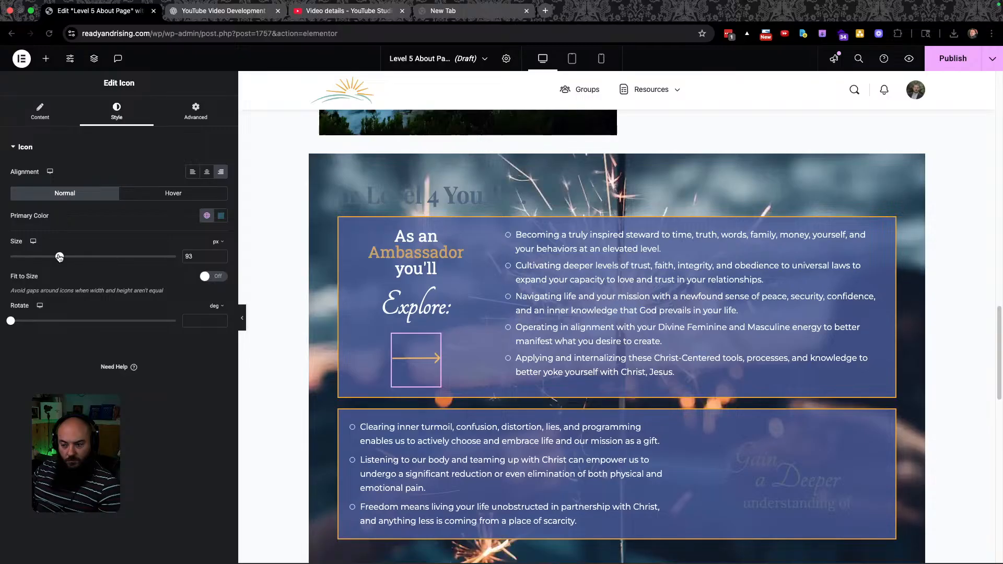
pyautogui.click(188, 113)
# Give the arrow icon a negative top margin and set its other margins to 0.
pyautogui.click(56, 184)
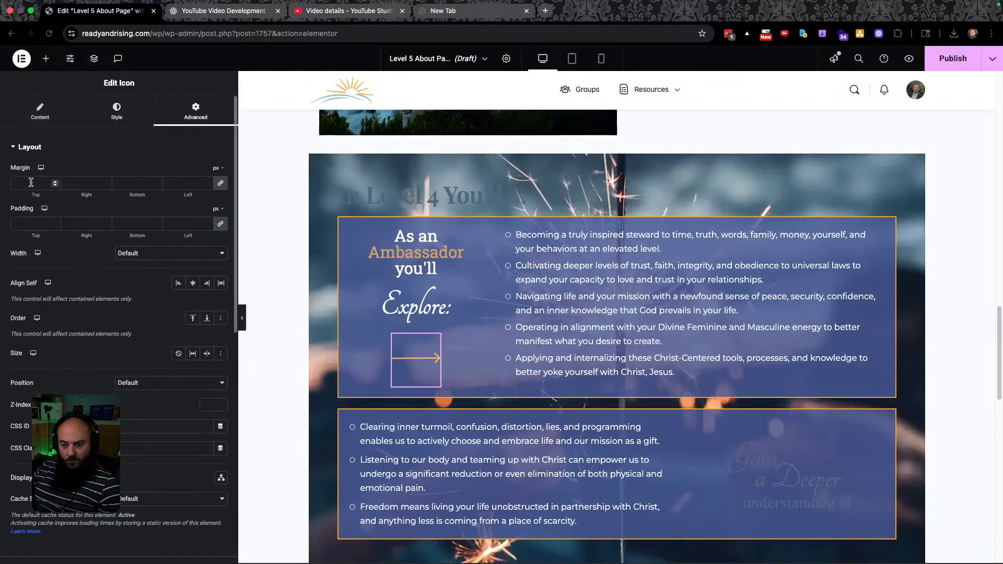
pyautogui.write('-17')
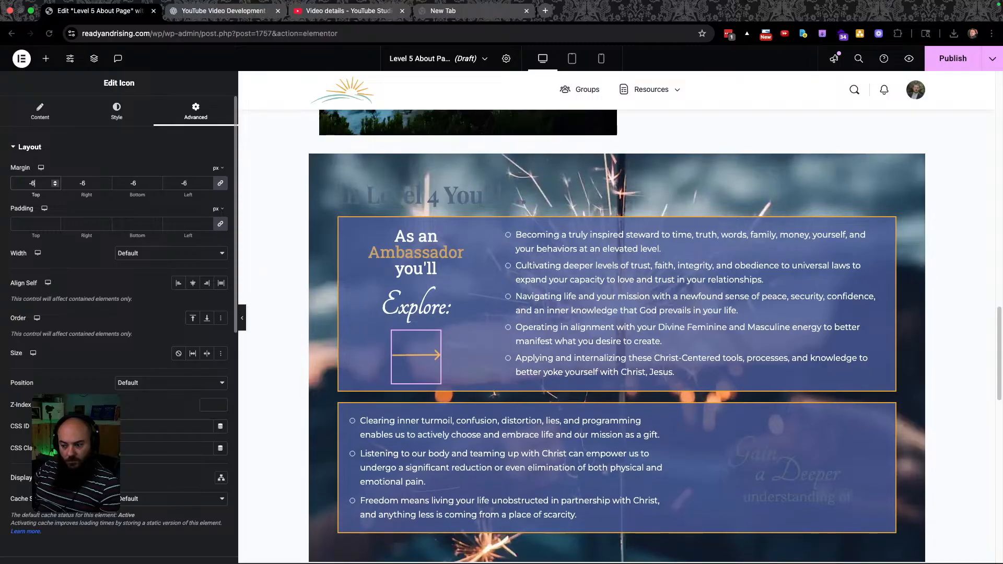
pyautogui.press('Down')
pyautogui.press('Down')
pyautogui.press('Down')
pyautogui.press('Down')
pyautogui.press('Down')
pyautogui.press('Down')
pyautogui.press('Down')
pyautogui.press('Down')
pyautogui.press('Down')
pyautogui.press('Down')
pyautogui.press('Down')
pyautogui.press('Down')
pyautogui.press('Down')
pyautogui.press('Down')
pyautogui.press('Down')
pyautogui.press('Down')
pyautogui.press('Down')
pyautogui.press('Down')
pyautogui.press('Down')
pyautogui.press('Down')
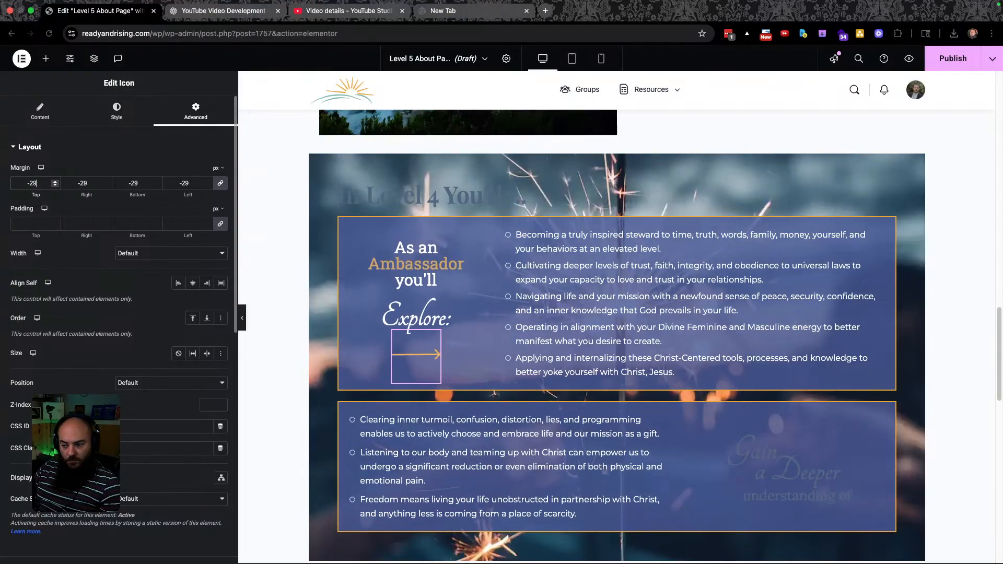
pyautogui.press('Down')
pyautogui.press('Down')
pyautogui.press('Down')
pyautogui.press('Down')
pyautogui.press('Down')
pyautogui.press('Down')
pyautogui.press('Down')
pyautogui.press('Down')
pyautogui.press('Down')
pyautogui.press('Down')
pyautogui.press('Down')
pyautogui.press('Down')
pyautogui.press('Down')
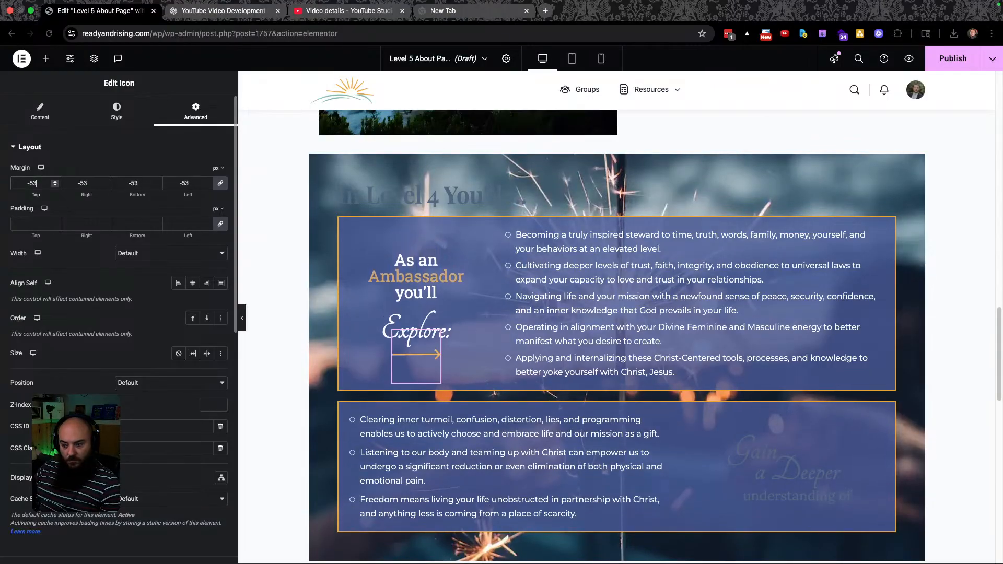
pyautogui.doubleClick(84, 182)
pyautogui.write('0')
pyautogui.press('Tab')
pyautogui.write('0')
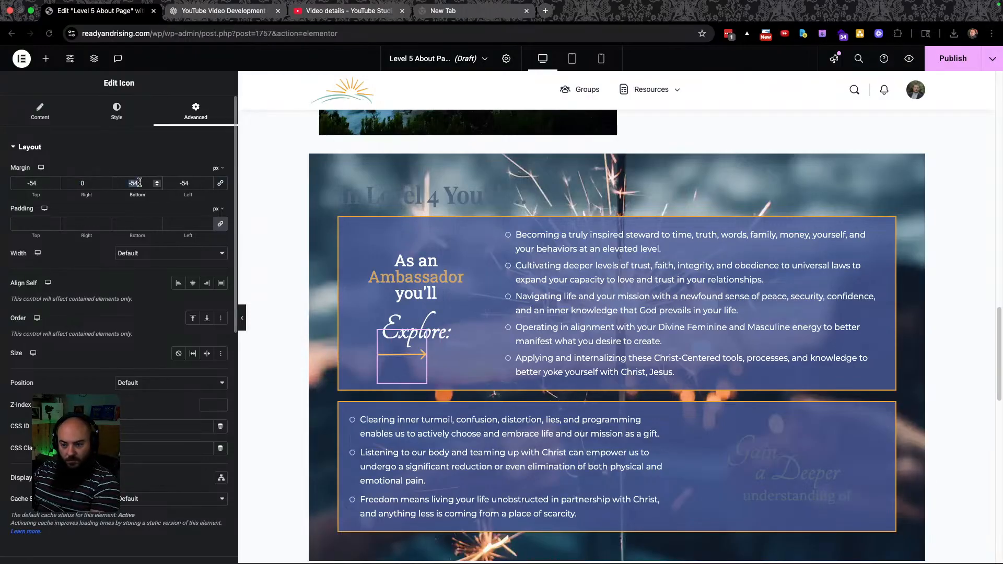
pyautogui.doubleClick(184, 182)
pyautogui.write('0')
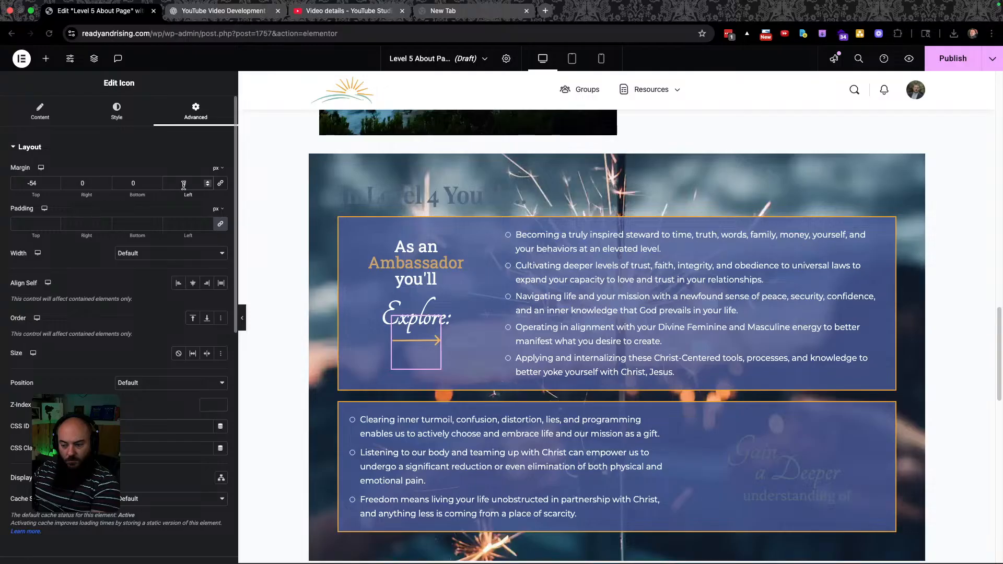
pyautogui.press('Down')
pyautogui.press('Down')
pyautogui.press('Down')
pyautogui.press('Down')
pyautogui.press('Down')
pyautogui.press('Down')
pyautogui.press('Down')
pyautogui.press('Down')
pyautogui.press('Down')
pyautogui.press('Down')
pyautogui.press('Down')
pyautogui.press('Down')
pyautogui.press('Down')
pyautogui.press('Down')
pyautogui.press('Down')
pyautogui.press('Down')
pyautogui.press('Down')
pyautogui.press('Down')
pyautogui.press('Down')
pyautogui.press('Down')
pyautogui.press('Down')
pyautogui.press('Down')
pyautogui.press('Down')
# Set the icon's left padding to 100 px and its top margin to -82 px.
pyautogui.click(42, 228)
pyautogui.click(177, 220)
pyautogui.write('6')
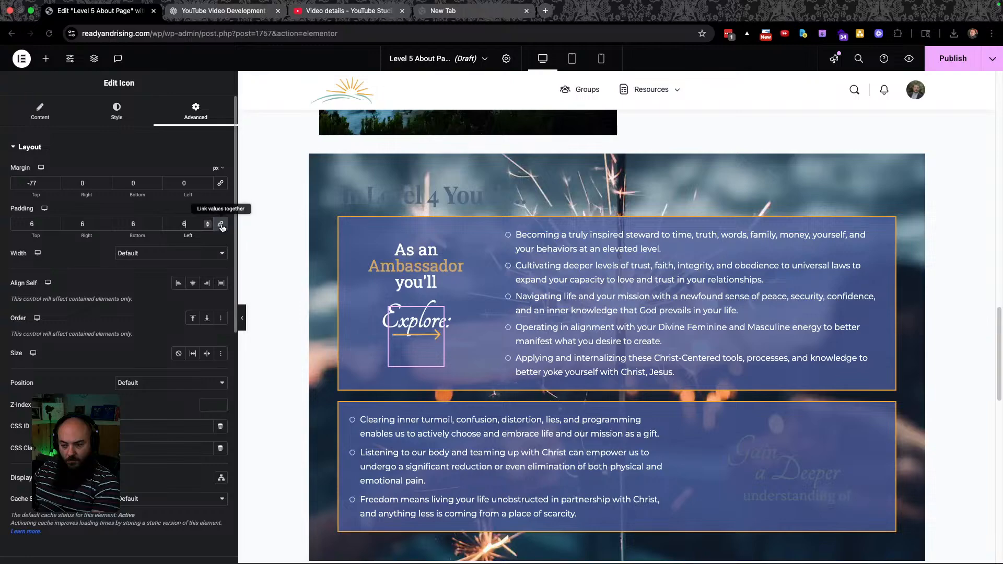
pyautogui.moveTo(188, 223); pyautogui.dragTo(156, 224)
pyautogui.write('1')
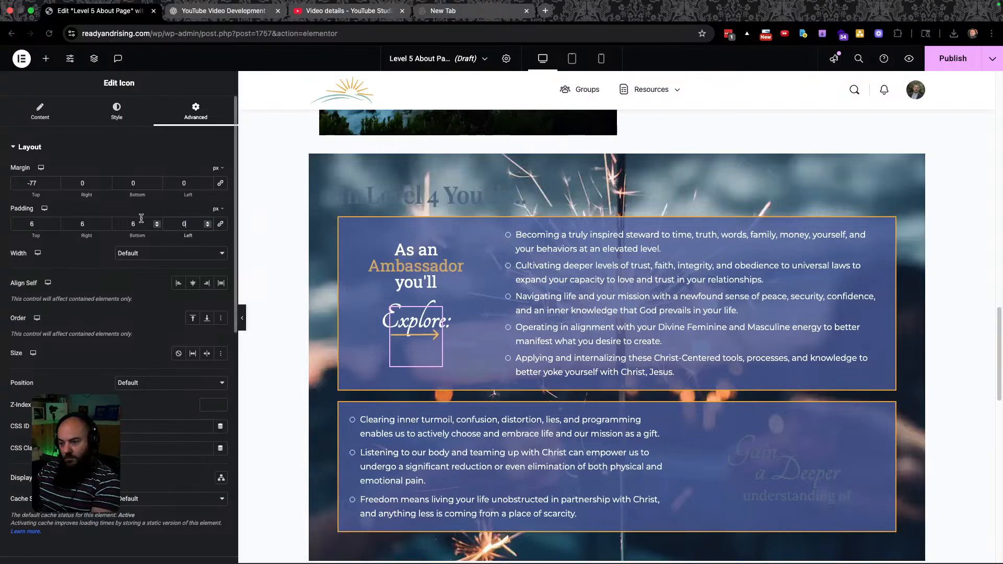
pyautogui.press('Up')
pyautogui.press('Up')
pyautogui.press('Up')
pyautogui.press('Up')
pyautogui.press('Up')
pyautogui.press('Up')
pyautogui.press('Up')
pyautogui.press('Up')
pyautogui.press('Up')
pyautogui.press('Up')
pyautogui.press('Up')
pyautogui.press('Up')
pyautogui.press('Up')
pyautogui.press('Up')
pyautogui.press('Up')
pyautogui.press('Up')
pyautogui.press('Up')
pyautogui.press('Up')
pyautogui.press('Up')
pyautogui.press('Up')
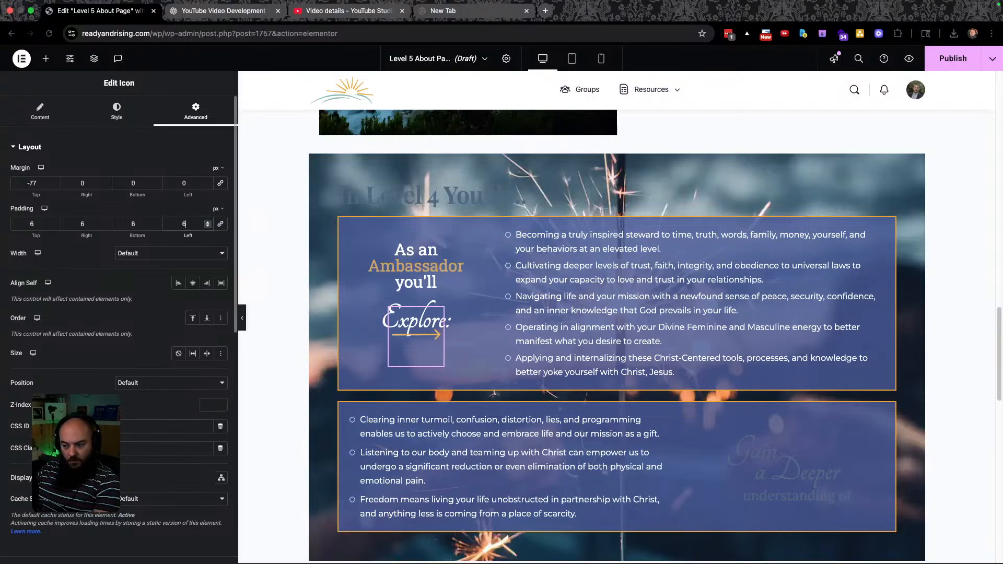
pyautogui.press('Up')
pyautogui.press('Up')
pyautogui.press('Up')
pyautogui.press('Up')
pyautogui.press('Up')
pyautogui.press('Up')
pyautogui.press('Up')
pyautogui.press('Up')
pyautogui.press('Up')
pyautogui.press('Up')
pyautogui.press('Up')
pyautogui.press('Up')
pyautogui.press('Up')
pyautogui.press('Up')
pyautogui.press('Up')
pyautogui.press('Up')
pyautogui.press('Up')
pyautogui.press('Up')
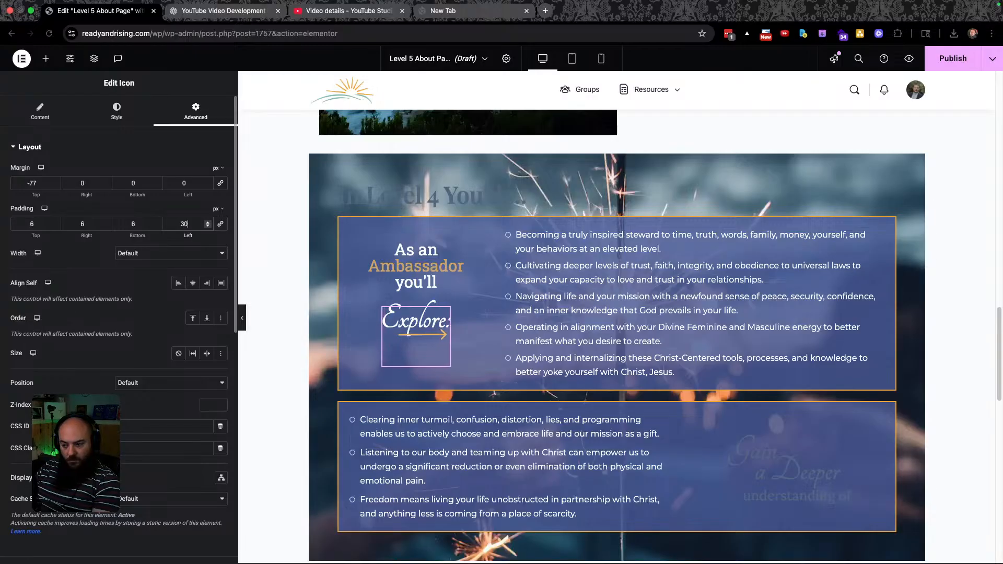
pyautogui.press('Up')
pyautogui.press('Up')
pyautogui.press('Up')
pyautogui.press('Up')
pyautogui.press('Up')
pyautogui.press('Up')
pyautogui.press('Up')
pyautogui.press('Up')
pyautogui.press('Up')
pyautogui.press('Up')
pyautogui.press('Up')
pyautogui.press('Up')
pyautogui.press('Up')
pyautogui.press('Up')
pyautogui.press('Up')
pyautogui.press('Up')
pyautogui.press('Up')
pyautogui.press('Up')
pyautogui.press('Up')
pyautogui.press('Up')
pyautogui.press('Up')
pyautogui.press('Up')
pyautogui.press('Up')
pyautogui.press('Up')
pyautogui.press('Up')
pyautogui.press('Up')
pyautogui.press('Up')
pyautogui.press('Up')
pyautogui.press('Up')
pyautogui.press('Up')
pyautogui.press('Up')
pyautogui.press('Up')
pyautogui.press('Up')
pyautogui.press('Up')
pyautogui.press('Up')
pyautogui.press('Up')
pyautogui.press('Up')
pyautogui.press('Up')
pyautogui.press('Up')
pyautogui.press('Up')
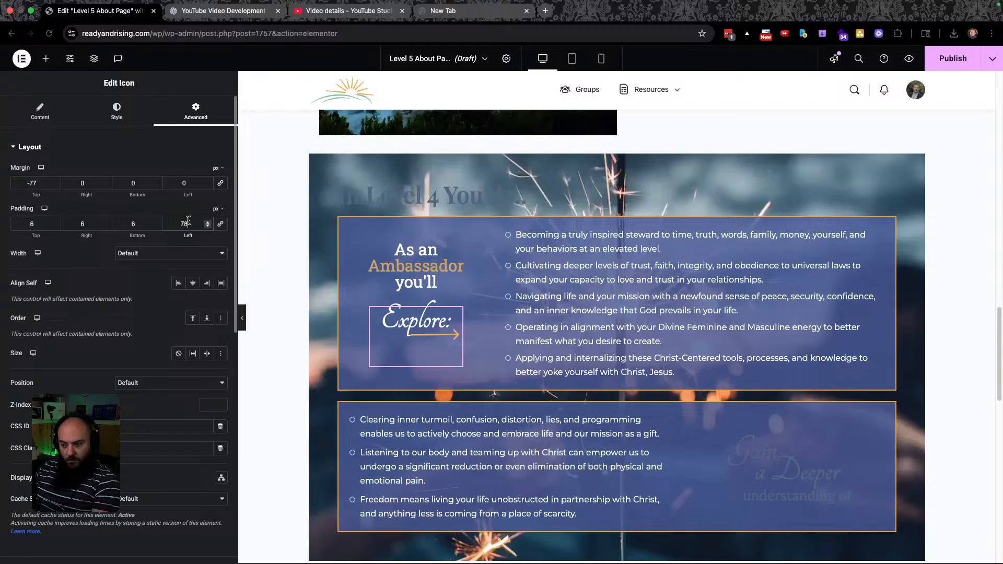
pyautogui.press('Up')
pyautogui.press('Up')
pyautogui.press('Up')
pyautogui.press('Up')
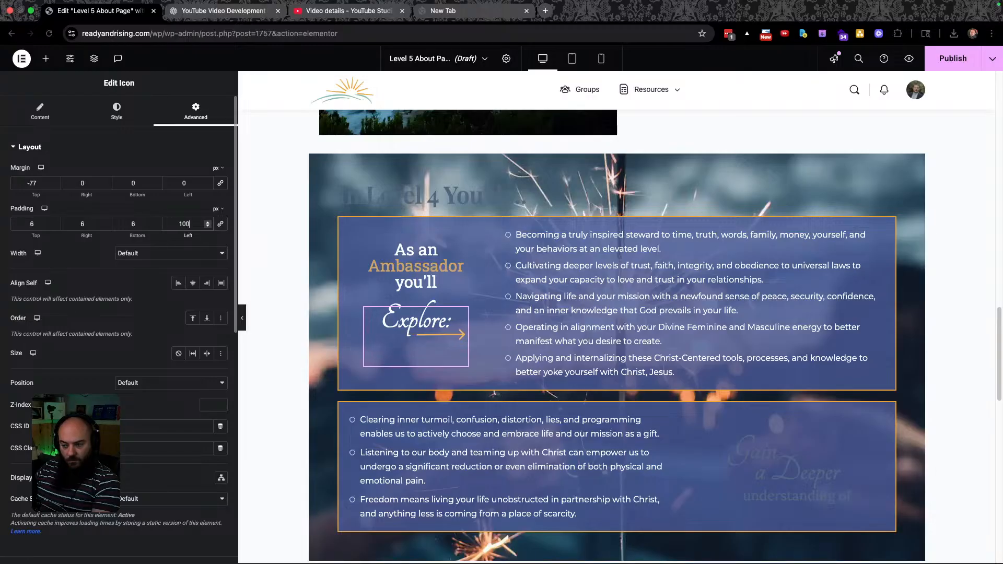
pyautogui.click(42, 183)
pyautogui.press('Down')
pyautogui.press('Down')
pyautogui.press('Down')
pyautogui.press('Down')
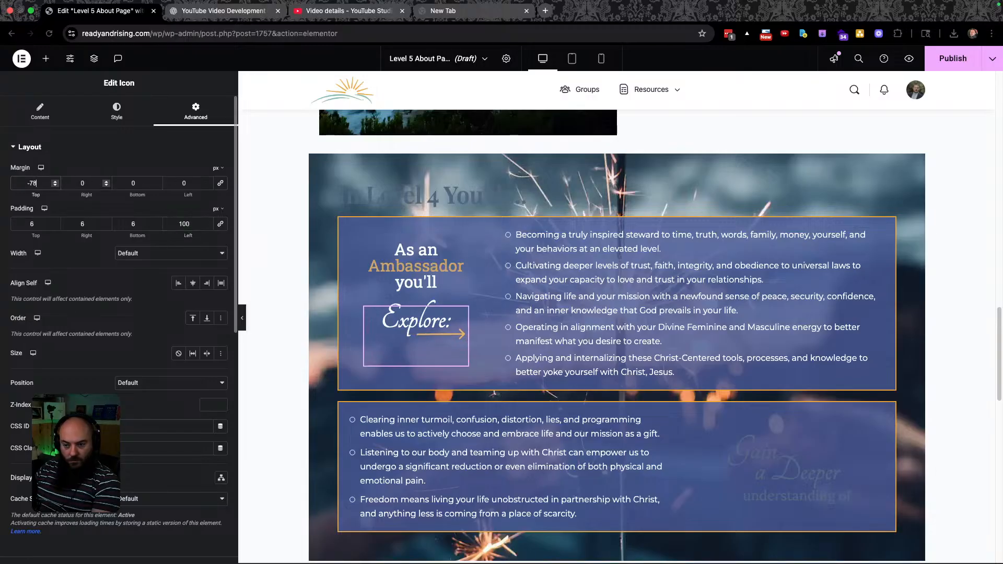
pyautogui.press('Down')
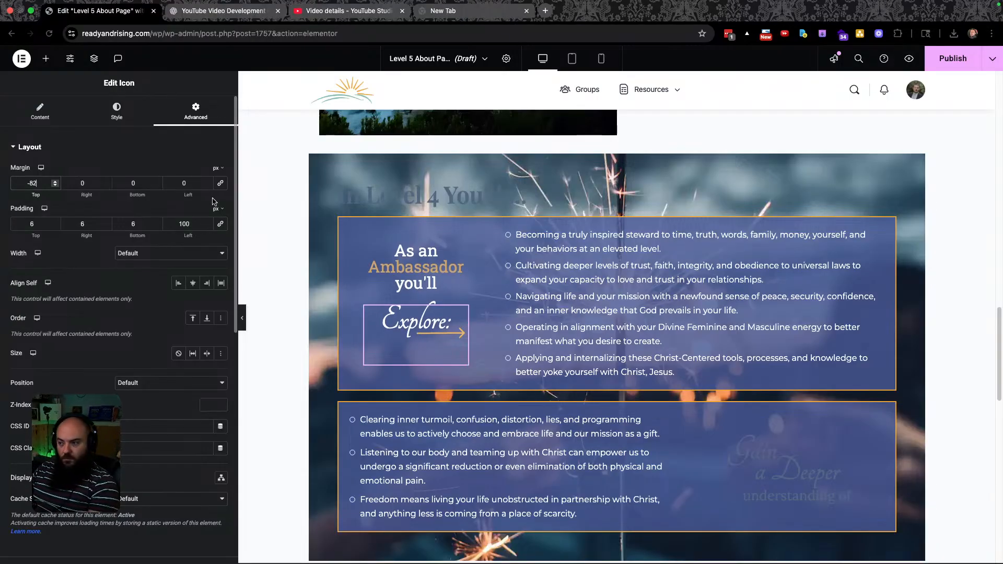
# Switch to Tablet Portrait and zero all of the arrow icon's paddings.
pyautogui.click(572, 59)
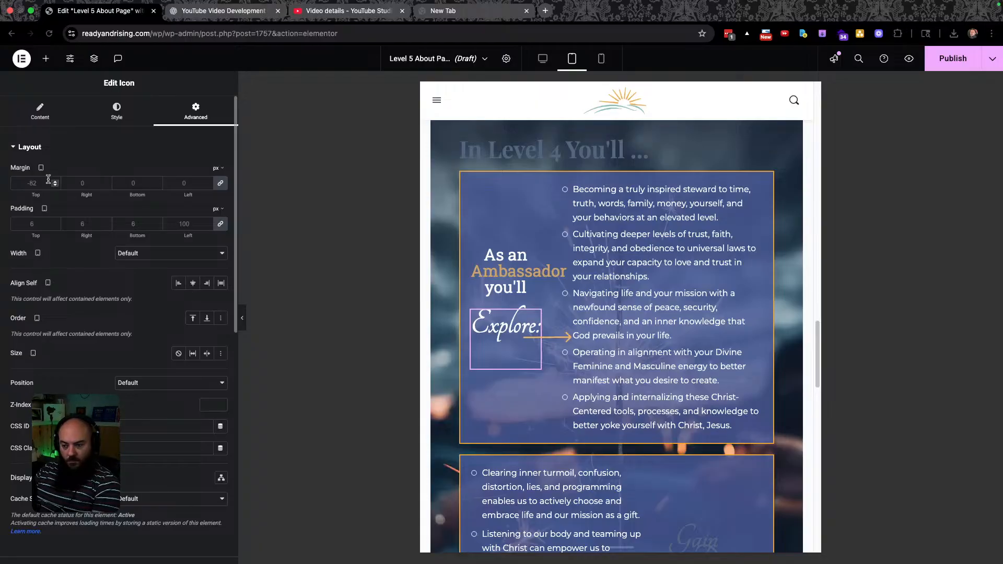
pyautogui.doubleClick(188, 223)
pyautogui.write('-1')
pyautogui.press('Down')
pyautogui.press('Down')
pyautogui.press('Down')
pyautogui.press('Down')
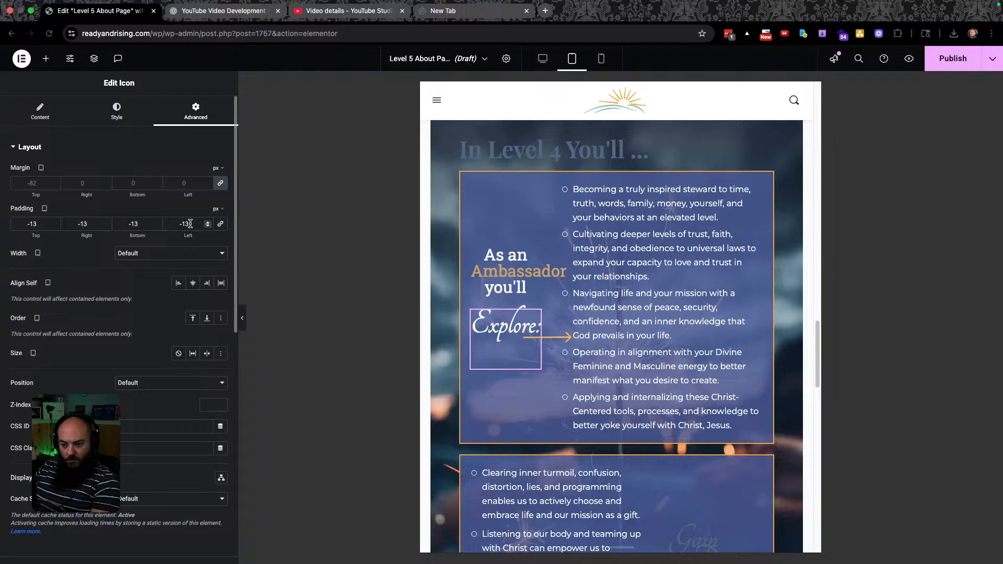
pyautogui.write('0')
pyautogui.doubleClick(134, 224)
pyautogui.write('0')
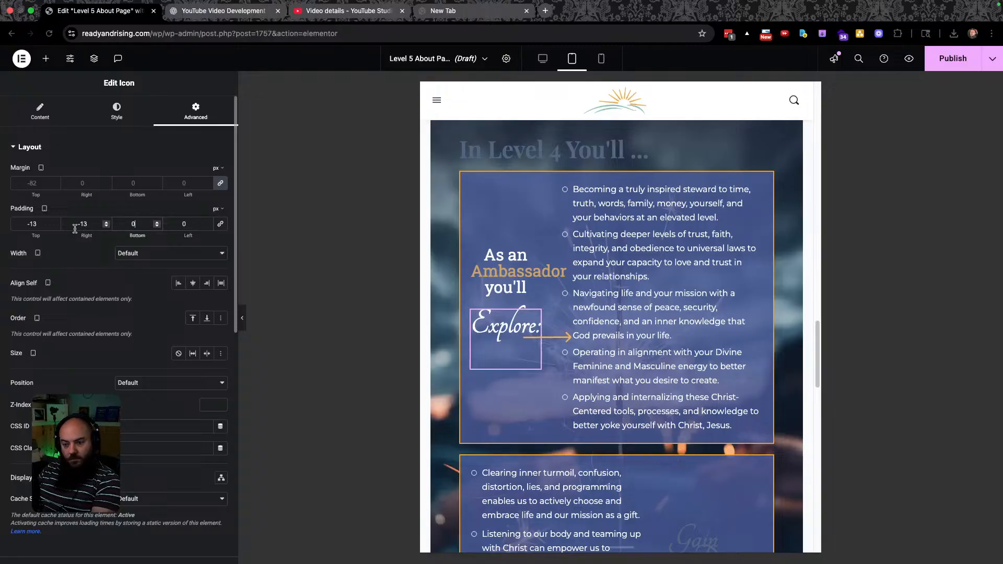
pyautogui.click(73, 225)
pyautogui.write('0')
pyautogui.doubleClick(32, 223)
pyautogui.write('0')
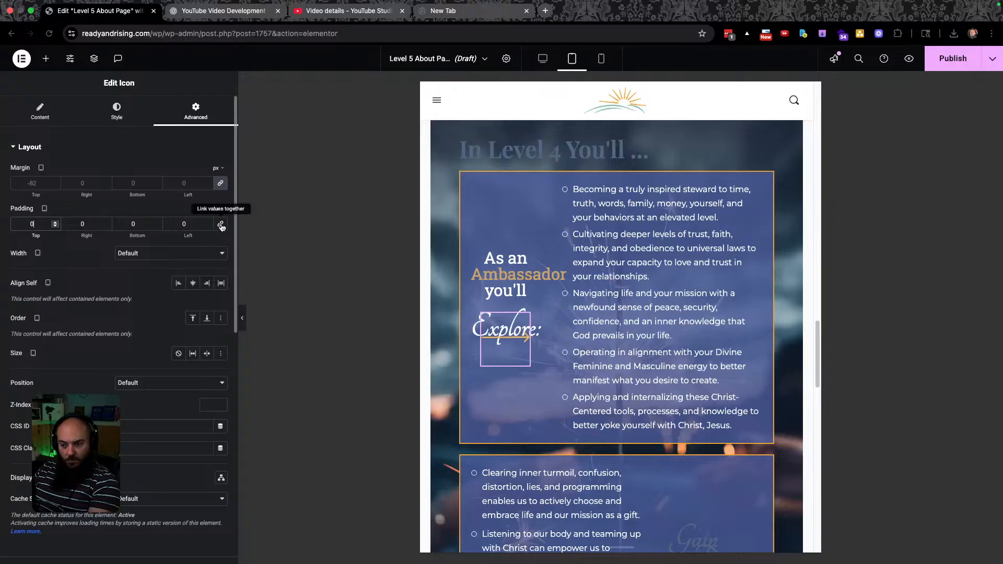
# Unlink the tablet margins, zero the right, bottom and left sides, and set top to -77 px.
pyautogui.doubleClick(31, 183)
pyautogui.write('-1')
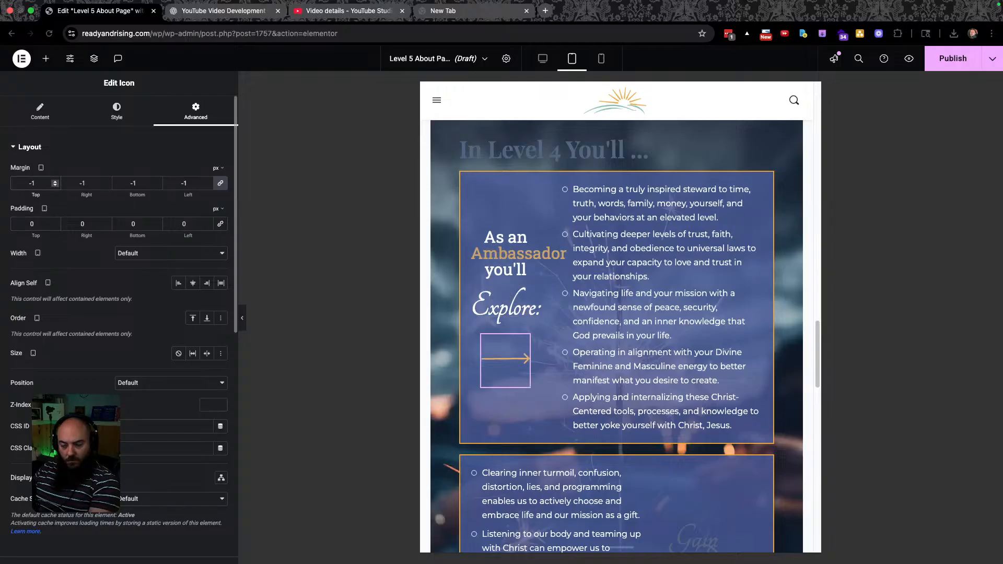
pyautogui.click(221, 184)
pyautogui.click(45, 184)
pyautogui.press('BackSpace')
pyautogui.press('BackSpace')
pyautogui.write('00')
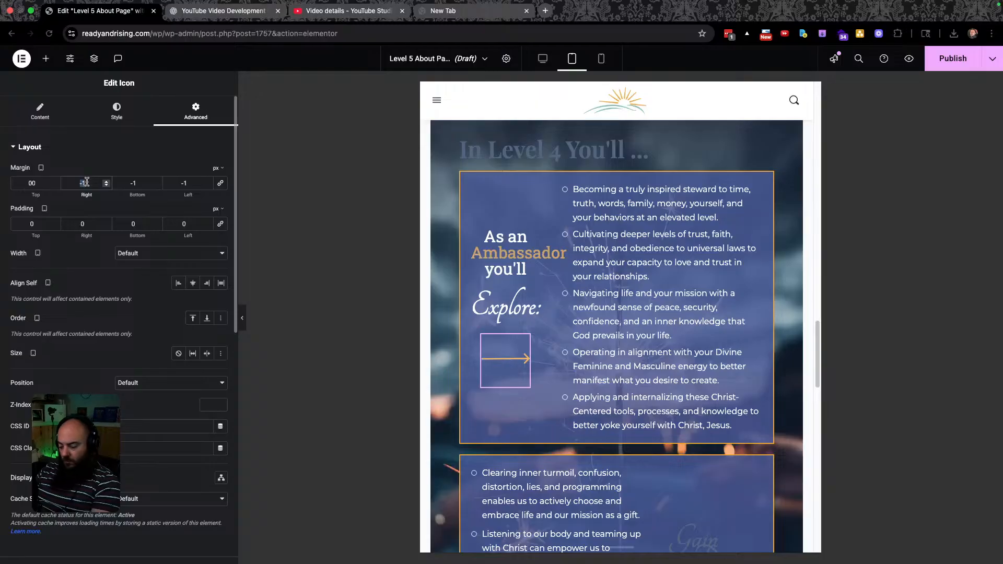
pyautogui.press('Tab')
pyautogui.write('0')
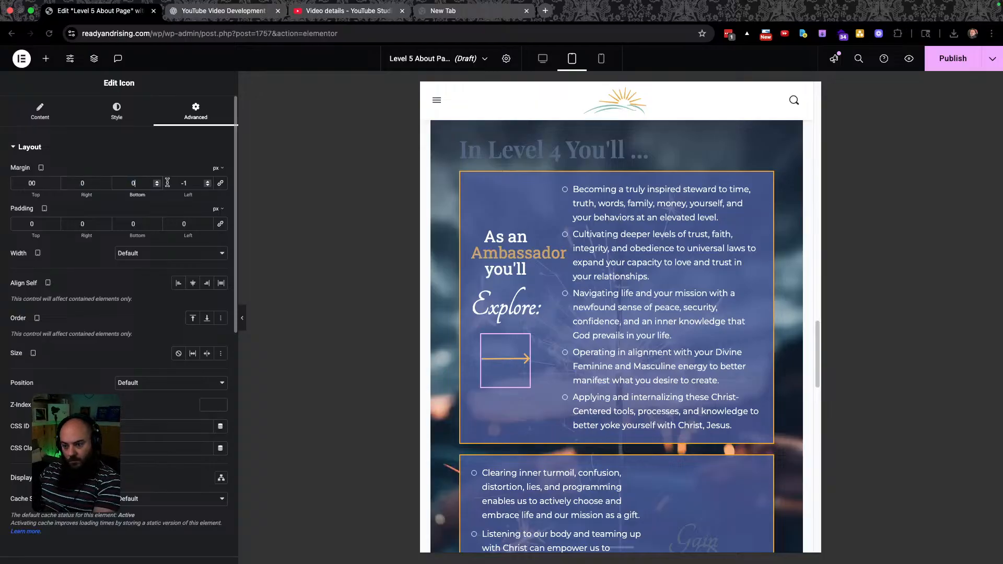
pyautogui.click(187, 183)
pyautogui.press('BackSpace')
pyautogui.press('BackSpace')
pyautogui.write('0')
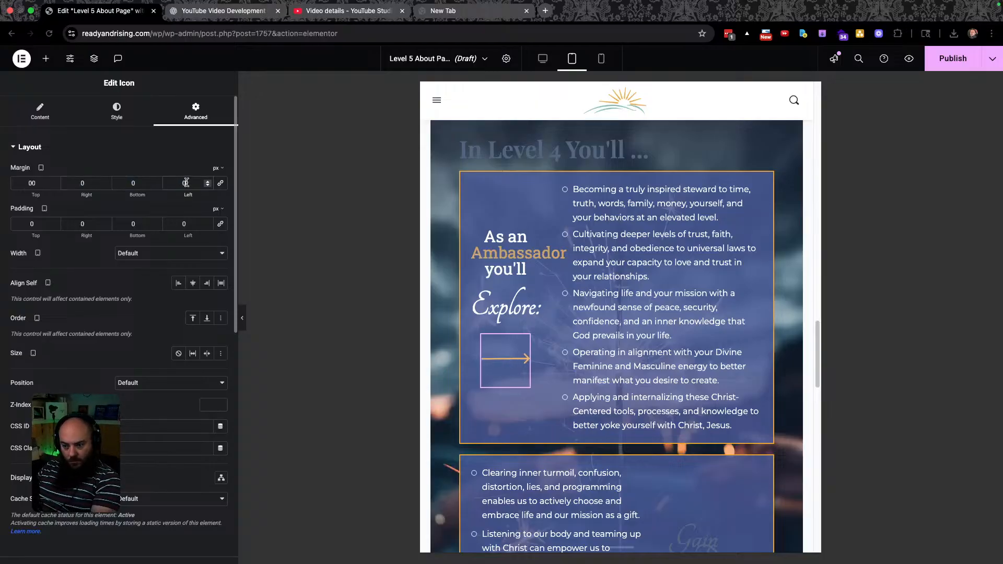
pyautogui.click(49, 183)
pyautogui.press('BackSpace')
pyautogui.press('BackSpace')
pyautogui.write('-1')
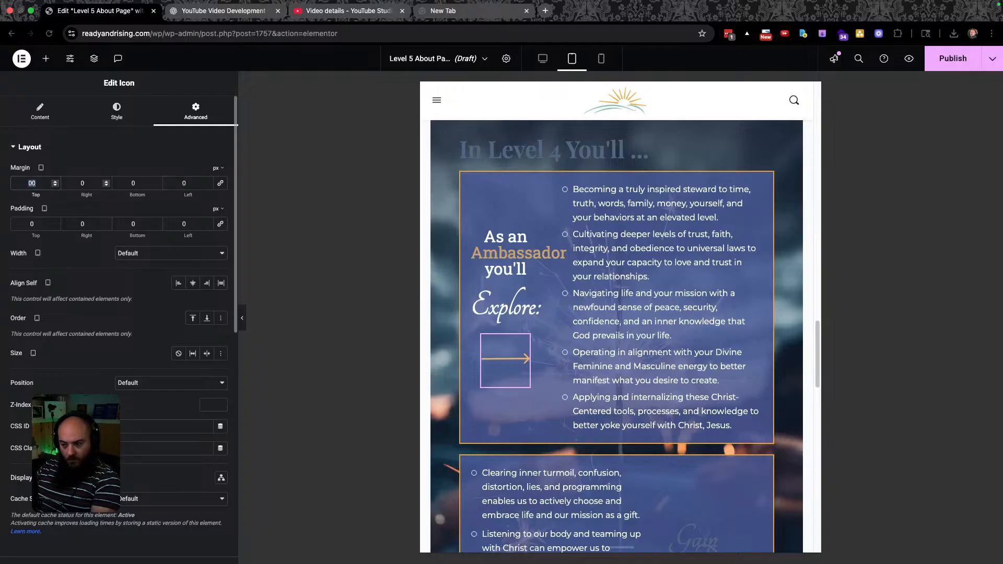
pyautogui.press('Down')
pyautogui.press('Down')
pyautogui.press('Down')
pyautogui.press('Down')
pyautogui.press('Down')
pyautogui.press('Down')
pyautogui.press('Down')
pyautogui.press('Down')
pyautogui.press('Down')
pyautogui.press('Down')
pyautogui.press('Down')
pyautogui.press('Down')
pyautogui.press('Down')
pyautogui.press('Down')
pyautogui.press('Down')
pyautogui.press('Down')
pyautogui.press('Down')
pyautogui.press('Down')
pyautogui.press('Down')
pyautogui.press('Down')
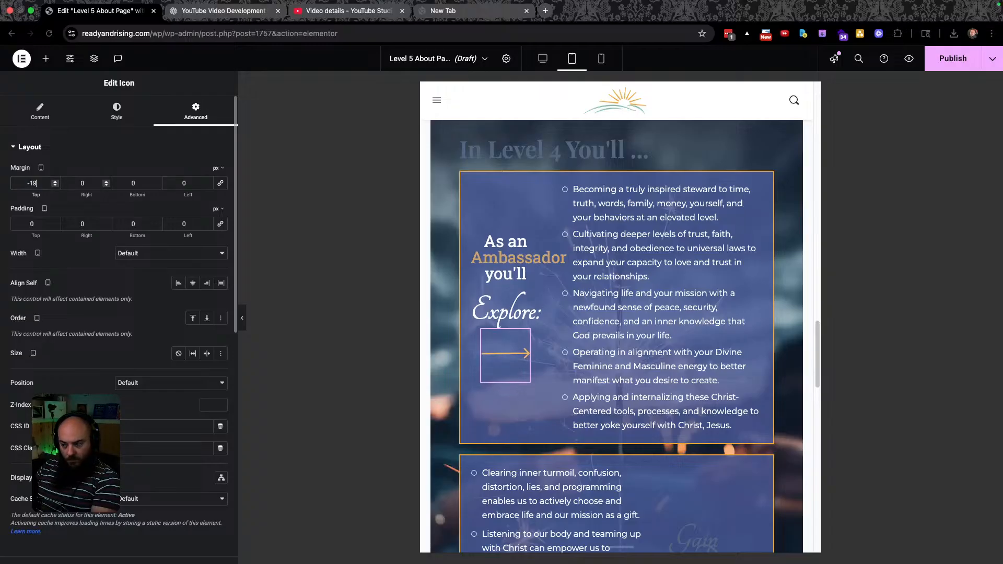
pyautogui.press('Down')
pyautogui.press('Down')
pyautogui.press('Down')
pyautogui.press('Down')
pyautogui.press('Down')
pyautogui.press('Down')
pyautogui.press('Down')
pyautogui.press('Down')
pyautogui.press('Down')
pyautogui.press('Down')
pyautogui.press('Down')
pyautogui.press('Down')
pyautogui.press('Down')
pyautogui.press('Down')
pyautogui.press('Down')
pyautogui.press('Down')
pyautogui.press('Down')
pyautogui.press('Down')
pyautogui.press('Down')
pyautogui.press('Down')
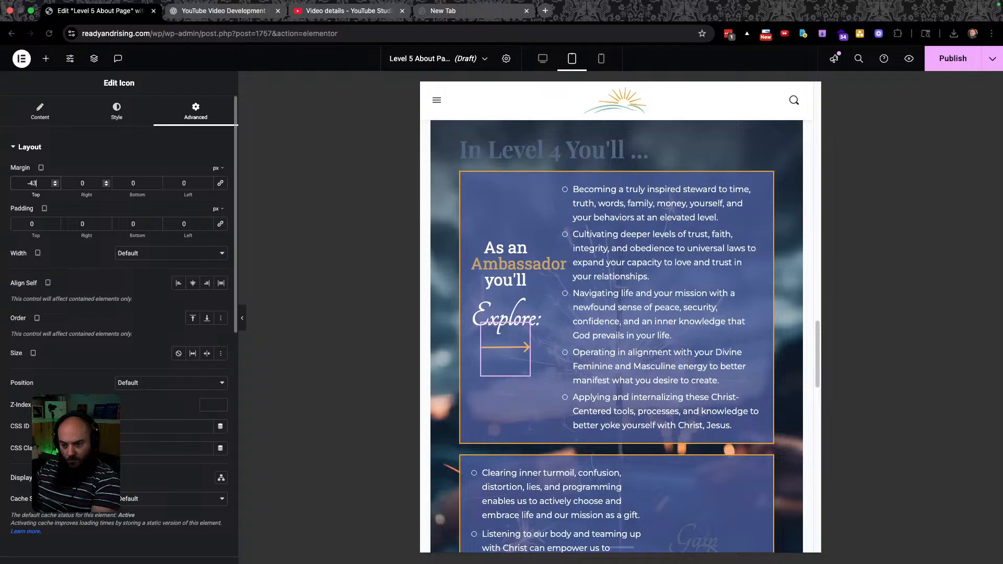
pyautogui.press('Down')
pyautogui.press('Down')
pyautogui.press('Down')
pyautogui.press('Down')
pyautogui.press('Down')
pyautogui.press('Down')
pyautogui.press('Down')
pyautogui.press('Down')
pyautogui.press('Down')
pyautogui.press('Down')
pyautogui.press('Down')
pyautogui.press('Down')
pyautogui.press('Down')
pyautogui.press('Down')
pyautogui.press('Down')
pyautogui.press('Down')
pyautogui.press('Down')
pyautogui.press('Down')
pyautogui.press('Down')
pyautogui.press('Down')
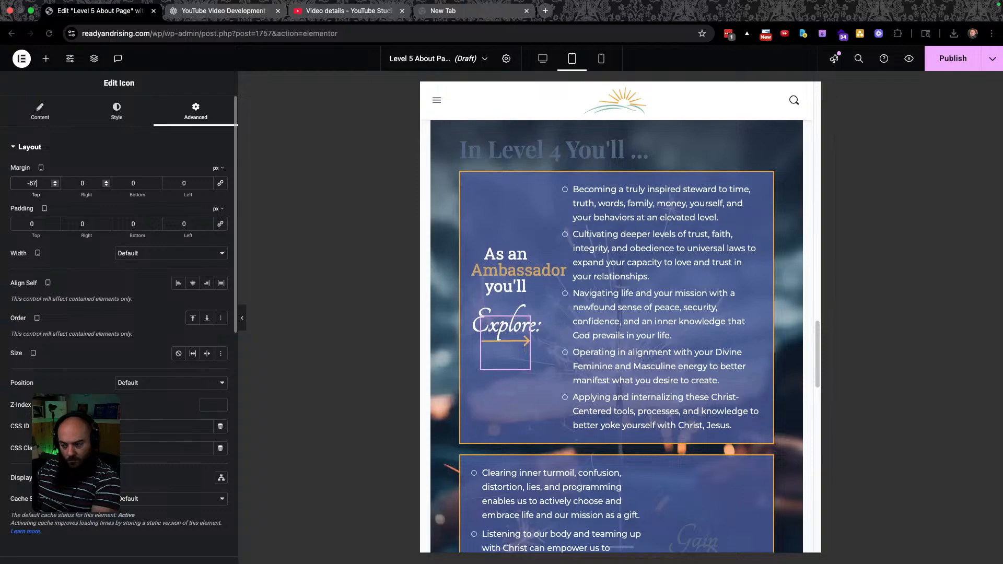
pyautogui.press('Down')
pyautogui.press('Down')
pyautogui.press('Down')
pyautogui.press('Down')
pyautogui.press('Down')
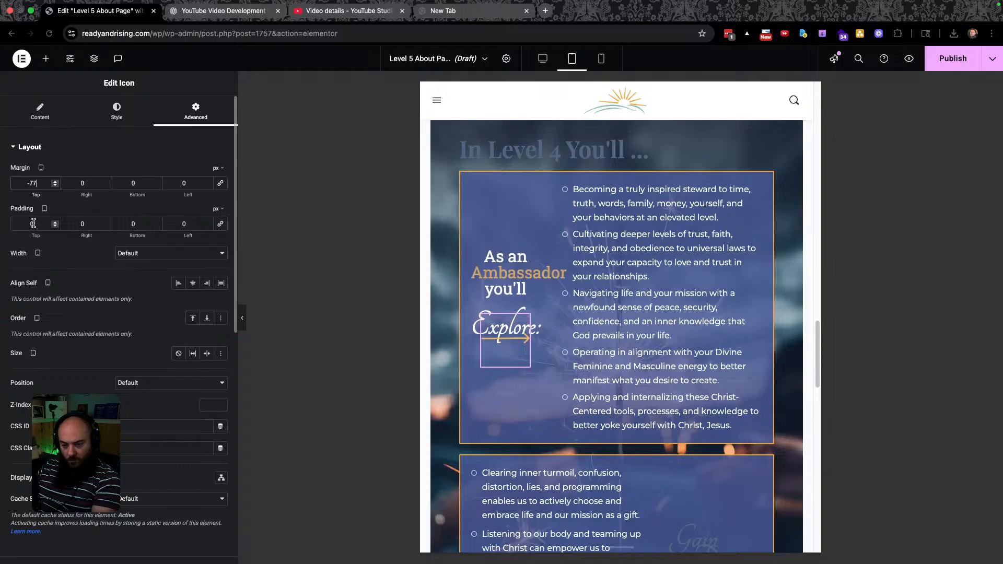
# Raise the icon's tablet left padding to 65 px.
pyautogui.click(194, 219)
pyautogui.press('Up')
pyautogui.press('Up')
pyautogui.press('Up')
pyautogui.press('Up')
pyautogui.press('Up')
pyautogui.press('Up')
pyautogui.press('Up')
pyautogui.press('Up')
pyautogui.press('Up')
pyautogui.press('Up')
pyautogui.press('Up')
pyautogui.press('Up')
pyautogui.press('Up')
pyautogui.press('Up')
pyautogui.press('Up')
pyautogui.press('Up')
pyautogui.press('Up')
pyautogui.press('Up')
pyautogui.press('Up')
pyautogui.press('Up')
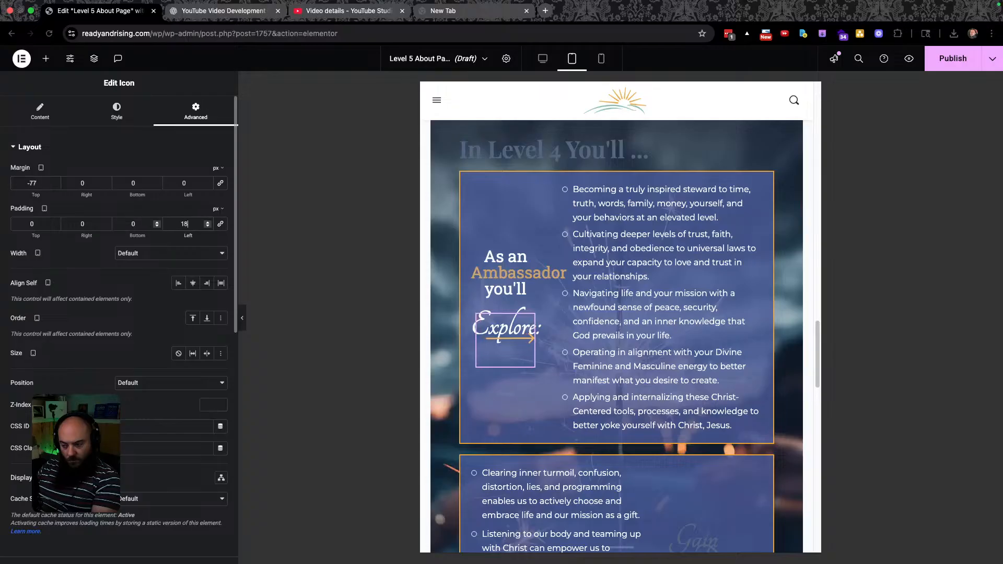
pyautogui.press('Up')
pyautogui.press('Up')
pyautogui.press('Up')
pyautogui.press('Up')
pyautogui.press('Up')
pyautogui.press('Up')
pyautogui.press('Up')
pyautogui.press('Up')
pyautogui.press('Up')
pyautogui.press('Up')
pyautogui.press('Up')
pyautogui.press('Up')
pyautogui.press('Up')
pyautogui.press('Up')
pyautogui.press('Up')
pyautogui.press('Up')
pyautogui.press('Up')
pyautogui.press('Up')
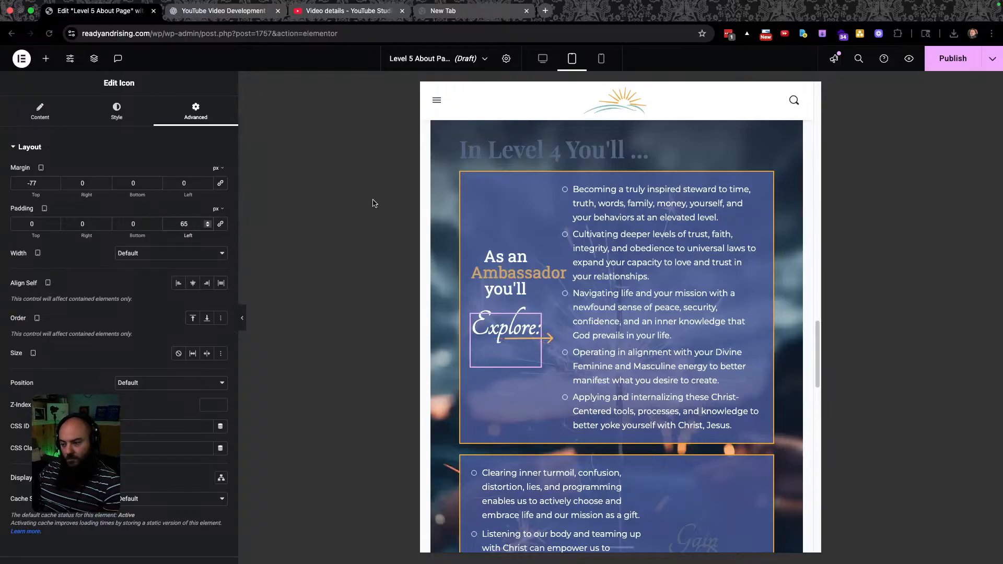
pyautogui.click(535, 256)
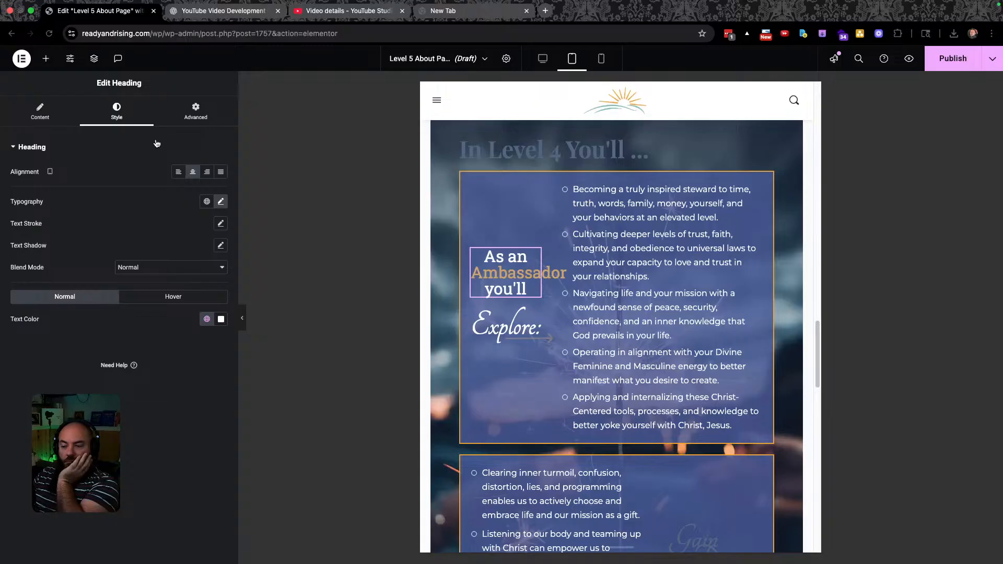
# Return to desktop view and open Style > Text for the Ambassador bullet list.
pyautogui.click(540, 60)
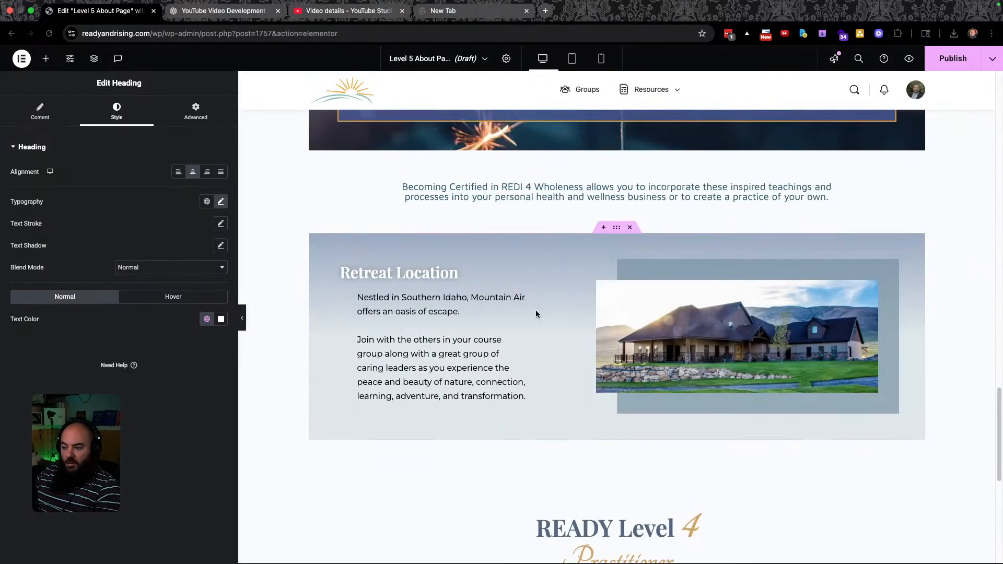
pyautogui.scroll(7, 535, 309)
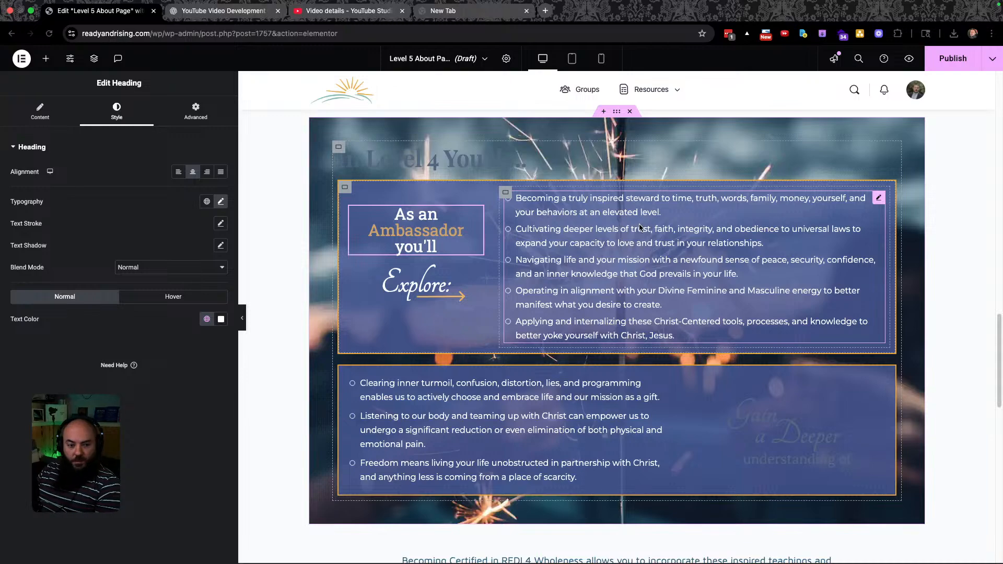
pyautogui.click(878, 198)
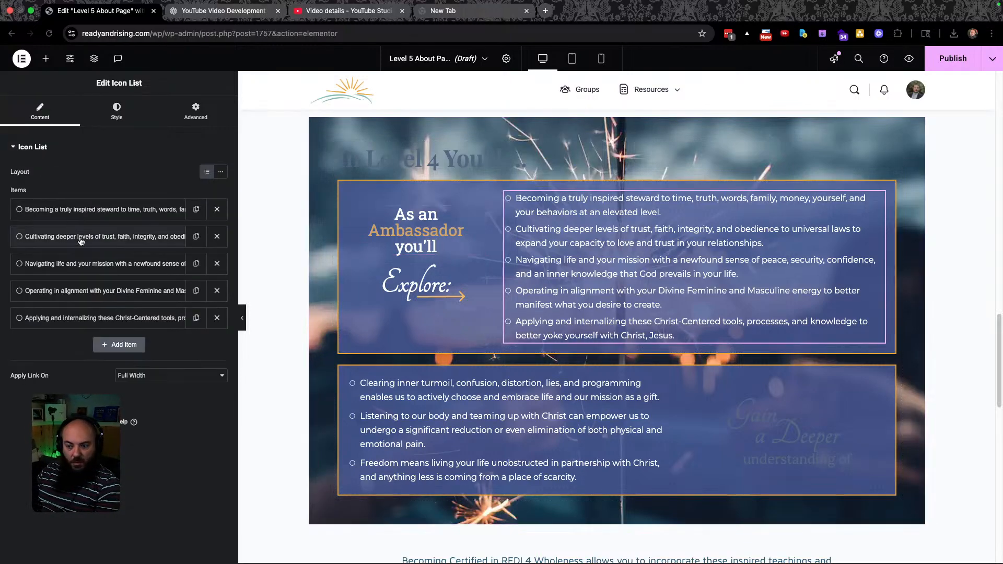
pyautogui.click(117, 111)
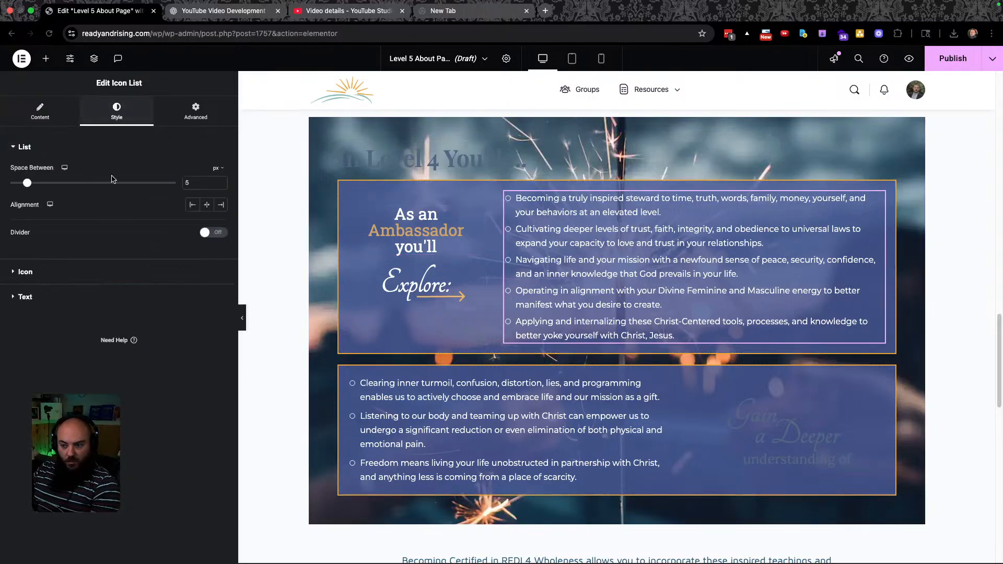
pyautogui.click(21, 305)
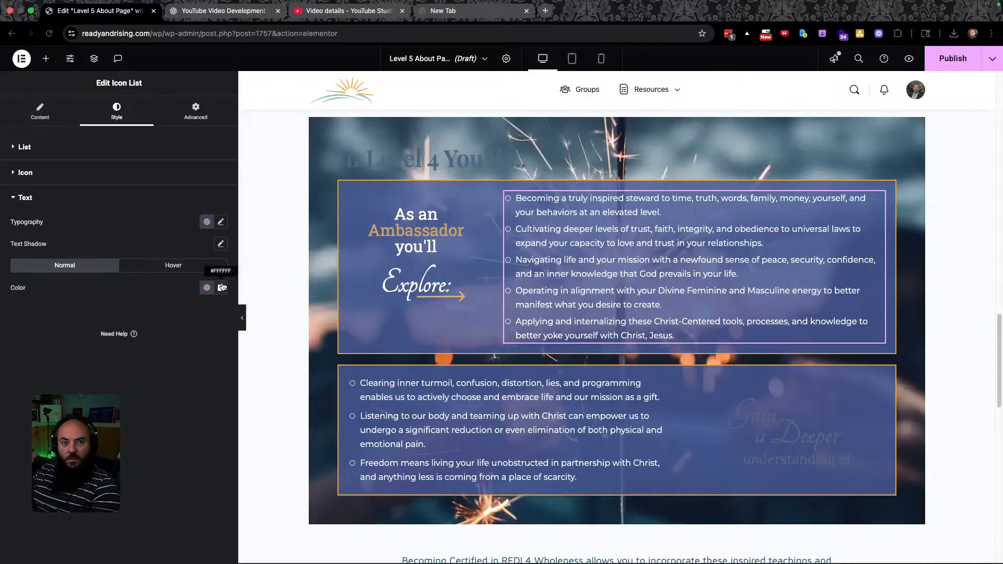
# Make the Gain heading white with the global colour swatch and compare with Figma.
pyautogui.click(780, 408)
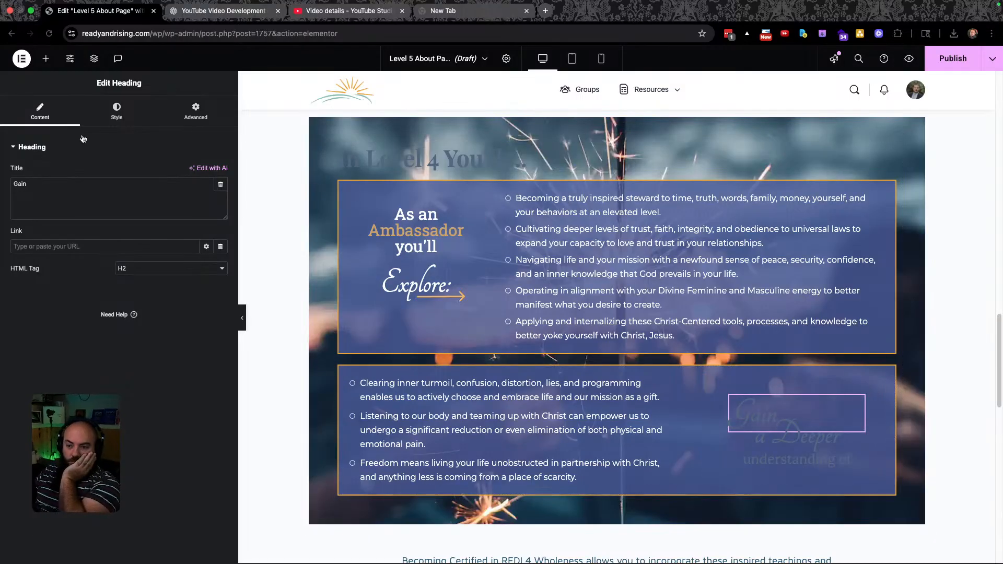
pyautogui.click(117, 111)
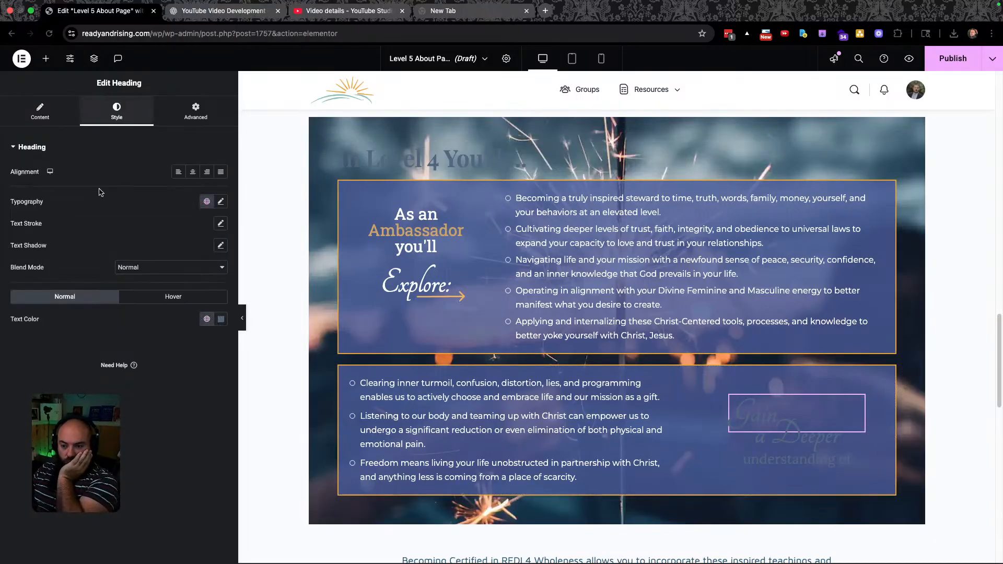
pyautogui.click(207, 319)
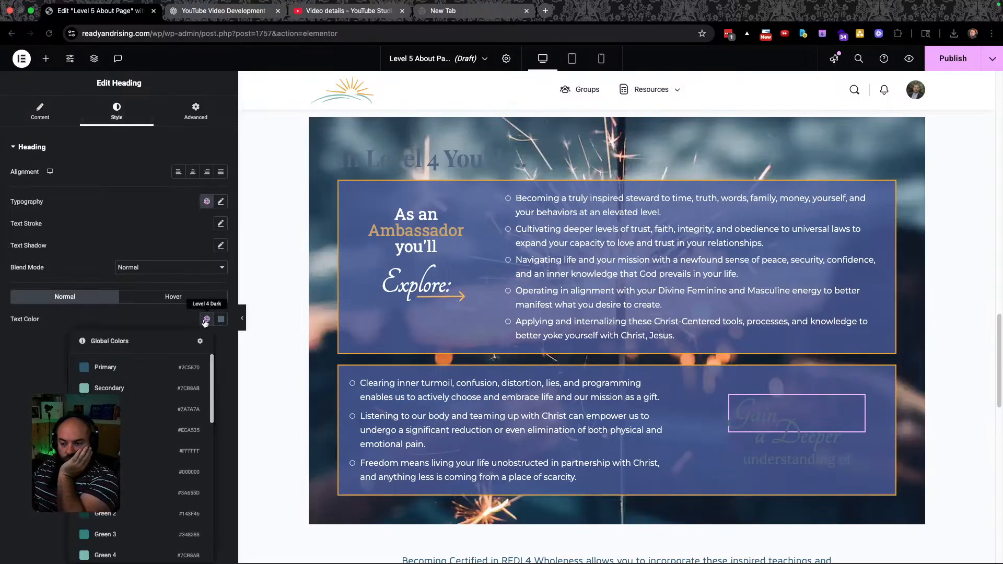
pyautogui.click(124, 452)
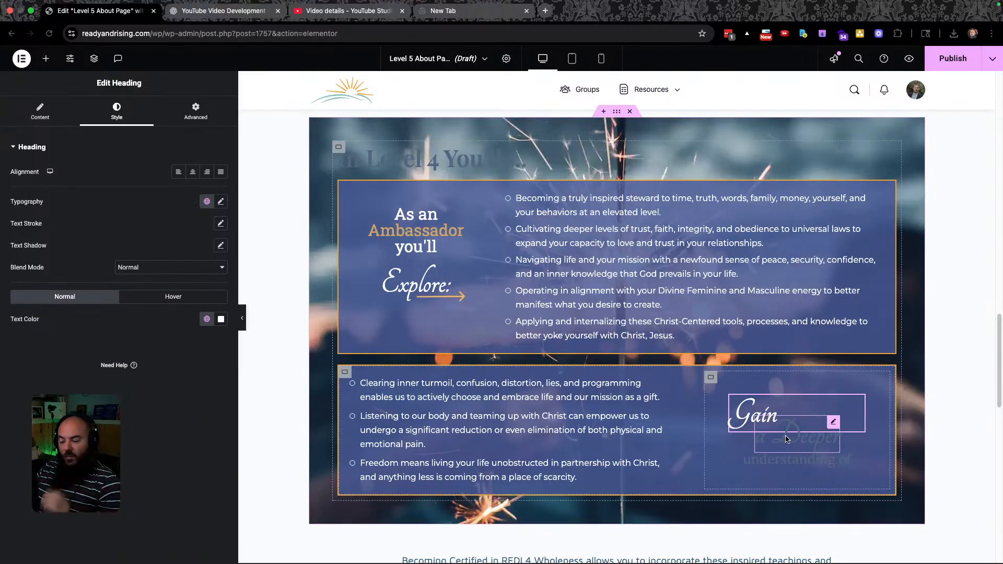
pyautogui.press('super+grave')
pyautogui.scroll(-5, 417, 388)
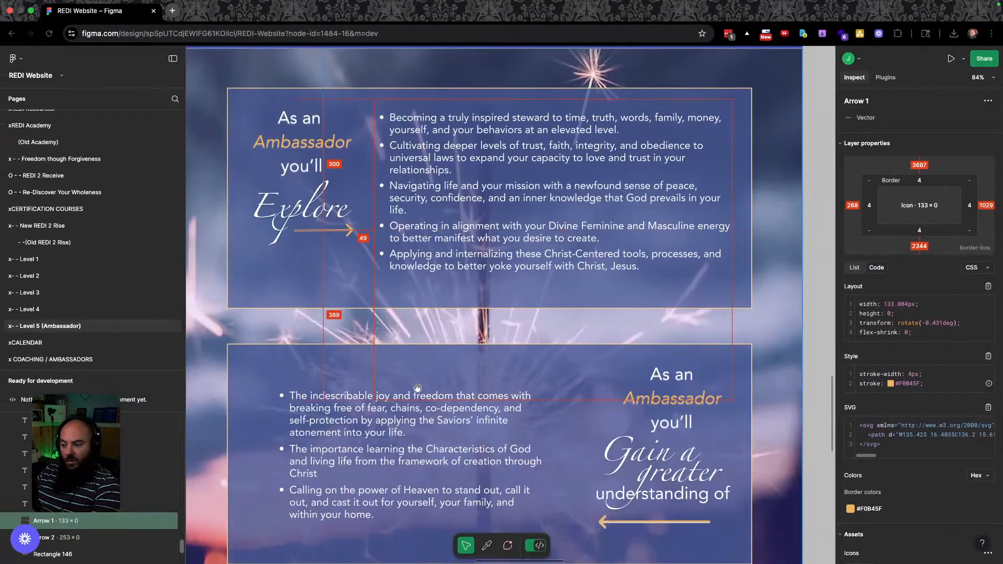
pyautogui.scroll(-1, 417, 387)
pyautogui.hotkey('ctrl', 'Right')
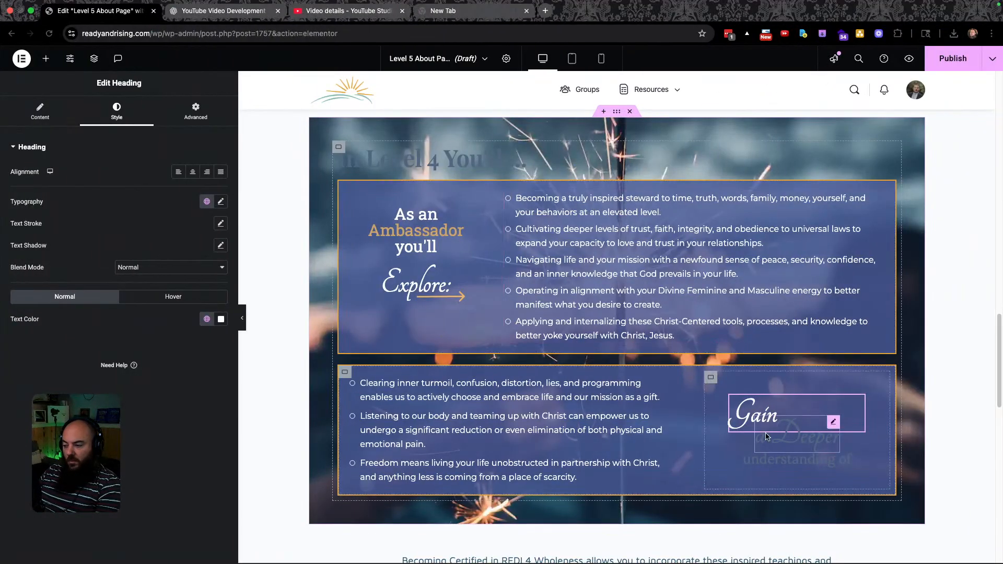
# Turn the 'a Deeper' and 'understanding of' headings white as well, then check Figma.
pyautogui.click(766, 436)
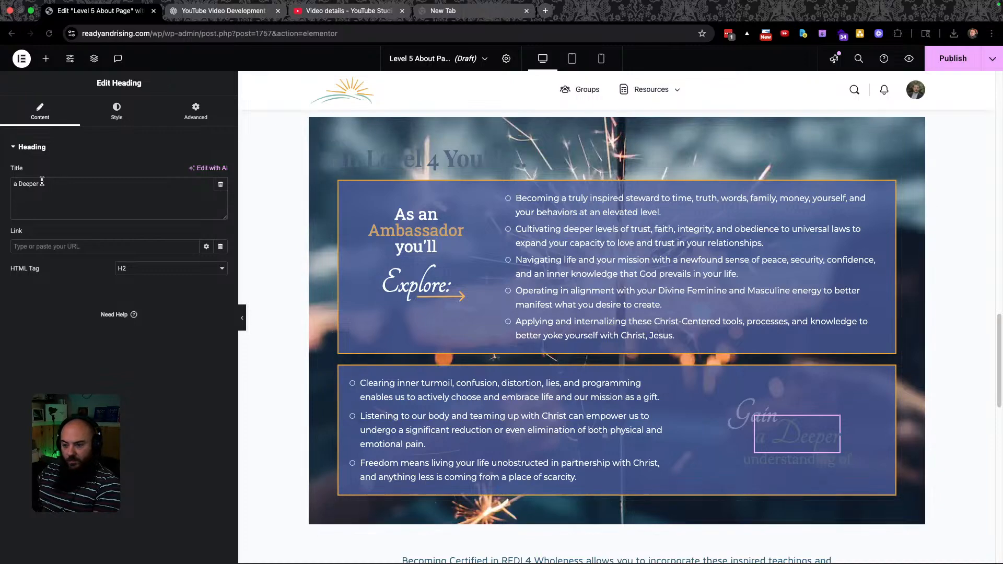
pyautogui.click(118, 112)
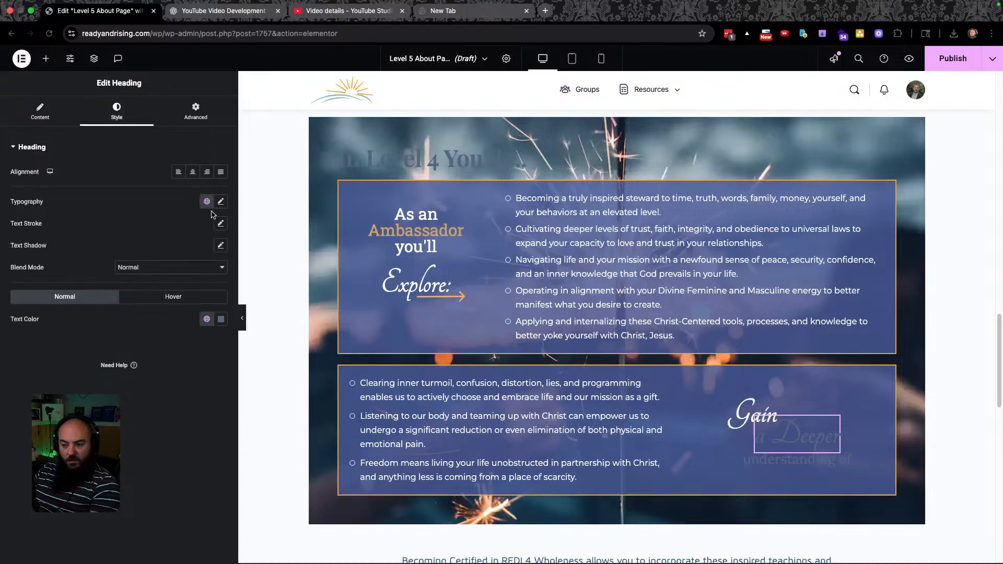
pyautogui.click(207, 319)
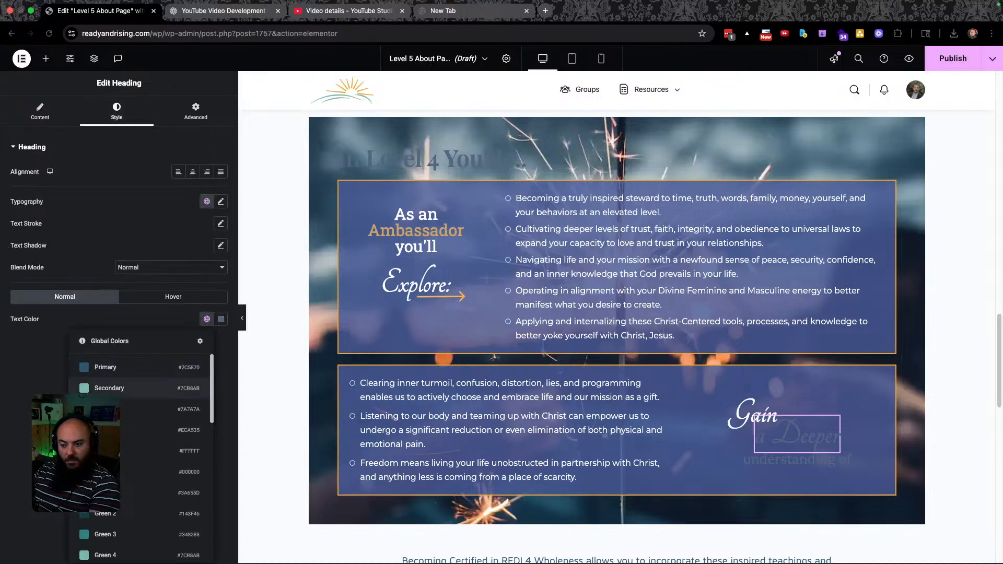
pyautogui.click(126, 439)
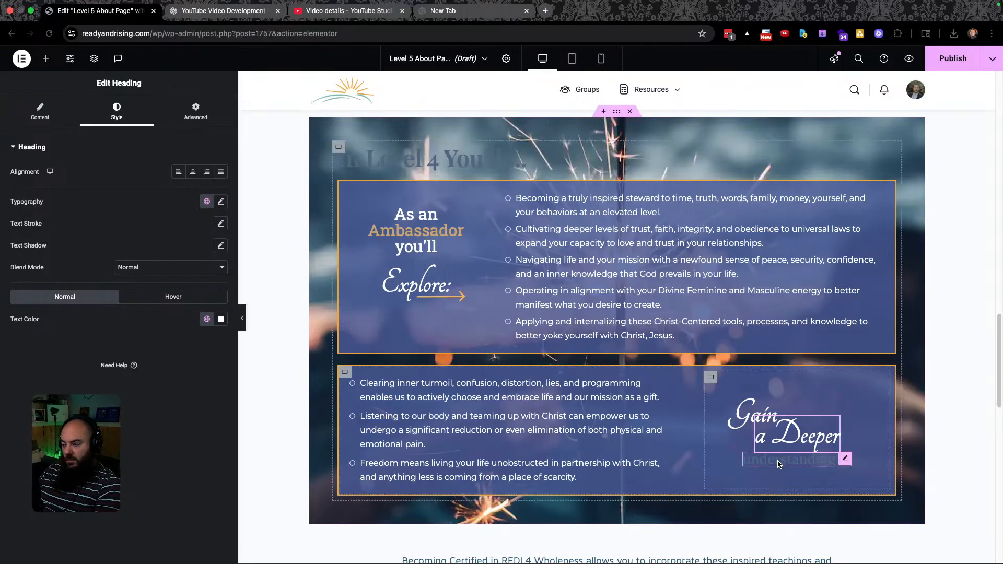
pyautogui.click(796, 459)
pyautogui.click(117, 111)
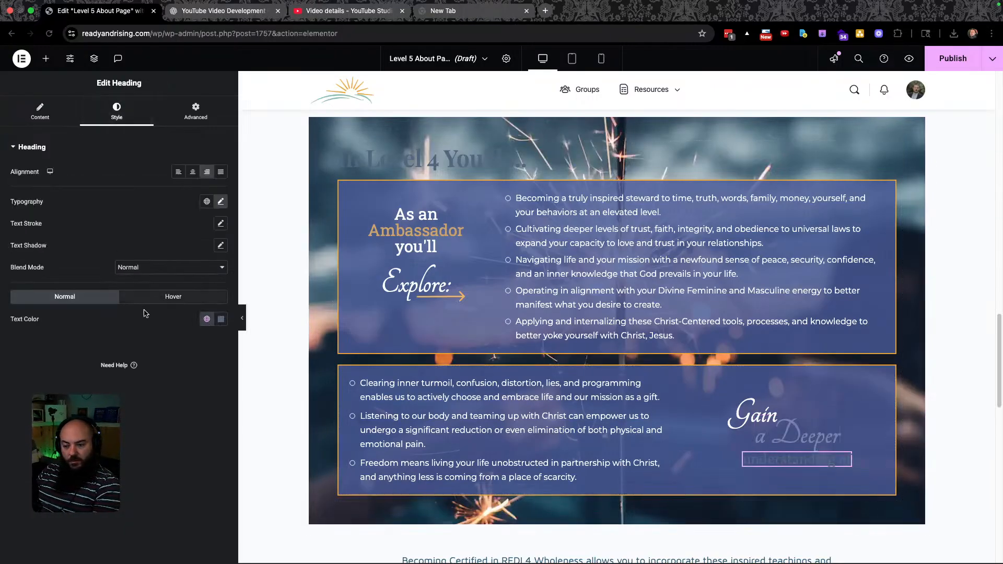
pyautogui.click(207, 319)
pyautogui.click(156, 451)
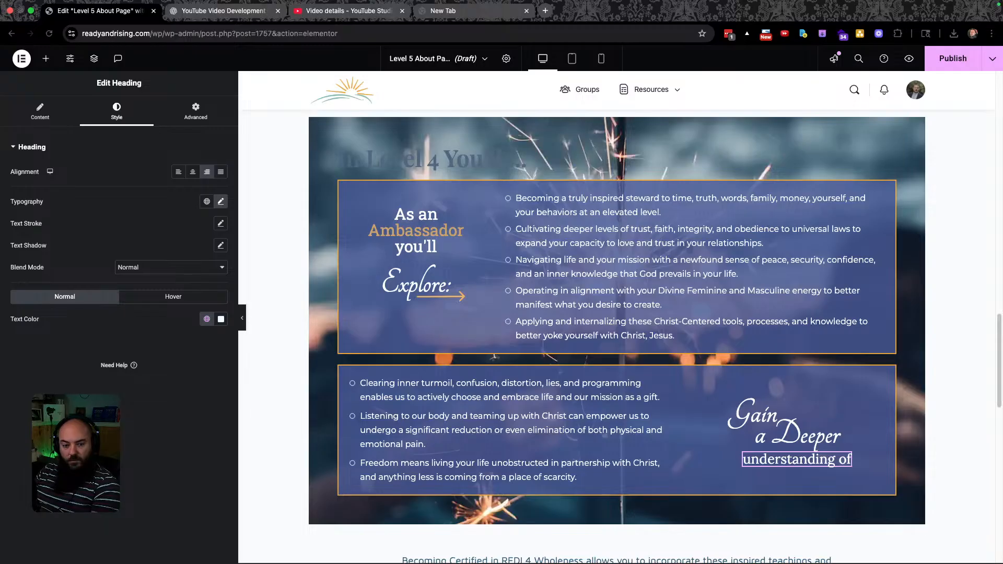
pyautogui.hotkey('ctrl', 'Left')
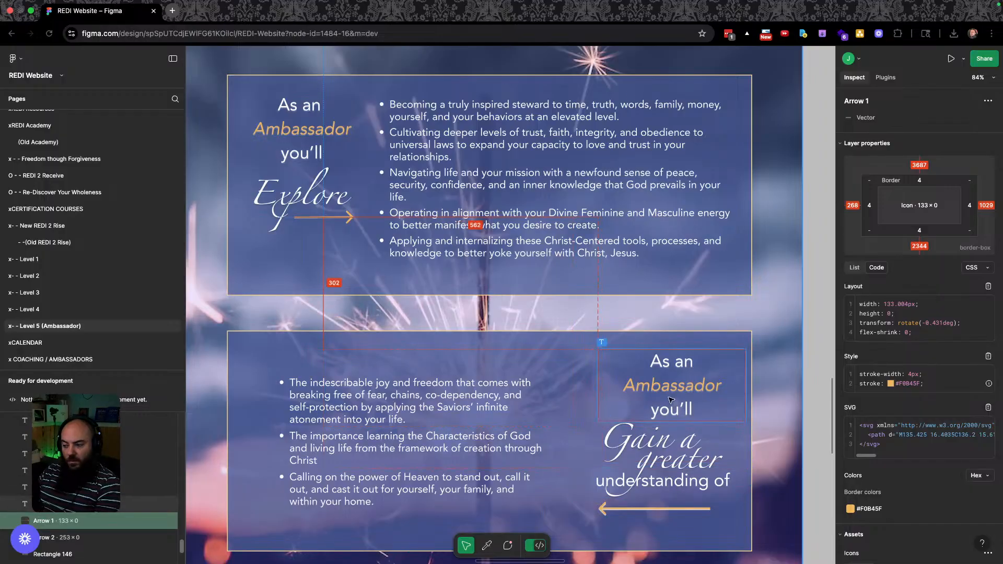
pyautogui.hotkey('ctrl', 'Right')
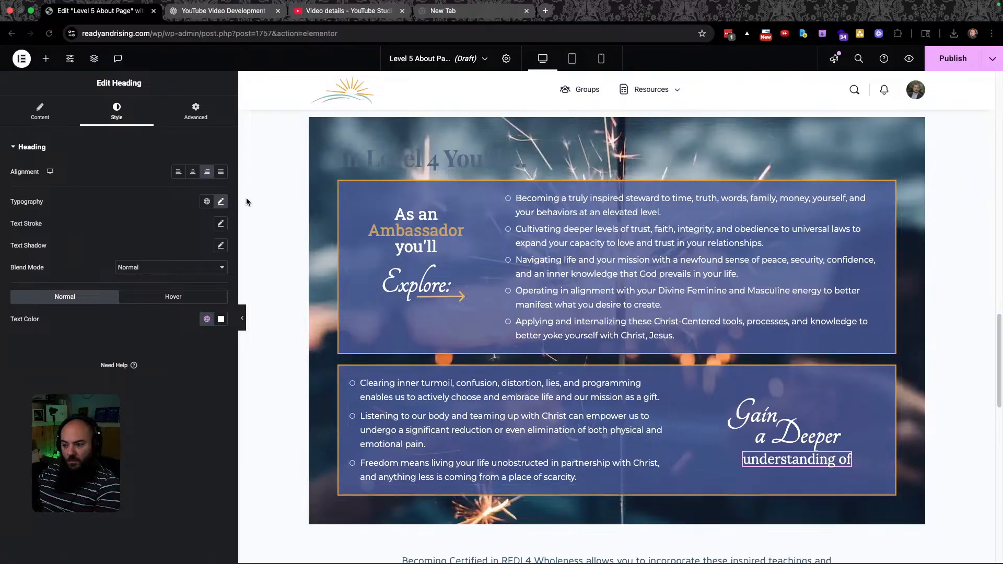
# Duplicate the 'As an Ambassador you'll' heading above Gain and split it into three lines with <br> tags.
pyautogui.click(467, 215)
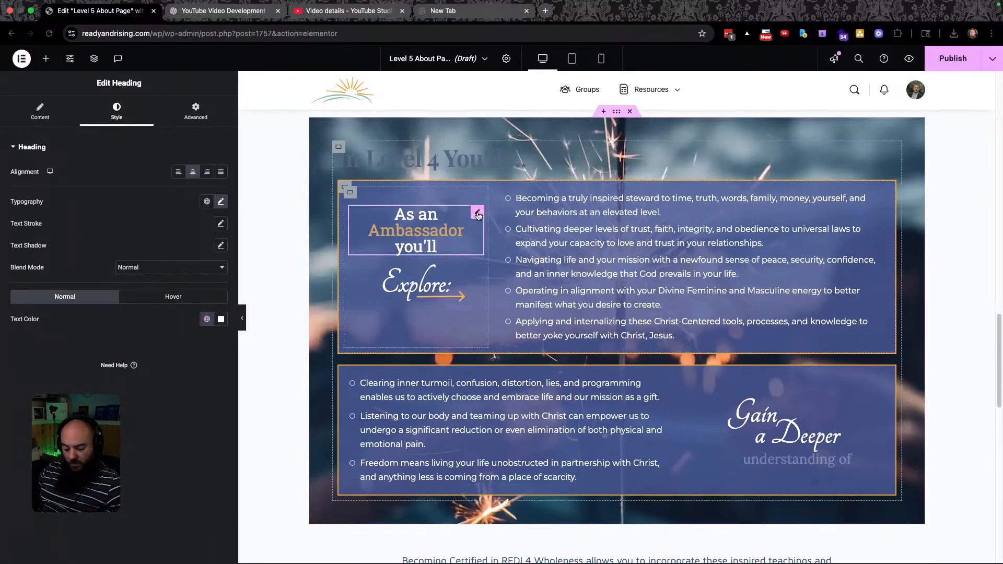
pyautogui.hotkey('ctrl', 'd')
pyautogui.moveTo(472, 263); pyautogui.dragTo(778, 433)
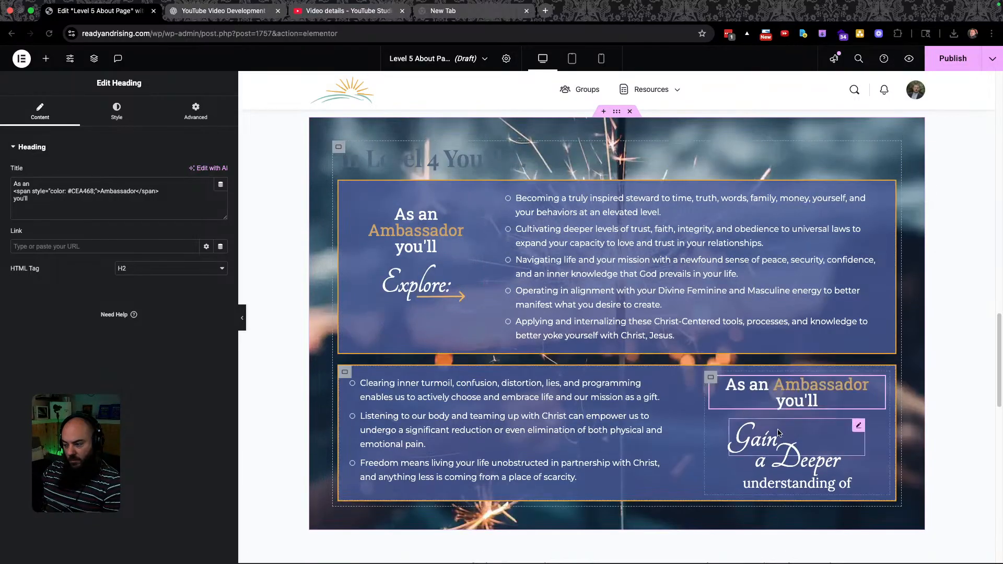
pyautogui.scroll(1, 789, 406)
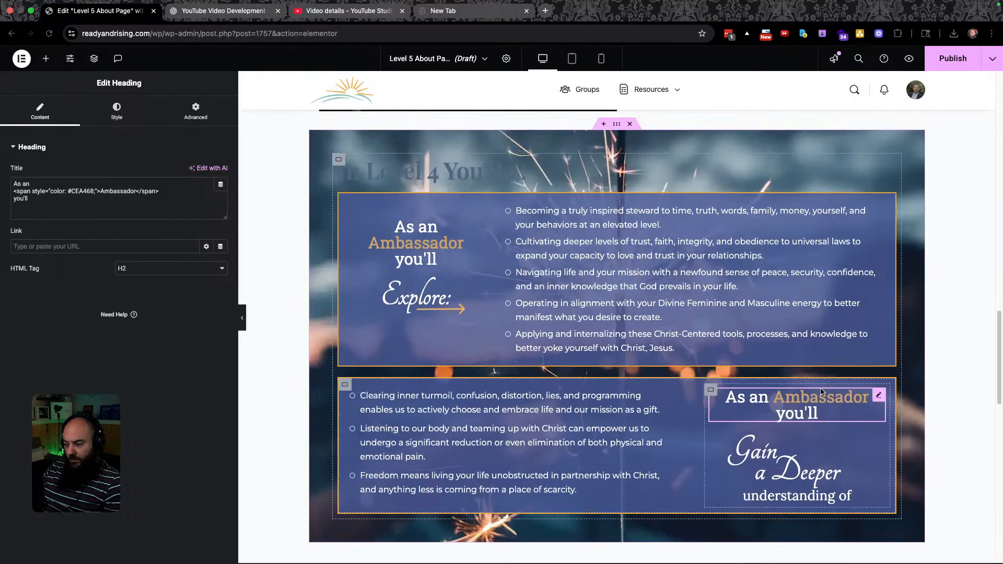
pyautogui.click(773, 403)
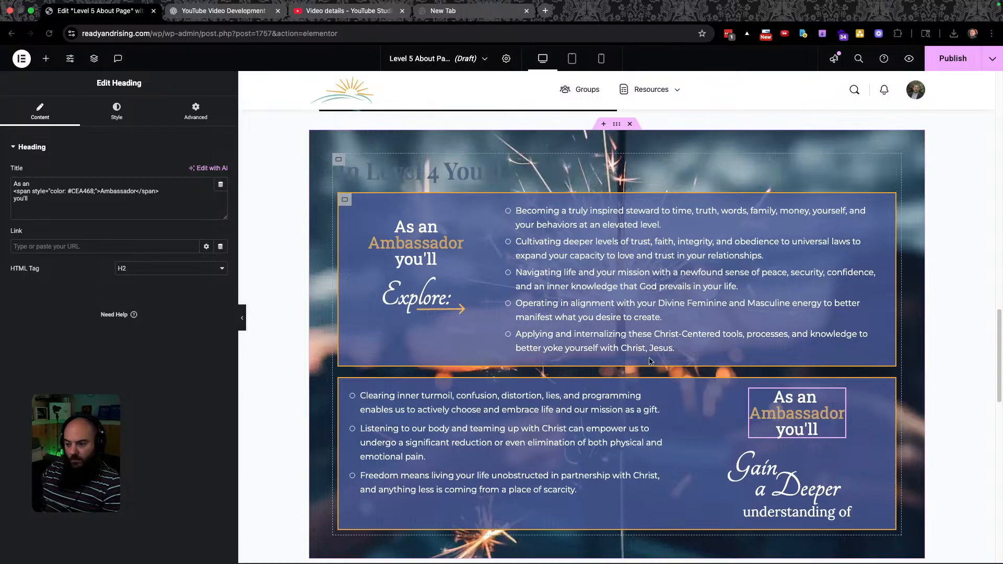
pyautogui.click(49, 184)
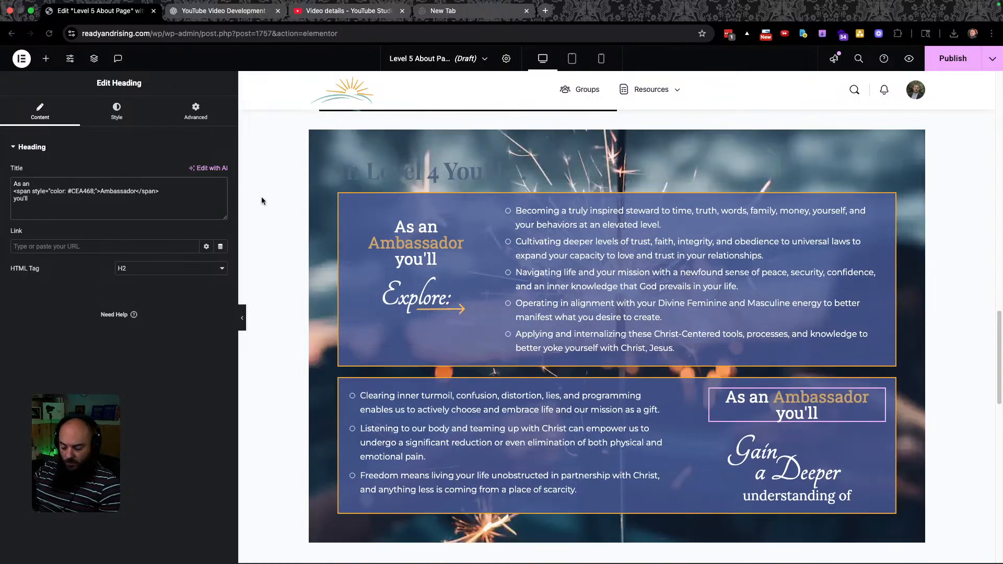
pyautogui.write('<br<')
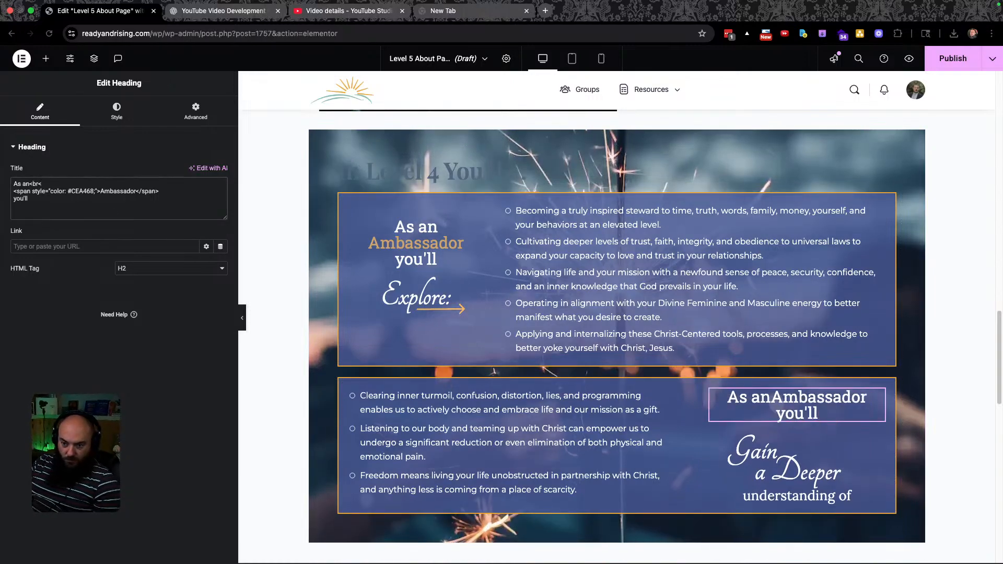
pyautogui.press('BackSpace')
pyautogui.write('>')
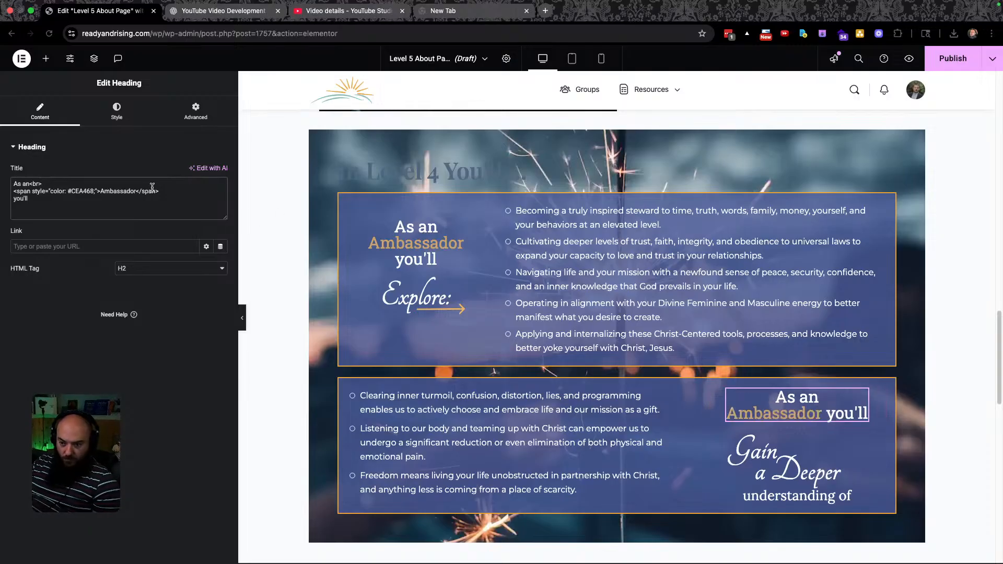
pyautogui.click(185, 187)
pyautogui.write('<br')
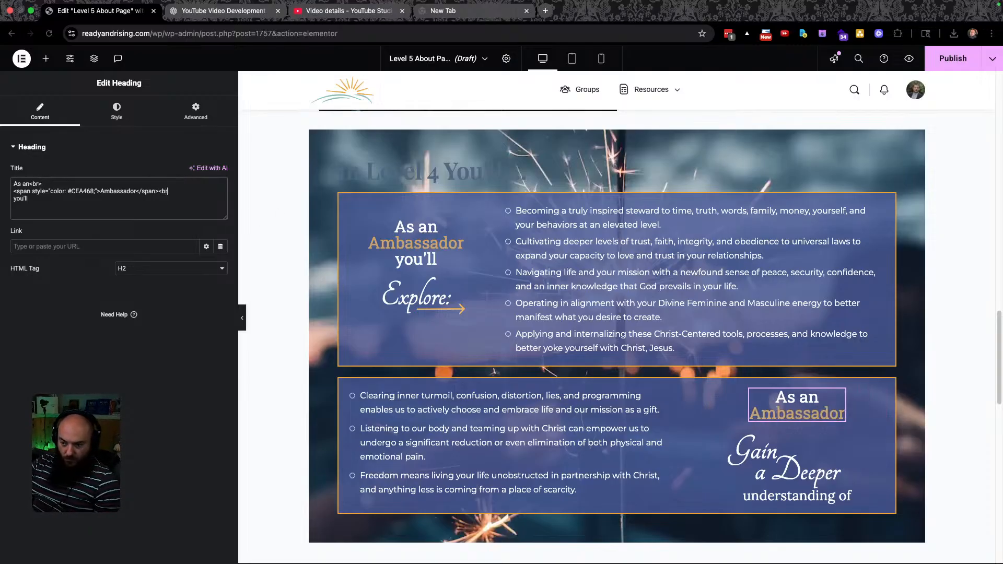
pyautogui.write('>')
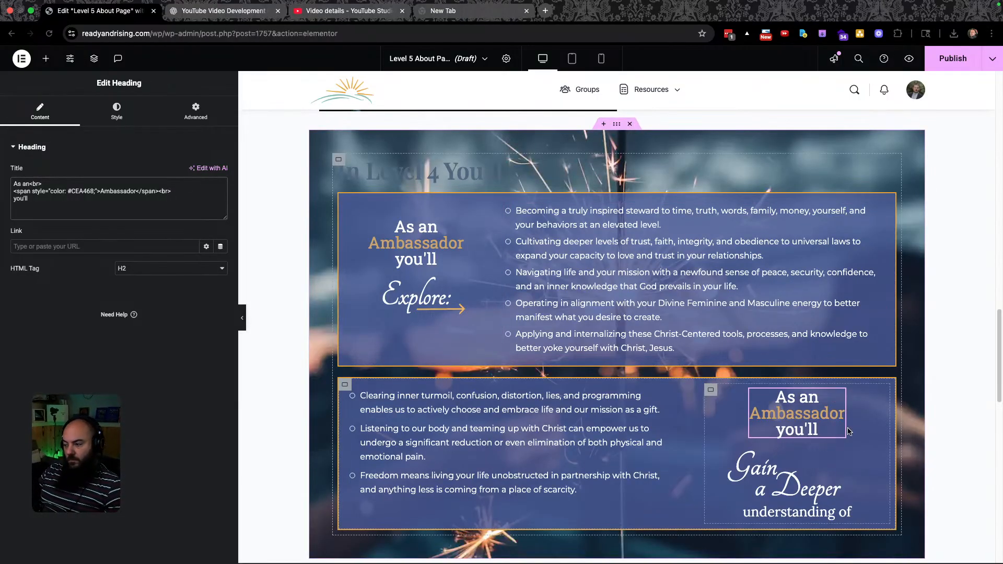
# Change 'Deeper' to 'Greater' in the lower box heading and compare with Figma.
pyautogui.scroll(-1, 848, 432)
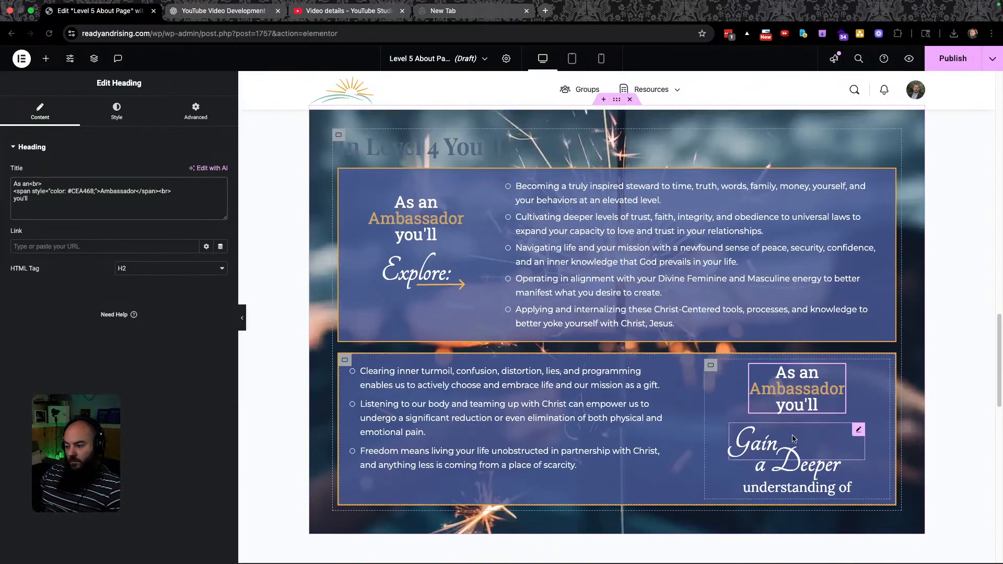
pyautogui.click(802, 463)
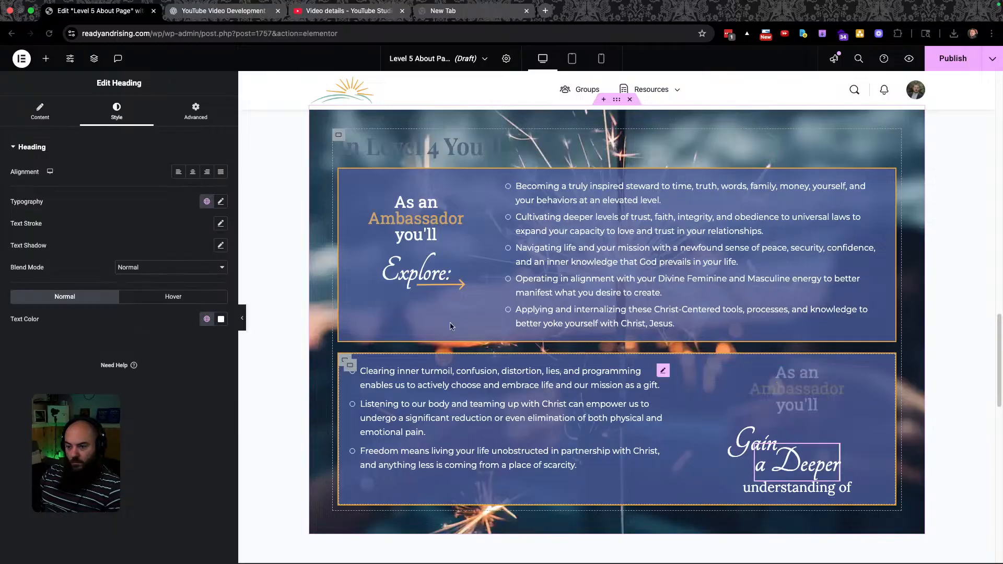
pyautogui.doubleClick(794, 467)
pyautogui.write('Greater')
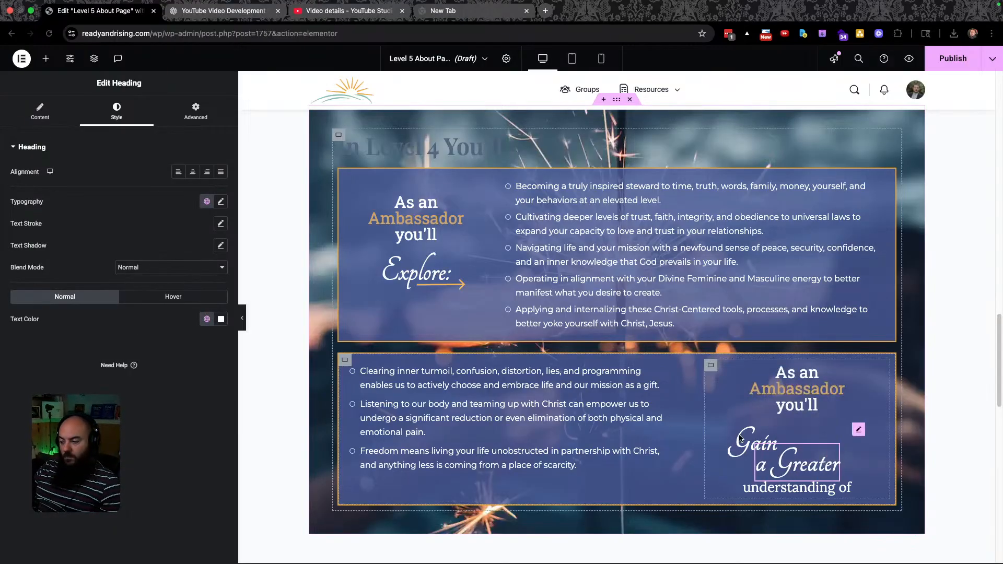
pyautogui.hotkey('ctrl', 'Left')
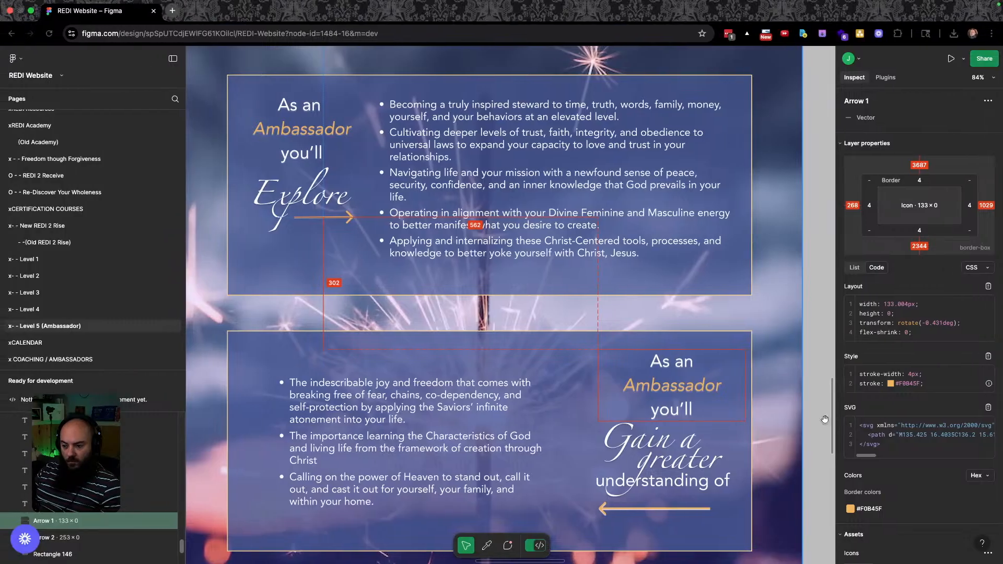
pyautogui.hotkey('ctrl', 'Right')
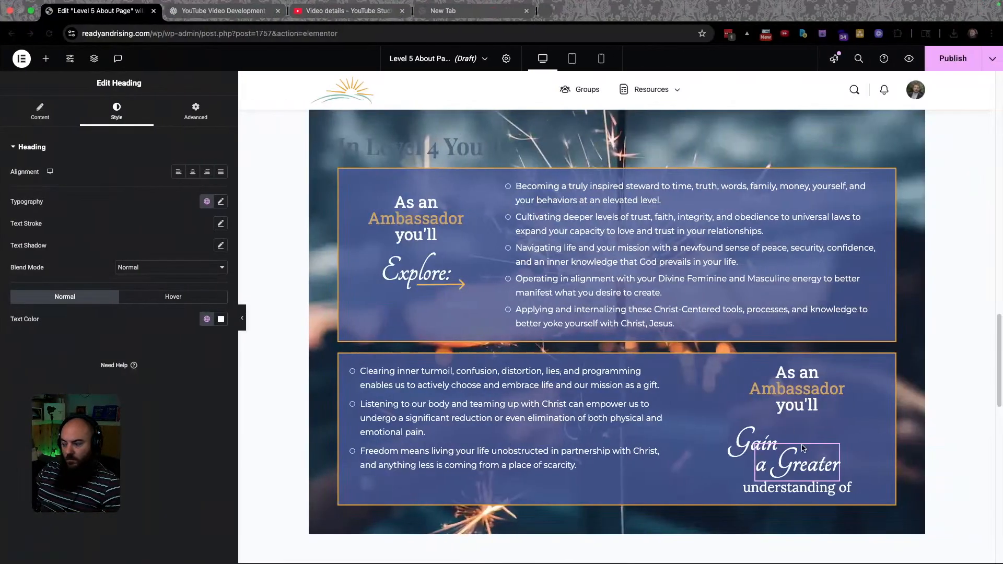
pyautogui.hotkey('ctrl', 'Left')
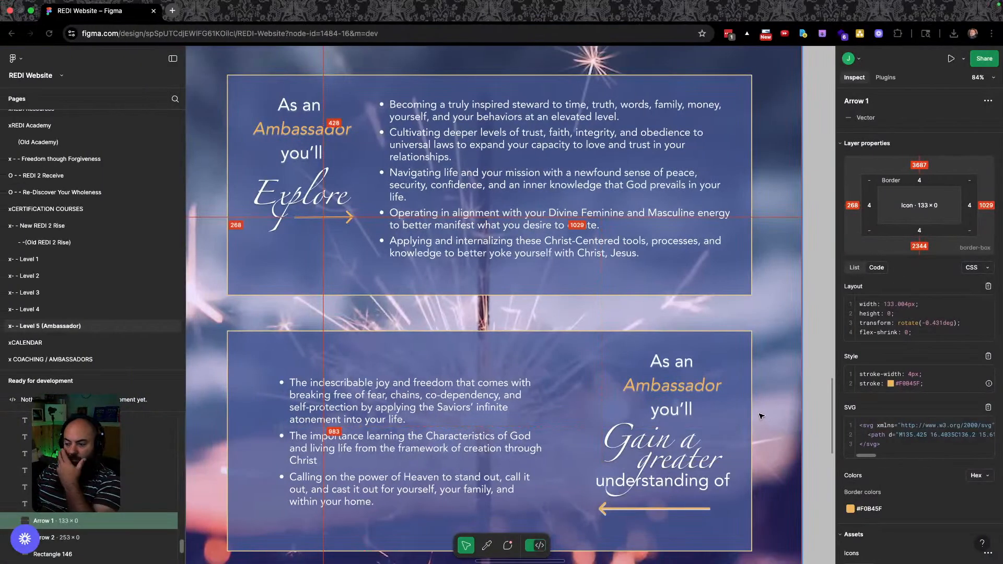
# Select the lower box's left-pointing Arrow 2 in Figma and copy its SVG code.
pyautogui.scroll(-1, 679, 417)
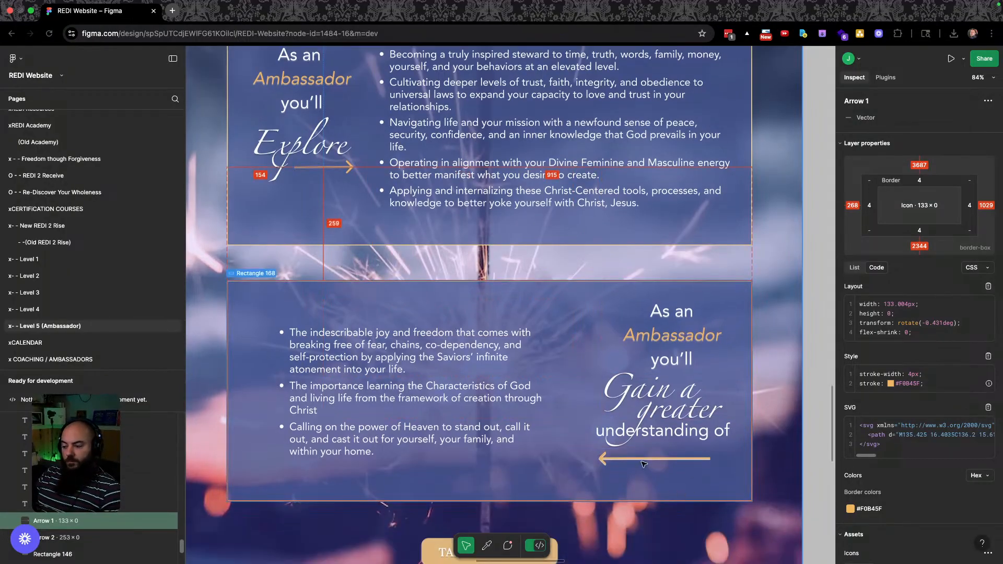
pyautogui.click(643, 459)
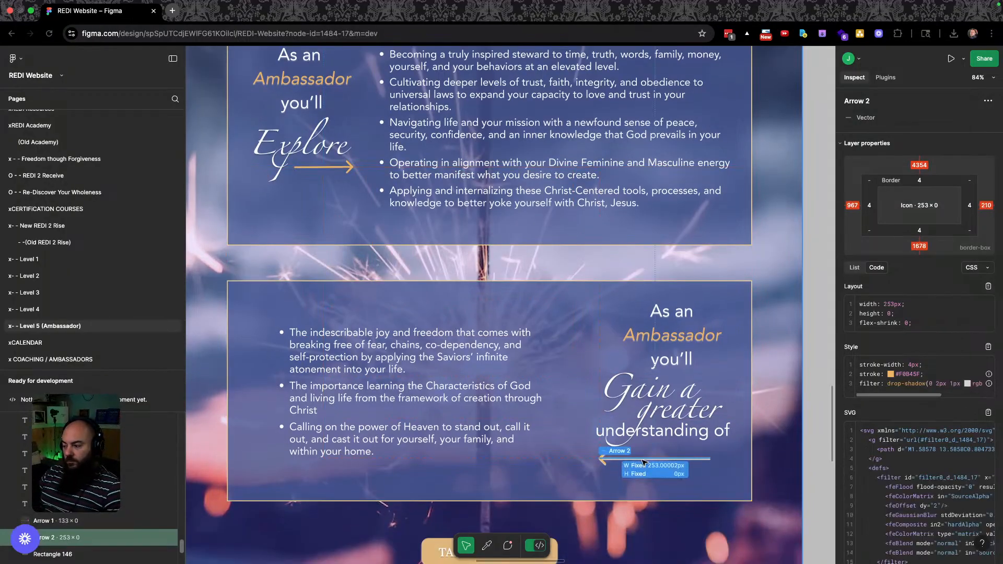
pyautogui.press('alt')
pyautogui.click(987, 413)
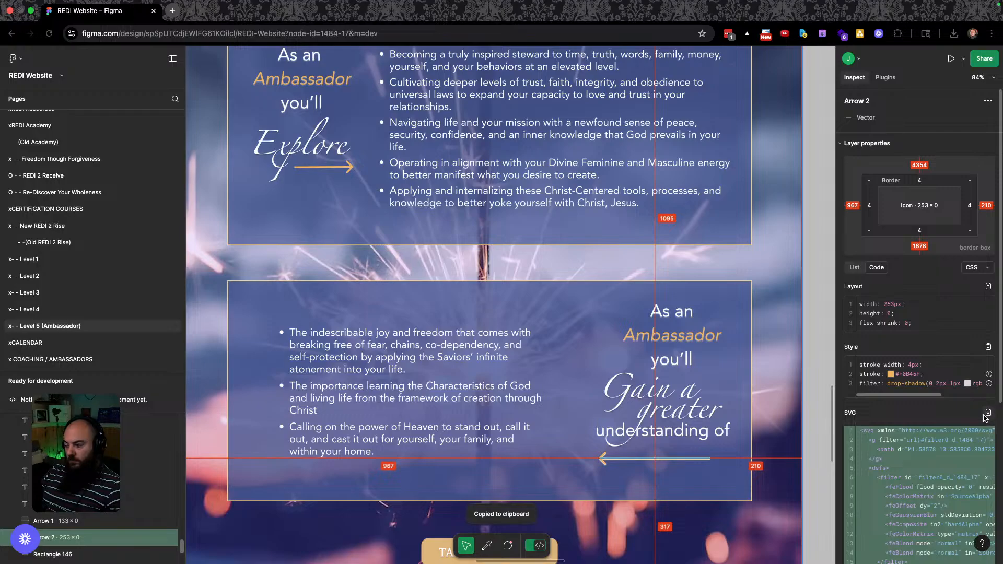
pyautogui.hotkey('ctrl', 'Right')
pyautogui.hotkey('ctrl', 'Right')
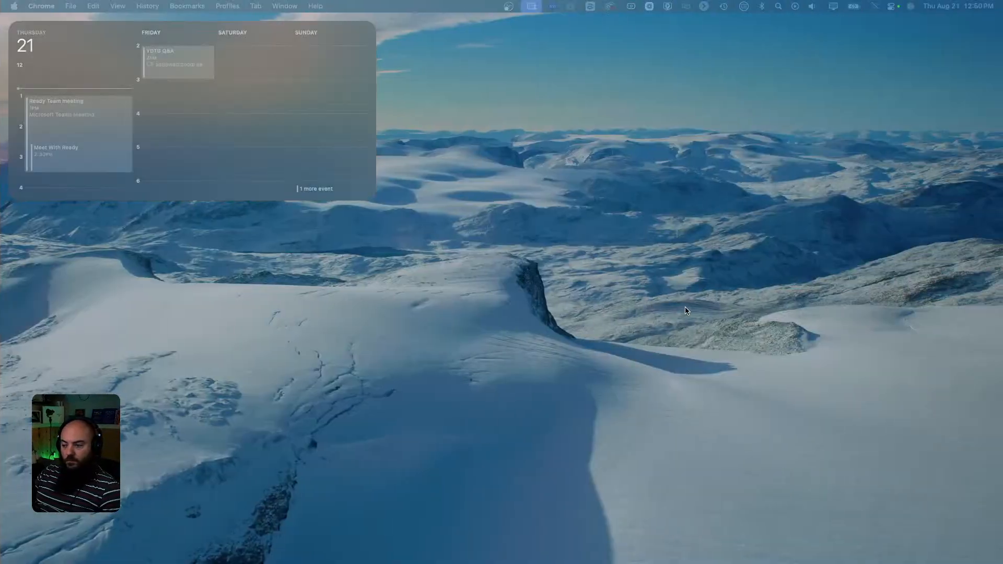
pyautogui.hotkey('ctrl', 'Left')
pyautogui.hotkey('ctrl', 'Left')
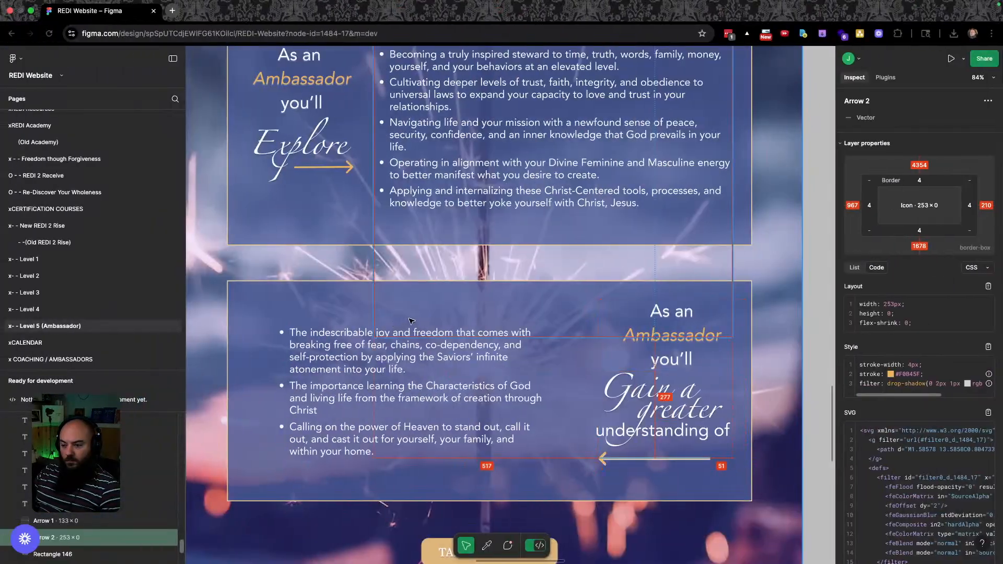
pyautogui.hotkey('ctrl', 'Left')
# Replace arrow.svg's contents with the copied left-arrow SVG, then go back to the Elementor editor.
pyautogui.press('super+a')
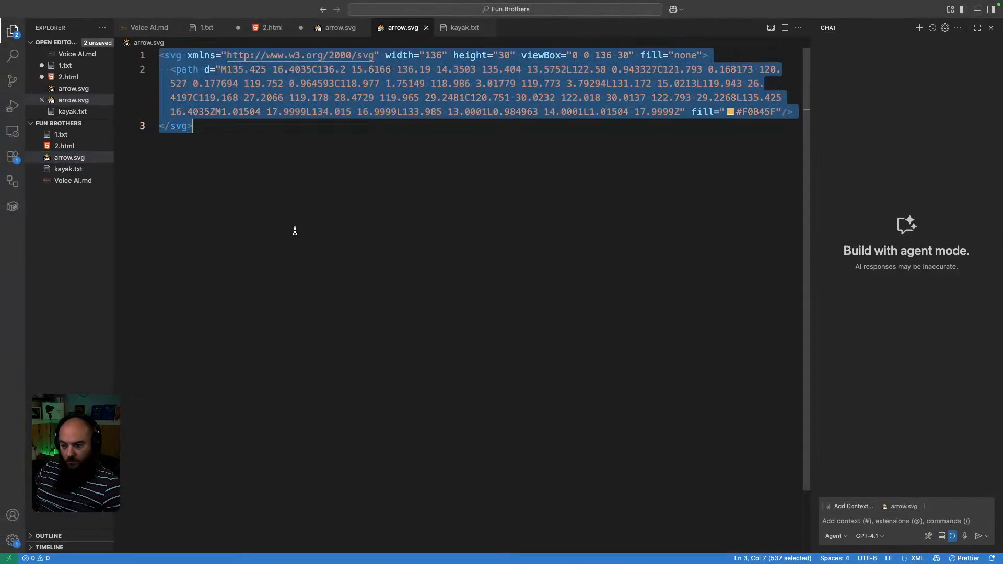
pyautogui.press('super+v')
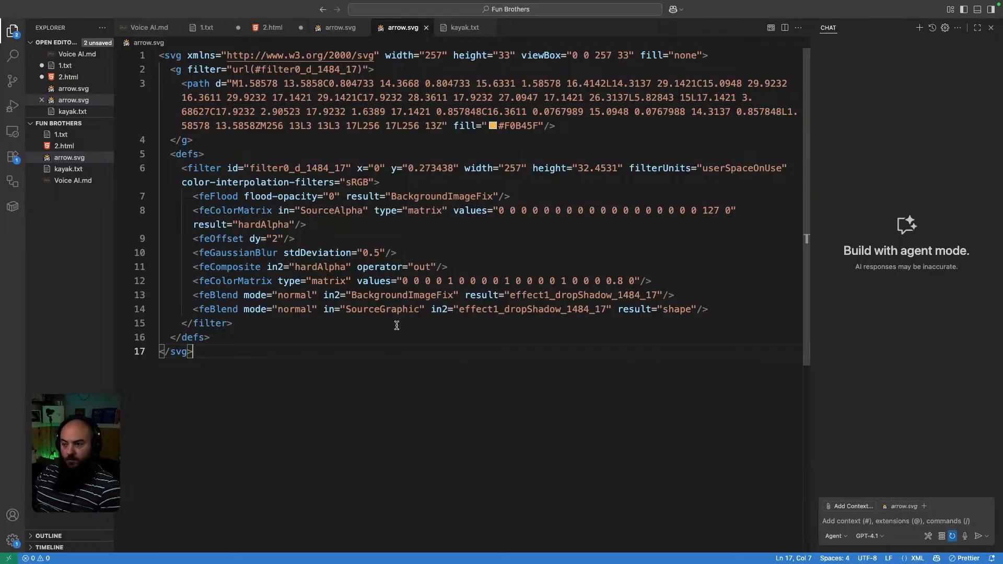
pyautogui.hotkey('ctrl', 'Right')
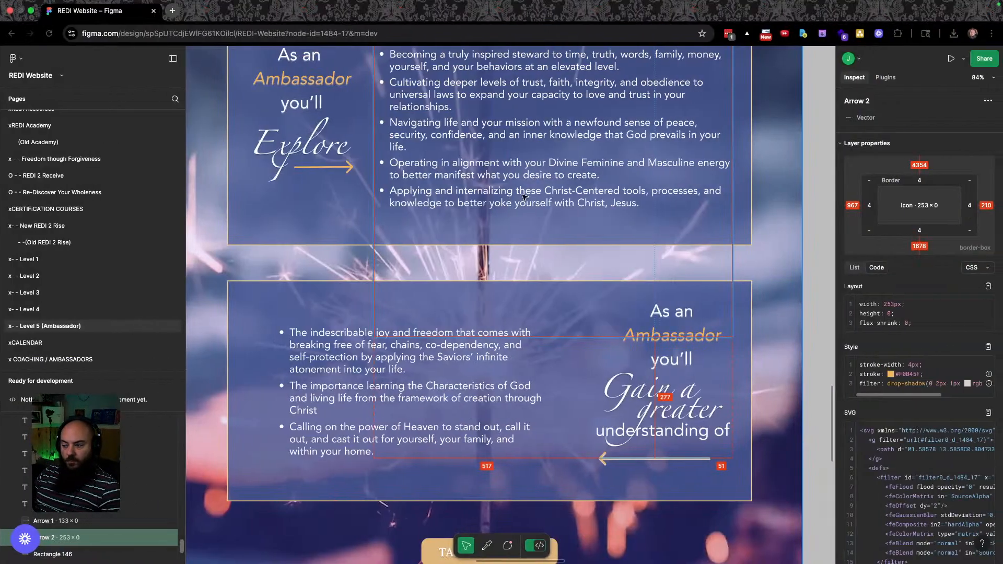
pyautogui.hotkey('ctrl', 'Right')
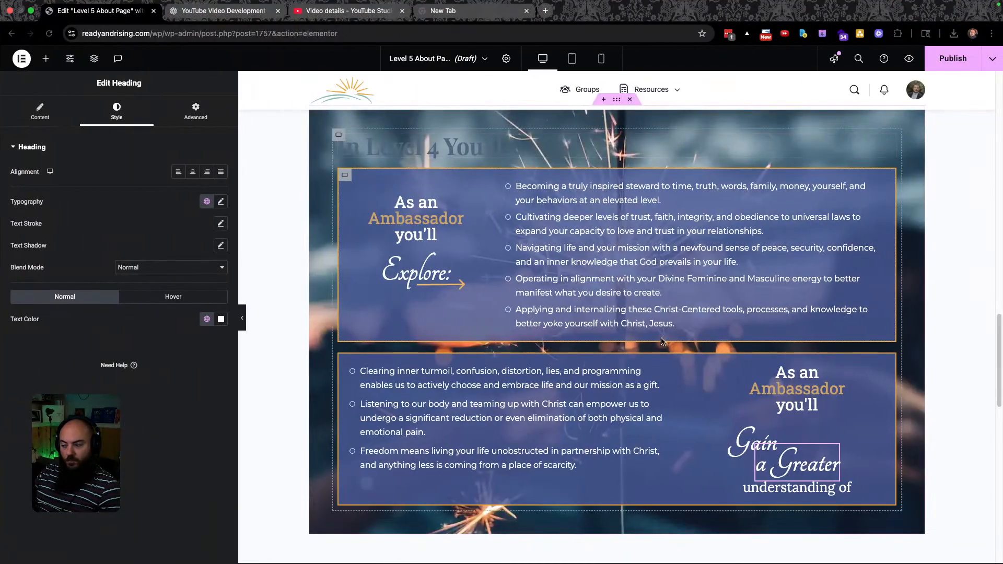
# Add an Icon widget below 'understanding of' and upload the arrow SVG as its icon.
pyautogui.click(456, 286)
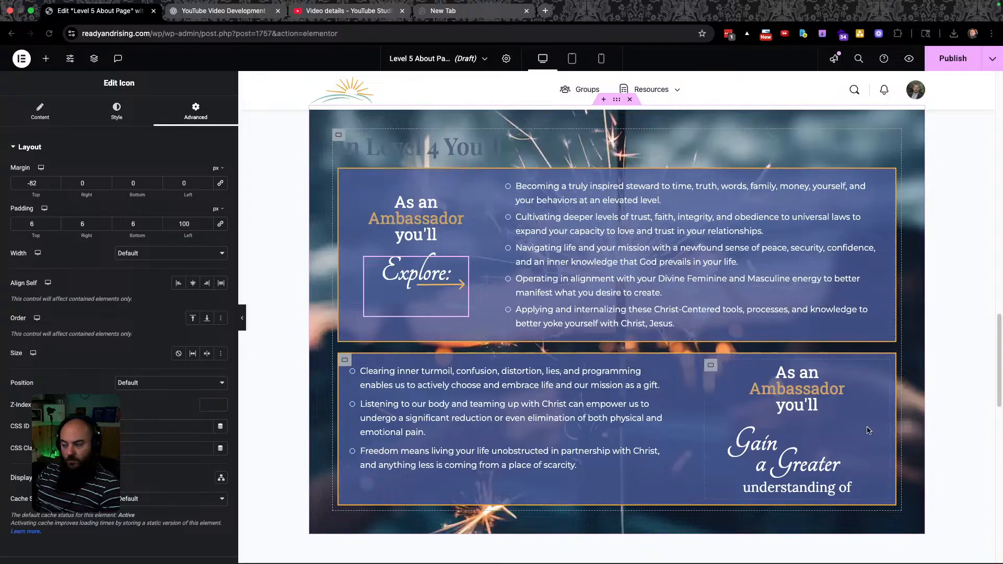
pyautogui.moveTo(195, 375); pyautogui.dragTo(792, 493)
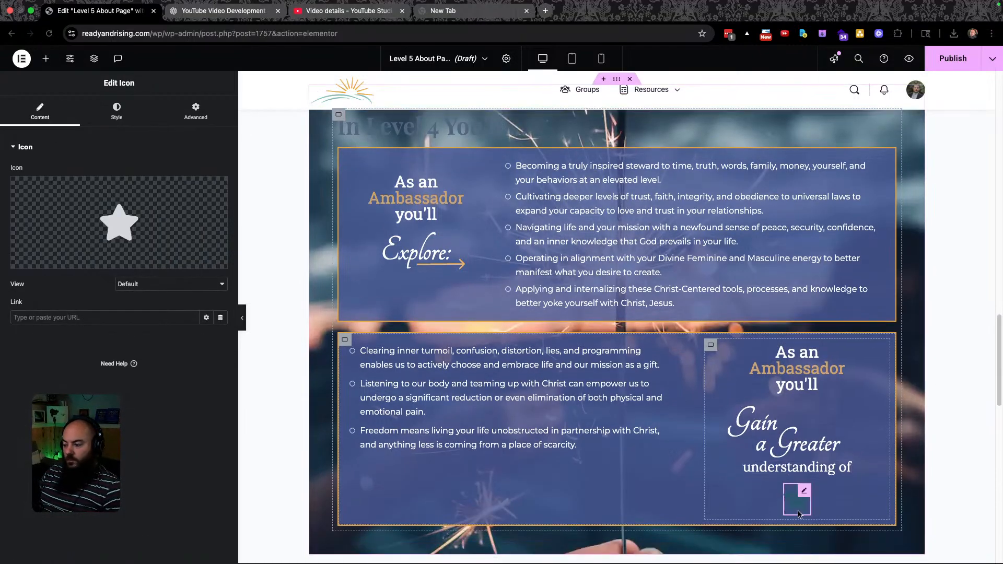
pyautogui.click(159, 220)
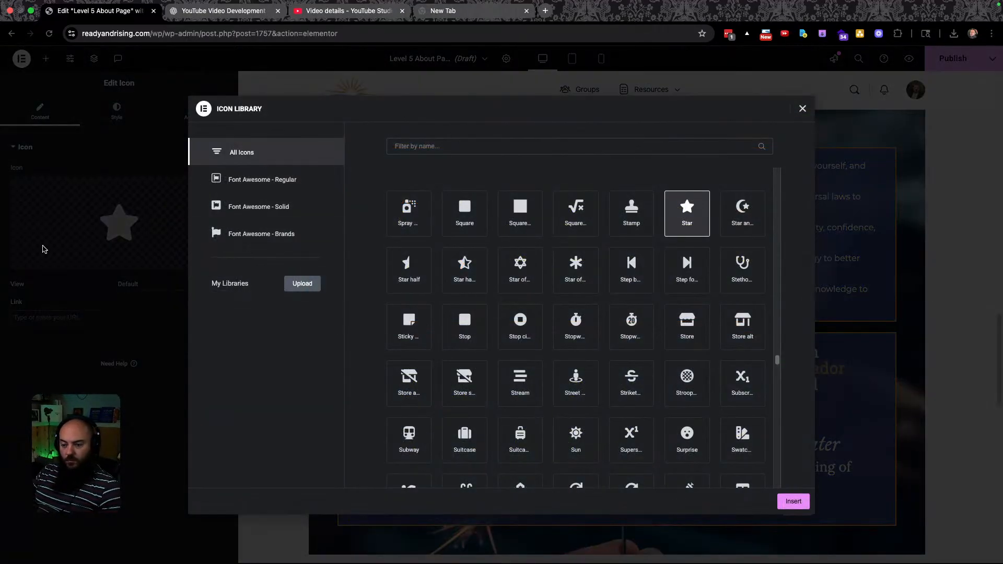
pyautogui.click(802, 108)
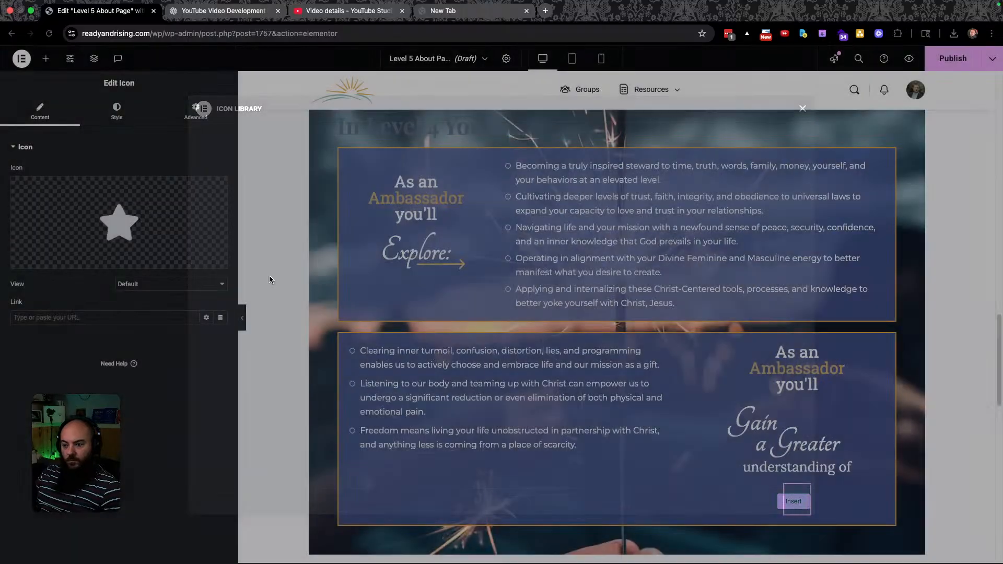
pyautogui.click(166, 265)
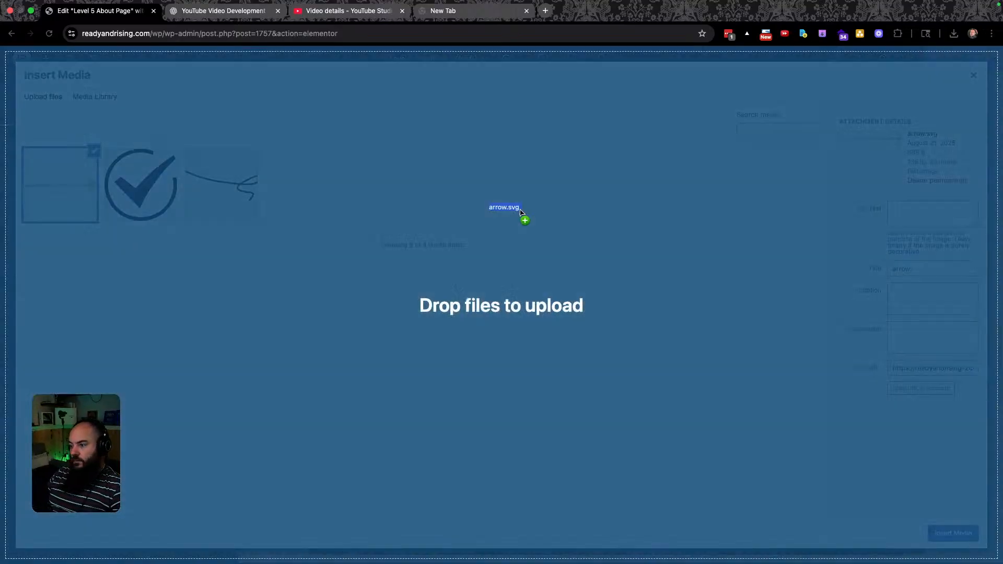
pyautogui.moveTo(524, 217); pyautogui.dragTo(555, 213)
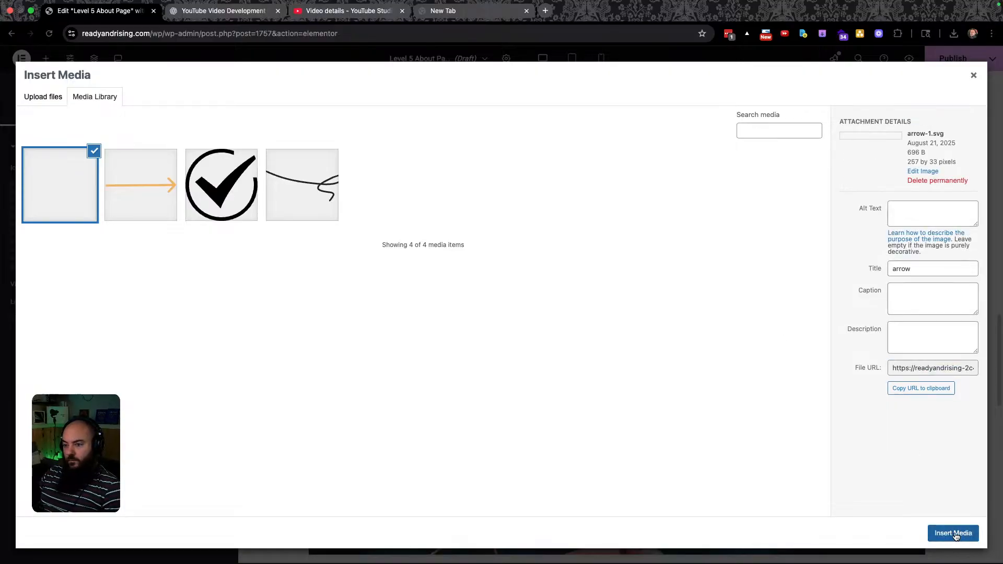
pyautogui.click(956, 535)
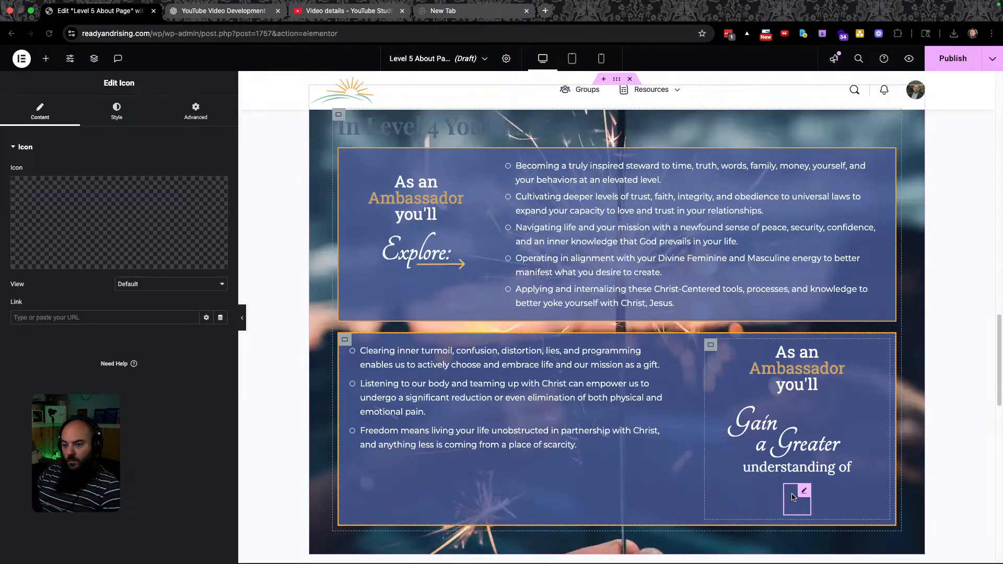
# Permanently delete the broken arrow-1.svg from the media library and upload arrow-l.svg instead.
pyautogui.click(149, 260)
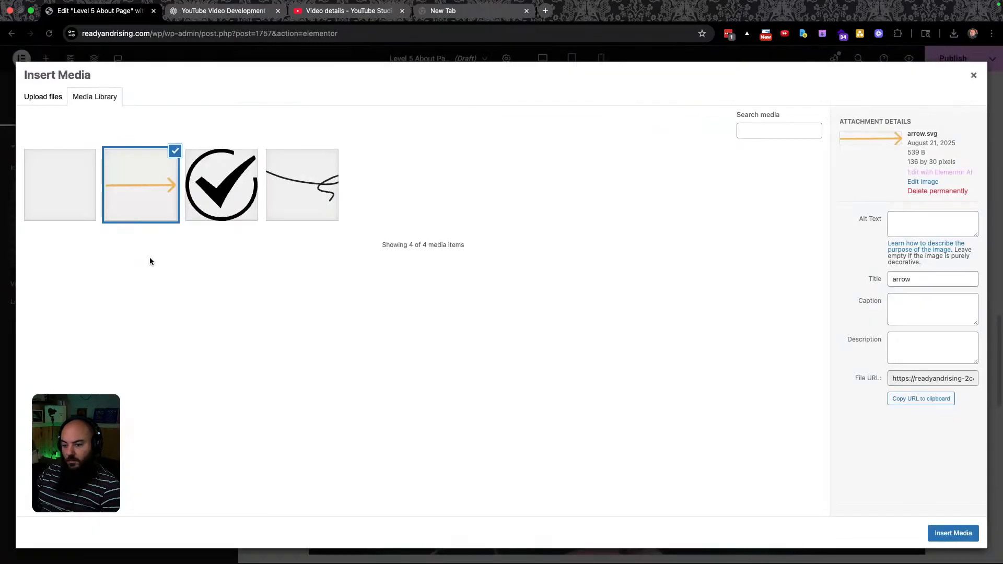
pyautogui.click(62, 191)
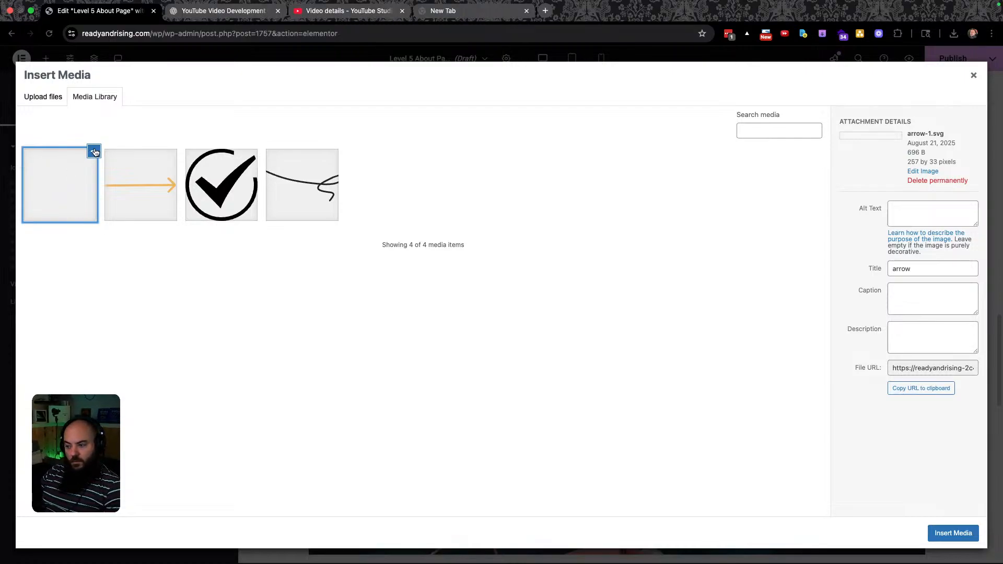
pyautogui.click(954, 182)
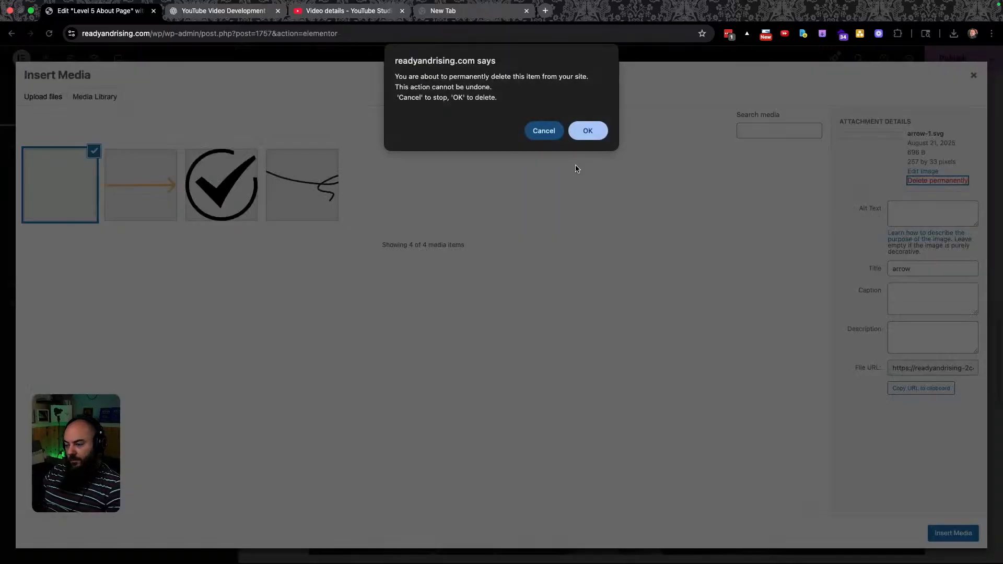
pyautogui.click(587, 130)
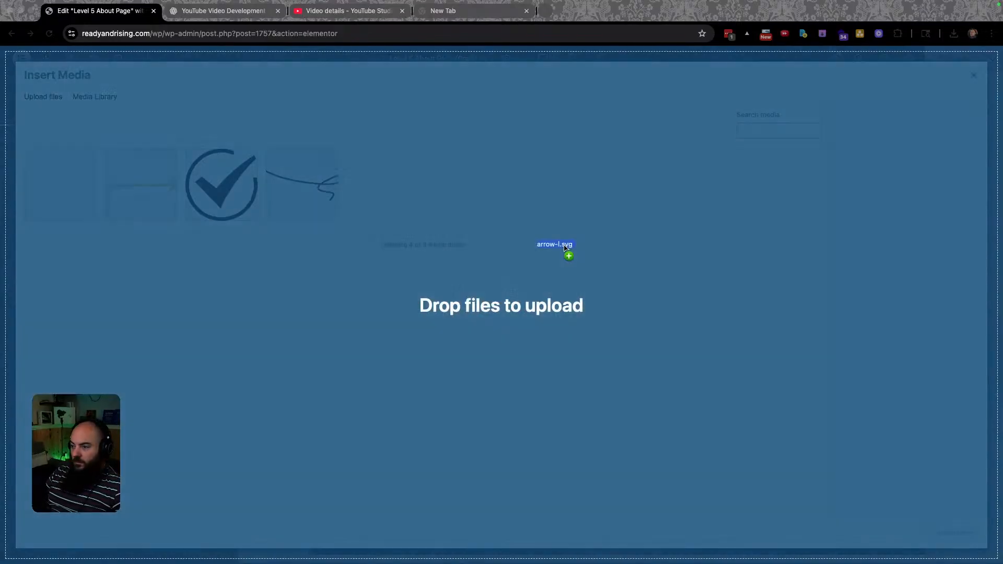
pyautogui.moveTo(566, 250); pyautogui.dragTo(566, 246)
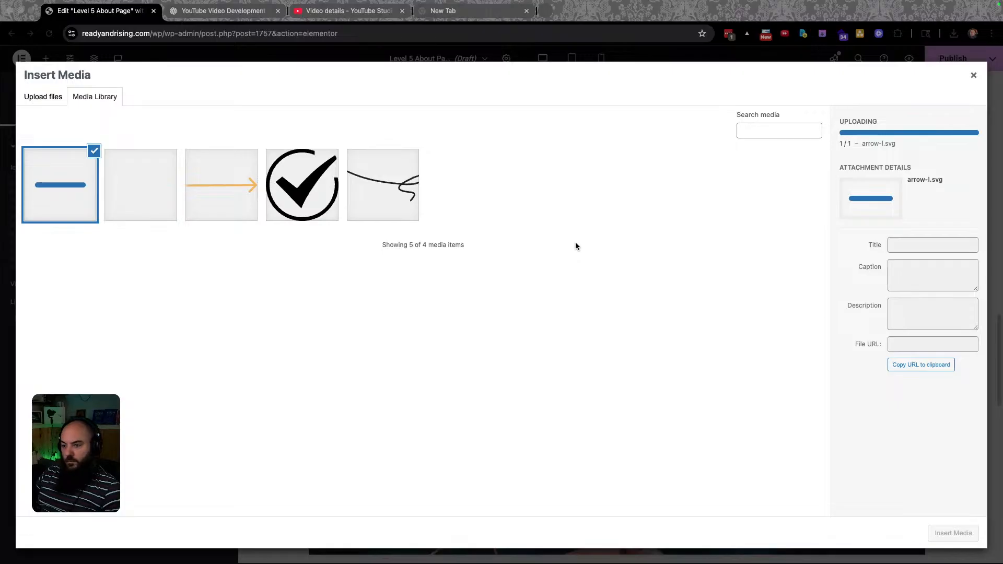
pyautogui.click(947, 537)
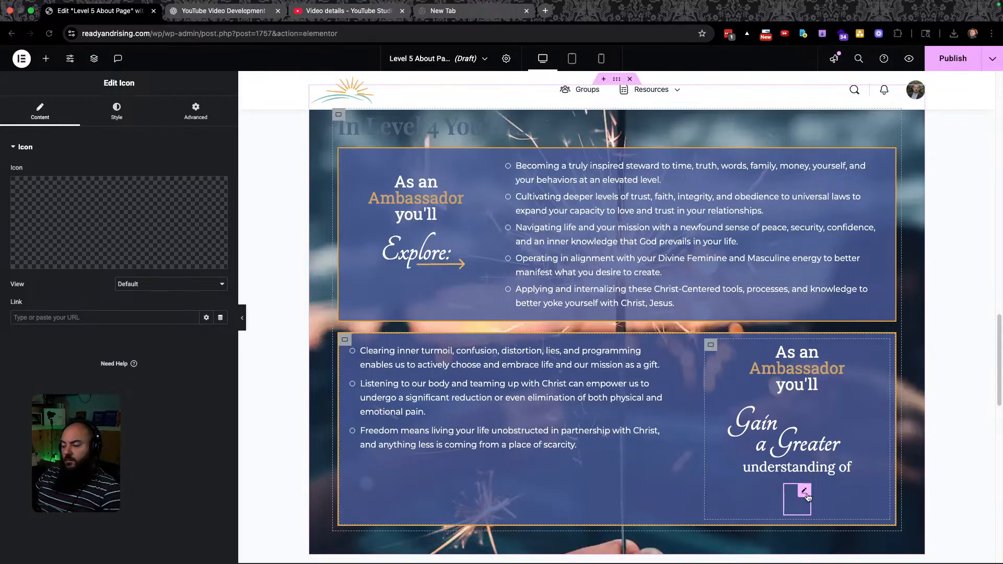
pyautogui.hotkey('ctrl', 'Right')
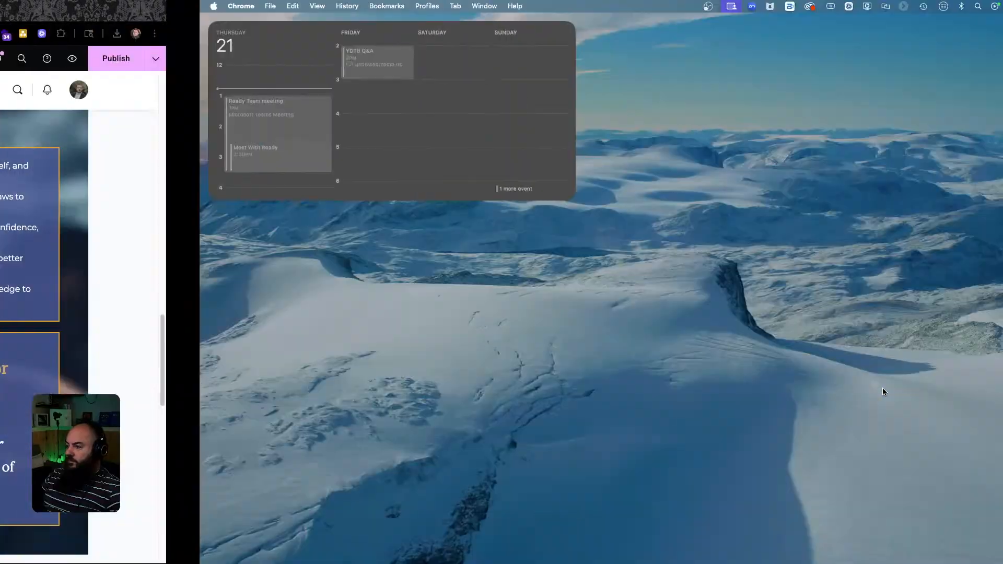
pyautogui.hotkey('ctrl', 'Left')
pyautogui.hotkey('ctrl', 'Left')
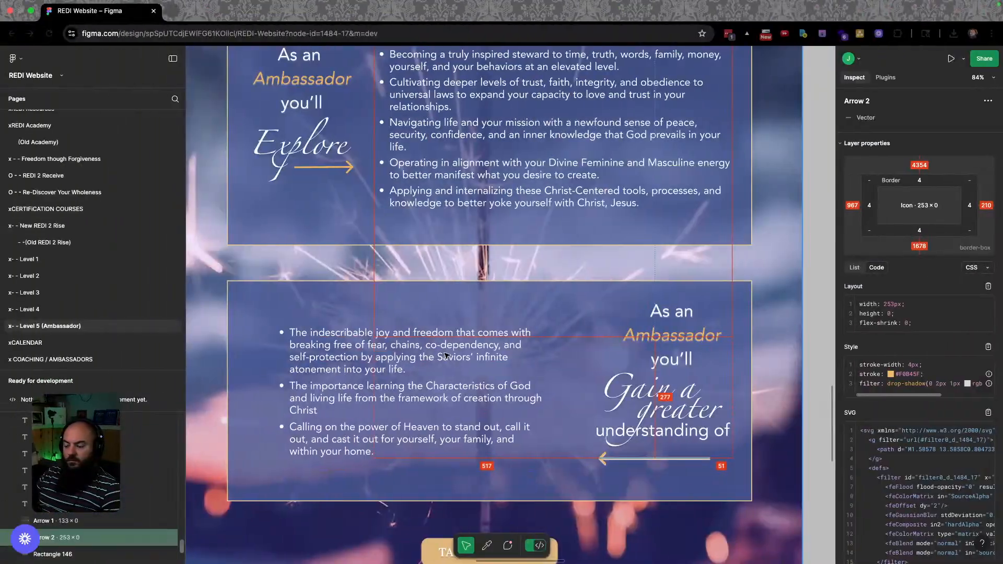
pyautogui.hotkey('ctrl', 'Left')
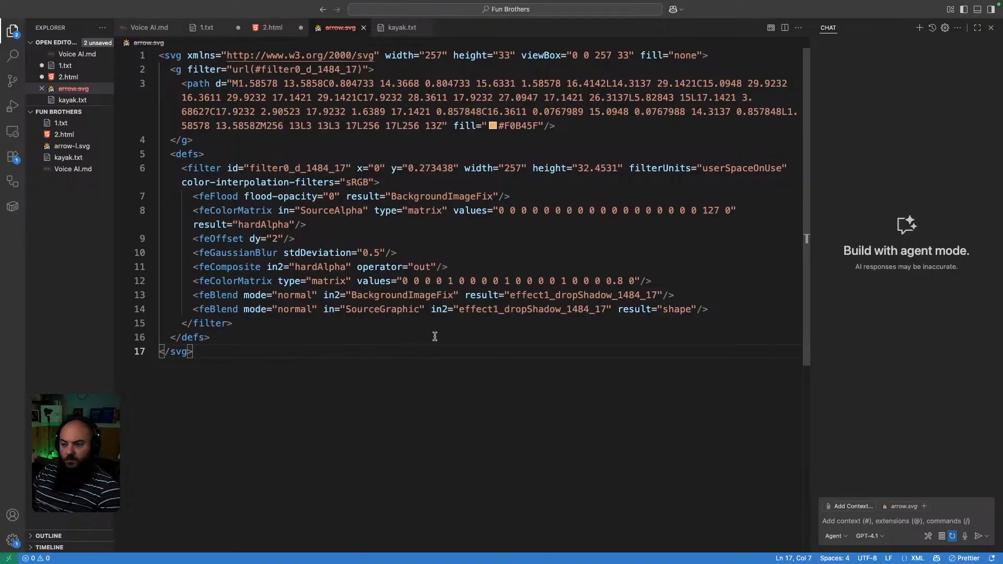
pyautogui.hotkey('ctrl', 'Right')
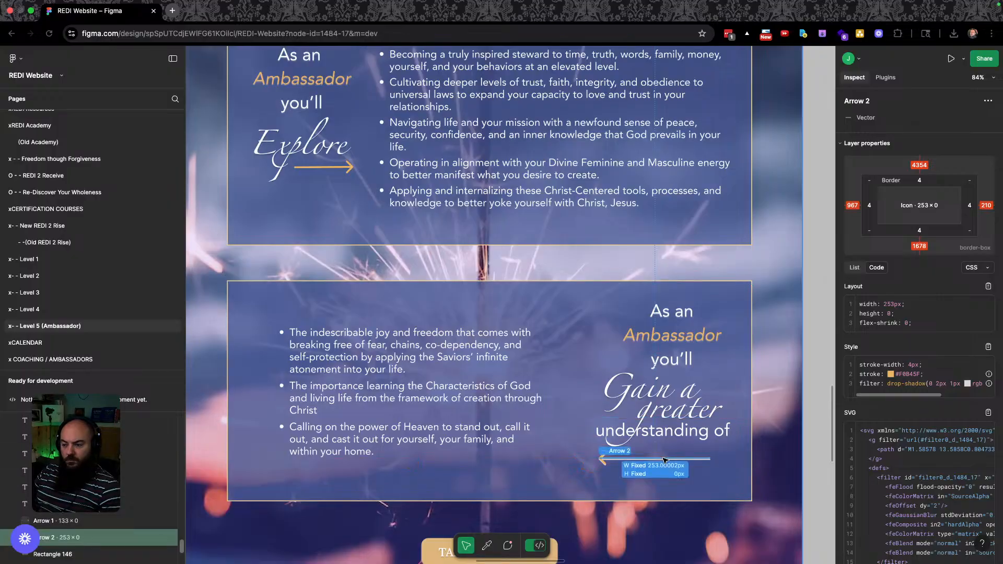
pyautogui.hotkey('ctrl', 'Right')
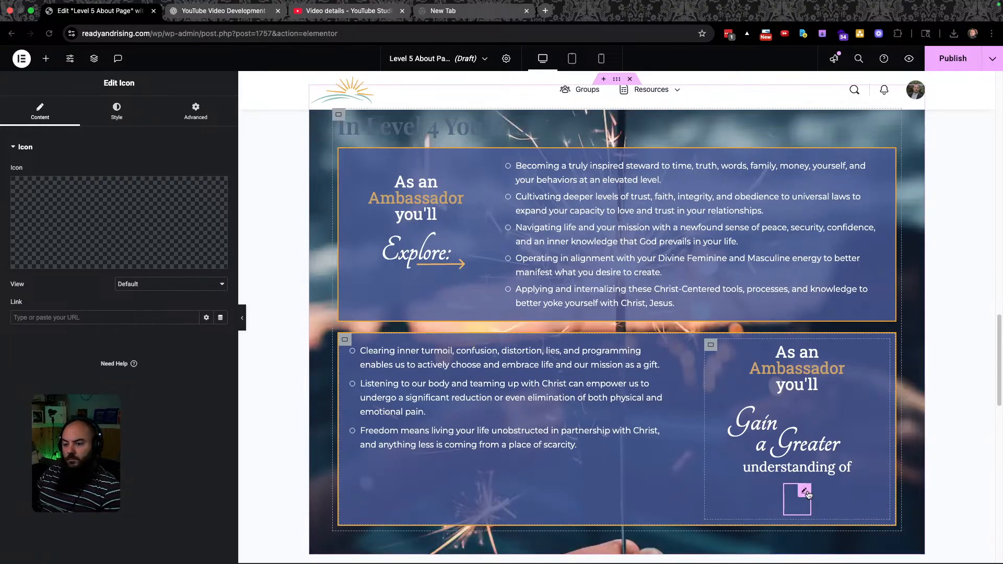
# Skip the Icon Library and use Upload SVG for the empty icon, opening the Media Library with the orange arrow.
pyautogui.click(157, 205)
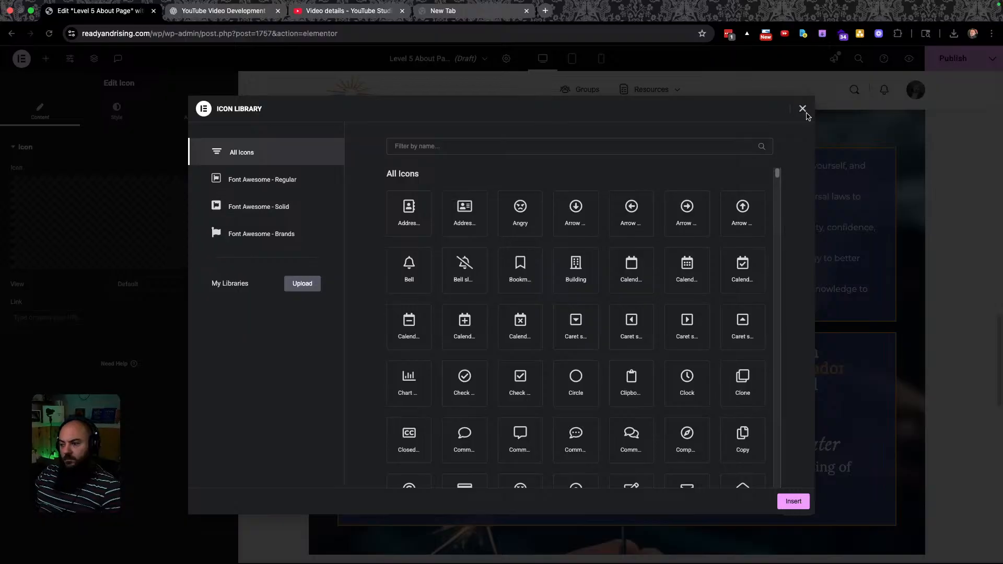
pyautogui.click(805, 114)
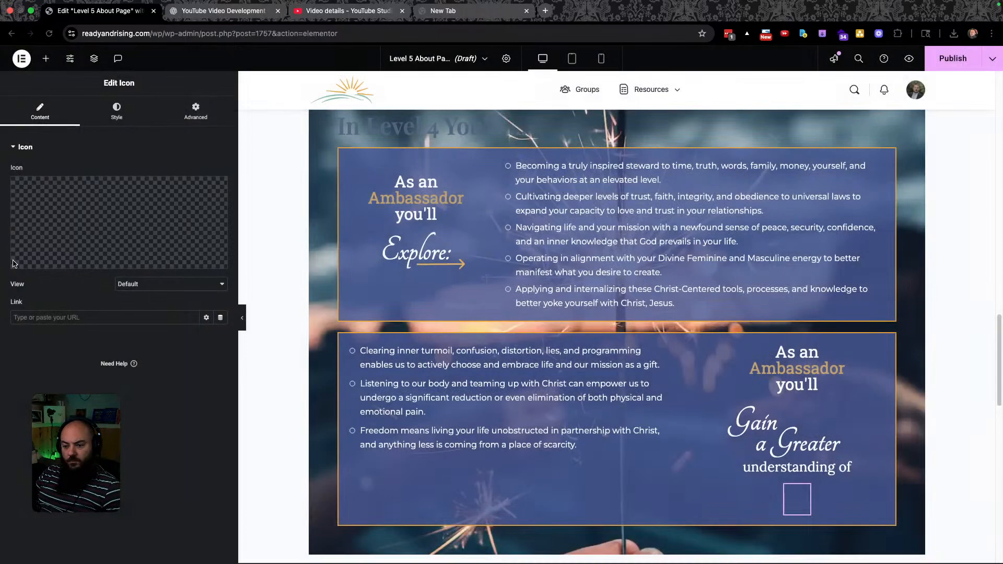
pyautogui.click(167, 224)
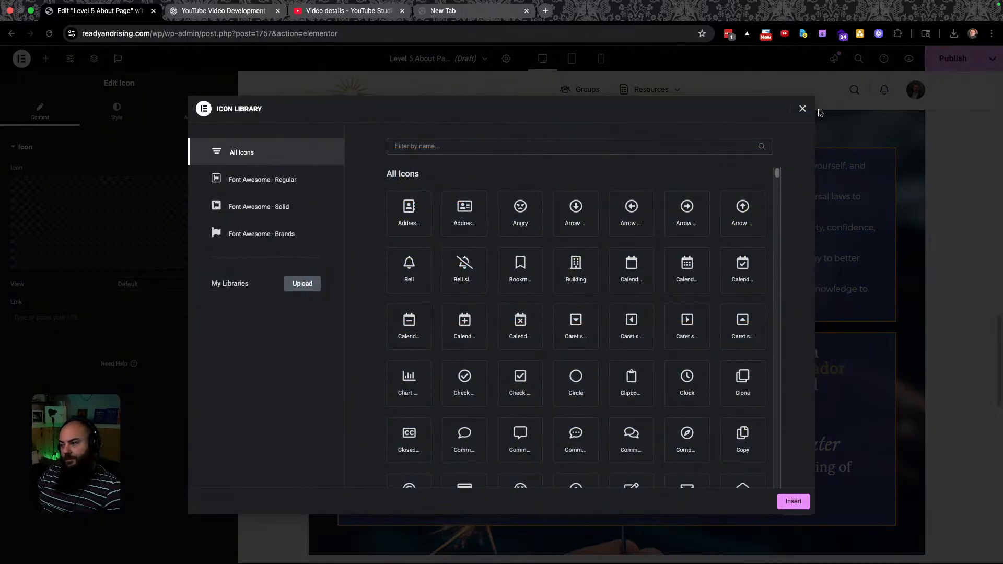
pyautogui.click(804, 110)
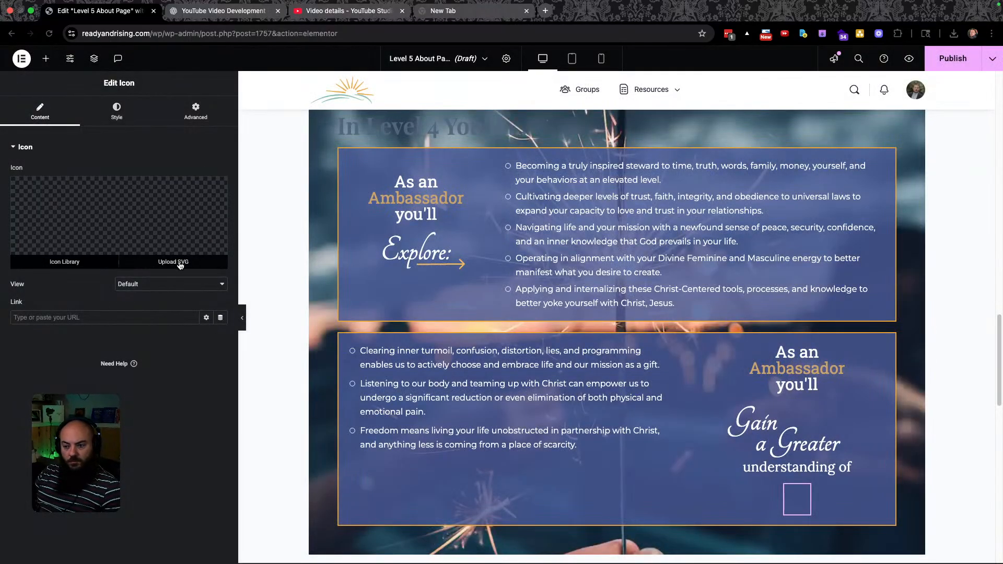
pyautogui.click(179, 264)
pyautogui.click(224, 179)
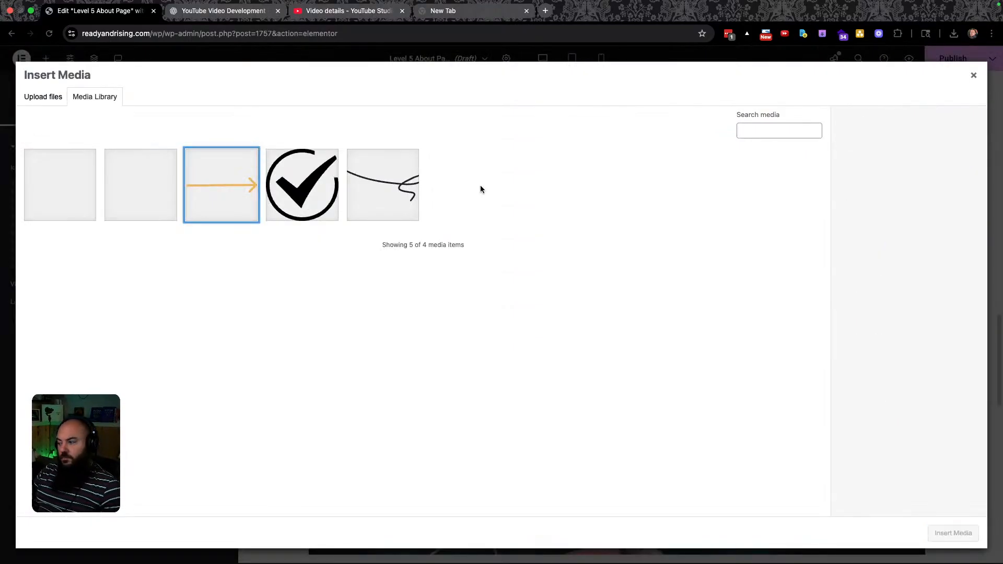
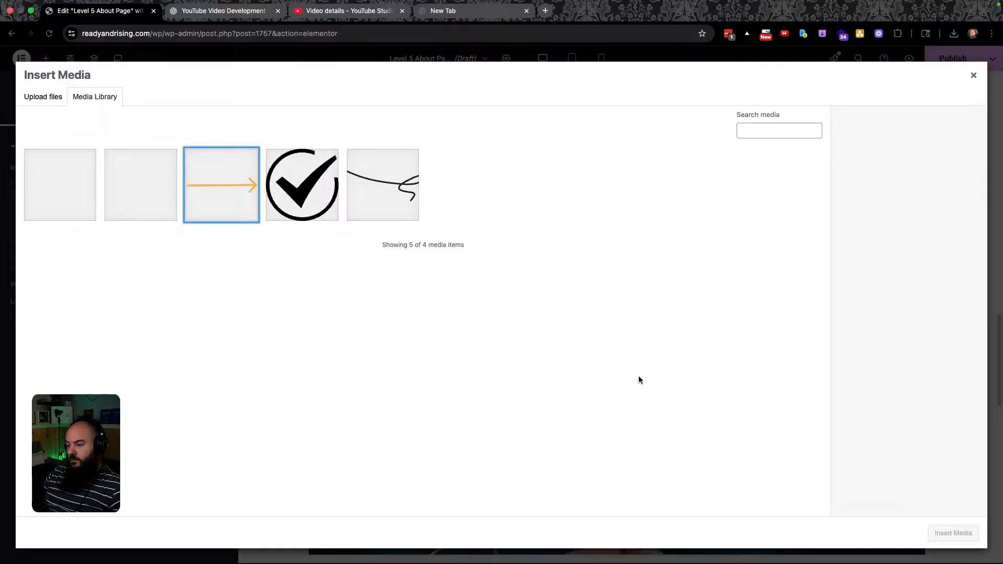
# Permanently delete the duplicate arrow SVGs from the media library and choose arrow-1.svg for the icon.
pyautogui.click(159, 197)
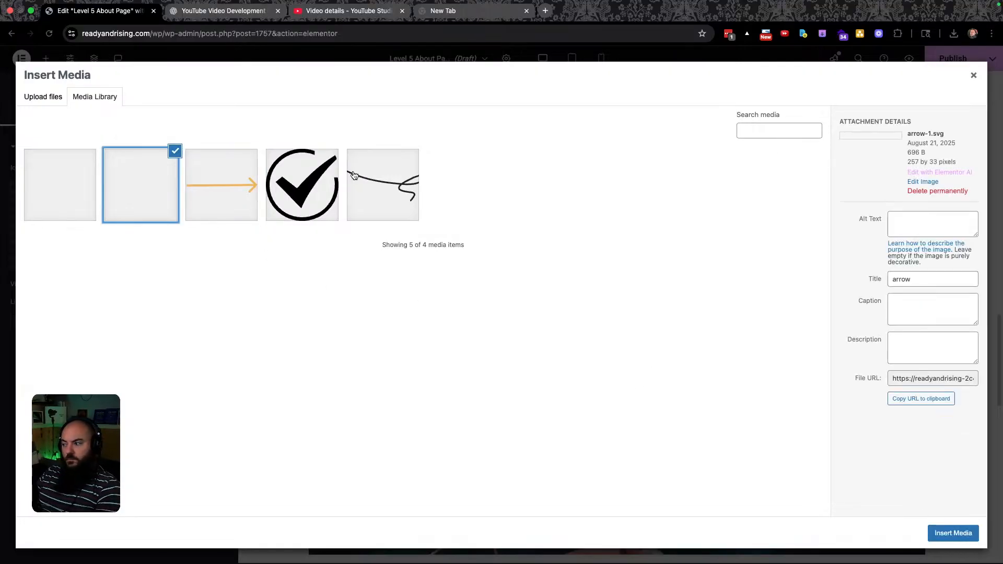
pyautogui.click(932, 192)
pyautogui.click(587, 127)
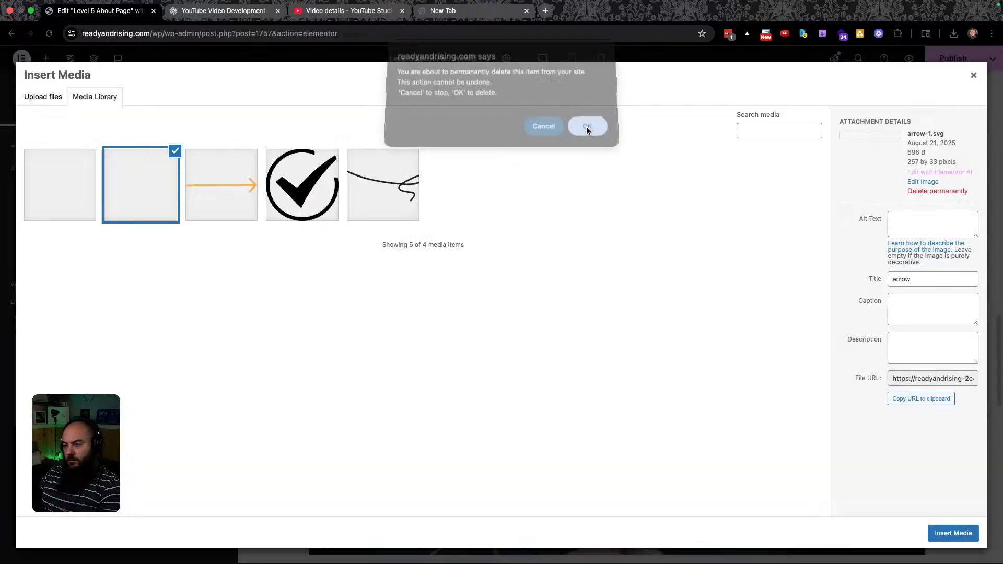
pyautogui.click(58, 172)
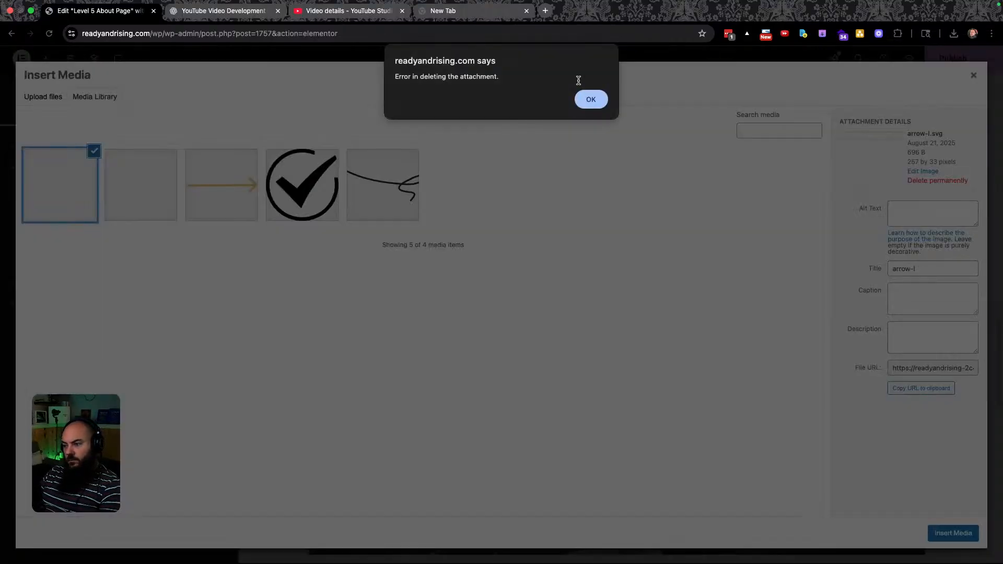
pyautogui.click(600, 104)
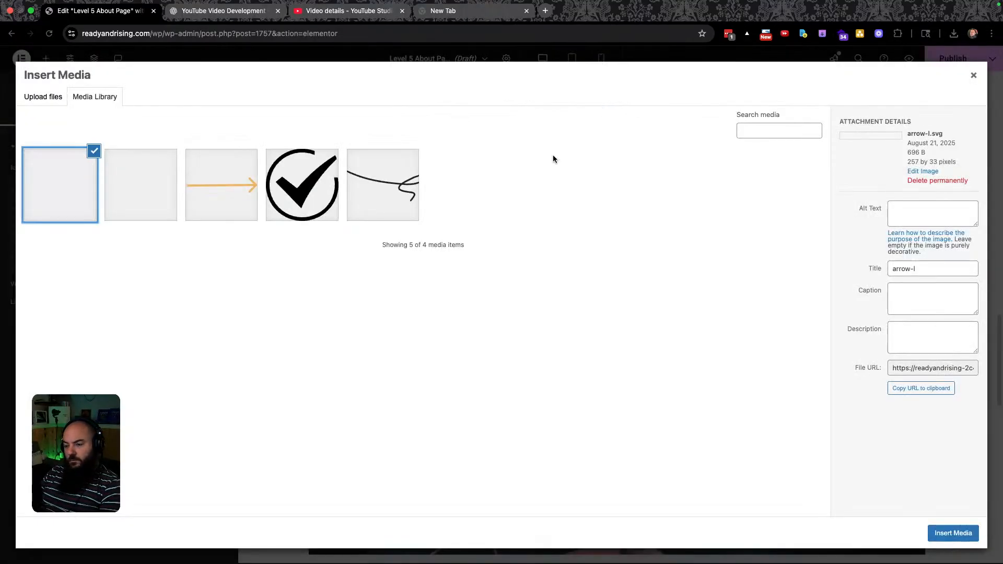
pyautogui.click(947, 181)
pyautogui.click(587, 131)
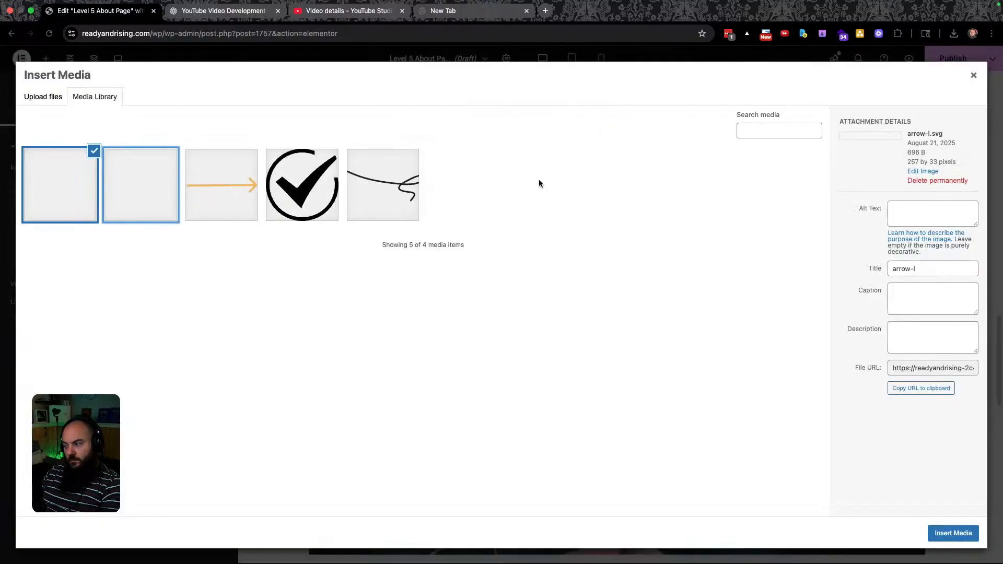
pyautogui.click(130, 184)
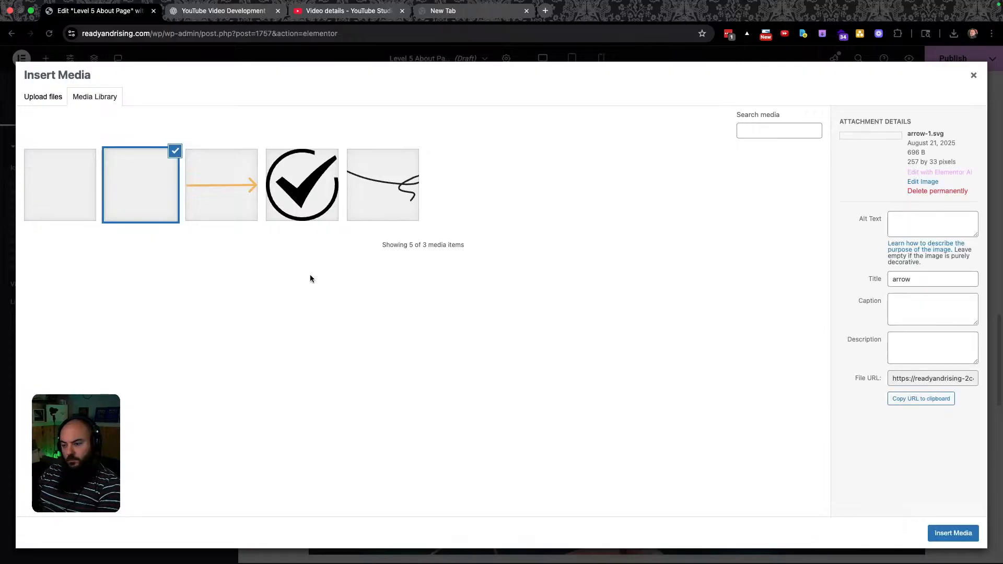
pyautogui.click(237, 193)
# Insert the arrow as the icon, rotate it 180°, size it to 116 px and left-align it.
pyautogui.click(946, 534)
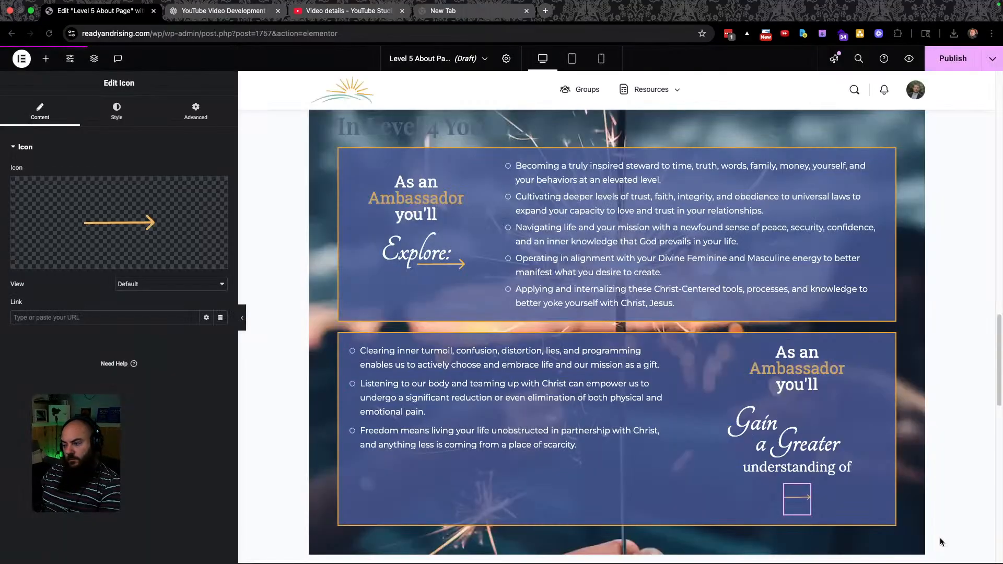
pyautogui.moveTo(124, 250)
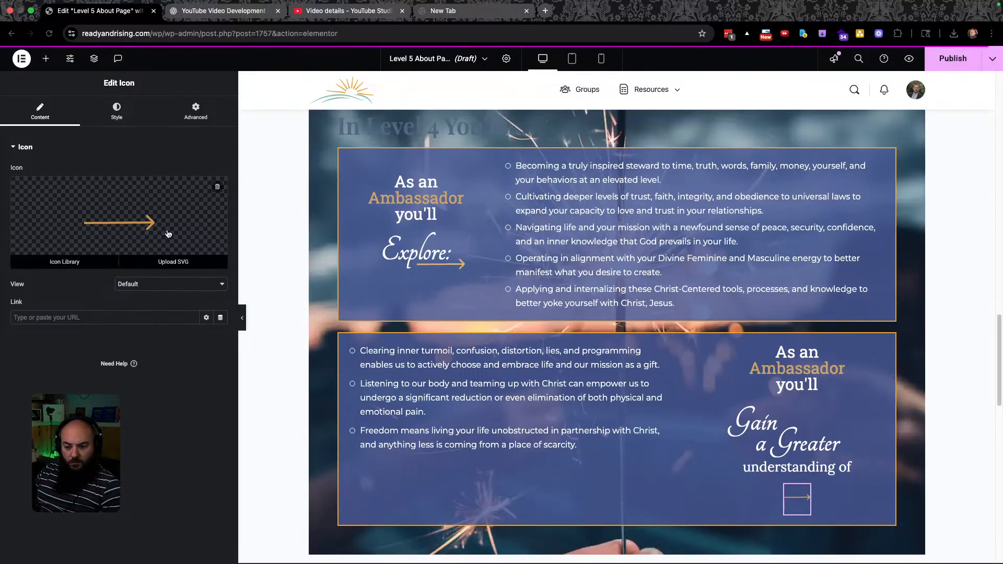
pyautogui.click(111, 111)
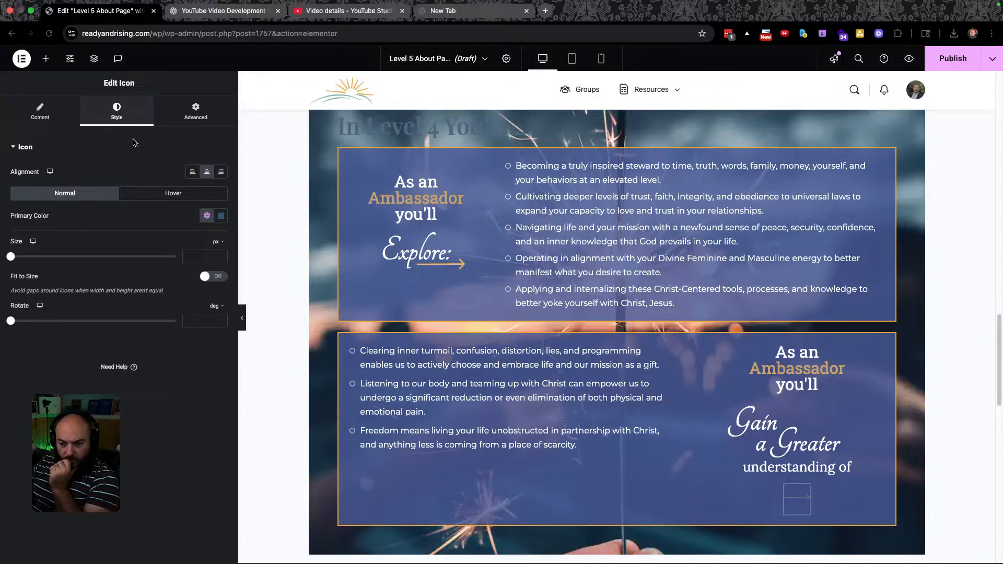
pyautogui.click(199, 321)
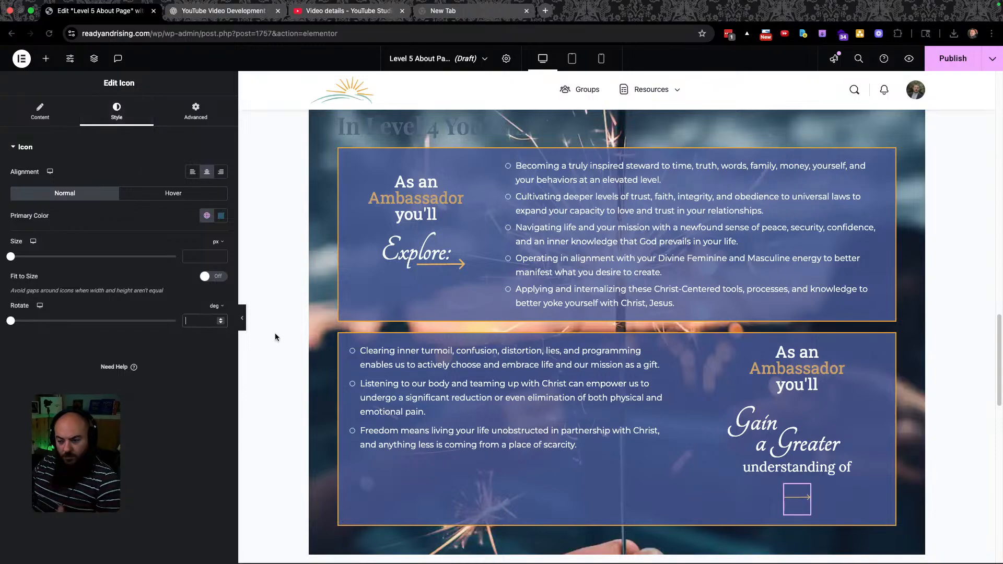
pyautogui.write('180')
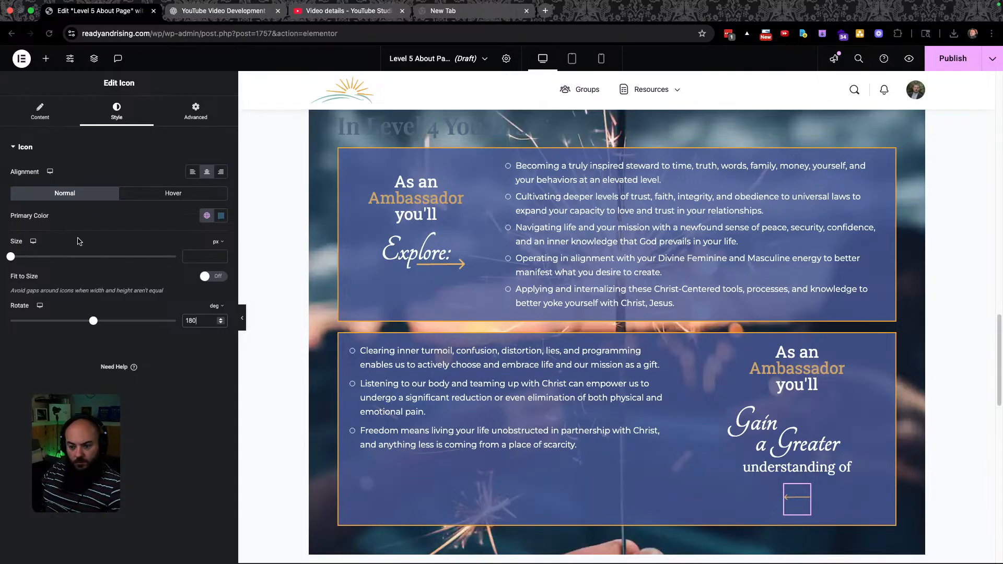
pyautogui.moveTo(10, 257); pyautogui.dragTo(72, 257)
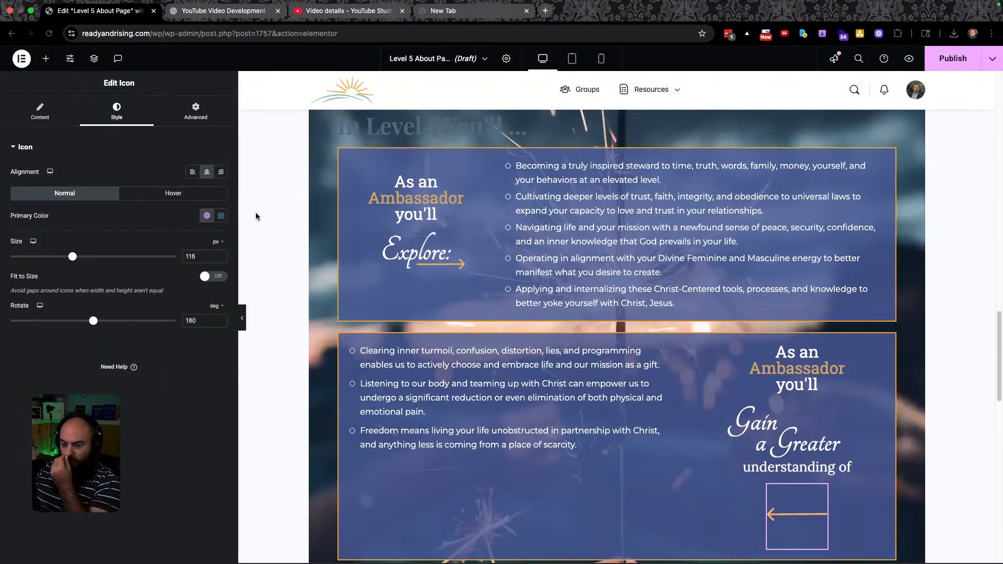
pyautogui.click(192, 173)
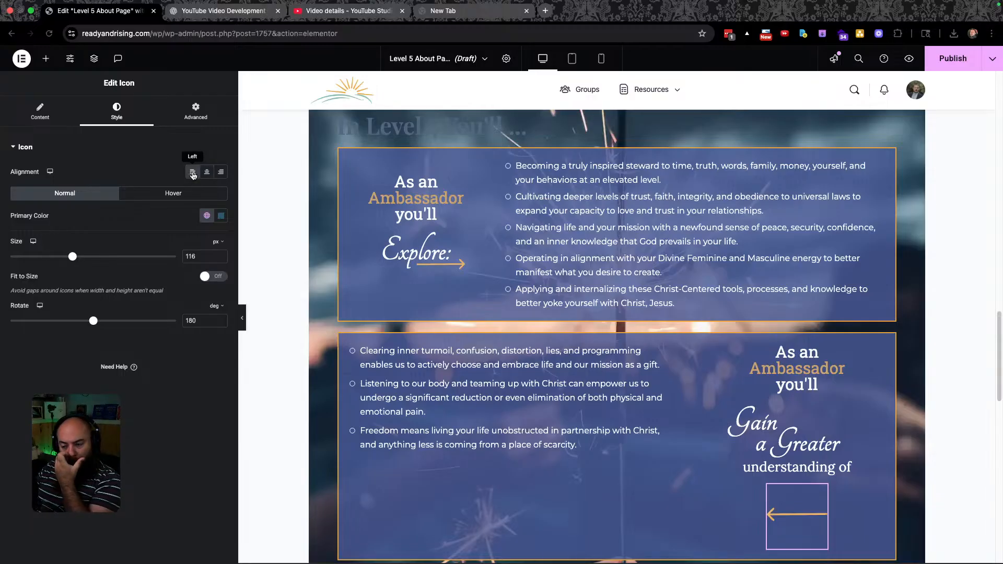
pyautogui.click(45, 118)
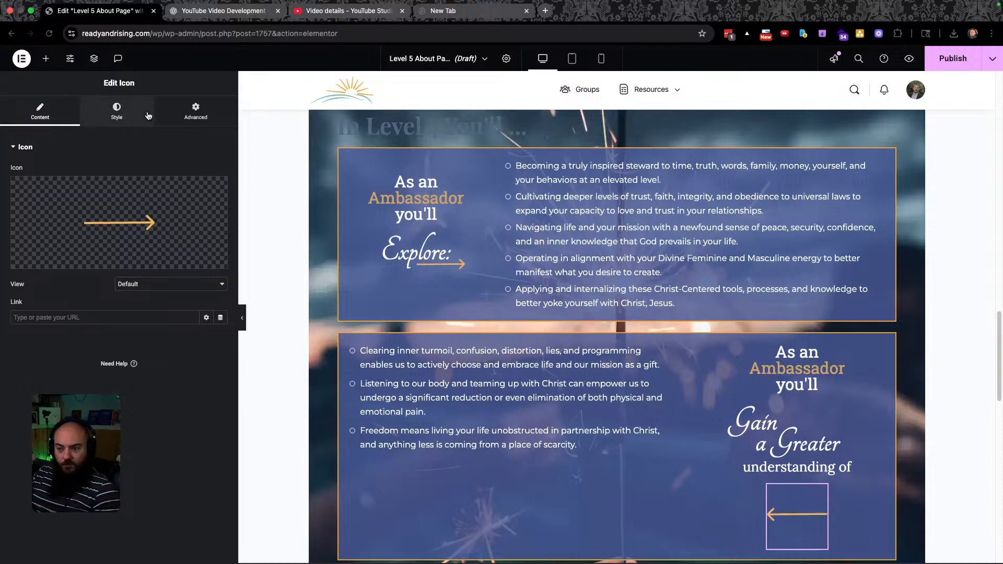
# Raise the arrow icon with a -57 px top margin.
pyautogui.click(194, 112)
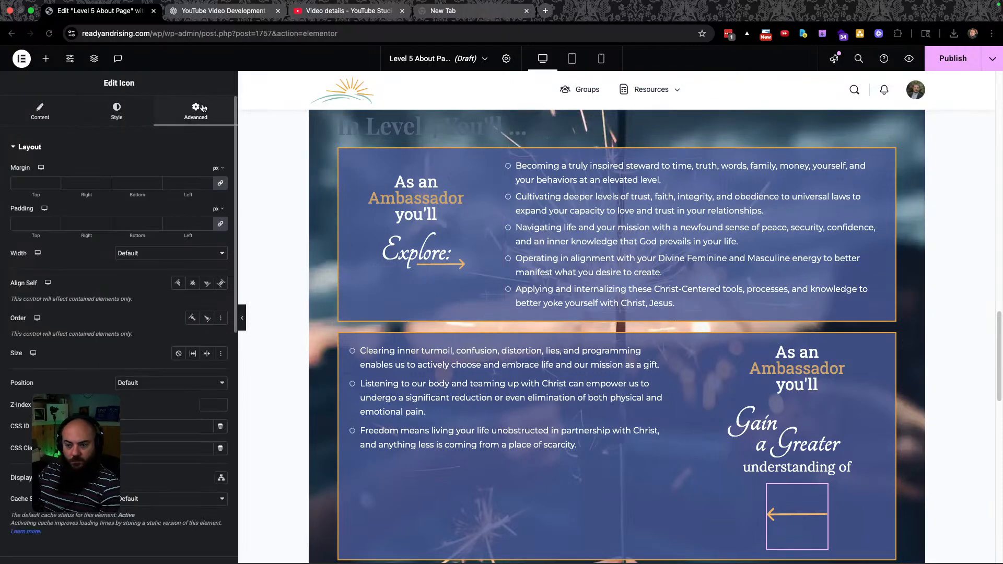
pyautogui.hotkey('ctrl', 'Left')
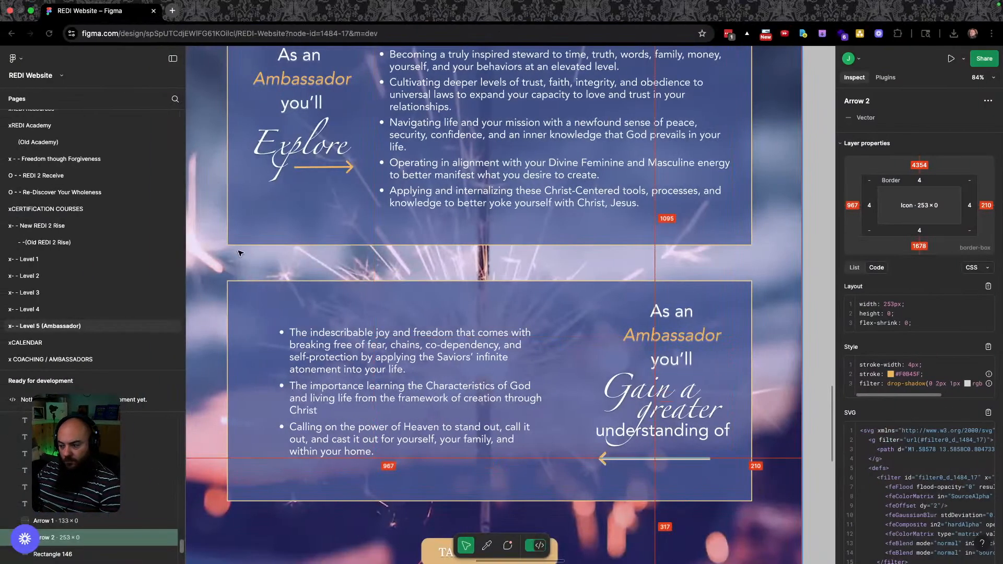
pyautogui.hotkey('ctrl', 'Right')
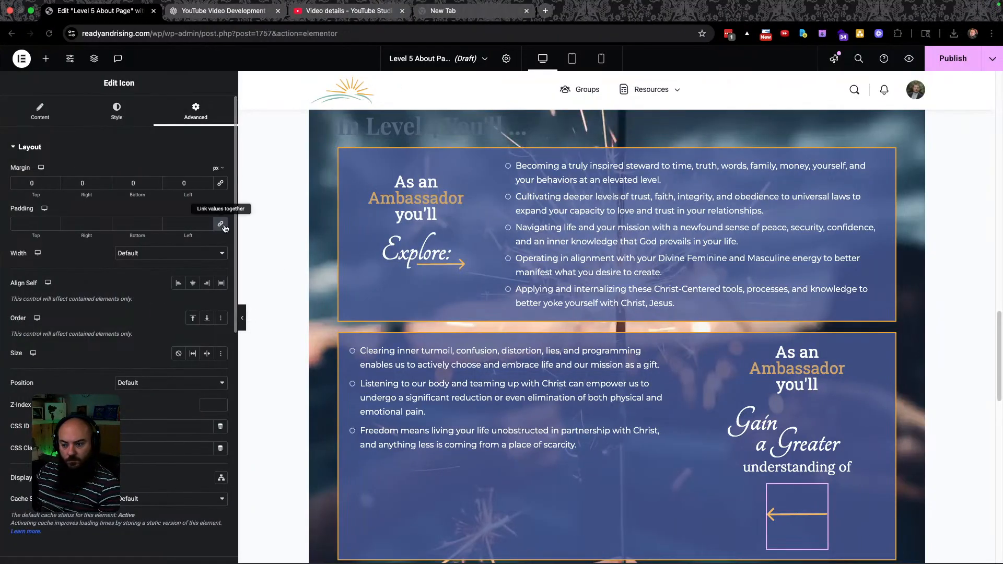
pyautogui.click(46, 186)
pyautogui.write('-4')
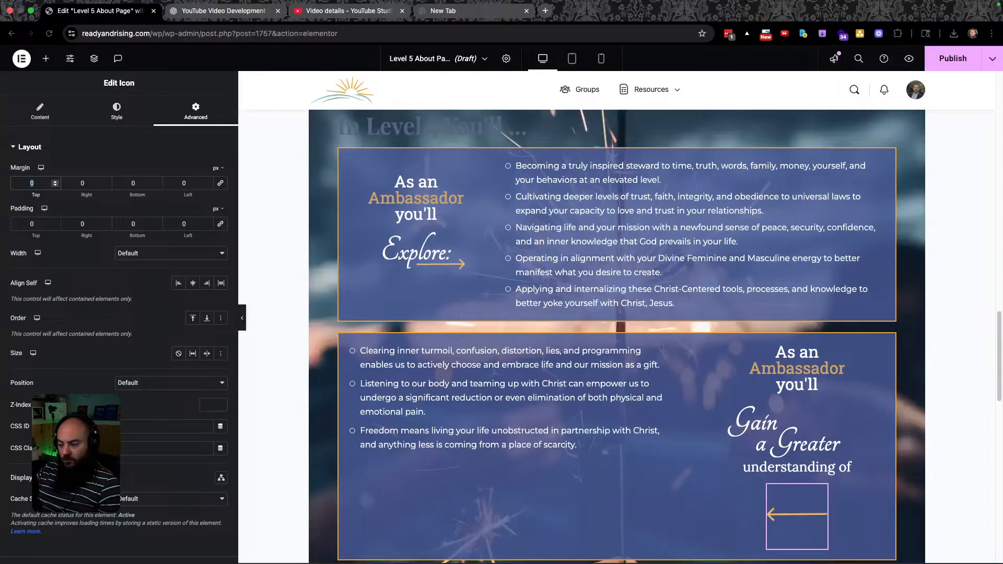
pyautogui.press('Down')
pyautogui.press('Down')
pyautogui.press('Down')
pyautogui.press('Down')
pyautogui.press('Down')
pyautogui.press('Down')
pyautogui.press('Down')
pyautogui.press('Down')
pyautogui.press('Down')
pyautogui.press('Down')
pyautogui.press('Down')
pyautogui.press('Down')
pyautogui.press('Down')
pyautogui.press('Down')
pyautogui.press('Down')
pyautogui.press('Down')
pyautogui.press('Down')
pyautogui.press('Down')
pyautogui.press('Down')
pyautogui.press('Down')
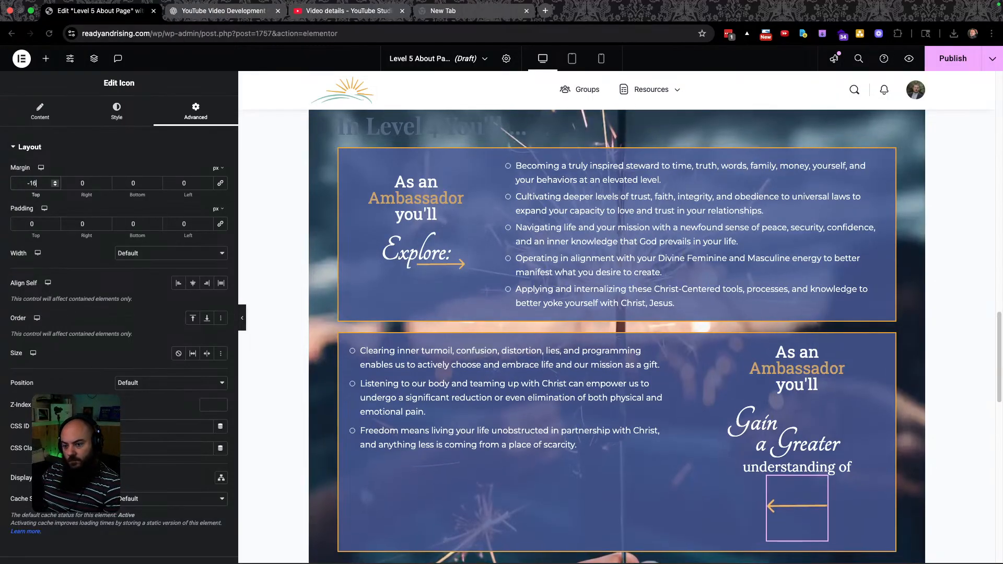
pyautogui.press('Down')
pyautogui.press('Down')
pyautogui.press('Down')
pyautogui.press('Down')
pyautogui.press('Down')
pyautogui.press('Down')
pyautogui.press('Down')
pyautogui.press('Down')
pyautogui.press('Down')
pyautogui.press('Down')
pyautogui.press('Down')
pyautogui.press('Down')
pyautogui.press('Down')
pyautogui.press('Down')
pyautogui.press('Down')
pyautogui.press('Down')
pyautogui.press('Down')
pyautogui.press('Down')
pyautogui.press('Down')
pyautogui.press('Down')
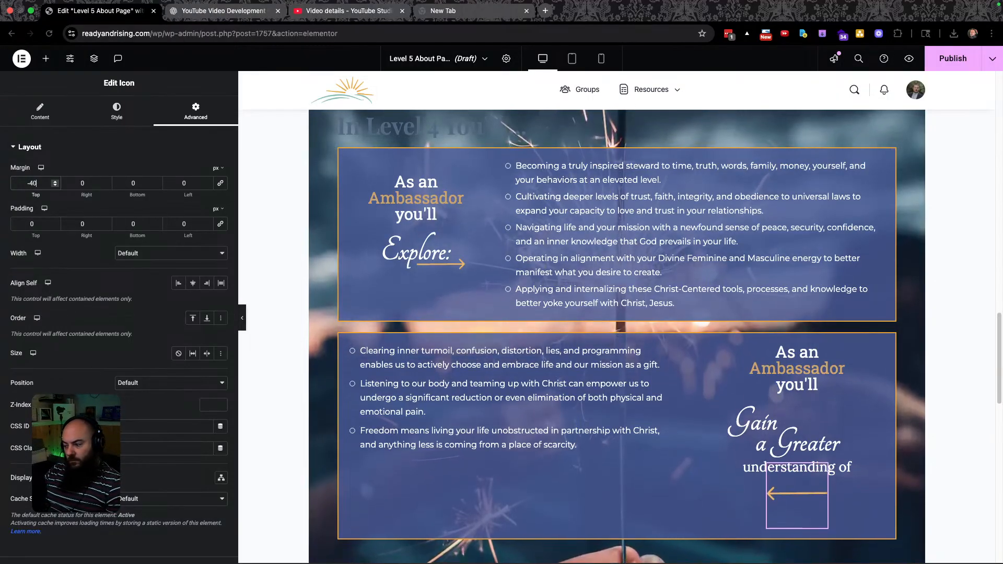
pyautogui.press('Down')
pyautogui.press('Down')
pyautogui.press('Down')
pyautogui.press('Down')
pyautogui.press('Down')
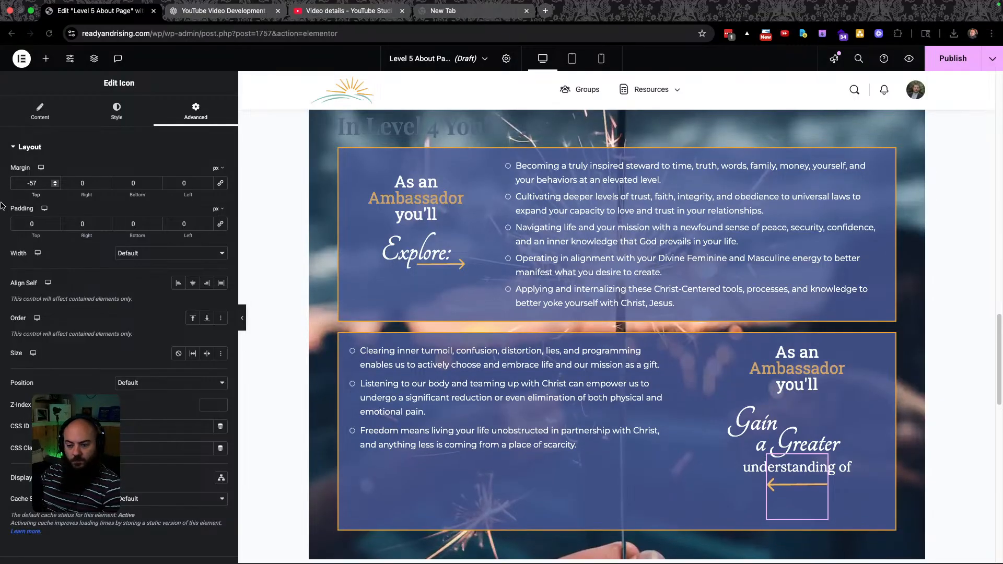
# Shift the arrow left by setting its right padding to 132 px.
pyautogui.doubleClick(96, 225)
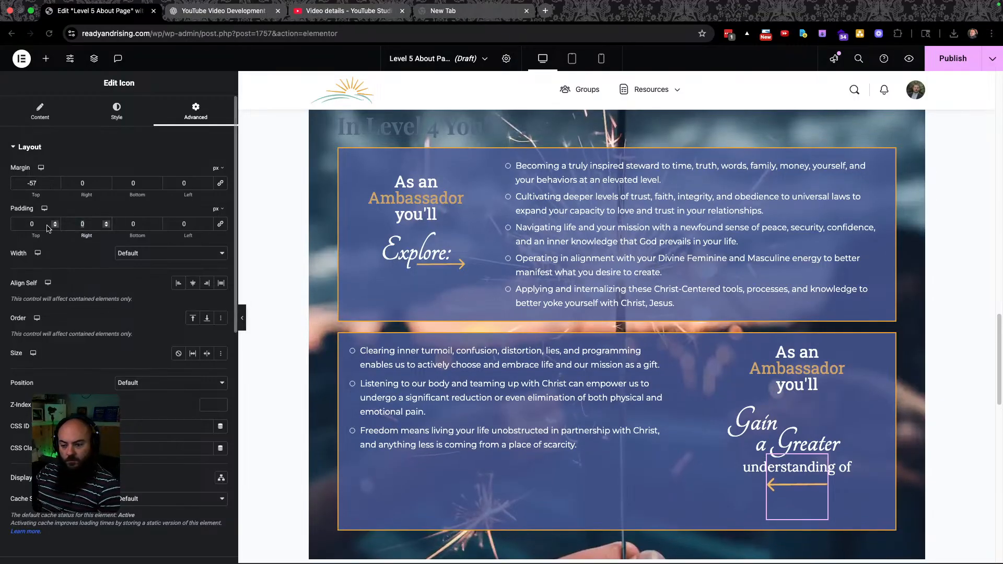
pyautogui.write('26')
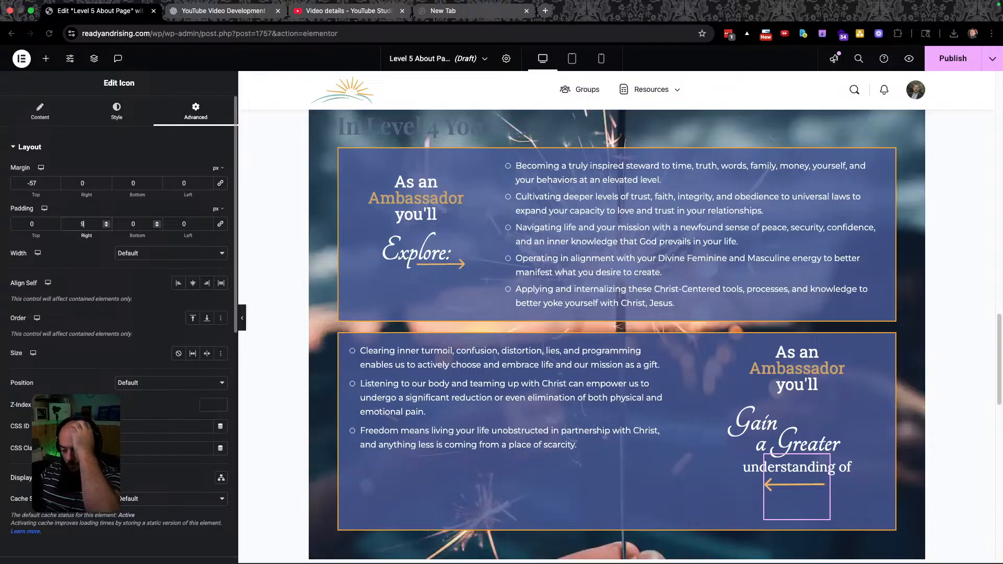
pyautogui.press('Up')
pyautogui.press('Up')
pyautogui.press('Up')
pyautogui.press('Up')
pyautogui.press('Up')
pyautogui.press('Up')
pyautogui.press('Up')
pyautogui.press('Up')
pyautogui.press('Up')
pyautogui.press('Up')
pyautogui.press('Up')
pyautogui.press('Up')
pyautogui.press('Up')
pyautogui.press('Up')
pyautogui.press('Up')
pyautogui.press('Up')
pyautogui.press('Up')
pyautogui.press('Up')
pyautogui.press('Up')
pyautogui.press('Up')
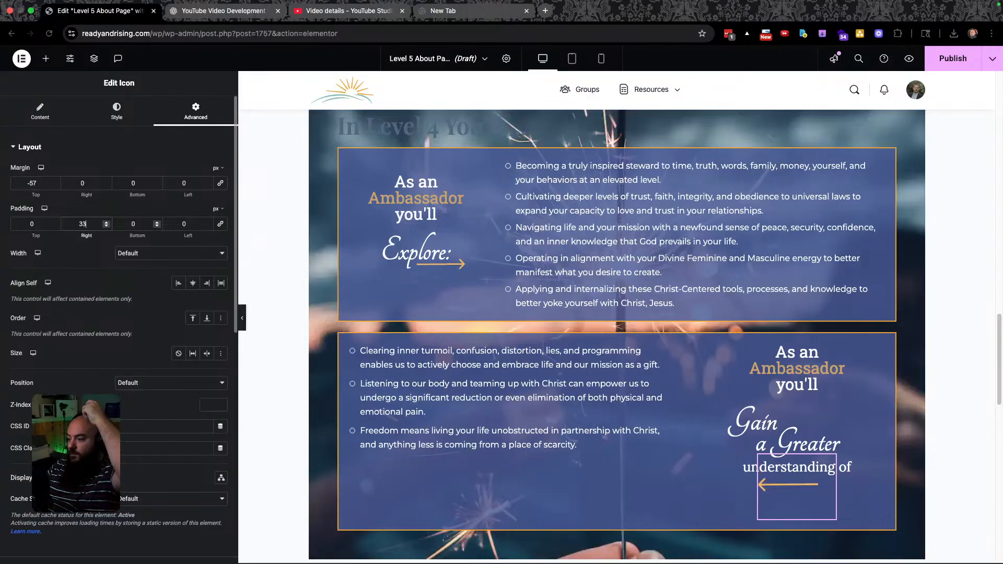
pyautogui.press('Up')
pyautogui.press('Up')
pyautogui.press('Up')
pyautogui.press('Up')
pyautogui.press('Up')
pyautogui.press('Up')
pyautogui.press('Up')
pyautogui.press('Up')
pyautogui.press('Up')
pyautogui.press('Up')
pyautogui.press('Up')
pyautogui.press('Up')
pyautogui.press('Up')
pyautogui.press('Up')
pyautogui.press('Up')
pyautogui.press('Up')
pyautogui.press('Up')
pyautogui.press('Up')
pyautogui.press('Up')
pyautogui.press('Up')
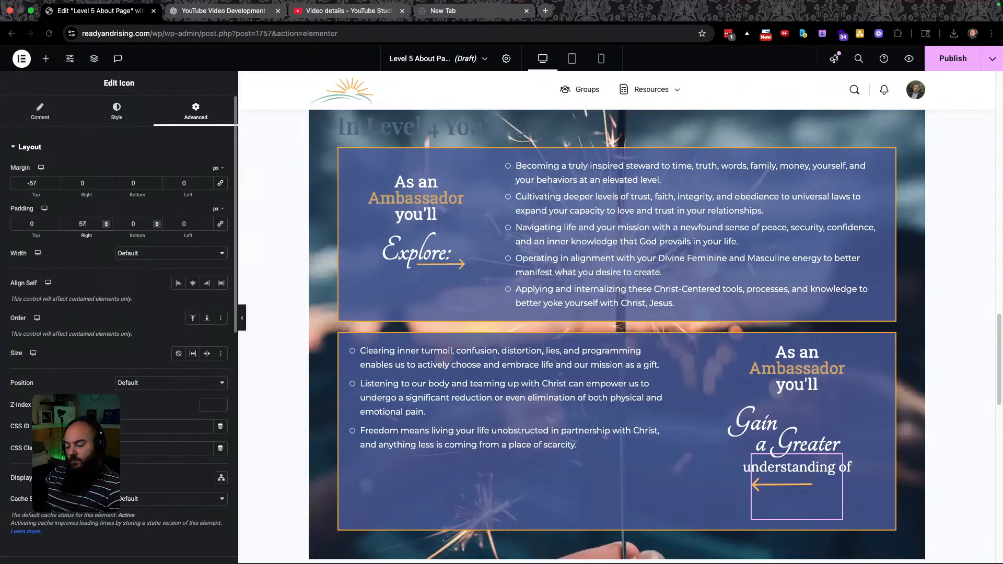
pyautogui.press('Up')
pyautogui.press('Up')
pyautogui.press('Up')
pyautogui.press('Up')
pyautogui.press('Up')
pyautogui.press('Up')
pyautogui.press('Up')
pyautogui.press('Up')
pyautogui.press('Up')
pyautogui.press('Up')
pyautogui.press('Up')
pyautogui.press('Up')
pyautogui.press('Up')
pyautogui.press('Up')
pyautogui.press('Up')
pyautogui.press('Up')
pyautogui.press('Up')
pyautogui.press('Up')
pyautogui.press('Up')
pyautogui.press('Up')
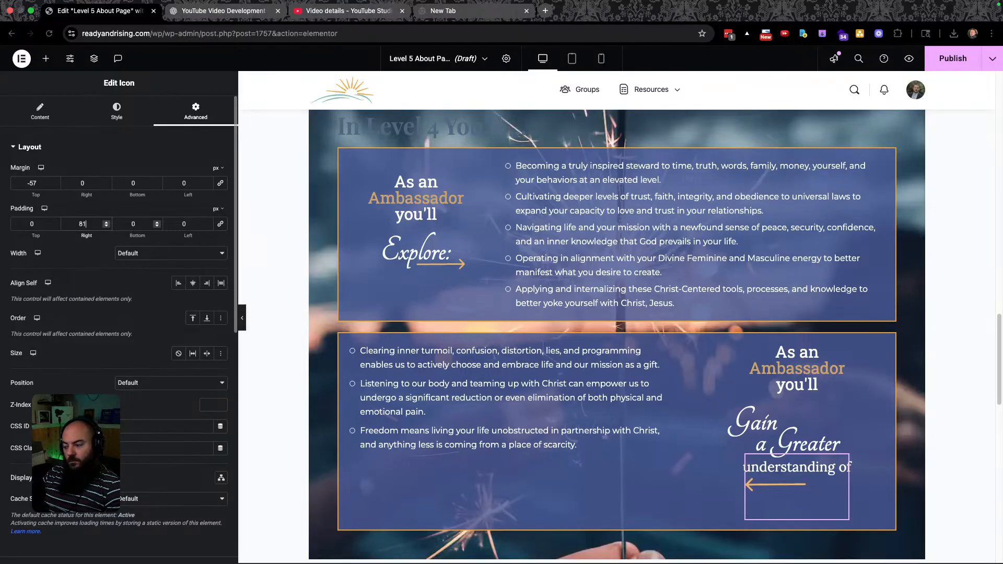
pyautogui.press('Up')
pyautogui.press('Up')
pyautogui.press('Up')
pyautogui.press('Up')
pyautogui.press('Up')
pyautogui.press('Up')
pyautogui.press('Up')
pyautogui.press('Up')
pyautogui.press('Up')
pyautogui.press('Up')
pyautogui.press('Up')
pyautogui.press('Up')
pyautogui.press('Up')
pyautogui.press('Up')
pyautogui.press('Up')
pyautogui.press('Up')
pyautogui.press('Up')
pyautogui.press('Up')
pyautogui.press('Up')
pyautogui.press('Up')
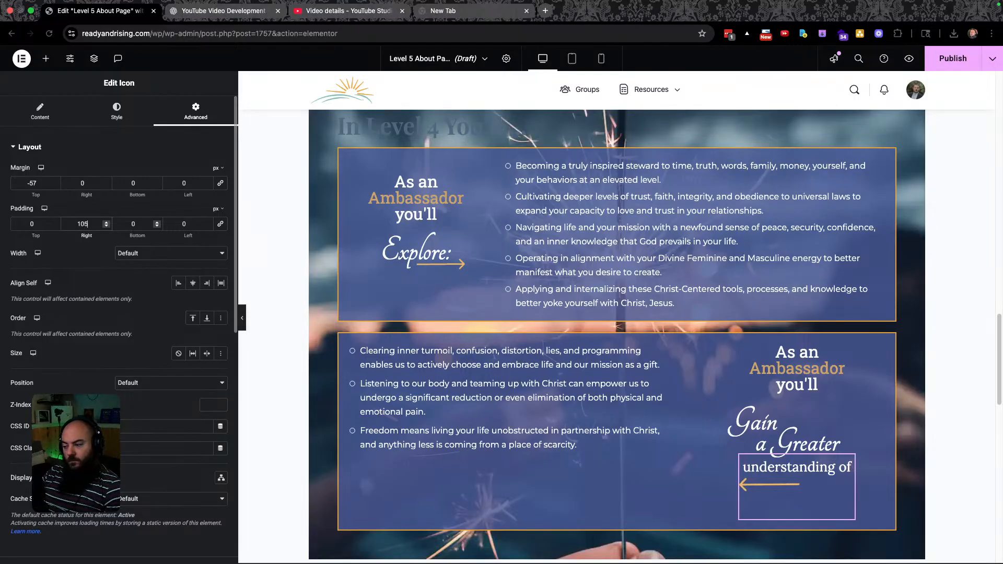
pyautogui.press('Up')
pyautogui.press('Up')
pyautogui.press('Up')
pyautogui.press('Up')
pyautogui.press('Up')
pyautogui.press('Up')
pyautogui.press('Up')
pyautogui.press('Up')
pyautogui.press('Up')
pyautogui.press('Up')
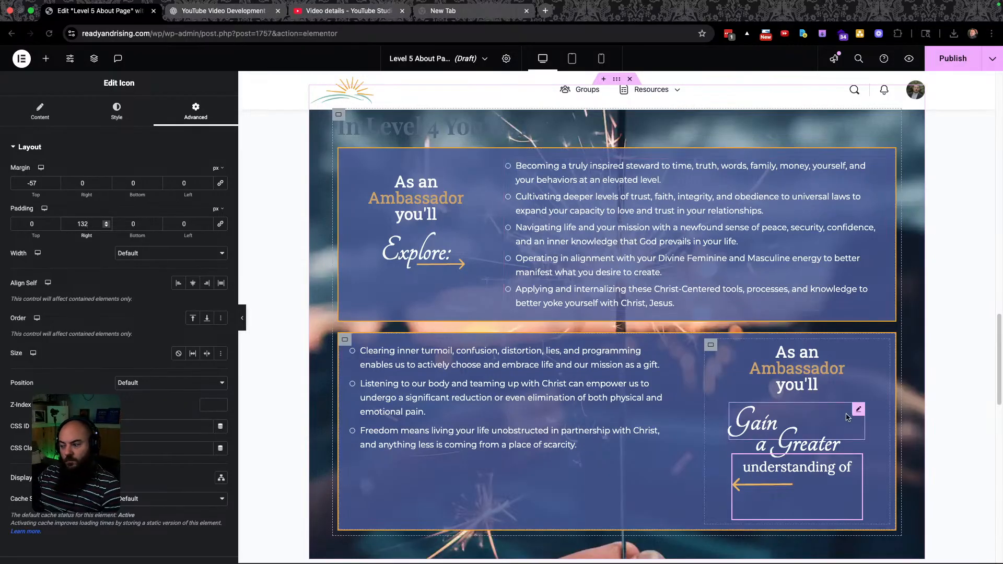
# Give the lower box's container 25 px of top padding.
pyautogui.click(711, 346)
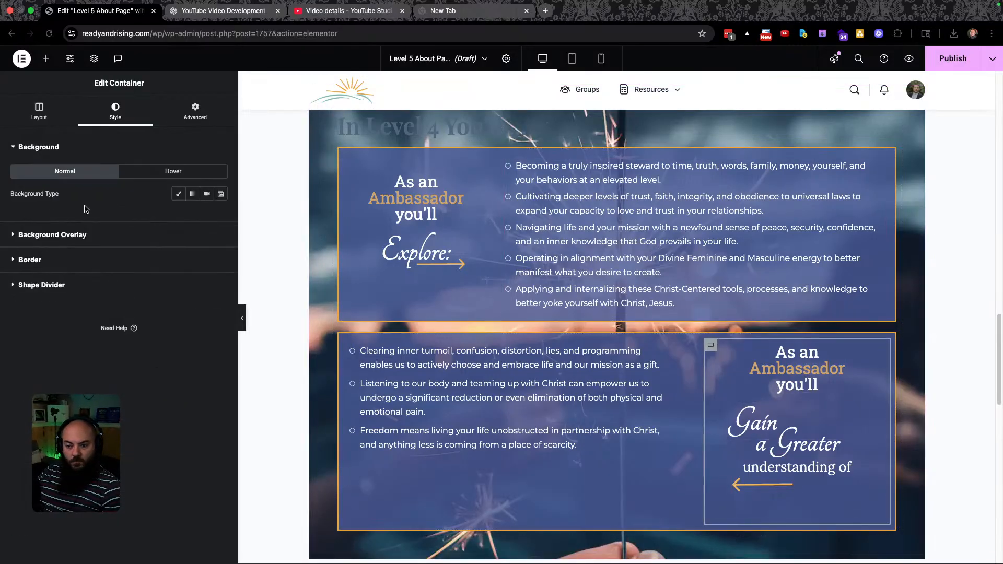
pyautogui.click(39, 110)
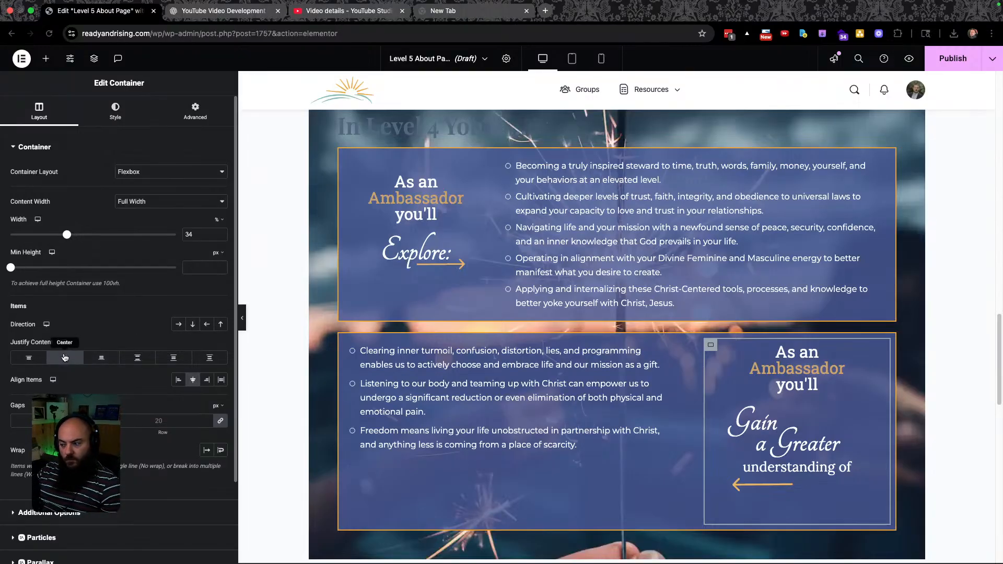
pyautogui.click(195, 110)
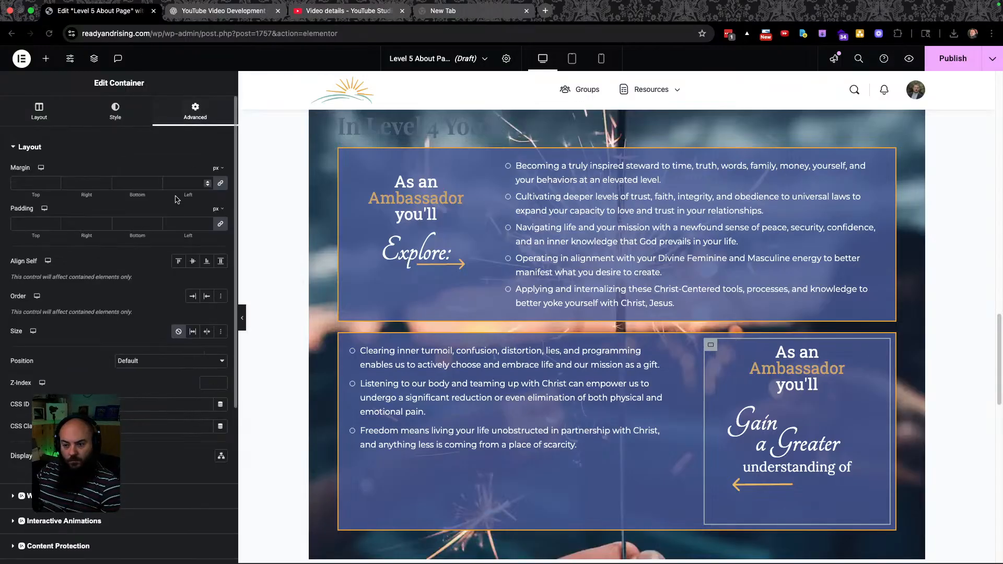
pyautogui.click(220, 223)
pyautogui.click(32, 224)
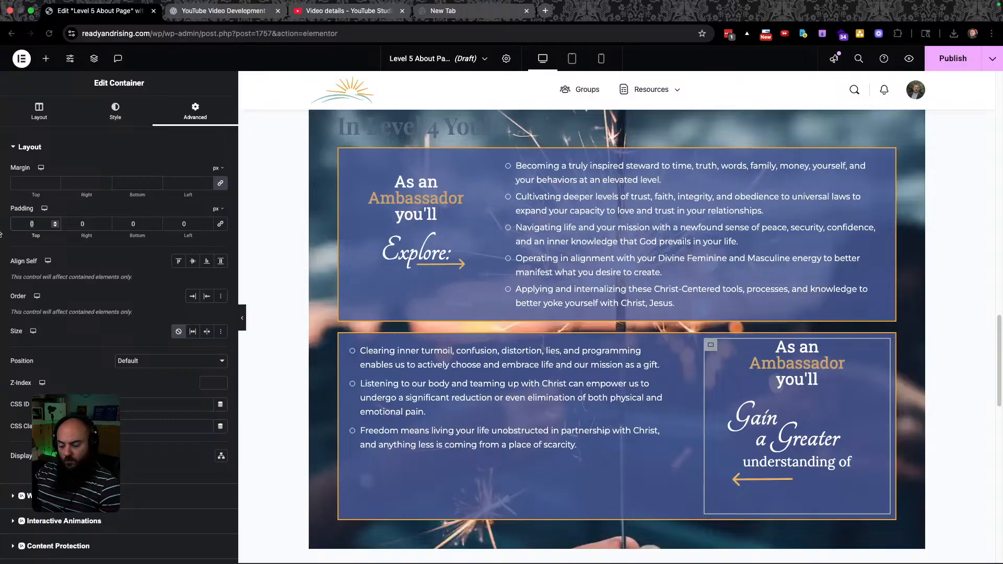
pyautogui.write('25')
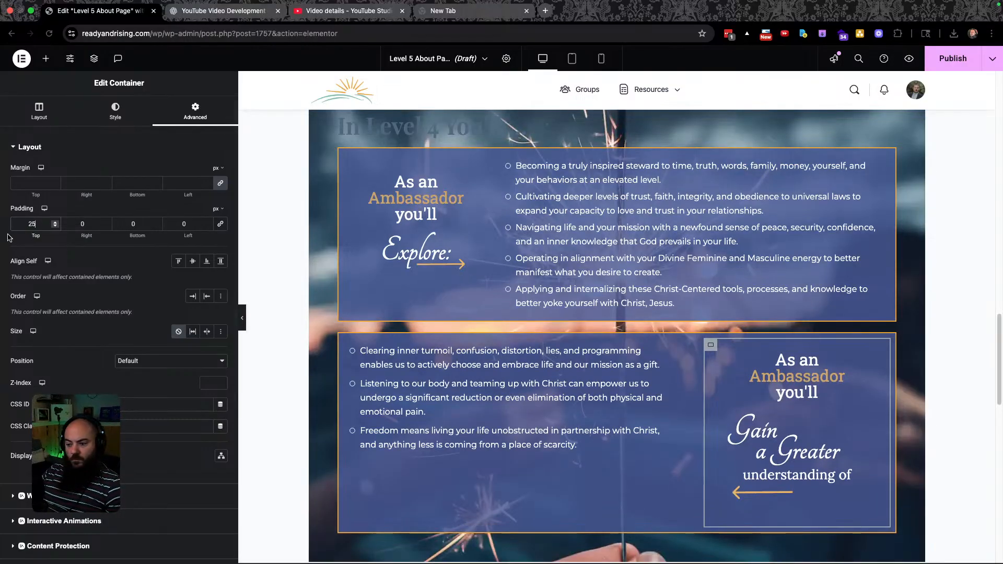
pyautogui.click(345, 340)
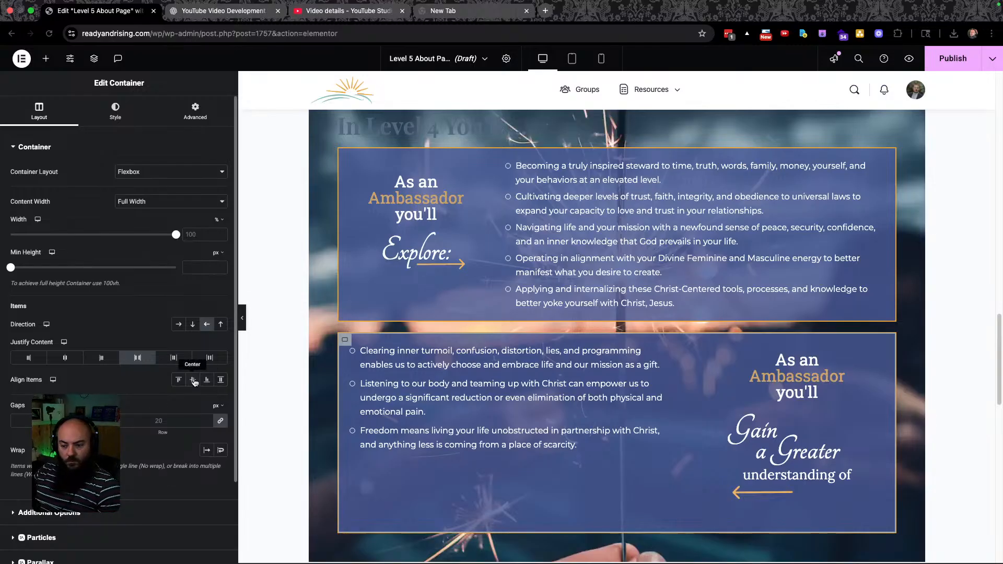
# Set Align Items to Center for the bullet list and copy the first bullet text from Figma.
pyautogui.click(193, 381)
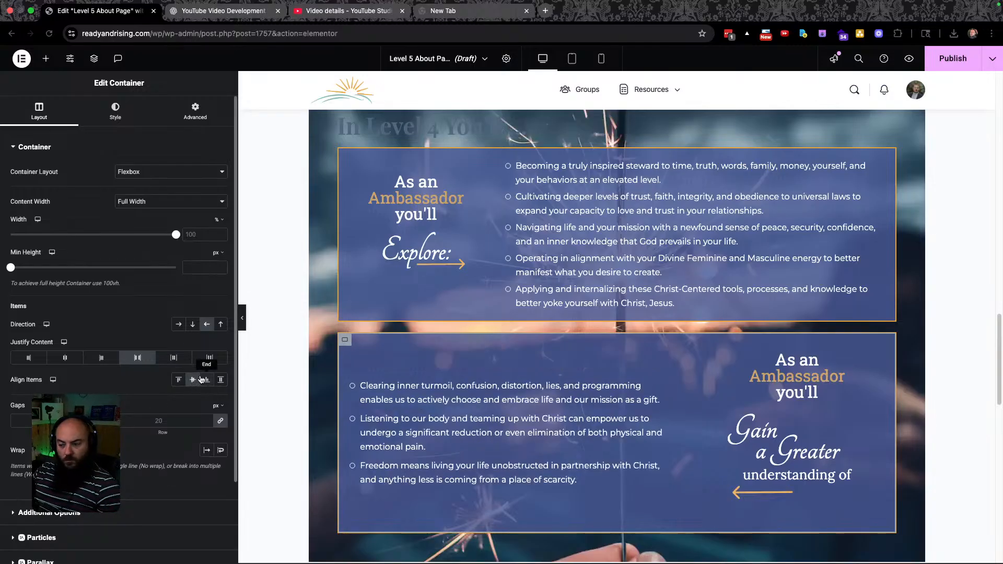
pyautogui.hotkey('ctrl', 'Left')
pyautogui.hotkey('ctrl', 'Right')
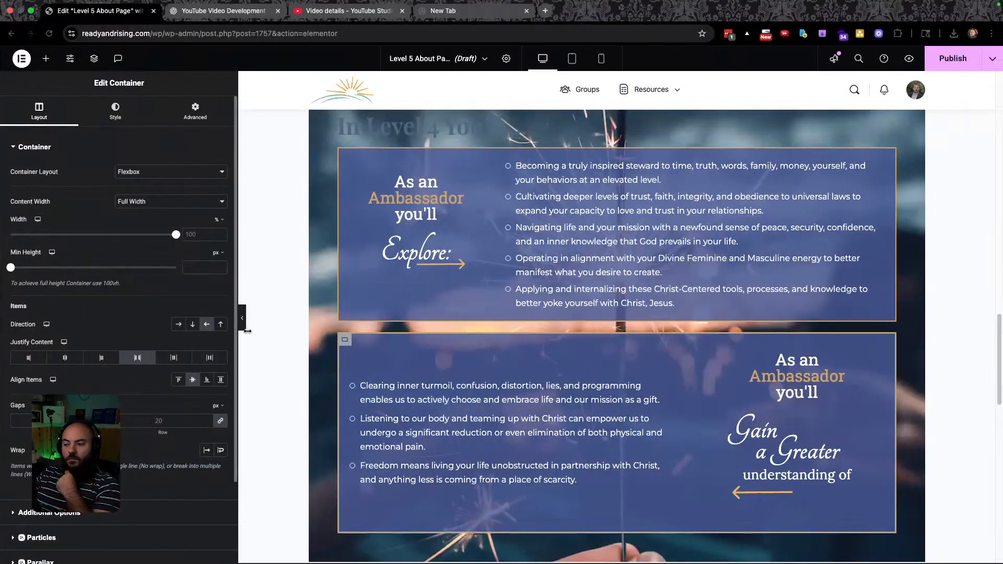
pyautogui.hotkey('ctrl', 'Left')
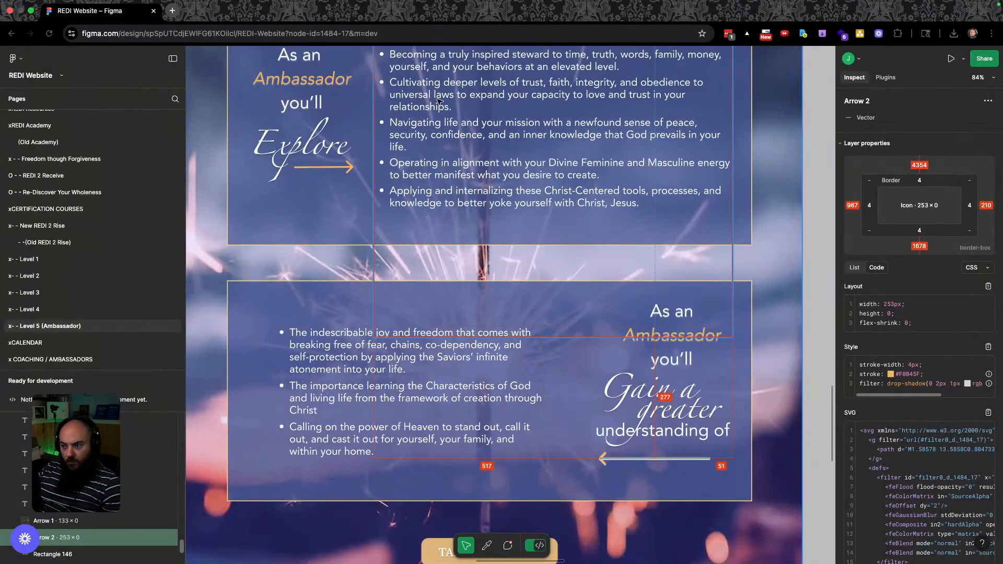
pyautogui.click(328, 338)
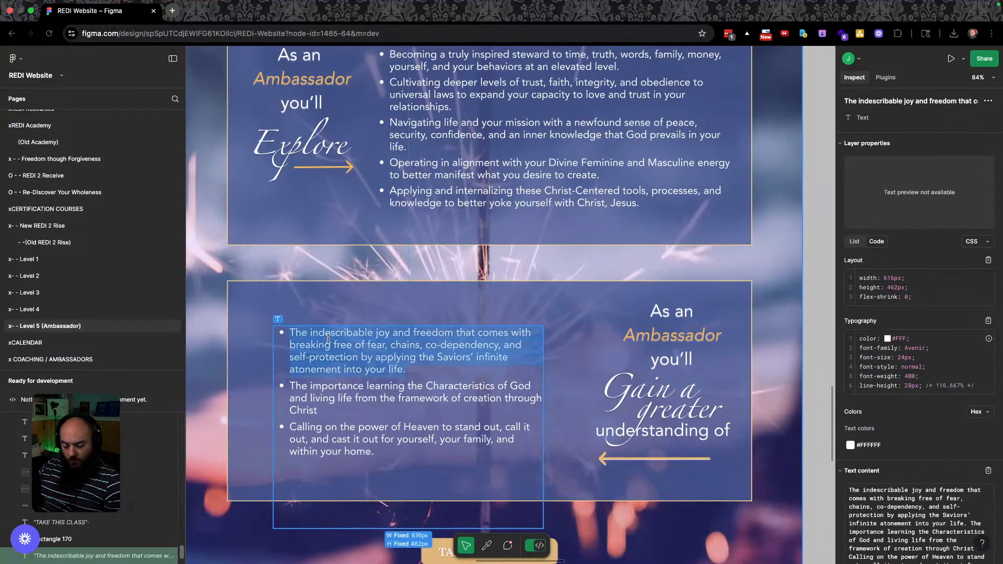
pyautogui.hotkey('ctrl', 'Right')
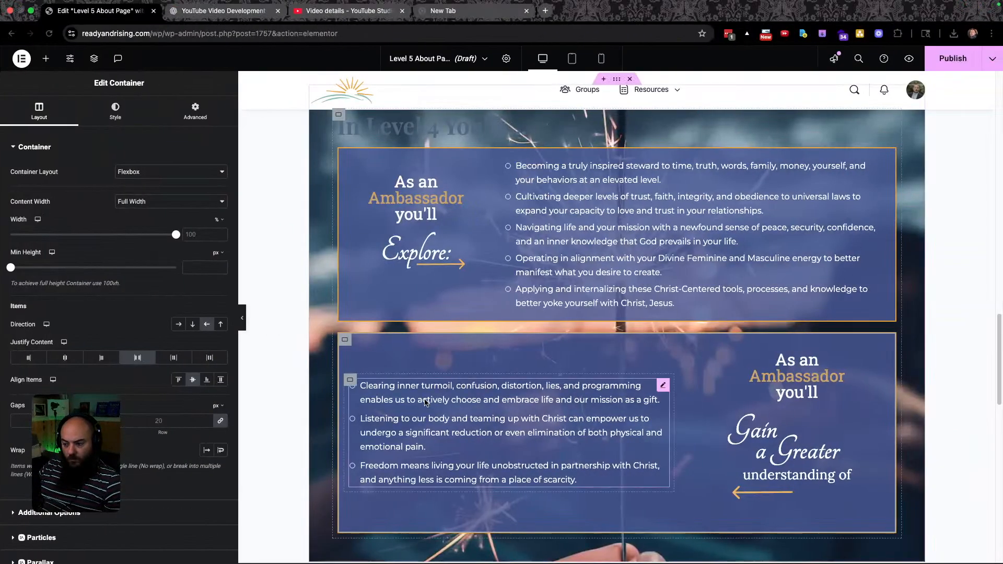
# Paste the design's text over the lower box's first and second bullets.
pyautogui.click(426, 402)
pyautogui.tripleClick(425, 402)
pyautogui.write("The indescribable joy and freedom that comes with breaking free of fear, chains, co-dependency, and self-protection by applying the Saviors' infinite atonement into your life.")
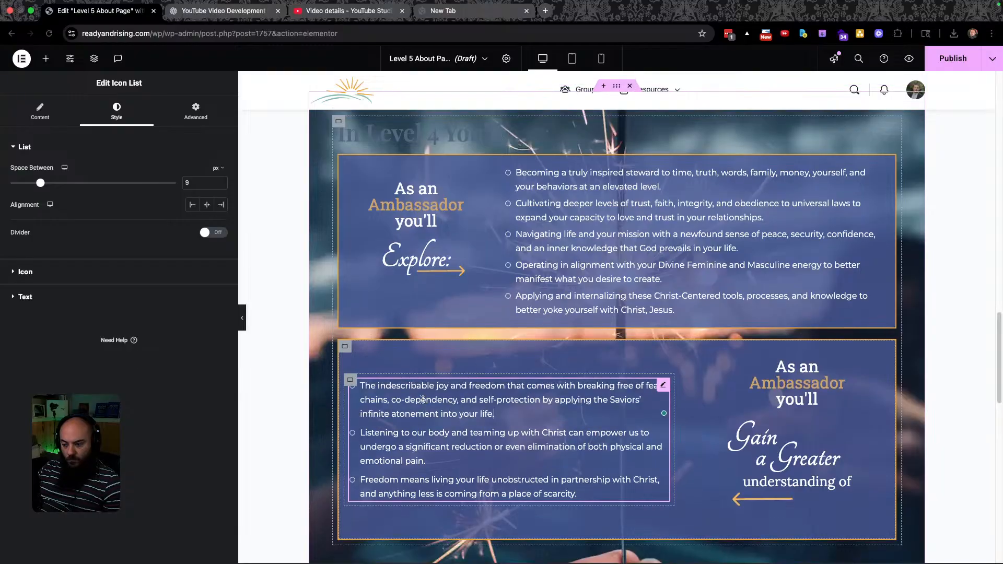
pyautogui.hotkey('ctrl', 'Left')
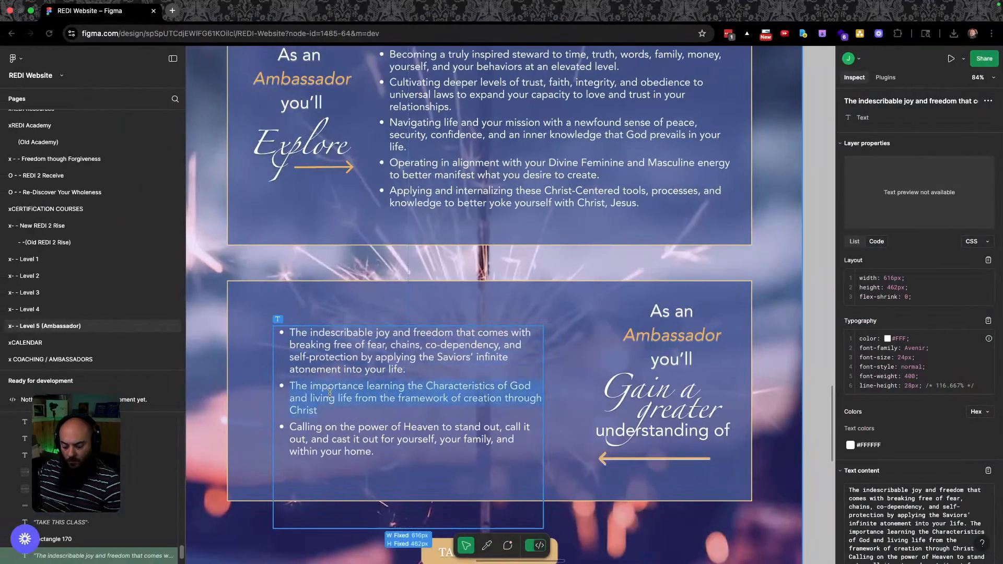
pyautogui.hotkey('ctrl', 'Right')
pyautogui.doubleClick(436, 446)
pyautogui.tripleClick(436, 445)
pyautogui.write('The importance learning the Characteristics of God and living life from the framework of creation through Christ')
pyautogui.hotkey('ctrl', 'Left')
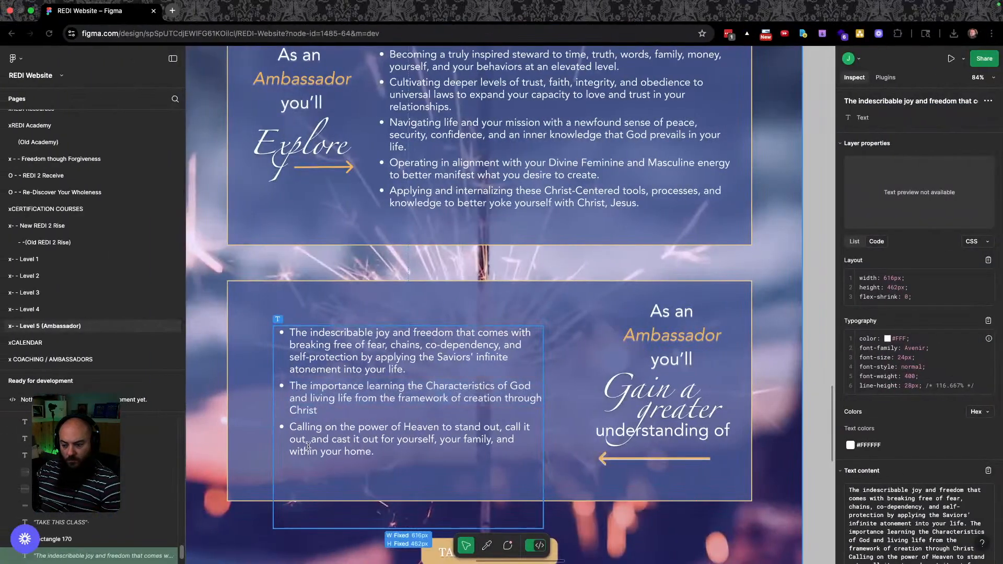
pyautogui.hotkey('ctrl', 'Right')
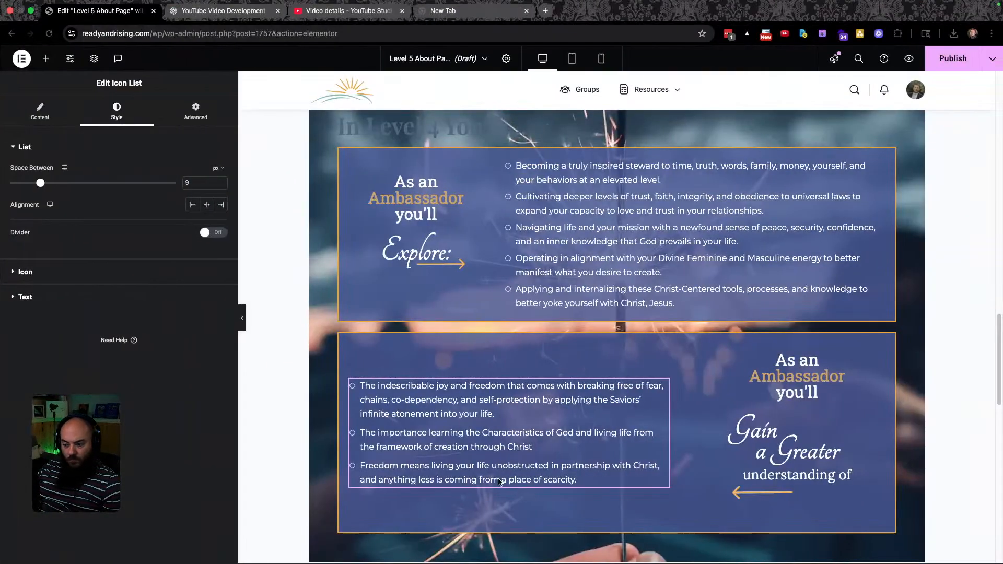
# Paste the third bullet text, ending 'Calling on the power of Heaven…', and select the container.
pyautogui.tripleClick(459, 481)
pyautogui.write('Calling on the power of Heaven to stand out, call it out, and cast it out for yourself, your family, and within your home.')
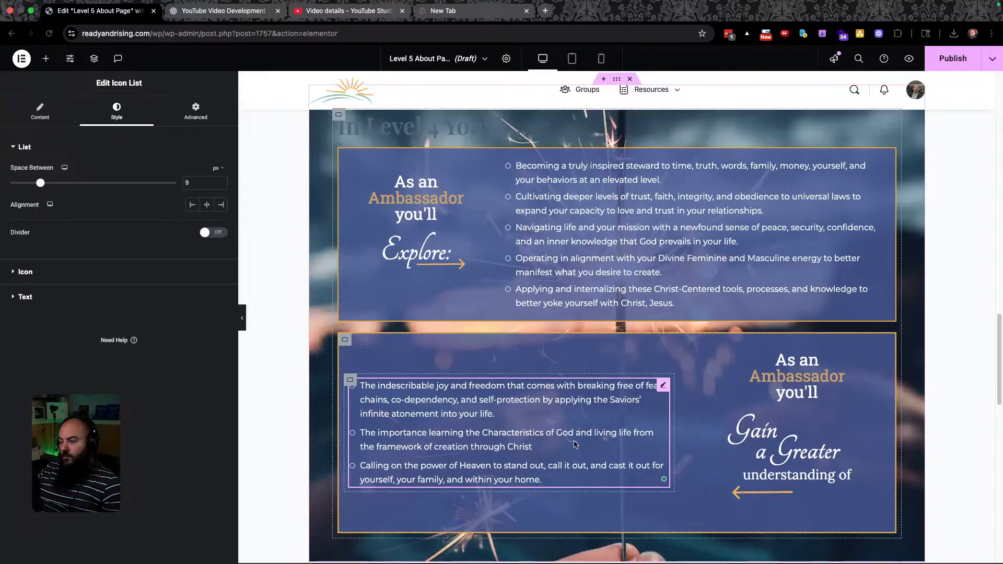
pyautogui.hotkey('ctrl', 'Left')
pyautogui.scroll(-4, 489, 429)
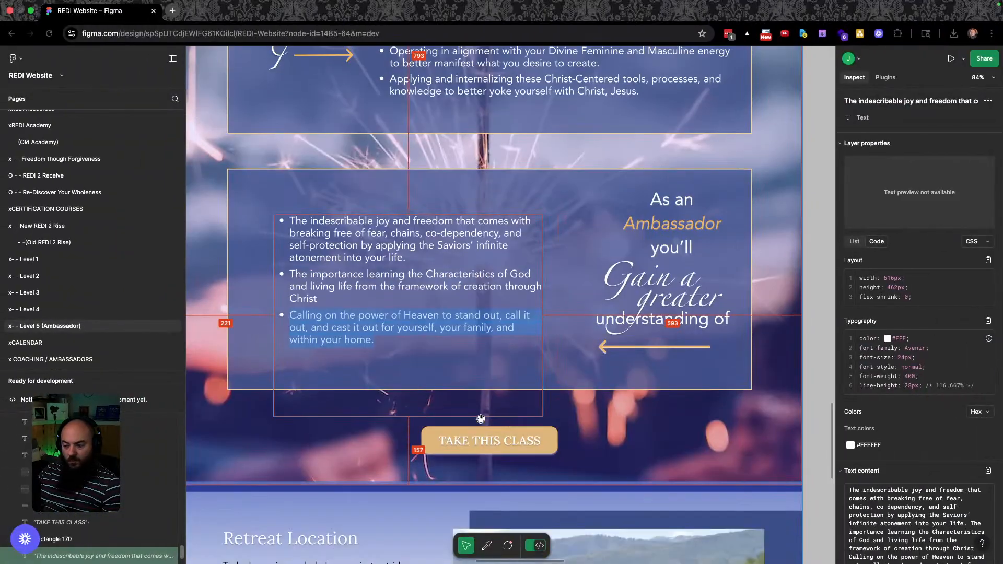
pyautogui.scroll(6, 486, 423)
pyautogui.scroll(-5, 481, 417)
pyautogui.hotkey('ctrl', 'Right')
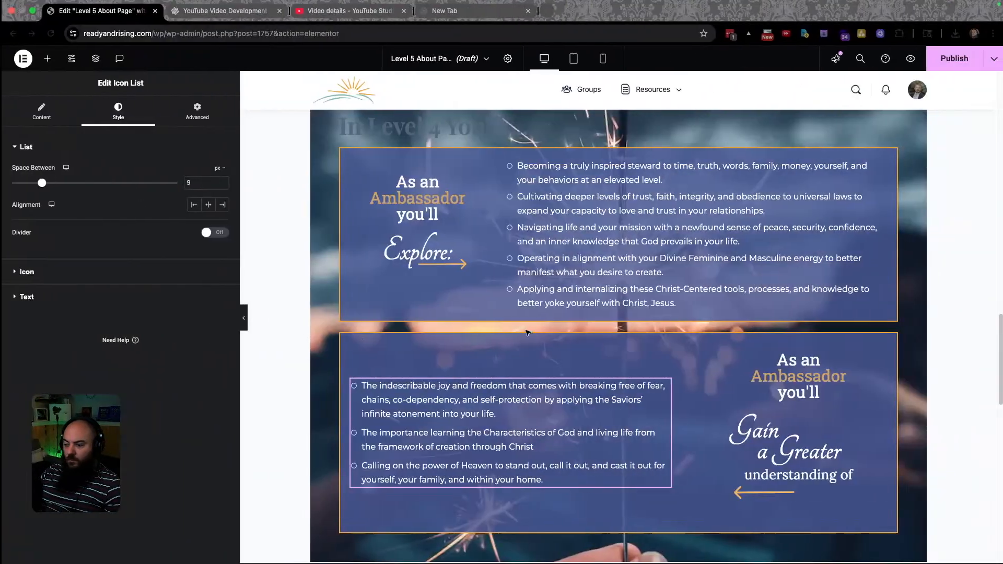
pyautogui.scroll(2, 675, 431)
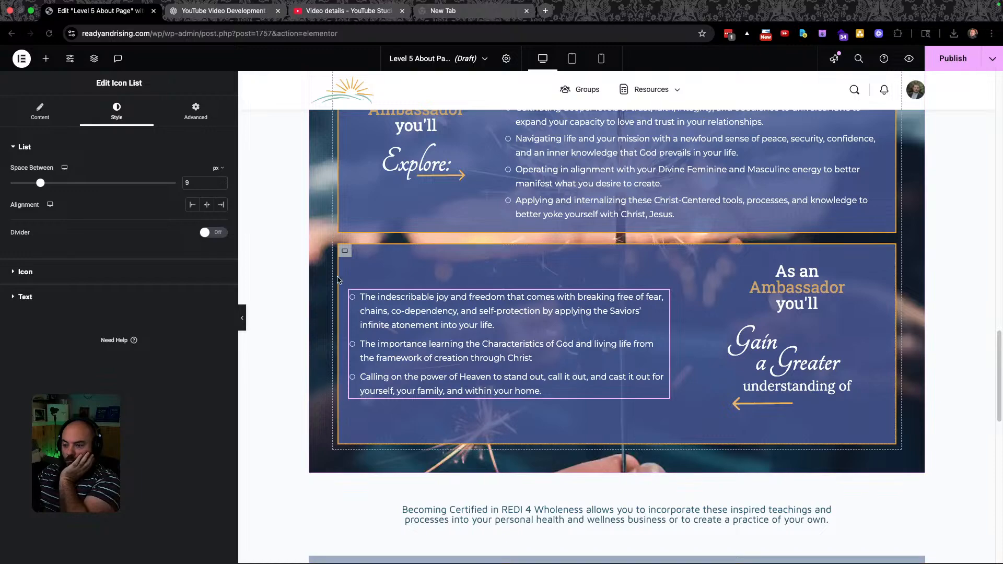
pyautogui.click(345, 253)
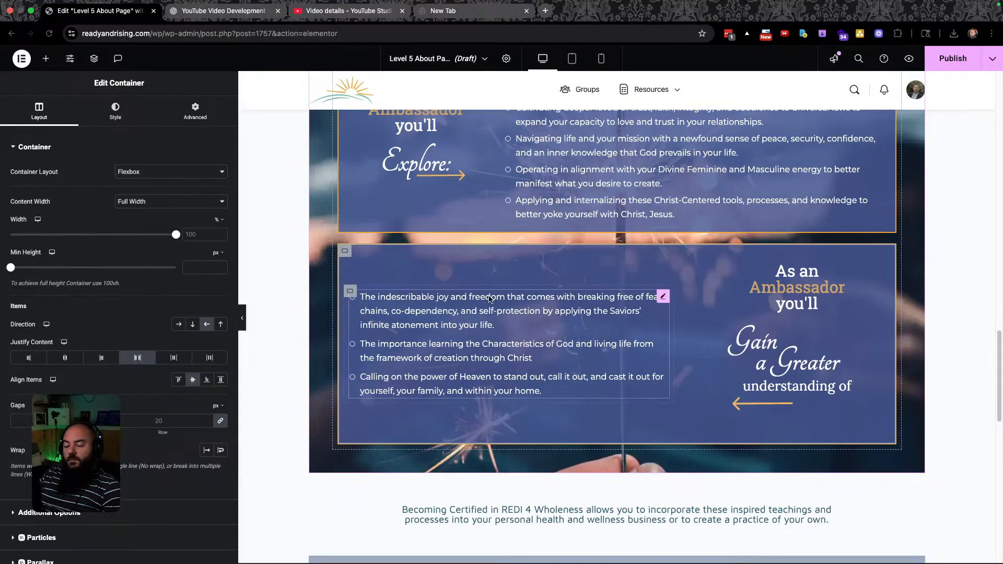
# Move the REGISTER NOW button beneath the lower Ambassador box's bullets.
pyautogui.click(49, 58)
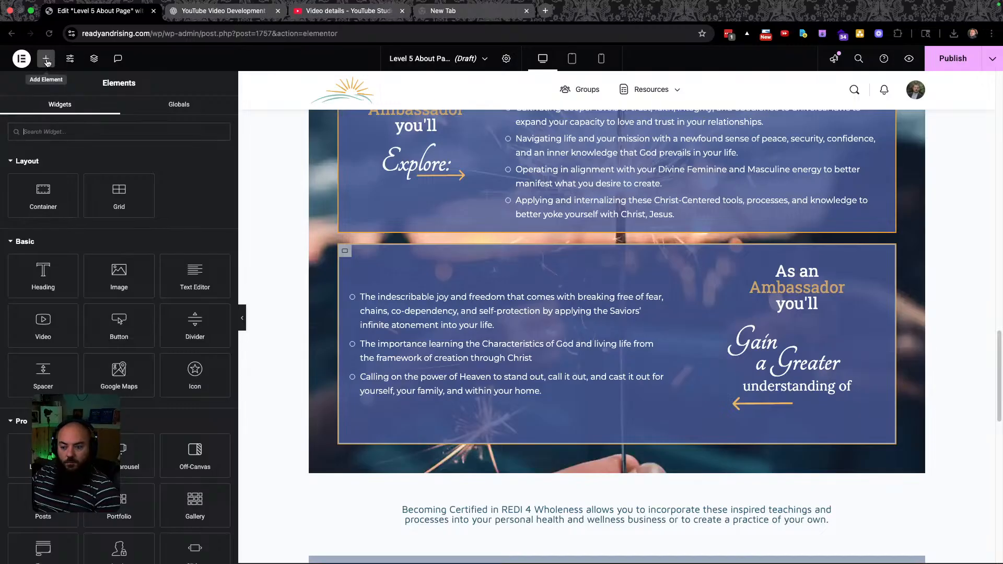
pyautogui.scroll(5, 820, 215)
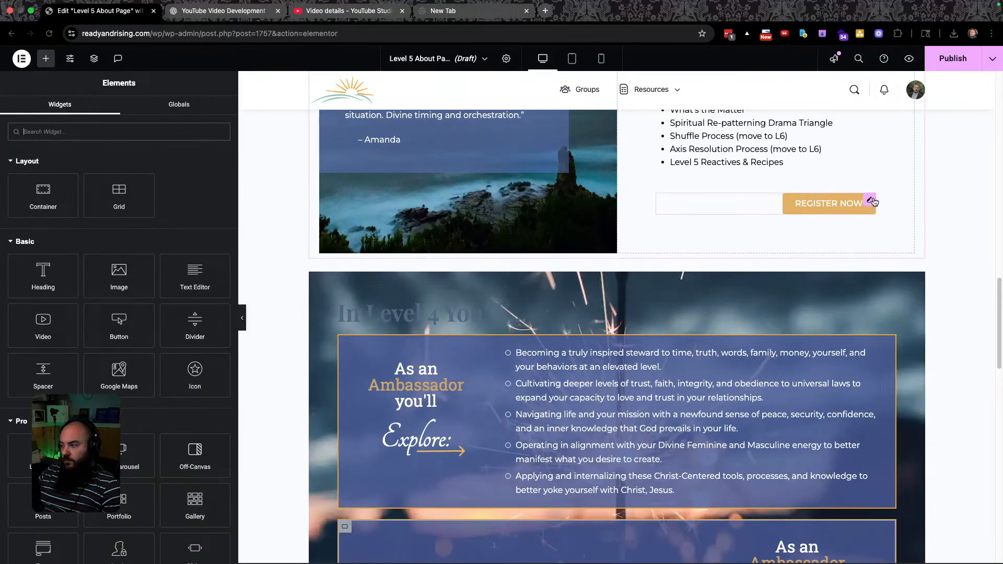
pyautogui.click(871, 201)
pyautogui.press('super+d')
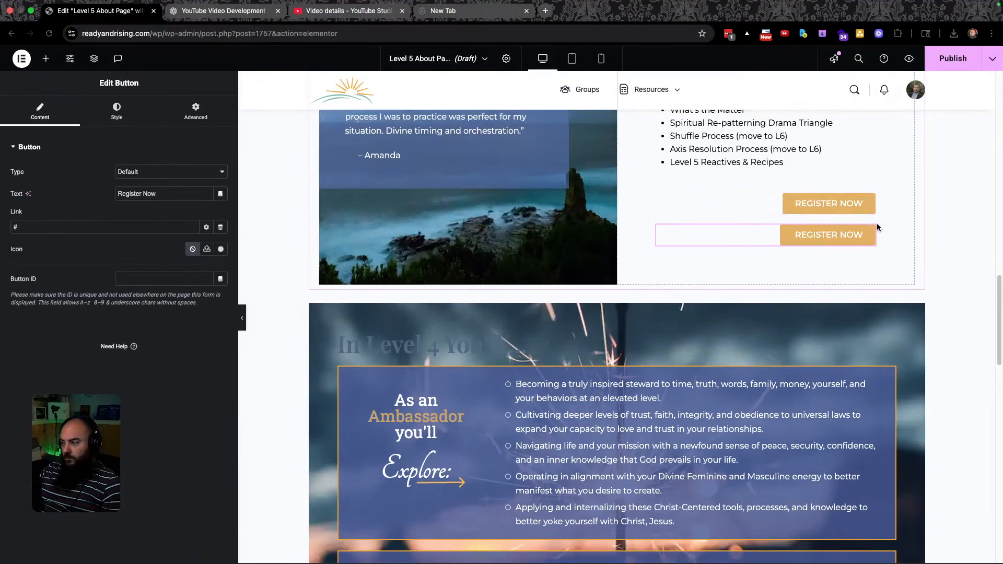
pyautogui.moveTo(556, 561)
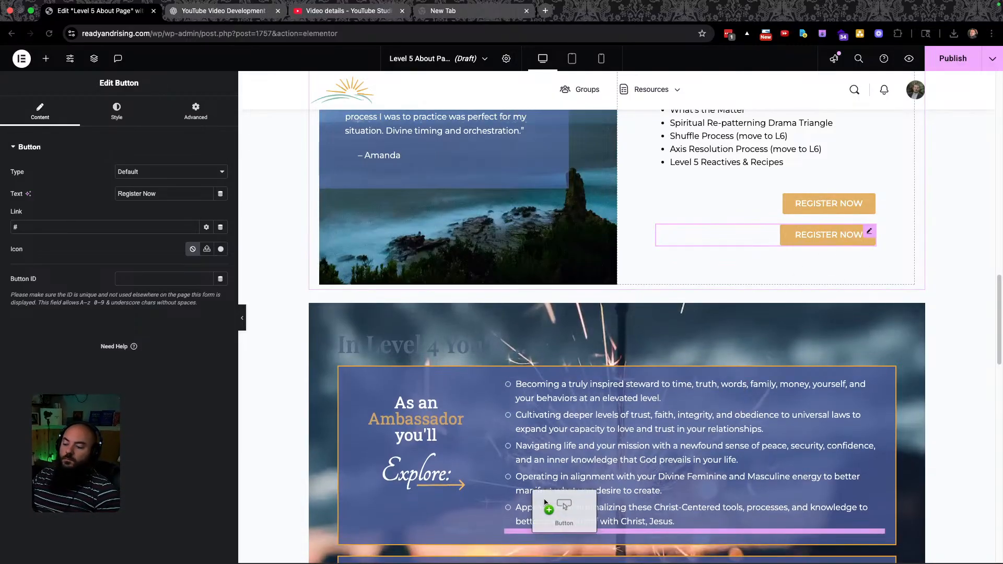
pyautogui.press('super+z')
pyautogui.moveTo(572, 491); pyautogui.dragTo(572, 491)
pyautogui.scroll(-5, 572, 491)
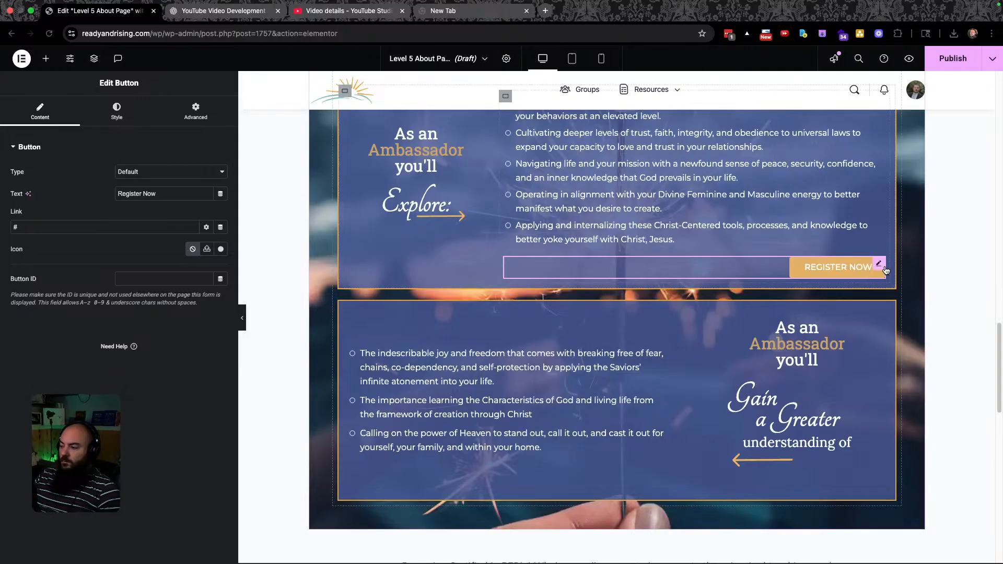
pyautogui.moveTo(881, 266); pyautogui.dragTo(527, 448)
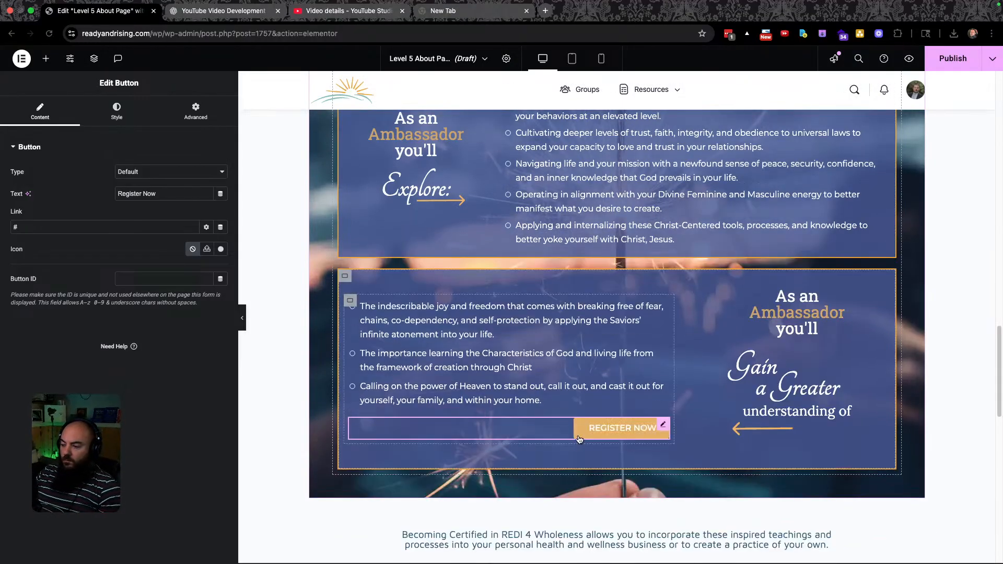
pyautogui.hotkey('ctrl', 'Left')
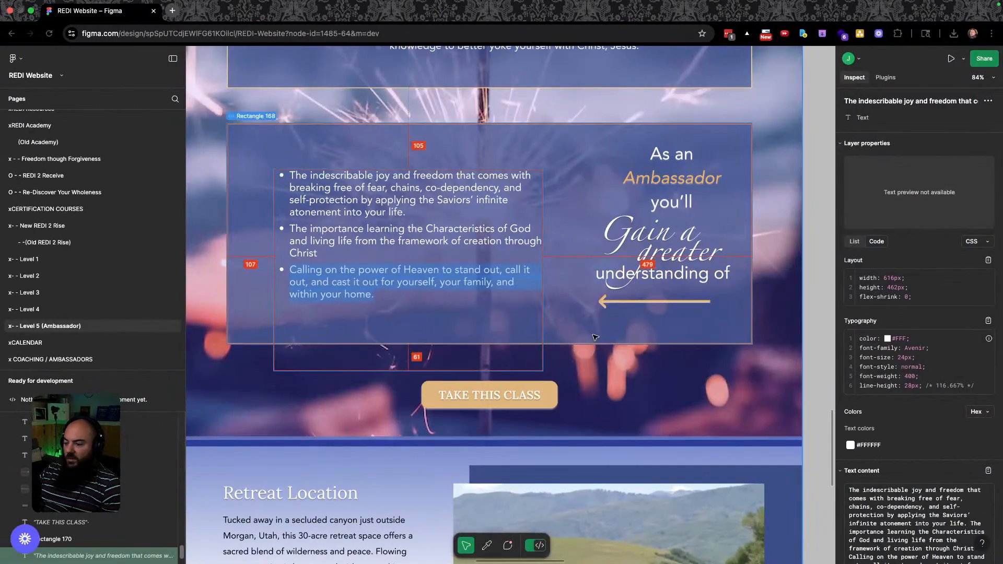
pyautogui.hotkey('ctrl', 'Right')
pyautogui.scroll(-3, 598, 431)
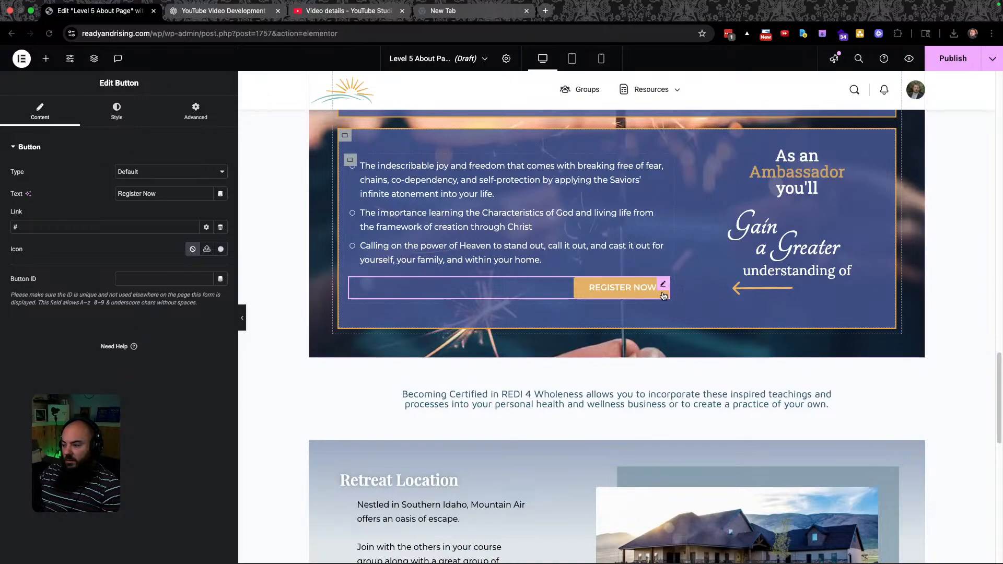
pyautogui.moveTo(663, 287); pyautogui.dragTo(637, 336)
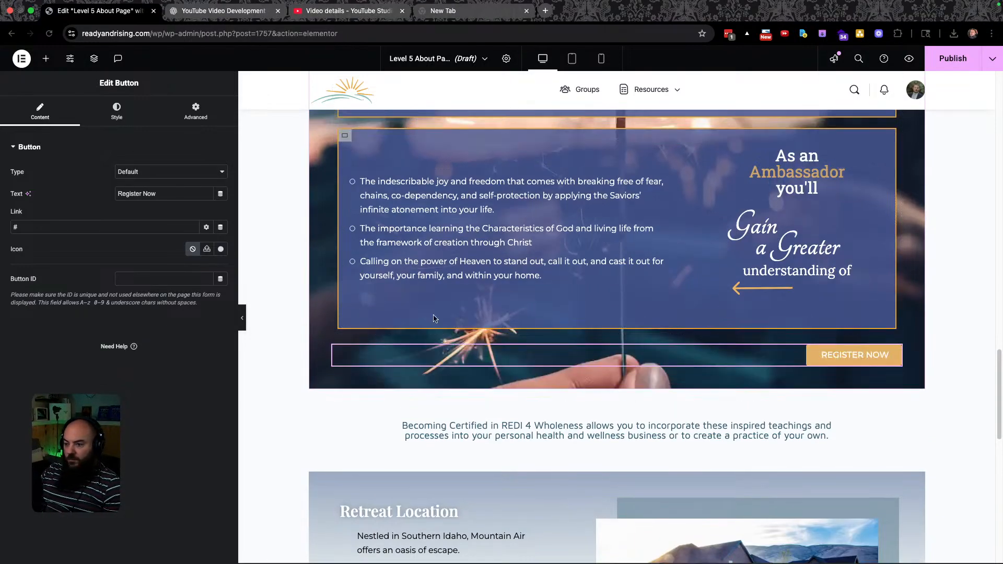
# Centre the button and relabel it TAKE THIS CLASS.
pyautogui.click(117, 111)
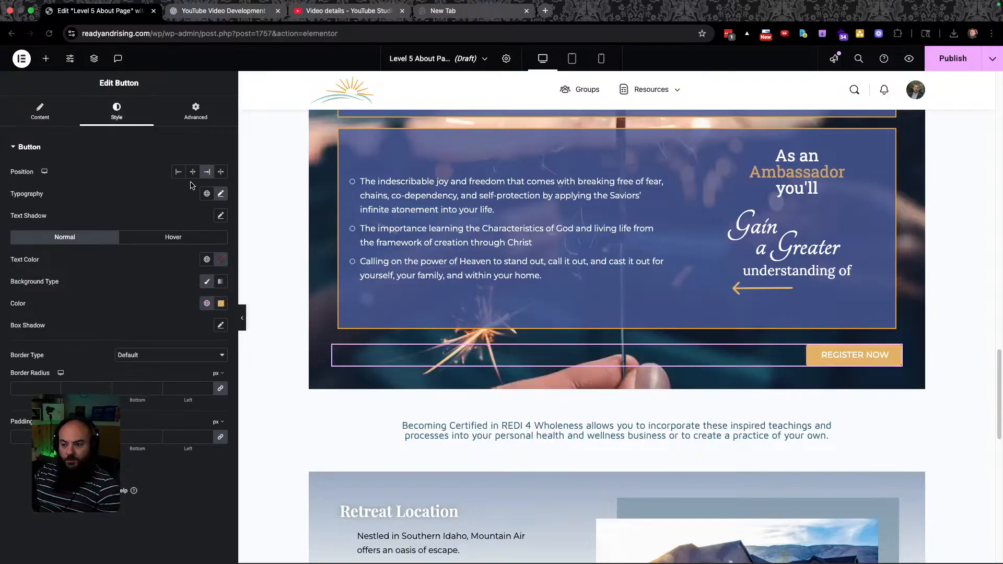
pyautogui.click(193, 172)
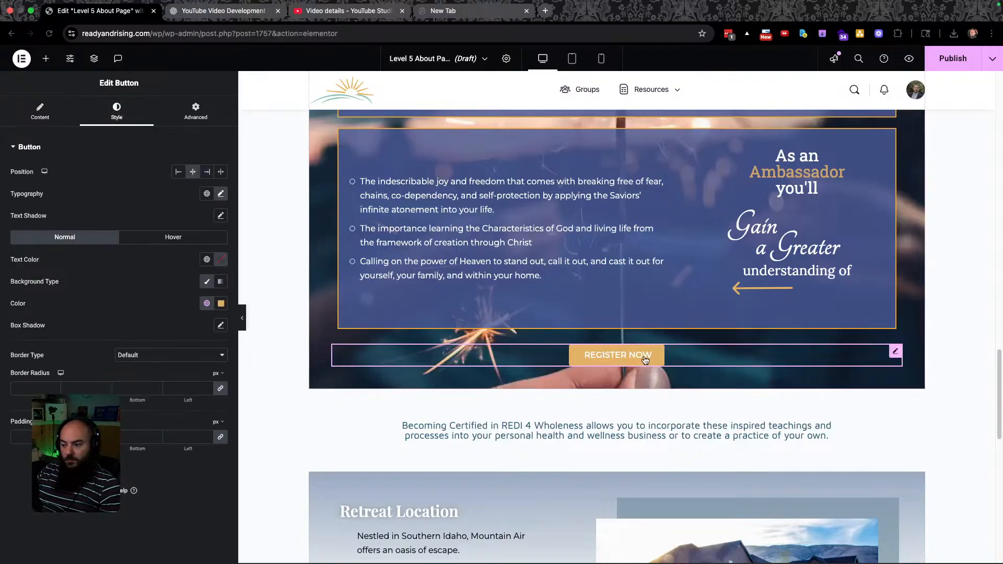
pyautogui.doubleClick(605, 355)
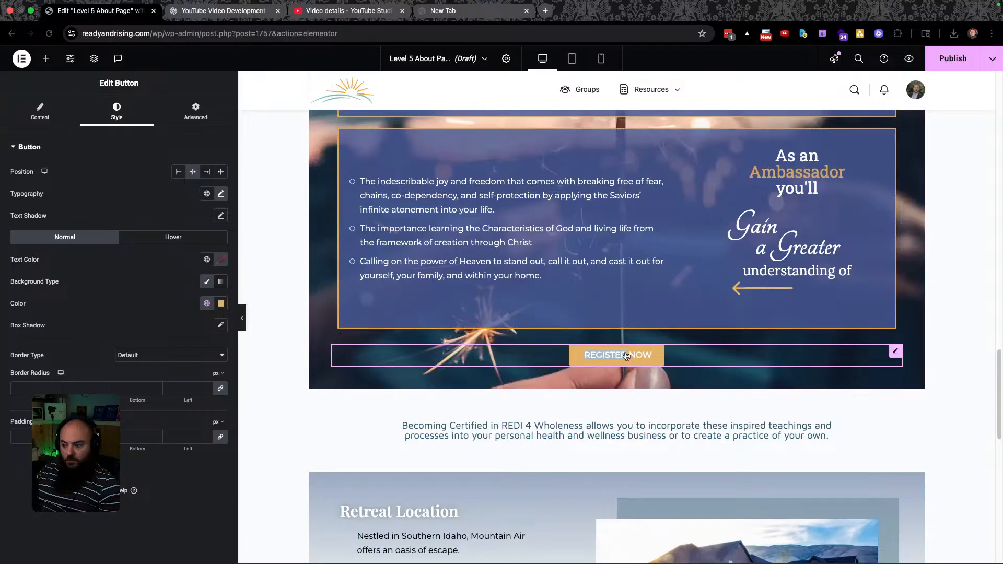
pyautogui.press('BackSpace')
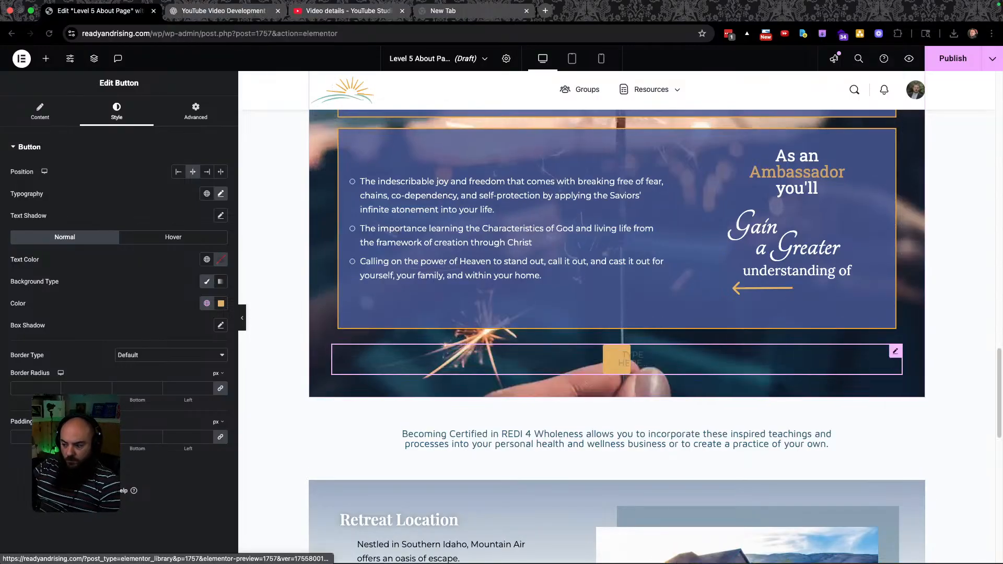
pyautogui.write('TAKE THIS CLASS')
pyautogui.hotkey('ctrl', 'Left')
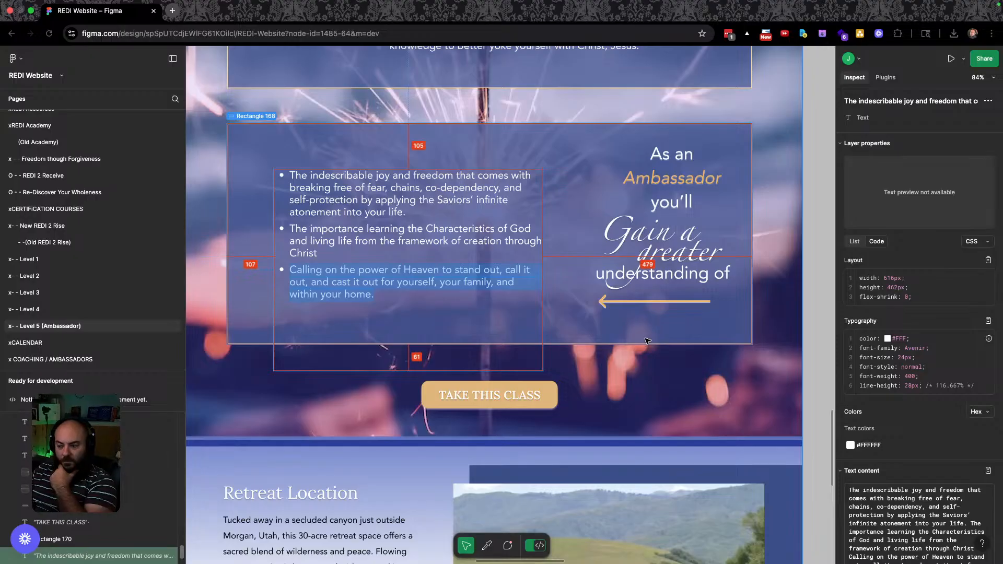
pyautogui.hotkey('ctrl', 'Right')
pyautogui.scroll(-3, 578, 390)
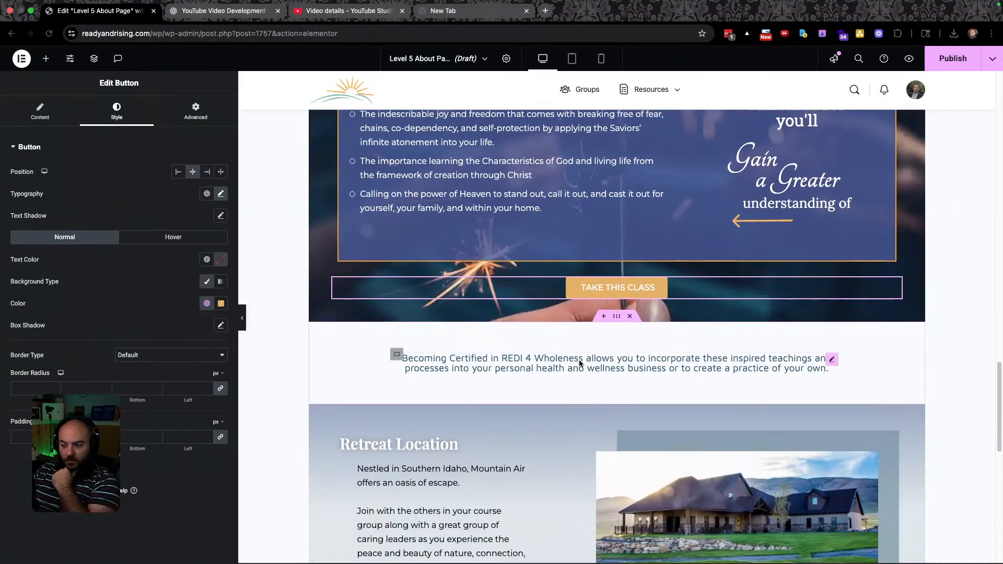
# Compare the Retreat Location section against Figma and publish the Level 5 About Page.
pyautogui.hotkey('ctrl', 'Left')
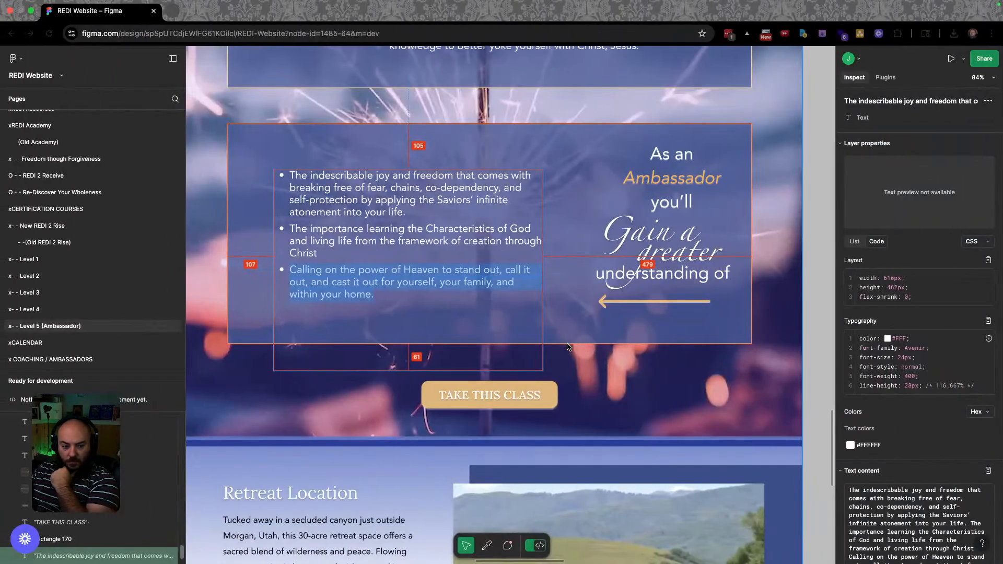
pyautogui.scroll(-5, 544, 350)
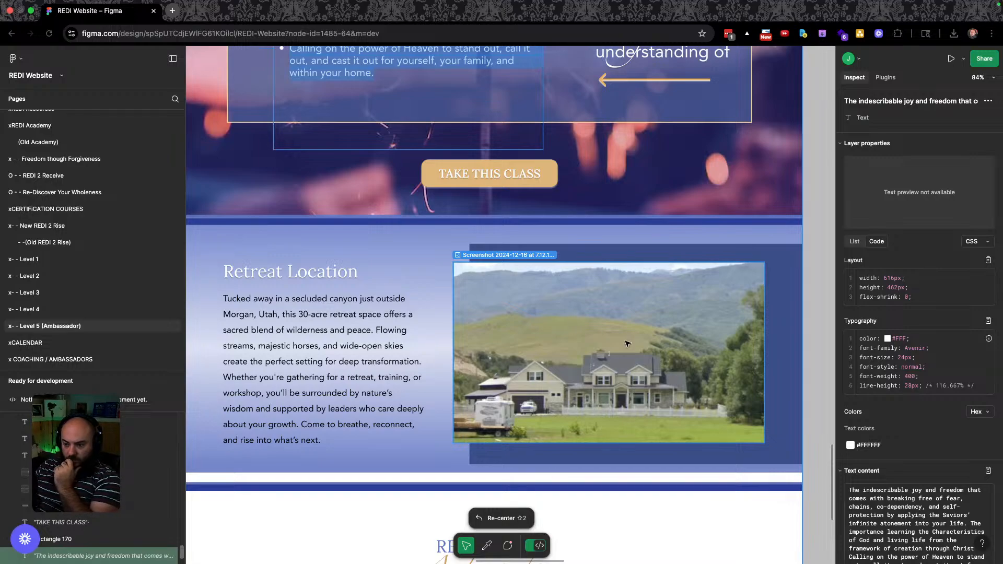
pyautogui.hotkey('ctrl', 'Right')
pyautogui.scroll(-5, 486, 381)
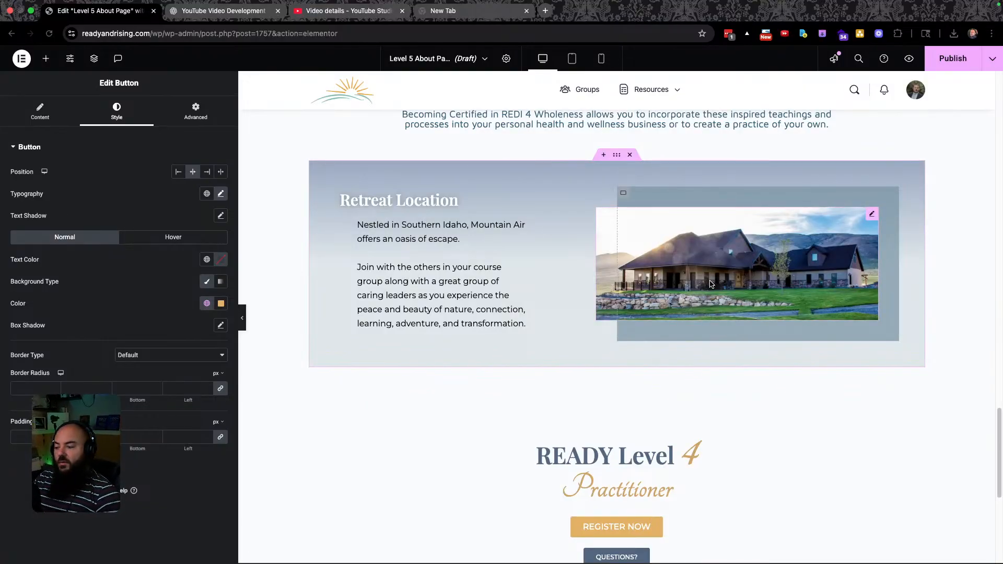
pyautogui.hotkey('ctrl', 'Left')
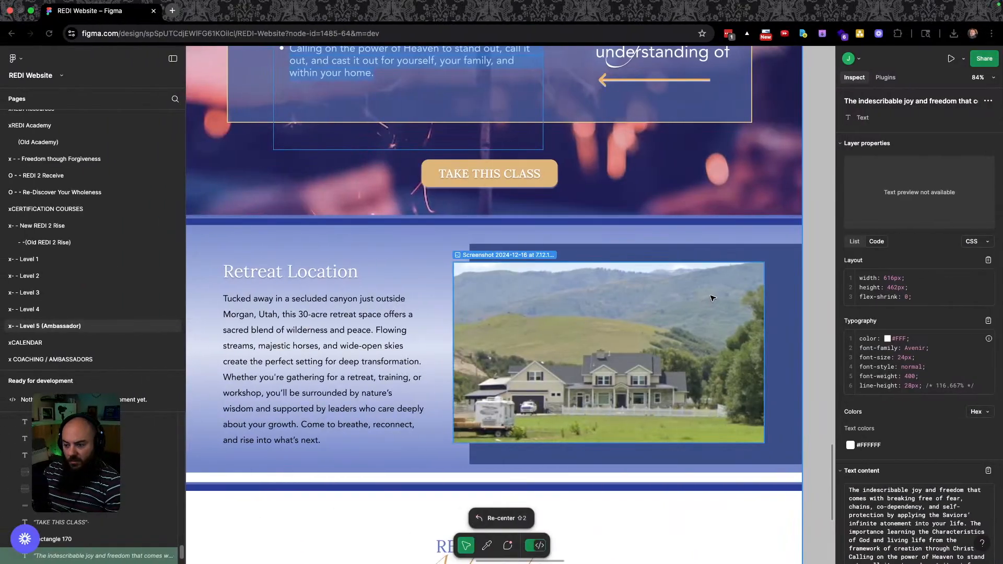
pyautogui.hotkey('ctrl', 'Right')
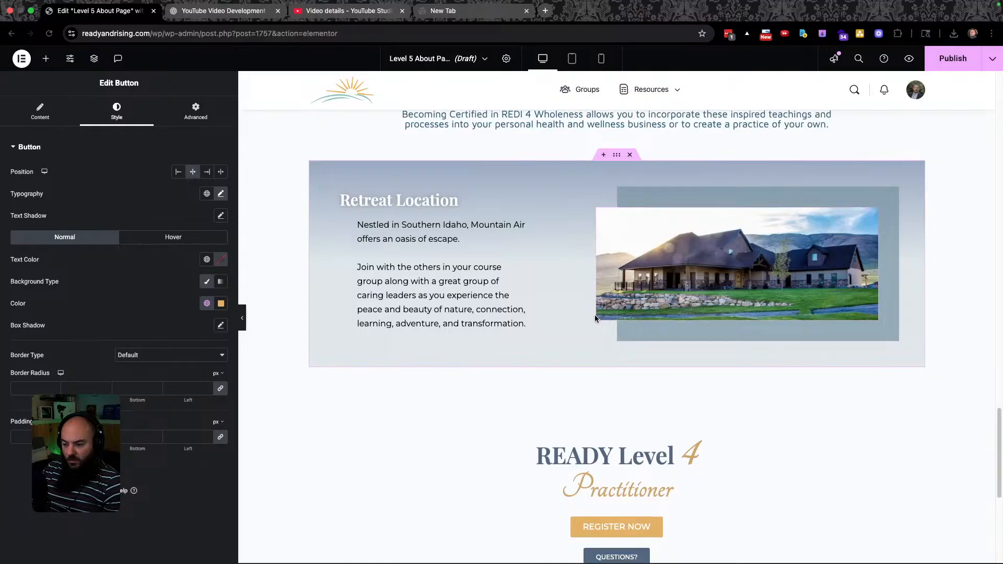
pyautogui.scroll(3, 505, 347)
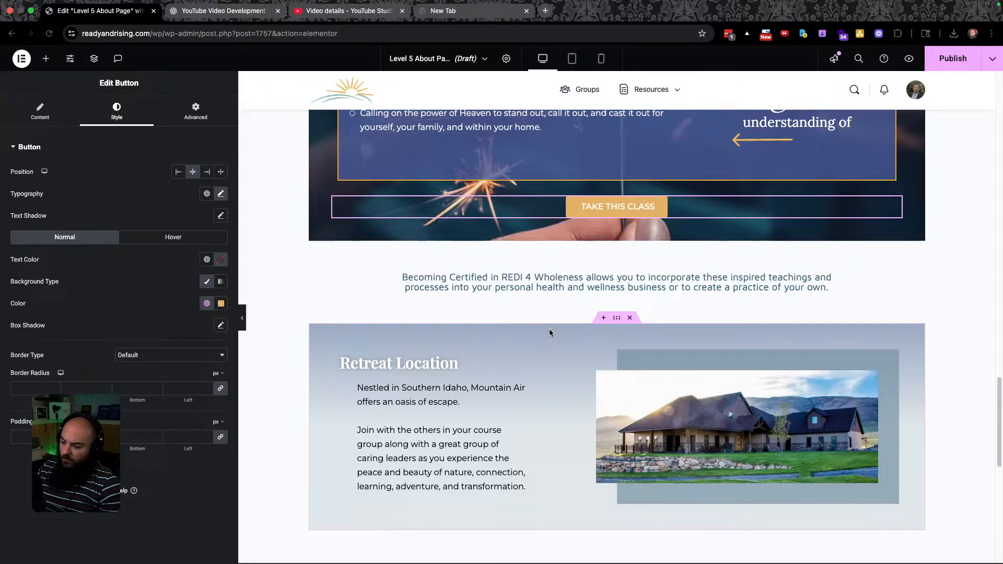
pyautogui.hotkey('ctrl', 'Left')
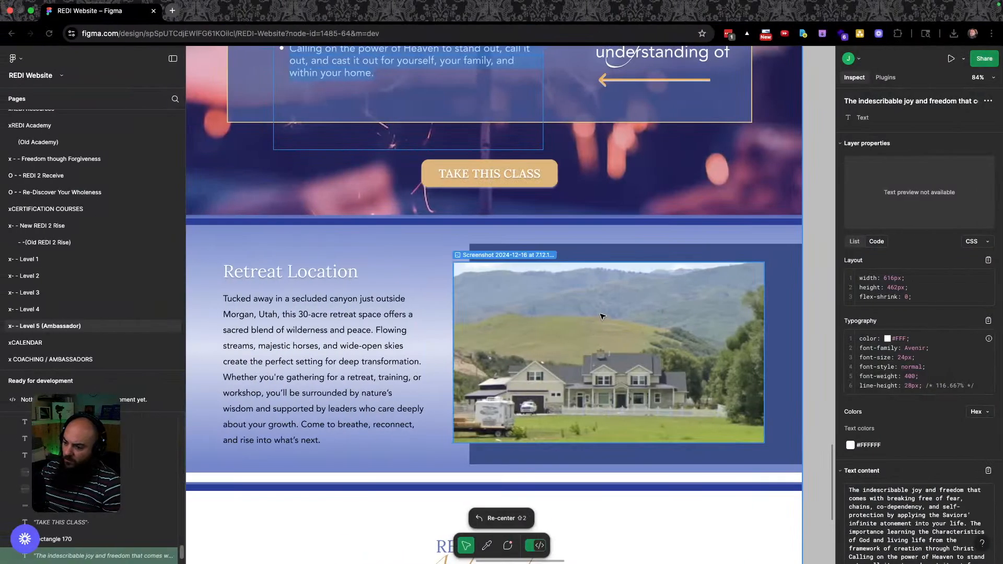
pyautogui.hotkey('ctrl', 'Right')
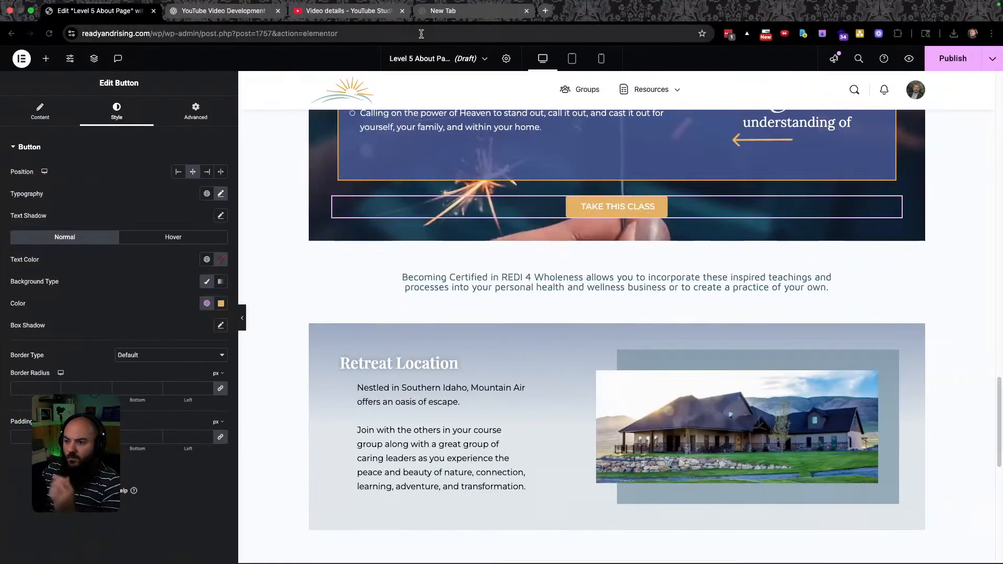
pyautogui.click(953, 58)
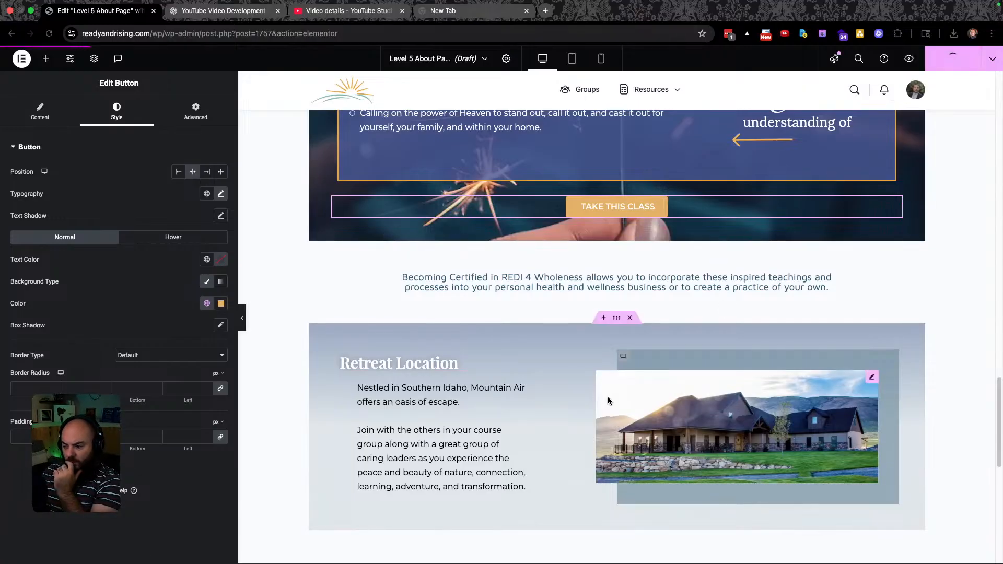
pyautogui.hotkey('ctrl', 'Left')
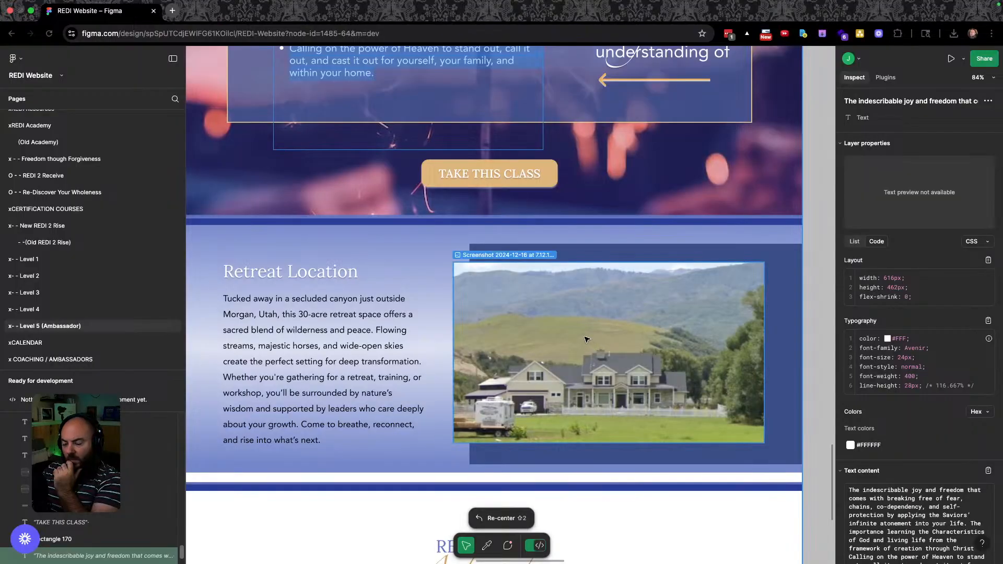
pyautogui.scroll(-5, 585, 349)
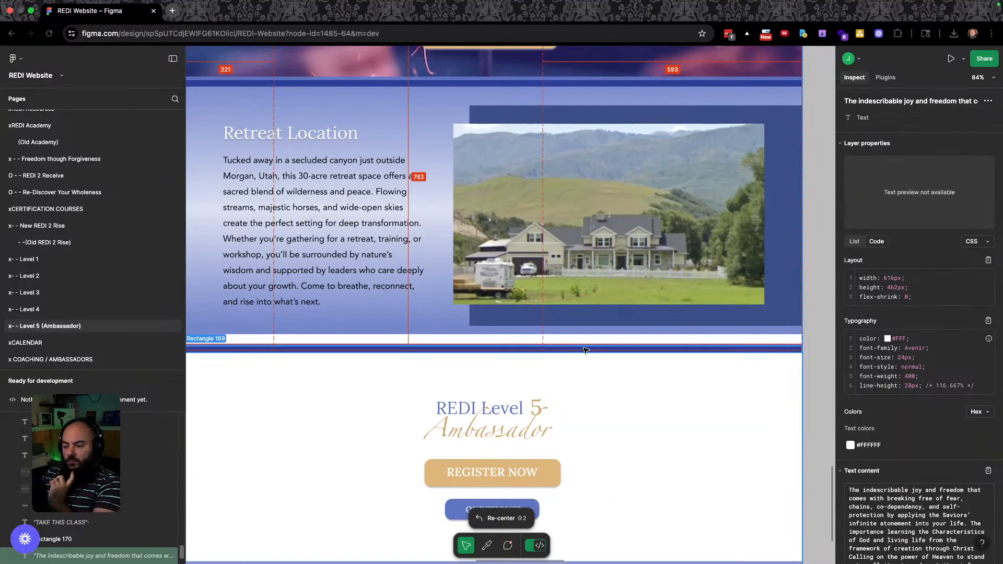
pyautogui.hotkey('ctrl', 'Right')
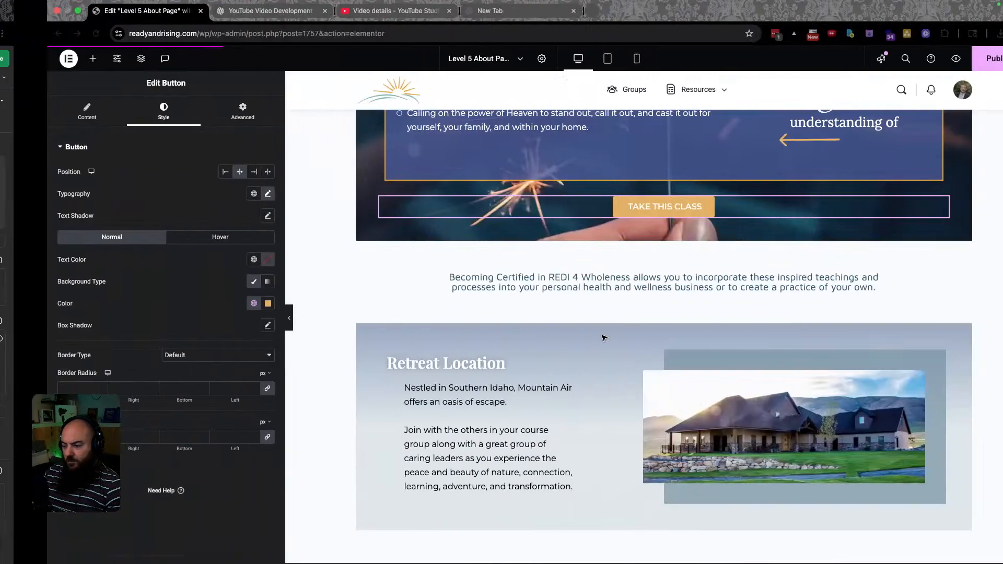
pyautogui.scroll(-5, 574, 365)
# Change the closing heading from READY Level 4 Practitioner to READY Level 5 Ambassador.
pyautogui.click(688, 252)
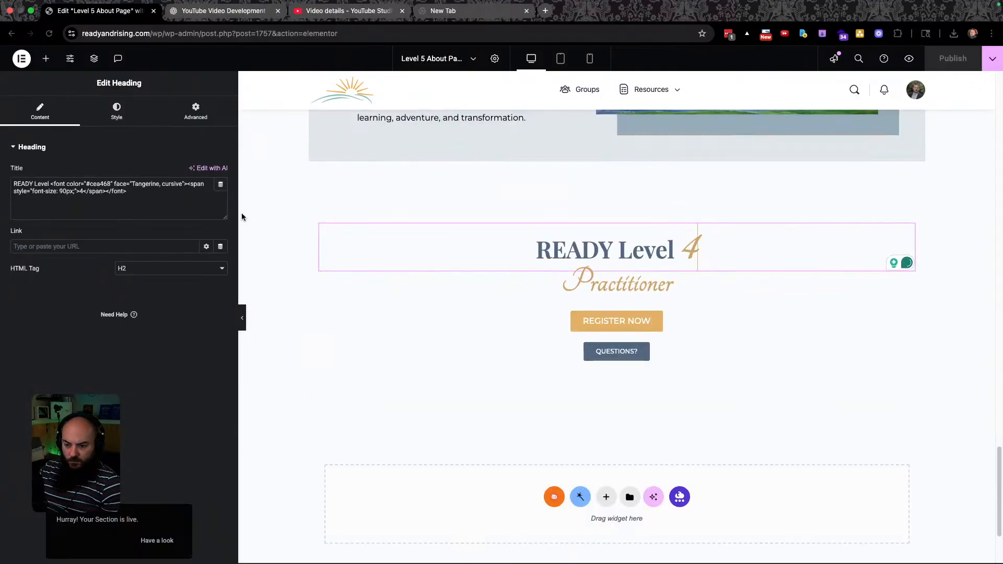
pyautogui.press('BackSpace')
pyautogui.write('5')
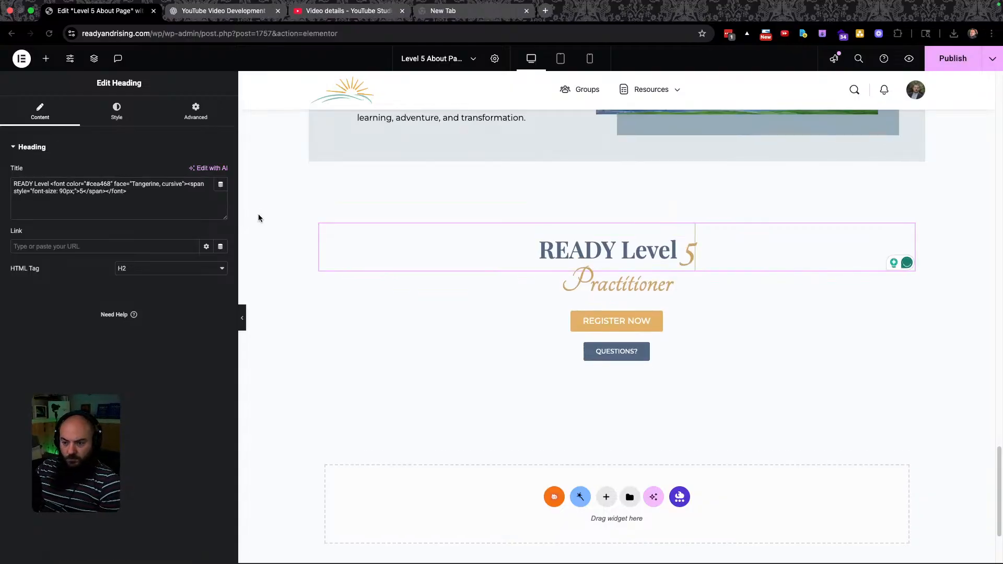
pyautogui.doubleClick(624, 284)
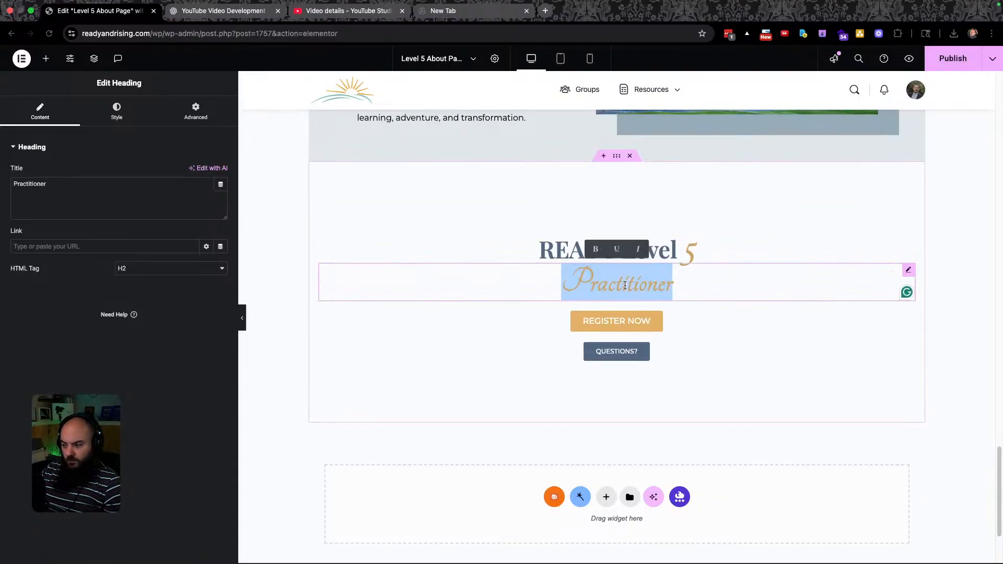
pyautogui.hotkey('ctrl', 'Left')
pyautogui.hotkey('ctrl', 'Right')
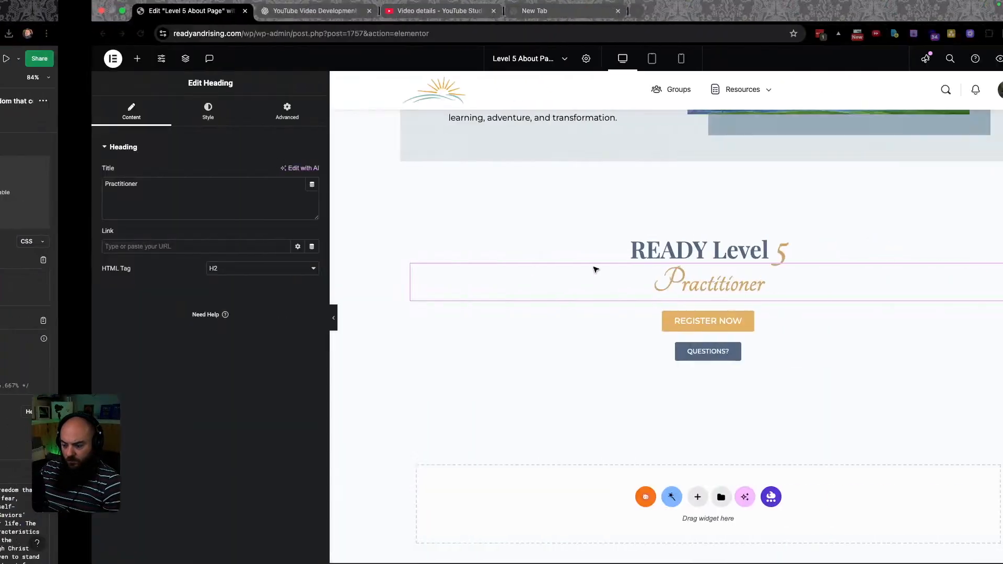
pyautogui.doubleClick(624, 284)
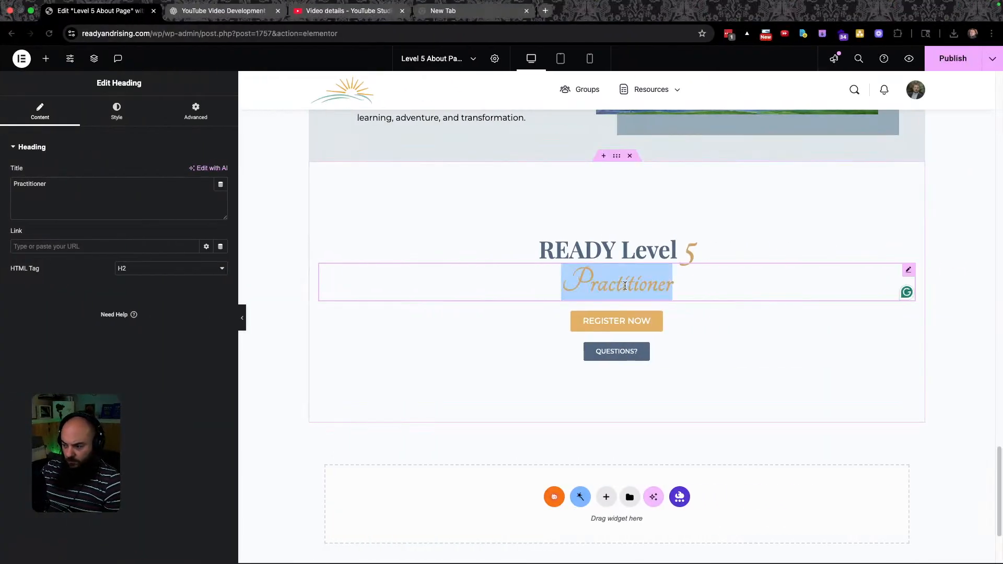
pyautogui.write('Ambassador')
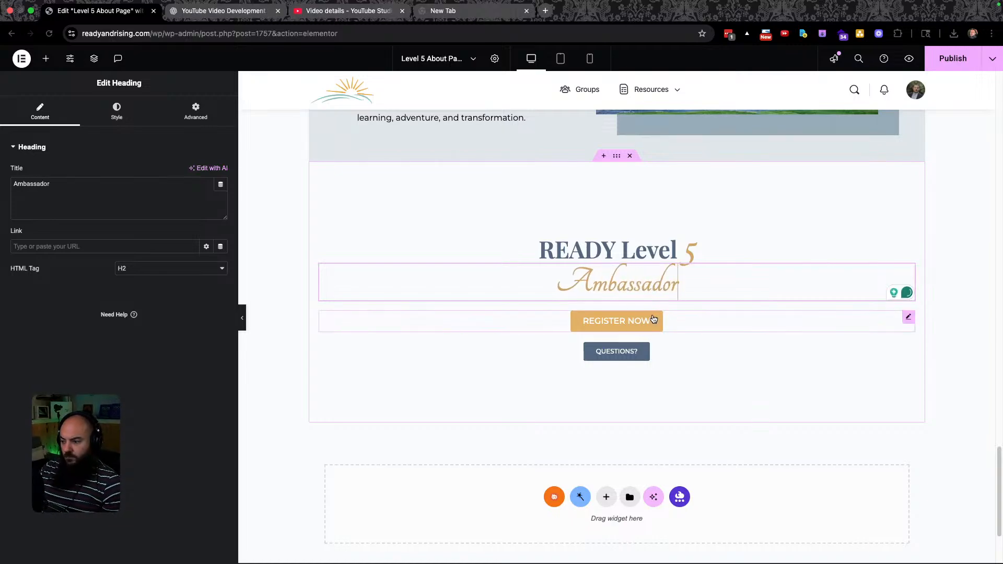
# Recolour the Questions? button with the Level 5 Color global.
pyautogui.click(616, 351)
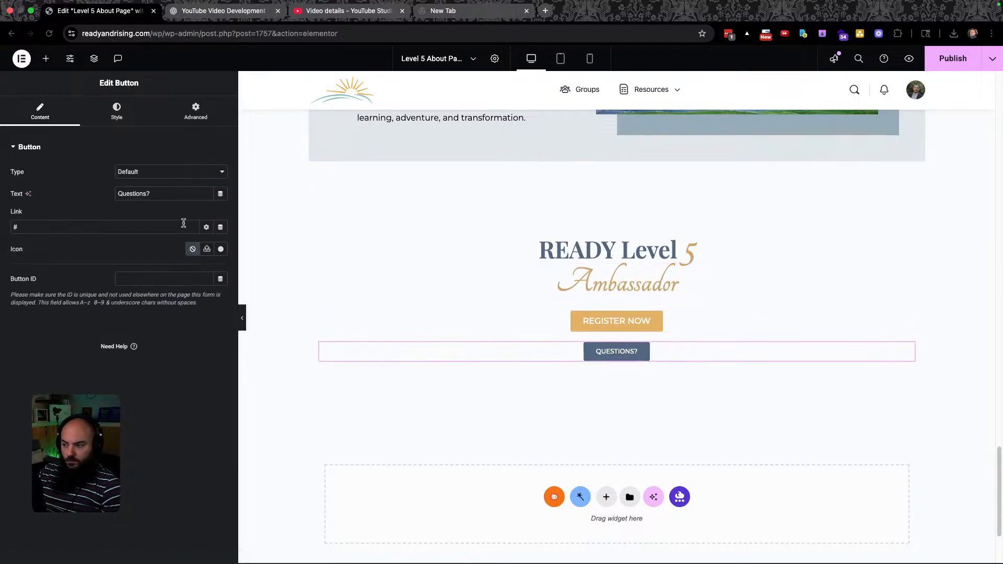
pyautogui.scroll(6, 544, 324)
pyautogui.scroll(-3, 544, 323)
pyautogui.hotkey('ctrl', 'Left')
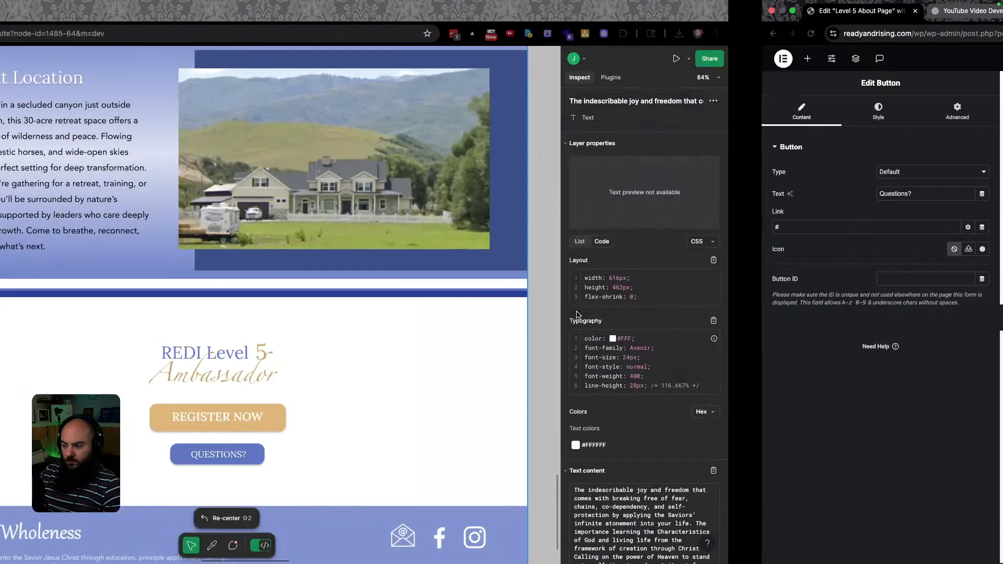
pyautogui.hotkey('ctrl', 'Right')
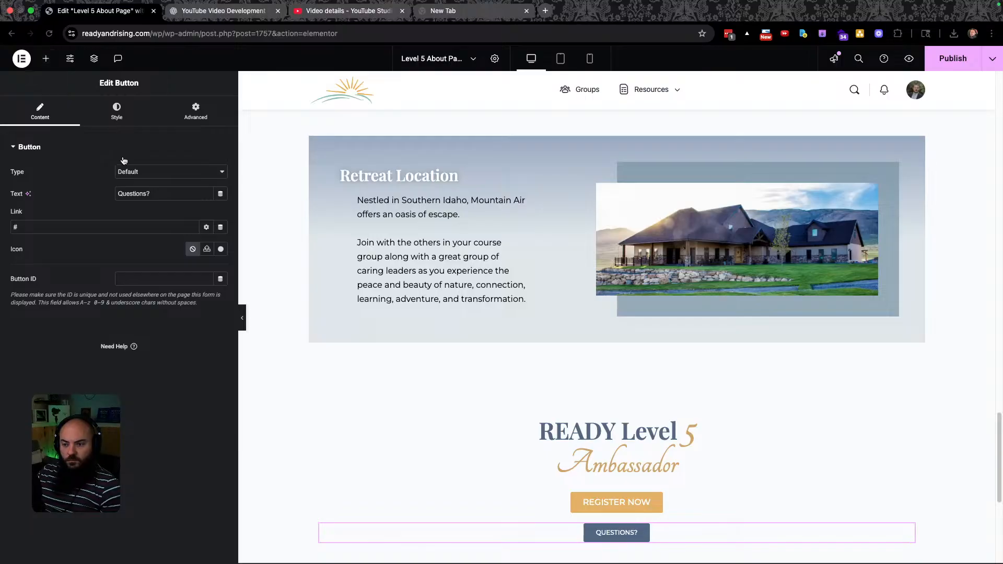
pyautogui.click(123, 112)
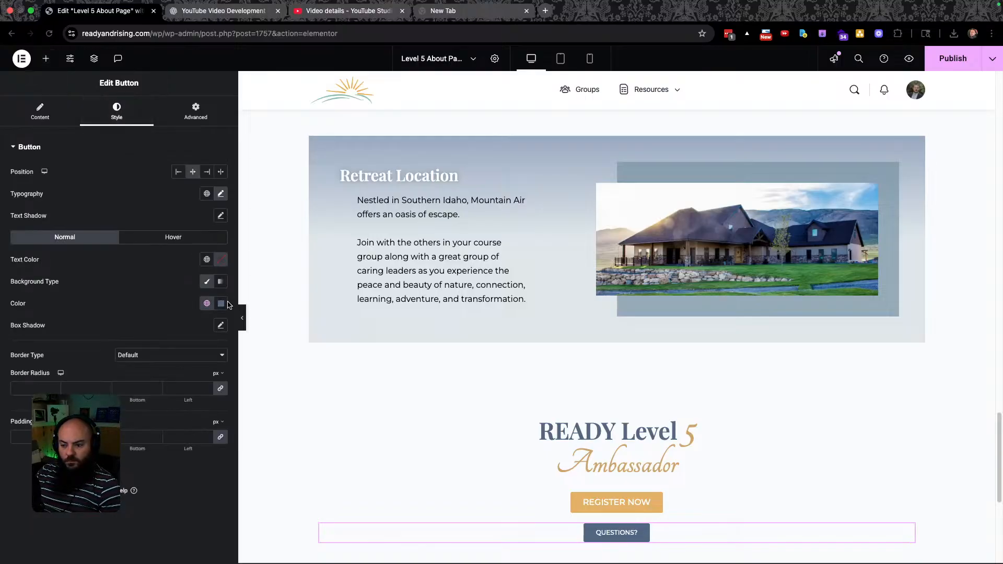
pyautogui.click(207, 303)
pyautogui.scroll(-5, 115, 496)
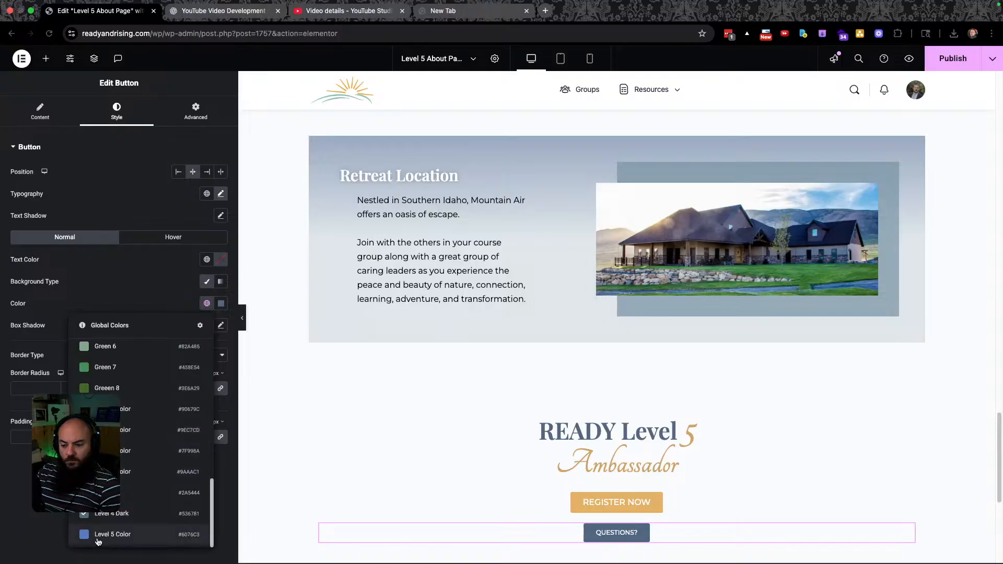
pyautogui.click(97, 538)
pyautogui.scroll(-10, 497, 396)
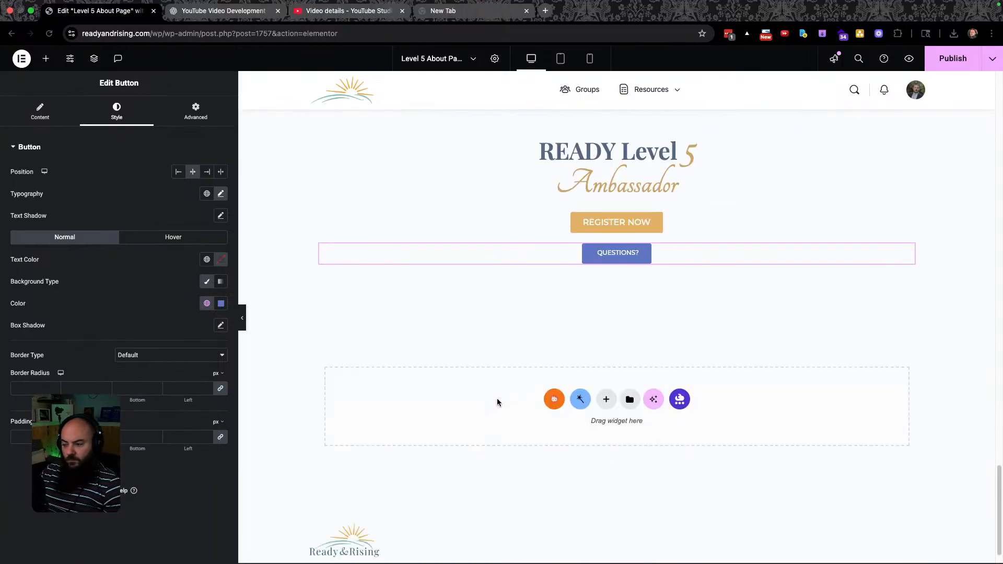
# Check the buttons against the Figma design and publish the updated page.
pyautogui.hotkey('ctrl', 'Left')
pyautogui.scroll(-5, 580, 484)
pyautogui.scroll(4, 569, 477)
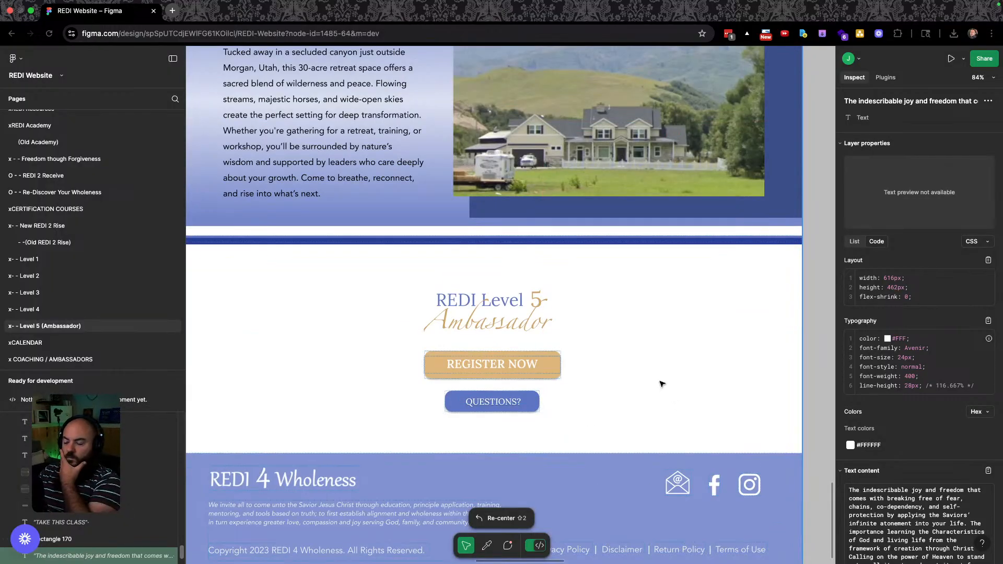
pyautogui.hotkey('ctrl', 'Right')
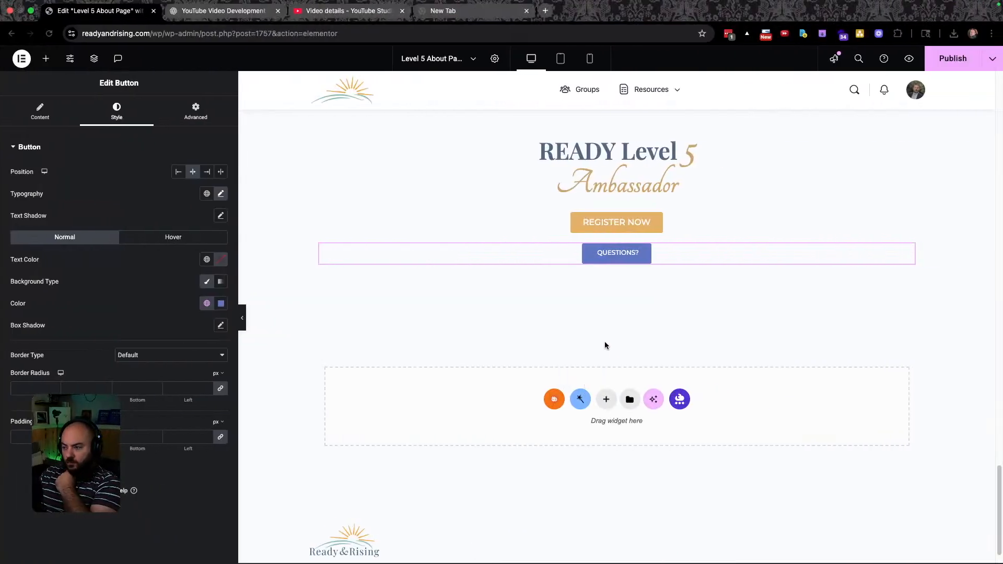
pyautogui.scroll(4, 605, 347)
pyautogui.click(945, 60)
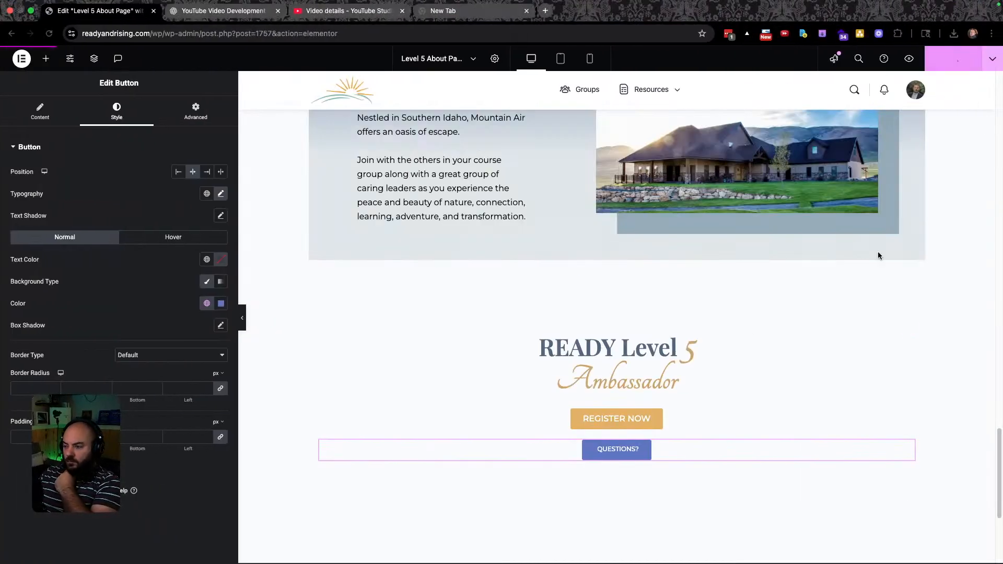
# Delete the faded heading above the Ambassador boxes.
pyautogui.scroll(4, 726, 347)
pyautogui.scroll(8, 727, 346)
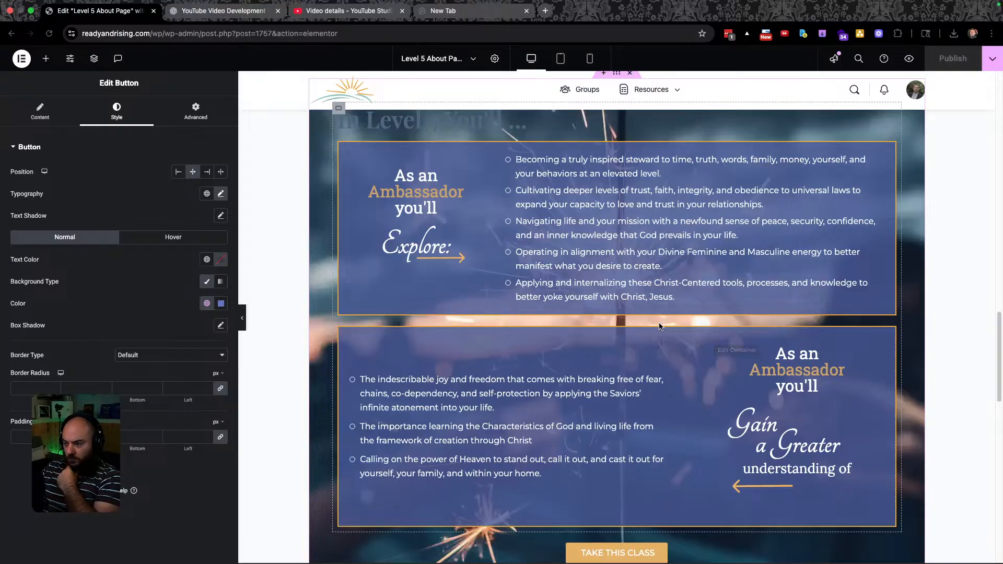
pyautogui.scroll(3, 660, 324)
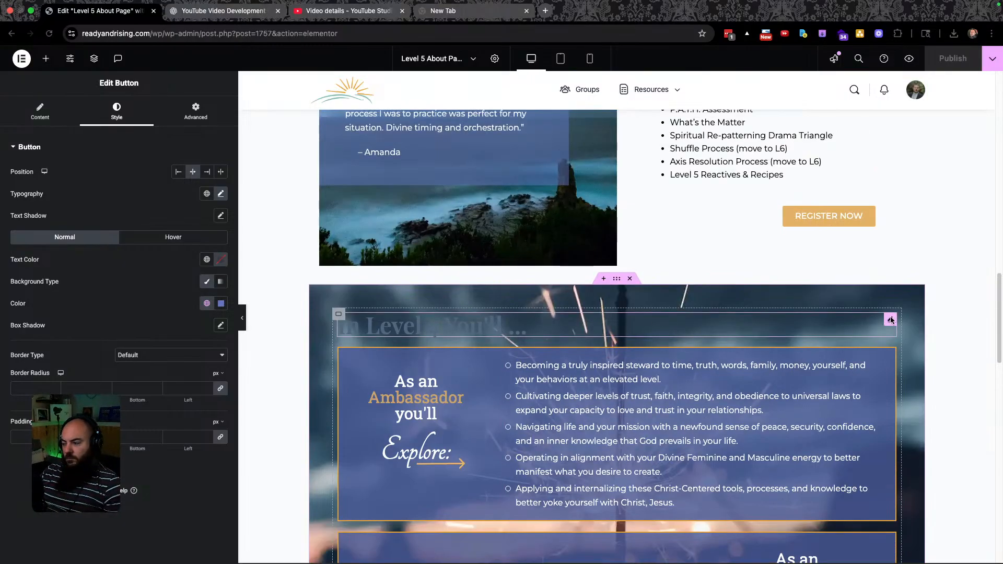
pyautogui.press('Delete')
pyautogui.press('super+grave')
pyautogui.scroll(10, 581, 353)
pyautogui.scroll(8, 581, 354)
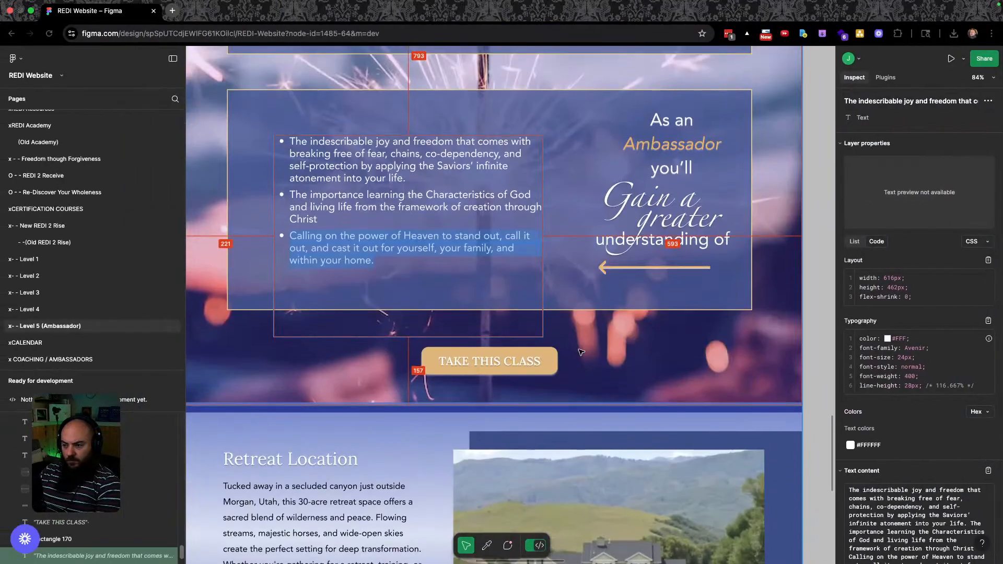
pyautogui.hotkey('ctrl', 'Right')
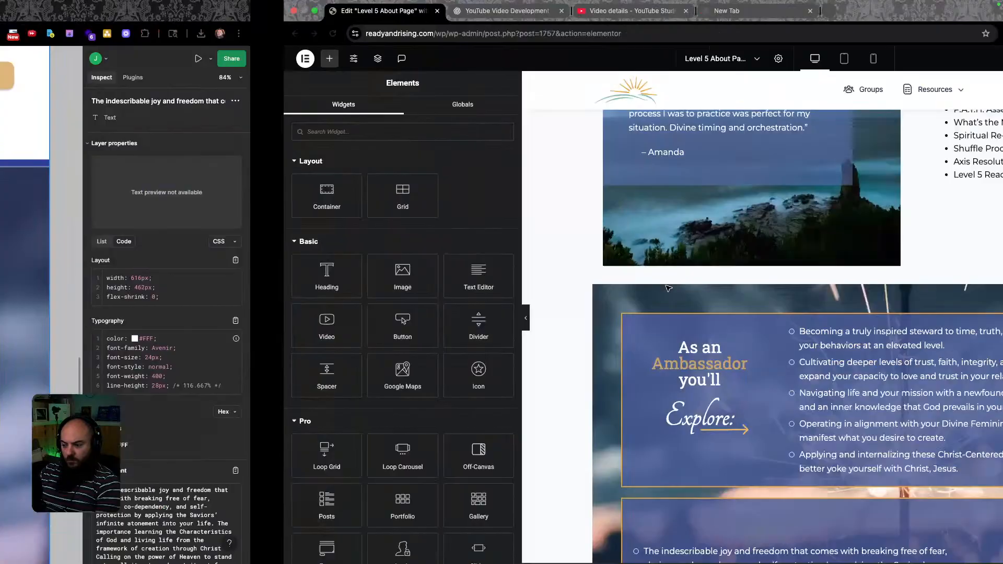
pyautogui.scroll(-3, 483, 357)
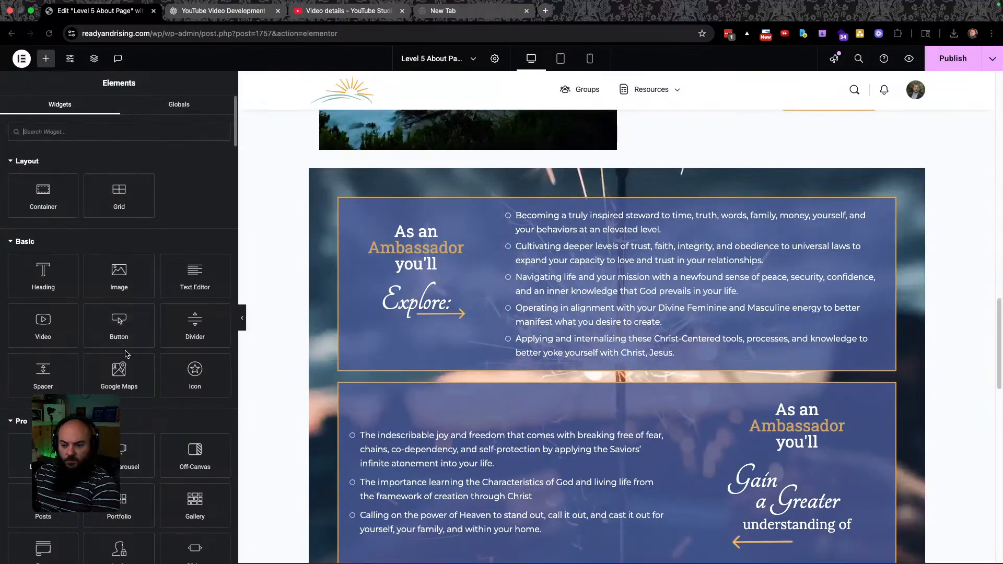
pyautogui.moveTo(60, 379); pyautogui.dragTo(529, 384)
pyautogui.click(954, 59)
pyautogui.scroll(6, 651, 394)
pyautogui.scroll(1, 652, 394)
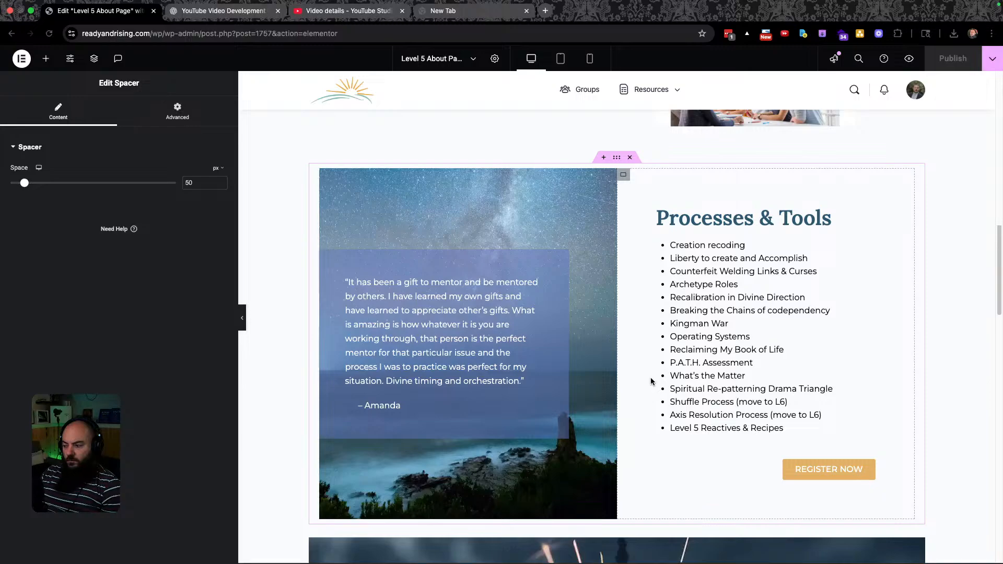
pyautogui.scroll(10, 651, 381)
pyautogui.scroll(-2, 651, 382)
pyautogui.scroll(-1, 651, 381)
pyautogui.scroll(8, 651, 381)
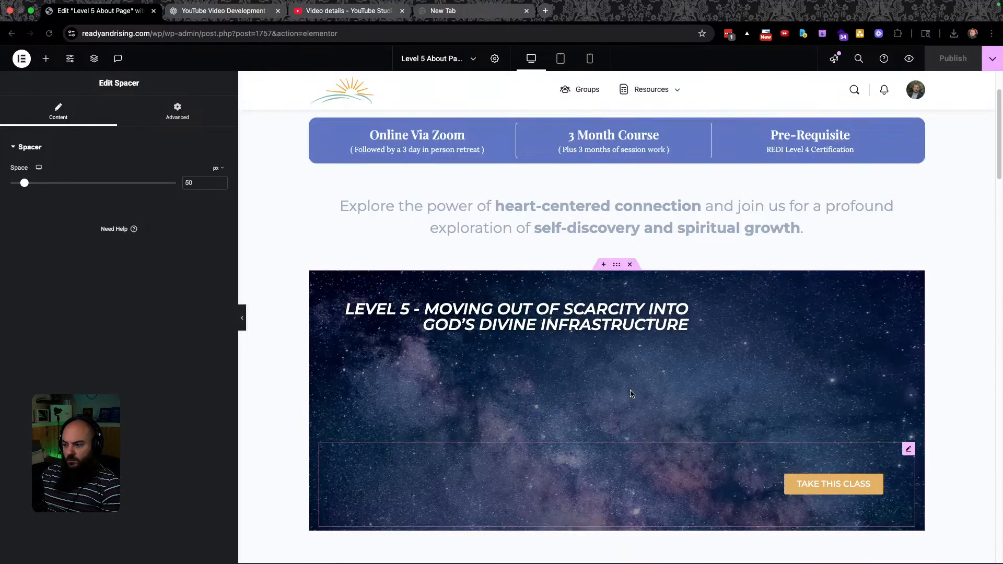
pyautogui.scroll(2, 627, 384)
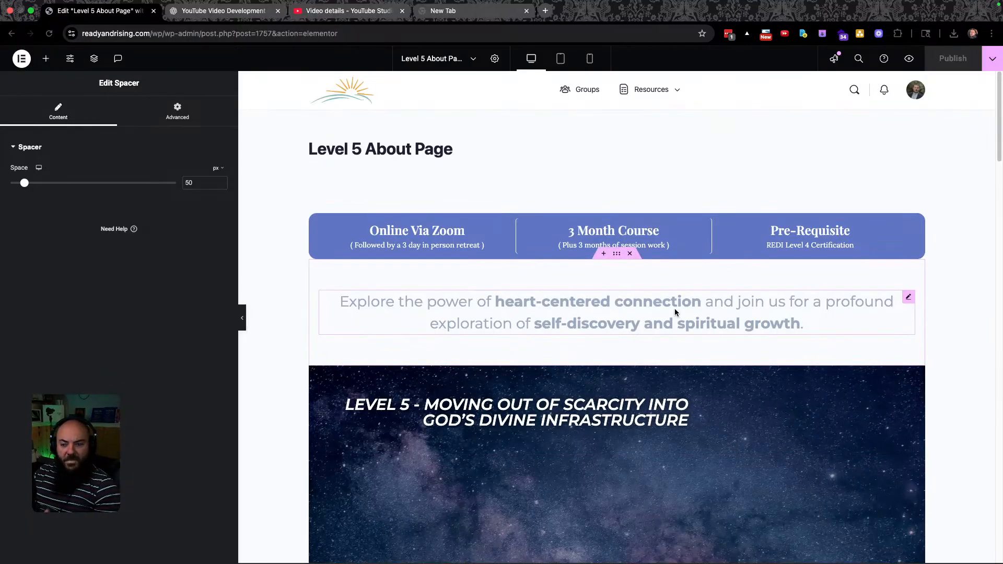
pyautogui.press('super+grave')
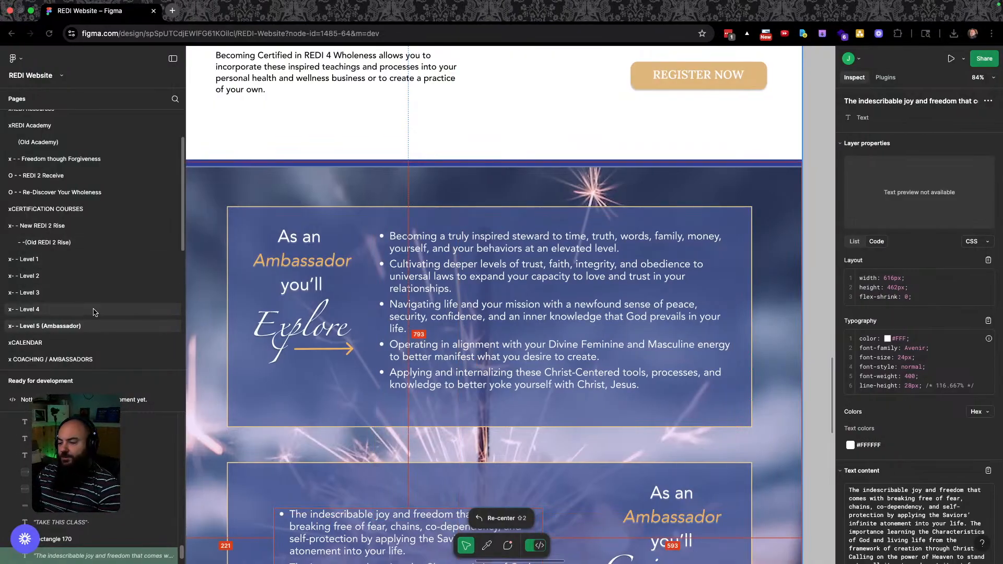
pyautogui.press('super+grave')
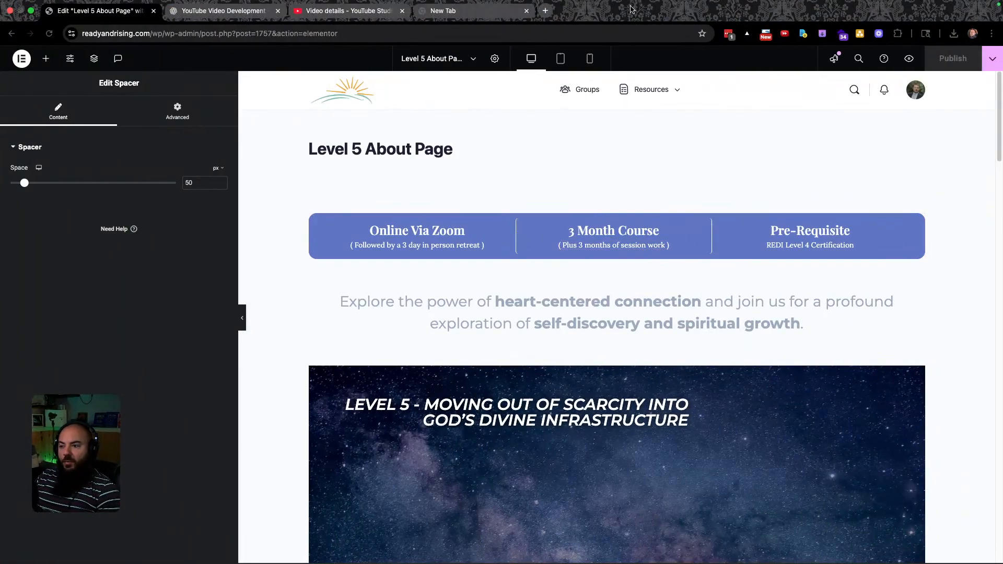
# Load readyandrising.com/groups/ in the empty new tab.
pyautogui.click(488, 19)
pyautogui.click(481, 41)
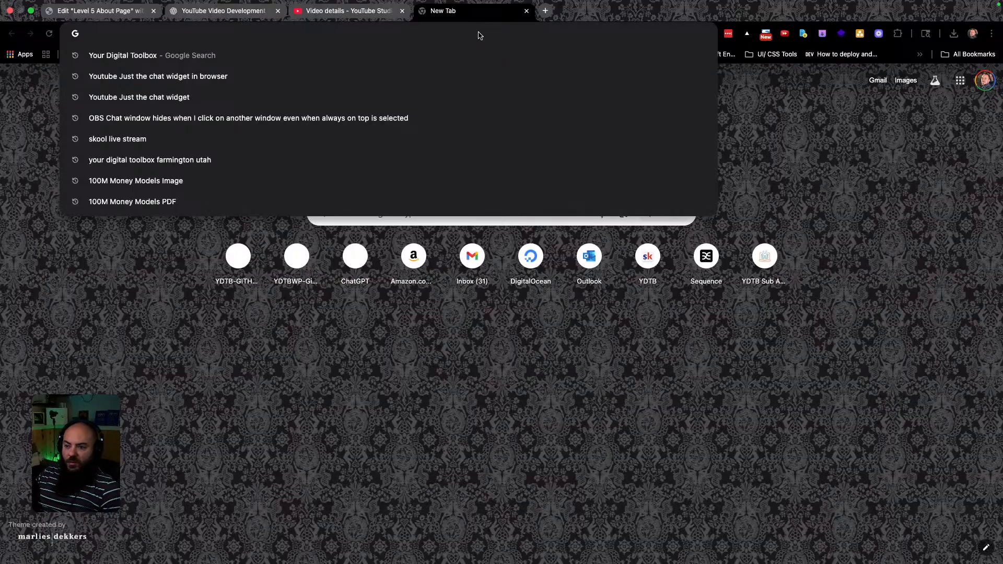
pyautogui.write('readyandrising.com')
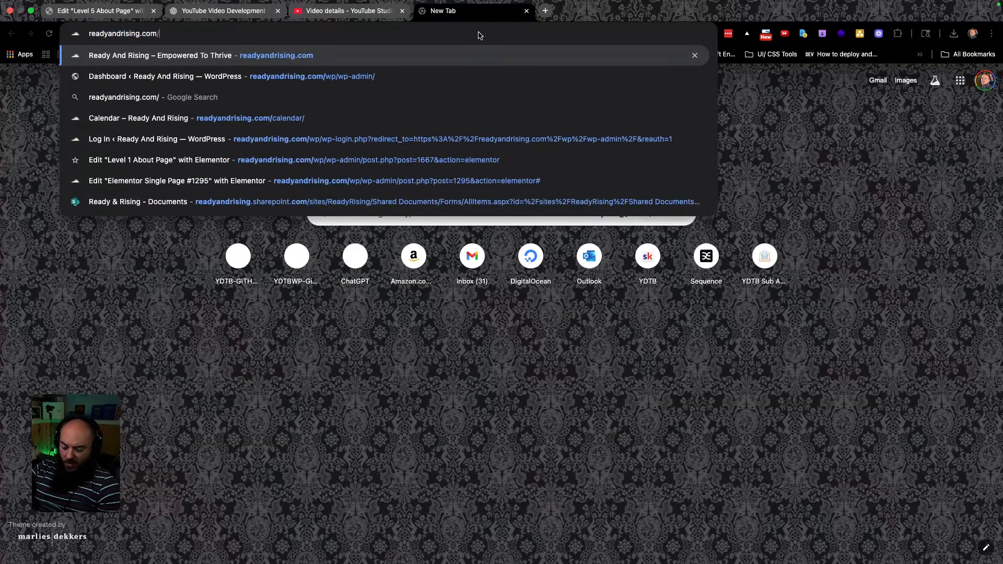
pyautogui.write('/gro')
pyautogui.press('Right')
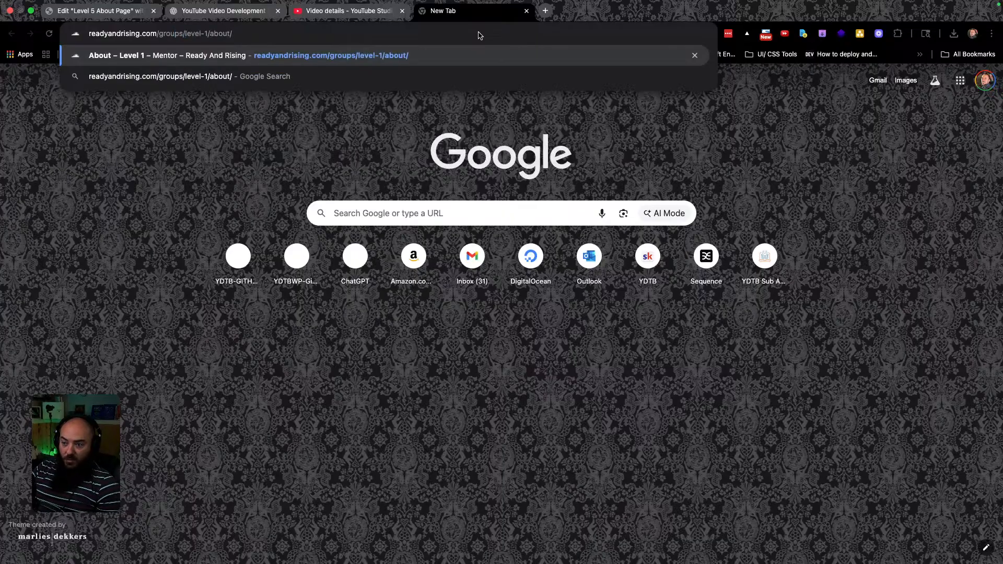
pyautogui.press('BackSpace')
pyautogui.press('BackSpace')
pyautogui.press('BackSpace')
pyautogui.press('BackSpace')
pyautogui.press('BackSpace')
pyautogui.press('BackSpace')
pyautogui.press('BackSpace')
pyautogui.press('BackSpace')
pyautogui.press('BackSpace')
pyautogui.press('BackSpace')
pyautogui.press('BackSpace')
pyautogui.press('BackSpace')
pyautogui.press('BackSpace')
pyautogui.press('BackSpace')
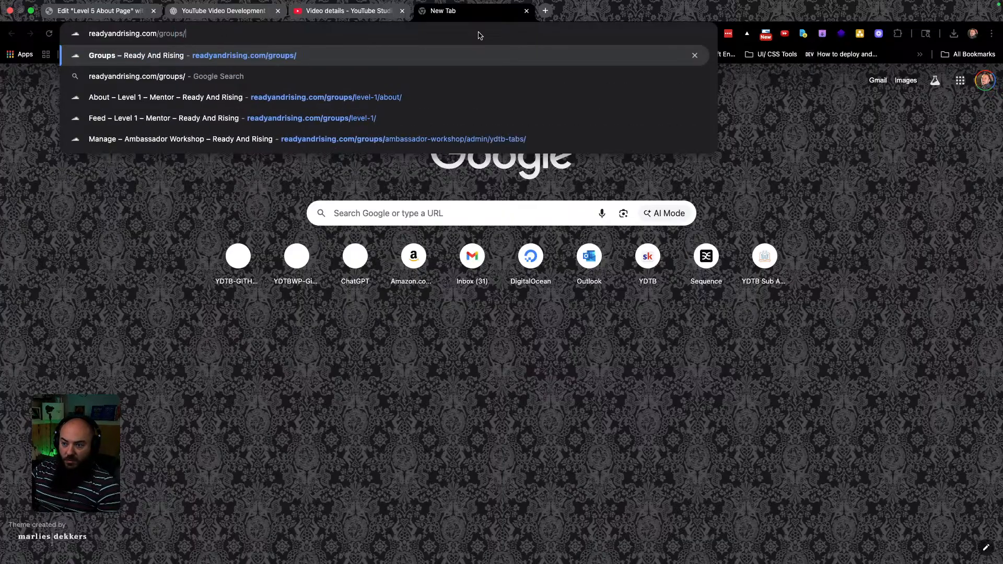
pyautogui.press('Return')
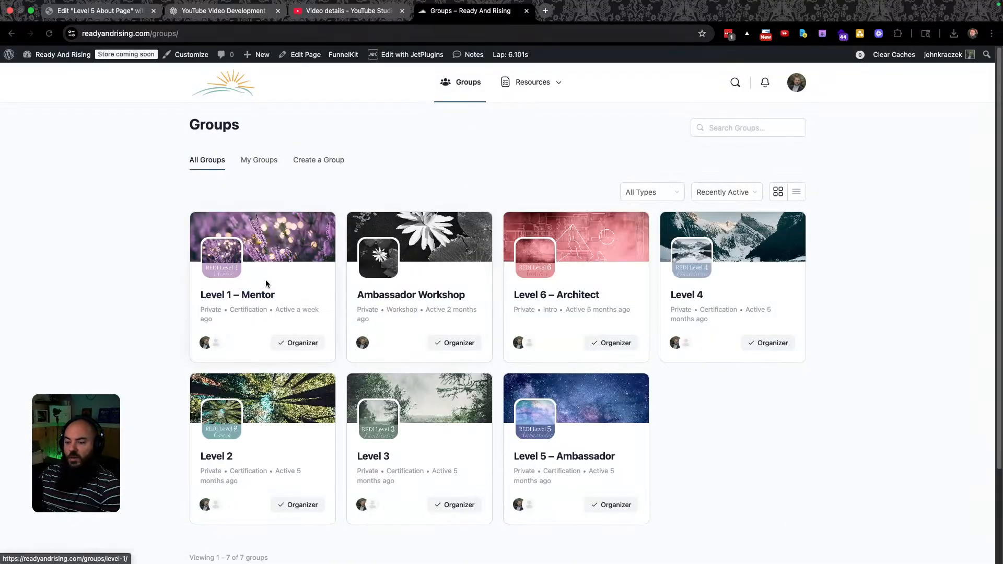
# Open the Level 2 group's Manage area and show its tab list: Feed, Members, Course, Documents.
pyautogui.click(220, 459)
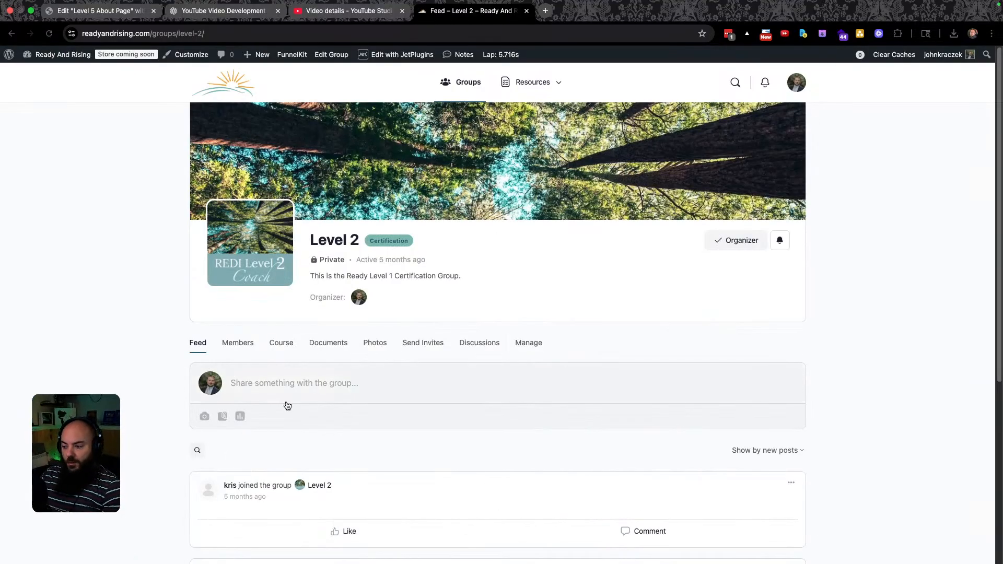
pyautogui.click(519, 346)
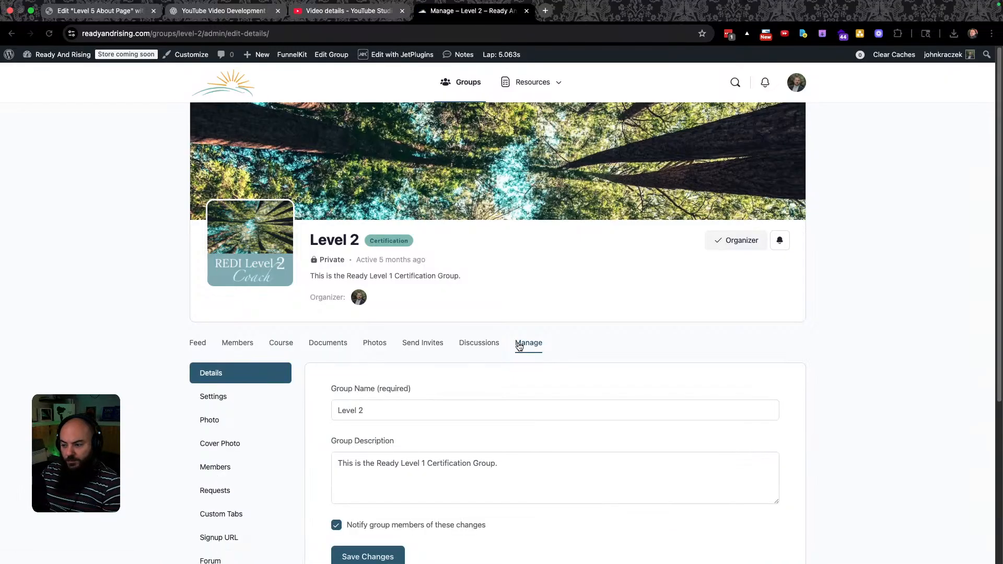
pyautogui.scroll(-5, 506, 363)
pyautogui.scroll(2, 295, 405)
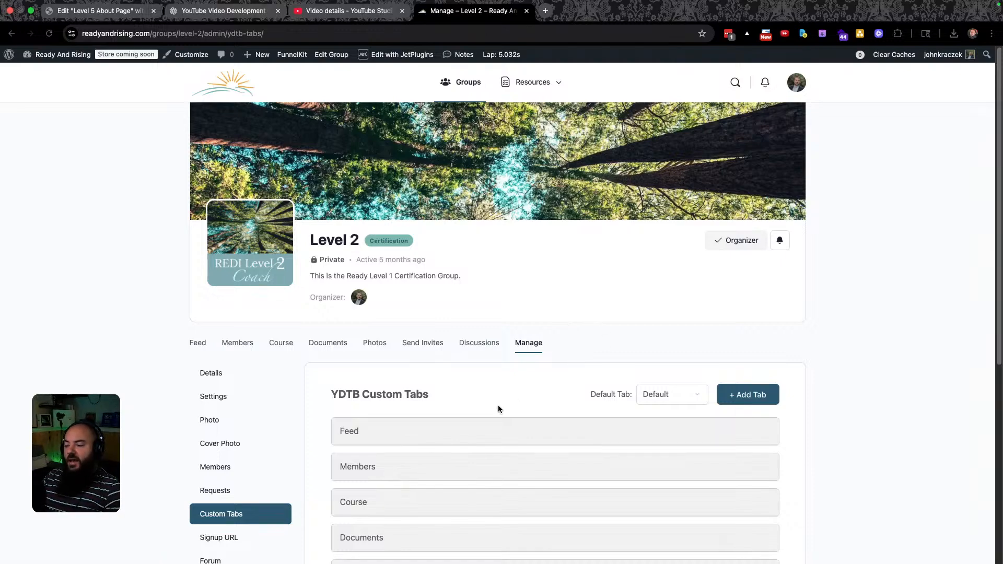
pyautogui.scroll(-3, 515, 401)
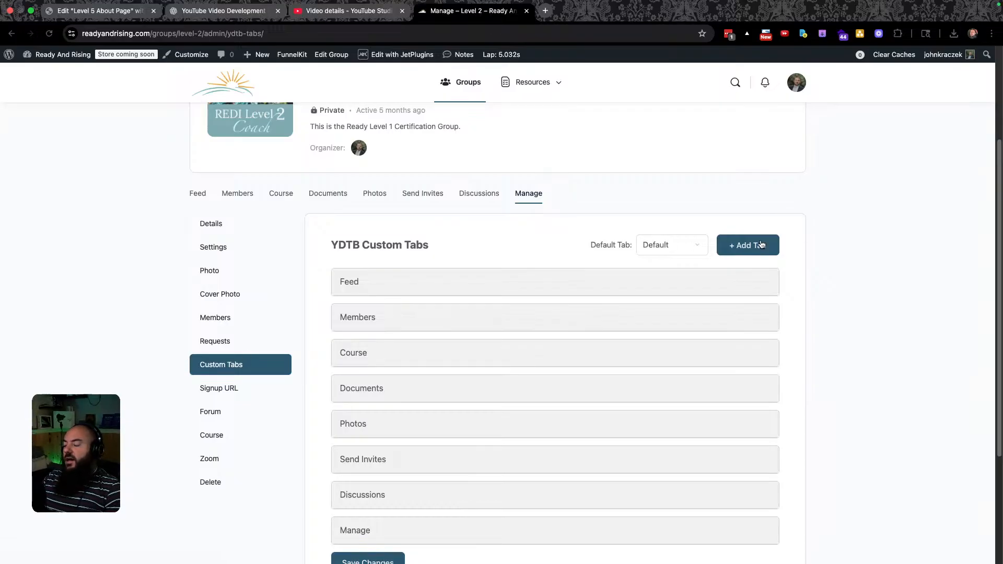
# Add a new Level 2 custom tab named About with slug about.
pyautogui.click(763, 244)
pyautogui.scroll(-3, 527, 353)
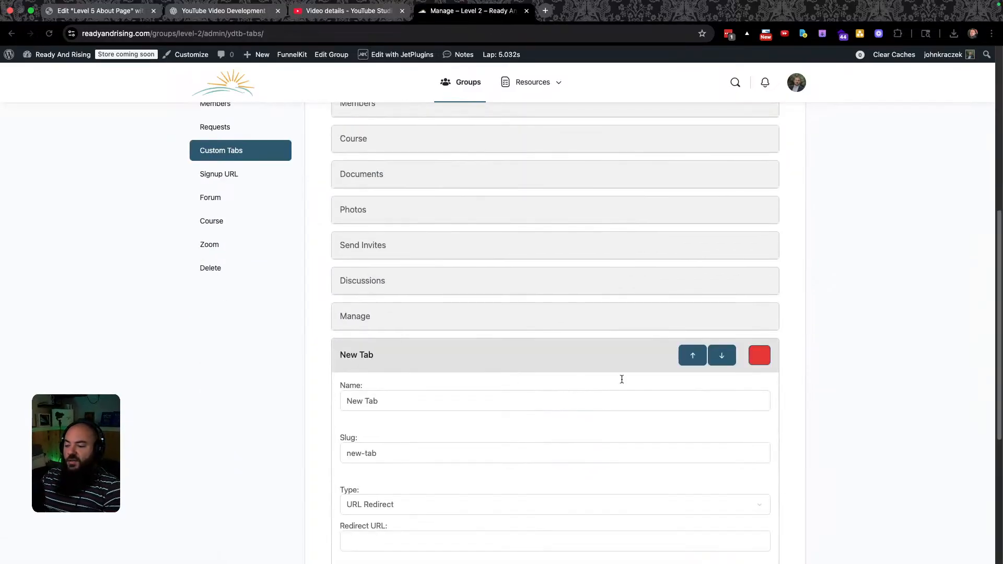
pyautogui.tripleClick(401, 398)
pyautogui.write('A')
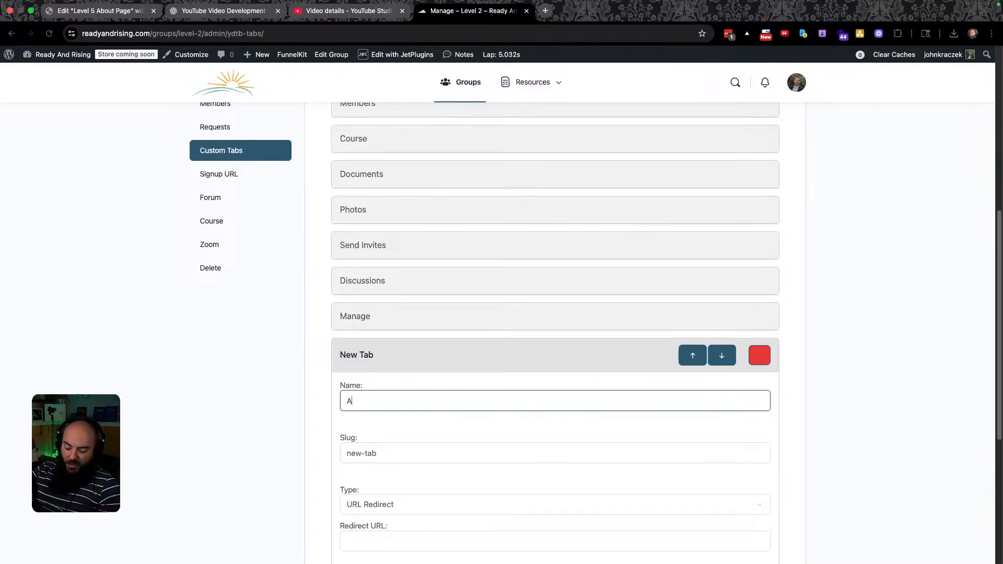
pyautogui.write('bout')
pyautogui.tripleClick(389, 457)
pyautogui.write('about')
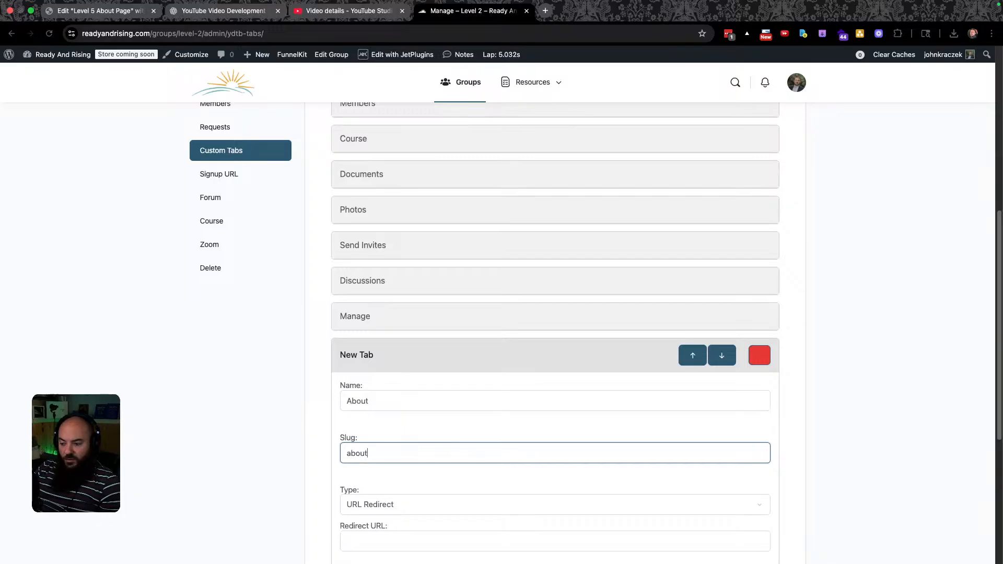
# Make the tab a Saved Section showing Level 2 About Page and save the changes.
pyautogui.scroll(-2, 407, 455)
pyautogui.scroll(-1, 413, 454)
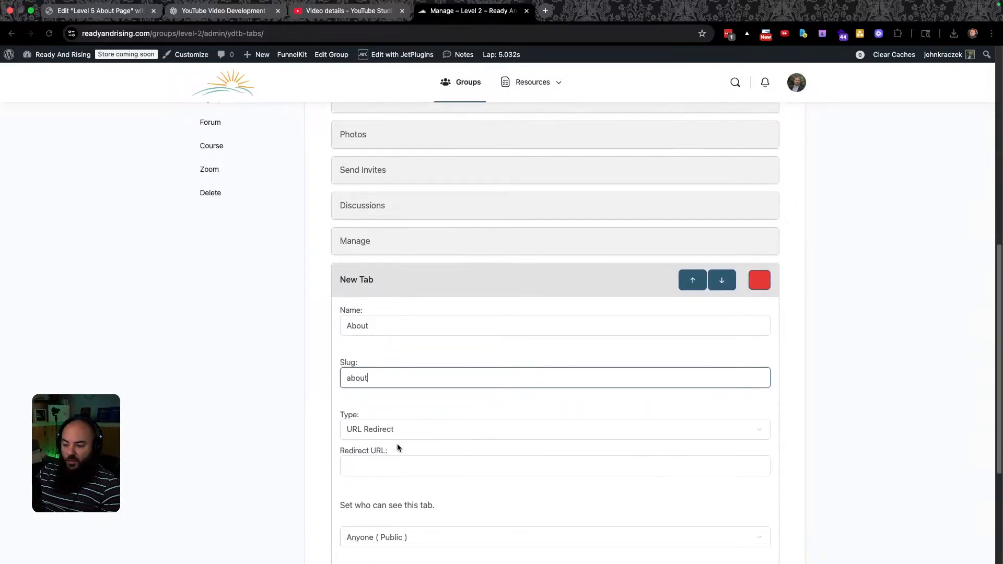
pyautogui.click(403, 425)
pyautogui.click(391, 458)
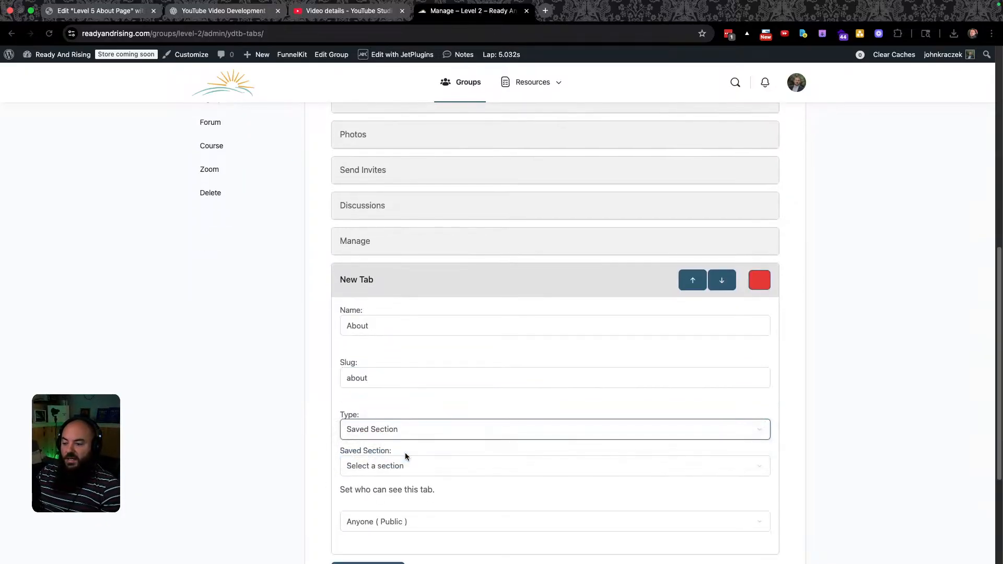
pyautogui.click(430, 465)
pyautogui.scroll(-3, 427, 472)
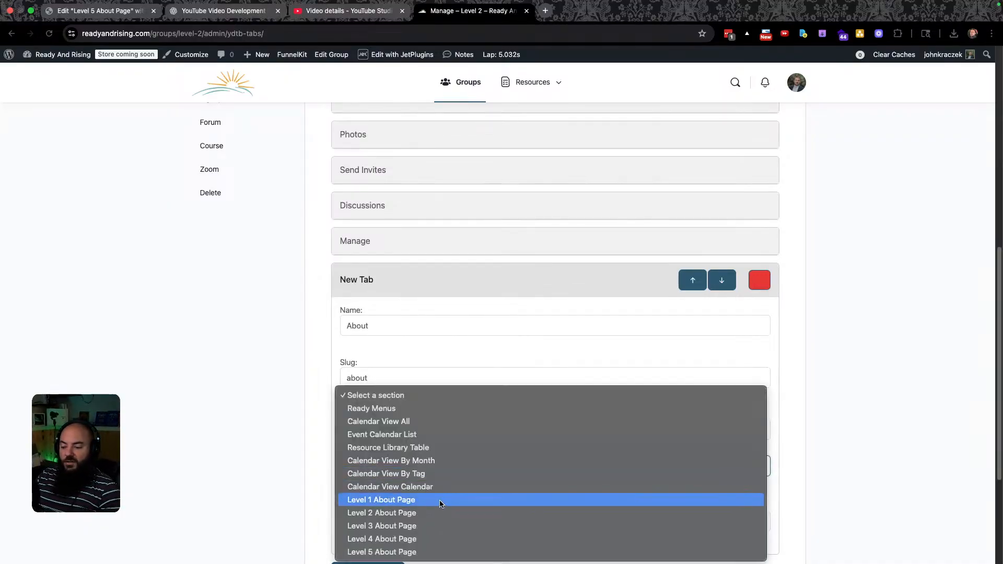
pyautogui.click(414, 514)
pyautogui.scroll(-2, 493, 463)
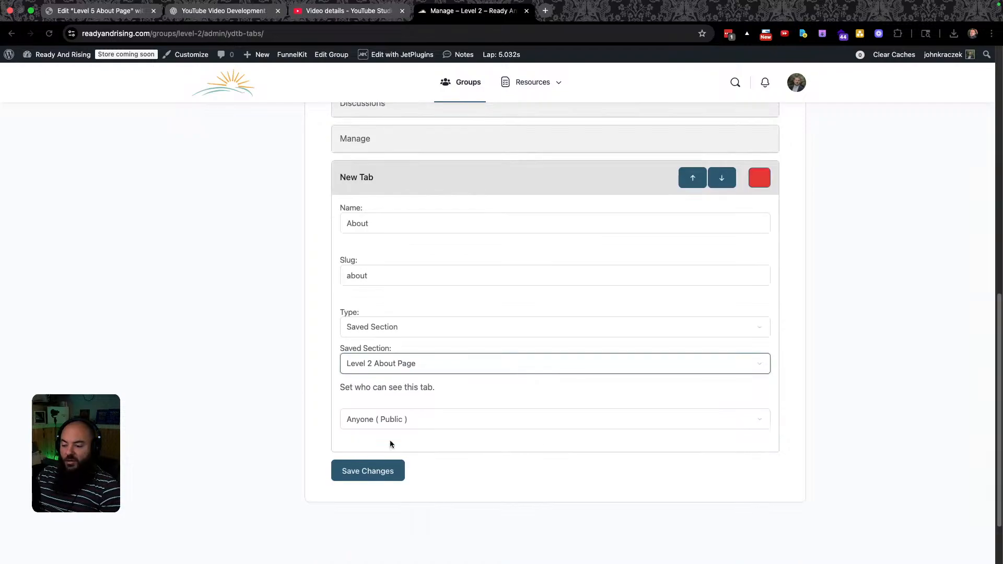
pyautogui.click(365, 473)
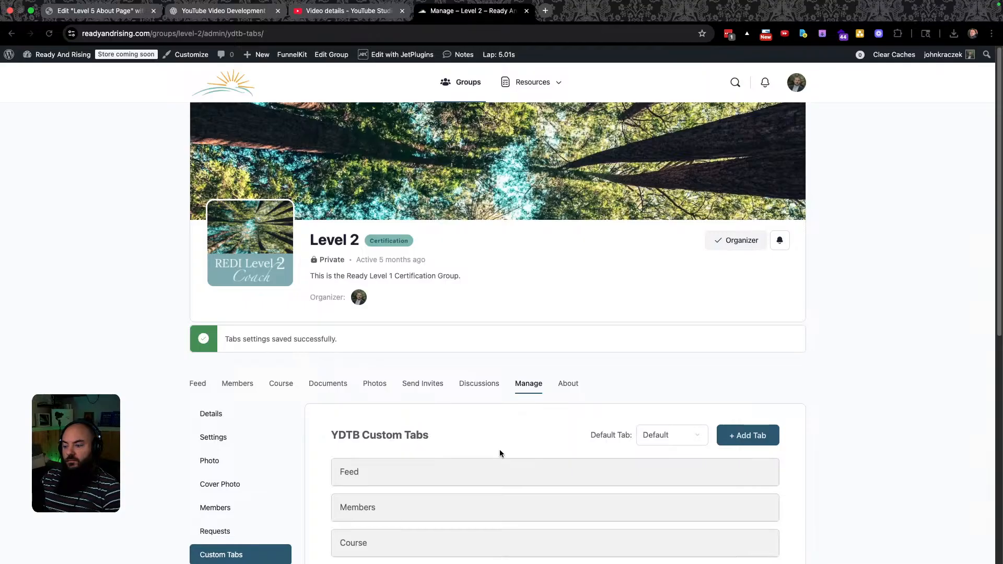
# Leave the Level 2 group's Default Tab set to Default.
pyautogui.scroll(-5, 513, 458)
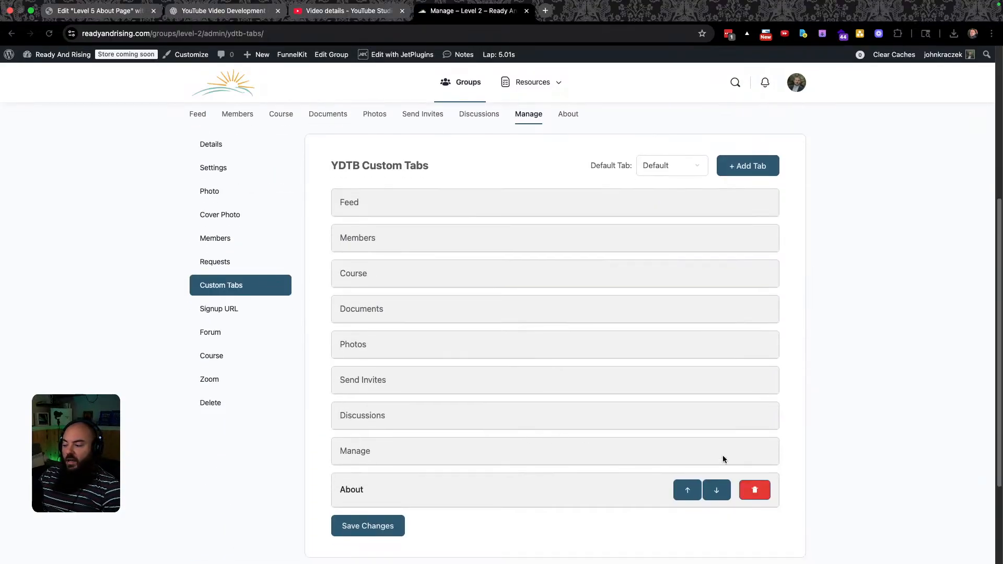
pyautogui.scroll(5, 541, 287)
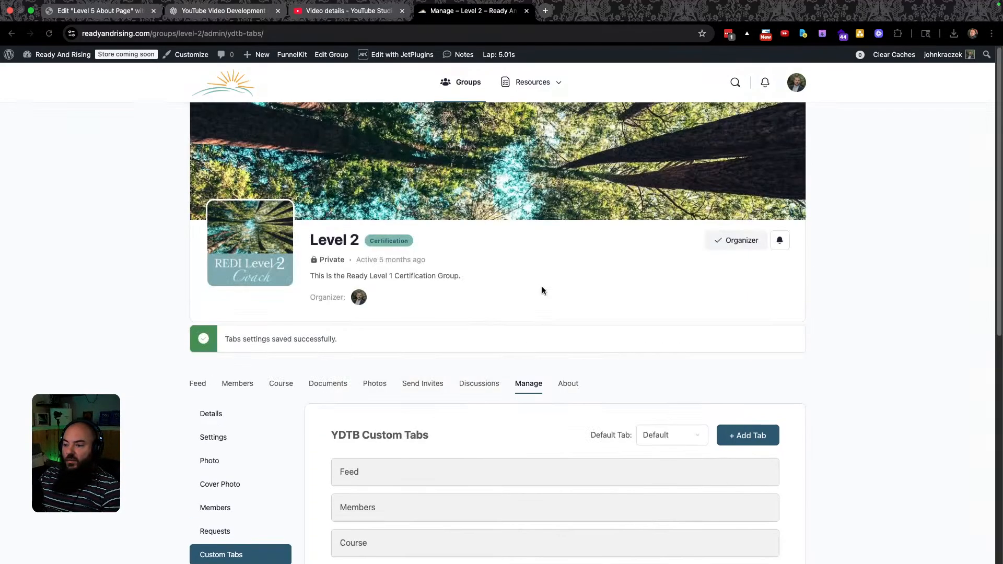
pyautogui.scroll(-2, 541, 298)
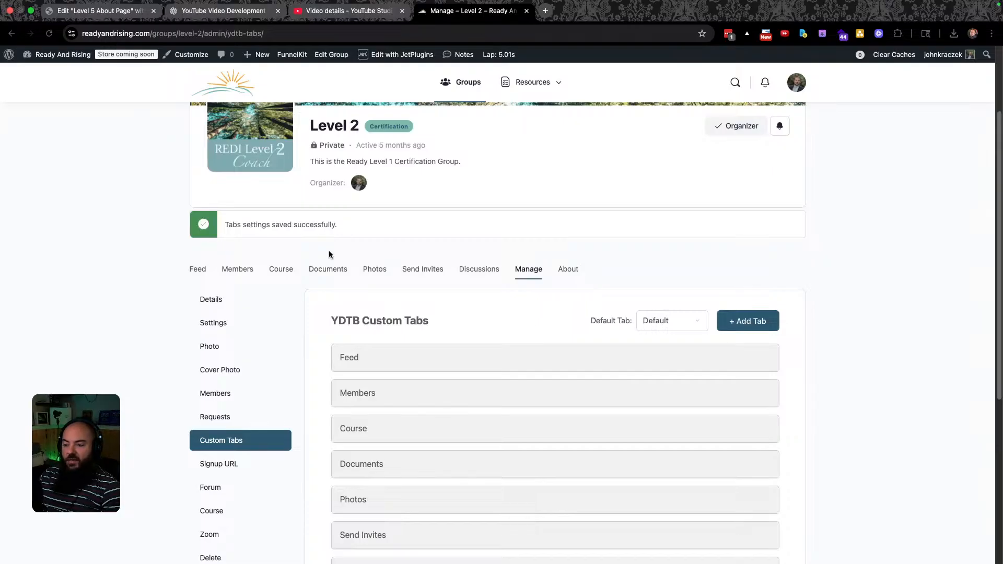
pyautogui.click(675, 318)
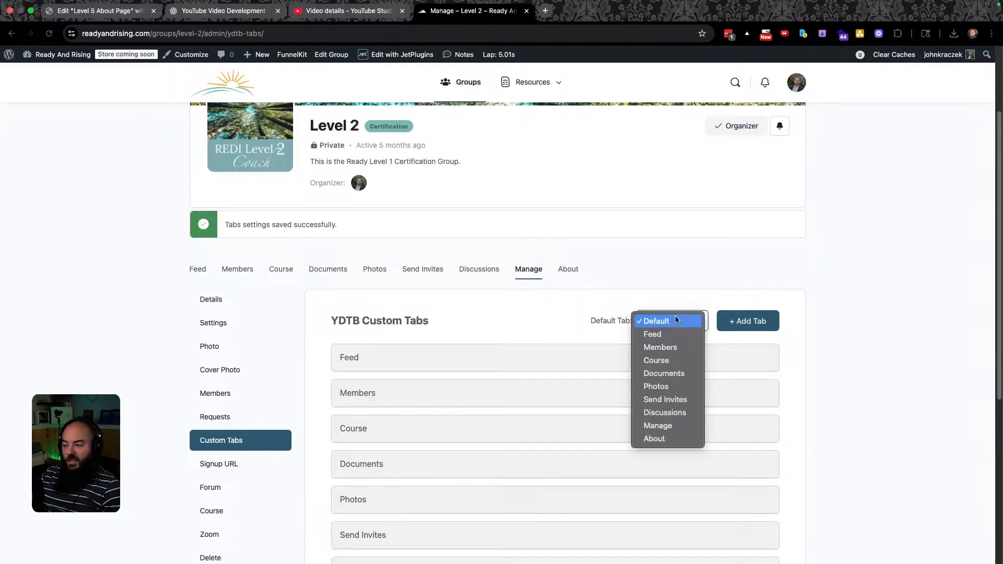
pyautogui.click(676, 316)
# Return to the Groups directory listing all seven groups.
pyautogui.scroll(-5, 469, 294)
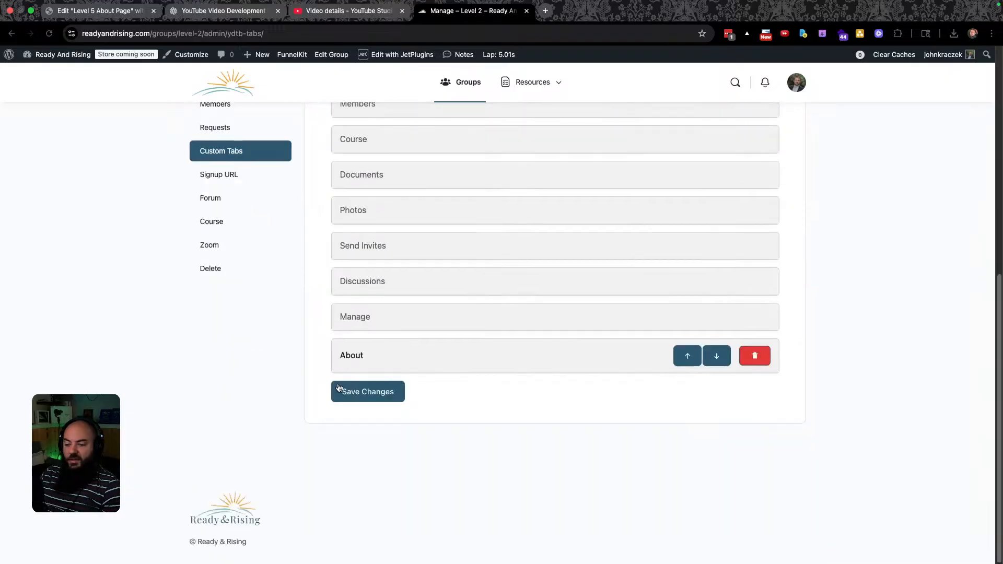
pyautogui.scroll(7, 366, 406)
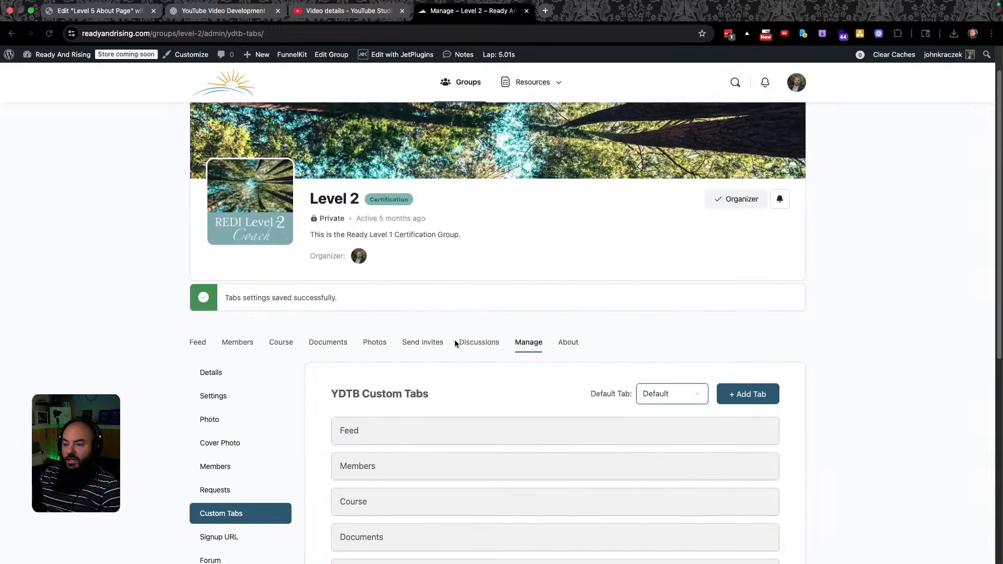
pyautogui.click(468, 85)
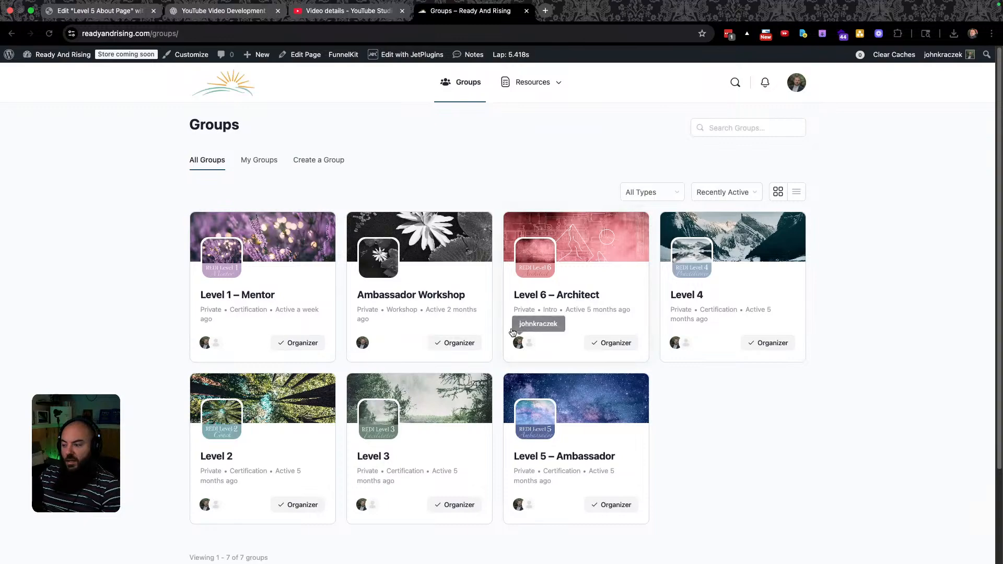
# Open the Level 3 group's Manage page and go to its Custom Tabs settings.
pyautogui.click(369, 458)
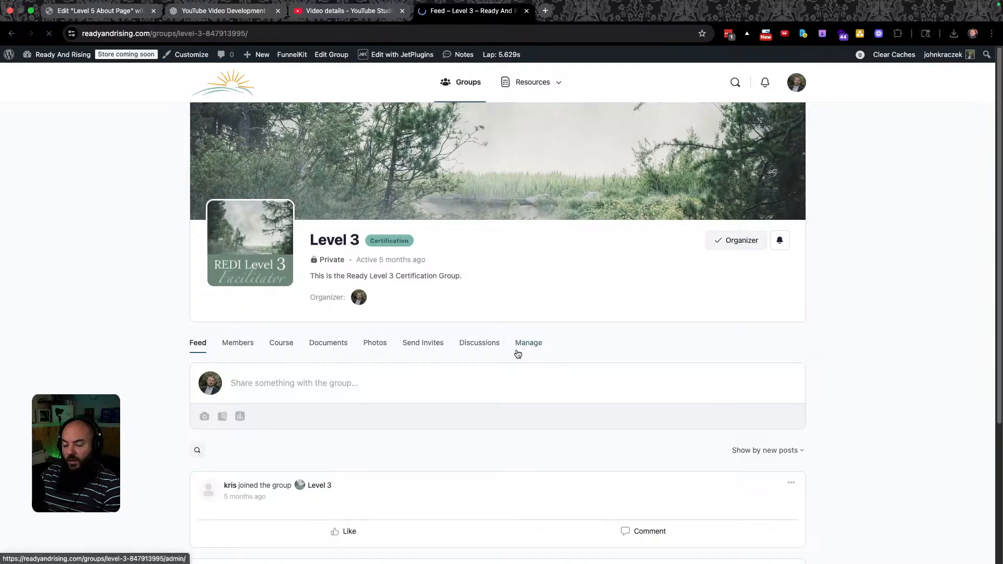
pyautogui.click(533, 346)
pyautogui.scroll(-2, 392, 406)
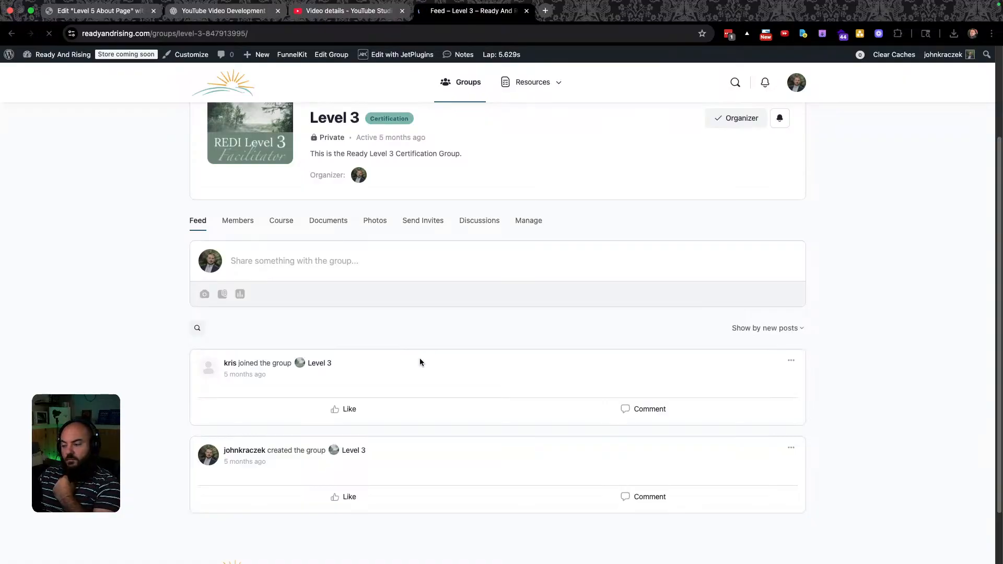
pyautogui.scroll(-4, 386, 424)
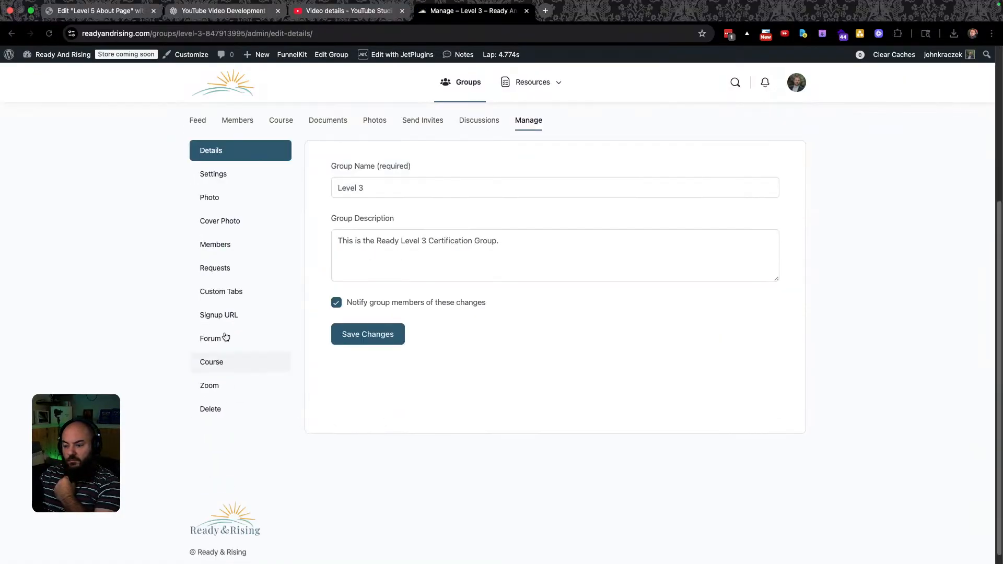
pyautogui.click(223, 297)
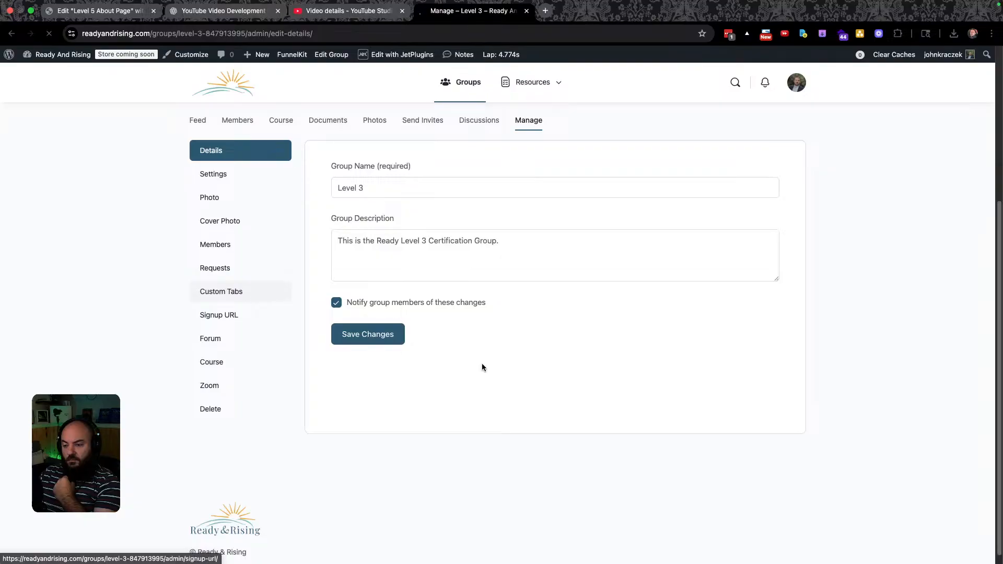
pyautogui.scroll(2, 524, 341)
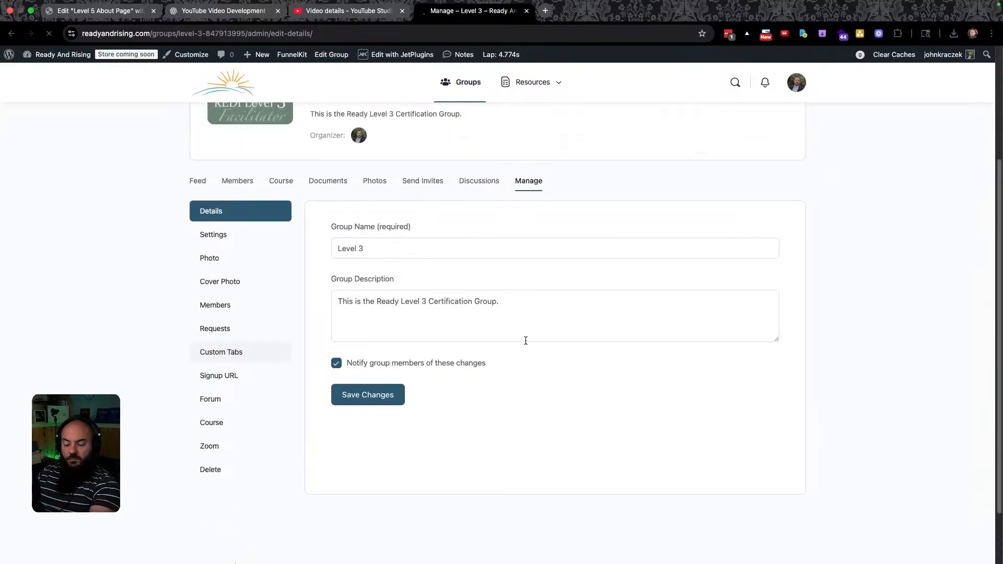
# Add a new Level 3 custom tab named About with slug about.
pyautogui.scroll(-3, 504, 340)
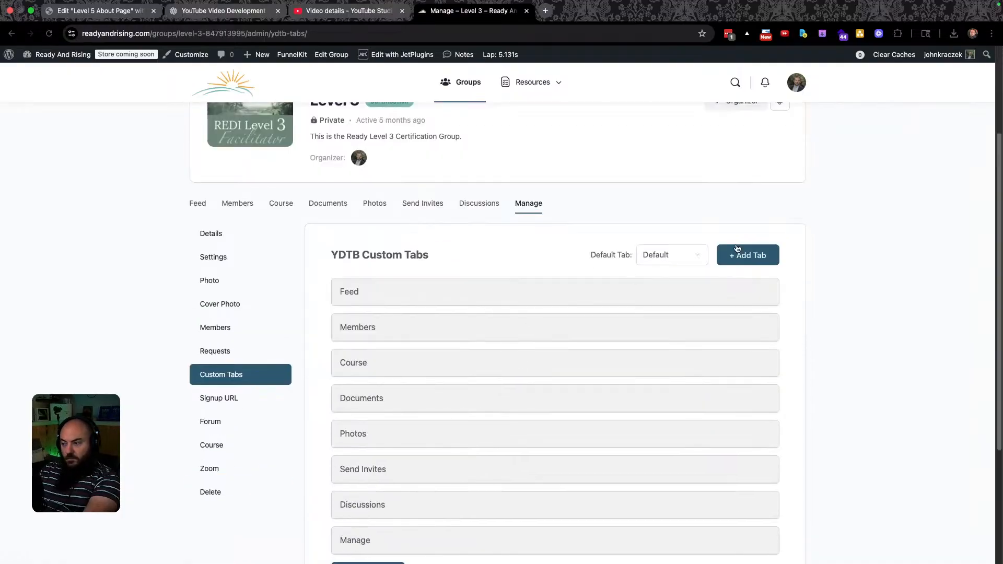
pyautogui.click(769, 256)
pyautogui.scroll(-5, 629, 350)
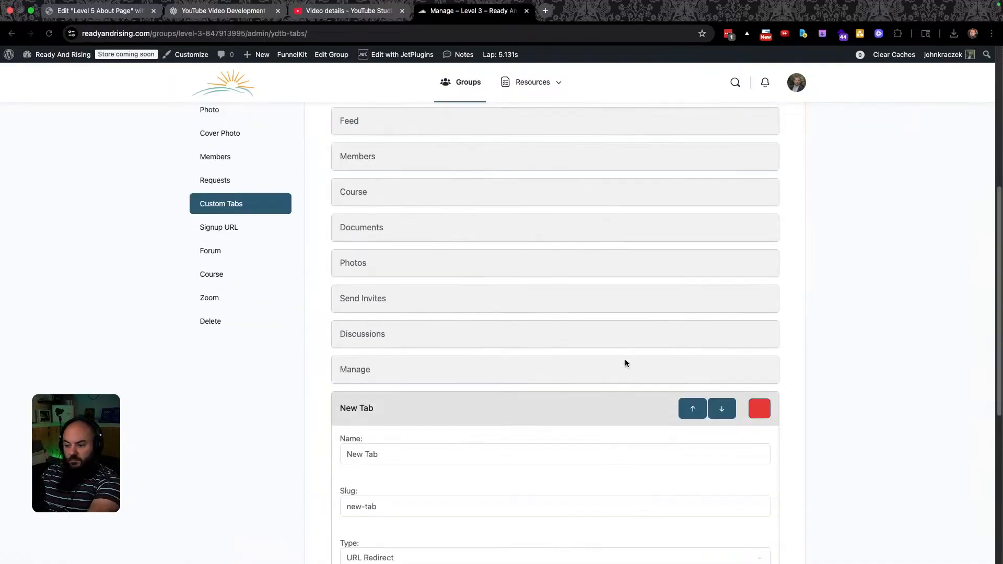
pyautogui.tripleClick(380, 392)
pyautogui.write('About')
pyautogui.doubleClick(406, 448)
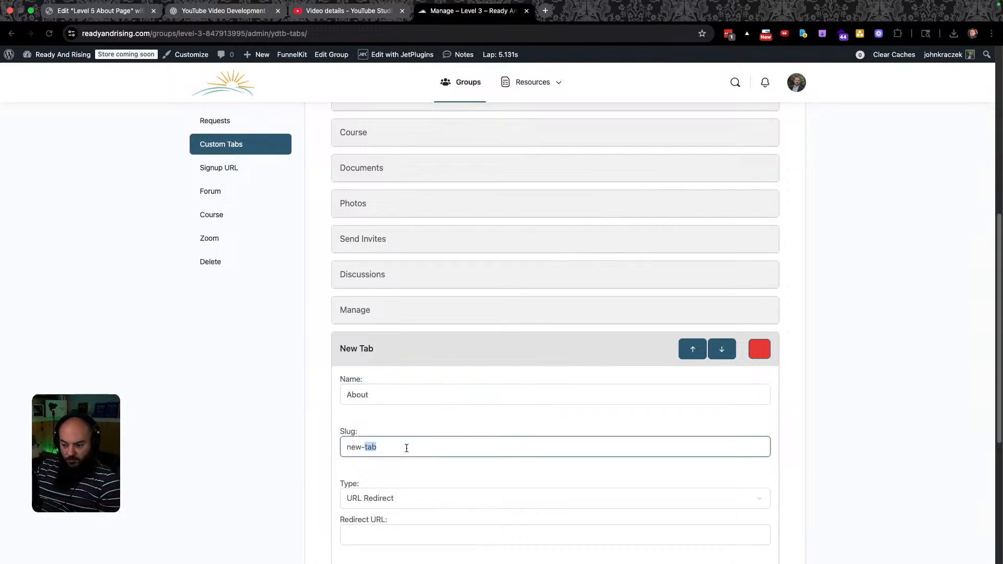
pyautogui.click(398, 442)
pyautogui.press('BackSpace')
pyautogui.press('BackSpace')
pyautogui.press('BackSpace')
pyautogui.press('BackSpace')
pyautogui.press('BackSpace')
pyautogui.press('BackSpace')
pyautogui.press('BackSpace')
pyautogui.write('about')
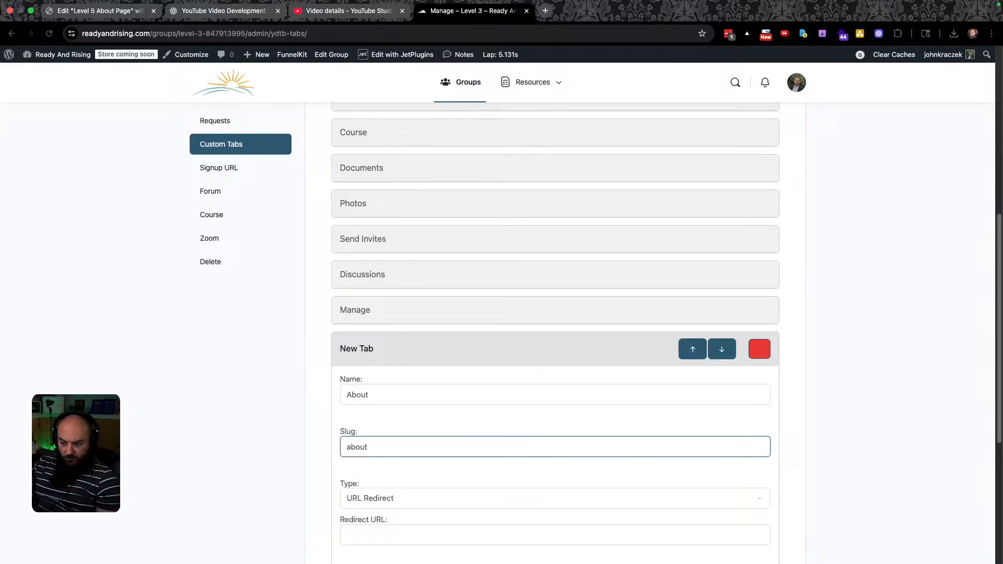
# Make it a Saved Section showing Level 3 About Page, save, and return to Groups.
pyautogui.click(412, 498)
pyautogui.click(406, 511)
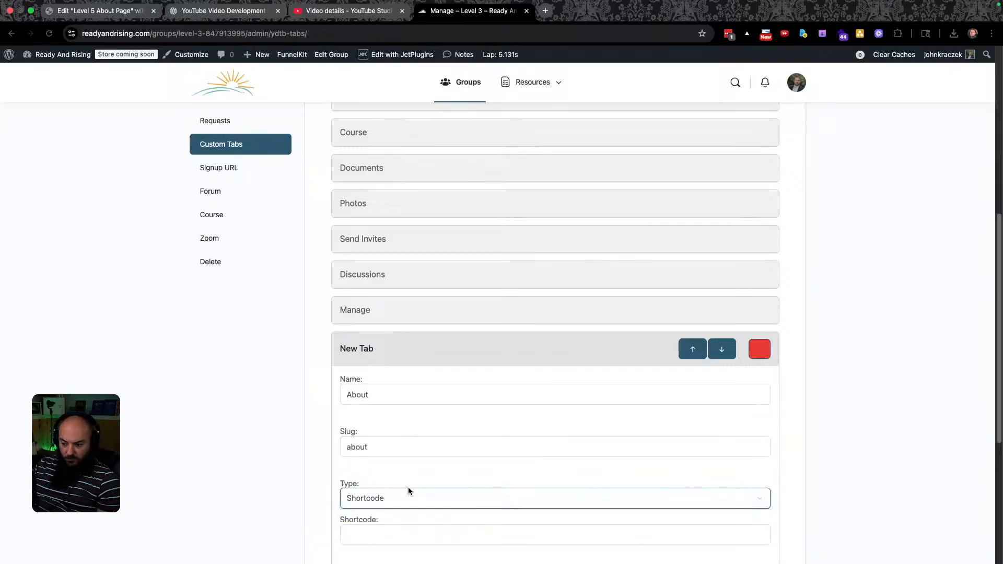
pyautogui.click(408, 492)
pyautogui.click(401, 512)
pyautogui.scroll(-5, 445, 488)
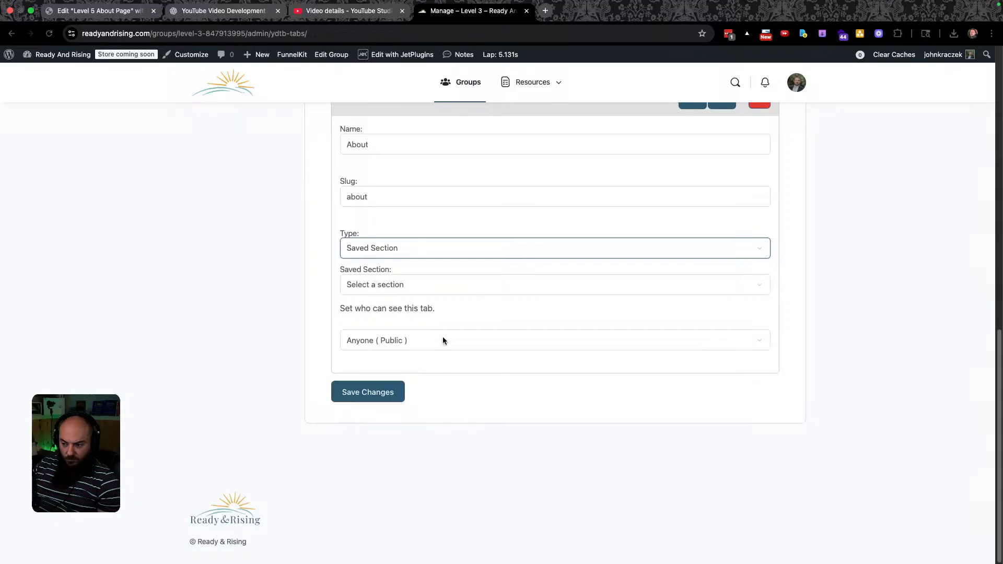
pyautogui.click(408, 282)
pyautogui.click(423, 416)
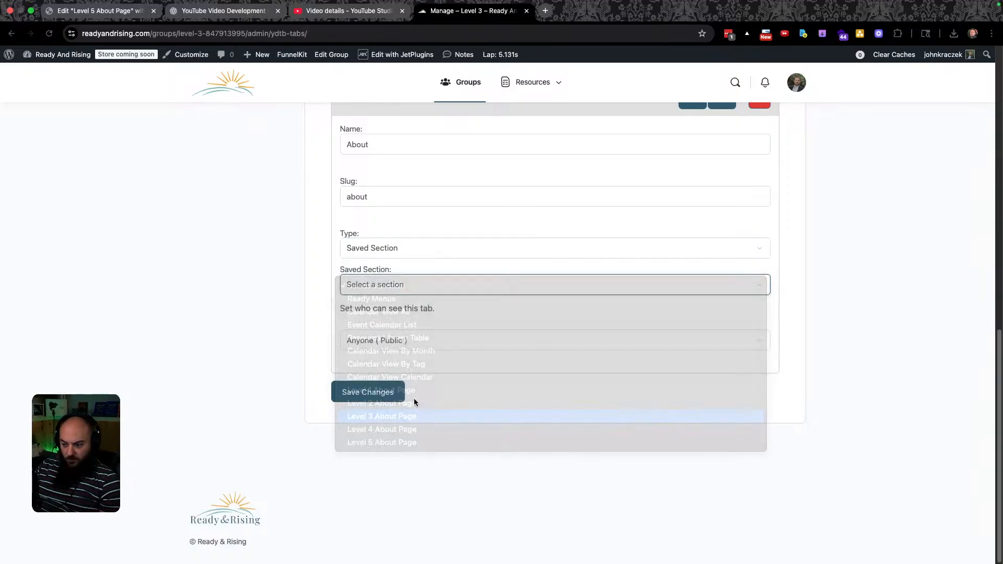
pyautogui.click(364, 396)
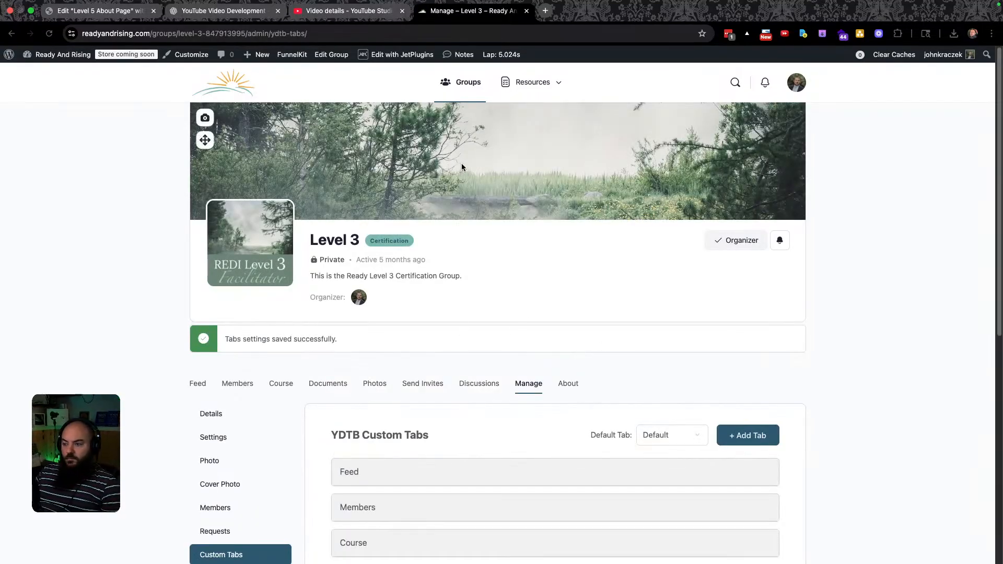
pyautogui.click(463, 87)
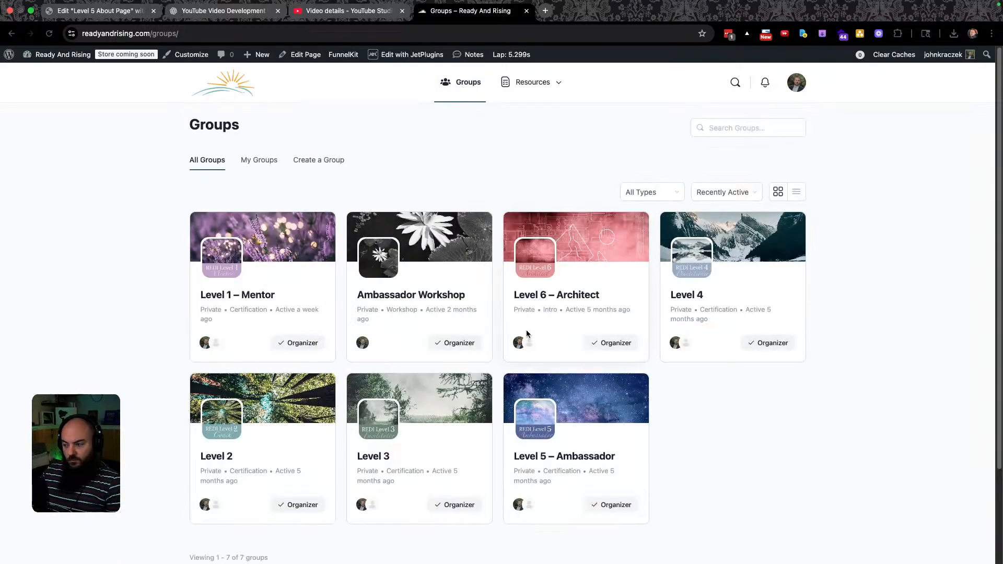
# Open the Level 4 group's Manage area and its Custom Tabs settings.
pyautogui.click(686, 295)
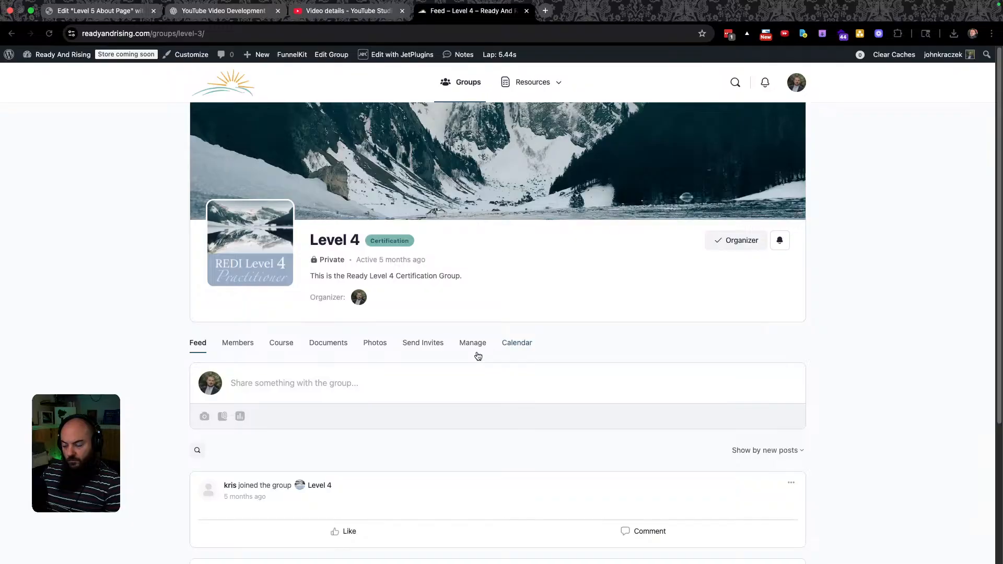
pyautogui.scroll(-3, 478, 355)
pyautogui.click(472, 214)
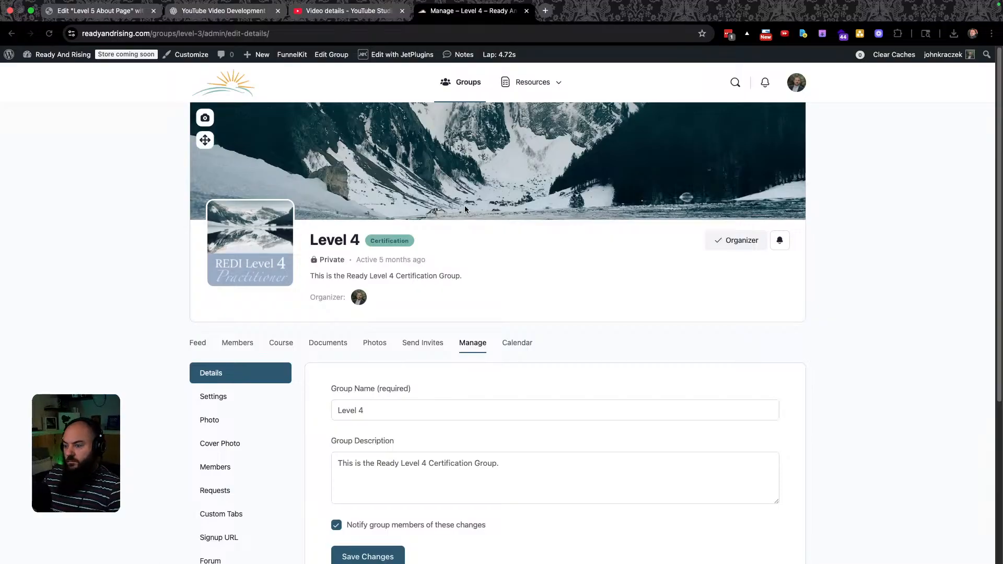
pyautogui.scroll(-5, 548, 340)
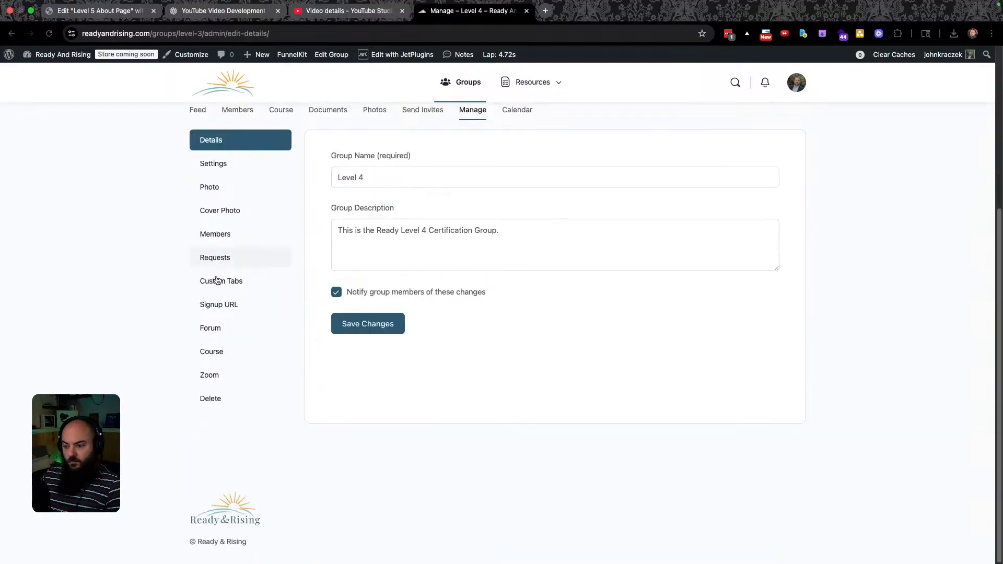
pyautogui.click(243, 282)
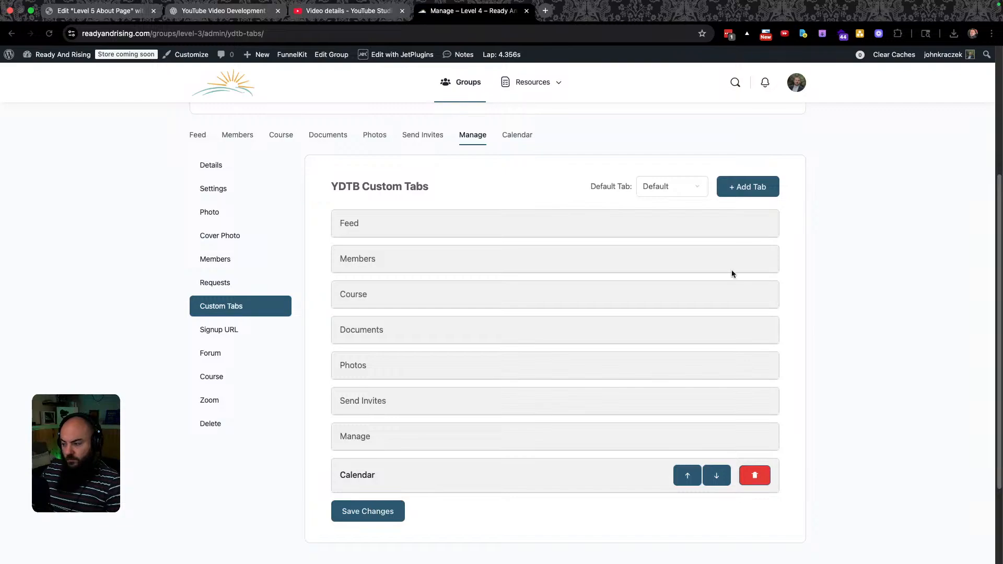
# Add a new Level 4 custom tab named About with slug about.
pyautogui.click(742, 192)
pyautogui.scroll(-5, 437, 512)
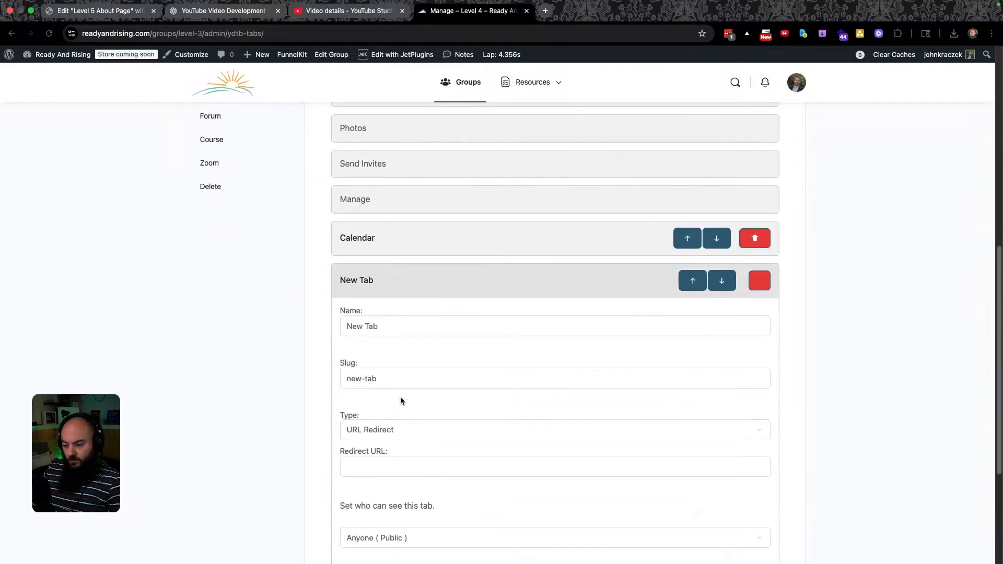
pyautogui.scroll(2, 402, 408)
pyautogui.click(383, 439)
pyautogui.hotkey('alt', 'shift', 'Left')
pyautogui.hotkey('alt', 'shift', 'Left')
pyautogui.write('About')
pyautogui.press('Tab')
pyautogui.write('about')
# Set the tab type to Saved Section with Level 4 About Page and save the changes.
pyautogui.press('Tab')
pyautogui.press('space')
pyautogui.press('Down')
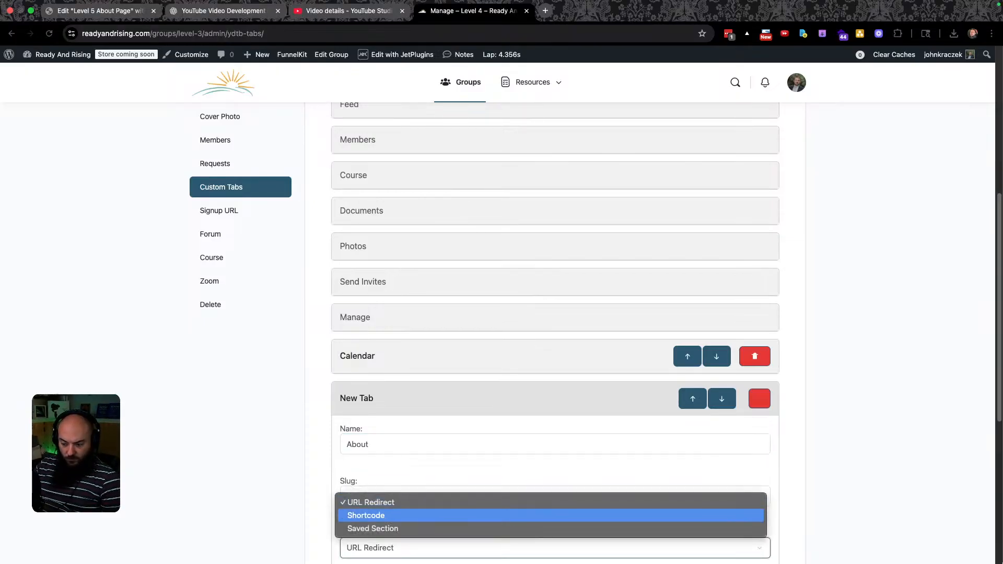
pyautogui.press('Down')
pyautogui.press('Return')
pyautogui.scroll(-3, 562, 416)
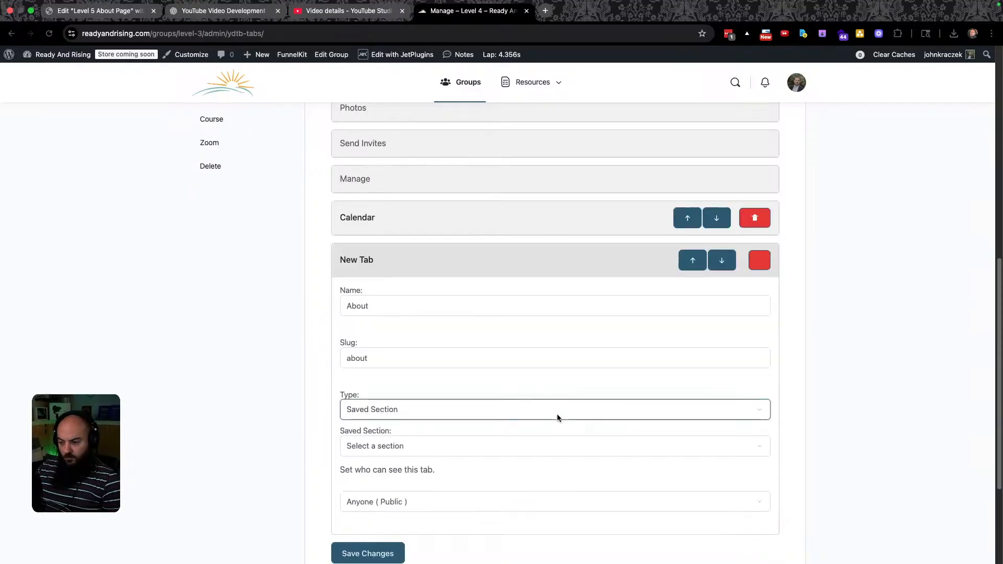
pyautogui.click(430, 449)
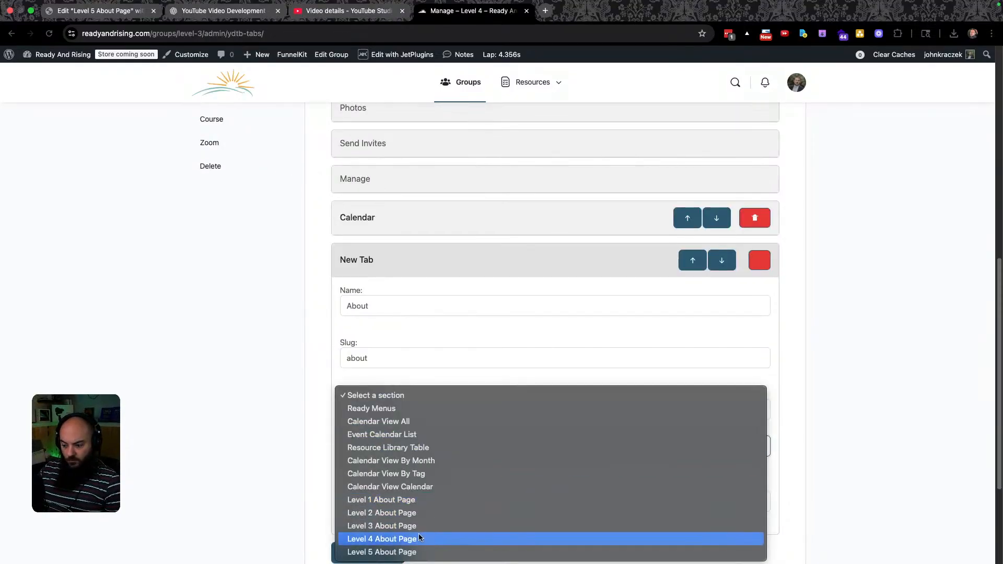
pyautogui.click(418, 537)
pyautogui.click(368, 553)
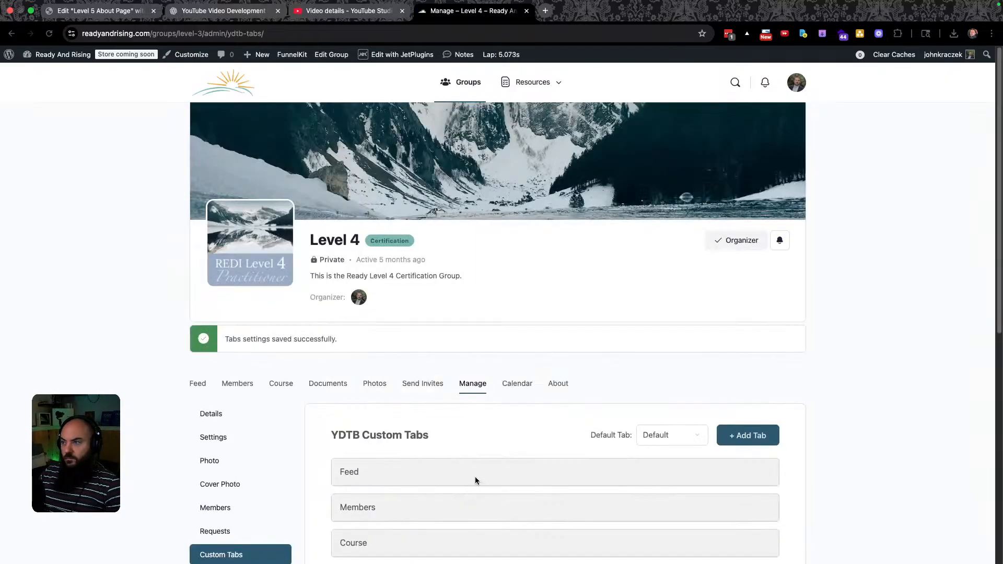
# Return to the Groups directory.
pyautogui.scroll(-2, 537, 408)
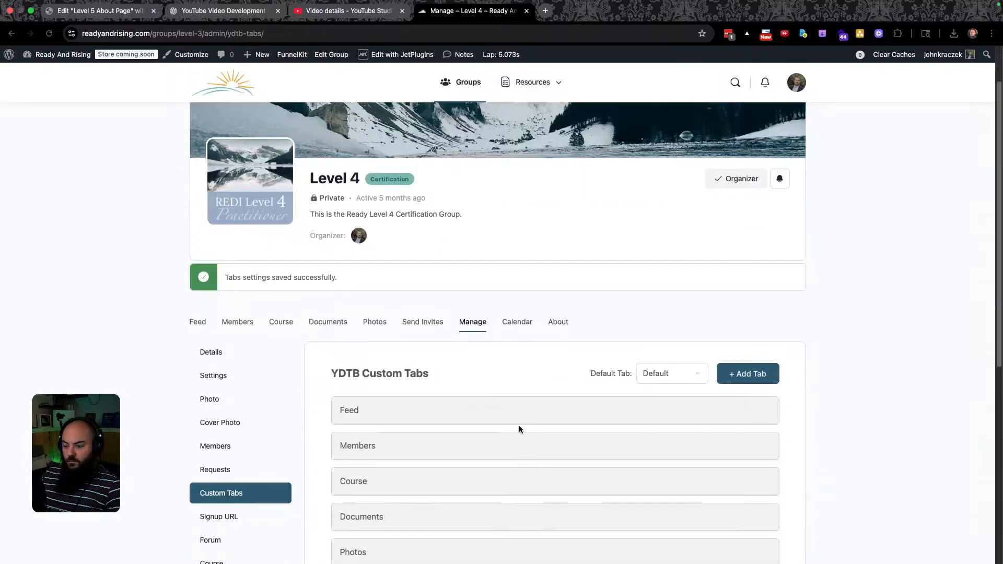
pyautogui.scroll(-6, 545, 357)
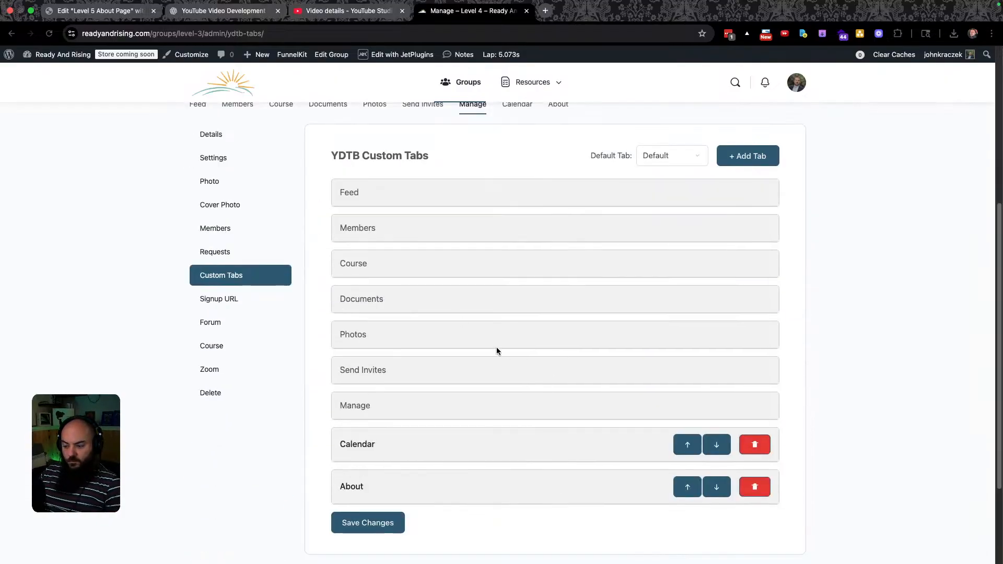
pyautogui.scroll(9, 485, 340)
pyautogui.click(468, 82)
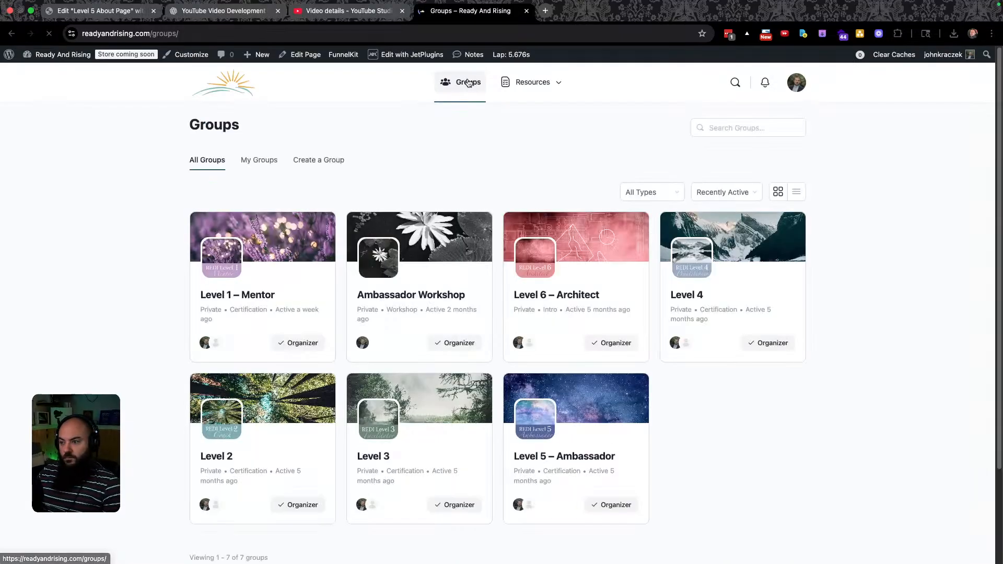
# Open the Level 5 – Ambassador group's Custom Tabs settings.
pyautogui.click(552, 465)
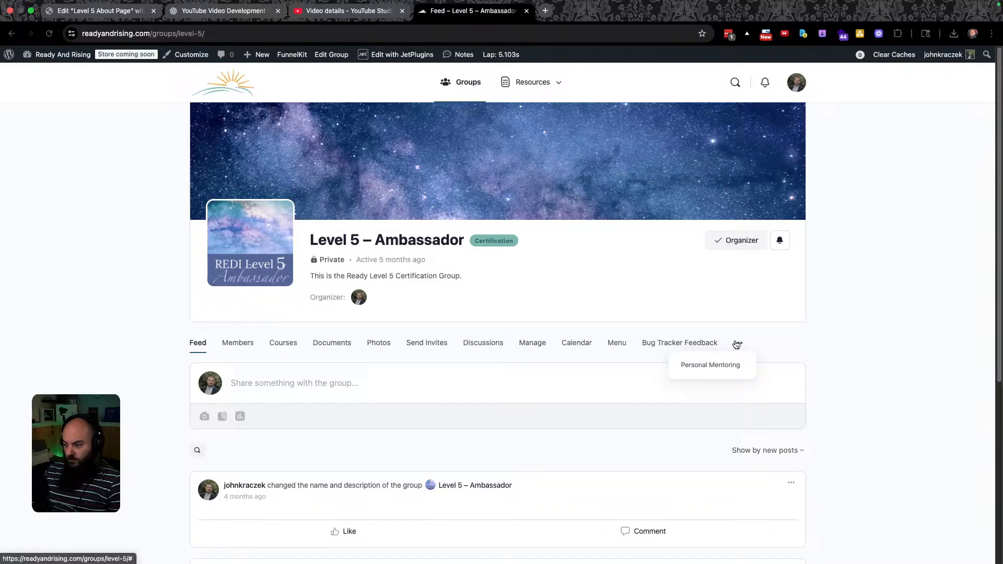
pyautogui.click(537, 346)
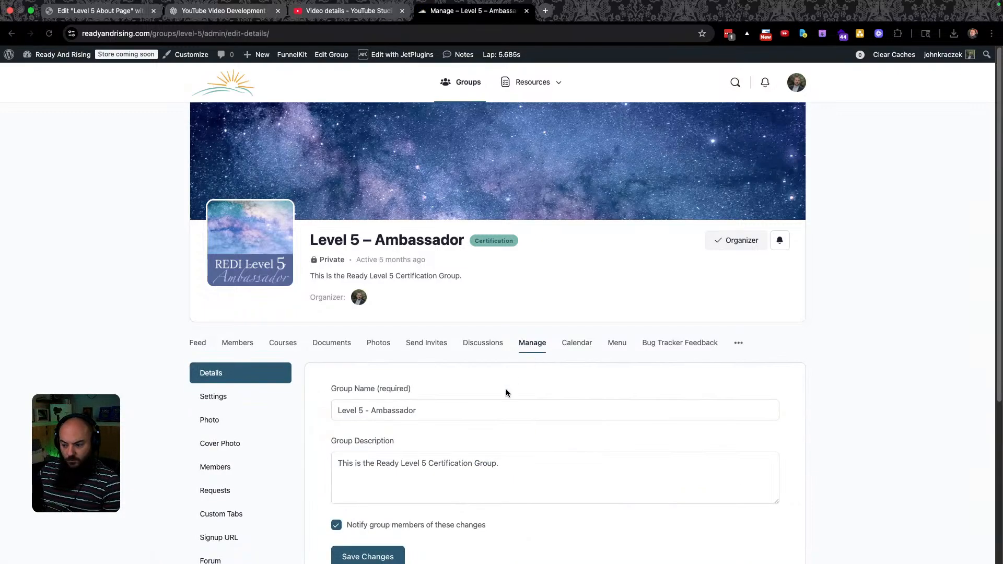
pyautogui.click(242, 282)
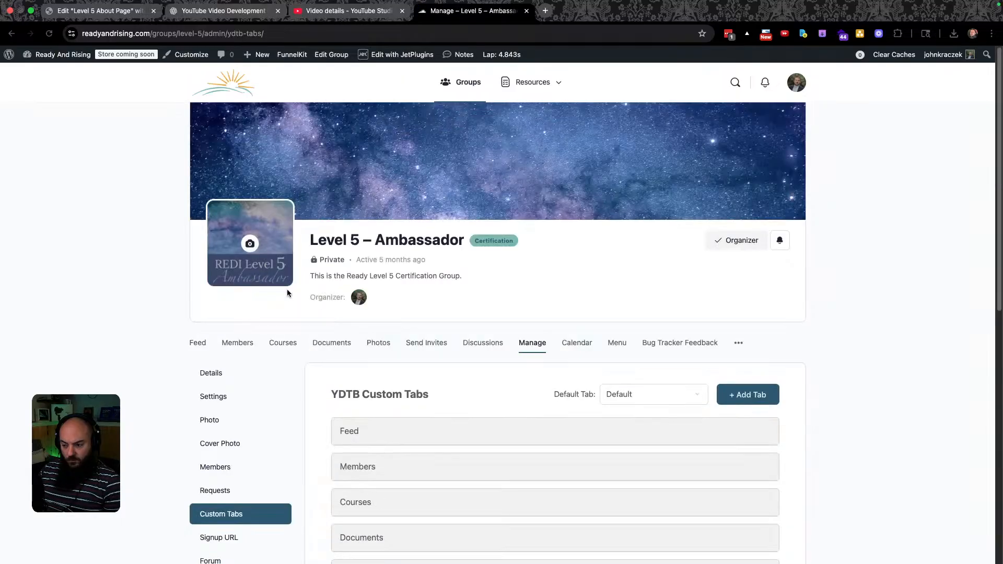
# Delete the Bug Tracker Feedback tab and save the remaining Calendar, Menu and Personal Mentoring tabs.
pyautogui.scroll(-5, 306, 405)
pyautogui.scroll(-2, 307, 383)
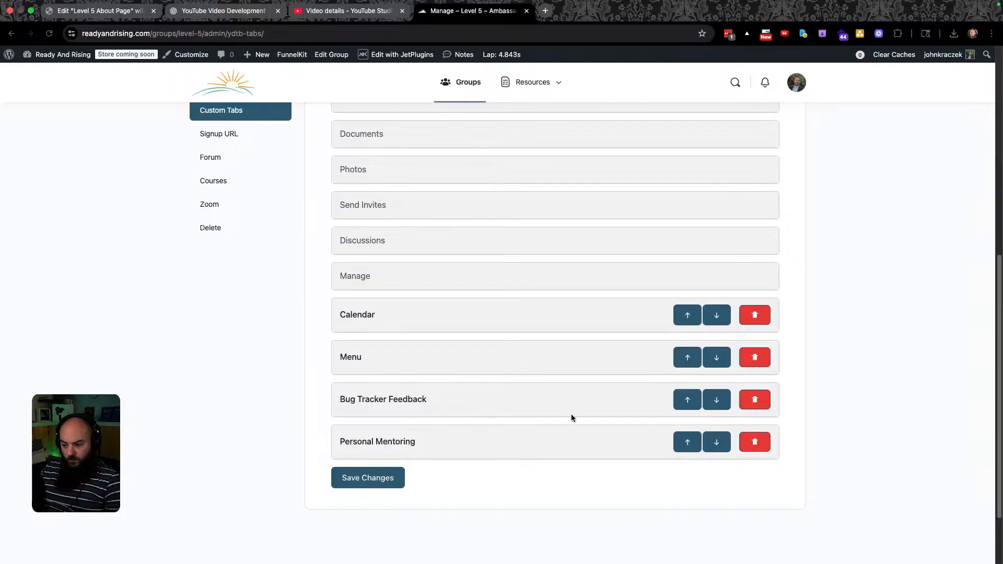
pyautogui.click(744, 401)
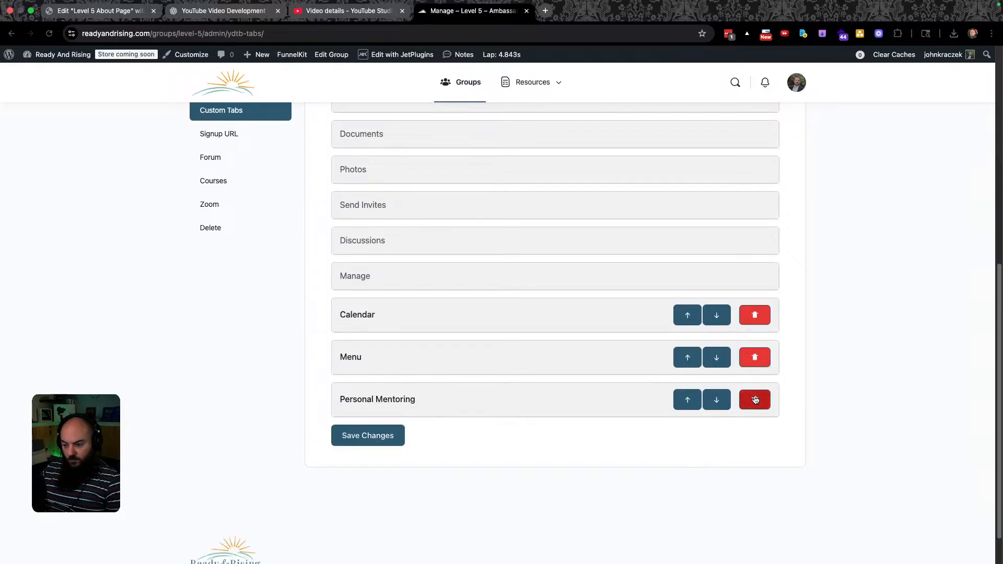
pyautogui.click(566, 360)
pyautogui.click(565, 361)
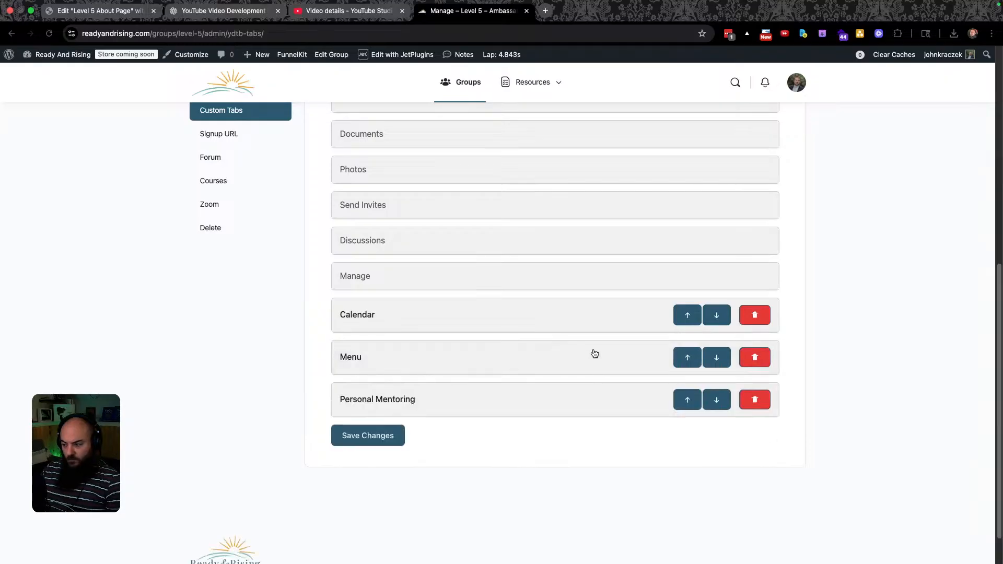
pyautogui.click(374, 437)
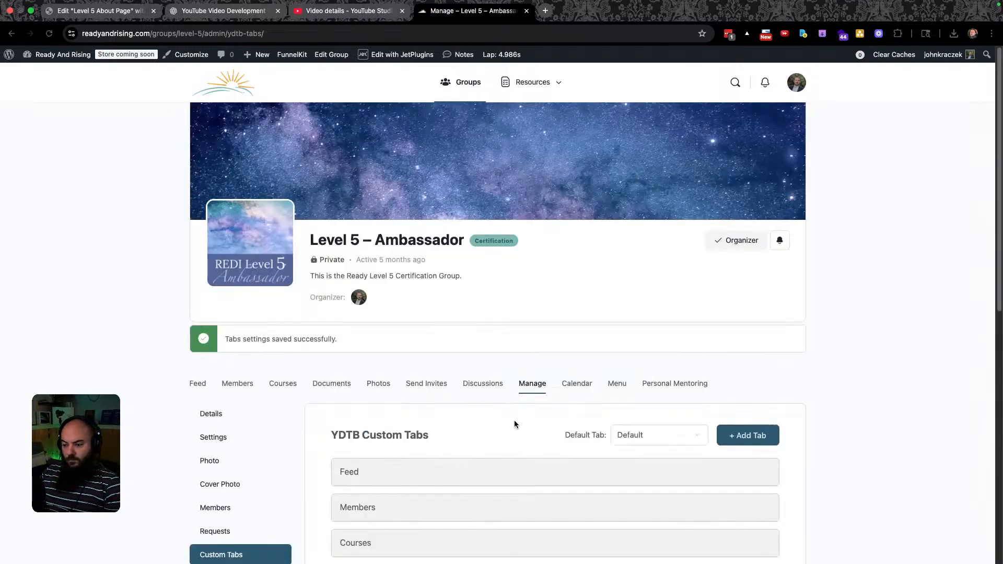
# Add a new Level 5 custom tab named About with slug about.
pyautogui.scroll(-3, 497, 424)
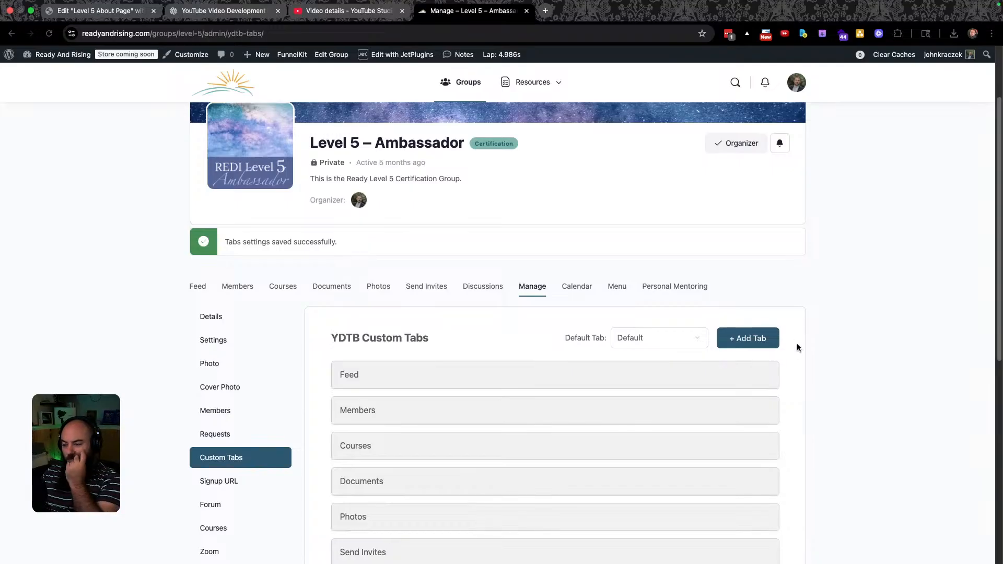
pyautogui.scroll(-8, 616, 407)
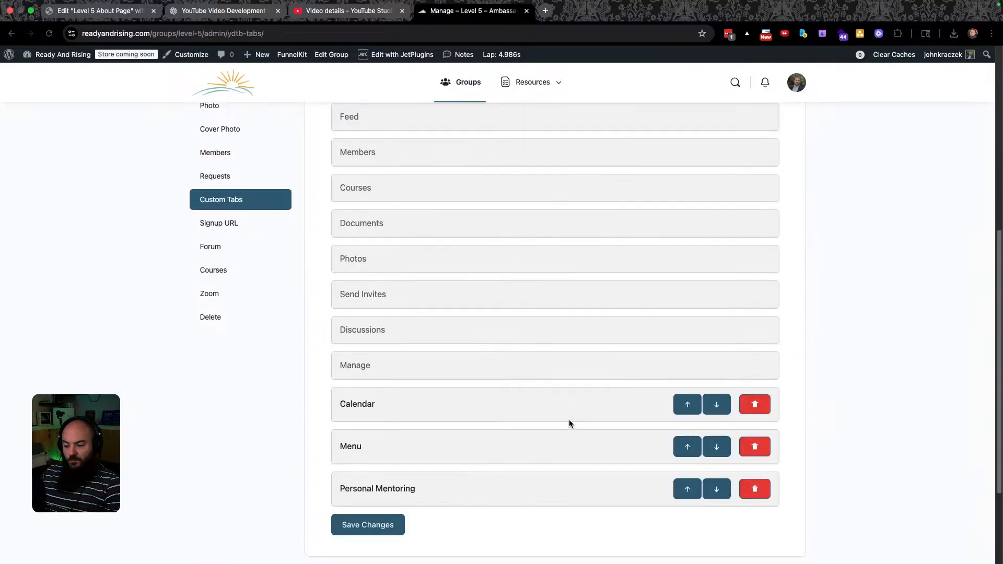
pyautogui.scroll(11, 568, 421)
pyautogui.click(738, 432)
pyautogui.tripleClick(385, 399)
pyautogui.write('About')
pyautogui.press('Tab')
pyautogui.write('about')
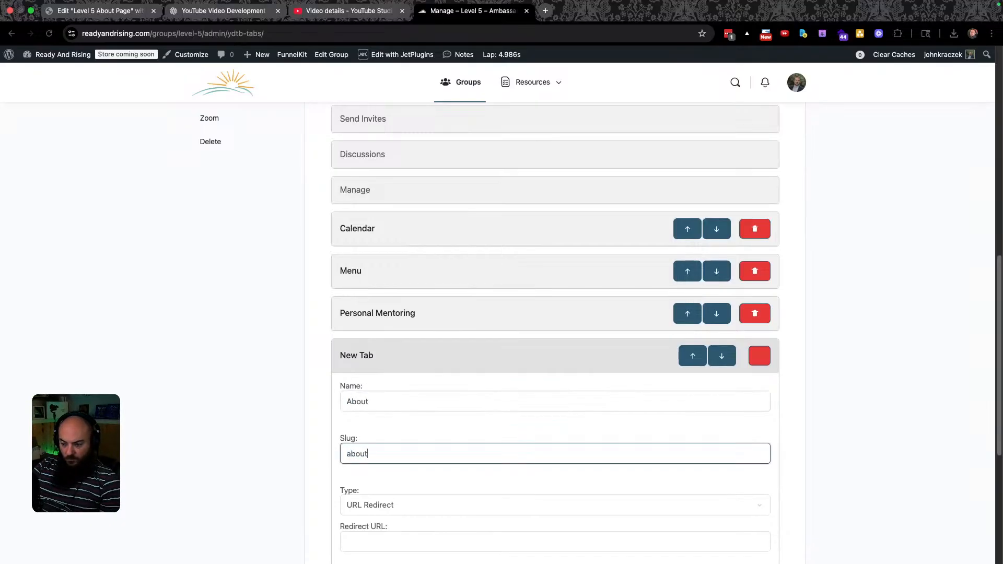
# Make it a Saved Section showing Level 5 About Page, visible to Anyone (Public), and save.
pyautogui.press('Tab')
pyautogui.scroll(-5, 400, 426)
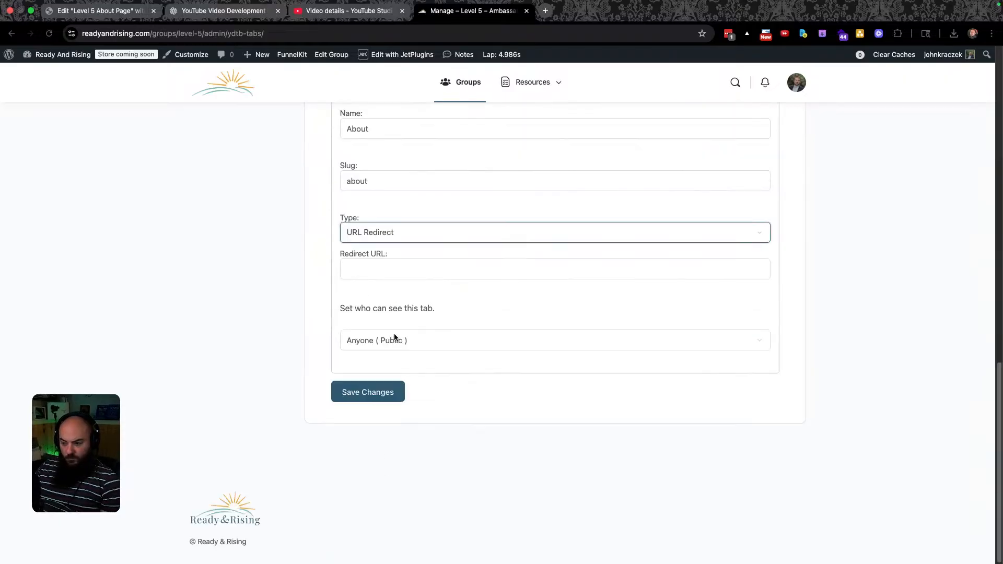
pyautogui.click(410, 239)
pyautogui.click(408, 260)
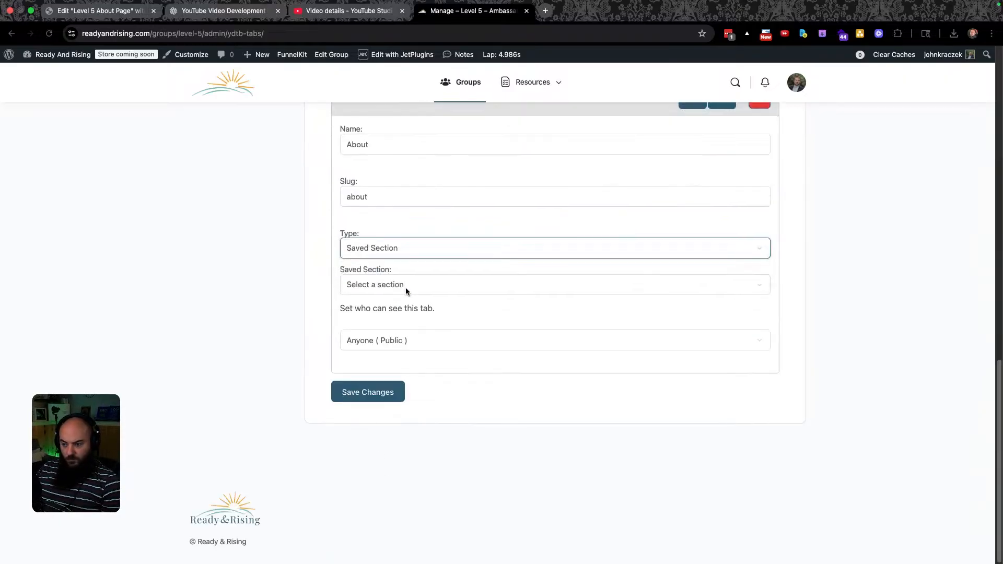
pyautogui.click(404, 284)
pyautogui.click(402, 442)
pyautogui.click(421, 341)
pyautogui.click(416, 343)
pyautogui.click(358, 399)
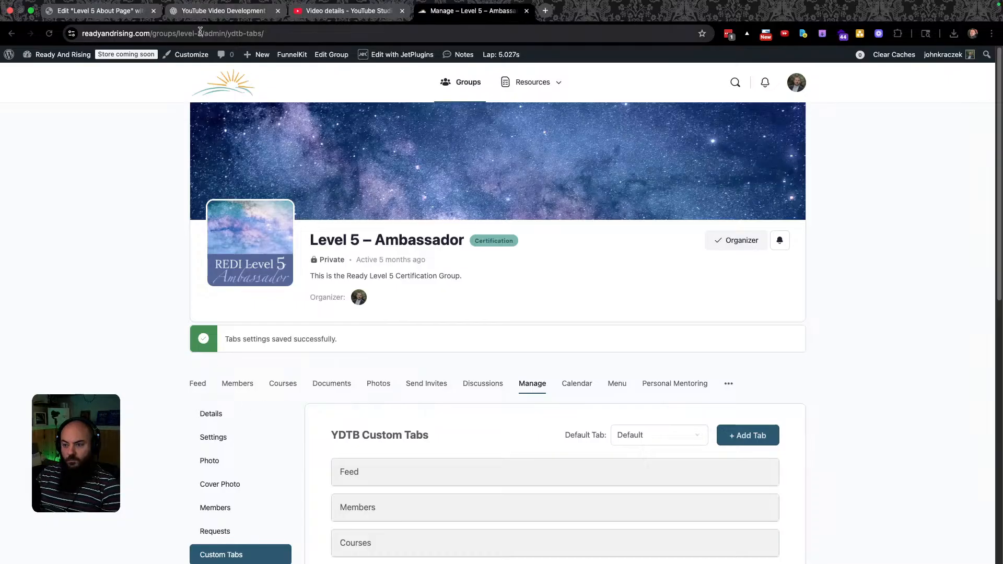
pyautogui.moveTo(205, 32); pyautogui.dragTo(105, 34)
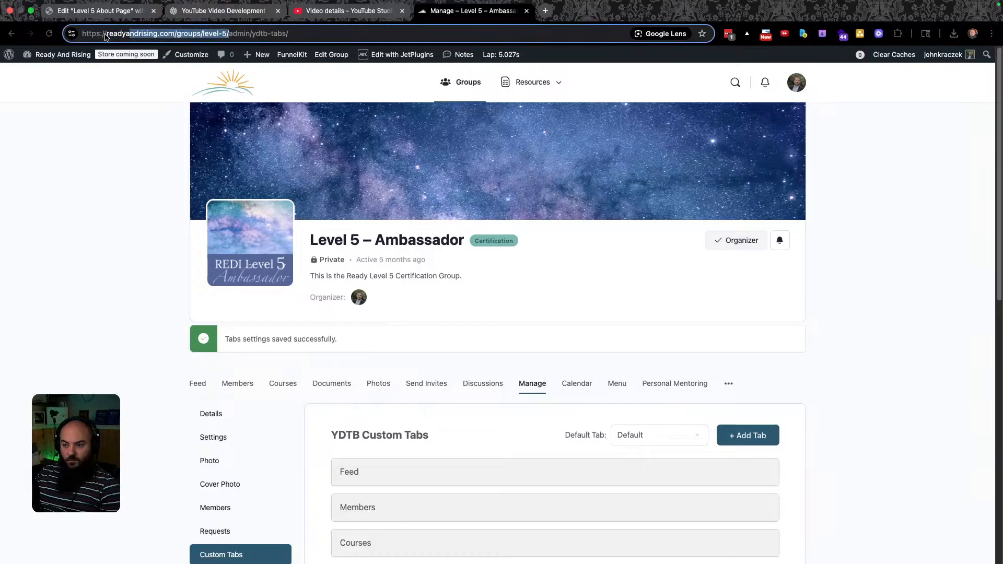
pyautogui.hotkey('shift', 'Left')
pyautogui.hotkey('shift', 'Left')
pyautogui.hotkey('shift', 'Left')
pyautogui.hotkey('shift', 'Left')
pyautogui.hotkey('shift', 'Left')
pyautogui.press('super+c')
pyautogui.hotkey('shift', 'Left')
pyautogui.hotkey('shift', 'Left')
pyautogui.hotkey('shift', 'Left')
pyautogui.hotkey('shift', 'Left')
pyautogui.hotkey('shift', 'Left')
pyautogui.hotkey('shift', 'Left')
pyautogui.hotkey('shift', 'Left')
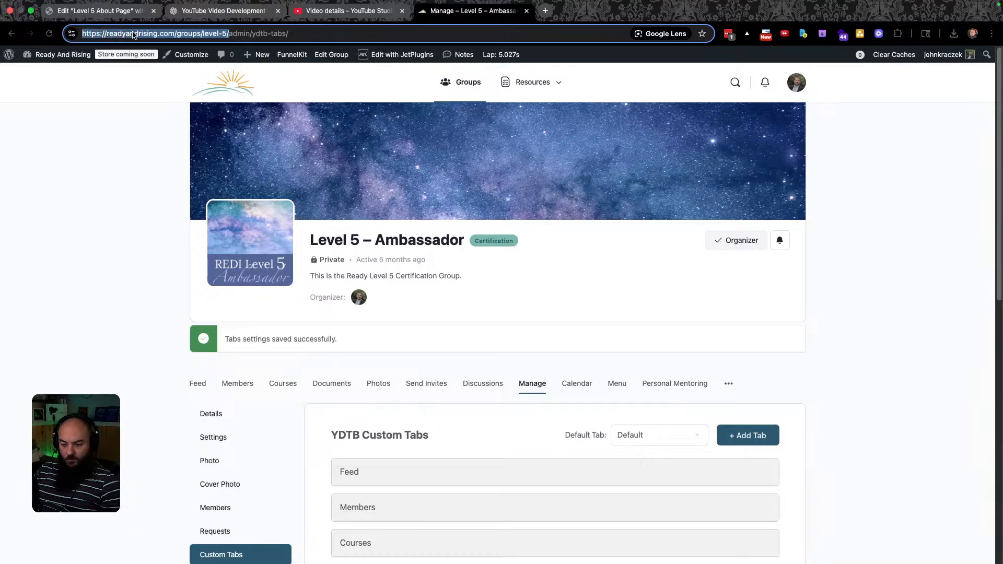
pyautogui.press('super+shift+n')
pyautogui.press('ctrl+super+f')
pyautogui.press('super+v')
pyautogui.press('Return')
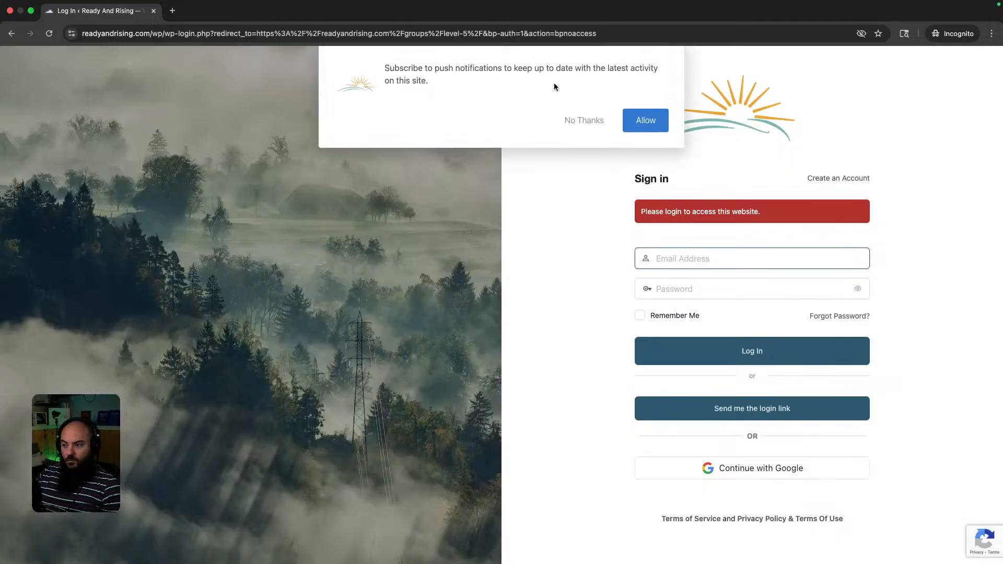
pyautogui.click(583, 120)
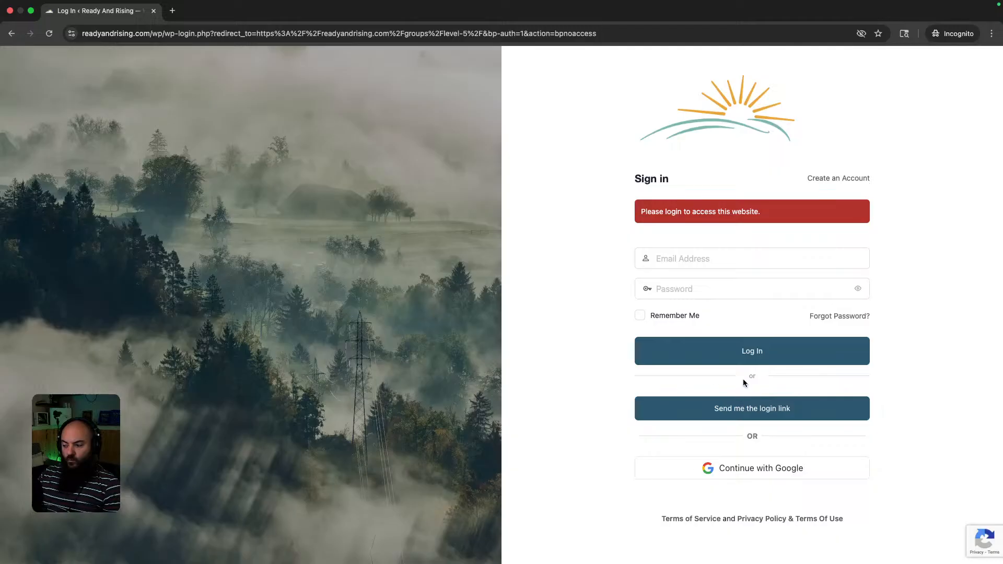
pyautogui.click(761, 409)
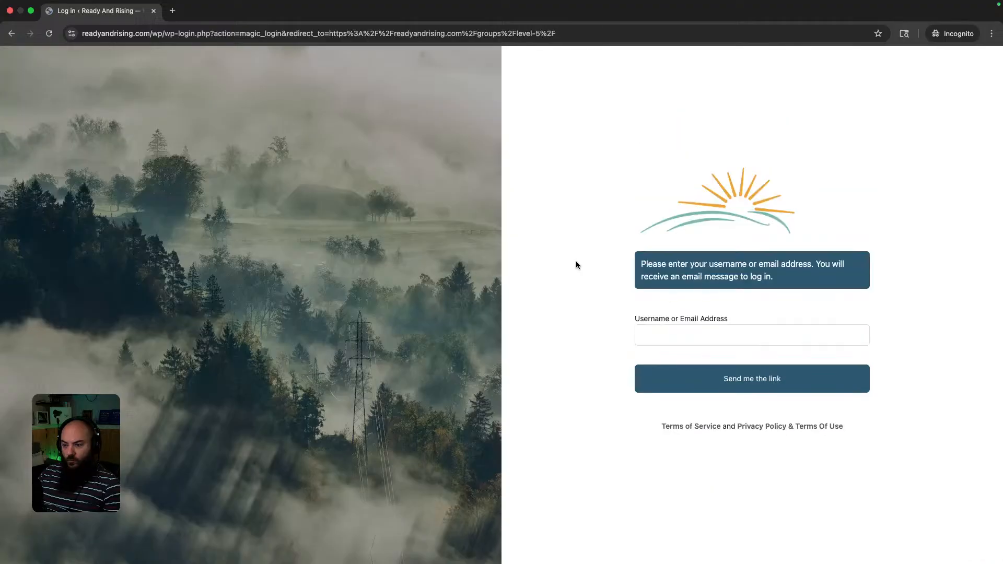
pyautogui.click(703, 330)
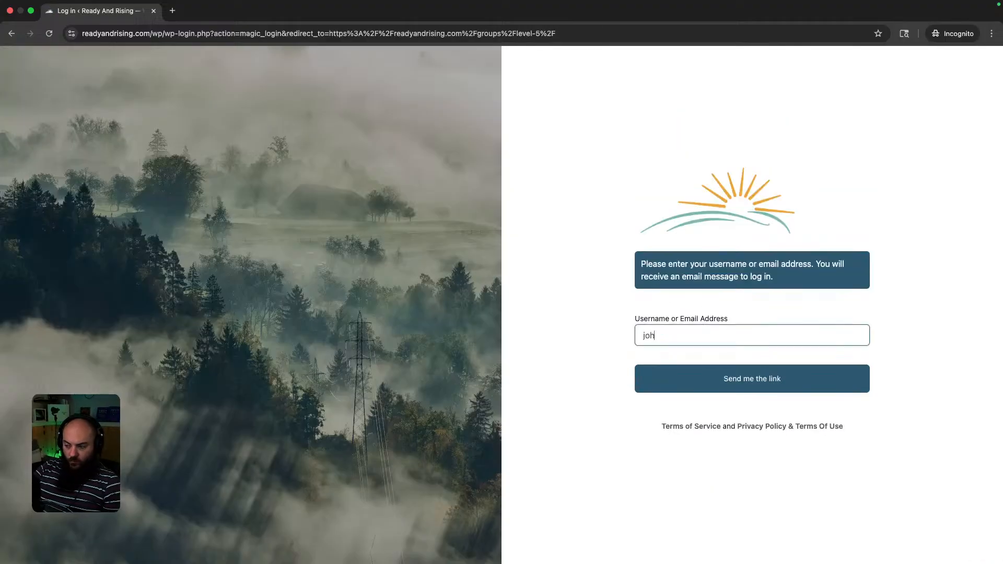
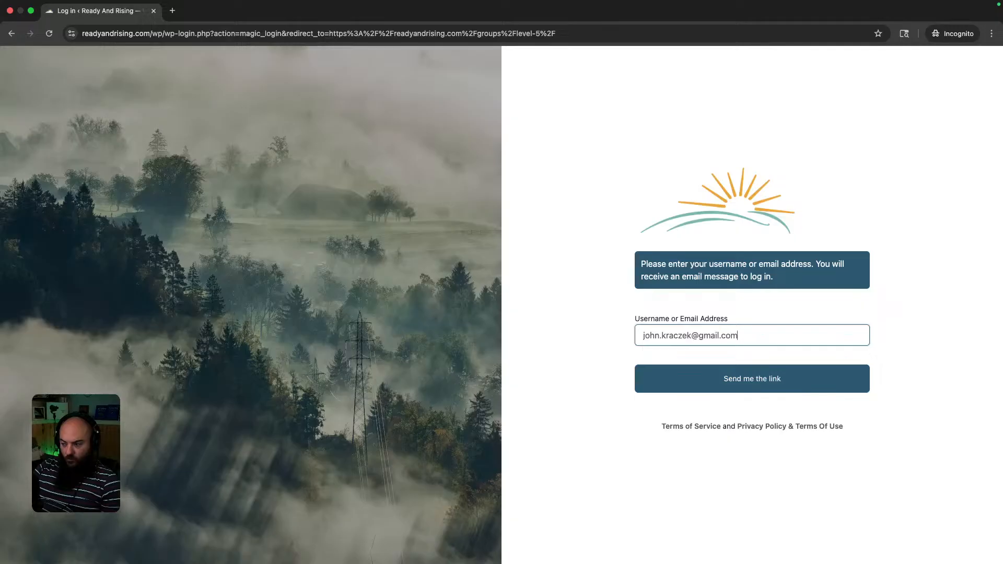
pyautogui.press('Return')
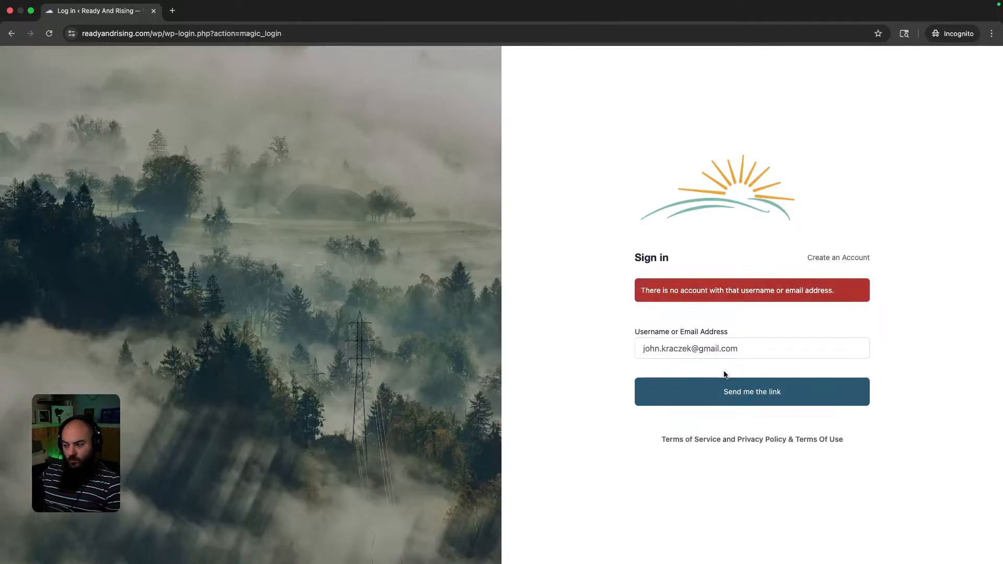
pyautogui.hotkey('ctrl', 'Left')
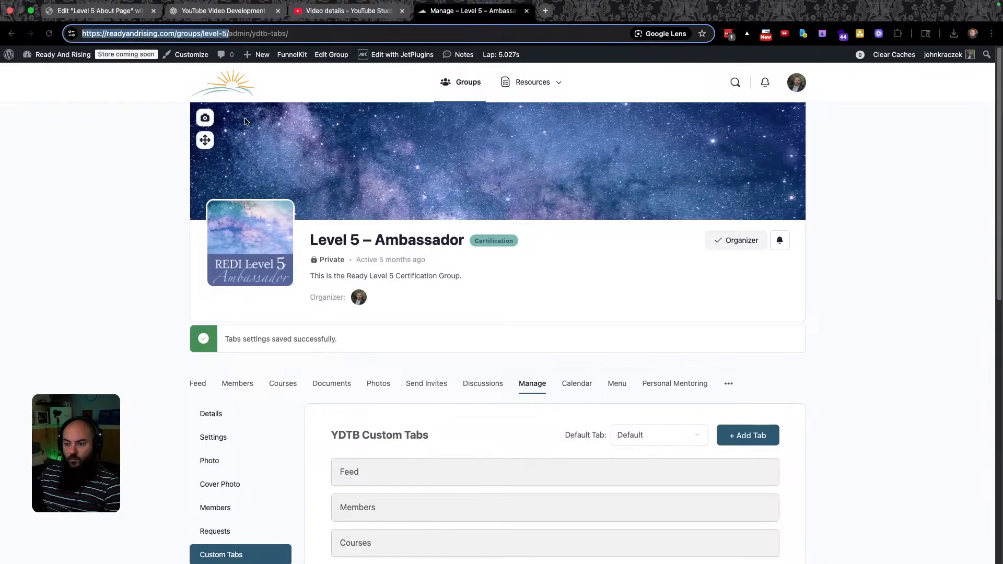
# Go to the admin Dashboard and open the Users page listing all 7 accounts.
pyautogui.click(58, 54)
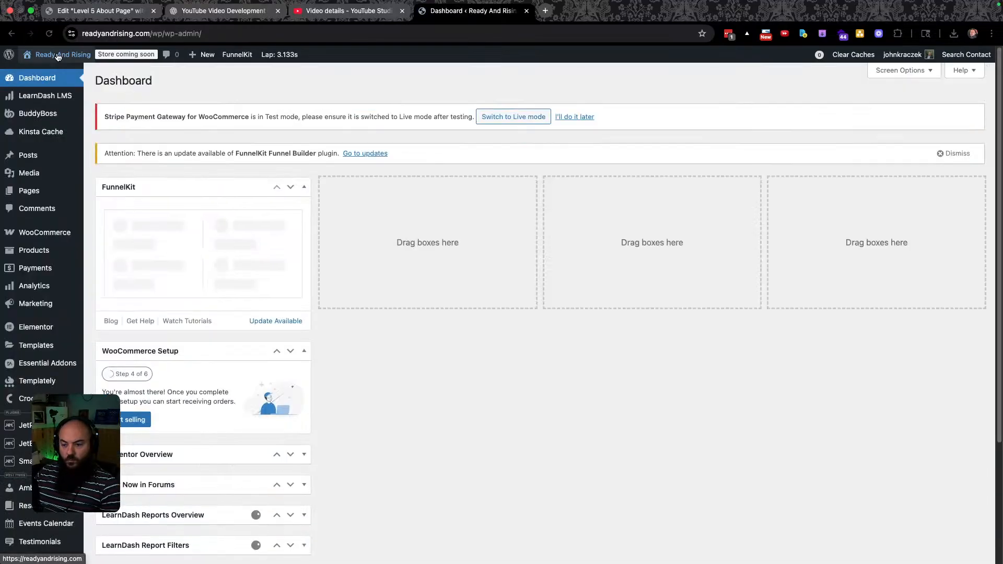
pyautogui.moveTo(25, 461)
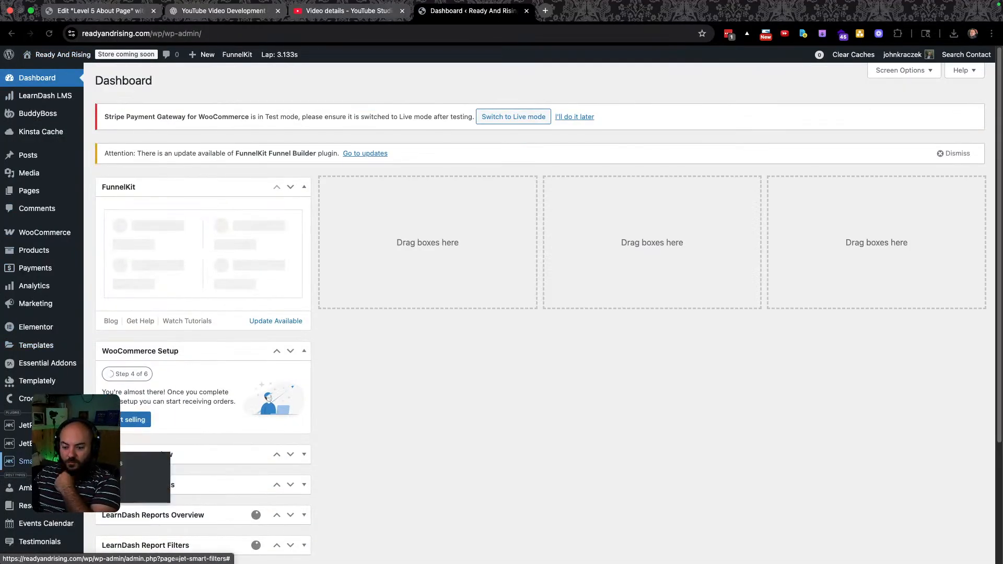
pyautogui.scroll(-3, 33, 395)
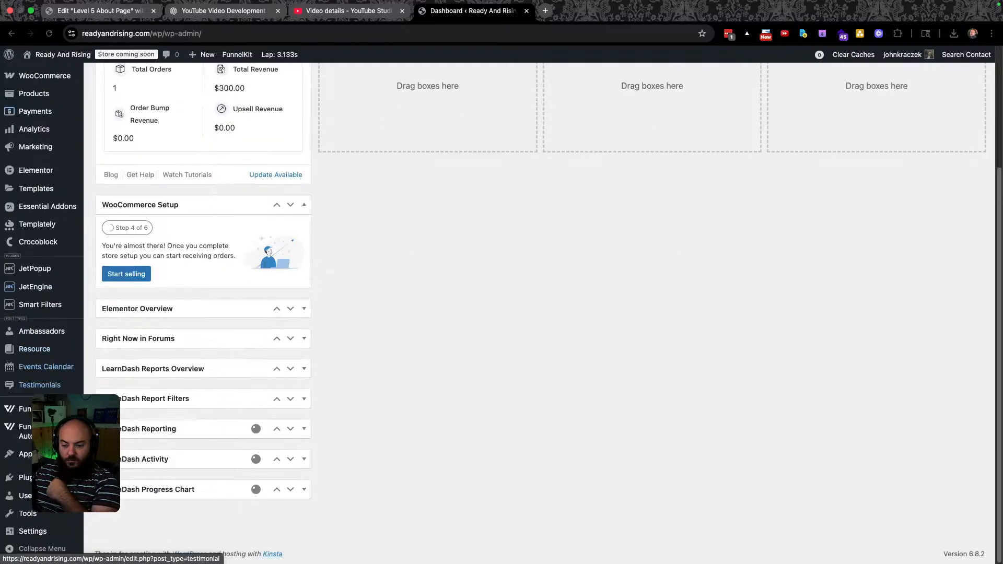
pyautogui.click(23, 496)
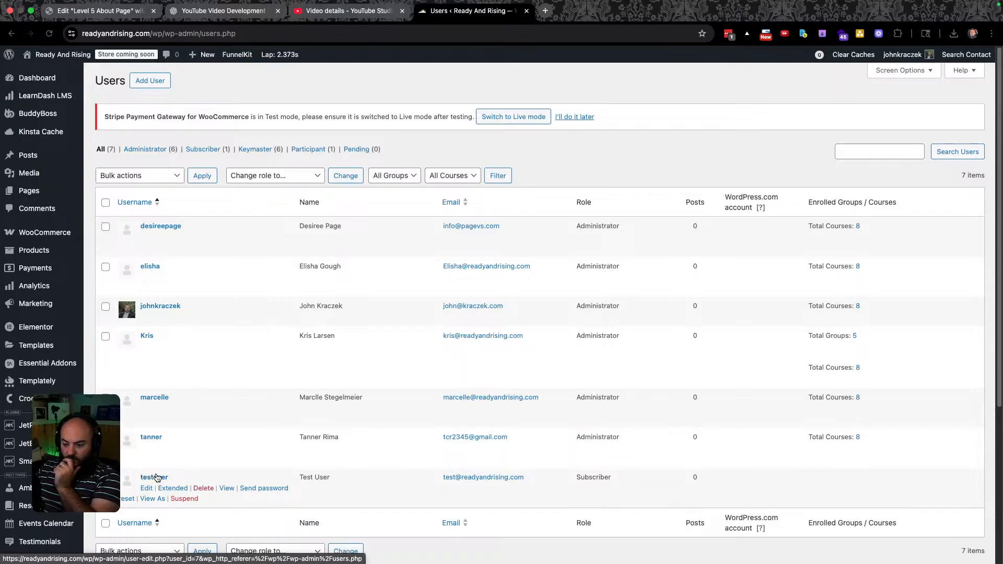
# View the site as the test user, check the Level 1 – Mentor group page, then return to Groups.
pyautogui.click(149, 501)
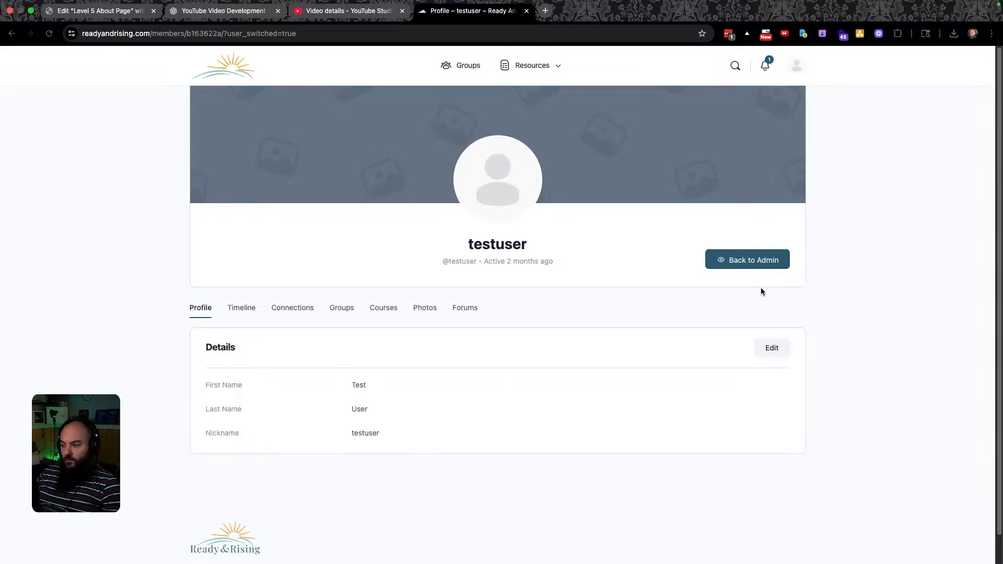
pyautogui.click(462, 65)
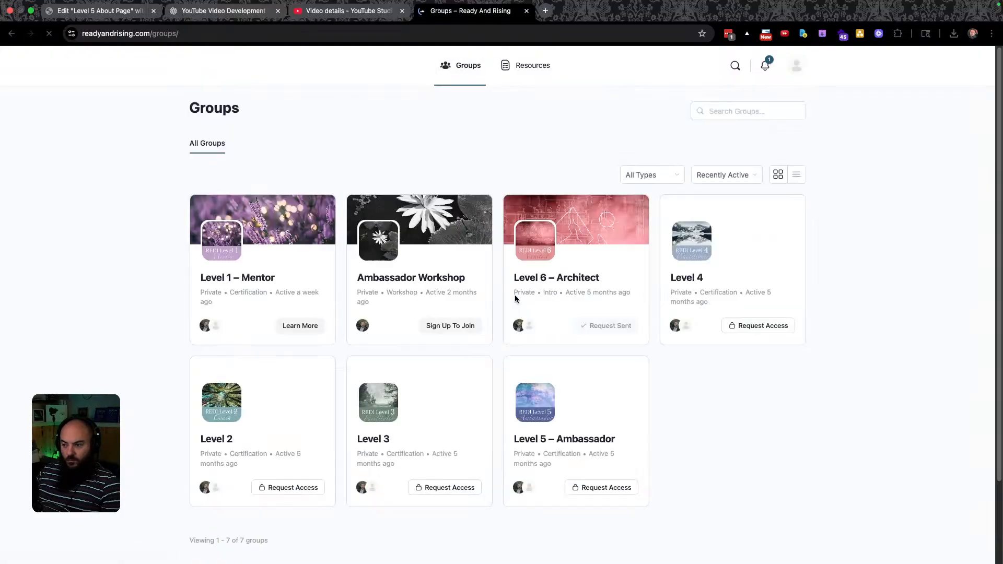
pyautogui.click(559, 440)
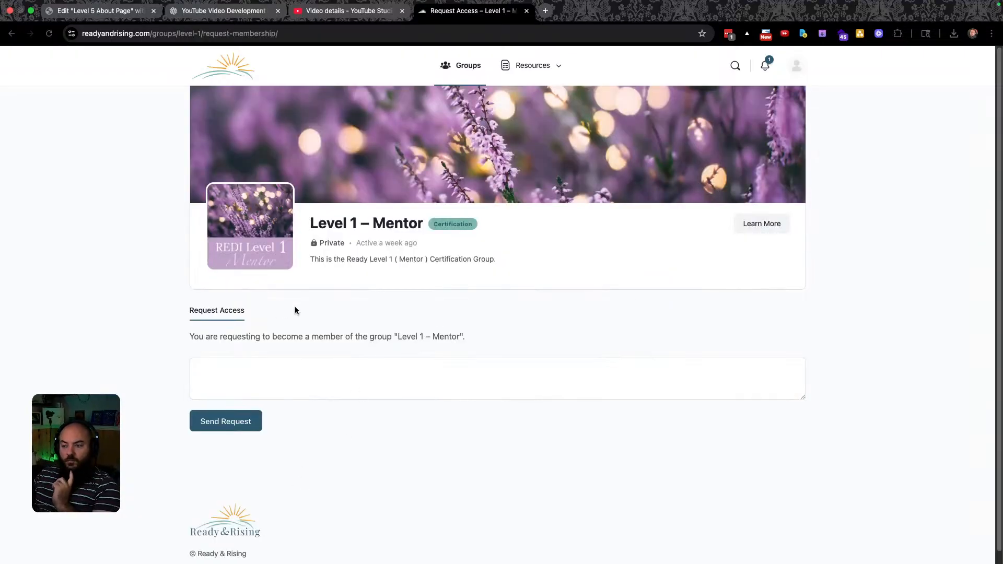
pyautogui.click(11, 34)
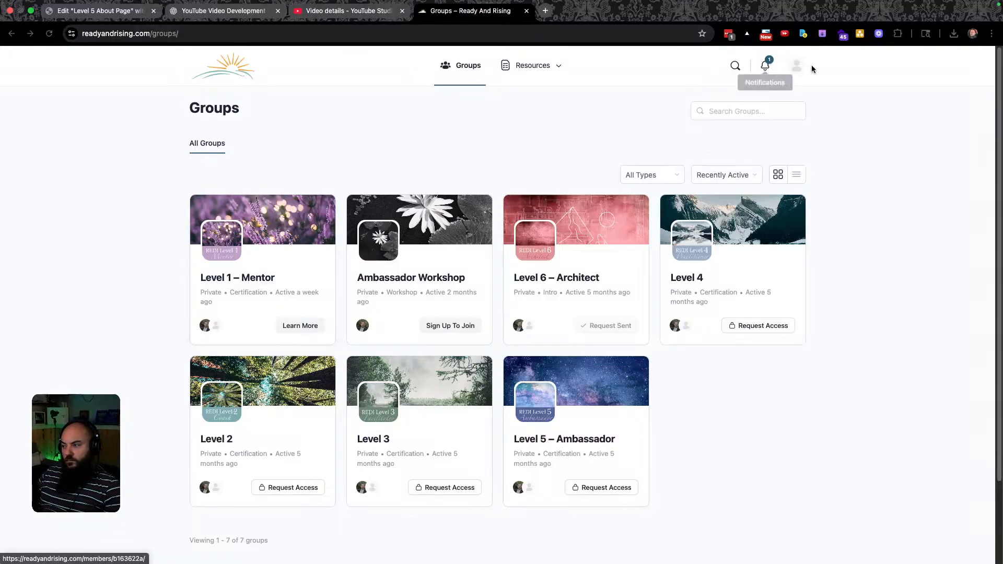
# Switch back to the admin account and open the Level 1 – Mentor group from the Groups directory.
pyautogui.moveTo(800, 68)
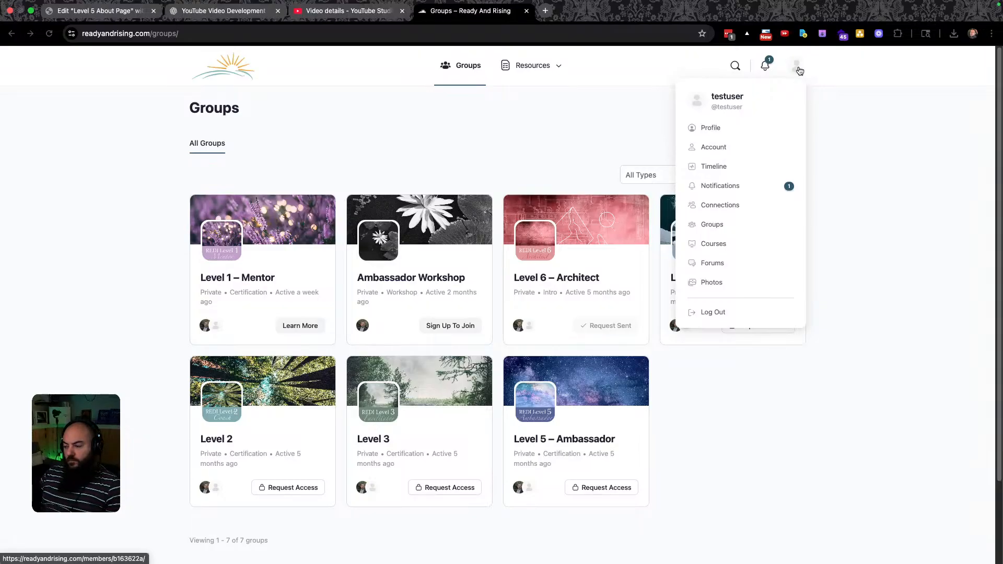
pyautogui.click(722, 130)
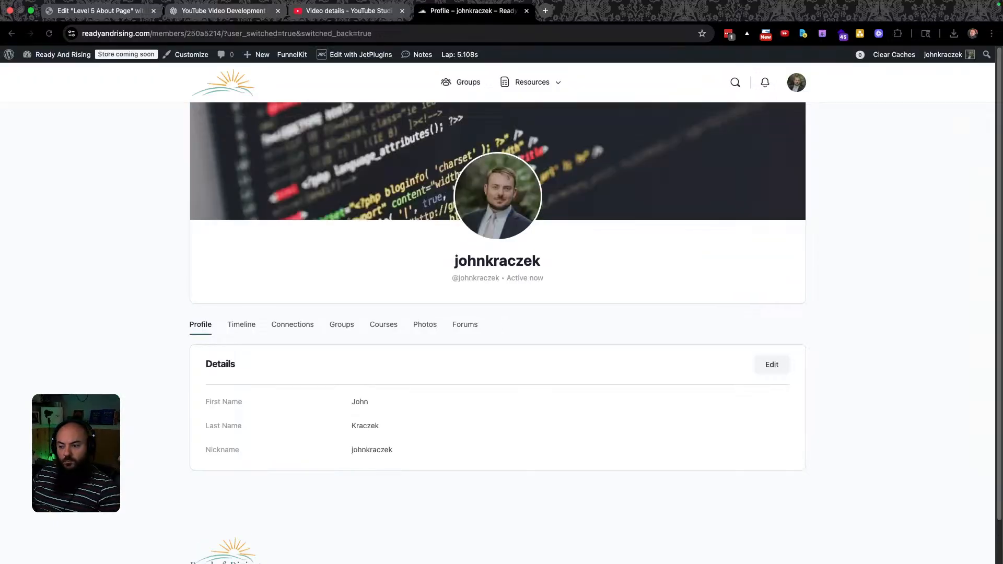
pyautogui.click(457, 82)
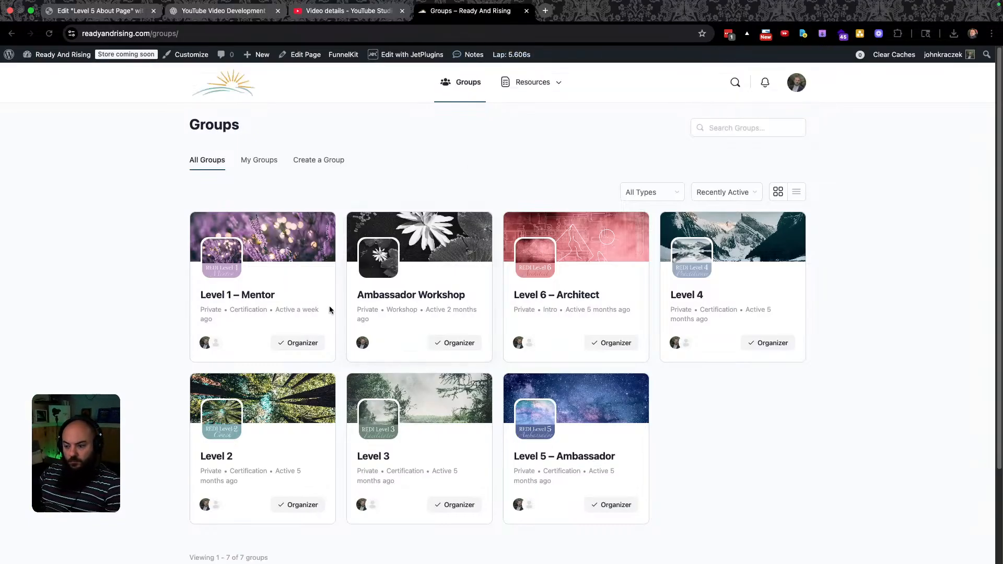
pyautogui.click(249, 297)
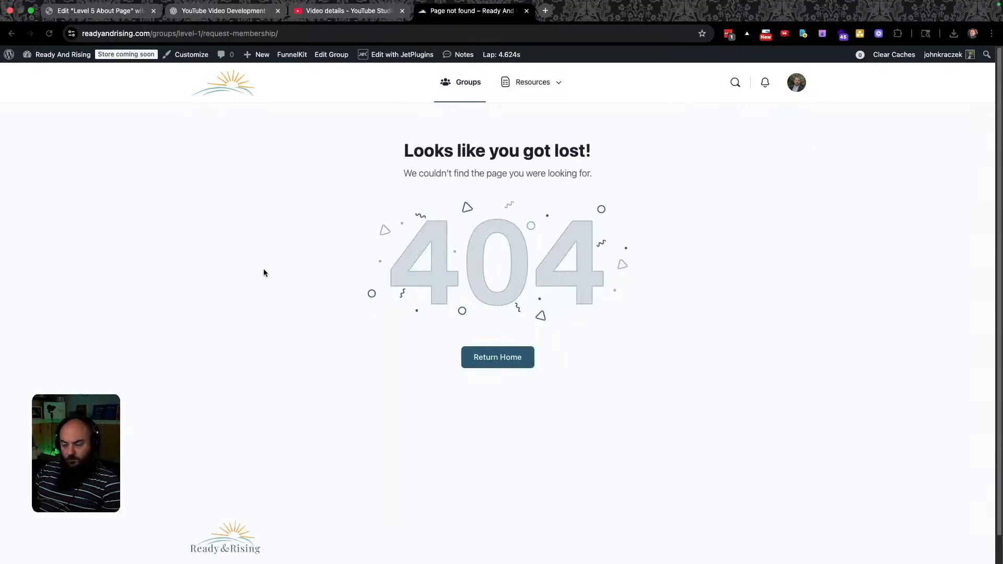
pyautogui.click(12, 34)
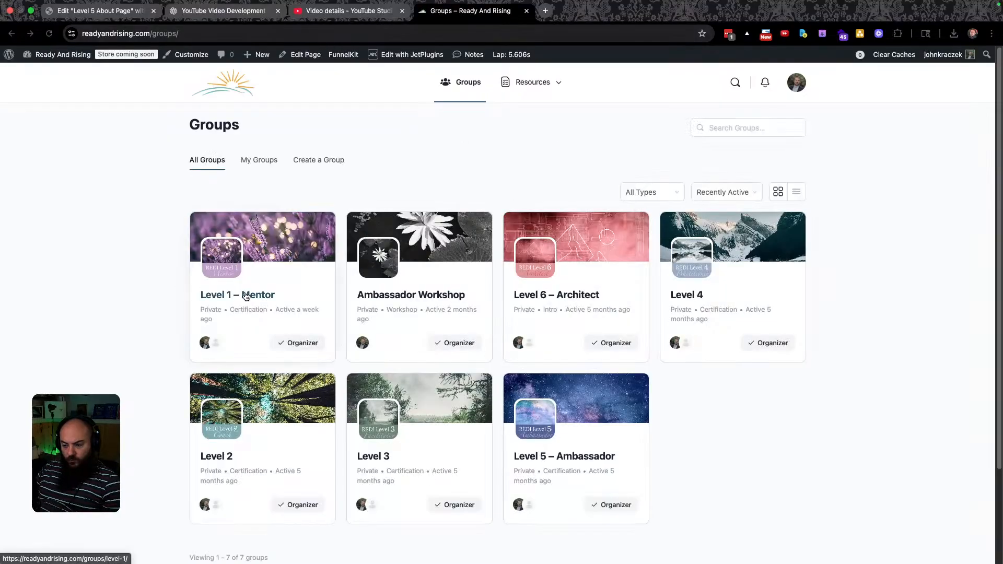
pyautogui.click(247, 295)
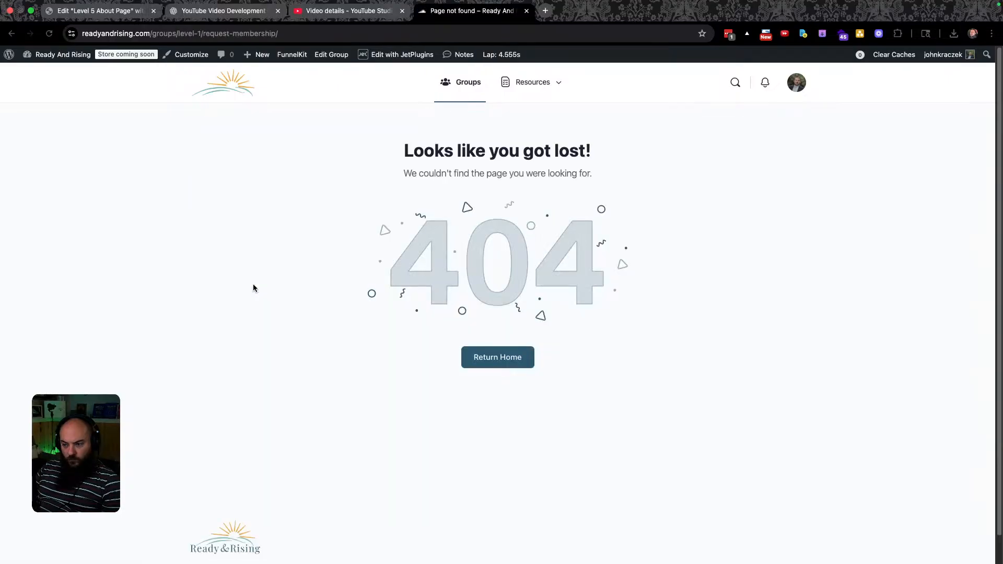
# Strip request-membership/ from the group's address, which still gives a 404, then log out and back in.
pyautogui.click(291, 34)
pyautogui.moveTo(303, 33); pyautogui.dragTo(228, 33)
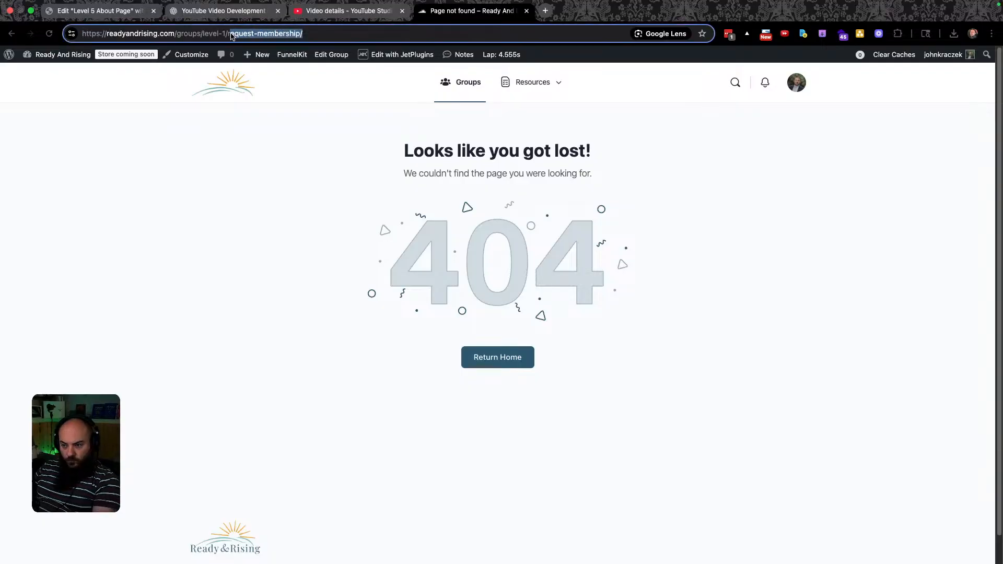
pyautogui.press('BackSpace')
pyautogui.press('Return')
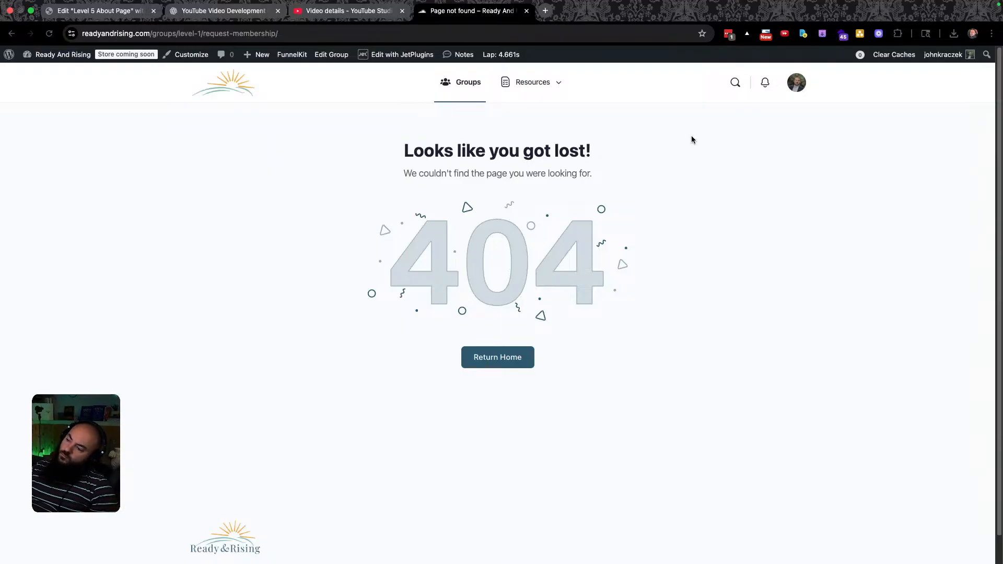
pyautogui.moveTo(797, 84)
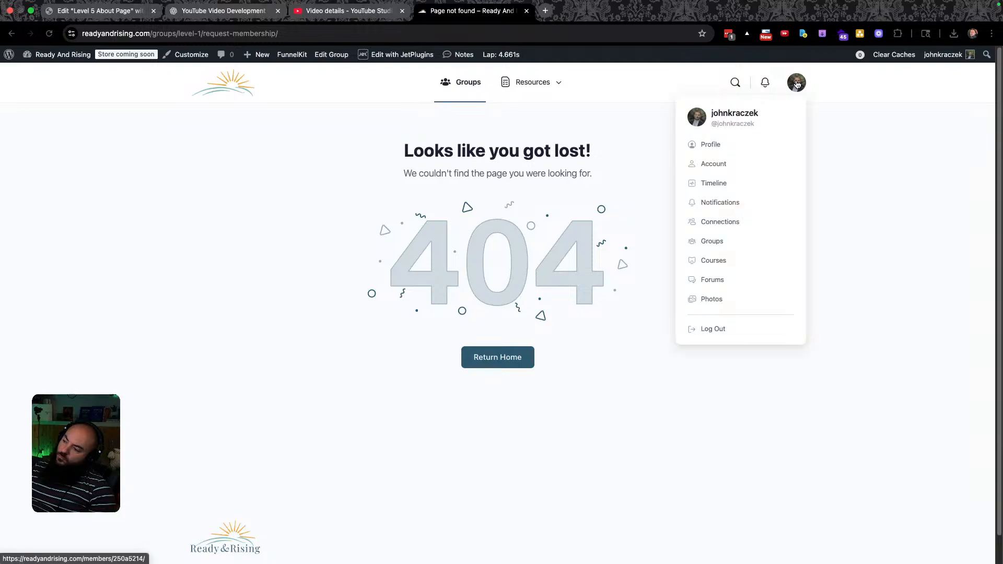
pyautogui.click(711, 328)
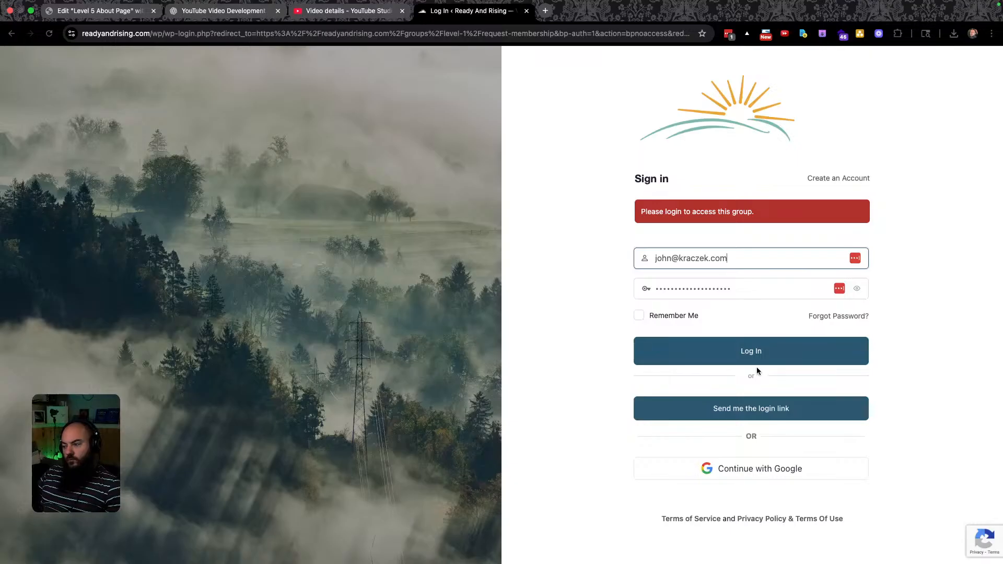
pyautogui.click(753, 357)
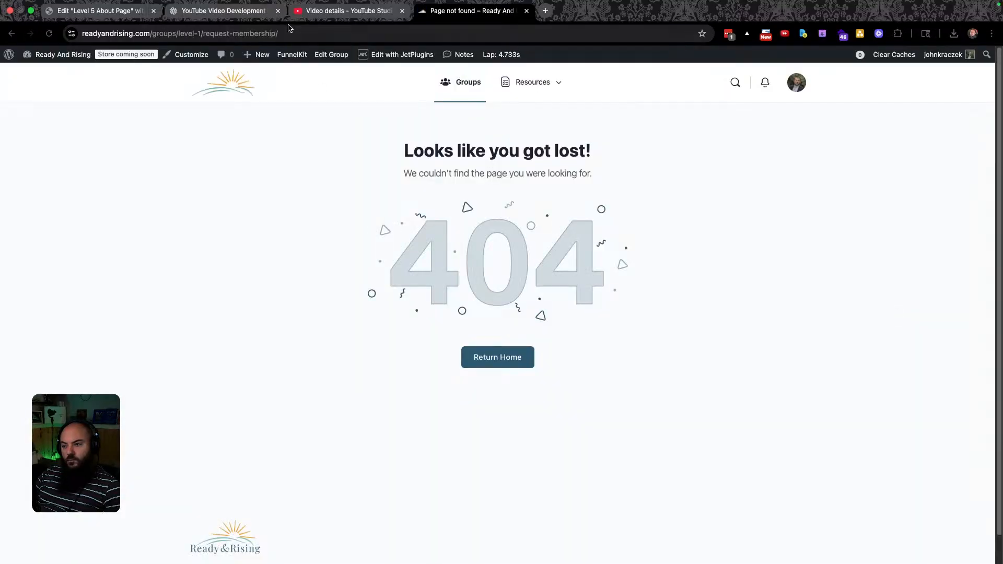
pyautogui.click(302, 34)
# Replace request-membership in the Level 1 – Mentor address with about to load its About page.
pyautogui.click(302, 34)
pyautogui.moveTo(309, 33); pyautogui.dragTo(228, 34)
pyautogui.press('BackSpace')
pyautogui.write('about')
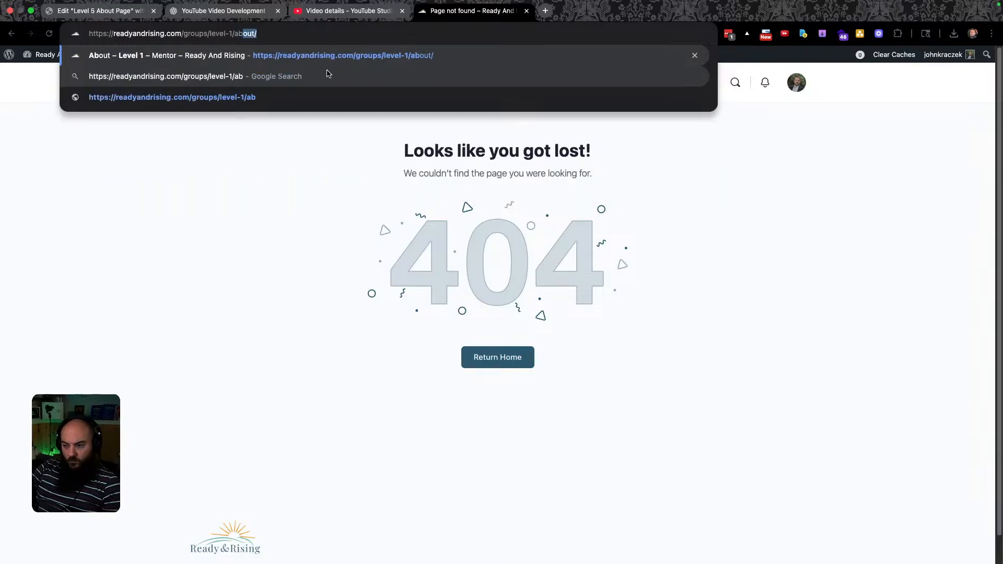
pyautogui.press('Return')
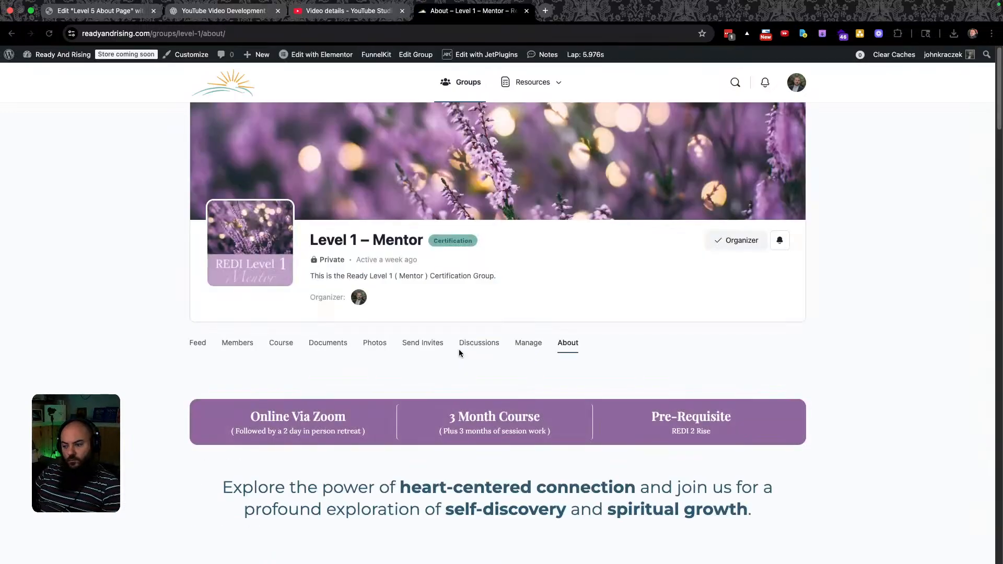
# Copy the About page address and open the group's Manage settings.
pyautogui.click(245, 37)
pyautogui.press('super+c')
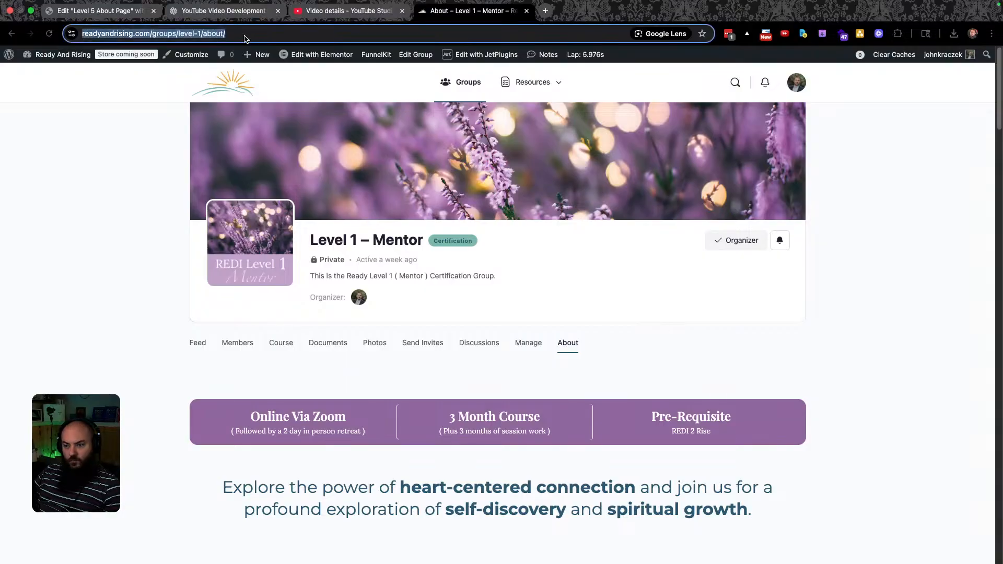
pyautogui.click(521, 342)
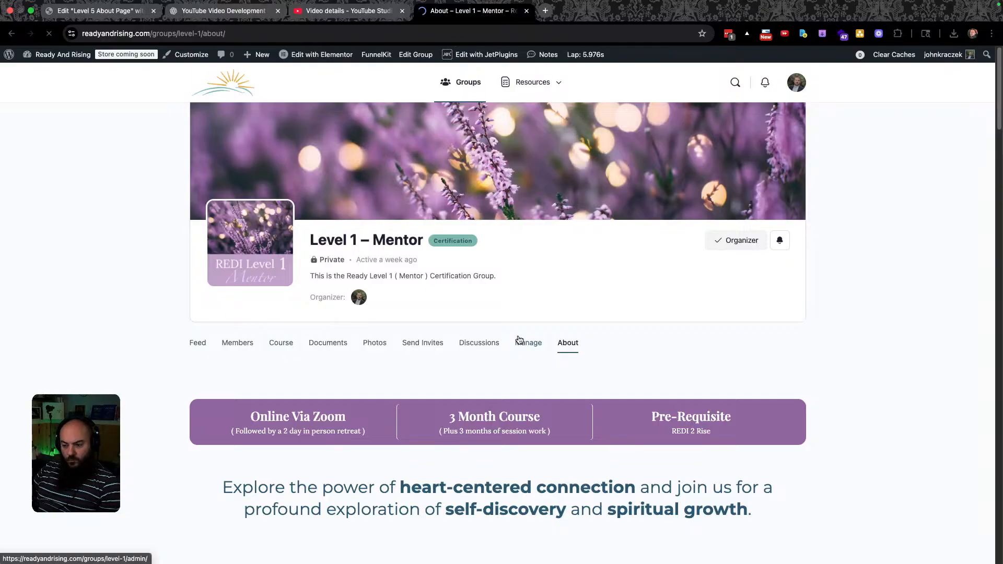
pyautogui.scroll(-2, 522, 324)
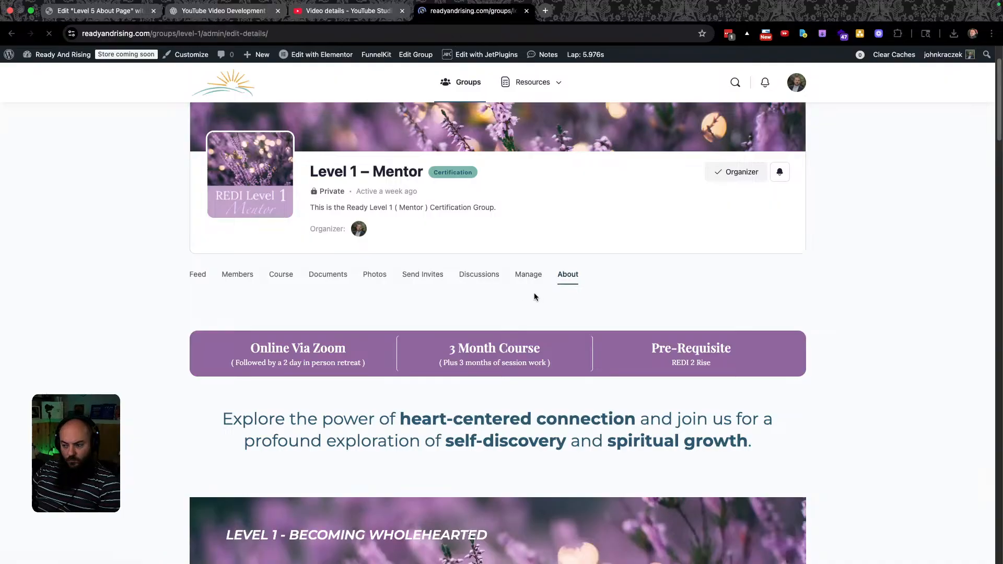
pyautogui.scroll(-6, 554, 360)
pyautogui.click(222, 313)
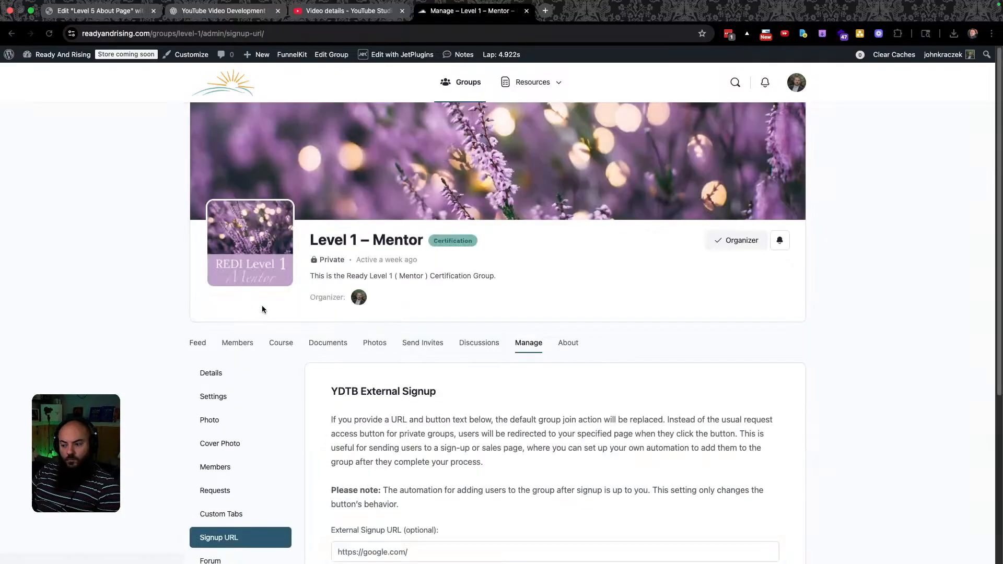
pyautogui.scroll(-2, 302, 366)
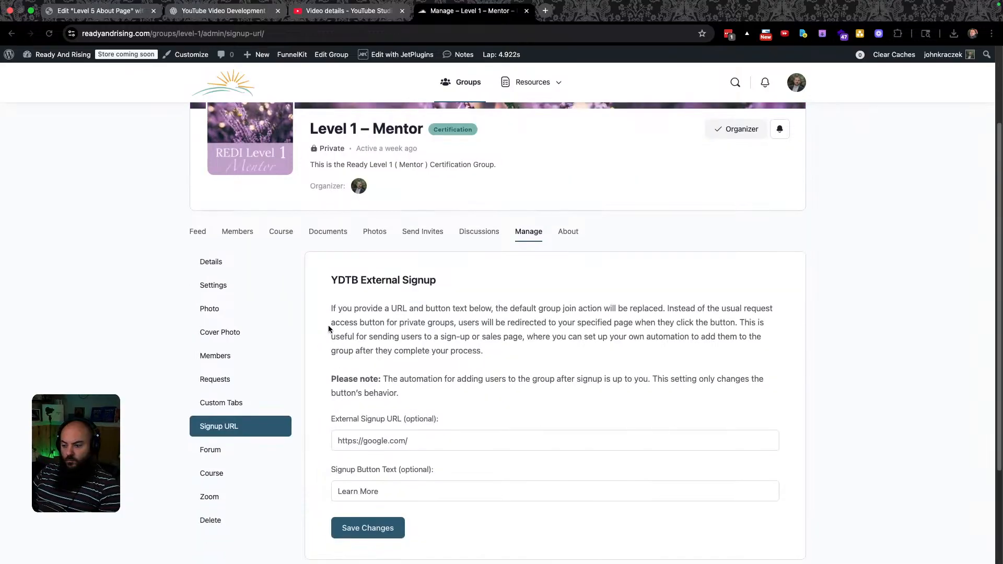
pyautogui.click(407, 440)
pyautogui.press('super+a')
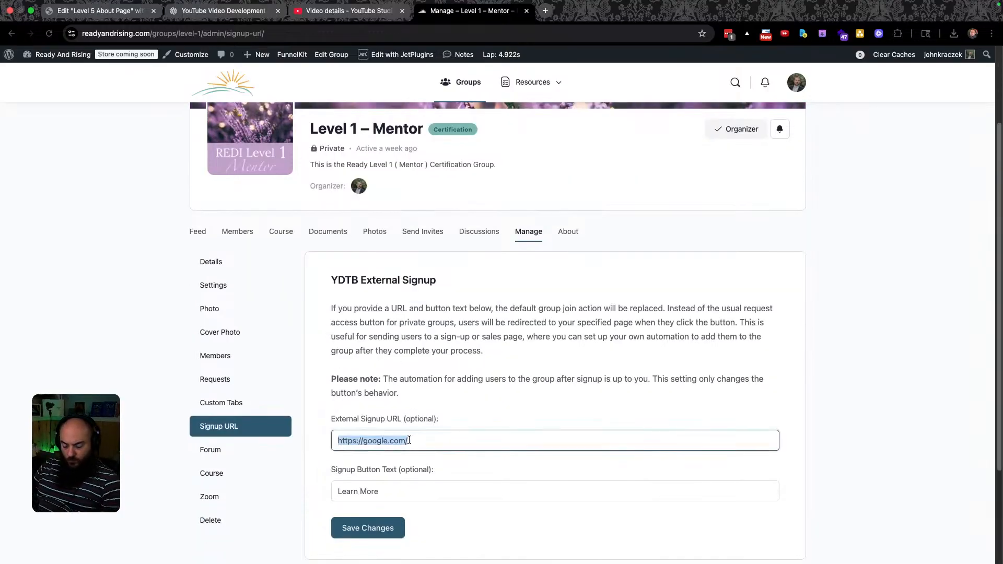
pyautogui.press('super+v')
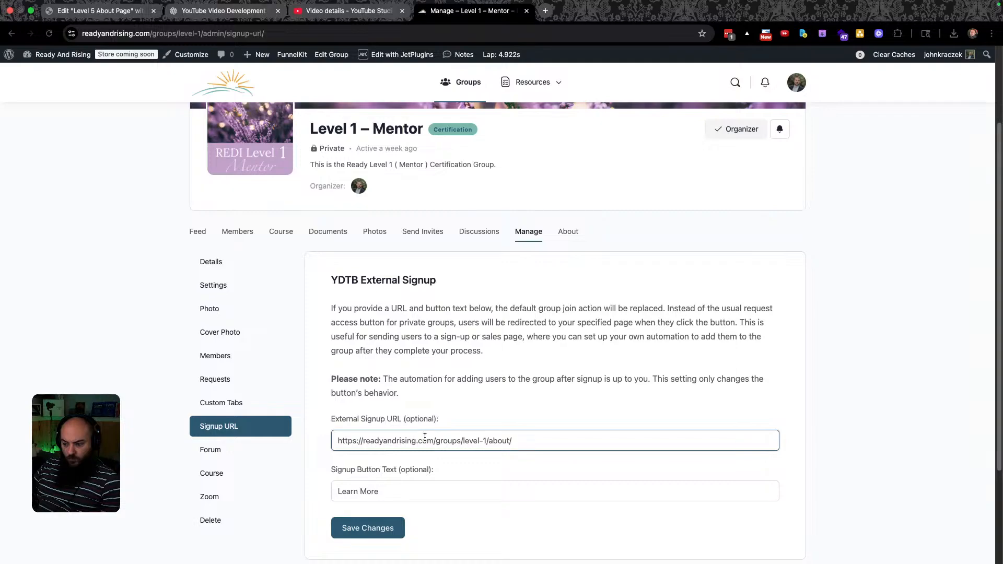
pyautogui.click(394, 493)
pyautogui.scroll(-3, 402, 480)
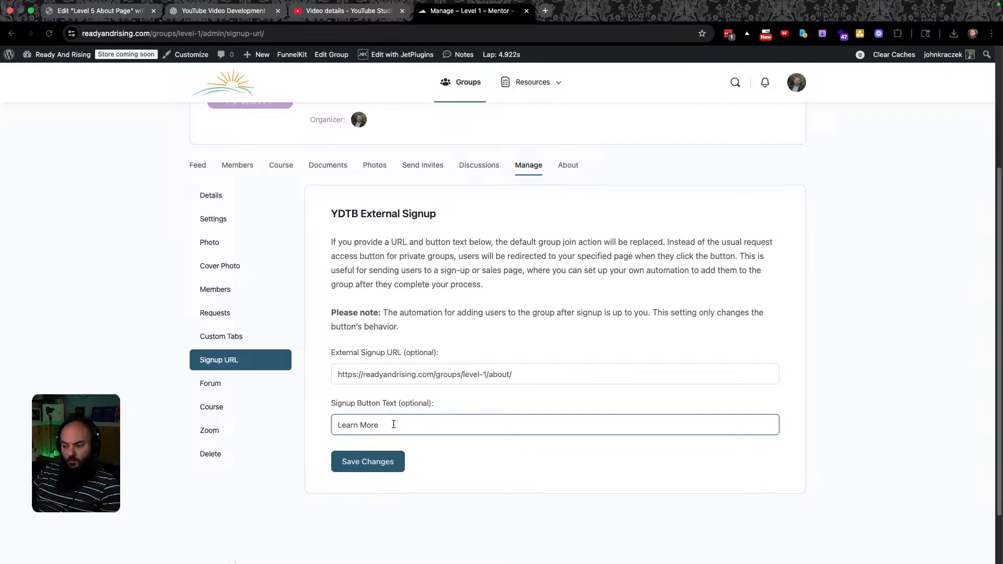
pyautogui.click(360, 463)
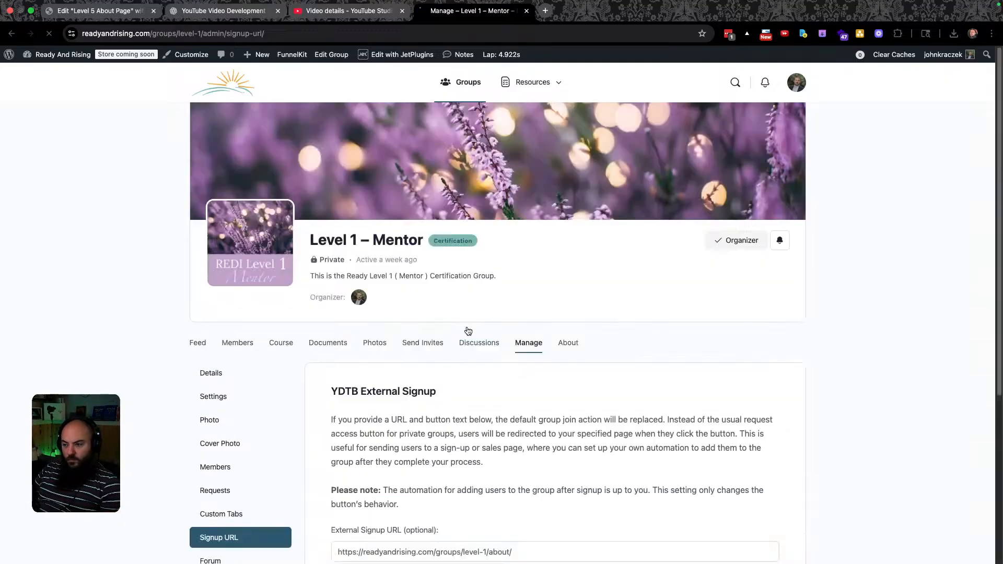
# Open the Groups directory in a new browser tab and select its address.
pyautogui.rightClick(458, 73)
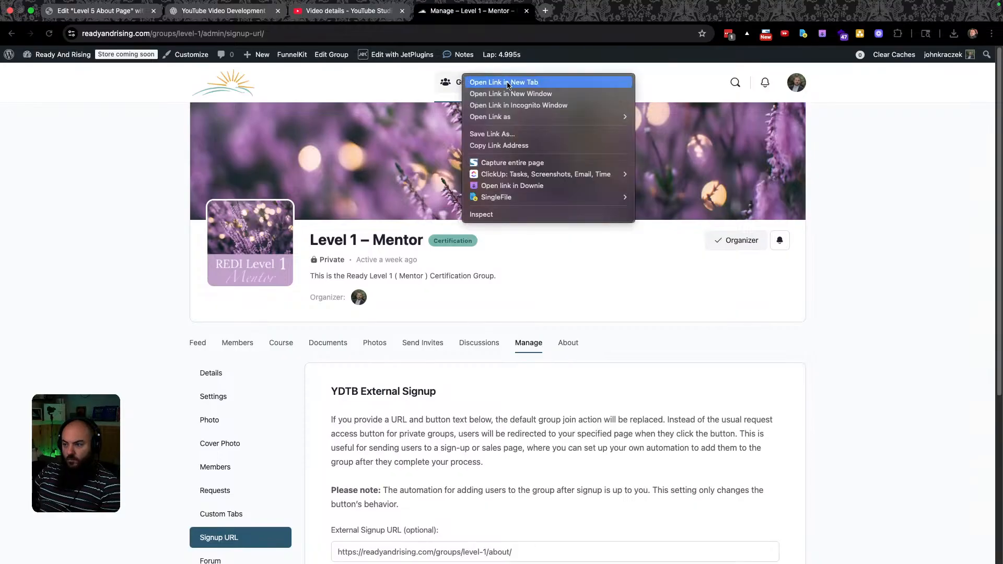
pyautogui.click(488, 80)
pyautogui.click(593, 8)
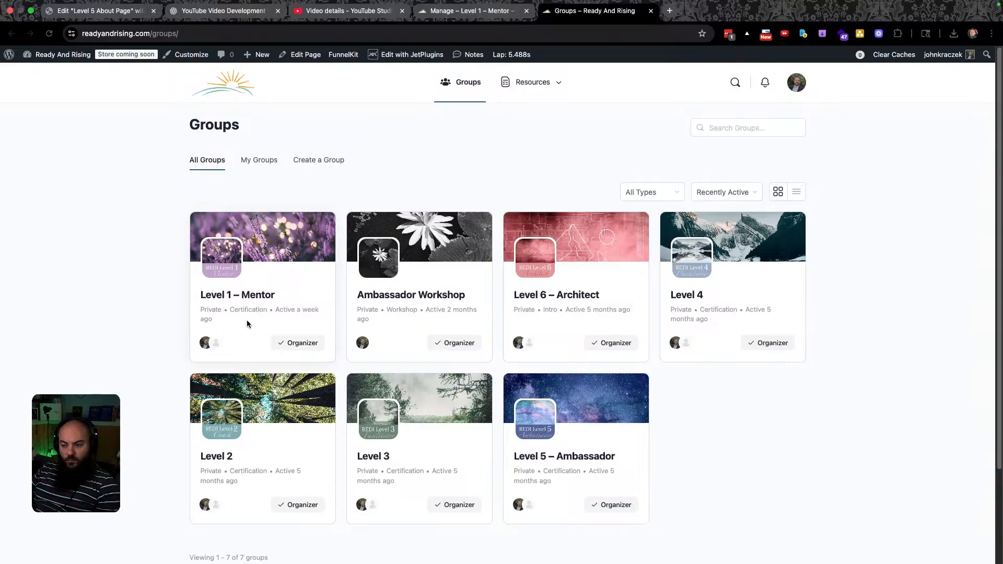
pyautogui.click(197, 38)
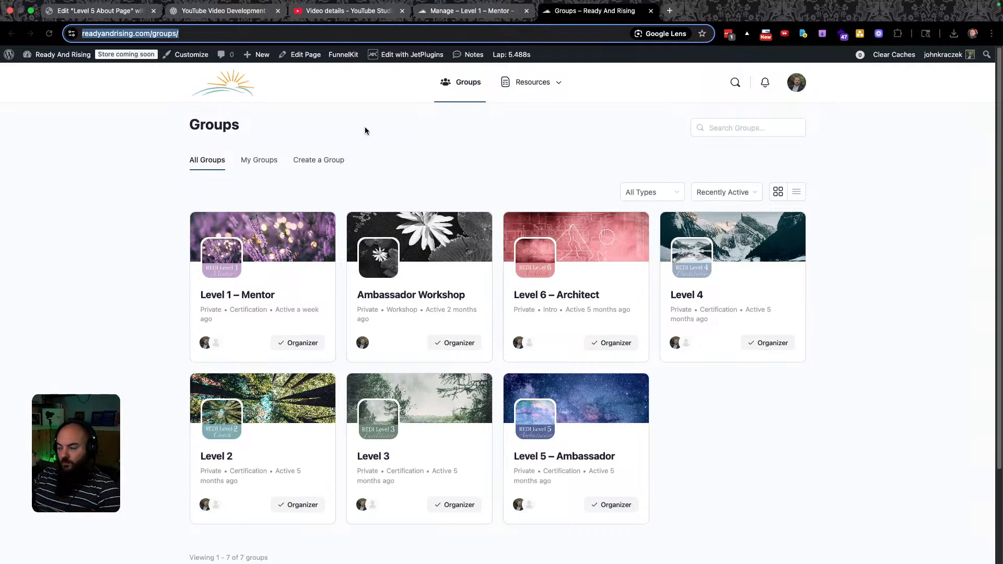
# Open the admin dashboard in a new tab, go to All Users, and select the test user's e-mail.
pyautogui.rightClick(63, 56)
pyautogui.click(84, 63)
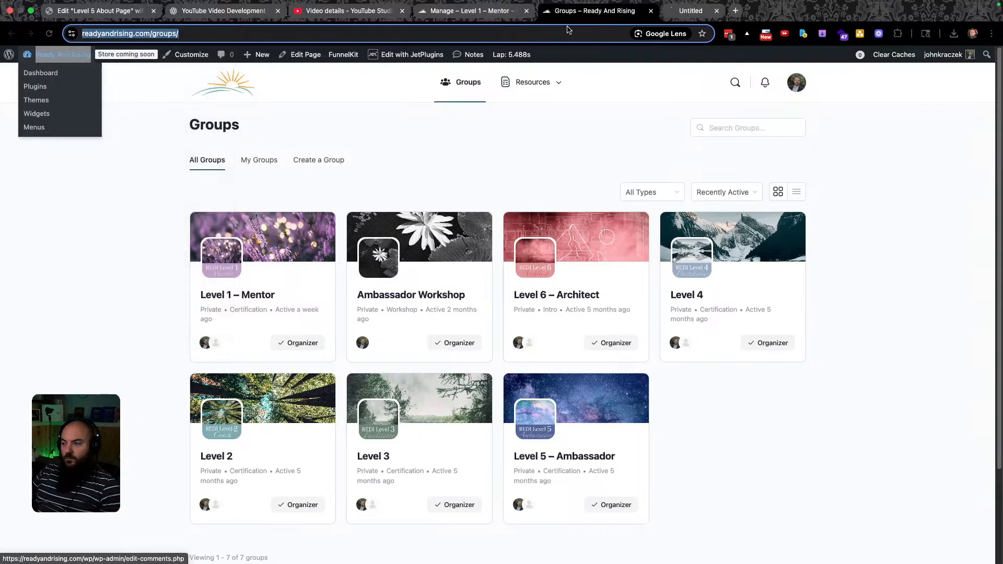
pyautogui.click(742, 9)
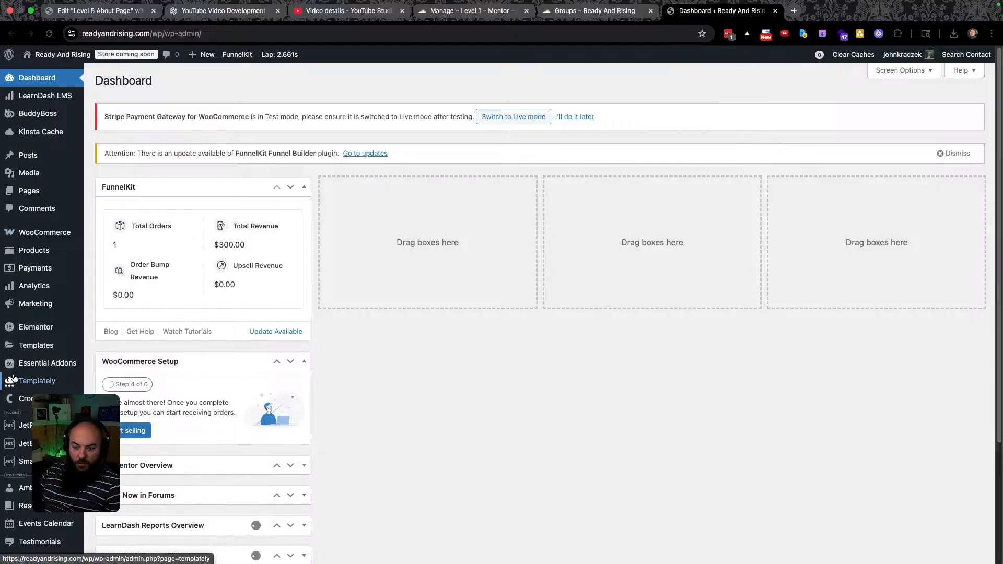
pyautogui.scroll(-3, 15, 470)
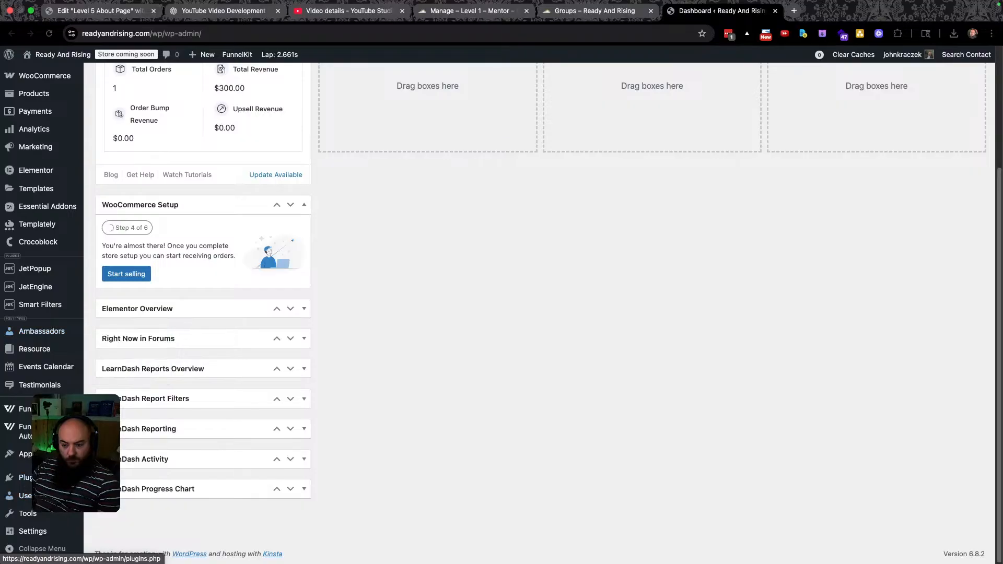
pyautogui.click(23, 495)
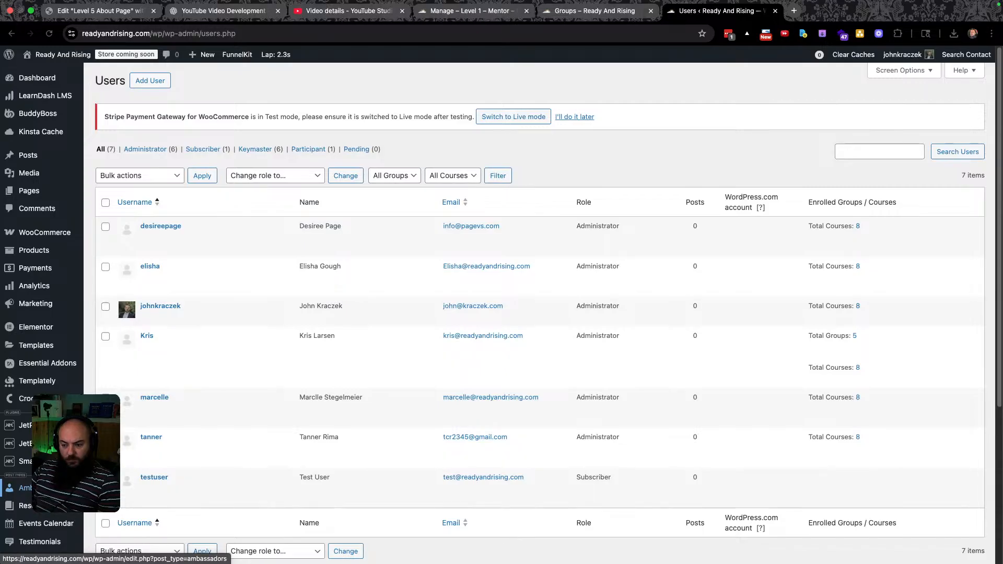
pyautogui.scroll(-3, 156, 407)
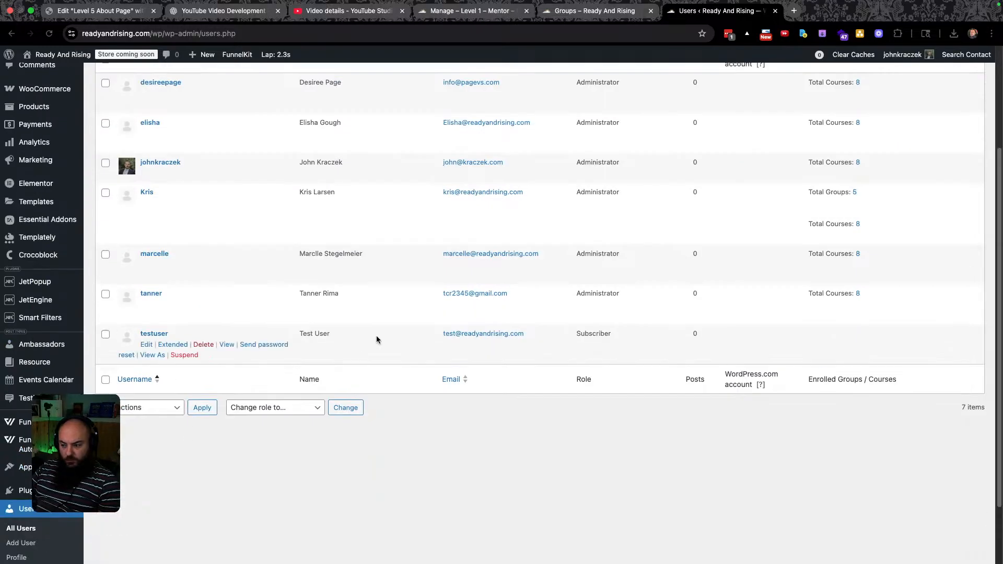
pyautogui.moveTo(532, 334); pyautogui.dragTo(441, 334)
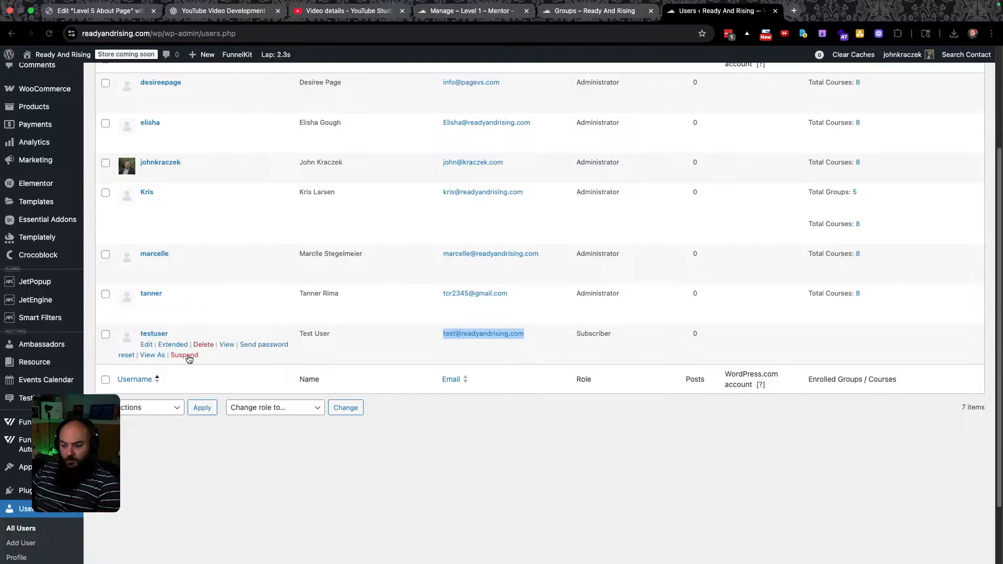
# View the site as testuser and follow Level 1 – Mentor's Learn More link from the Groups directory.
pyautogui.click(149, 356)
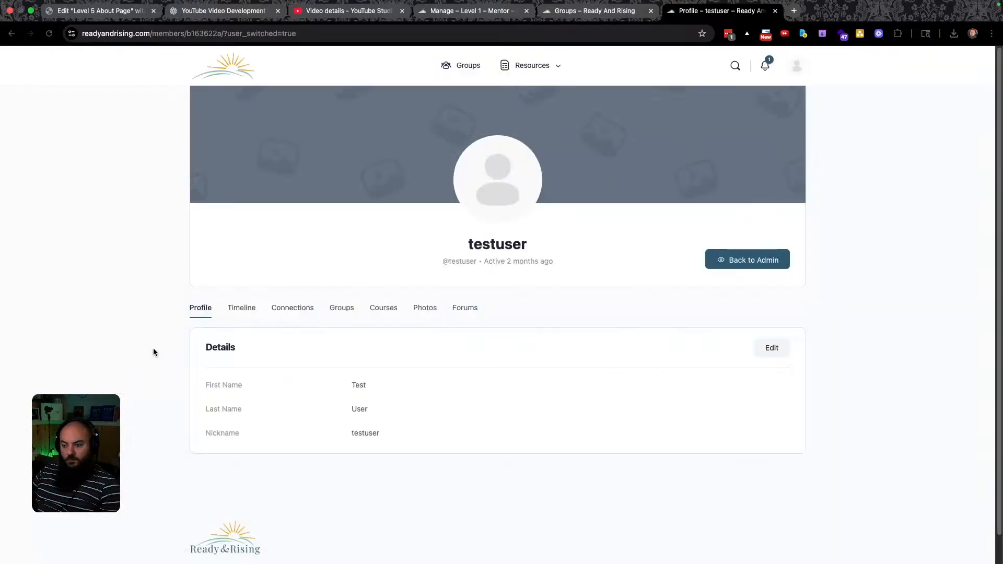
pyautogui.click(465, 69)
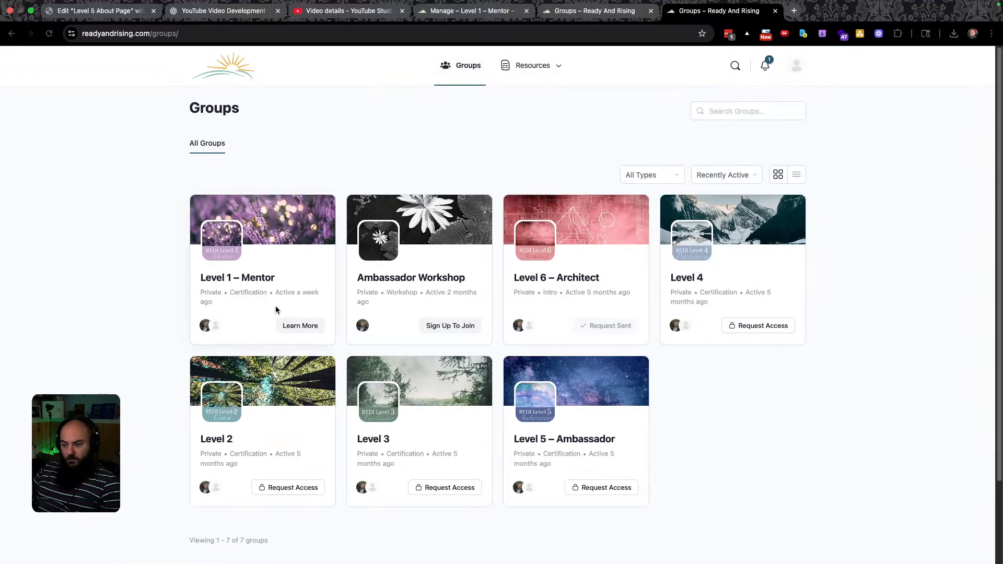
pyautogui.click(307, 328)
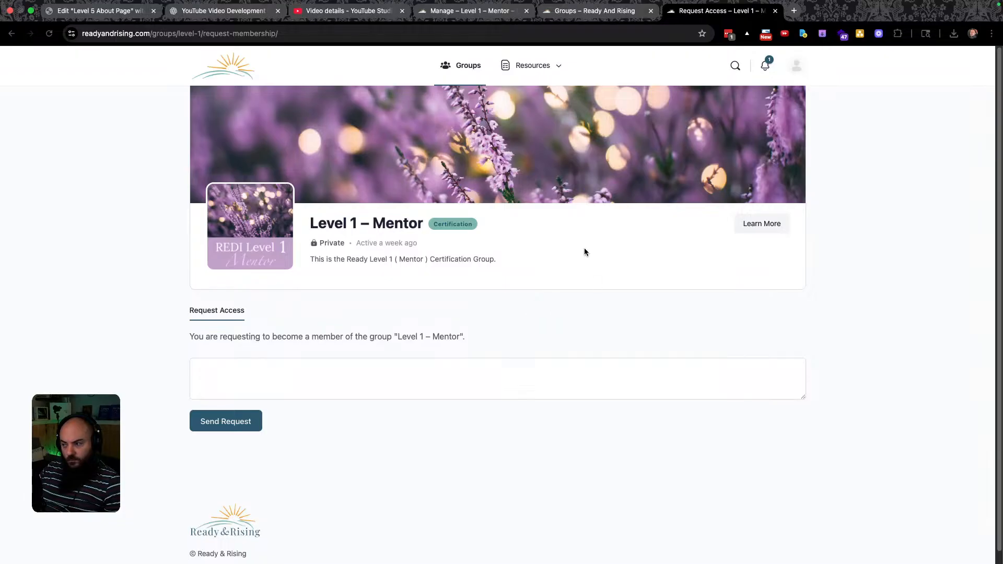
pyautogui.click(766, 66)
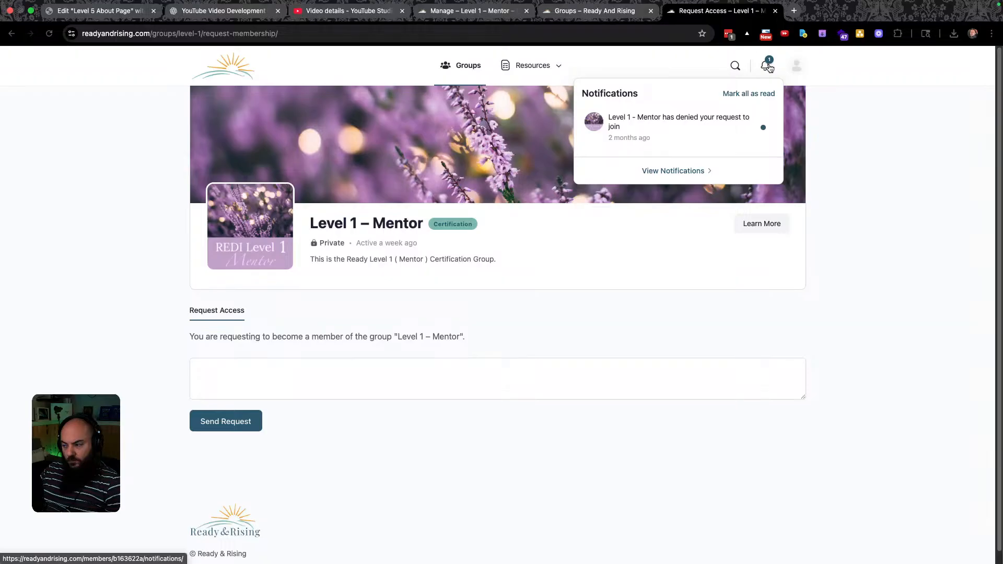
# Mark the test user's notifications read, retry /groups/level-1/about/, then return to the admin's Groups tab.
pyautogui.click(748, 94)
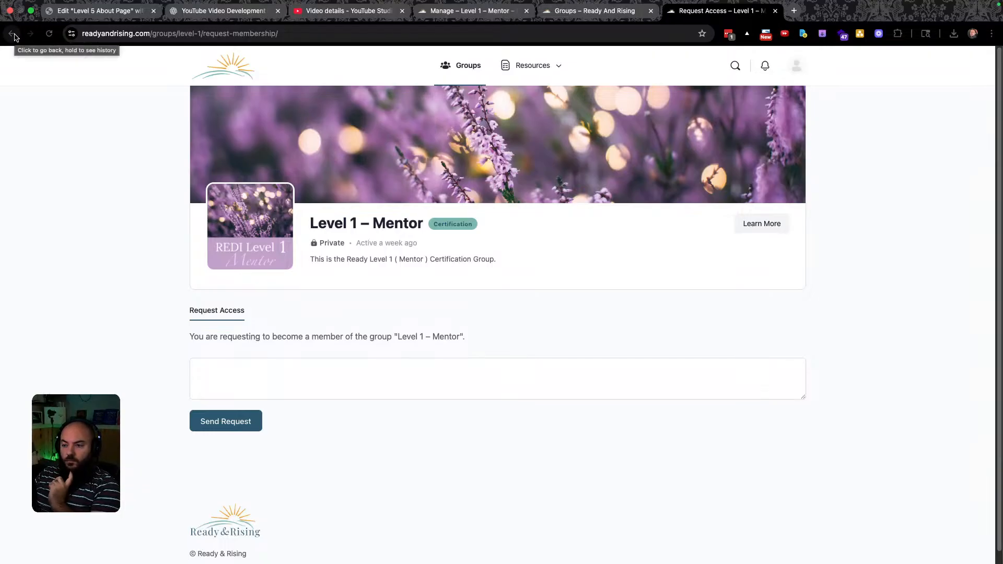
pyautogui.moveTo(292, 33); pyautogui.dragTo(204, 34)
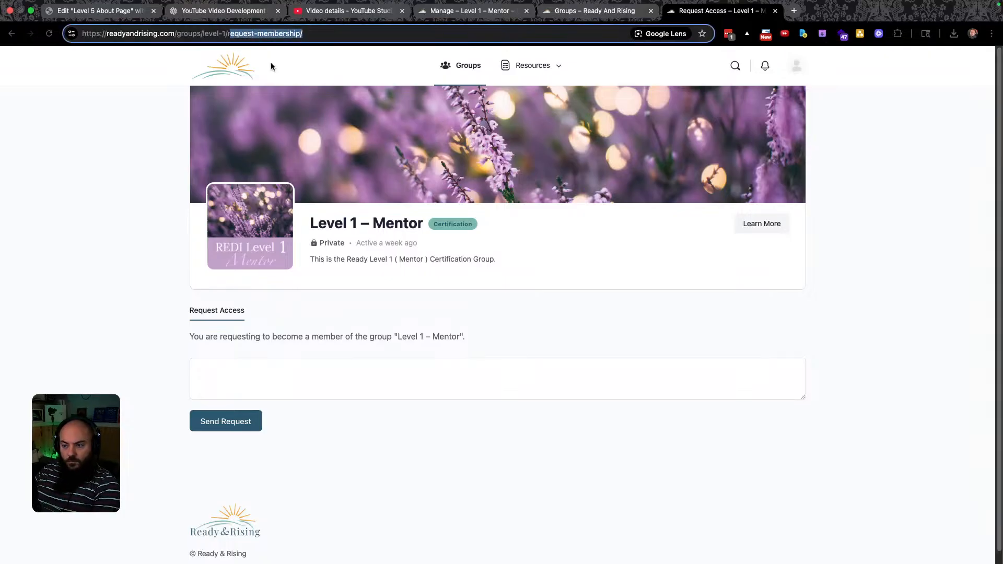
pyautogui.press('BackSpace')
pyautogui.write('about')
pyautogui.press('Return')
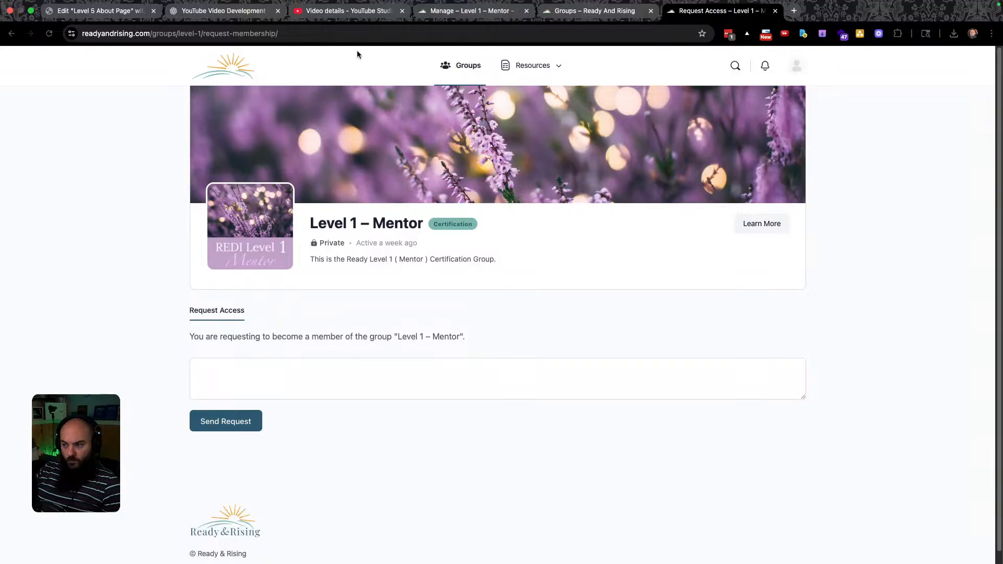
pyautogui.click(579, 14)
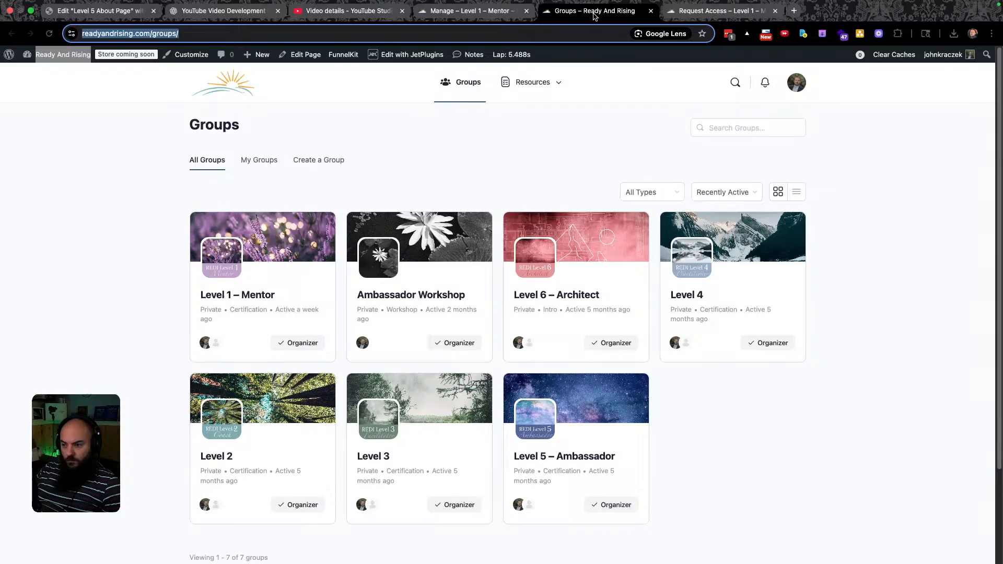
# Reload the groups page and reach the site's Sign in page from the test user's account menu.
pyautogui.click(50, 35)
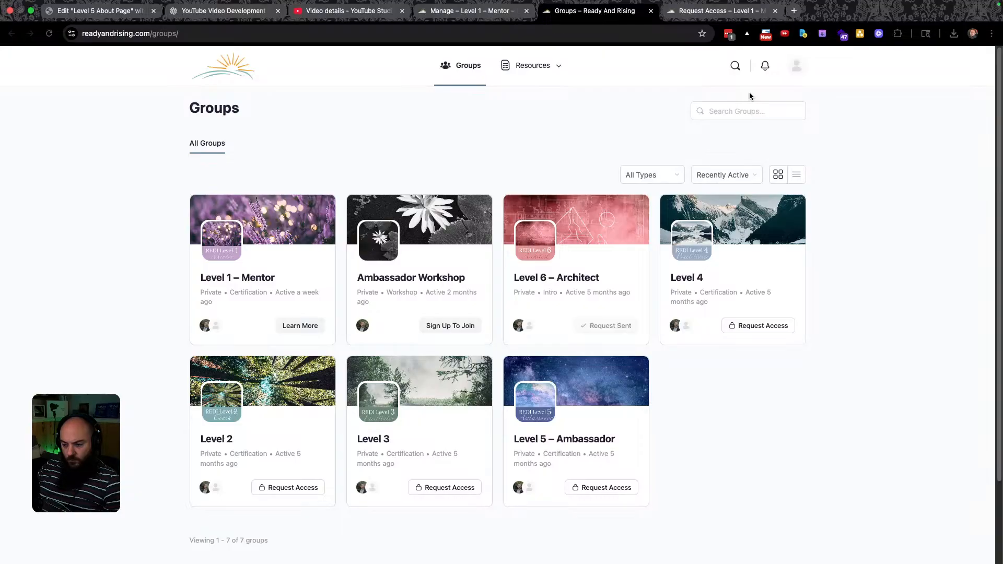
pyautogui.moveTo(794, 68)
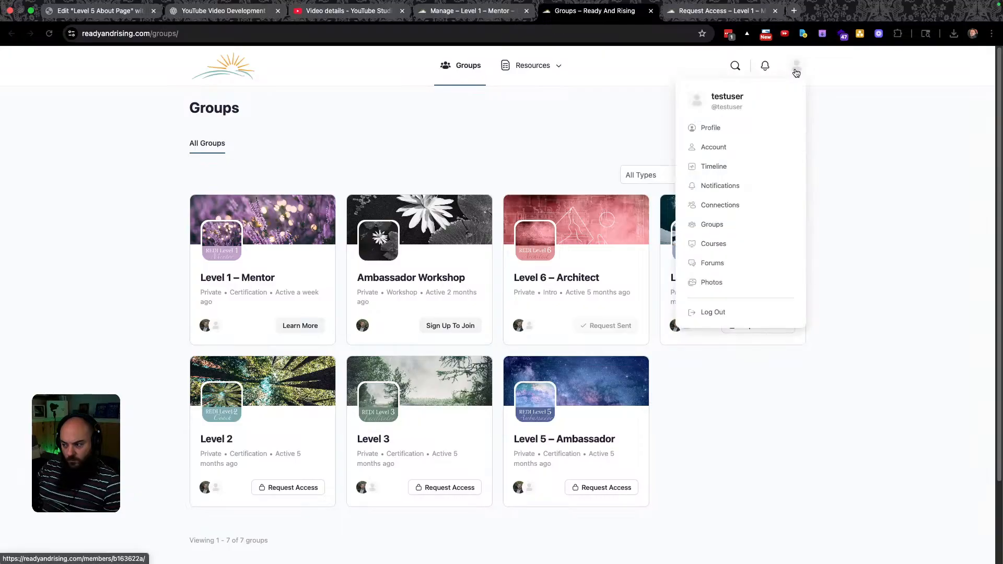
pyautogui.click(732, 313)
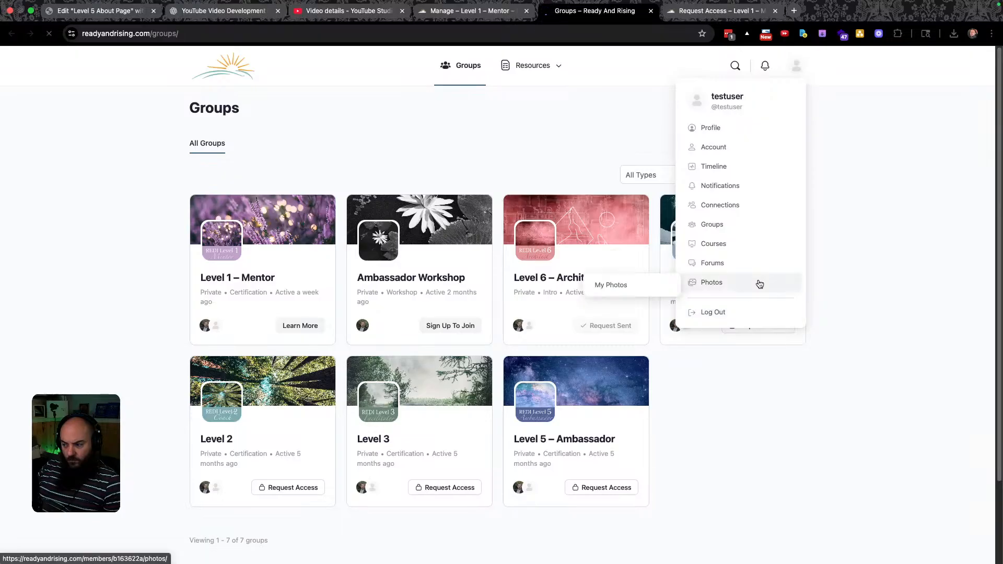
pyautogui.moveTo(719, 279)
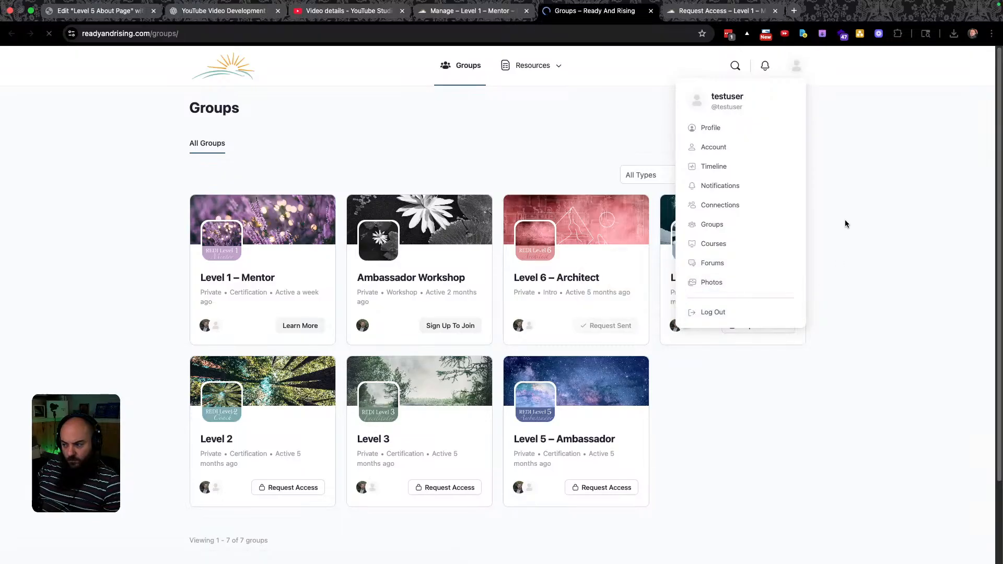
pyautogui.moveTo(727, 134)
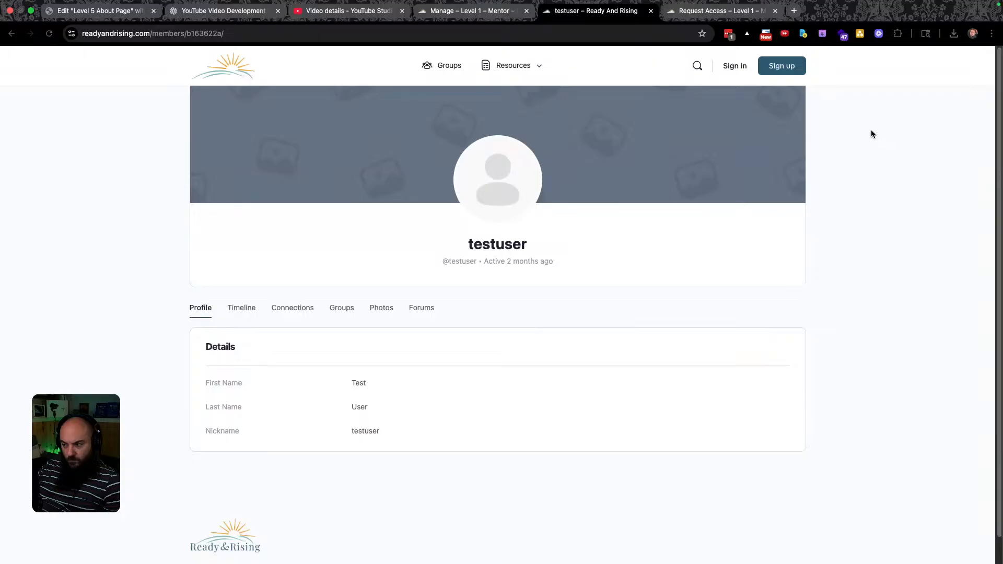
pyautogui.click(730, 67)
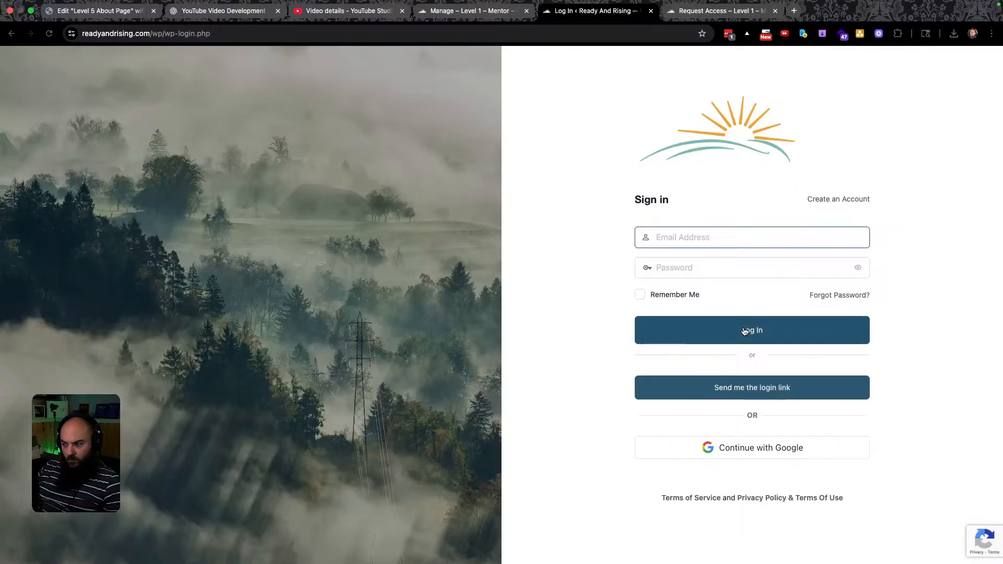
# Log in as admin, open Level 1 – Mentor (404) and inspect its address, then go to the Dashboard.
pyautogui.click(754, 334)
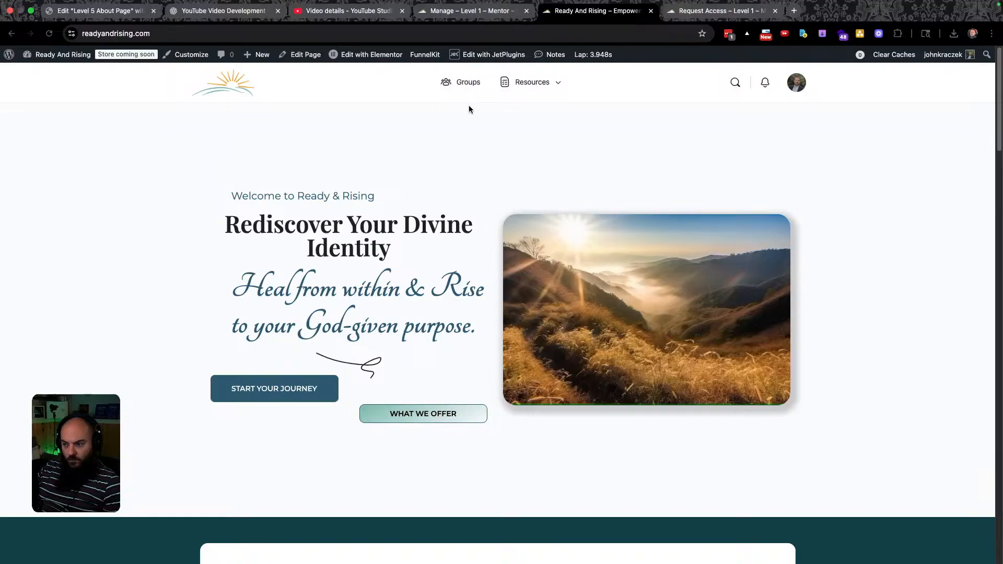
pyautogui.click(456, 83)
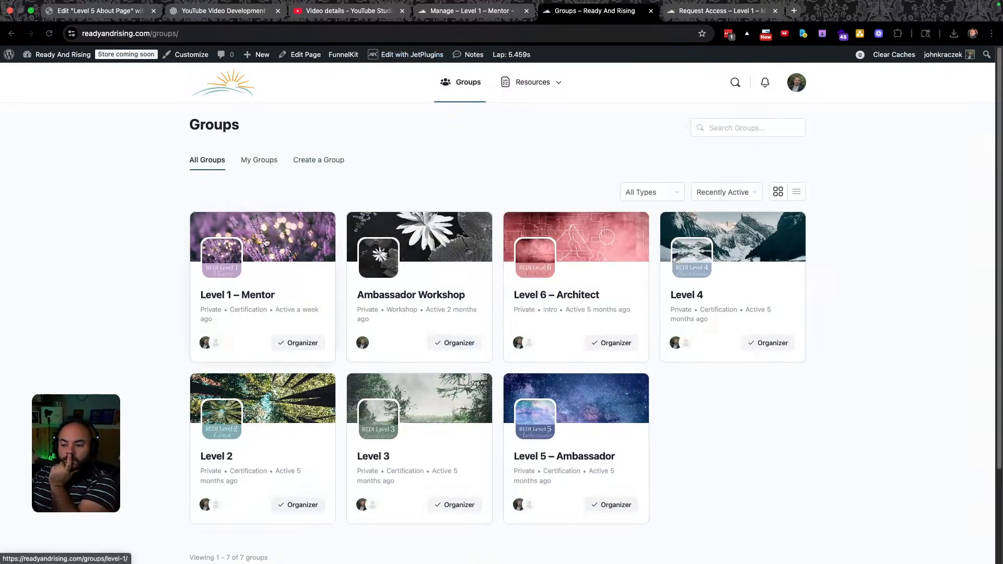
pyautogui.click(254, 295)
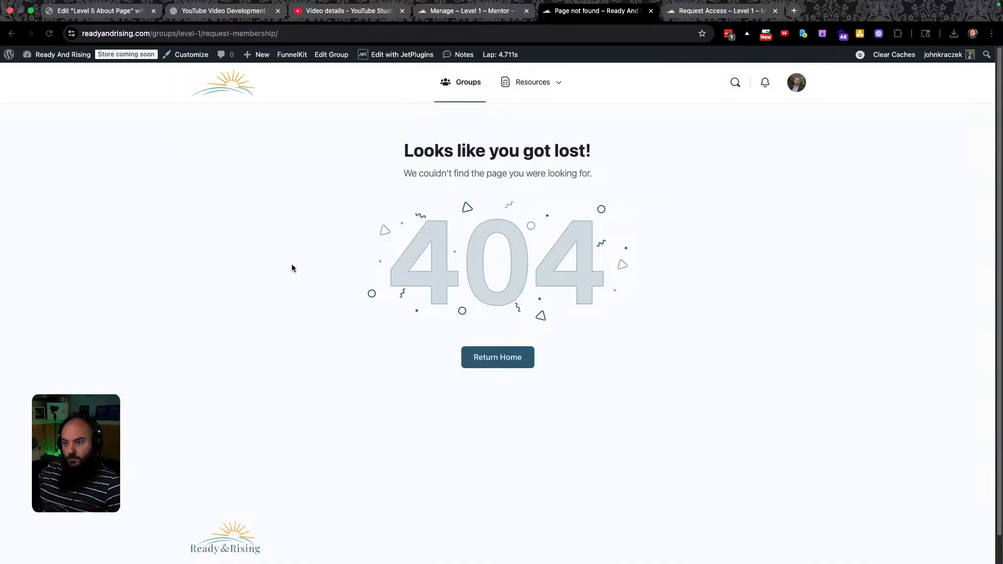
pyautogui.click(302, 35)
pyautogui.moveTo(313, 34); pyautogui.dragTo(234, 35)
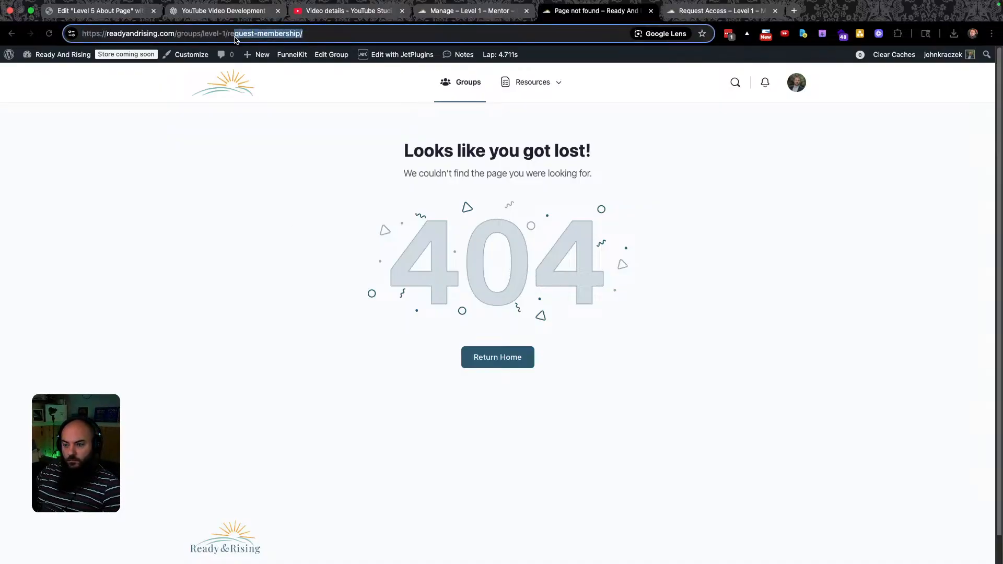
pyautogui.click(53, 58)
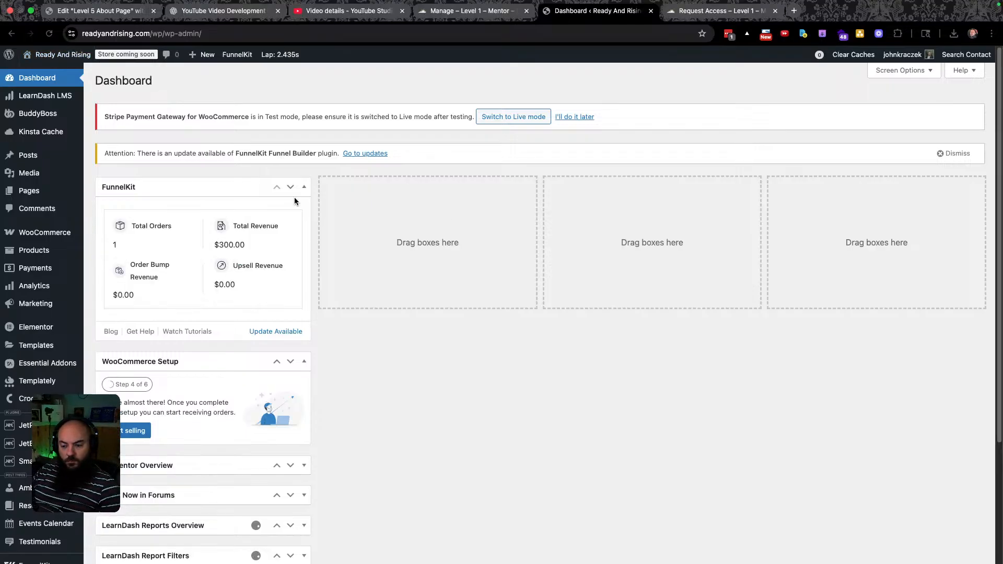
pyautogui.moveTo(26, 442)
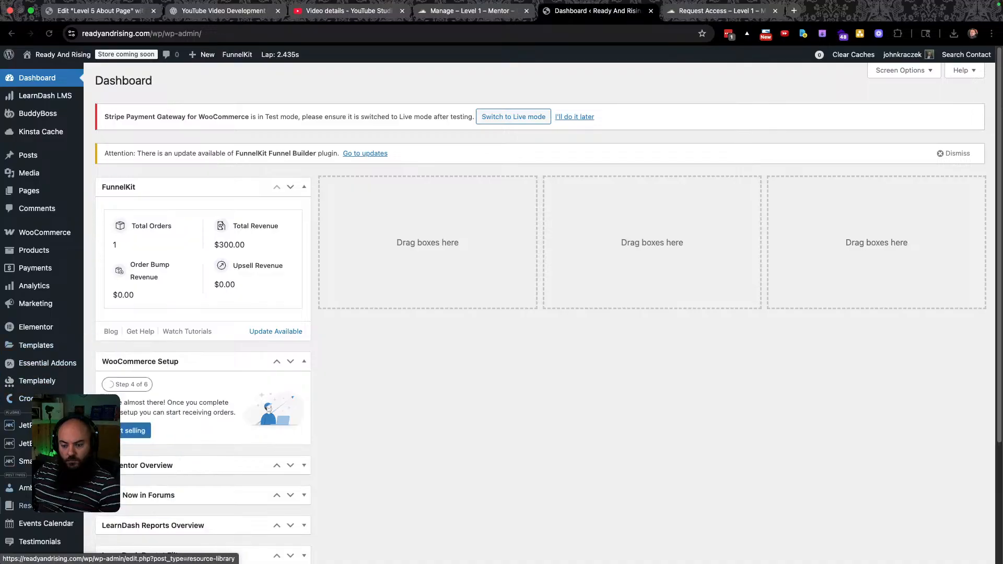
pyautogui.scroll(-3, 47, 360)
pyautogui.moveTo(47, 360)
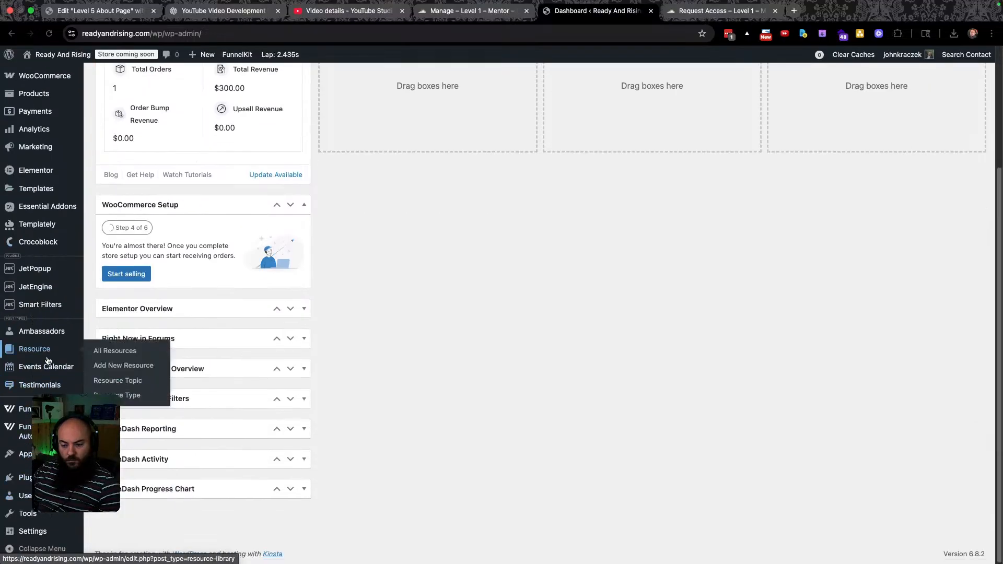
pyautogui.scroll(3, 49, 376)
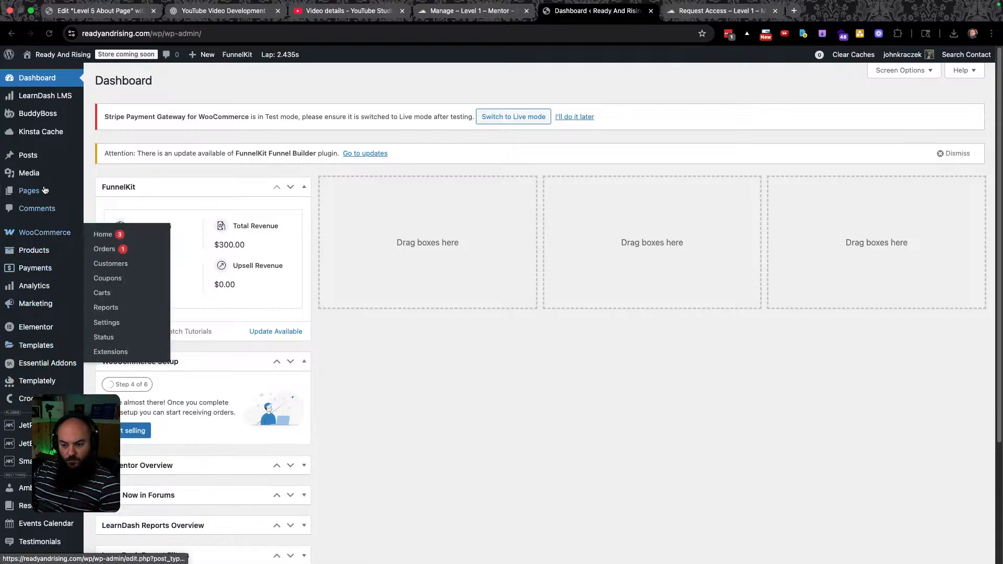
pyautogui.moveTo(43, 194)
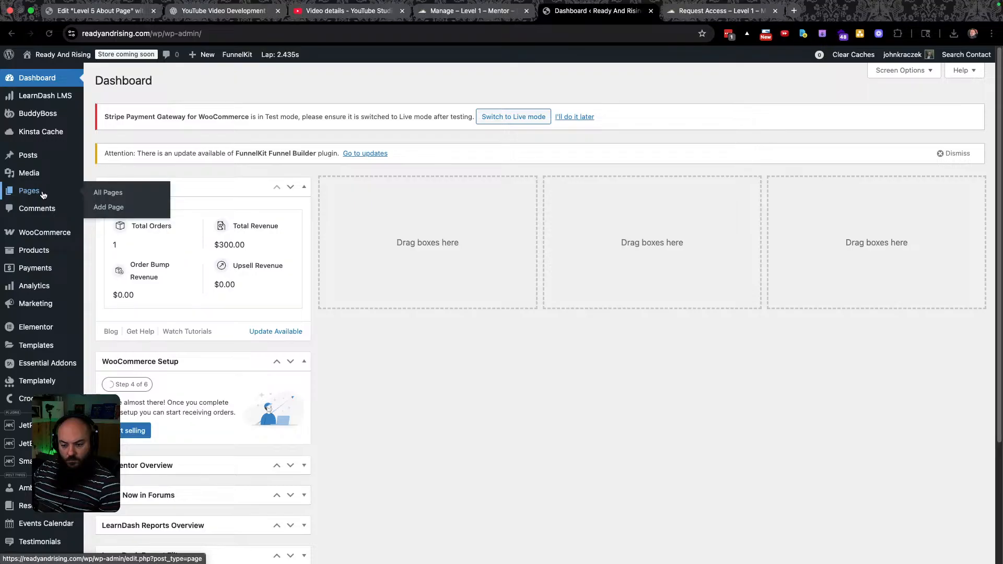
pyautogui.moveTo(44, 328)
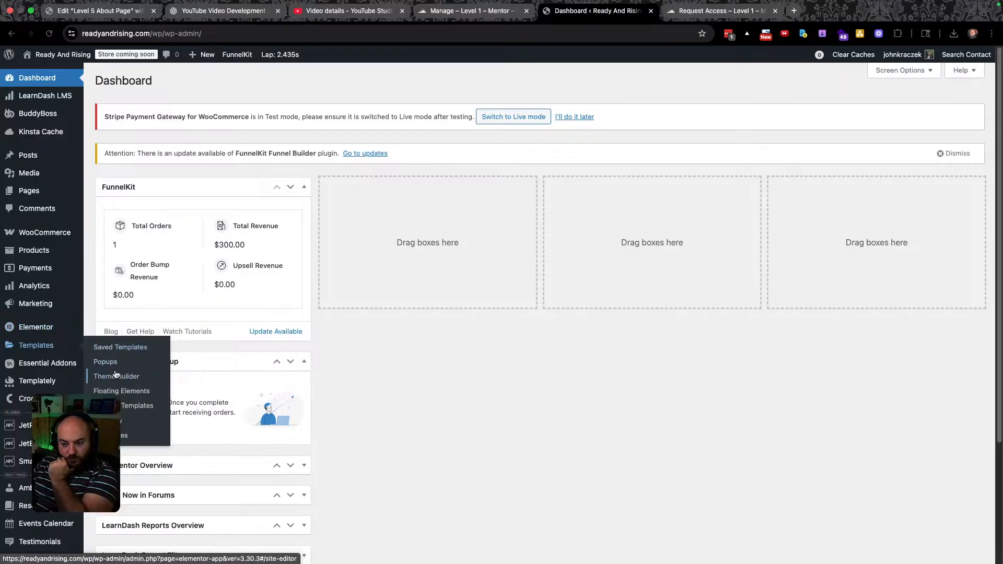
pyautogui.click(116, 378)
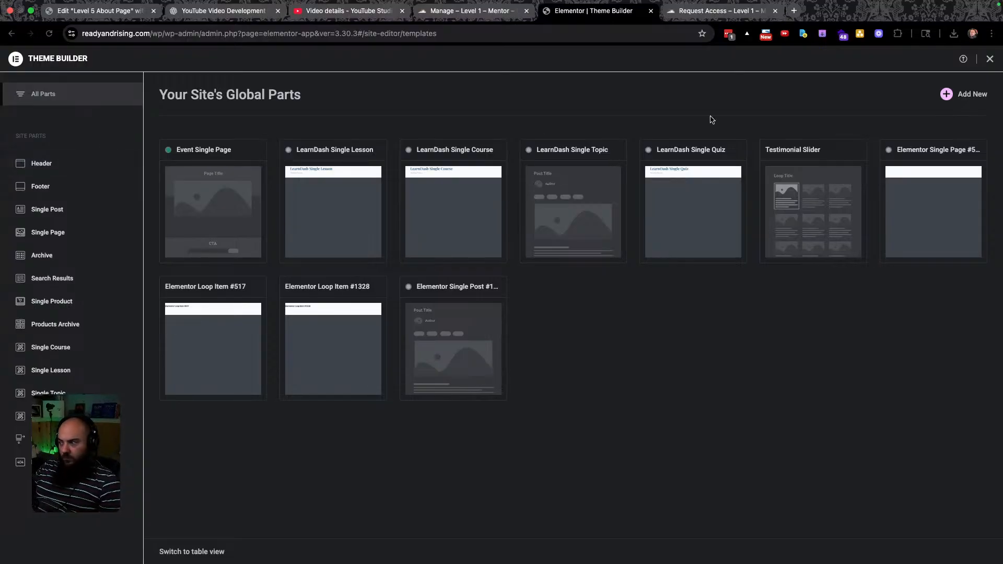
pyautogui.click(988, 59)
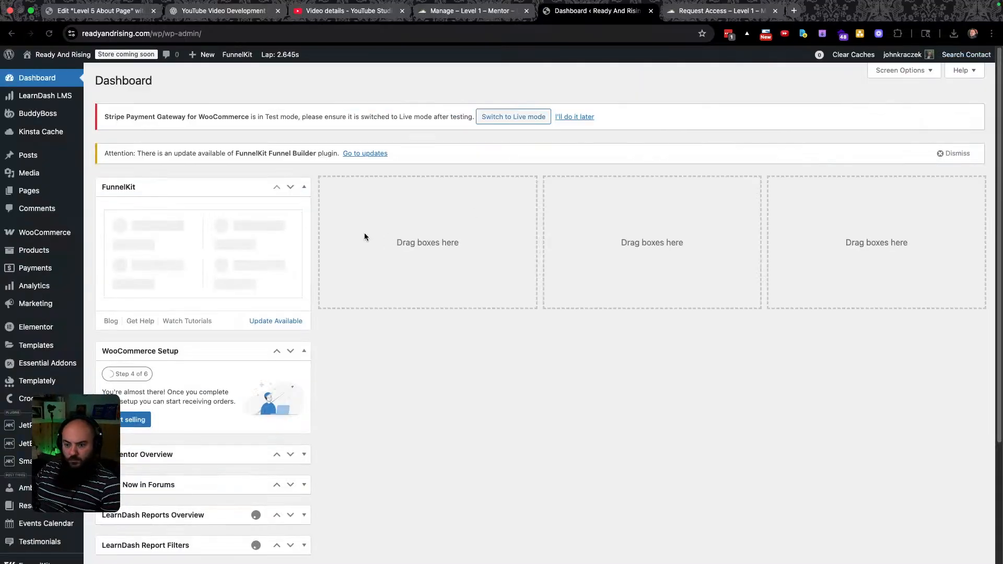
pyautogui.scroll(-1, 23, 483)
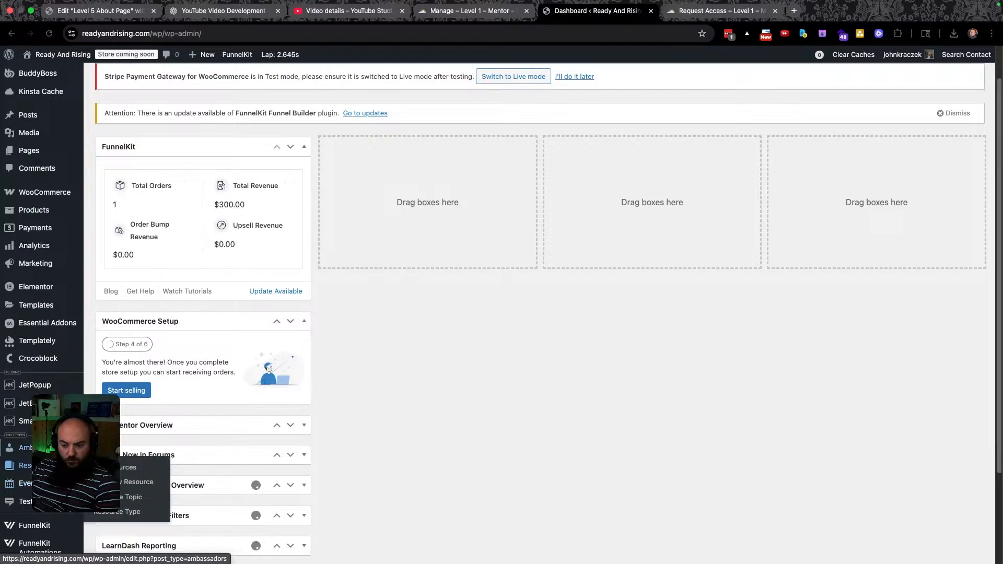
pyautogui.scroll(-3, 23, 483)
pyautogui.moveTo(21, 453)
pyautogui.moveTo(21, 409)
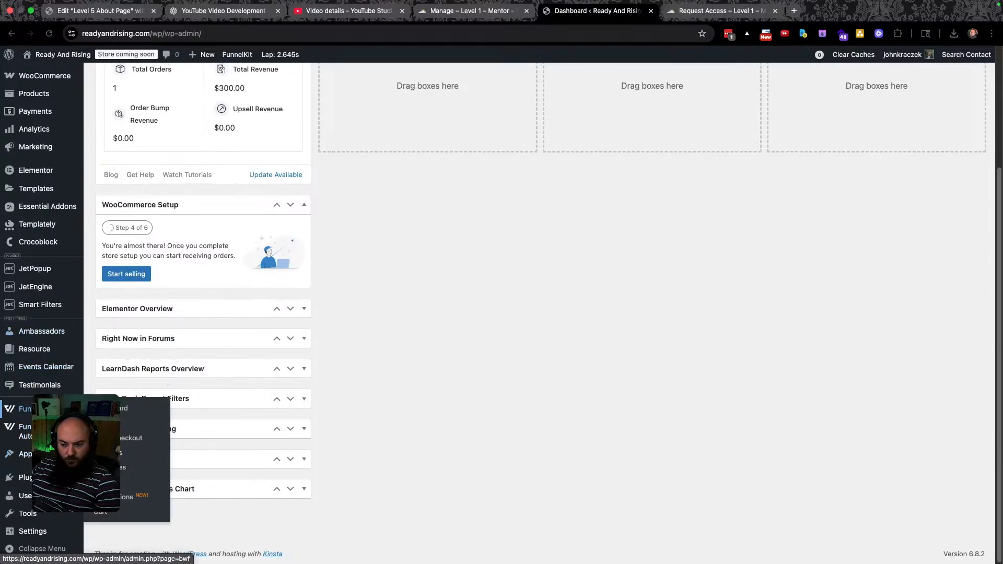
pyautogui.scroll(4, 52, 359)
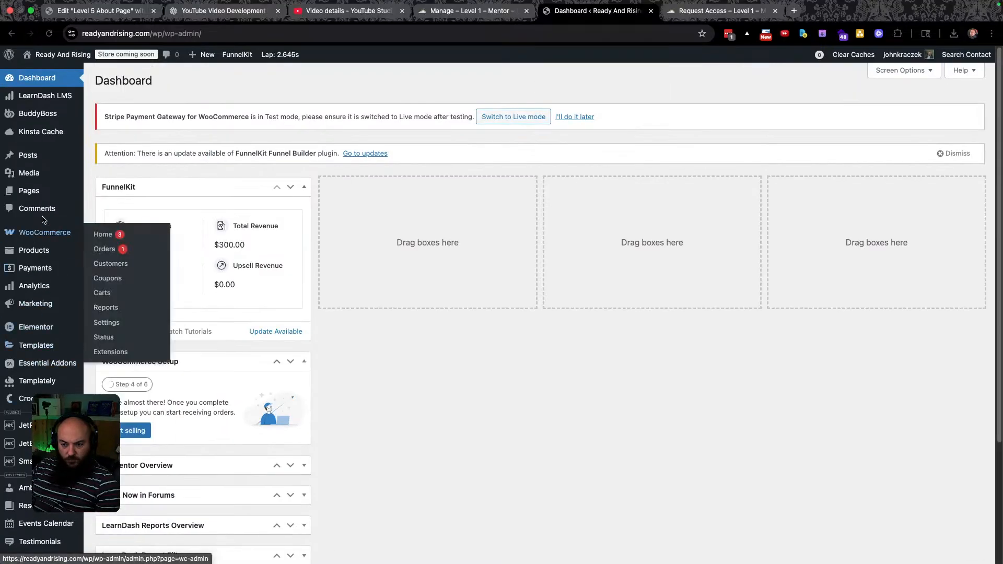
pyautogui.moveTo(79, 191)
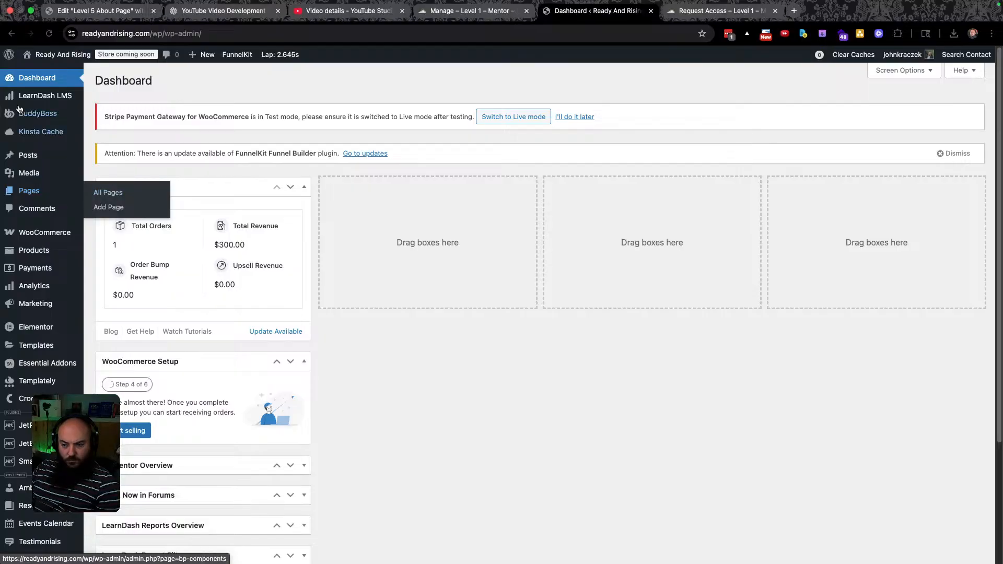
pyautogui.moveTo(35, 97)
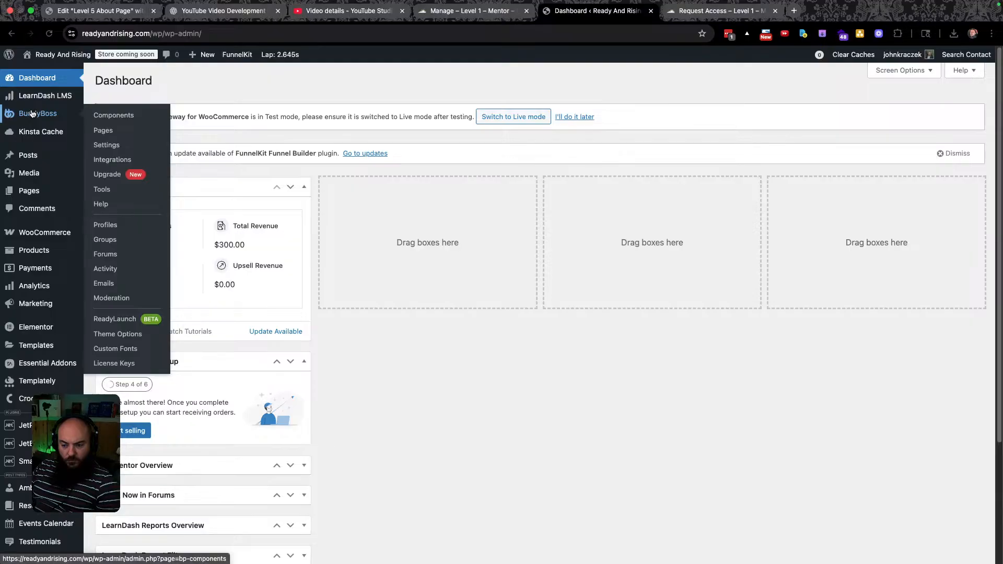
pyautogui.moveTo(39, 163)
pyautogui.moveTo(41, 198)
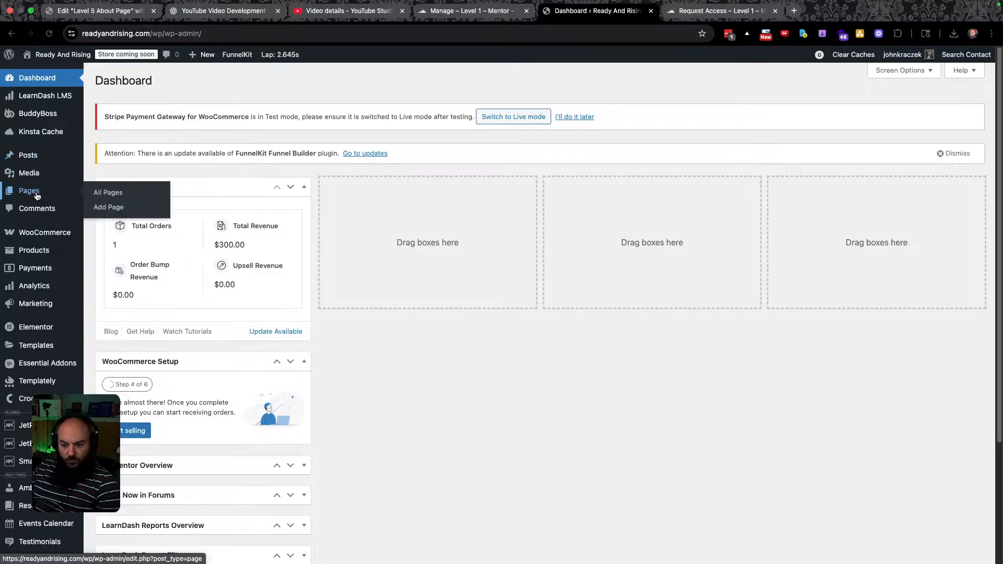
pyautogui.scroll(-3, 41, 401)
pyautogui.scroll(-3, 42, 329)
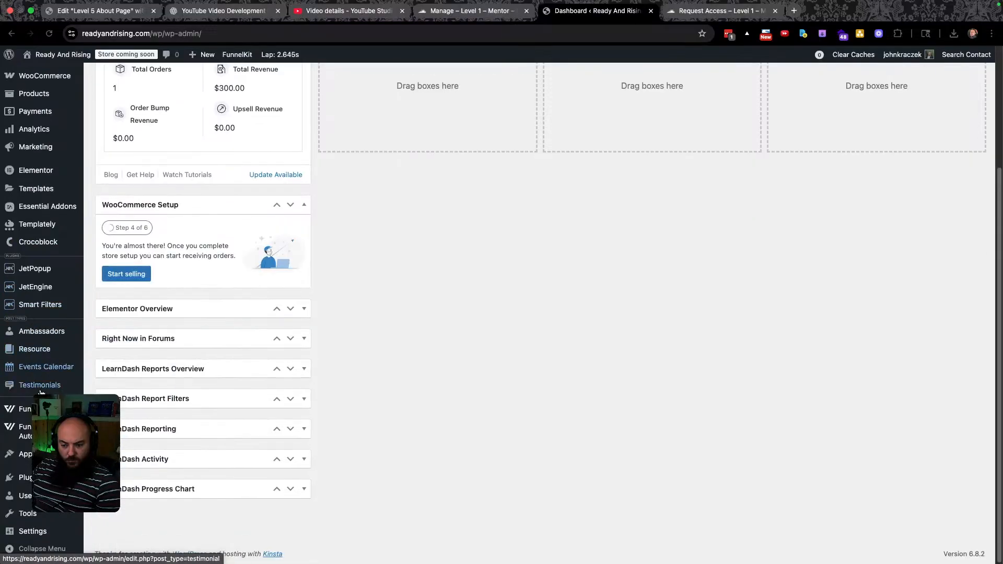
pyautogui.moveTo(45, 336)
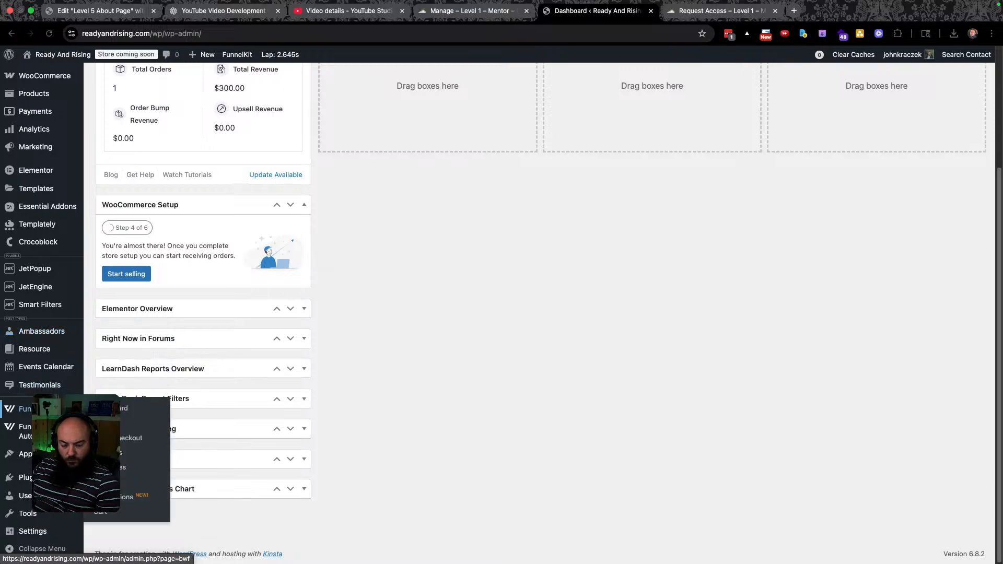
pyautogui.moveTo(22, 431)
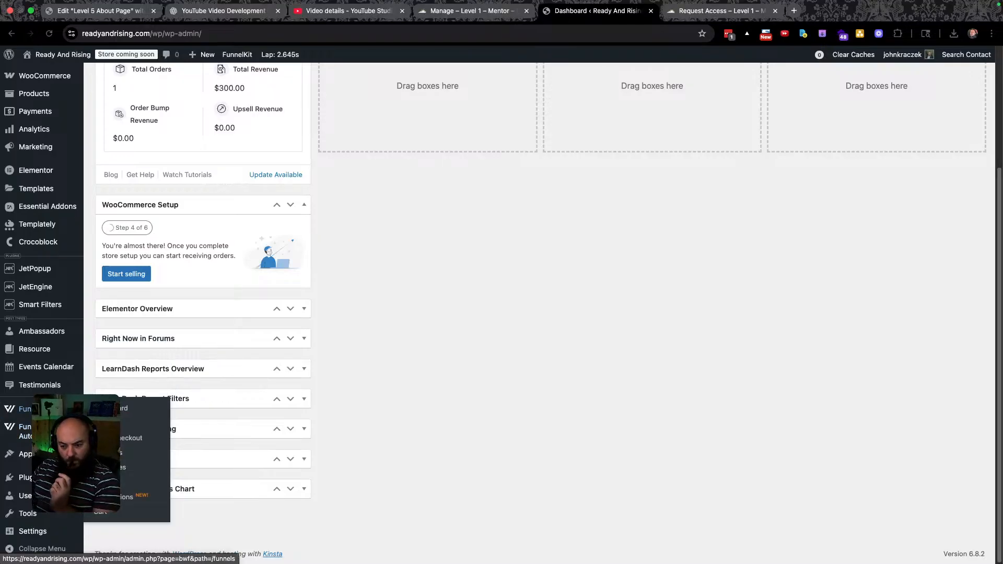
# Open FunnelKit's Funnels list, create a new funnel, and browse Elementor templates like BestTaste and Stunner.
pyautogui.click(105, 423)
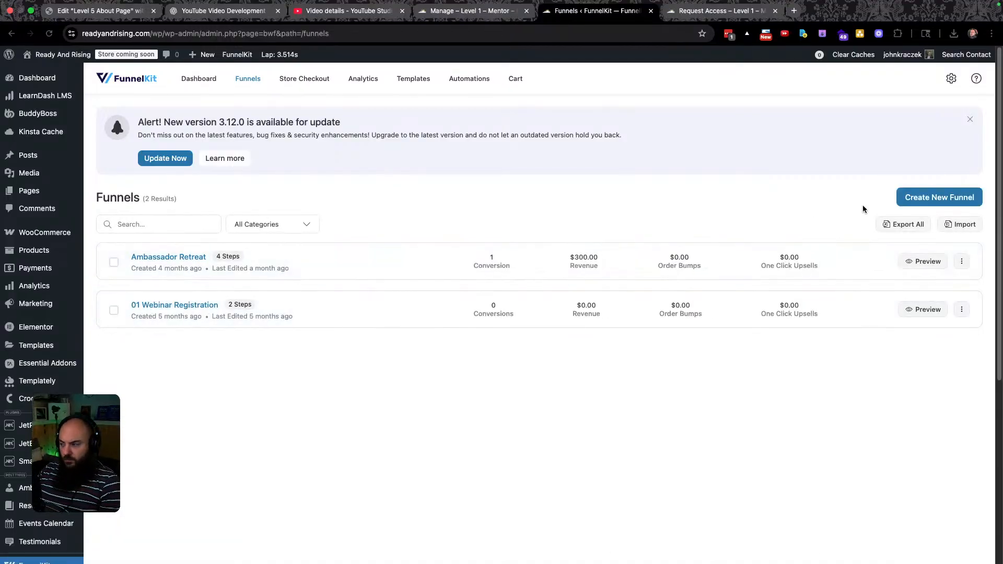
pyautogui.click(934, 197)
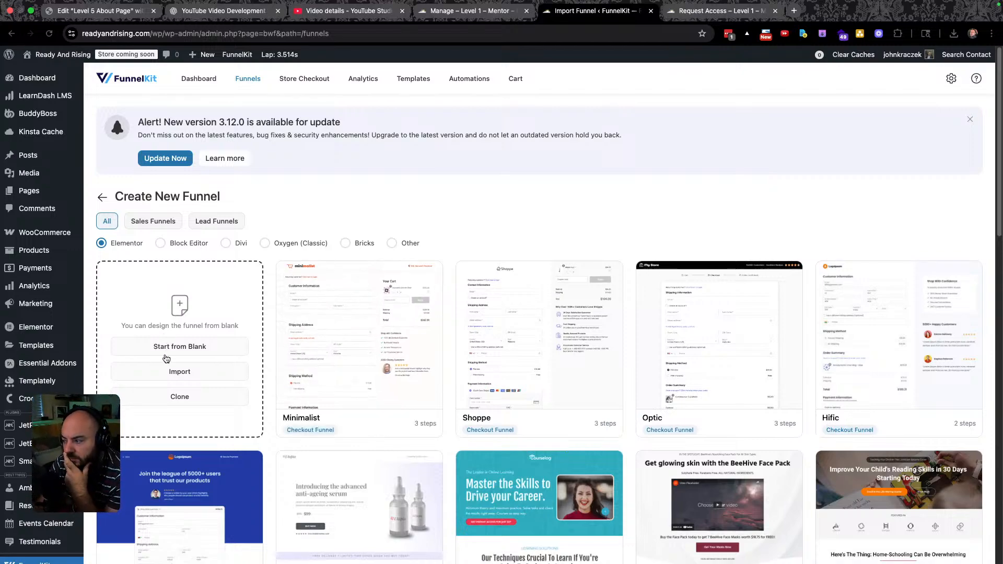
pyautogui.scroll(-4, 375, 323)
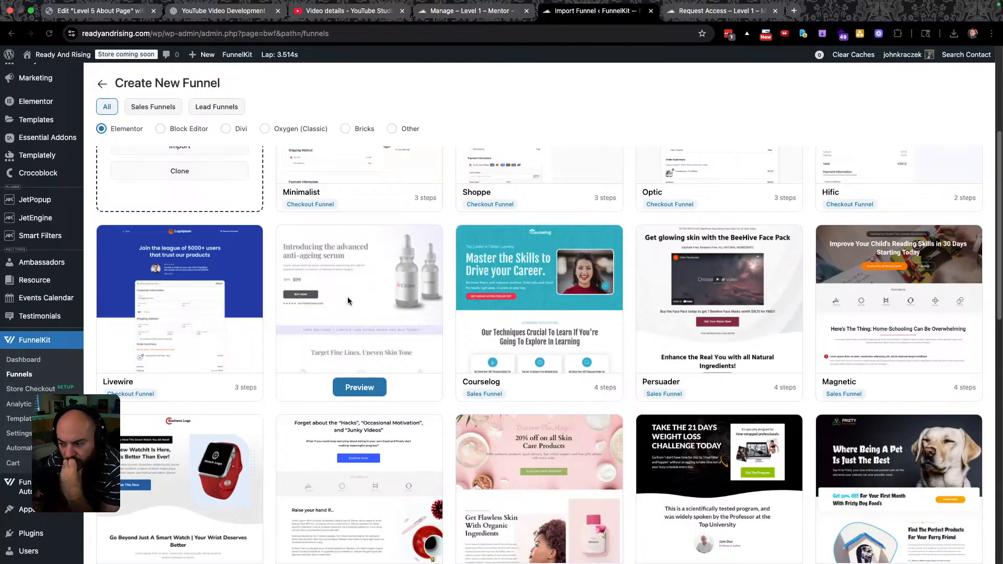
pyautogui.scroll(1, 368, 334)
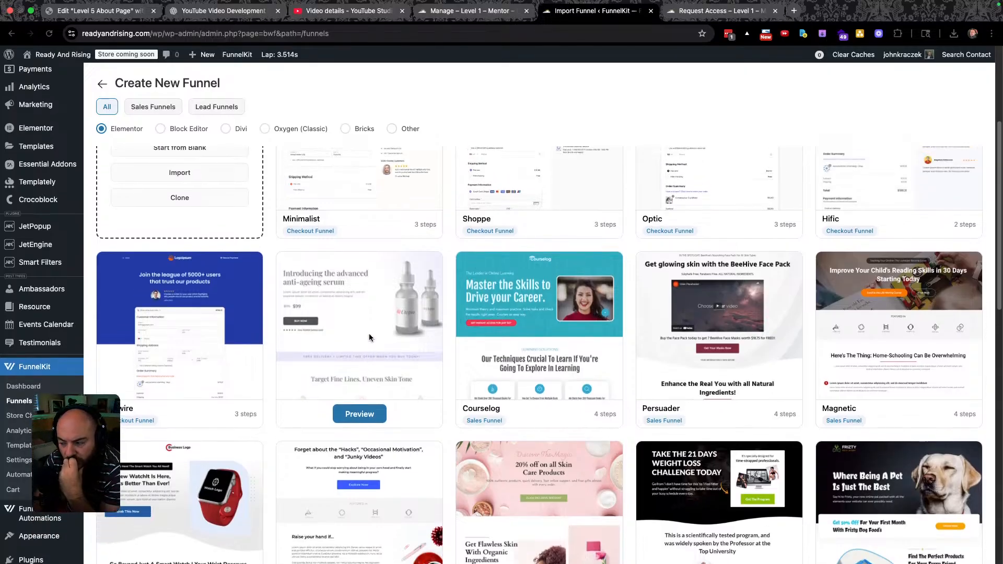
pyautogui.scroll(-3, 371, 335)
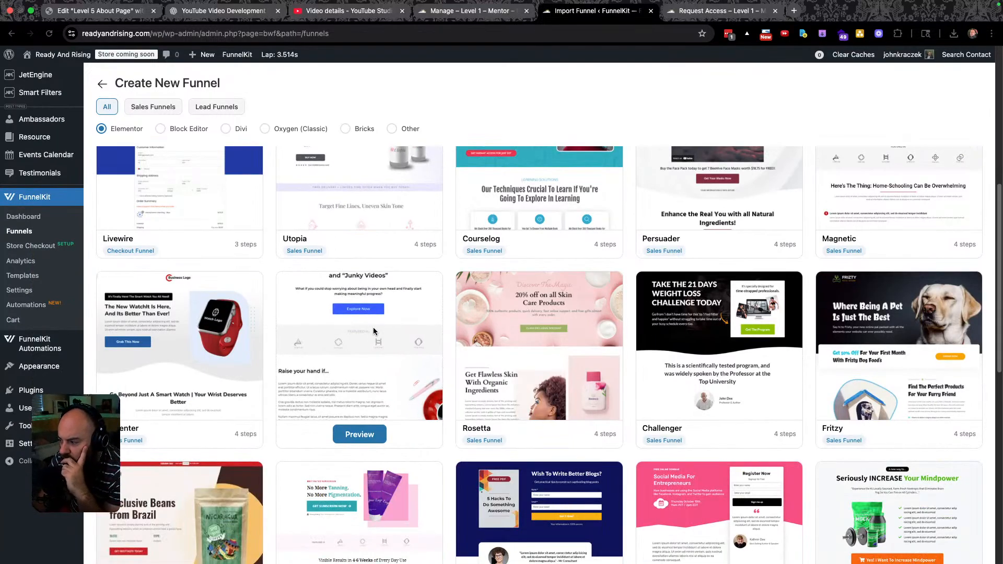
pyautogui.scroll(-3, 426, 343)
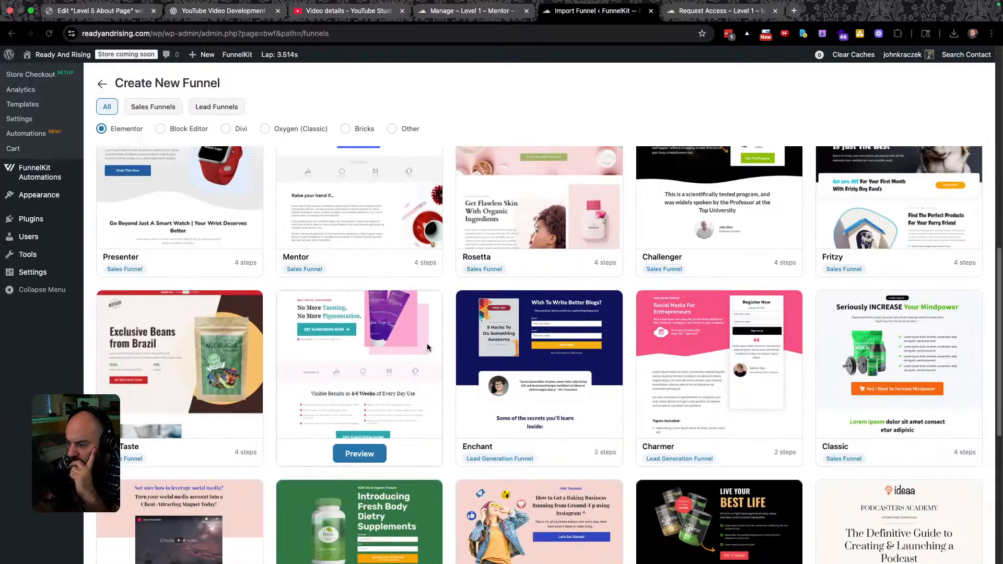
pyautogui.scroll(-2, 426, 343)
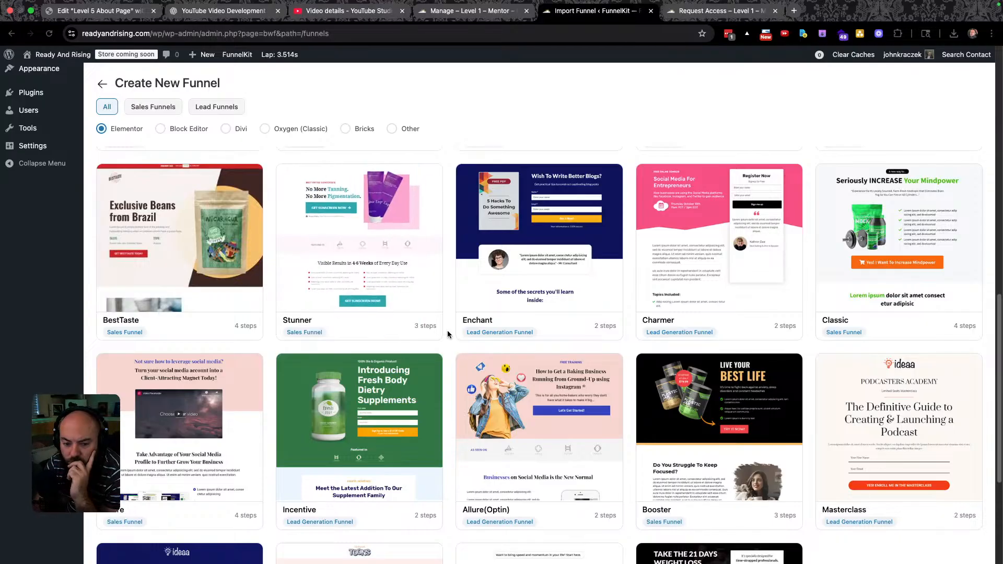
pyautogui.moveTo(470, 327)
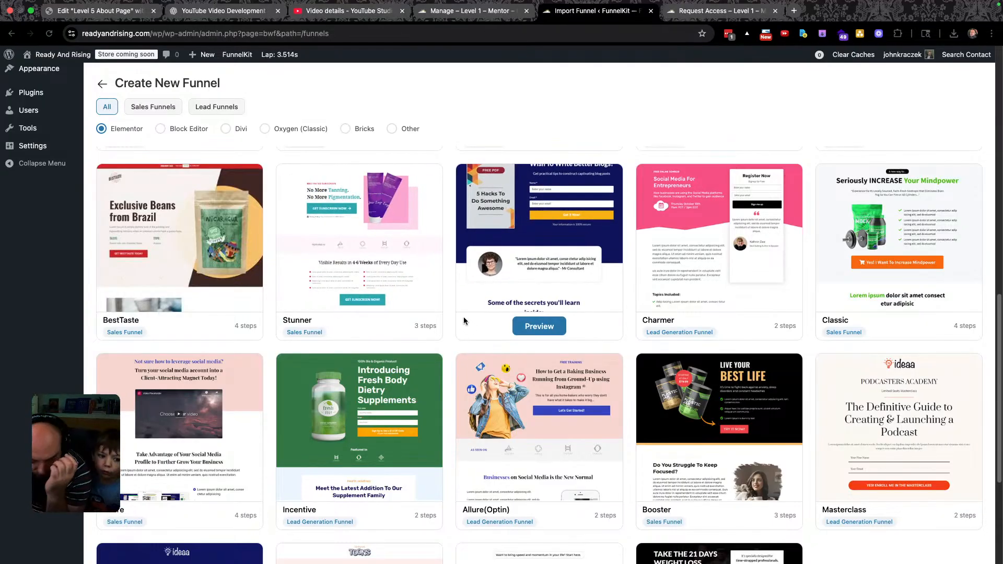
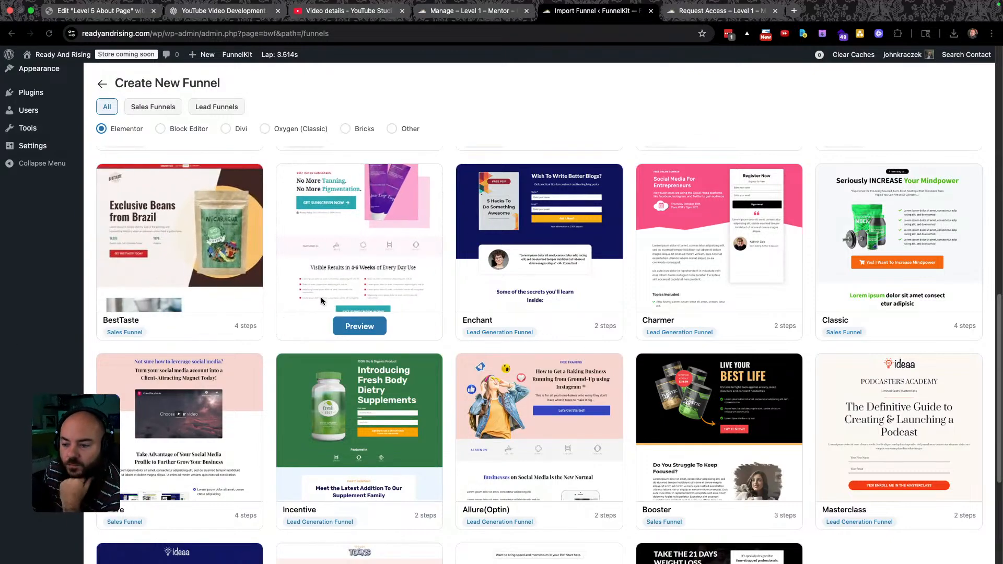
# Preview the Mentor(Optin) funnel template, then return to the FunnelKit Funnels list.
pyautogui.scroll(-3, 417, 273)
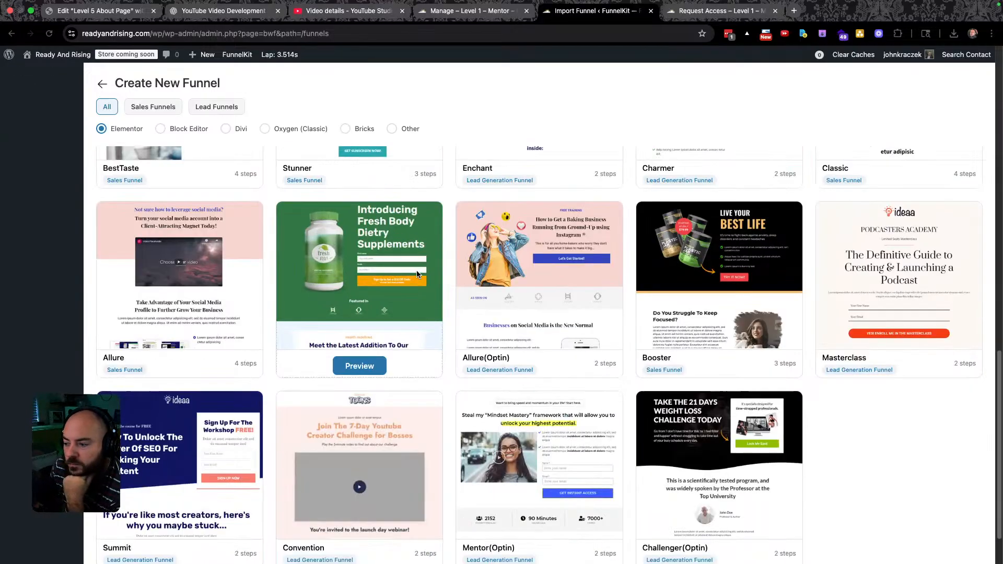
pyautogui.scroll(-1, 449, 289)
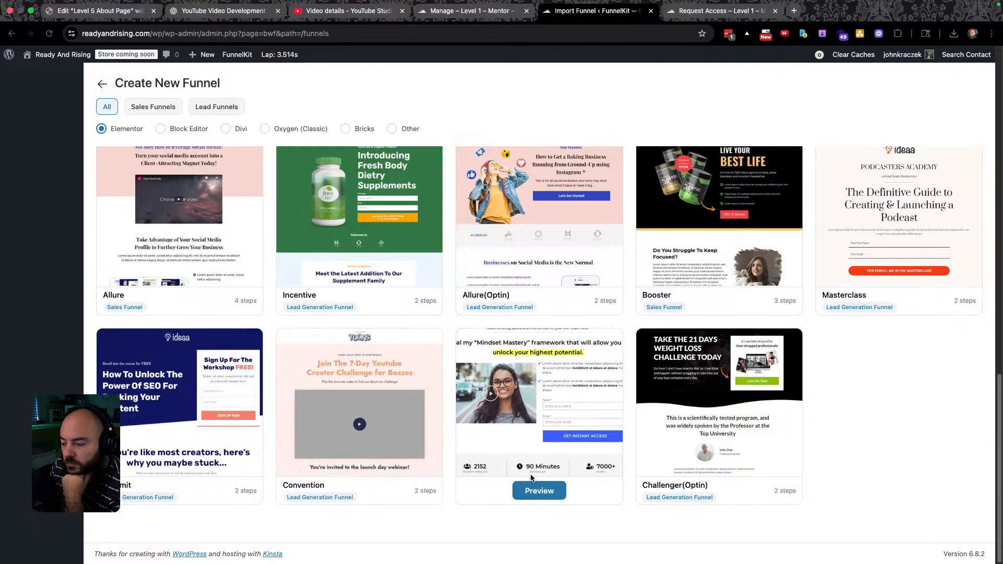
pyautogui.click(536, 492)
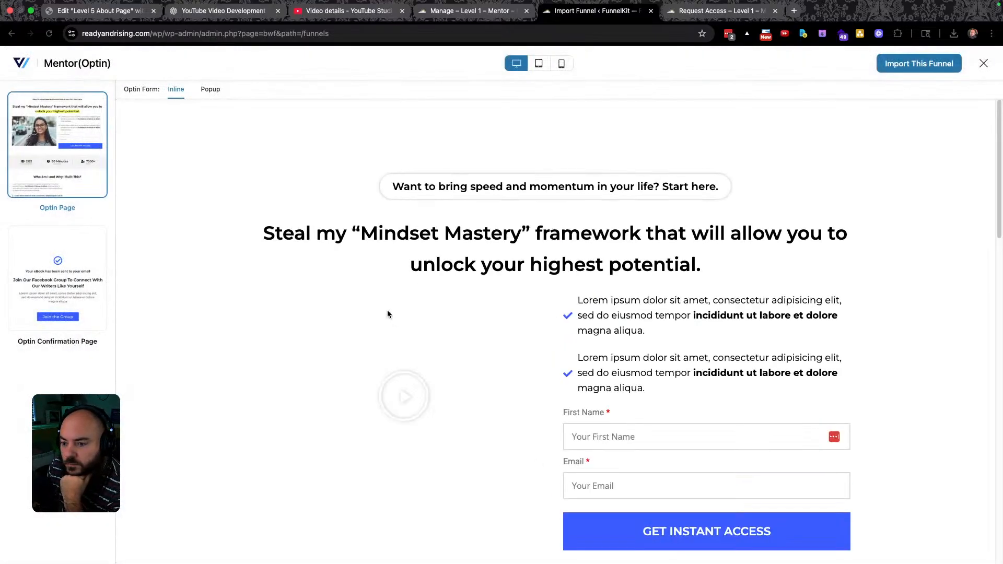
pyautogui.scroll(-3, 342, 307)
pyautogui.scroll(-3, 342, 307)
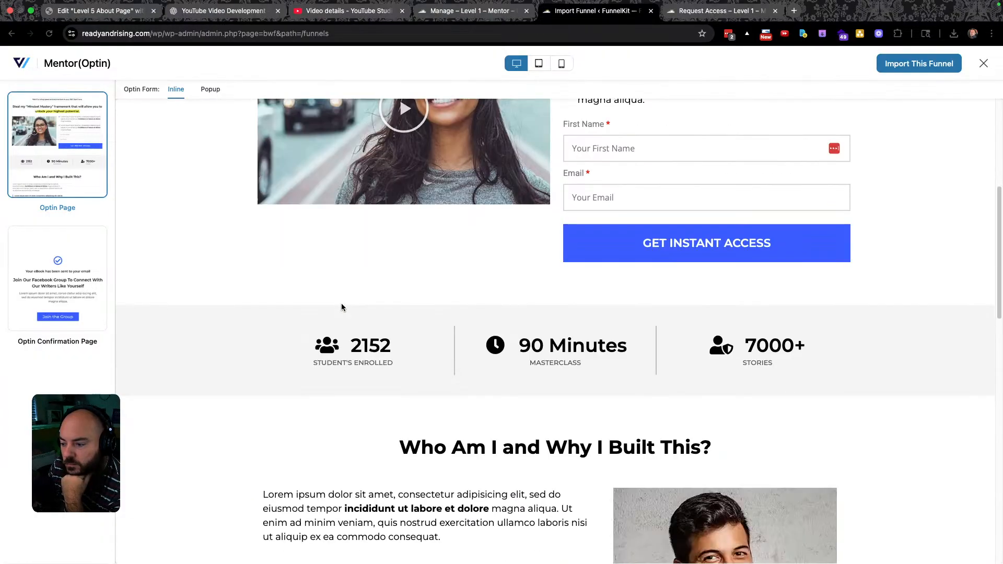
pyautogui.scroll(-4, 342, 306)
pyautogui.scroll(-10, 342, 306)
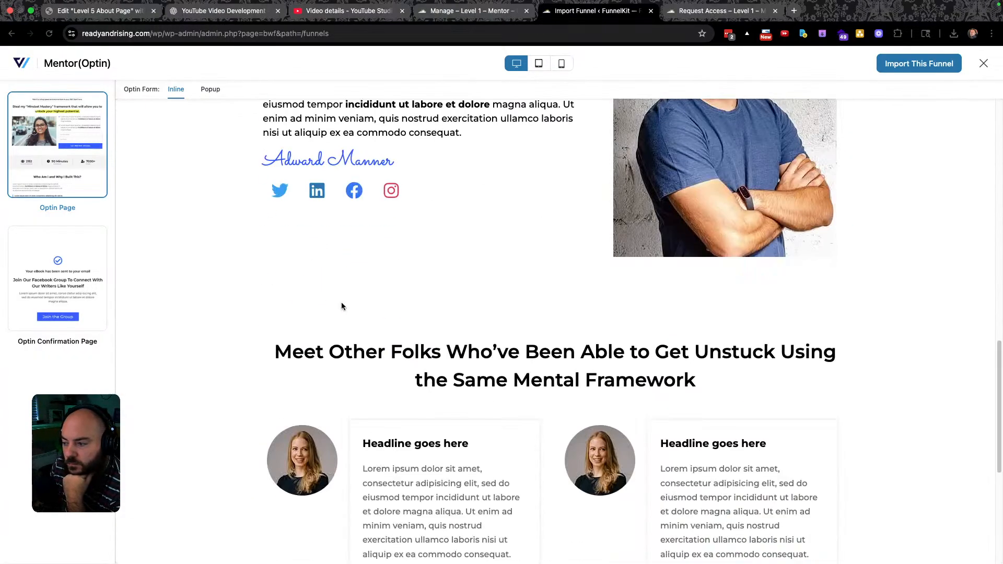
pyautogui.scroll(20, 343, 306)
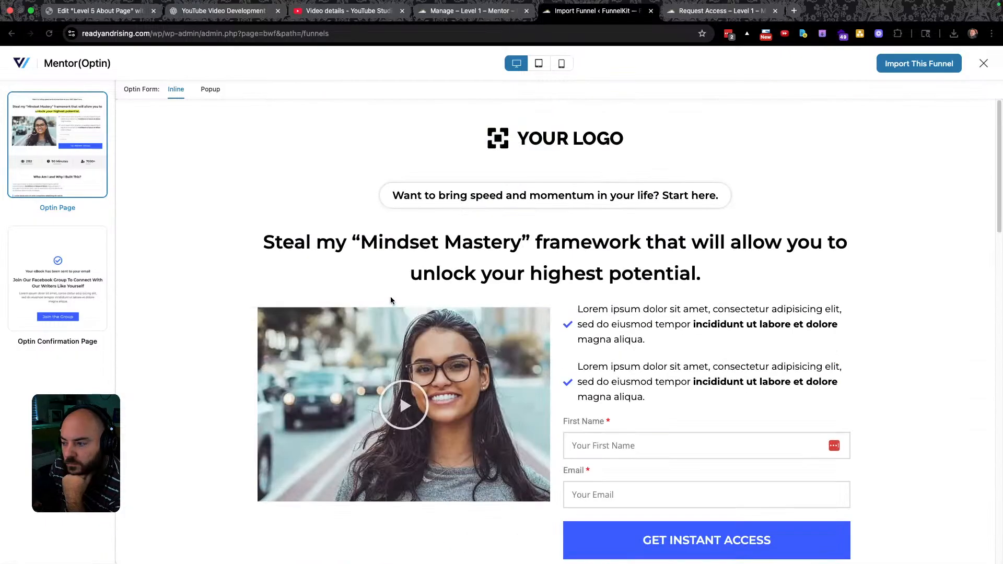
pyautogui.click(11, 33)
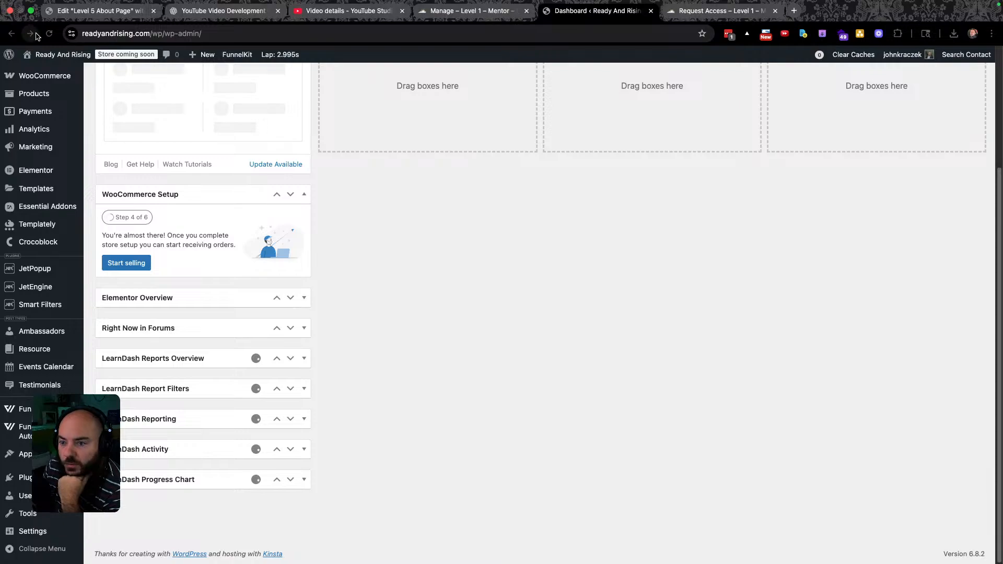
pyautogui.click(30, 33)
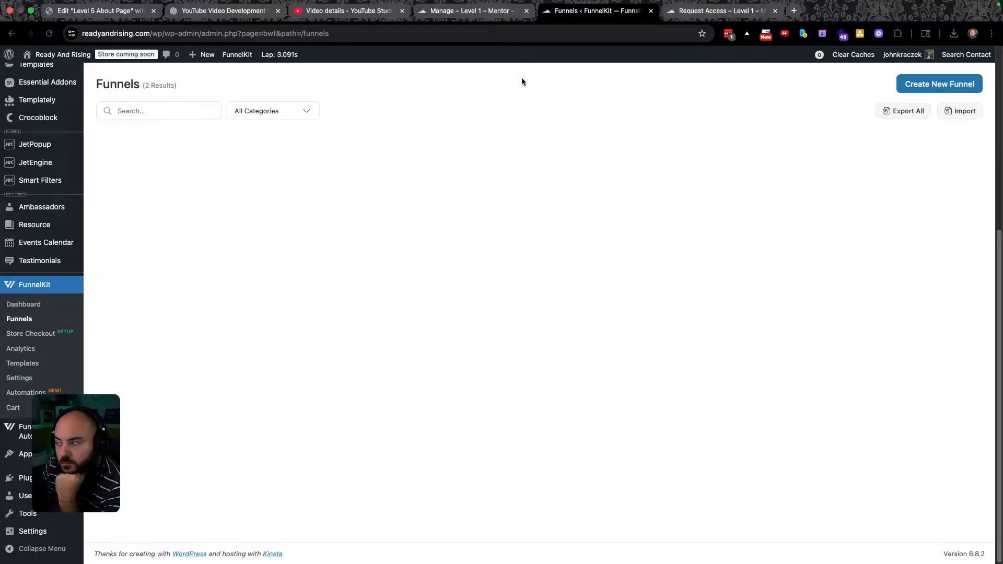
# Start a new funnel and filter templates to Sales Funnels, browsing Mentor, Rosetta, Challenger and Fritzy.
pyautogui.click(938, 84)
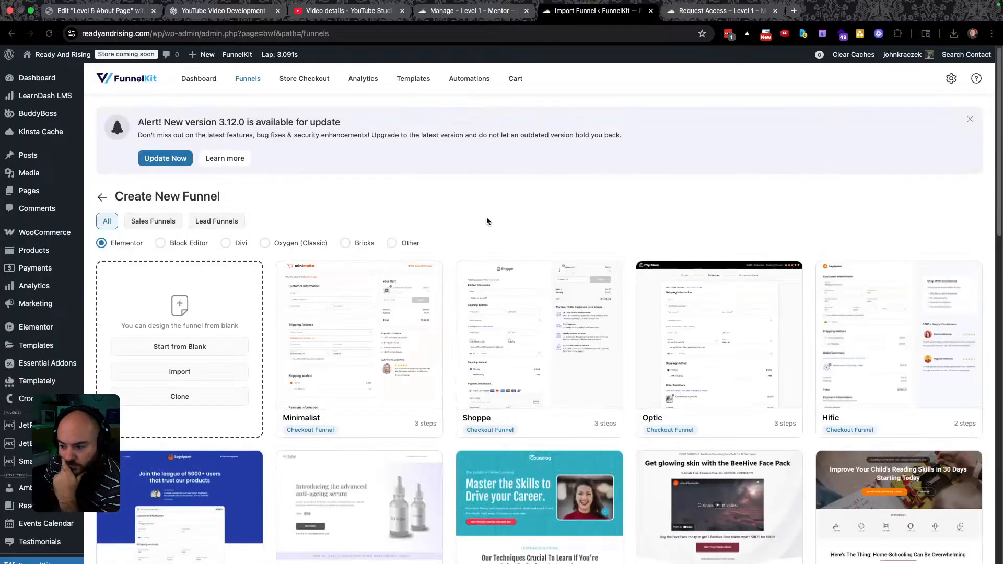
pyautogui.scroll(-4, 483, 219)
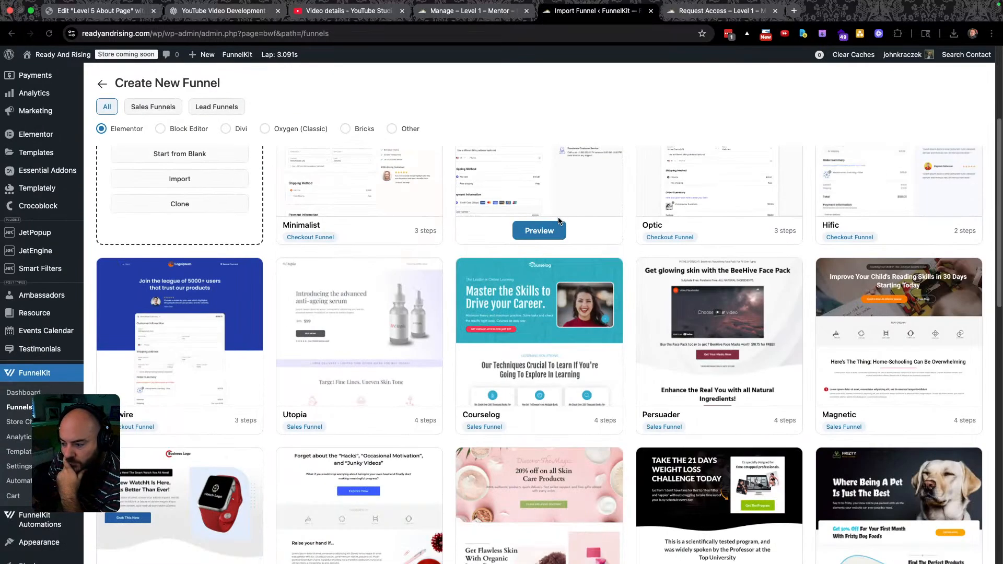
pyautogui.scroll(4, 553, 220)
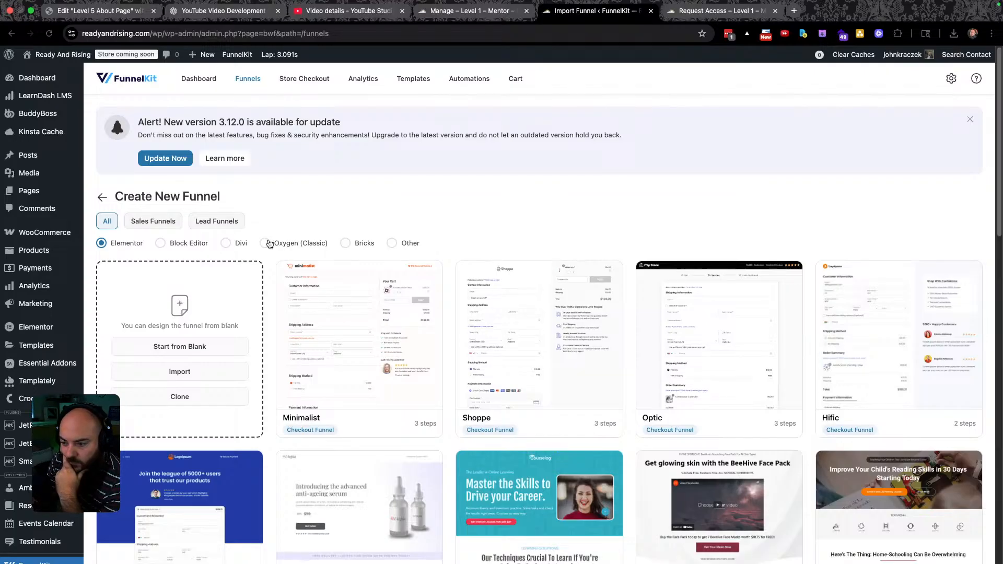
pyautogui.click(165, 221)
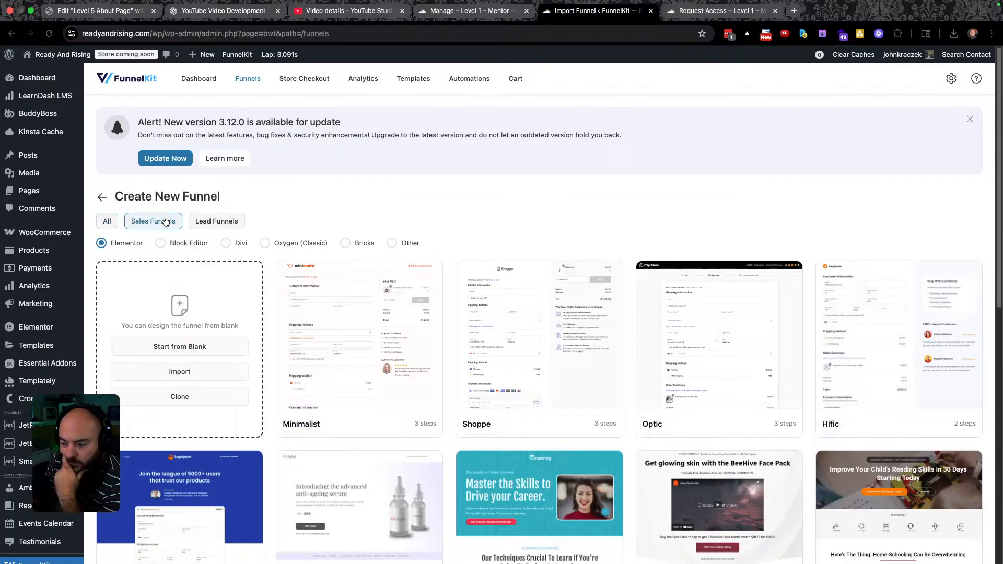
pyautogui.scroll(-5, 513, 241)
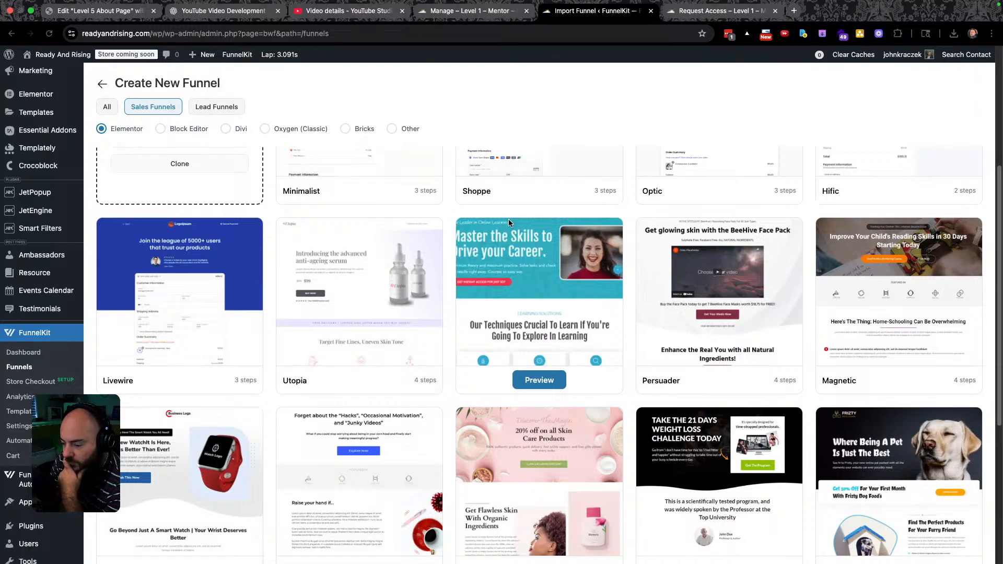
pyautogui.scroll(-6, 507, 219)
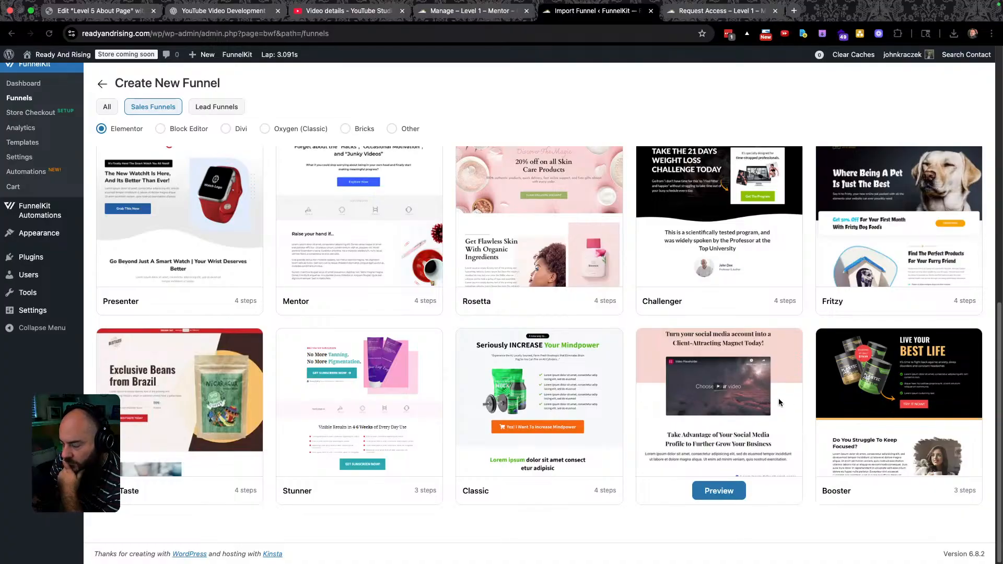
pyautogui.scroll(3, 779, 403)
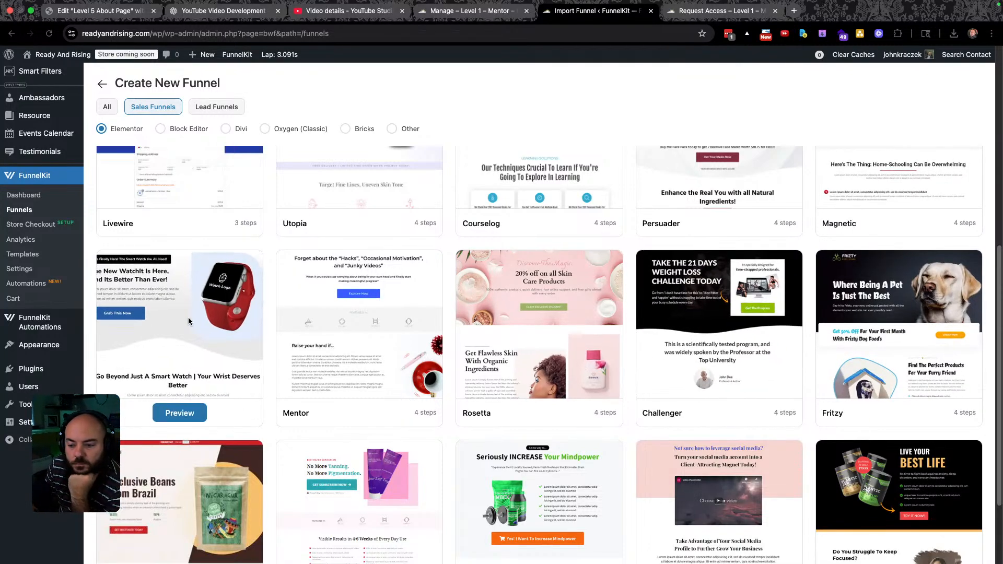
# Preview the Presenter funnel template and look through its sales and checkout pages.
pyautogui.click(185, 410)
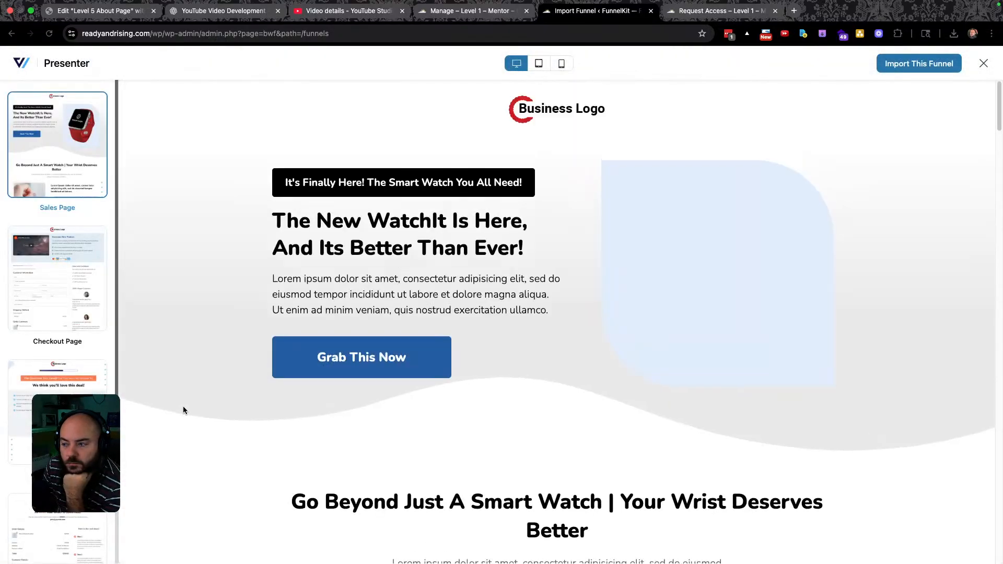
pyautogui.scroll(-5, 256, 347)
pyautogui.scroll(-20, 254, 349)
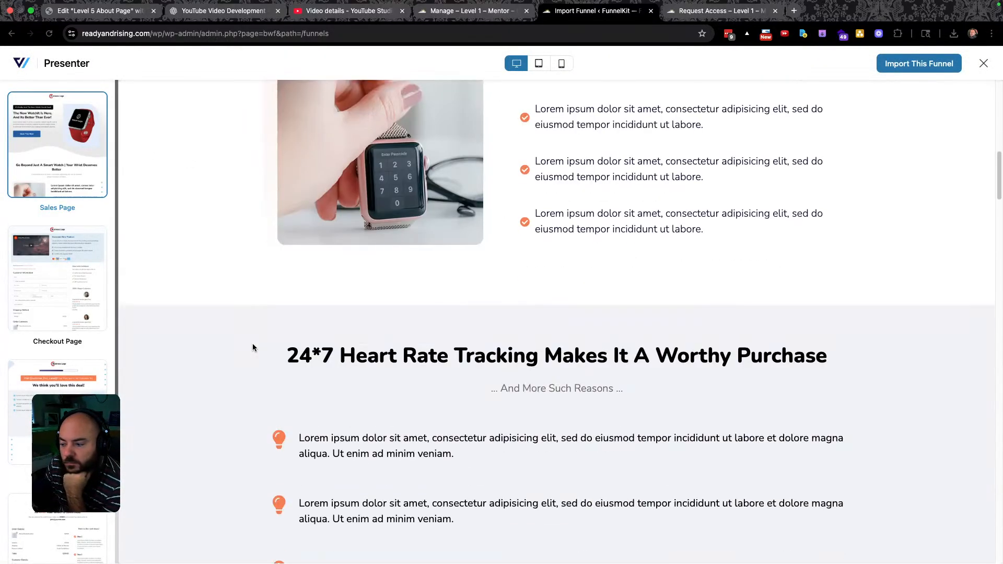
pyautogui.scroll(-20, 252, 345)
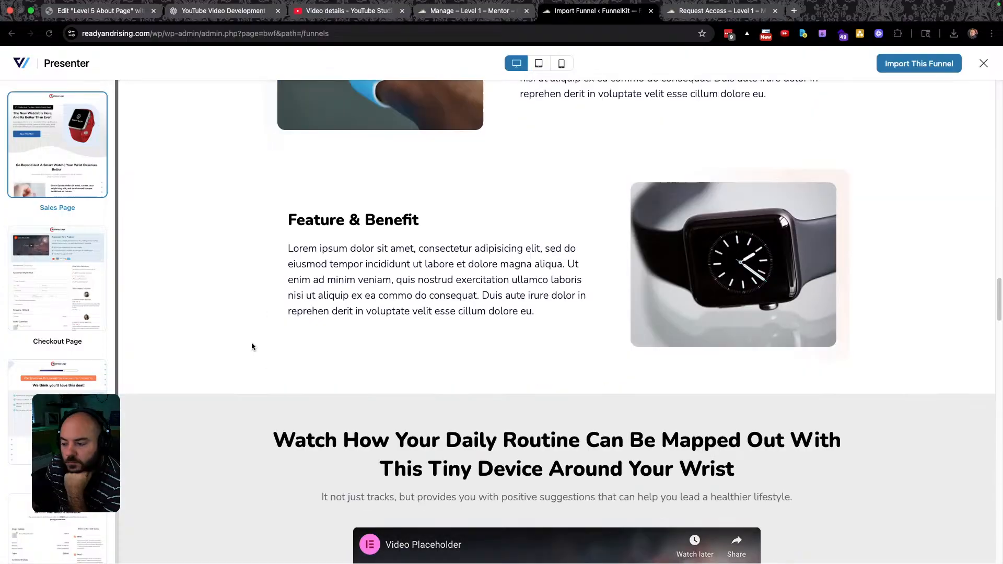
pyautogui.scroll(20, 252, 343)
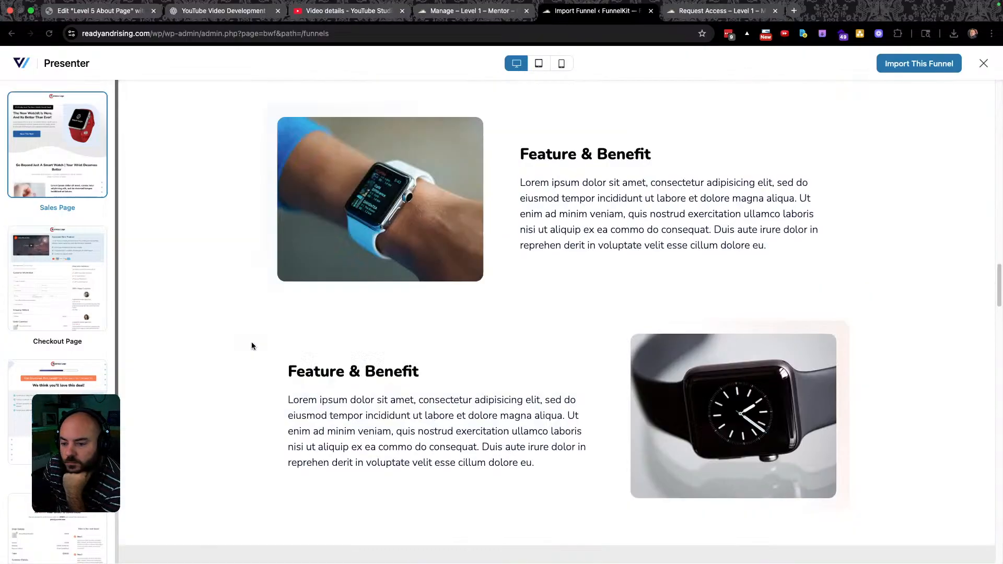
pyautogui.click(65, 288)
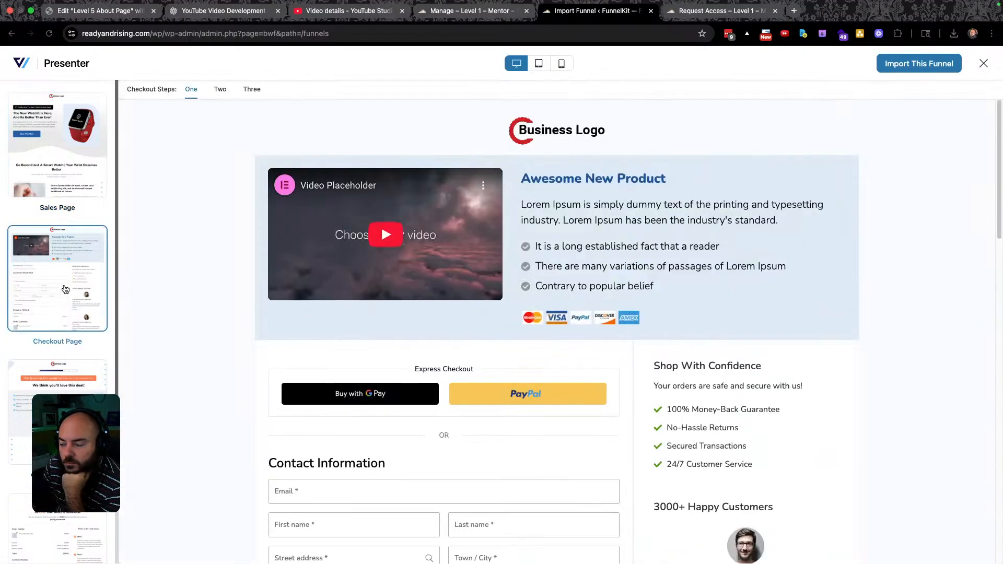
pyautogui.scroll(-15, 253, 299)
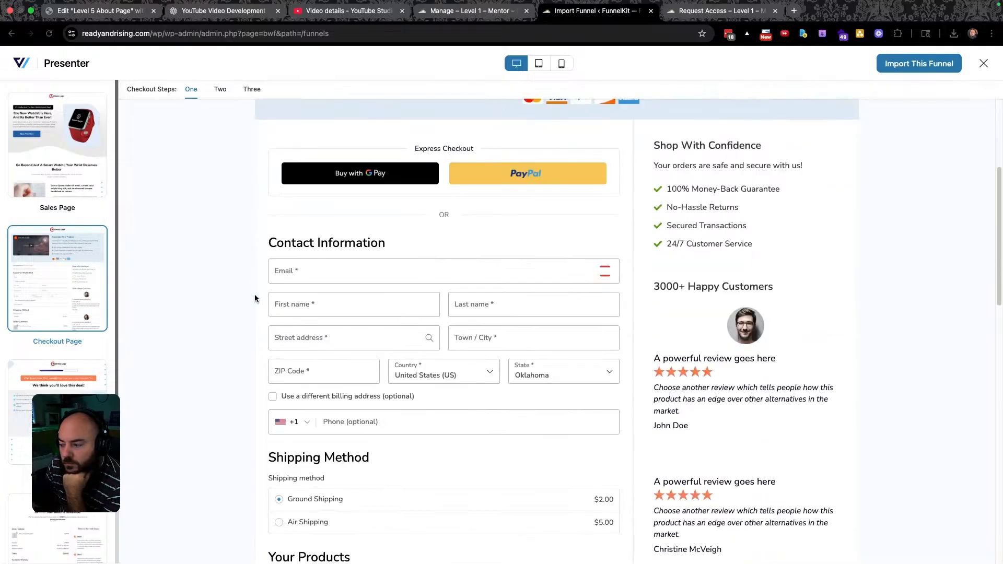
pyautogui.scroll(-10, 252, 298)
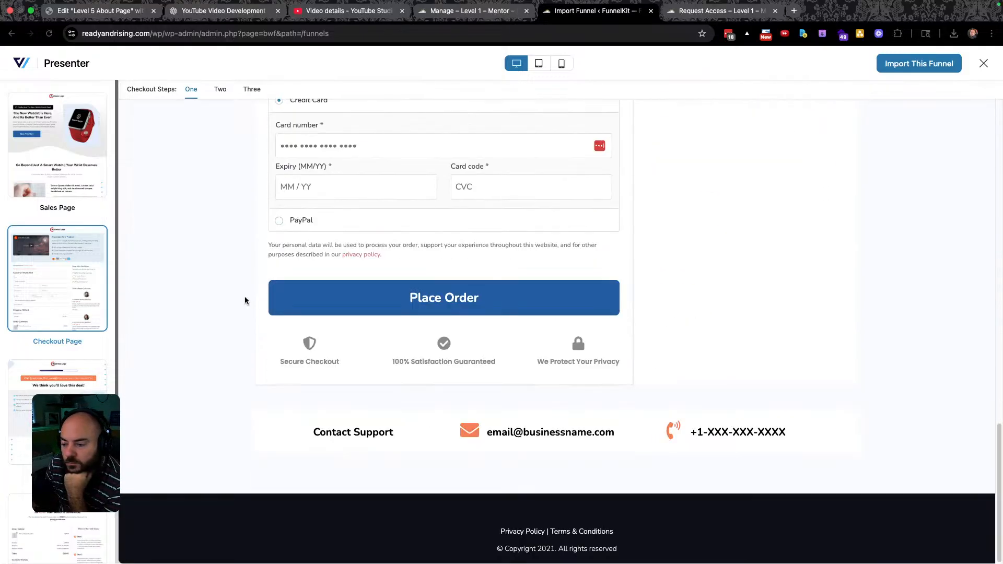
pyautogui.scroll(20, 248, 297)
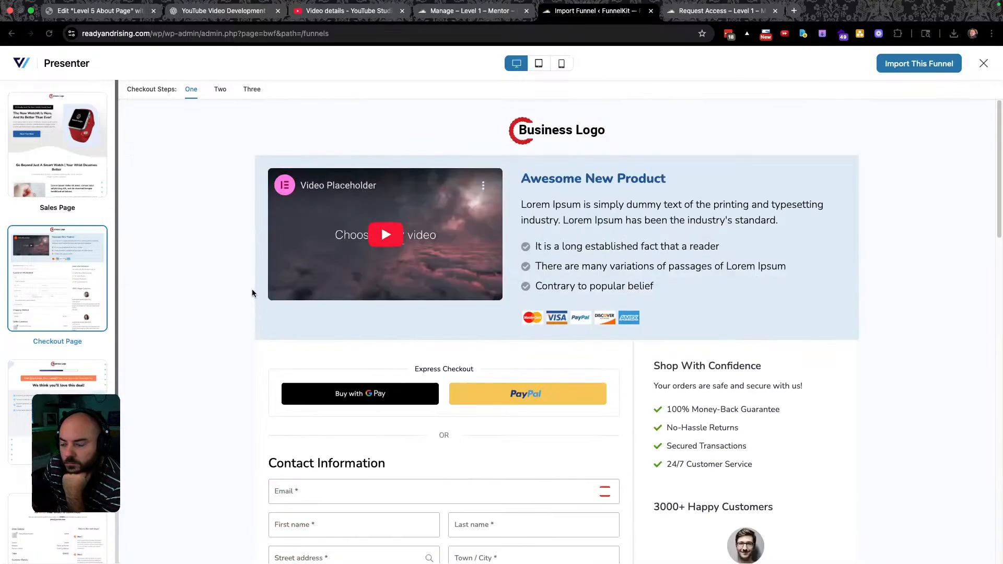
# Review the upsell and thank-you pages, then begin importing the funnel from its Sales Page.
pyautogui.click(76, 379)
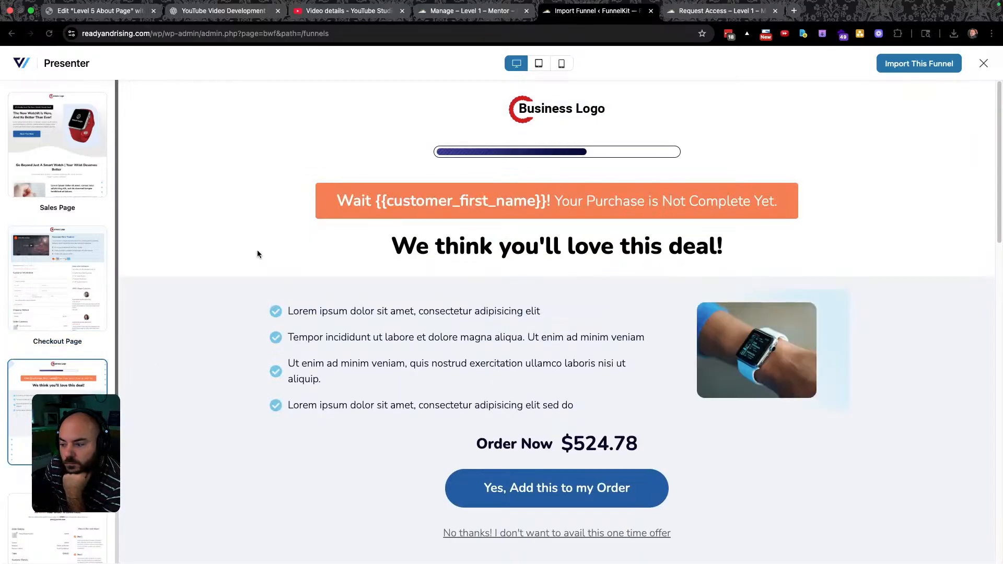
pyautogui.scroll(-3, 224, 346)
pyautogui.scroll(-5, 224, 344)
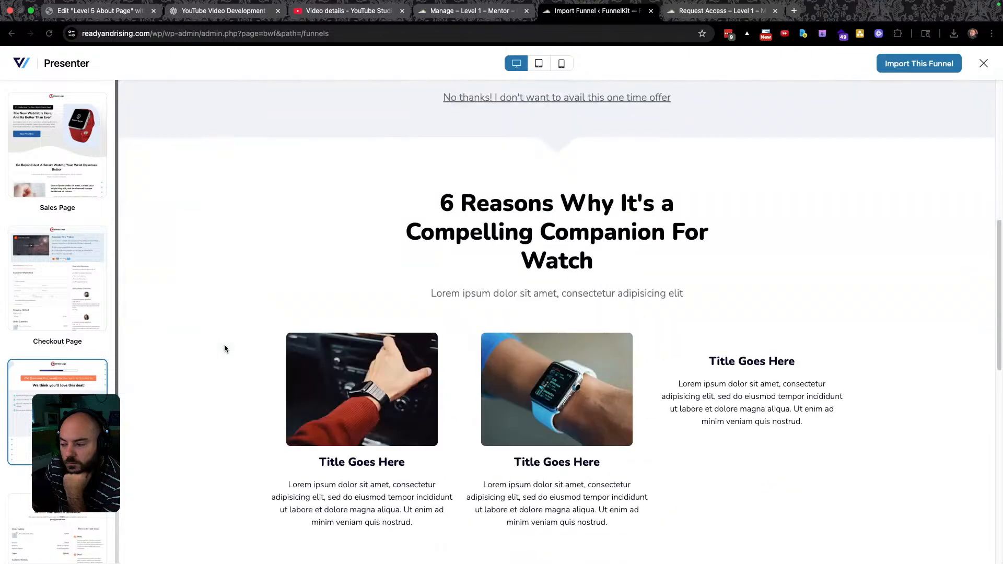
pyautogui.scroll(-10, 224, 343)
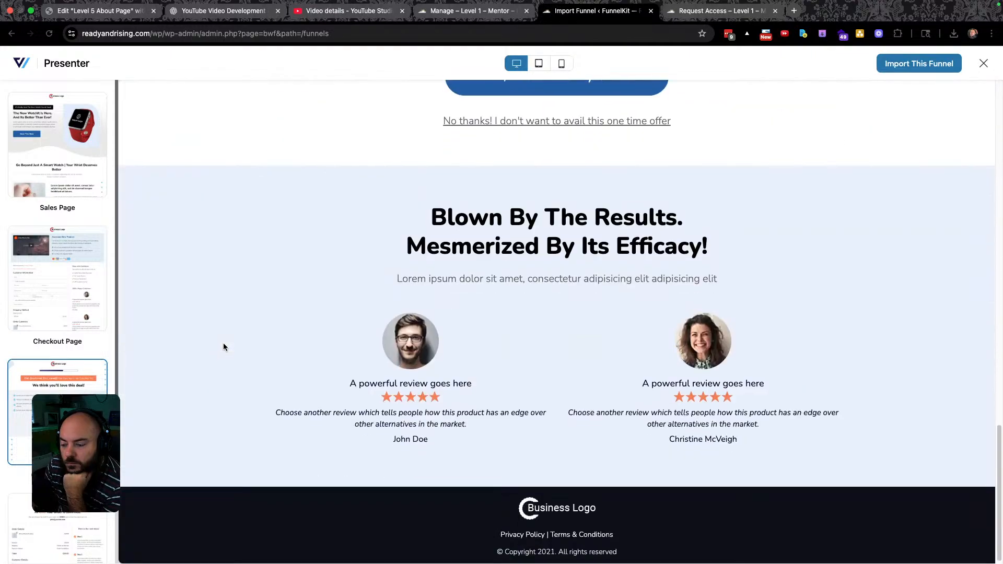
pyautogui.scroll(15, 224, 342)
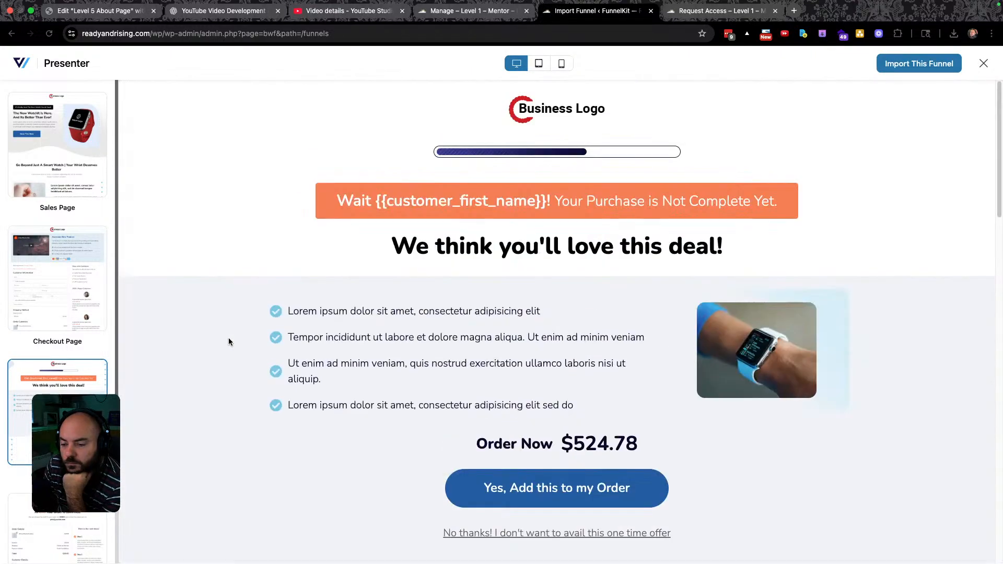
pyautogui.click(72, 184)
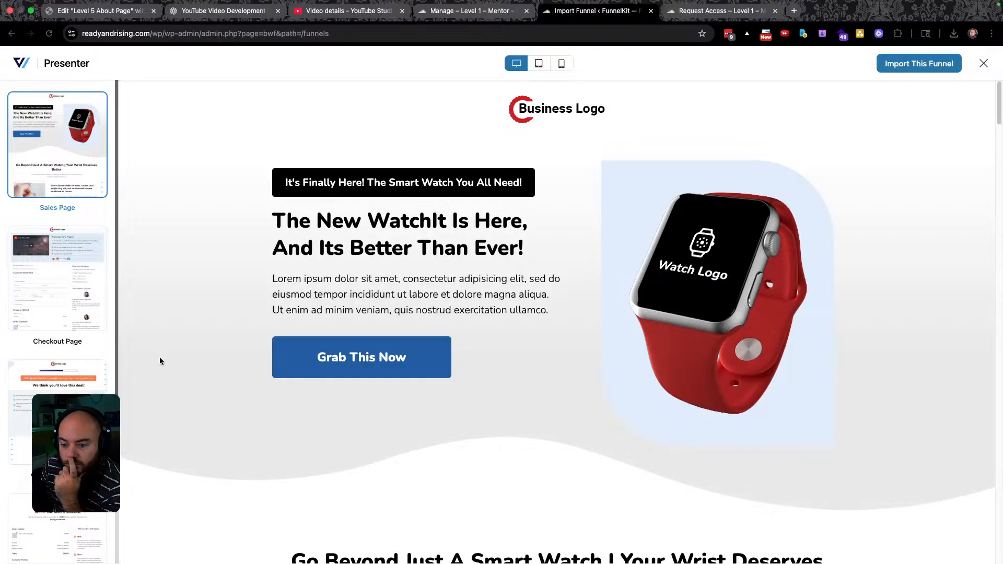
pyautogui.scroll(-2, 58, 397)
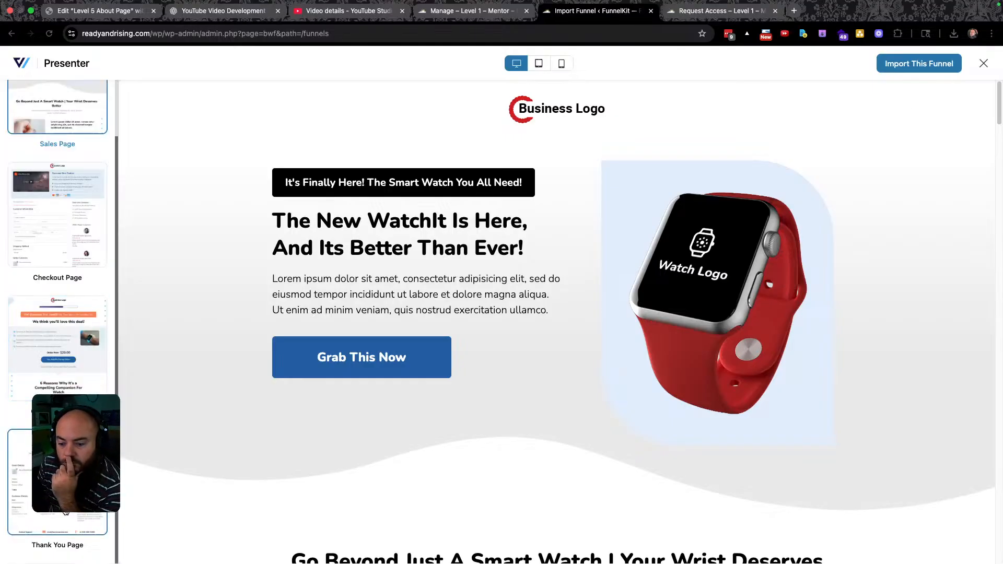
pyautogui.click(57, 480)
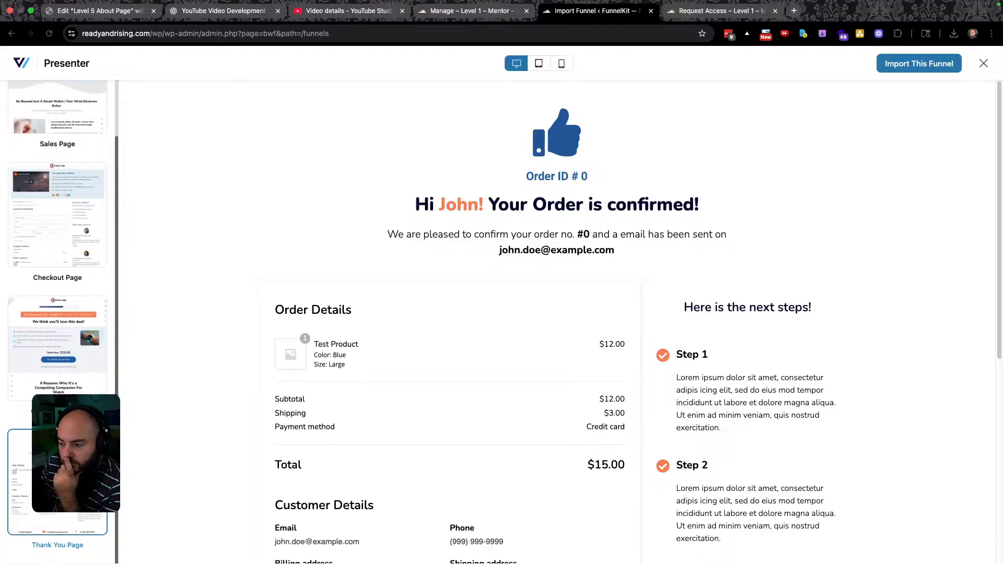
pyautogui.scroll(2, 58, 209)
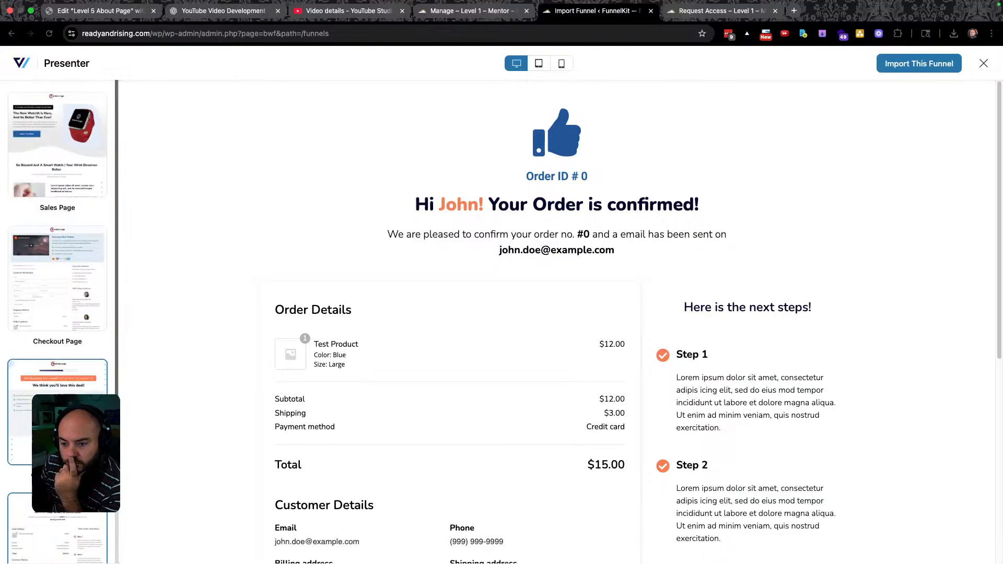
pyautogui.click(49, 151)
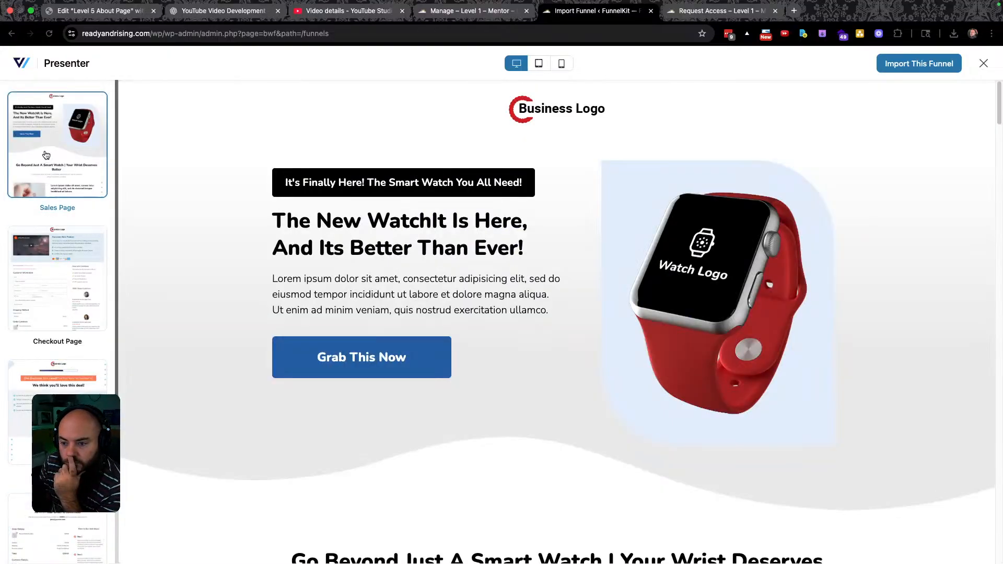
pyautogui.click(926, 65)
# Create the imported funnel as 'Level 1 Certification' and open its Landing Page step.
pyautogui.click(501, 279)
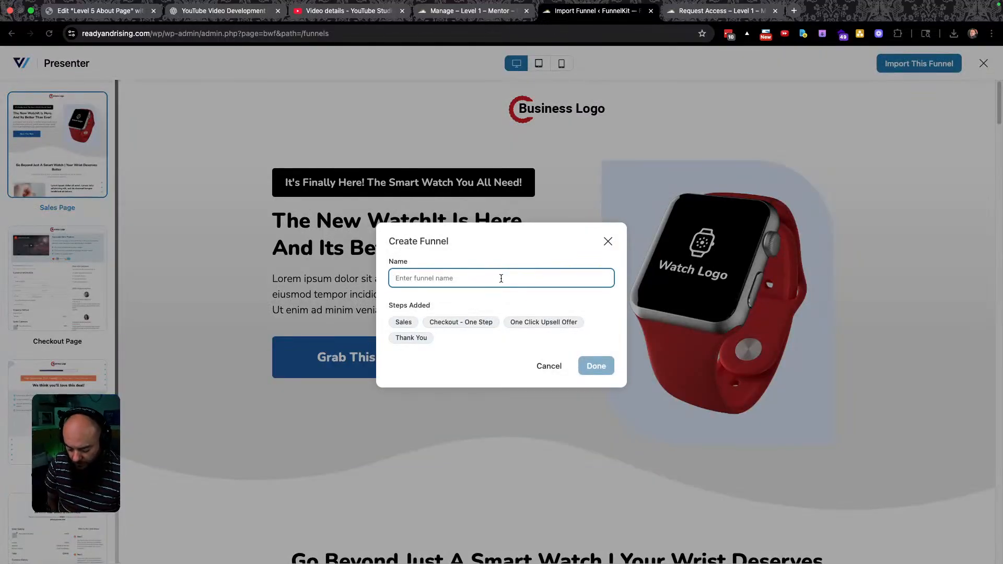
pyautogui.write('Len')
pyautogui.write('vel 1')
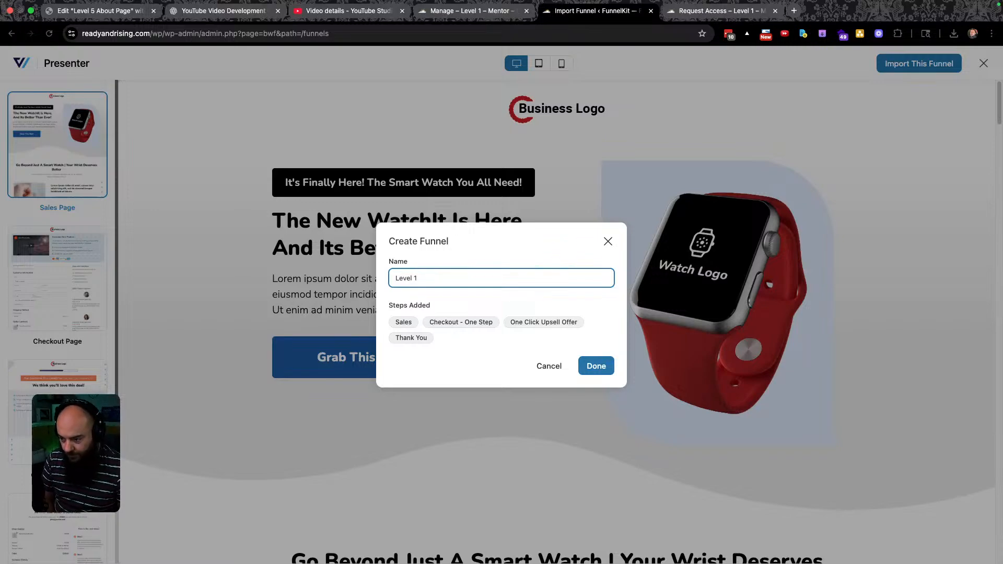
pyautogui.write('2Certification')
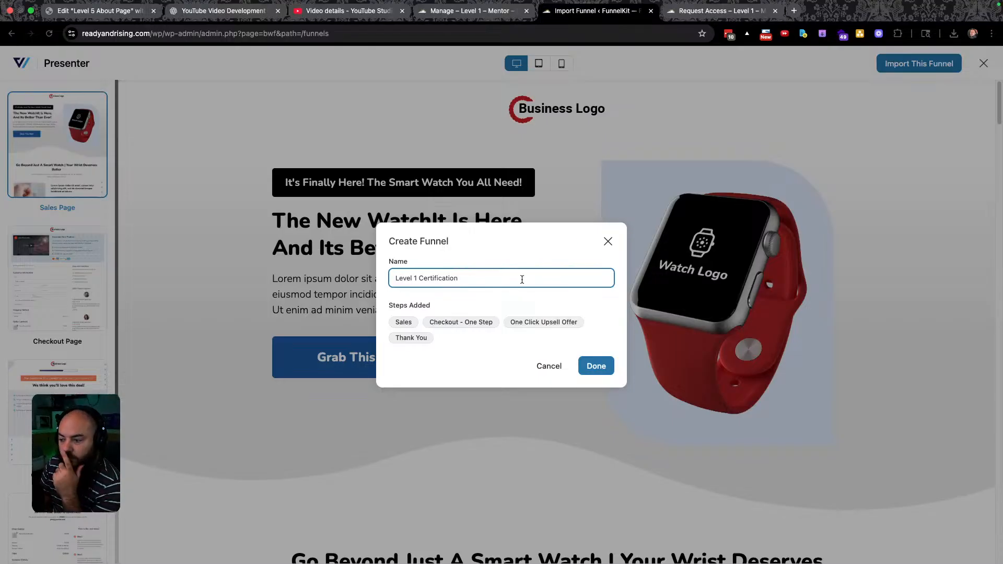
pyautogui.click(597, 366)
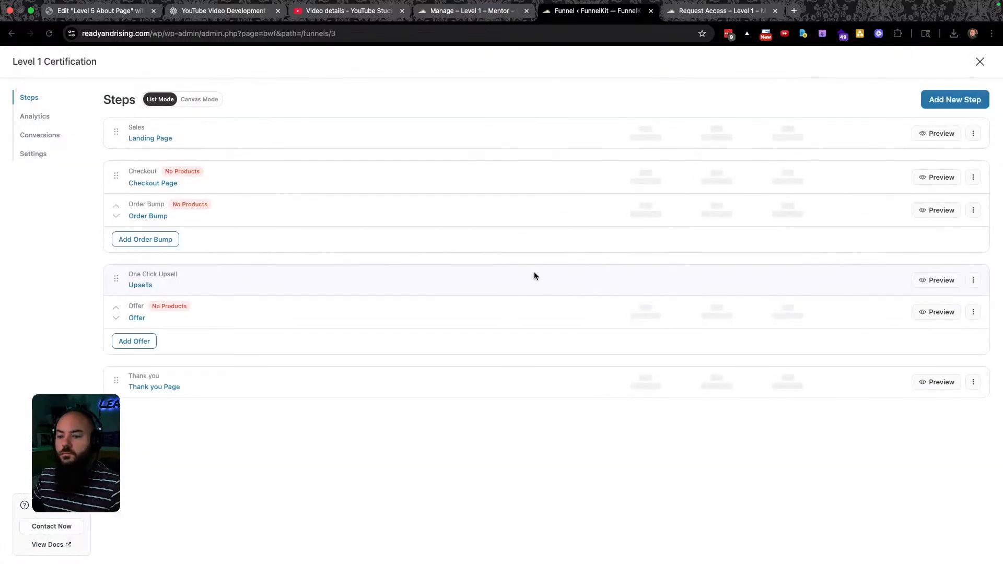
pyautogui.click(150, 139)
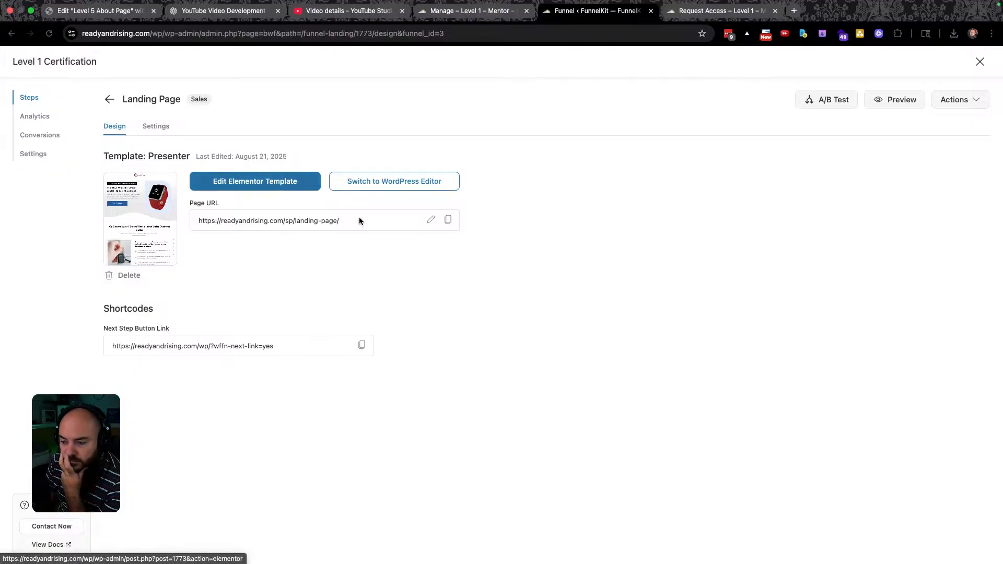
# Change the landing page slug to level-1-lp and open the page in Elementor.
pyautogui.click(430, 220)
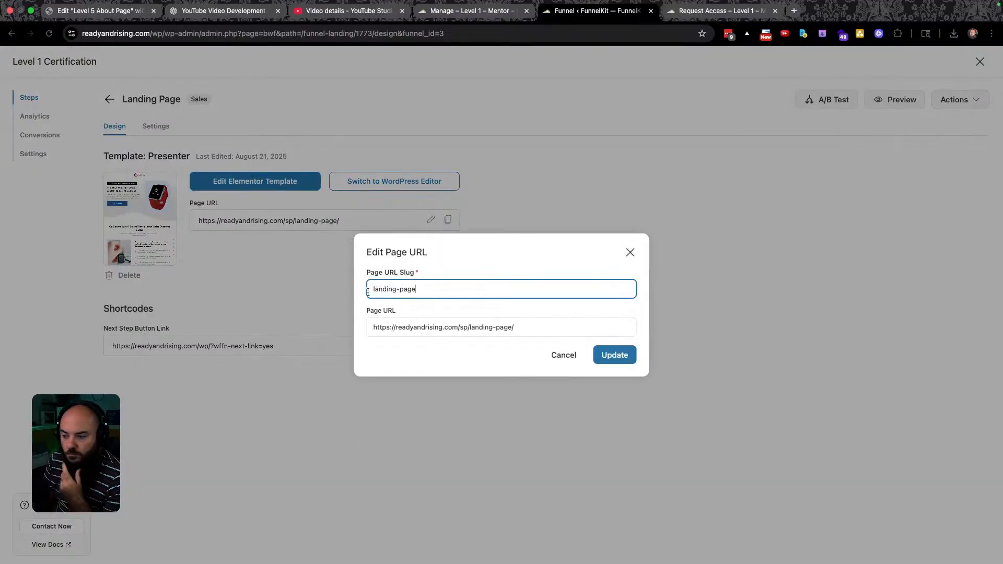
pyautogui.press('End')
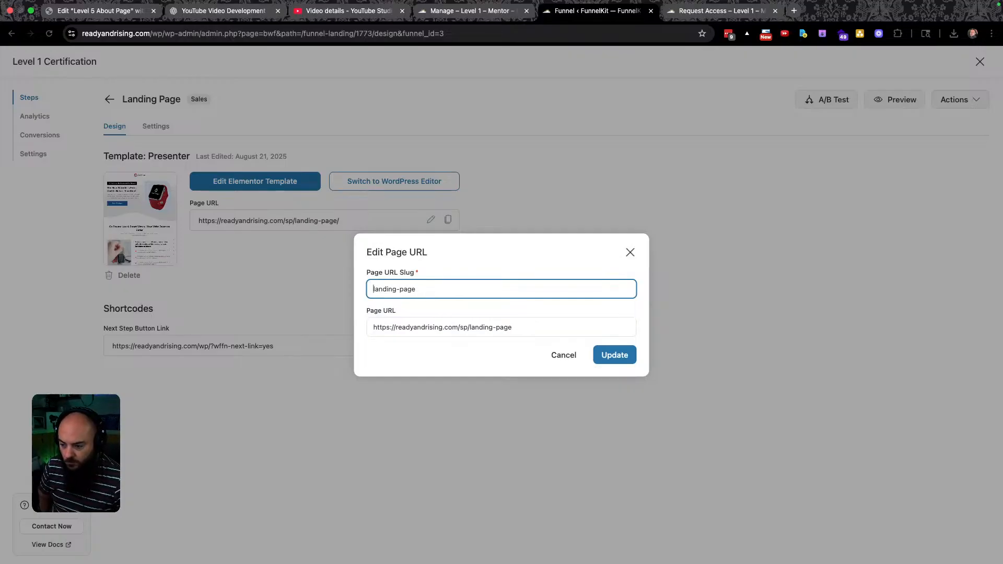
pyautogui.write('level-1')
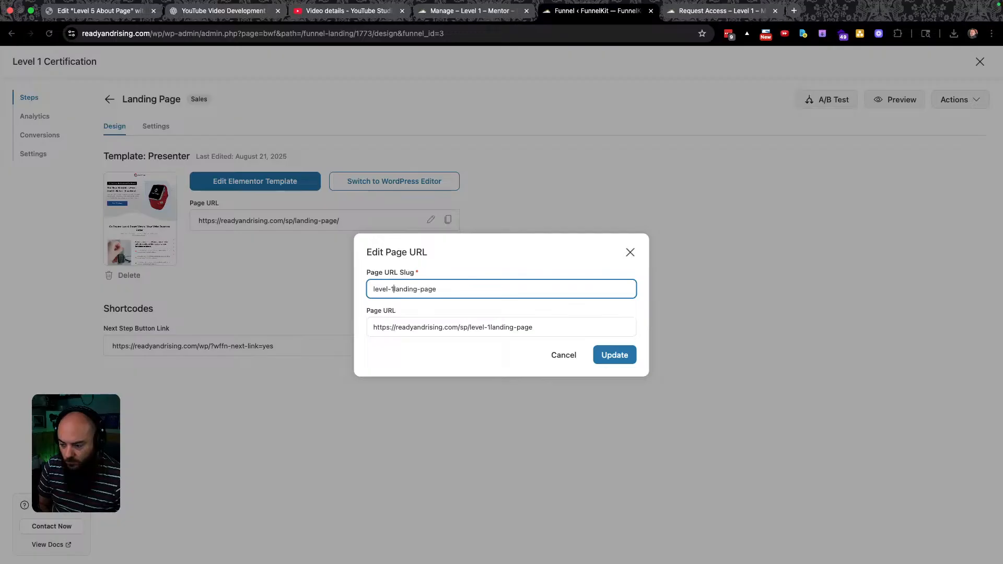
pyautogui.write('-')
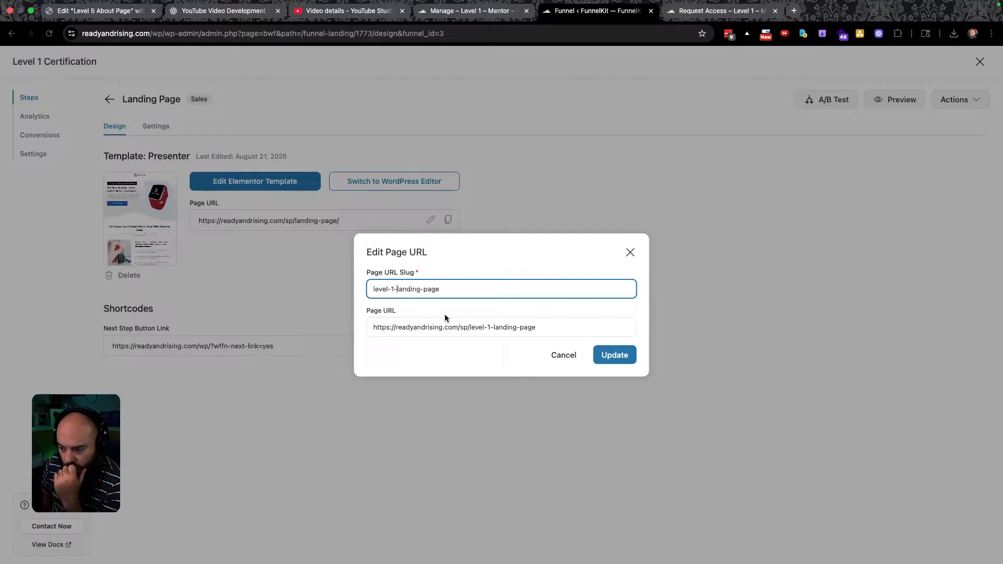
pyautogui.press('Delete')
pyautogui.press('Delete')
pyautogui.press('Delete')
pyautogui.press('Delete')
pyautogui.press('Delete')
pyautogui.press('Delete')
pyautogui.press('Delete')
pyautogui.press('Delete')
pyautogui.press('Delete')
pyautogui.press('Delete')
pyautogui.press('Delete')
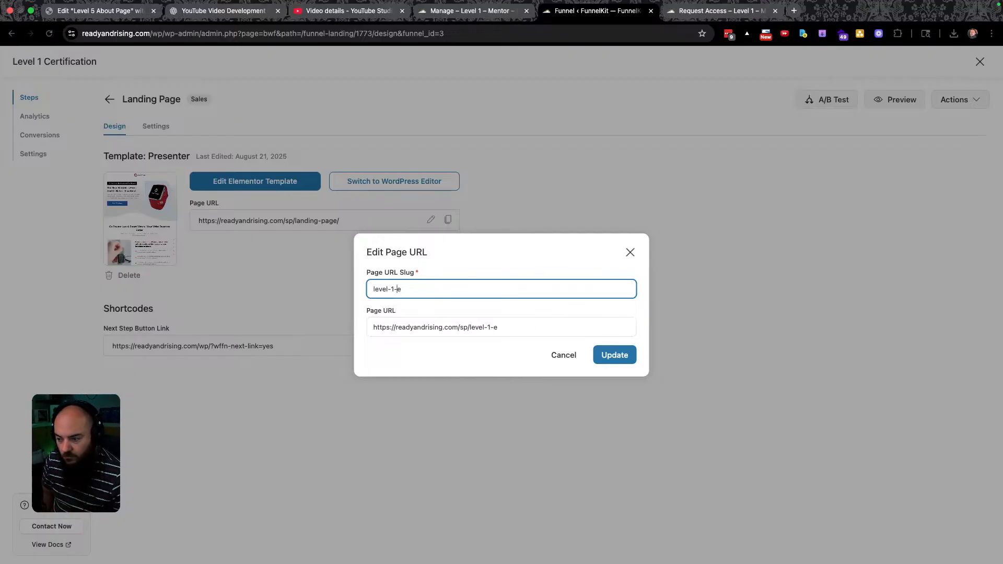
pyautogui.write('lp')
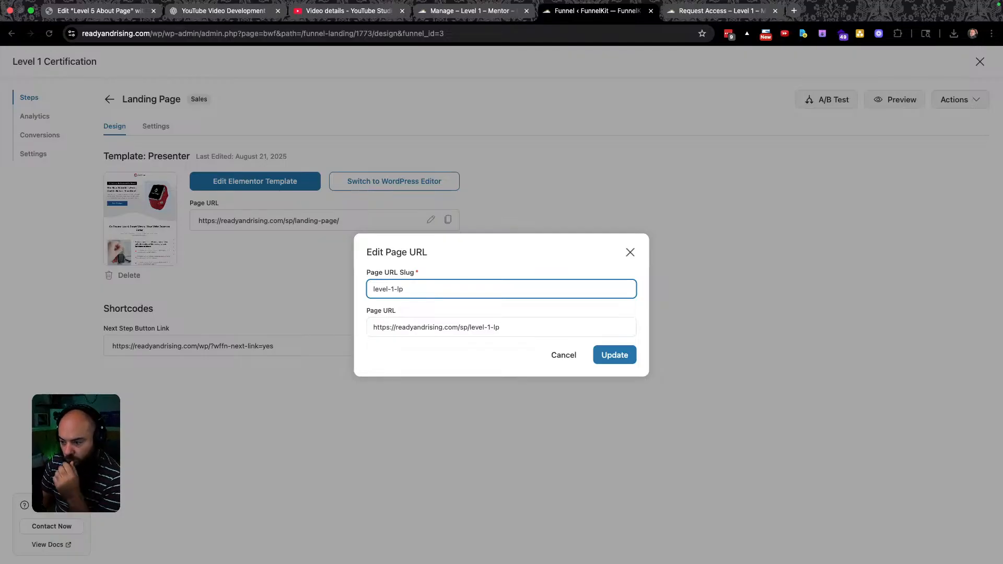
pyautogui.click(616, 356)
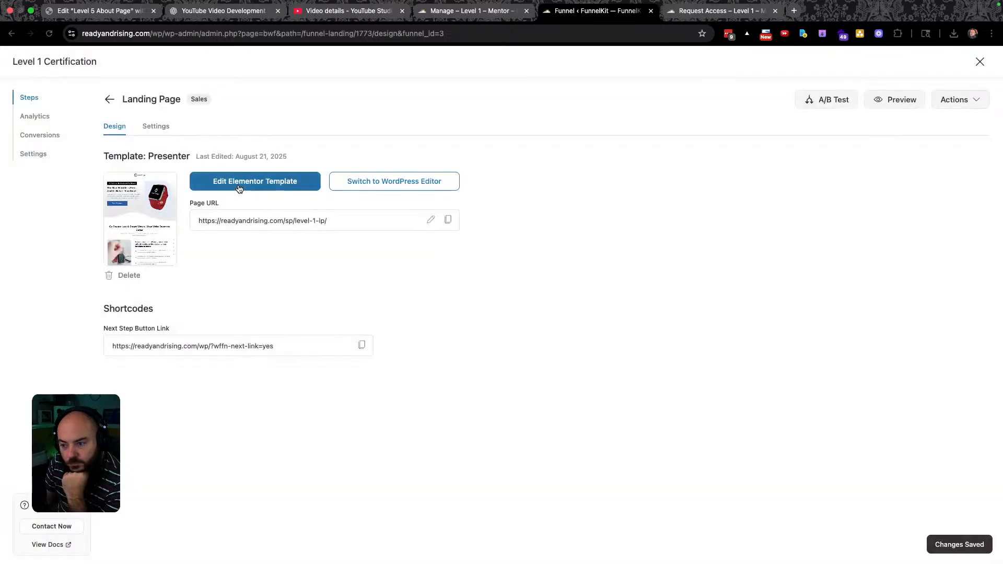
pyautogui.click(239, 187)
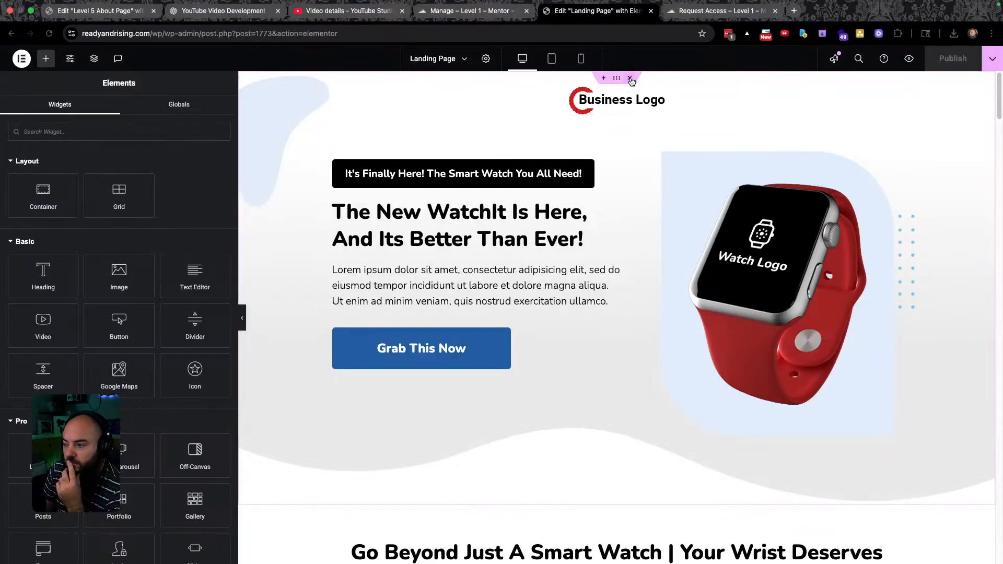
# Add two single-column Flexbox containers at the bottom of the landing page.
pyautogui.scroll(-20, 631, 81)
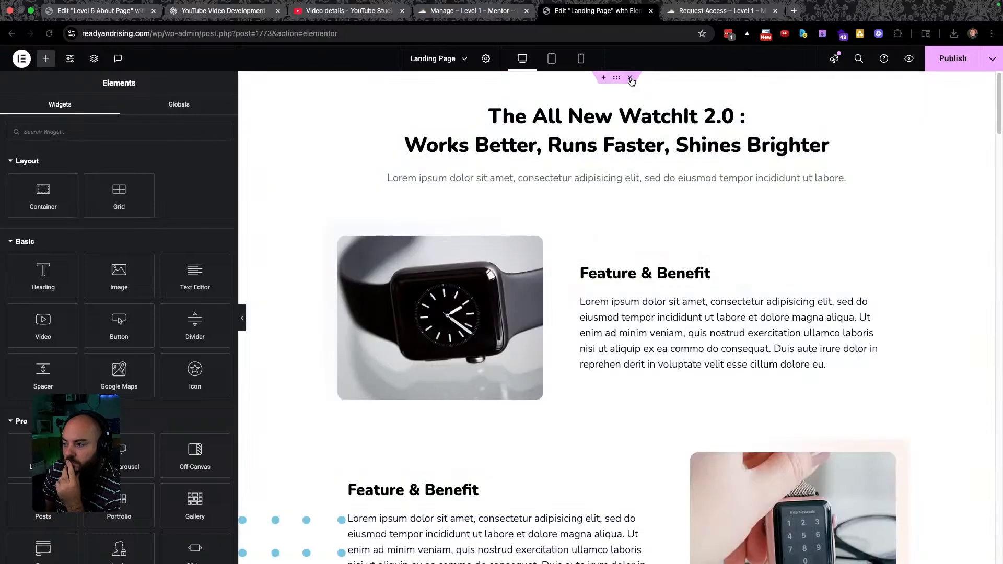
pyautogui.scroll(-15, 631, 81)
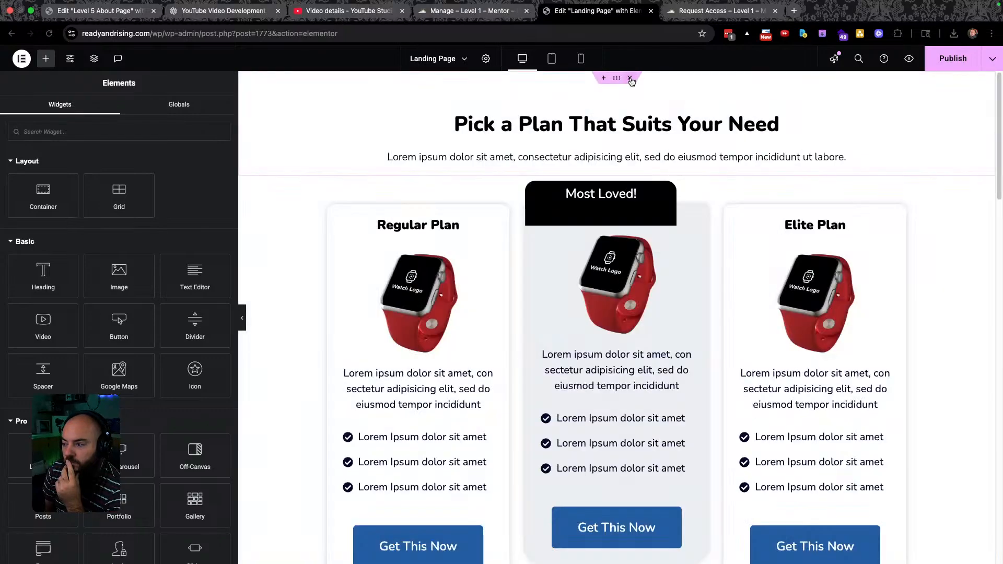
pyautogui.scroll(-20, 631, 81)
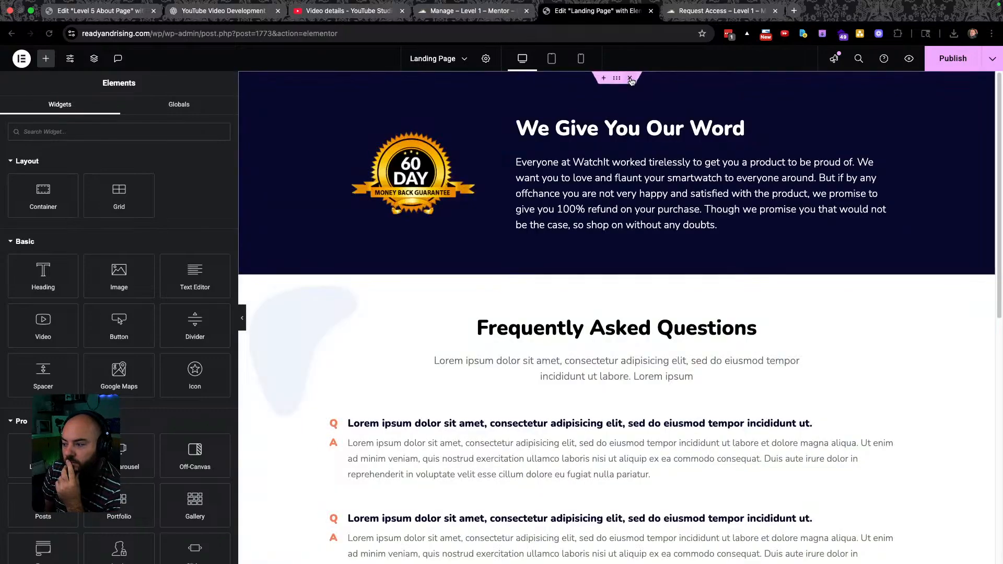
pyautogui.scroll(-2, 631, 81)
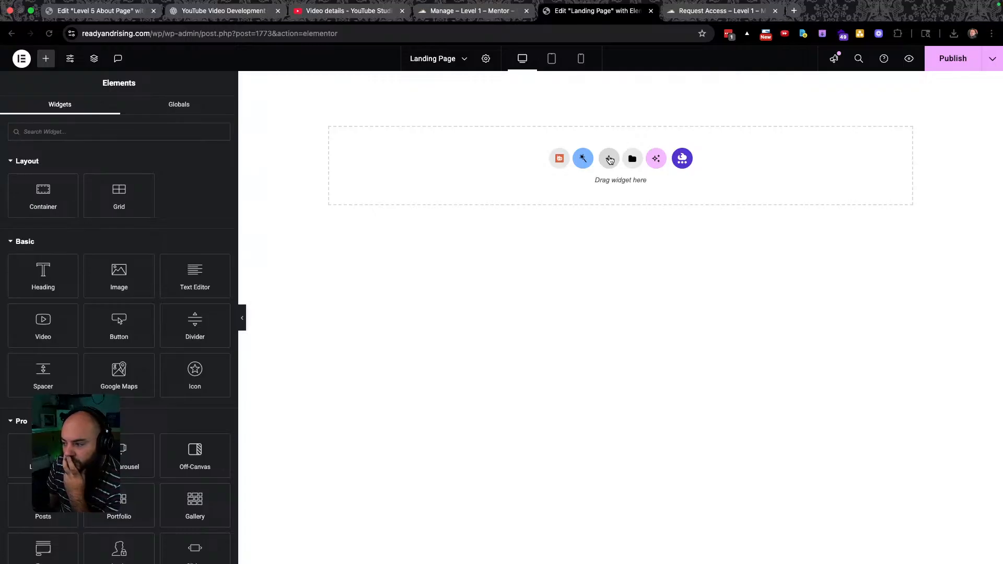
pyautogui.click(610, 158)
pyautogui.click(576, 208)
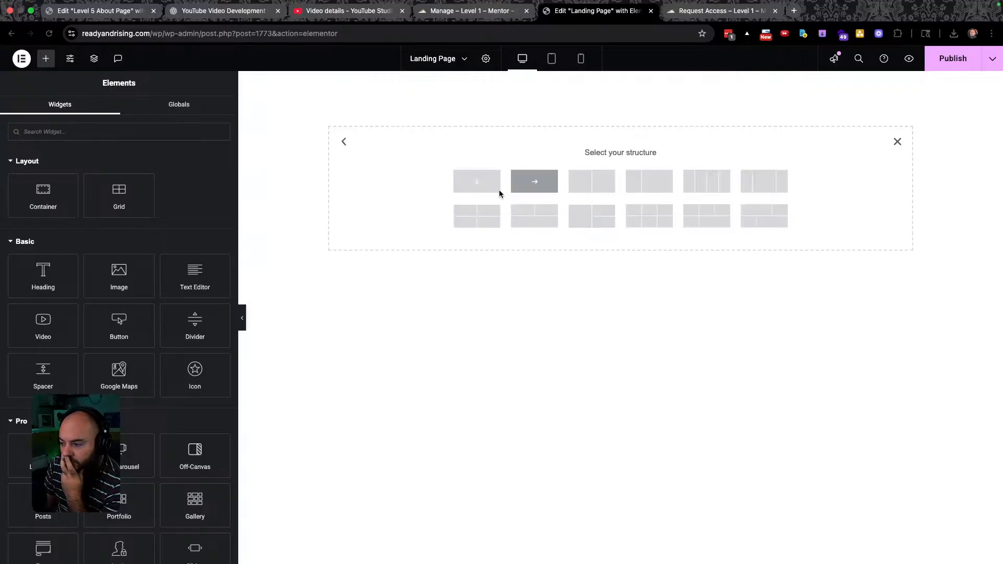
pyautogui.click(480, 180)
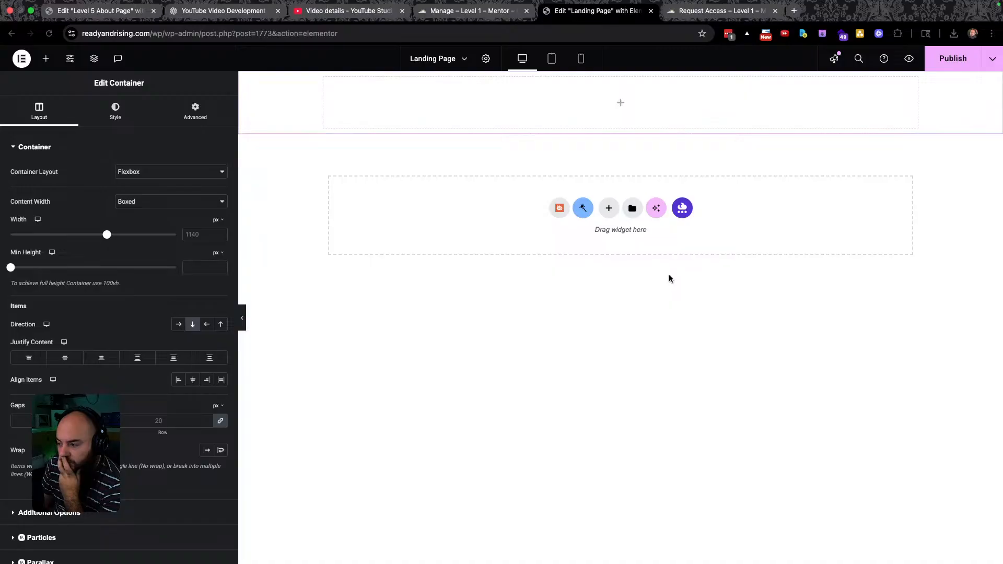
pyautogui.click(609, 209)
pyautogui.click(587, 240)
pyautogui.click(472, 236)
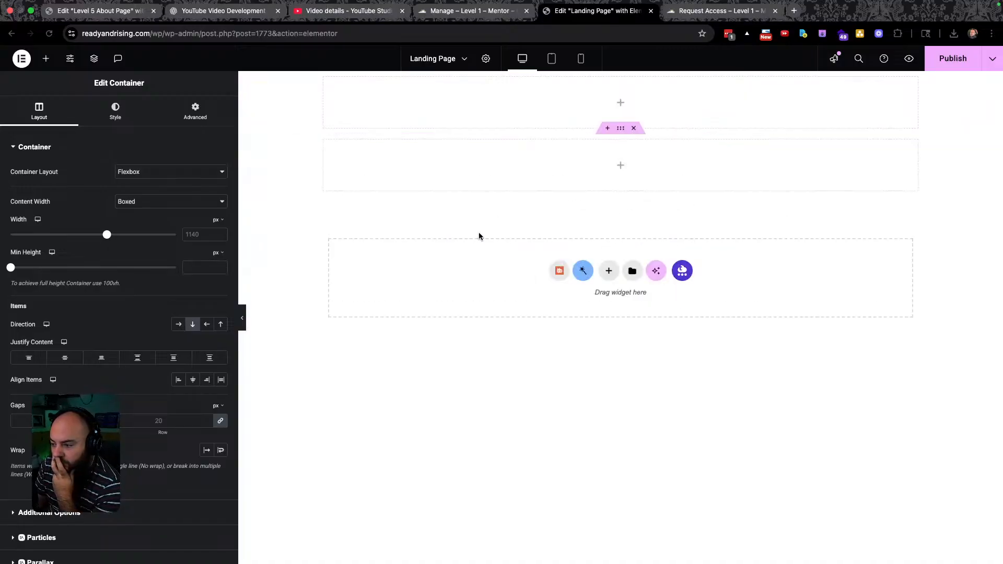
pyautogui.click(621, 165)
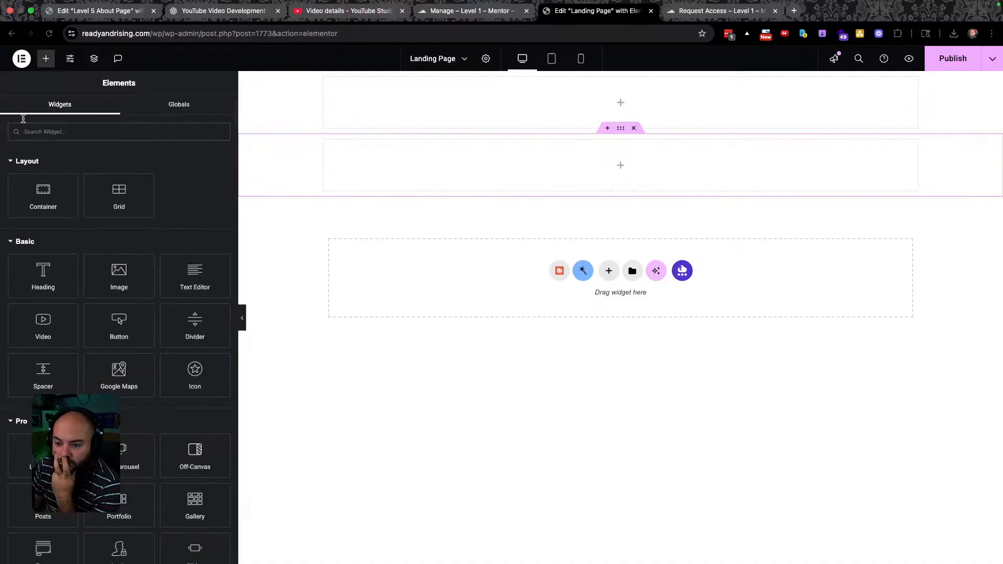
# Add a Template widget to the container showing the Level 1 About Page template.
pyautogui.write('temp')
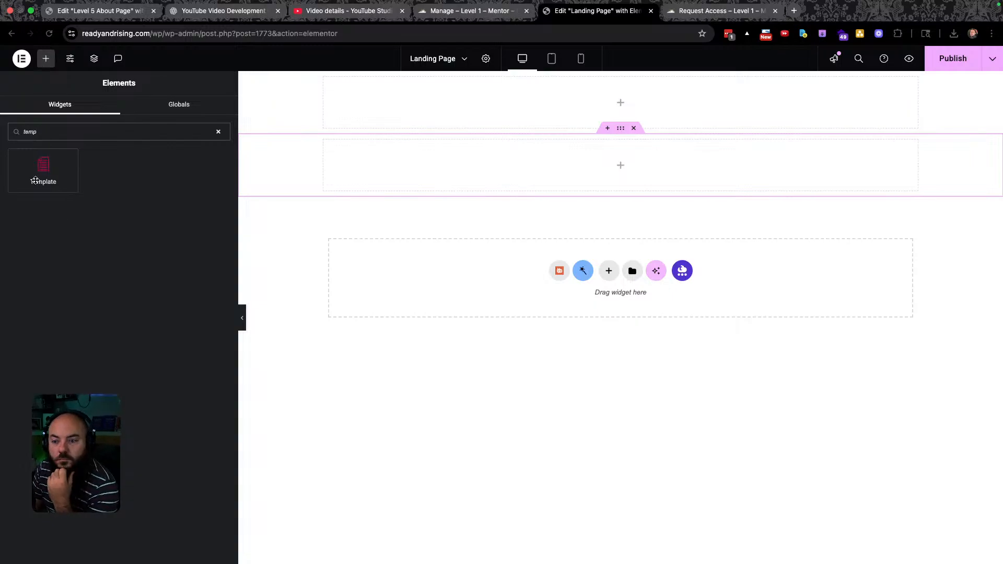
pyautogui.click(44, 175)
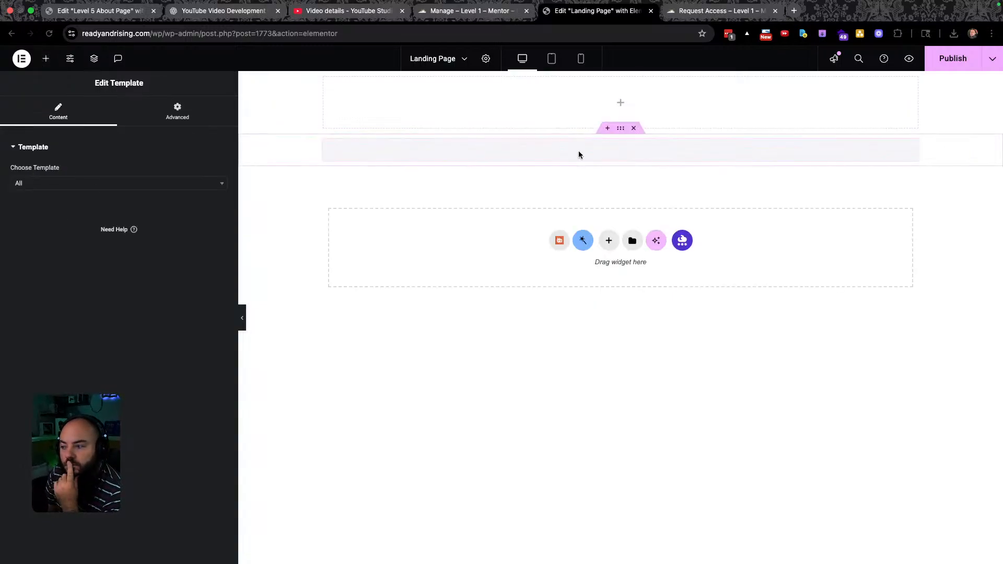
pyautogui.click(102, 184)
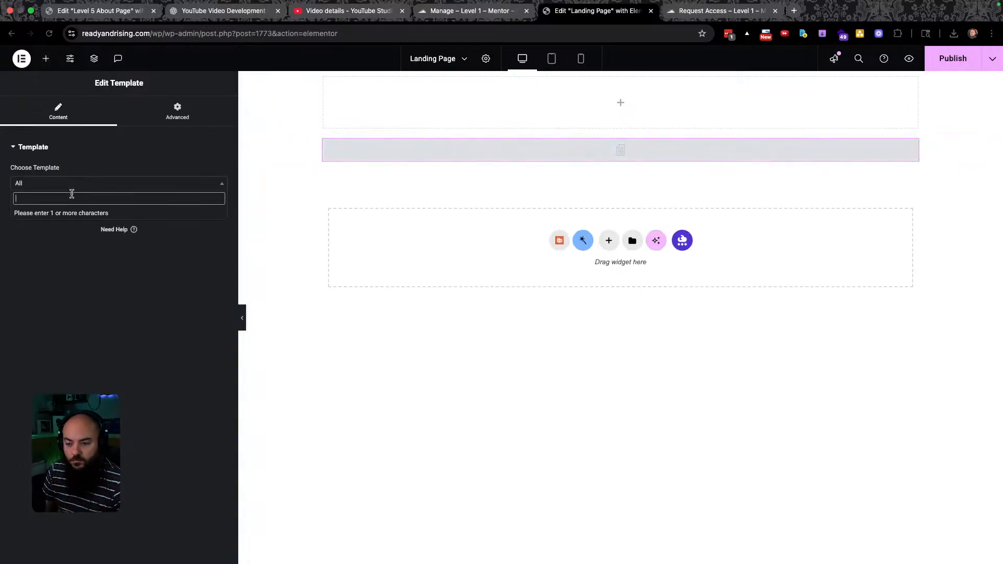
pyautogui.write('Level')
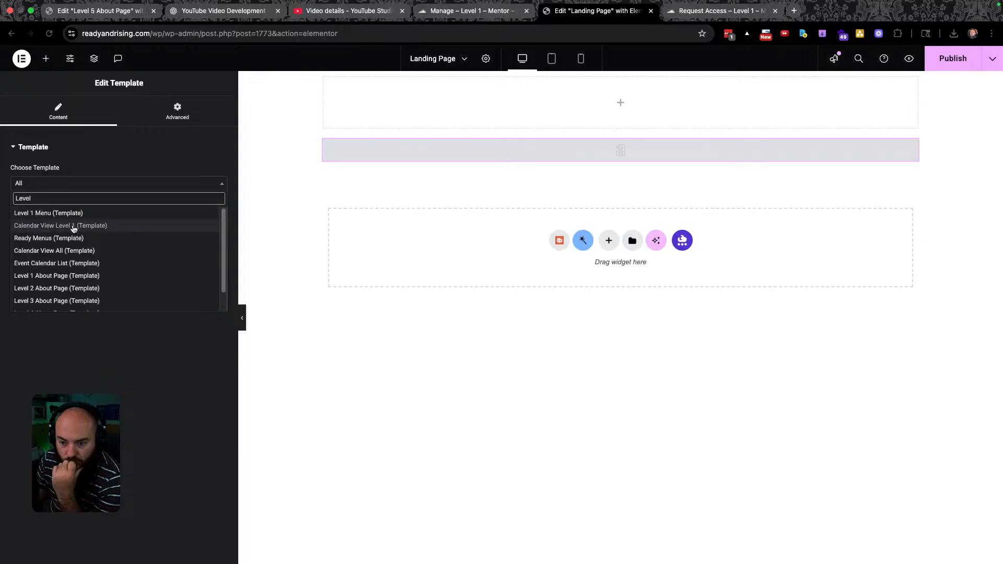
pyautogui.click(51, 276)
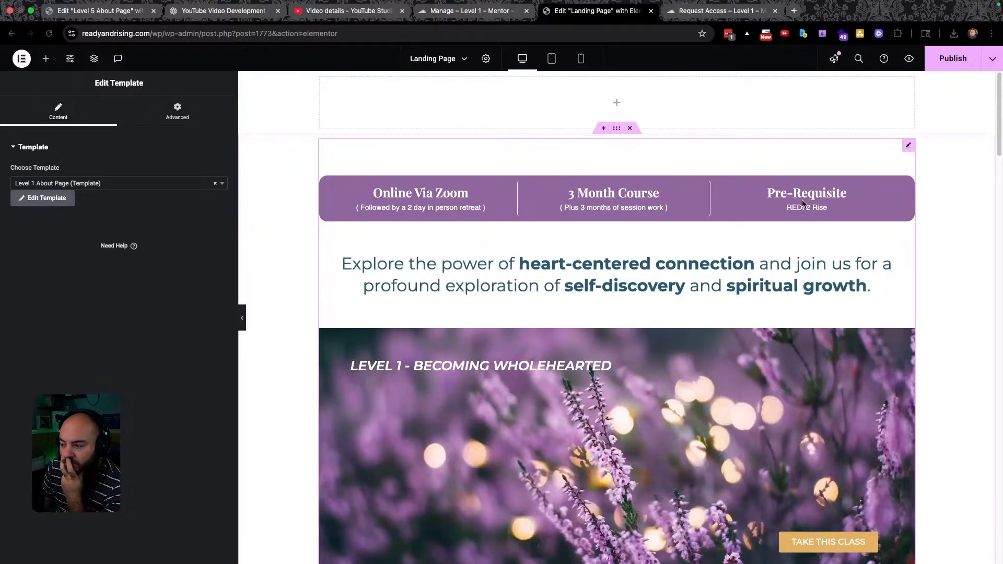
# Publish the landing page and switch over to the Figma design.
pyautogui.click(956, 61)
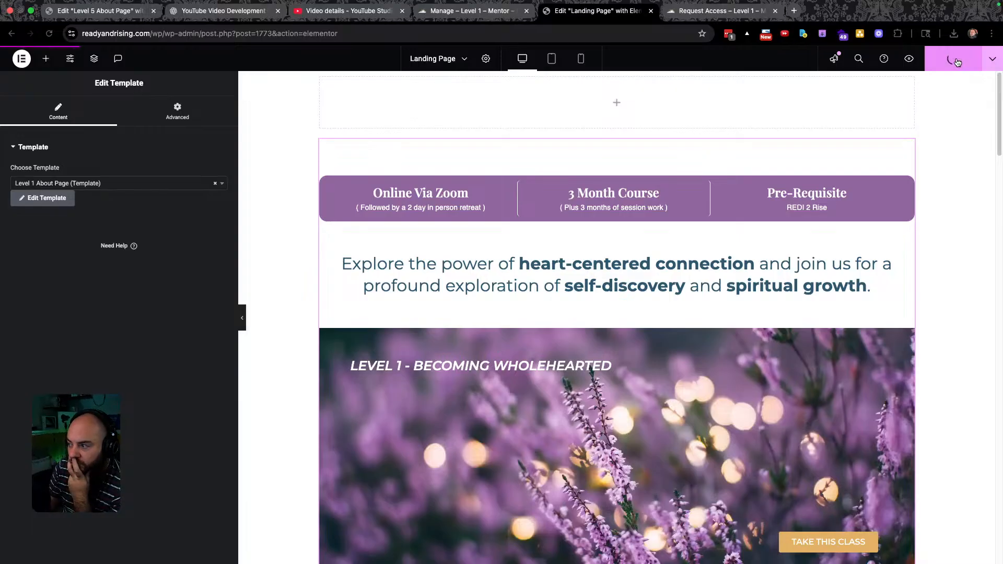
pyautogui.scroll(-3, 869, 242)
pyautogui.scroll(-2, 872, 246)
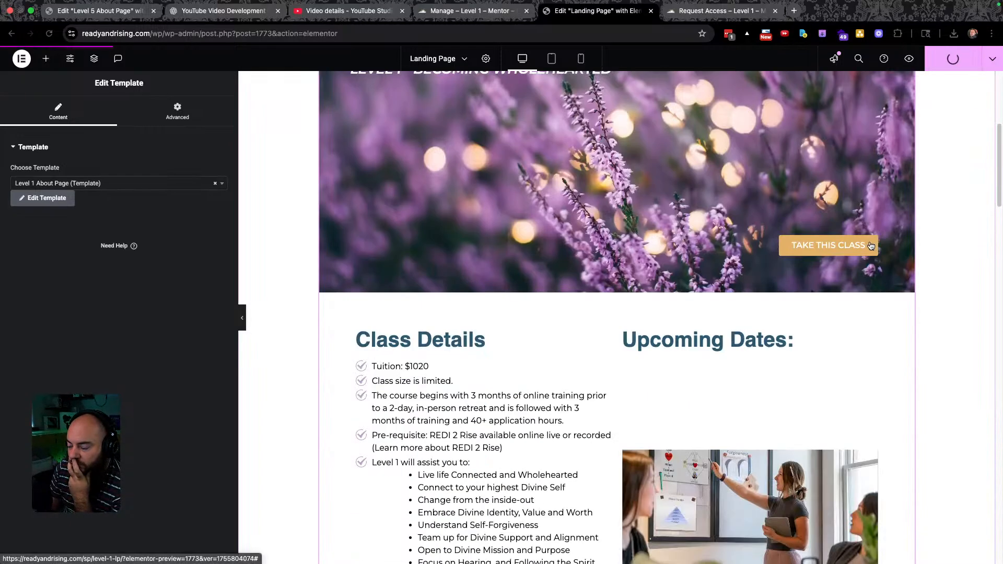
pyautogui.scroll(6, 857, 240)
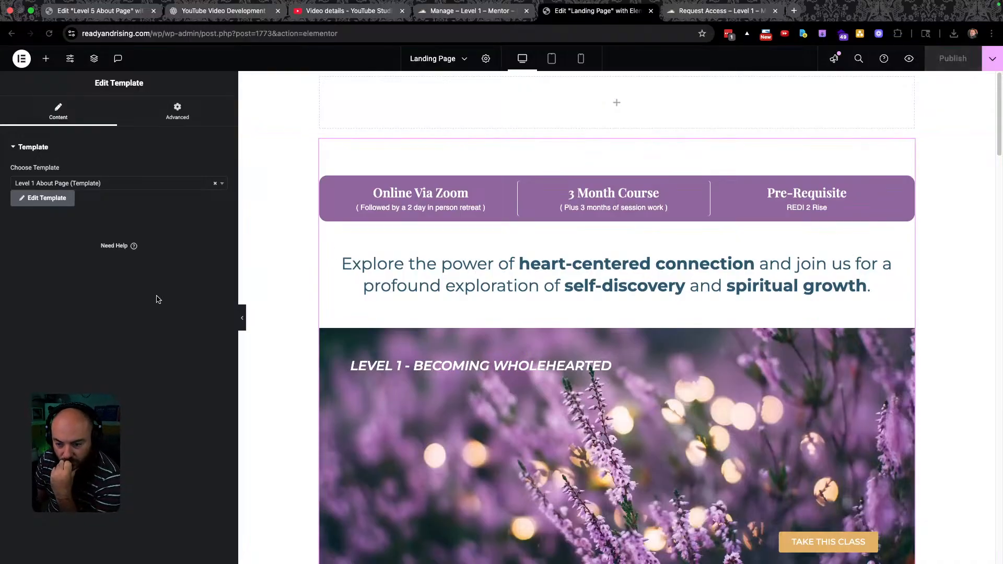
pyautogui.hotkey('ctrl', 'Left')
pyautogui.scroll(20, 321, 327)
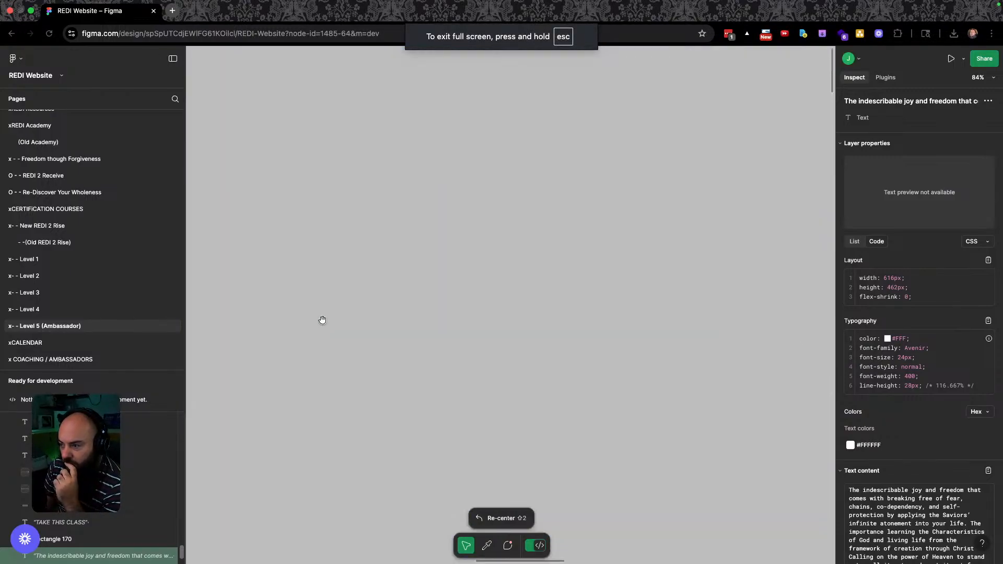
# Open Figma's Level 1 page, select Frame 12 and review the design before returning to Elementor.
pyautogui.click(31, 260)
pyautogui.click(395, 223)
pyautogui.scroll(5, 396, 222)
pyautogui.scroll(10, 439, 192)
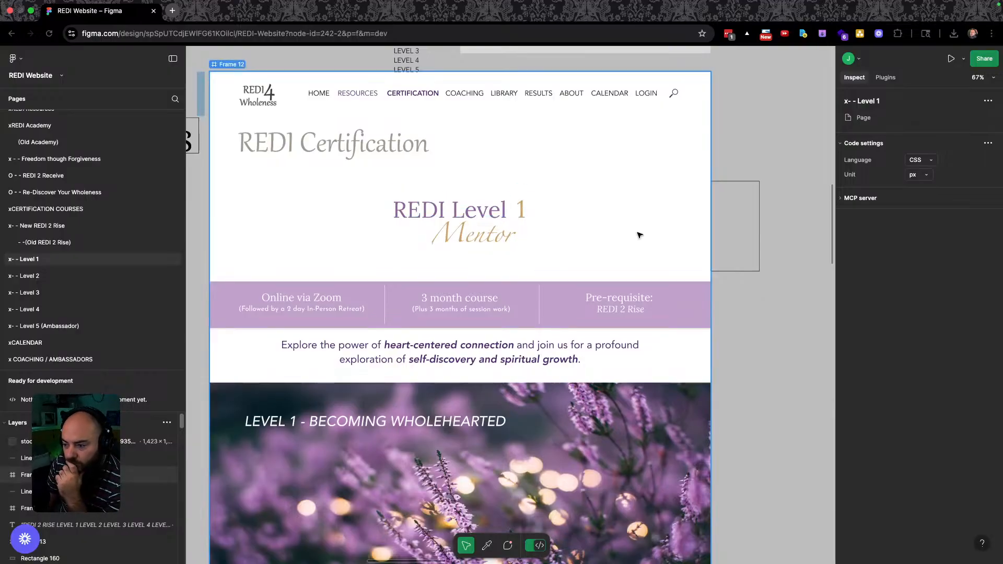
pyautogui.scroll(-15, 569, 277)
pyautogui.scroll(-2, 558, 290)
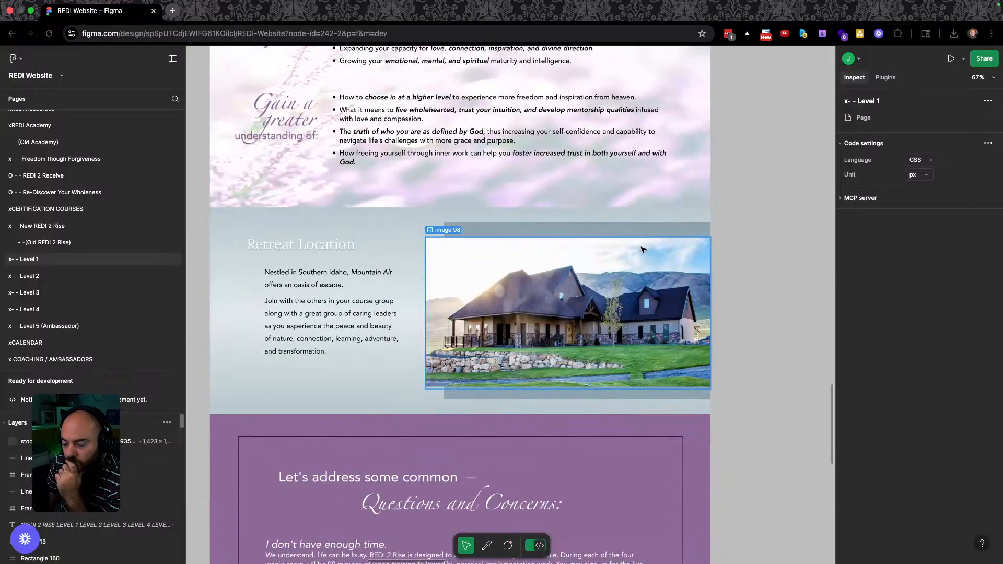
pyautogui.hotkey('ctrl', 'Right')
pyautogui.scroll(-20, 620, 345)
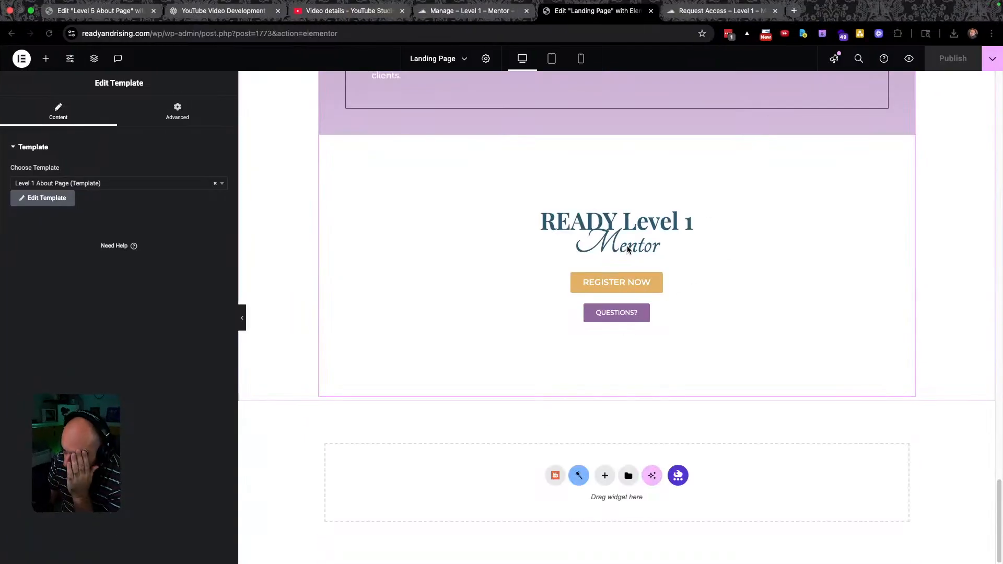
pyautogui.scroll(20, 592, 180)
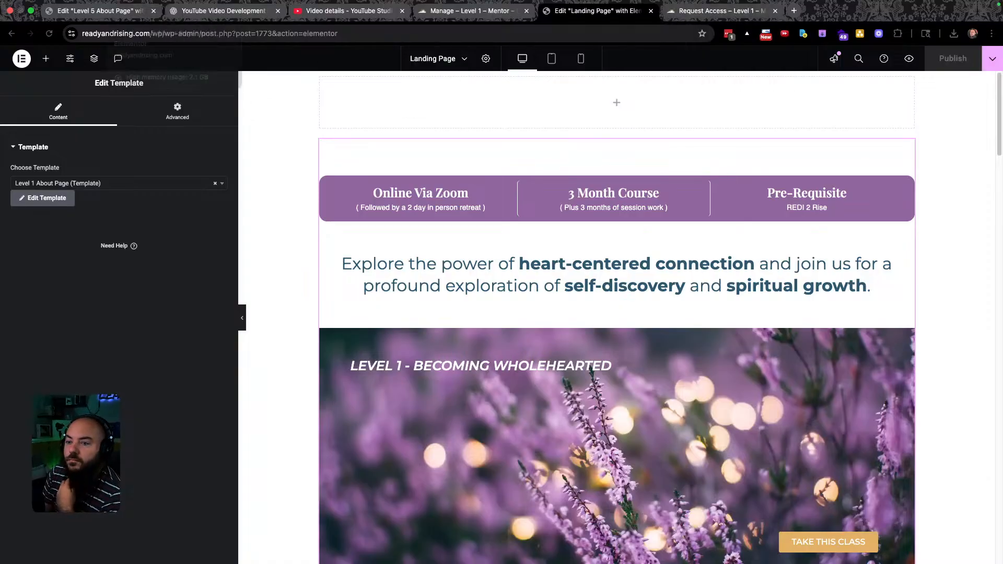
pyautogui.click(93, 21)
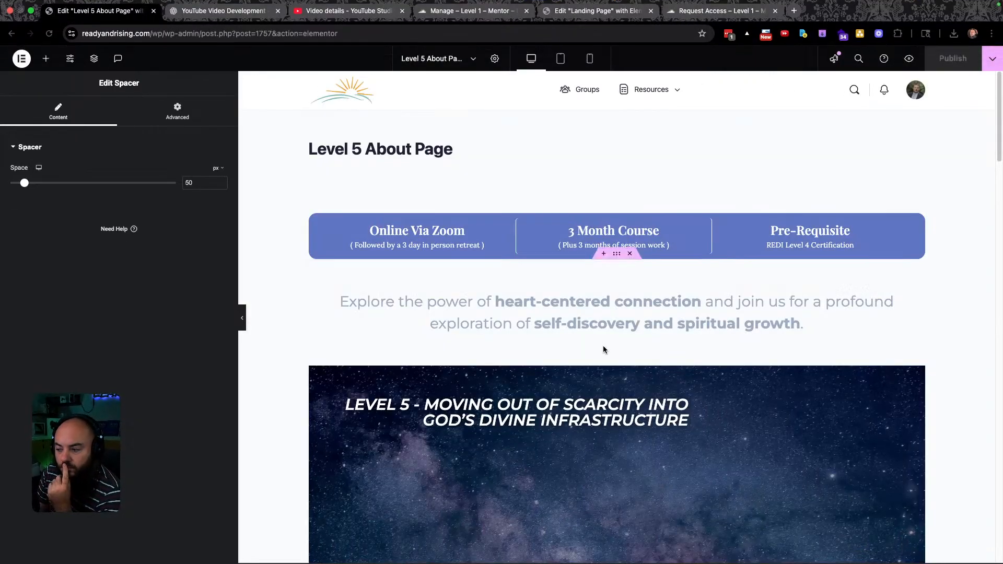
pyautogui.scroll(-10, 600, 345)
pyautogui.scroll(3, 612, 314)
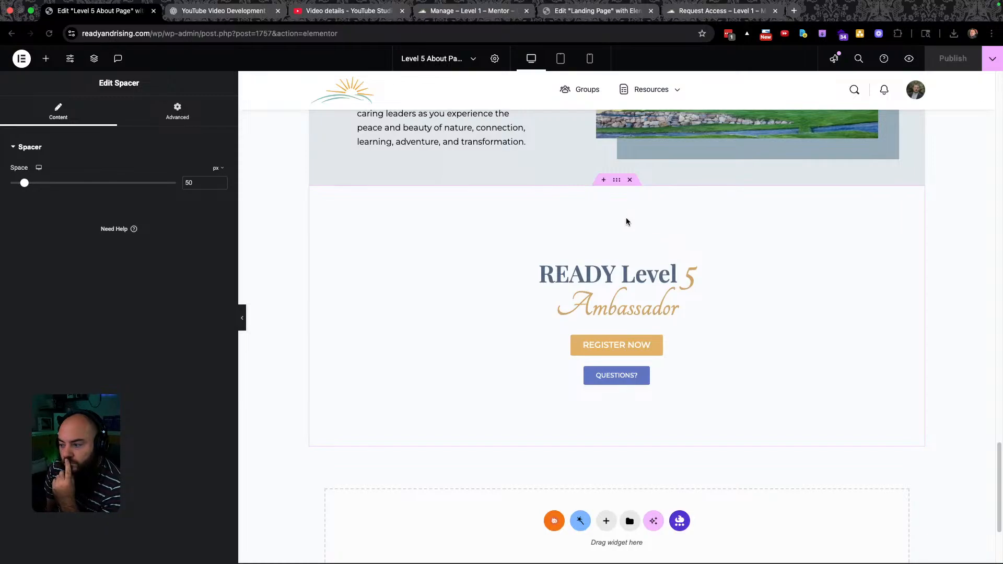
pyautogui.click(617, 180)
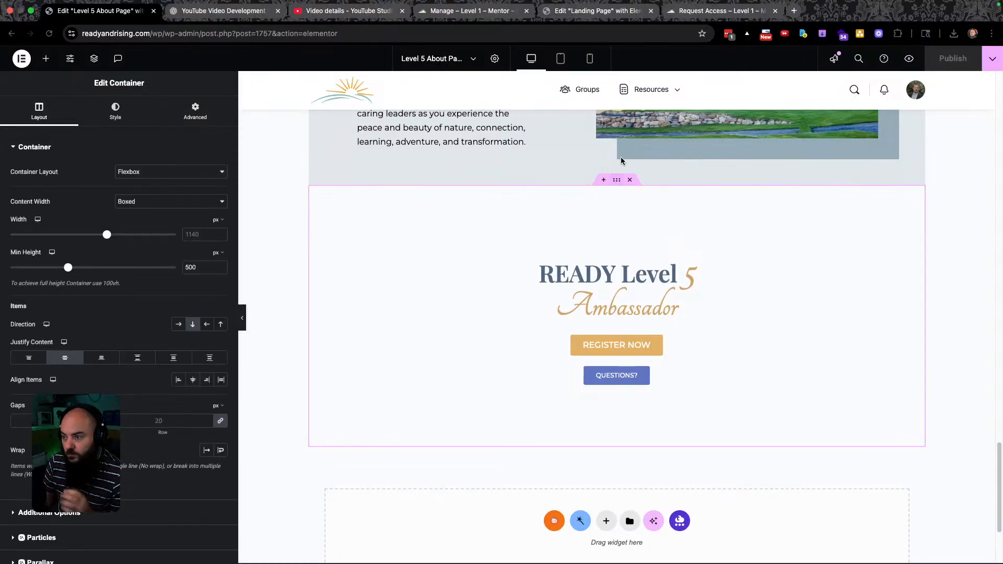
pyautogui.click(455, 15)
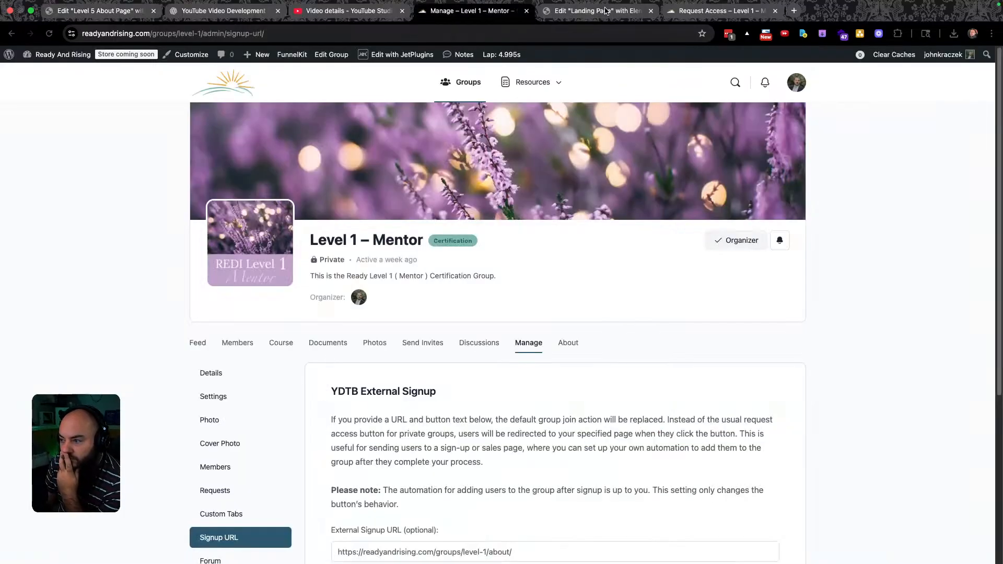
pyautogui.click(708, 13)
pyautogui.click(615, 8)
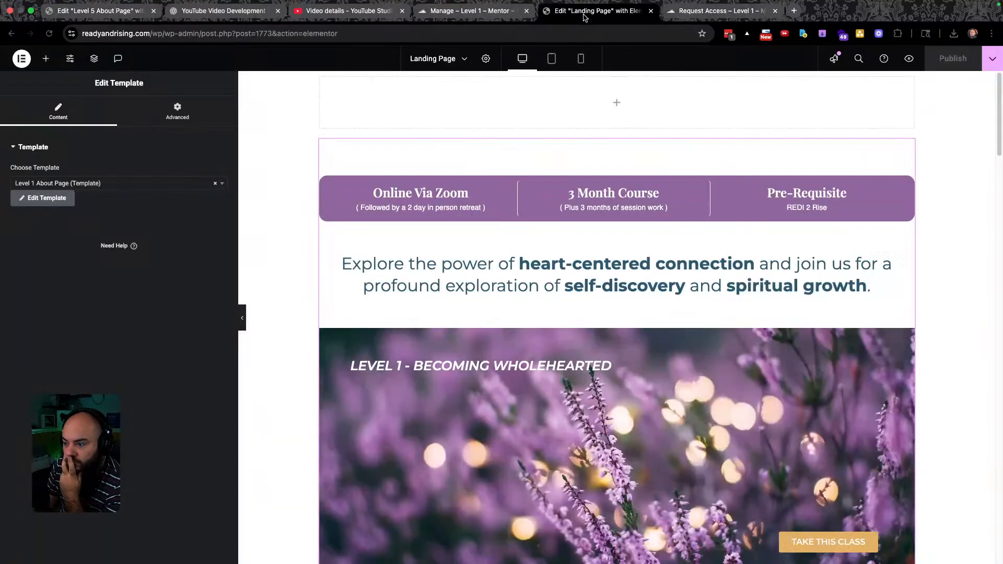
# Paste the copied READY Level 5 Ambassador section into the empty top container.
pyautogui.click(617, 107)
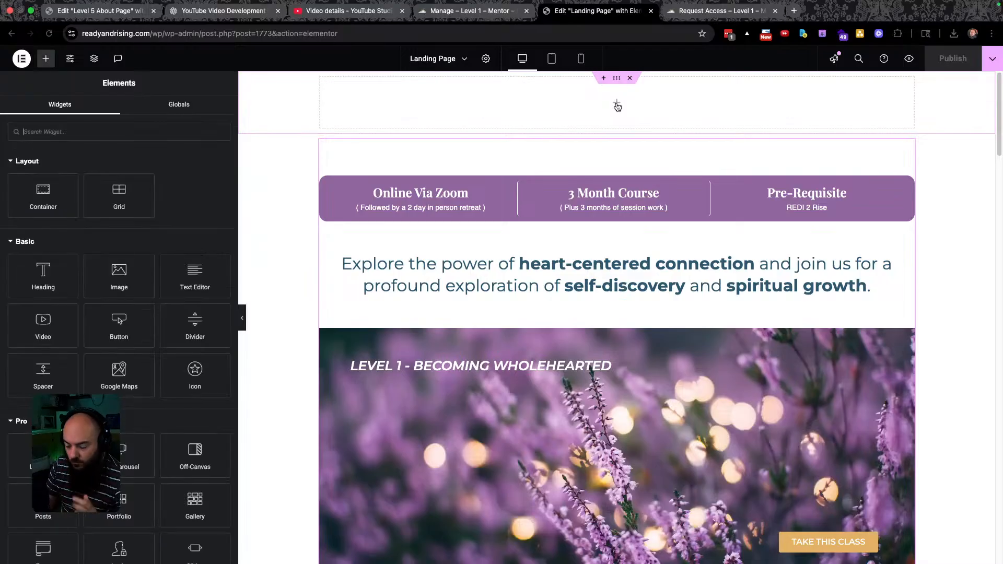
pyautogui.press('super+v')
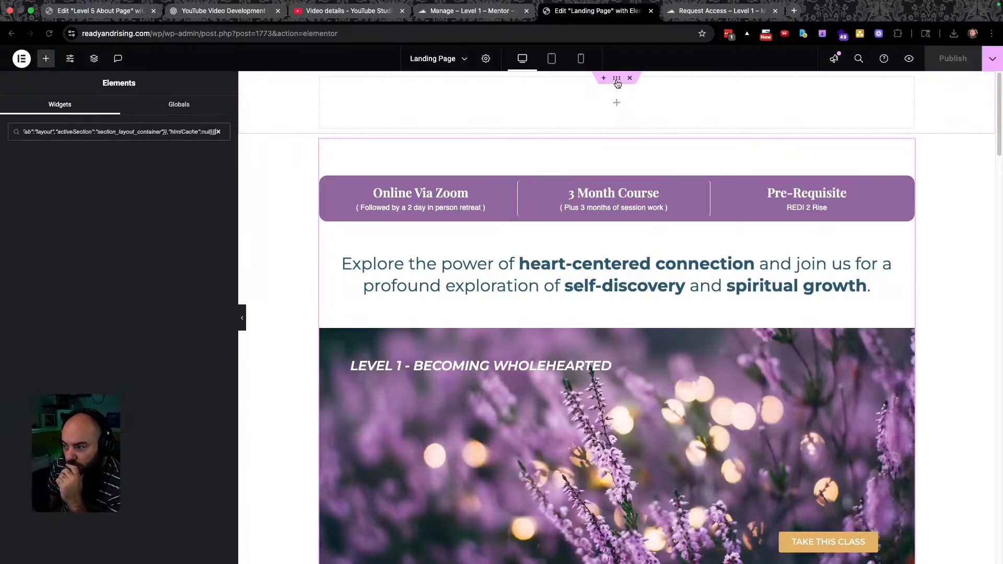
pyautogui.scroll(-20, 619, 230)
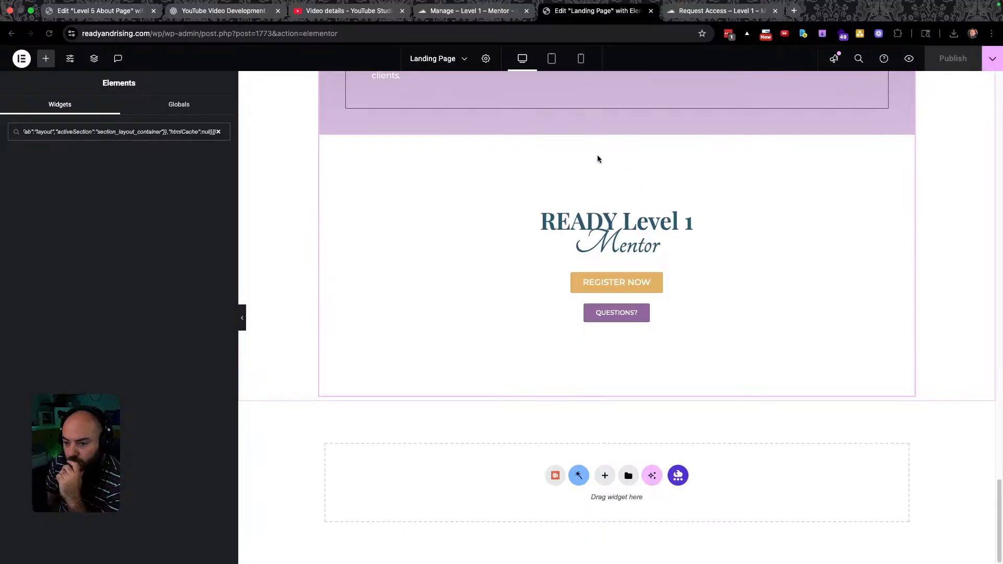
pyautogui.scroll(20, 615, 192)
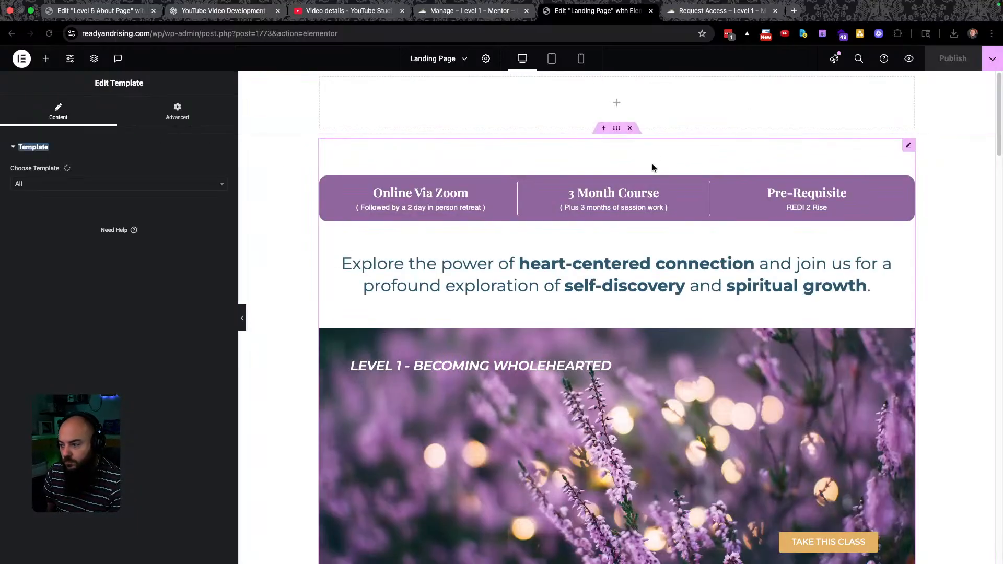
pyautogui.click(617, 79)
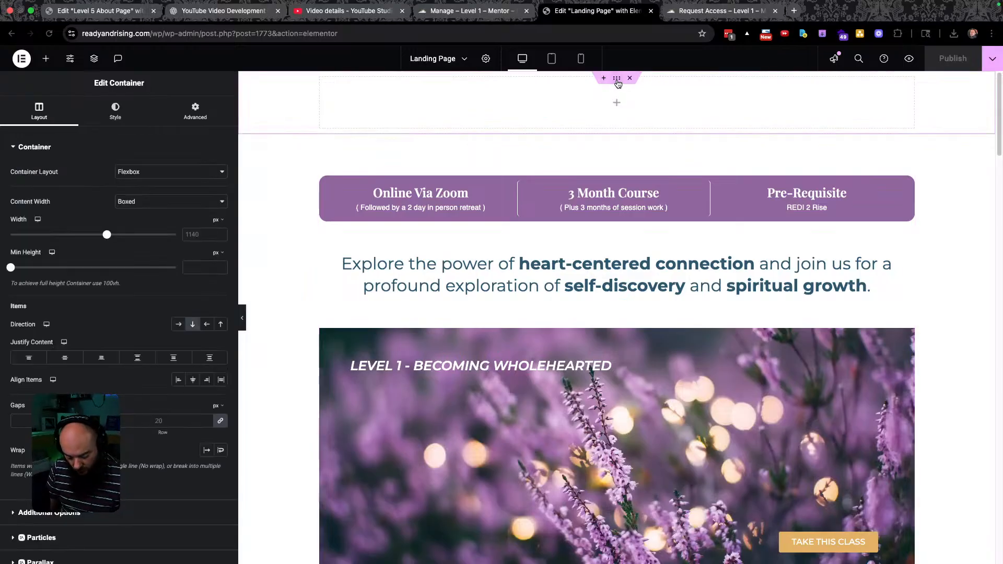
pyautogui.press('super+v')
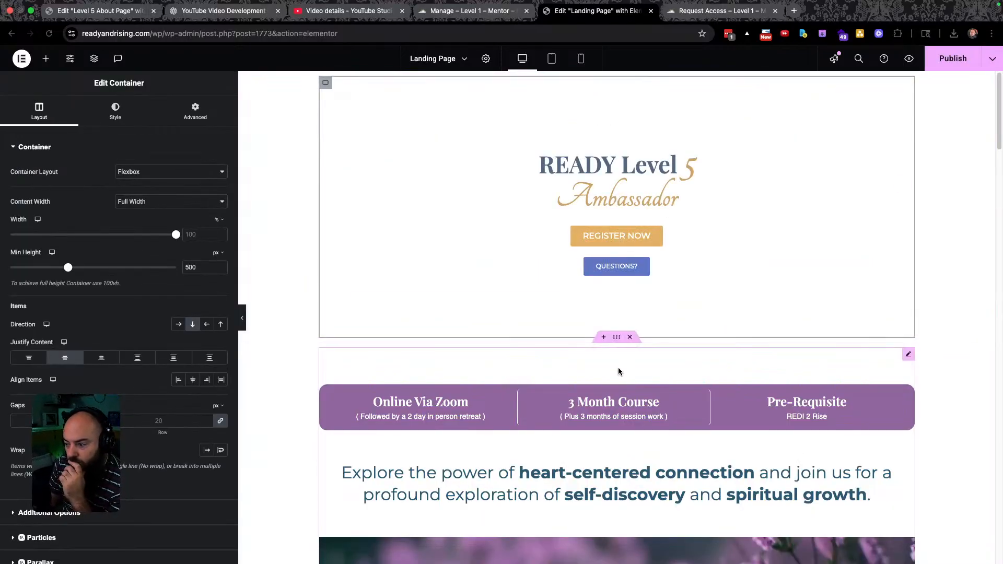
pyautogui.click(908, 355)
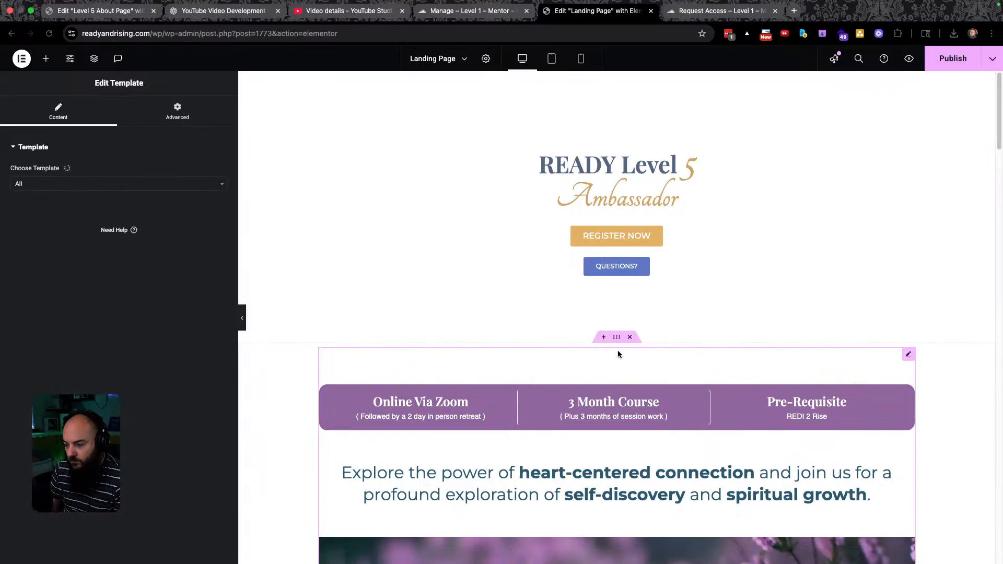
# Change the heading from 'READY Level 5 Ambassador' to 'READY Level 1 Mentor', checking Figma for reference.
pyautogui.click(695, 165)
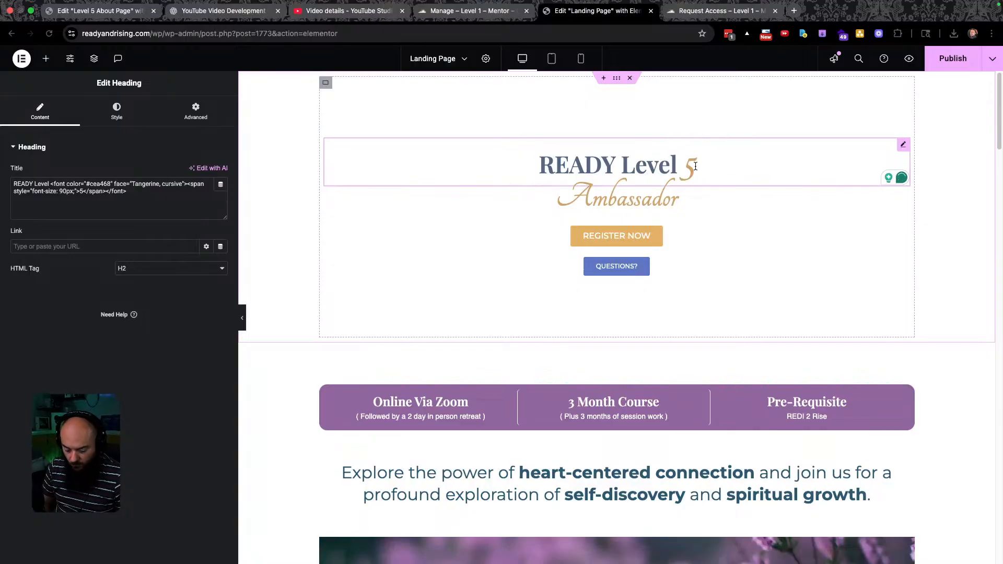
pyautogui.press('BackSpace')
pyautogui.write('1')
pyautogui.doubleClick(635, 198)
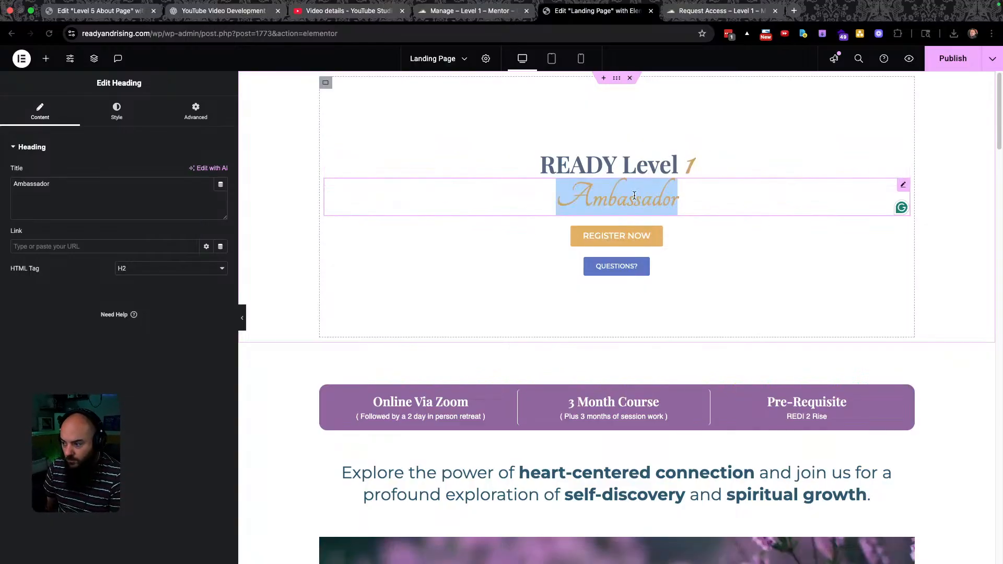
pyautogui.hotkey('ctrl', 'Left')
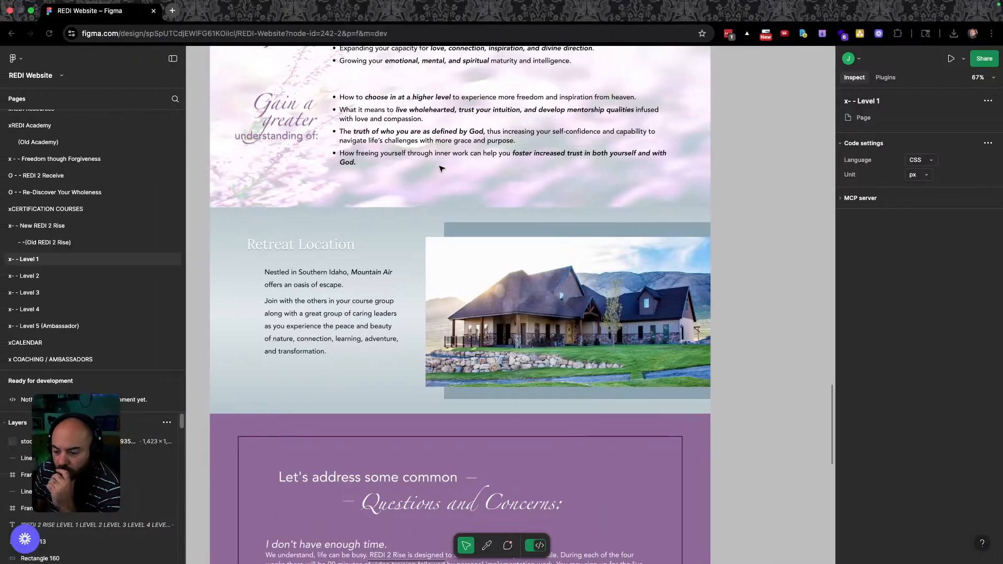
pyautogui.scroll(2, 417, 243)
pyautogui.scroll(15, 417, 244)
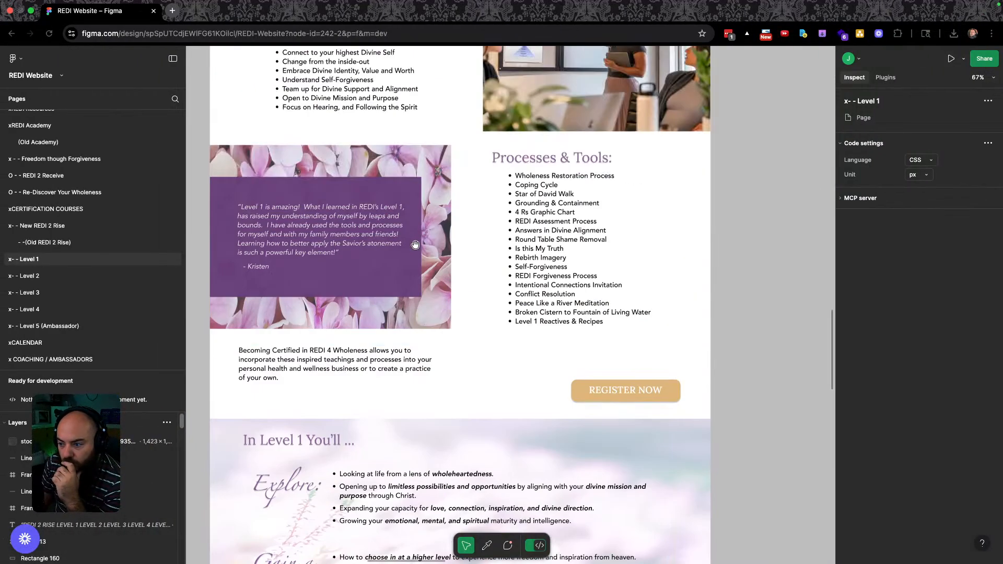
pyautogui.scroll(-5, 413, 245)
pyautogui.scroll(3, 413, 245)
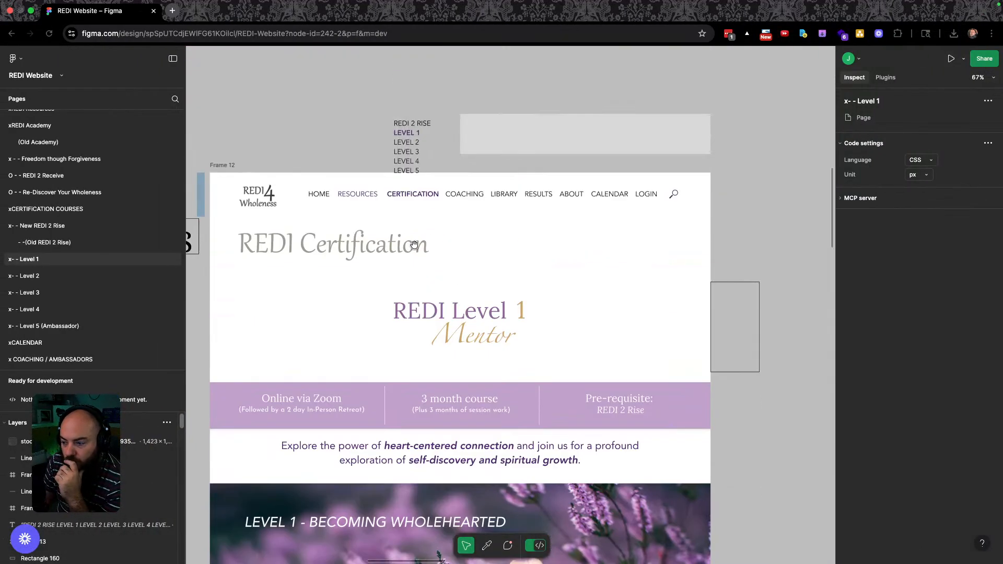
pyautogui.hotkey('ctrl', 'Right')
pyautogui.doubleClick(646, 196)
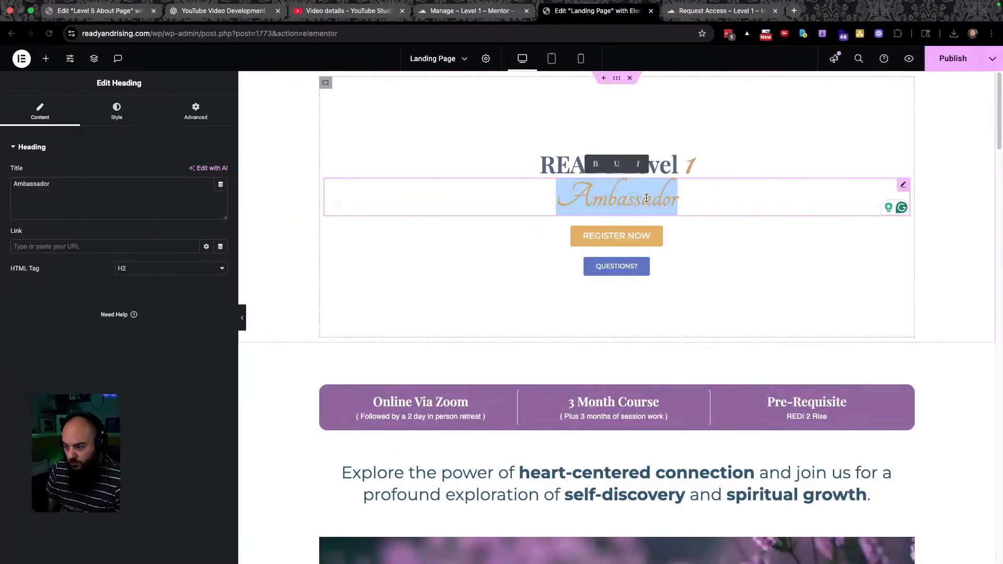
pyautogui.write('Men')
pyautogui.press('BackSpace')
pyautogui.press('BackSpace')
pyautogui.write('tor')
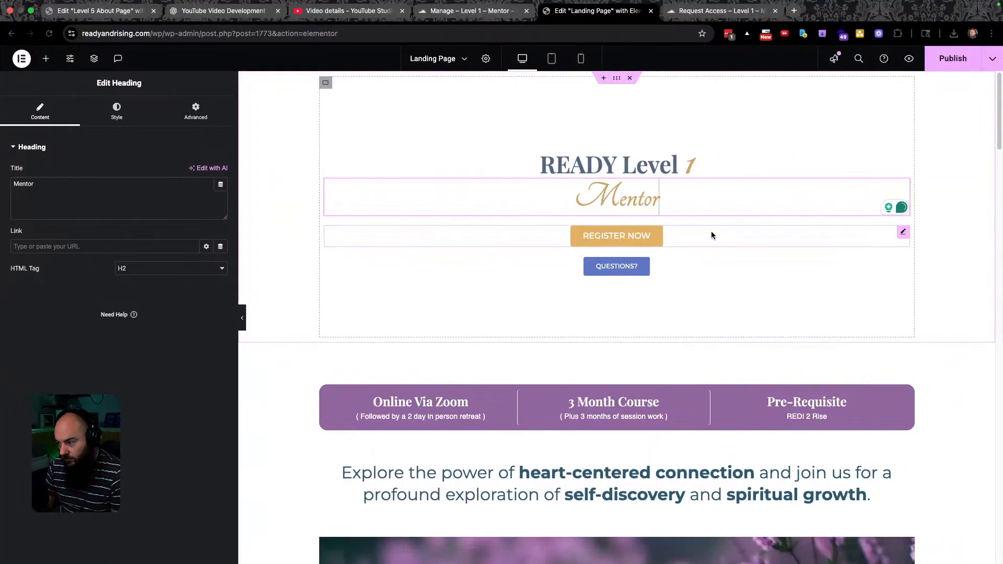
# Remove the Questions? and REGISTER NOW buttons from the section.
pyautogui.click(903, 232)
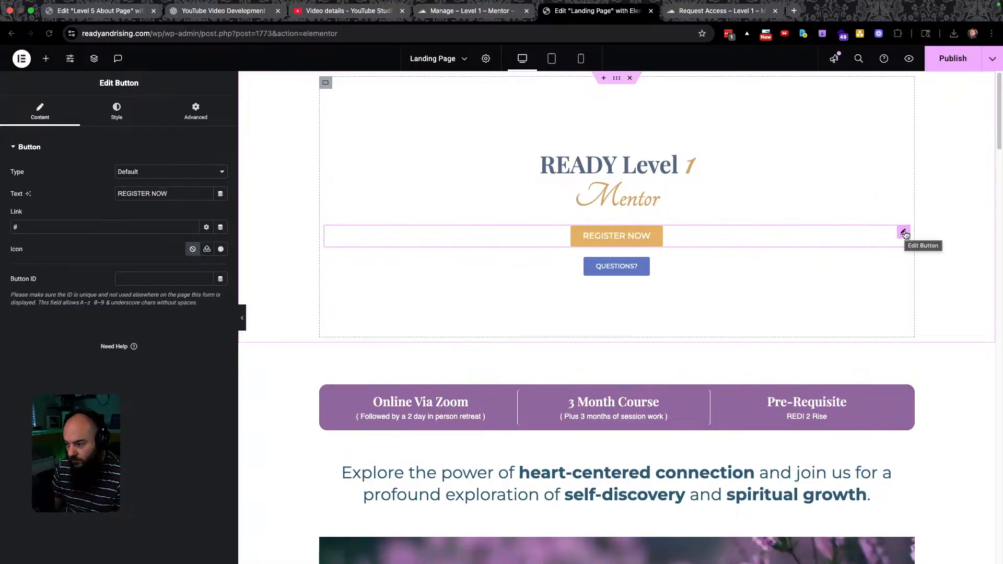
pyautogui.click(854, 260)
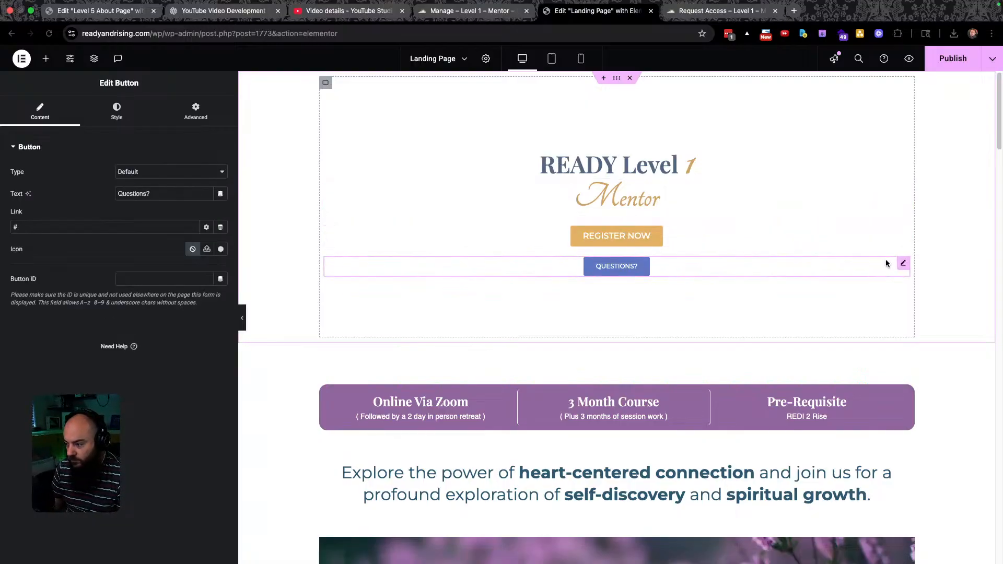
pyautogui.hotkey('ctrl', 'Left')
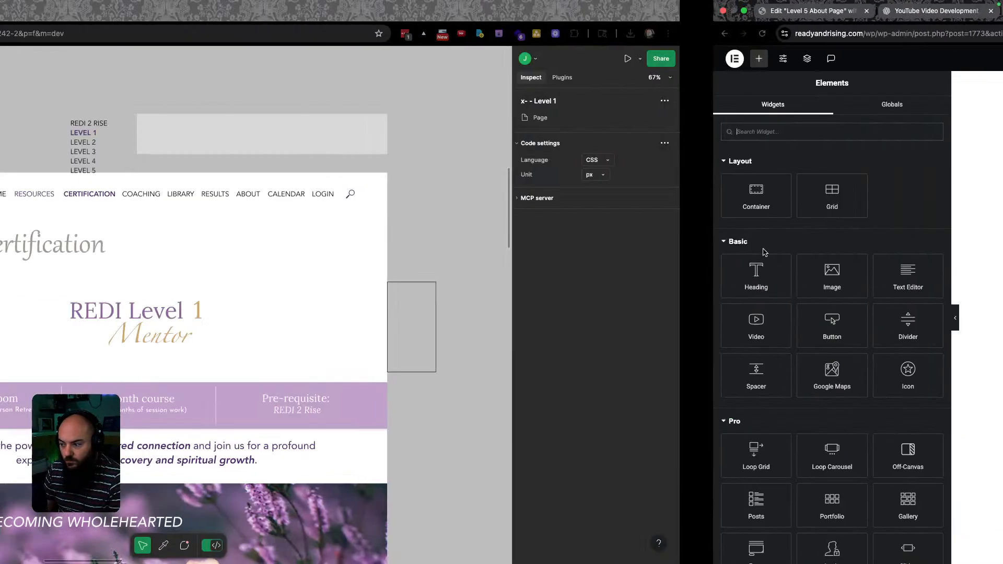
pyautogui.hotkey('ctrl', 'Right')
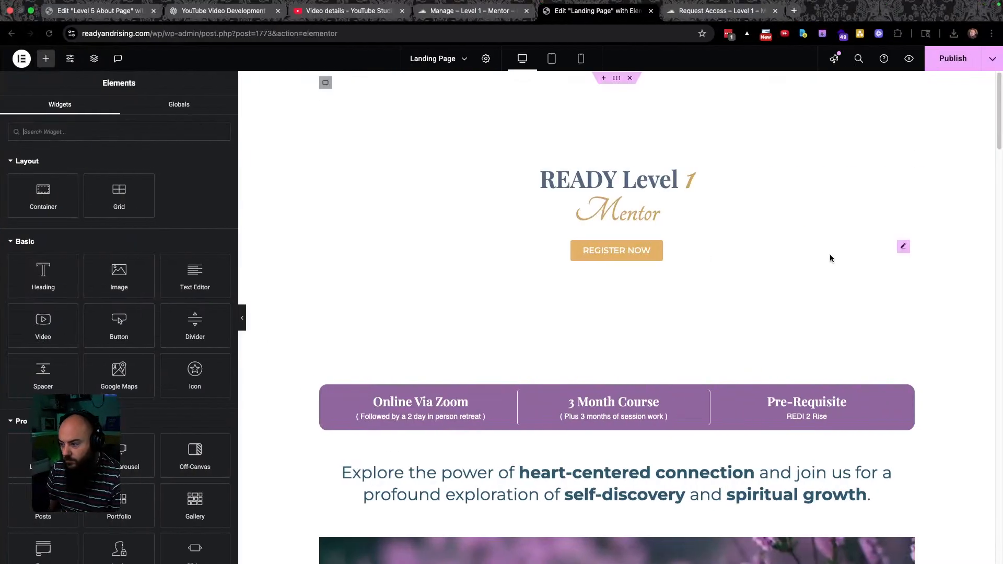
pyautogui.press('Delete')
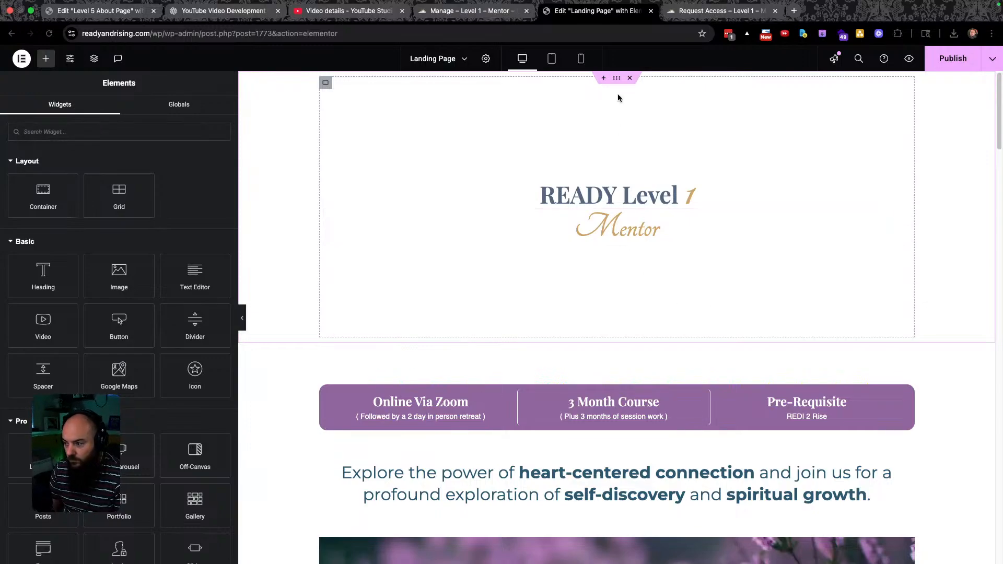
# Select the header container and show its Layout settings in Edit Container.
pyautogui.click(617, 78)
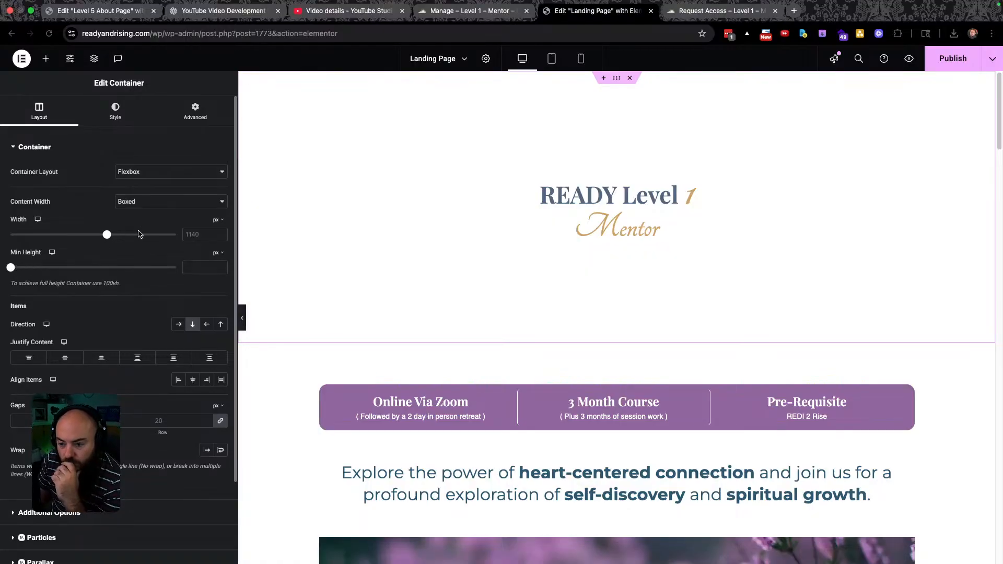
pyautogui.click(196, 110)
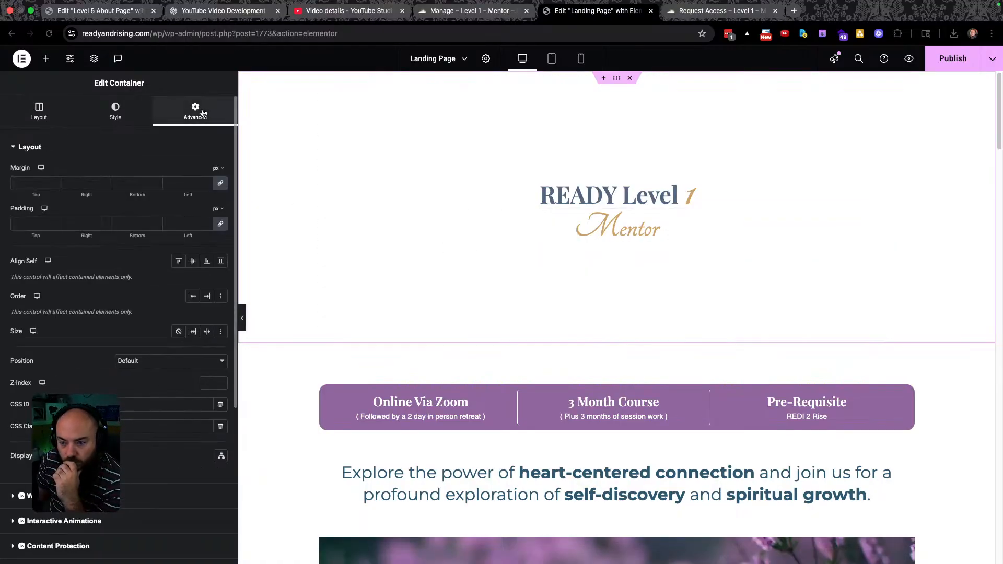
pyautogui.click(470, 193)
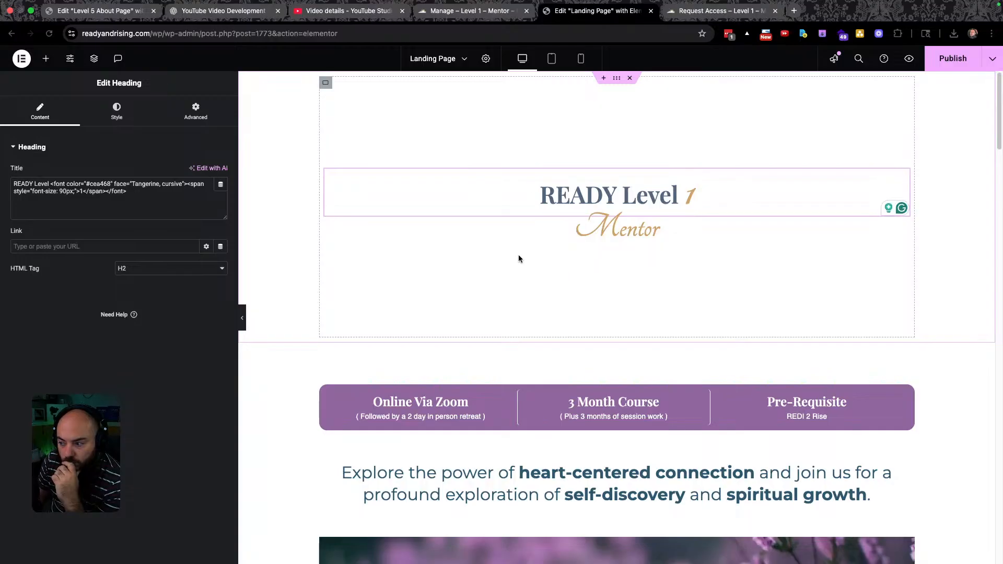
pyautogui.click(325, 82)
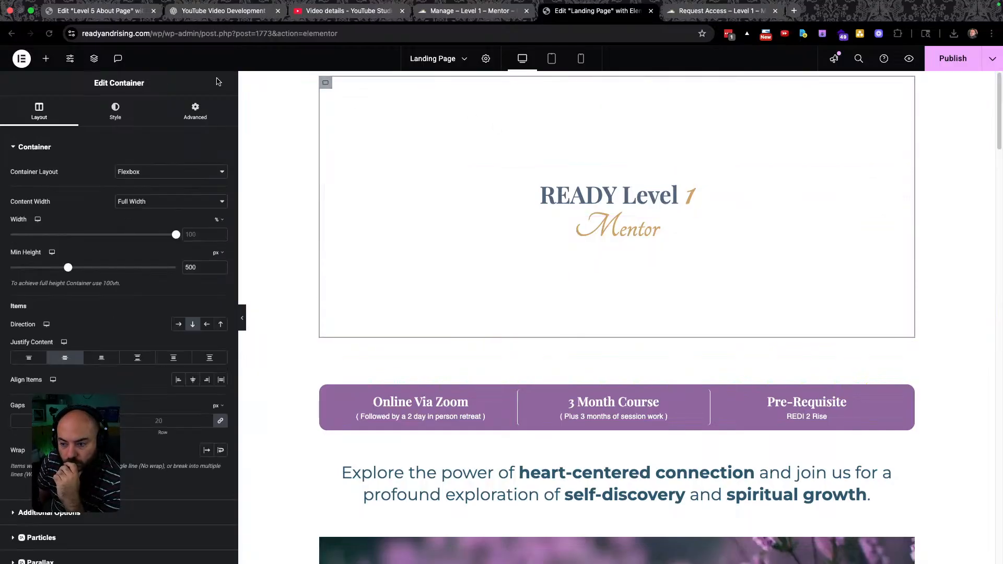
# Shrink the header section's minimum height in its layout settings and check the result.
pyautogui.click(201, 113)
pyautogui.click(39, 110)
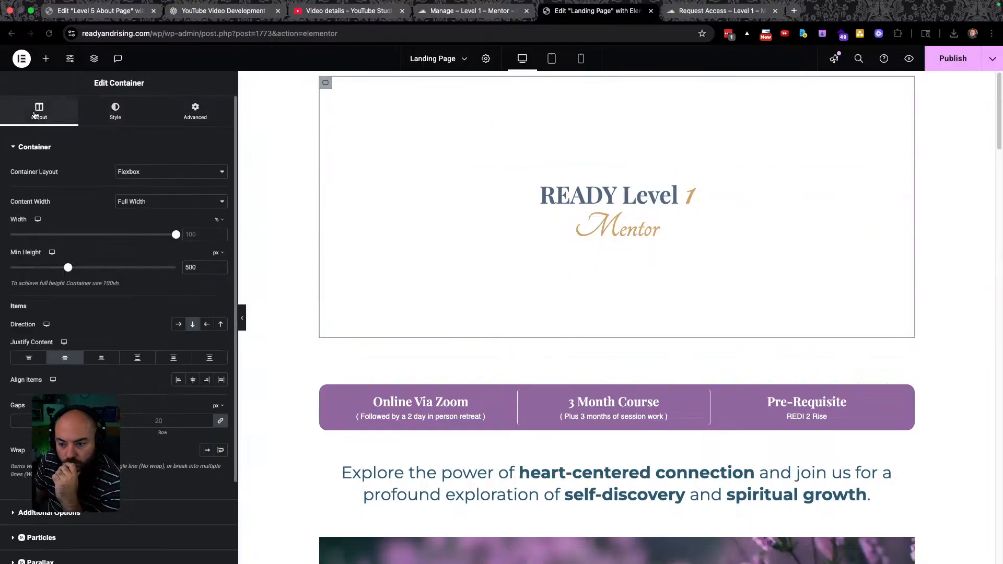
pyautogui.moveTo(68, 270); pyautogui.dragTo(52, 268)
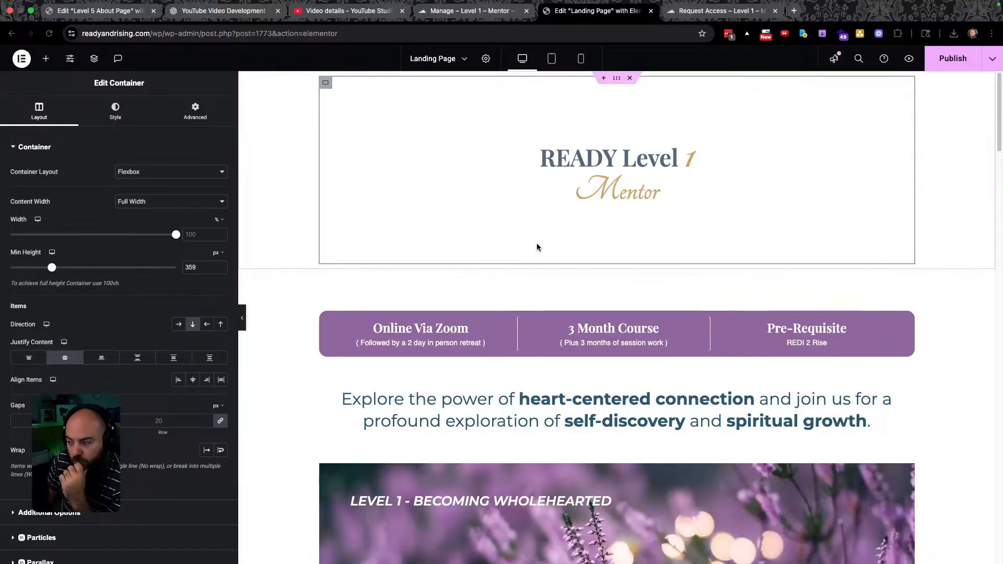
pyautogui.scroll(-5, 603, 252)
pyautogui.scroll(5, 605, 252)
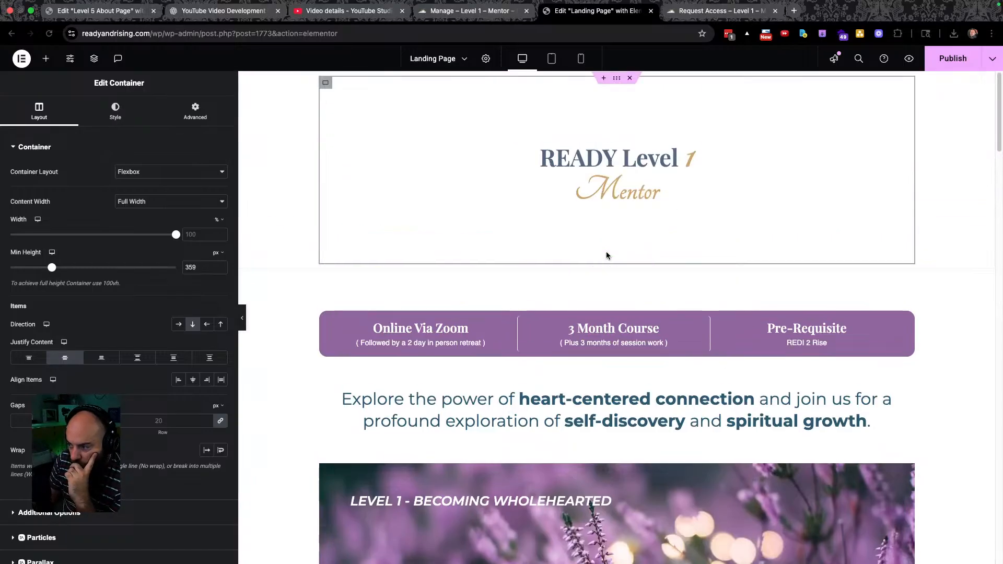
pyautogui.scroll(-8, 648, 272)
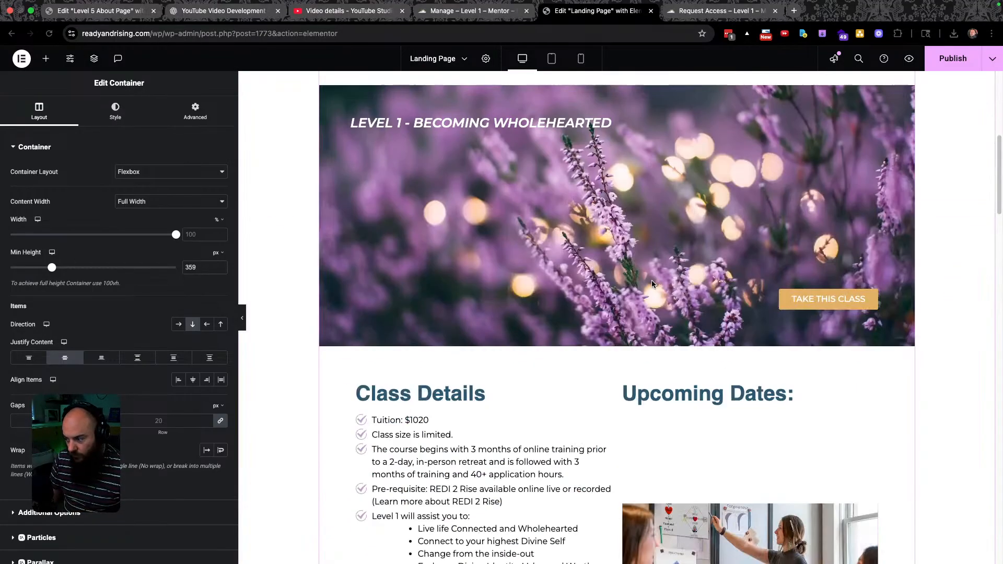
pyautogui.scroll(8, 652, 280)
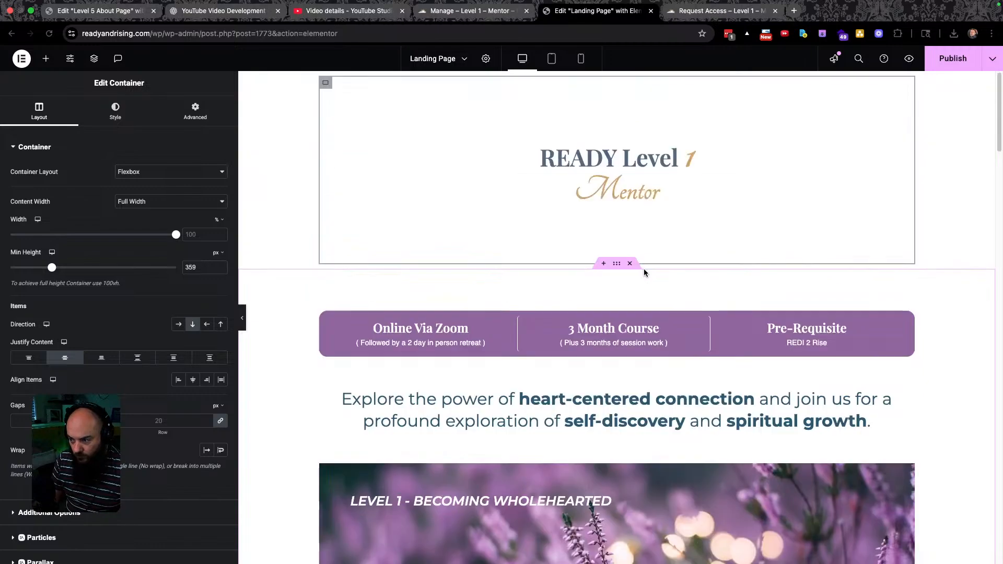
# Undo to restore REGISTER NOW, set the header minimum height to 354 px, and publish.
pyautogui.hotkey('ctrl', 'z')
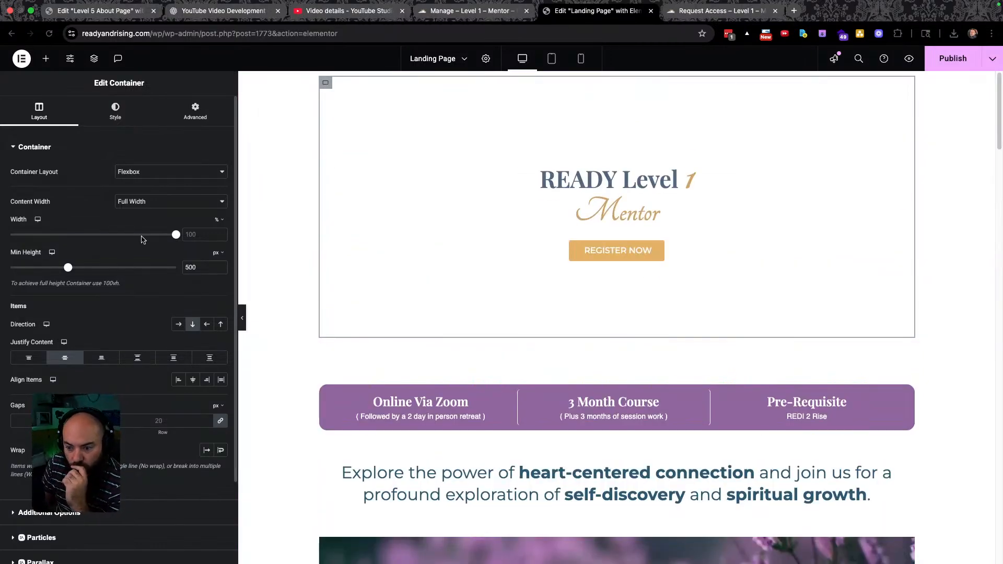
pyautogui.moveTo(68, 268); pyautogui.dragTo(51, 267)
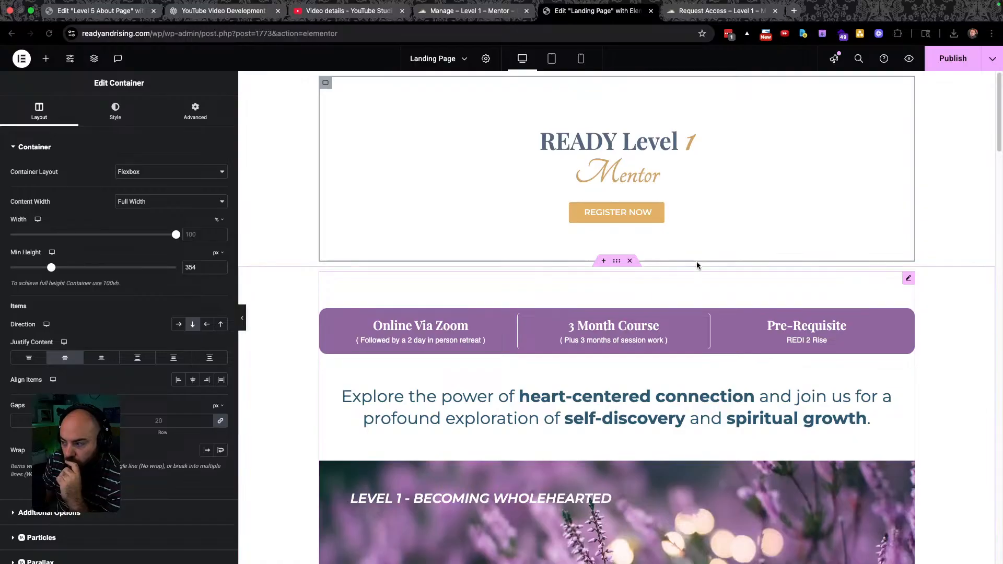
pyautogui.click(950, 62)
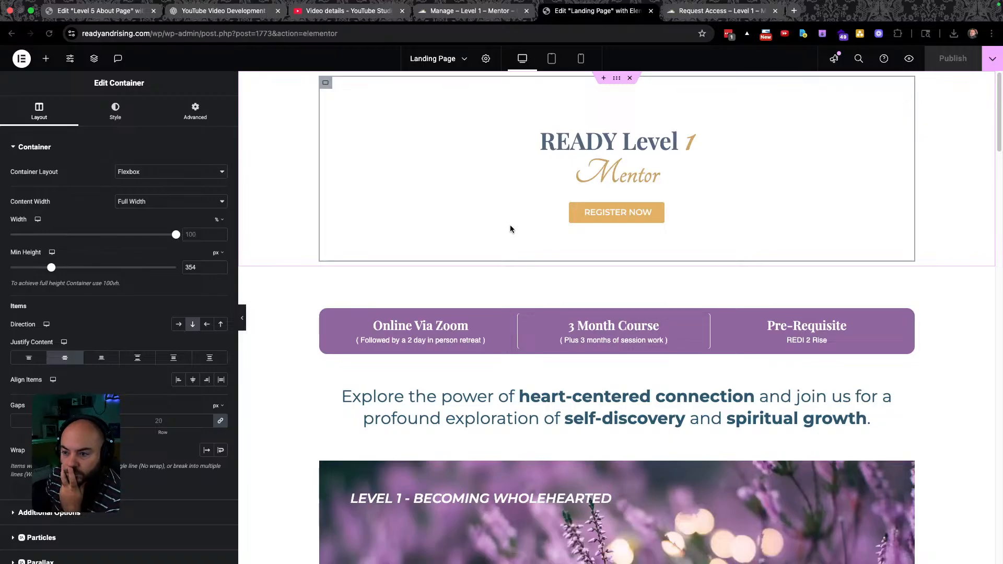
# Select the REGISTER NOW button in the landing page editor.
pyautogui.click(455, 13)
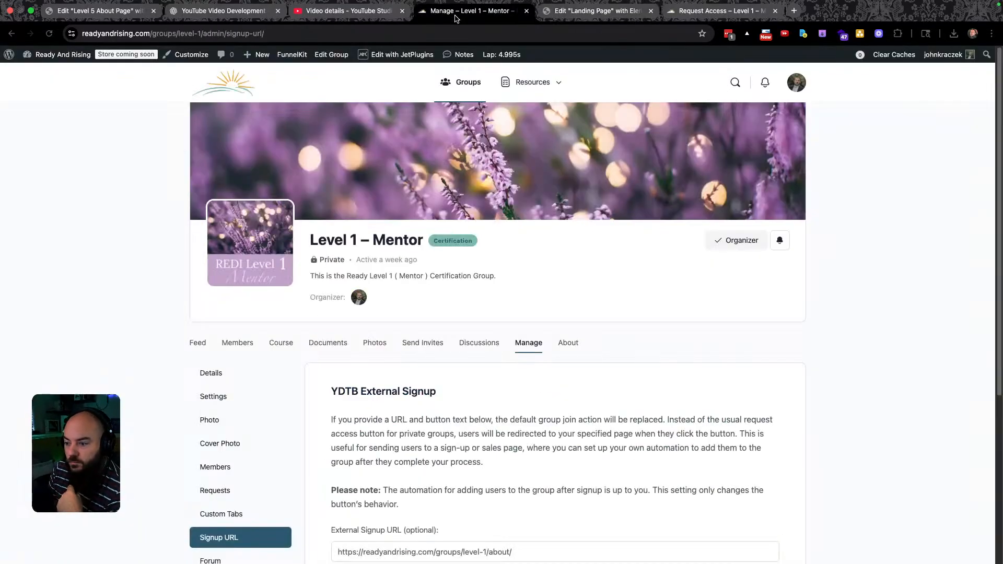
pyautogui.click(597, 13)
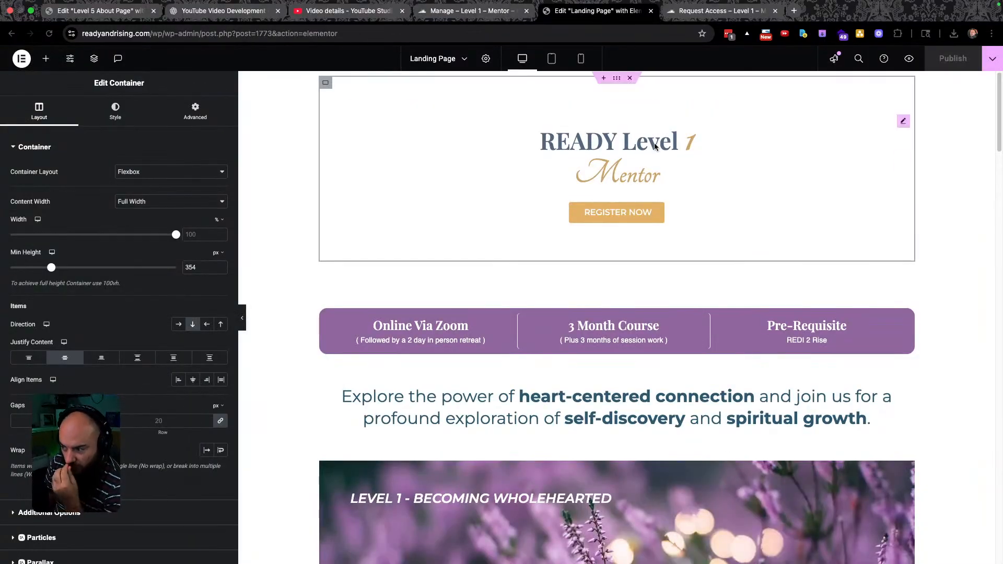
pyautogui.click(632, 214)
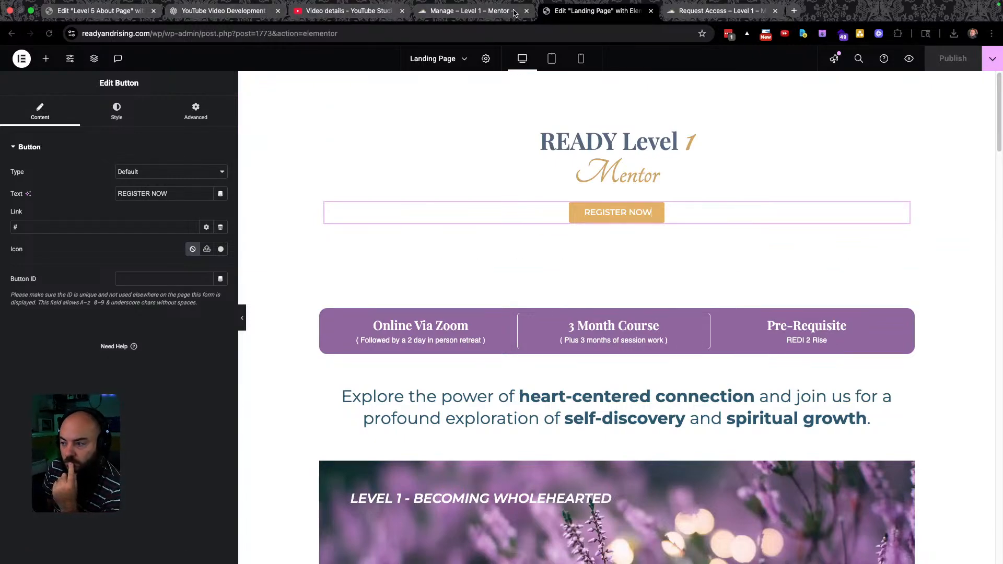
# Copy the FunnelKit step's Next Step Button Link and reopen the Elementor template.
pyautogui.click(11, 33)
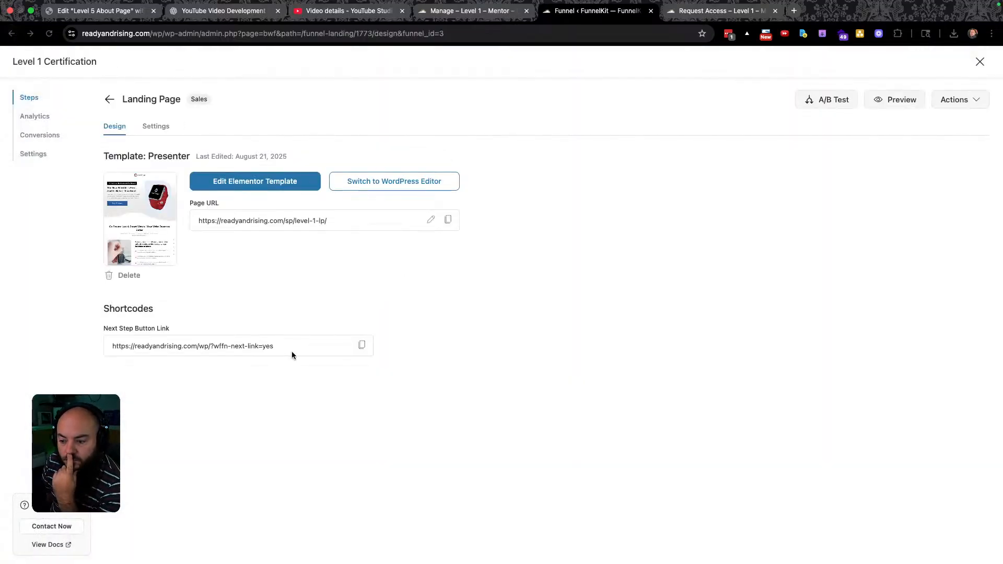
pyautogui.click(362, 345)
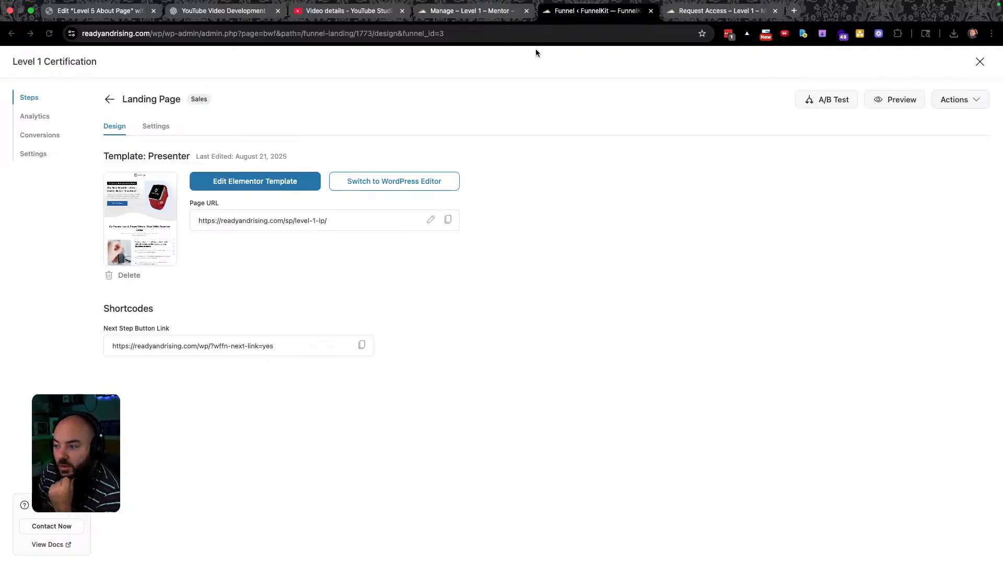
pyautogui.click(252, 185)
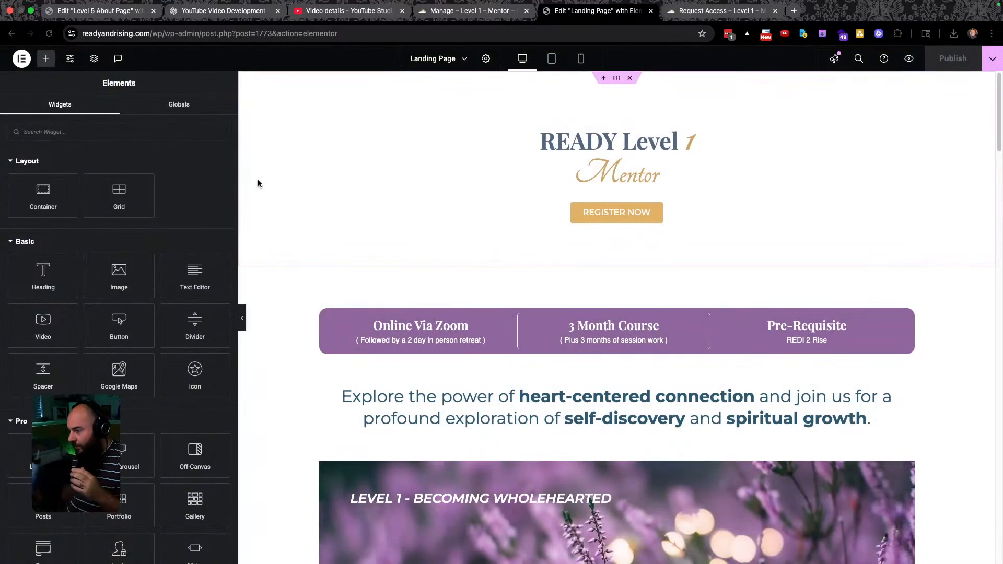
# Paste the next-step URL into REGISTER NOW's Link, publish, and preview the landing page.
pyautogui.click(620, 212)
pyautogui.doubleClick(42, 226)
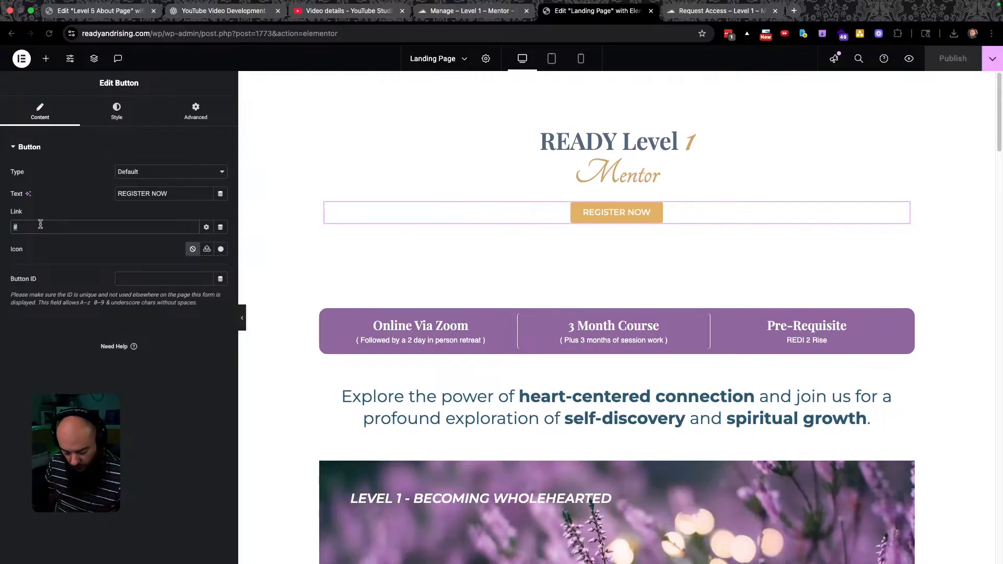
pyautogui.press('super+v')
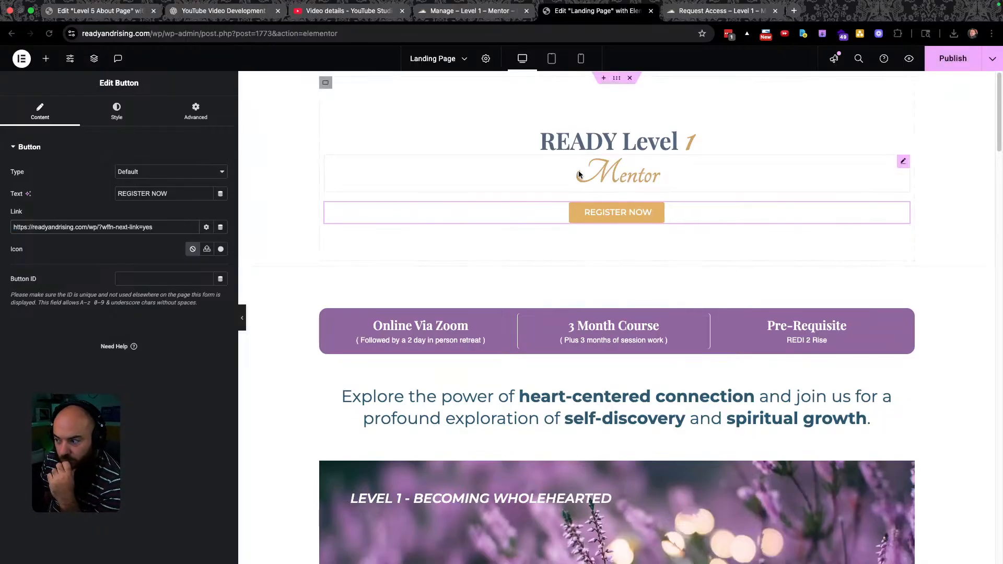
pyautogui.click(946, 60)
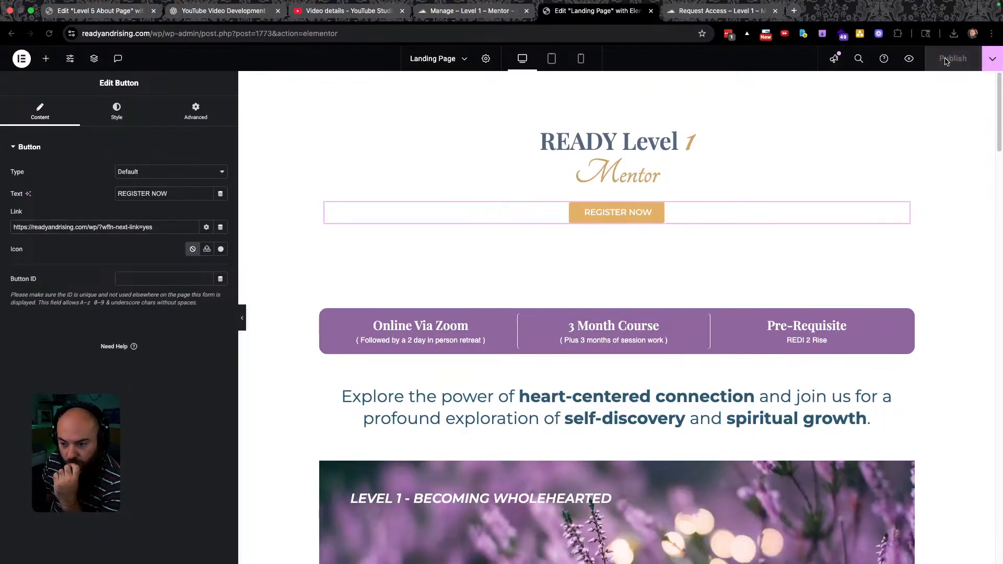
pyautogui.click(909, 58)
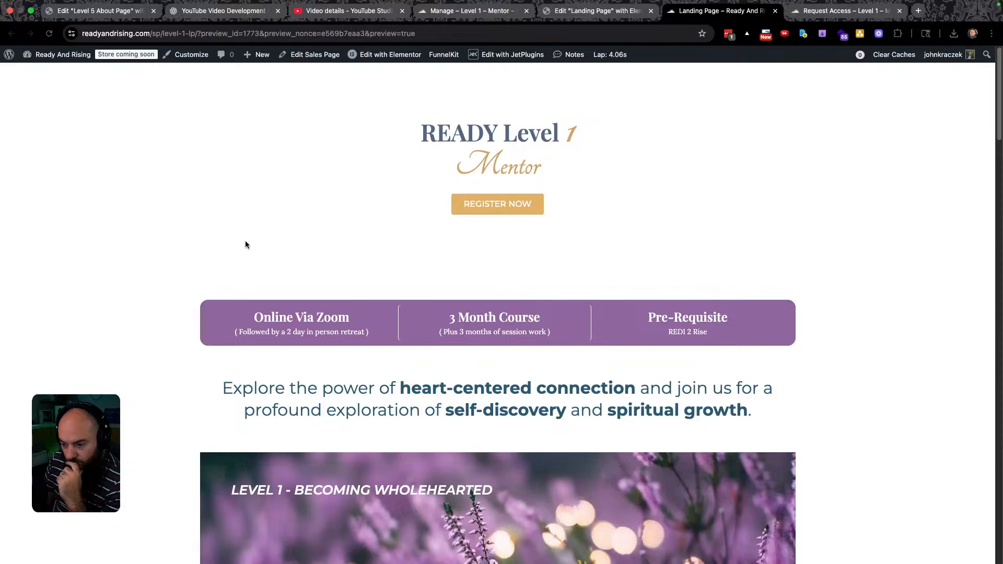
# Scroll the landing page preview and follow REGISTER NOW to the checkout page.
pyautogui.scroll(-10, 290, 261)
pyautogui.scroll(-20, 291, 317)
pyautogui.scroll(-15, 293, 313)
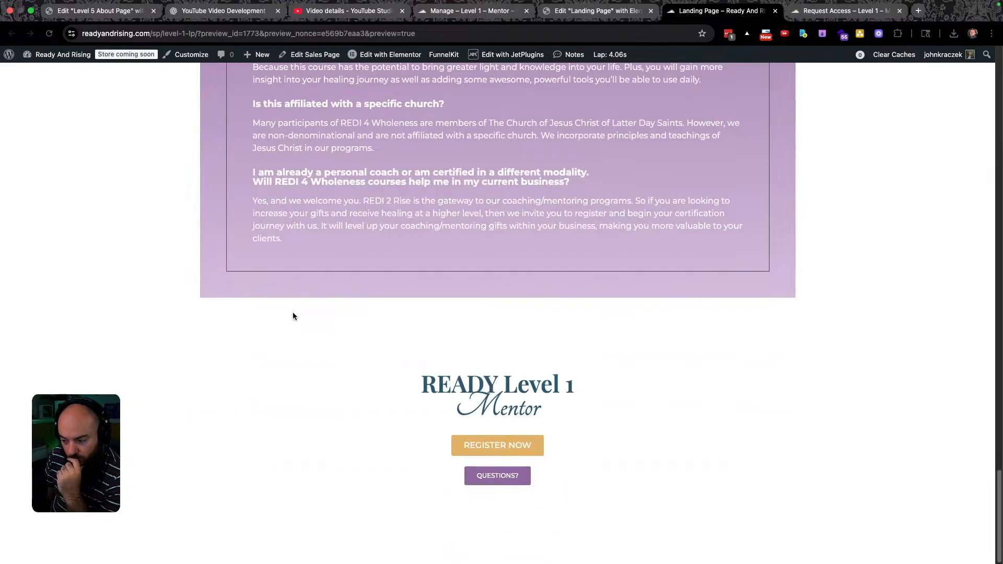
pyautogui.scroll(20, 344, 338)
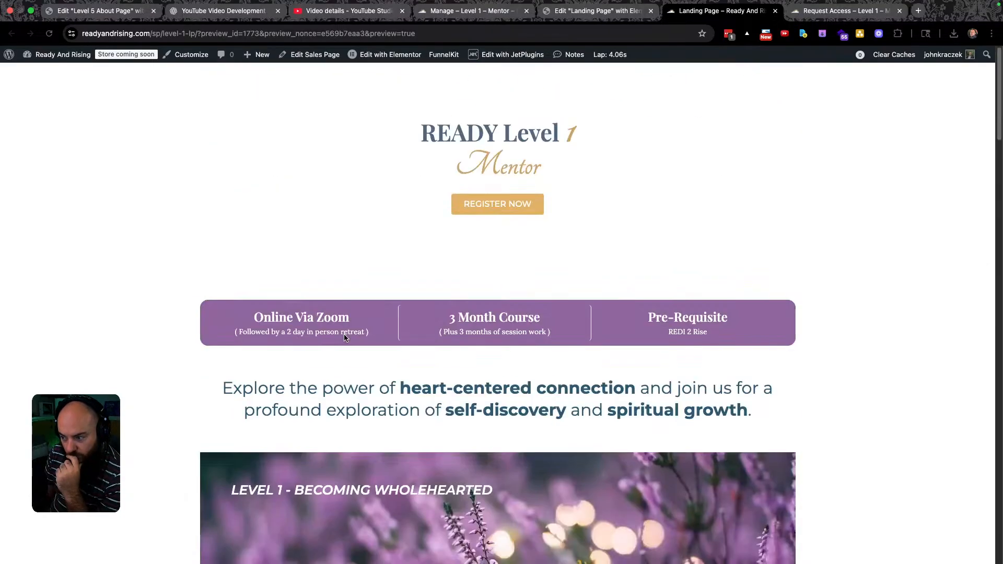
pyautogui.click(504, 204)
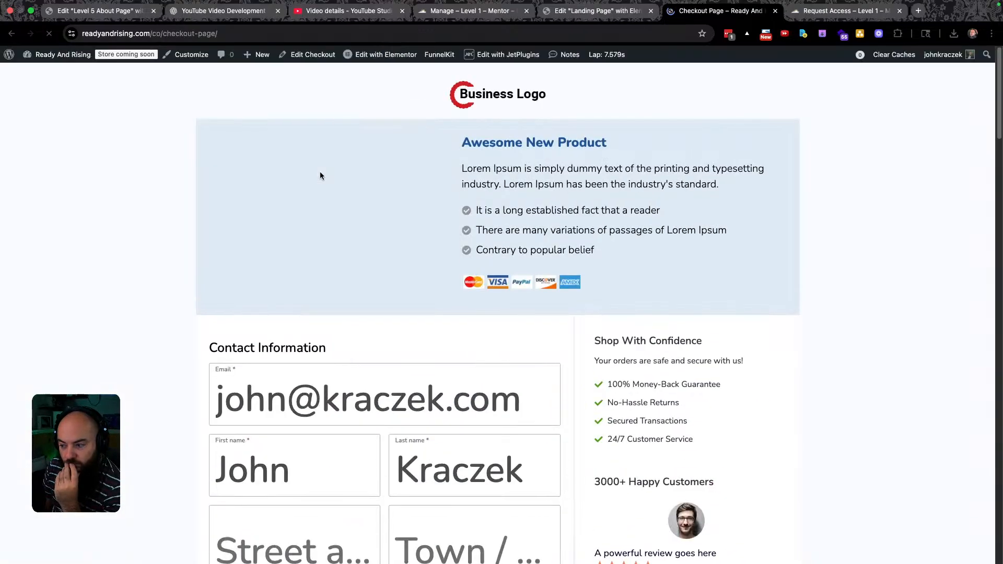
# Review the checkout page's oversized form text, then return to the landing page editor.
pyautogui.scroll(-9, 380, 247)
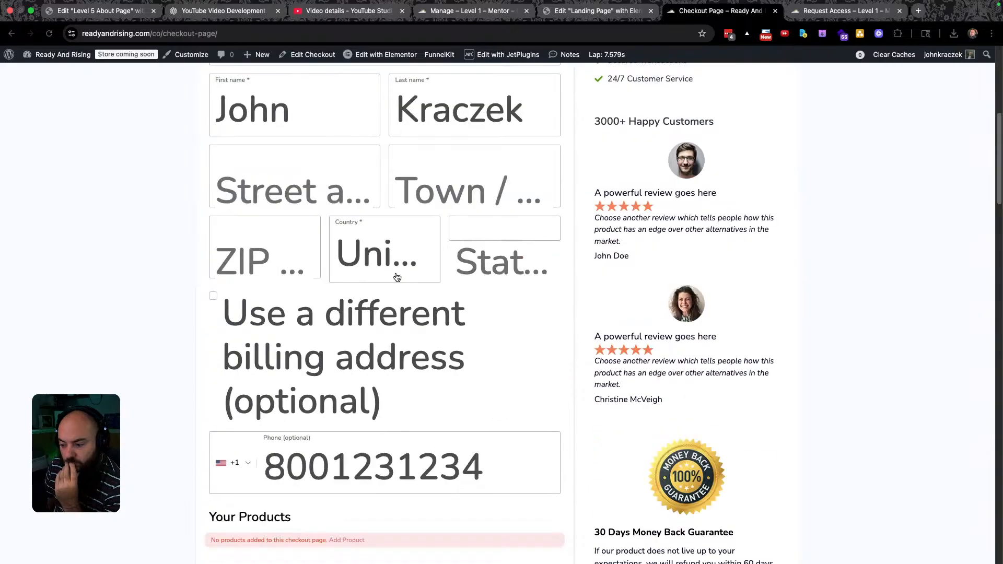
pyautogui.scroll(-6, 380, 247)
pyautogui.scroll(-6, 384, 242)
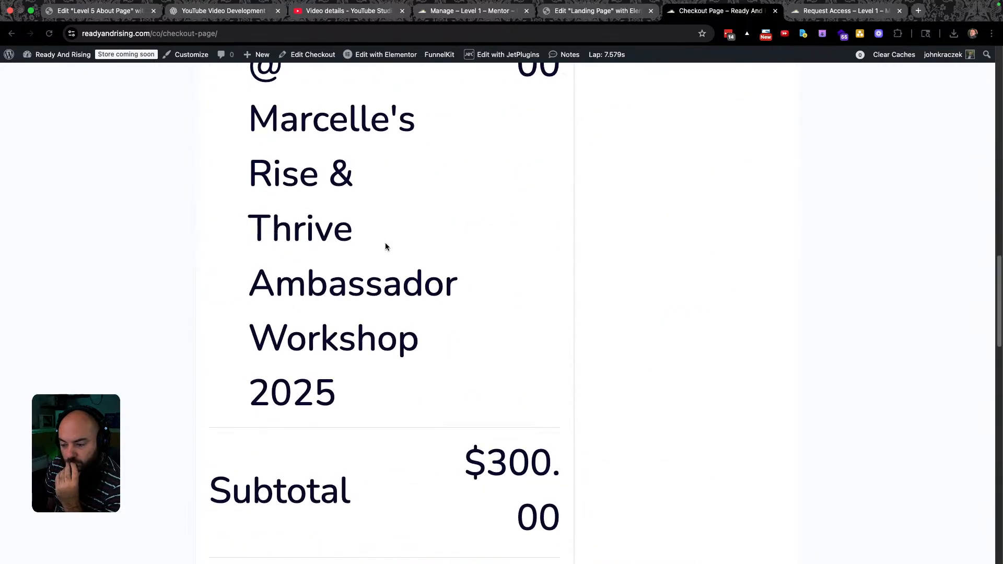
pyautogui.scroll(-16, 392, 247)
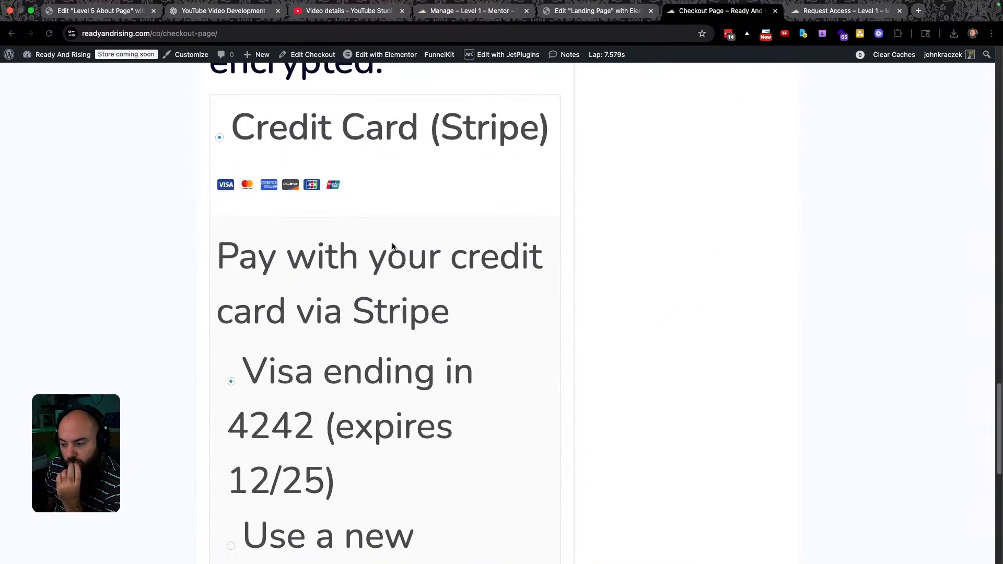
pyautogui.scroll(-6, 392, 243)
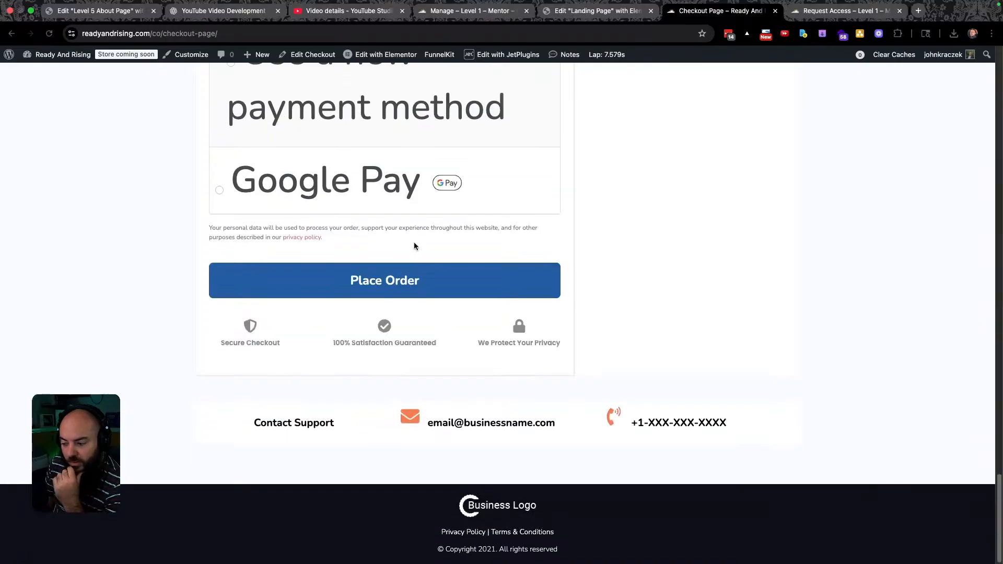
pyautogui.scroll(20, 413, 241)
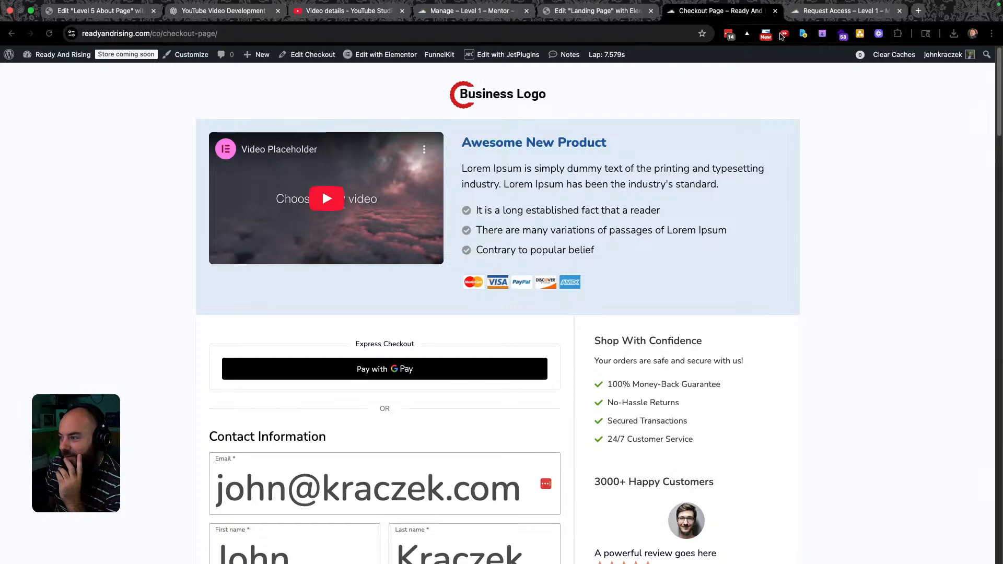
pyautogui.click(605, 11)
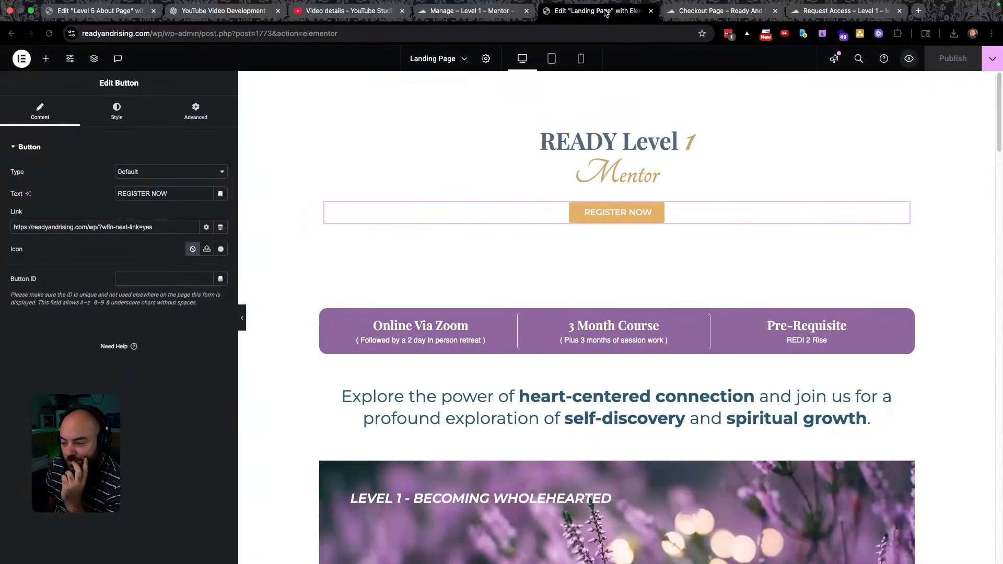
# From Saved Templates, open the Level 1 About Page with Elementor.
pyautogui.click(473, 11)
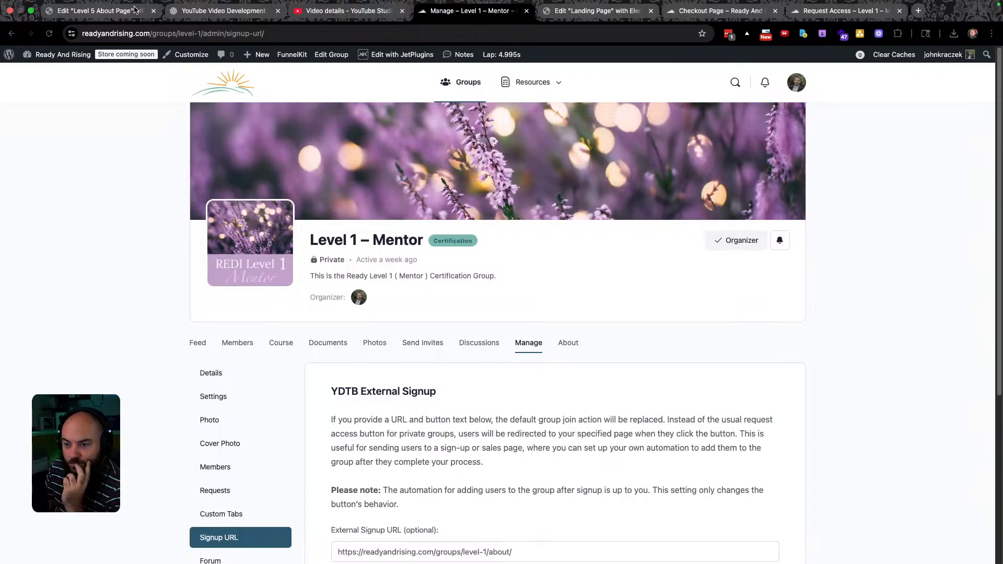
pyautogui.click(99, 12)
pyautogui.click(26, 59)
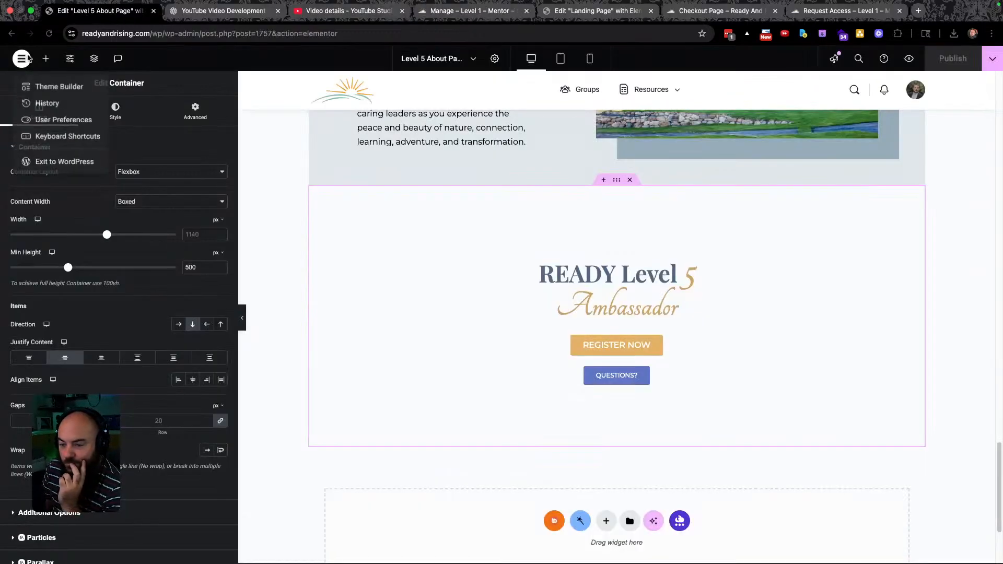
pyautogui.click(13, 35)
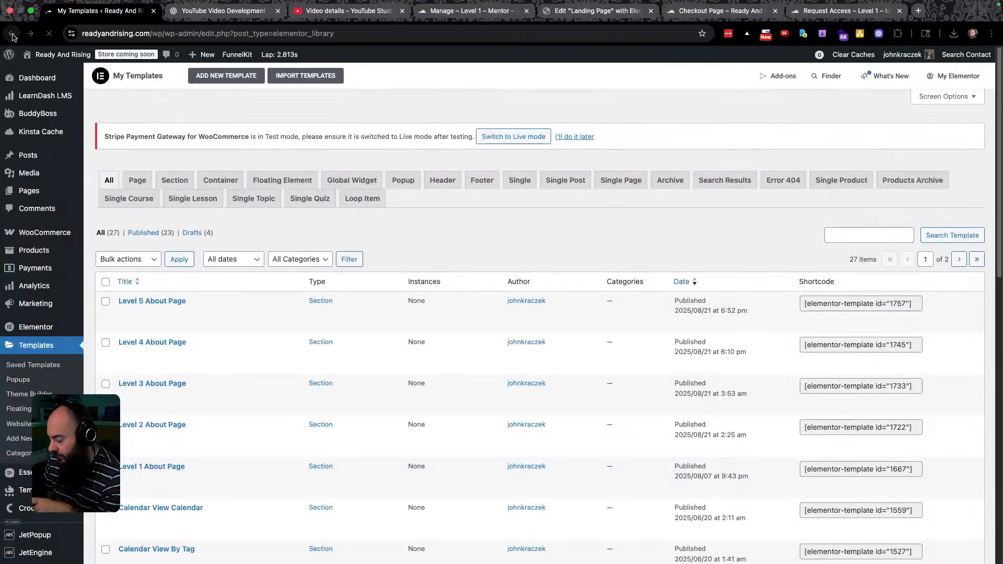
pyautogui.moveTo(164, 468)
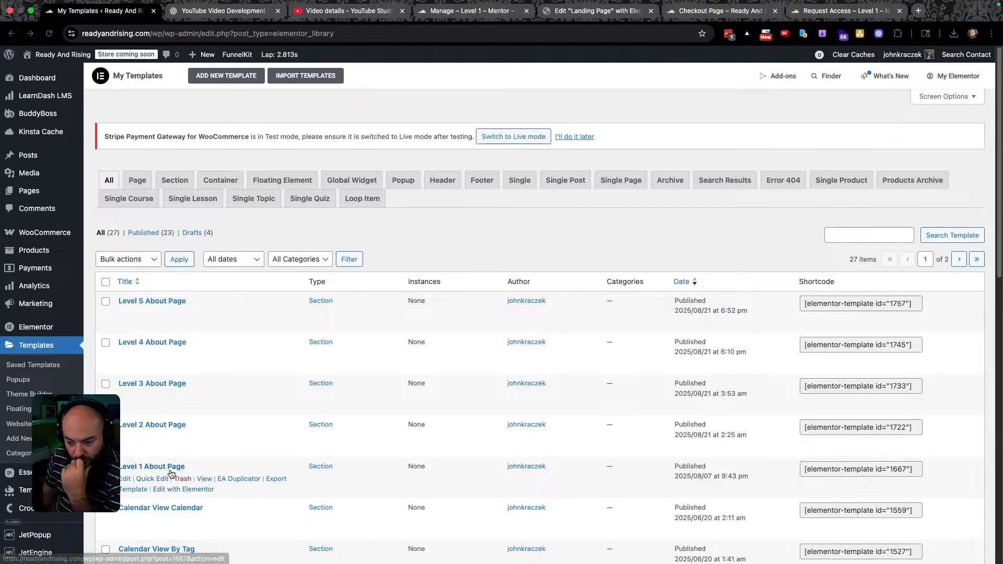
pyautogui.click(177, 492)
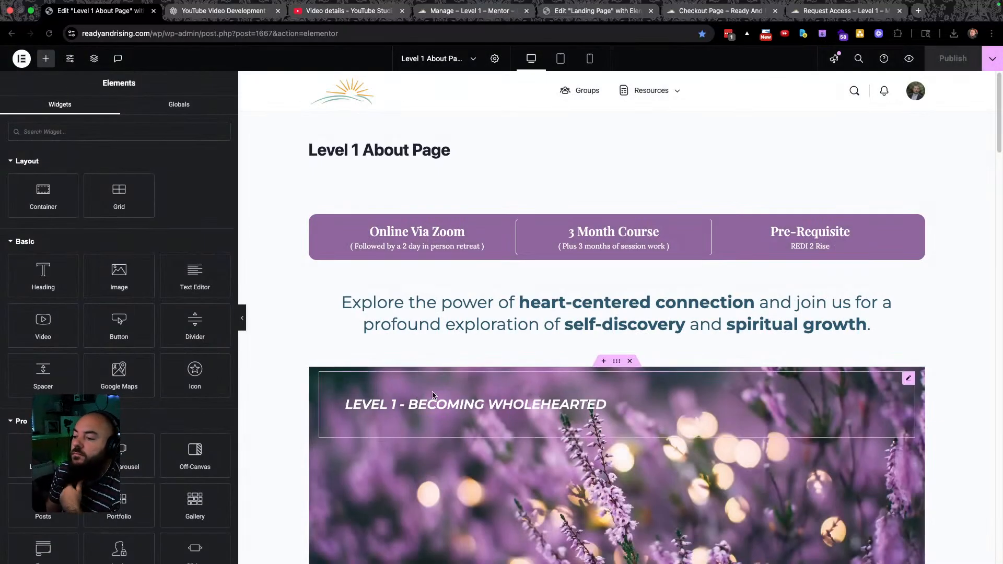
# Link Take This Class and the first Register Now button to the wffn-next-link URL.
pyautogui.scroll(-5, 480, 309)
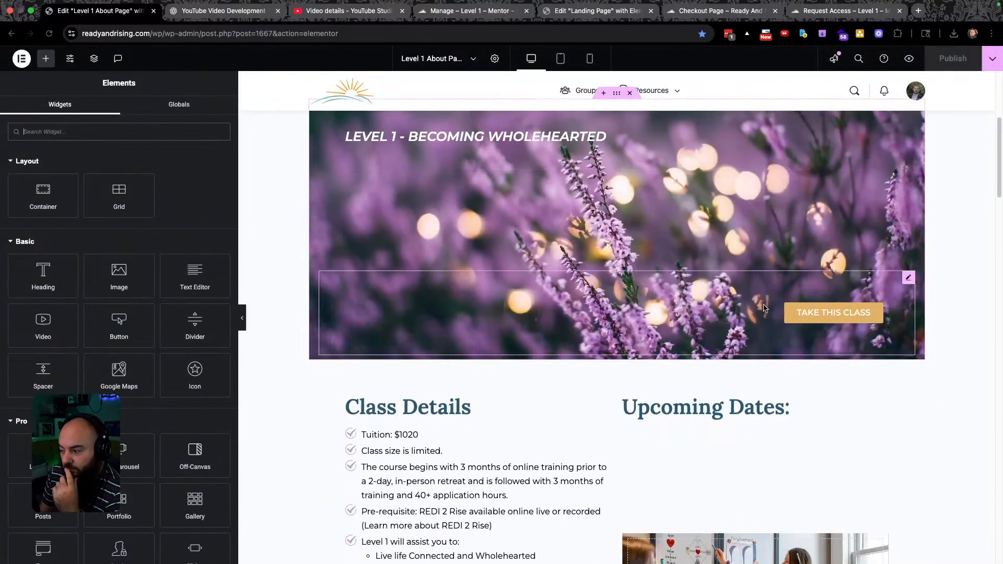
pyautogui.click(854, 315)
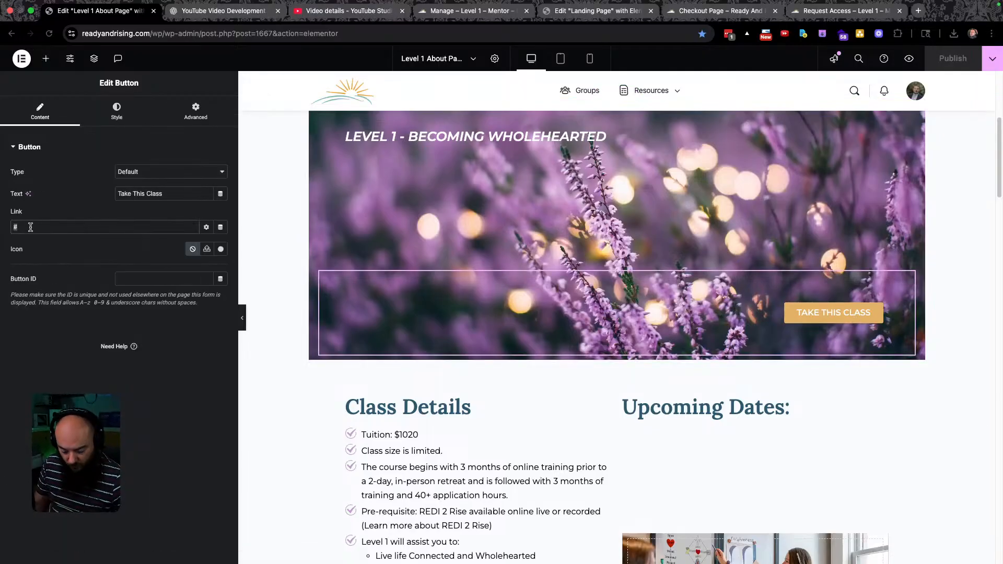
pyautogui.press('super+a')
pyautogui.write('https://readyandrising.com/wp/?wffn-next-link=yes')
pyautogui.scroll(-10, 562, 286)
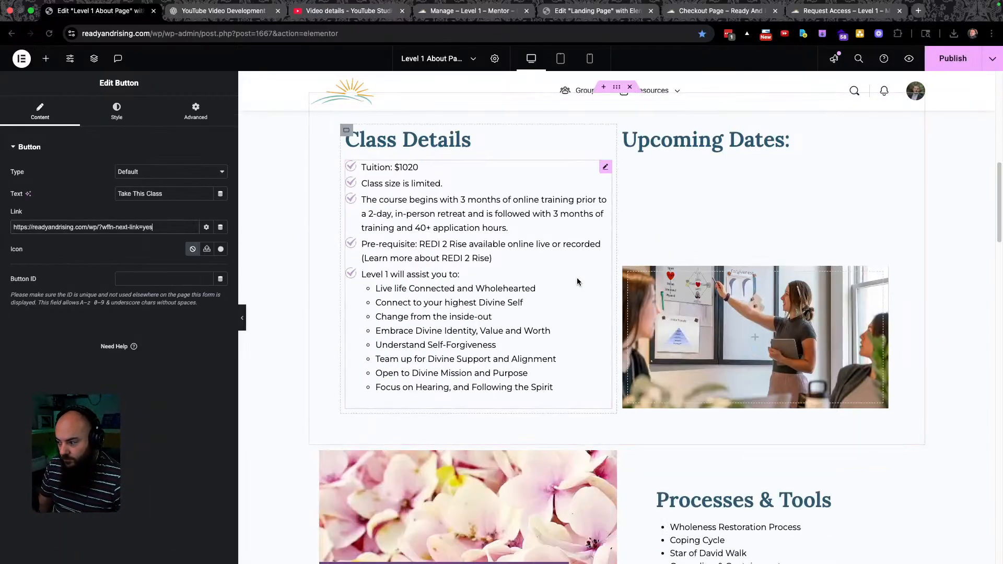
pyautogui.scroll(-4, 602, 266)
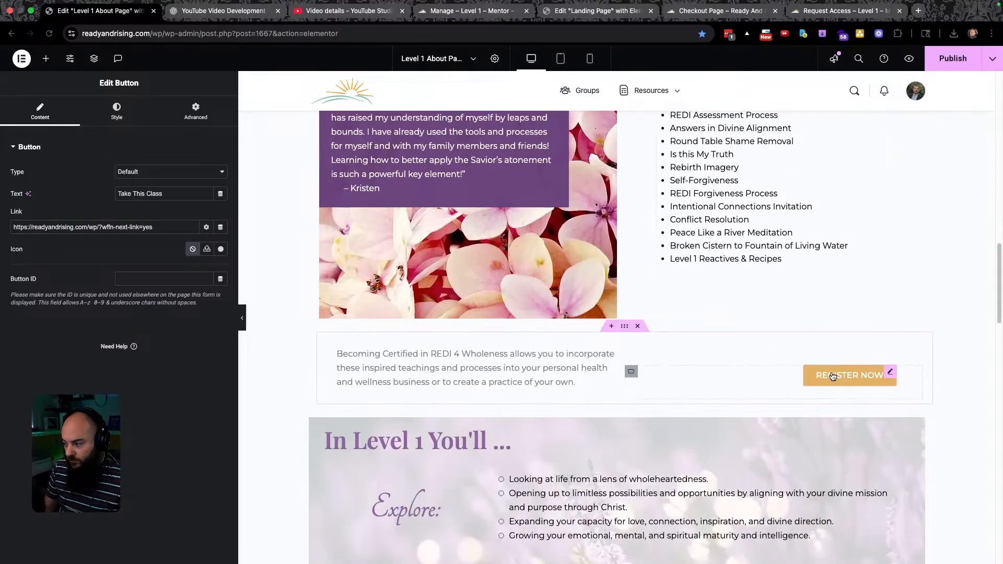
pyautogui.click(849, 375)
pyautogui.click(23, 225)
pyautogui.press('super+a')
pyautogui.write('https://readyandrising.com/wp/?wffn-next-link=yes')
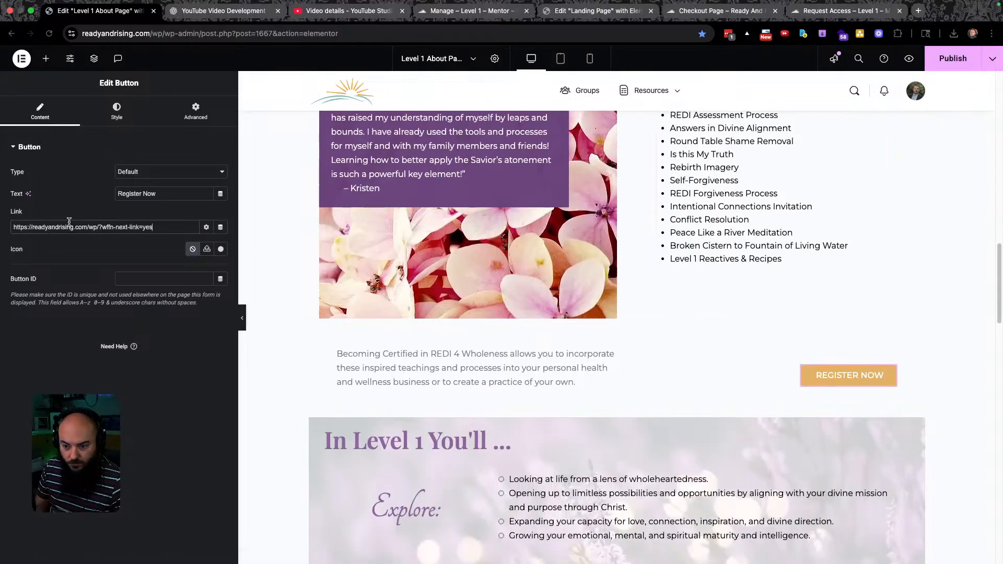
# Link the Register Now under READY Level 1 Mentor to the same URL and publish.
pyautogui.scroll(-2, 686, 317)
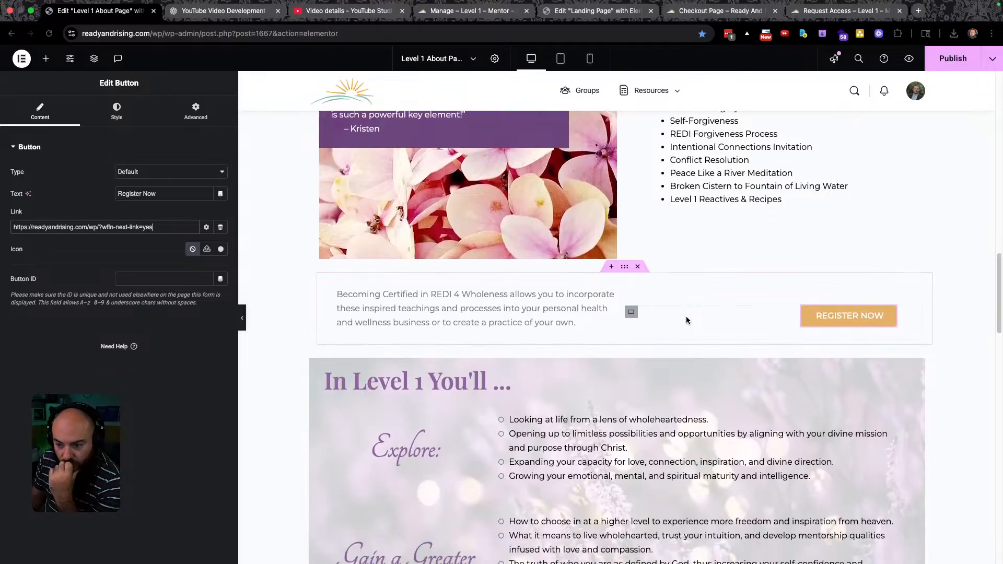
pyautogui.scroll(-10, 686, 320)
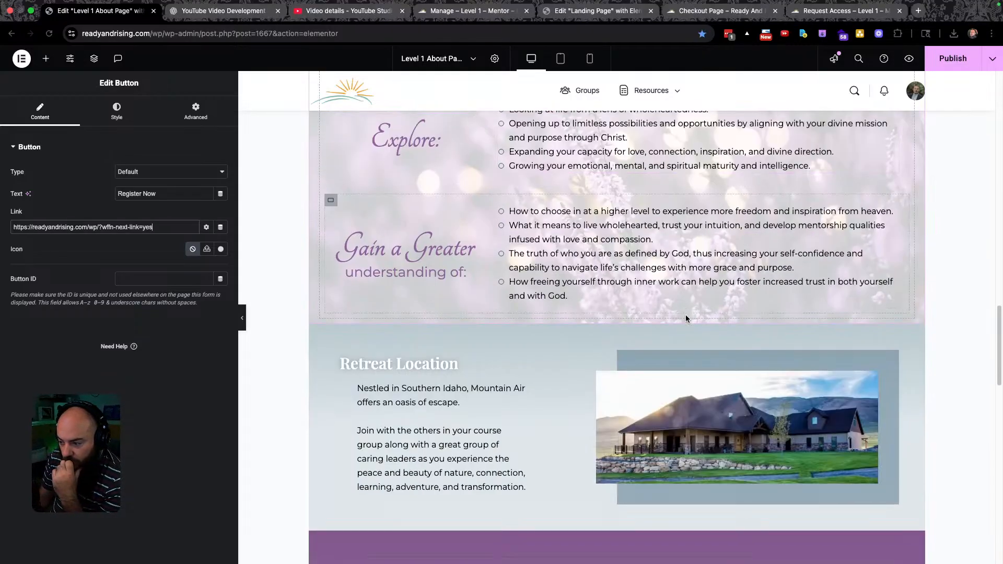
pyautogui.scroll(-10, 685, 314)
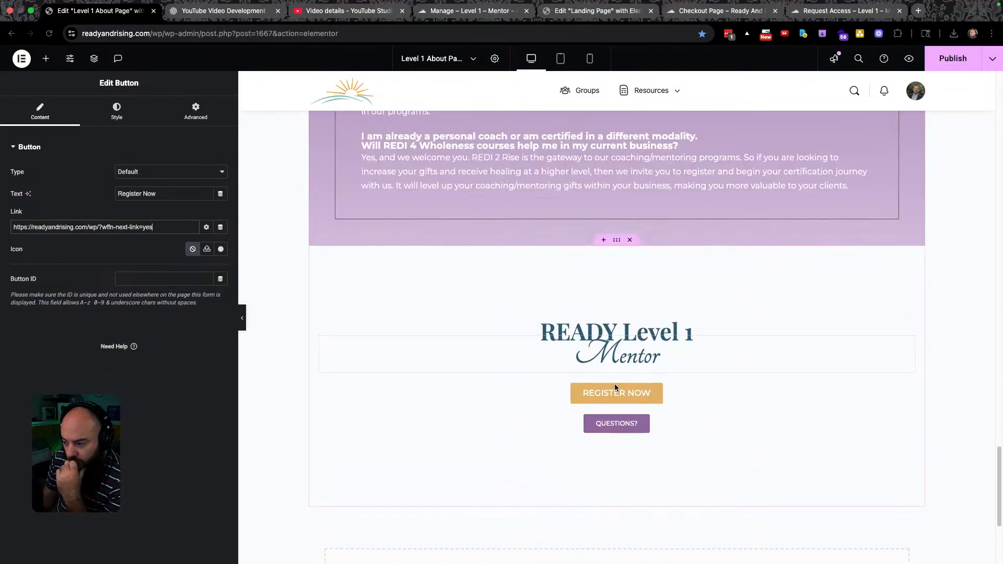
pyautogui.click(610, 393)
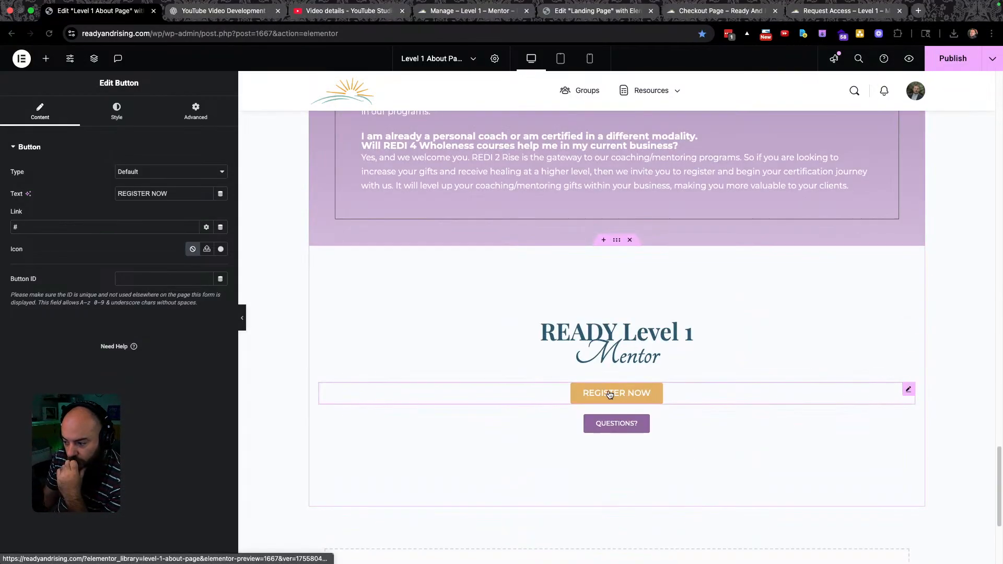
pyautogui.click(65, 230)
pyautogui.press('super+a')
pyautogui.write('https://readyandrising.com/wp/?wffn-next-link=yes')
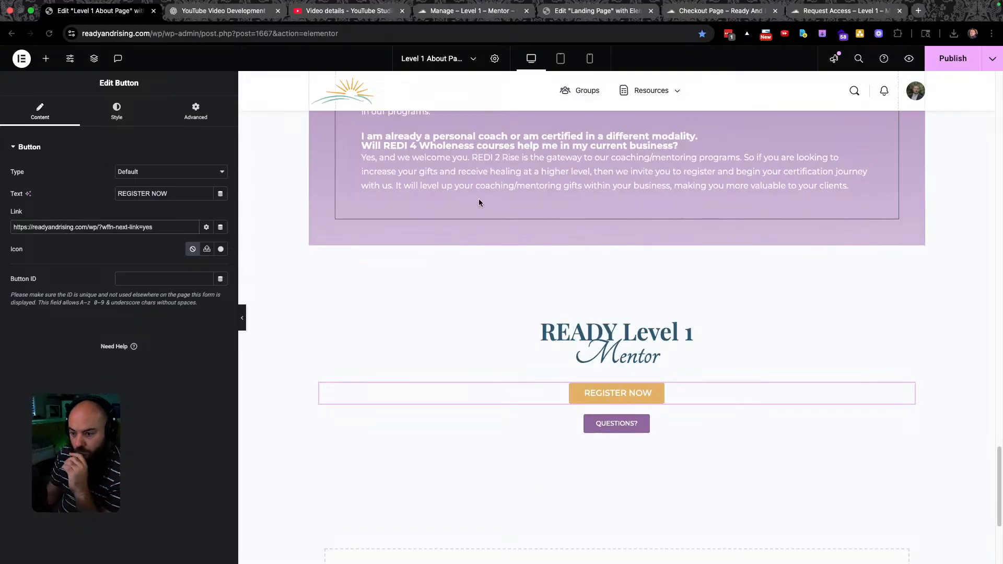
pyautogui.click(968, 60)
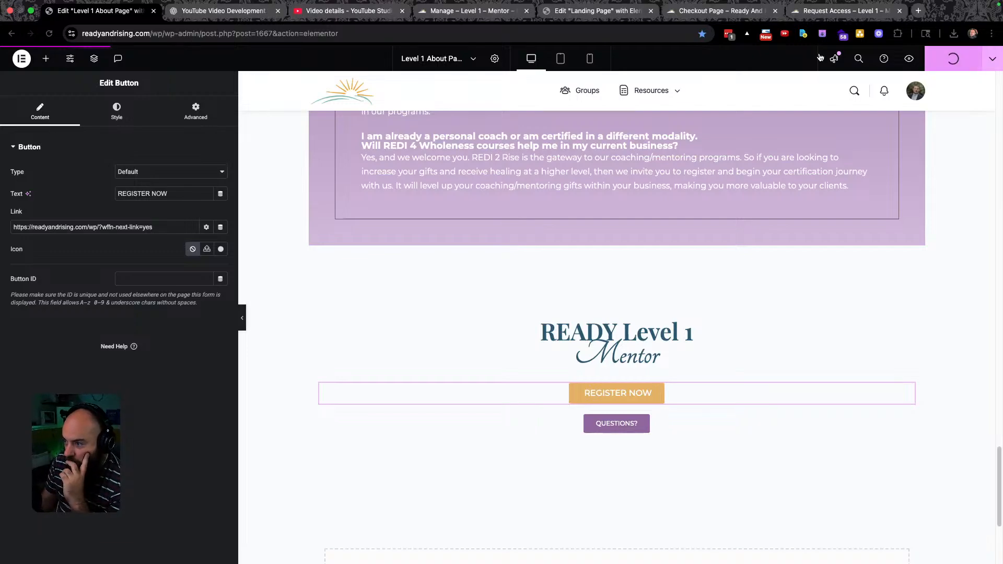
pyautogui.click(585, 16)
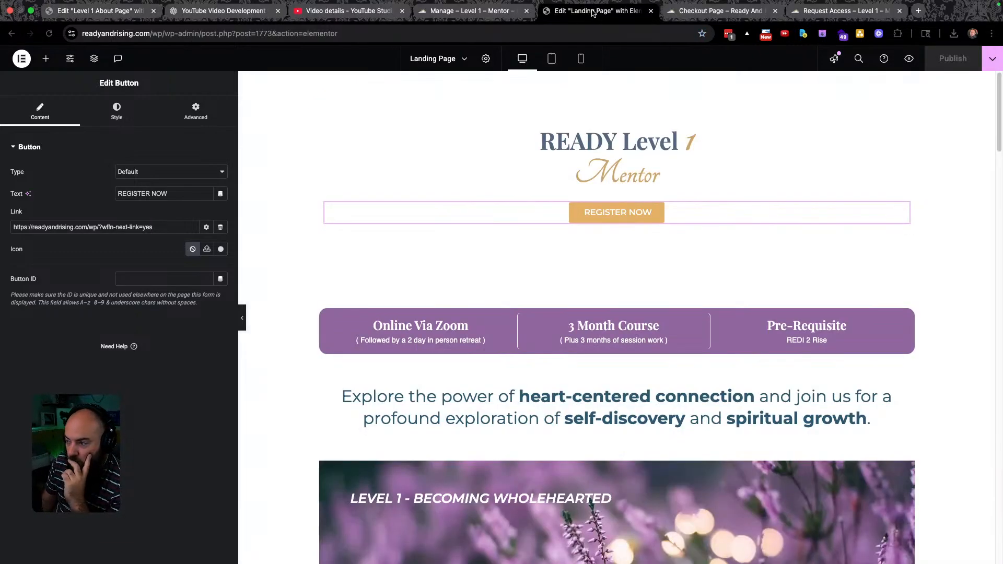
# In the landing page preview, click TAKE THIS CLASS to reach /co/checkout-page/.
pyautogui.click(710, 10)
pyautogui.click(13, 35)
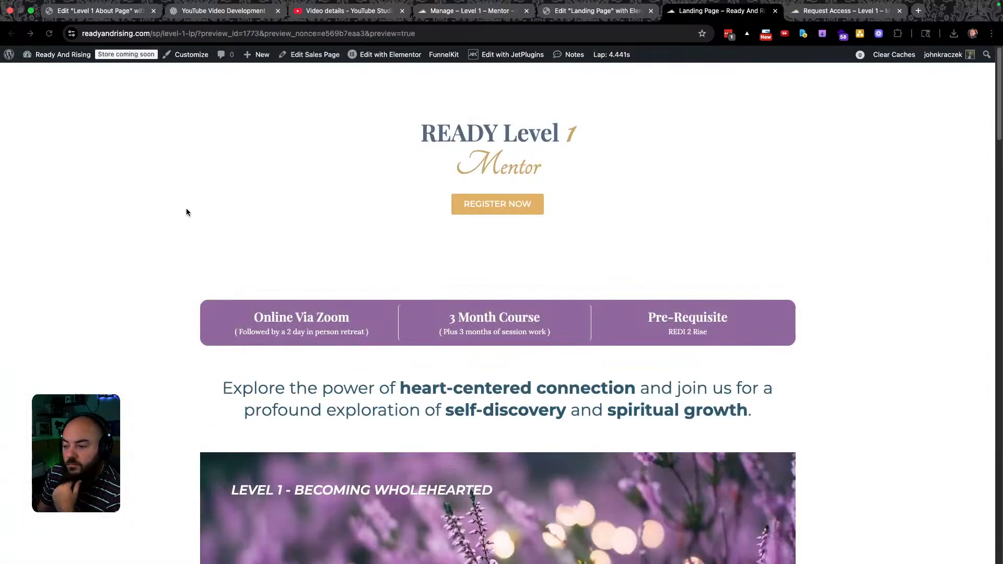
pyautogui.scroll(-5, 177, 249)
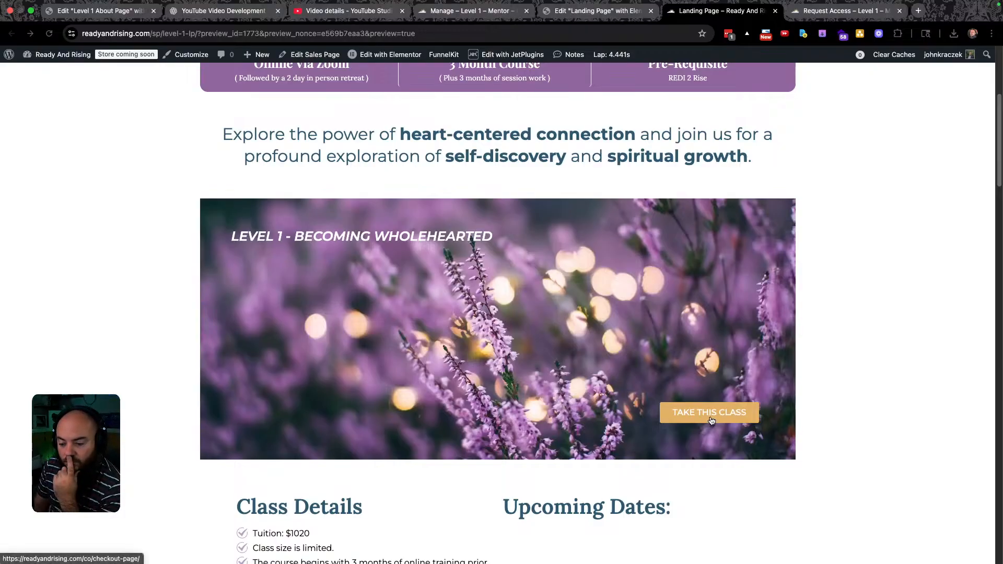
pyautogui.scroll(2, 711, 420)
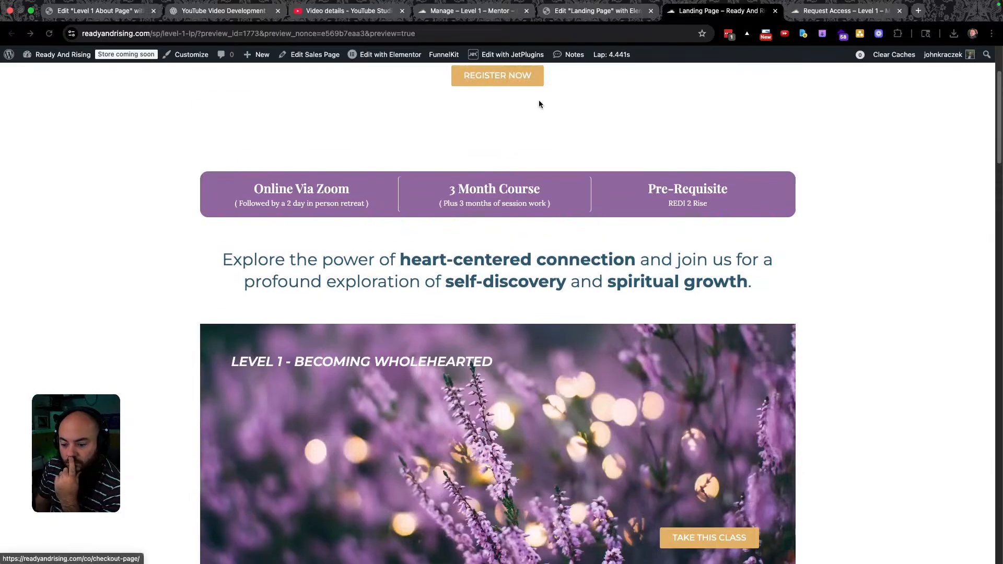
pyautogui.scroll(-2, 731, 463)
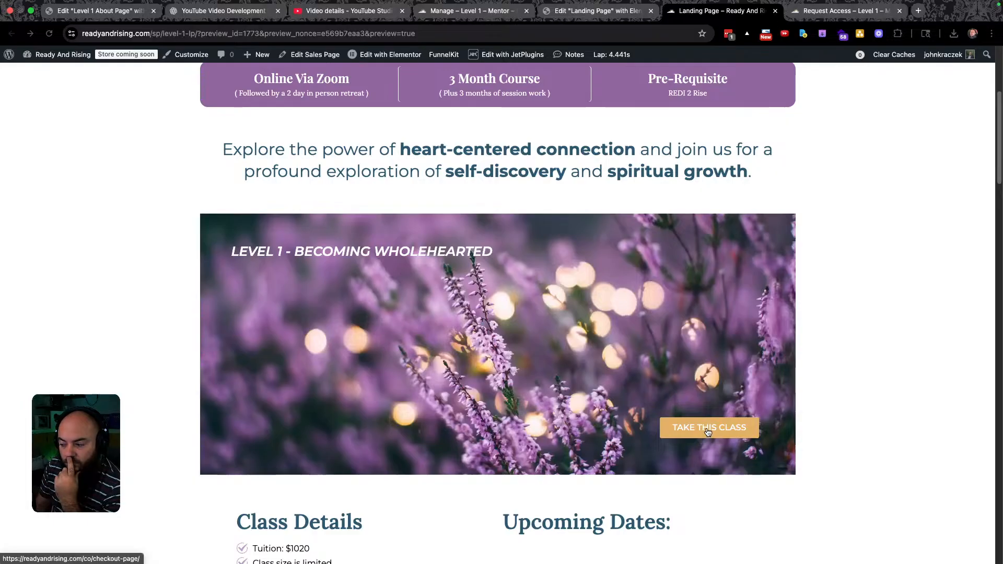
pyautogui.click(708, 431)
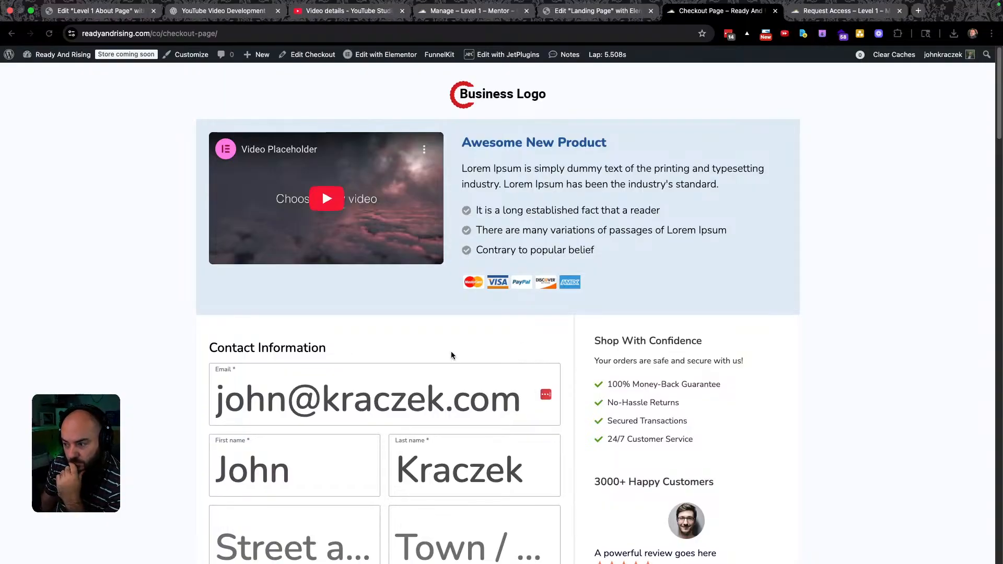
# Inspect the checkout Email input in DevTools, moving the DevTools window aside.
pyautogui.scroll(-2, 397, 318)
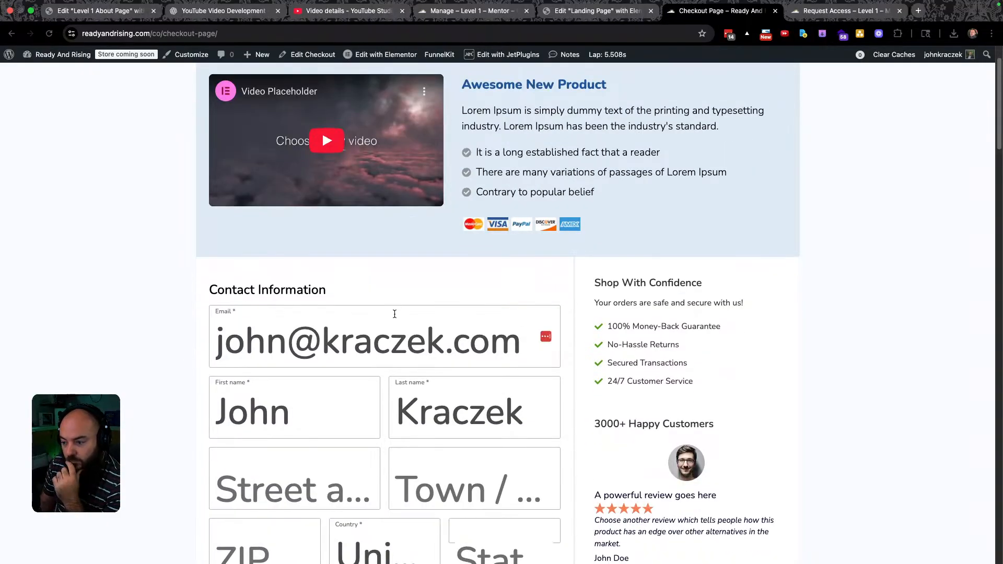
pyautogui.click(304, 314)
pyautogui.rightClick(288, 320)
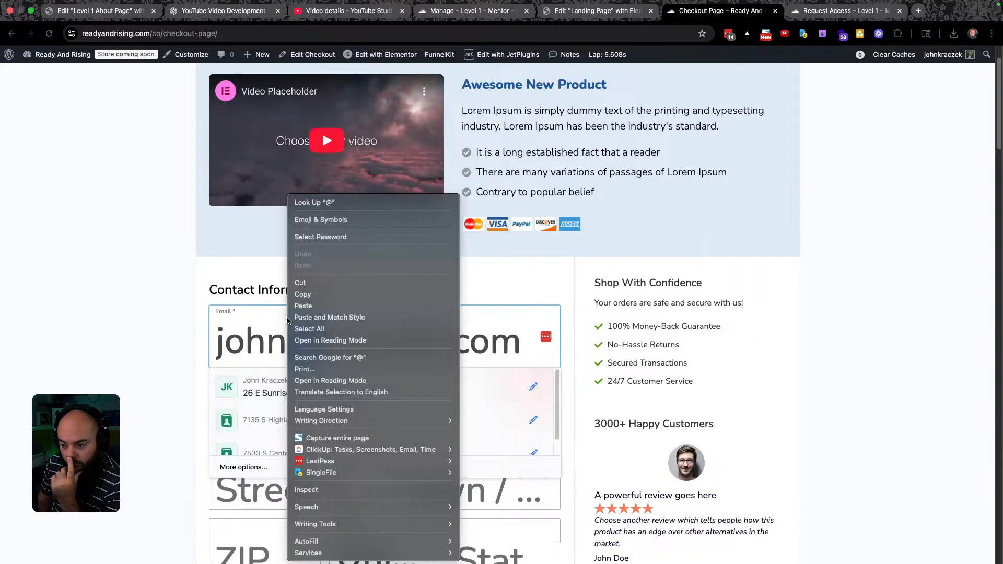
pyautogui.click(321, 496)
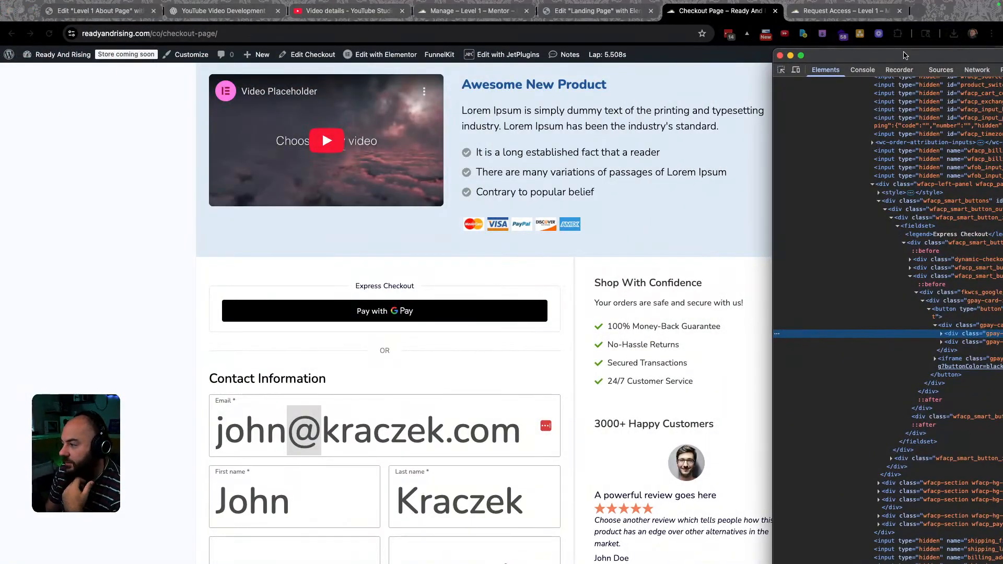
pyautogui.moveTo(898, 56); pyautogui.dragTo(1002, 56)
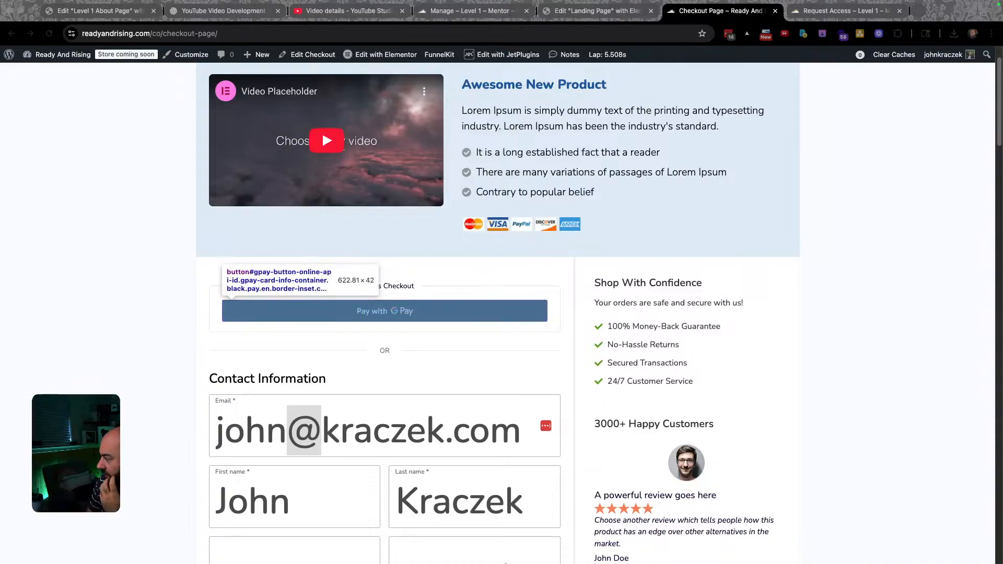
pyautogui.rightClick(354, 431)
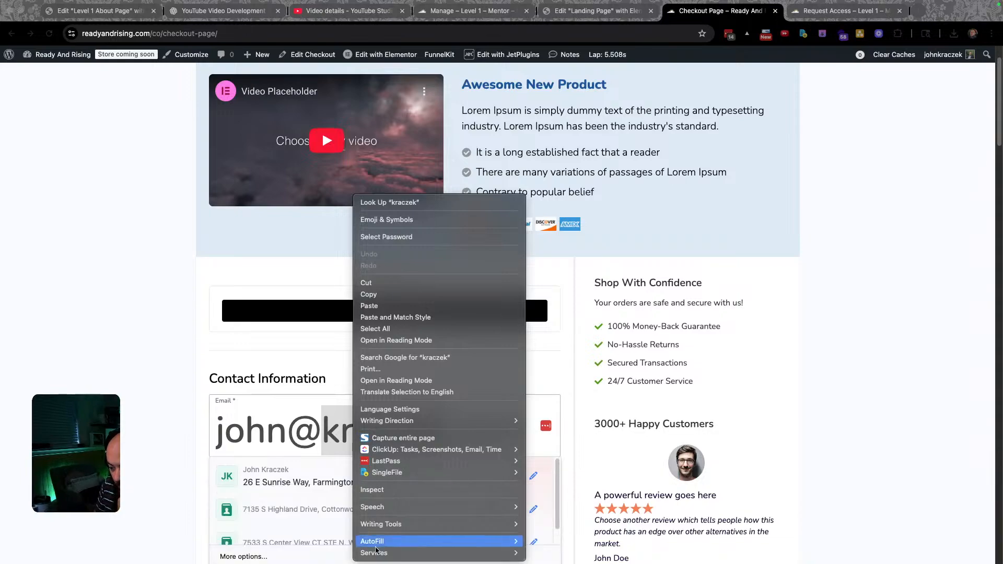
pyautogui.click(390, 490)
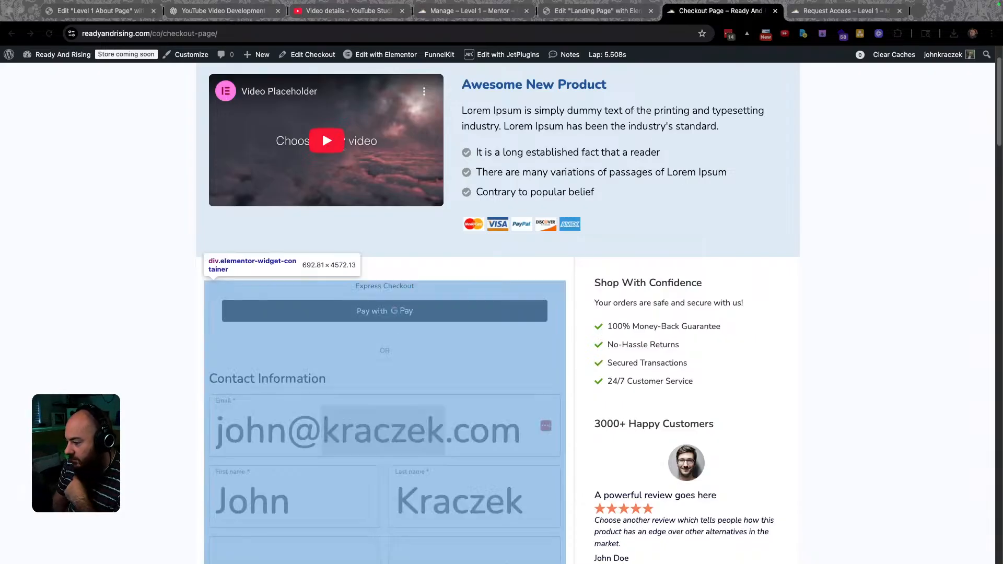
pyautogui.rightClick(485, 412)
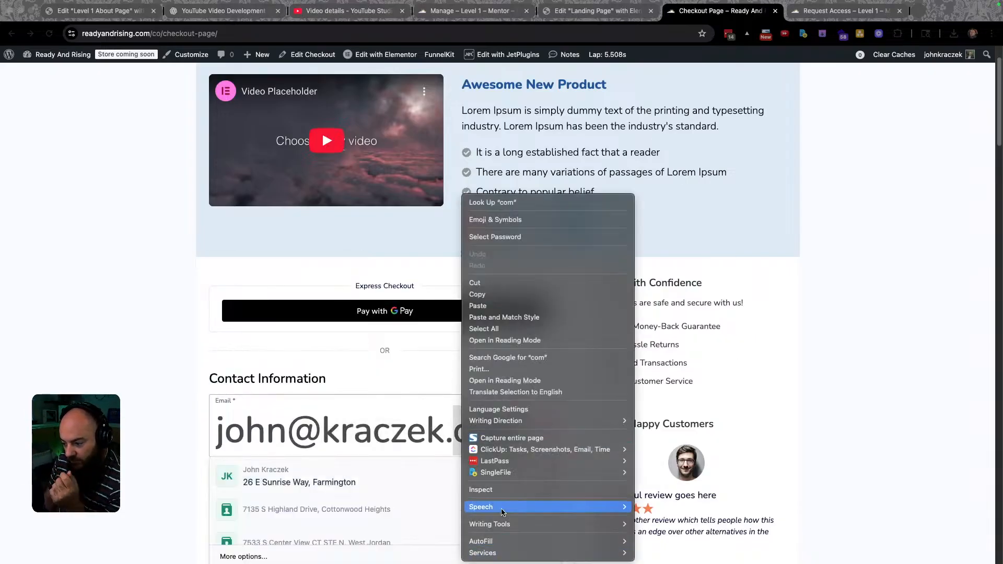
pyautogui.click(501, 488)
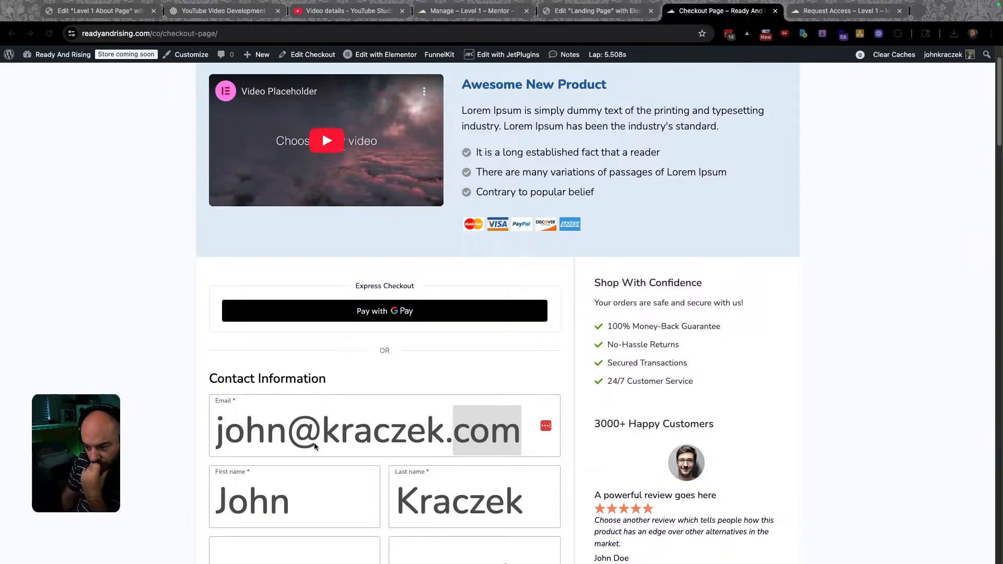
# Scroll the live checkout page and focus its oversized Email field.
pyautogui.scroll(1, 355, 423)
pyautogui.scroll(-4, 388, 421)
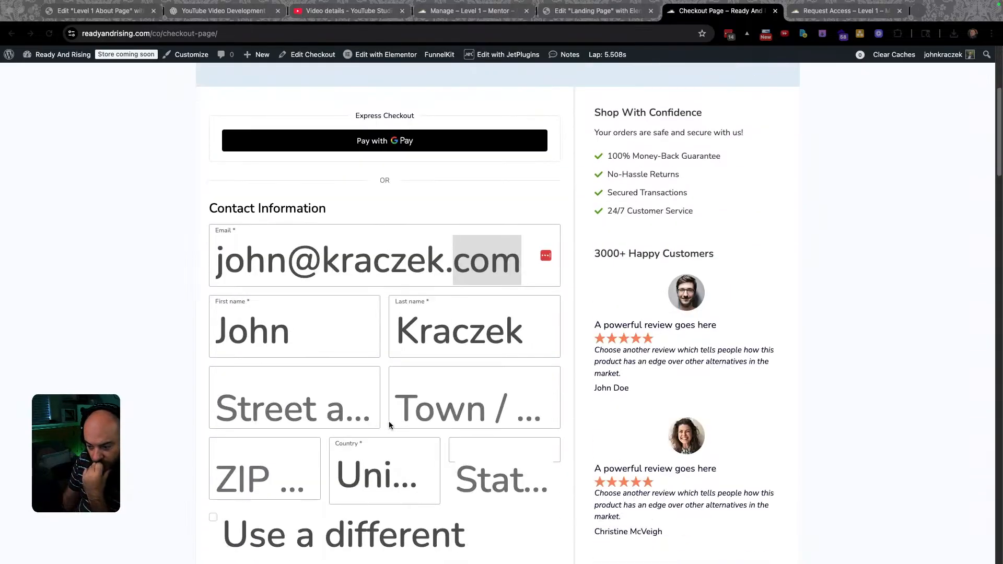
pyautogui.scroll(-3, 325, 380)
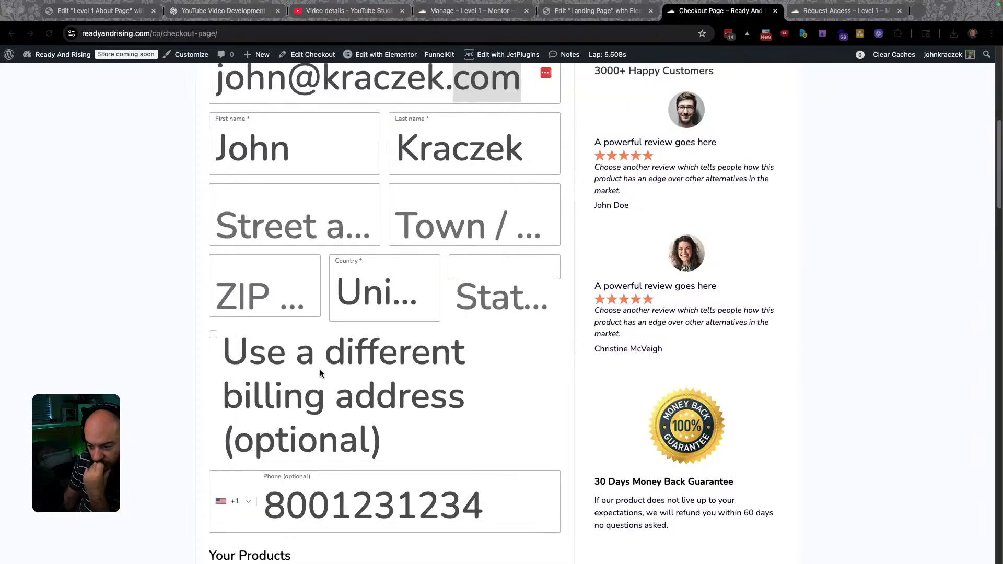
pyautogui.scroll(-5, 322, 337)
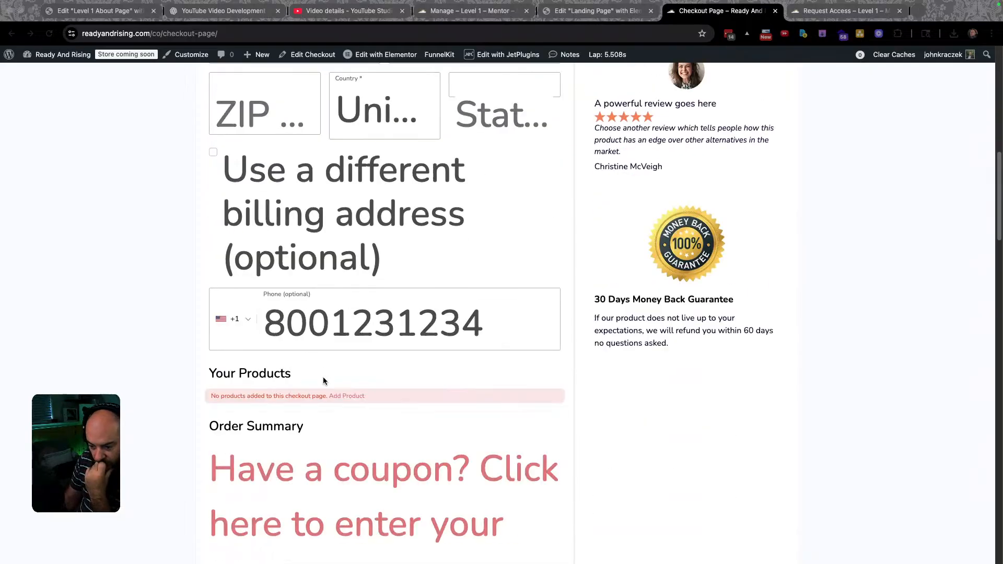
pyautogui.scroll(10, 321, 370)
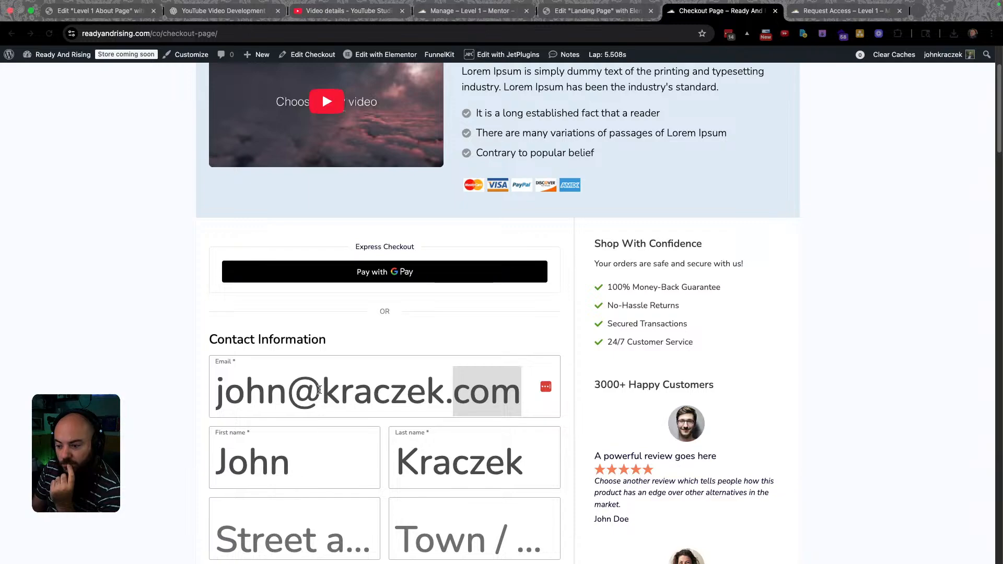
pyautogui.click(334, 392)
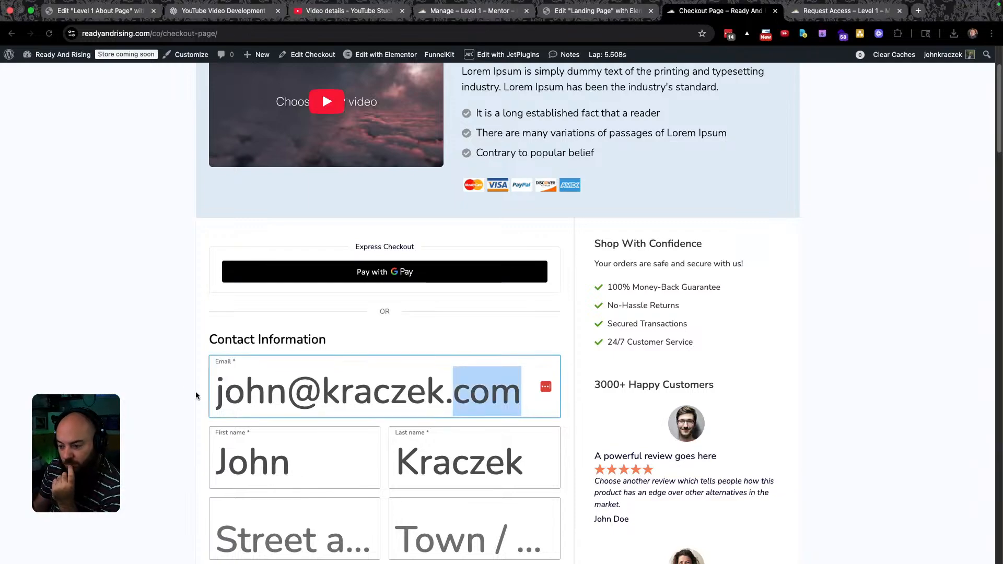
pyautogui.click(178, 394)
# In Visual CSS Editor, set the Billing email text Font Size to 20px and review changes.
pyautogui.moveTo(113, 73)
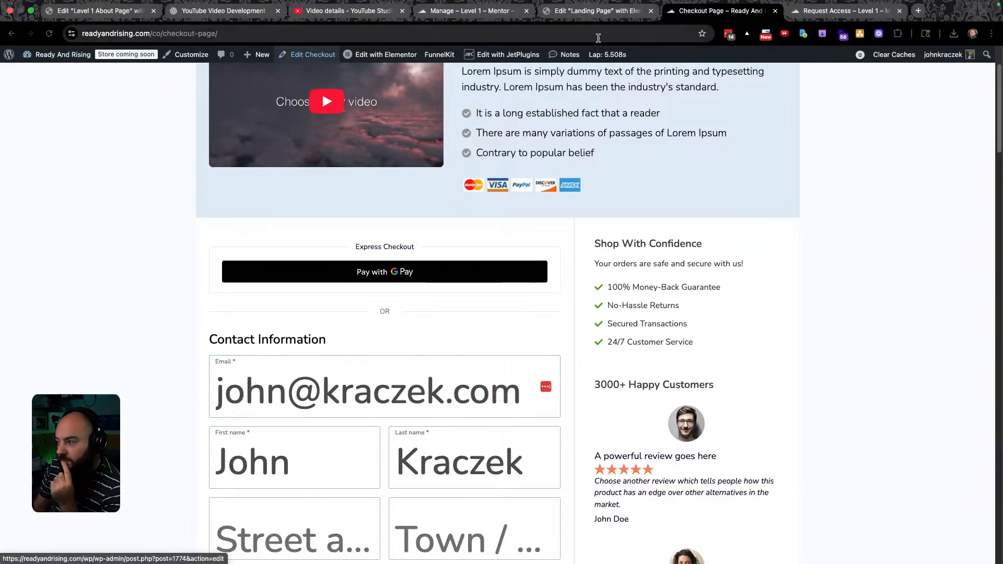
pyautogui.click(860, 34)
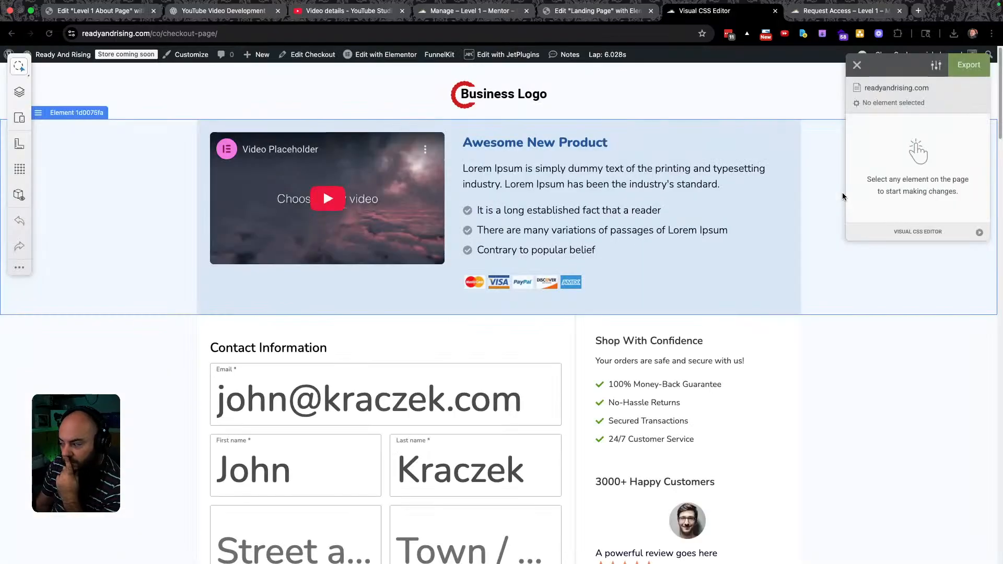
pyautogui.click(314, 403)
pyautogui.click(930, 128)
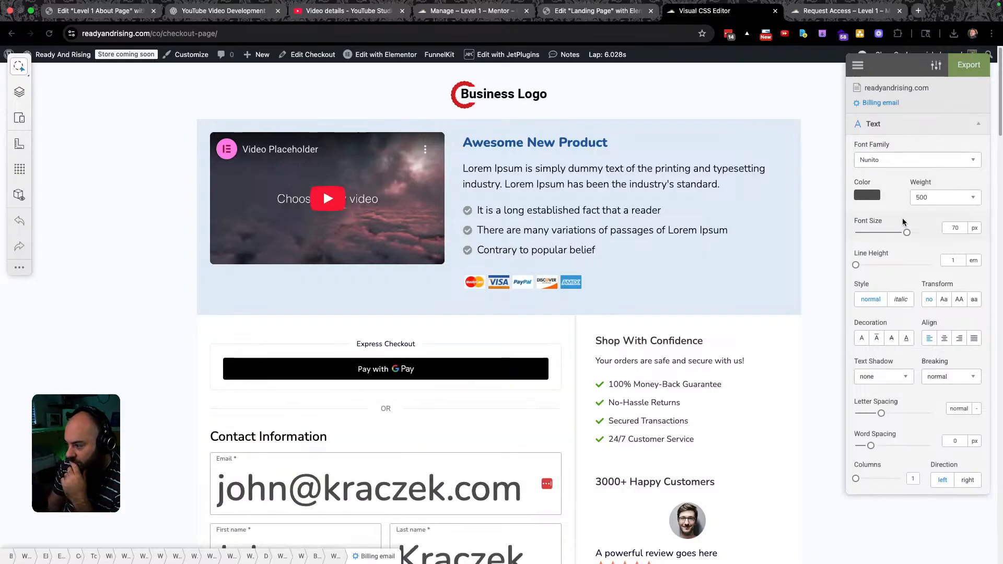
pyautogui.moveTo(906, 234); pyautogui.dragTo(865, 235)
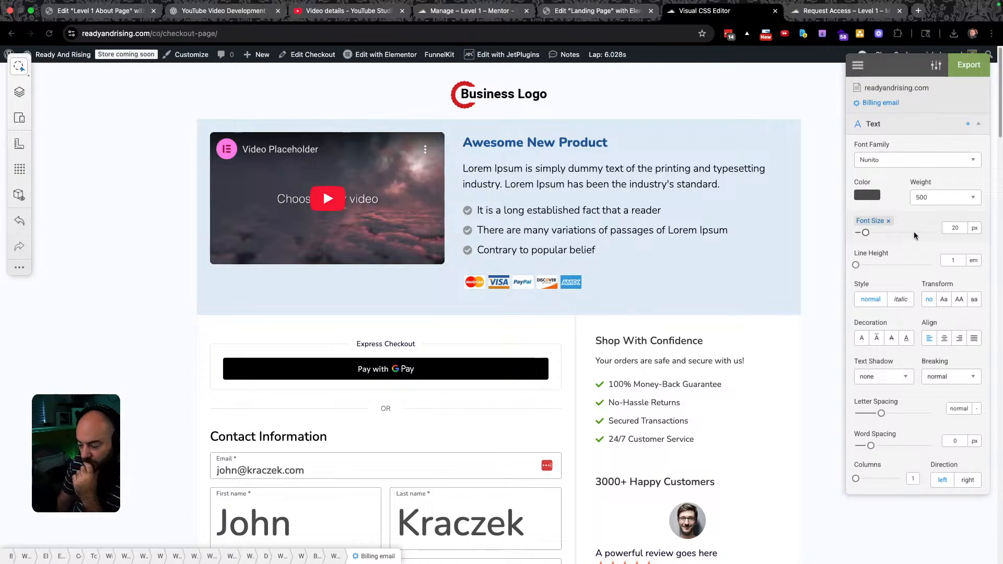
pyautogui.click(929, 159)
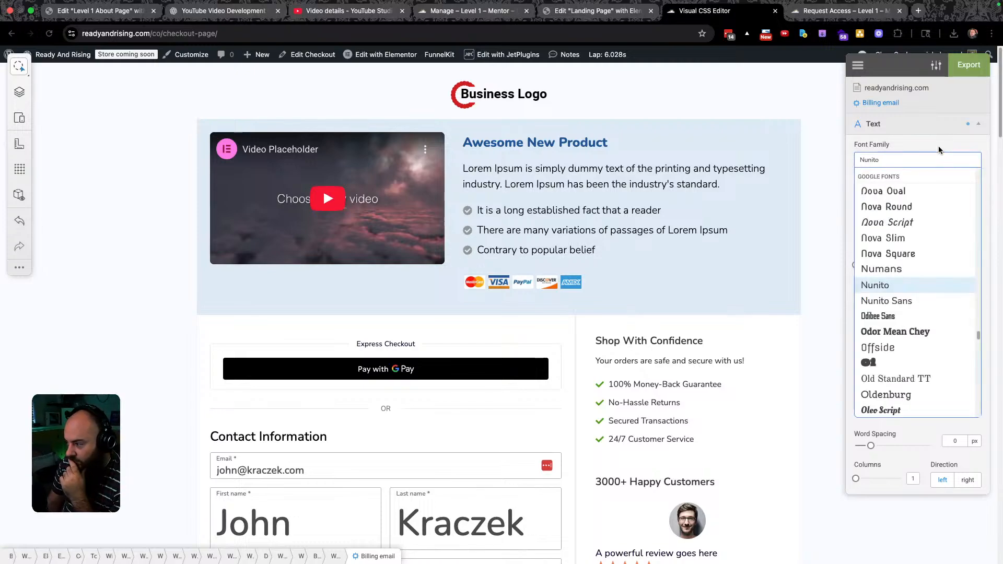
pyautogui.click(939, 146)
pyautogui.scroll(-1, 657, 344)
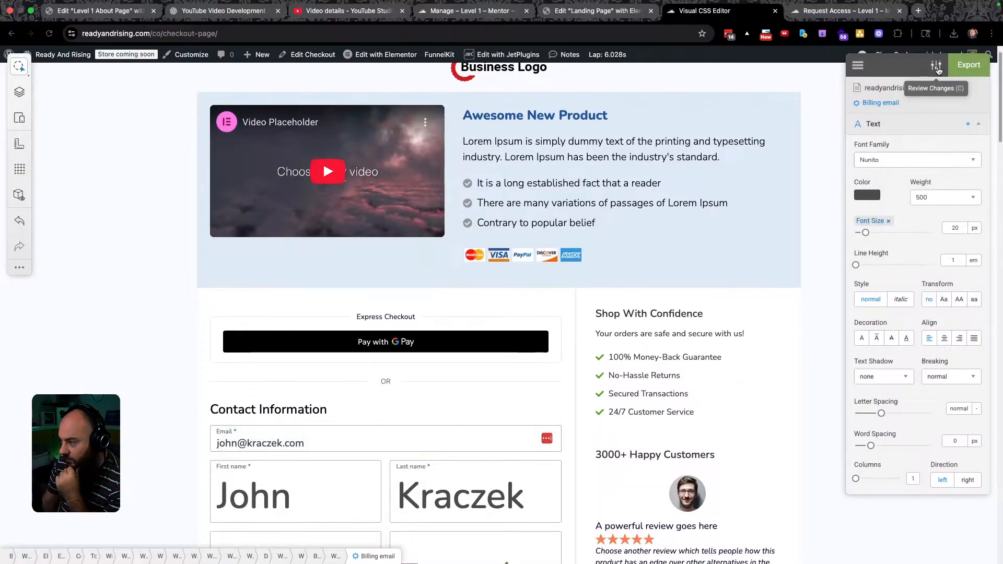
pyautogui.click(936, 66)
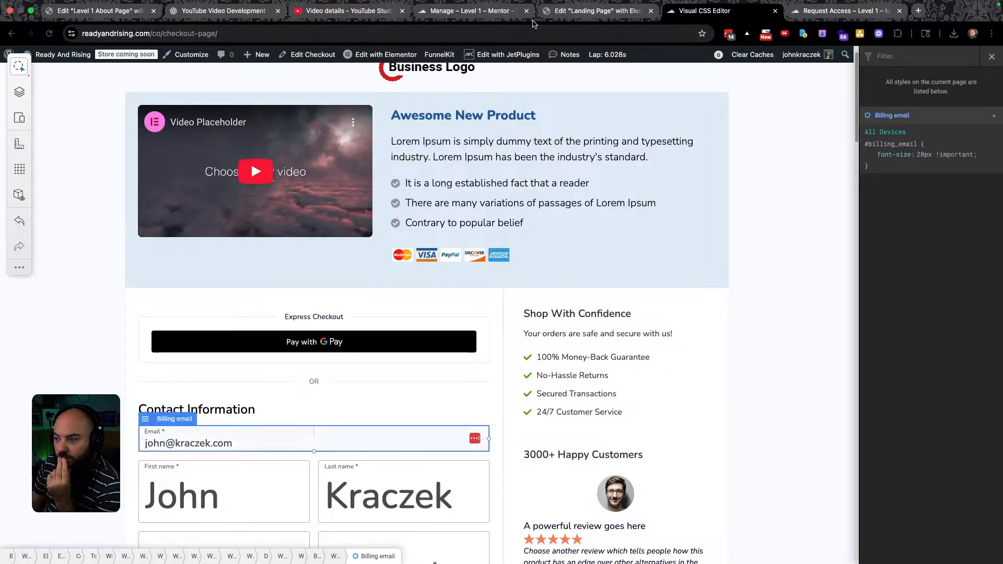
# Close the Visual CSS Editor and leave without saving the CSS changes.
pyautogui.click(578, 14)
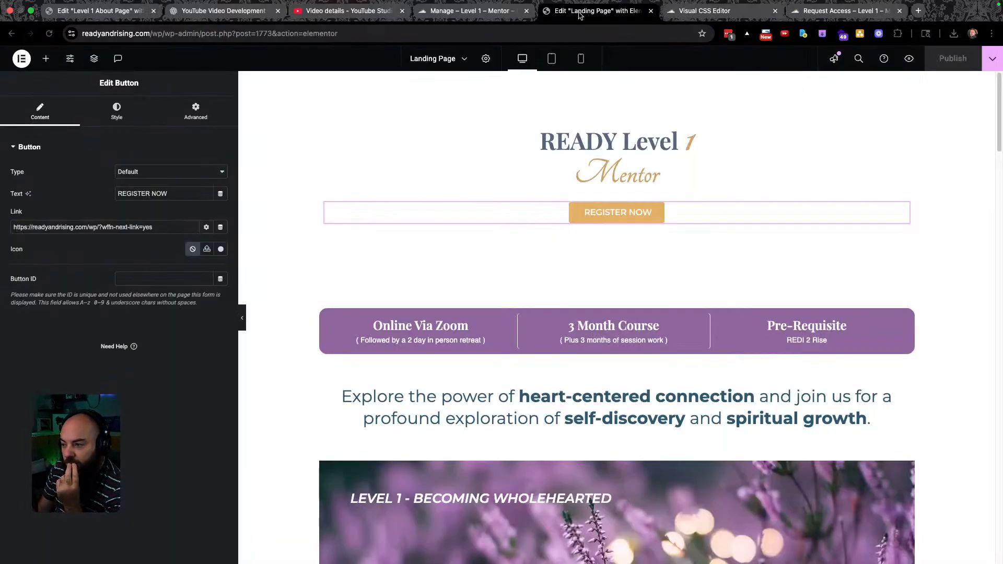
pyautogui.click(704, 12)
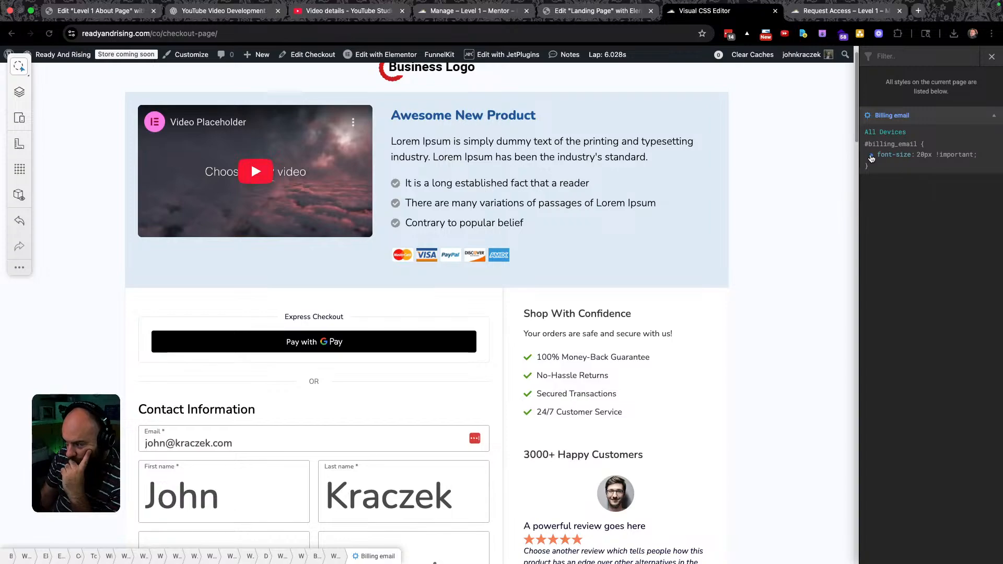
pyautogui.scroll(-10, 350, 454)
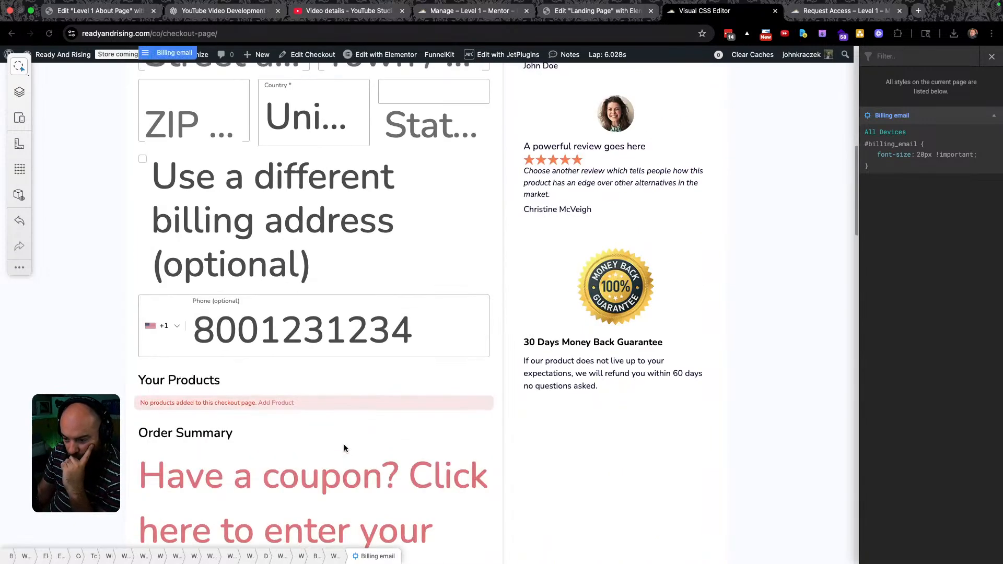
pyautogui.scroll(-4, 343, 444)
pyautogui.scroll(-4, 343, 444)
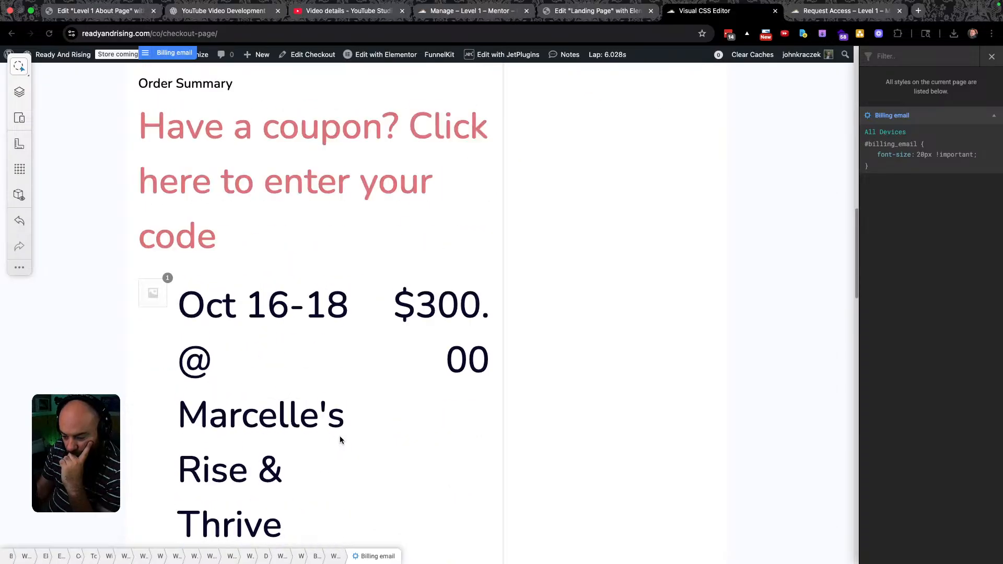
pyautogui.scroll(20, 341, 441)
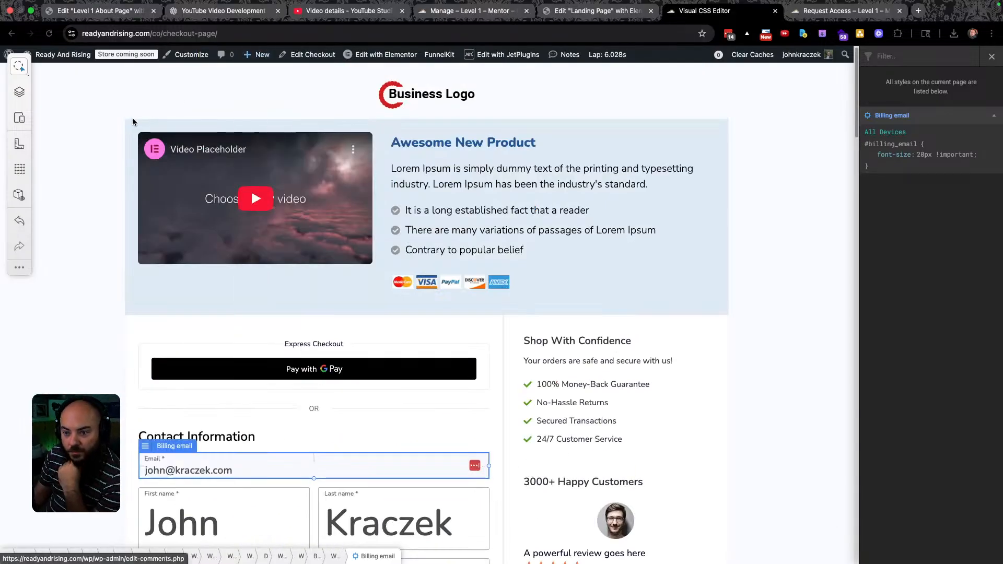
pyautogui.moveTo(63, 68)
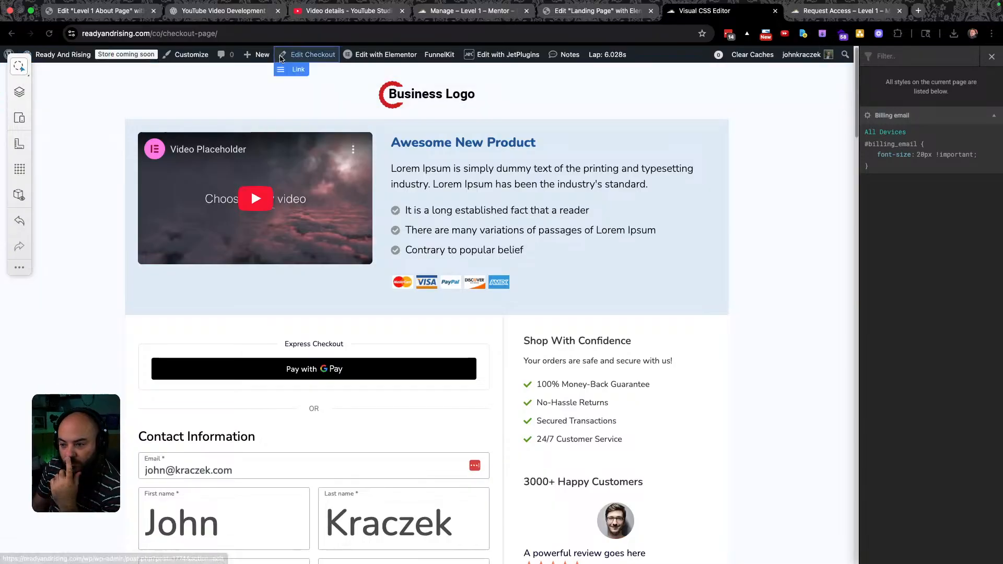
pyautogui.click(159, 112)
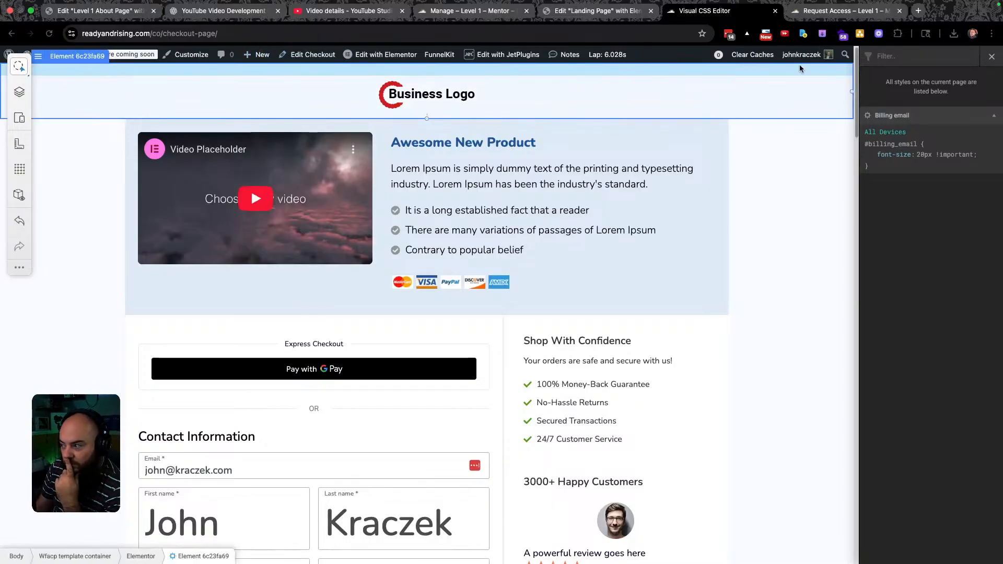
pyautogui.click(991, 57)
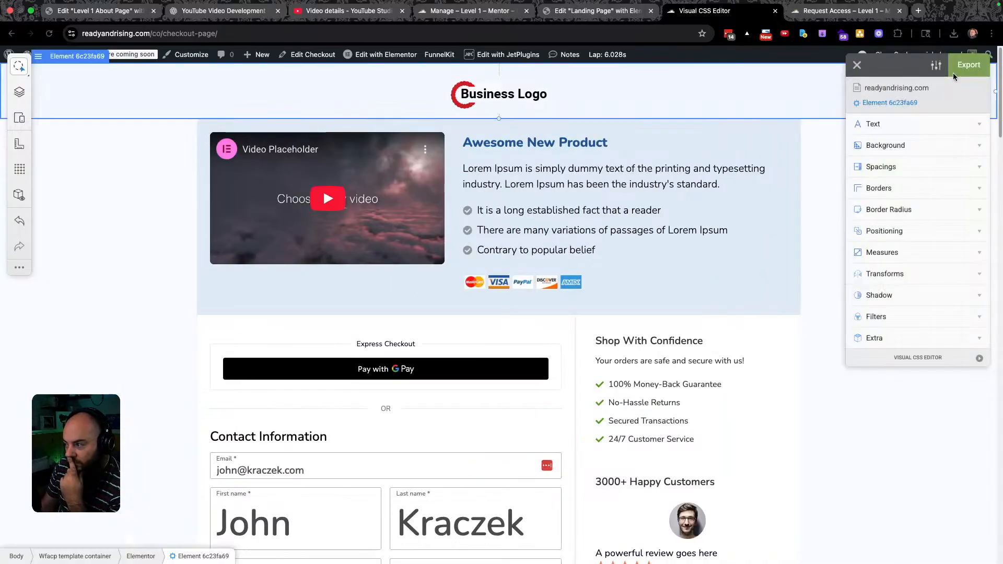
pyautogui.click(858, 66)
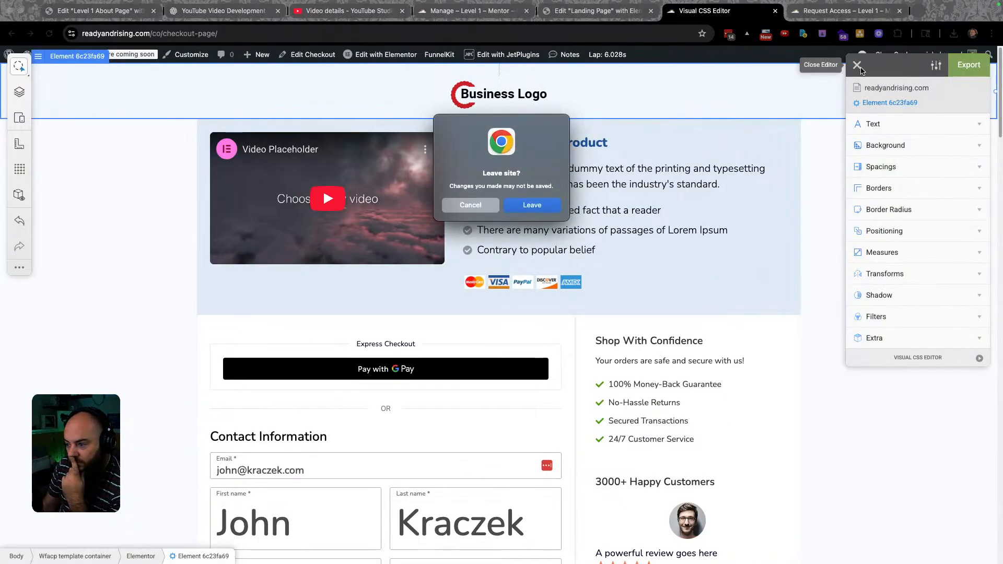
pyautogui.click(533, 205)
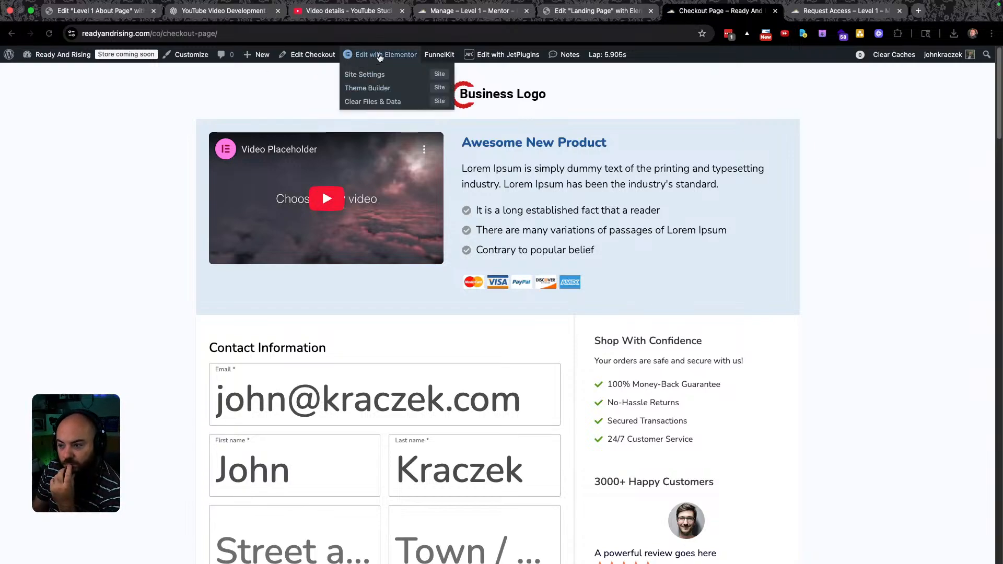
# Return to the Checkout Page tab and launch it in Elementor via Edit with Elementor.
pyautogui.click(600, 12)
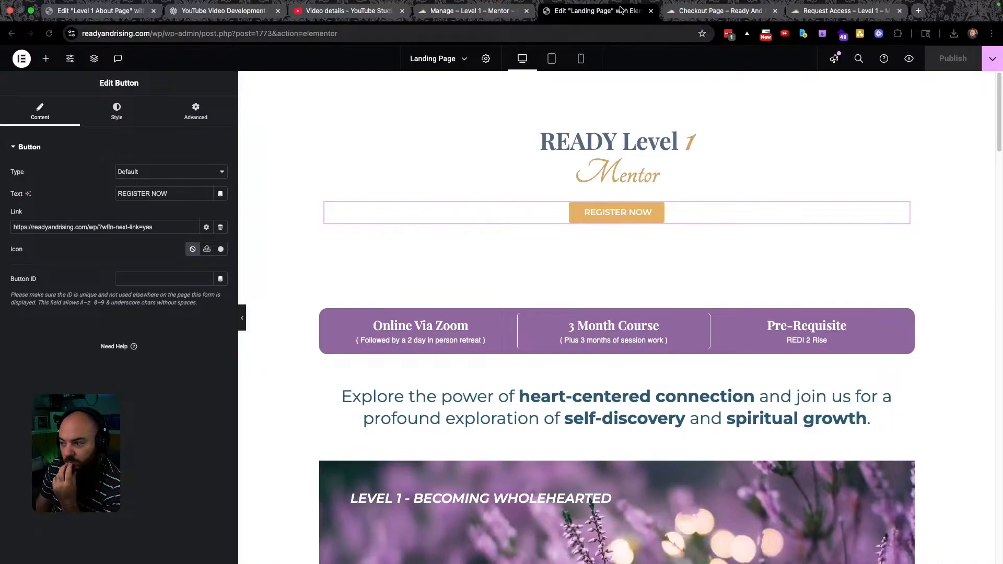
pyautogui.click(700, 10)
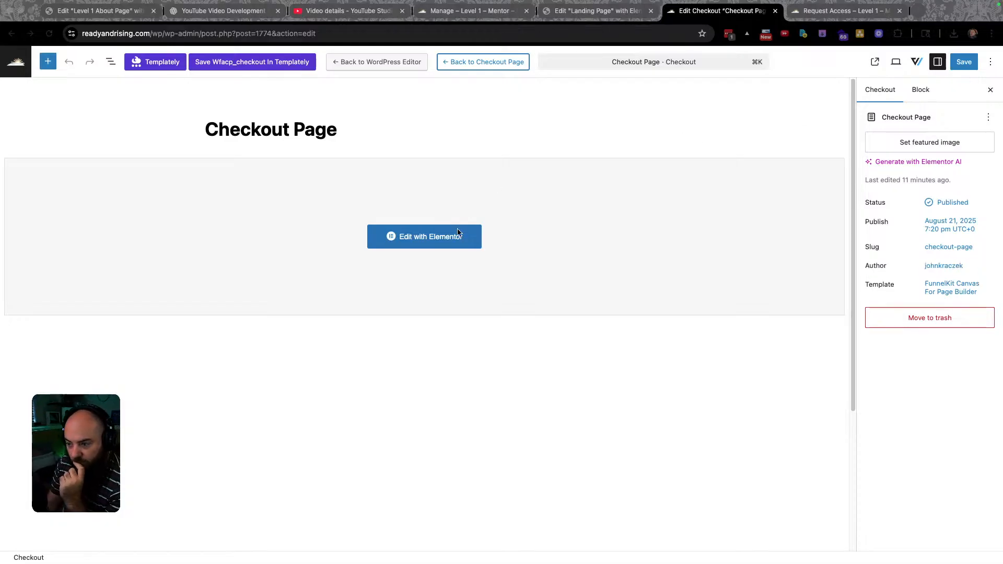
pyautogui.click(437, 242)
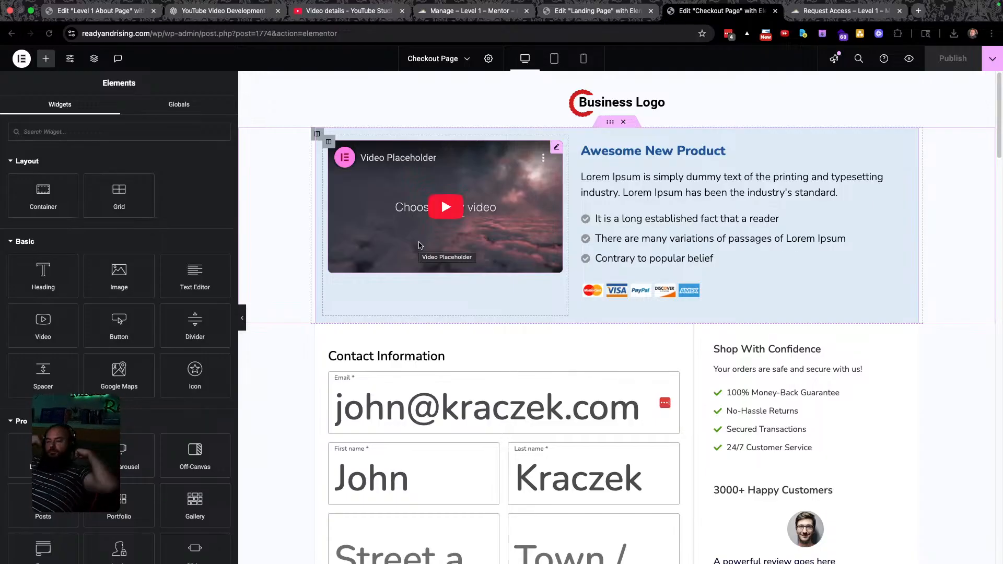
# Select the checkout form widget, undoing an accidental move, and open its Style > Fields settings.
pyautogui.click(445, 416)
pyautogui.moveTo(472, 370); pyautogui.dragTo(449, 359)
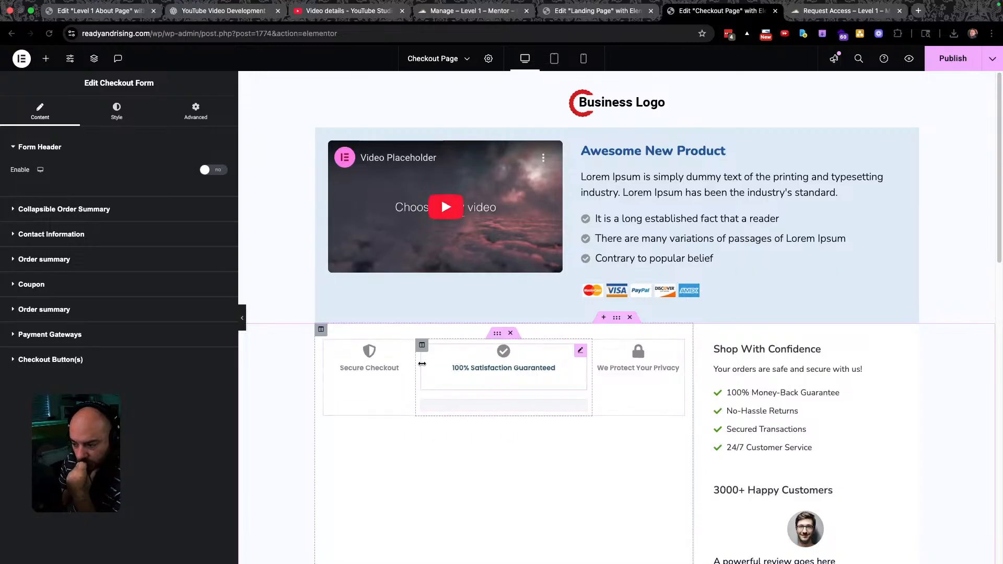
pyautogui.press('super+z')
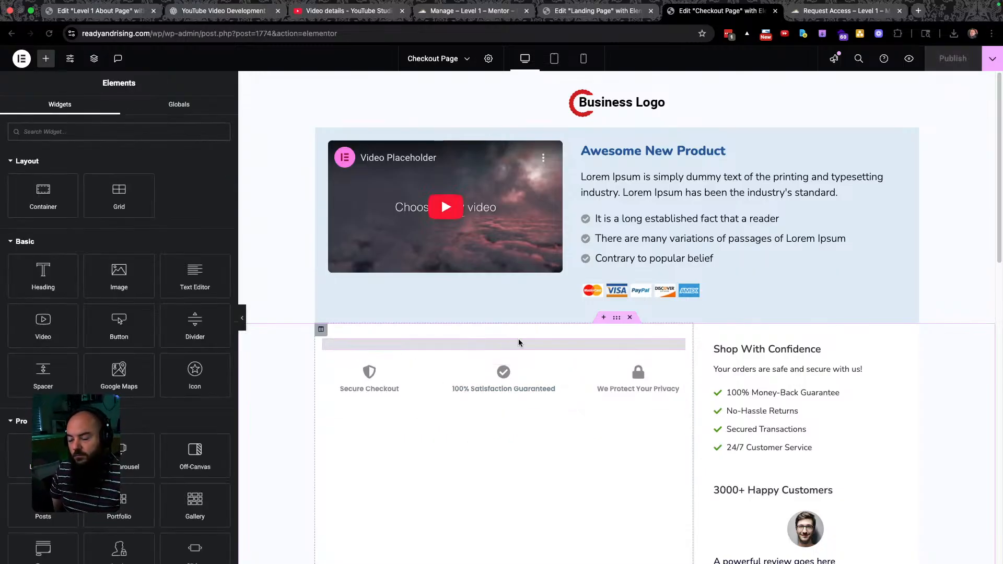
pyautogui.click(677, 346)
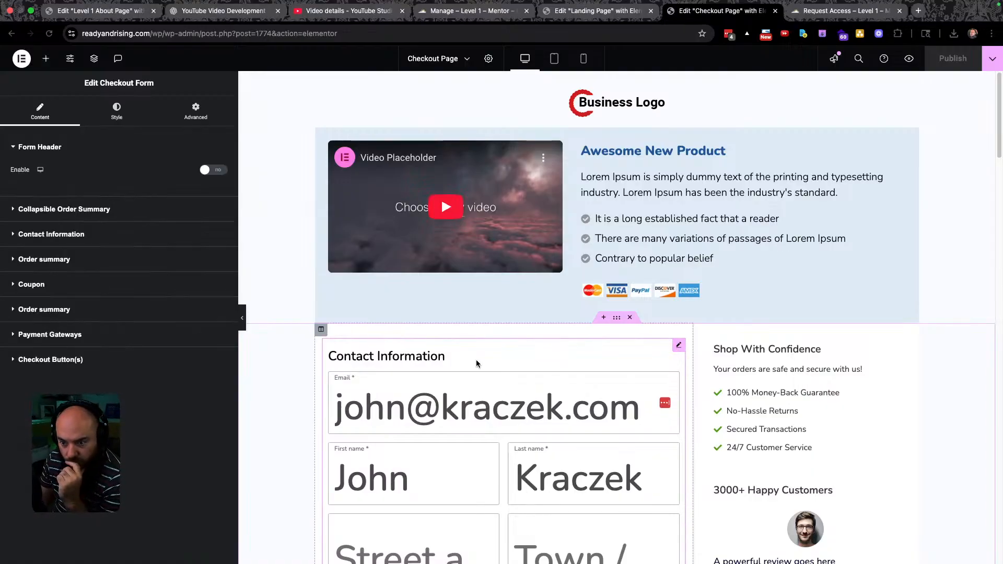
pyautogui.click(117, 110)
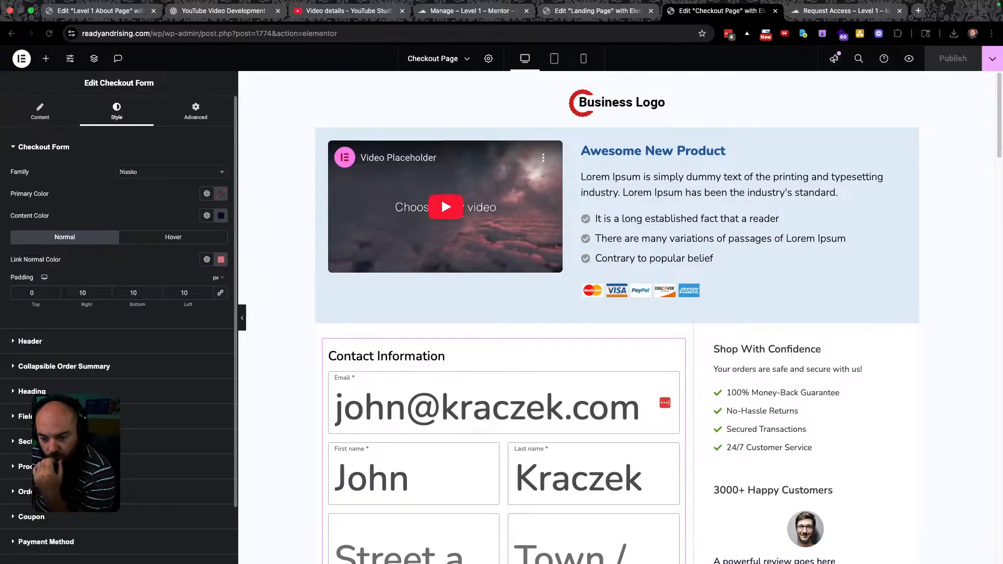
pyautogui.click(25, 416)
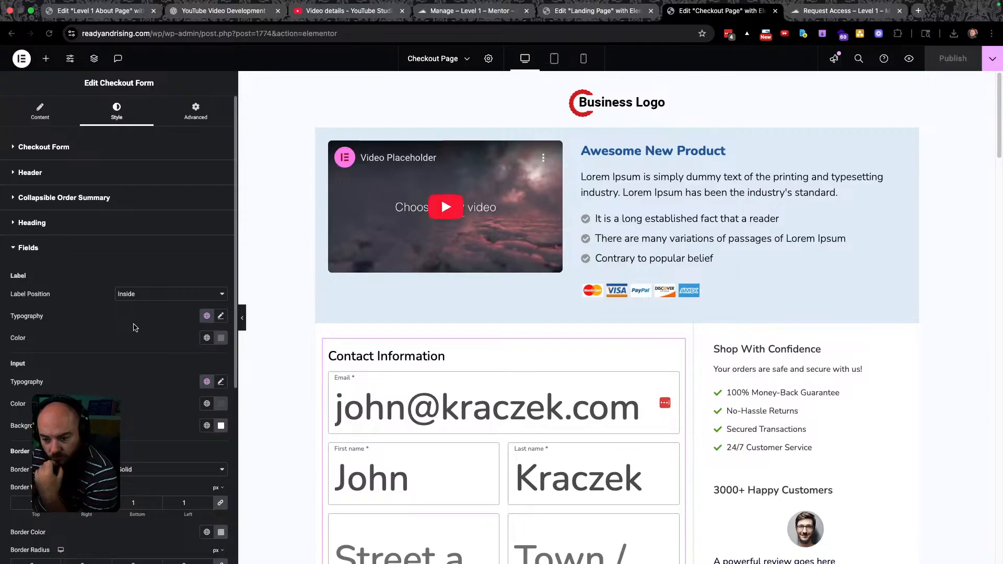
pyautogui.scroll(-1, 135, 328)
# Shrink the field label size from 70 to about 21, keeping labels inside the fields.
pyautogui.click(221, 297)
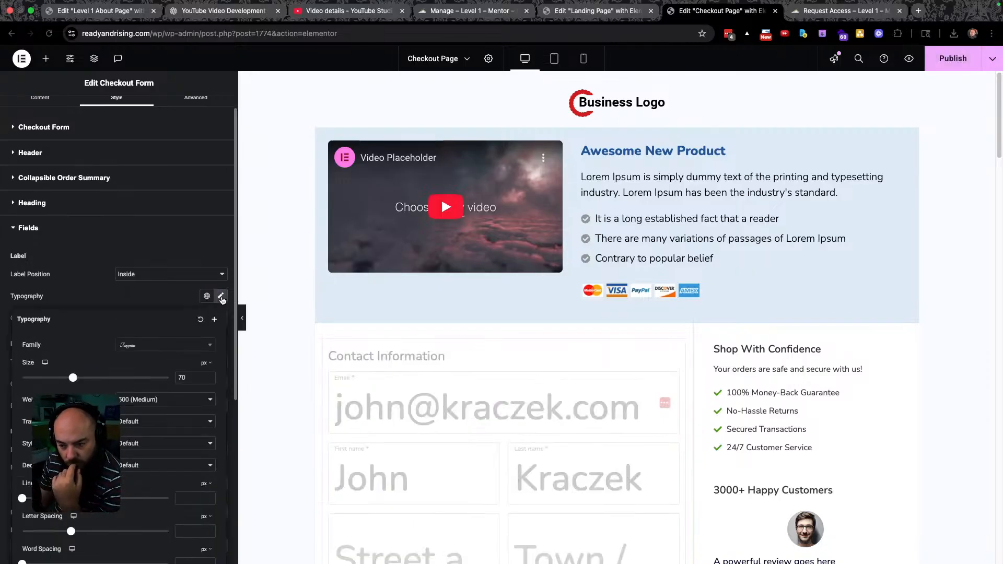
pyautogui.click(221, 297)
pyautogui.click(222, 297)
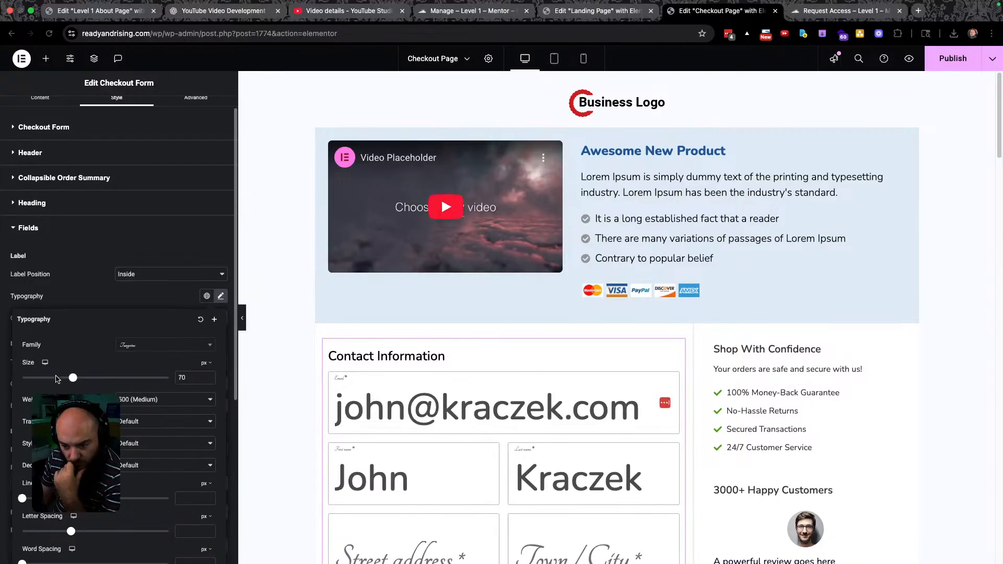
pyautogui.moveTo(73, 380); pyautogui.dragTo(37, 379)
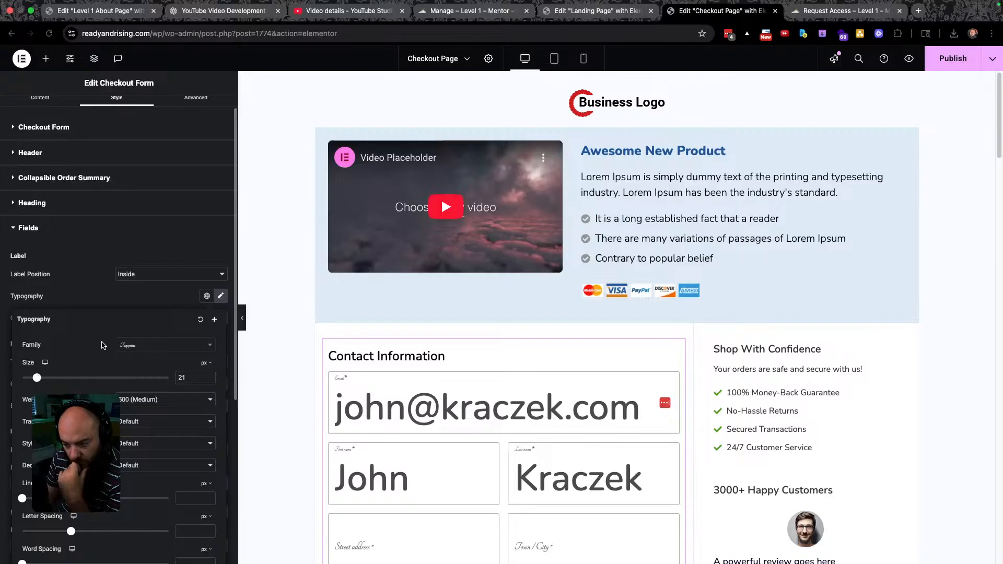
pyautogui.click(157, 274)
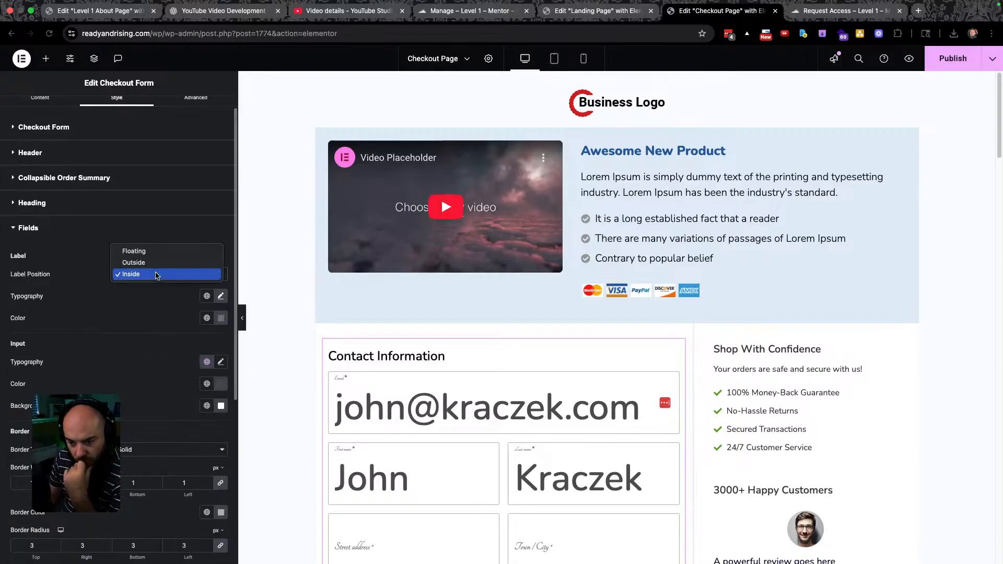
pyautogui.click(156, 275)
# Apply the global Montserrat font to the field labels and set their size to 20.
pyautogui.click(220, 296)
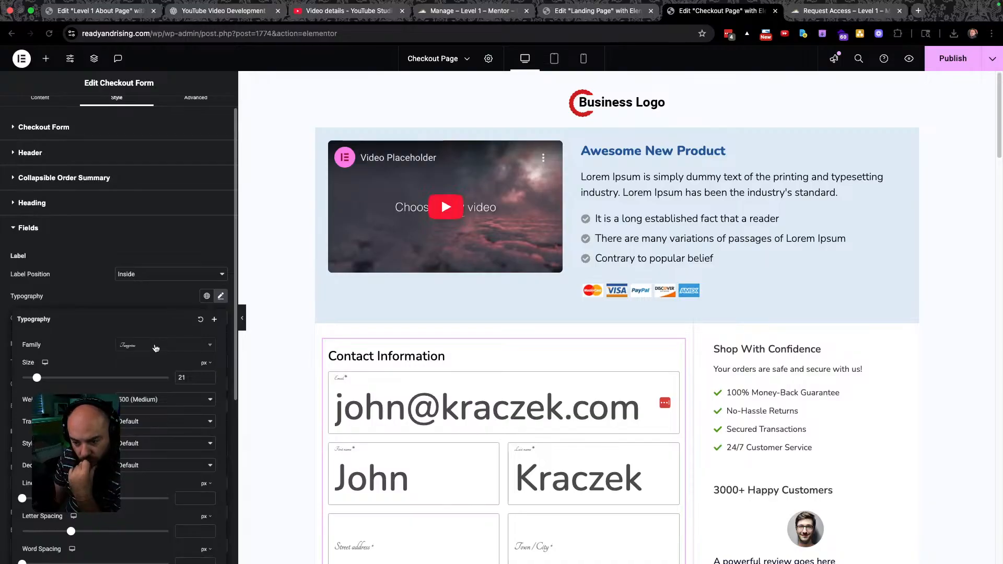
pyautogui.click(202, 296)
pyautogui.click(206, 296)
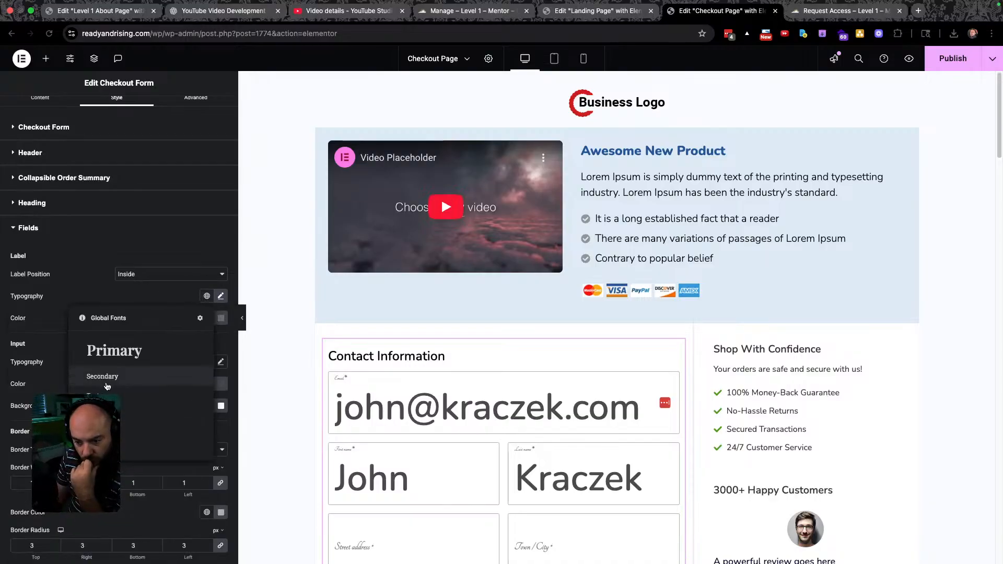
pyautogui.click(97, 395)
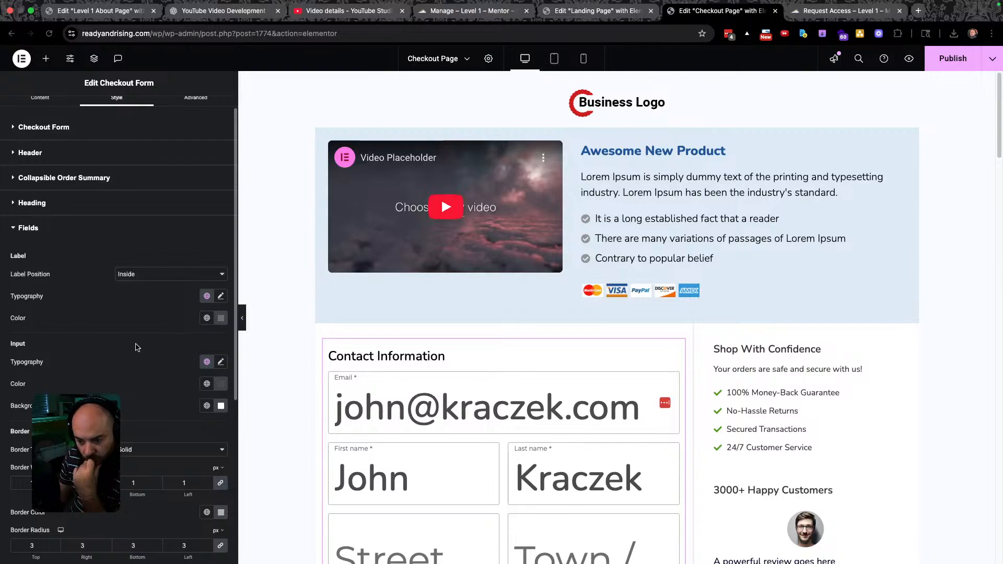
pyautogui.click(221, 296)
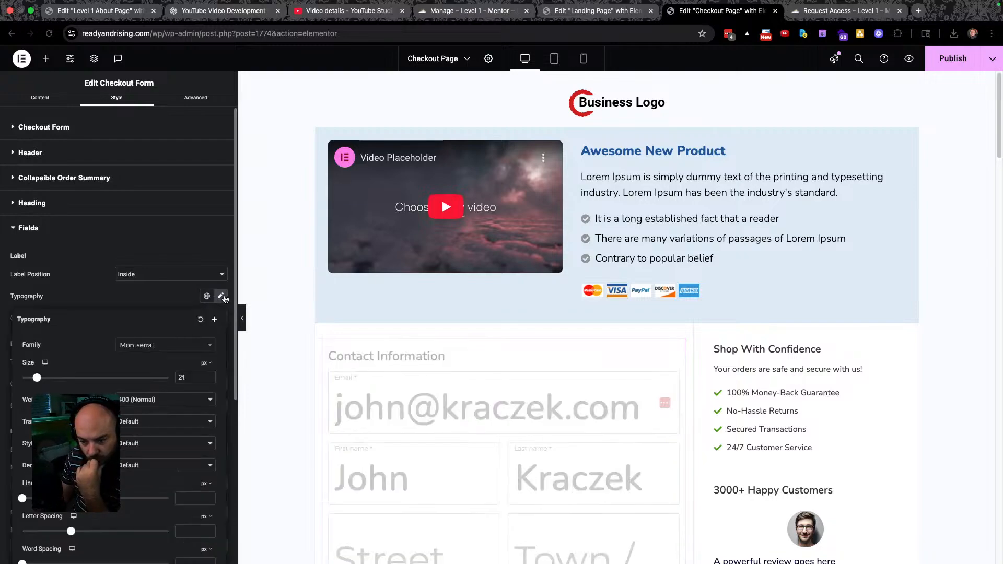
pyautogui.moveTo(37, 378); pyautogui.dragTo(36, 378)
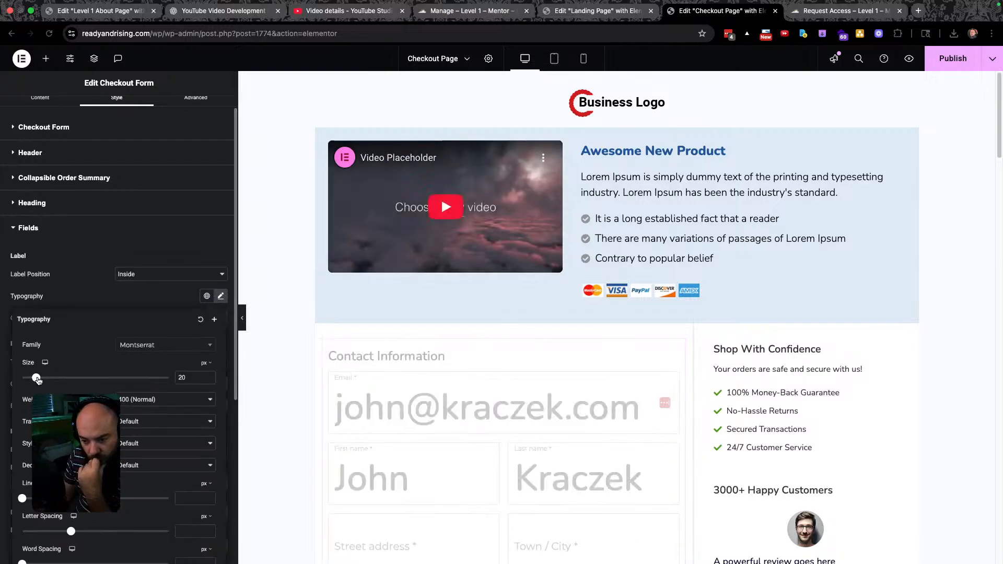
pyautogui.click(109, 302)
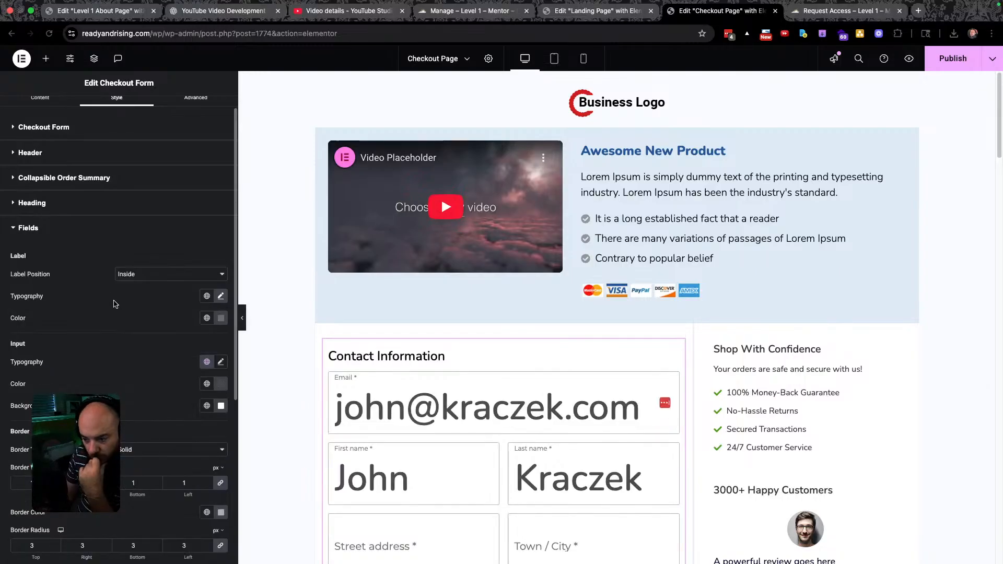
pyautogui.scroll(-1, 115, 304)
pyautogui.click(36, 192)
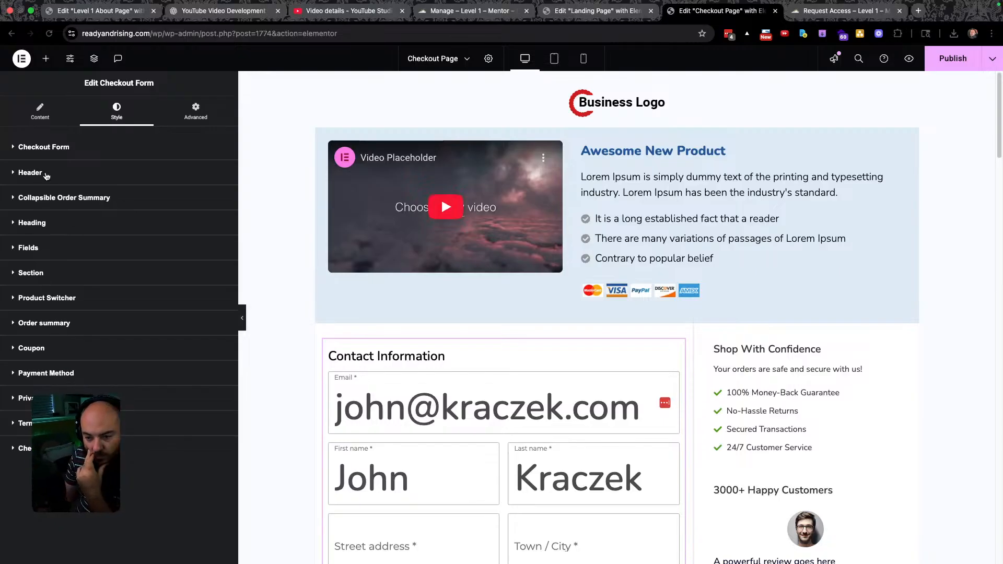
# Leave the form font as Nunito, then review Contact Information, Coupon, Order summary, Payment Gateways and Checkout Button content settings.
pyautogui.click(55, 148)
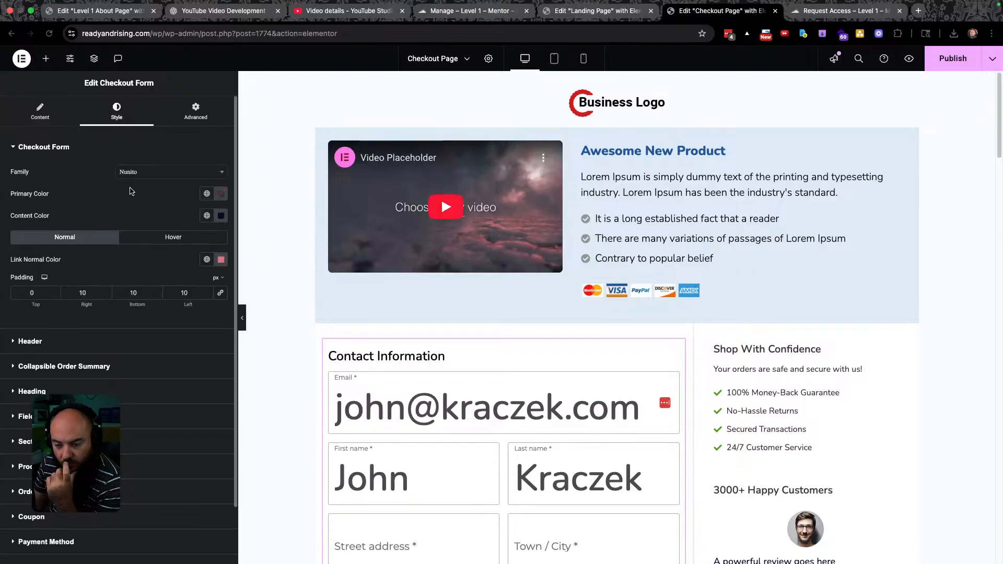
pyautogui.click(181, 177)
pyautogui.click(181, 177)
pyautogui.click(38, 110)
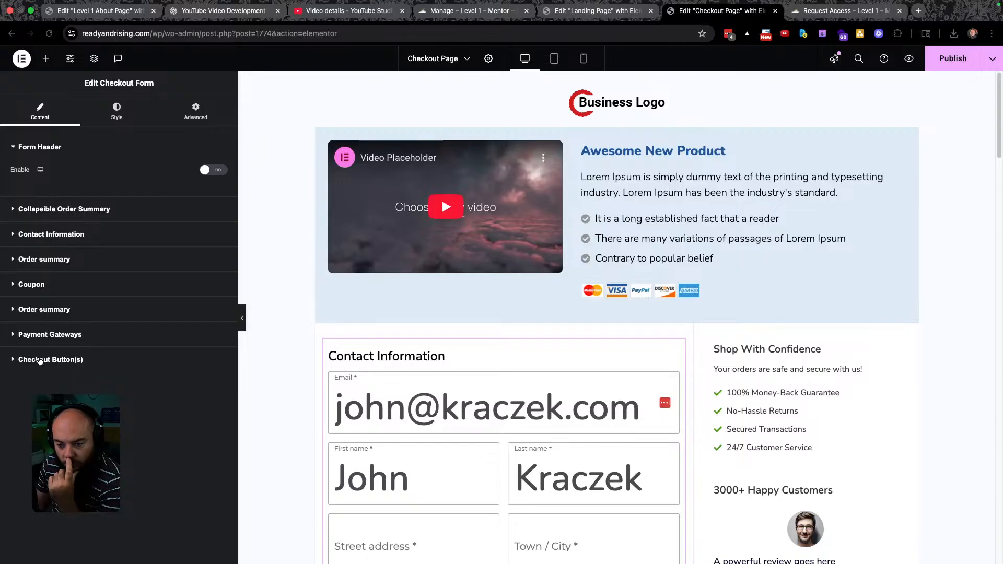
pyautogui.click(60, 234)
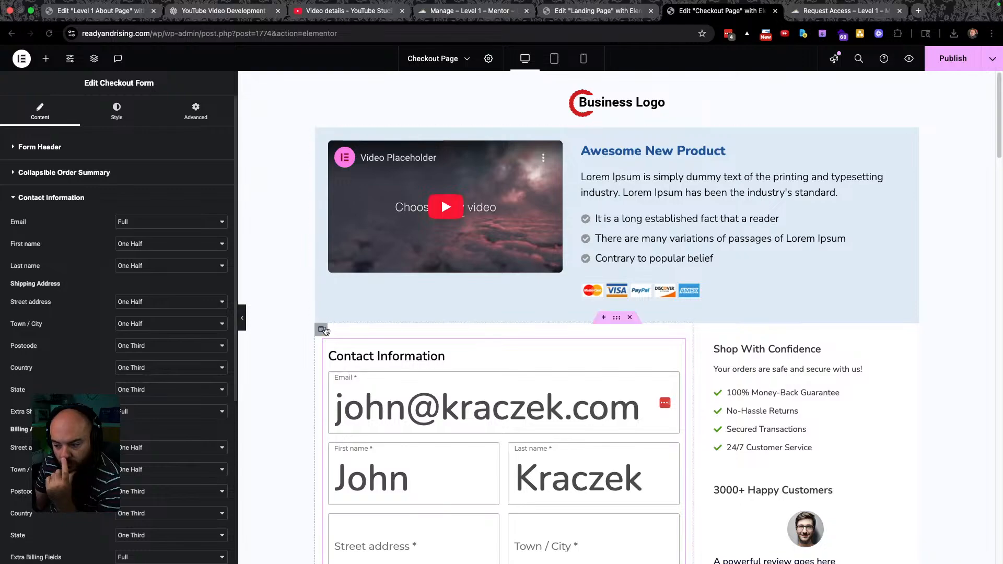
pyautogui.scroll(-3, 320, 336)
pyautogui.scroll(-3, 92, 334)
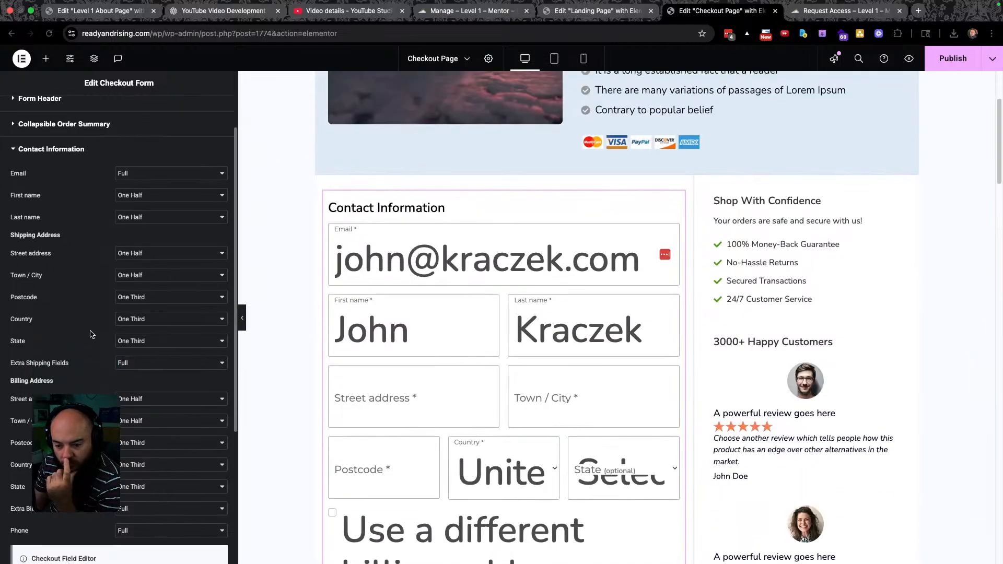
pyautogui.scroll(-4, 92, 335)
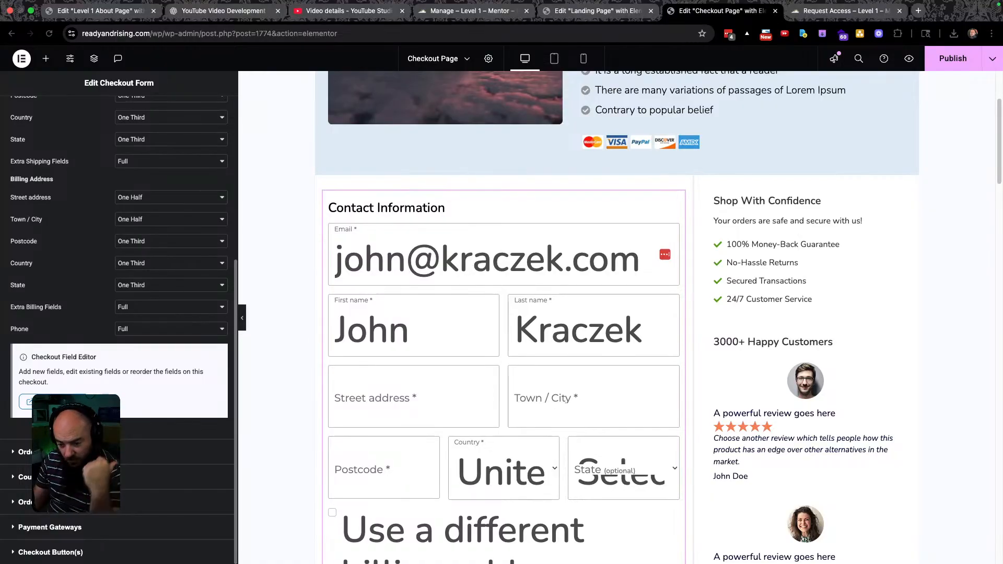
pyautogui.click(25, 452)
pyautogui.click(49, 370)
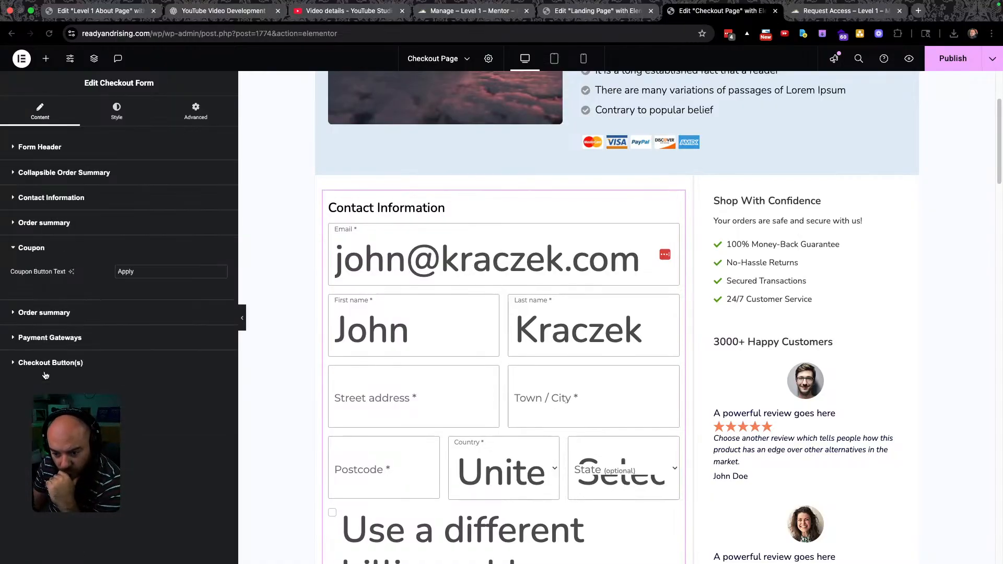
pyautogui.click(70, 312)
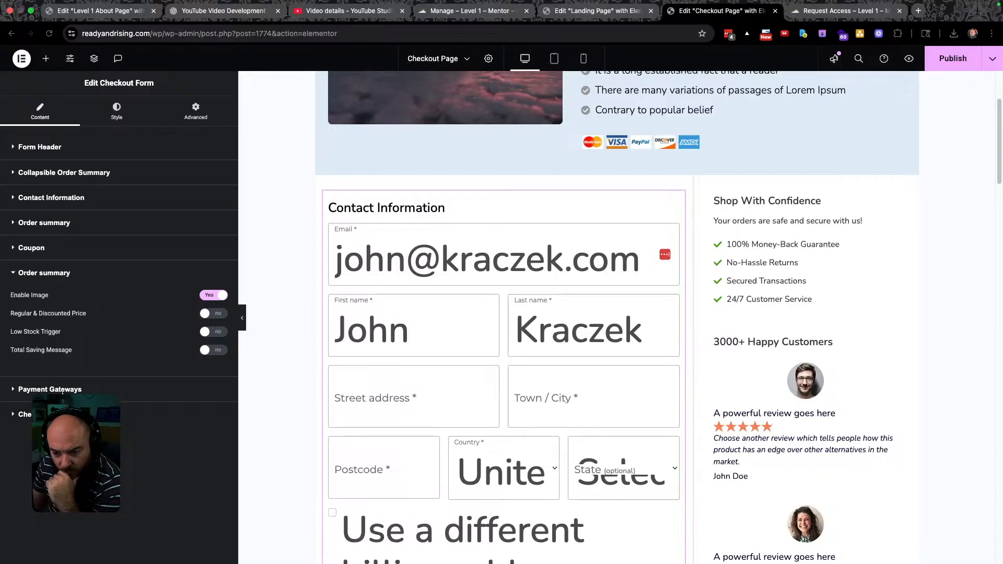
pyautogui.click(50, 389)
pyautogui.click(130, 465)
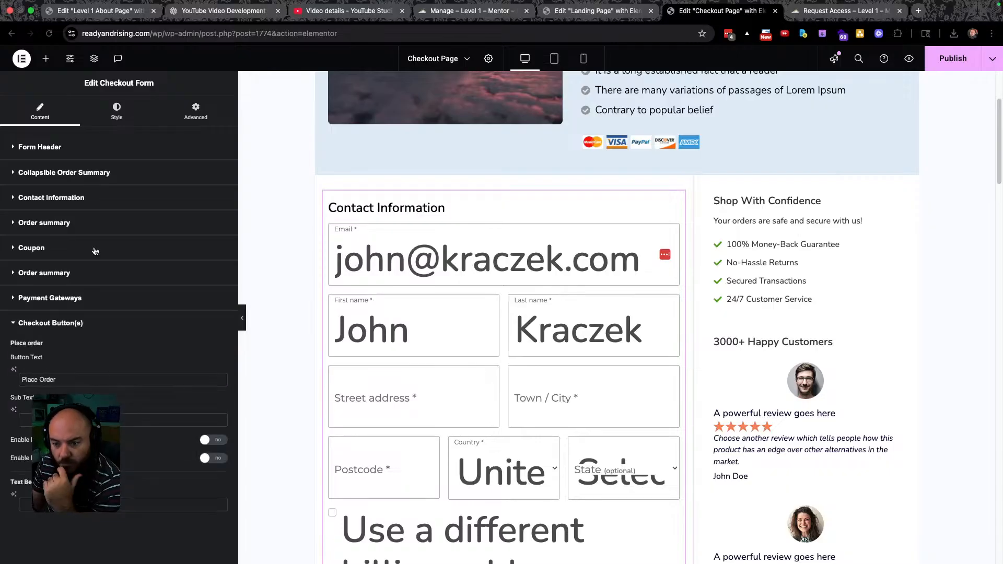
# Review the Header, Order summary and Heading style sections, ending with Fields expanded.
pyautogui.click(115, 107)
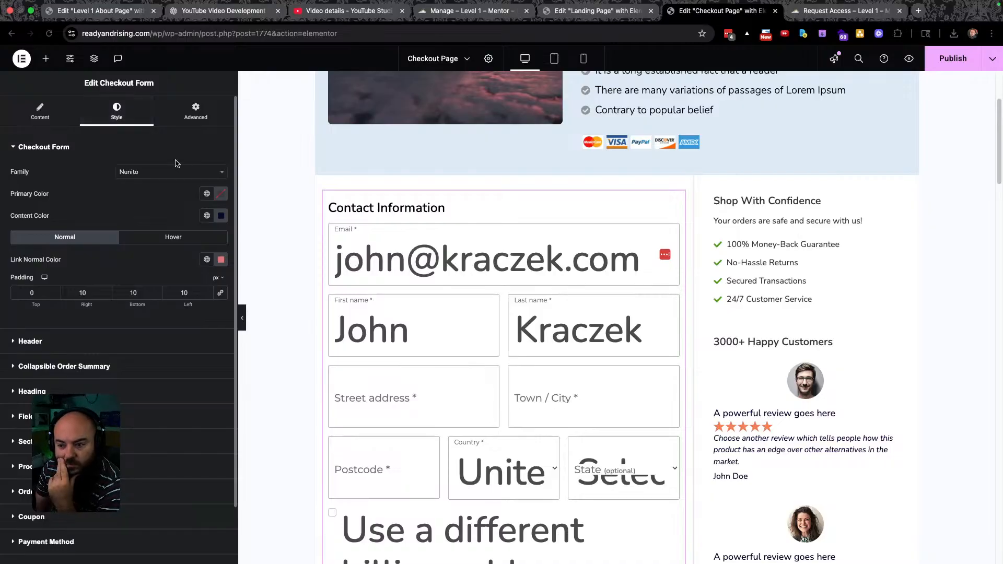
pyautogui.scroll(-1, 96, 240)
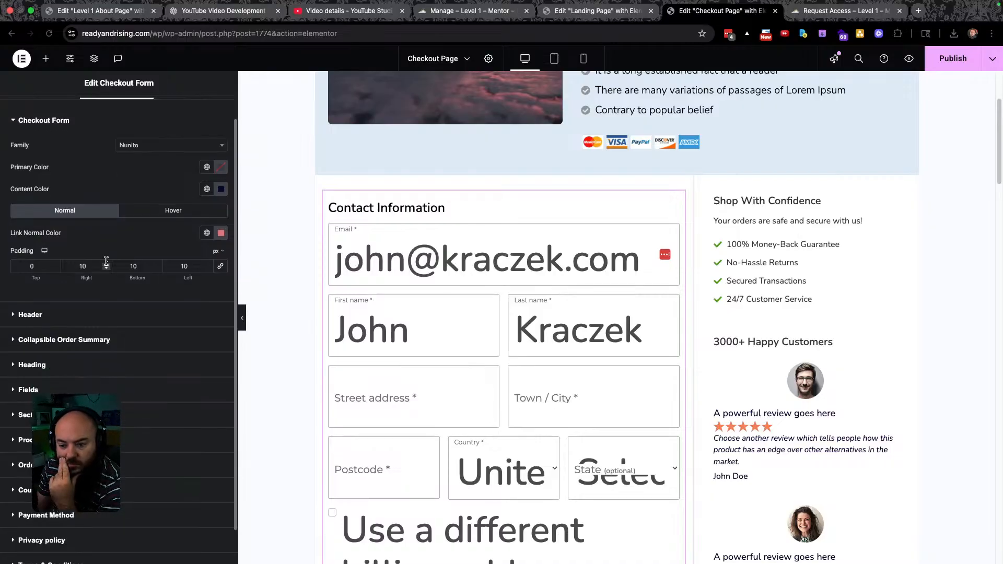
pyautogui.click(68, 317)
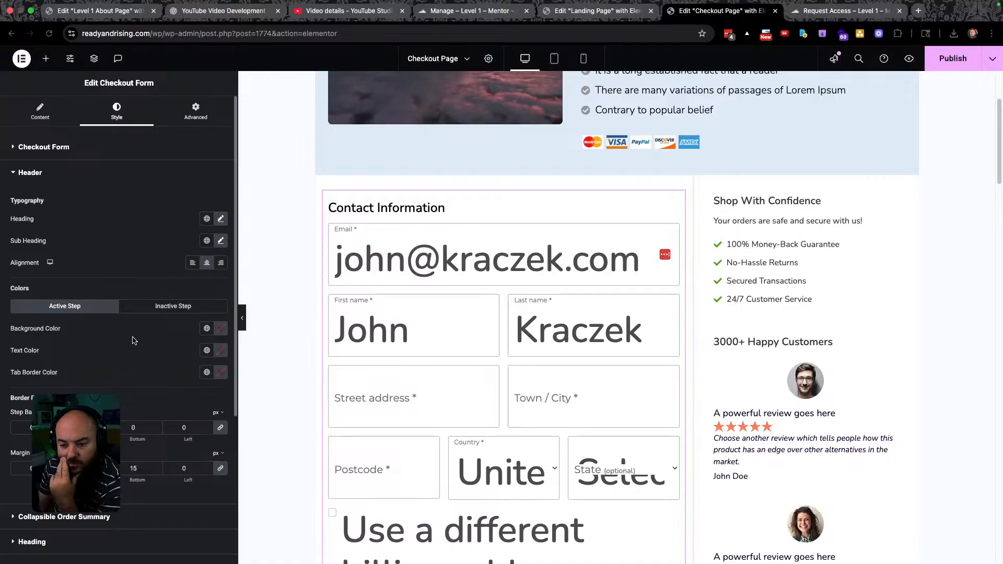
pyautogui.scroll(-5, 134, 340)
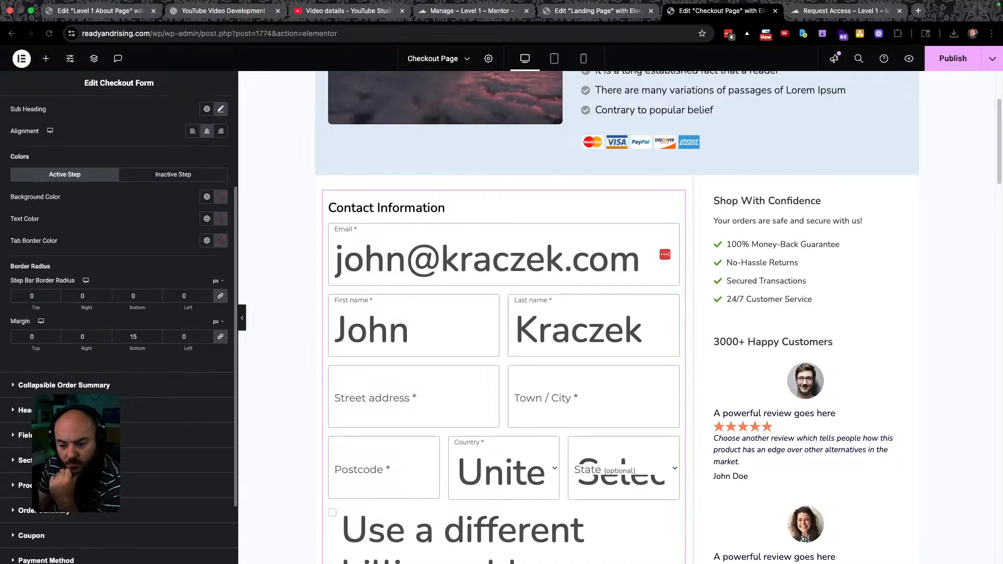
pyautogui.click(64, 386)
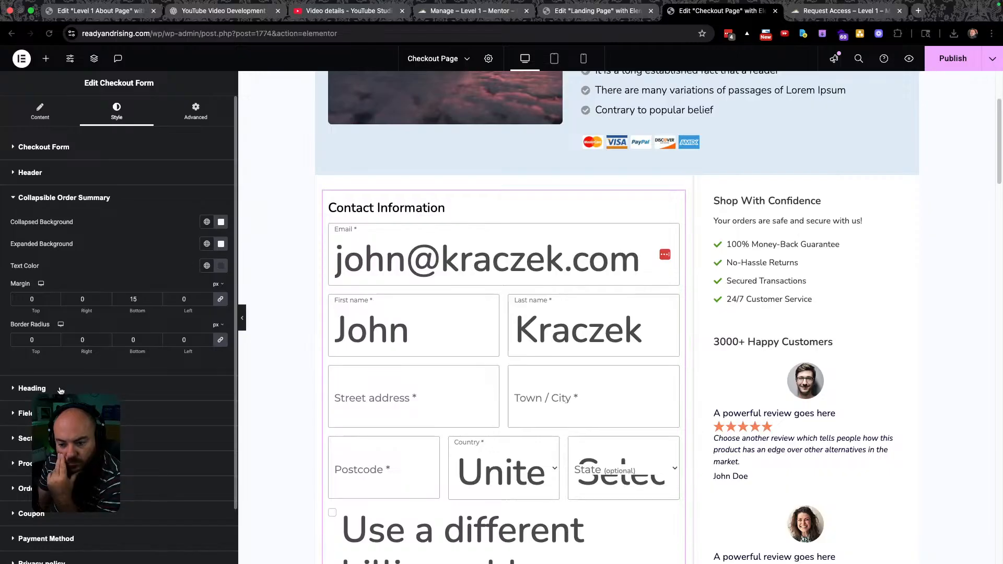
pyautogui.click(61, 388)
pyautogui.scroll(-1, 127, 273)
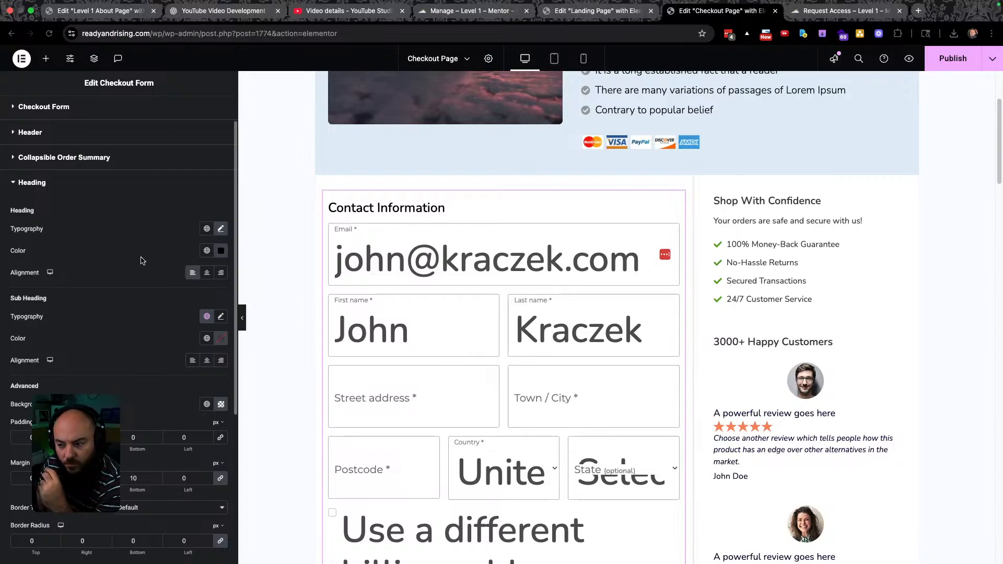
pyautogui.scroll(-2, 122, 325)
pyautogui.scroll(-3, 95, 314)
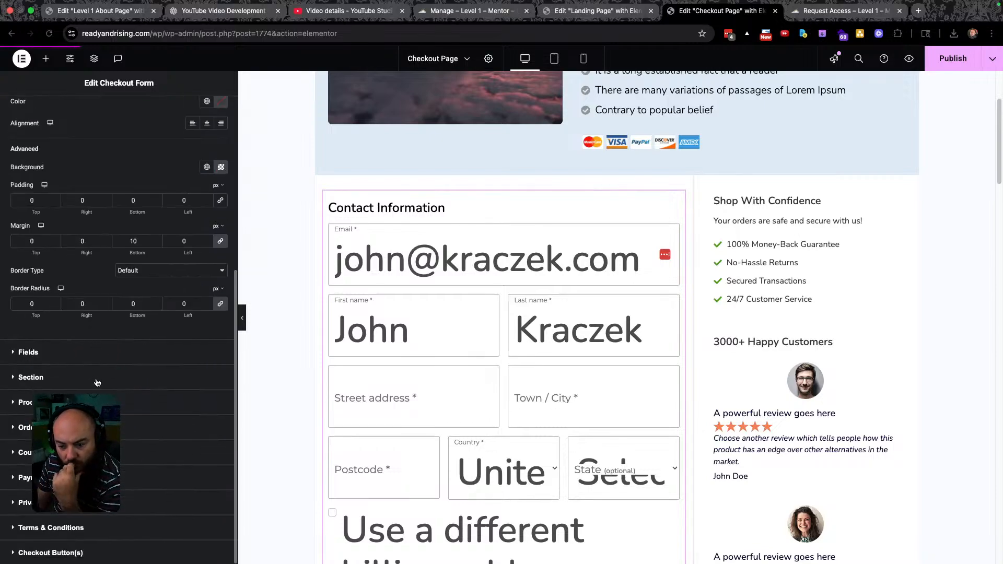
pyautogui.click(54, 355)
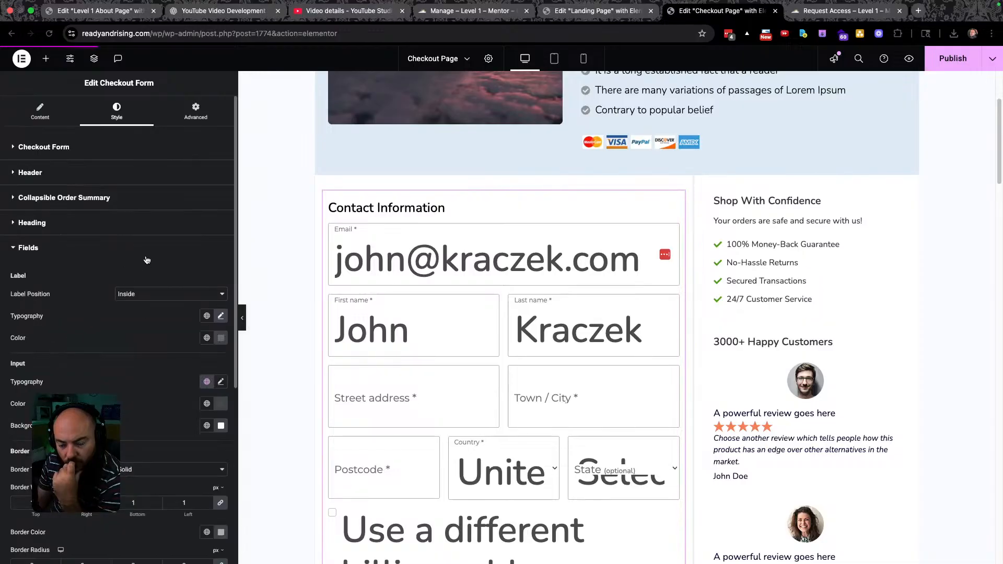
pyautogui.scroll(-1, 126, 325)
pyautogui.scroll(-2, 125, 324)
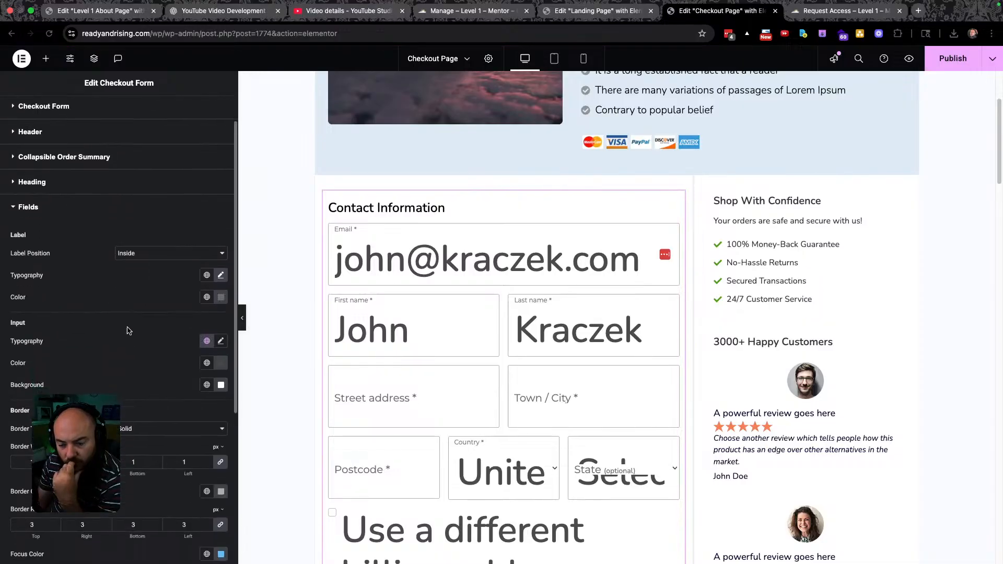
# Set the input field text to the global Montserrat font at 14 px.
pyautogui.click(207, 341)
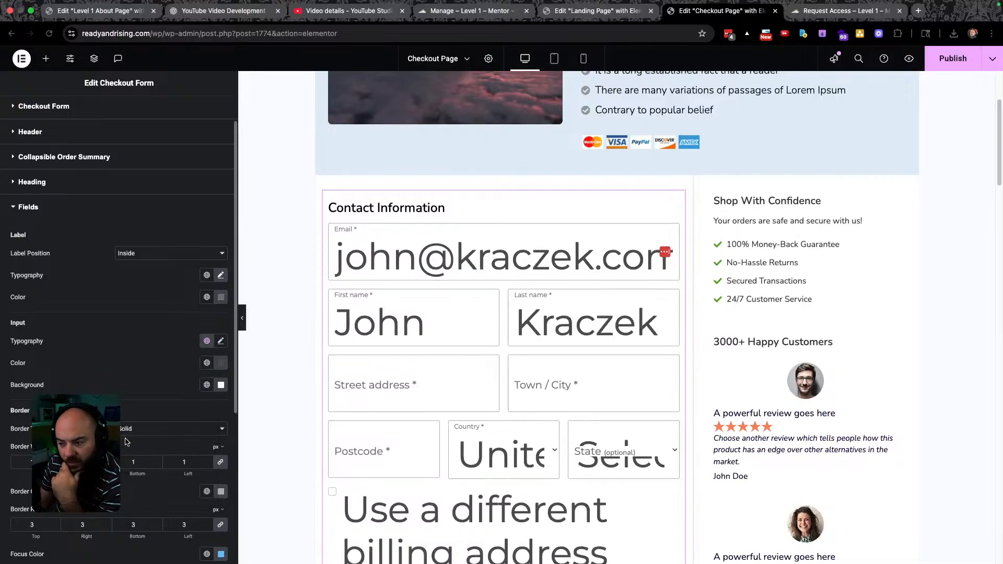
pyautogui.click(221, 341)
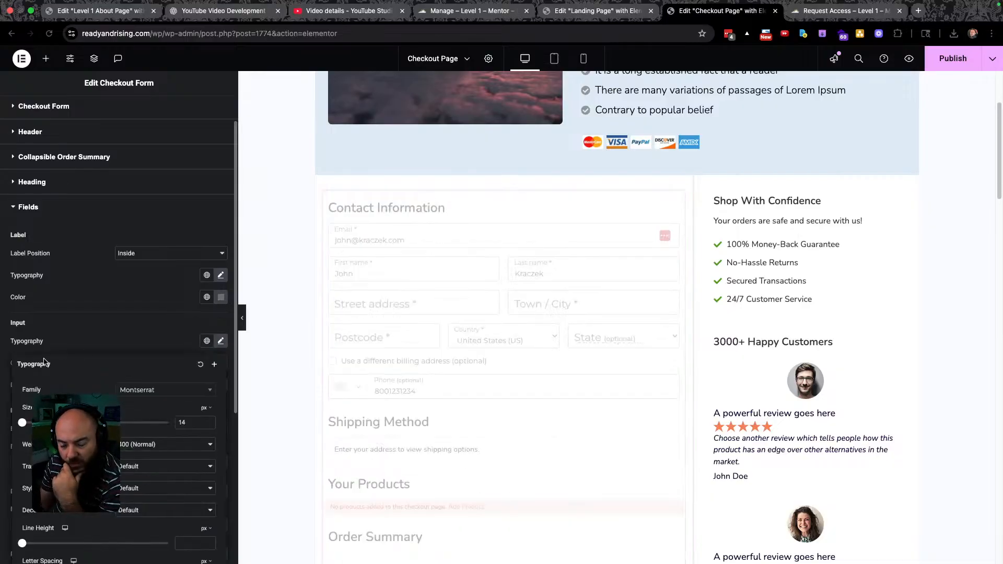
pyautogui.moveTo(24, 424); pyautogui.dragTo(27, 424)
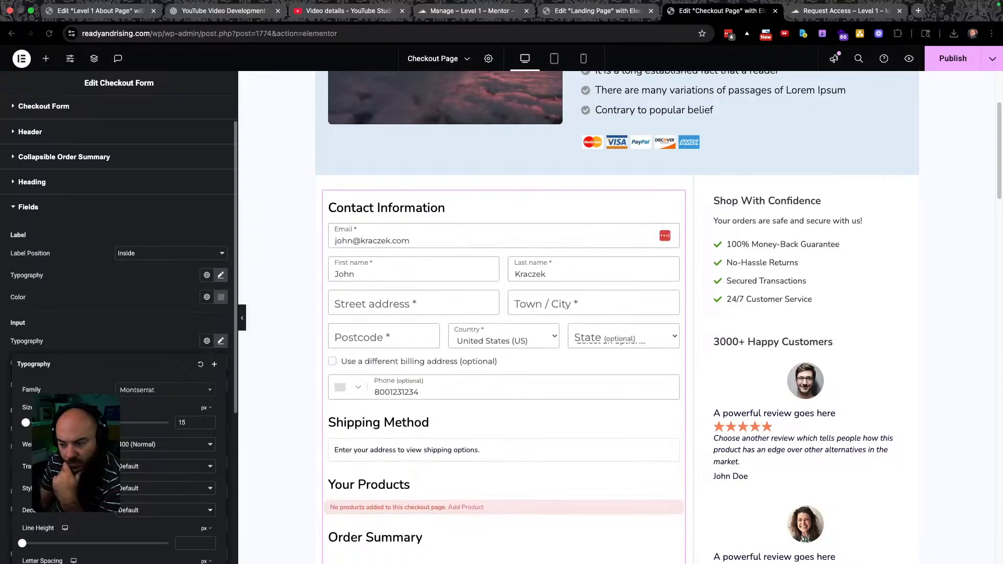
pyautogui.moveTo(25, 423); pyautogui.dragTo(23, 424)
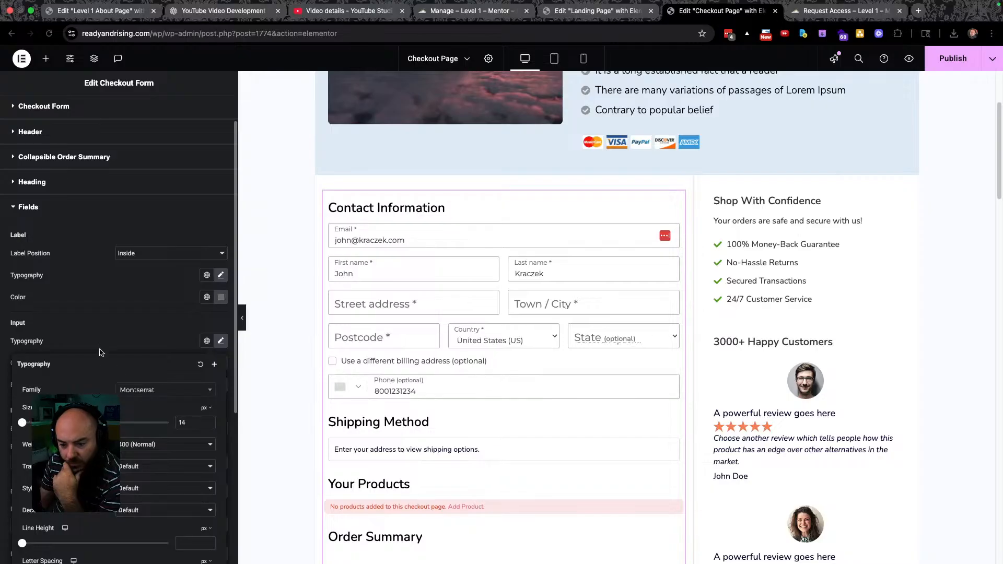
pyautogui.click(98, 343)
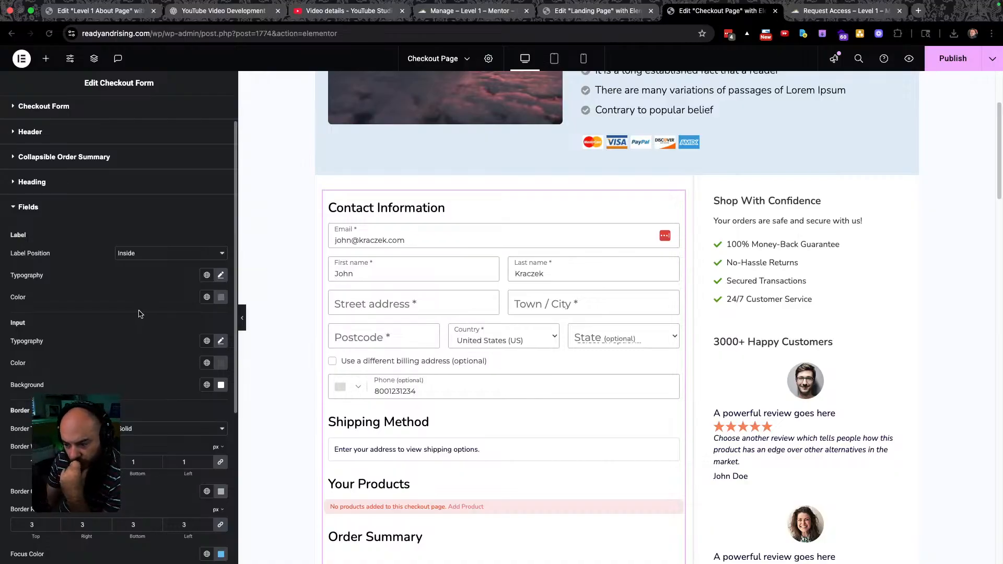
pyautogui.scroll(-3, 365, 332)
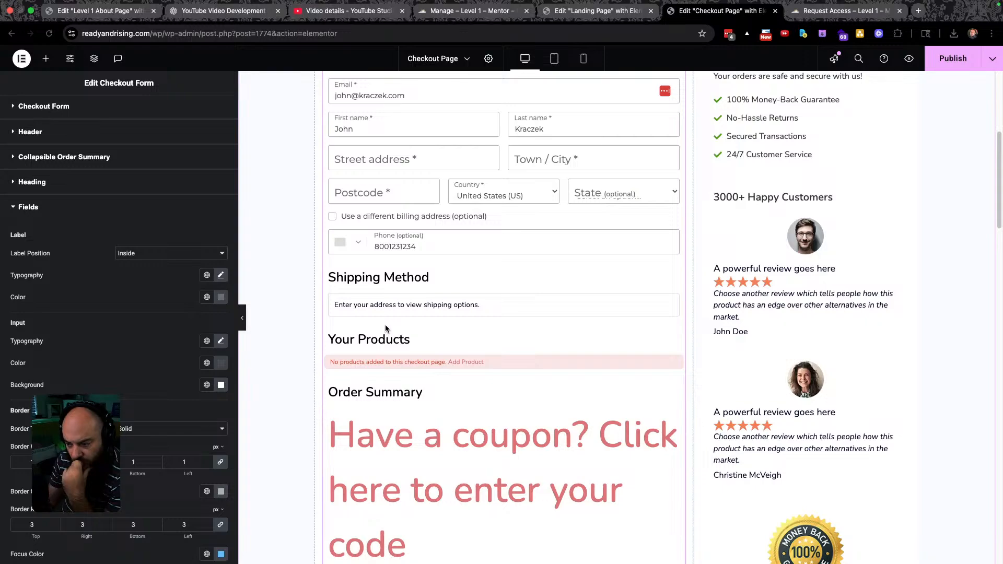
pyautogui.scroll(-2, 386, 329)
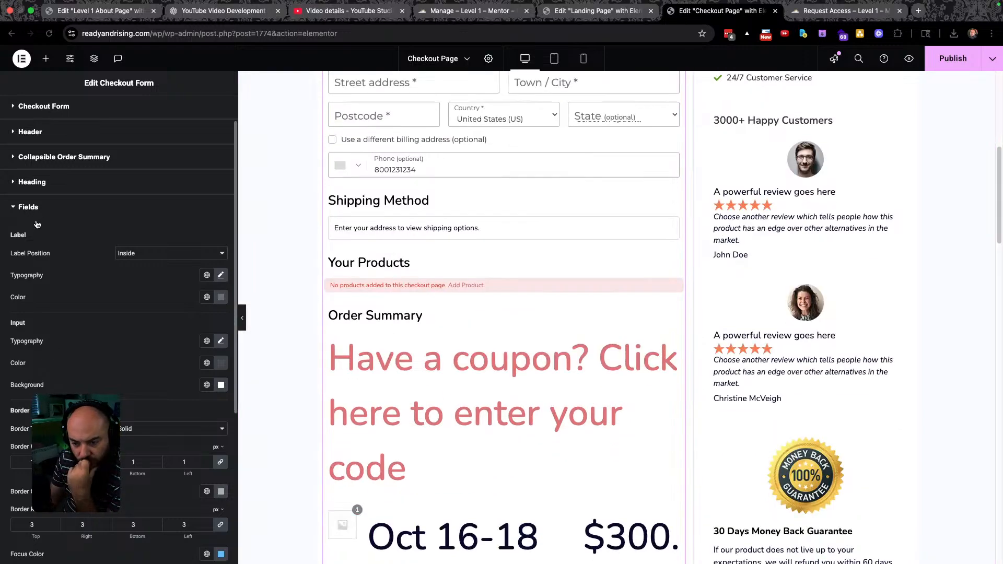
# Give the order summary's Product Typography the global Montserrat font at 21 px.
pyautogui.click(34, 208)
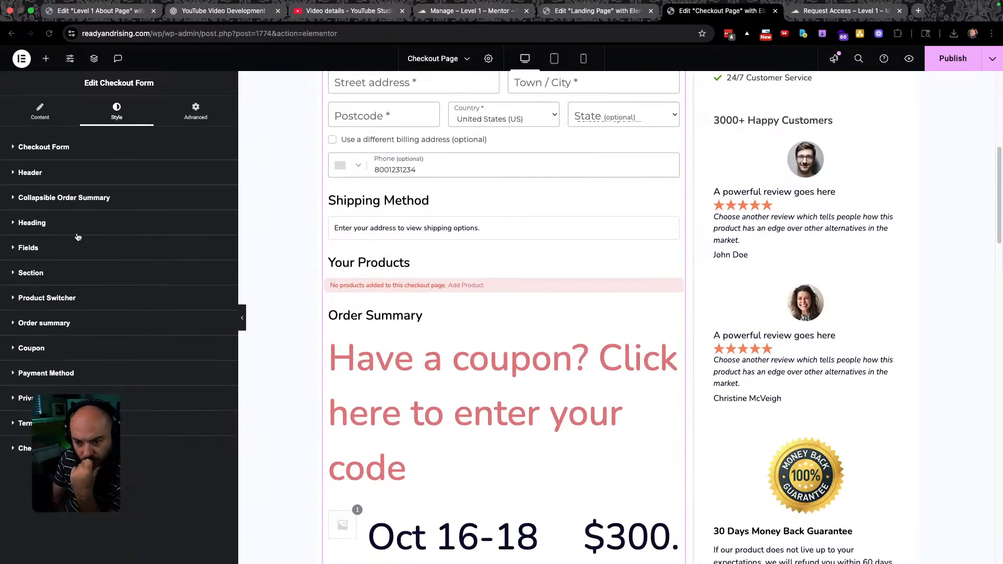
pyautogui.click(58, 324)
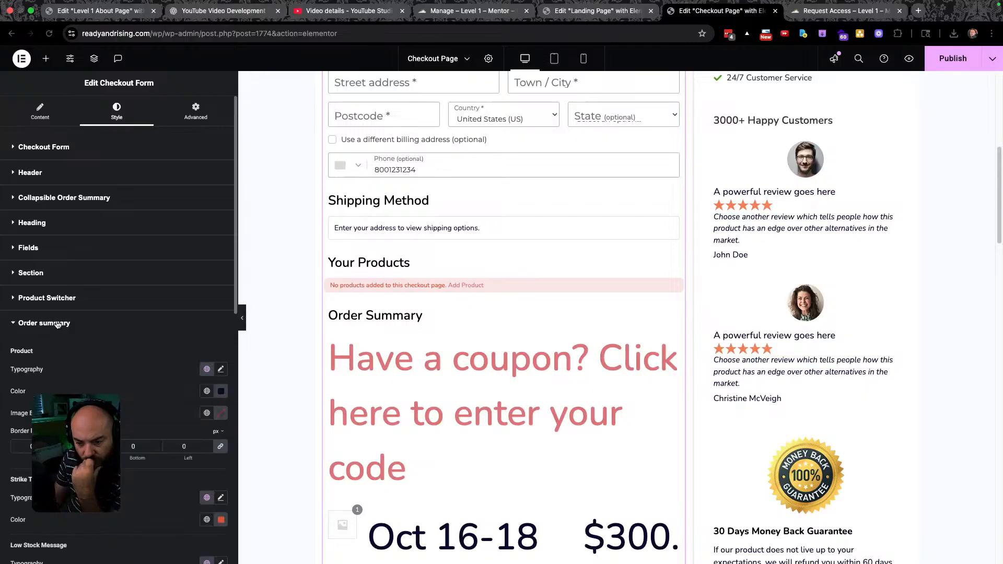
pyautogui.scroll(-2, 126, 327)
pyautogui.click(206, 313)
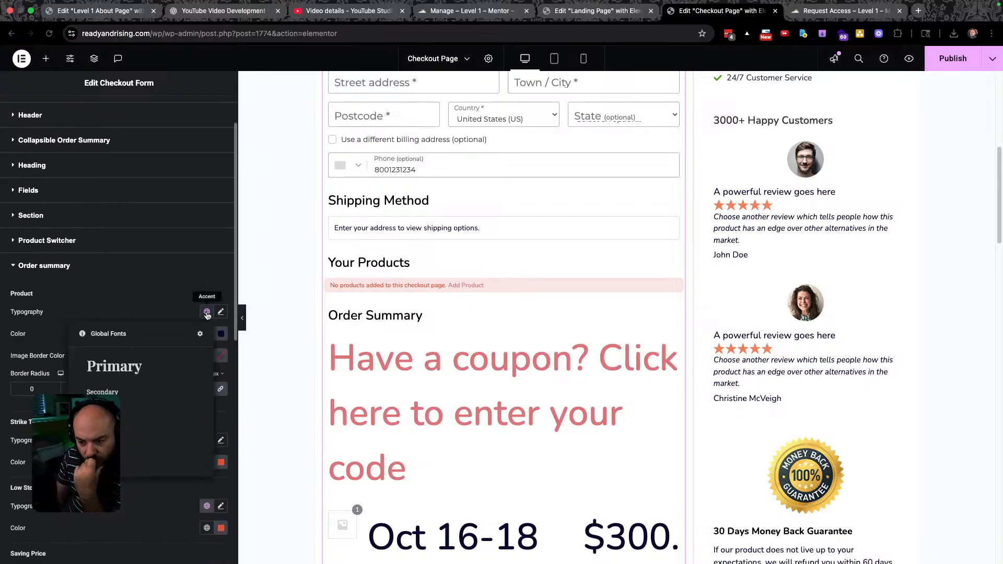
pyautogui.click(178, 412)
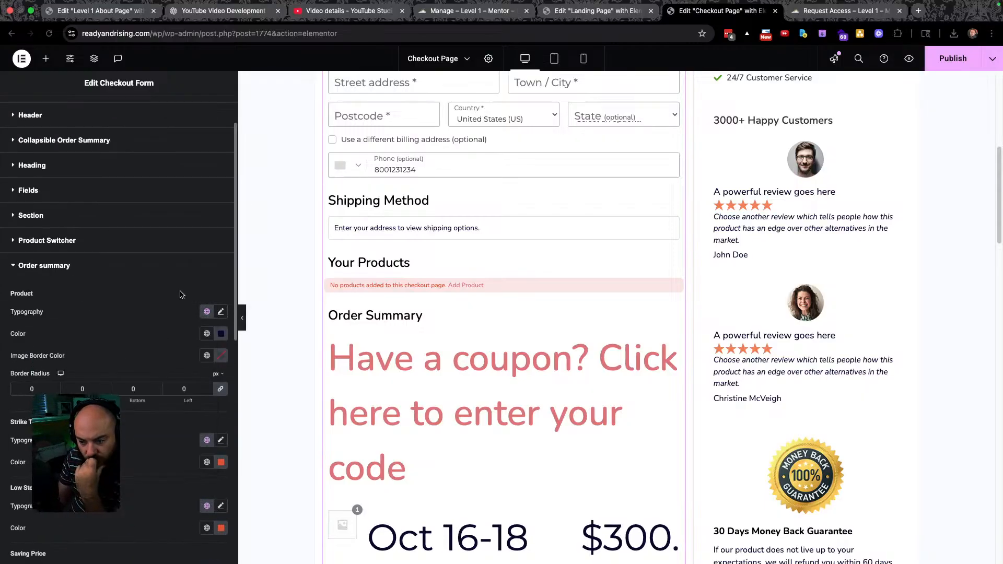
pyautogui.click(221, 314)
pyautogui.moveTo(24, 395); pyautogui.dragTo(37, 393)
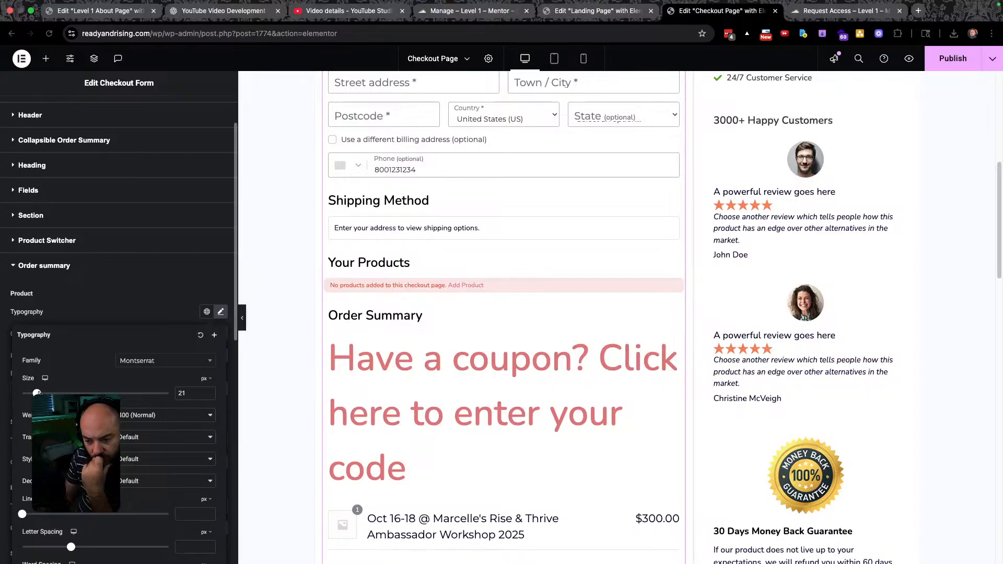
pyautogui.scroll(-4, 413, 355)
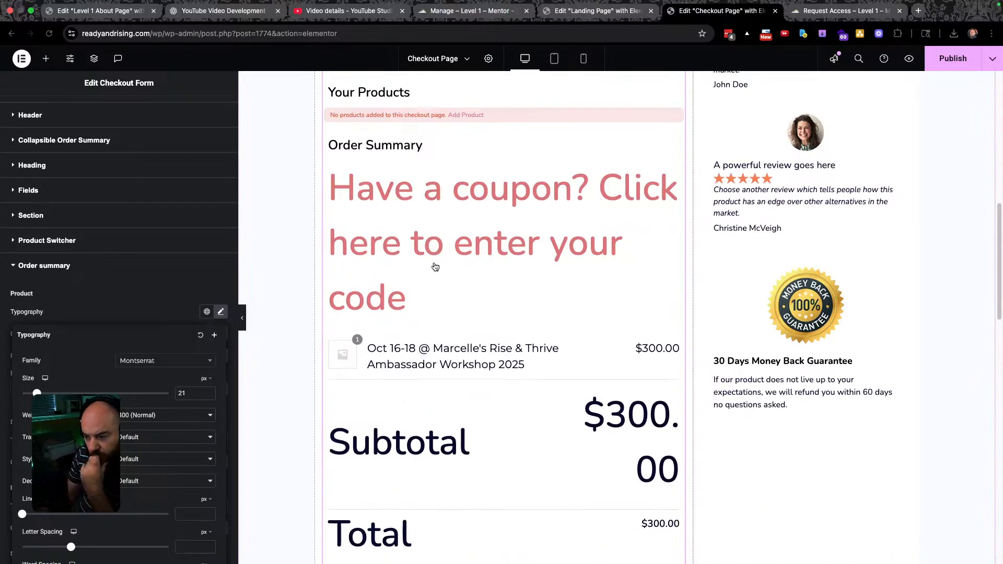
pyautogui.scroll(2, 485, 337)
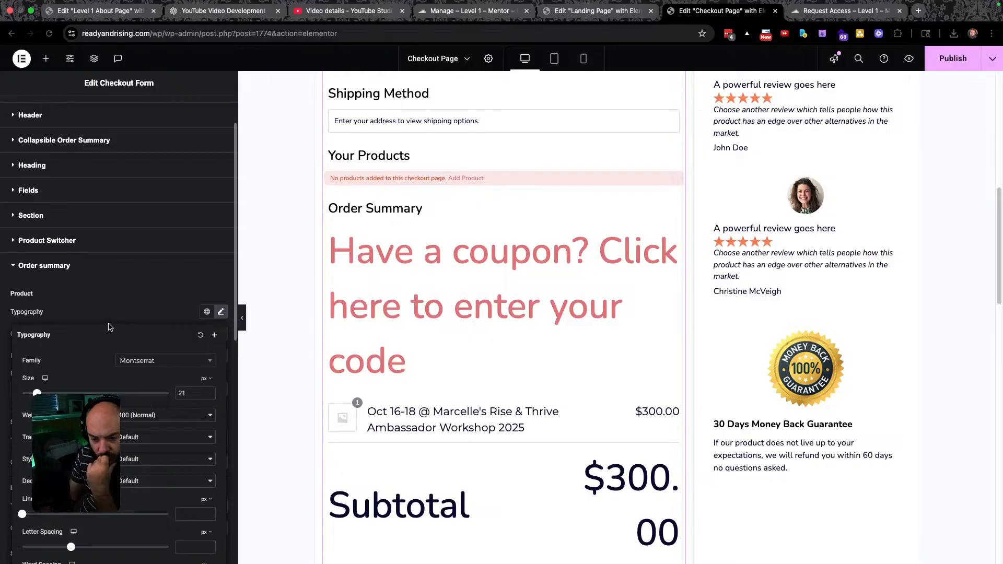
pyautogui.click(97, 310)
pyautogui.click(67, 265)
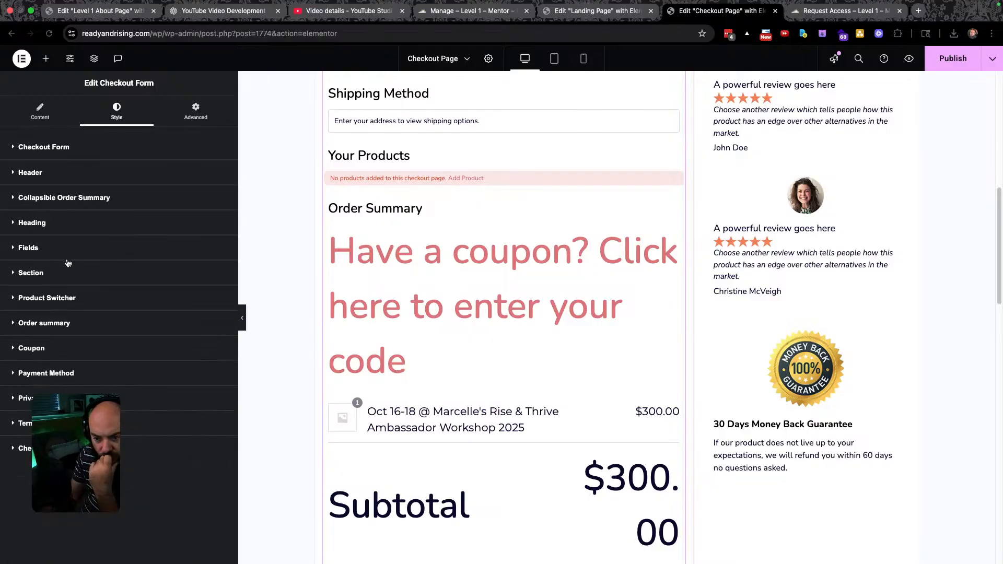
# Apply a global font to the Coupon link typography and set its size to 15.
pyautogui.click(58, 347)
pyautogui.scroll(-1, 130, 360)
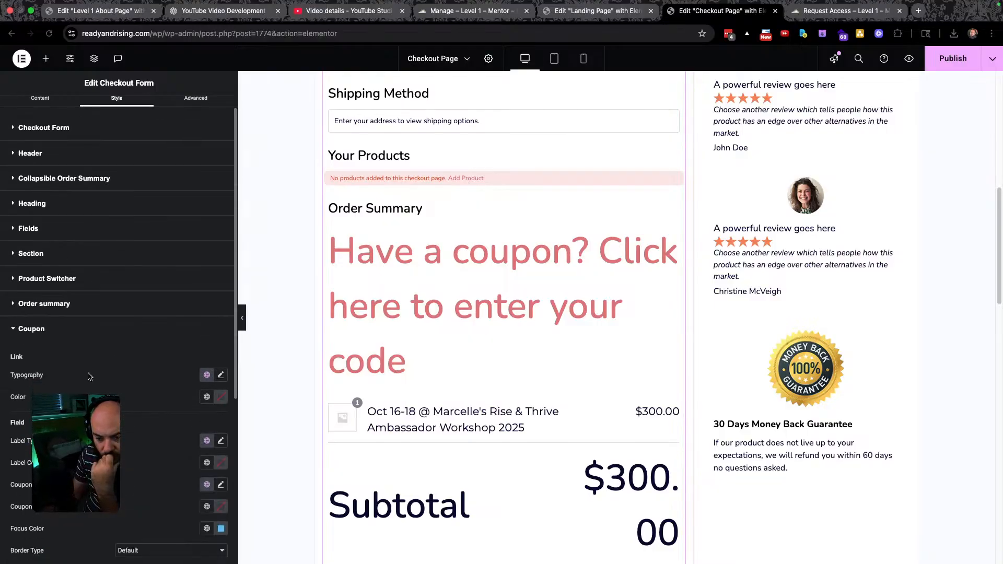
pyautogui.click(204, 367)
pyautogui.click(183, 468)
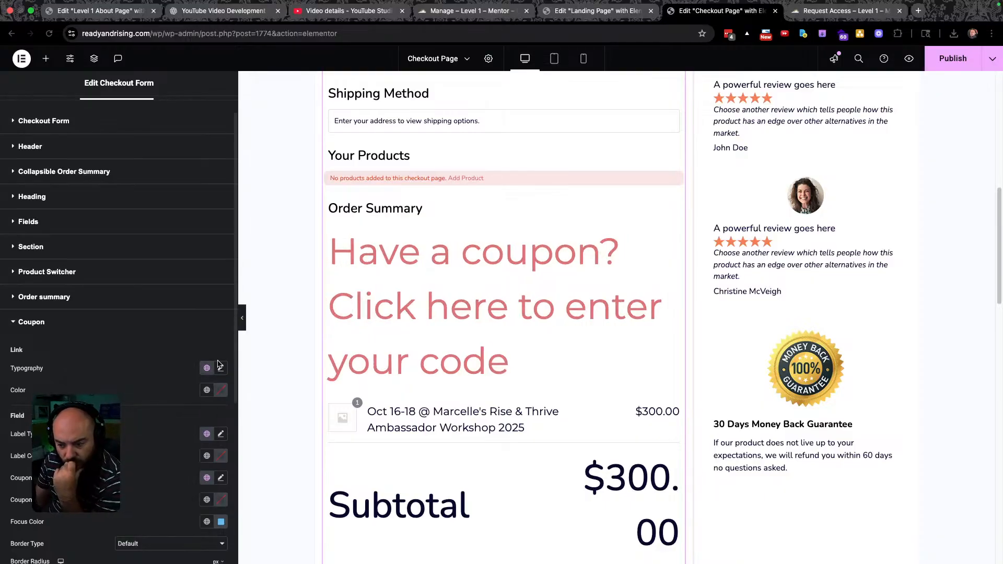
pyautogui.click(221, 368)
pyautogui.moveTo(23, 451); pyautogui.dragTo(31, 450)
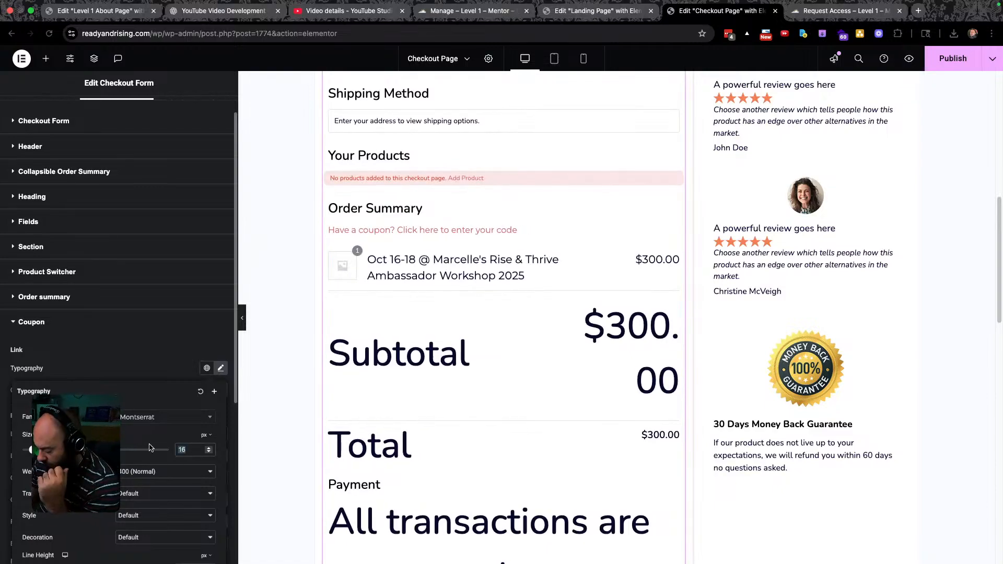
pyautogui.write('15')
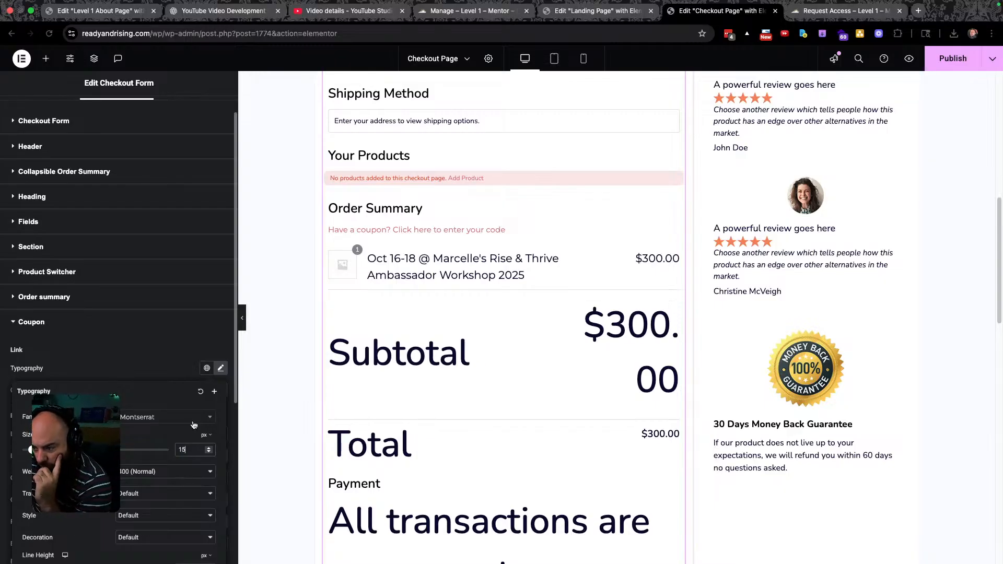
pyautogui.scroll(-1, 444, 332)
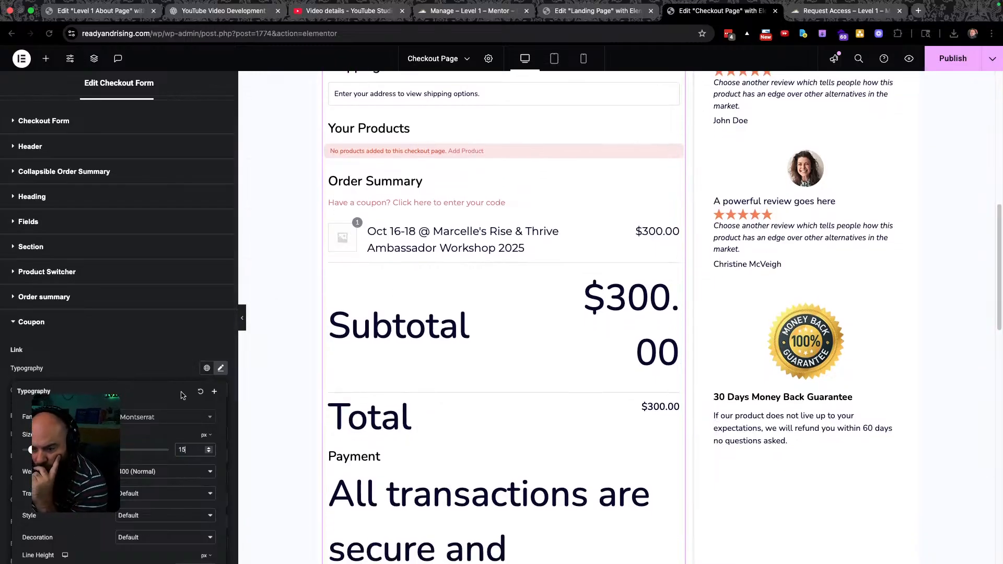
pyautogui.click(66, 337)
pyautogui.click(45, 320)
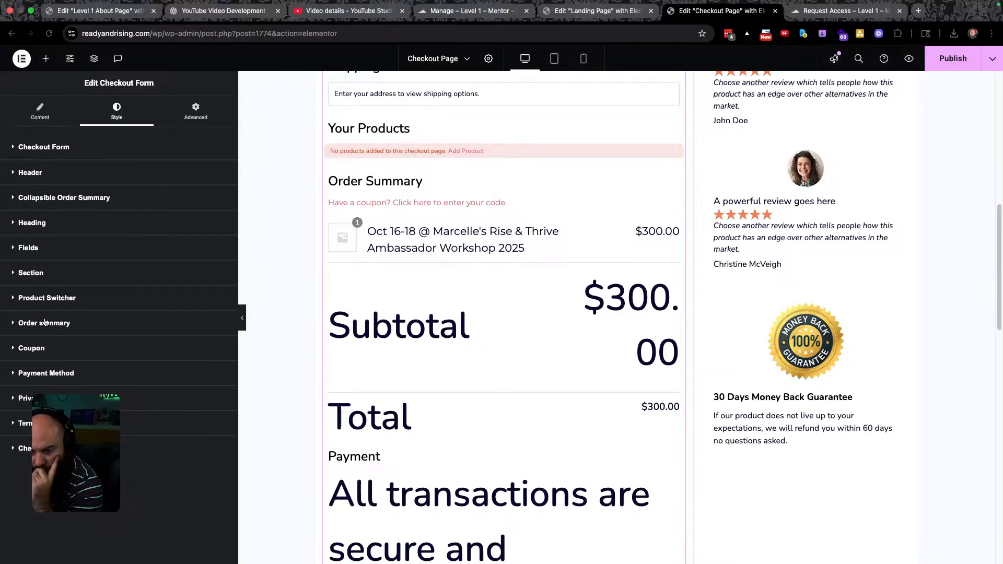
# Inspect the Payment Method, Privacy Policy, Terms and Conditions and Checkout Button style settings without changes.
pyautogui.click(47, 374)
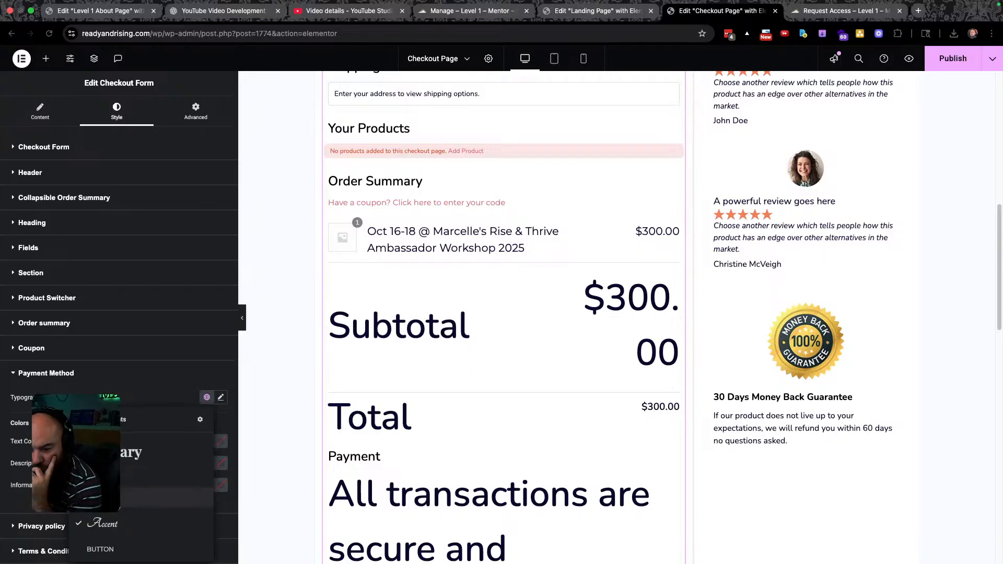
pyautogui.click(220, 398)
pyautogui.moveTo(21, 481); pyautogui.dragTo(29, 482)
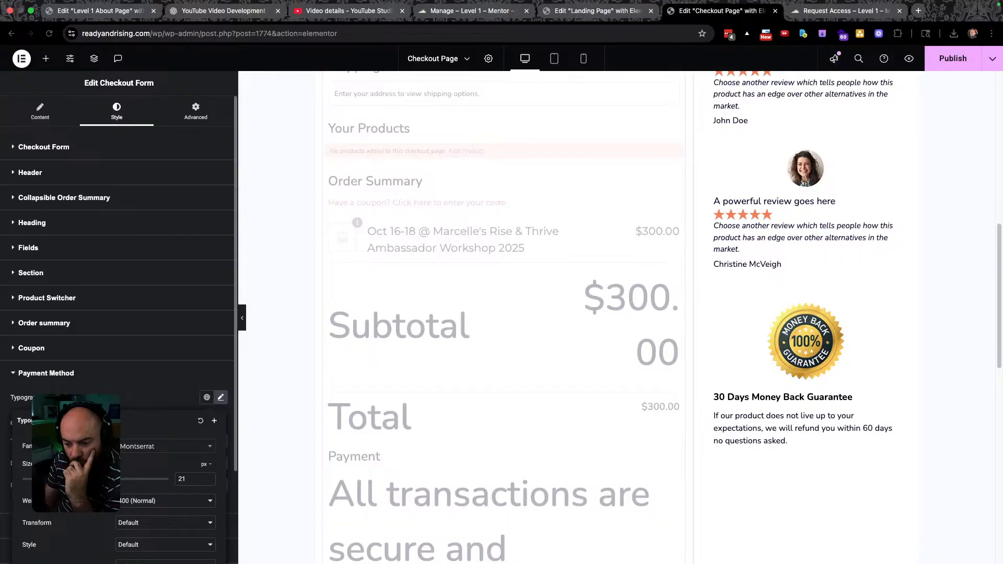
pyautogui.press('Escape')
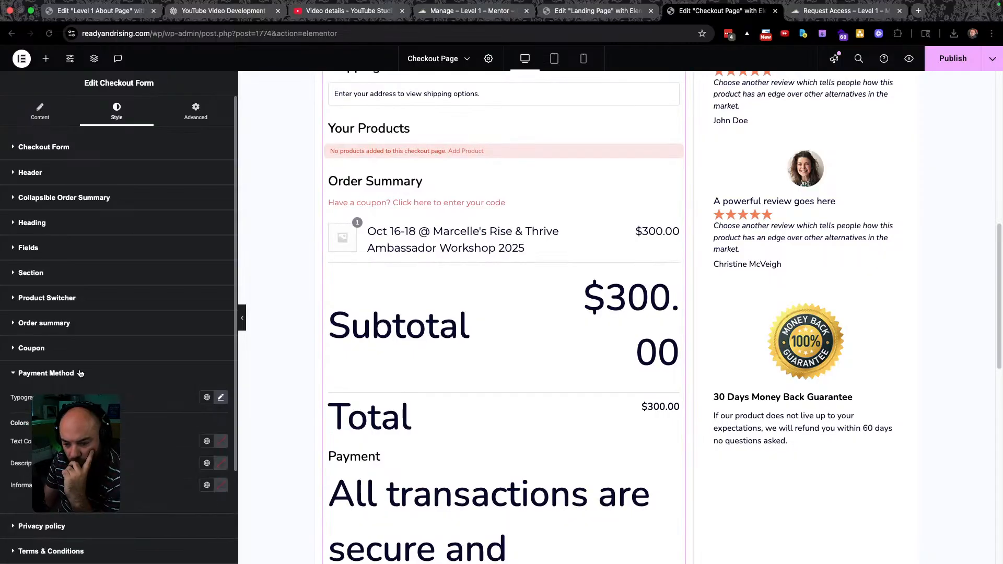
pyautogui.click(78, 374)
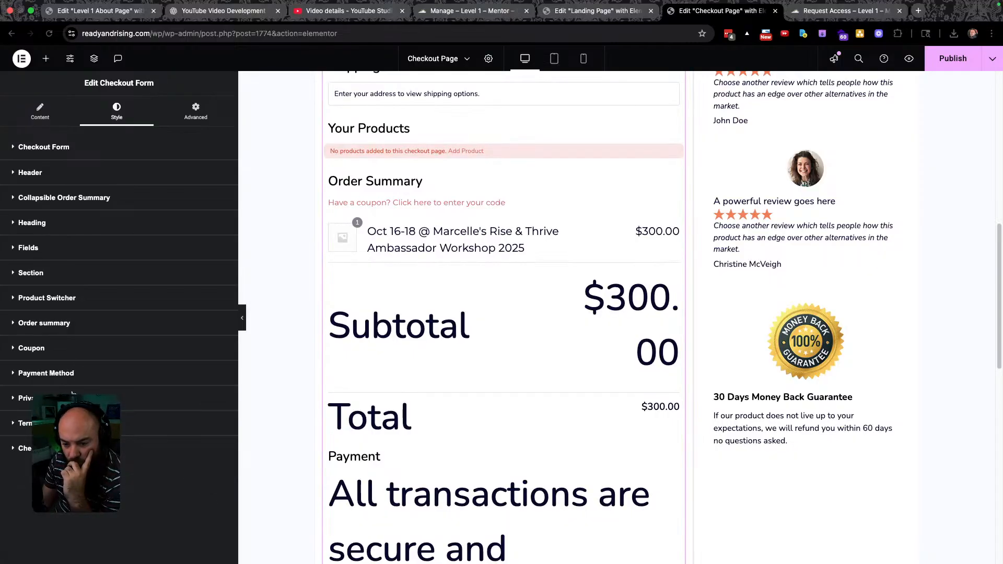
pyautogui.click(78, 398)
pyautogui.click(78, 398)
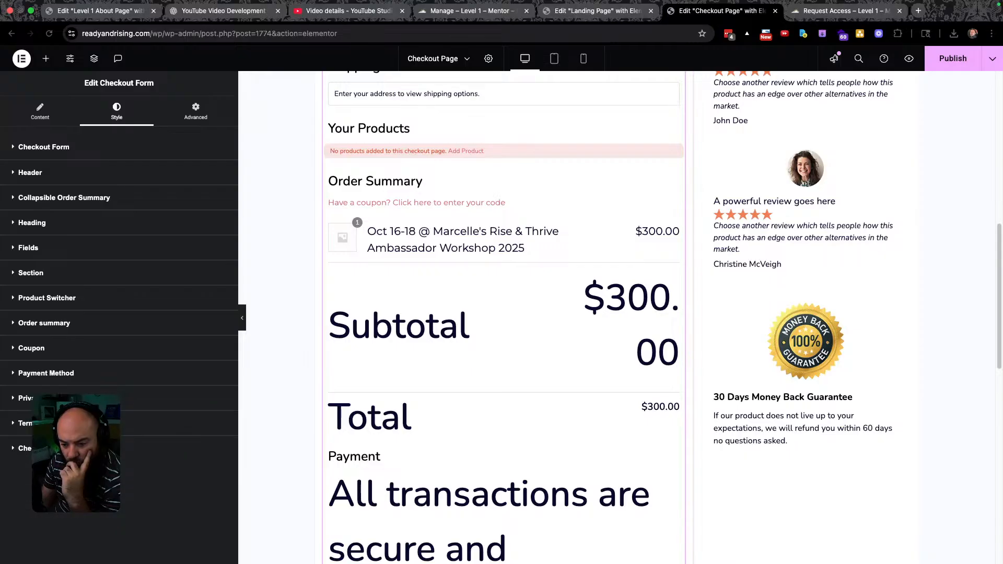
pyautogui.click(78, 423)
pyautogui.click(78, 423)
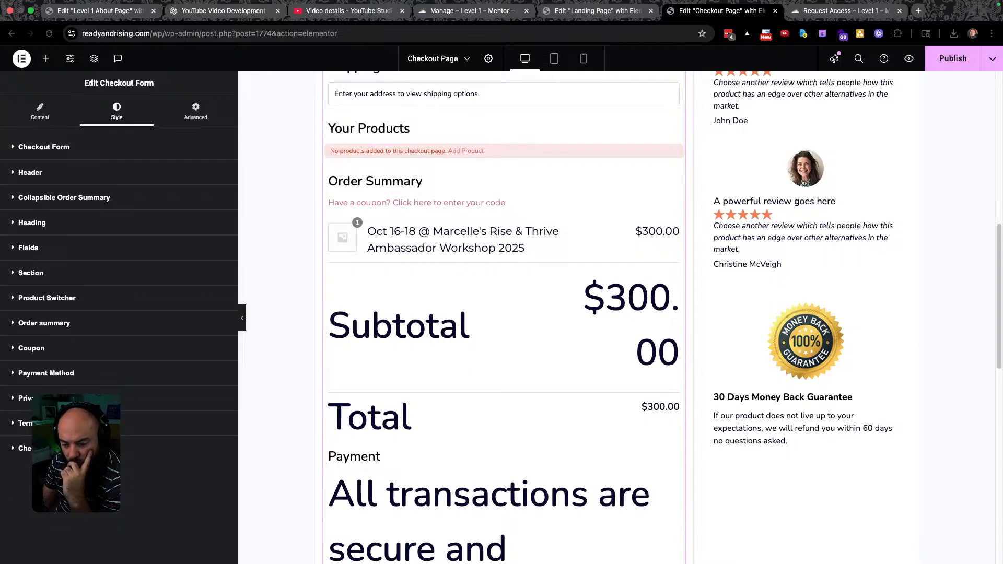
pyautogui.click(78, 449)
pyautogui.click(78, 448)
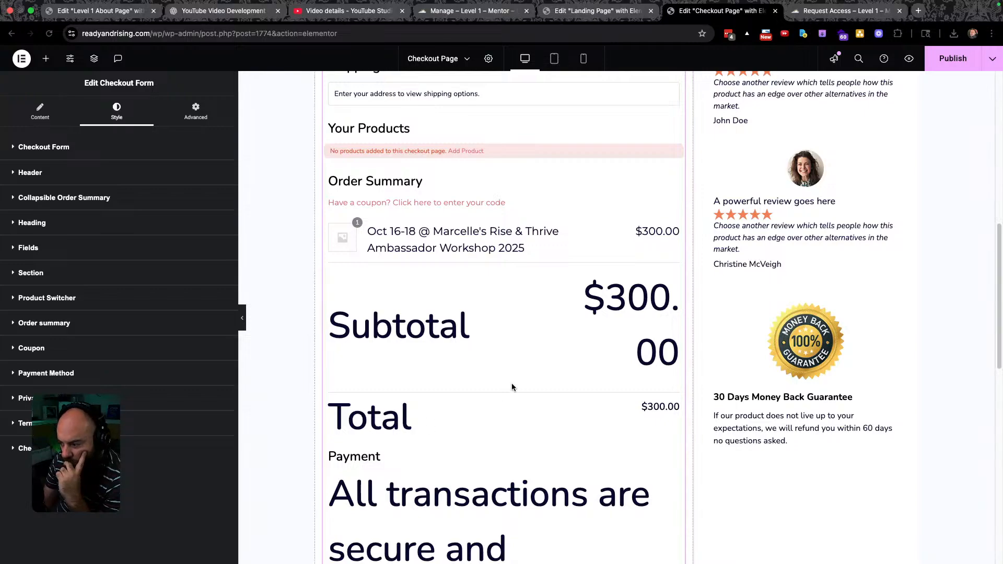
pyautogui.scroll(-3, 511, 386)
pyautogui.scroll(4, 442, 354)
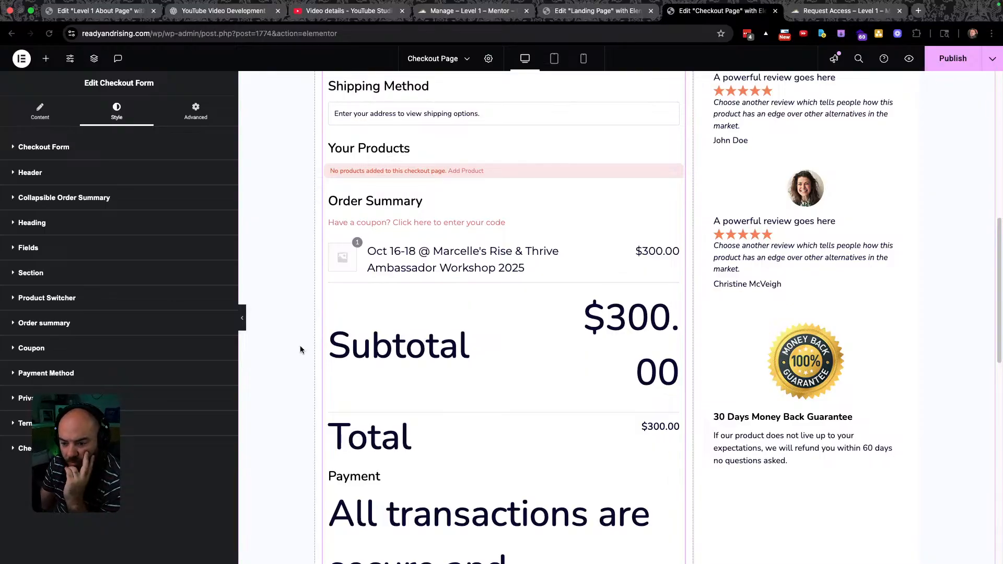
# Give the Heading section's Sub Heading Typography a global font at 14 px.
pyautogui.click(32, 223)
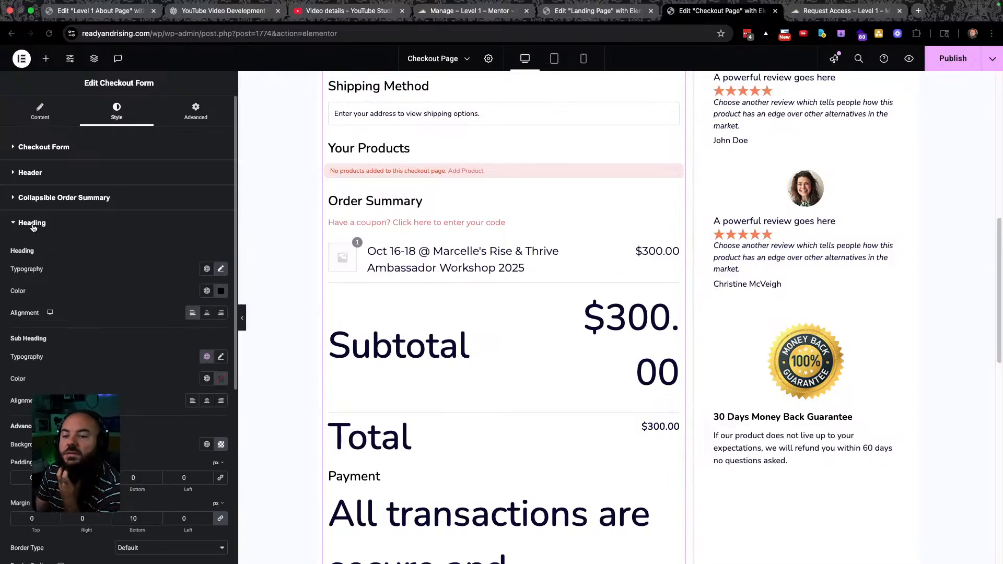
pyautogui.click(207, 357)
pyautogui.click(118, 453)
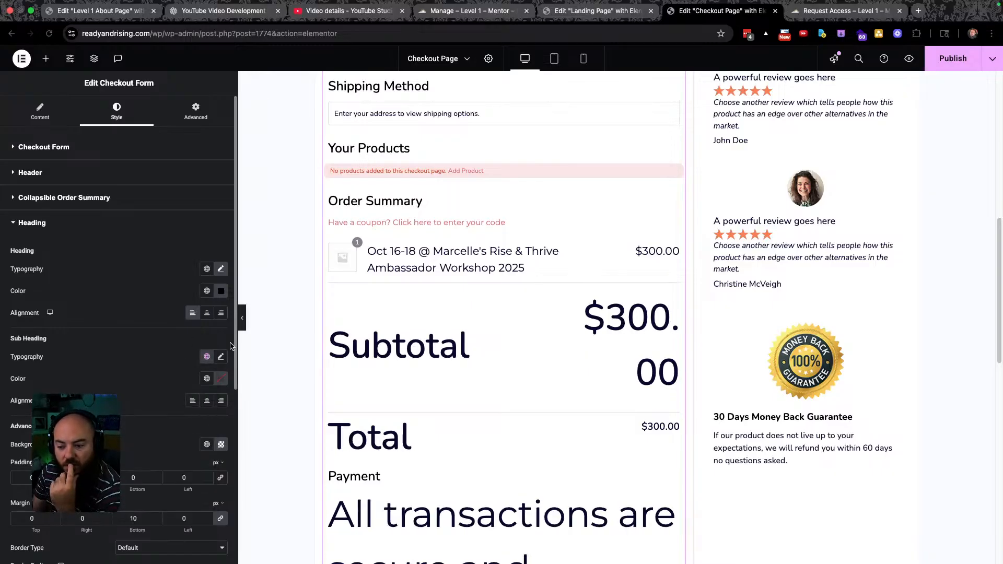
pyautogui.click(220, 357)
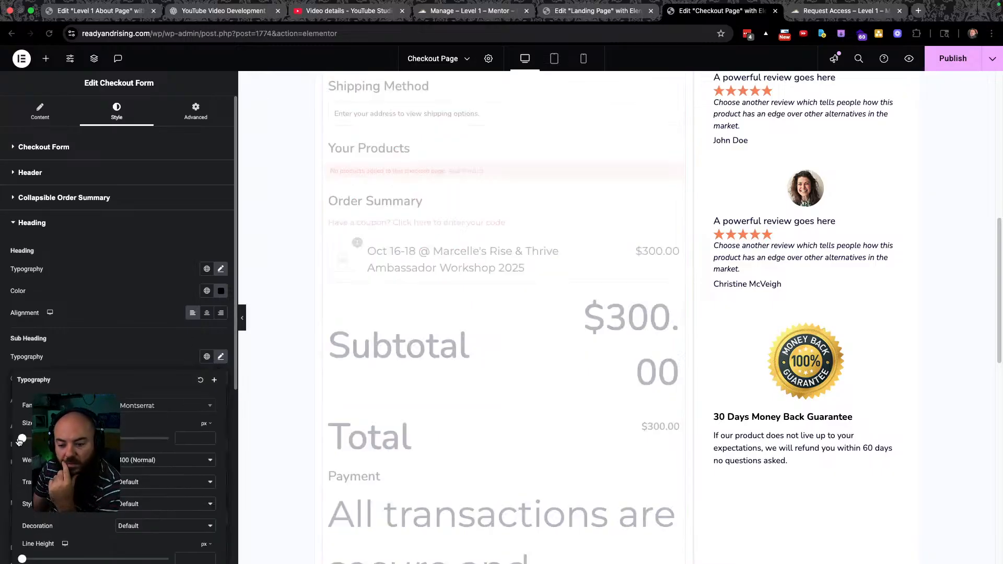
pyautogui.moveTo(23, 441); pyautogui.dragTo(30, 439)
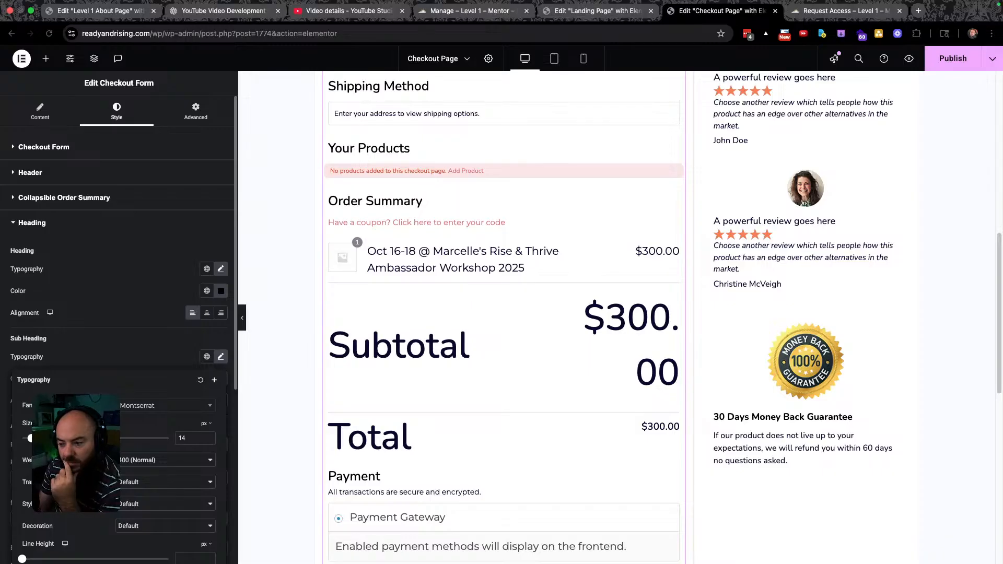
pyautogui.click(38, 233)
pyautogui.click(49, 201)
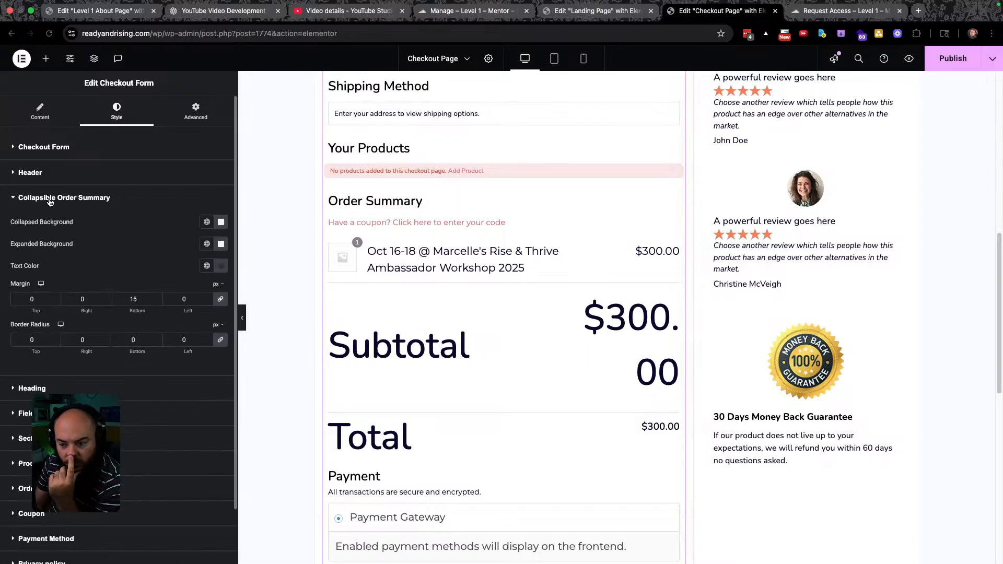
# Return to the Order summary style section and set Strike Through Typography size to 13.
pyautogui.click(50, 201)
pyautogui.click(31, 139)
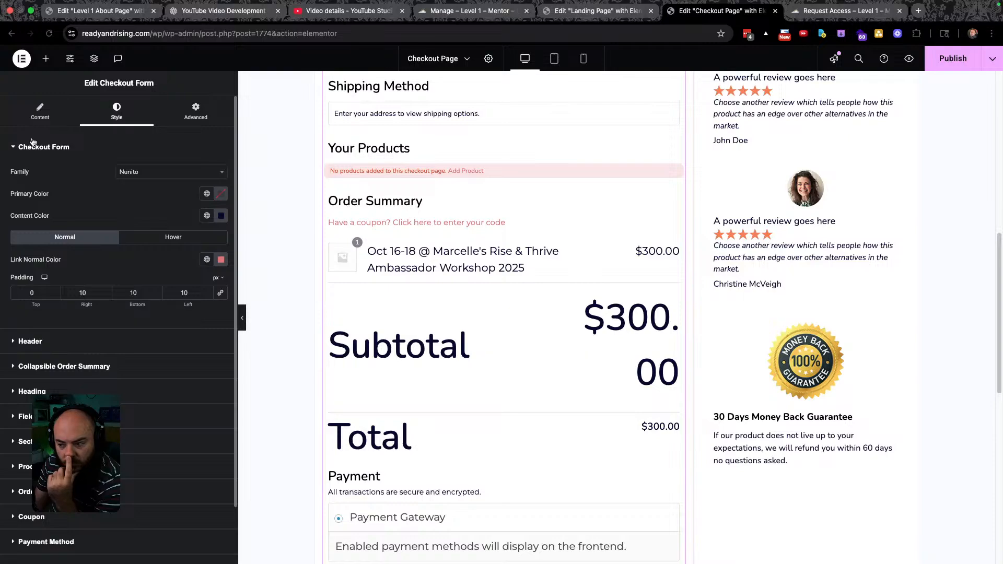
pyautogui.click(32, 141)
pyautogui.click(38, 193)
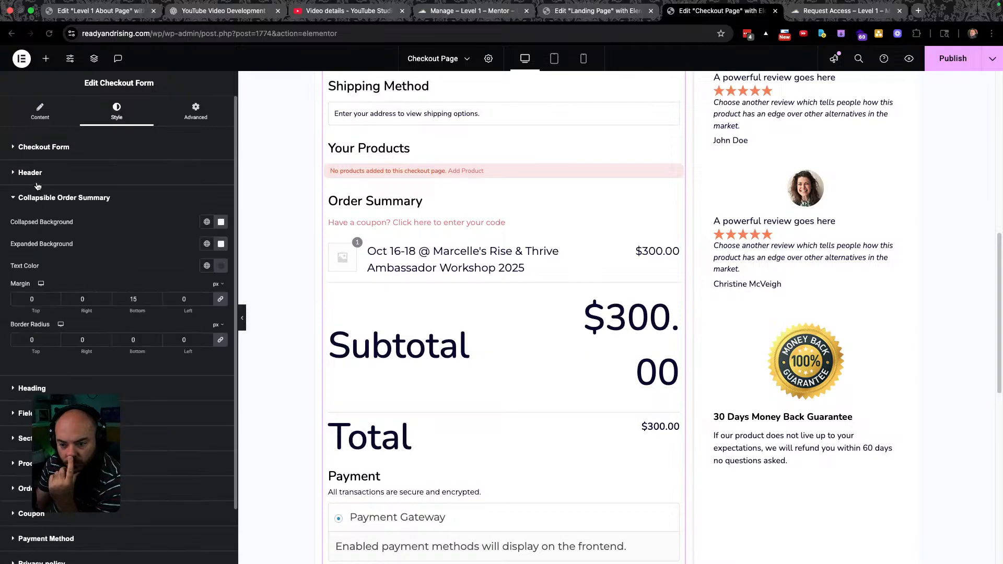
pyautogui.click(45, 199)
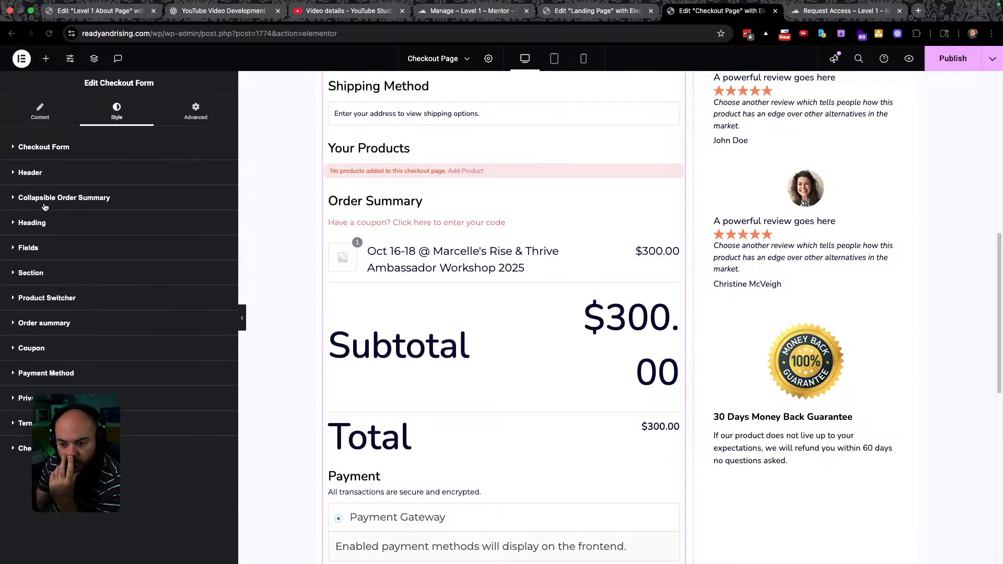
pyautogui.click(44, 223)
pyautogui.click(44, 223)
pyautogui.click(44, 323)
pyautogui.scroll(-4, 109, 329)
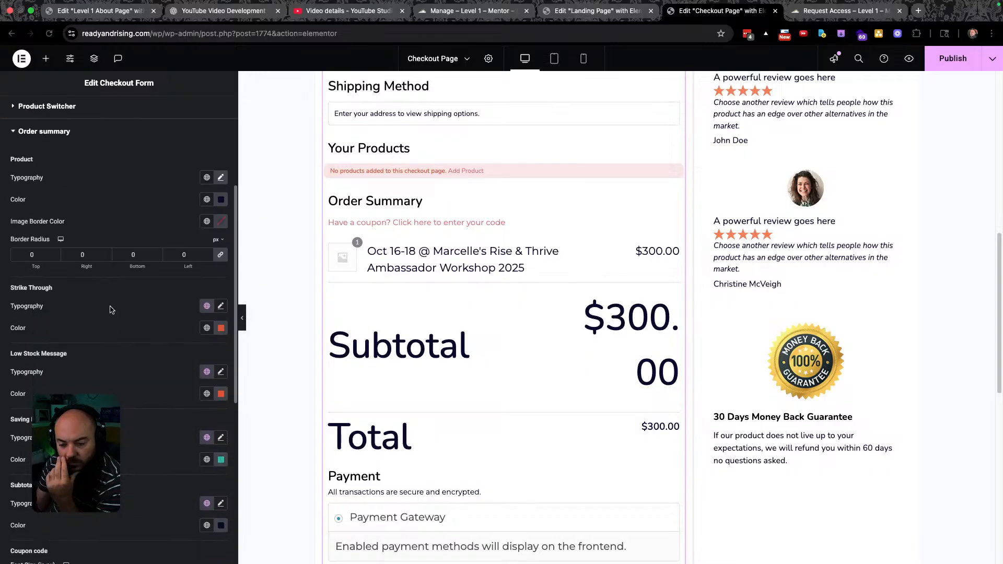
pyautogui.click(207, 308)
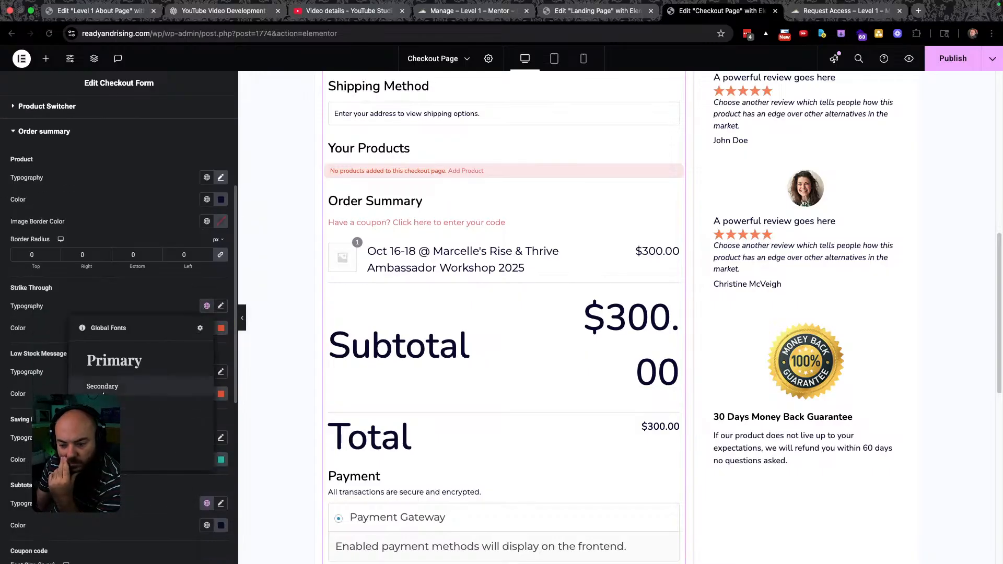
pyautogui.click(190, 306)
pyautogui.click(220, 307)
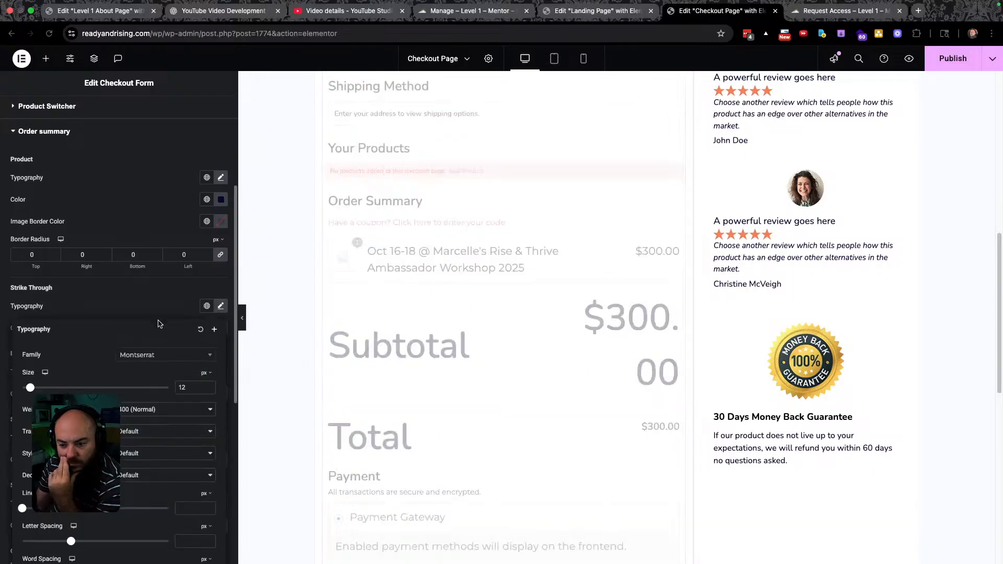
pyautogui.moveTo(30, 388); pyautogui.dragTo(31, 388)
pyautogui.click(72, 305)
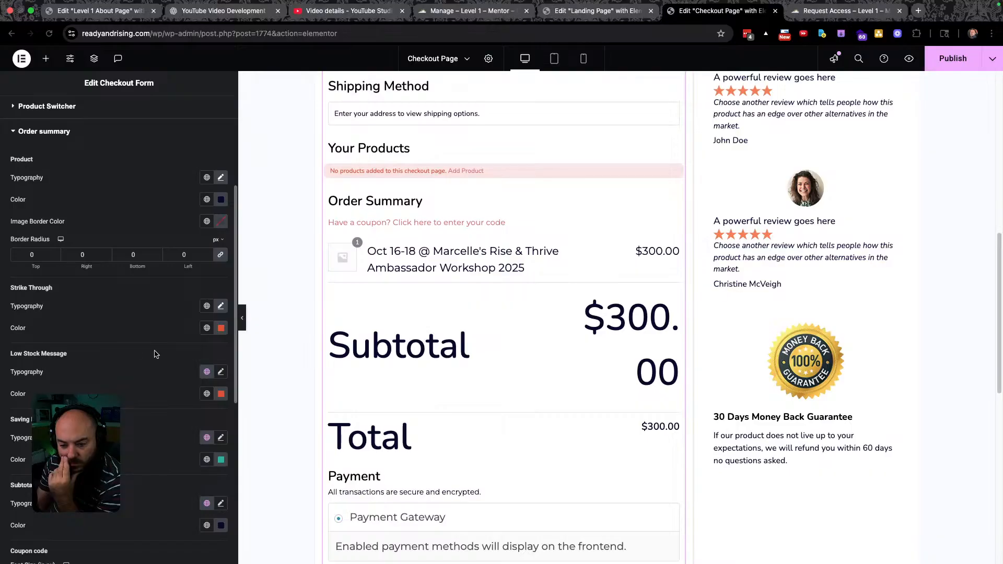
# Review the Low Stock Message typography and apply a global font to the Saving Price.
pyautogui.click(207, 371)
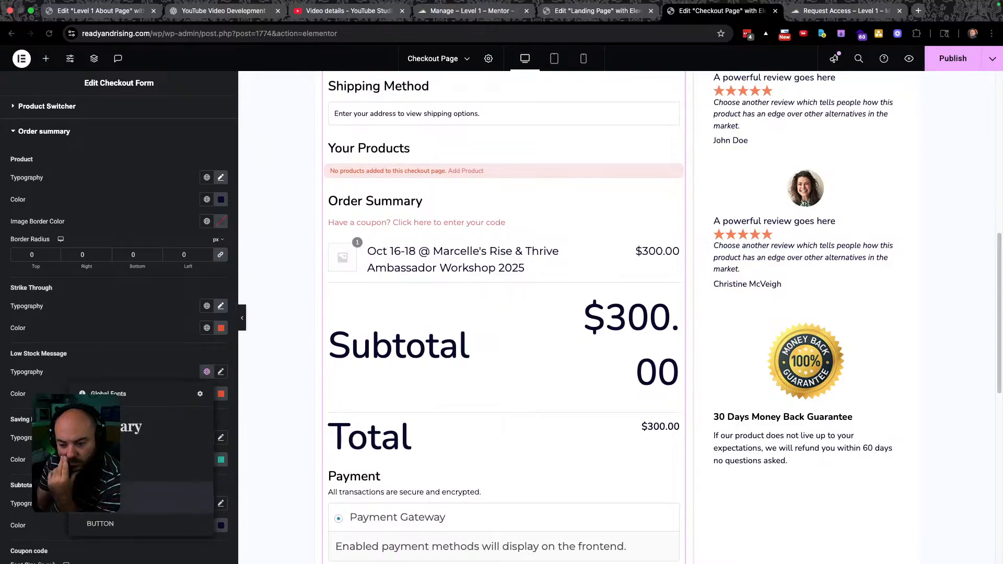
pyautogui.click(199, 357)
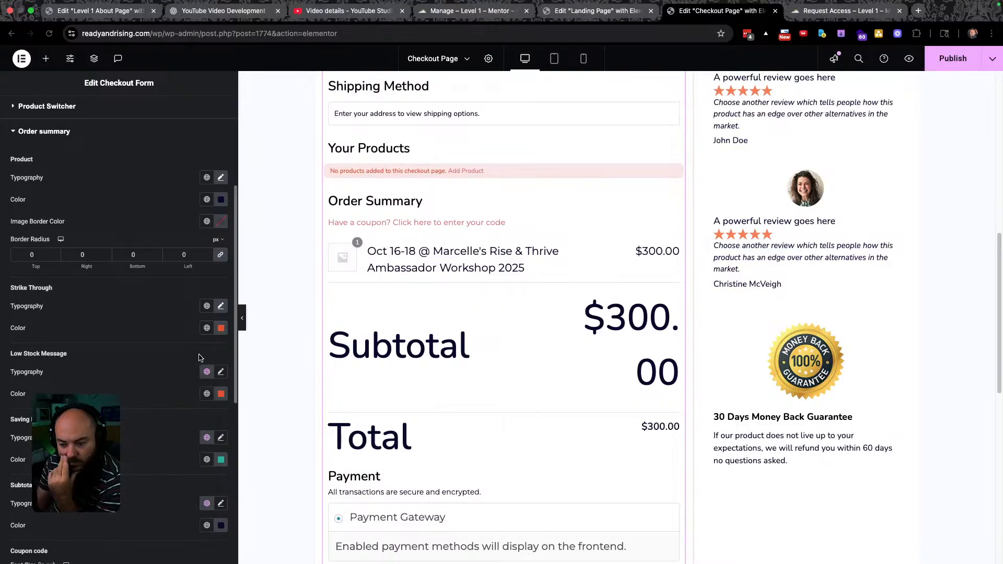
pyautogui.click(221, 372)
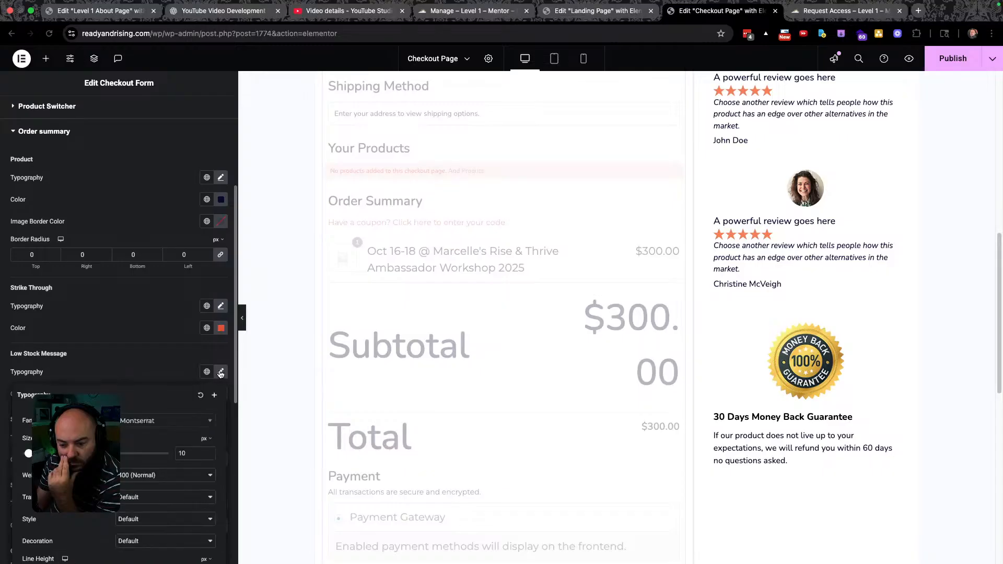
pyautogui.click(133, 360)
pyautogui.scroll(-1, 131, 359)
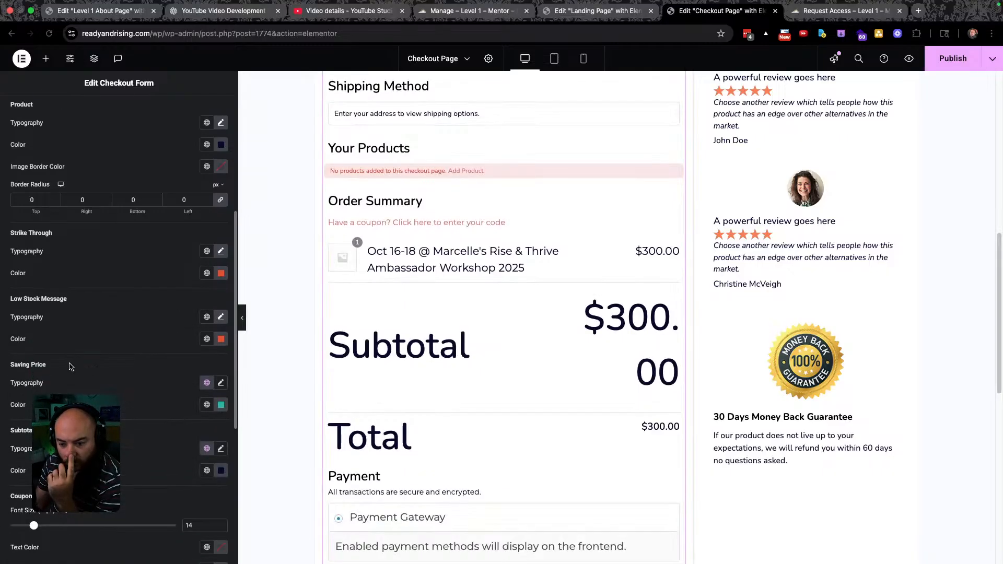
pyautogui.click(207, 383)
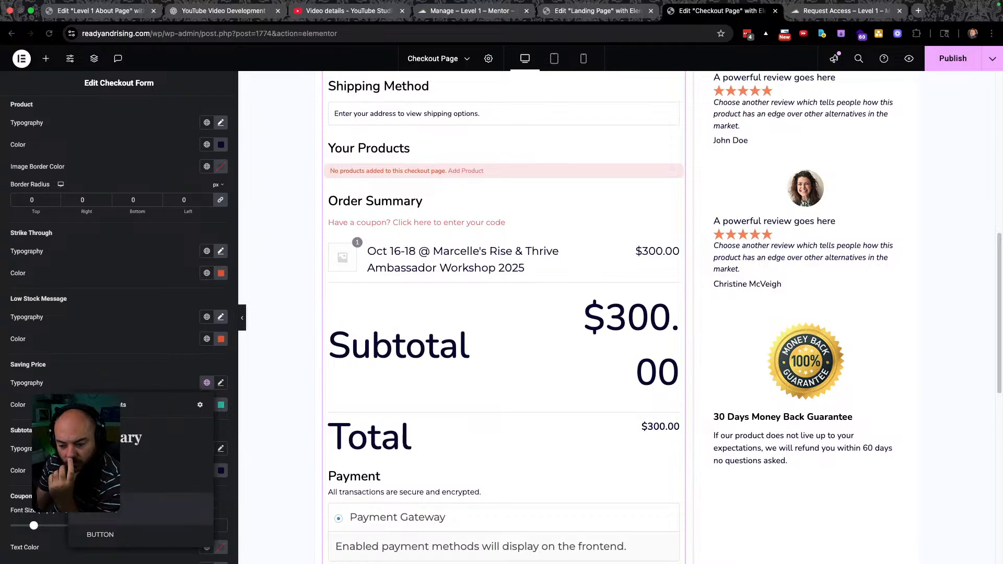
pyautogui.click(95, 482)
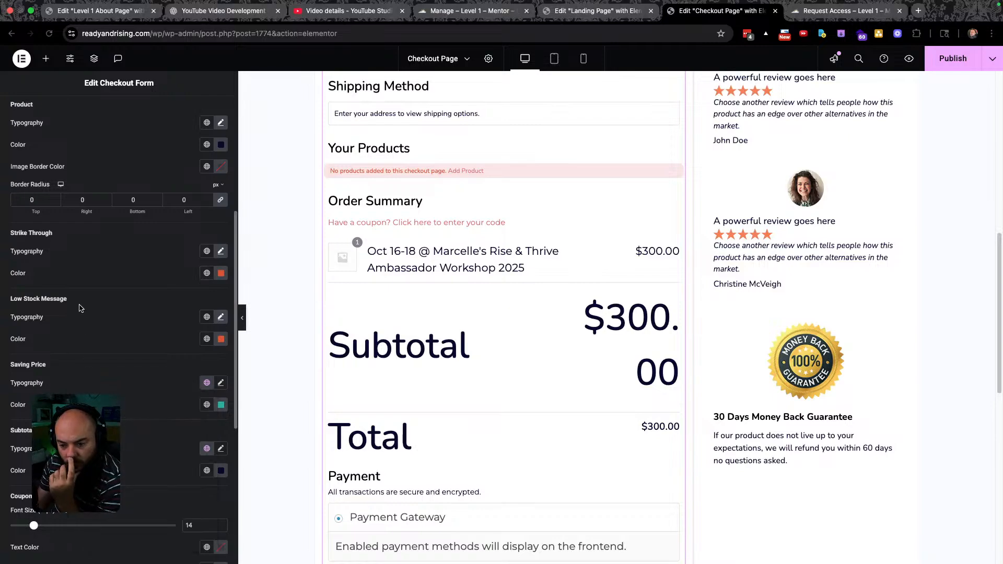
pyautogui.click(220, 383)
# Set the Total label typography size to 19 px.
pyautogui.click(163, 381)
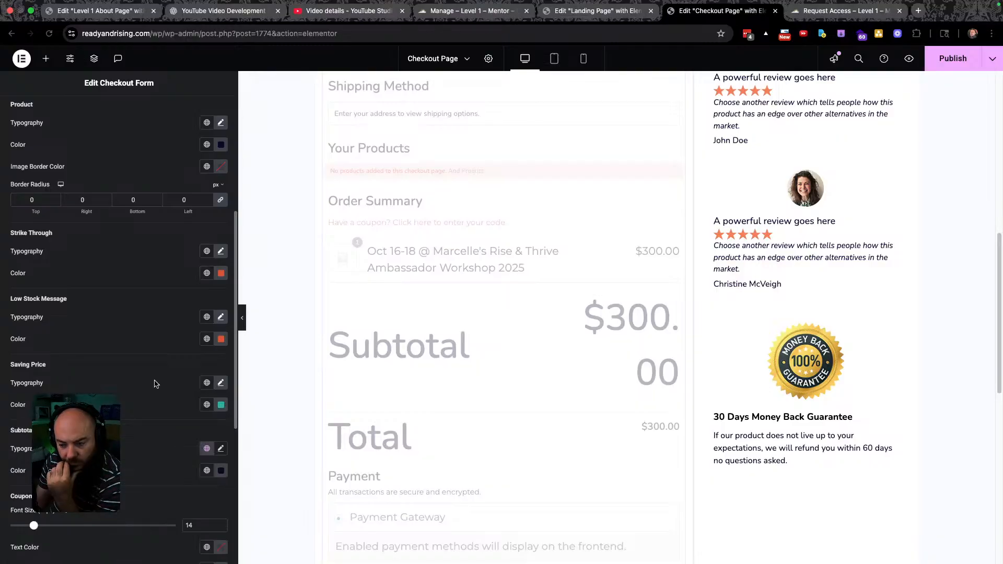
pyautogui.scroll(-1, 156, 381)
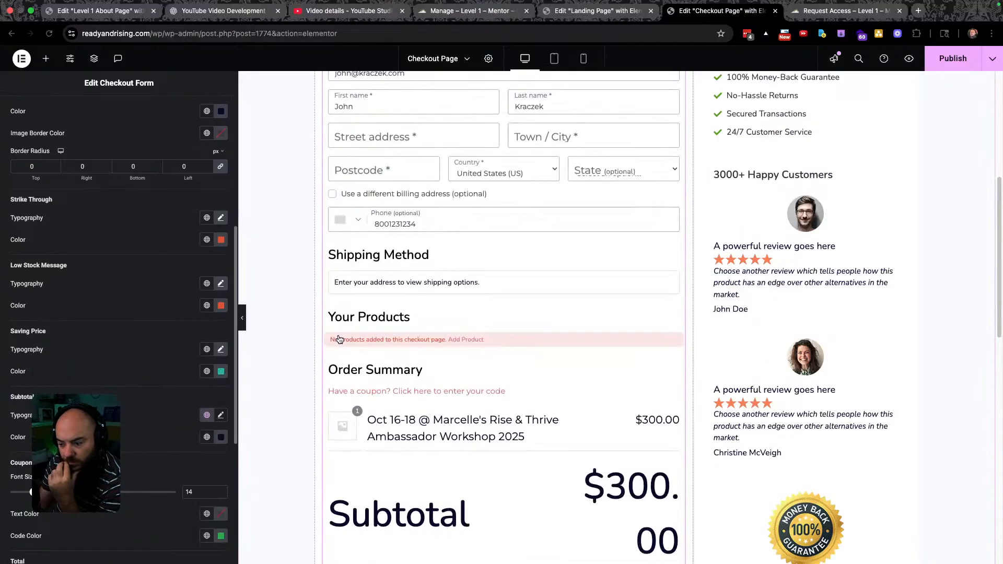
pyautogui.scroll(-5, 105, 271)
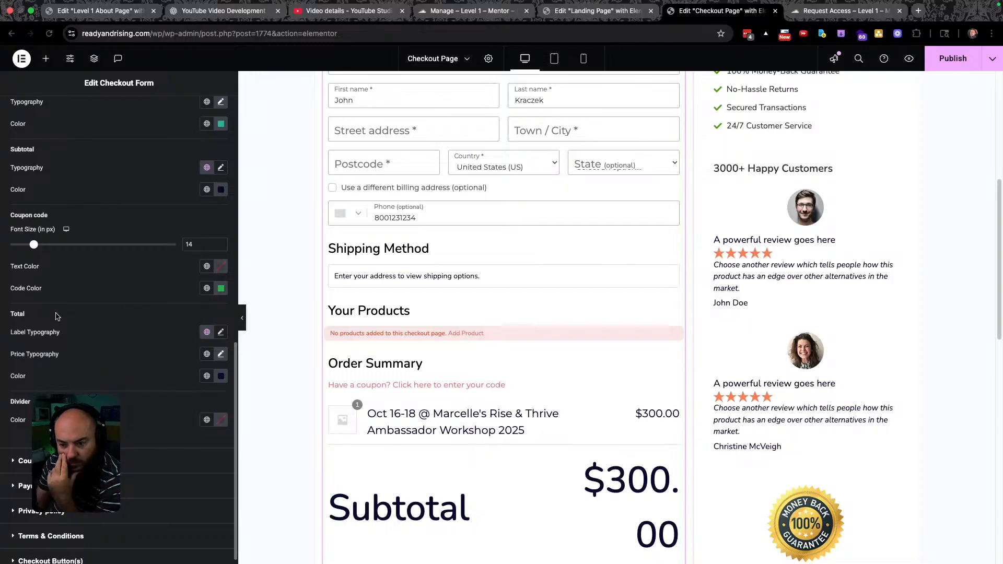
pyautogui.click(207, 332)
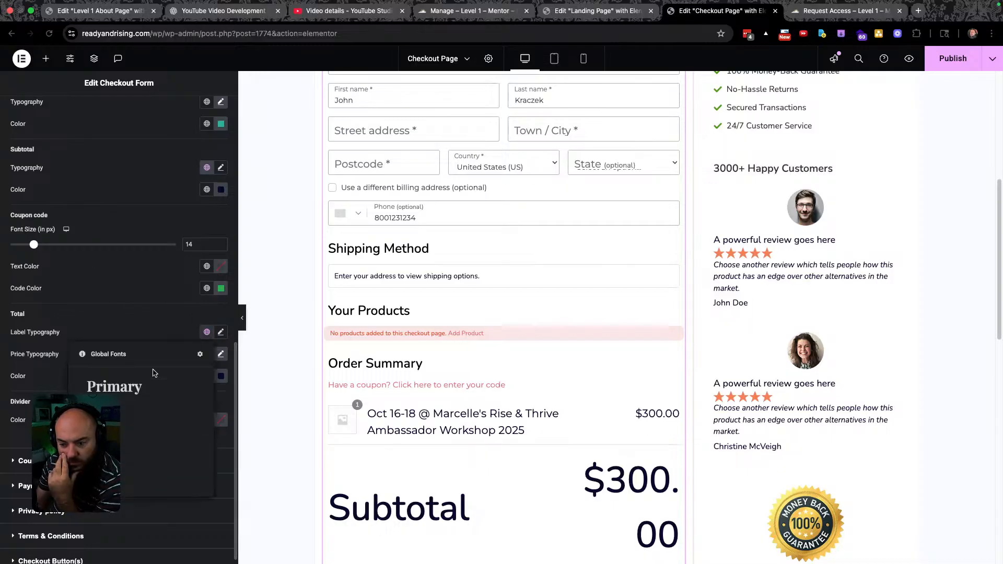
pyautogui.click(208, 333)
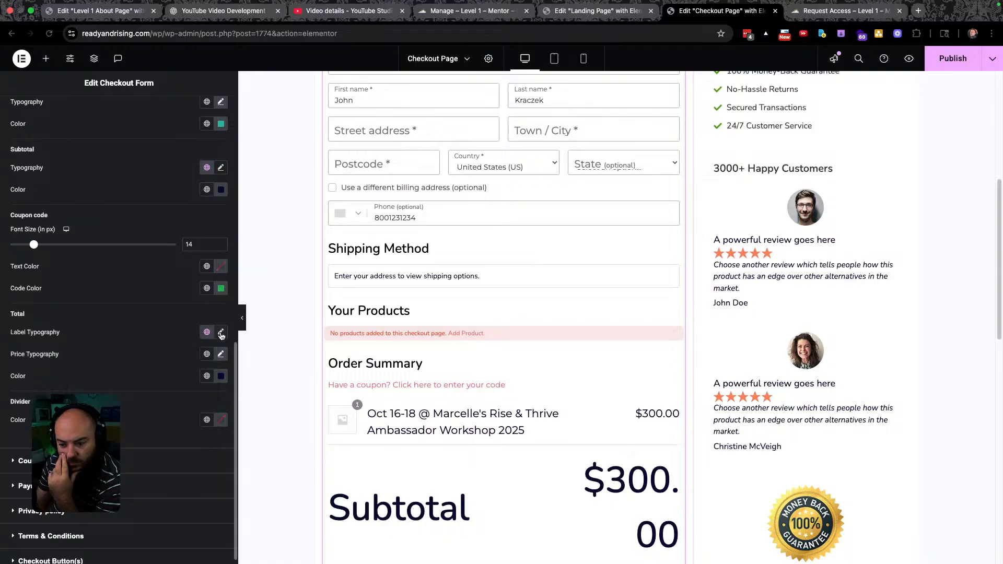
pyautogui.click(221, 333)
pyautogui.moveTo(25, 415); pyautogui.dragTo(31, 414)
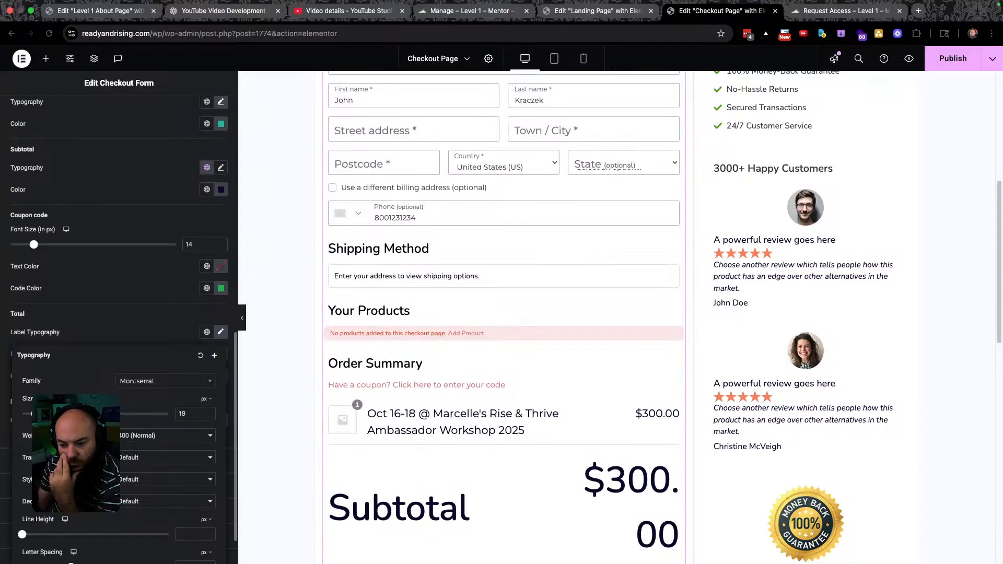
pyautogui.click(129, 322)
# Apply a global font to the Total price and set its size to 18.
pyautogui.scroll(-1, 126, 334)
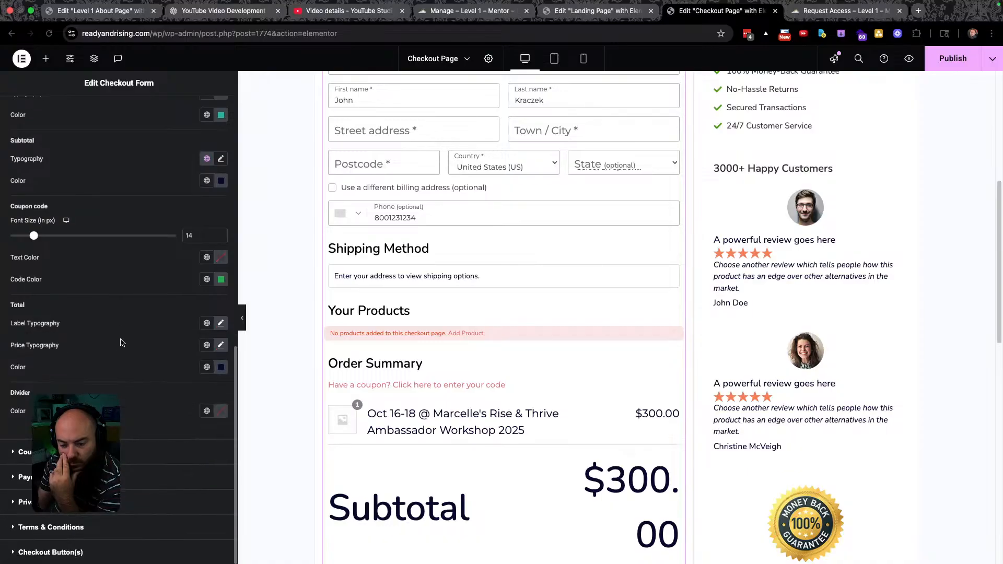
pyautogui.click(207, 345)
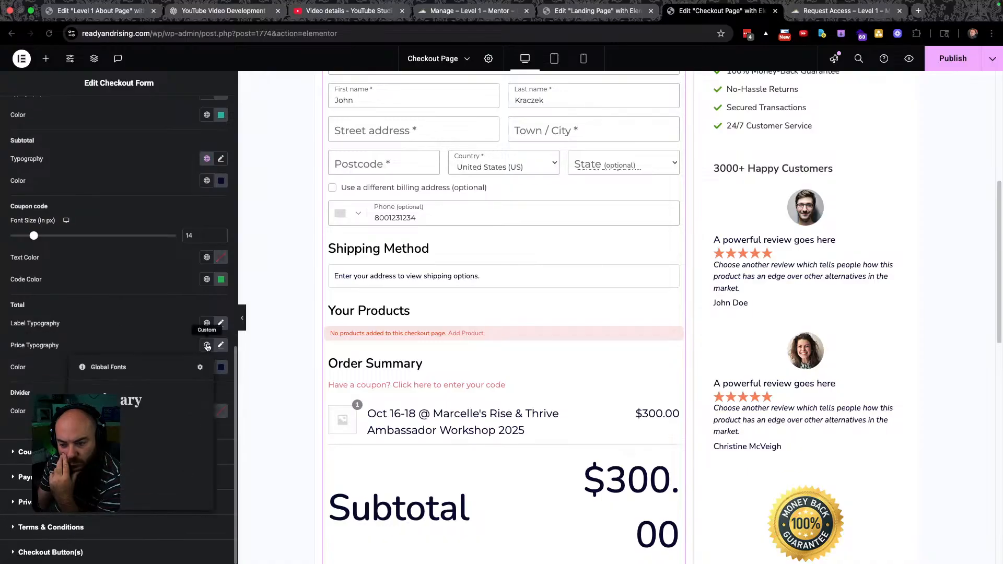
pyautogui.click(102, 445)
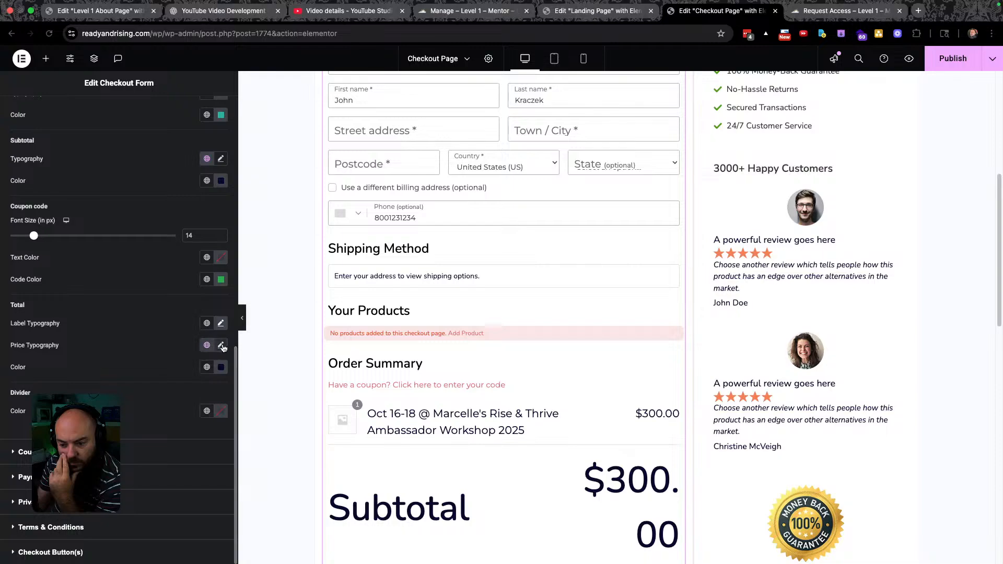
pyautogui.click(220, 345)
pyautogui.moveTo(35, 427); pyautogui.dragTo(34, 427)
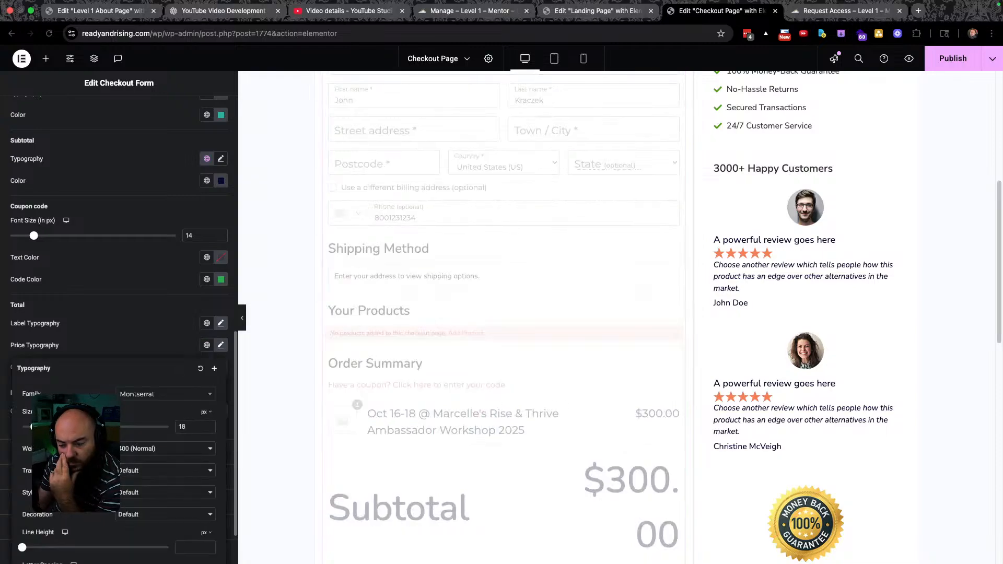
pyautogui.click(178, 322)
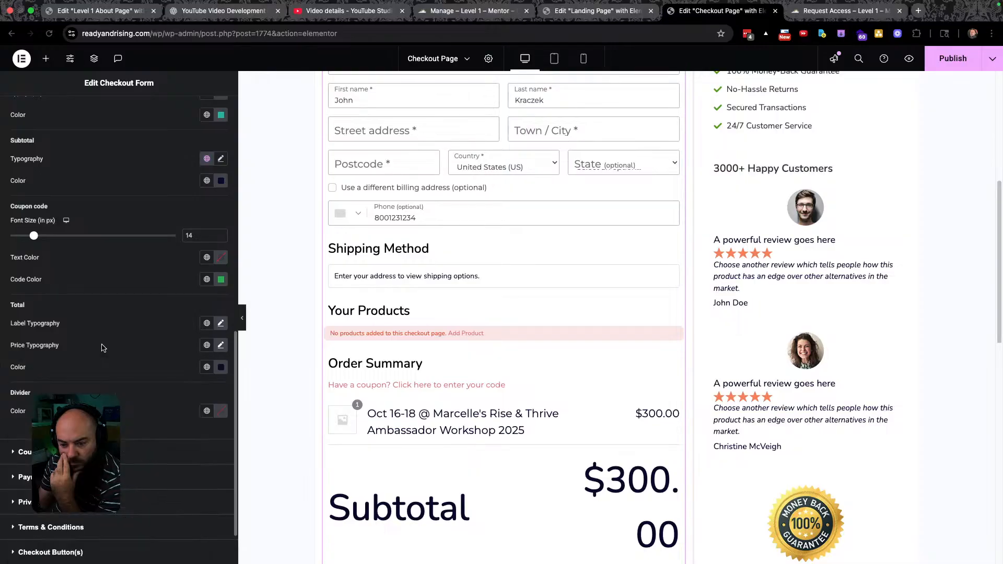
# Apply the global Montserrat font, Normal weight, to the Total label as well.
pyautogui.click(207, 323)
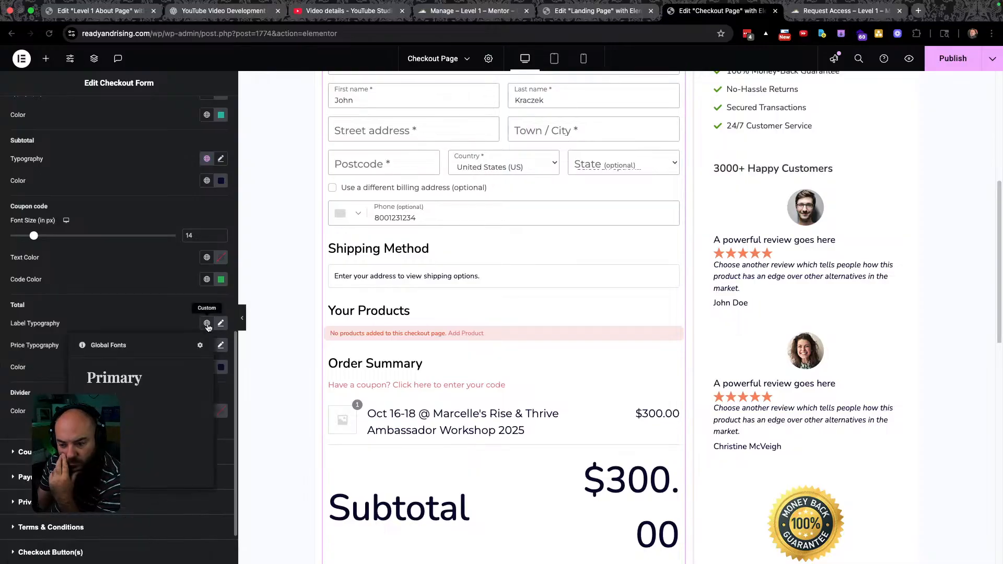
pyautogui.click(133, 421)
pyautogui.click(222, 324)
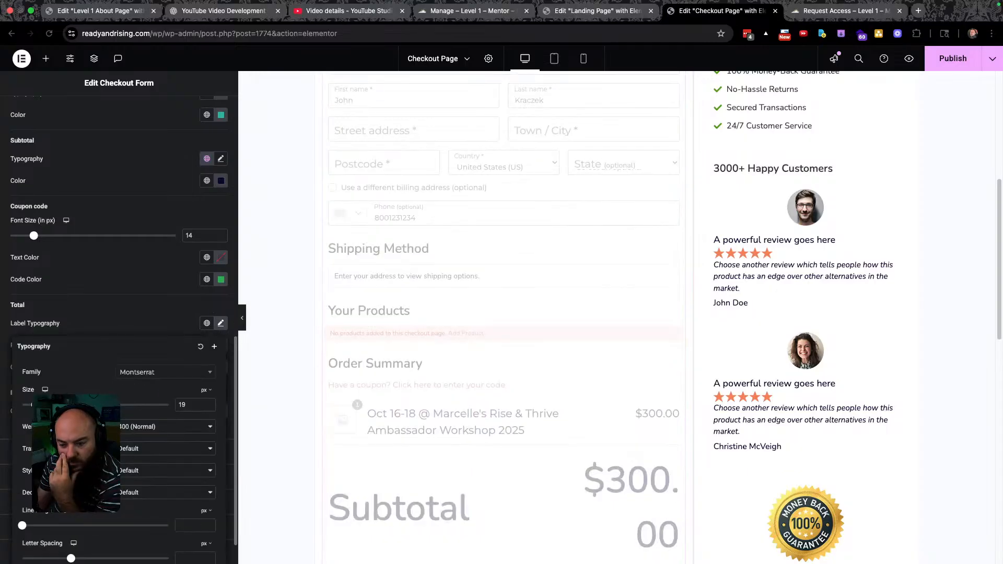
pyautogui.click(137, 330)
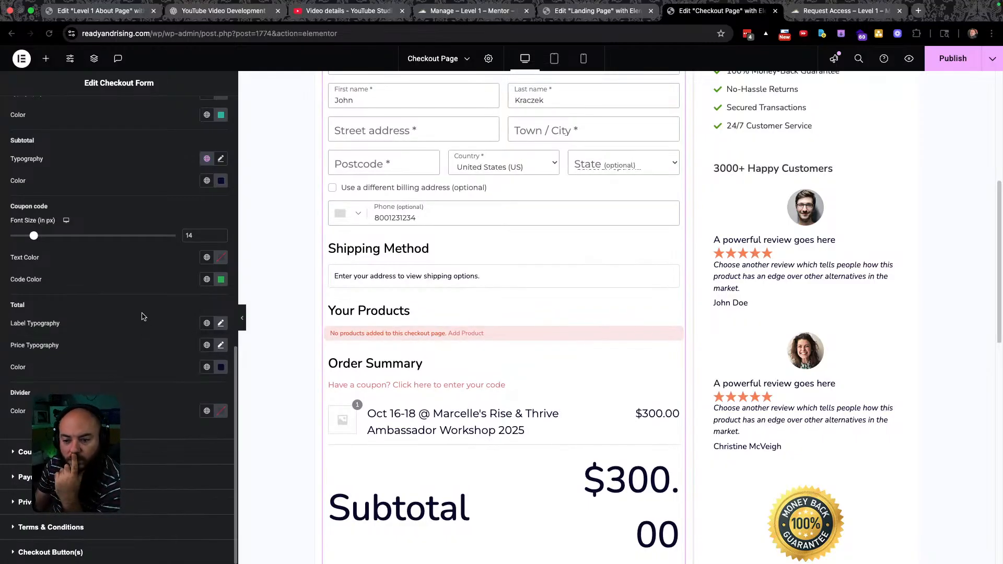
pyautogui.scroll(1, 141, 321)
pyautogui.scroll(2, 141, 316)
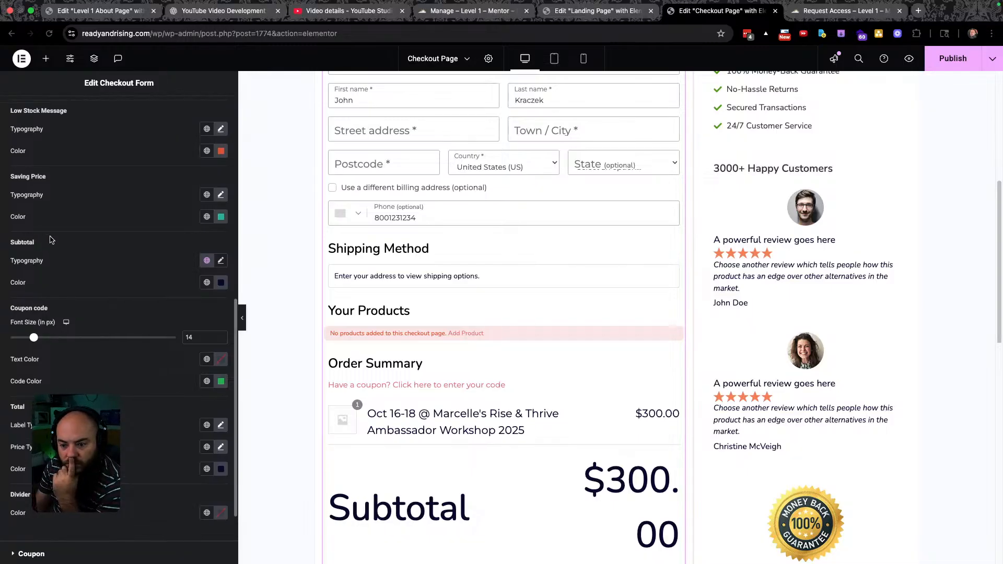
# Give the Subtotal line the Secondary global font (Montserrat) and a 20 px size.
pyautogui.click(207, 260)
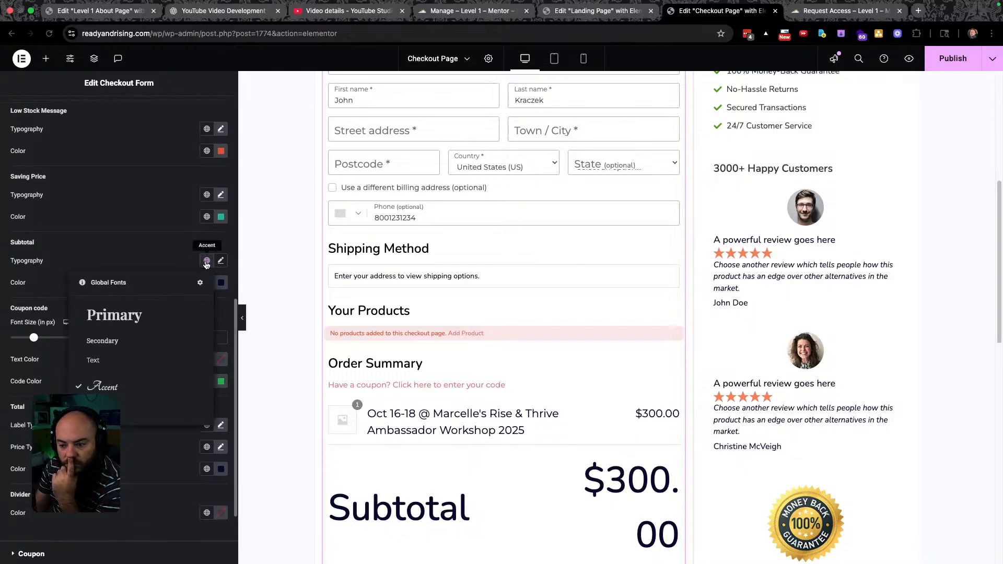
pyautogui.click(104, 342)
pyautogui.click(221, 260)
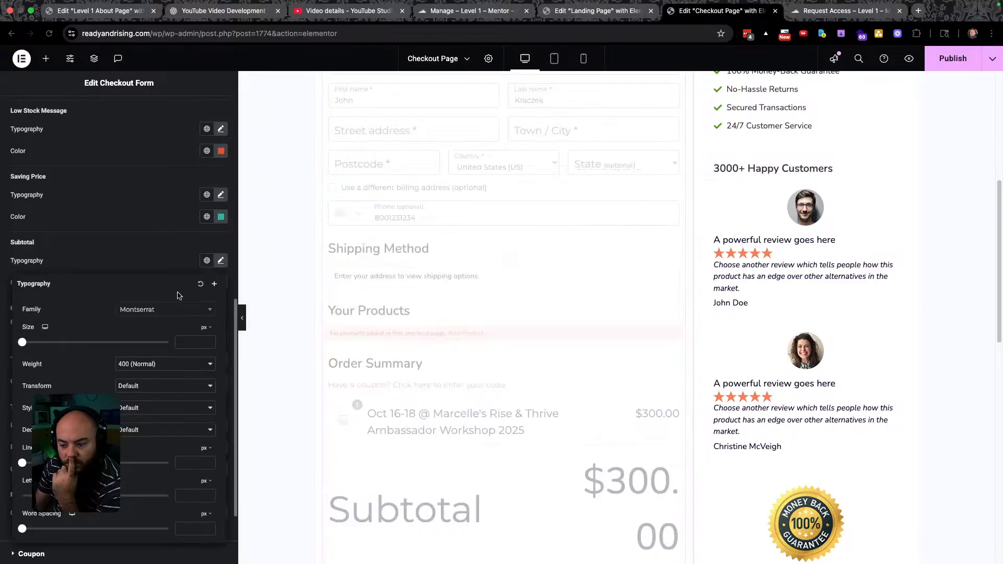
pyautogui.moveTo(26, 344); pyautogui.dragTo(38, 342)
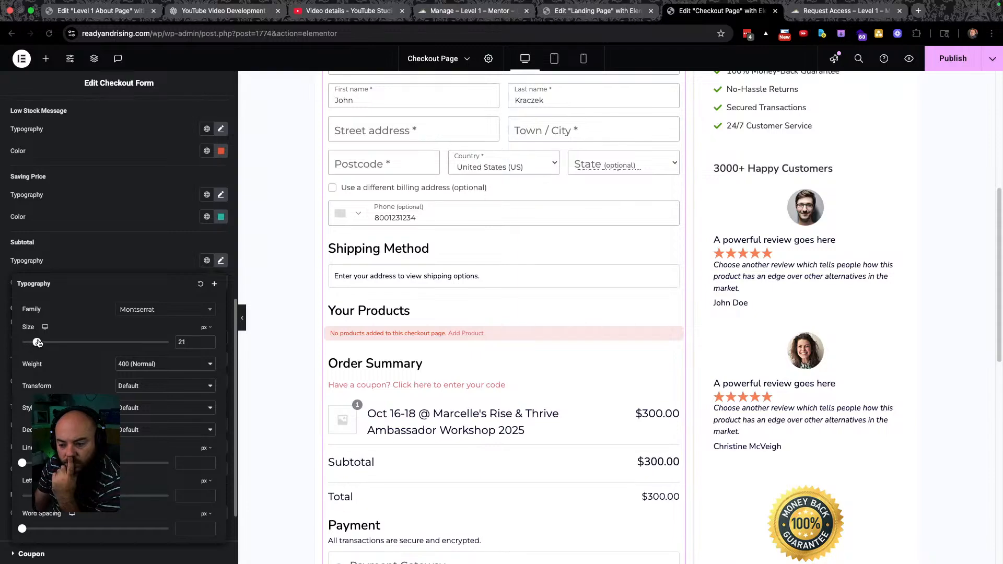
pyautogui.moveTo(38, 342); pyautogui.dragTo(37, 343)
pyautogui.doubleClick(183, 342)
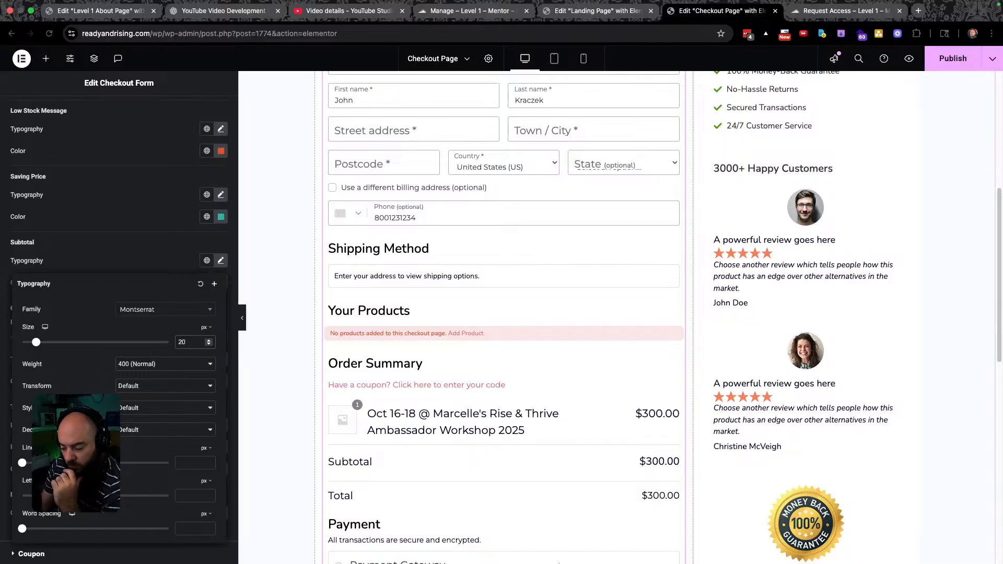
pyautogui.click(627, 549)
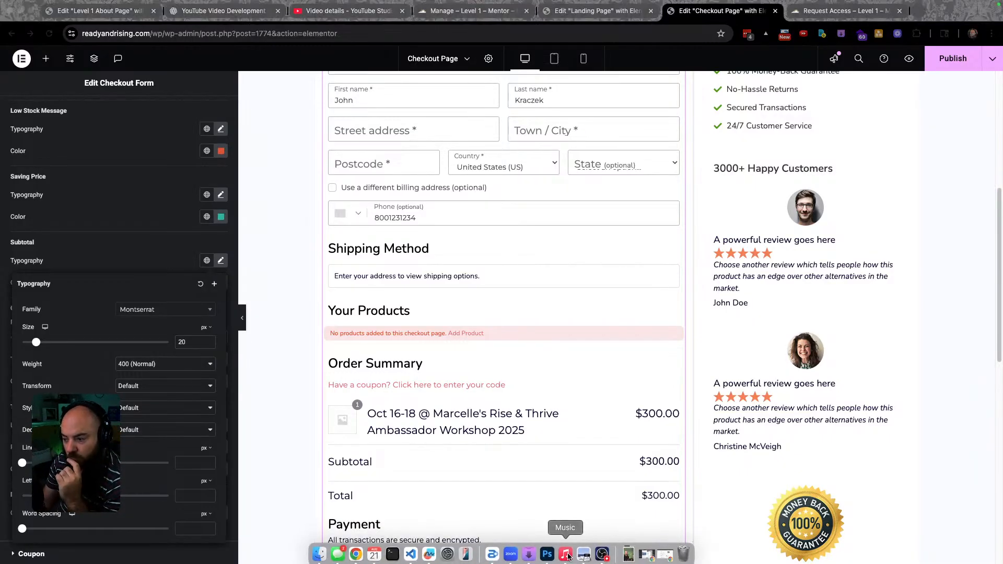
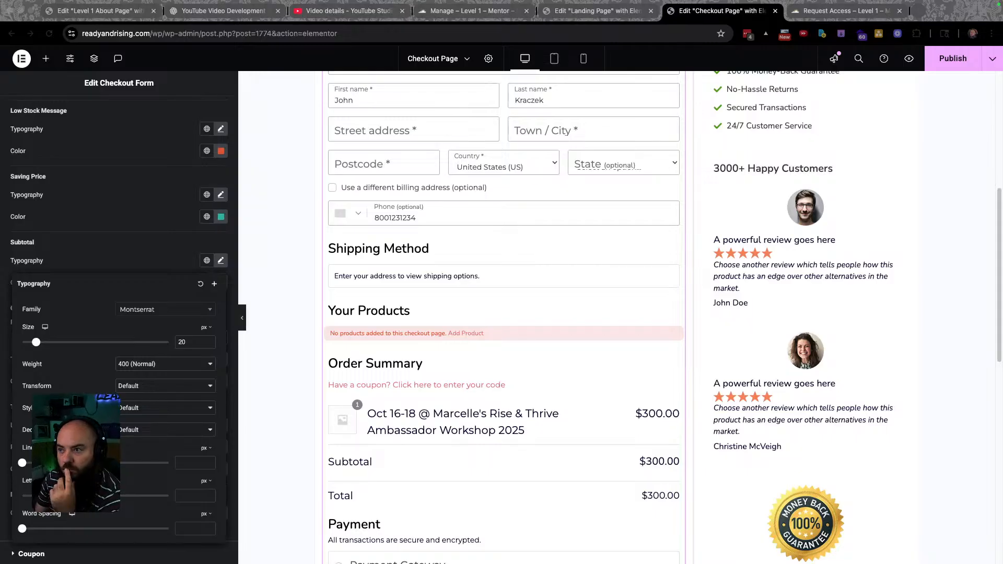
# Review the checkout layout and publish the Montserrat 20 px subtotal typography changes.
pyautogui.click(234, 331)
pyautogui.scroll(-5, 296, 319)
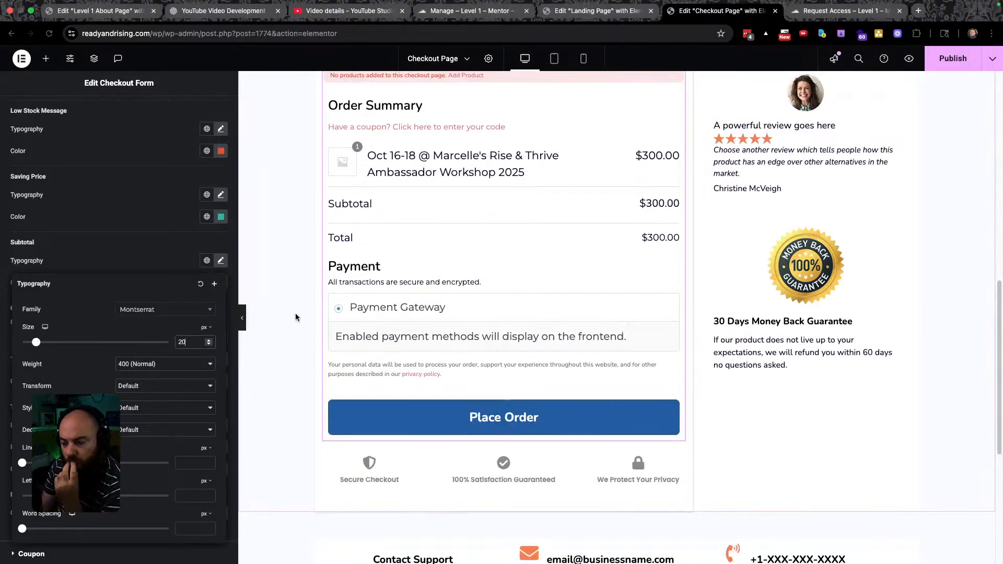
pyautogui.scroll(7, 296, 315)
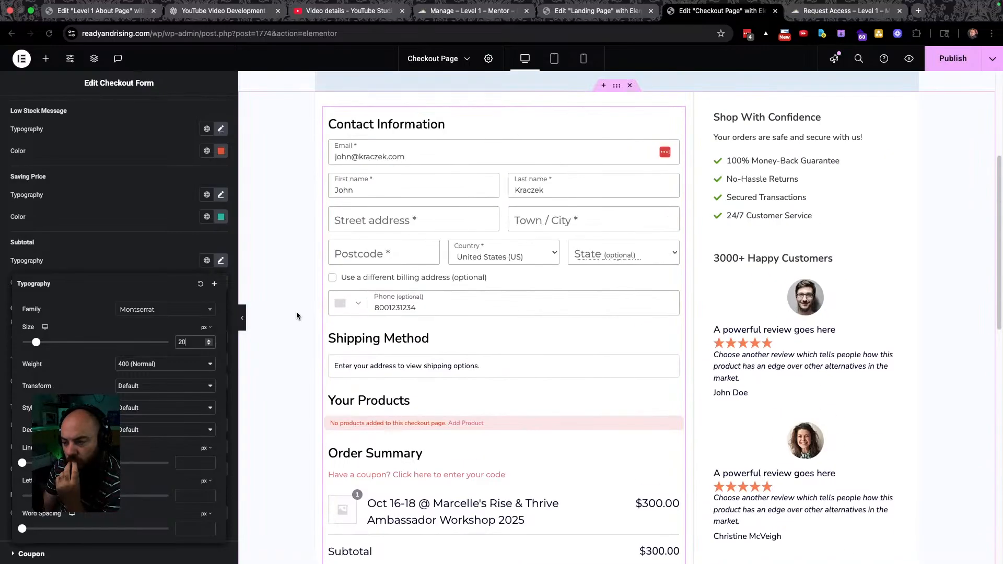
pyautogui.scroll(5, 296, 315)
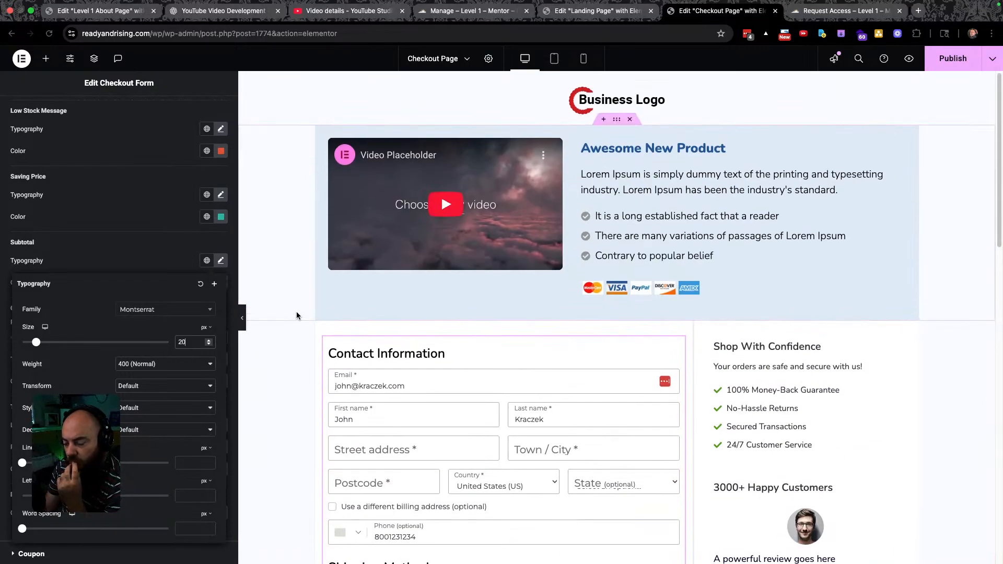
pyautogui.scroll(-6, 296, 316)
pyautogui.scroll(-6, 296, 316)
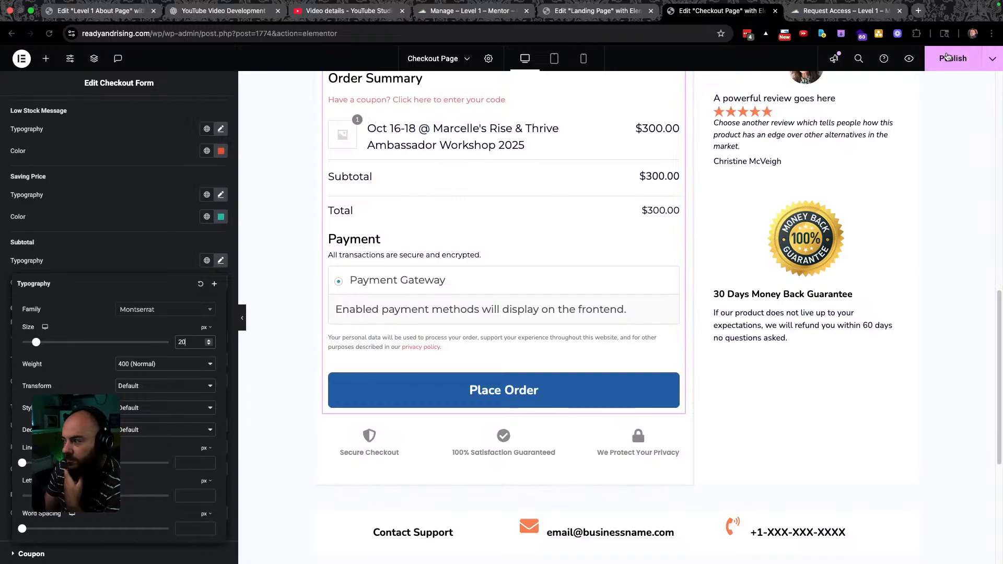
pyautogui.click(957, 59)
pyautogui.scroll(10, 577, 251)
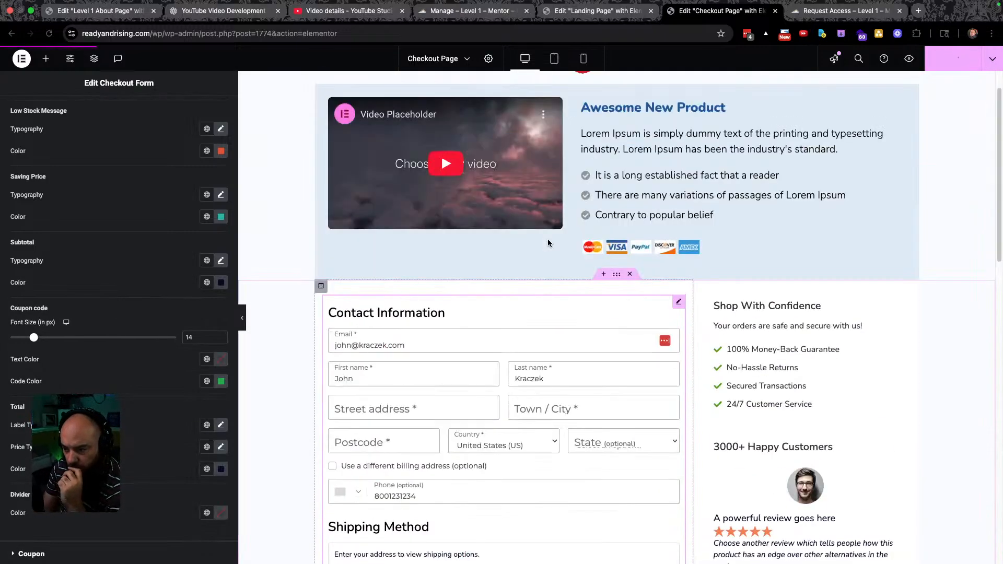
pyautogui.scroll(-4, 548, 240)
pyautogui.scroll(2, 574, 219)
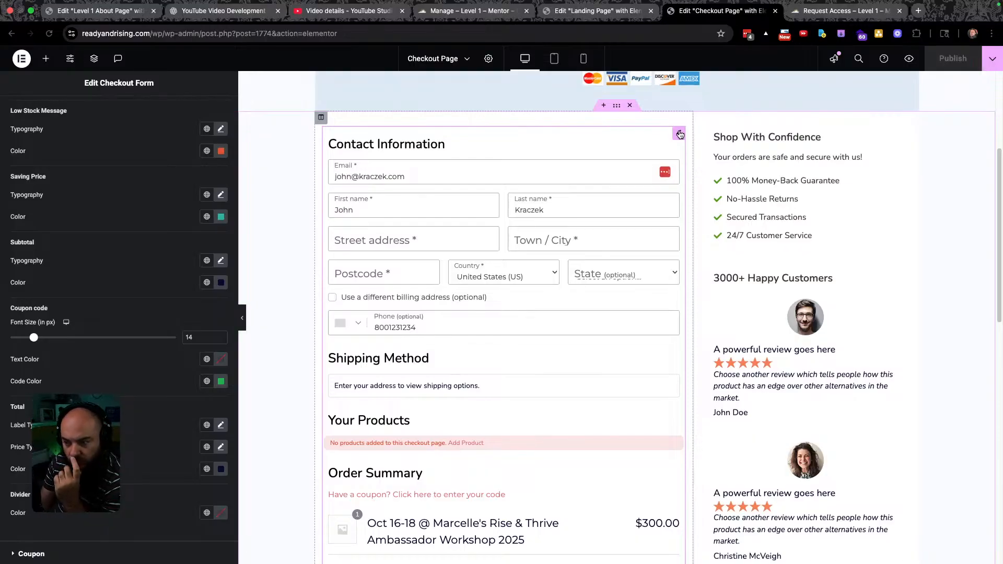
pyautogui.scroll(4, 603, 211)
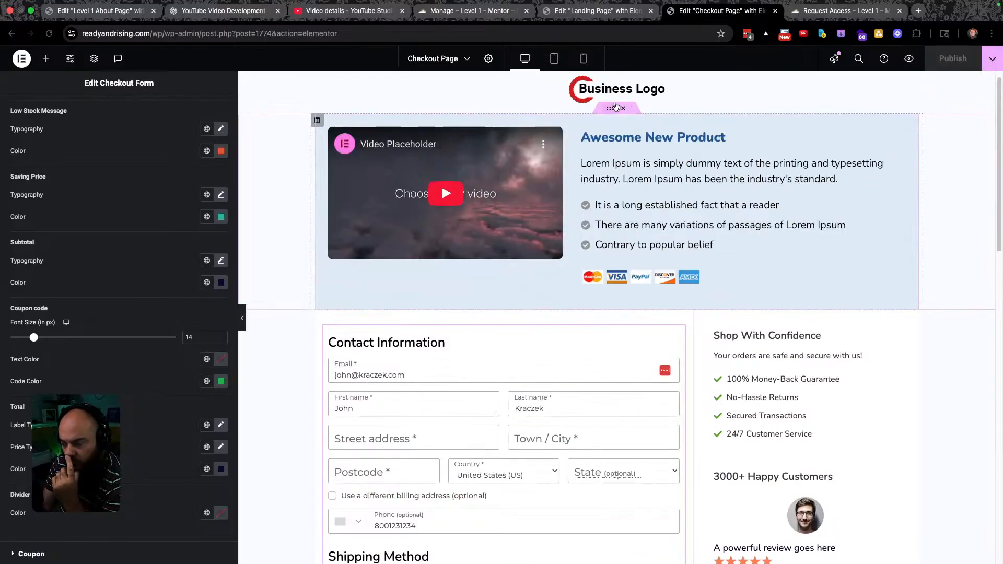
# Convert the product header inner section into a container.
pyautogui.click(610, 109)
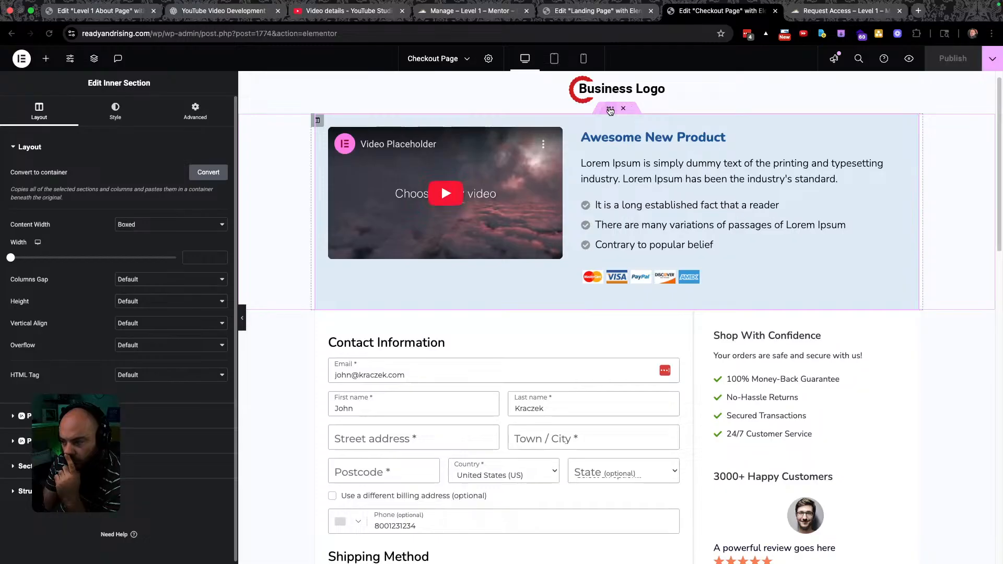
pyautogui.click(210, 171)
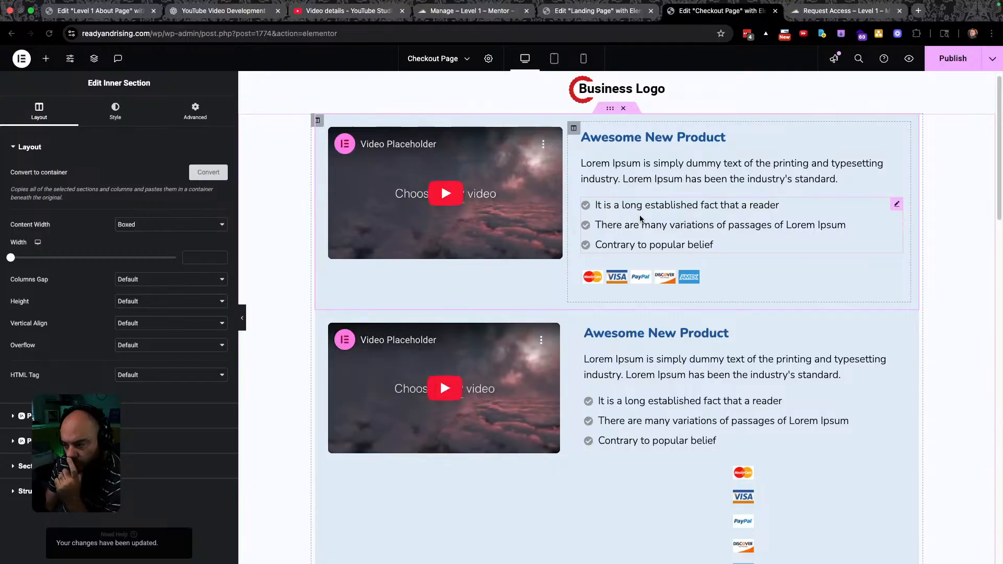
pyautogui.scroll(-4, 638, 214)
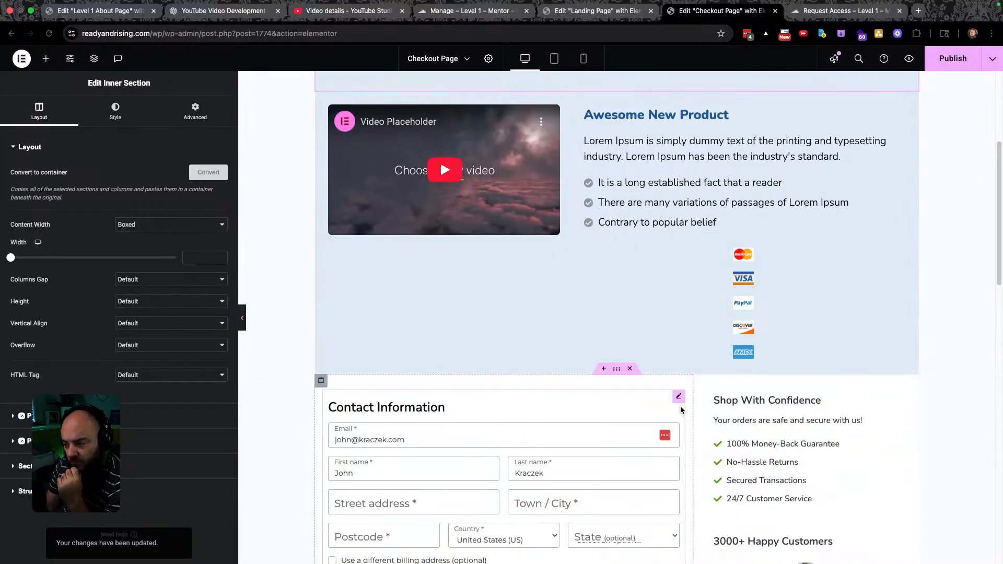
pyautogui.scroll(-2, 629, 381)
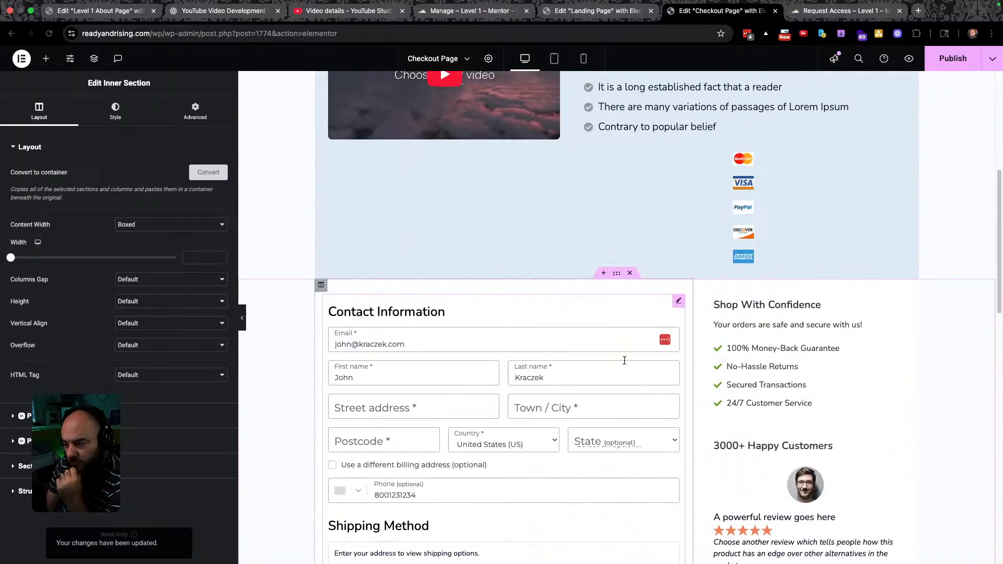
# Convert the checkout form section into a container and open the copied container's settings.
pyautogui.click(618, 275)
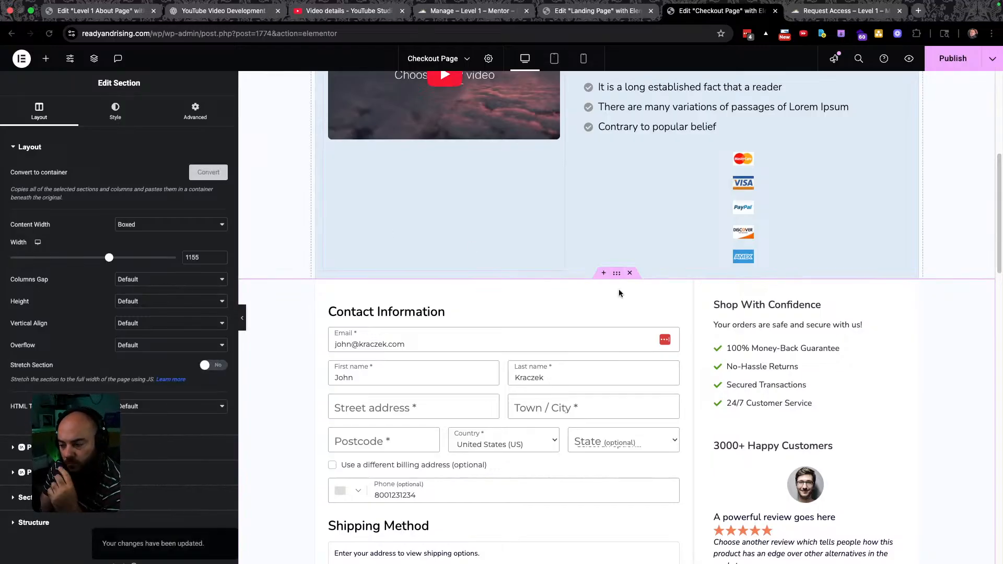
pyautogui.scroll(-5, 617, 306)
pyautogui.scroll(-10, 608, 311)
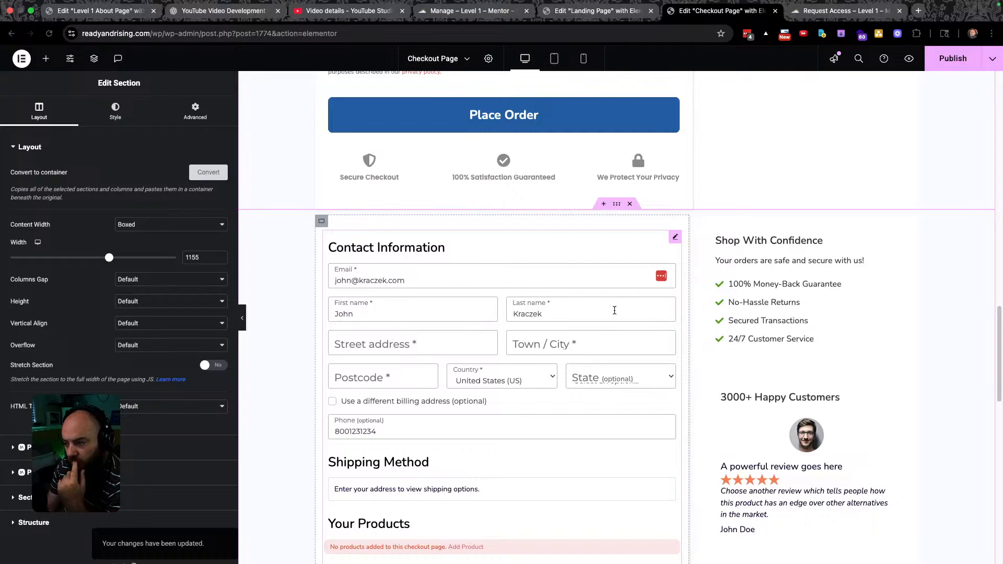
pyautogui.click(616, 205)
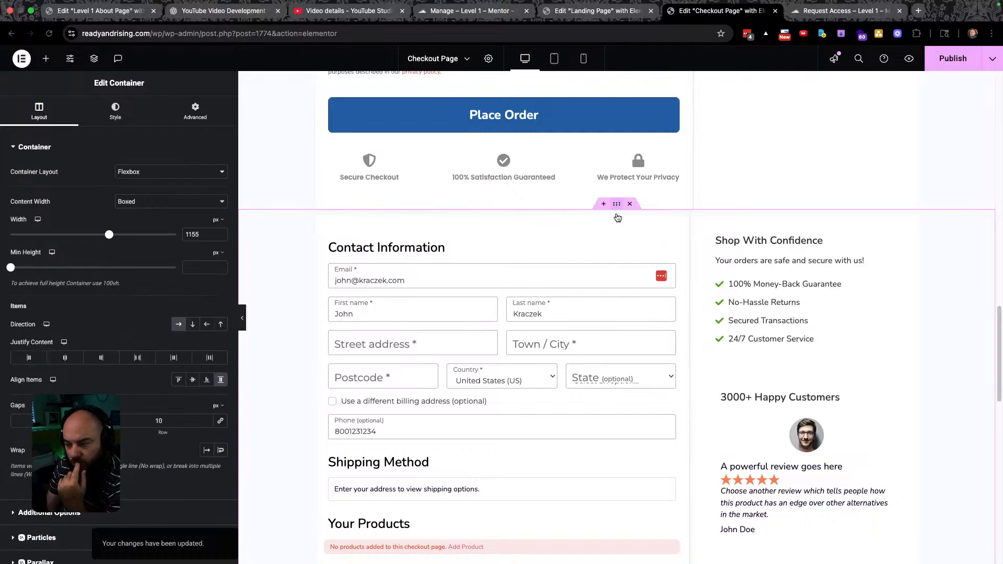
pyautogui.scroll(10, 613, 313)
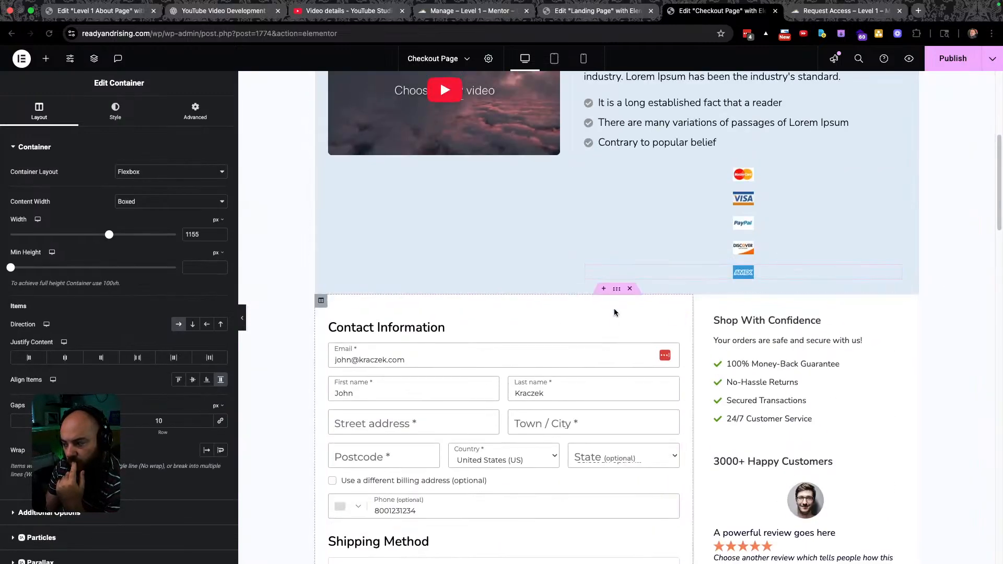
pyautogui.scroll(-4, 636, 384)
pyautogui.scroll(-8, 636, 383)
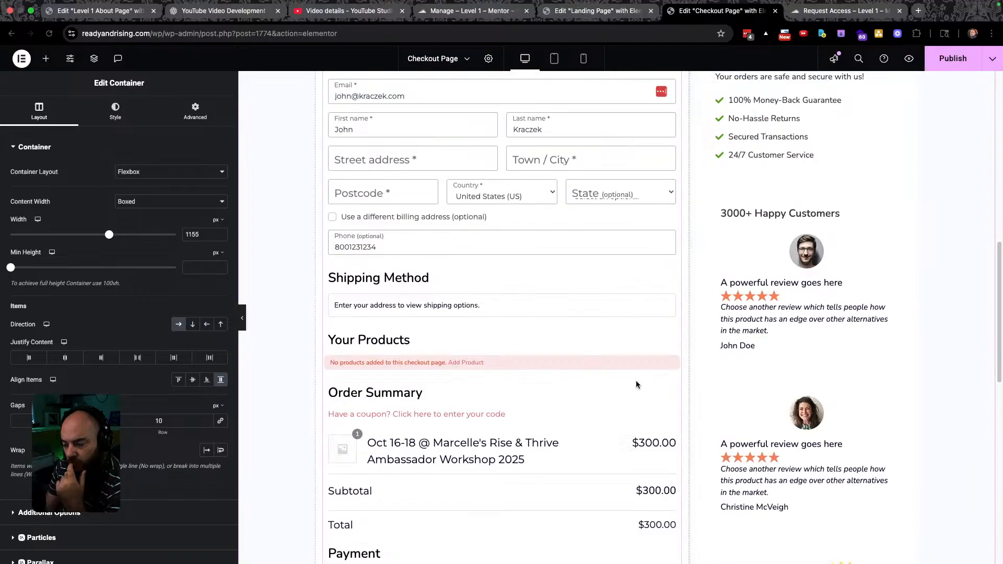
pyautogui.scroll(-2, 637, 381)
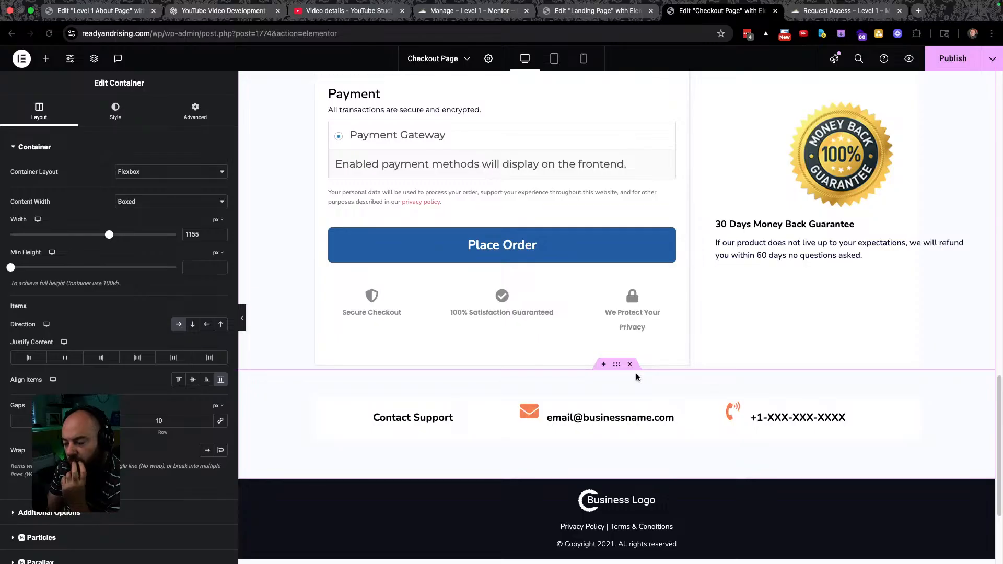
pyautogui.scroll(10, 590, 367)
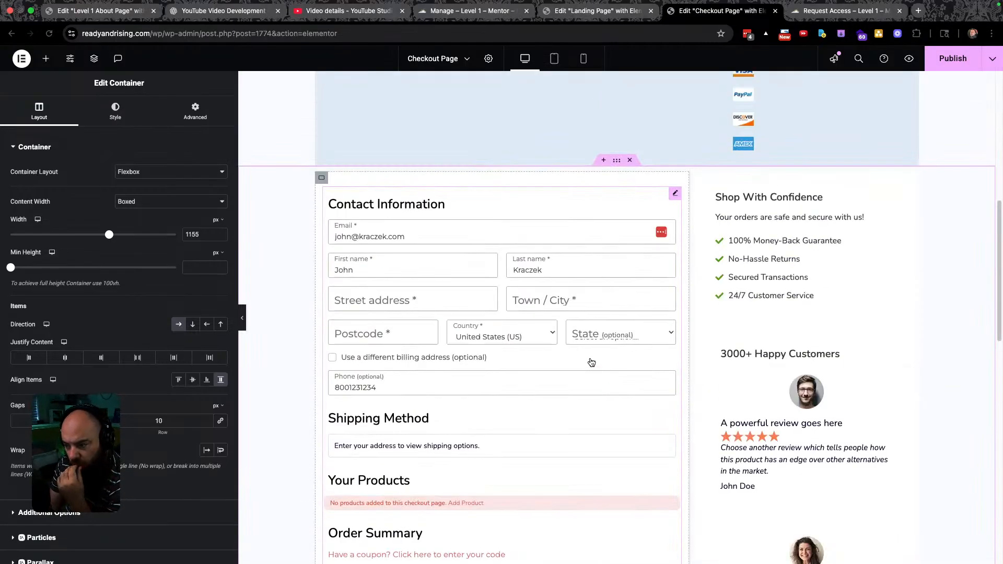
pyautogui.scroll(7, 589, 359)
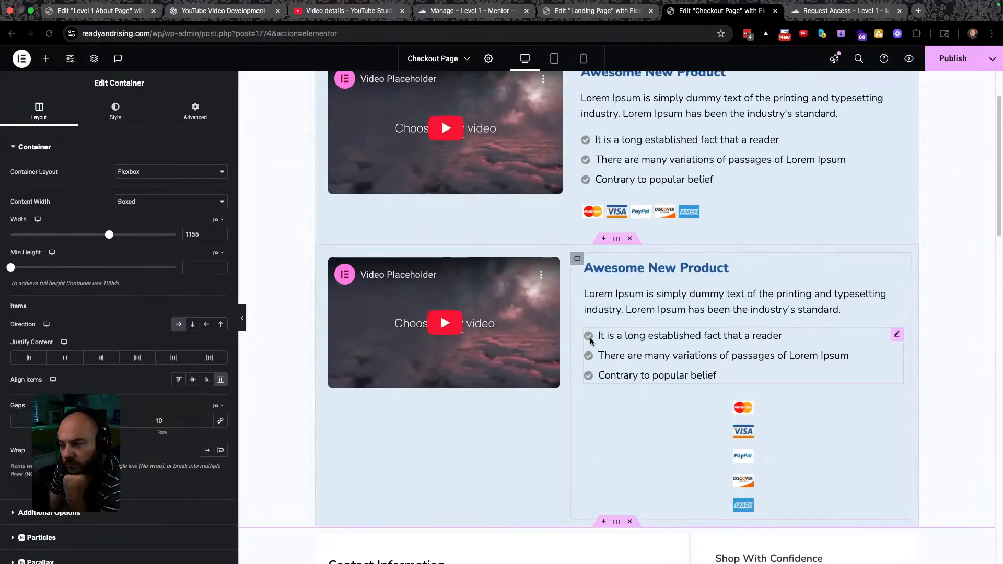
pyautogui.scroll(1, 590, 344)
pyautogui.scroll(1, 591, 342)
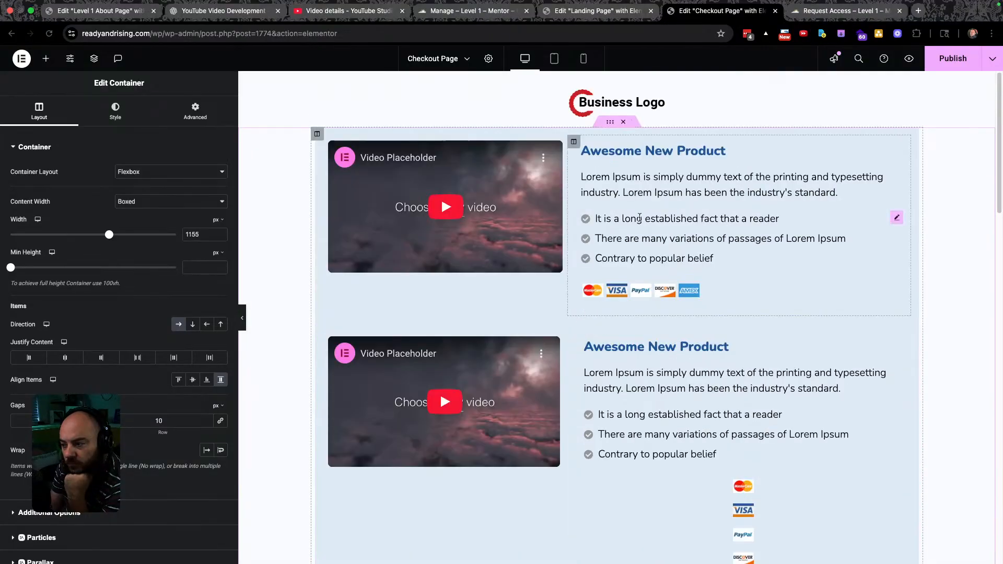
# Delete the original product section, and convert the Business Logo header to a container, removing the original.
pyautogui.click(611, 123)
pyautogui.click(623, 122)
pyautogui.click(616, 79)
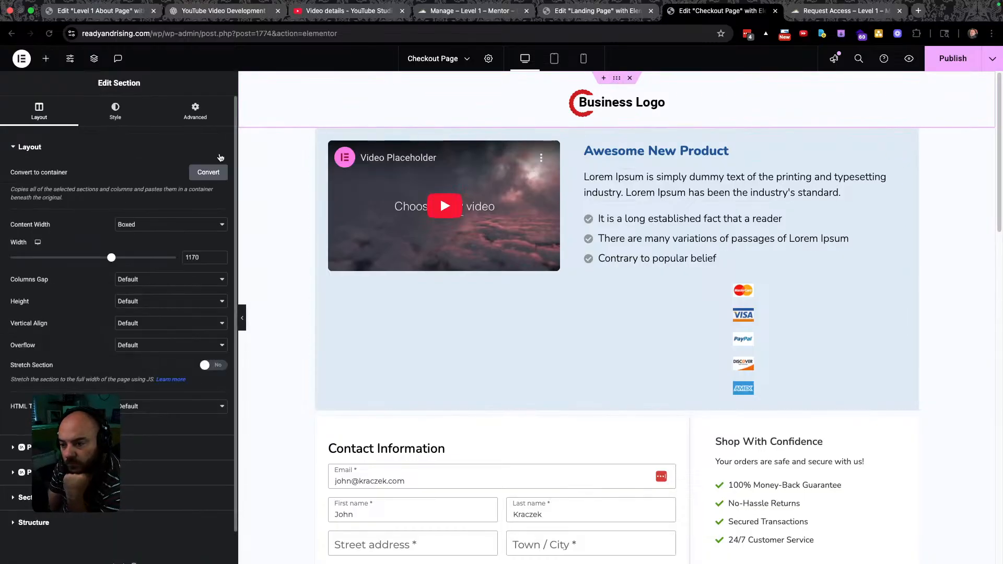
pyautogui.click(213, 174)
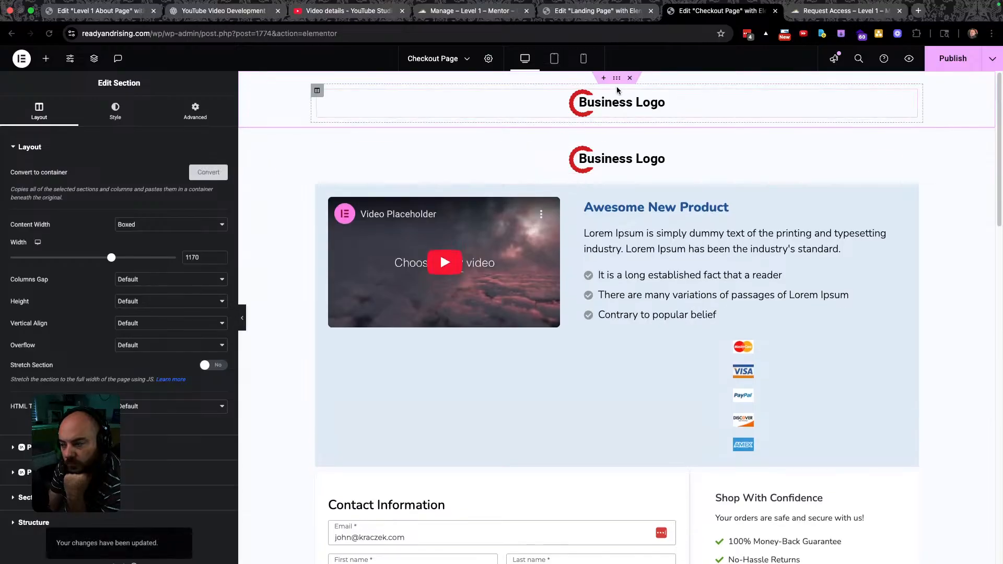
pyautogui.click(629, 78)
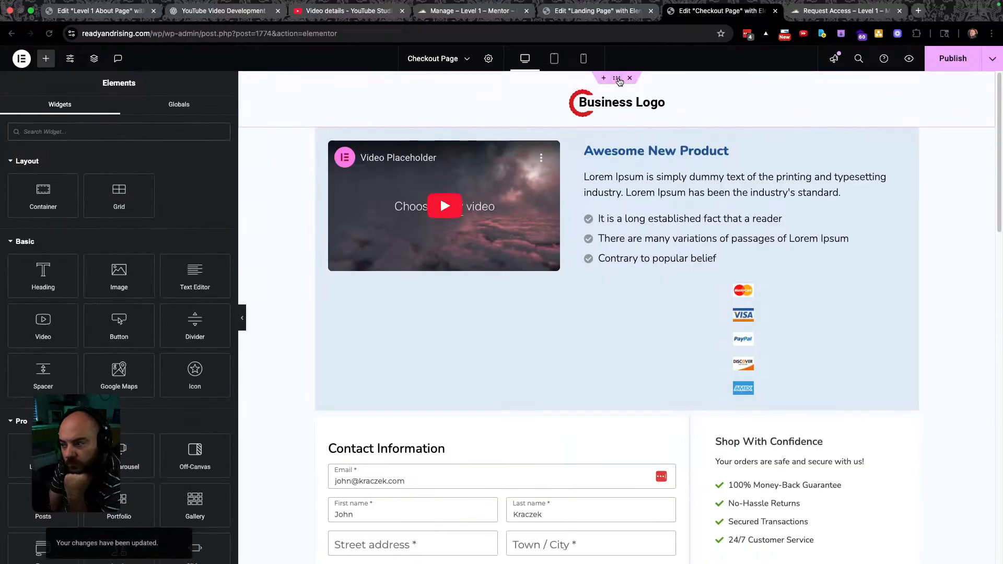
pyautogui.click(617, 79)
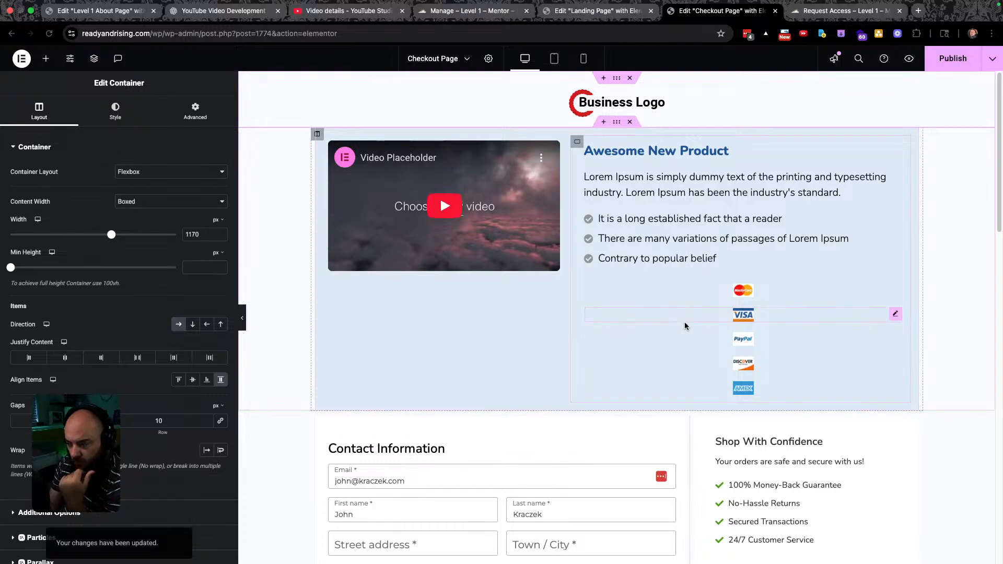
# Set the video container's Justify Content to Center so the video sits vertically centred.
pyautogui.click(318, 135)
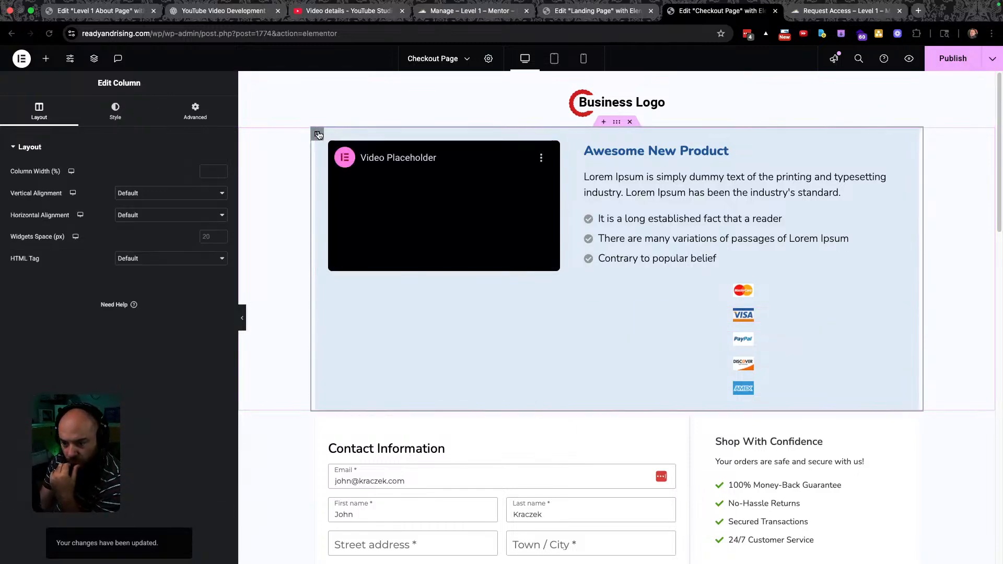
pyautogui.click(620, 123)
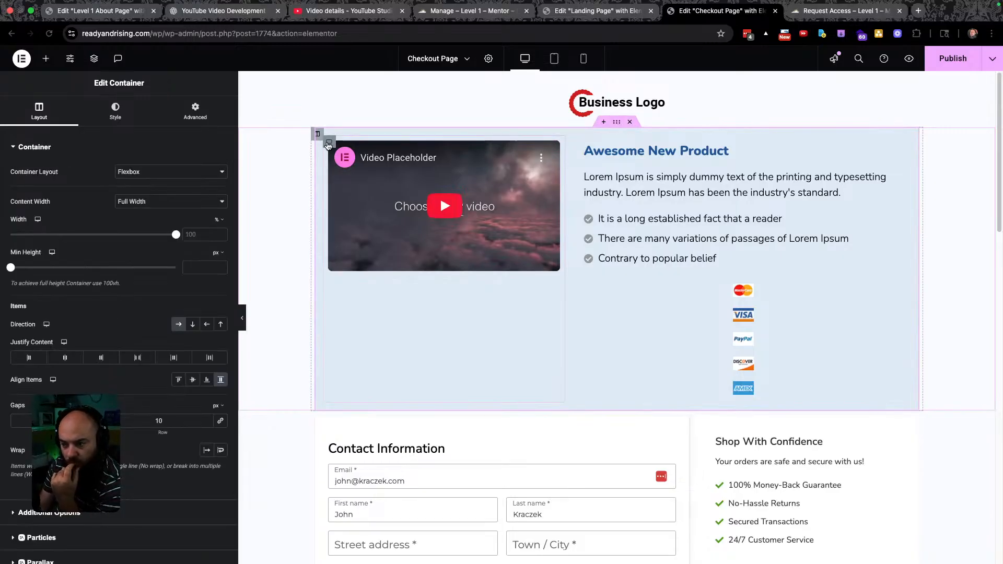
pyautogui.click(329, 142)
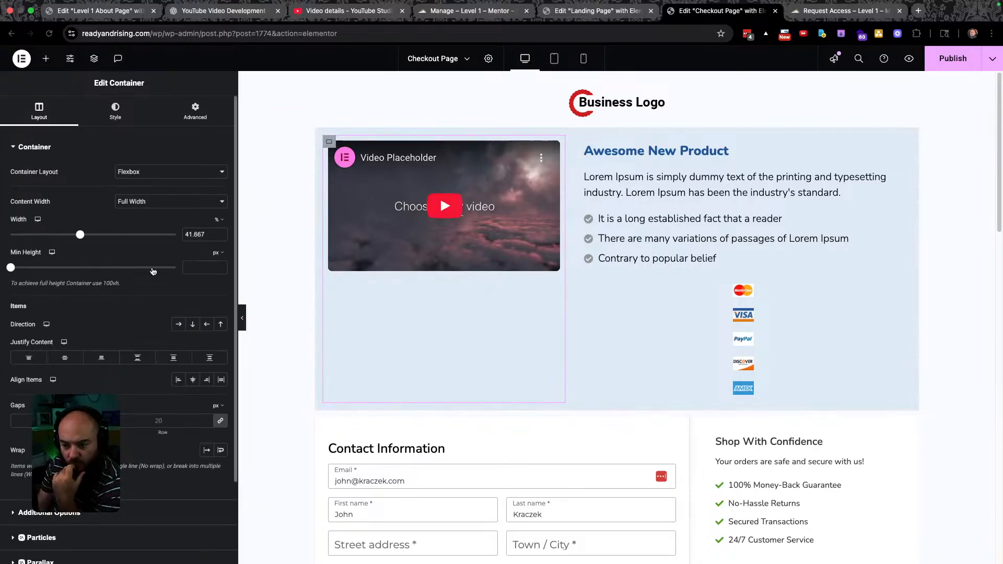
pyautogui.click(102, 363)
pyautogui.click(65, 359)
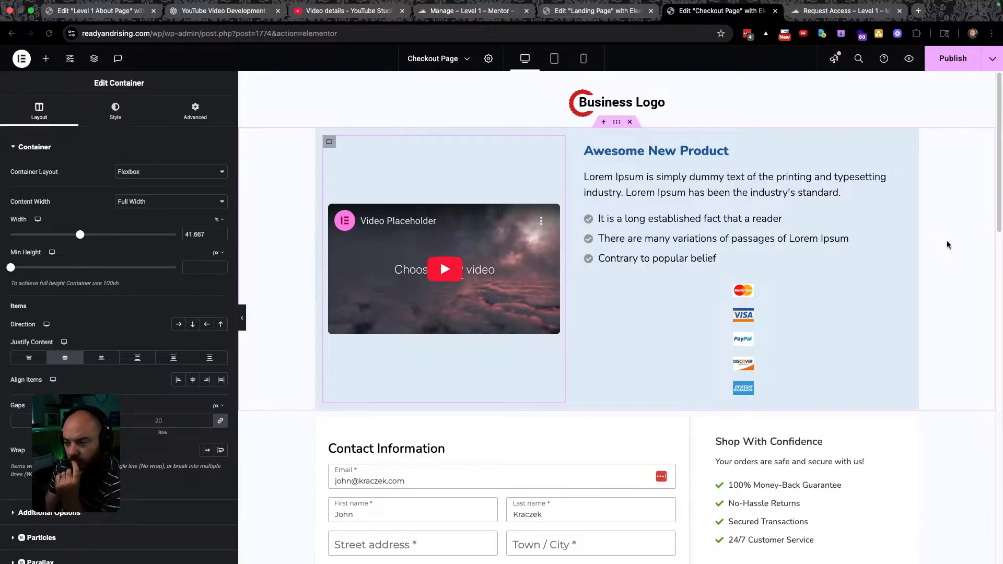
# Delete the leftover product video section and the empty container, then select the Business Logo image.
pyautogui.click(630, 122)
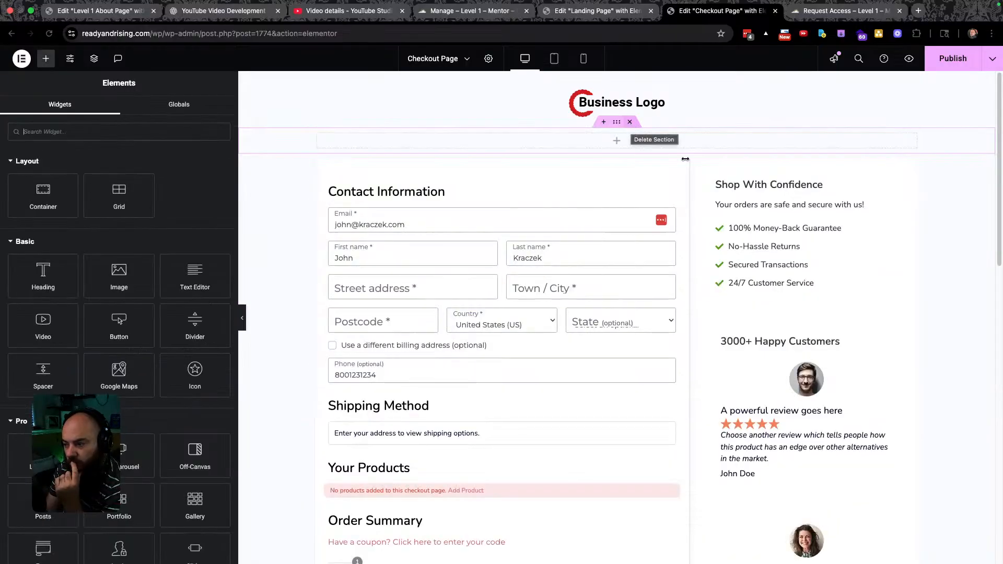
pyautogui.click(630, 122)
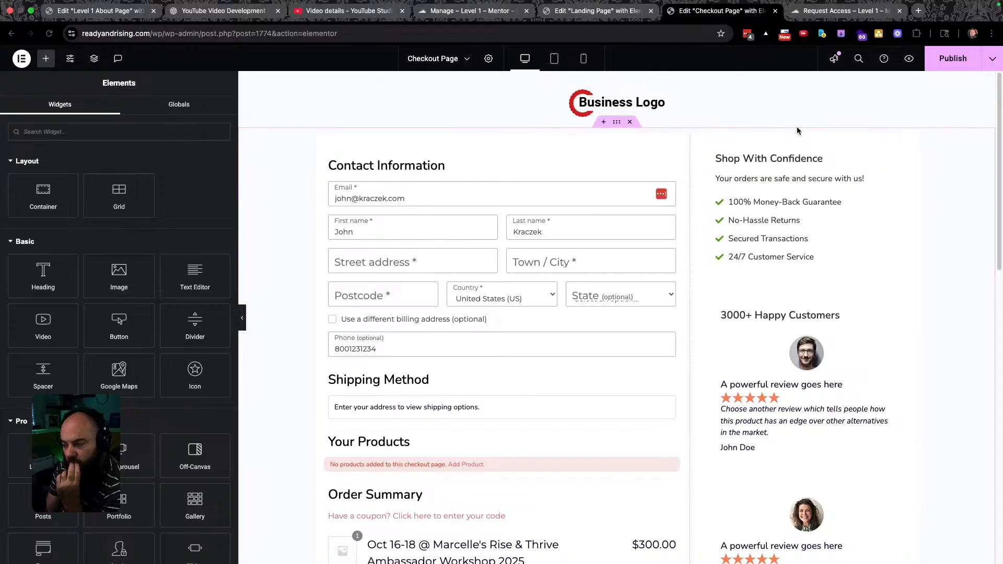
pyautogui.click(619, 102)
# Replace the header logo with Ready-and-Rising-Final-Color.png from the media library.
pyautogui.click(151, 236)
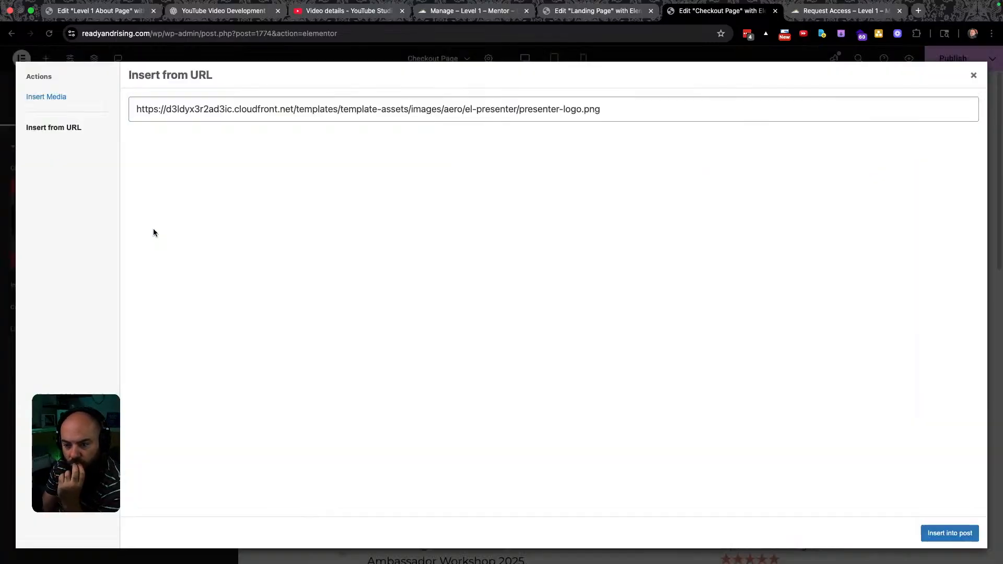
pyautogui.click(44, 97)
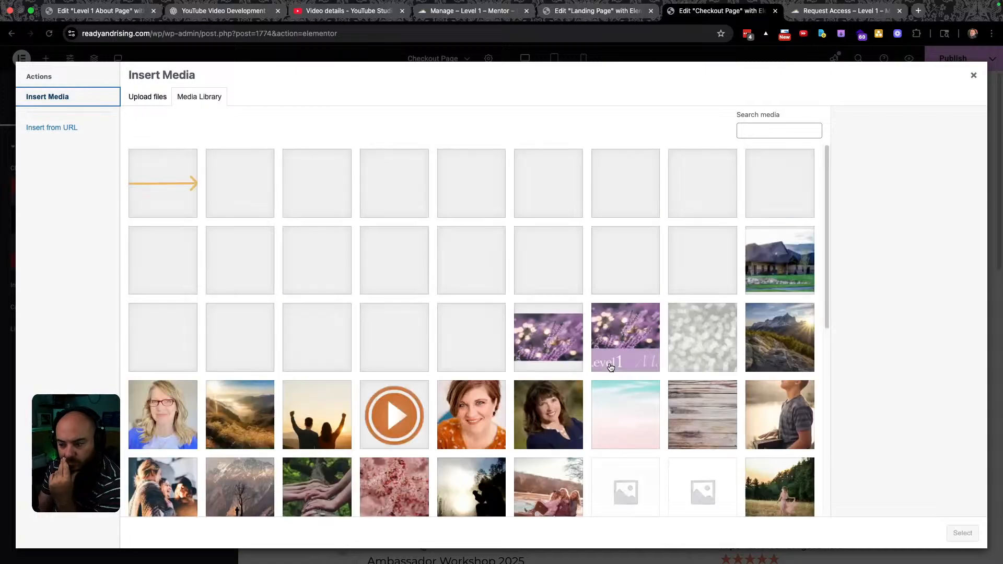
pyautogui.scroll(-10, 595, 401)
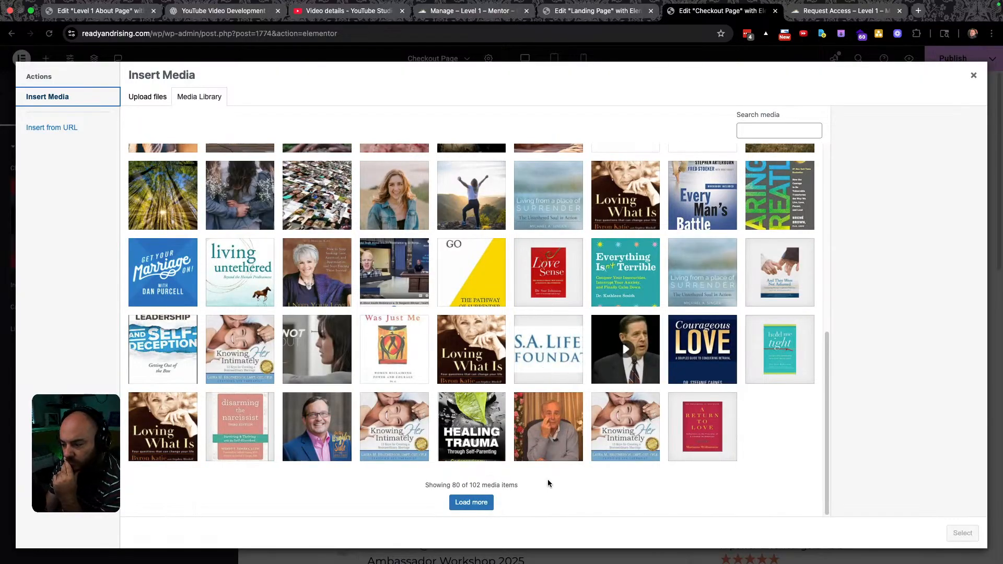
pyautogui.click(467, 503)
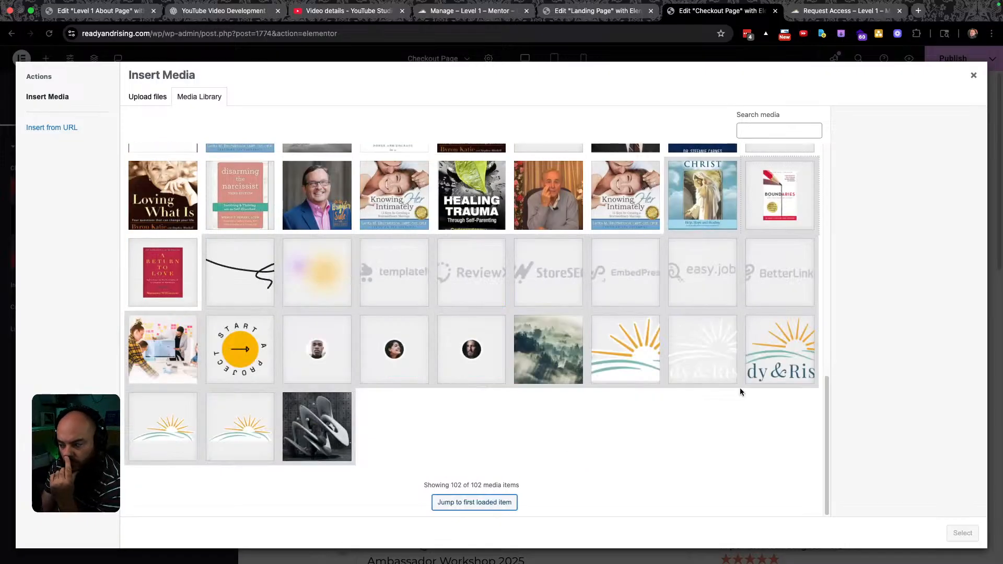
pyautogui.click(780, 347)
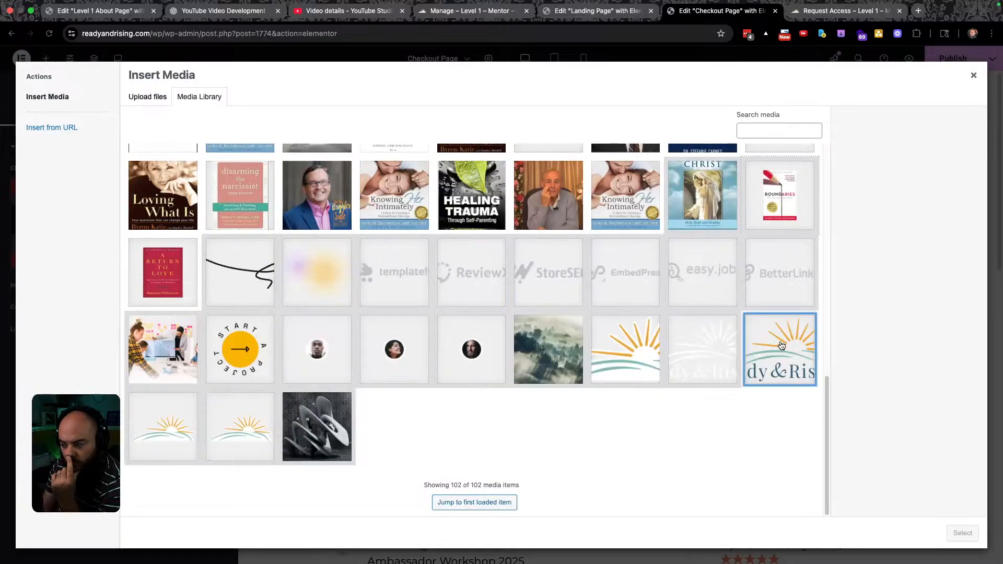
pyautogui.click(610, 353)
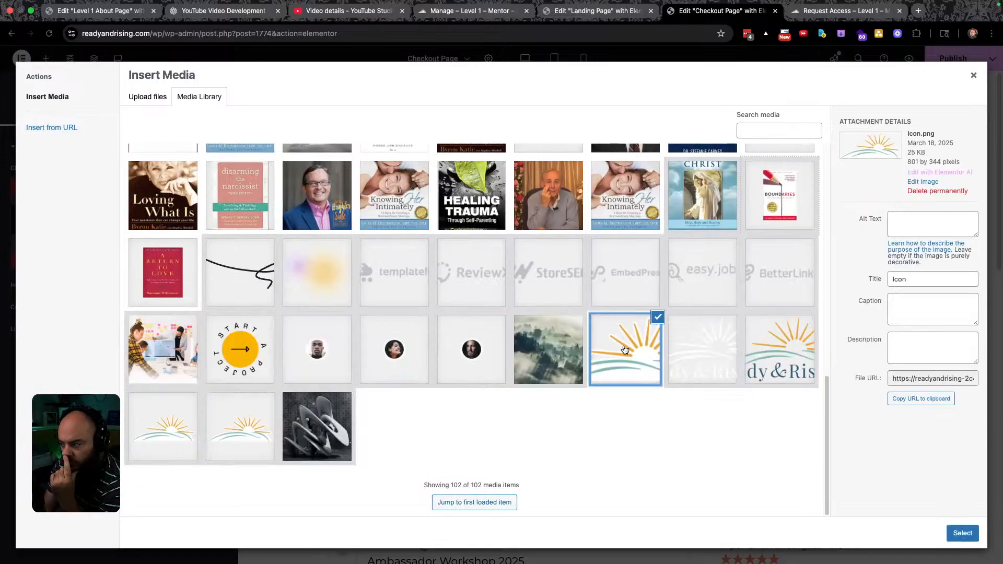
pyautogui.click(779, 350)
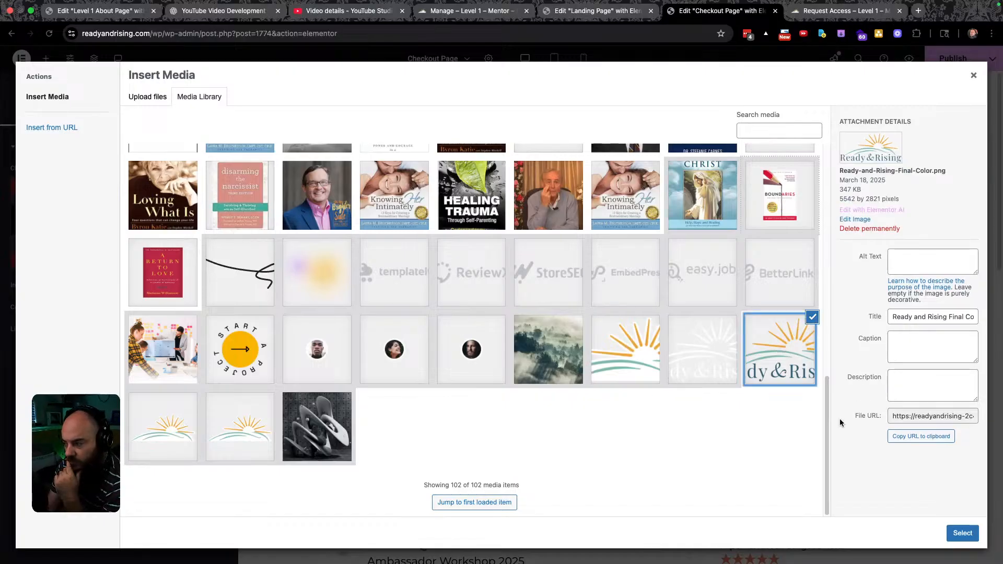
pyautogui.click(958, 528)
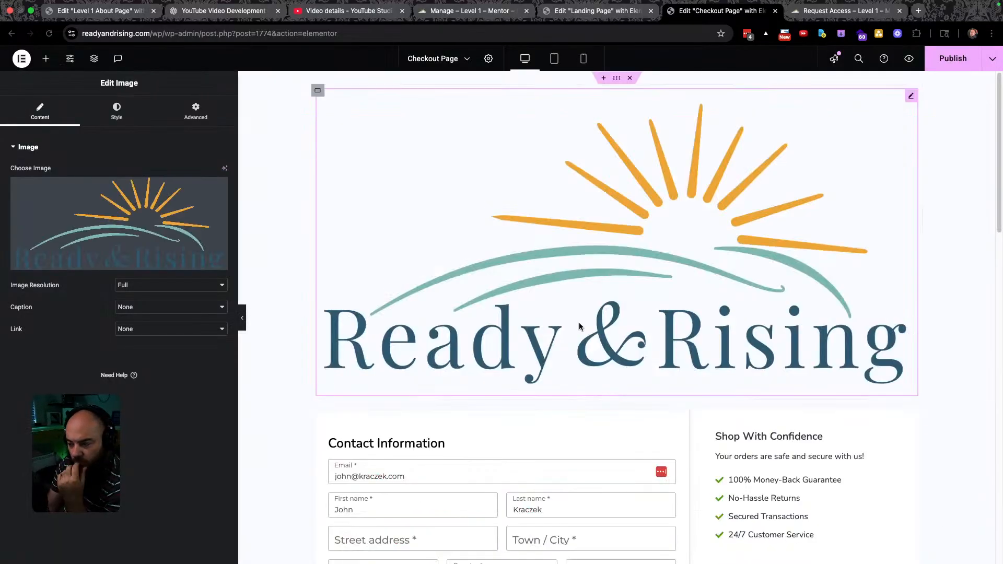
pyautogui.click(122, 113)
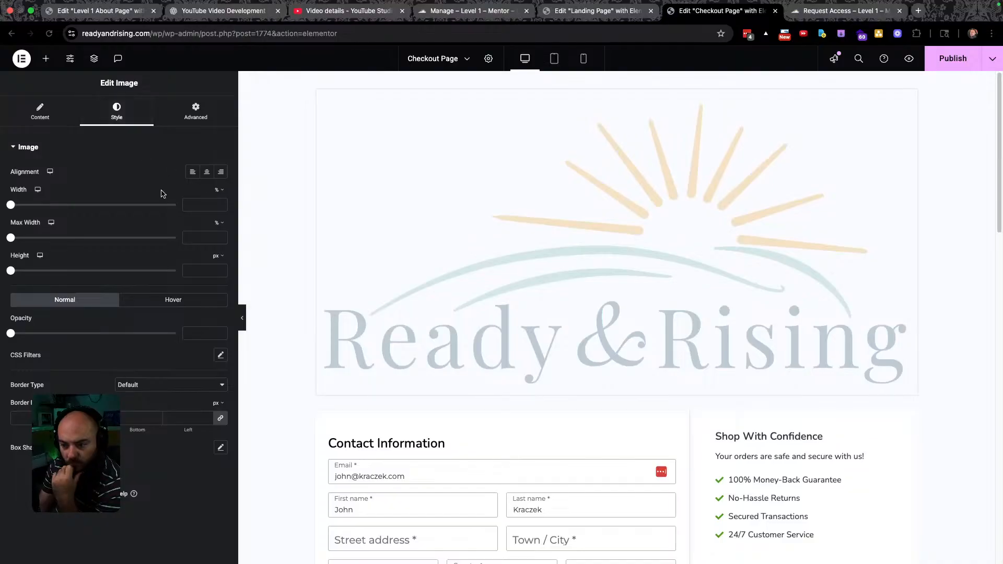
# Set the Ready & Rising logo width to 27%, check the page, and publish it.
pyautogui.moveTo(11, 205); pyautogui.dragTo(55, 205)
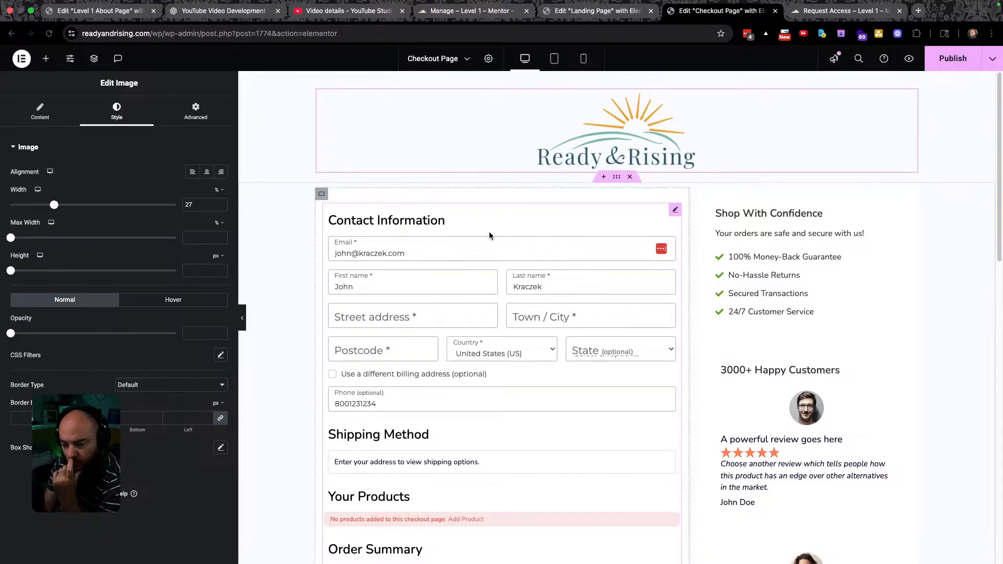
pyautogui.scroll(-1, 489, 233)
pyautogui.scroll(-3, 552, 240)
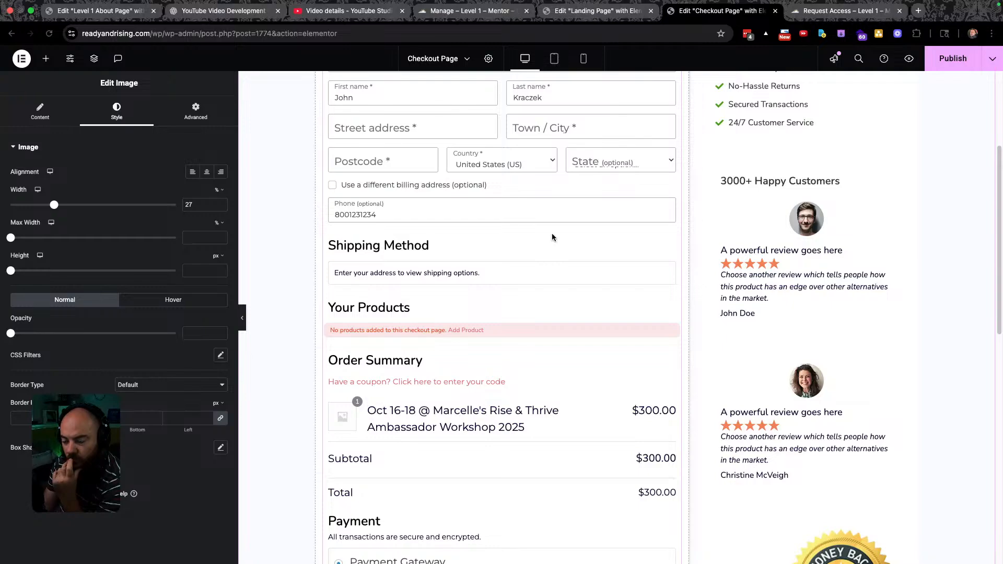
pyautogui.scroll(-1, 552, 238)
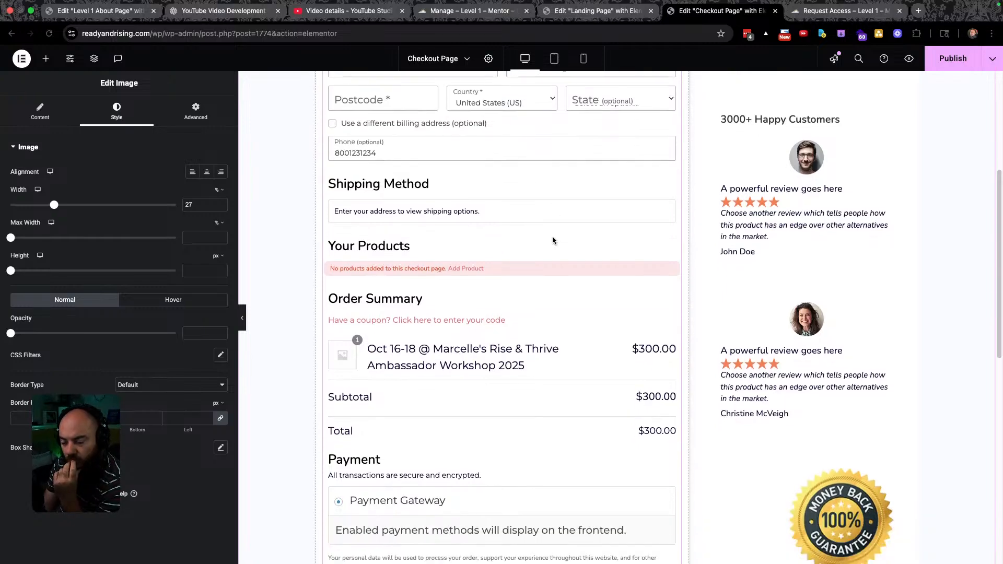
pyautogui.scroll(-1, 552, 240)
pyautogui.scroll(-2, 553, 240)
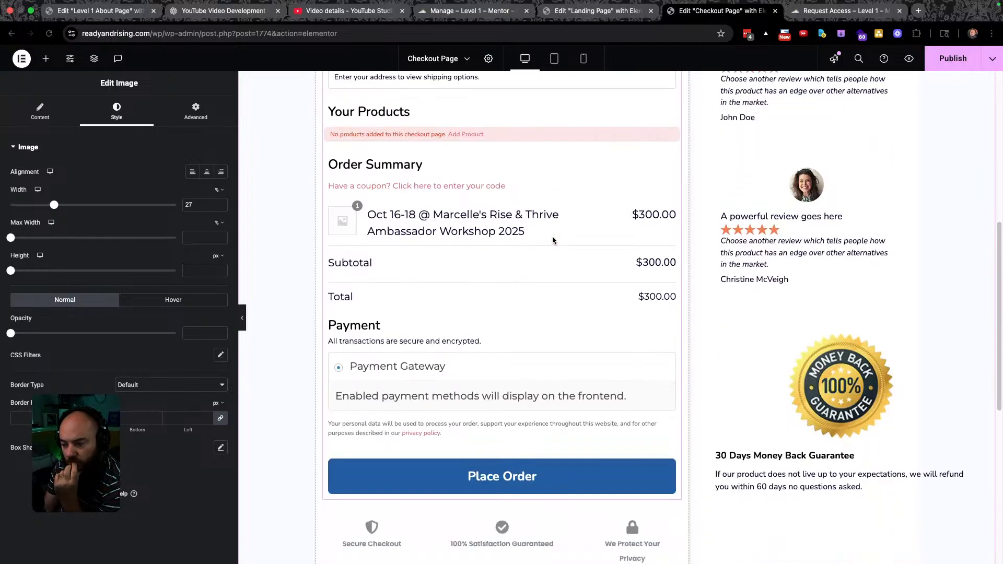
pyautogui.scroll(-1, 553, 240)
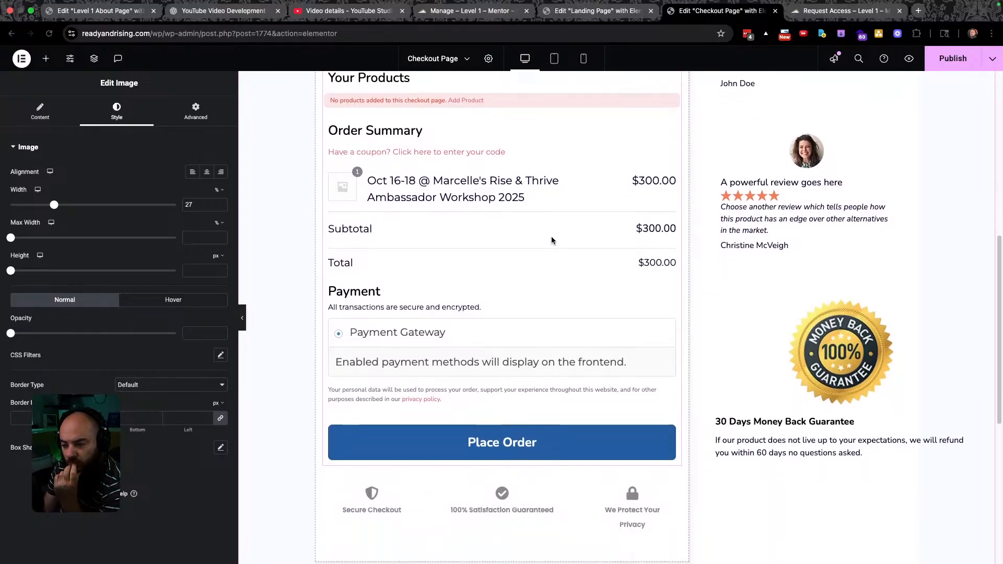
pyautogui.scroll(-5, 549, 230)
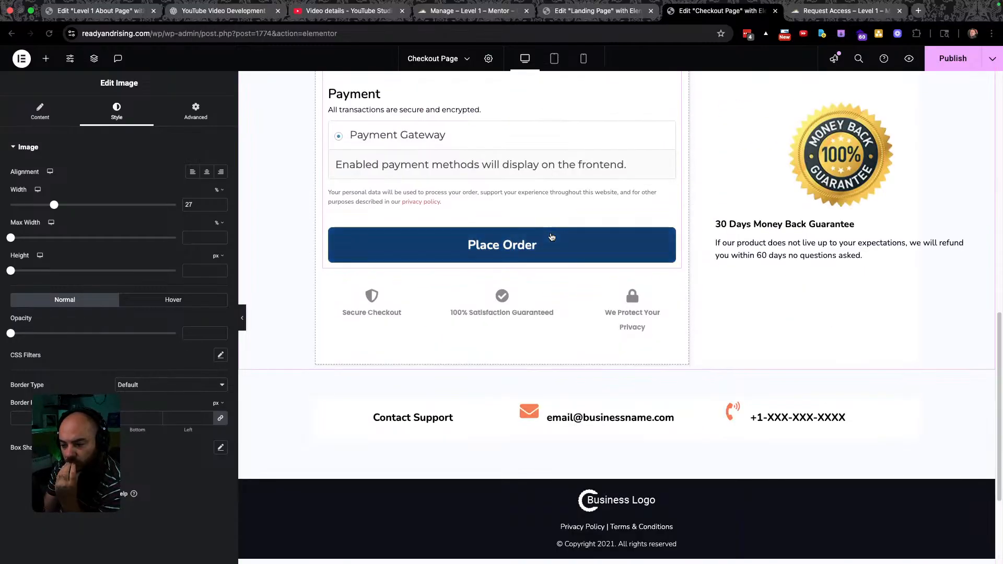
pyautogui.scroll(1, 550, 235)
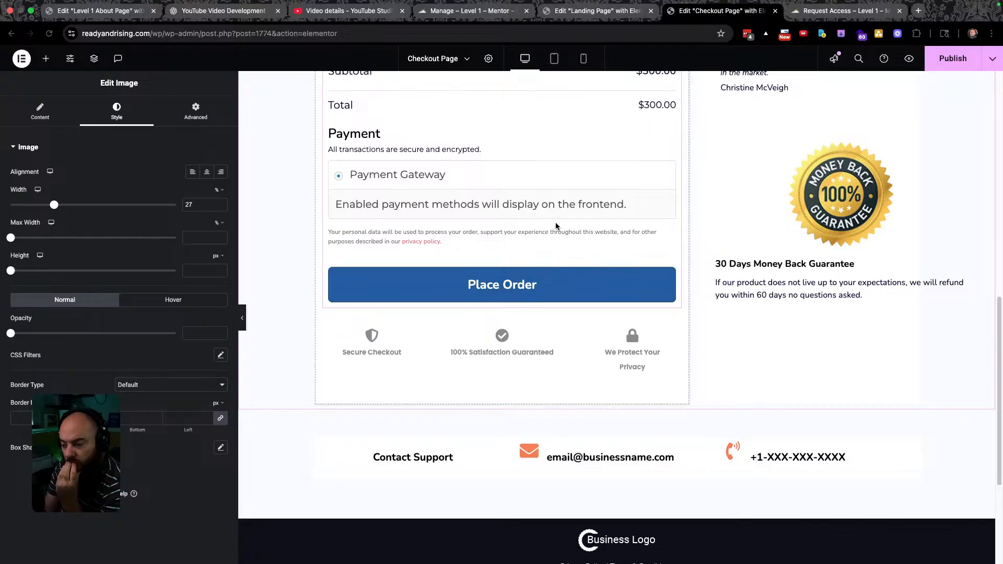
pyautogui.scroll(12, 904, 283)
pyautogui.click(953, 58)
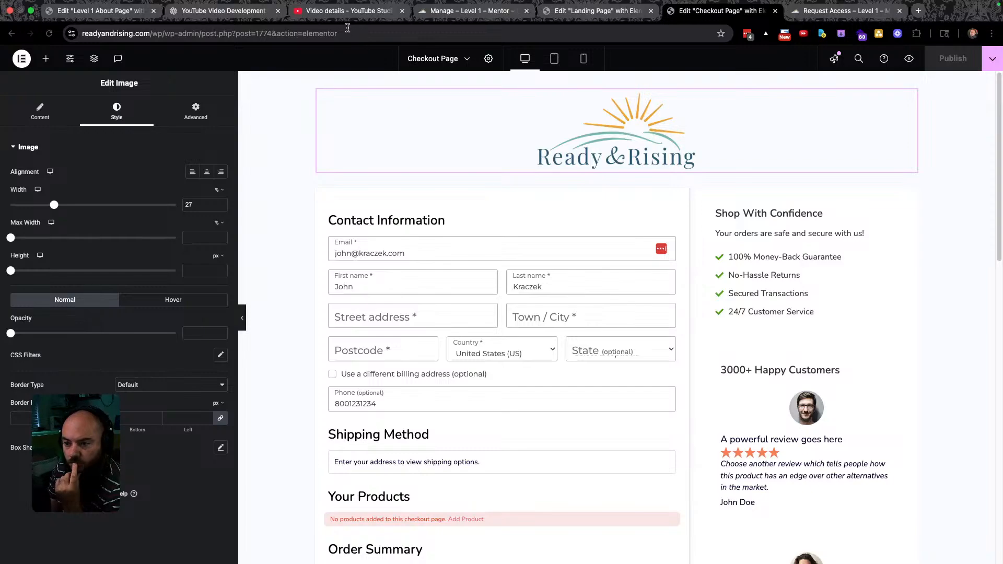
pyautogui.click(351, 13)
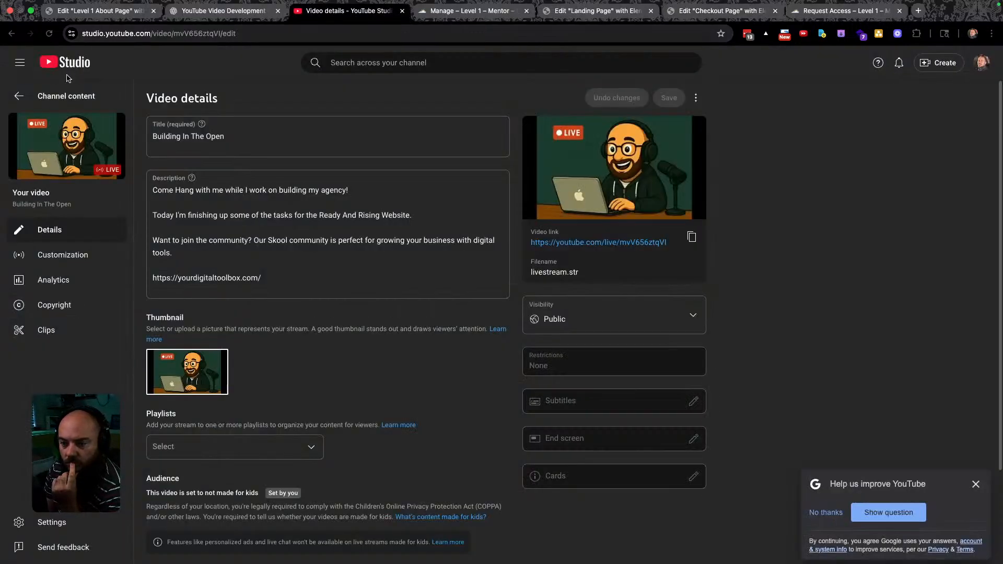
# Go back from the video details to the channel content Live list.
pyautogui.click(55, 97)
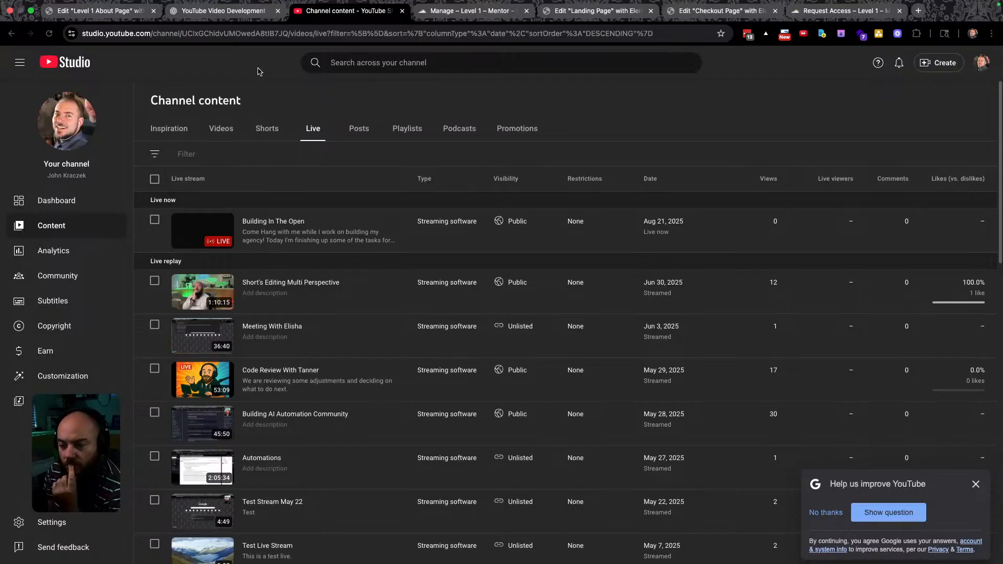
# Look through the open tabs and return to the Level 1 Certification funnel's Landing Page step.
pyautogui.click(472, 12)
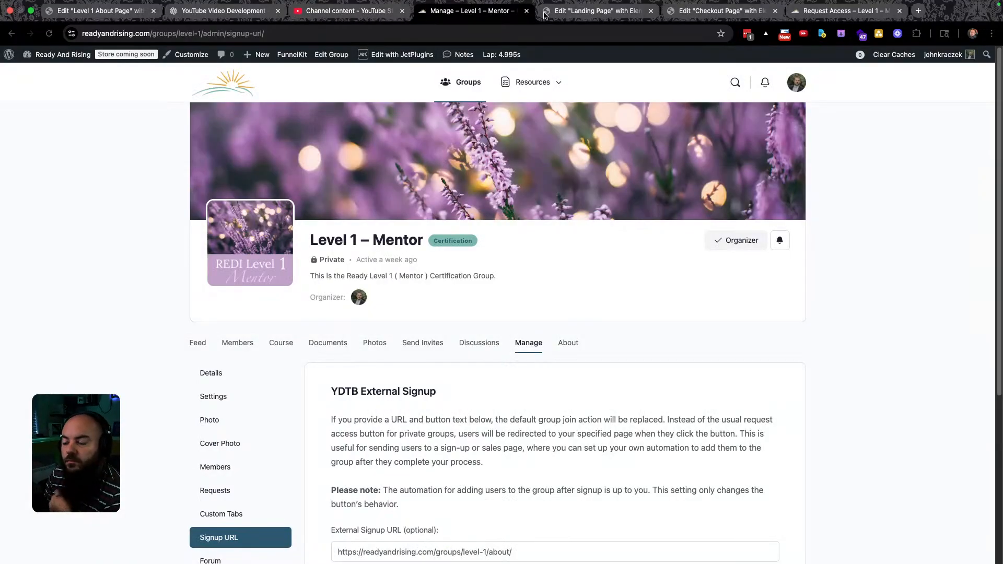
pyautogui.click(583, 12)
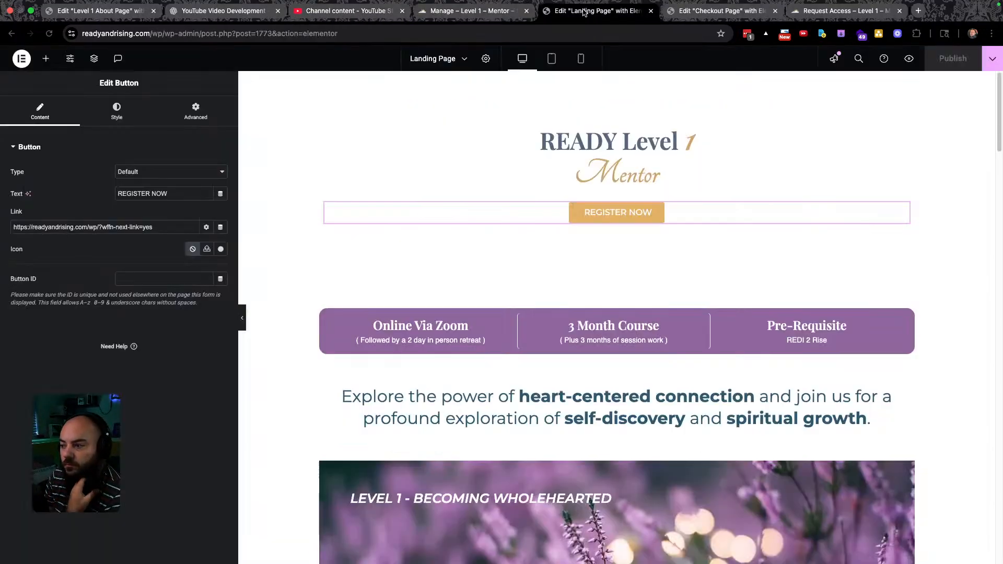
pyautogui.click(712, 14)
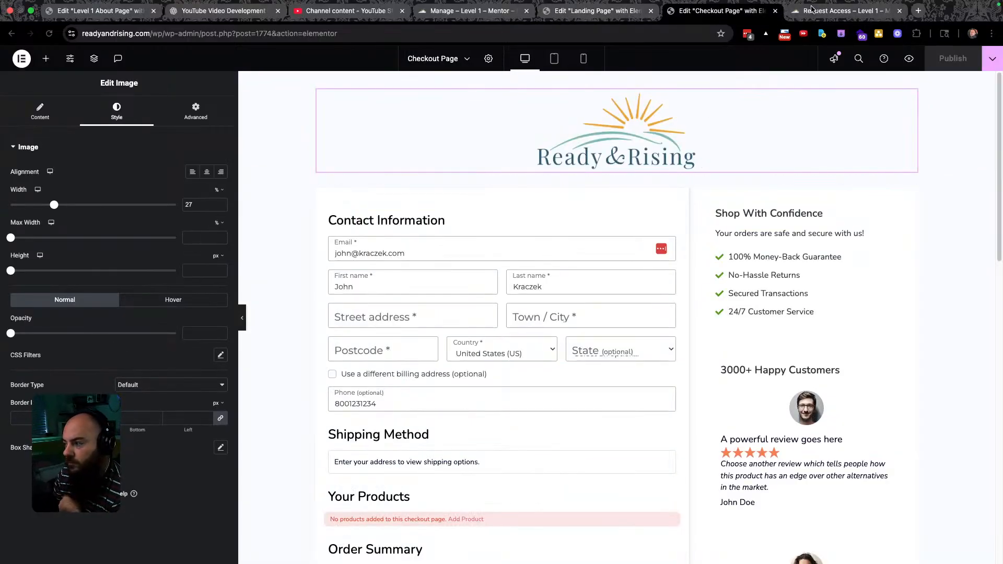
pyautogui.click(836, 11)
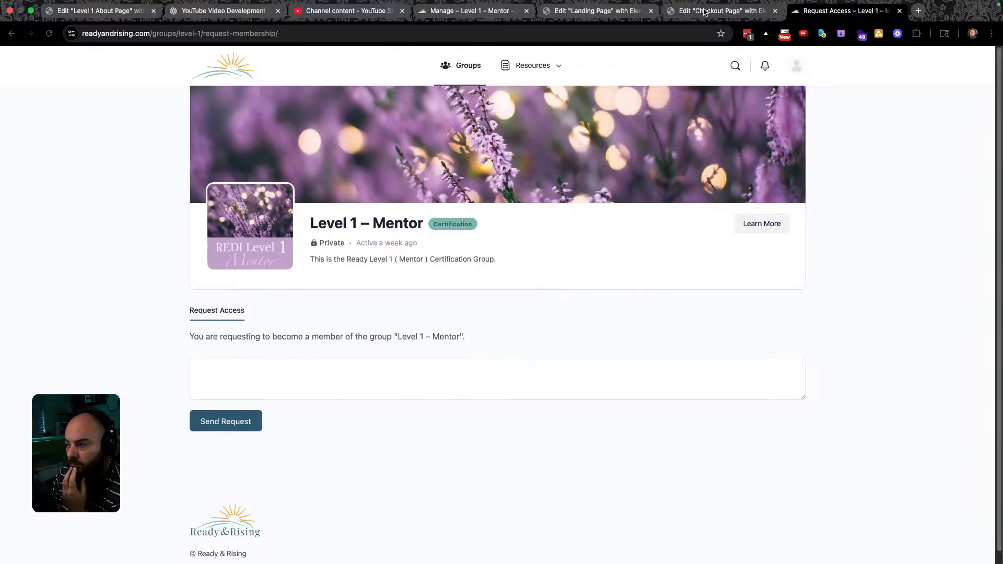
pyautogui.click(596, 12)
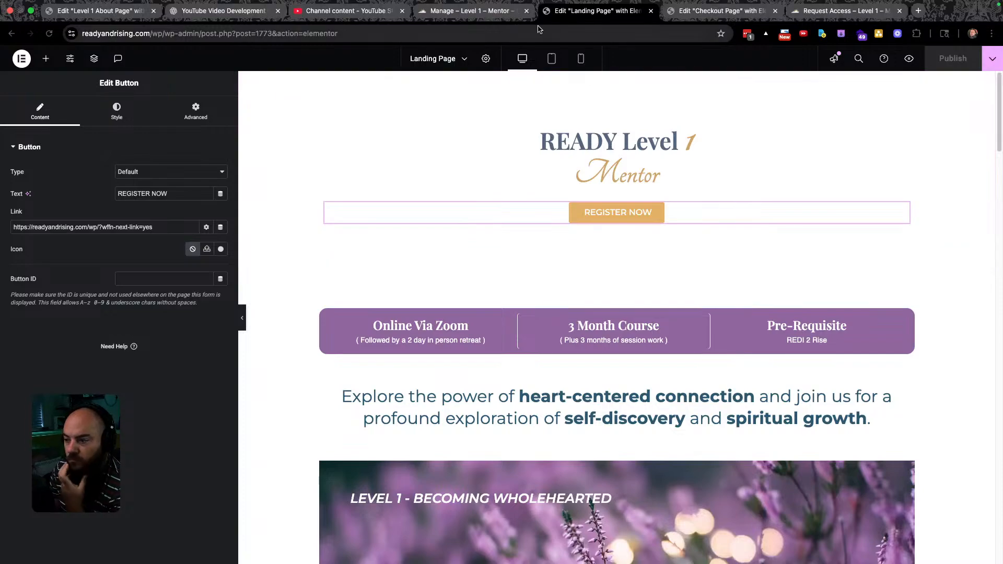
pyautogui.click(470, 11)
pyautogui.click(574, 12)
pyautogui.click(11, 34)
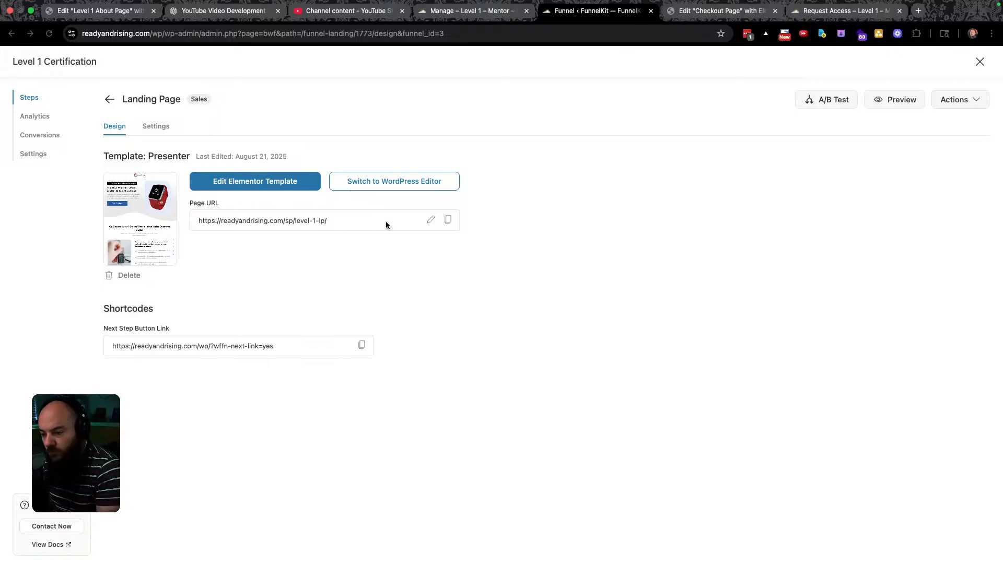
# Set the Level 1 – Mentor group's External Signup URL to the /sp/level-1-lp/ page and save.
pyautogui.tripleClick(353, 220)
pyautogui.press('super+c')
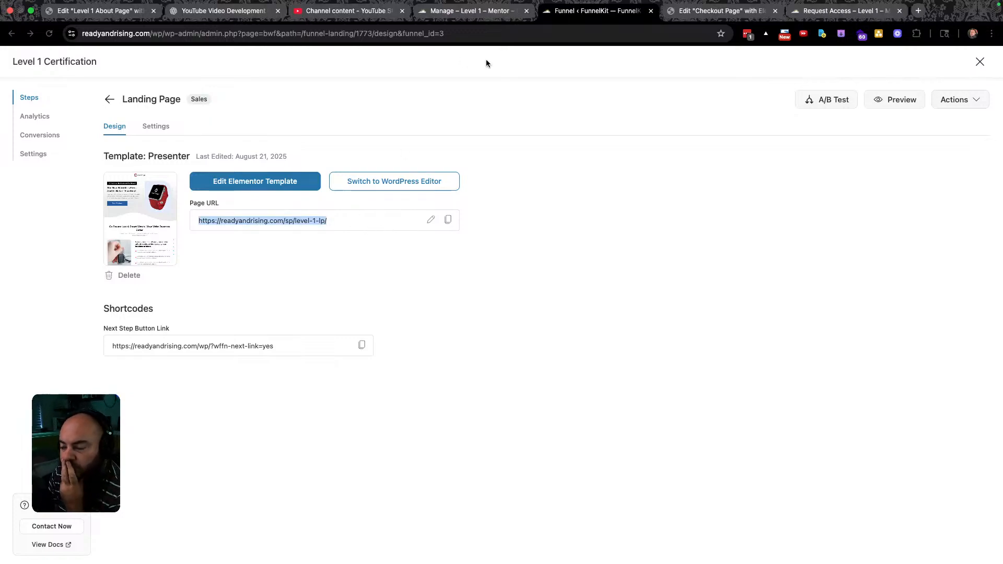
pyautogui.click(487, 10)
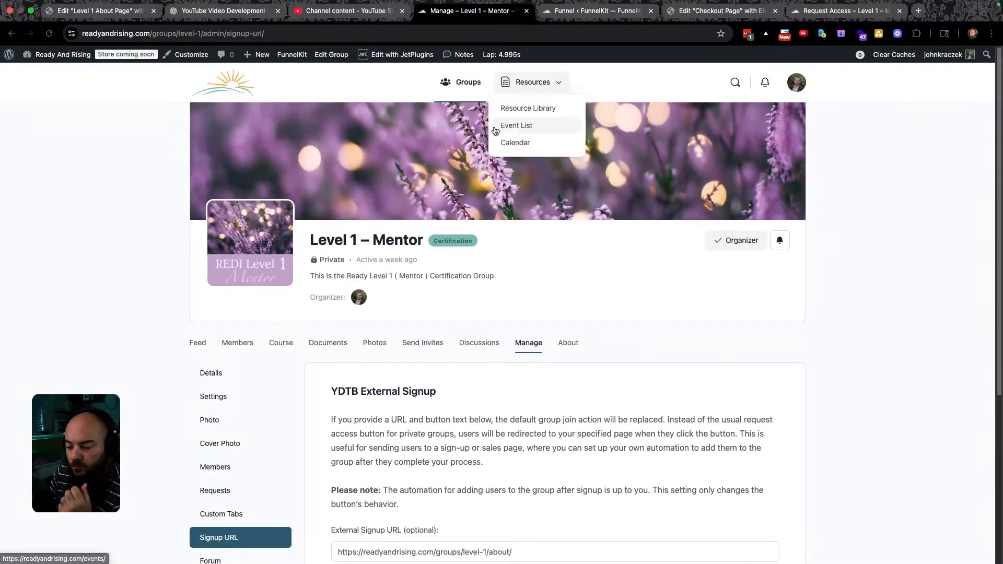
pyautogui.scroll(-5, 484, 356)
pyautogui.click(523, 306)
pyautogui.moveTo(522, 305); pyautogui.dragTo(319, 303)
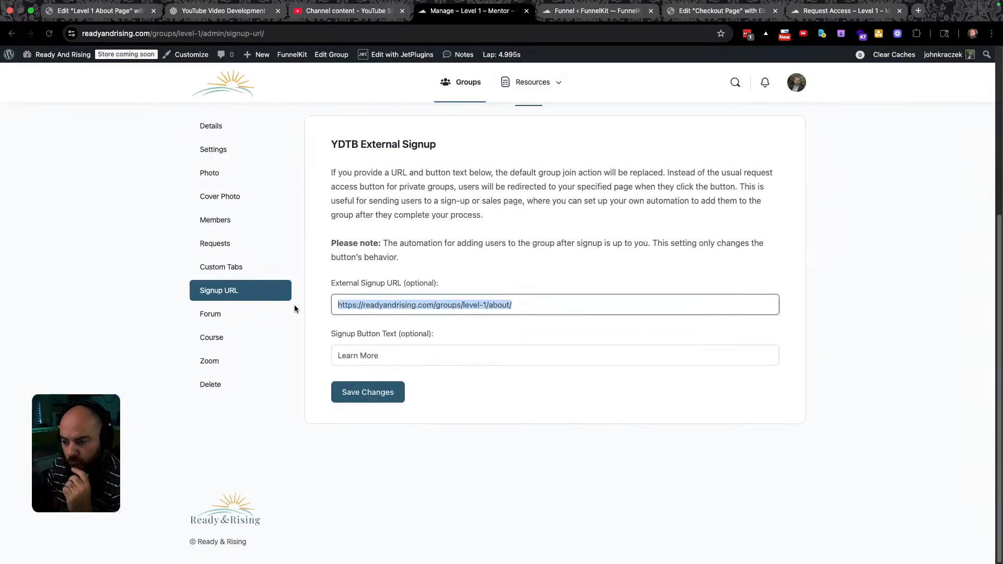
pyautogui.press('super+v')
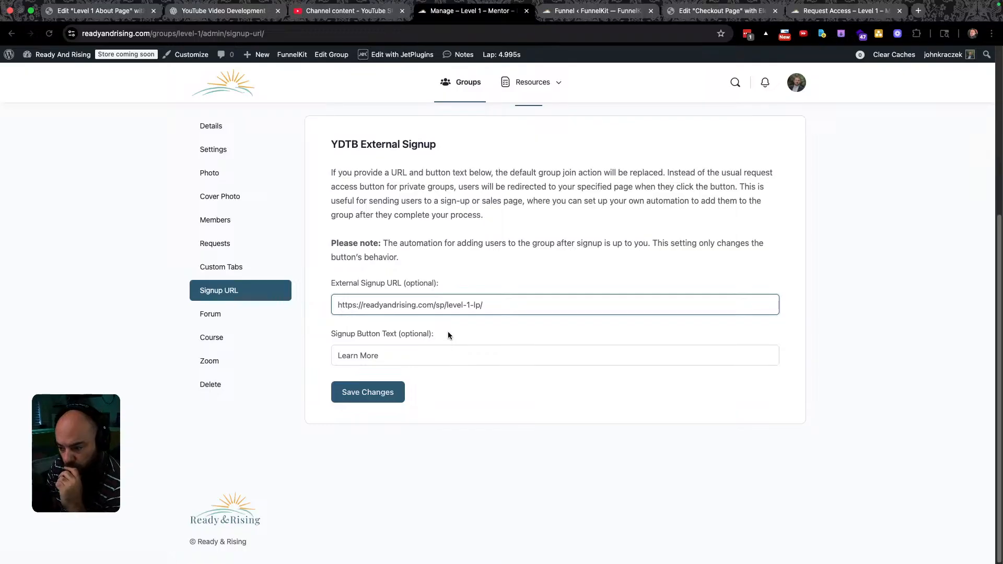
pyautogui.click(365, 394)
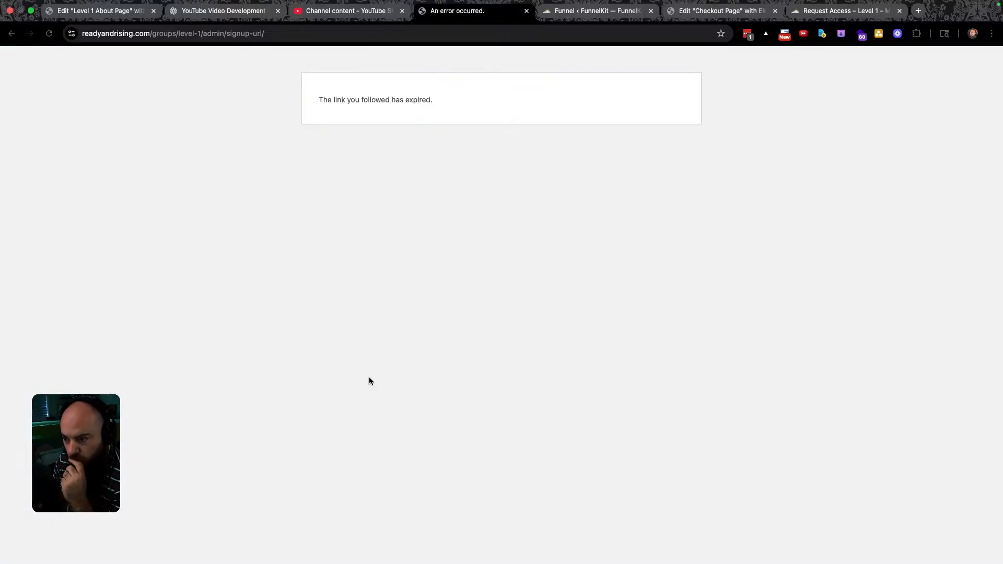
# Reload the group settings, then navigate to the site's /groups/ directory.
pyautogui.click(49, 34)
pyautogui.click(533, 121)
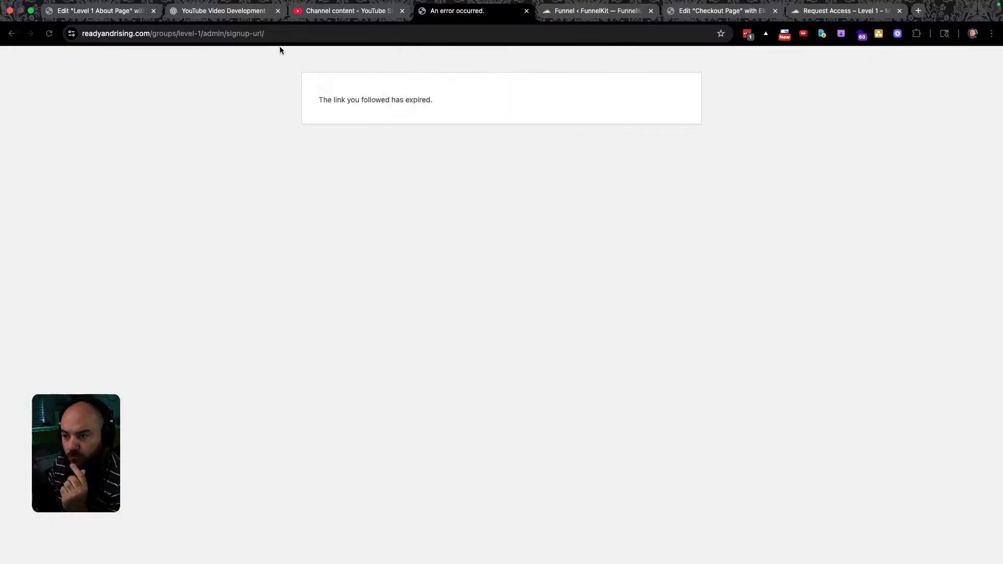
pyautogui.click(298, 33)
pyautogui.moveTo(298, 34); pyautogui.dragTo(206, 33)
pyautogui.press('BackSpace')
pyautogui.press('Return')
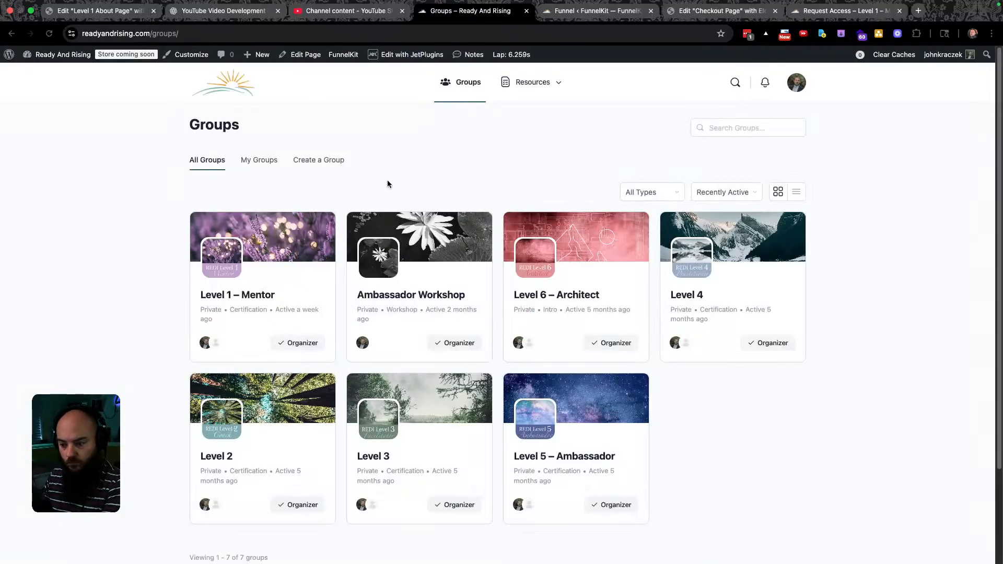
# Open the Level 1 – Mentor group from the Groups directory, landing on its request-membership page.
pyautogui.click(230, 296)
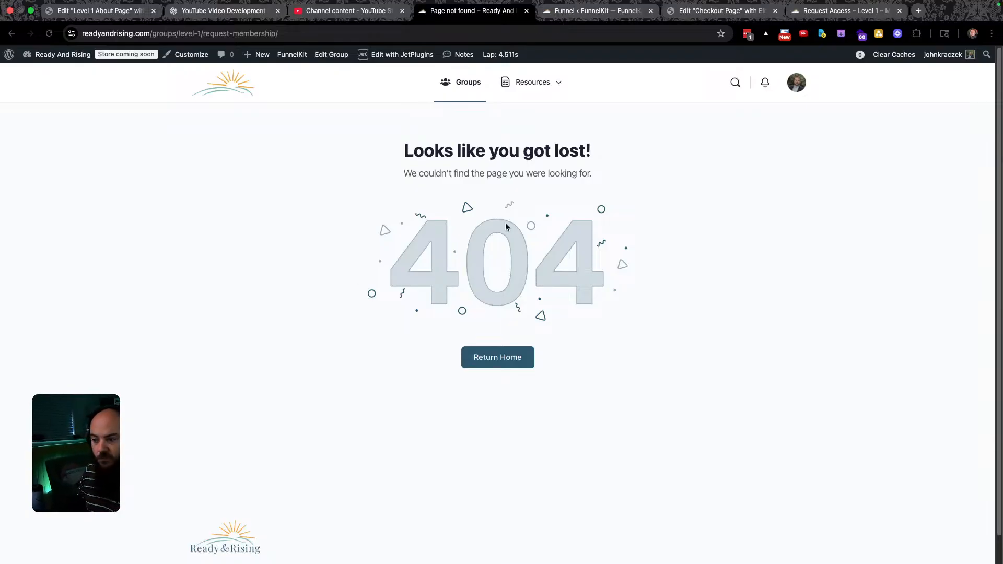
# Load the group's level-1/about page, then reopen Level 1 – Mentor from the Groups directory.
pyautogui.moveTo(298, 34); pyautogui.dragTo(227, 34)
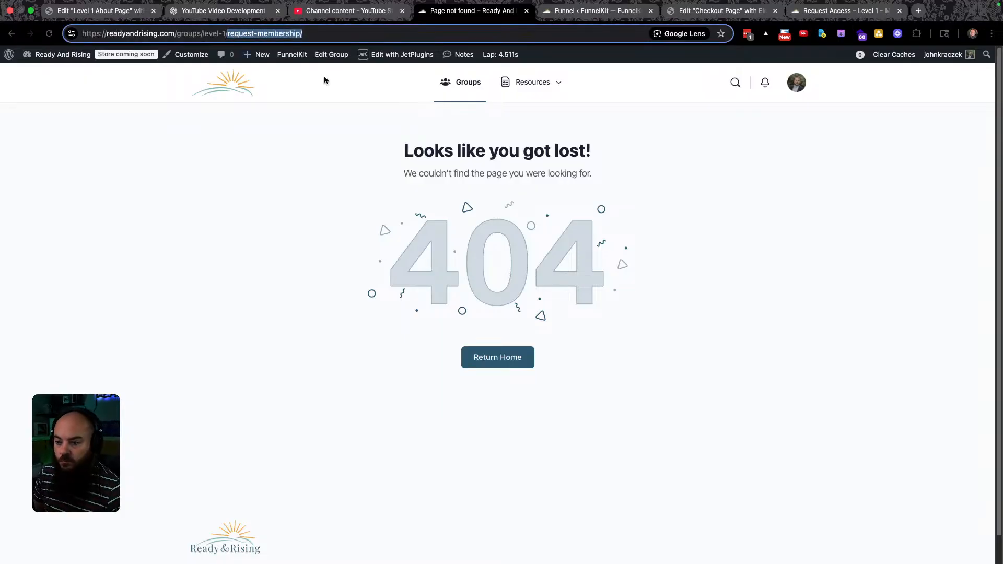
pyautogui.write('about')
pyautogui.press('Return')
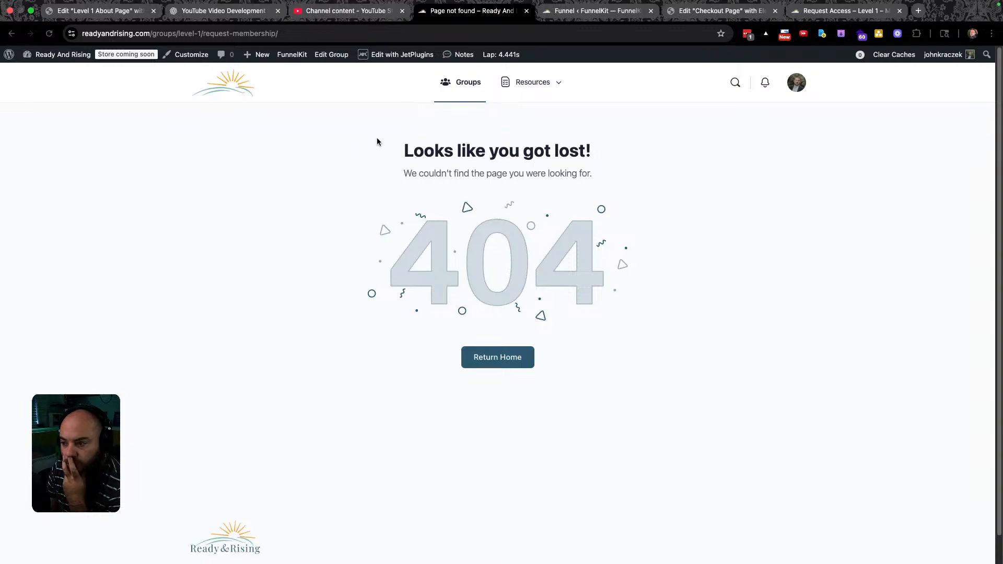
pyautogui.moveTo(801, 83)
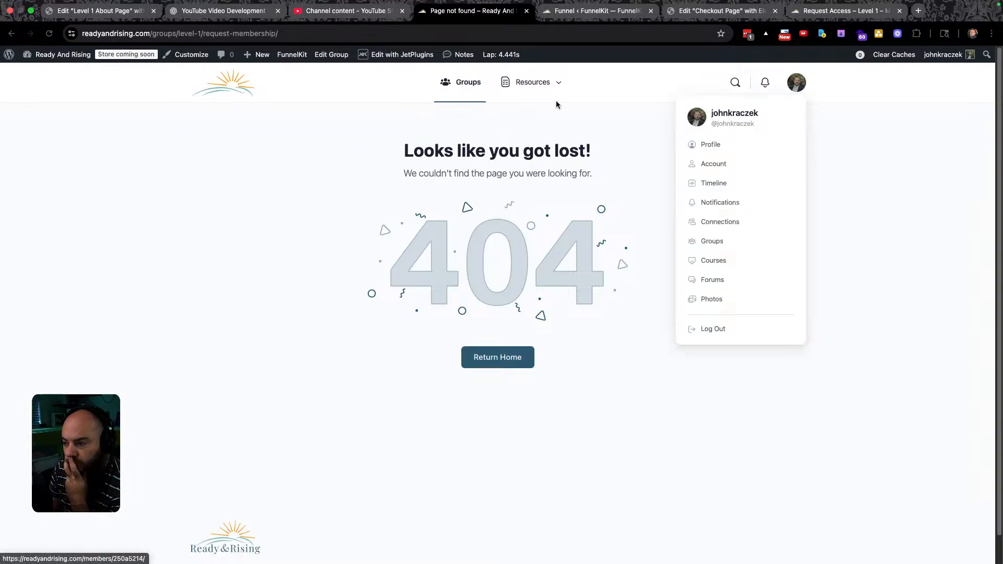
pyautogui.click(468, 85)
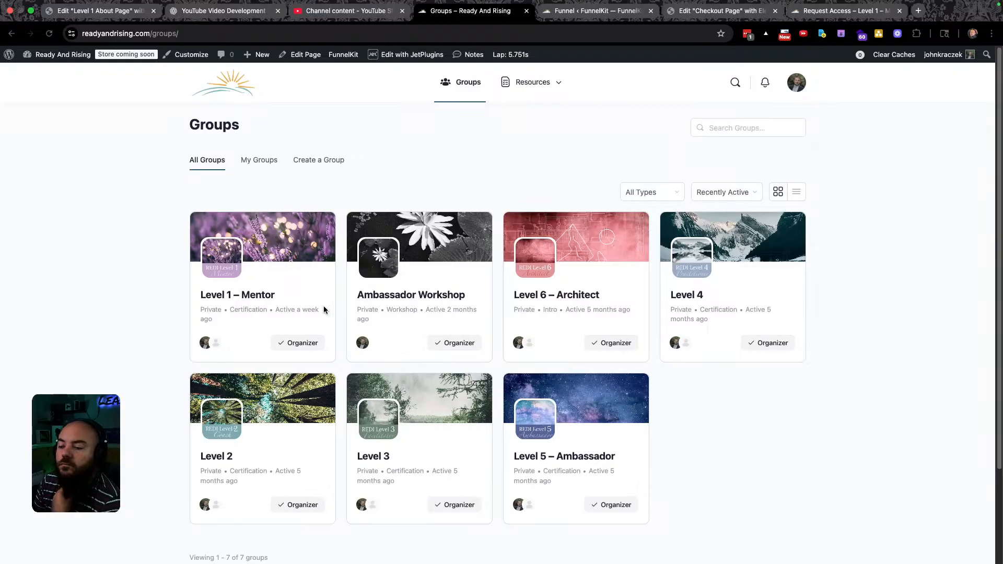
pyautogui.click(238, 296)
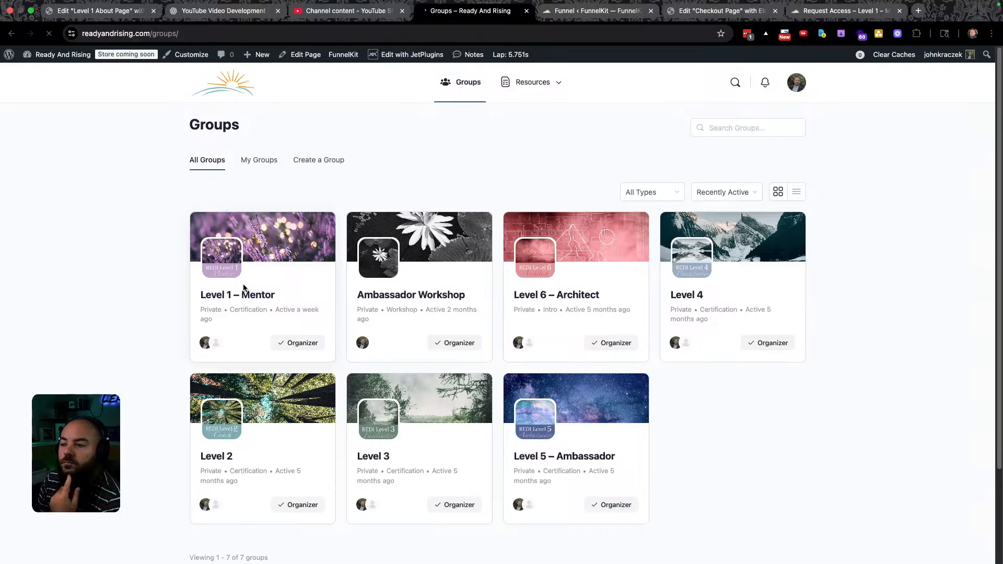
# Clear All Caches, then open Level 1 – Mentor from Groups again.
pyautogui.click(13, 34)
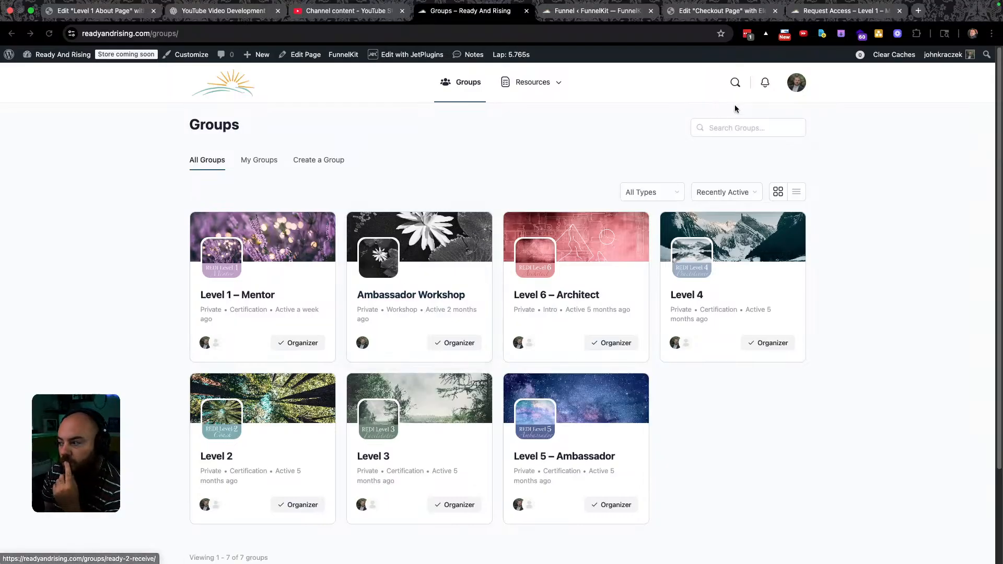
pyautogui.moveTo(888, 57)
pyautogui.click(871, 76)
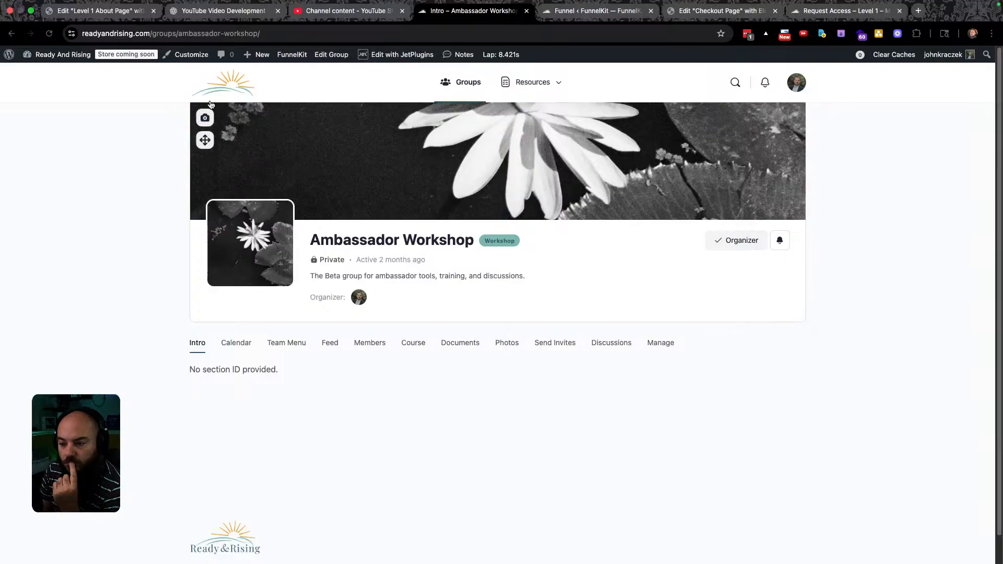
pyautogui.click(467, 82)
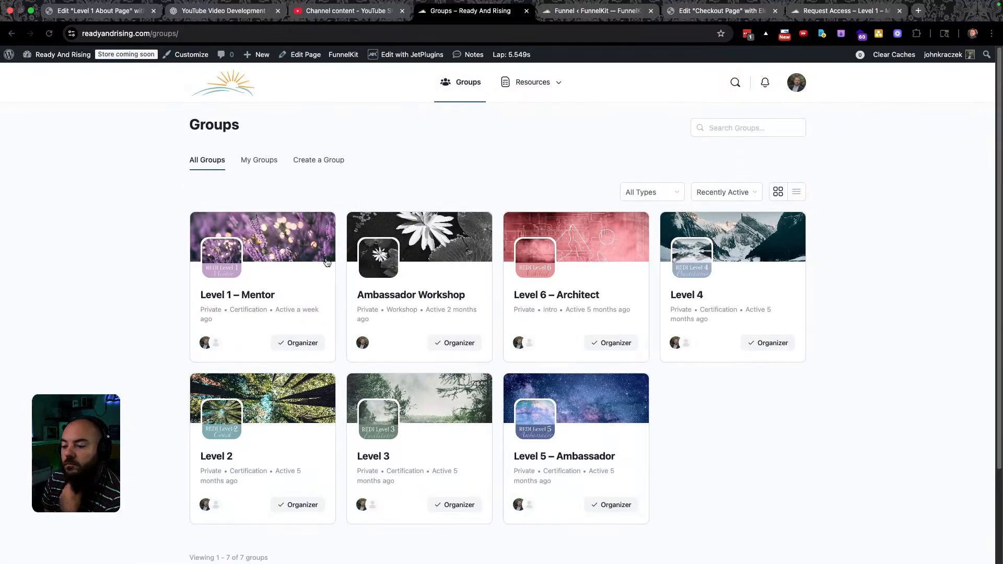
pyautogui.click(230, 295)
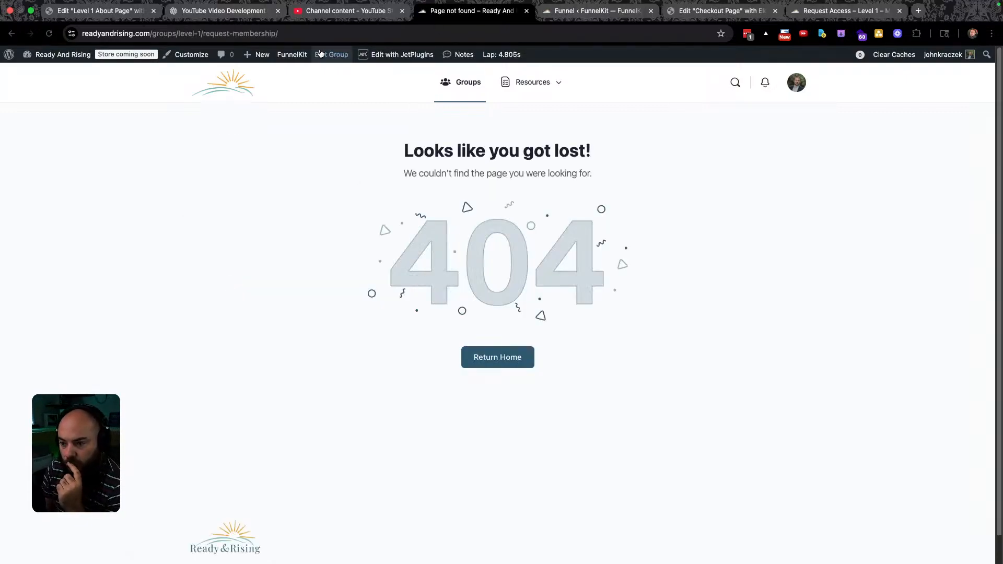
# Try loading the Level 1 group's /level-1/manage address.
pyautogui.moveTo(309, 34); pyautogui.dragTo(229, 34)
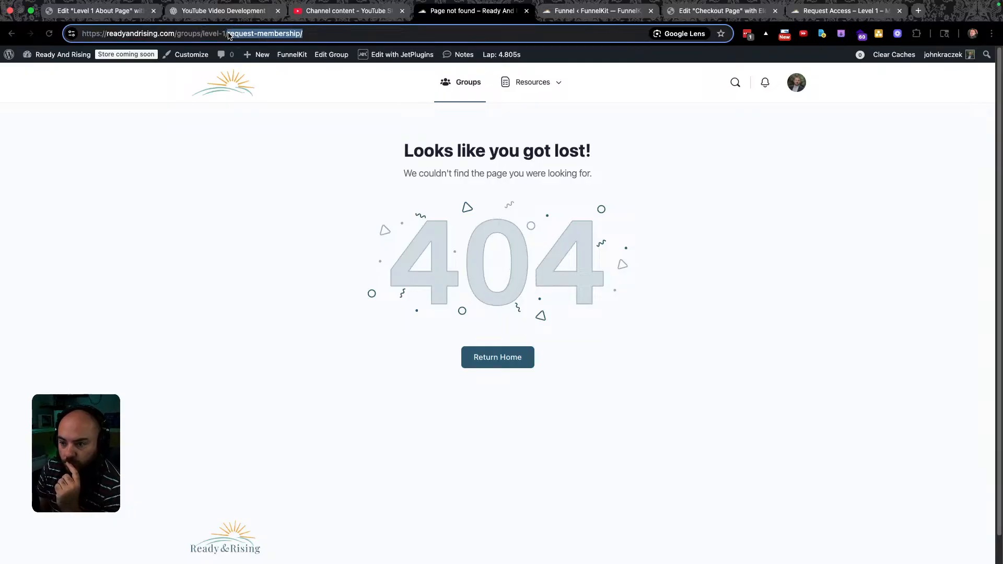
pyautogui.write('manage')
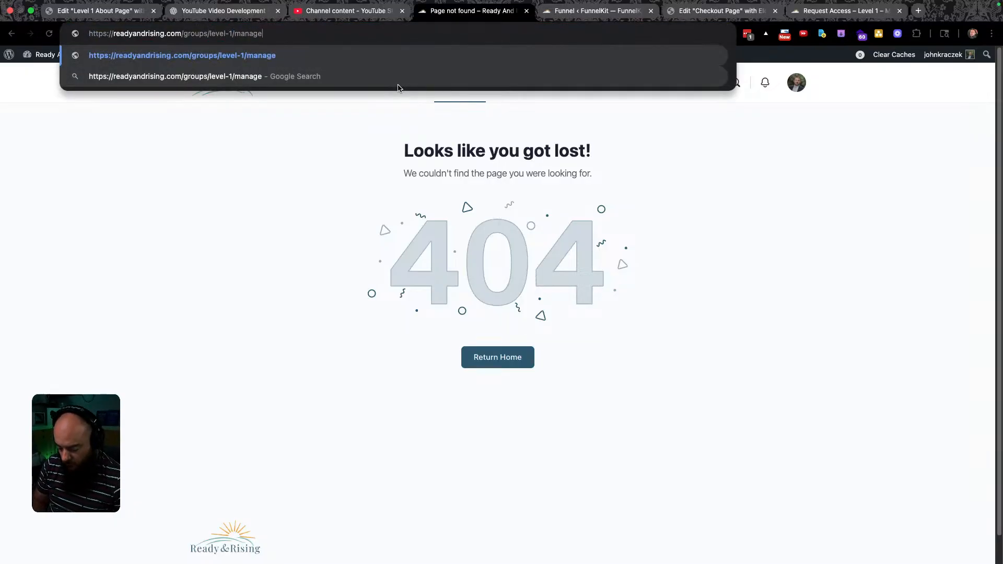
pyautogui.press('Return')
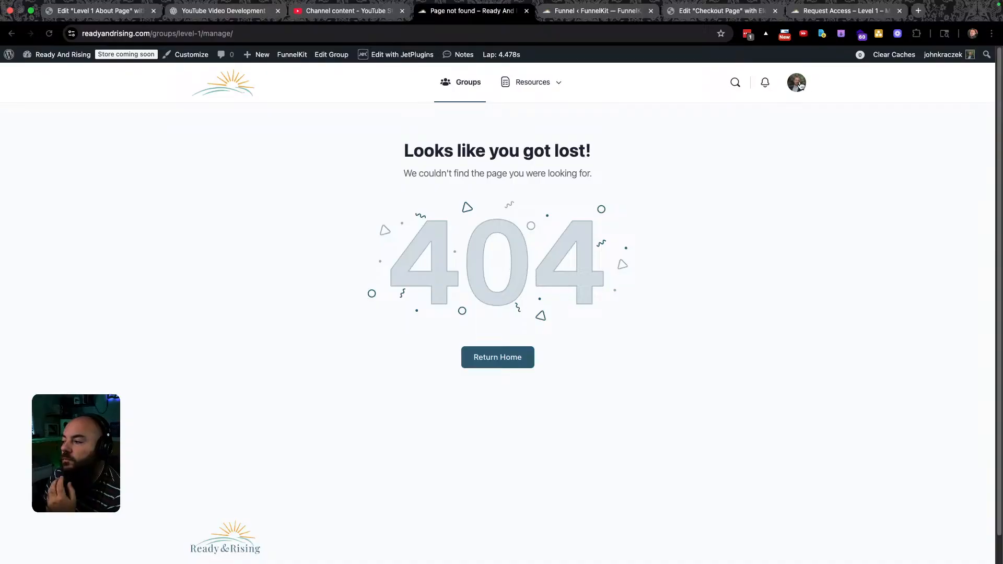
# Open the Level 1 – Mentor group's edit screen from BuddyBoss > Groups in the admin.
pyautogui.click(67, 56)
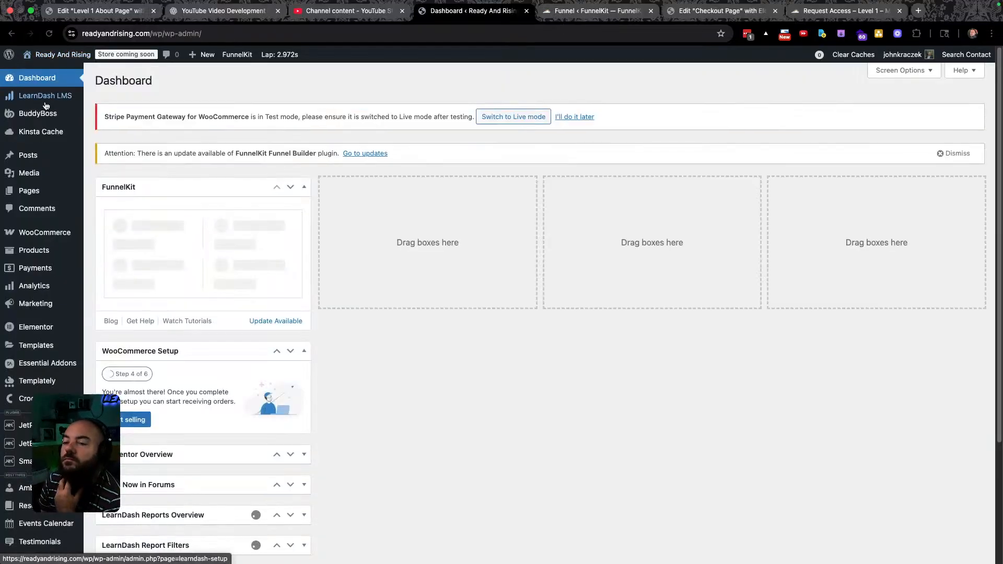
pyautogui.moveTo(42, 116)
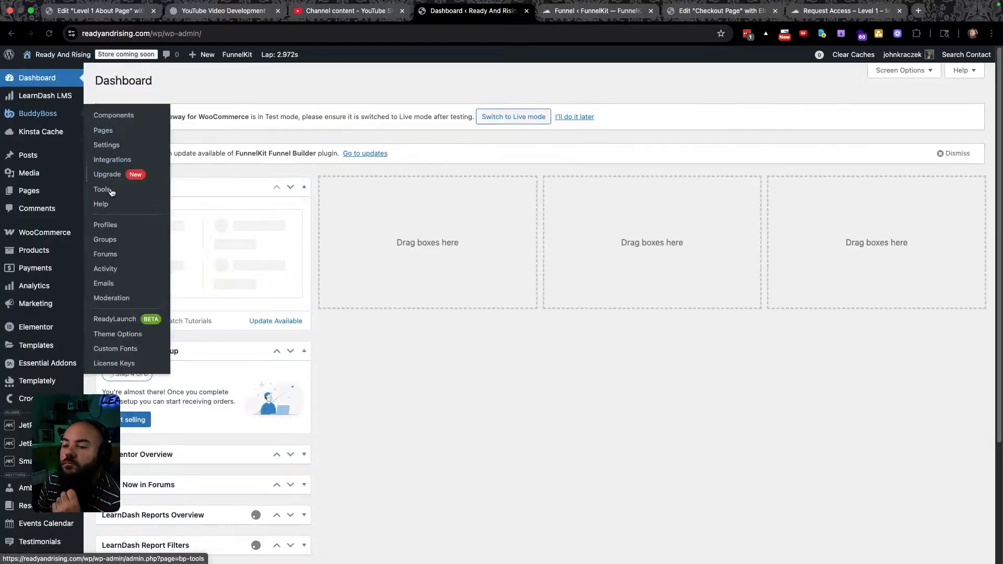
pyautogui.click(115, 241)
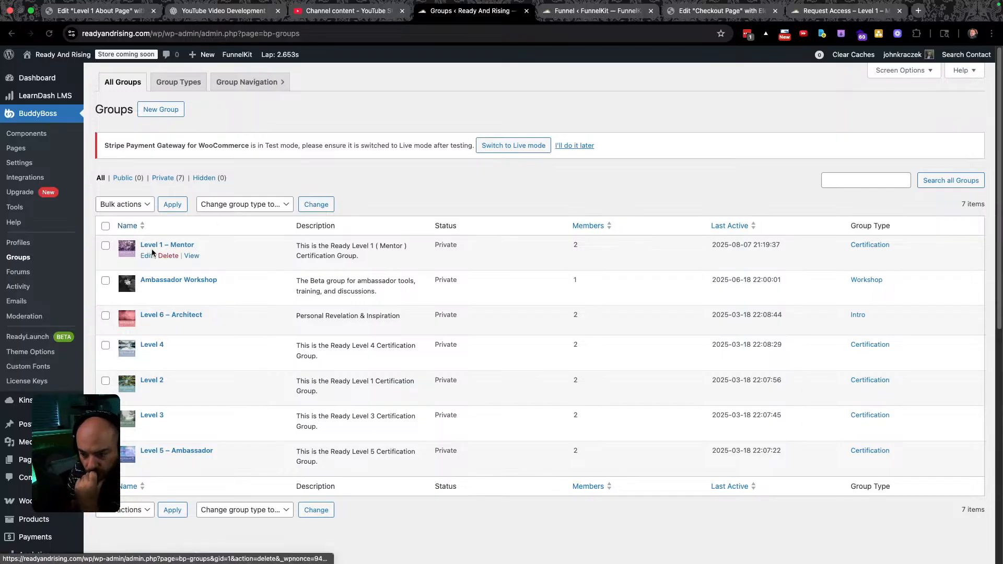
pyautogui.click(147, 256)
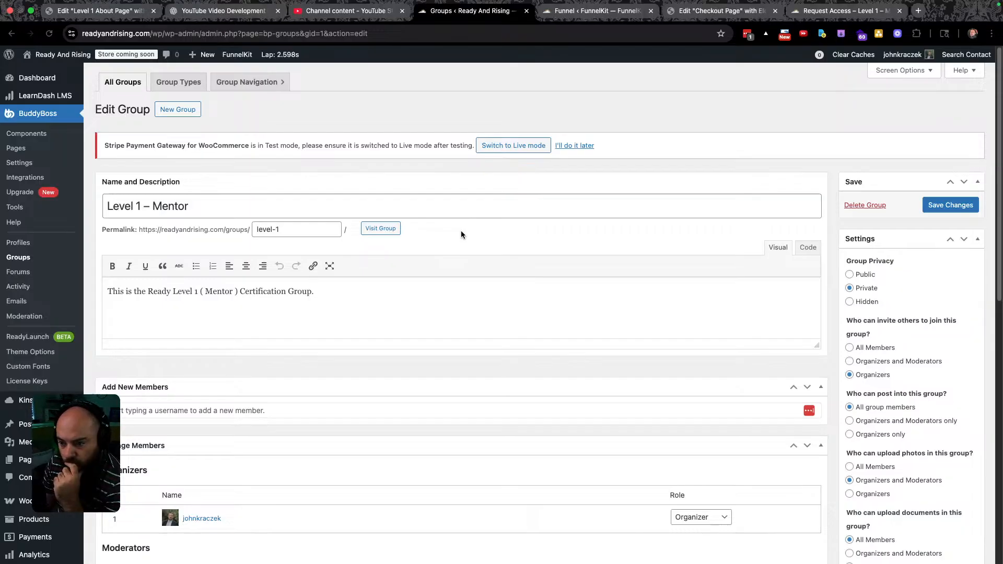
pyautogui.scroll(-3, 461, 231)
pyautogui.scroll(-7, 849, 360)
pyautogui.scroll(10, 841, 343)
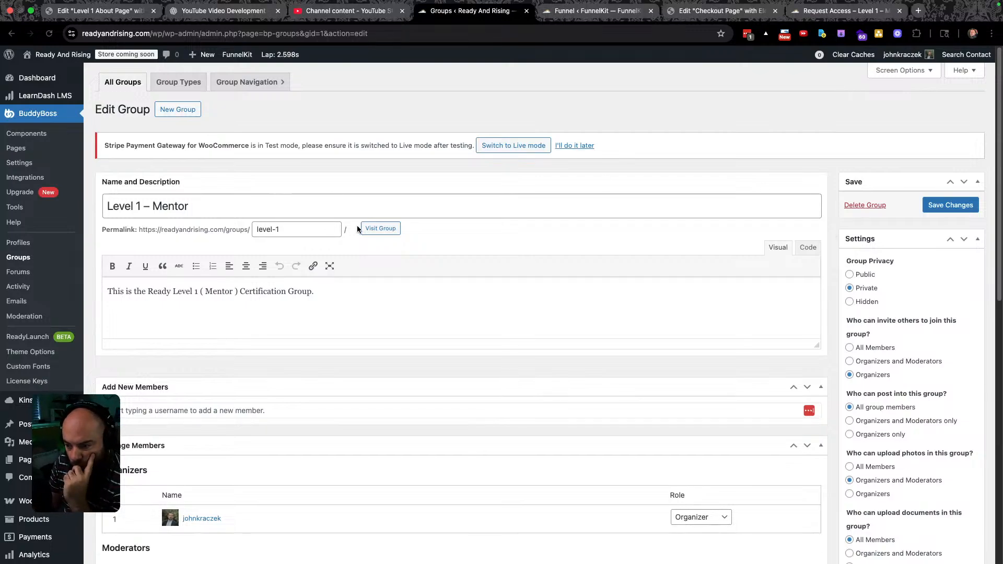
# Visit the Level 1 group on the site, log out via the avatar menu, and sign back in.
pyautogui.click(381, 230)
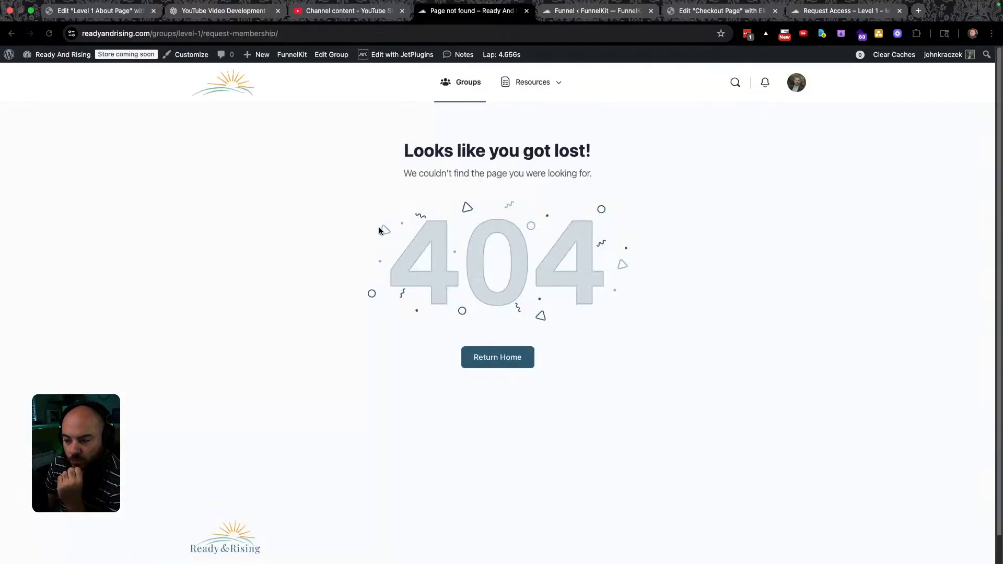
pyautogui.moveTo(789, 84)
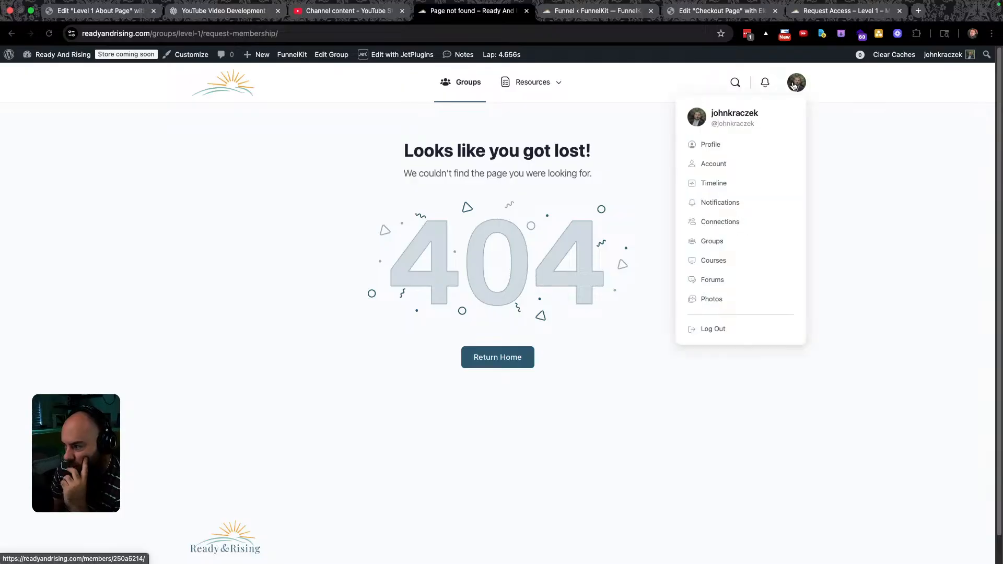
pyautogui.click(718, 329)
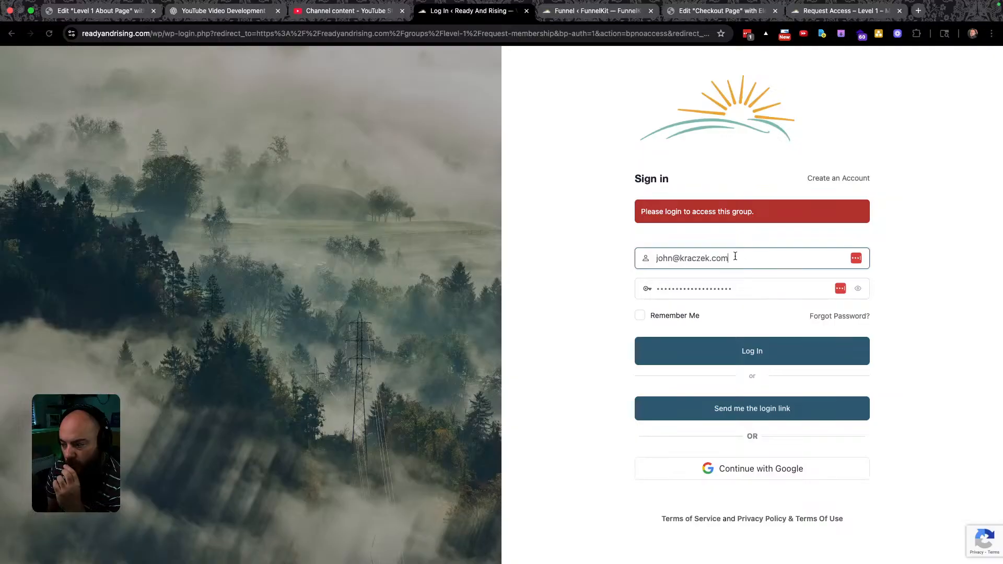
pyautogui.click(750, 351)
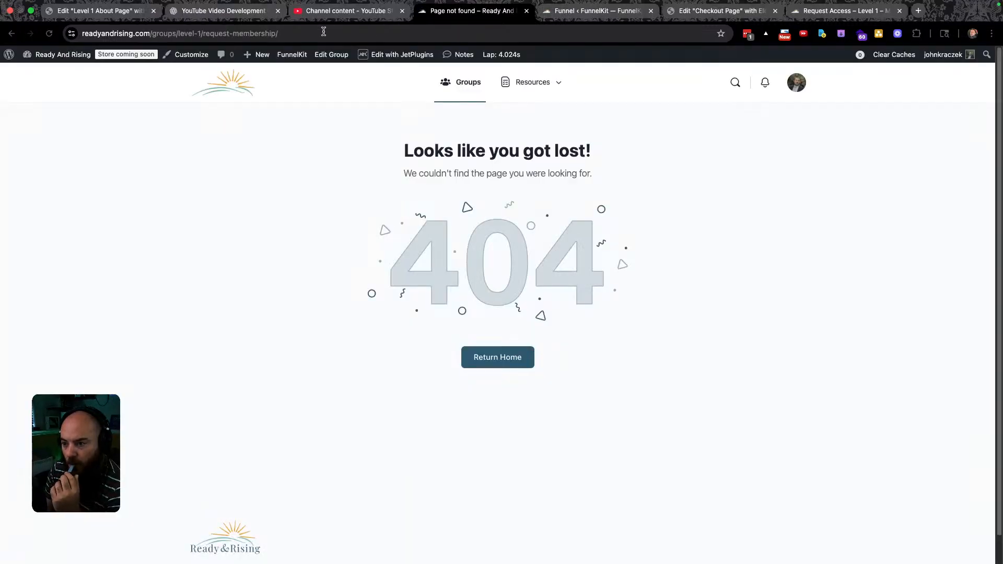
# Trim the address to /groups/level-1/, then to /groups/ to load the Groups directory.
pyautogui.moveTo(280, 33); pyautogui.dragTo(204, 34)
pyautogui.press('BackSpace')
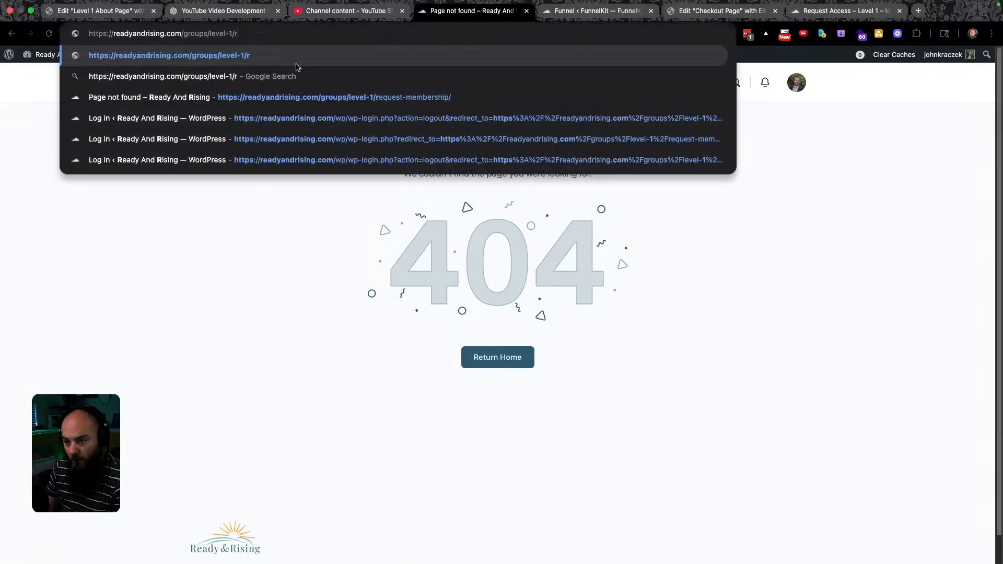
pyautogui.press('BackSpace')
pyautogui.press('Return')
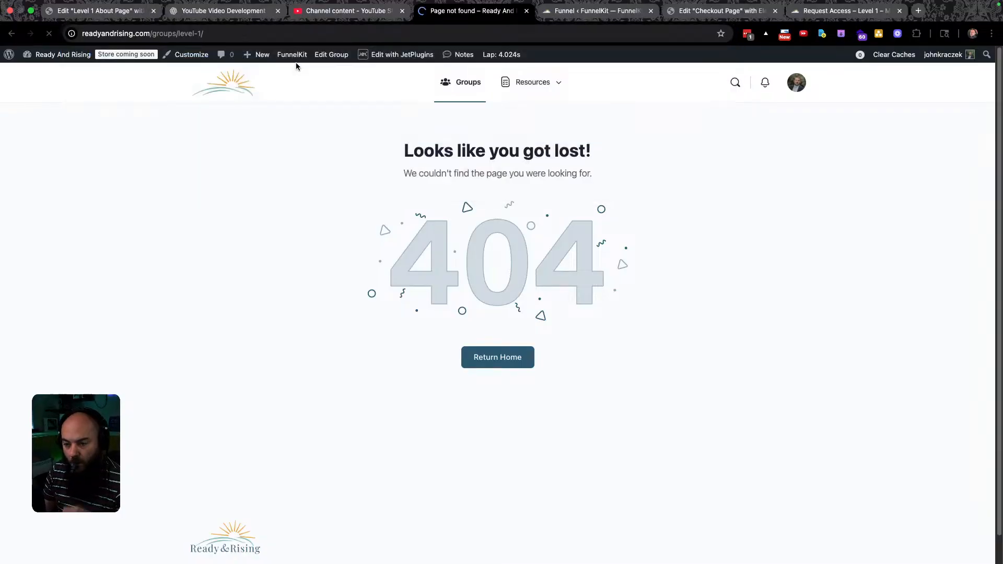
pyautogui.moveTo(297, 64)
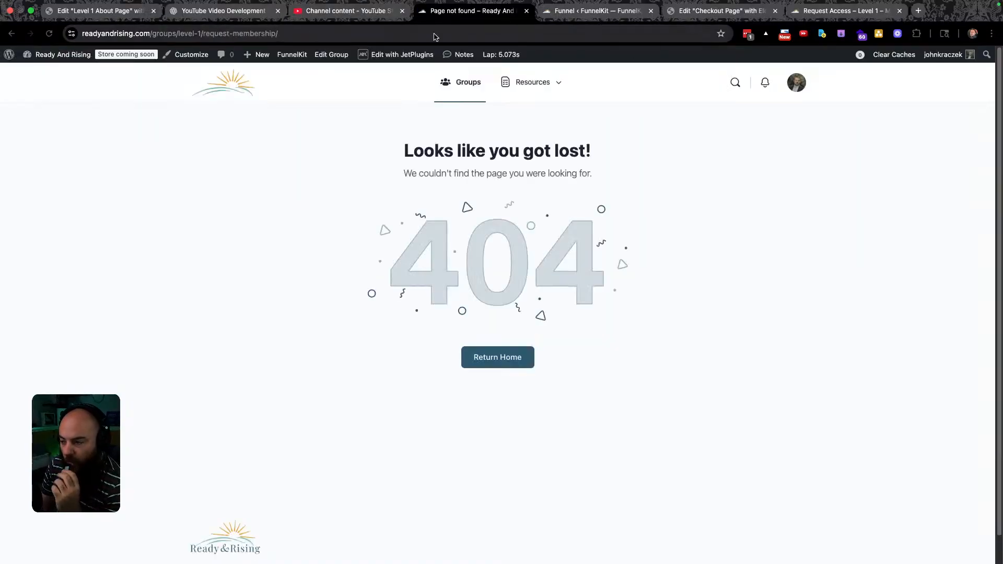
pyautogui.moveTo(794, 106)
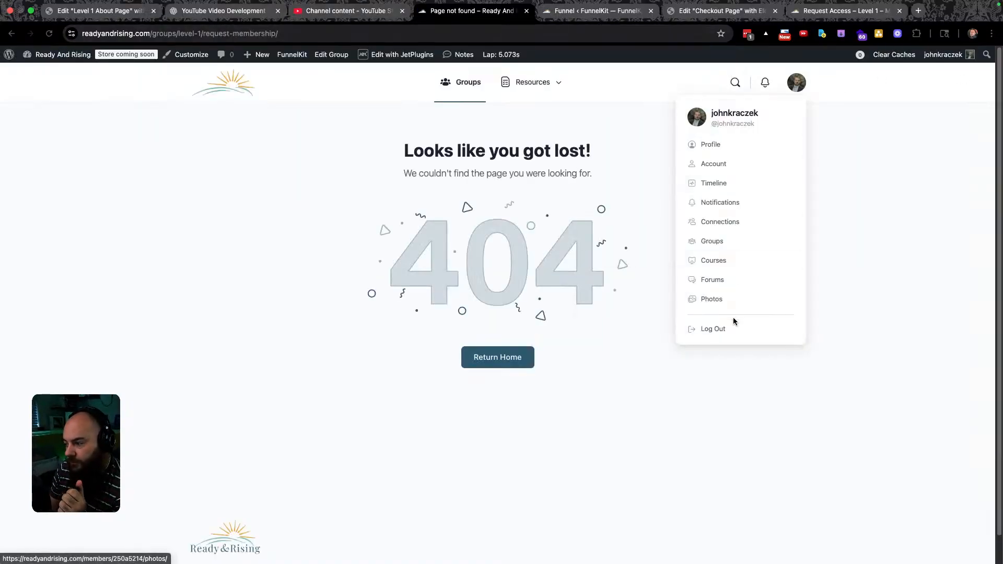
pyautogui.moveTo(279, 34); pyautogui.dragTo(179, 37)
pyautogui.press('BackSpace')
pyautogui.press('Return')
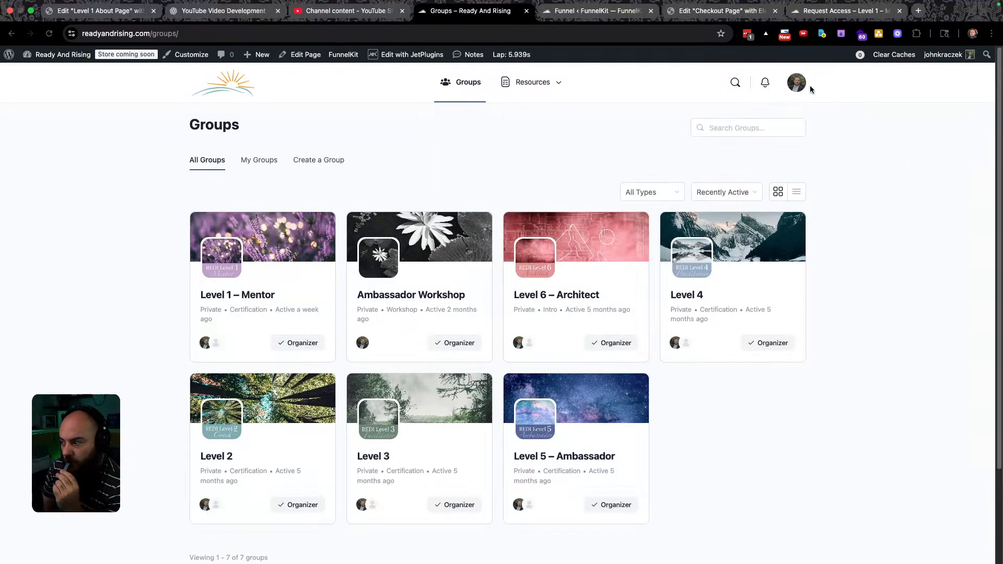
# Log out via the avatar menu, sign back in, and go to the Groups directory.
pyautogui.moveTo(796, 86)
pyautogui.click(724, 329)
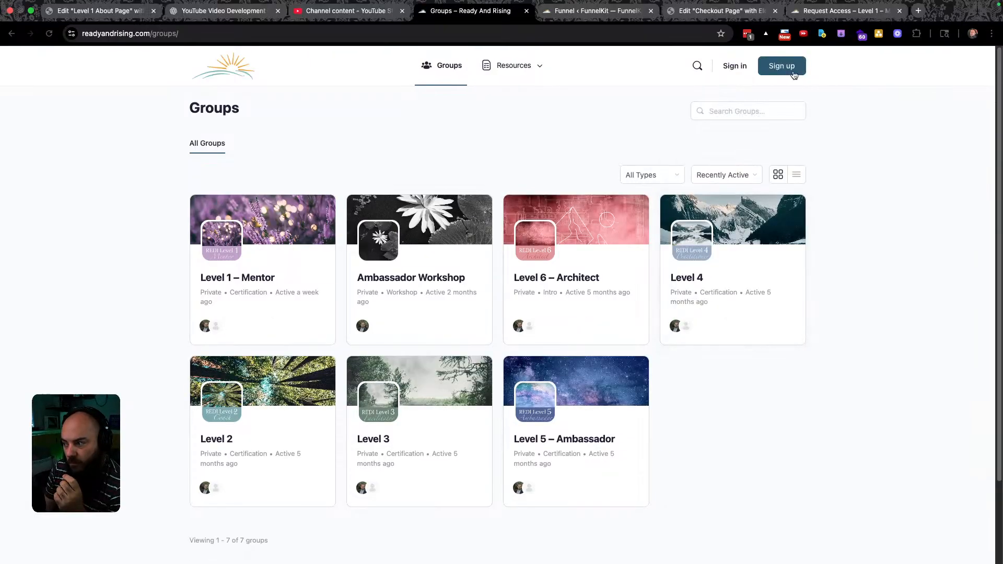
pyautogui.click(740, 69)
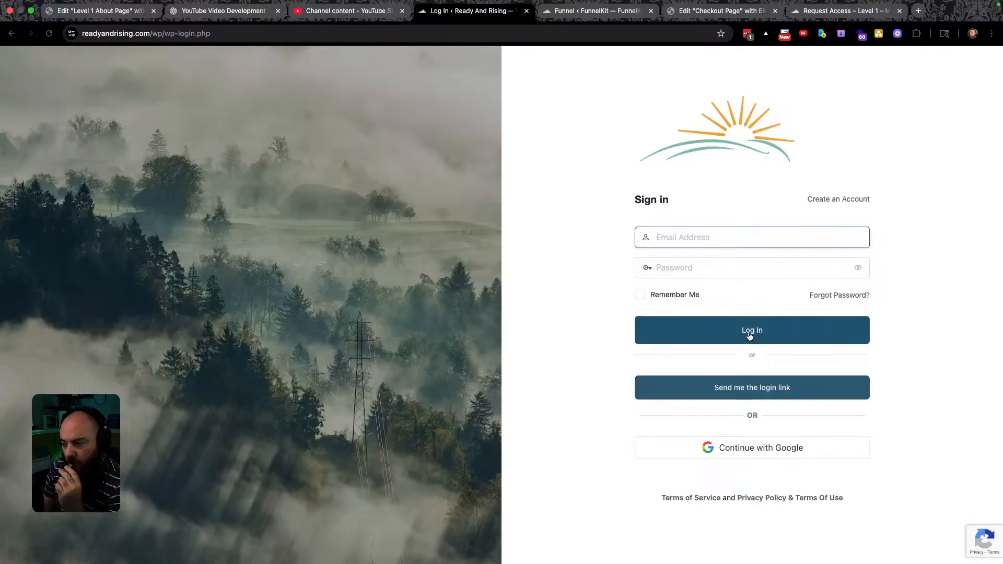
pyautogui.click(750, 339)
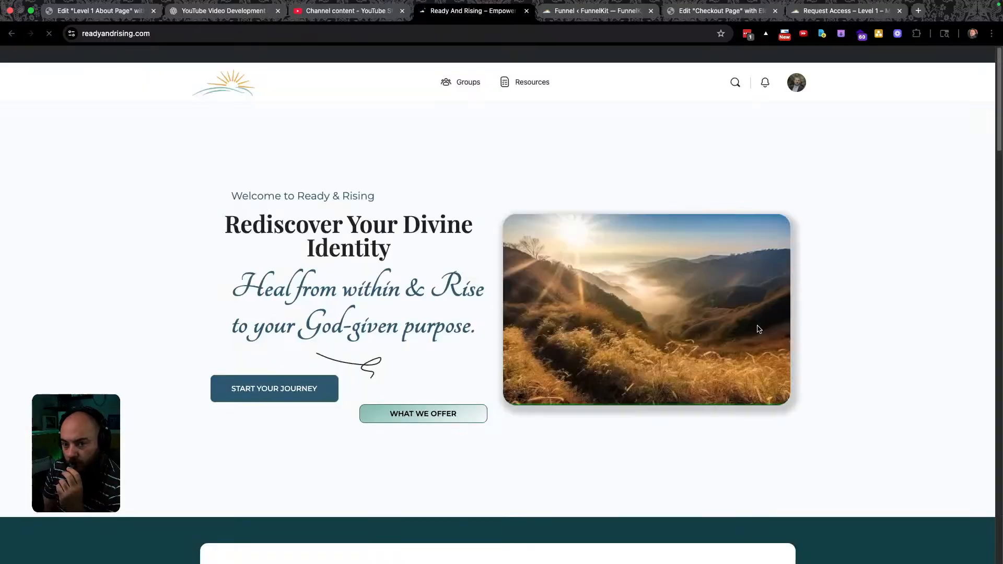
pyautogui.click(463, 85)
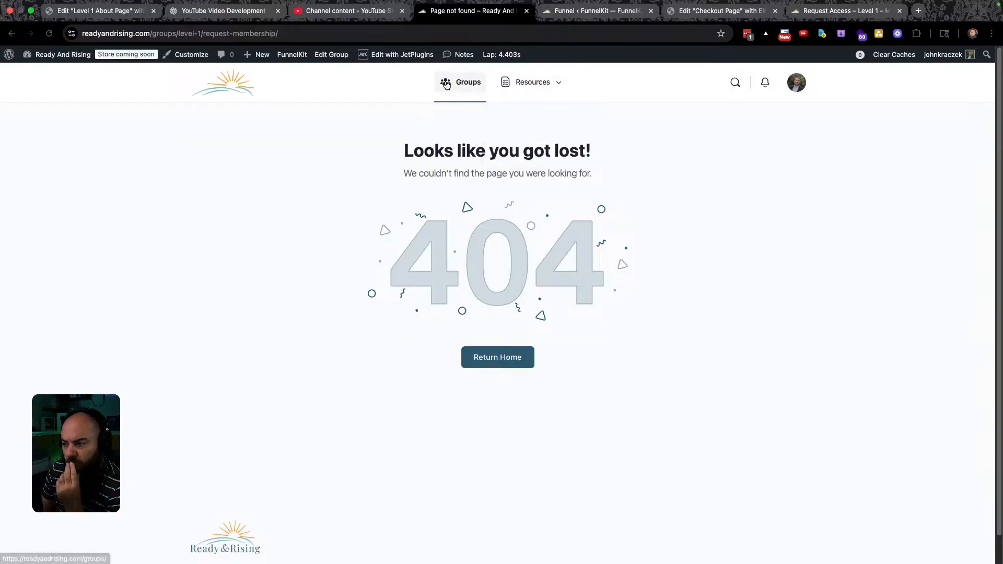
# Clear all of the site's caches from the admin bar.
pyautogui.moveTo(293, 34); pyautogui.dragTo(203, 36)
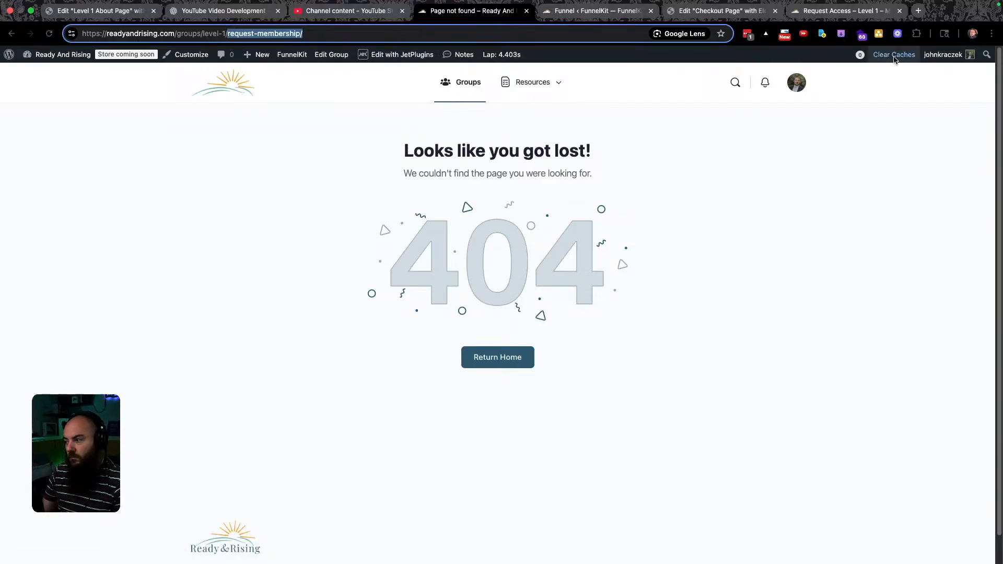
pyautogui.moveTo(895, 57)
pyautogui.click(883, 73)
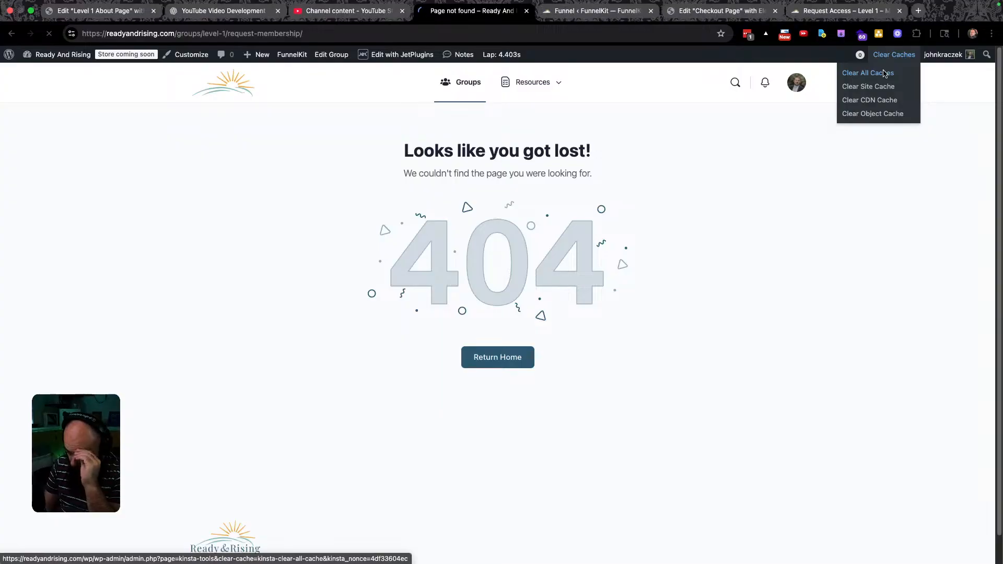
pyautogui.moveTo(533, 94)
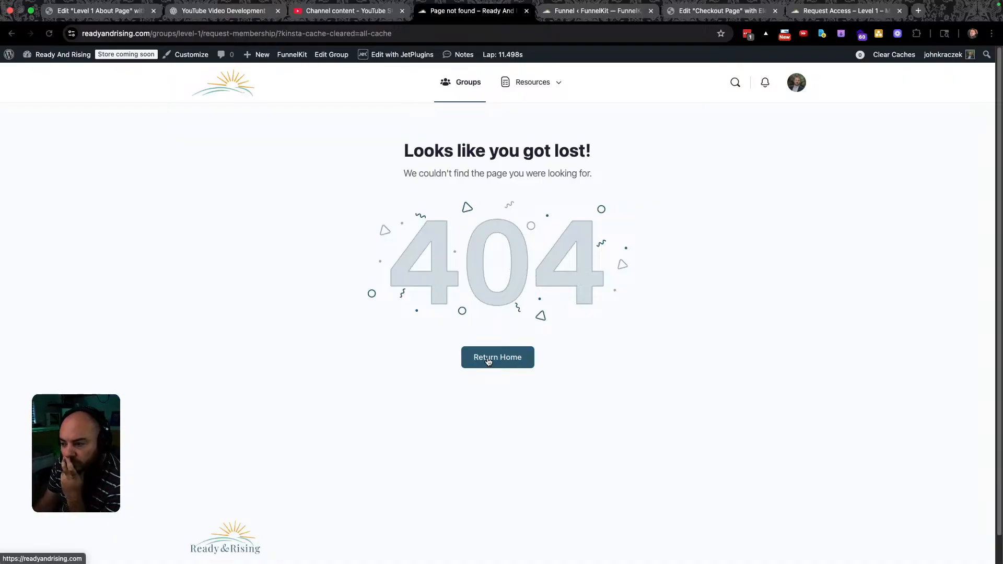
# Reload the Level 1 group page without the '?kinsta-cache-cleared=all-cache' parameter.
pyautogui.moveTo(423, 33); pyautogui.dragTo(203, 34)
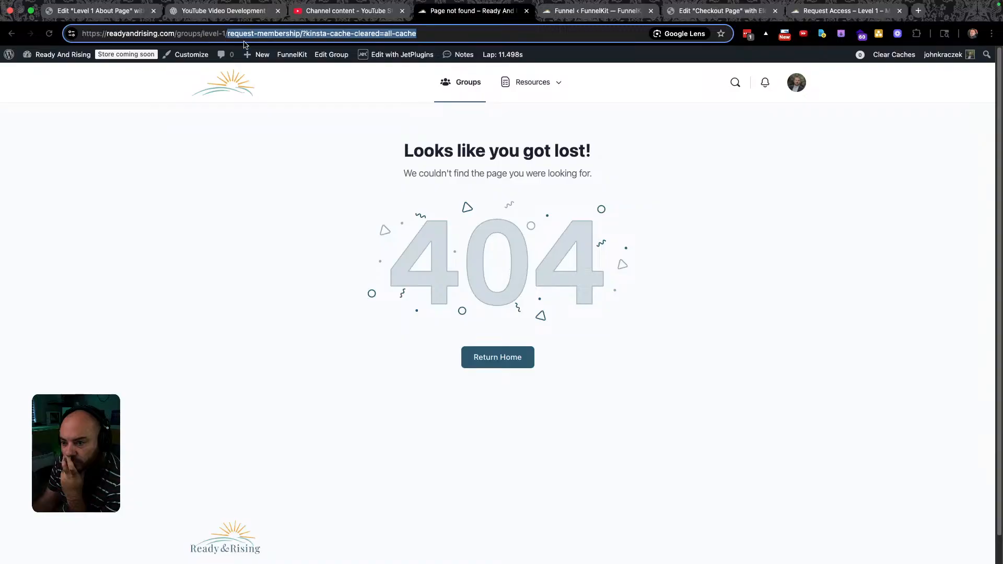
pyautogui.press('BackSpace')
pyautogui.press('Return')
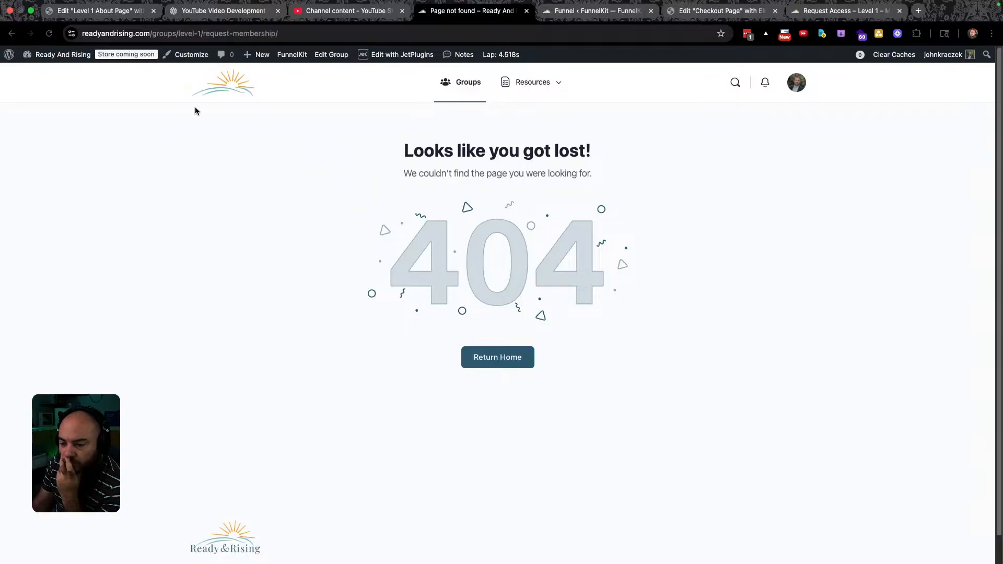
pyautogui.moveTo(57, 55)
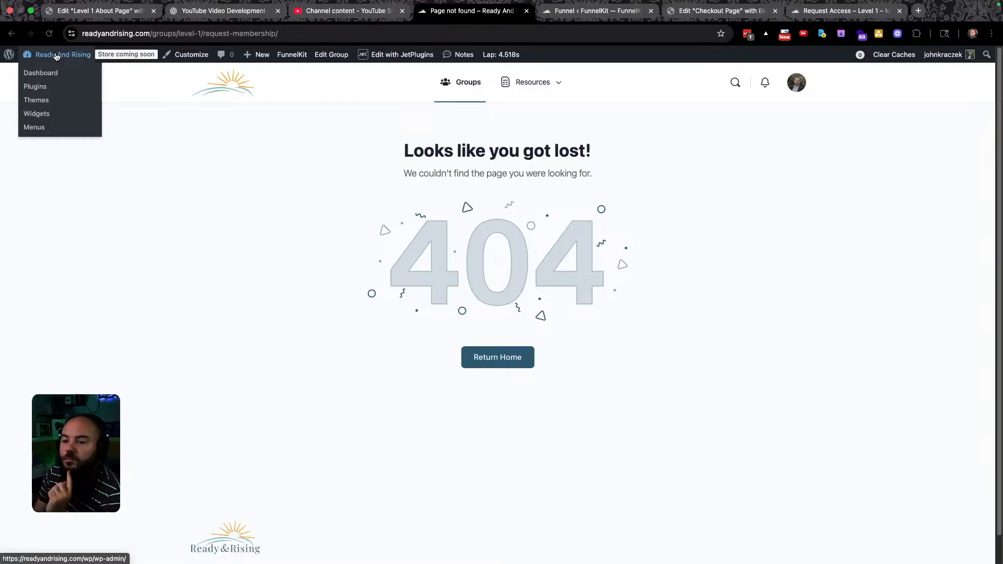
# Open the Level 1 – Mentor group's edit screen from BuddyBoss > Groups.
pyautogui.click(55, 54)
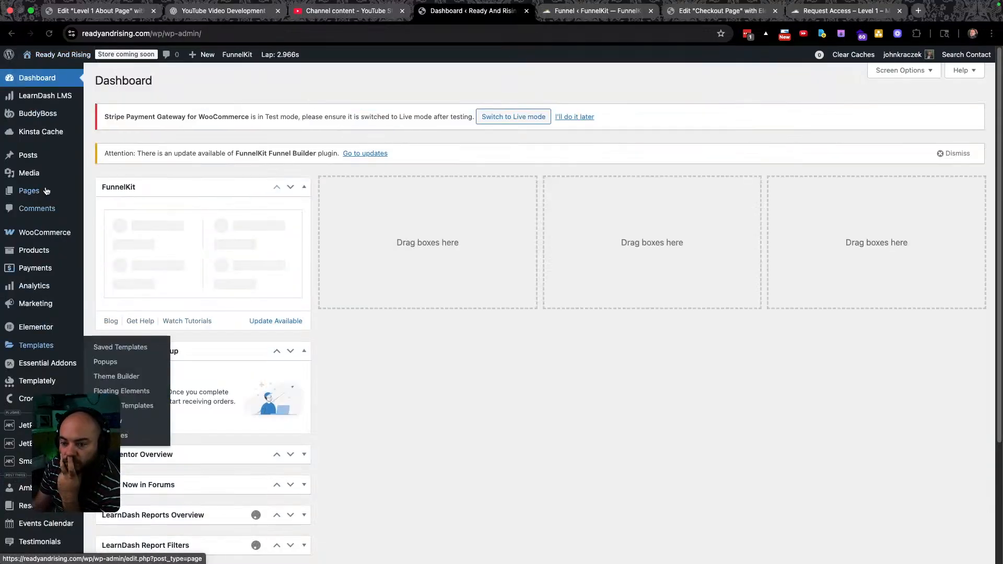
pyautogui.moveTo(42, 113)
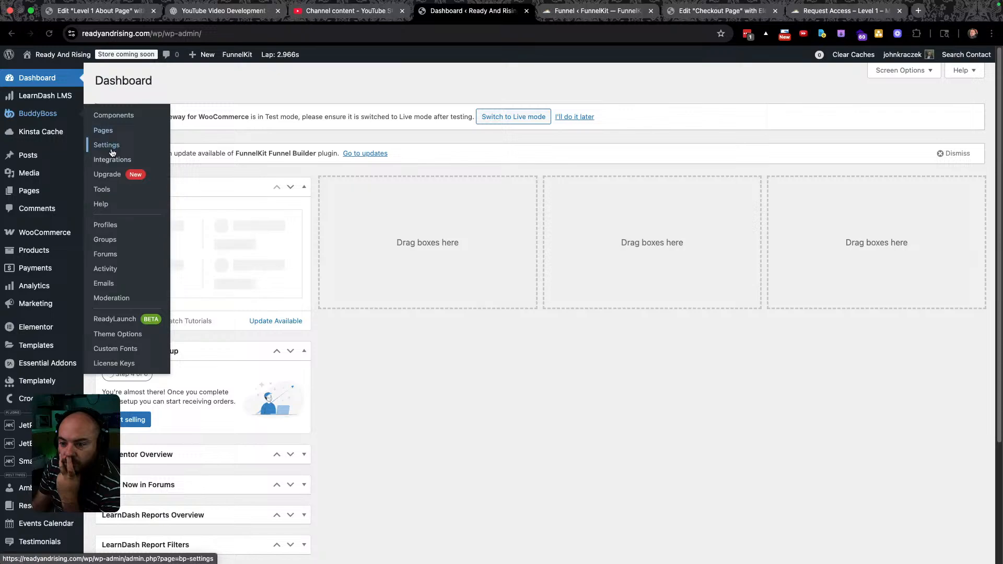
pyautogui.click(112, 240)
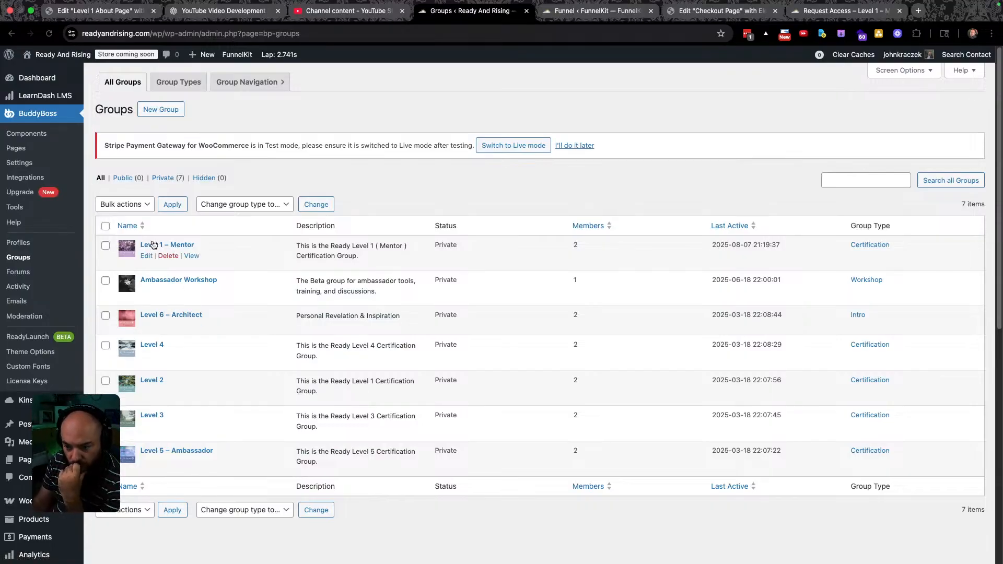
pyautogui.click(147, 256)
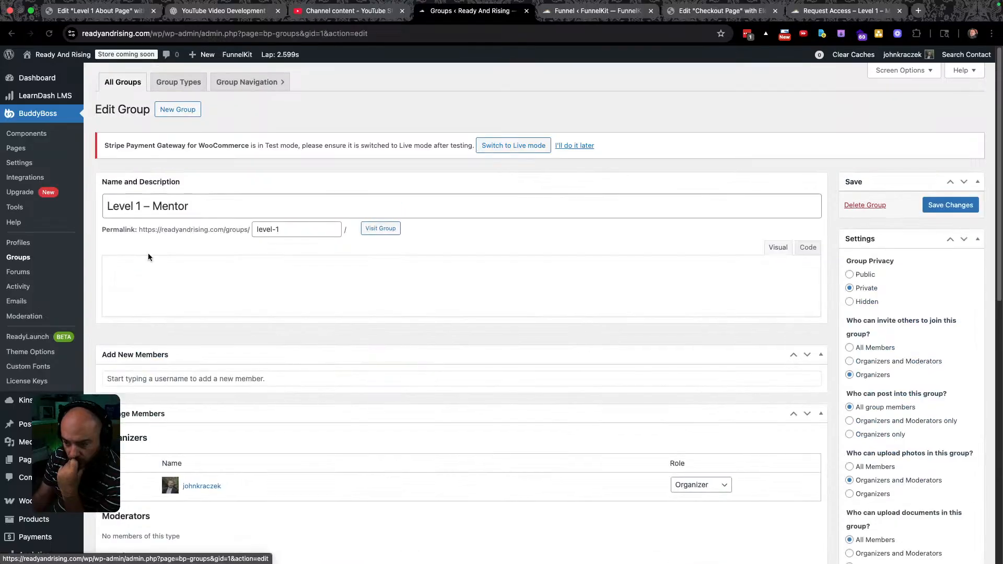
# Set the group's privacy to Public and save the changes.
pyautogui.scroll(-15, 289, 364)
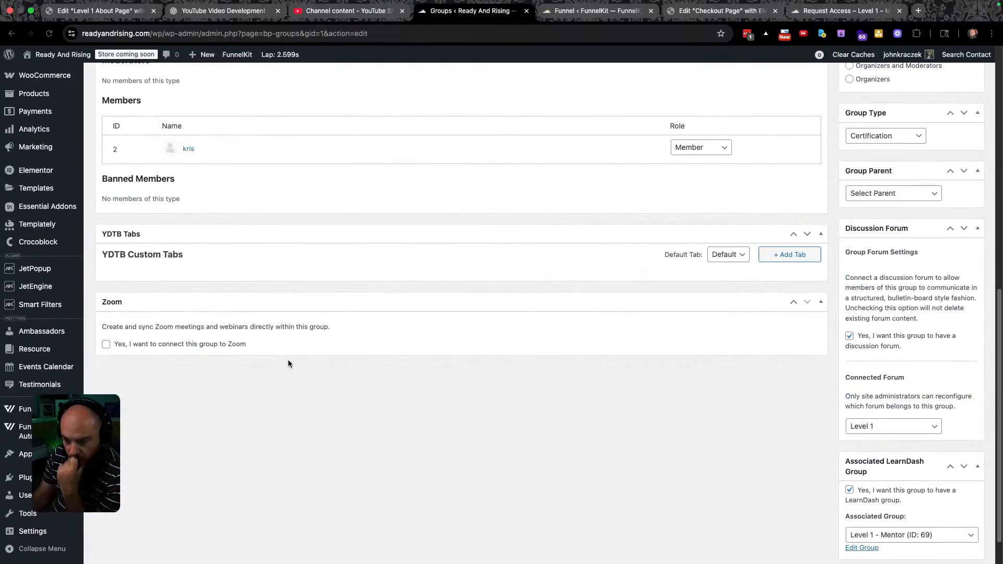
pyautogui.scroll(1, 287, 360)
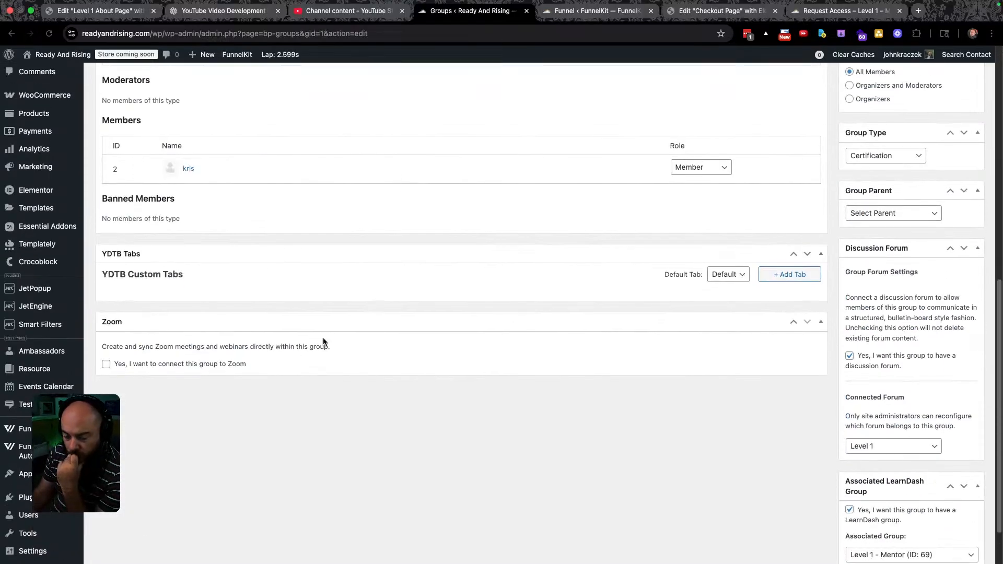
pyautogui.scroll(4, 377, 325)
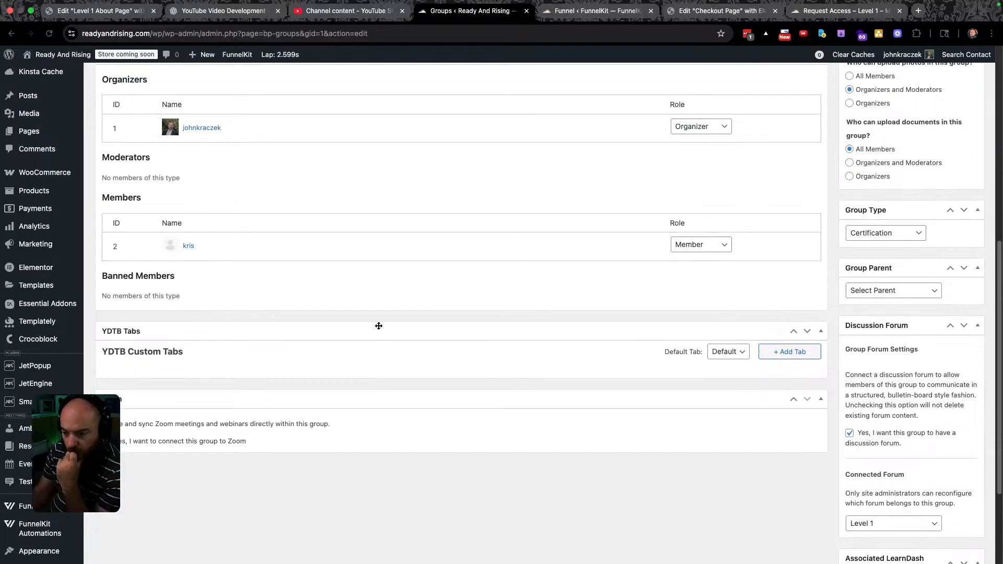
pyautogui.scroll(1, 731, 332)
pyautogui.scroll(12, 744, 332)
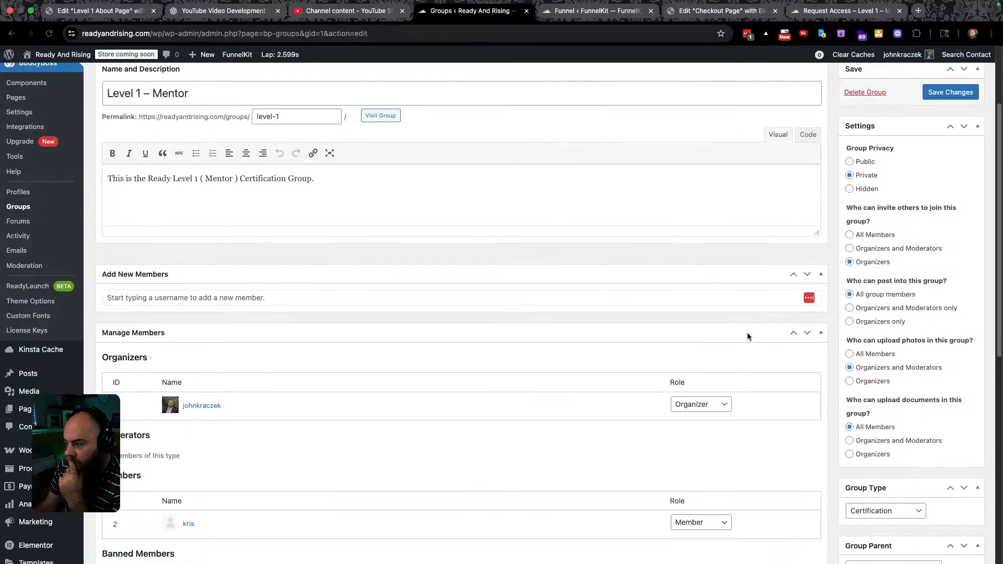
pyautogui.scroll(2, 752, 326)
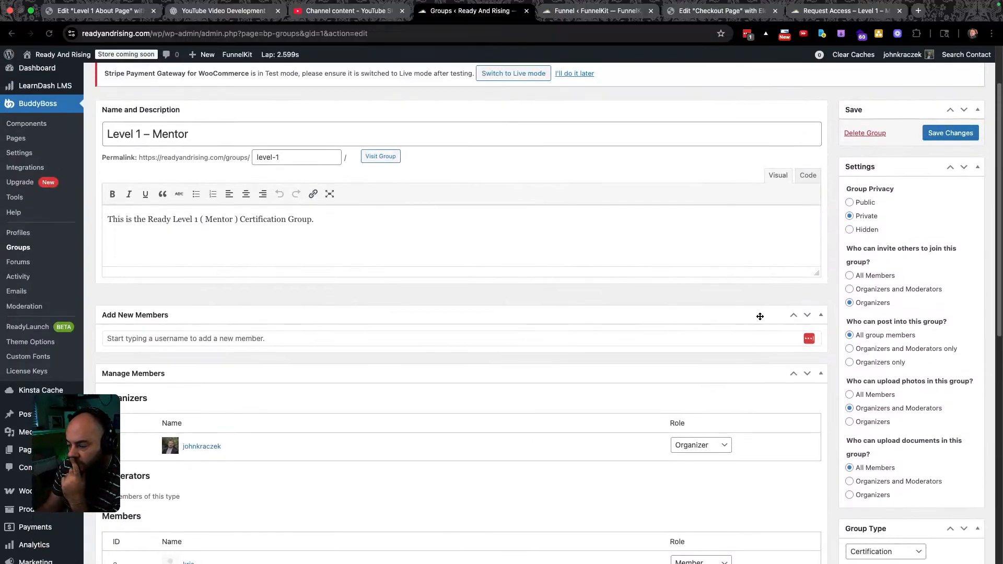
pyautogui.scroll(3, 757, 314)
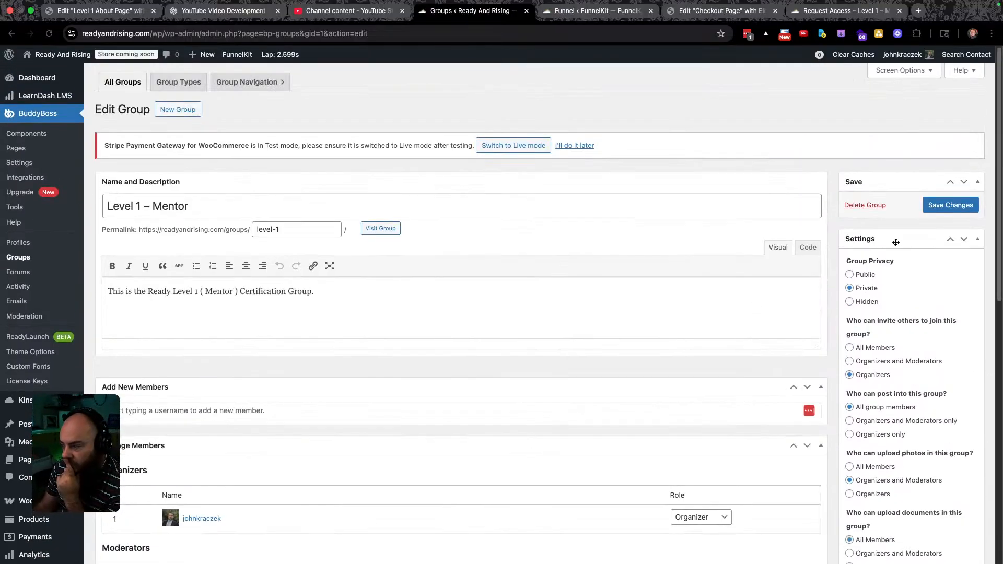
pyautogui.click(849, 274)
pyautogui.click(951, 207)
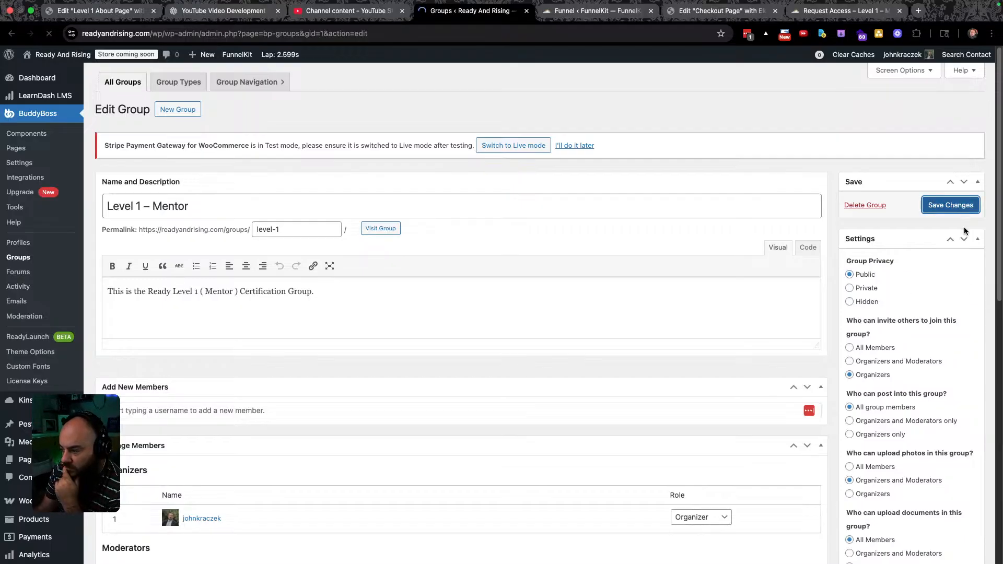
# View the Level 1 group on the live site and open the Group Navigation customizer.
pyautogui.scroll(-15, 680, 344)
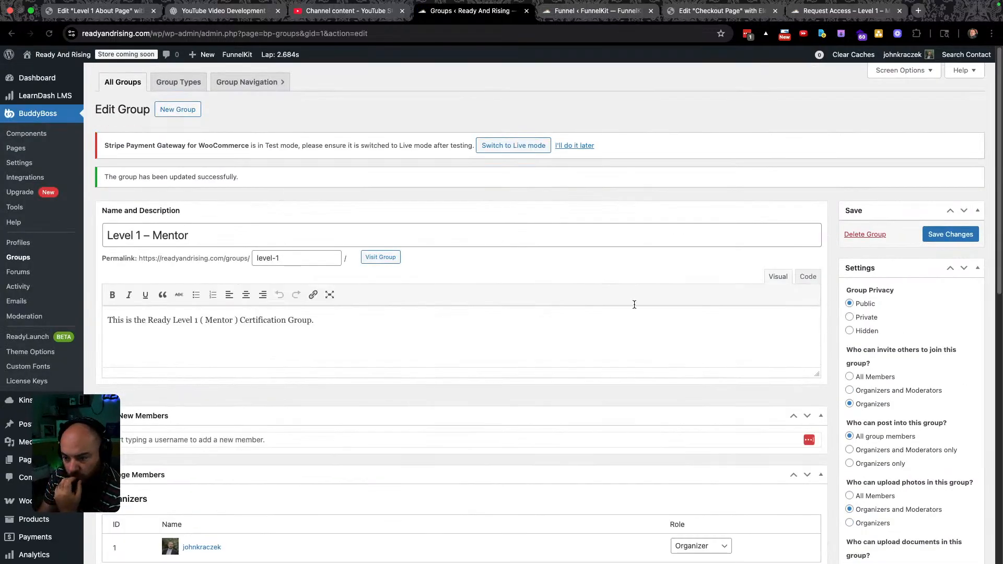
pyautogui.click(389, 259)
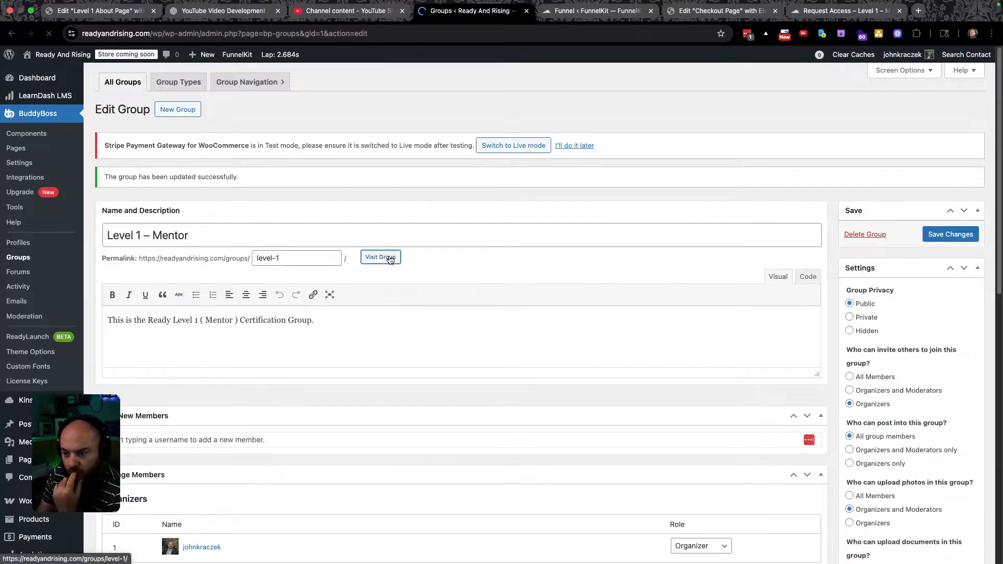
pyautogui.click(237, 85)
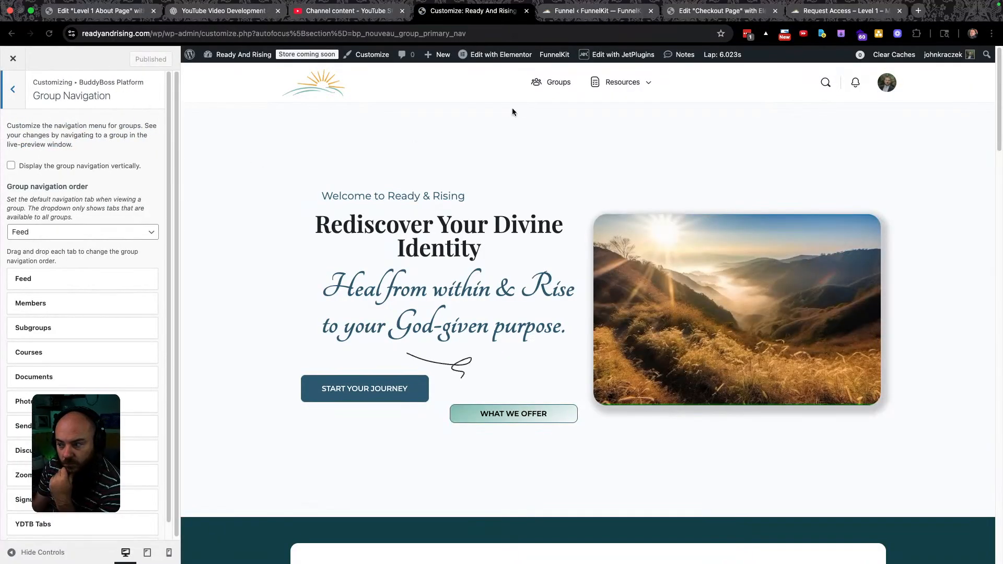
# Close the customizer, load the Level 1 group's main page, then open the Groups directory.
pyautogui.click(544, 83)
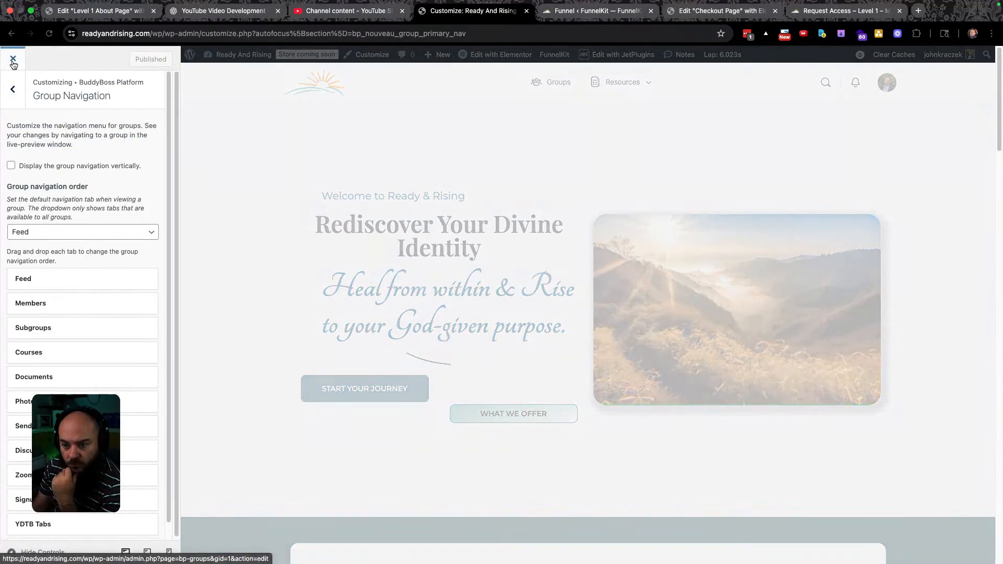
pyautogui.click(15, 61)
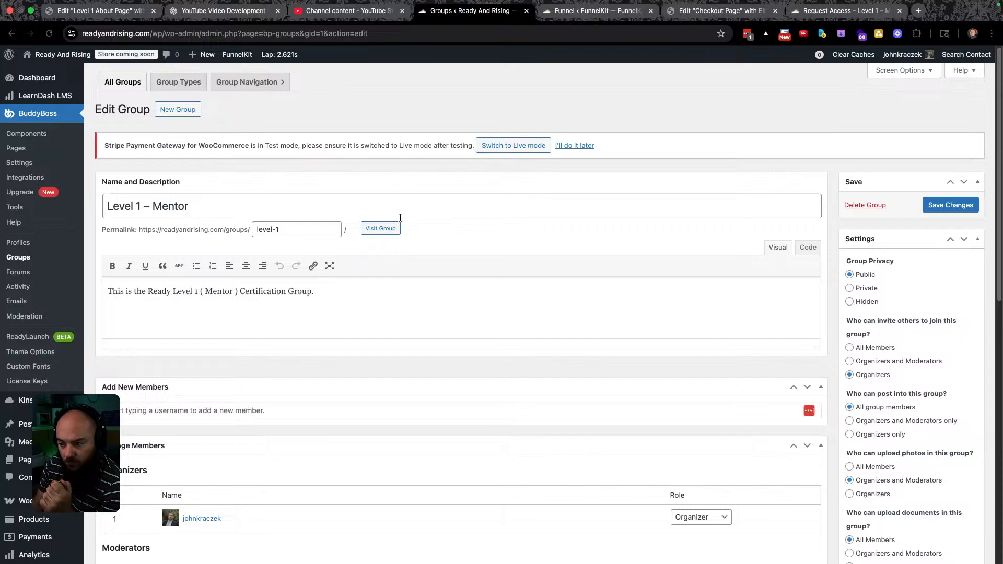
pyautogui.click(379, 231)
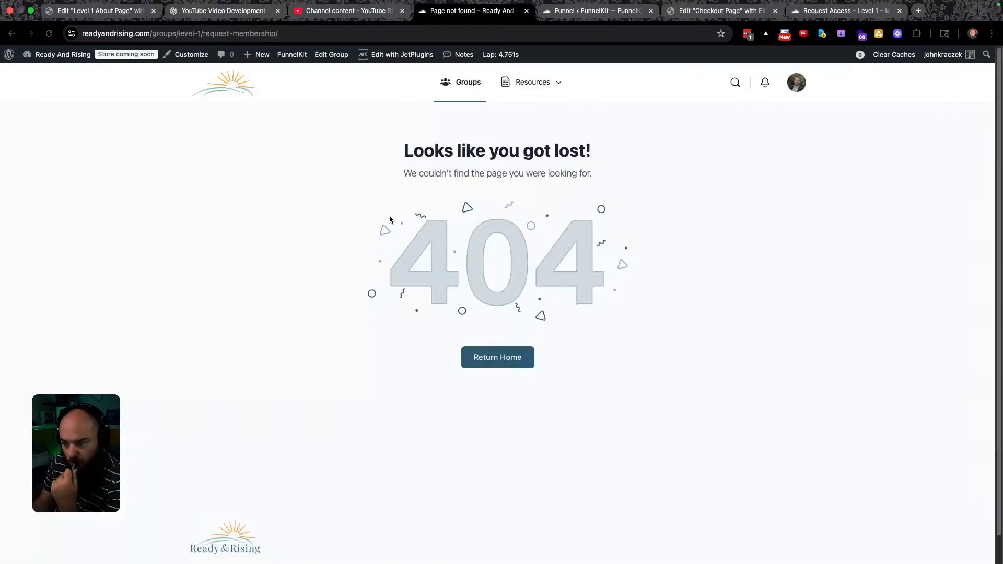
pyautogui.moveTo(282, 33); pyautogui.dragTo(203, 36)
pyautogui.press('BackSpace')
pyautogui.press('Return')
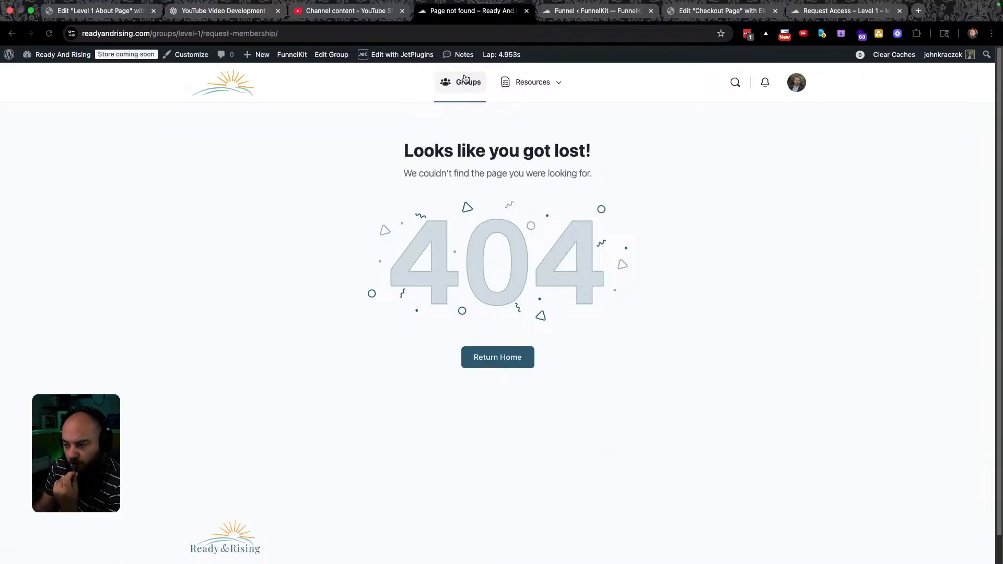
pyautogui.click(469, 86)
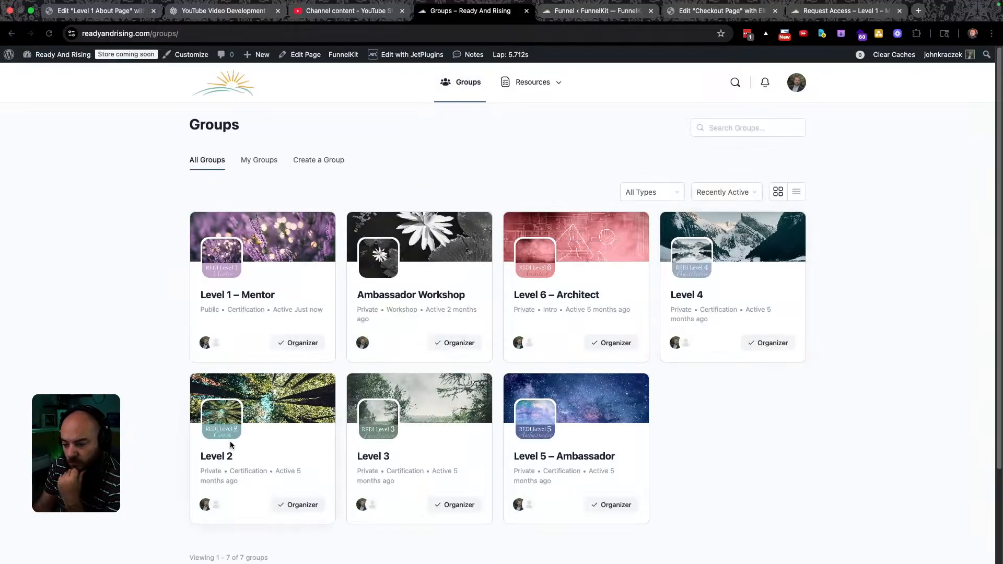
# Open the Level 2 group's Manage tab and its Signup URL settings.
pyautogui.click(218, 461)
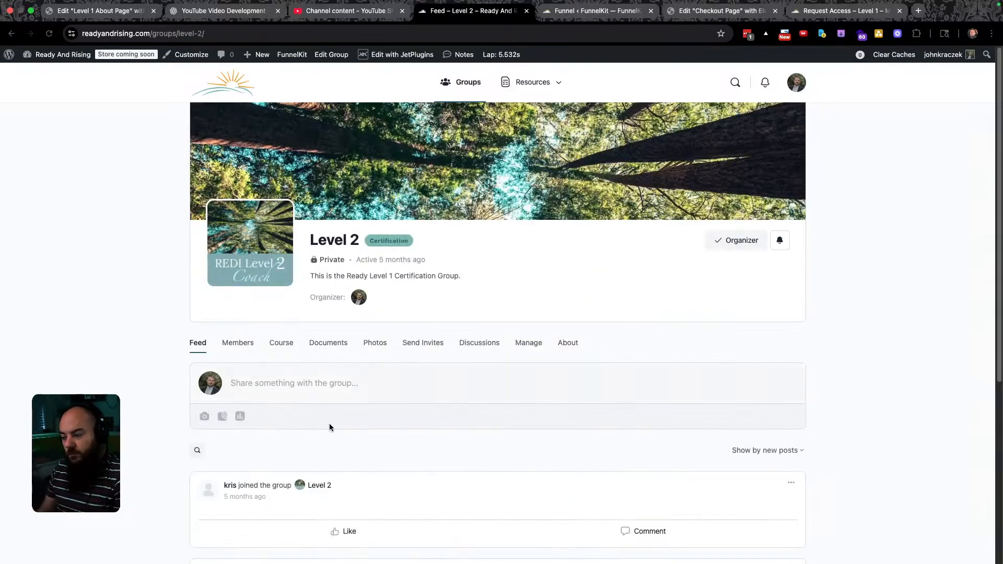
pyautogui.click(523, 343)
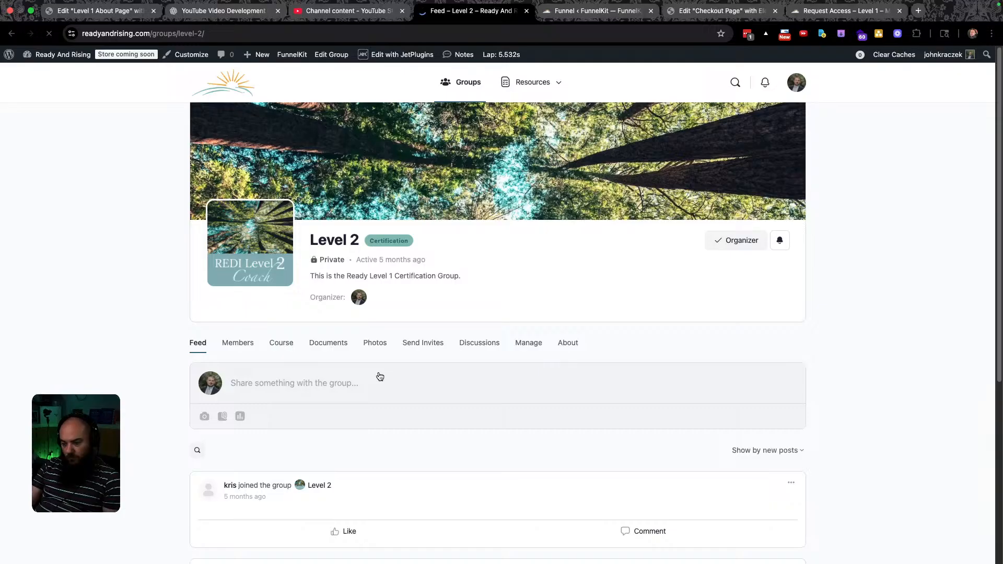
pyautogui.scroll(-1, 352, 386)
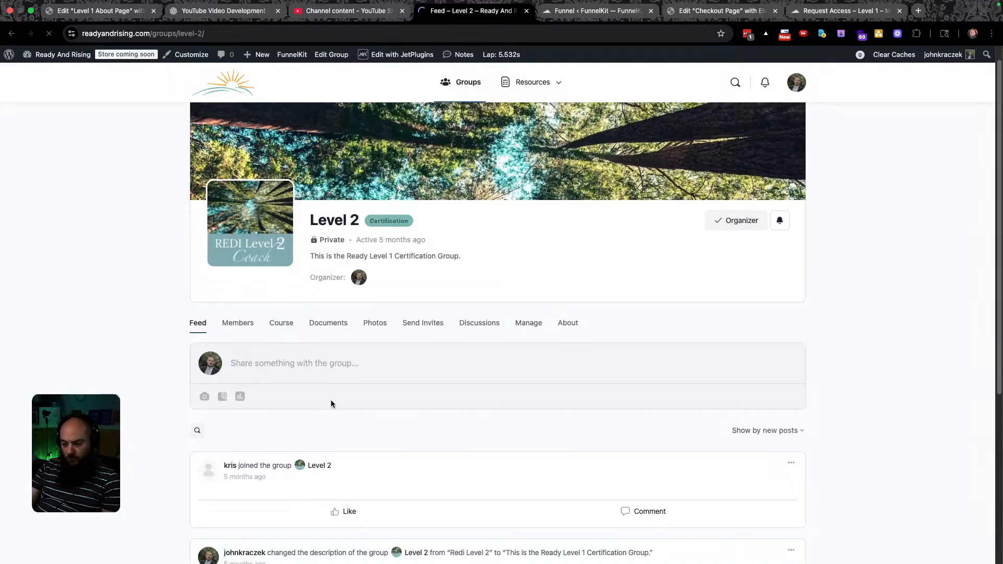
pyautogui.scroll(-5, 345, 395)
pyautogui.scroll(3, 336, 387)
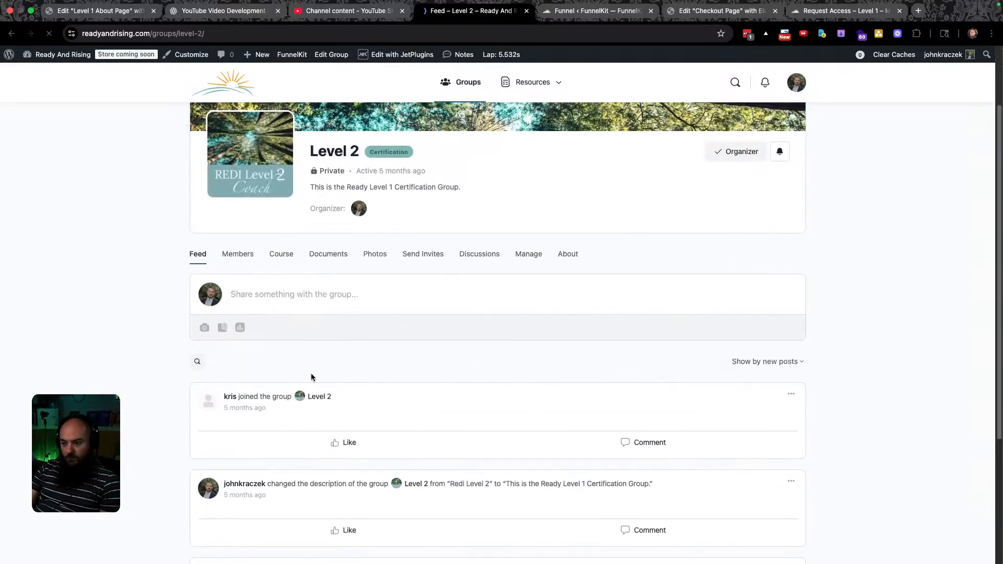
pyautogui.scroll(-3, 313, 374)
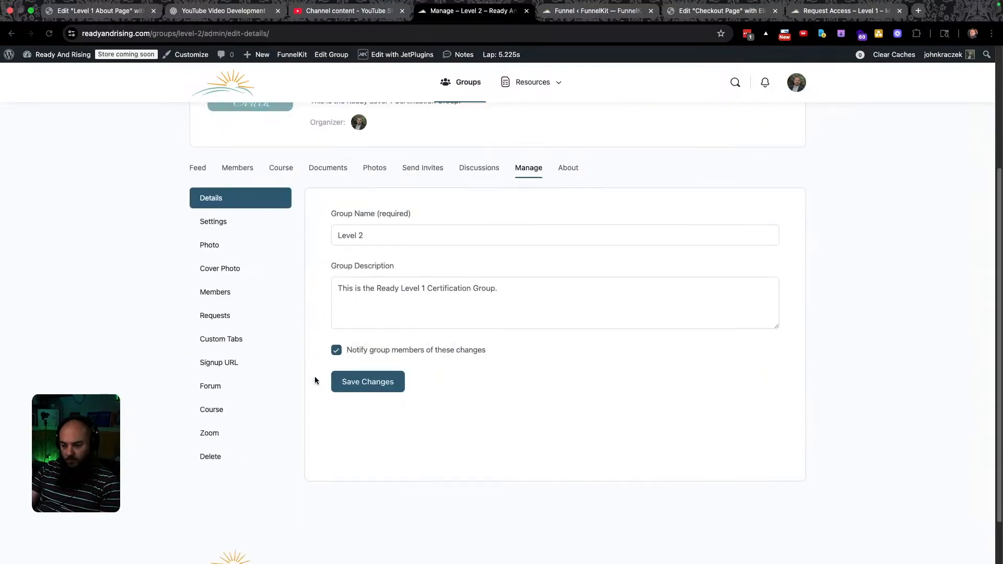
pyautogui.click(230, 364)
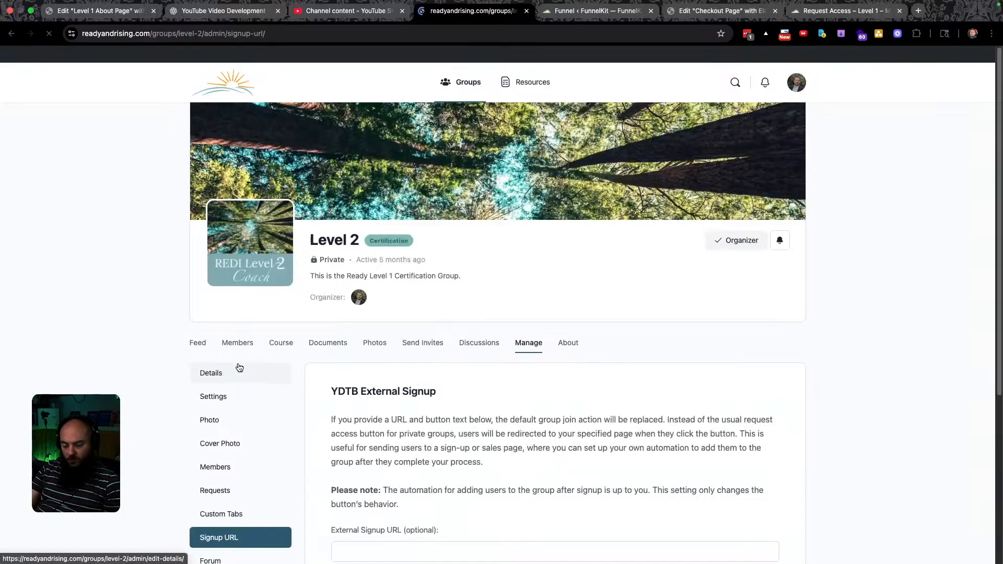
pyautogui.scroll(-3, 503, 399)
# Paste the landing-page External Signup URL, set the button text to 'Learn More', and save.
pyautogui.click(401, 380)
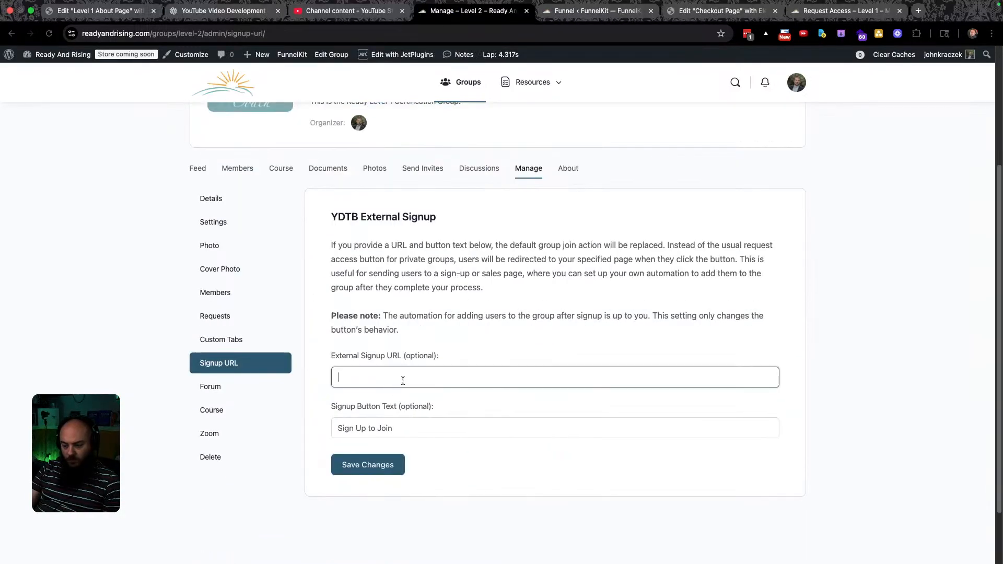
pyautogui.write('https://readyandrising.com/sp/level-1-lp/')
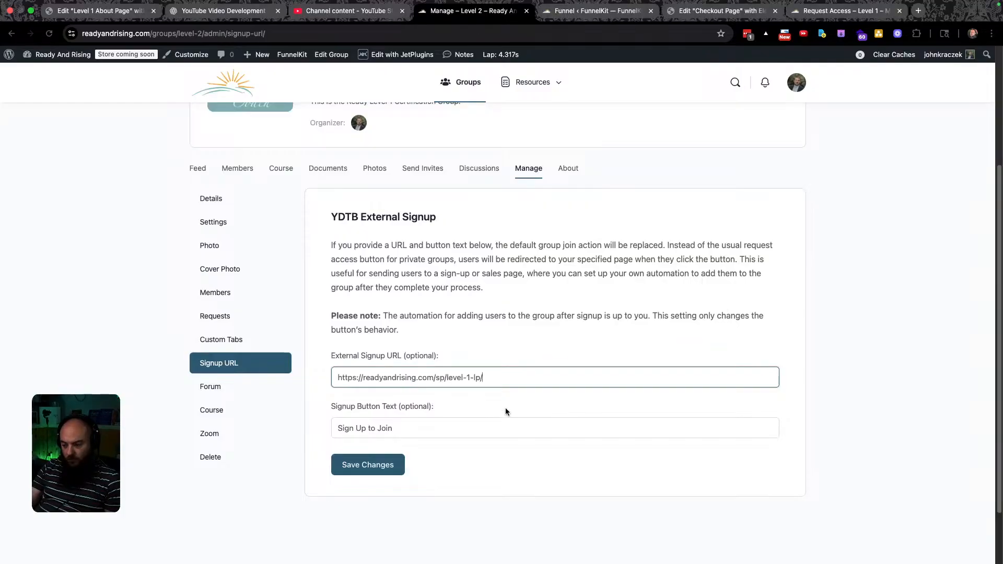
pyautogui.tripleClick(408, 428)
pyautogui.press('BackSpace')
pyautogui.write('Learn No')
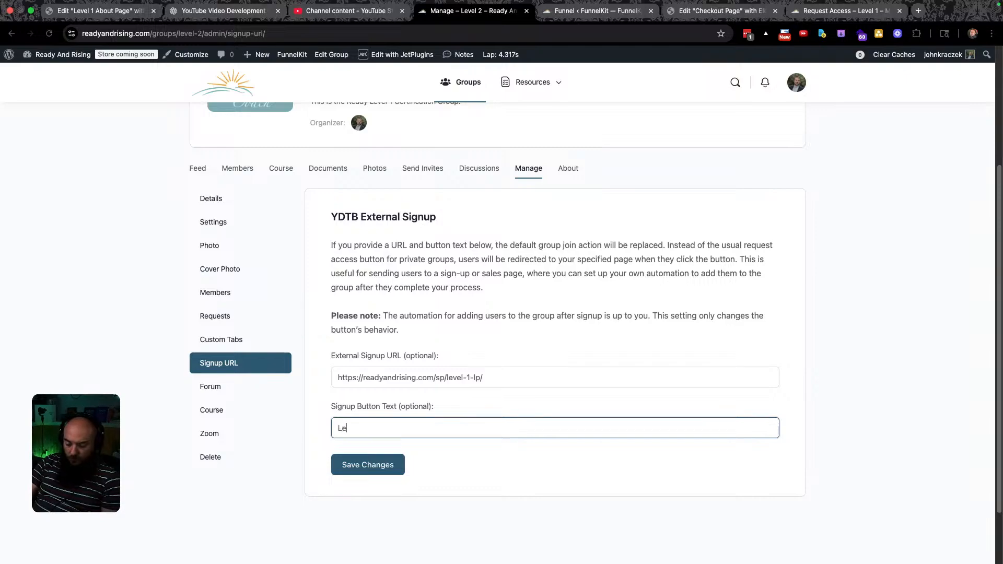
pyautogui.press('BackSpace')
pyautogui.press('BackSpace')
pyautogui.write('More')
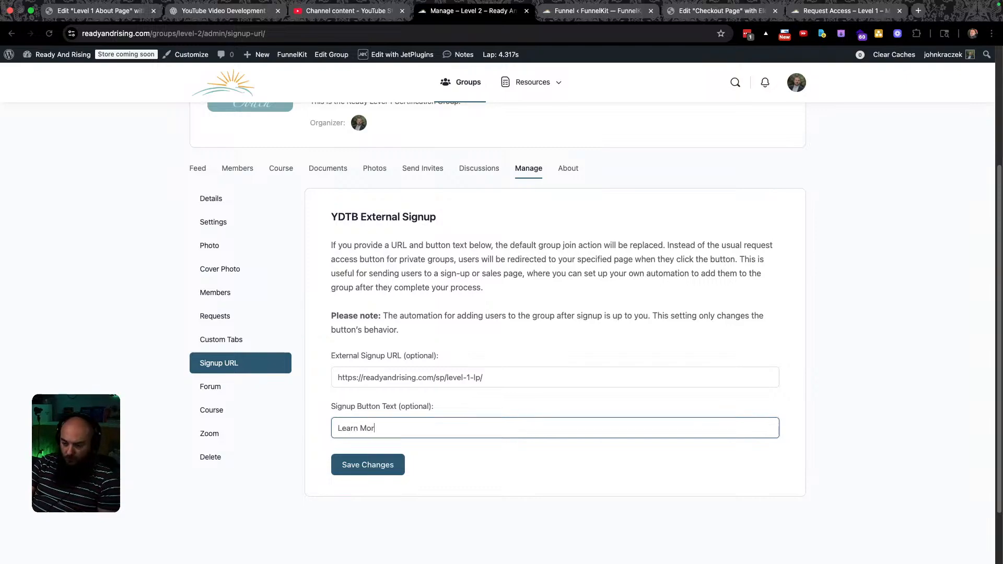
pyautogui.click(360, 474)
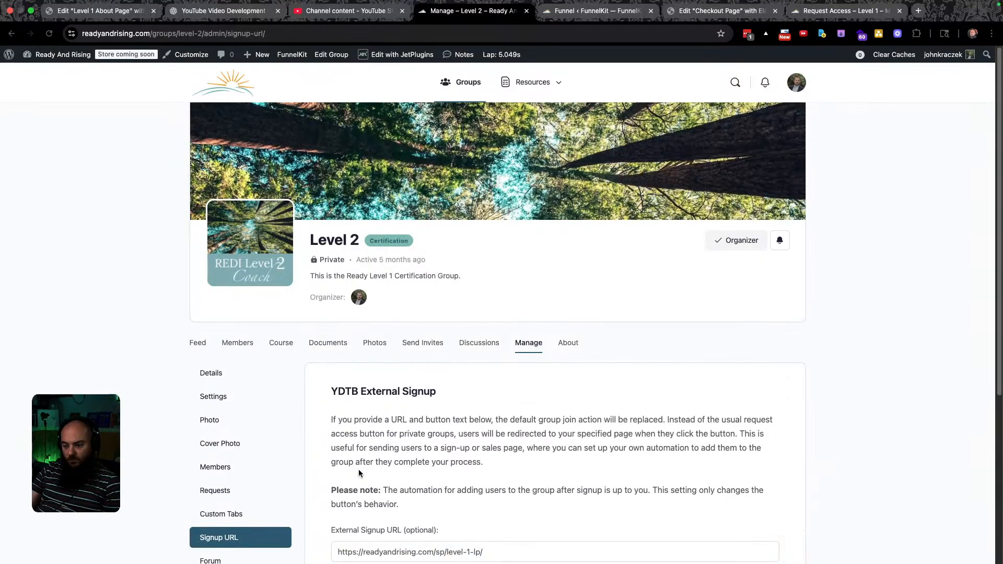
pyautogui.scroll(-1, 436, 477)
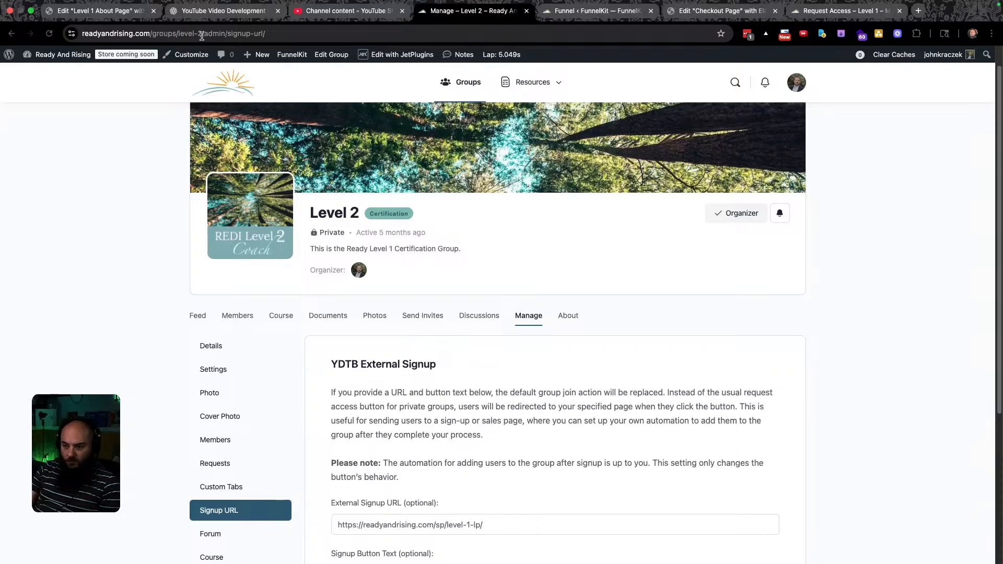
# Change the address from level-2 to level-1 to load Level 1's signup settings.
pyautogui.click(198, 33)
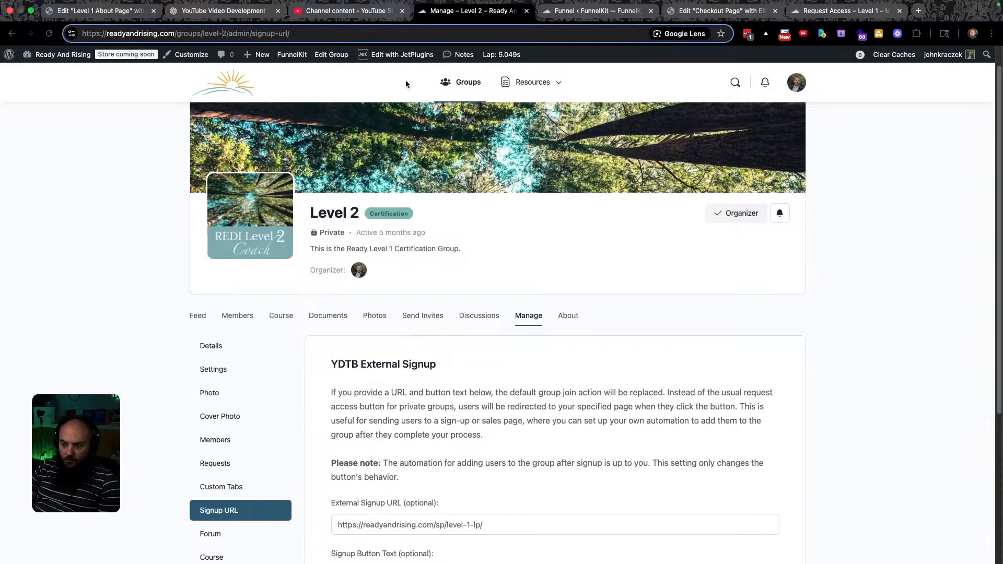
pyautogui.press('Delete')
pyautogui.write('1')
pyautogui.press('Return')
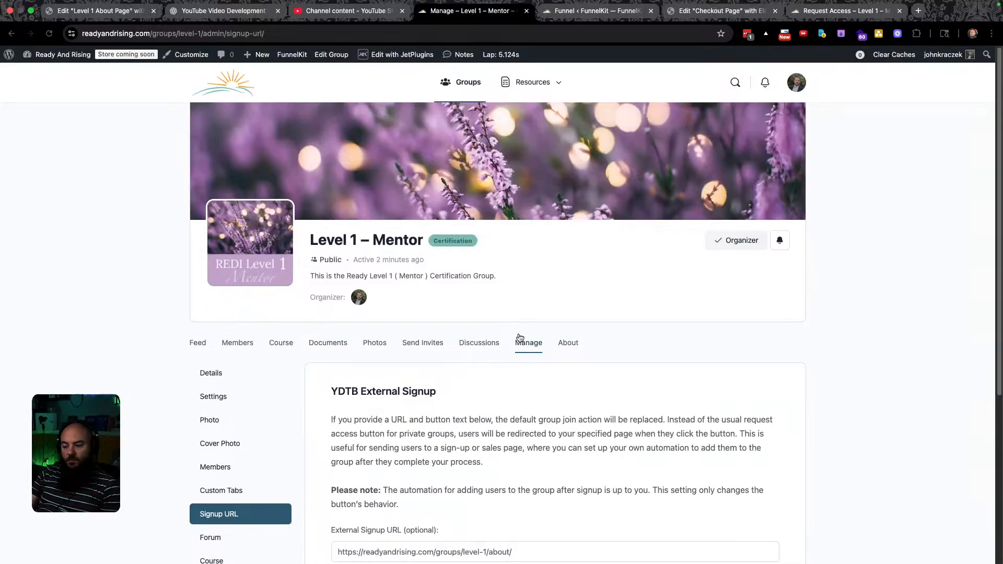
pyautogui.scroll(-3, 520, 331)
pyautogui.click(535, 420)
pyautogui.press('super+a')
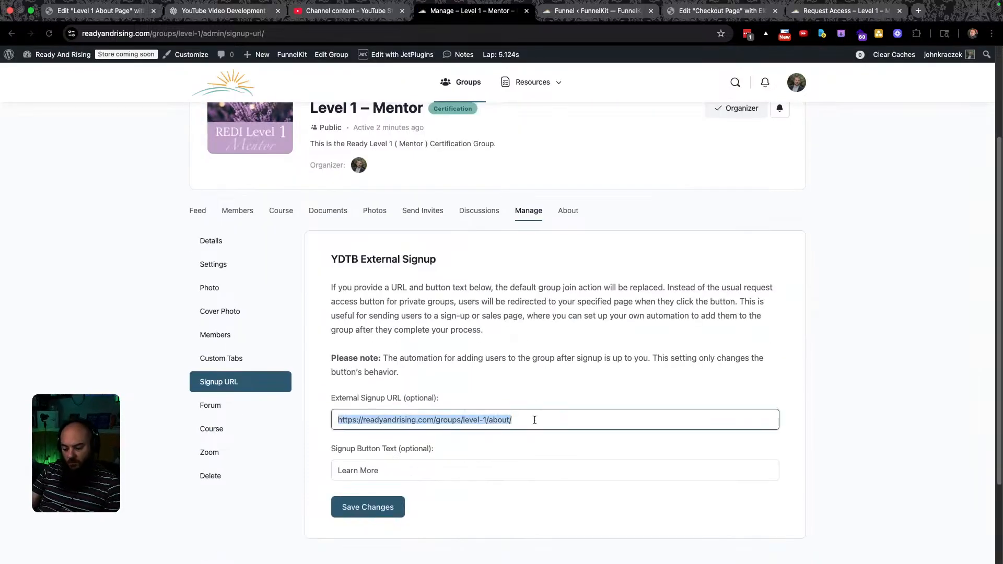
pyautogui.write('https://readyandrising.com/sp/level-1-lp/')
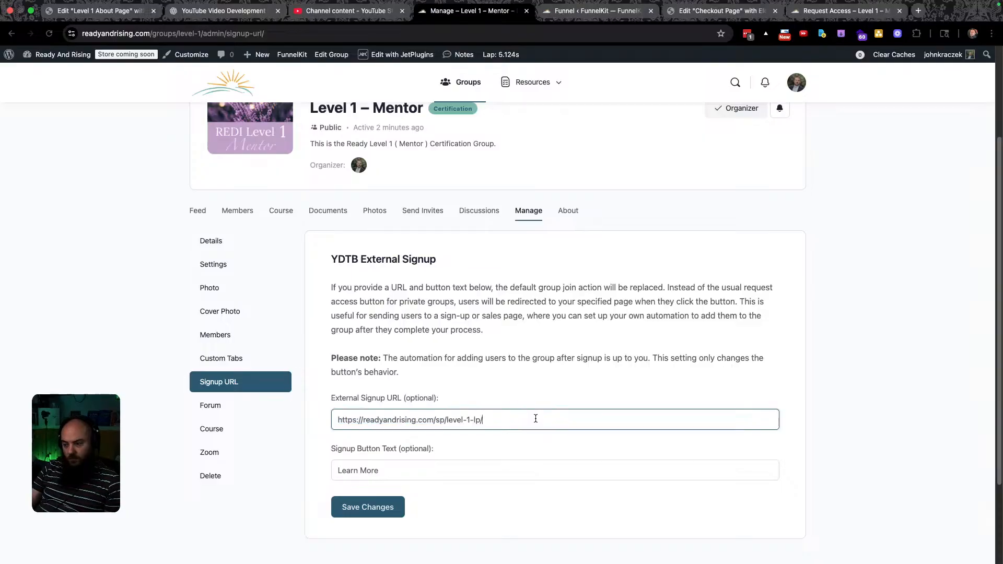
pyautogui.click(379, 506)
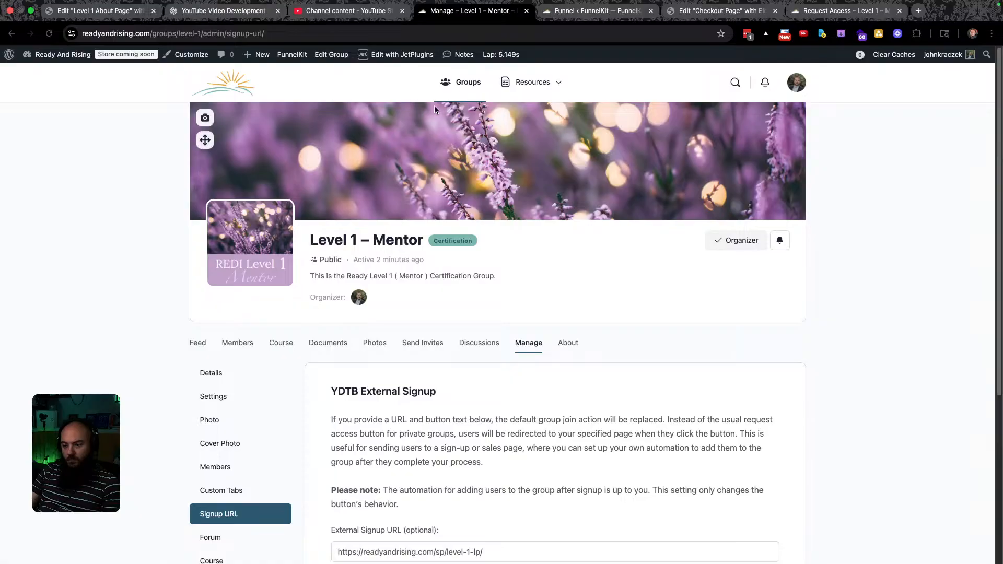
# Open the Groups directory logged out in an incognito window and reach its sign-in page.
pyautogui.click(464, 86)
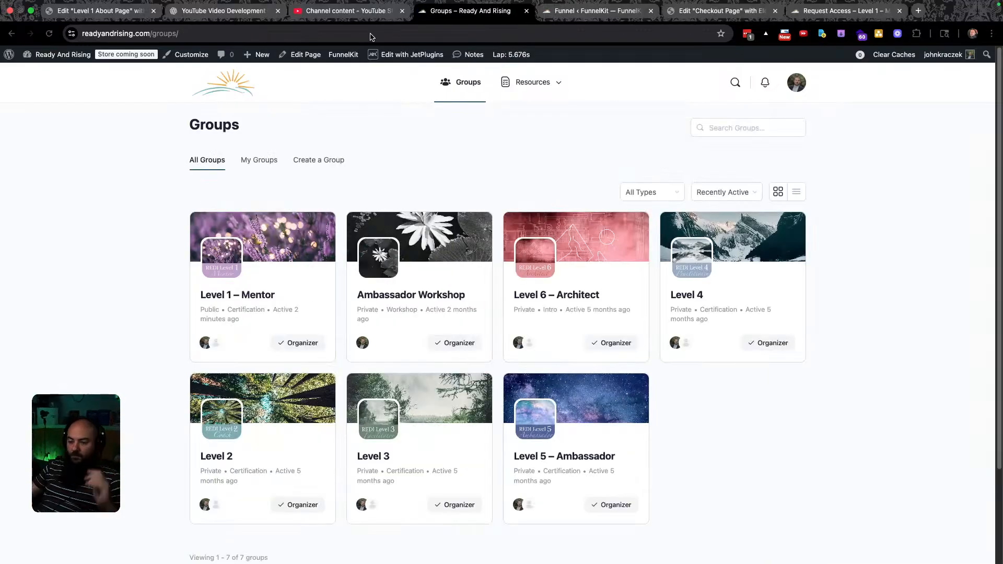
pyautogui.click(314, 34)
pyautogui.press('super+c')
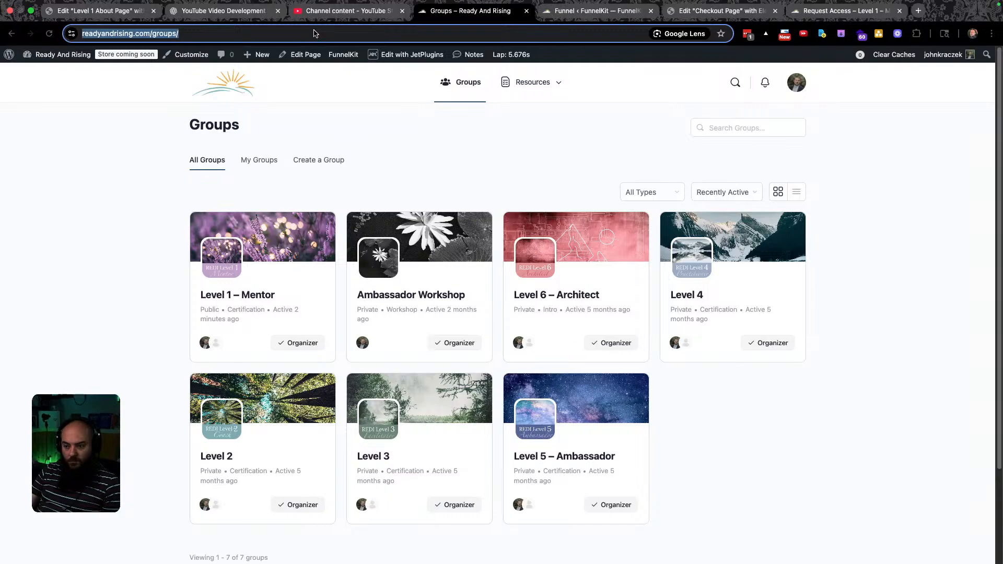
pyautogui.press('super+shift+n')
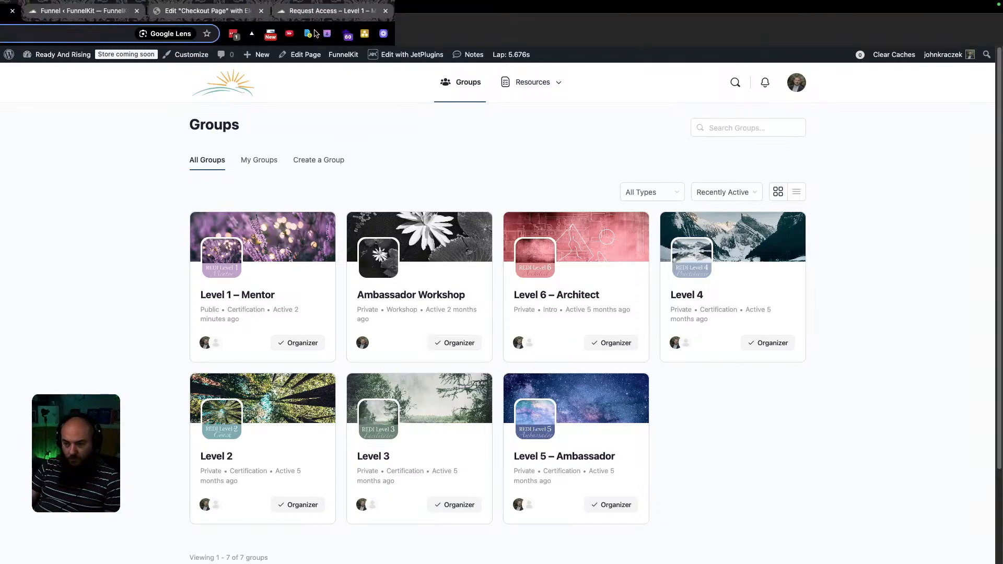
pyautogui.press('super+v')
pyautogui.press('Return')
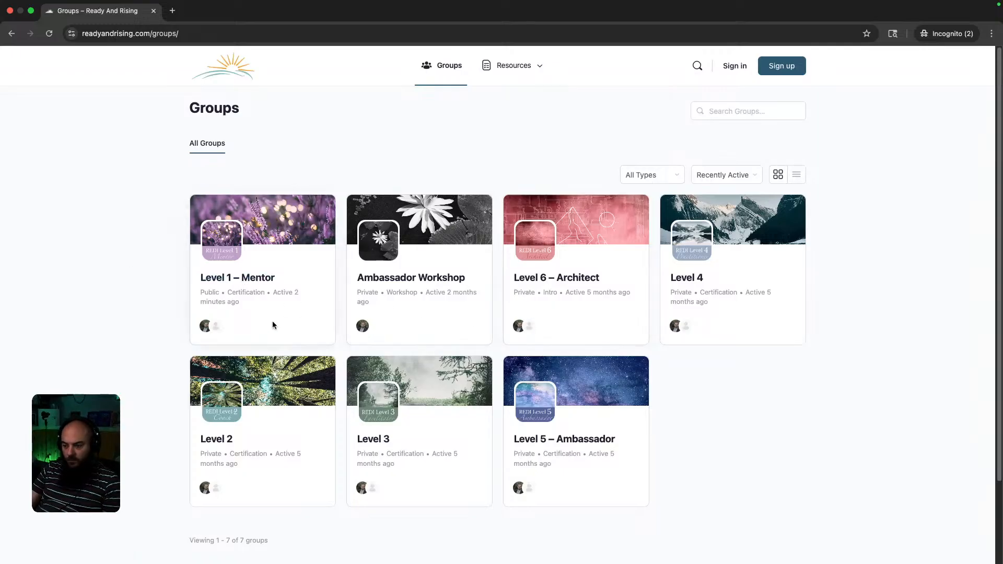
pyautogui.click(734, 67)
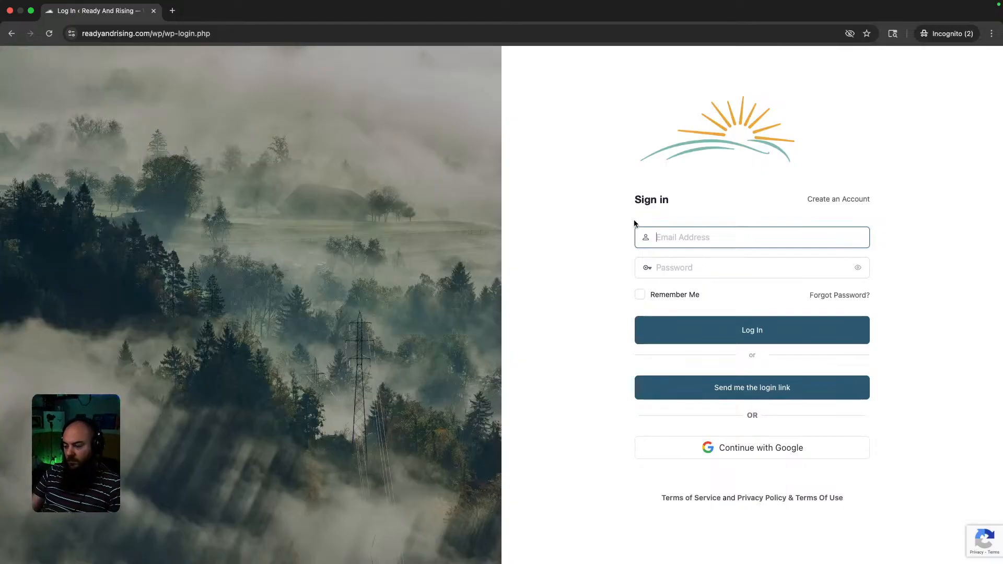
pyautogui.hotkey('ctrl', 'Left')
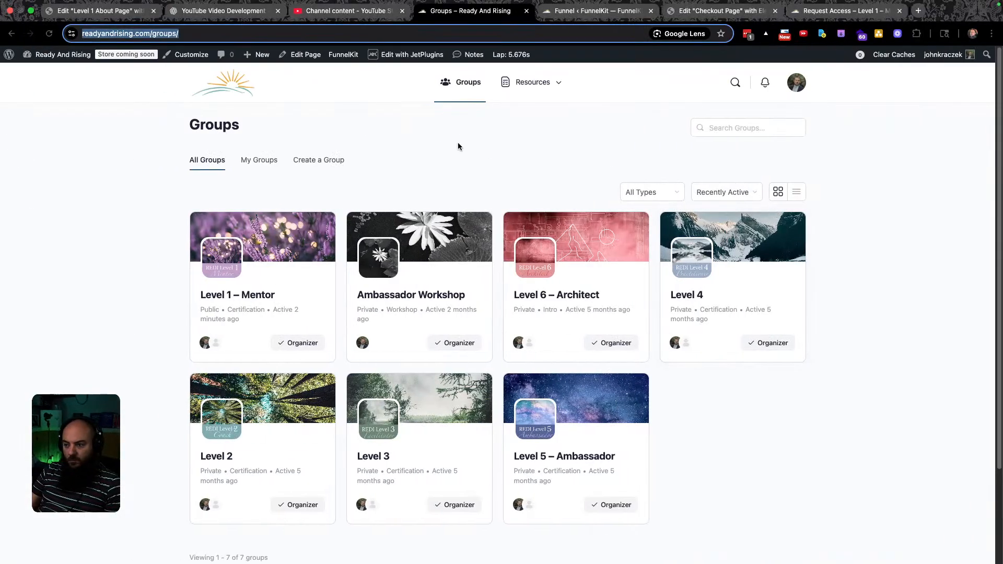
# Open the Users list and highlight the Subscriber test user's email address.
pyautogui.moveTo(62, 56)
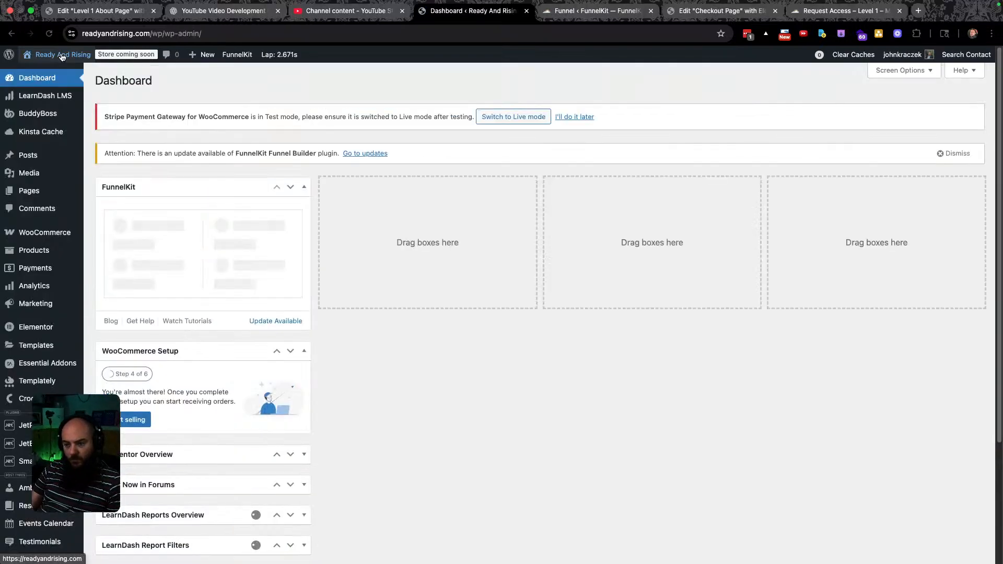
pyautogui.scroll(-3, 42, 478)
pyautogui.moveTo(42, 477)
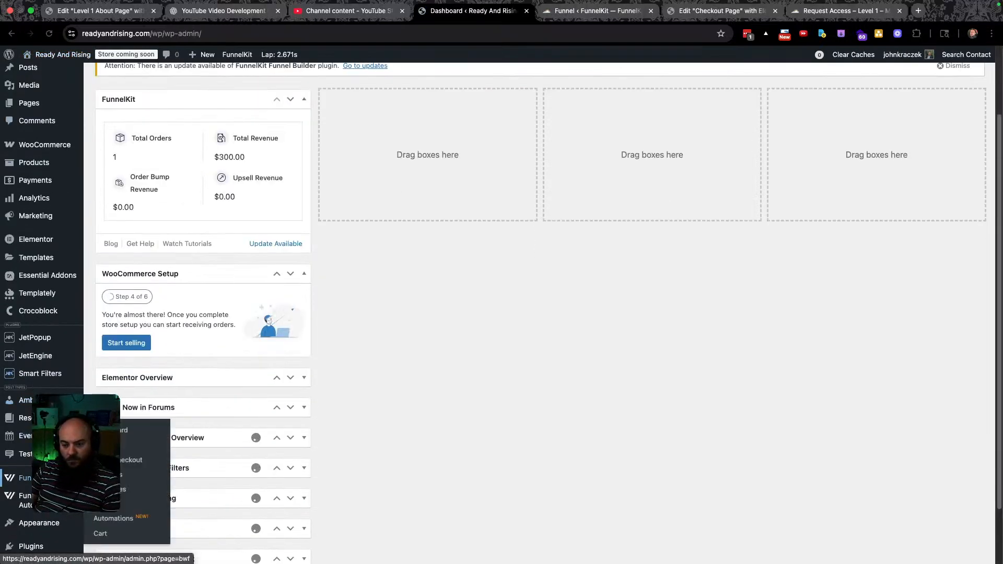
pyautogui.scroll(-2, 41, 478)
pyautogui.click(29, 498)
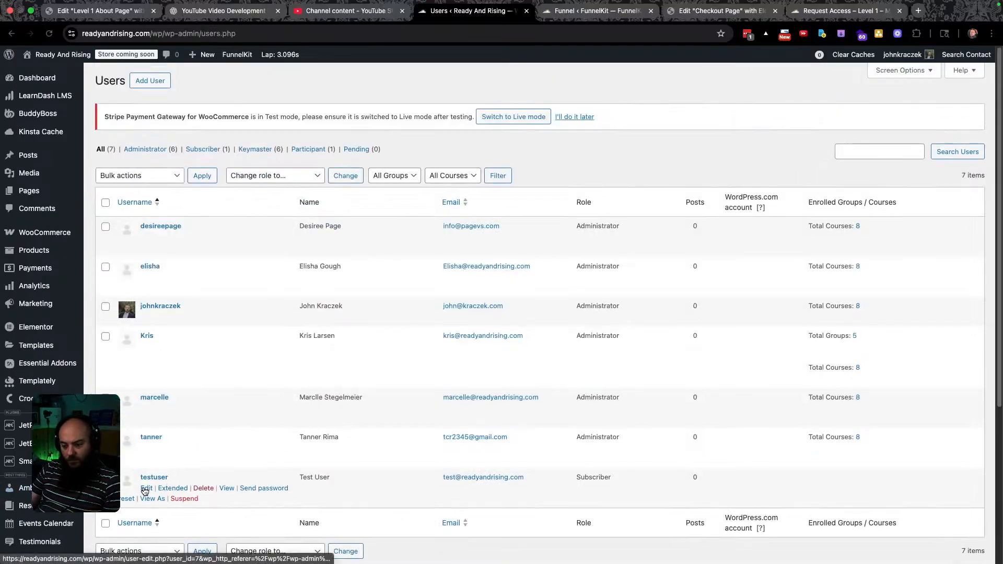
pyautogui.moveTo(543, 478); pyautogui.dragTo(448, 477)
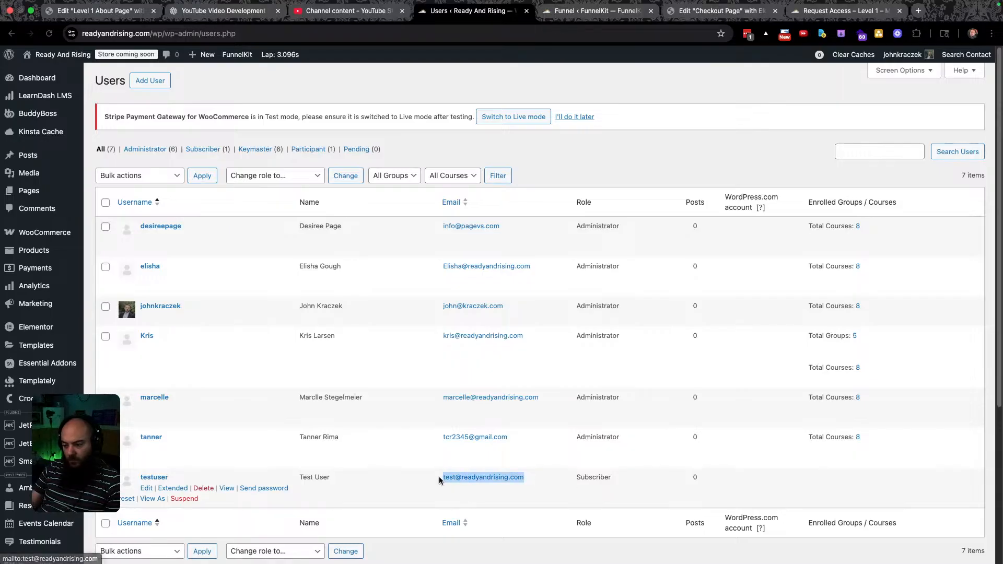
# Copy the email and sign in as the test user in the private window with the account password.
pyautogui.press('super+grave')
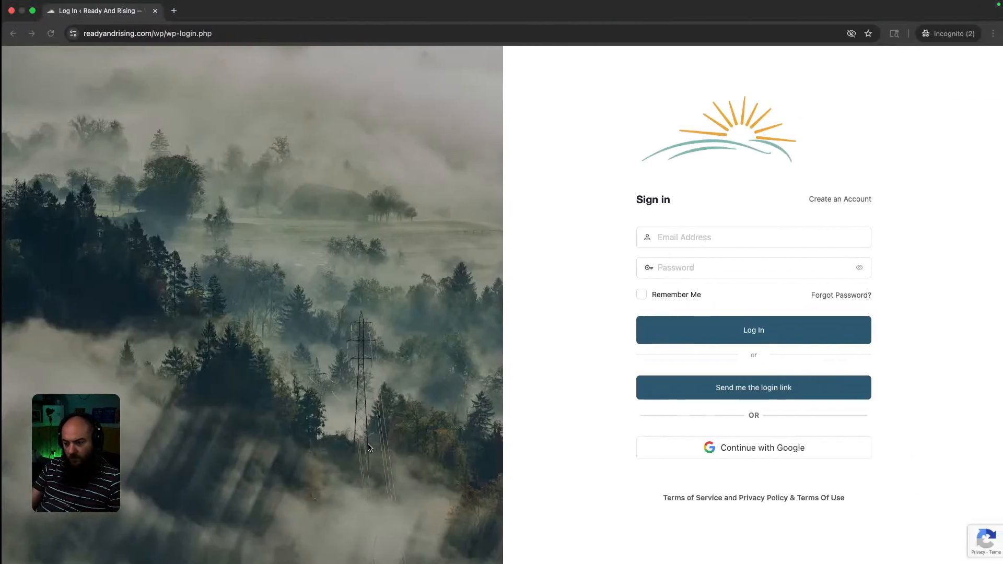
pyautogui.press('super+v')
pyautogui.click(724, 260)
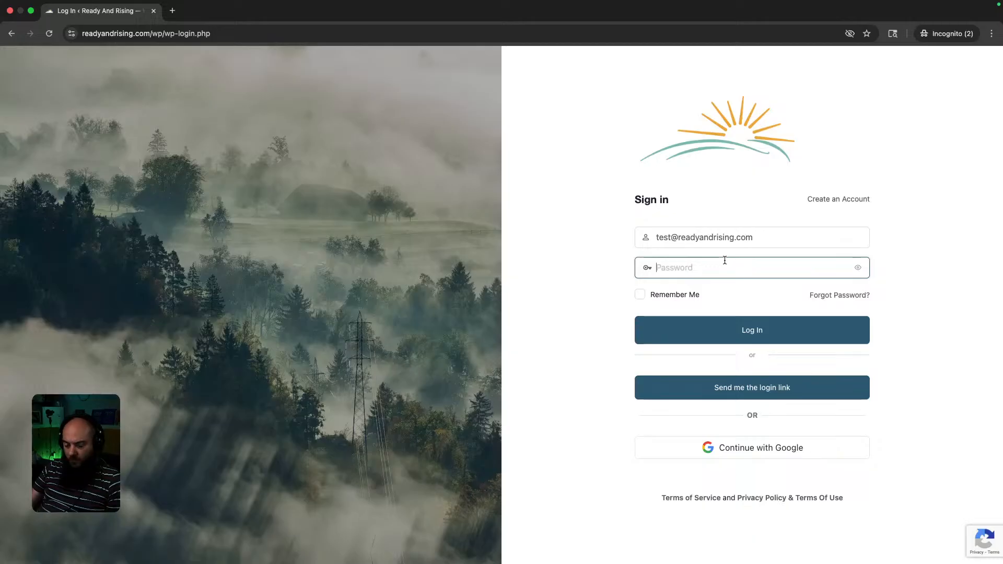
pyautogui.write('***')
pyautogui.press('BackSpace')
pyautogui.press('BackSpace')
pyautogui.press('BackSpace')
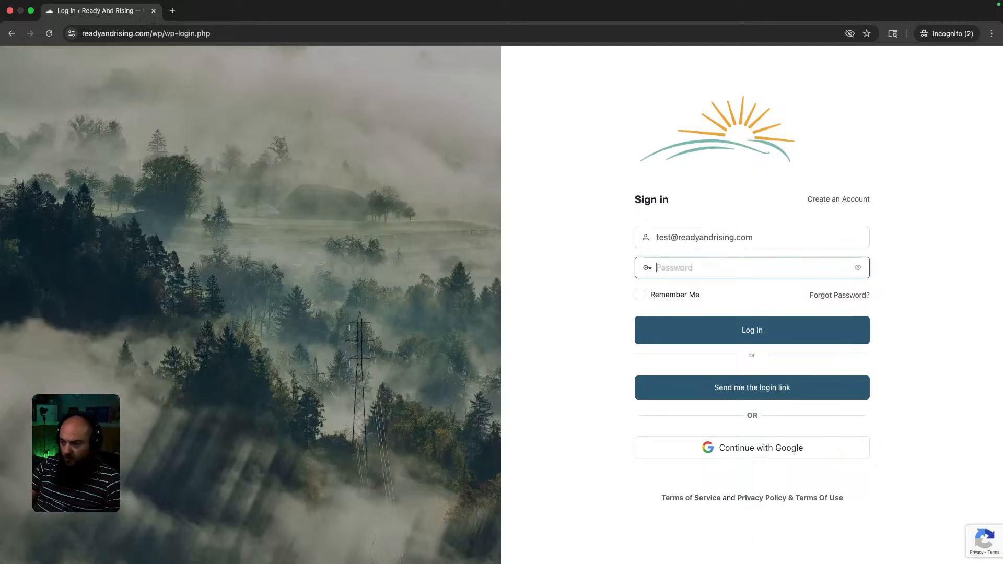
pyautogui.write('*********')
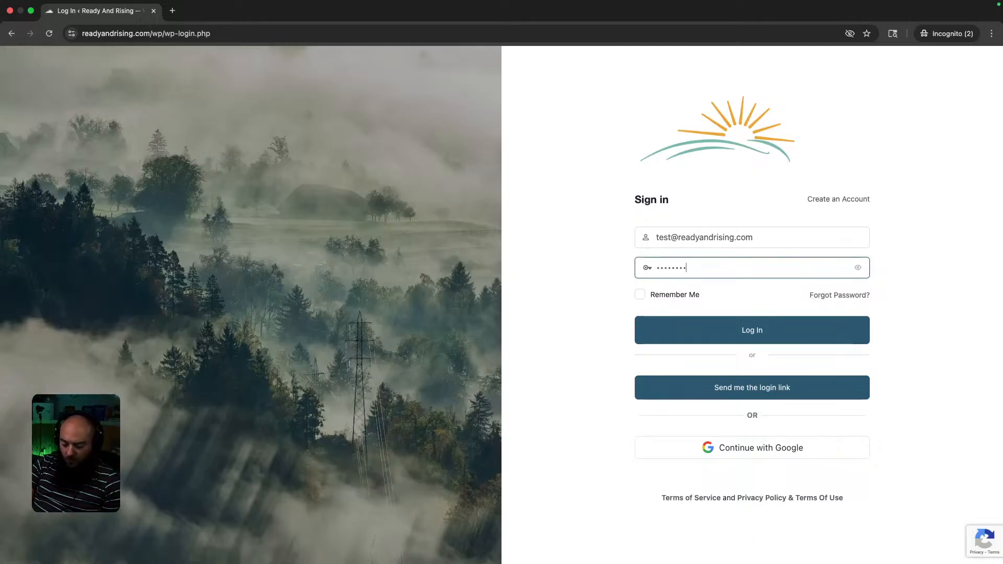
pyautogui.write('***')
pyautogui.press('Return')
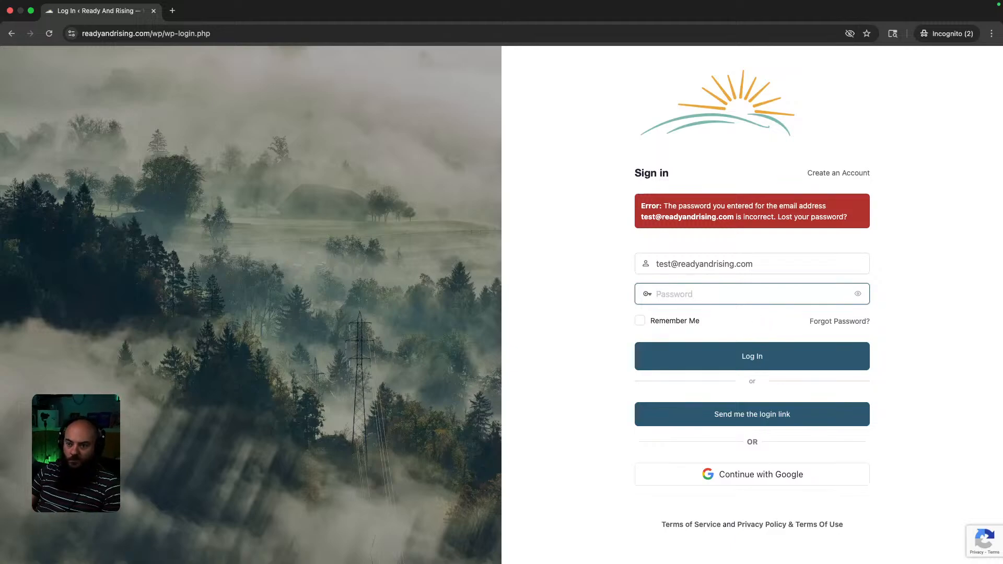
# After the password is rejected, close the private sign-in window.
pyautogui.click(31, 11)
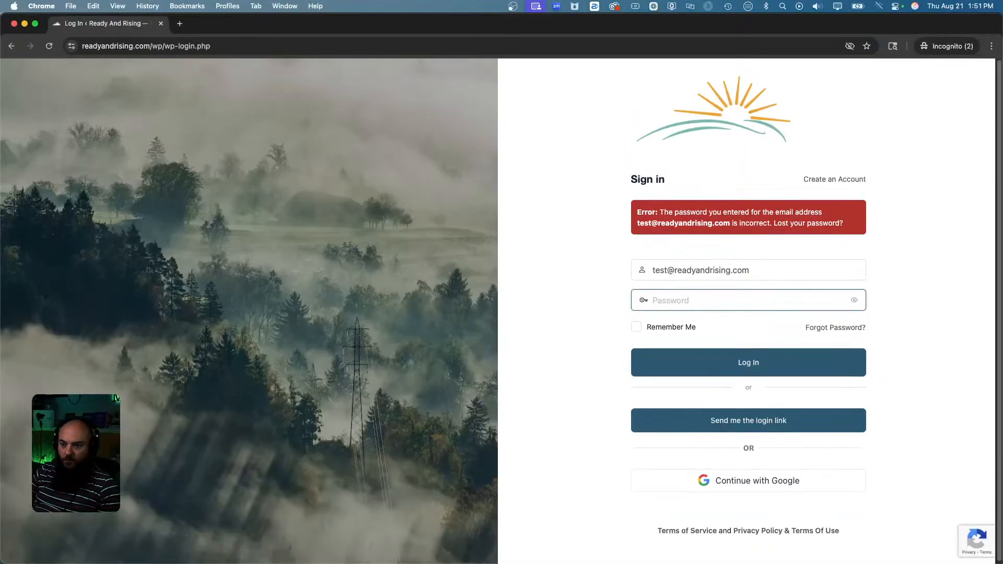
pyautogui.click(35, 24)
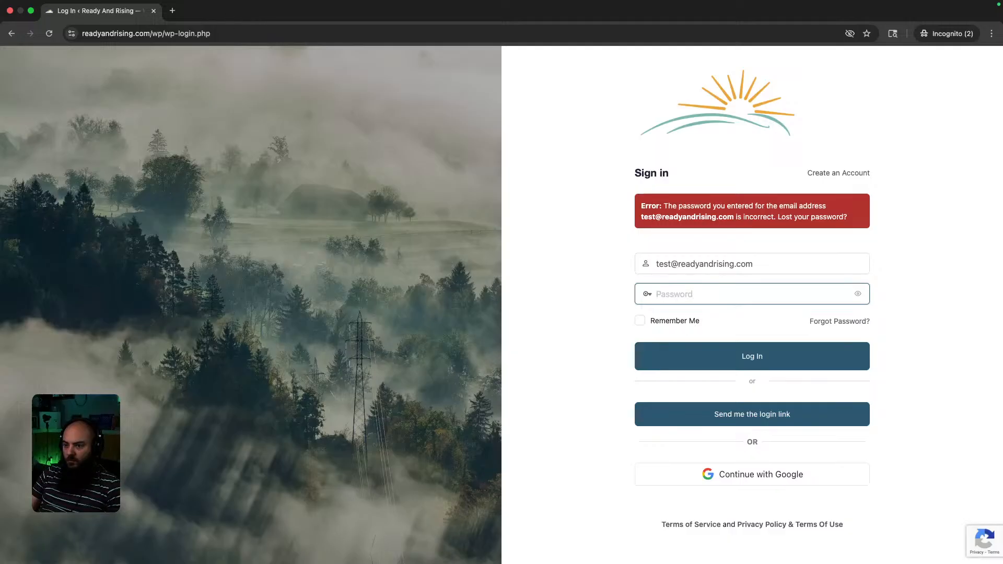
pyautogui.click(9, 11)
# Open and close the test user's Edit page from the Users list, then start a fresh incognito window.
pyautogui.hotkey('ctrl', 'Right')
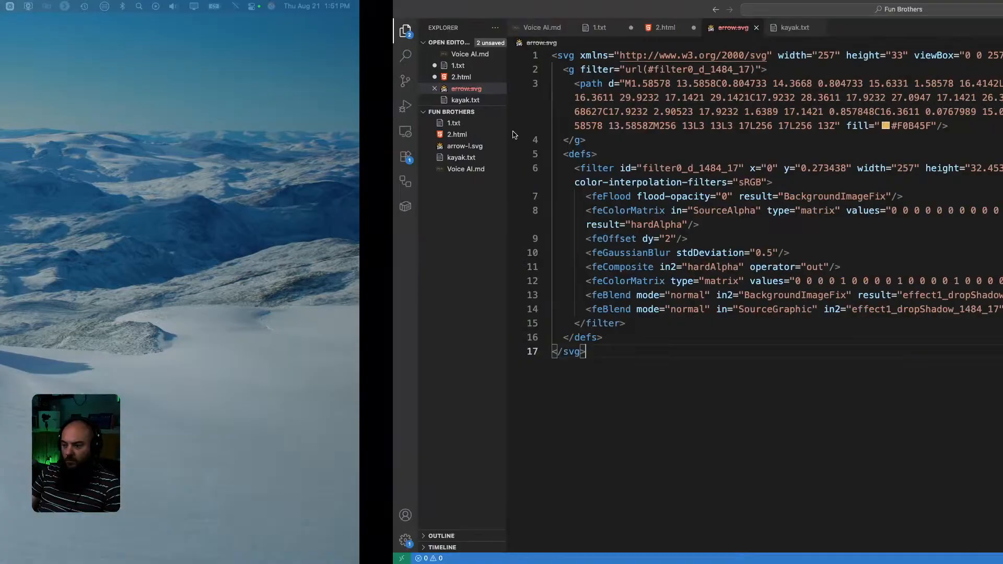
pyautogui.hotkey('ctrl', 'Right')
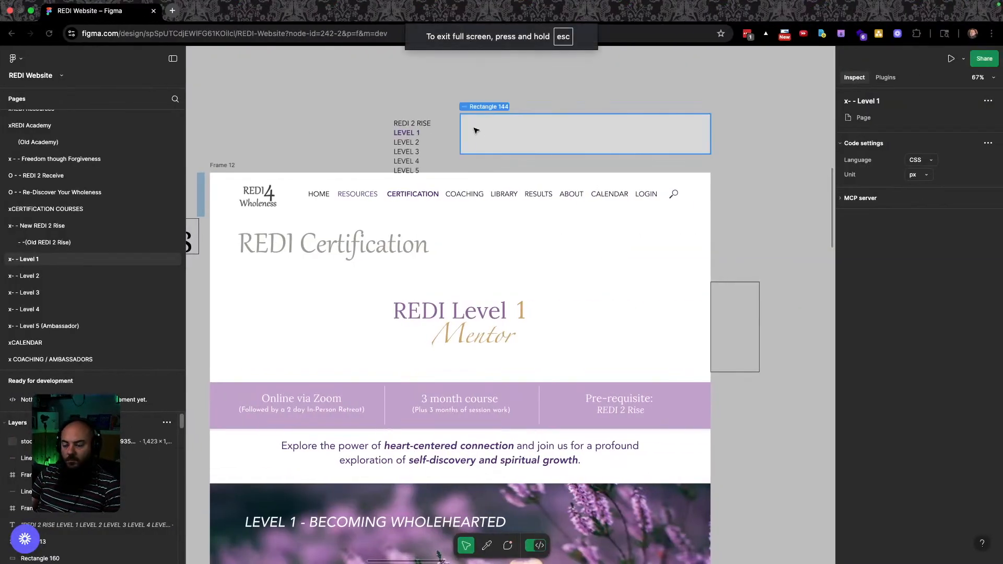
pyautogui.hotkey('ctrl', 'Right')
pyautogui.moveTo(272, 476)
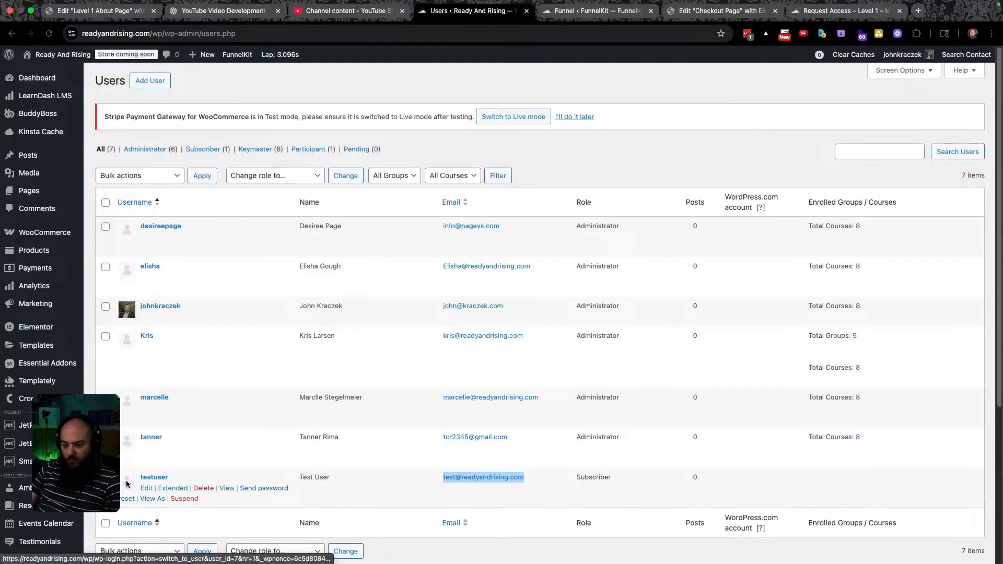
pyautogui.click(151, 478)
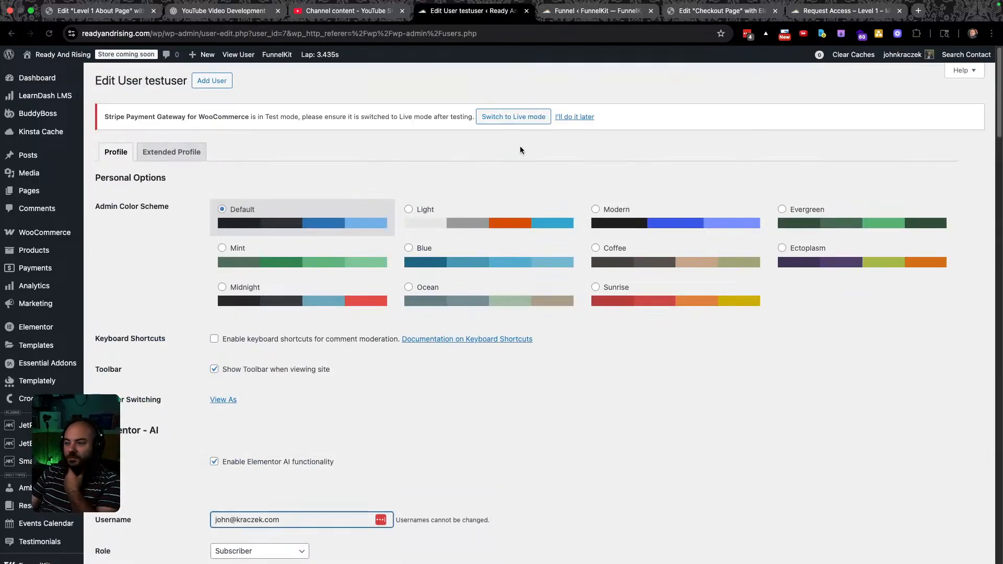
pyautogui.middleClick(488, 14)
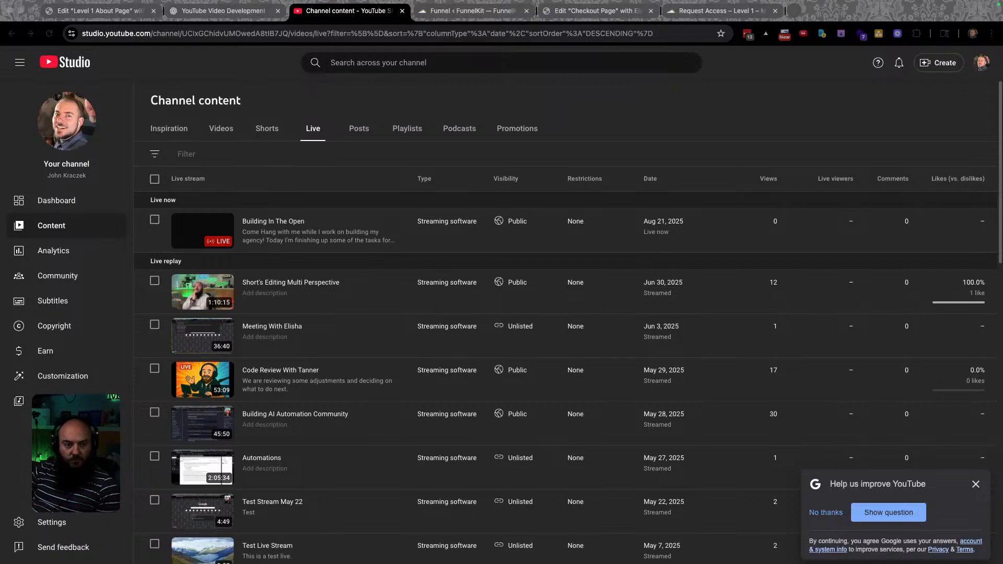
pyautogui.press('super+shift+n')
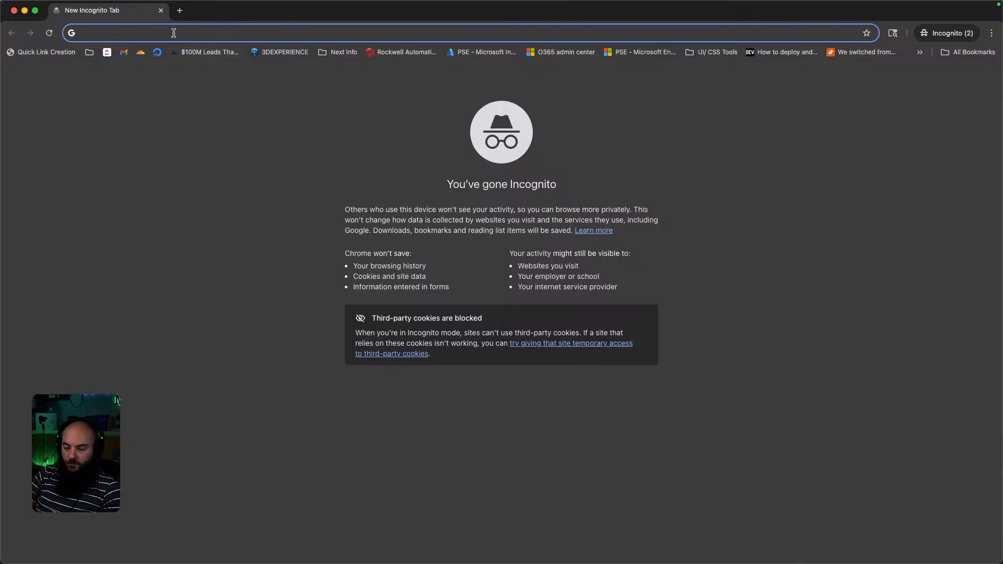
# Load readyandrising.com in the incognito window.
pyautogui.write('ready')
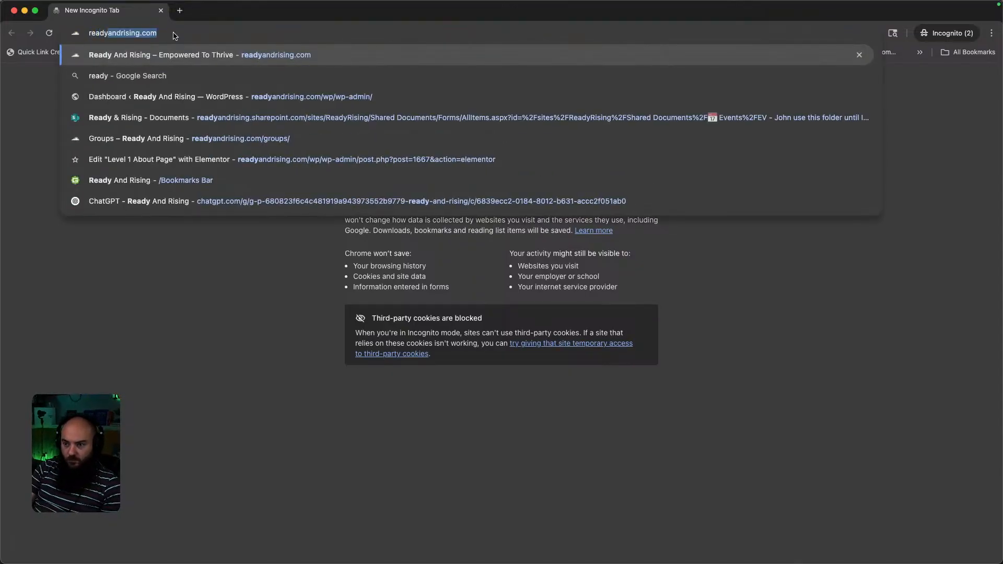
pyautogui.press('Right')
pyautogui.press('Return')
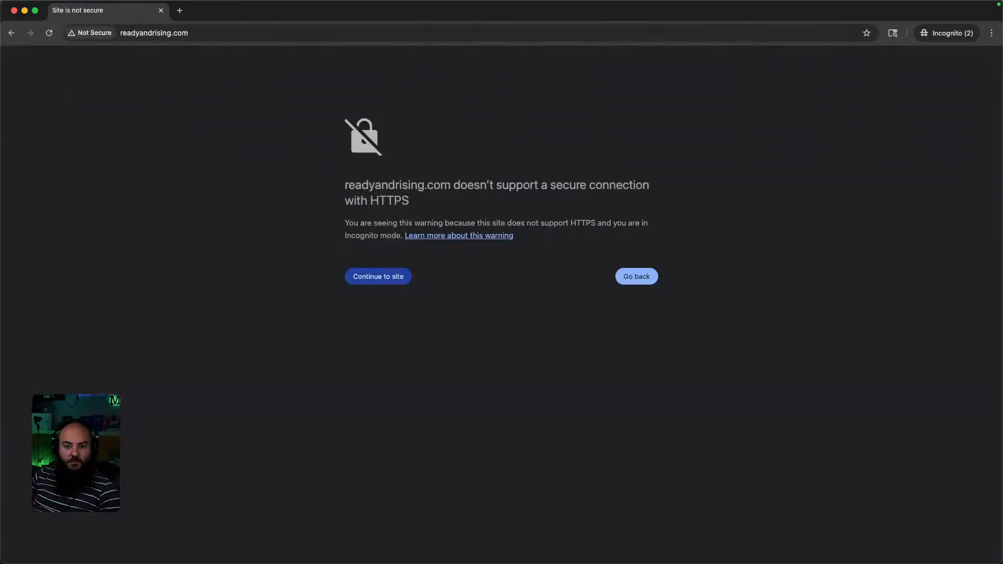
pyautogui.press('super+Tab')
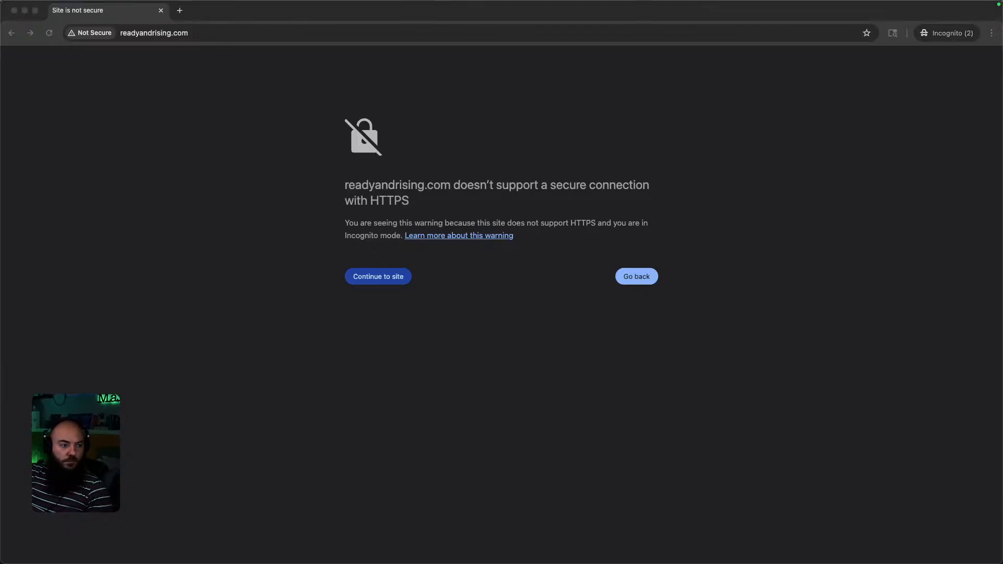
pyautogui.press('super+Tab')
pyautogui.press('super+Tab')
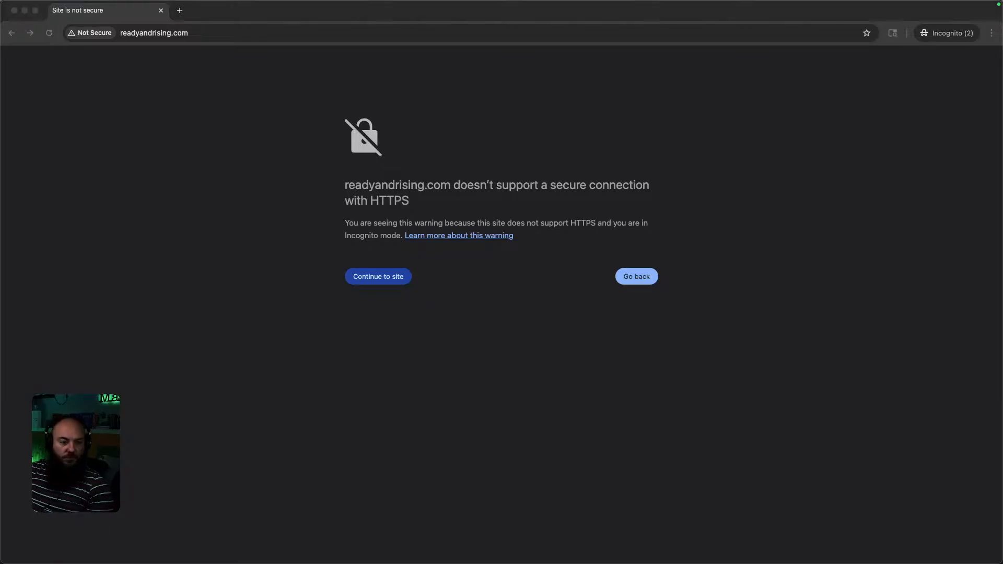
pyautogui.click(129, 32)
pyautogui.press('Left')
pyautogui.write('https://')
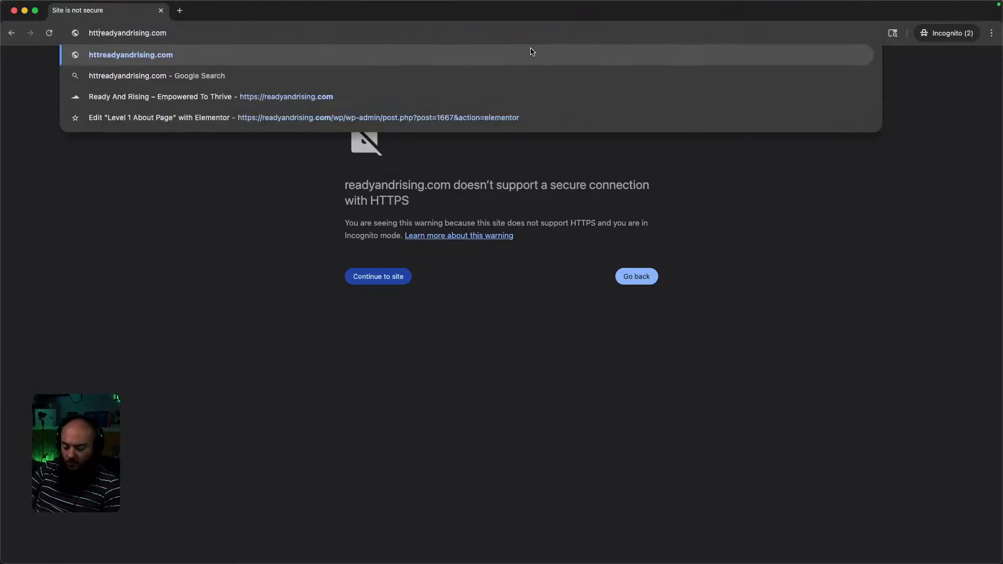
pyautogui.press('Return')
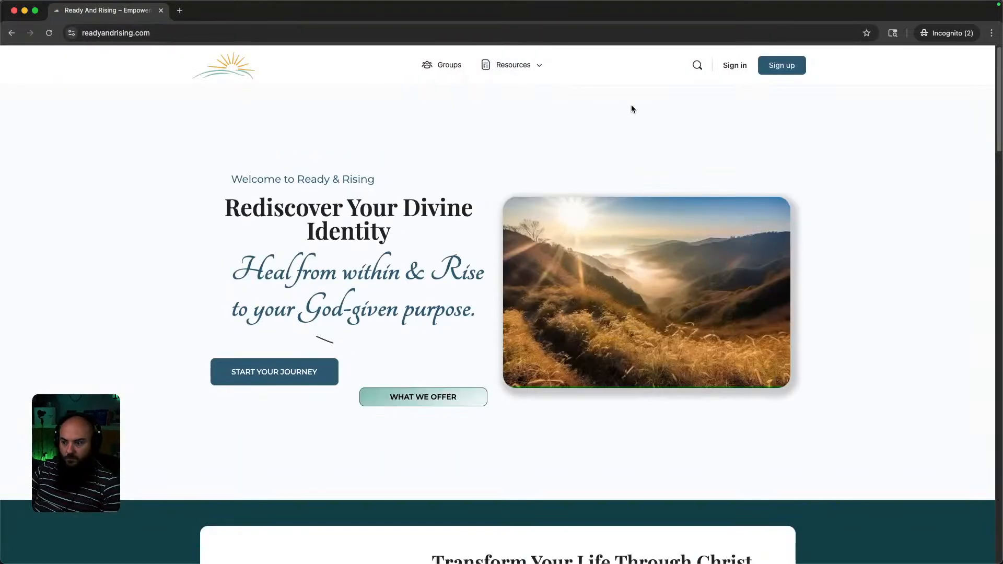
# Open Level 1 – Mentor's About page and test TAKE THIS CLASS, which returns a not-found page.
pyautogui.click(445, 66)
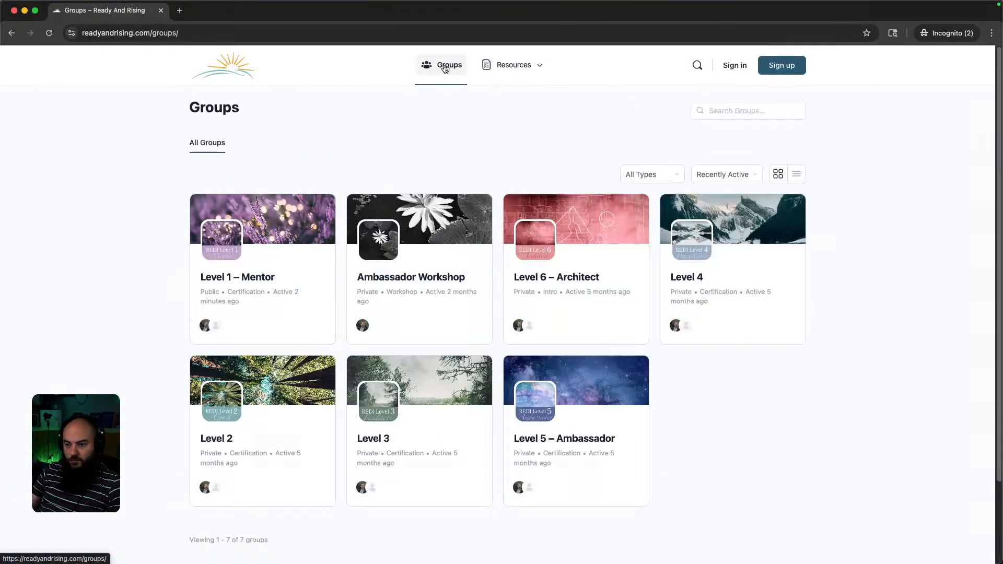
pyautogui.click(249, 277)
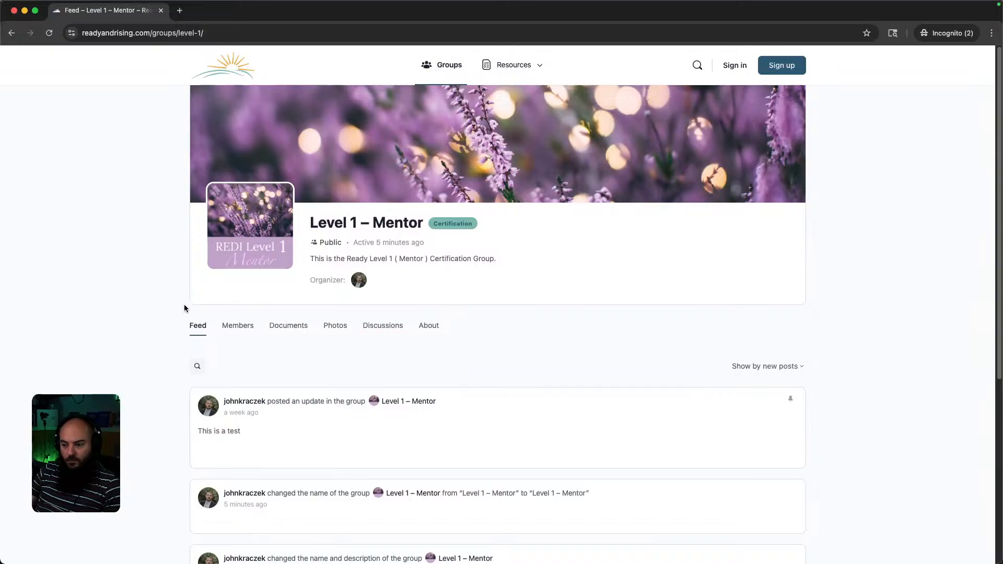
pyautogui.click(429, 327)
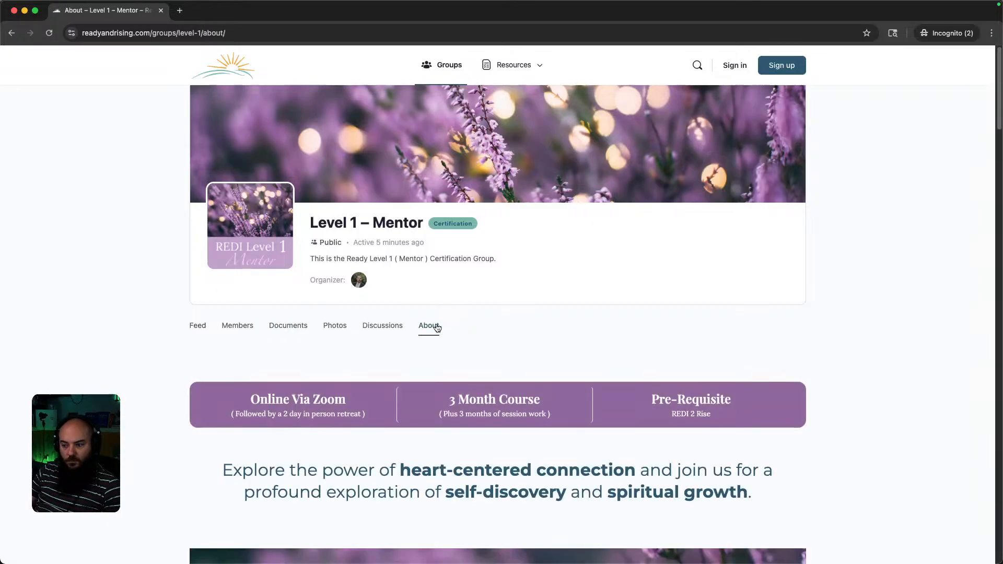
pyautogui.scroll(-6, 449, 368)
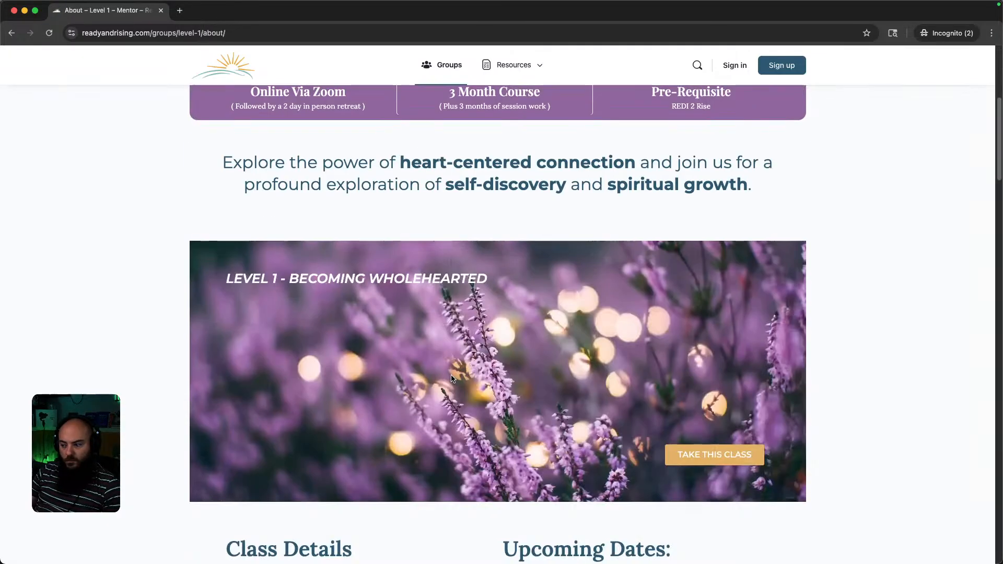
pyautogui.click(706, 459)
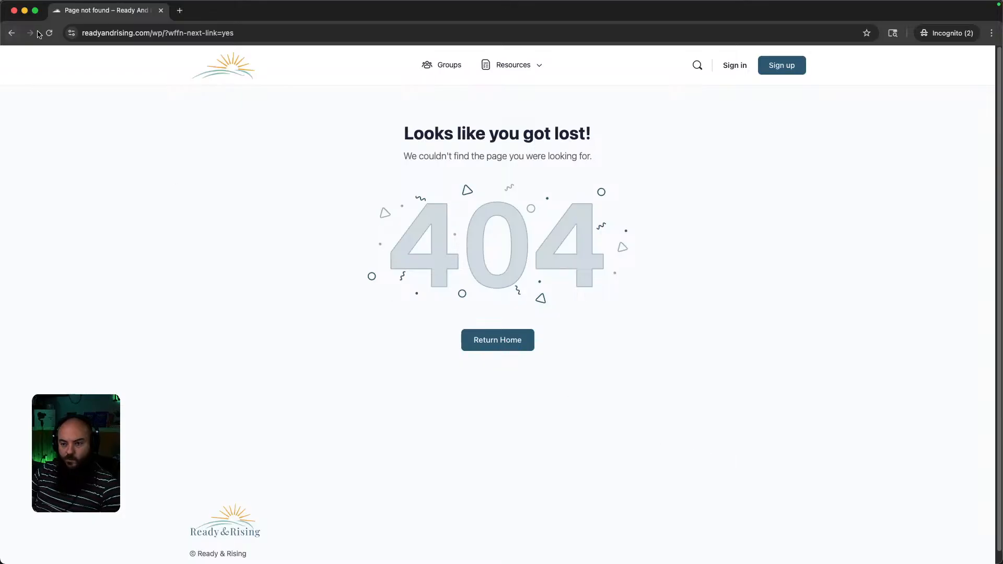
pyautogui.click(11, 33)
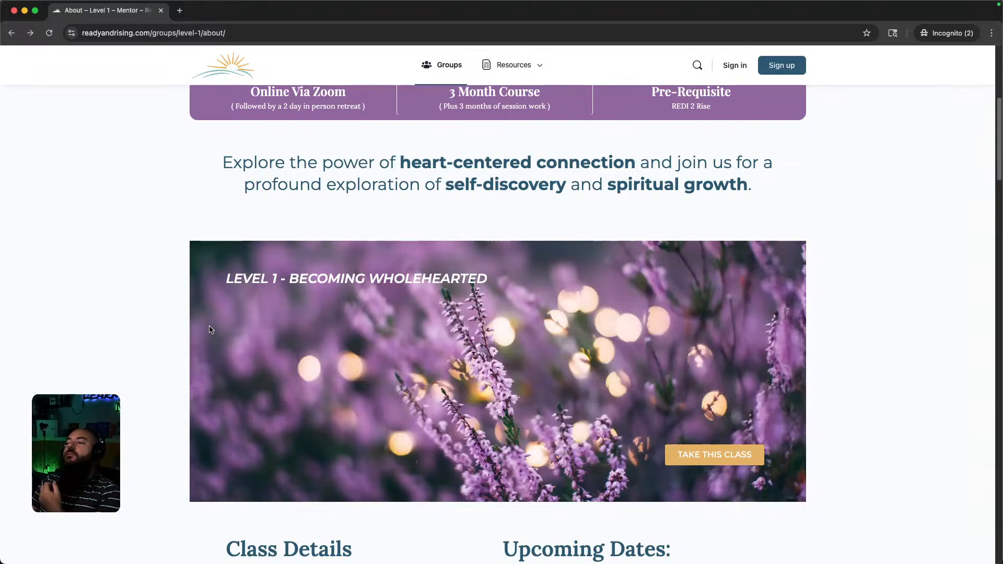
# Switch to the group's Feed, then return to the Groups directory.
pyautogui.scroll(6, 411, 415)
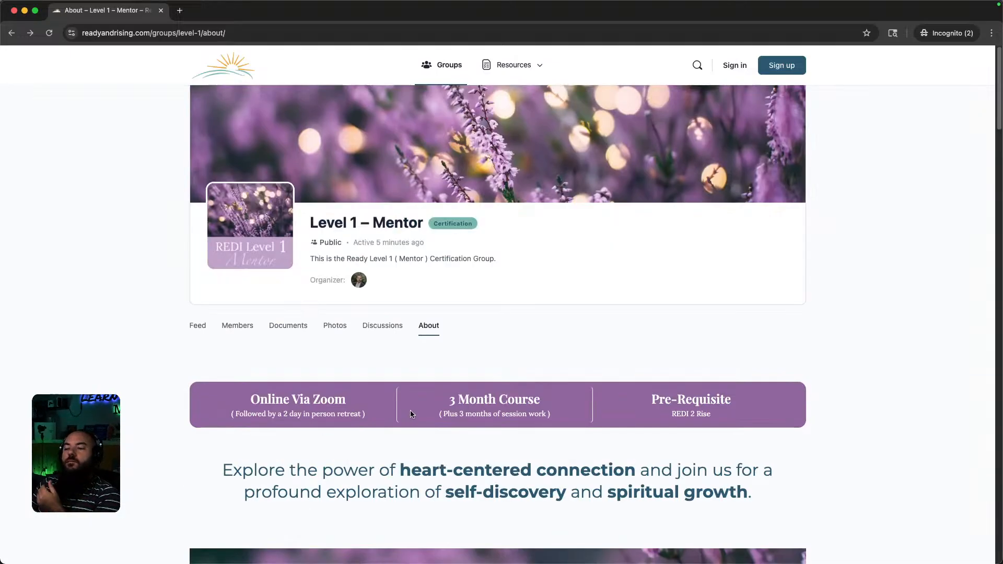
pyautogui.scroll(-4, 431, 380)
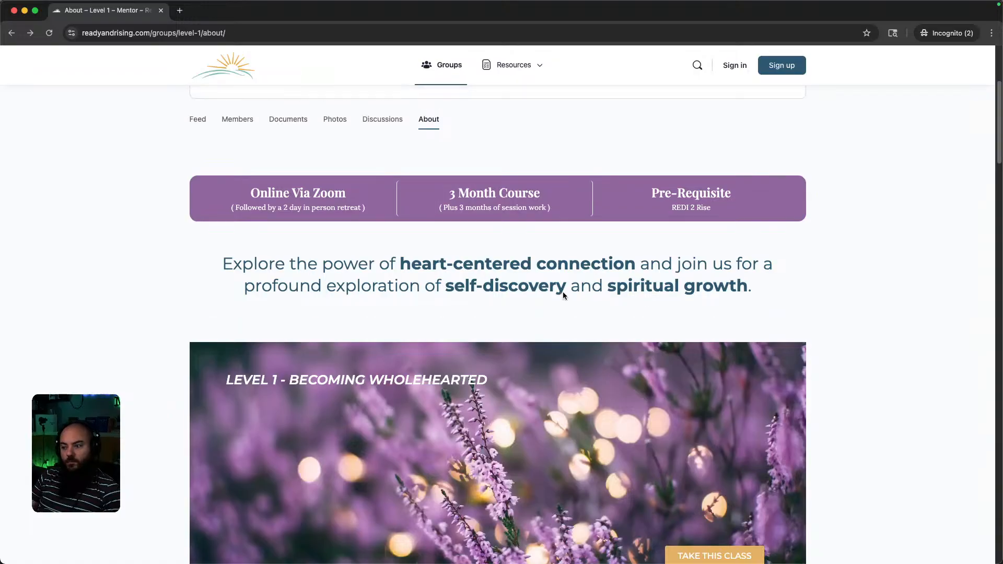
pyautogui.scroll(5, 562, 293)
pyautogui.click(198, 326)
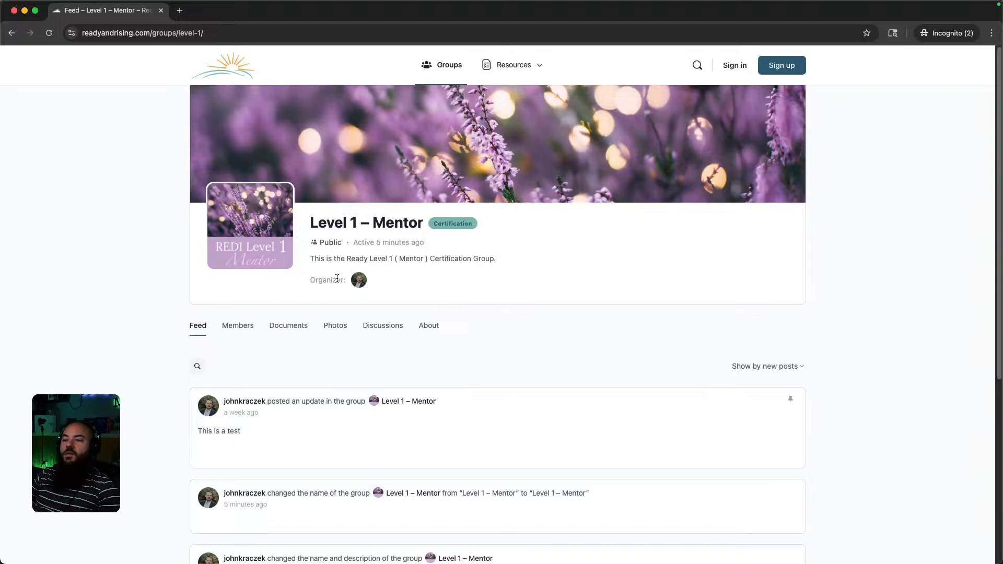
pyautogui.click(444, 67)
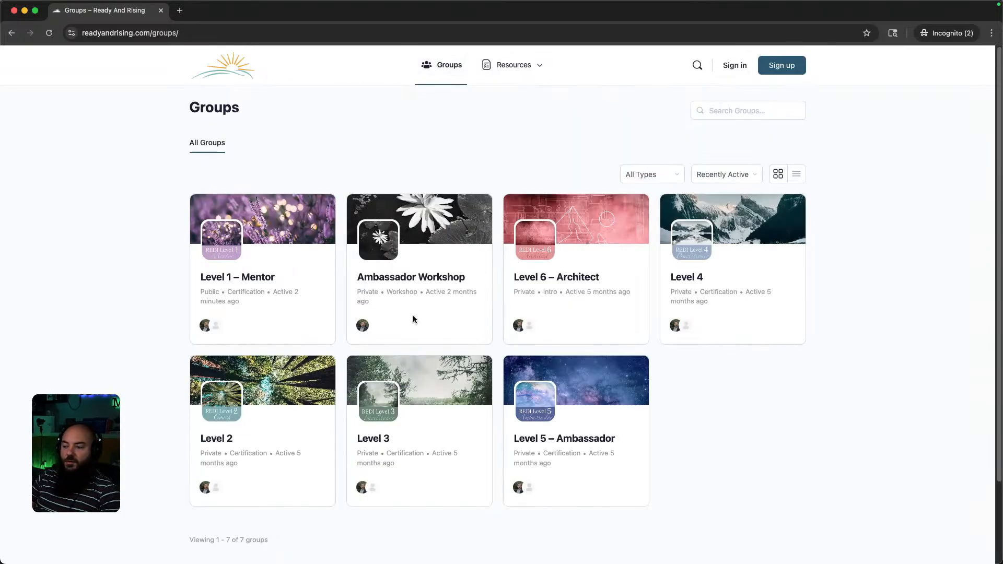
# Open the Level 2 group card and log in with the test user's email and password.
pyautogui.click(219, 441)
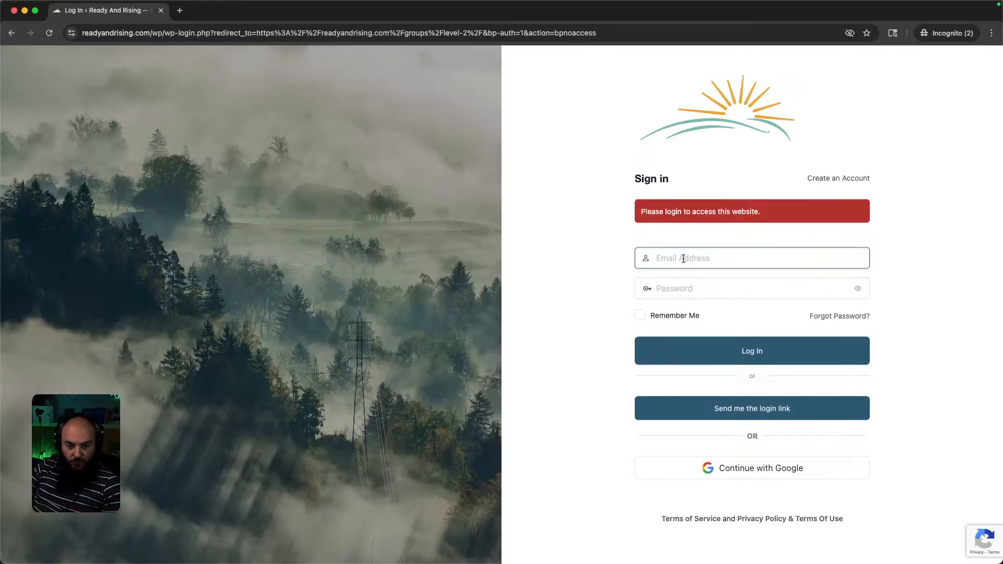
pyautogui.press('super+v')
pyautogui.press('Tab')
pyautogui.write('********')
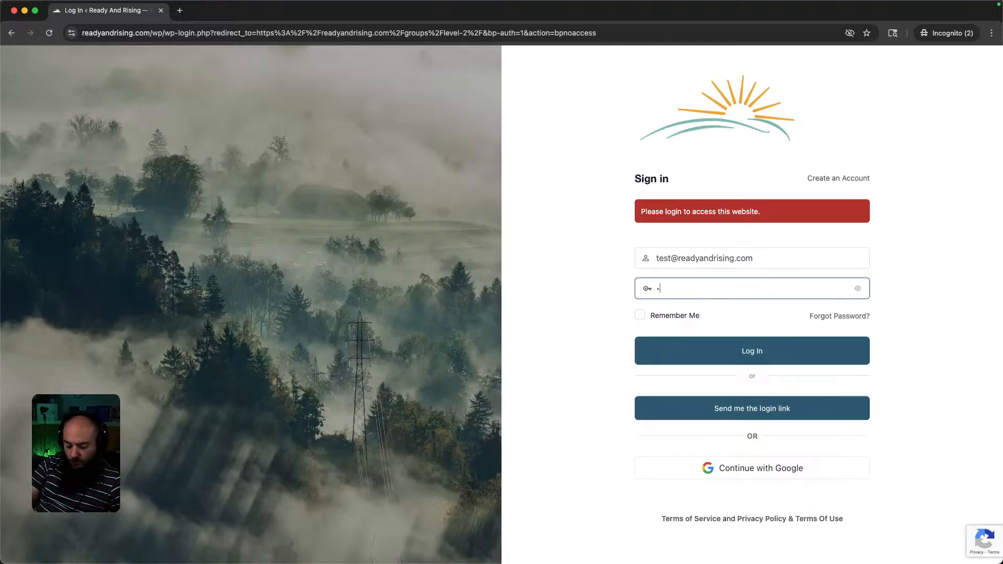
pyautogui.write('****')
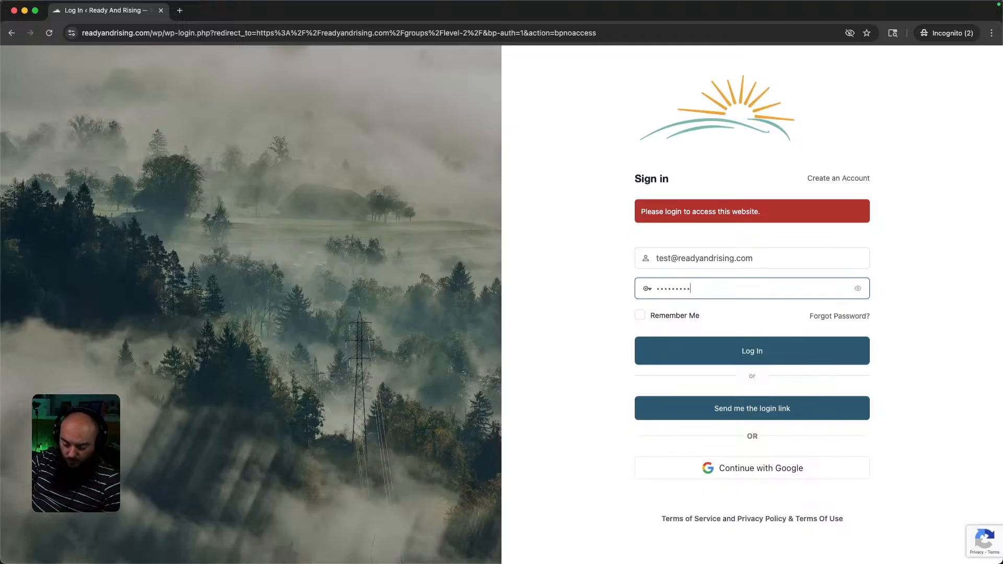
pyautogui.press('Return')
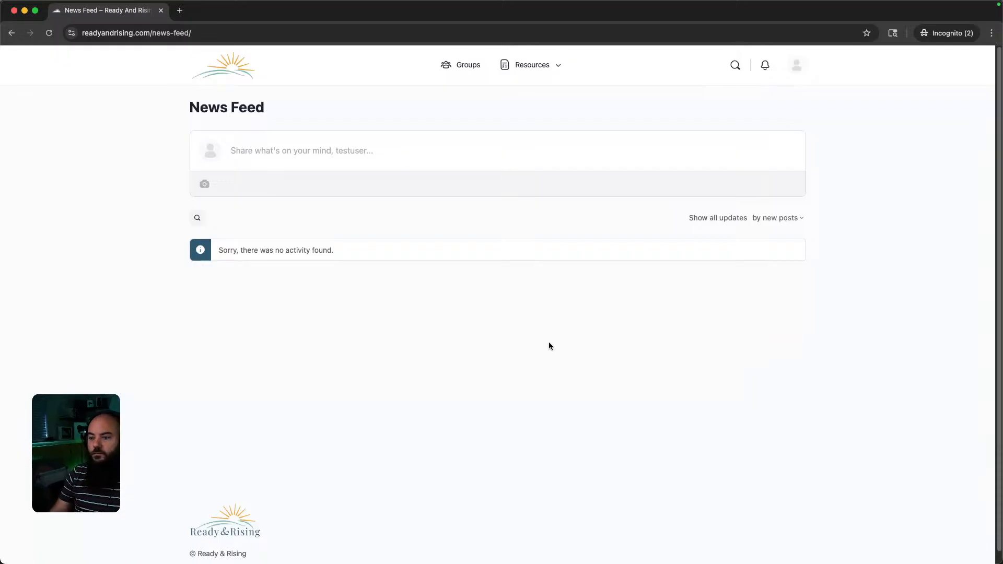
# From Groups, view Level 2's membership request page as the test user, then go back.
pyautogui.click(462, 66)
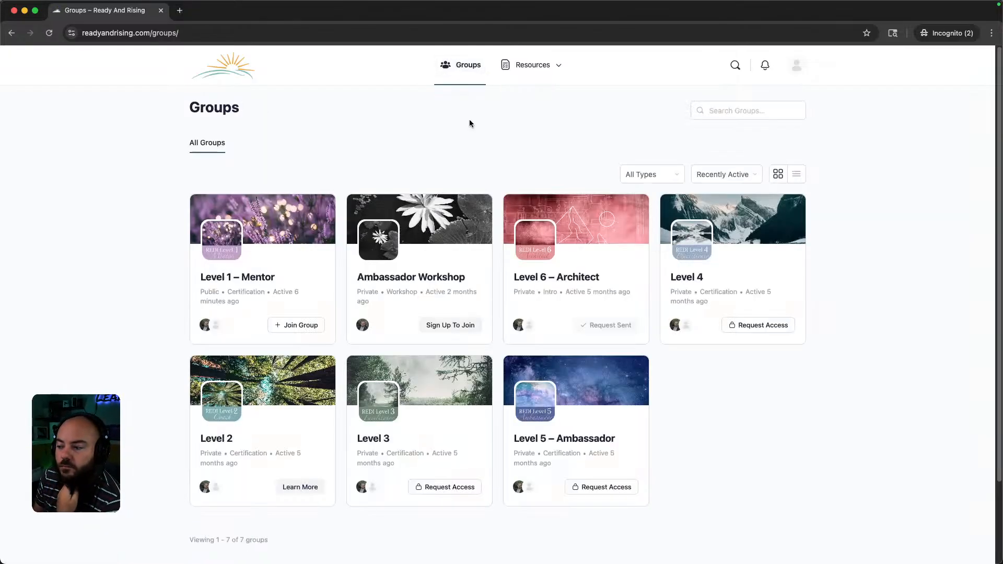
pyautogui.click(213, 440)
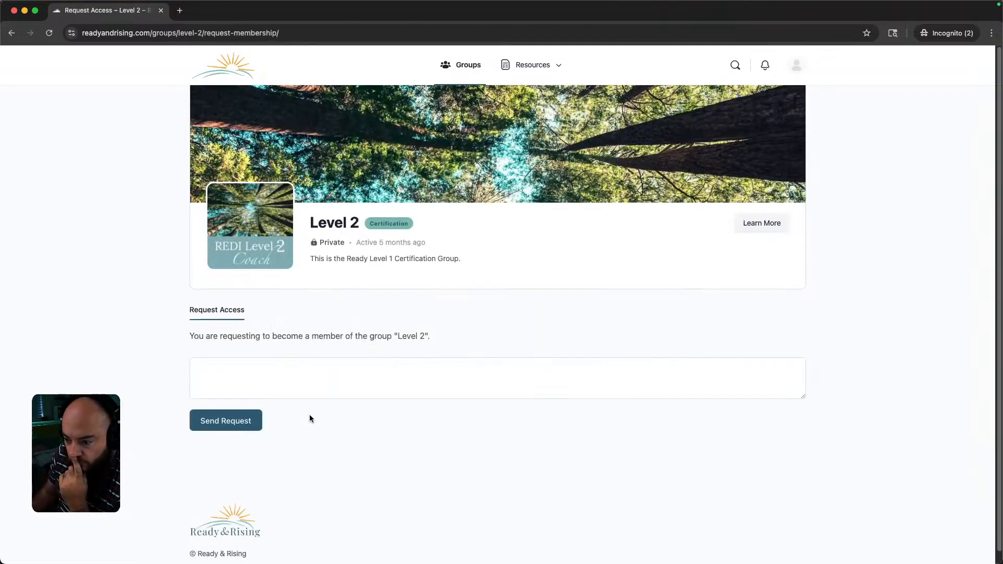
pyautogui.click(12, 34)
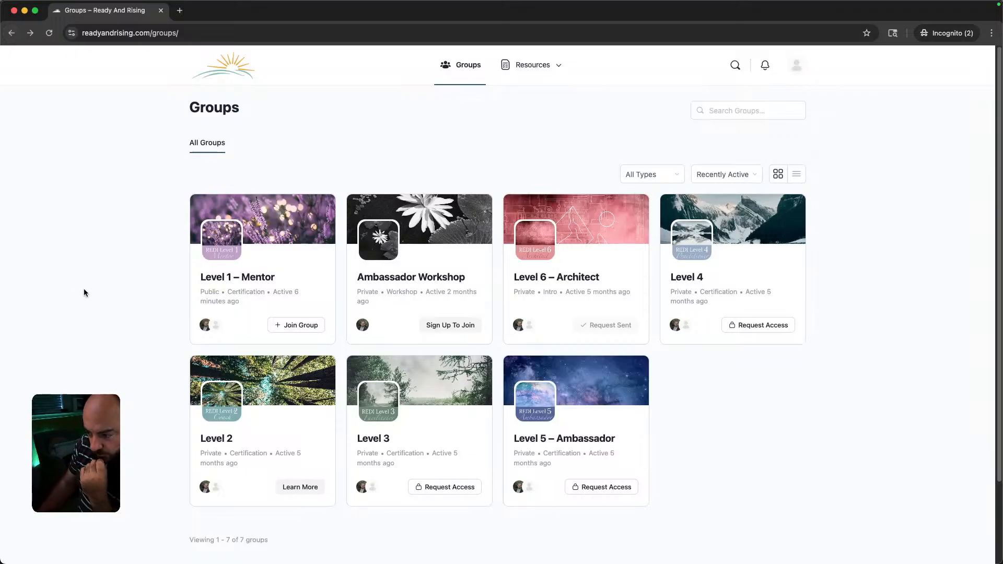
# Join Level 1 – Mentor, then leave it and confirm.
pyautogui.click(301, 326)
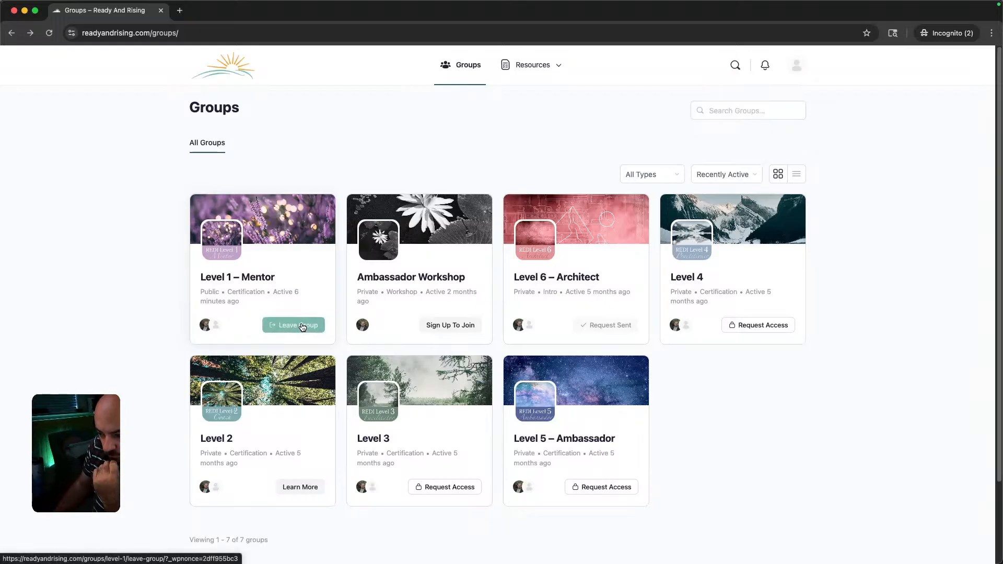
pyautogui.click(299, 325)
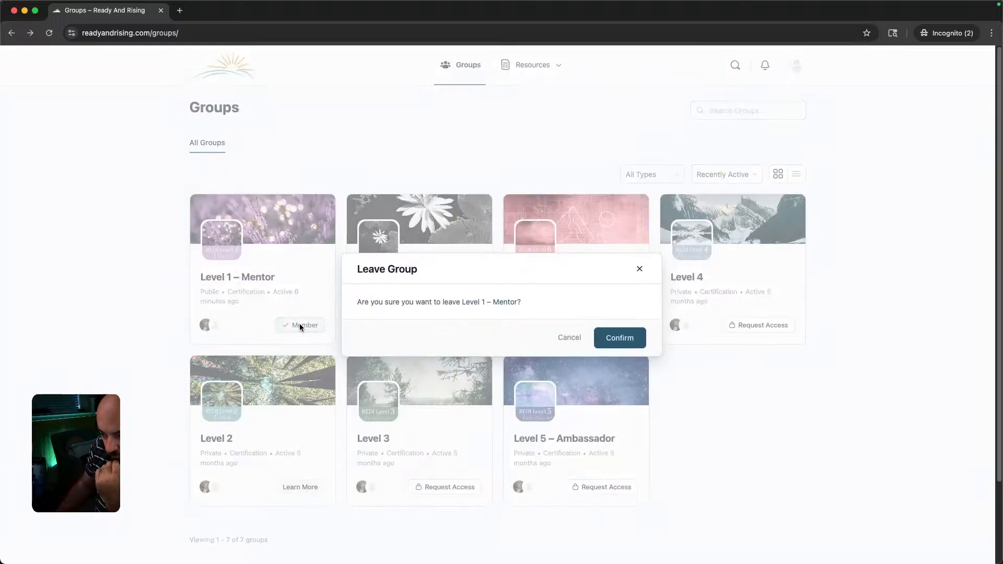
pyautogui.click(633, 340)
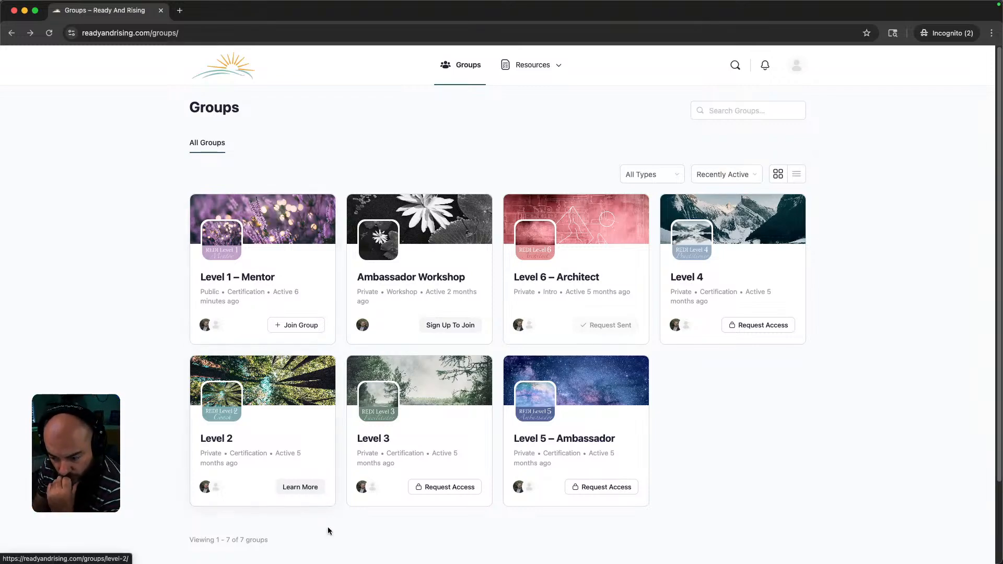
# Open Level 2's Learn More page (/sp/level-1-lp/), review it, and copy the REGISTER NOW checkout link.
pyautogui.click(299, 489)
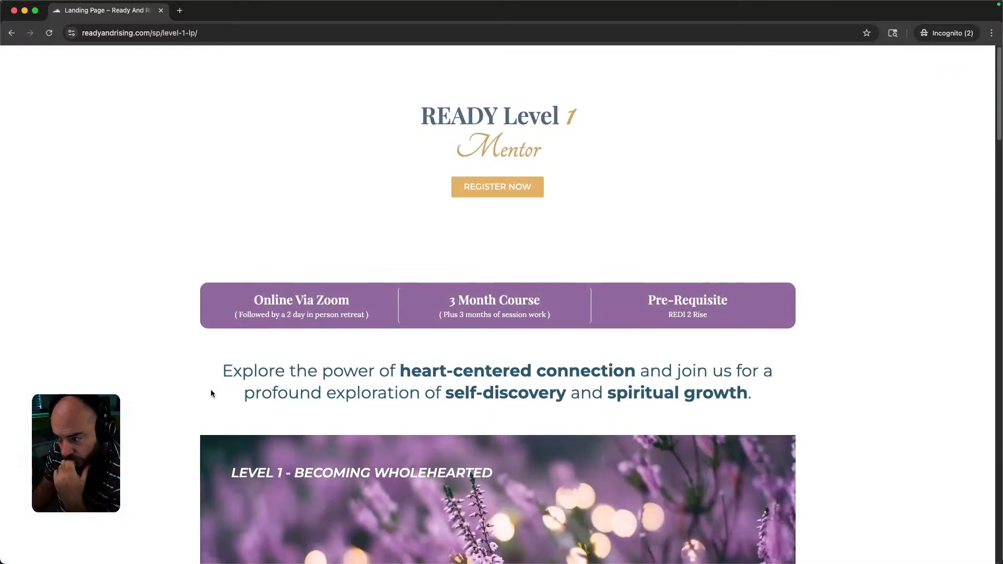
pyautogui.scroll(-15, 255, 355)
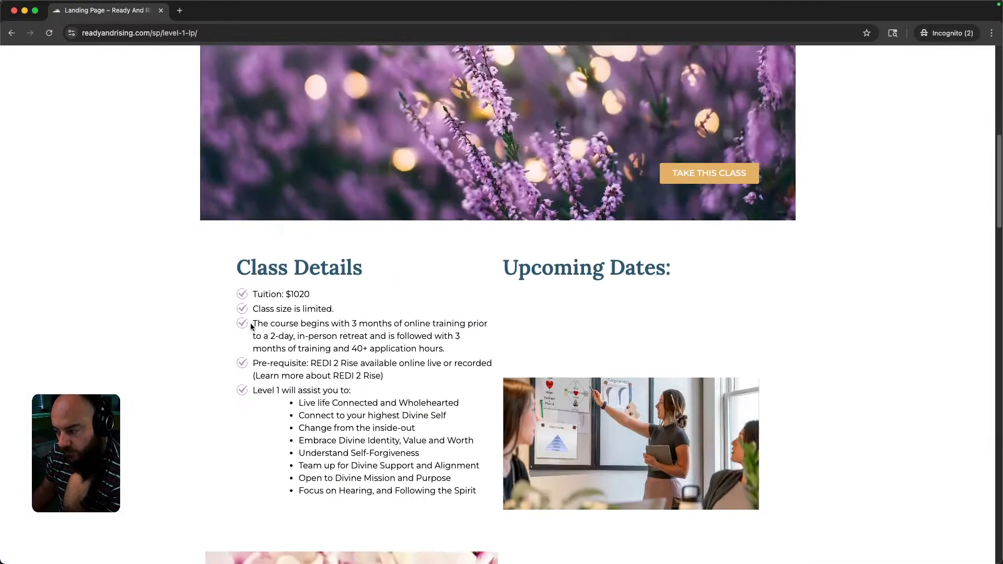
pyautogui.scroll(-15, 289, 329)
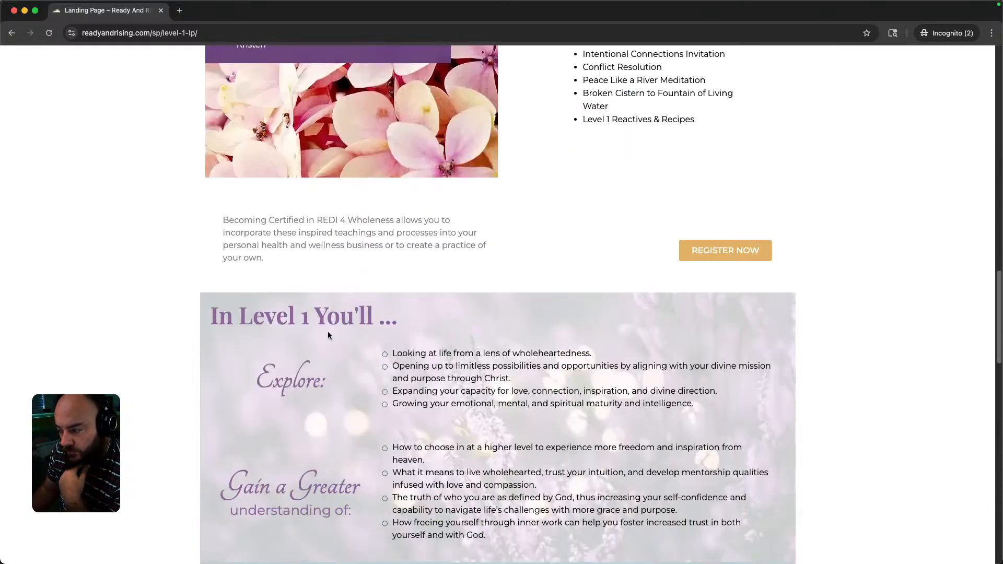
pyautogui.scroll(-8, 329, 335)
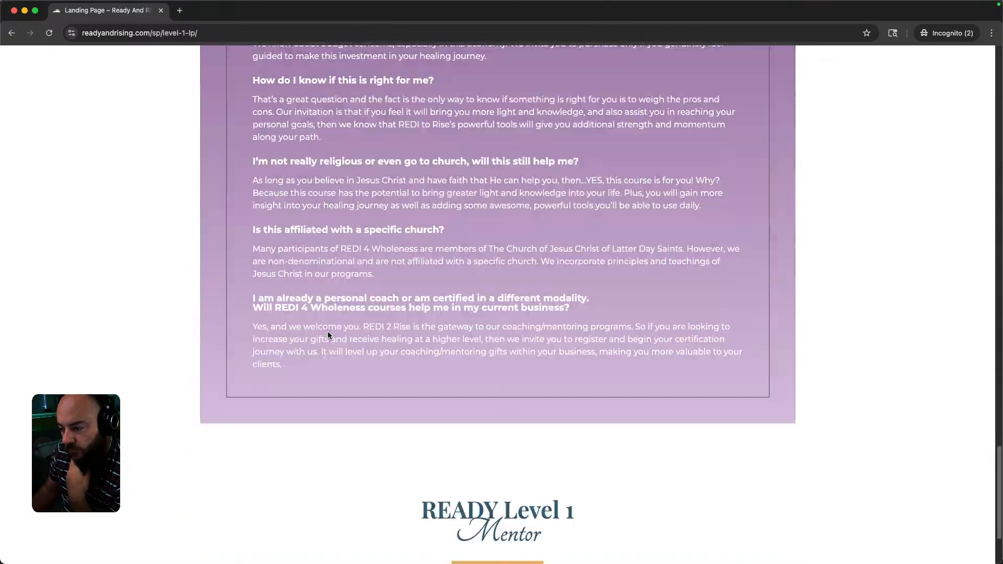
pyautogui.scroll(20, 327, 335)
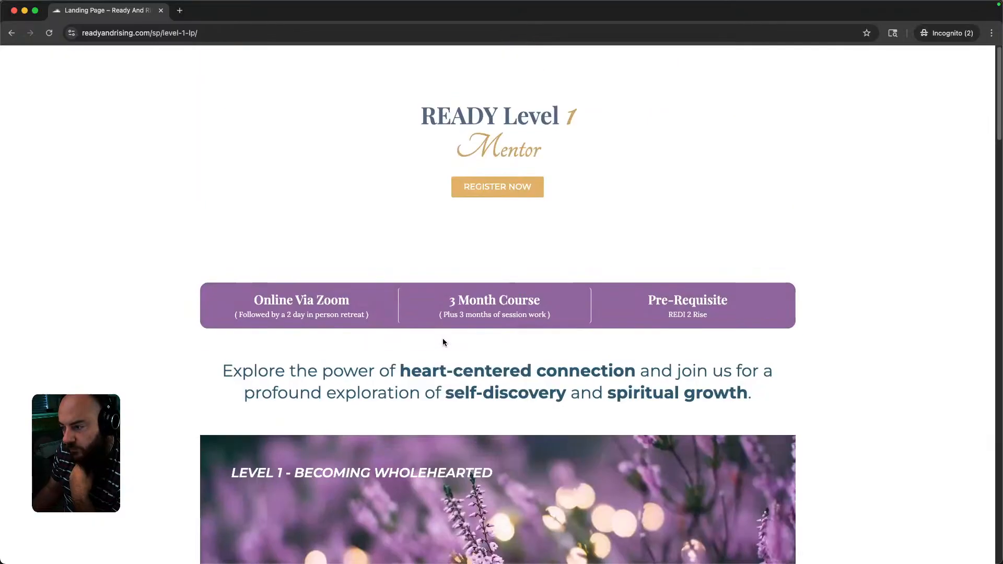
pyautogui.rightClick(498, 189)
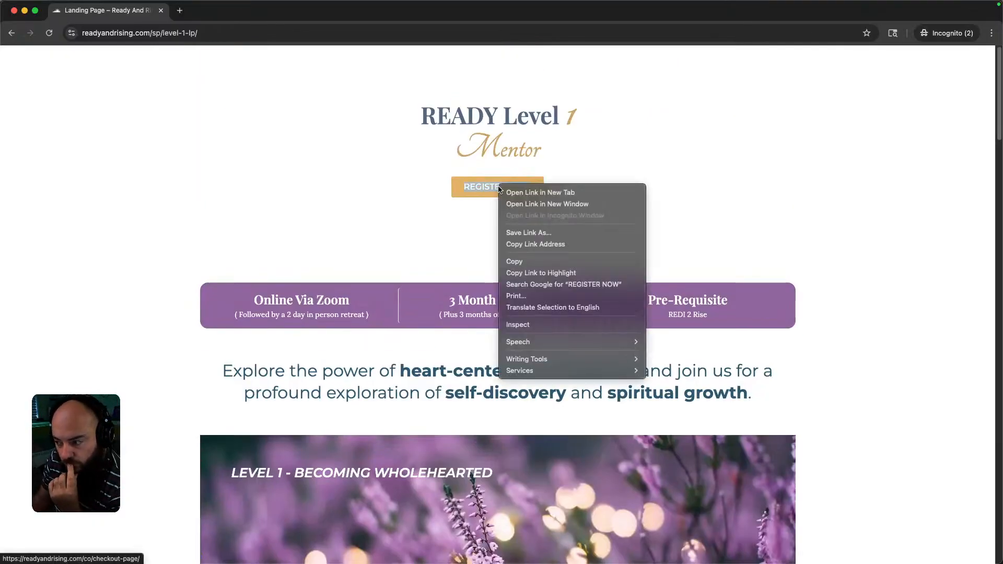
pyautogui.click(555, 244)
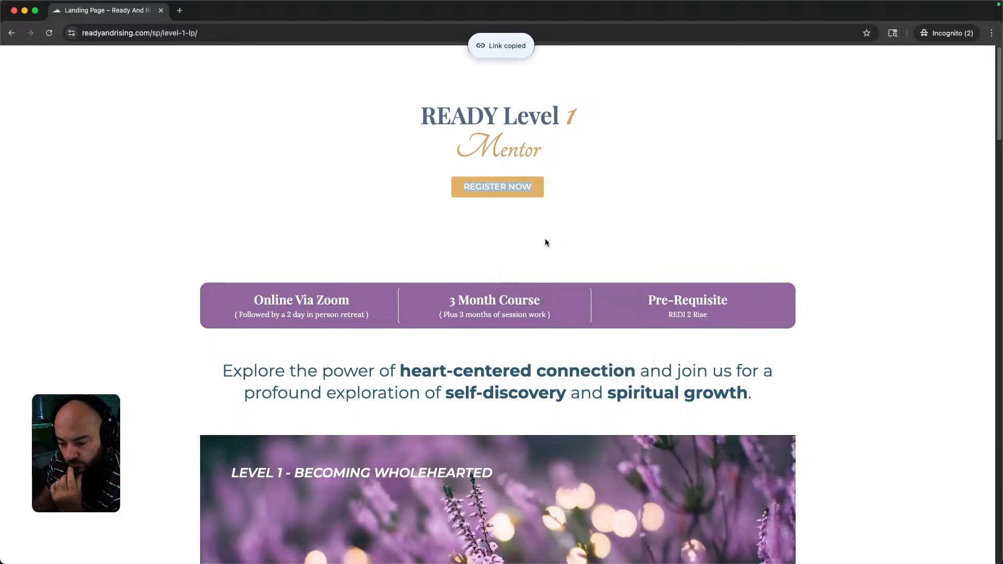